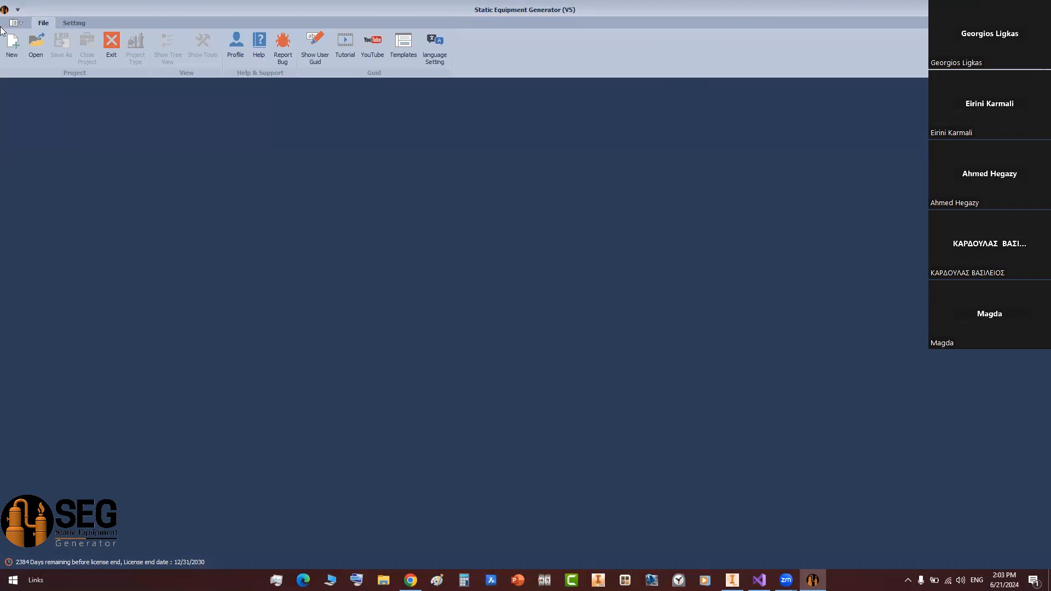
- Start the creation of a new project
click(12, 48)
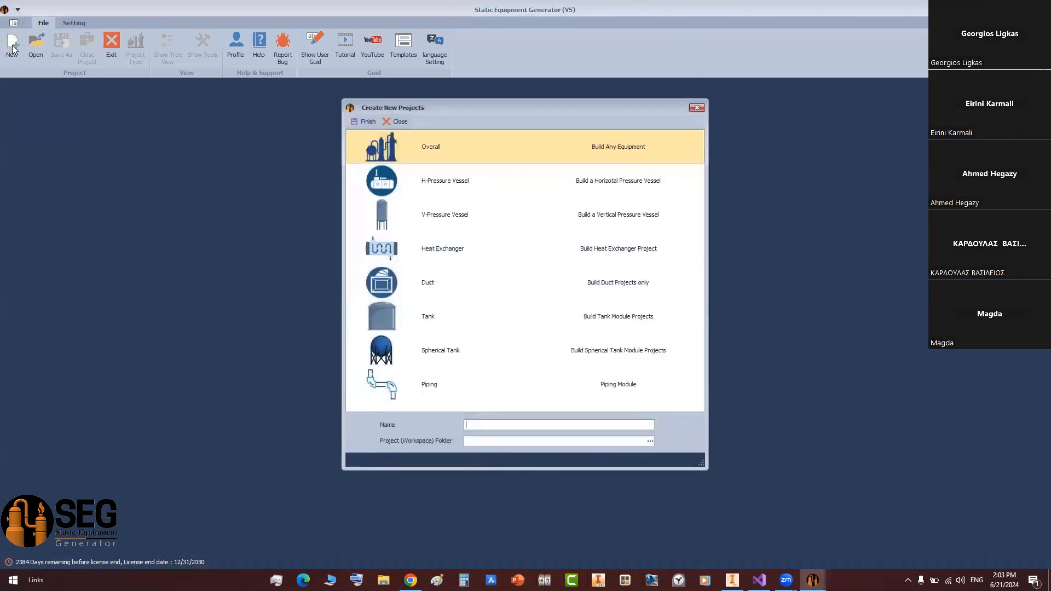
- Switch to Chrome and examine the plate arrangement diagram at 0:14 of the SEG V5.03 flat head video, enlarged to full screen
click(410, 580)
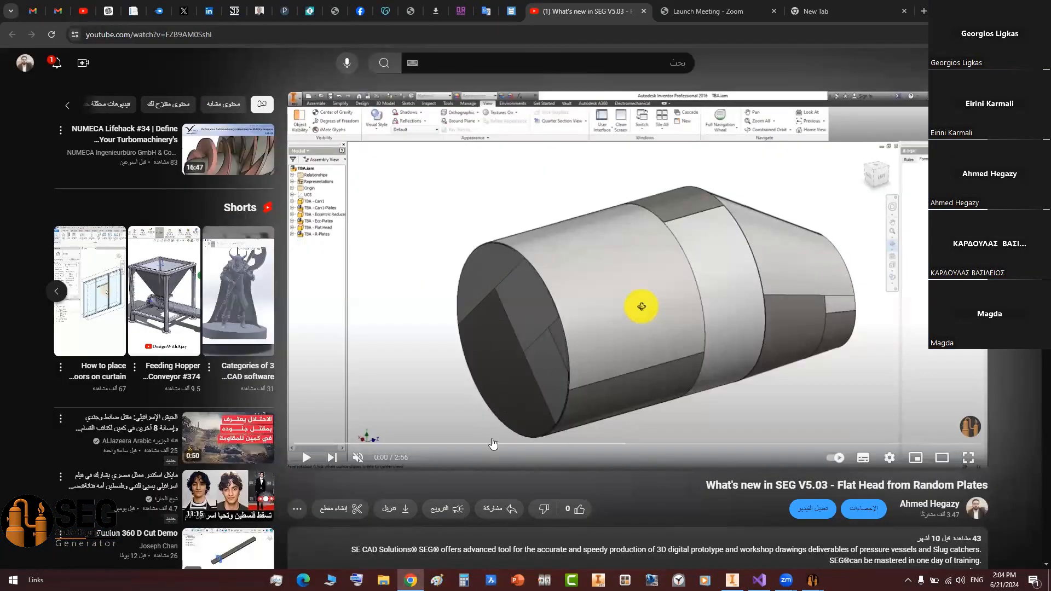
click(969, 457)
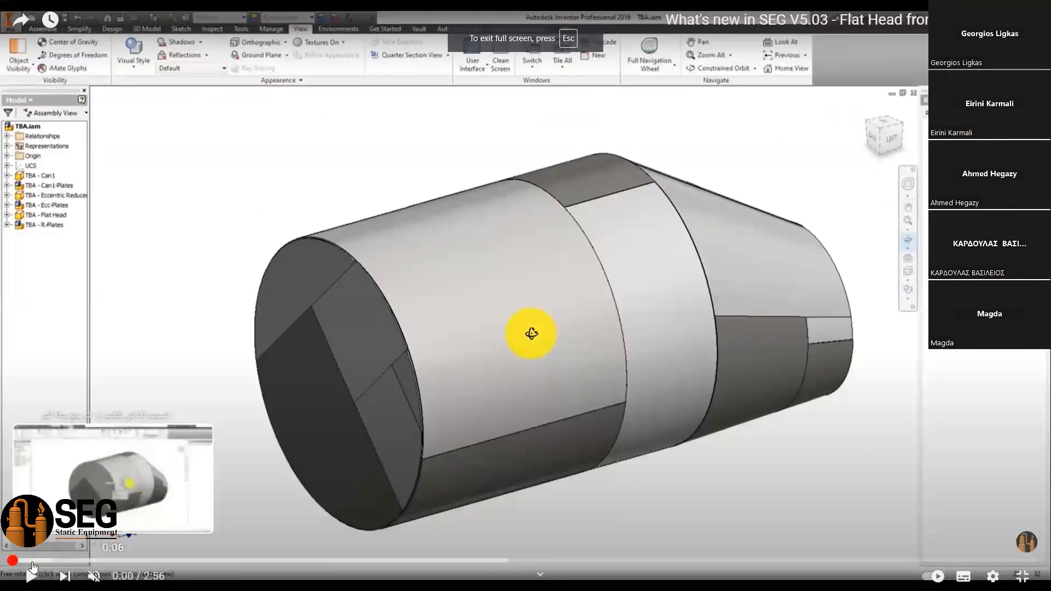
click(26, 560)
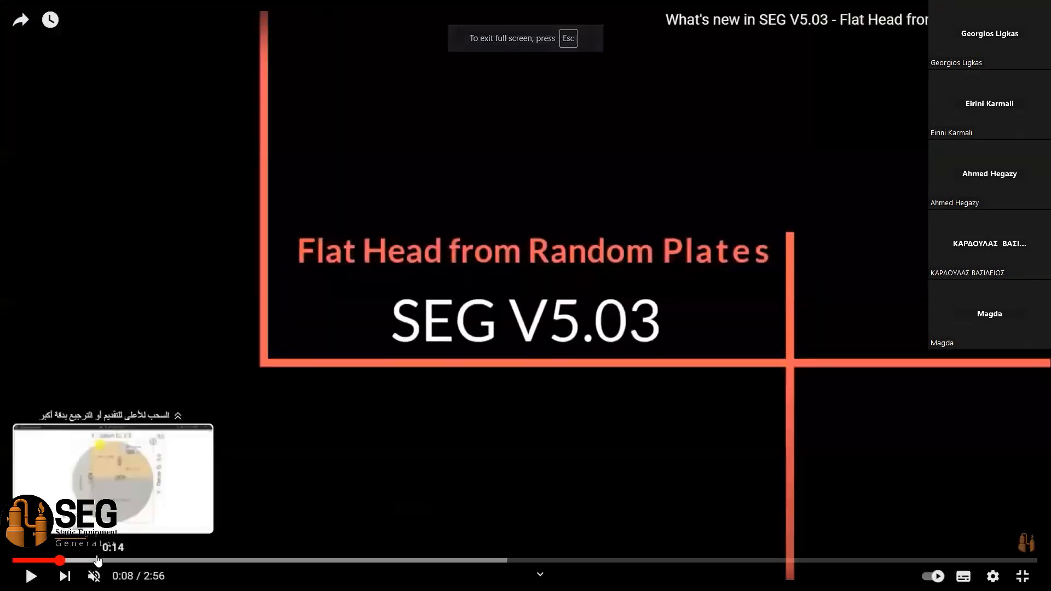
click(96, 560)
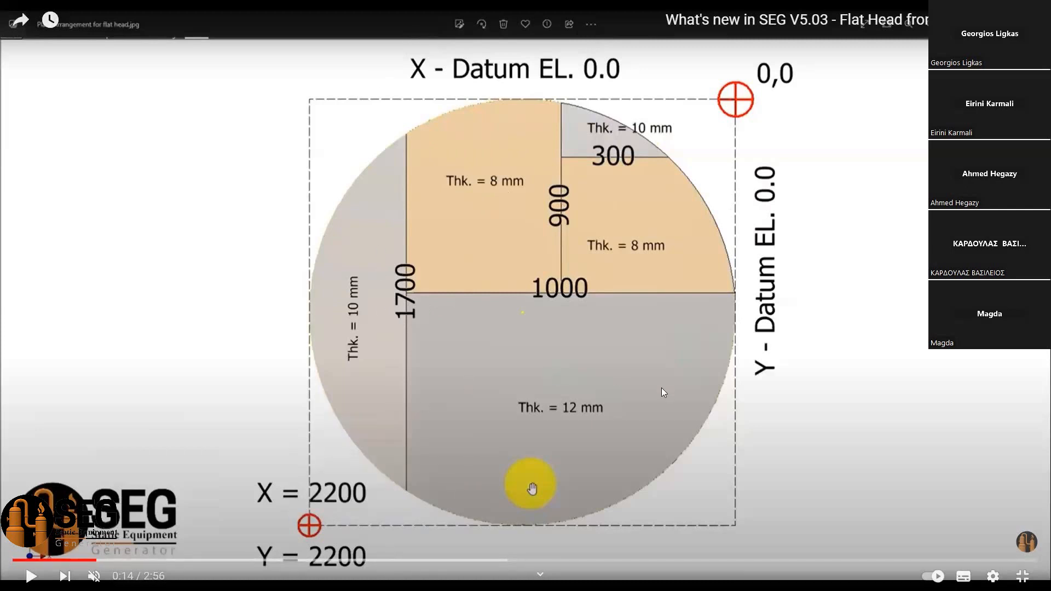
double_click(517, 324)
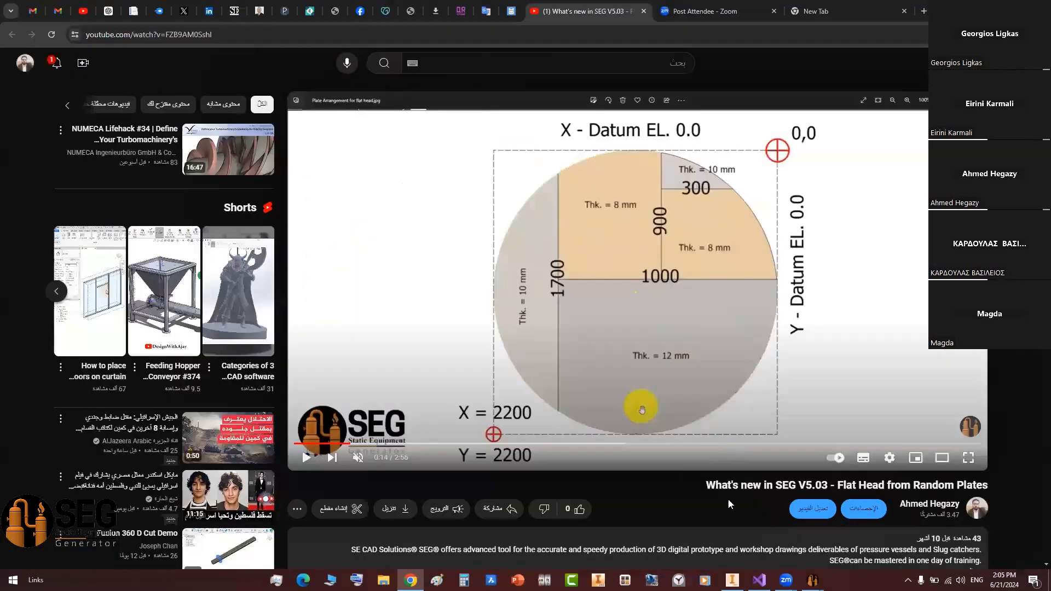
- Return to Static Equipment Generator and create an Overall project named Test Bottom Plate on the Desktop, selecting its TBA item
mouse_move(813, 579)
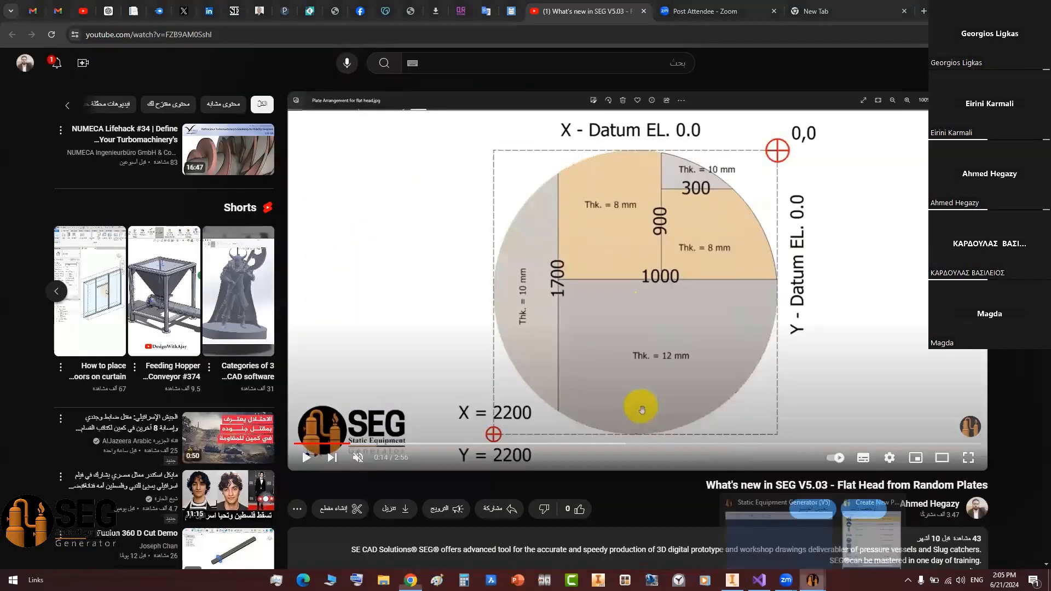
click(871, 534)
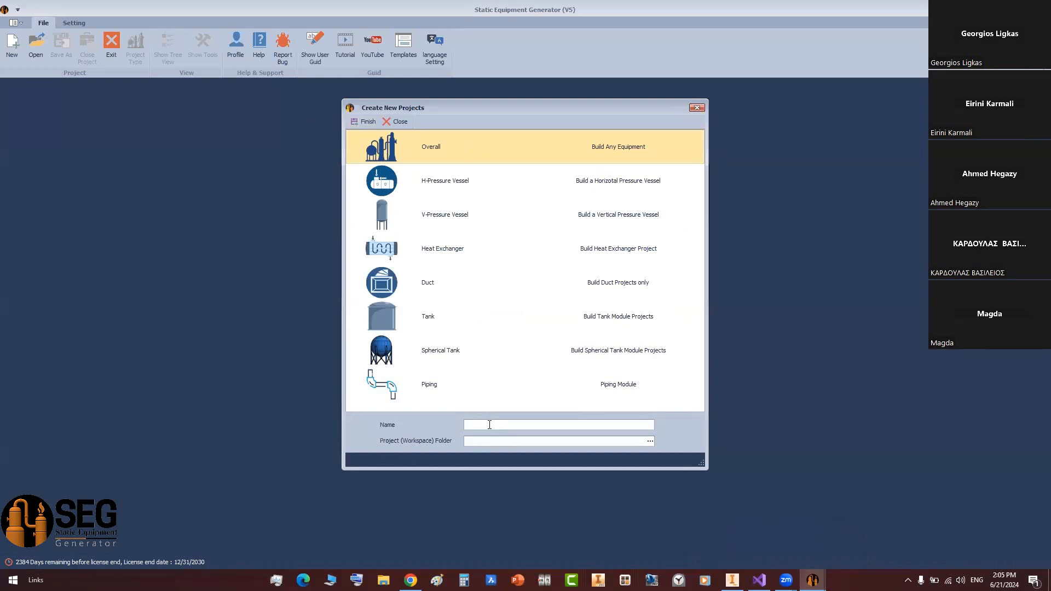
text(Test Bottom Plate)
click(649, 440)
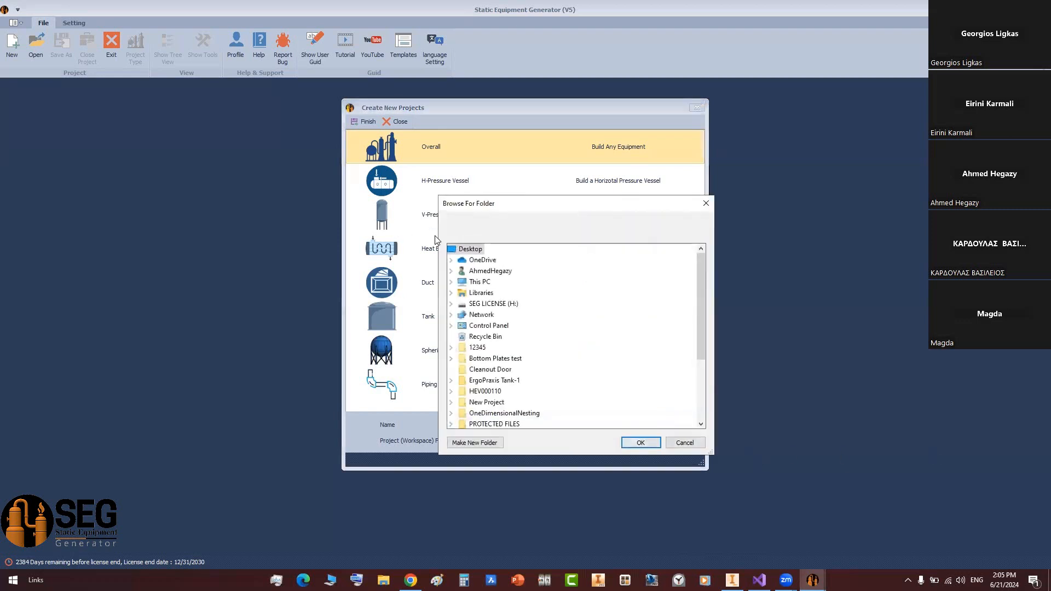
click(634, 442)
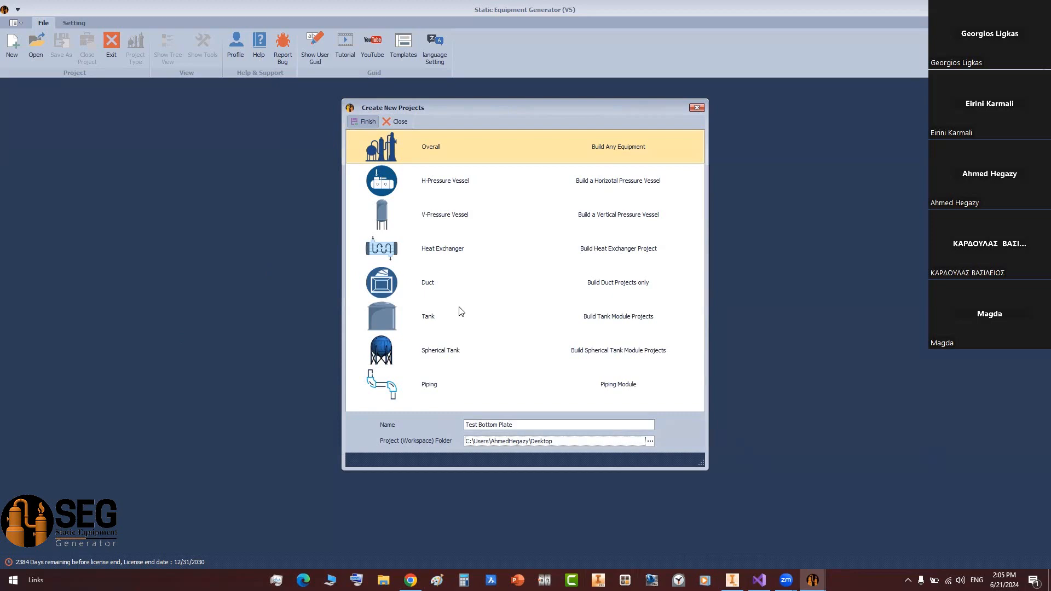
key(alt+Tab)
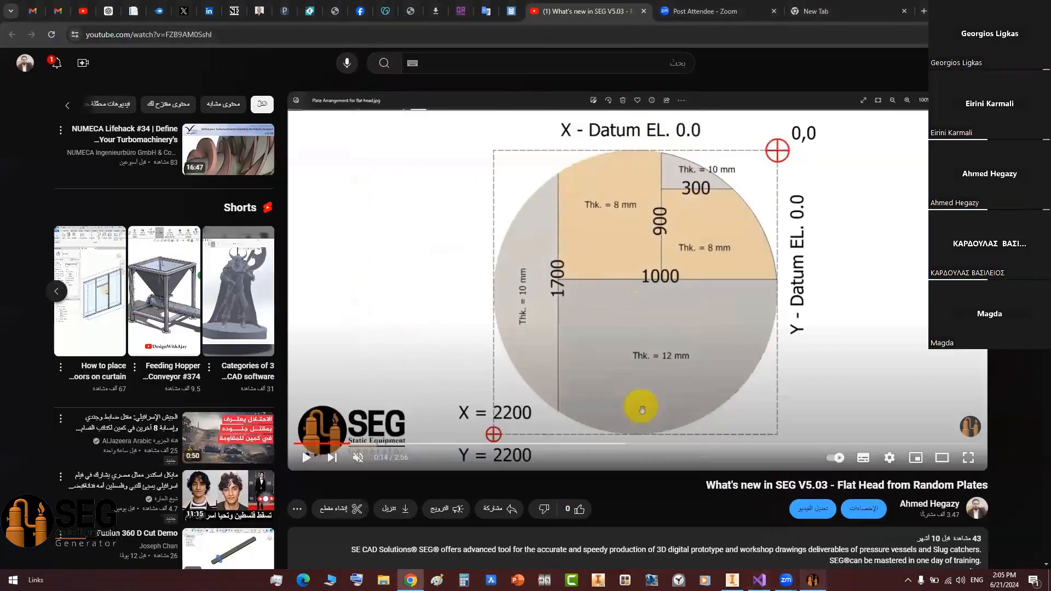
click(812, 581)
click(33, 122)
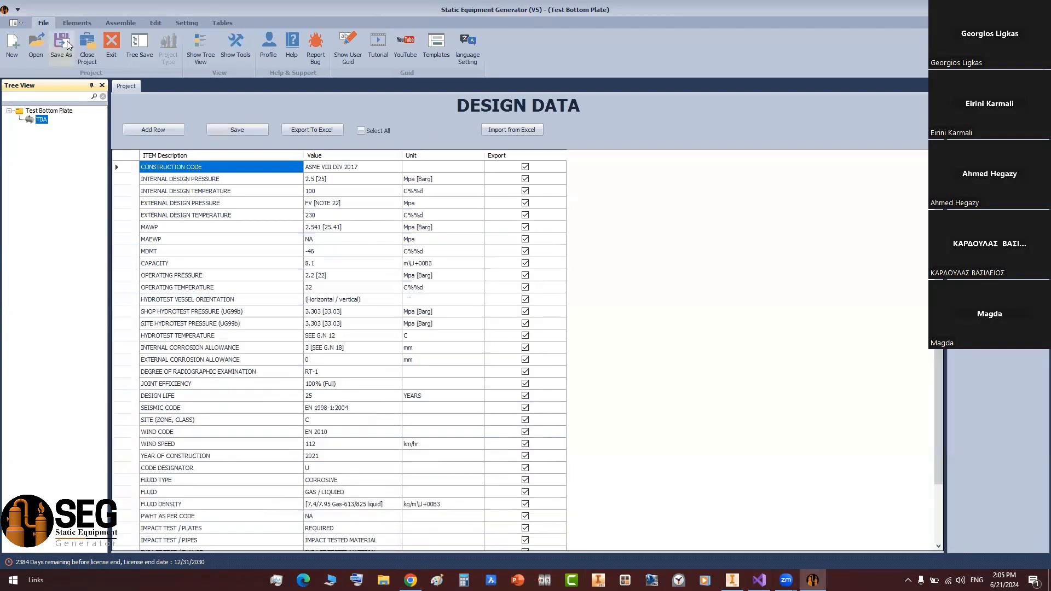
- Add a head element named Left Plate to the TBA item
click(78, 24)
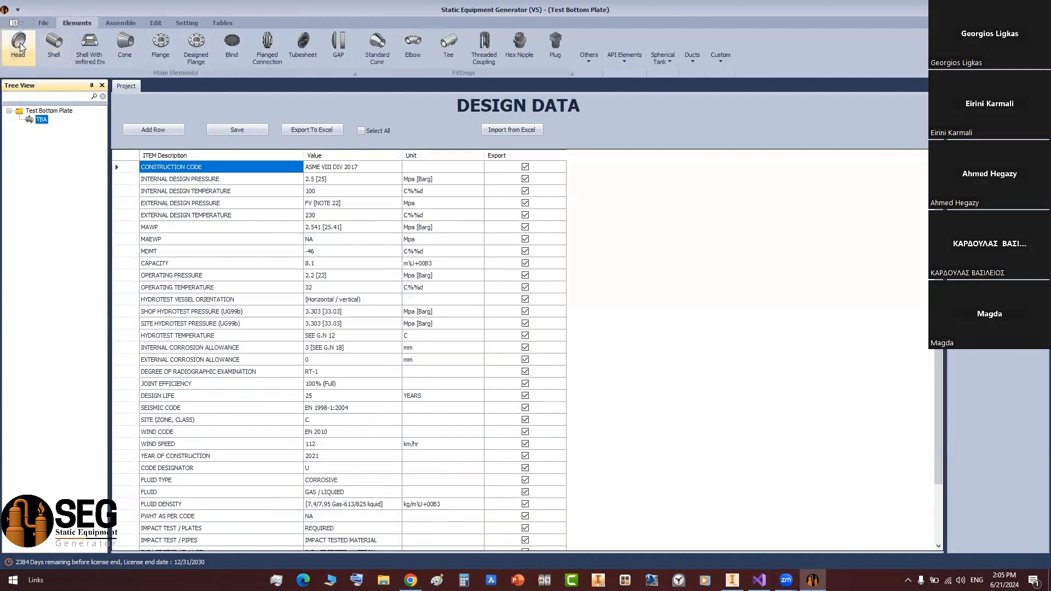
click(621, 65)
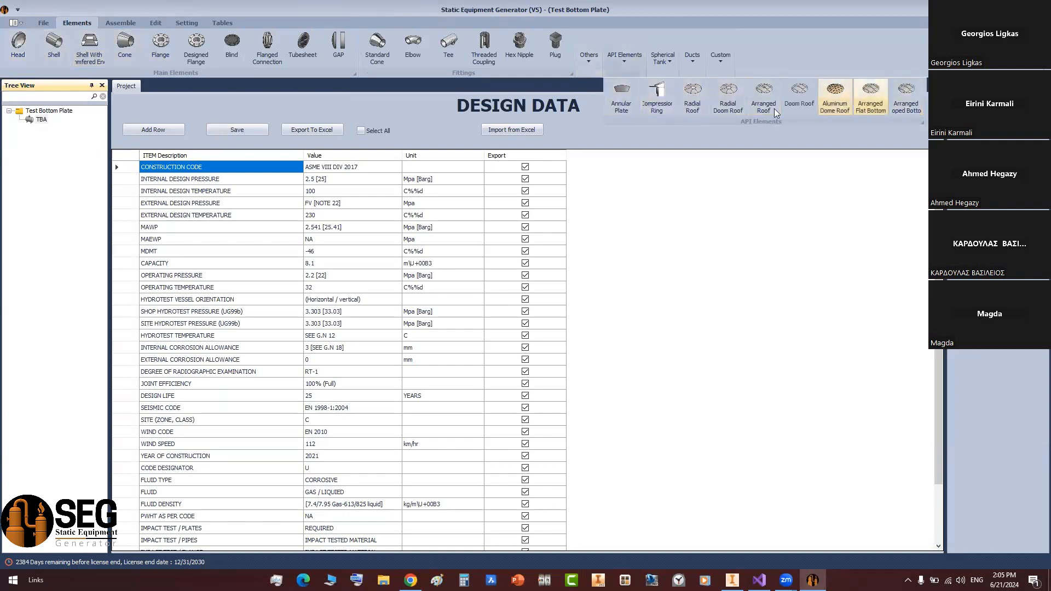
click(20, 42)
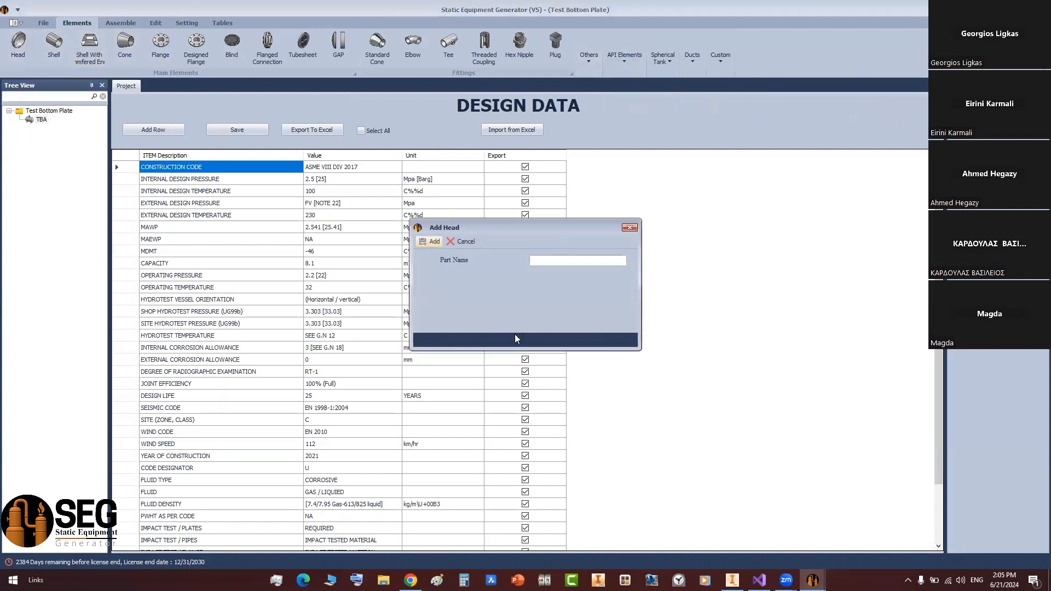
text(Left Plate)
key(Return)
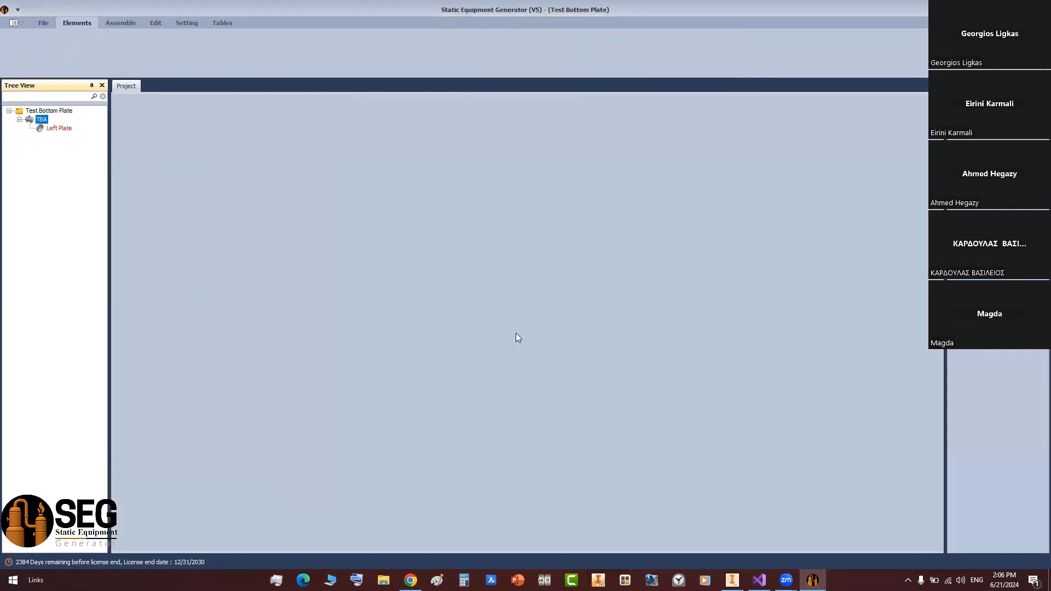
- Make Left Plate a Circular Flat End from Random Plates with an inner diameter of 10000 mm, and save it
click(59, 128)
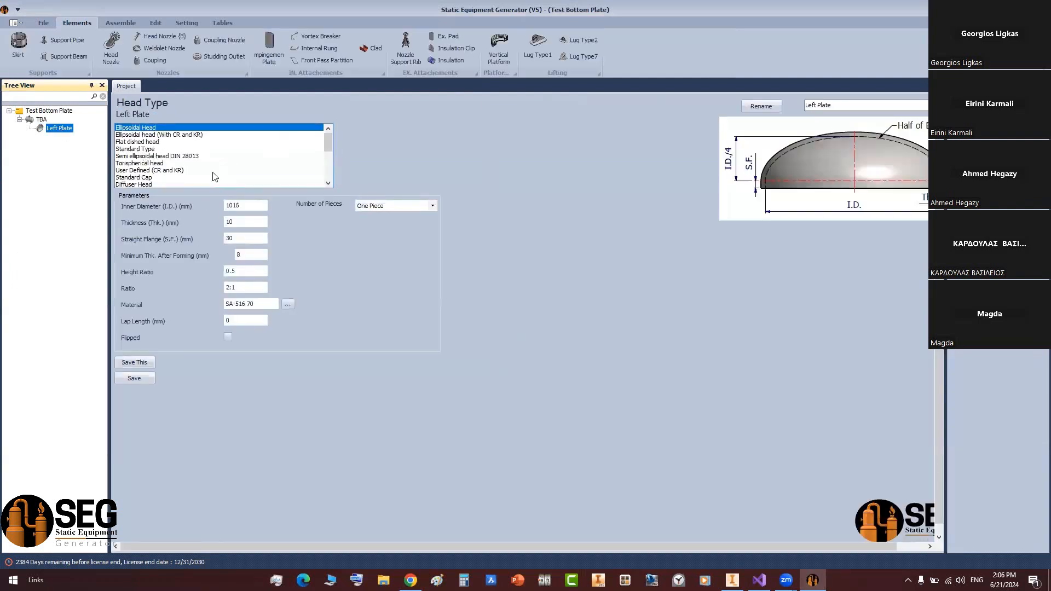
scroll(204, 159, down, 5)
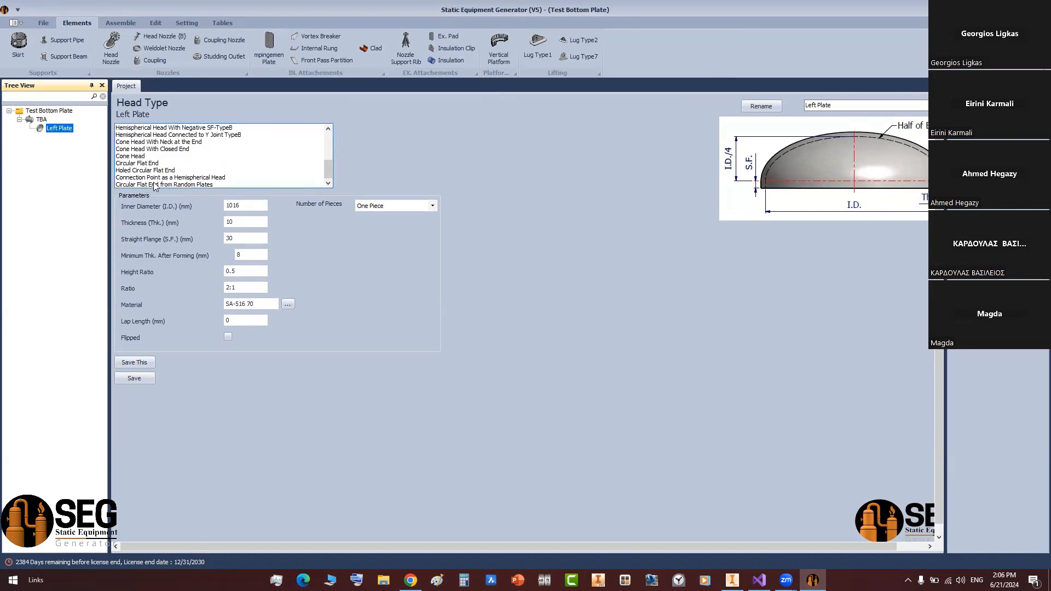
click(133, 185)
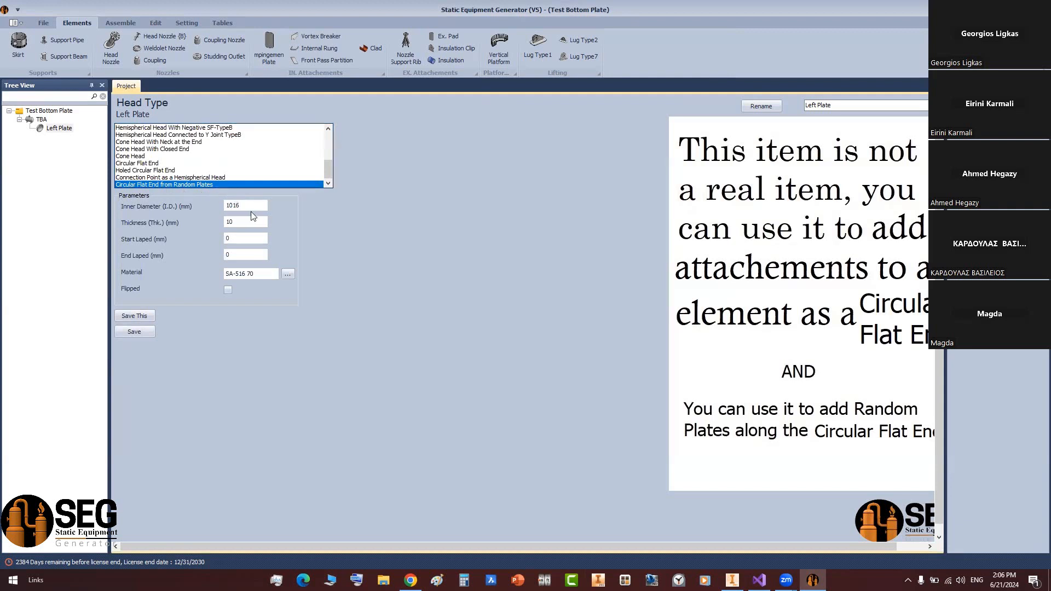
drag(250, 206, 195, 209)
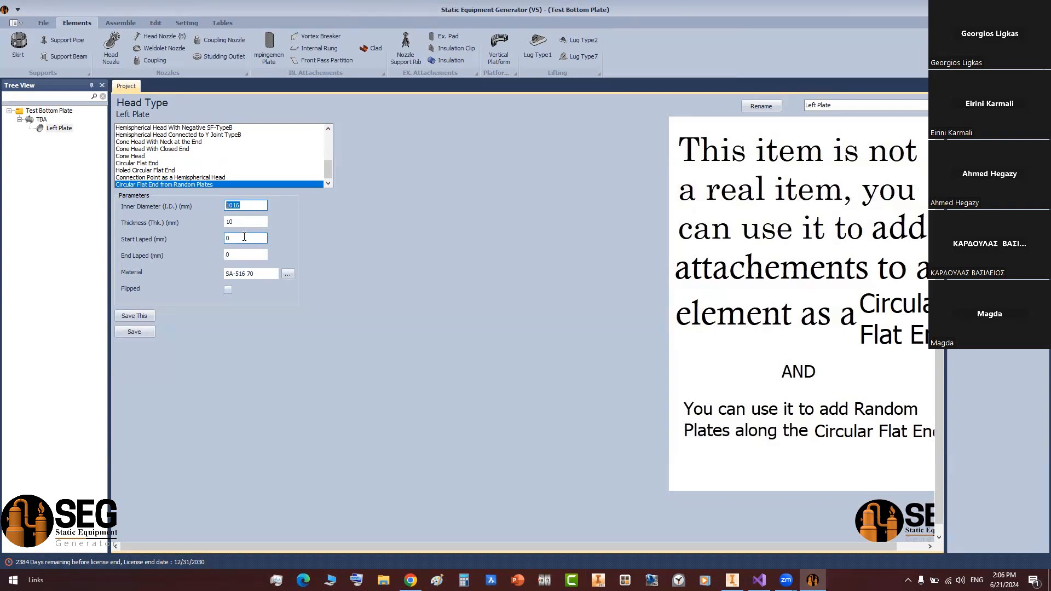
text(10000)
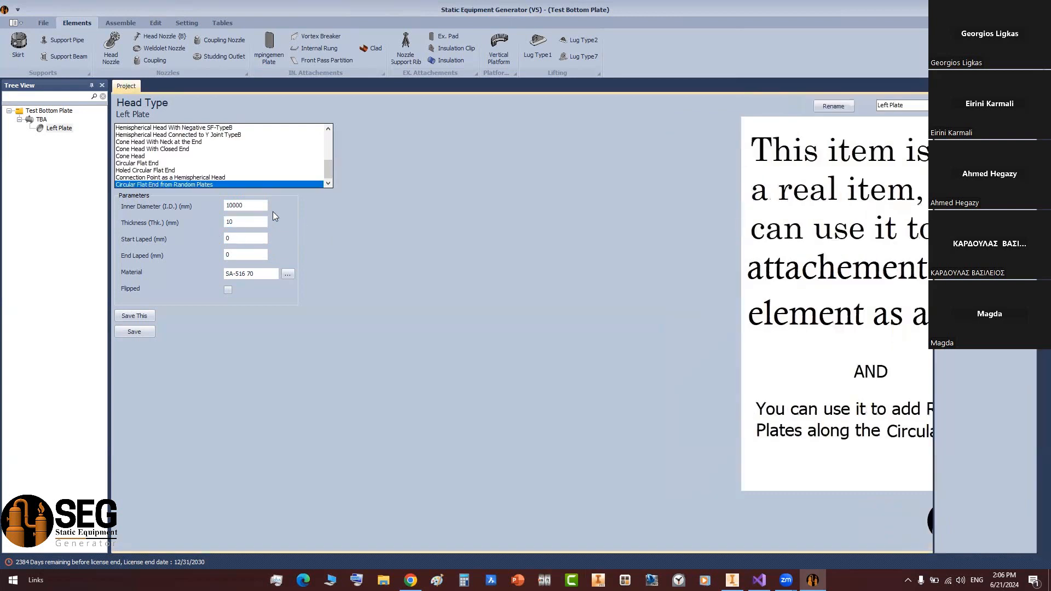
click(243, 221)
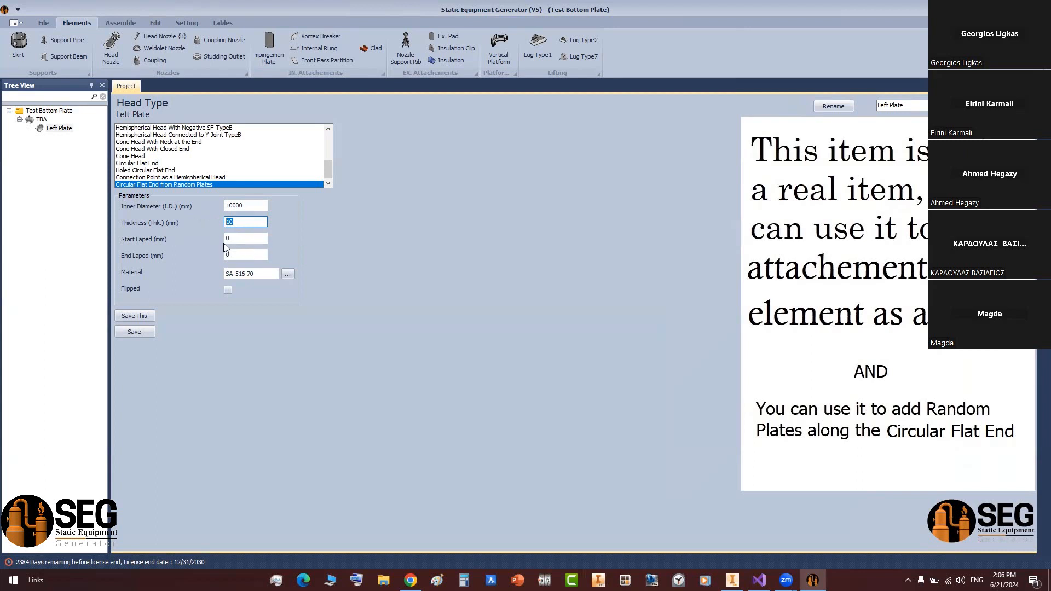
key(Tab)
click(144, 330)
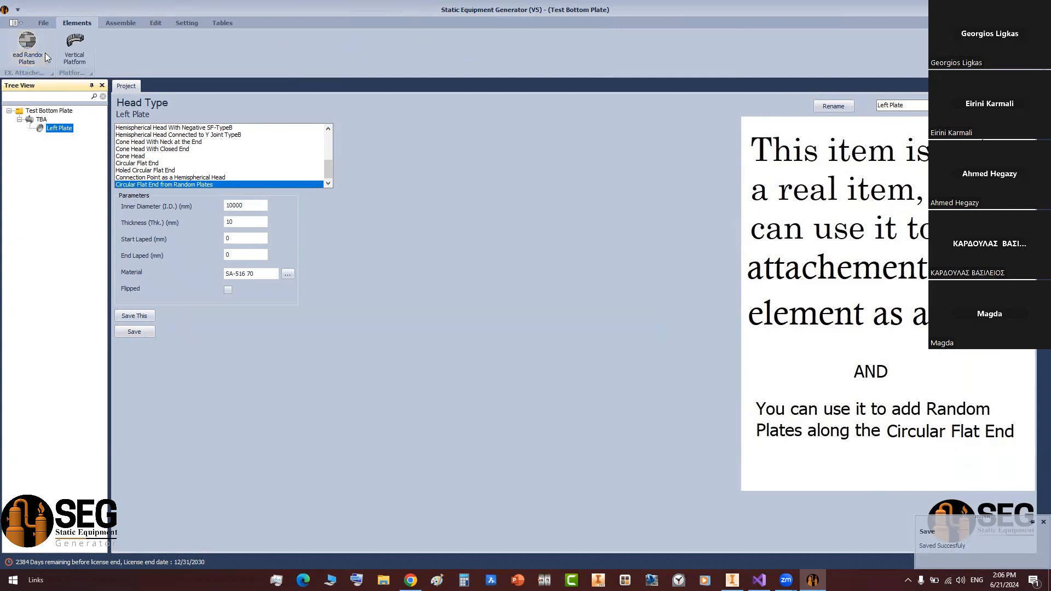
- Add a Head Random Plates item named Randome Plates to Left Plate and review its individual plate parameters
click(27, 49)
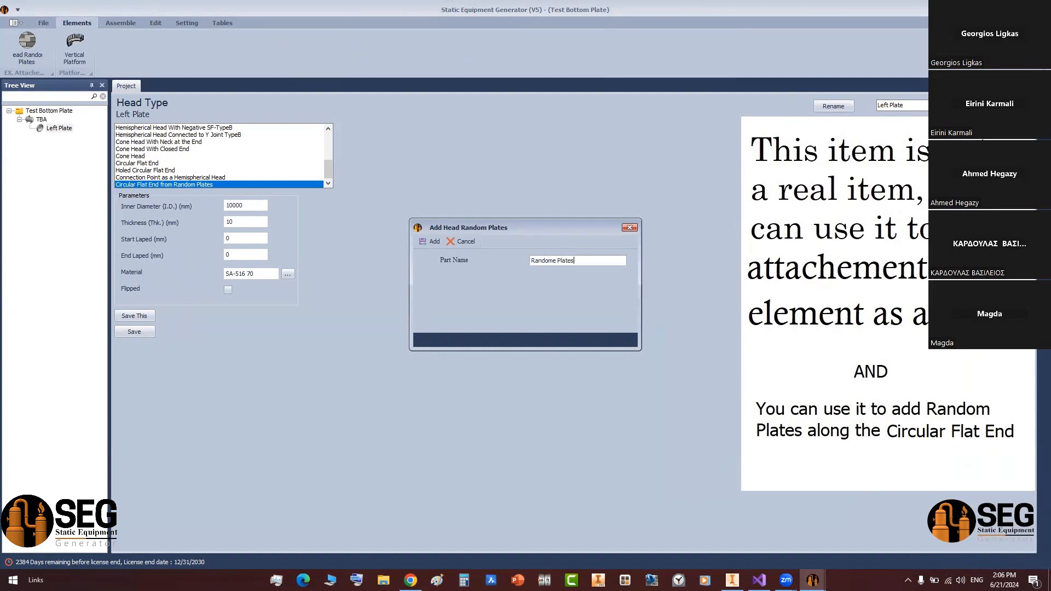
key(Return)
click(77, 137)
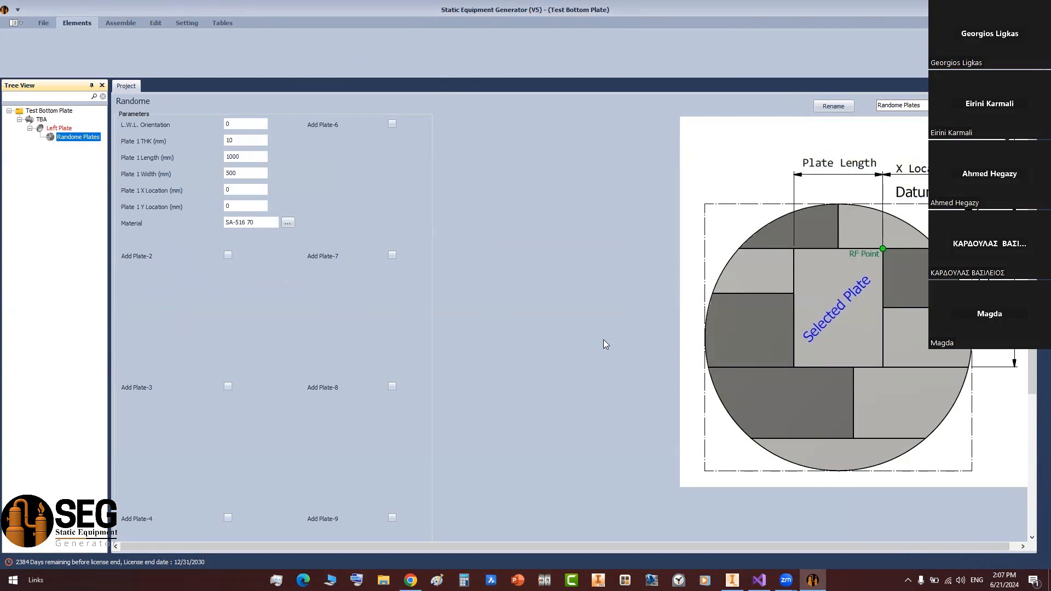
scroll(279, 276, down, 3)
scroll(321, 325, up, 3)
scroll(430, 463, down, 3)
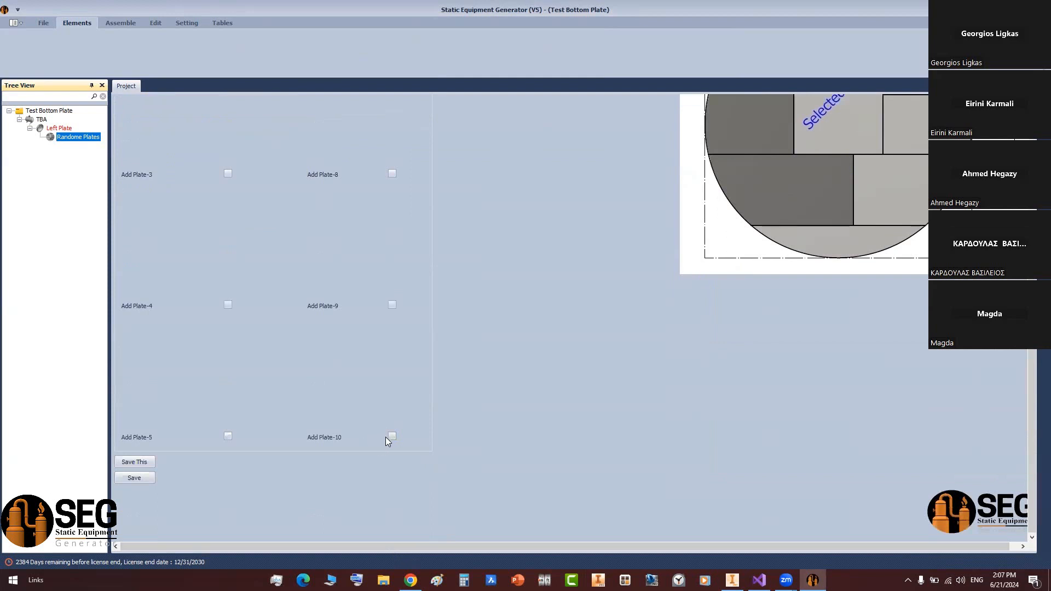
scroll(386, 437, up, 5)
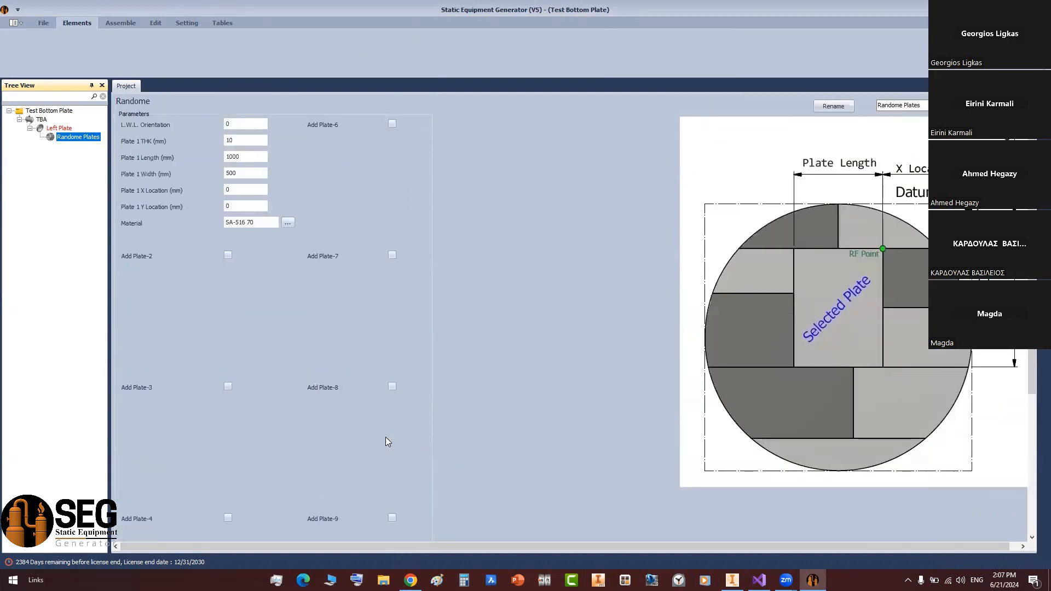
scroll(450, 137, down, 4)
scroll(450, 137, up, 3)
- Switch to Autodesk Inventor, create a new part and start a 2D sketch on a vertical origin plane
click(733, 580)
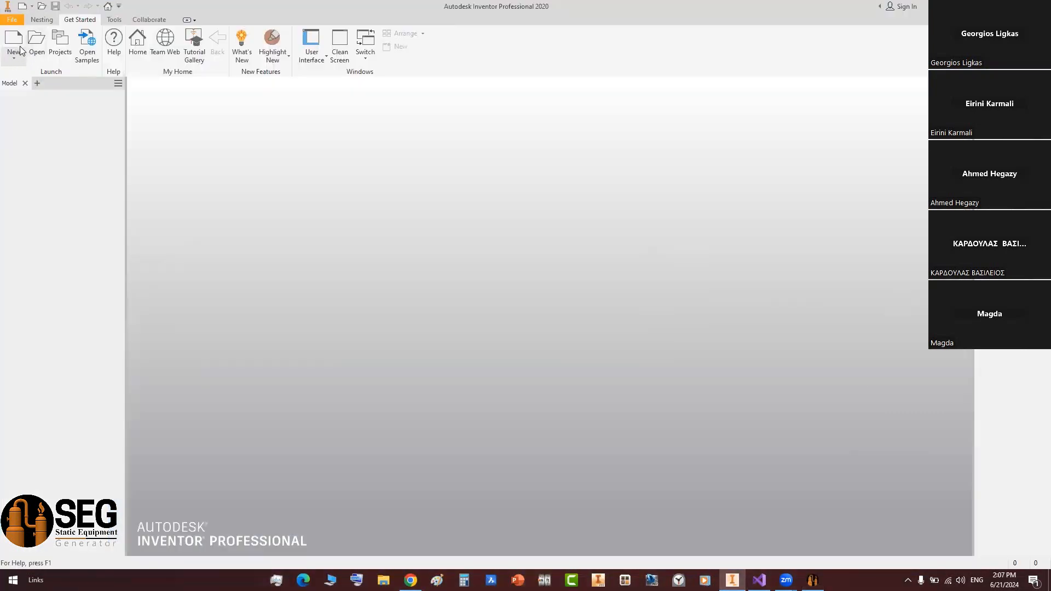
key(ctrl+n)
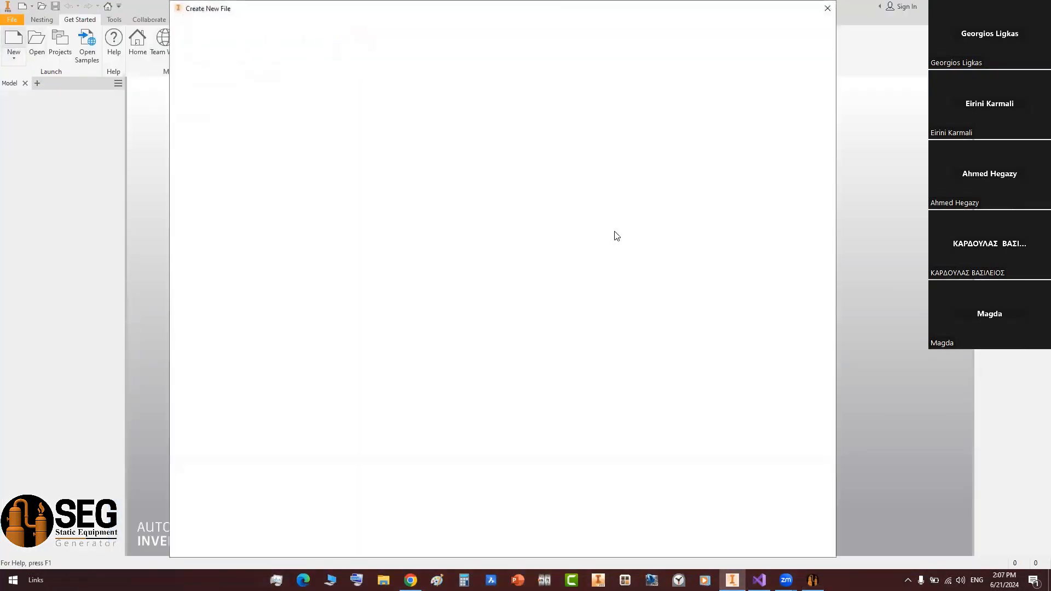
click(604, 84)
double_click(604, 83)
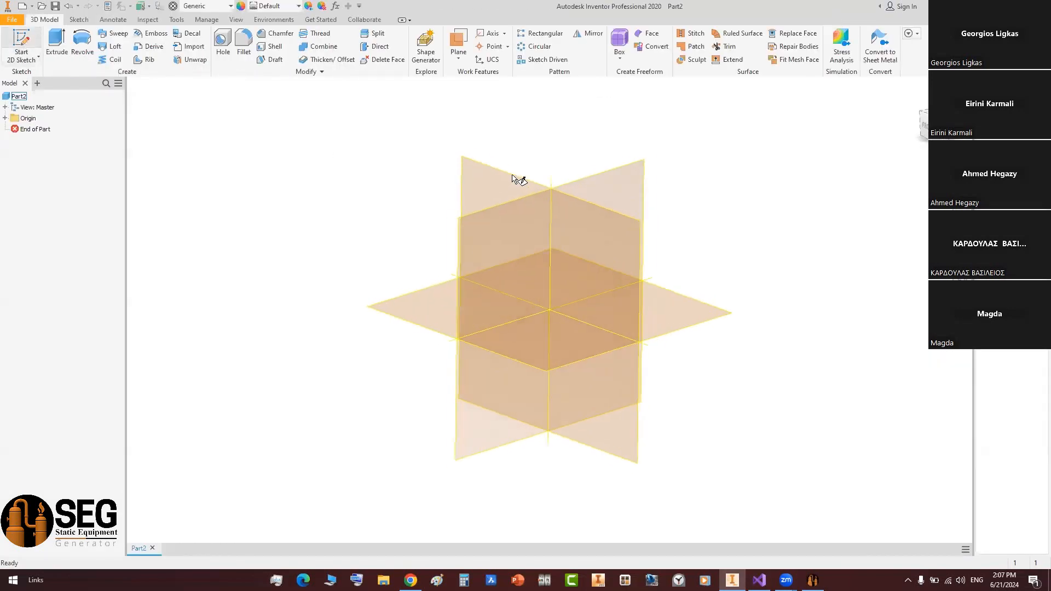
click(513, 169)
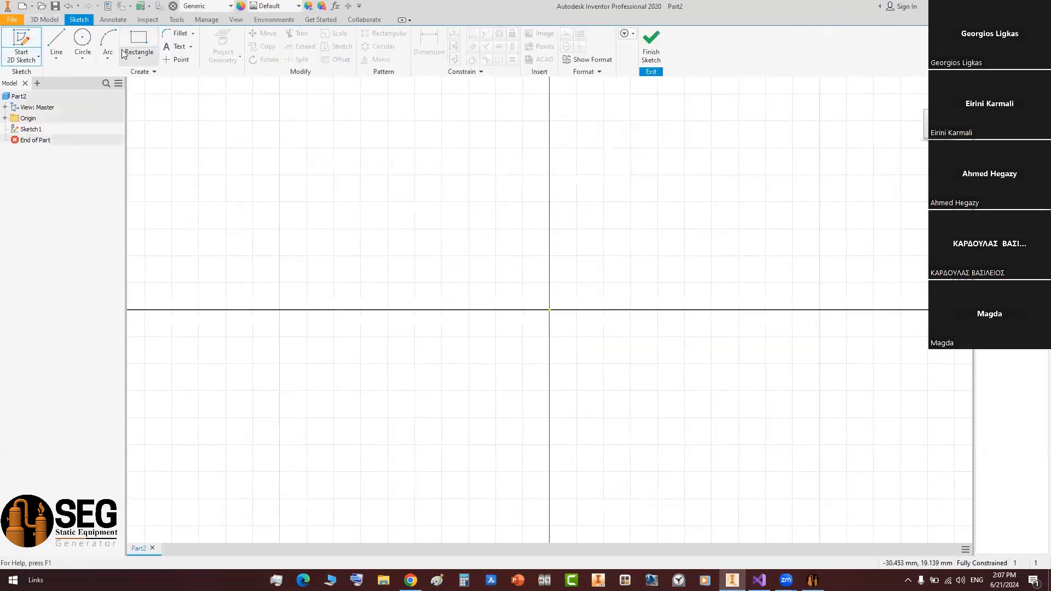
- Sketch a circle centred on the origin and dimension its diameter to 10 m
click(82, 46)
click(550, 309)
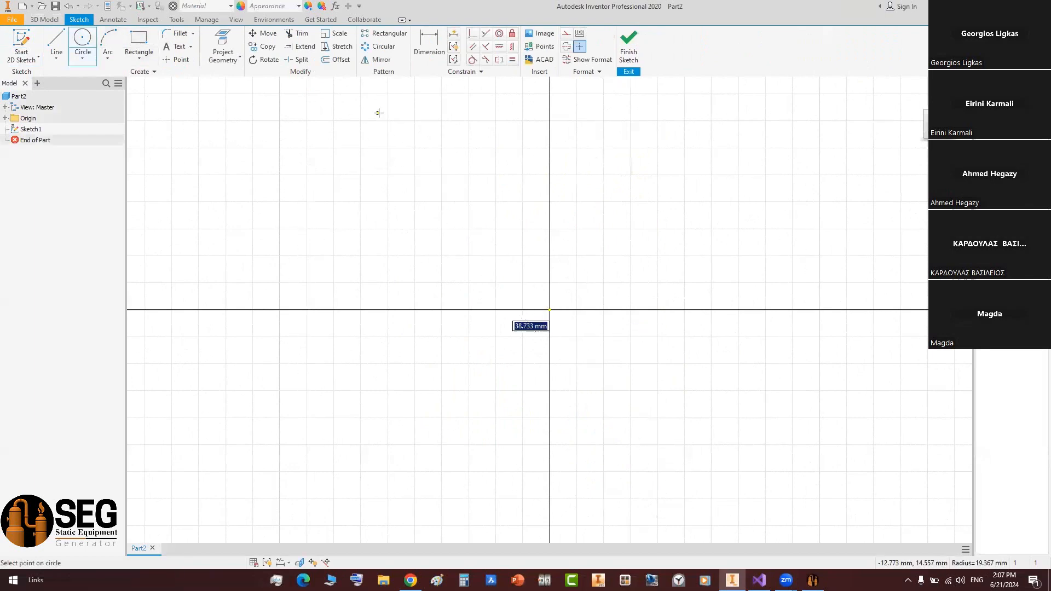
click(377, 110)
key(d)
click(403, 94)
click(451, 159)
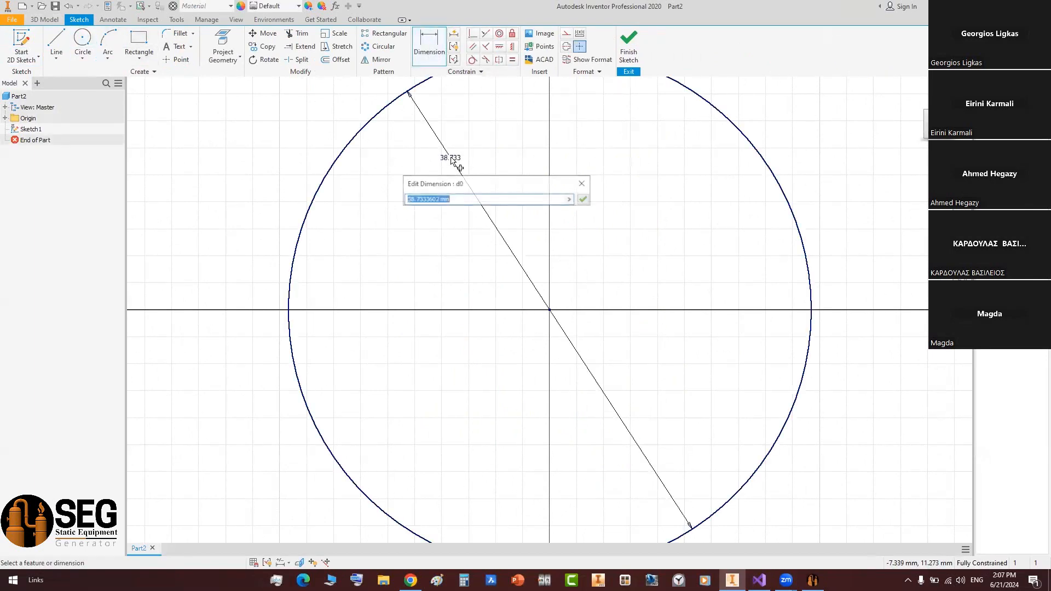
text(10m)
key(Return)
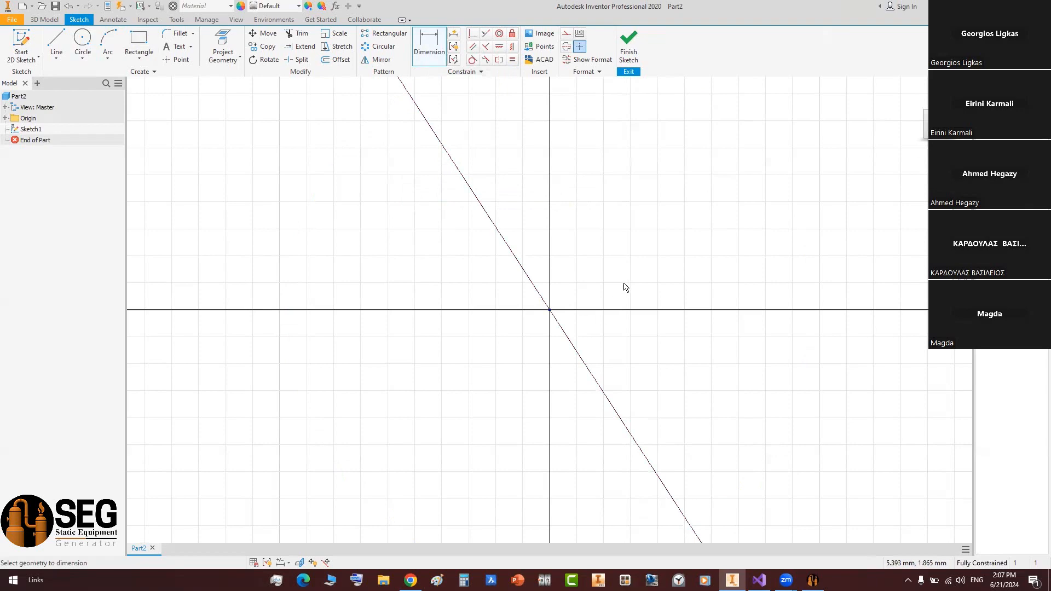
key(Home)
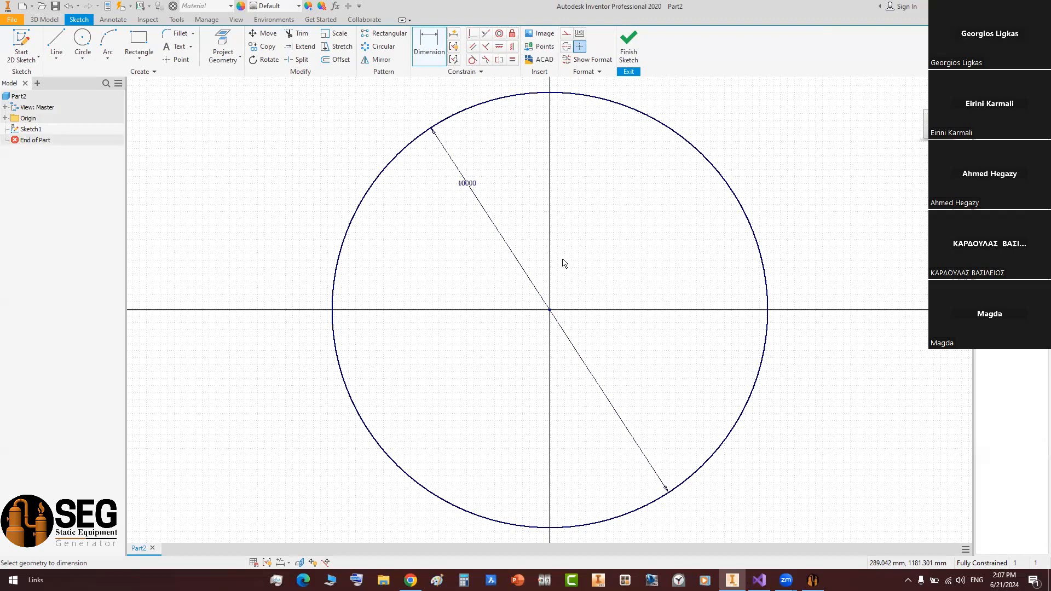
- Sketch a centre rectangle from the circle's centre, extending past the circle on both sides and about 3600 mm high
click(139, 58)
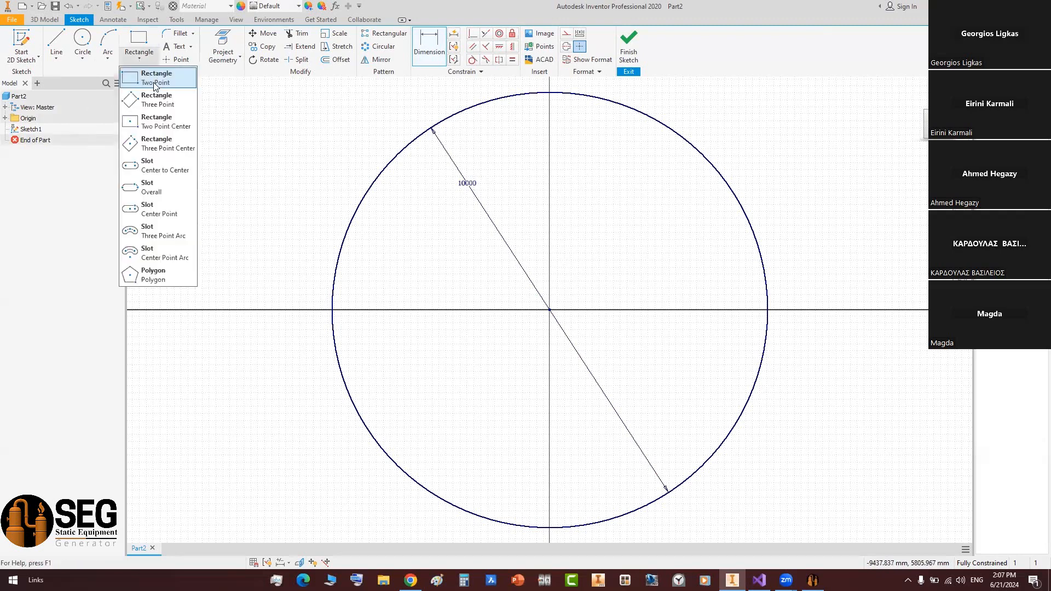
click(158, 122)
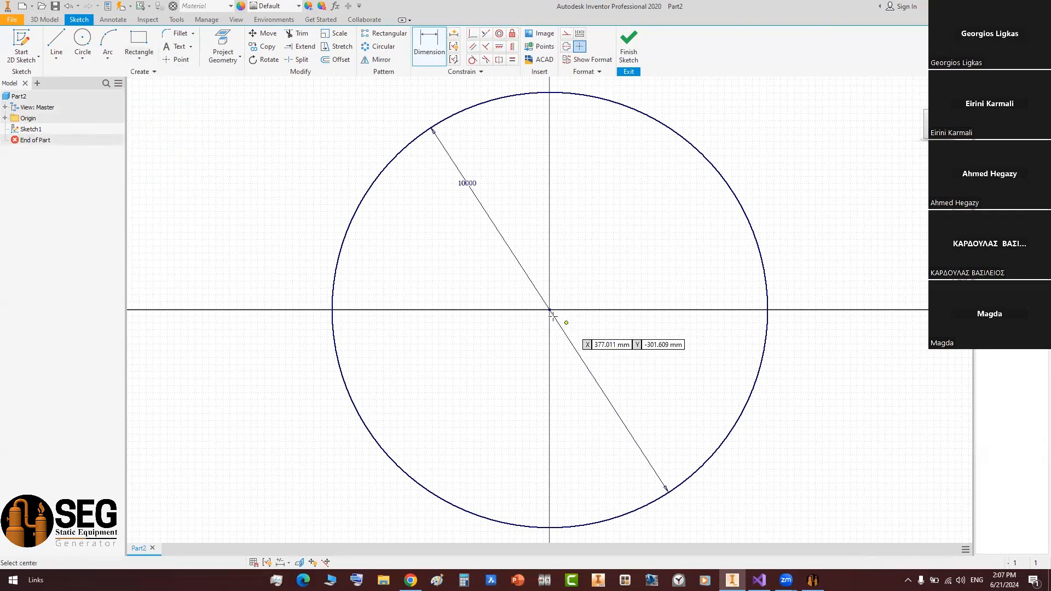
click(139, 58)
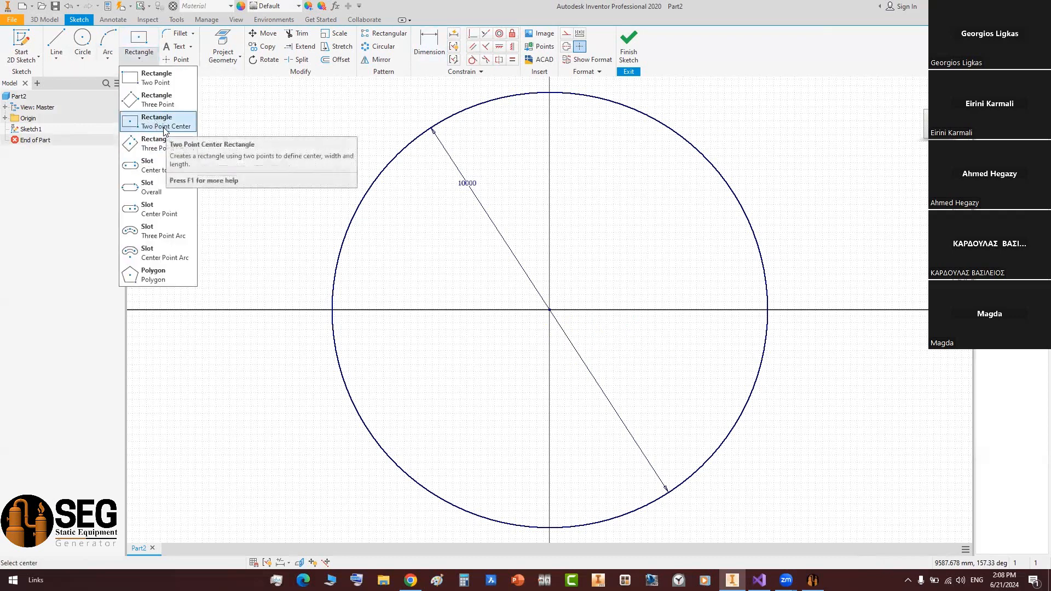
click(161, 123)
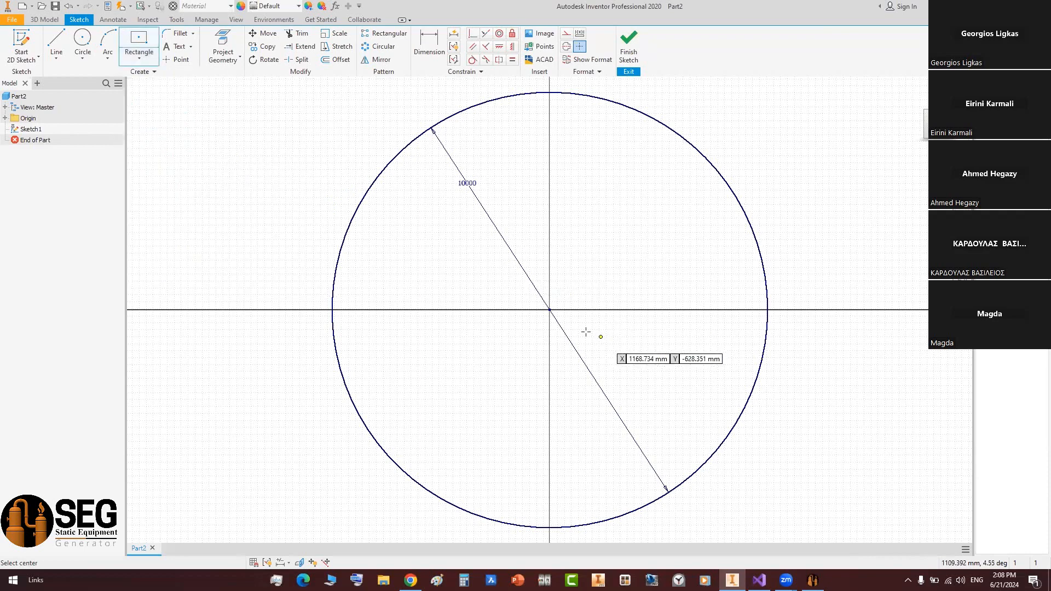
click(549, 311)
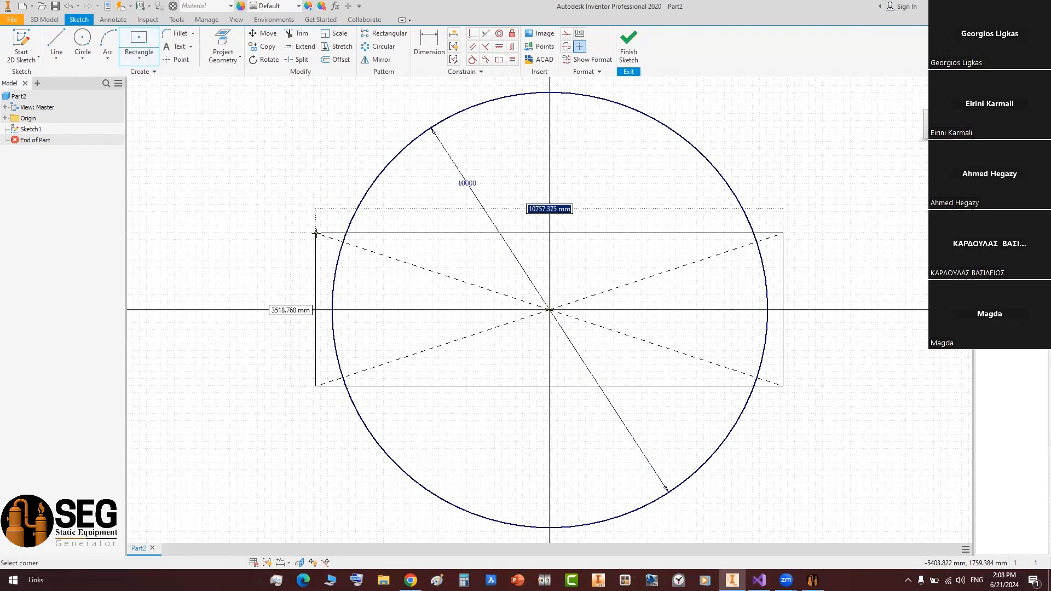
click(307, 234)
right_click(470, 298)
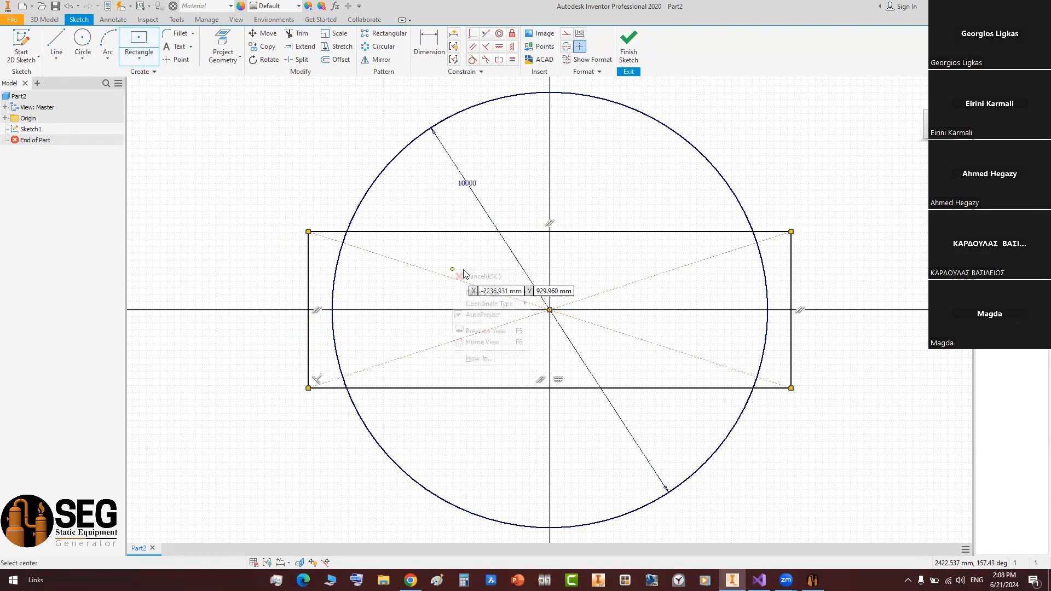
click(471, 276)
- Dimension the rectangle's height as 2 m
click(429, 44)
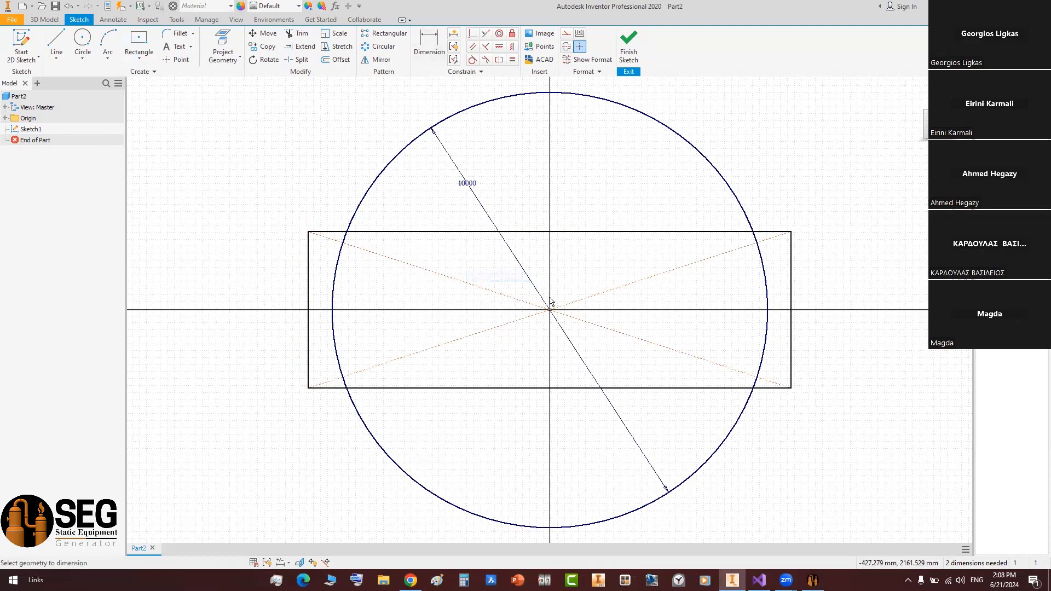
click(791, 285)
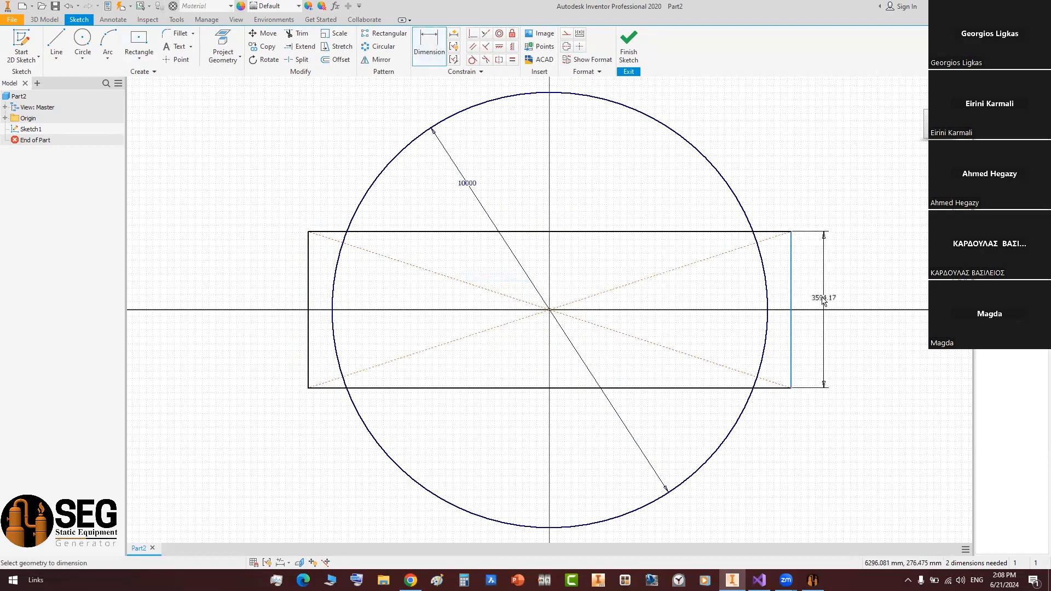
click(827, 298)
text(200)
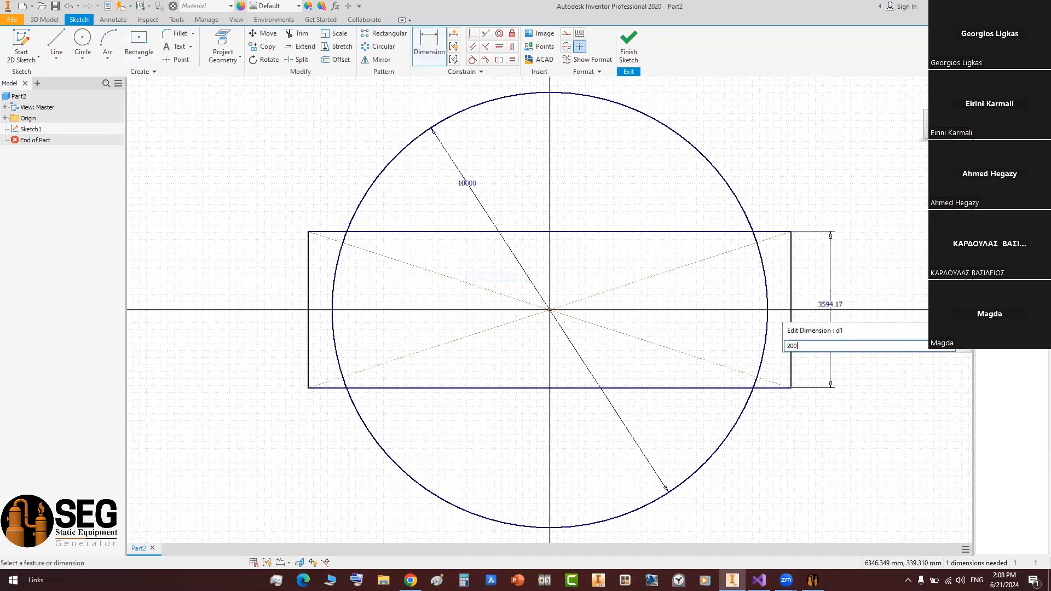
key(Return)
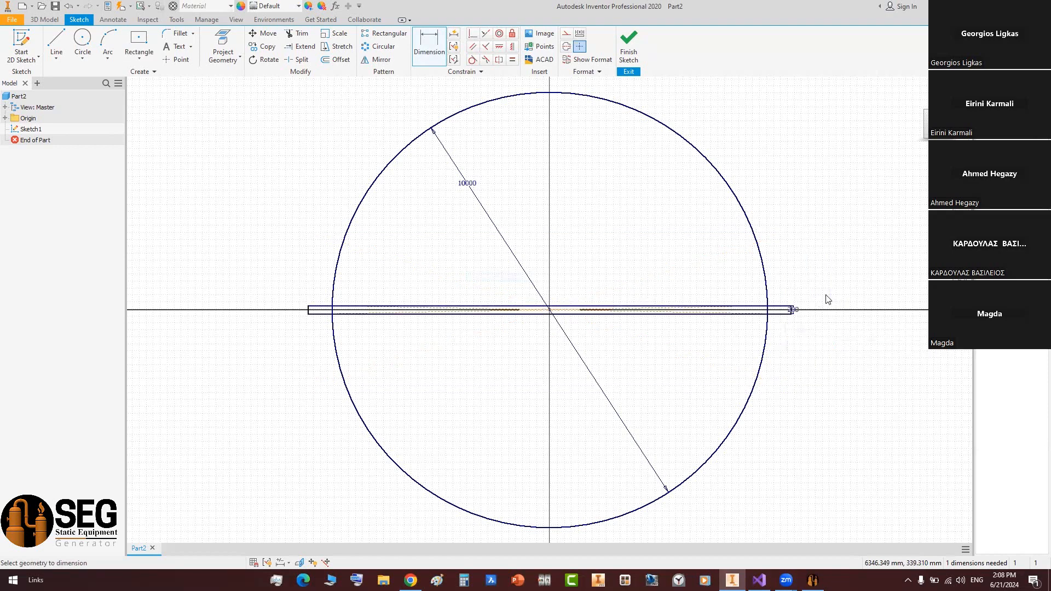
double_click(794, 310)
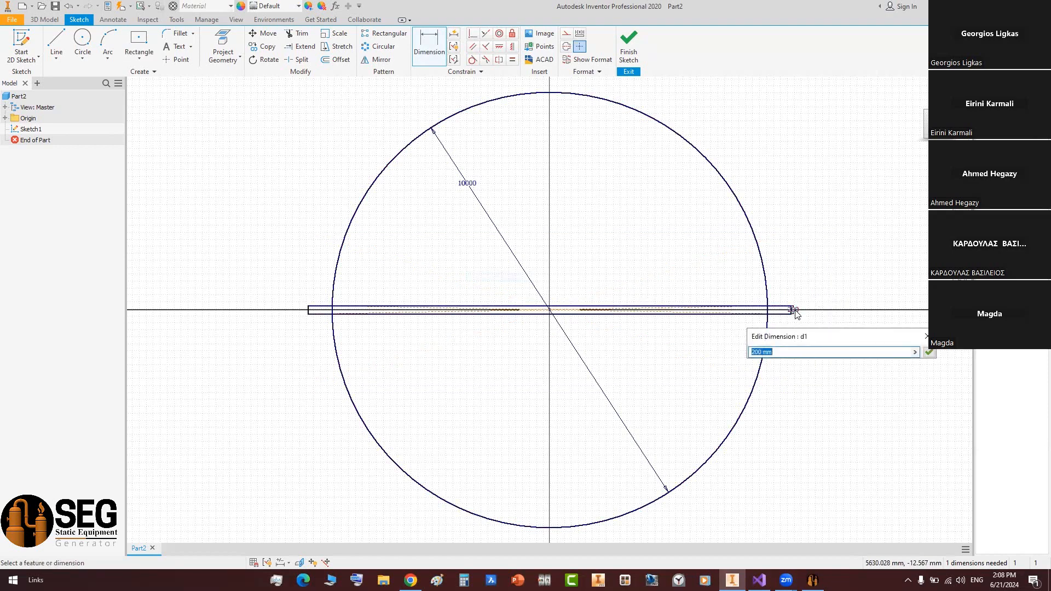
text(2m)
key(Return)
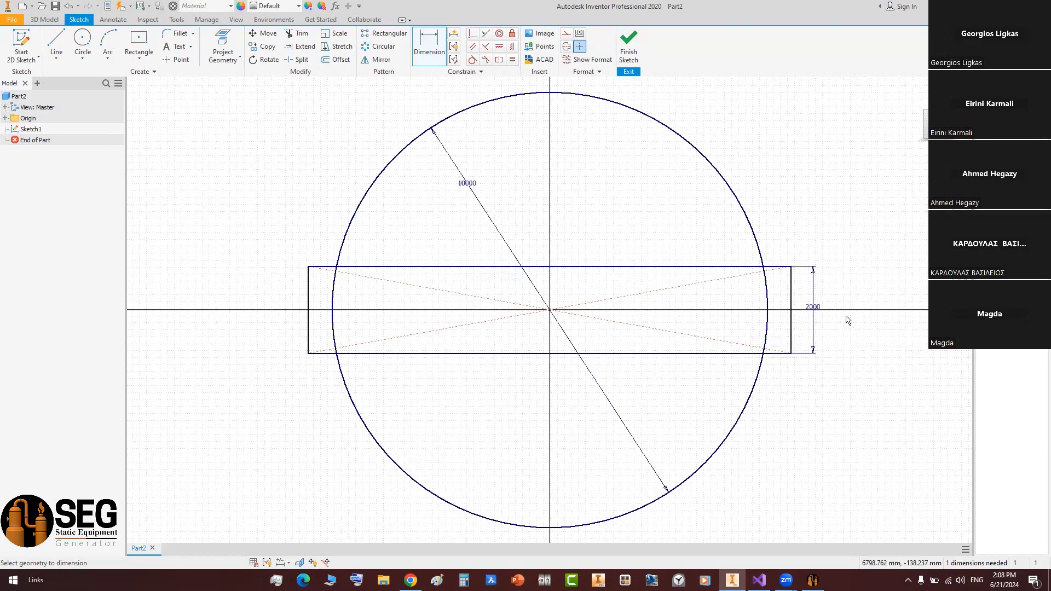
- Make the rectangle's right vertical edge tangent to the circle
click(471, 60)
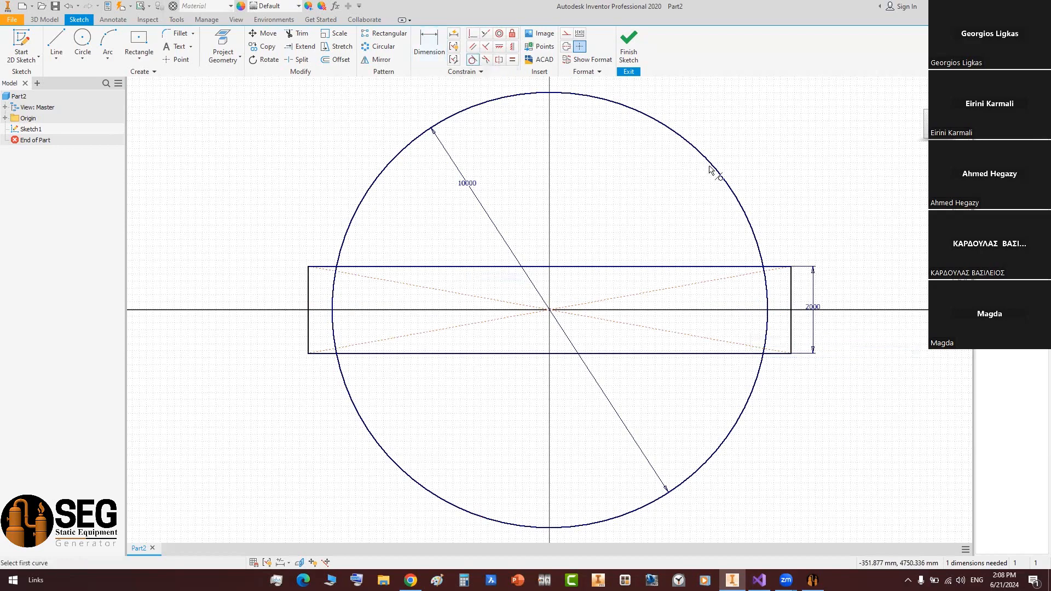
click(790, 294)
click(768, 300)
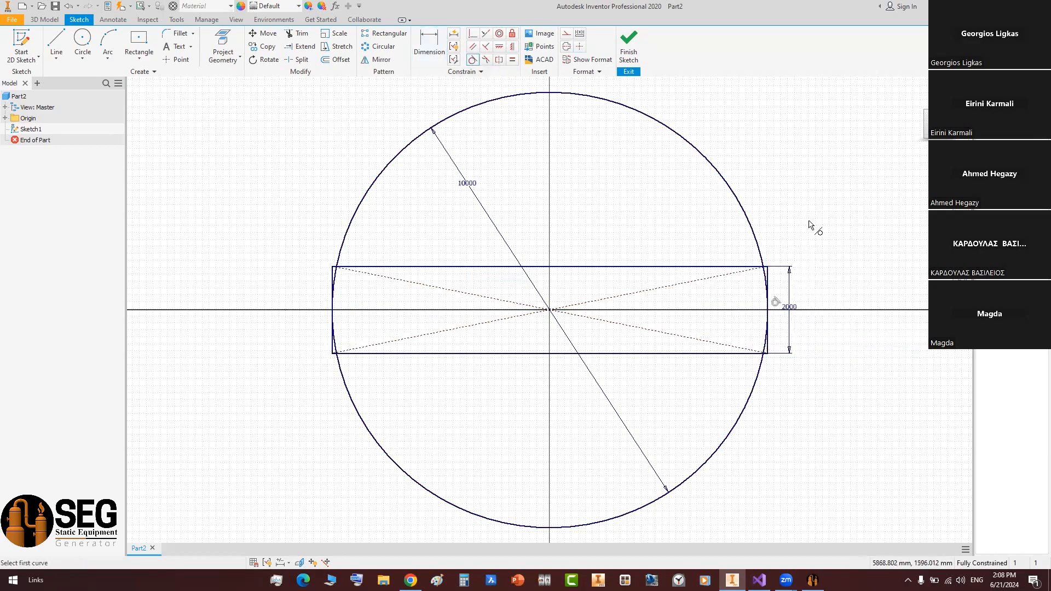
right_click(804, 199)
click(818, 204)
- Sketch a second centre rectangle from the origin, large enough to enclose the whole circle
click(139, 41)
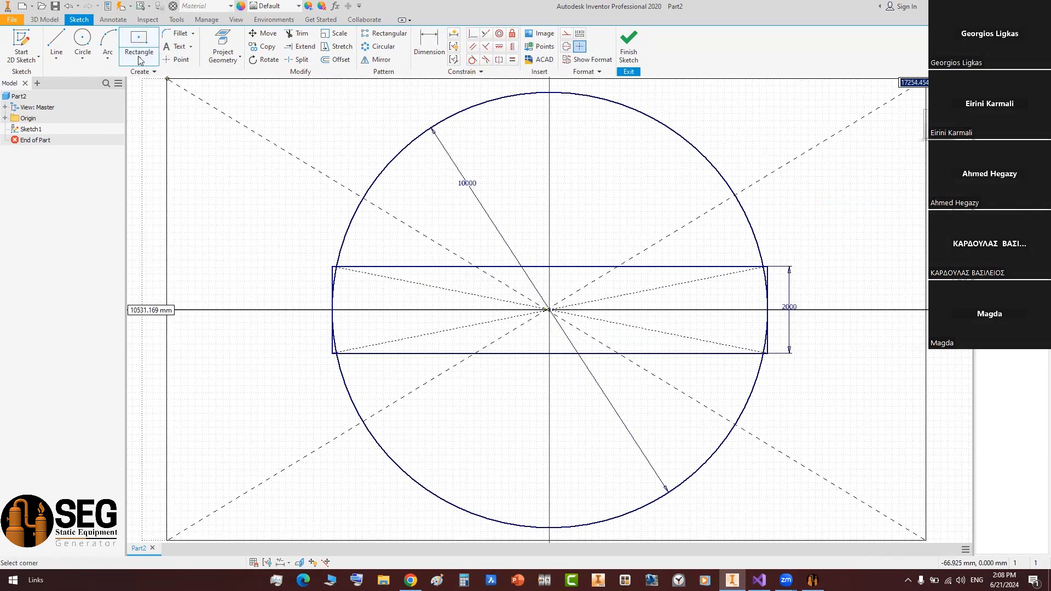
click(549, 311)
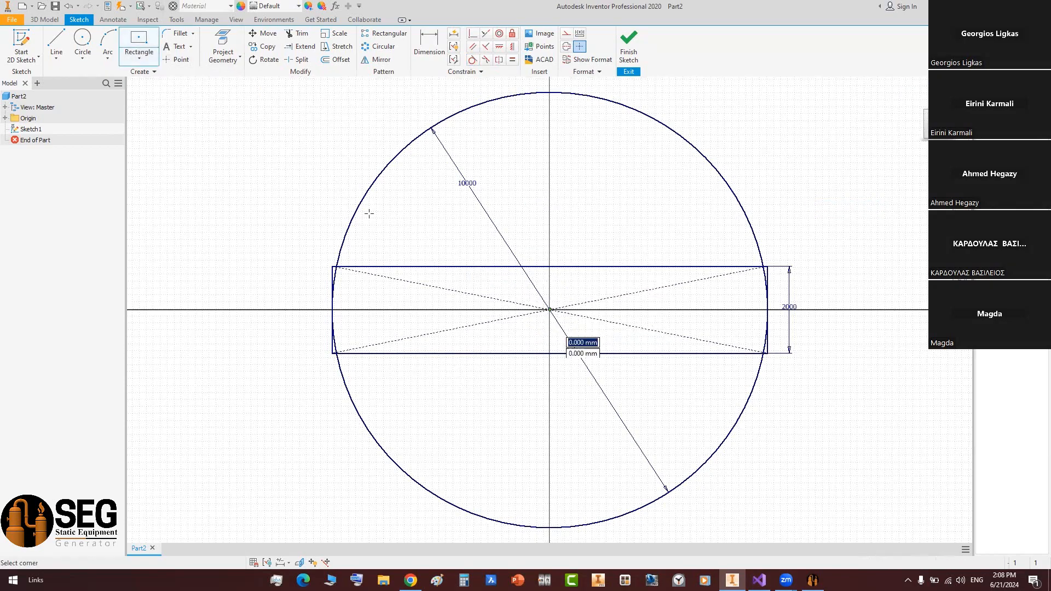
middle_drag(300, 84, 321, 115)
click(319, 105)
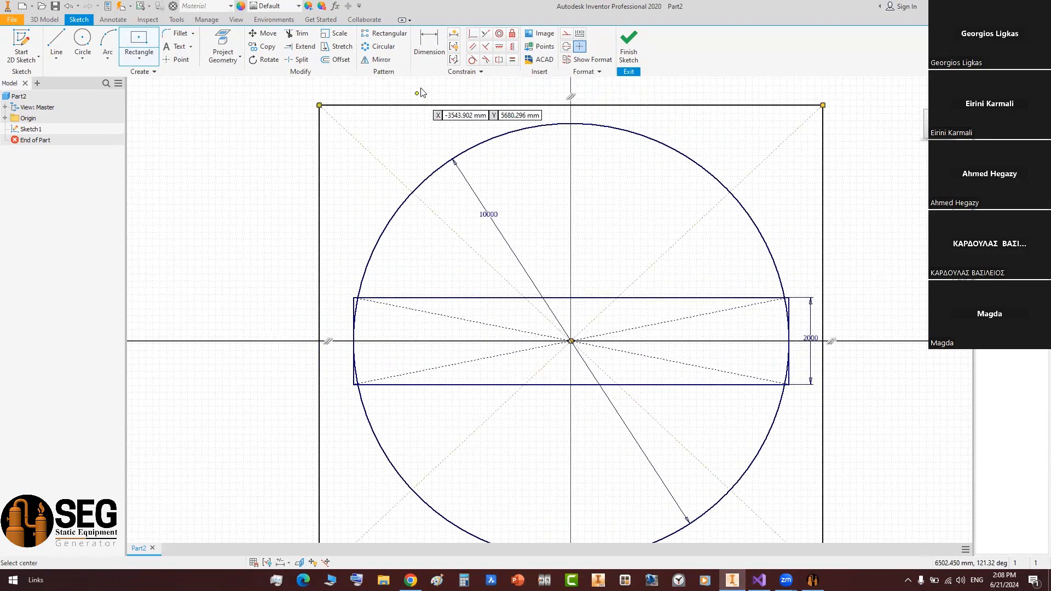
- Make the top and left edges of the enclosing rectangle tangent to the circle
click(472, 60)
click(570, 111)
click(572, 125)
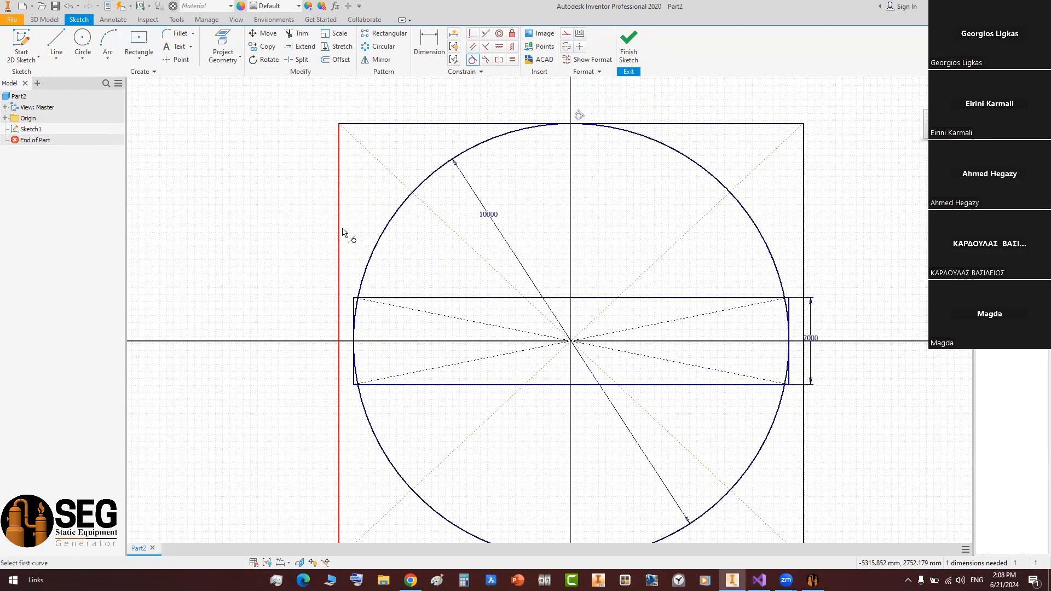
click(368, 267)
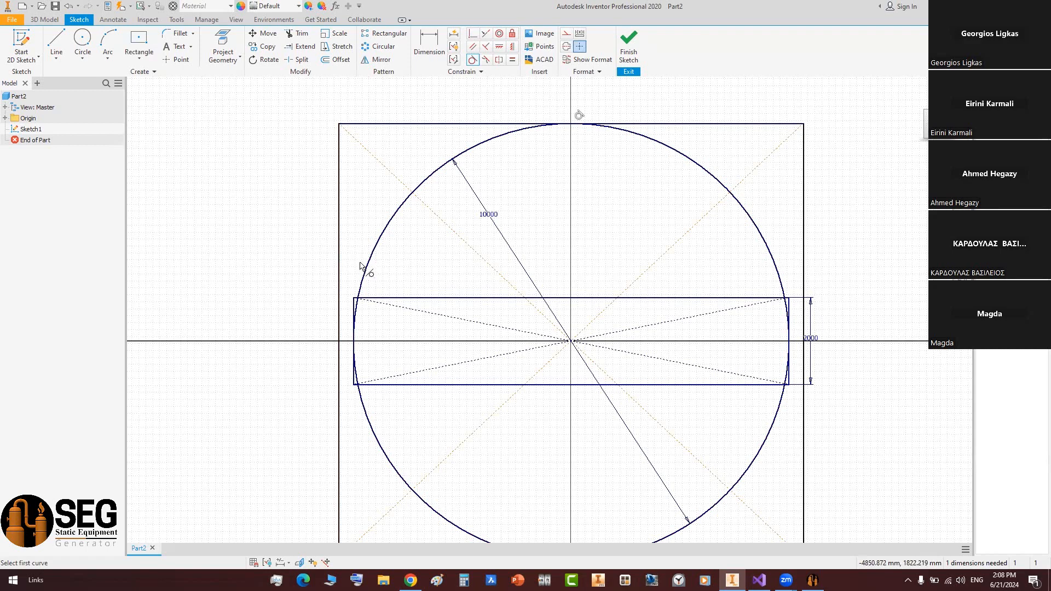
click(340, 264)
scroll(548, 194, down, 4)
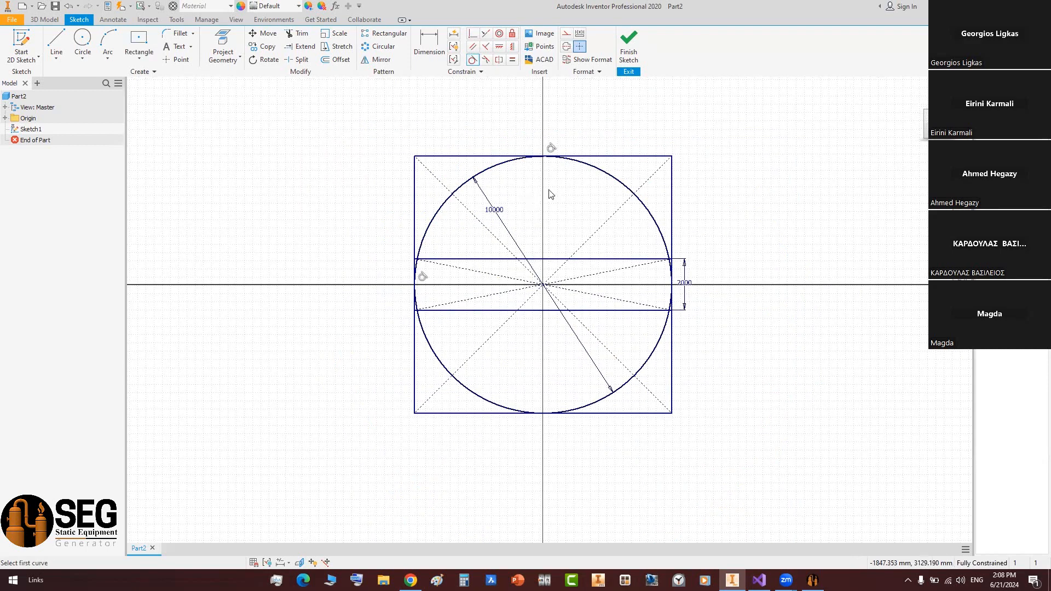
key(Escape)
- Convert the four sides of the enclosing square to construction lines
click(636, 146)
ctrl+click(654, 168)
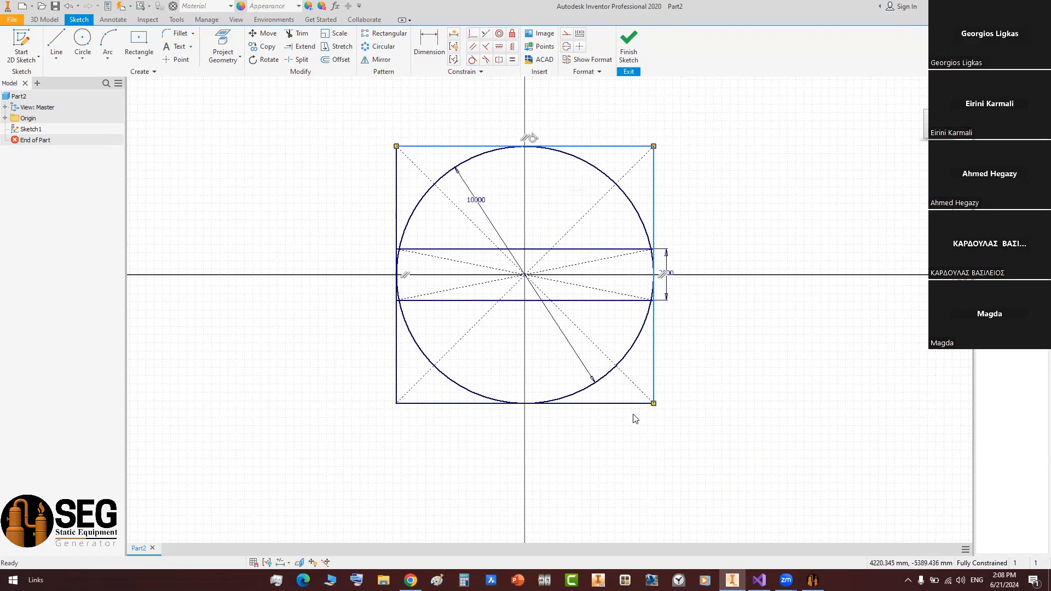
ctrl+click(607, 404)
ctrl+click(398, 374)
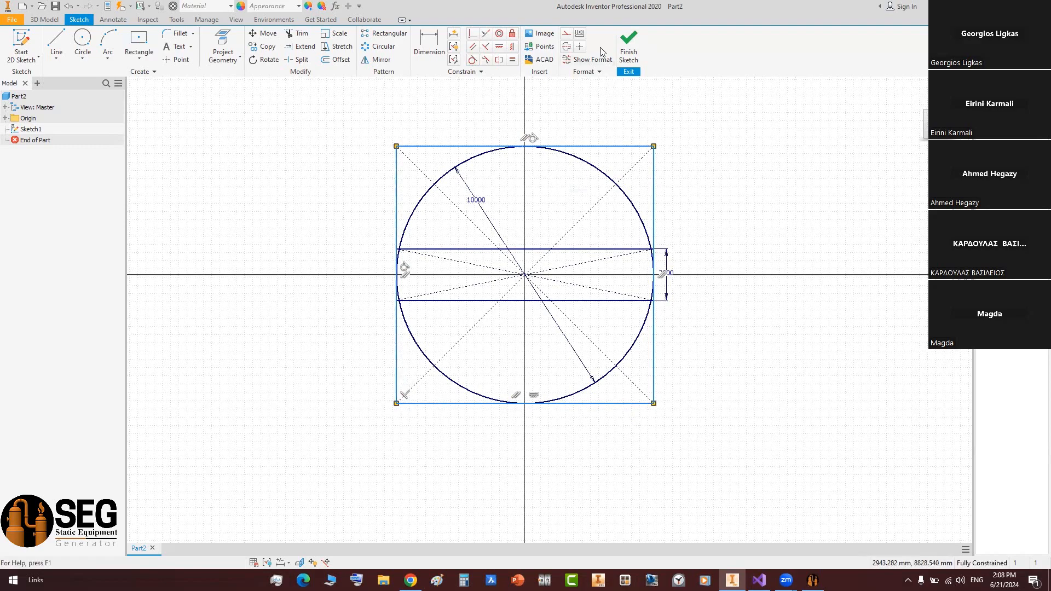
click(566, 33)
- Change the line colour of the 10 m circle to green in its geometry properties
scroll(667, 274, up, 4)
mouse_move(692, 290)
middle_down()
mouse_move(730, 269)
mouse_move(686, 287)
middle_up()
scroll(688, 292, down, 3)
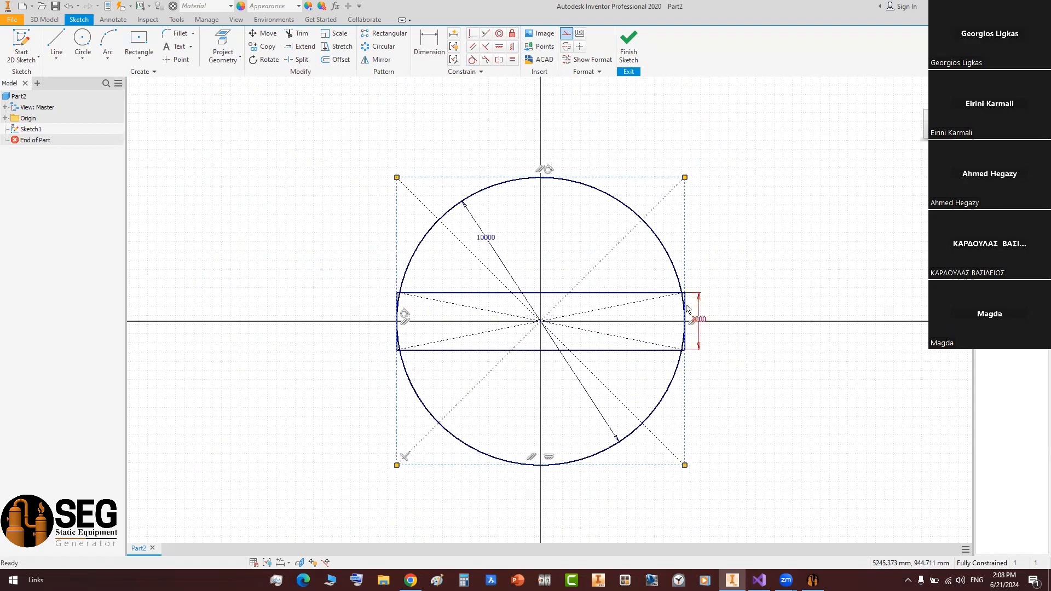
scroll(602, 307, up, 3)
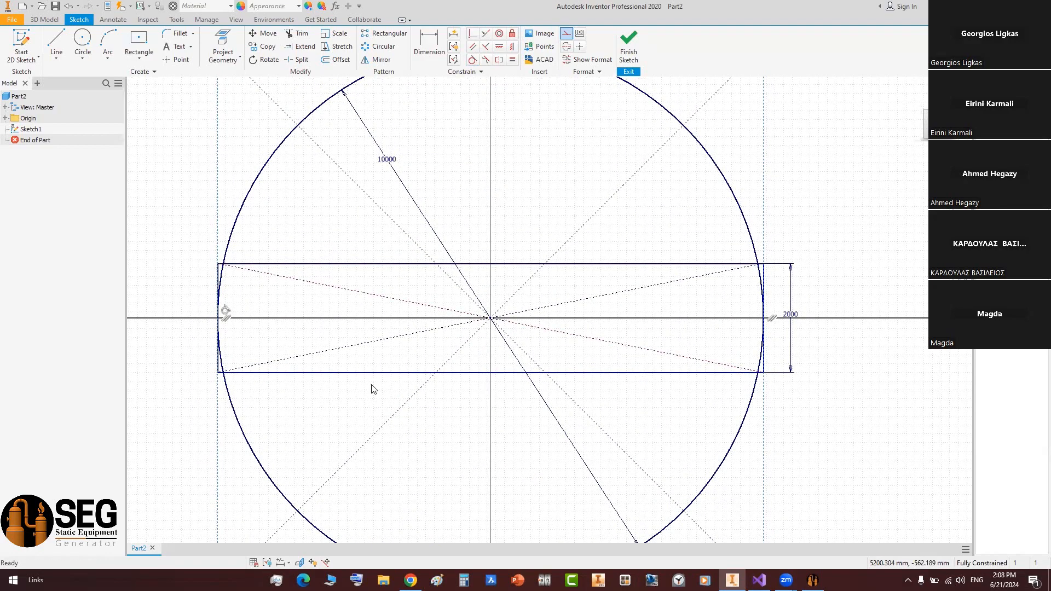
scroll(750, 337, down, 2)
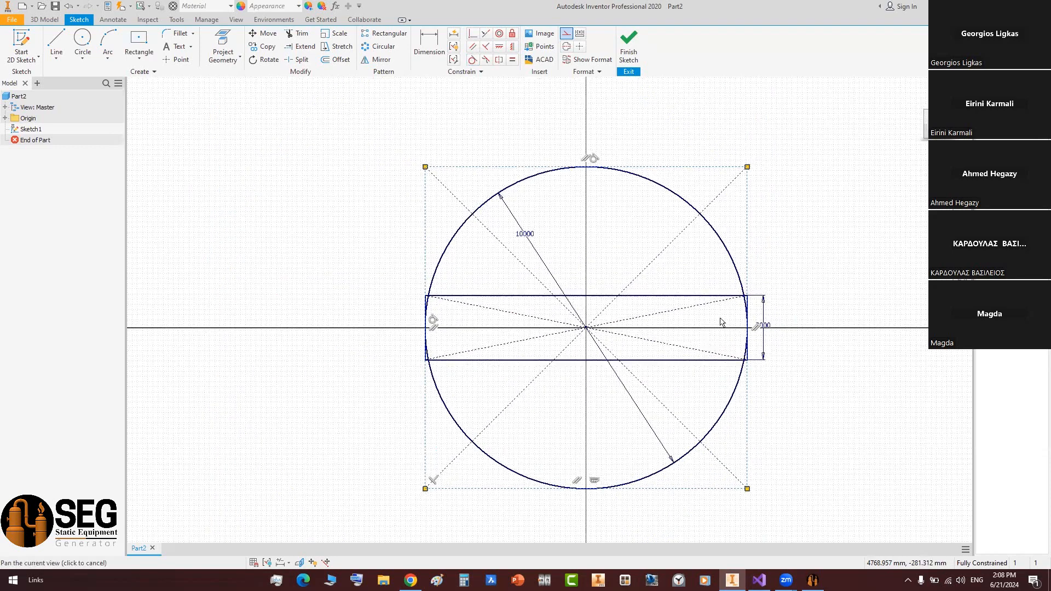
scroll(703, 260, up, 1)
right_click(704, 259)
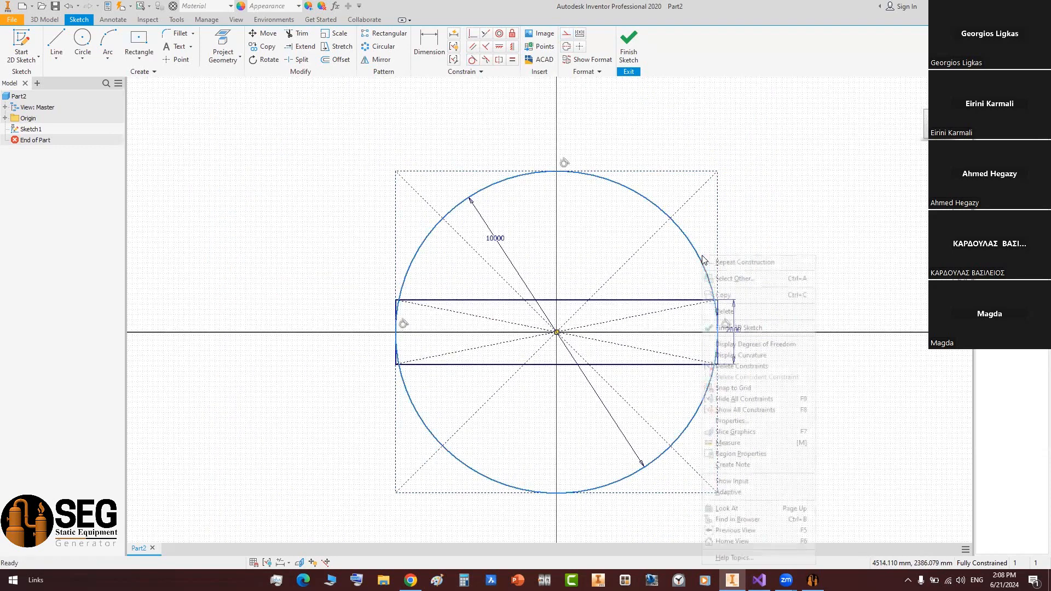
click(756, 420)
click(217, 115)
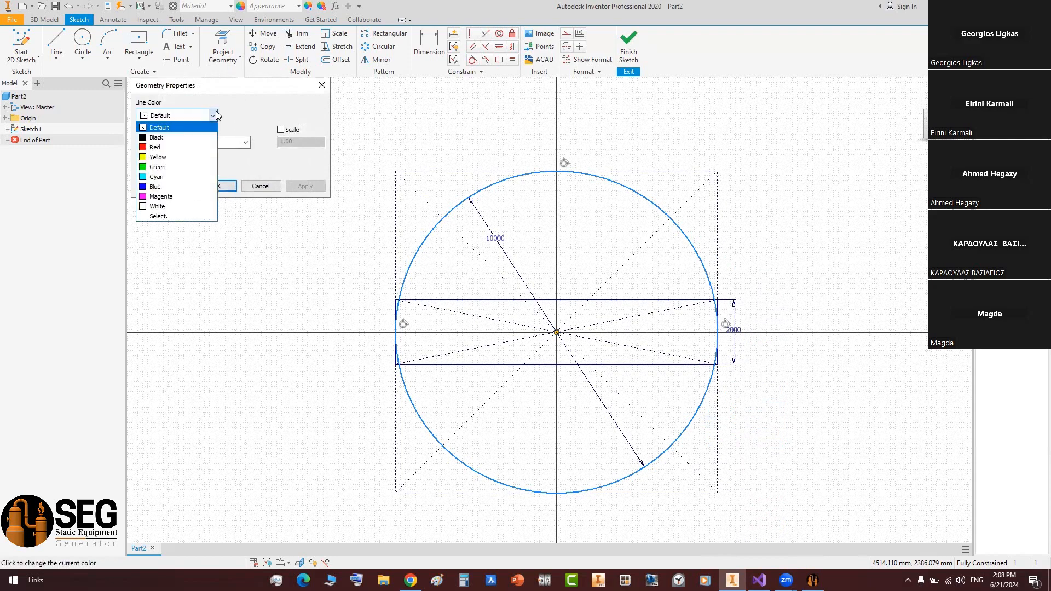
click(164, 171)
click(216, 185)
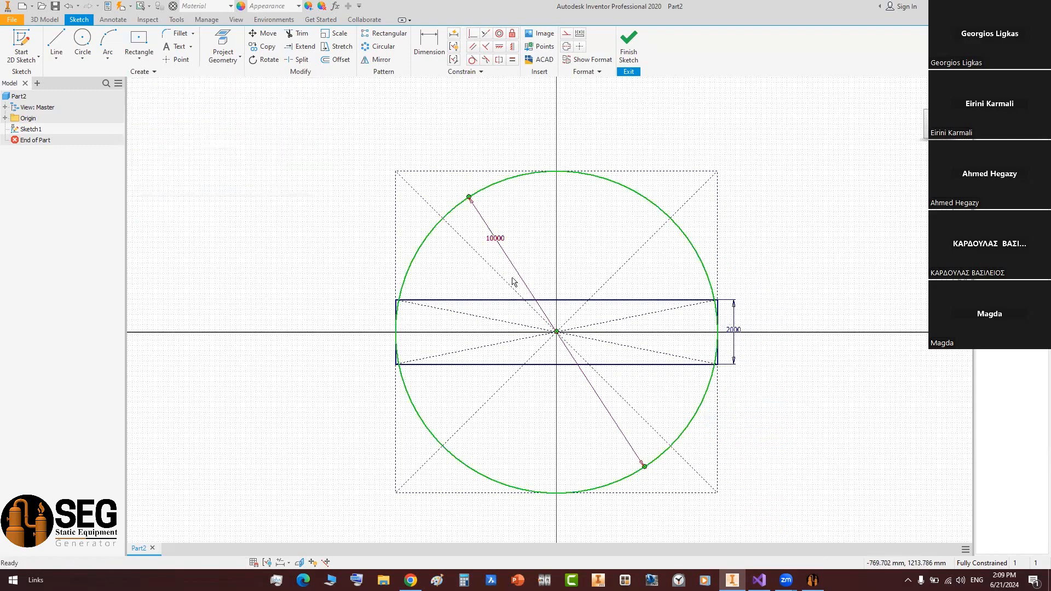
- Examine how the 2 m high plate rectangle fits within the green circle and its enclosing square
middle_drag(517, 283, 476, 258)
scroll(678, 286, up, 3)
middle_drag(692, 262, 811, 228)
mouse_move(749, 357)
middle_down()
mouse_move(849, 344)
mouse_move(751, 346)
middle_up()
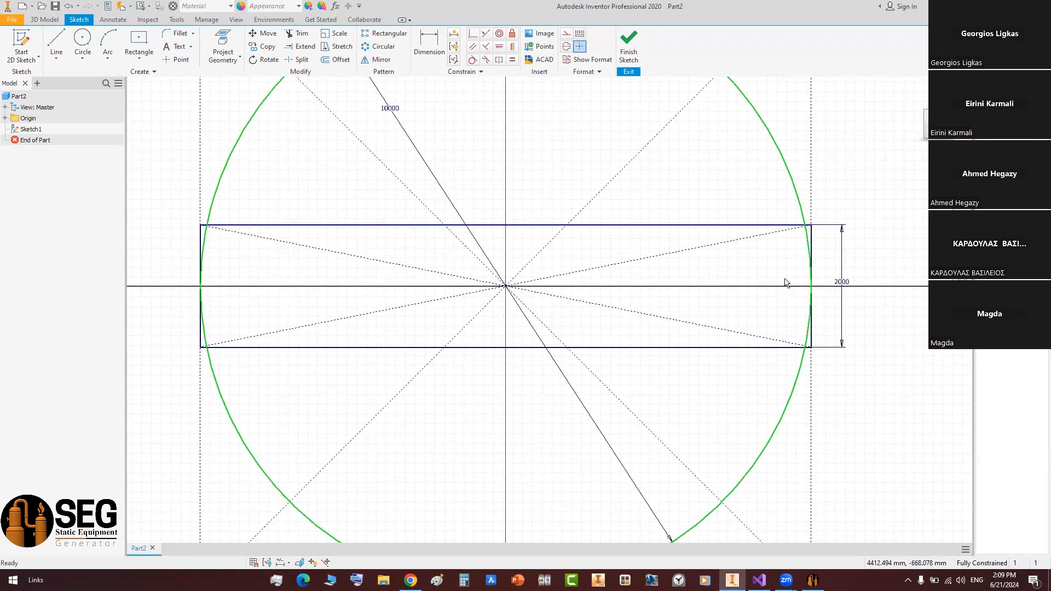
mouse_move(810, 372)
middle_down()
mouse_move(766, 396)
mouse_move(776, 375)
middle_up()
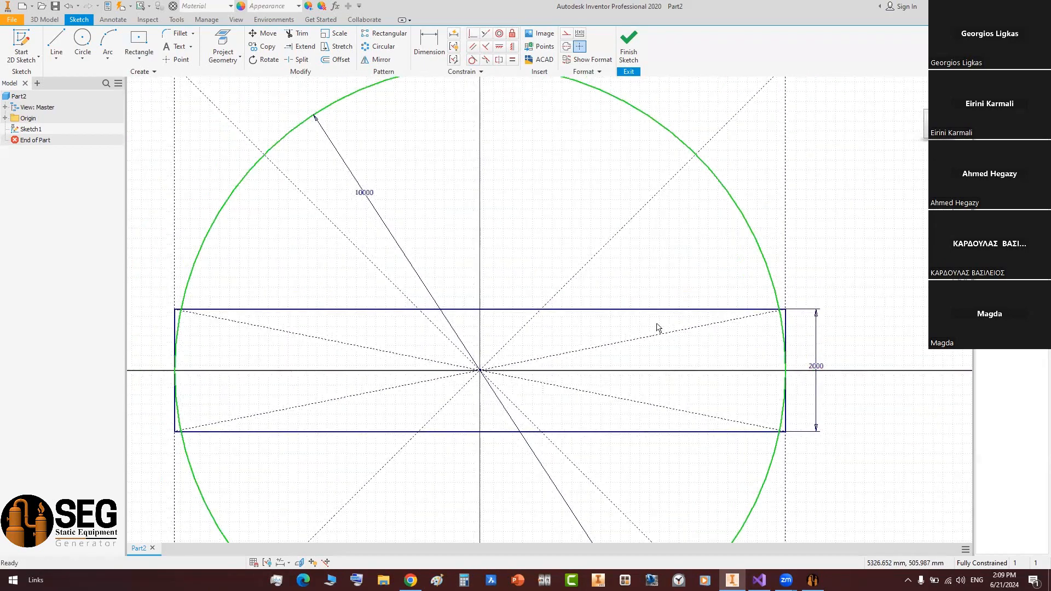
scroll(415, 303, down, 3)
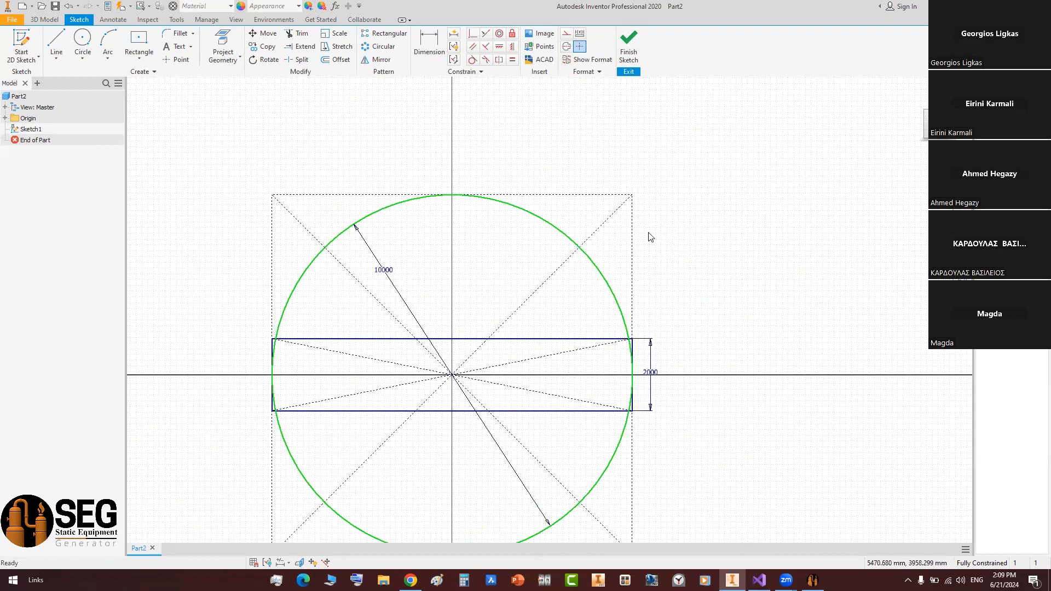
scroll(649, 237, up, 3)
middle_drag(679, 451, 708, 373)
- Switch to Static Equipment Generator and review the orientation, thickness and length parameters of Plate 1 against the reference diagram
key(alt+Tab)
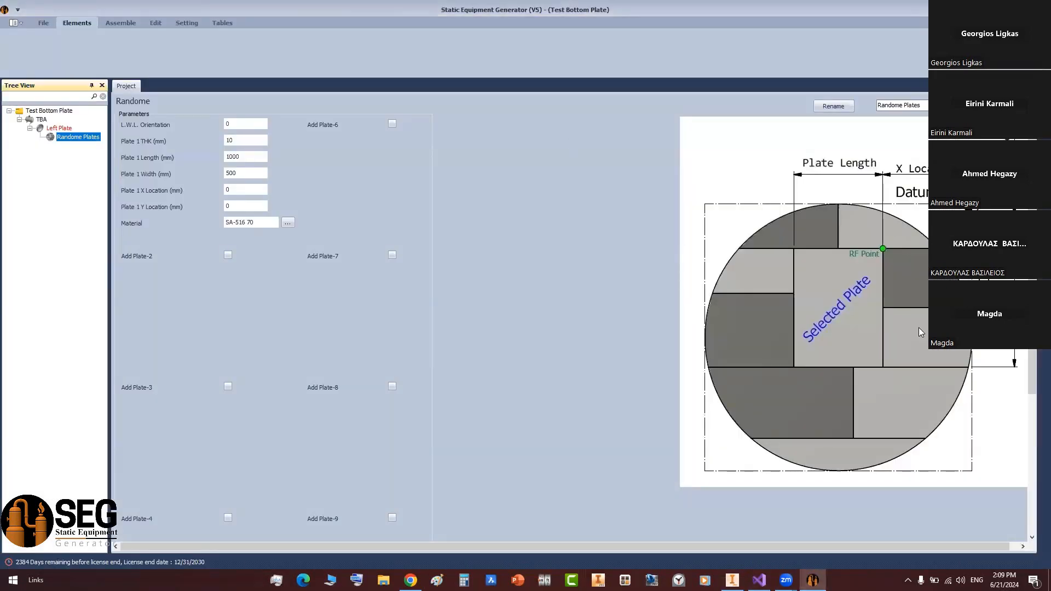
click(242, 122)
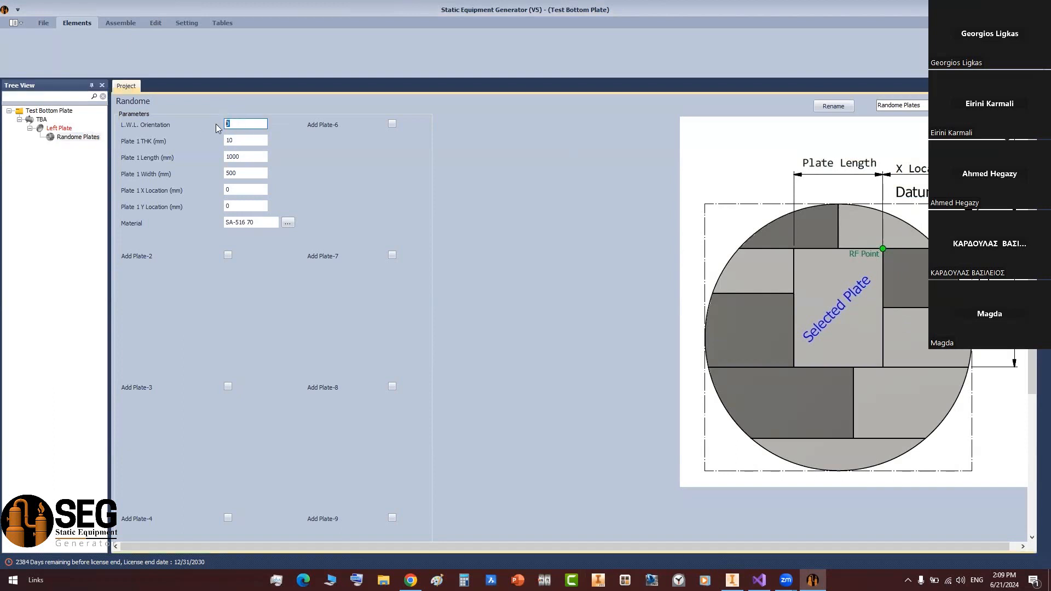
click(244, 139)
double_click(259, 159)
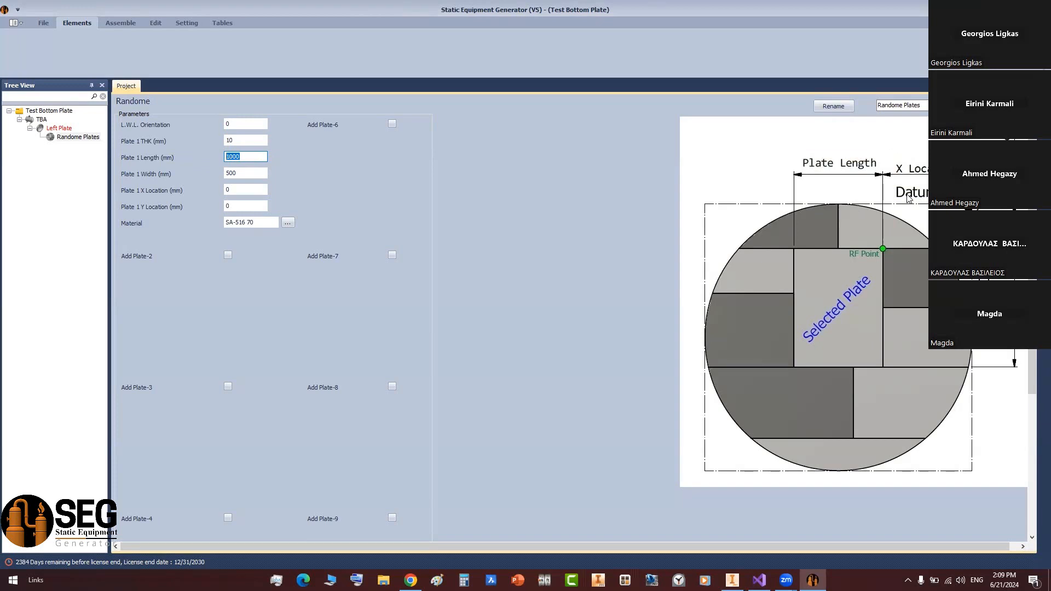
click(437, 580)
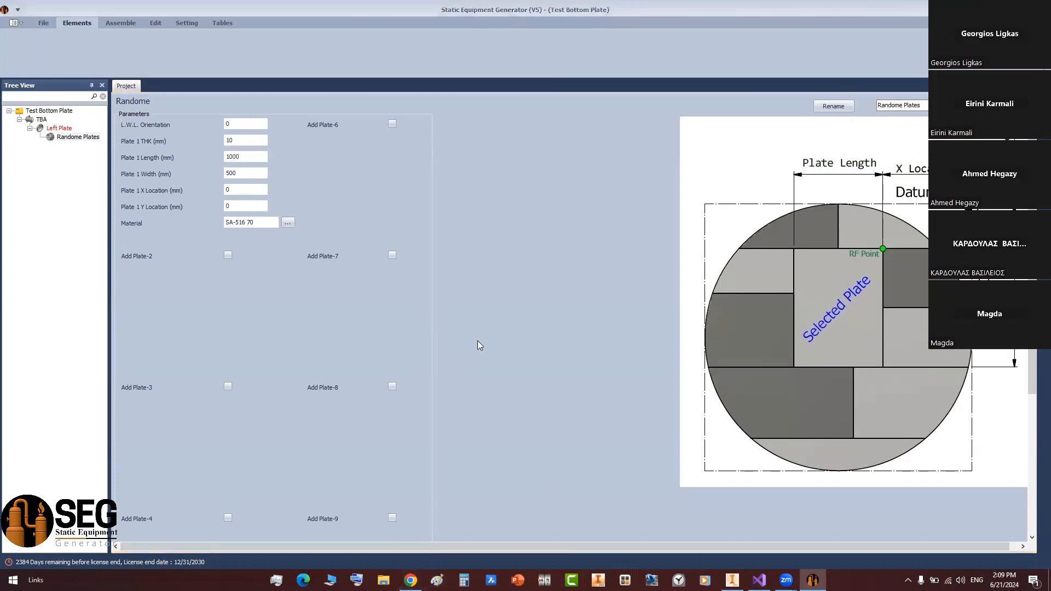
- Paste the diagram screenshot into Paint and cross the selected plate with two black diagonal lines
key(ctrl+v)
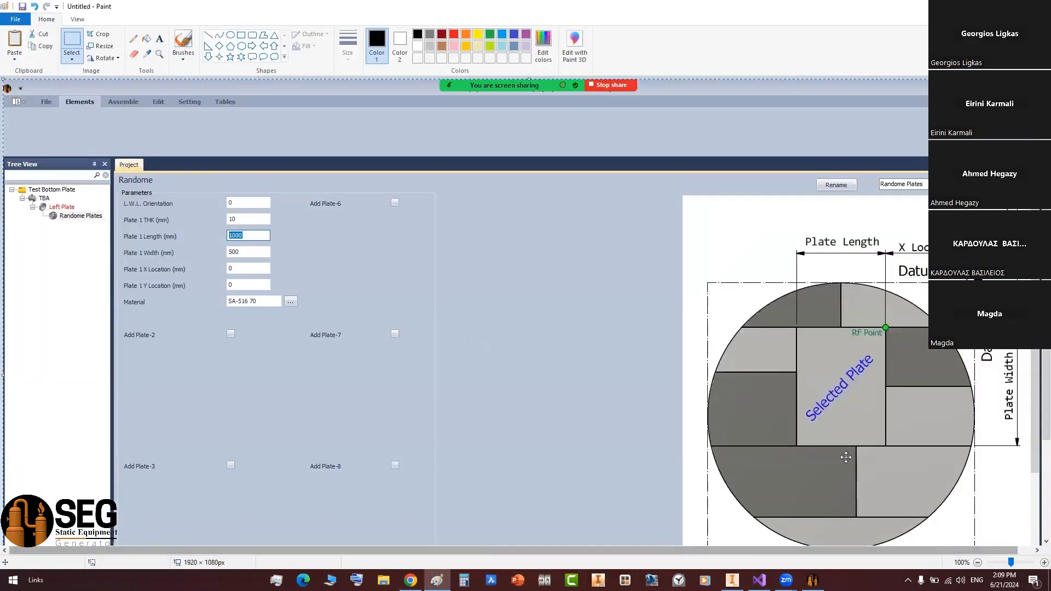
ctrl+scroll(648, 526, up, 1)
drag(483, 551, 1007, 551)
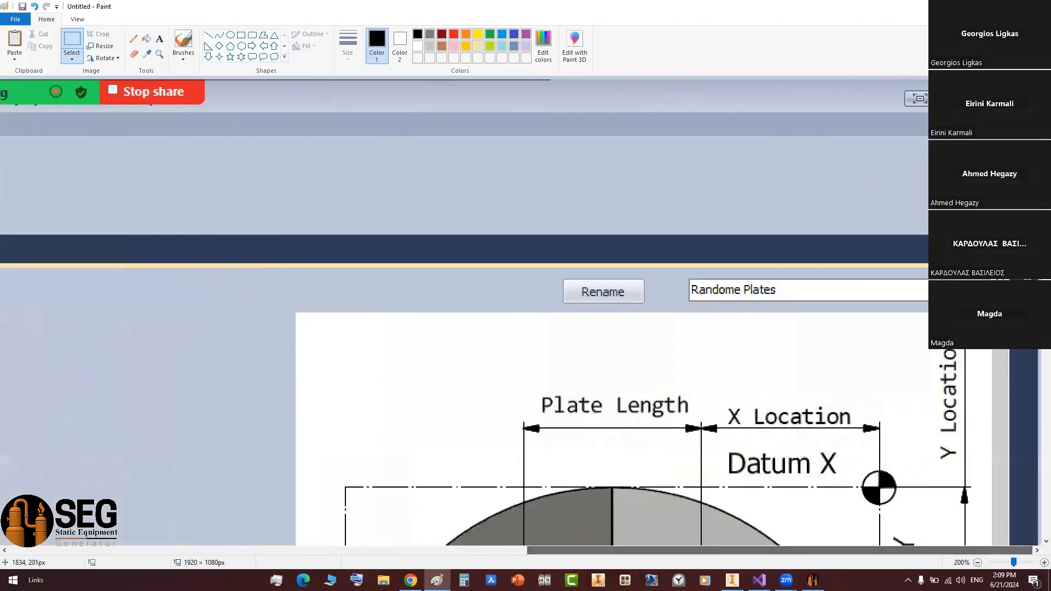
scroll(936, 526, down, 3)
scroll(924, 289, down, 2)
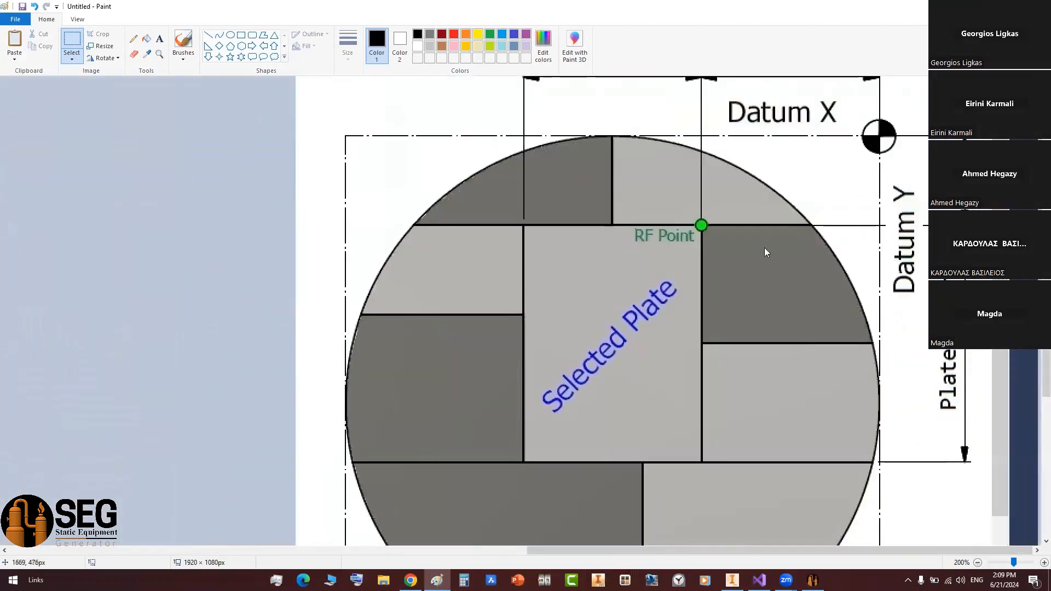
click(208, 35)
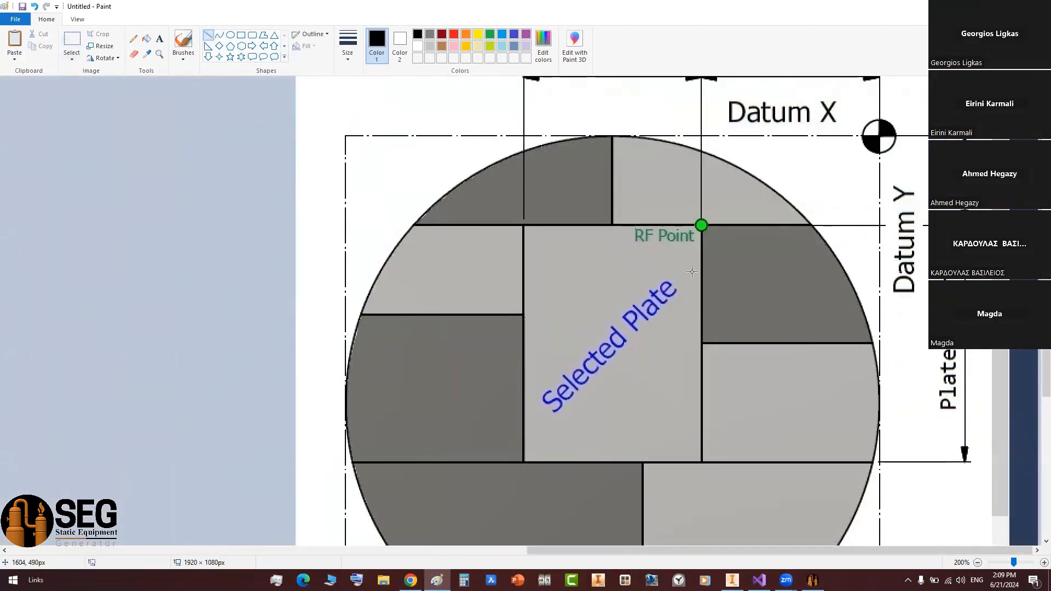
drag(692, 236, 537, 454)
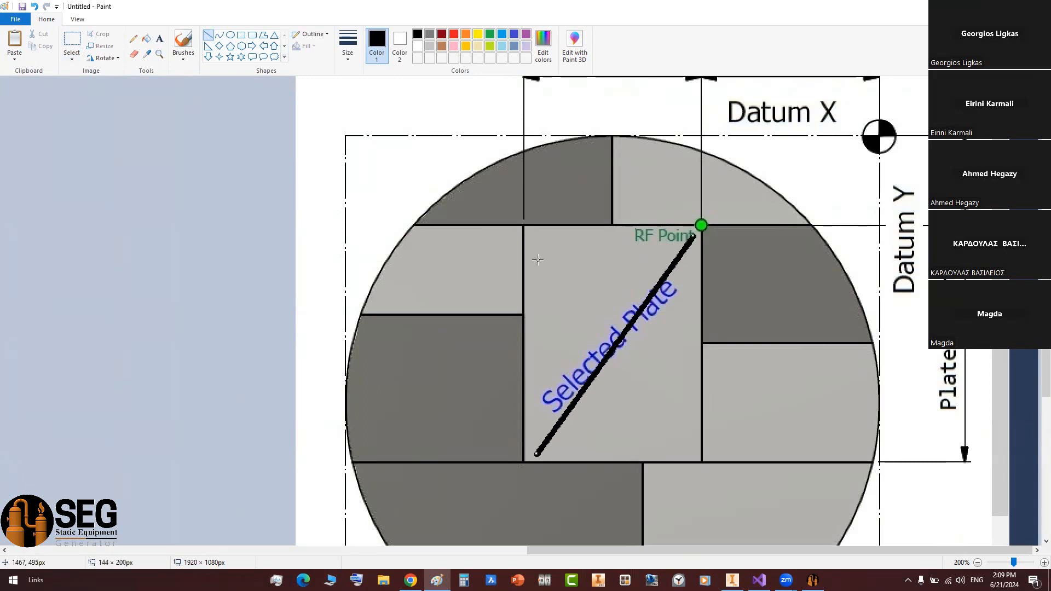
mouse_move(527, 230)
mouse_down()
mouse_move(678, 412)
mouse_move(694, 452)
mouse_up()
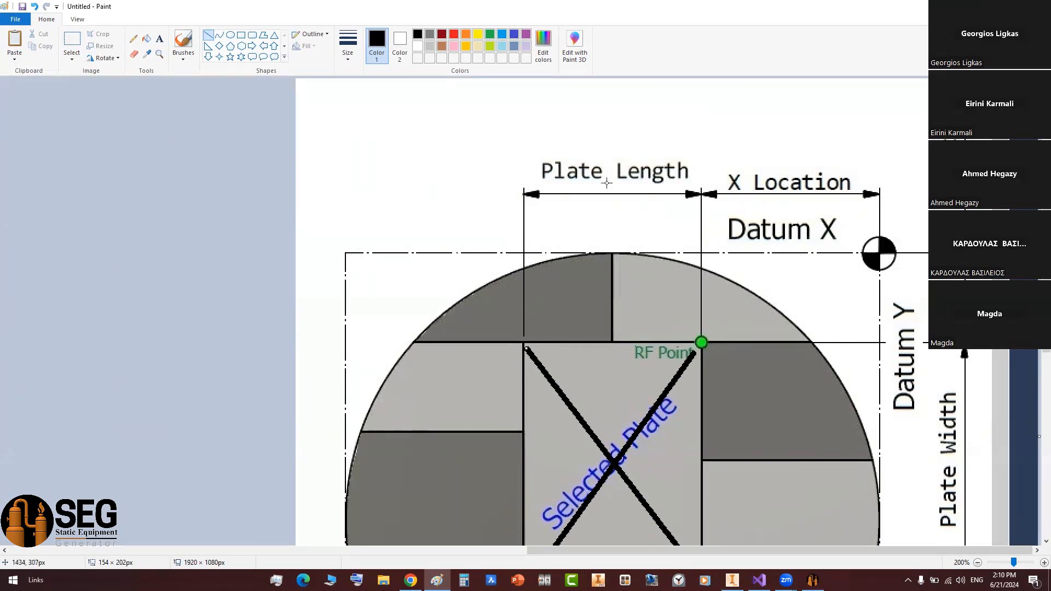
- Outline the X Location and Y Location labels in the pasted diagram with red rectangles
click(241, 34)
click(454, 33)
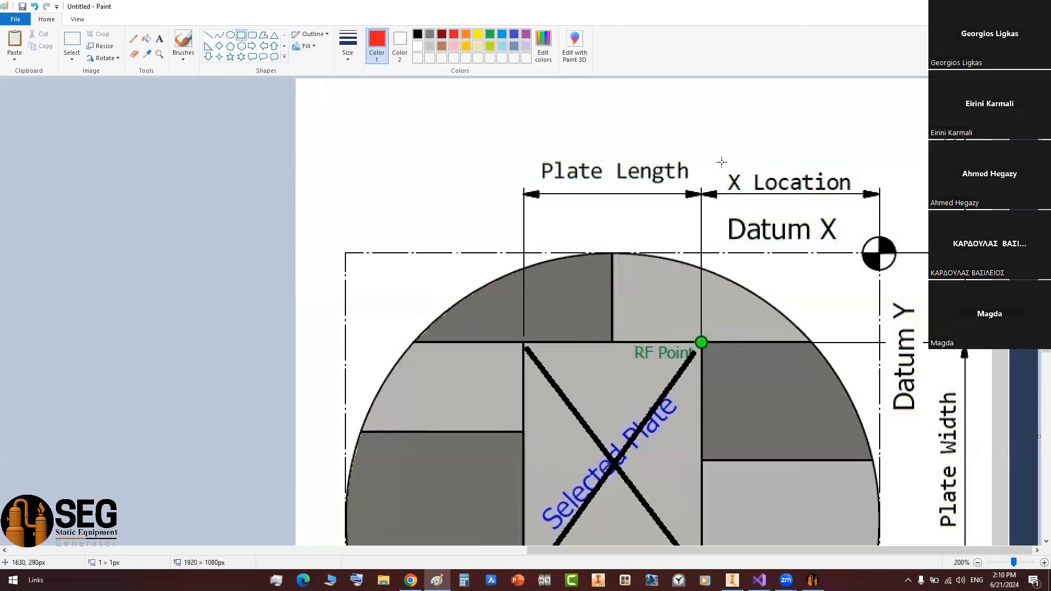
drag(721, 162, 867, 204)
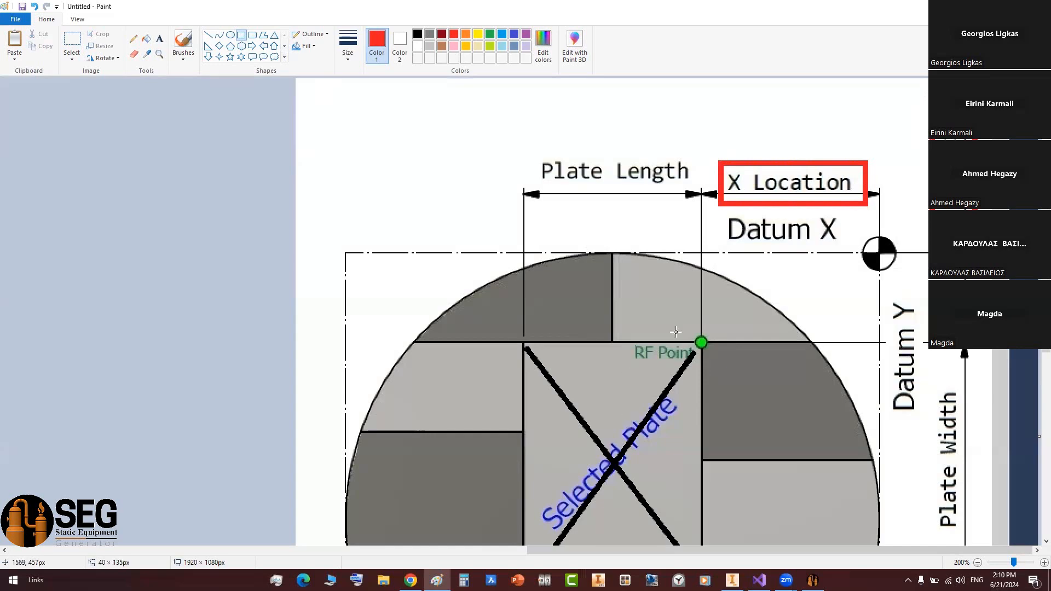
scroll(676, 331, down, 2)
scroll(689, 329, up, 2)
scroll(700, 323, down, 2)
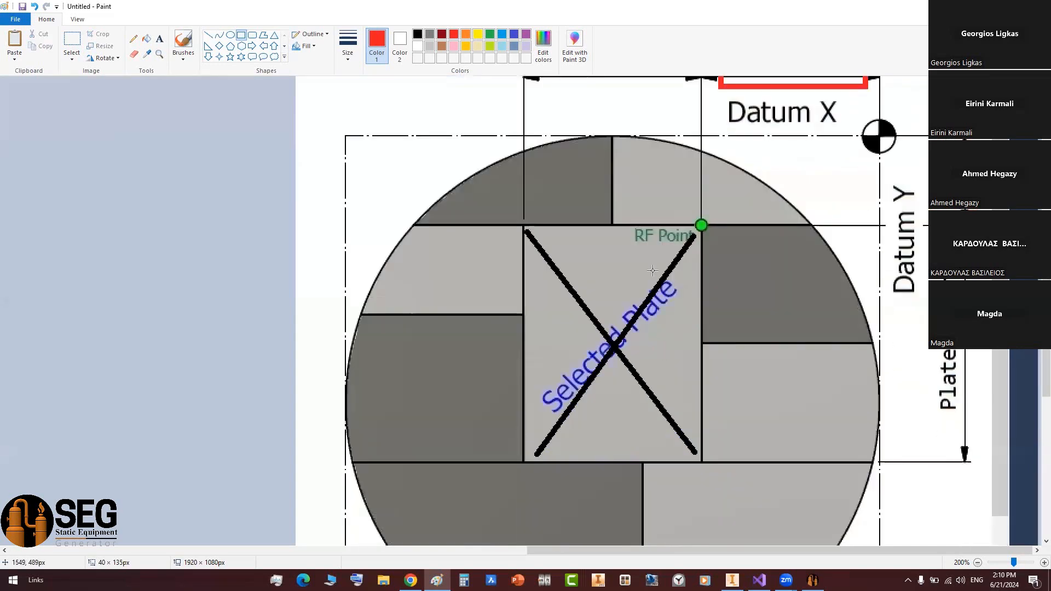
scroll(794, 176, up, 2)
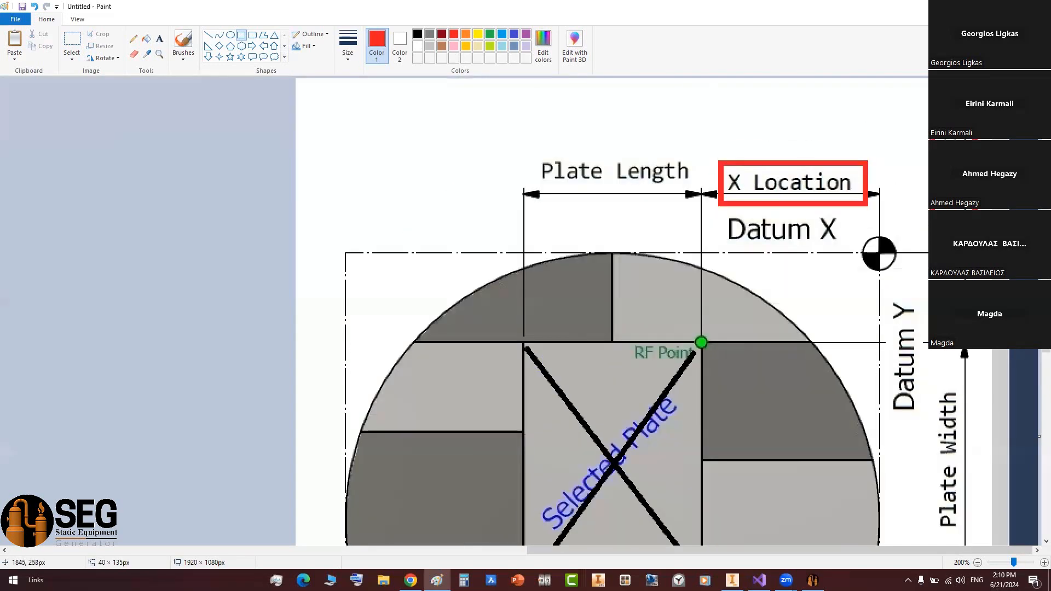
- Switch to Inventor and measure the vertical distance from the enclosing square's upper edge to the plate rectangle's upper edge
click(732, 580)
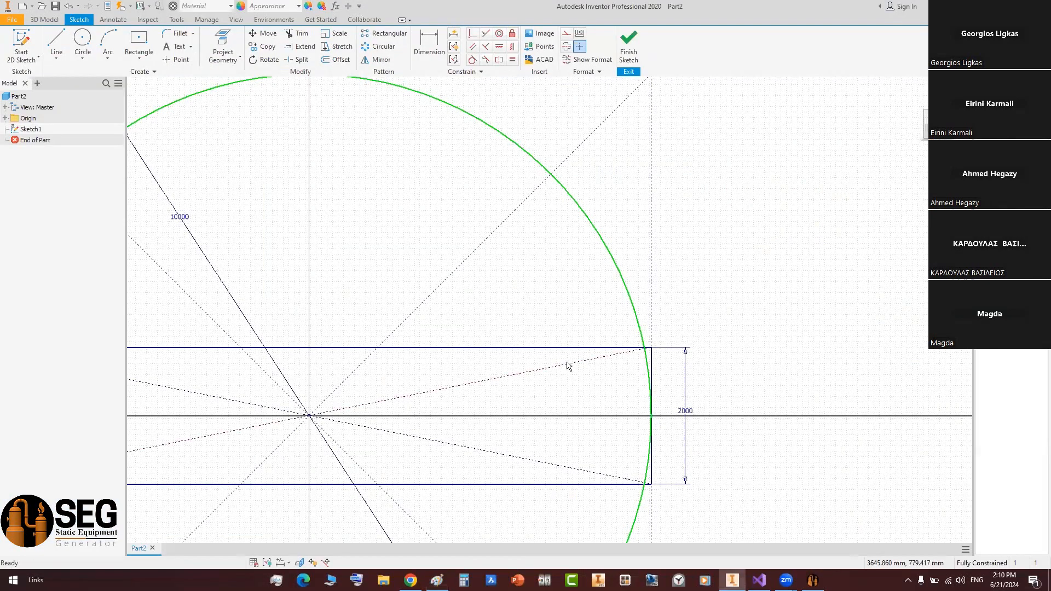
scroll(566, 364, down, 3)
mouse_move(609, 381)
middle_down()
mouse_move(737, 354)
mouse_move(650, 415)
mouse_move(637, 457)
middle_up()
key(d)
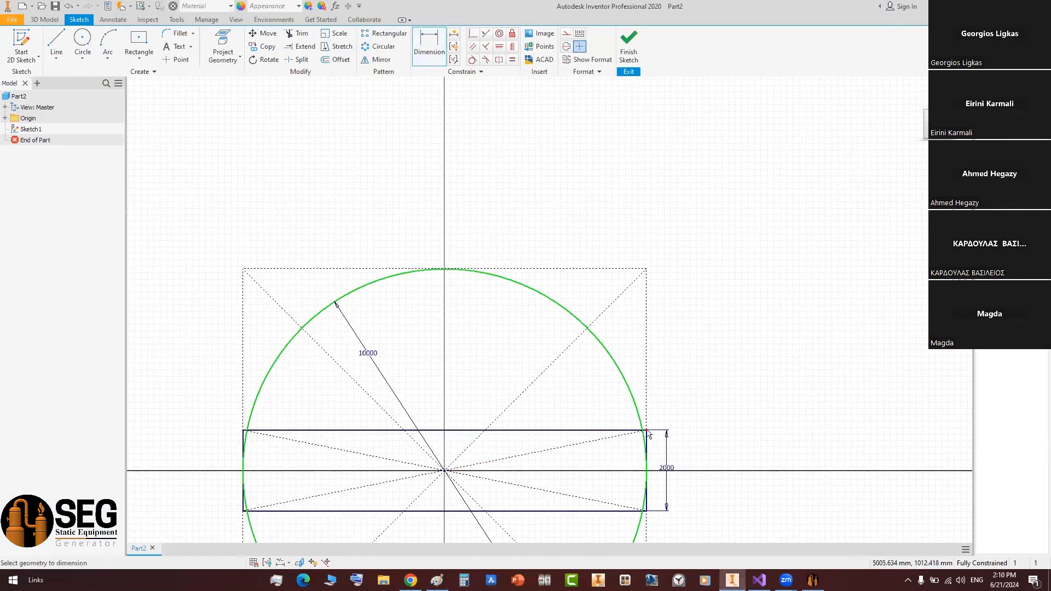
click(646, 269)
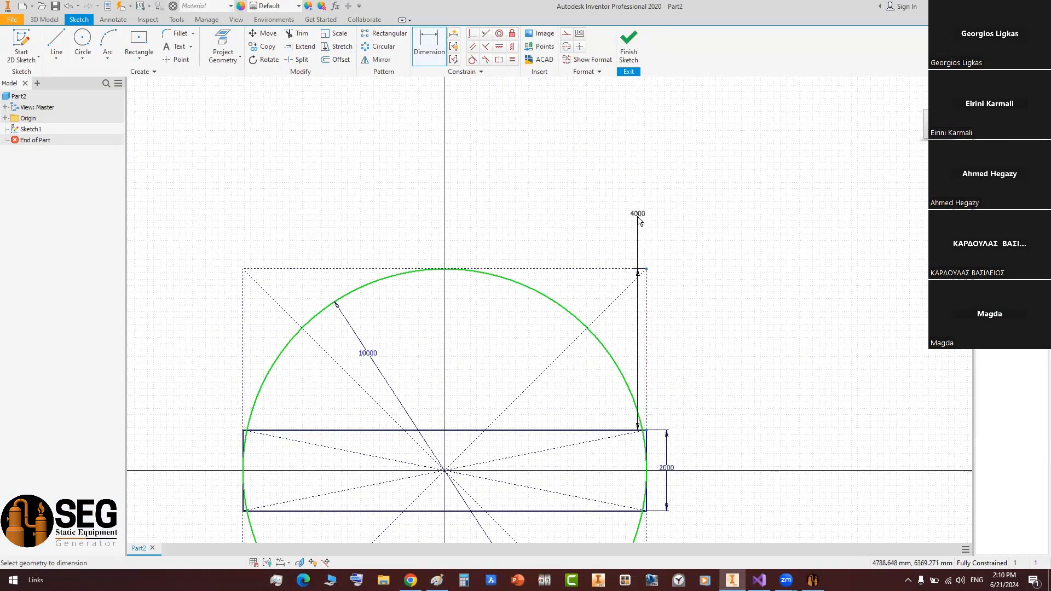
key(Escape)
click(632, 270)
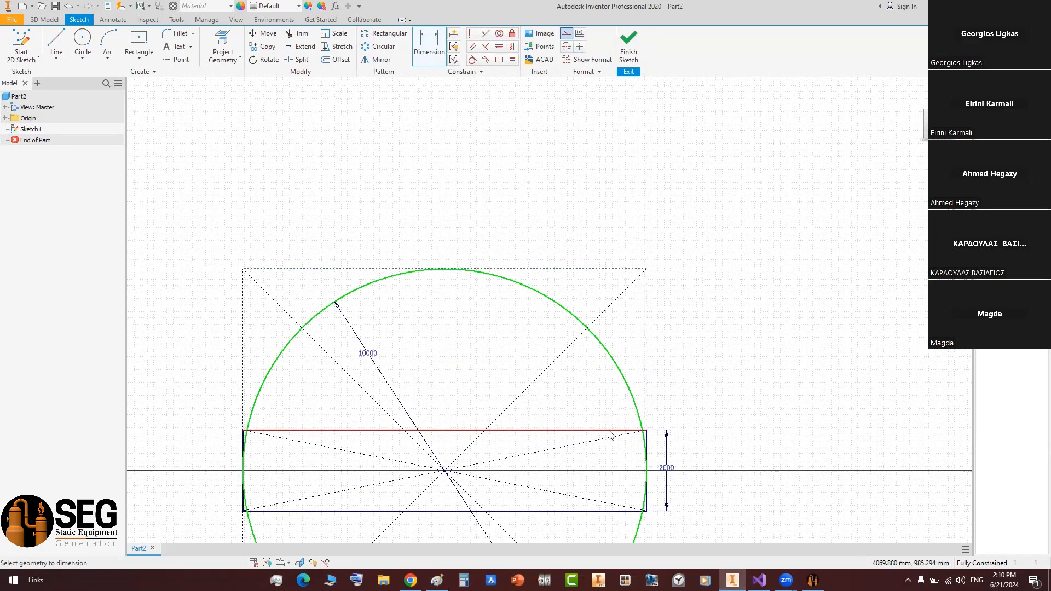
click(612, 431)
click(723, 361)
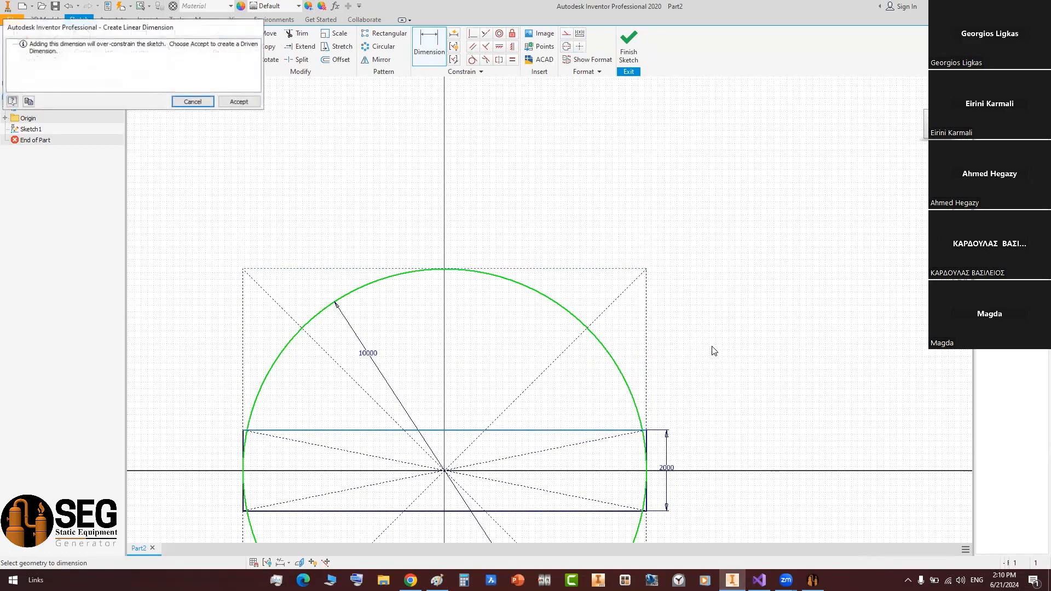
click(200, 103)
- Switch to Static Equipment Generator and set Plate 1's Y location to 4000 mm
click(812, 580)
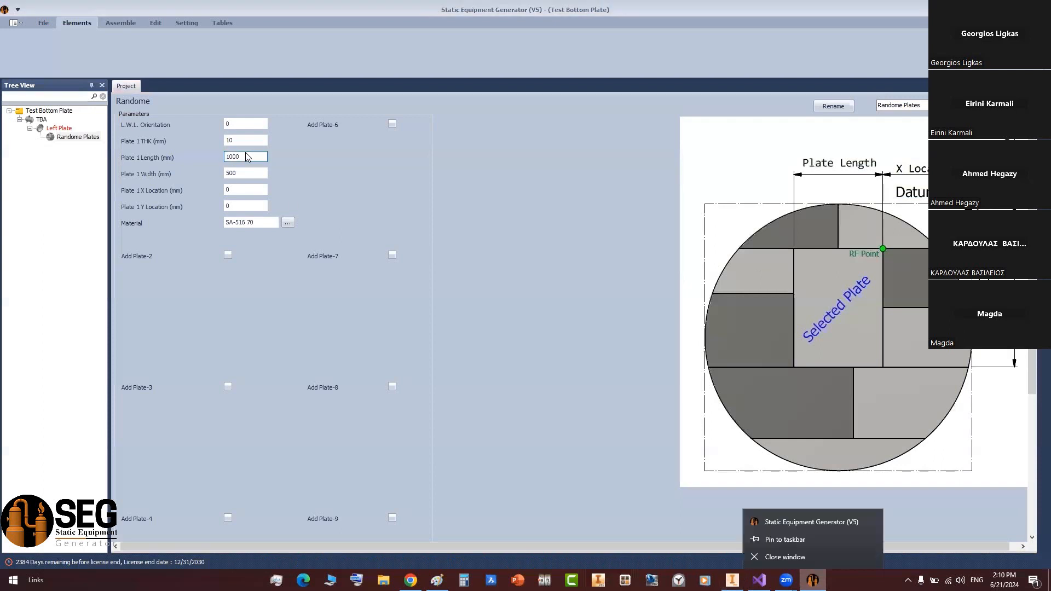
click(252, 156)
click(246, 190)
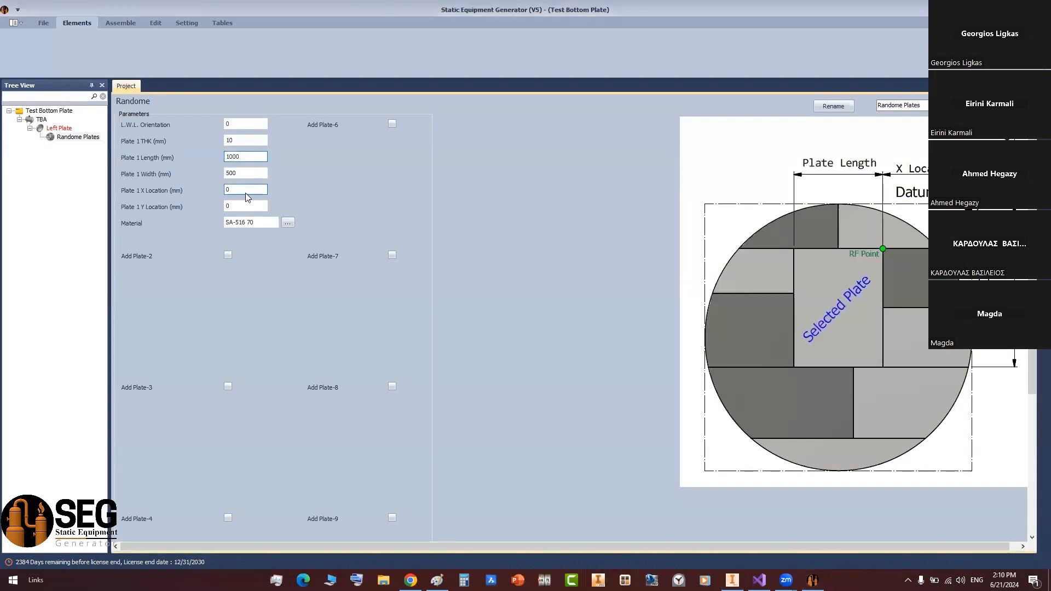
click(246, 191)
click(255, 205)
text(4000)
- Return to the Inventor sketch and measure the length of the middle plate rectangle's upper edge
key(alt+Tab)
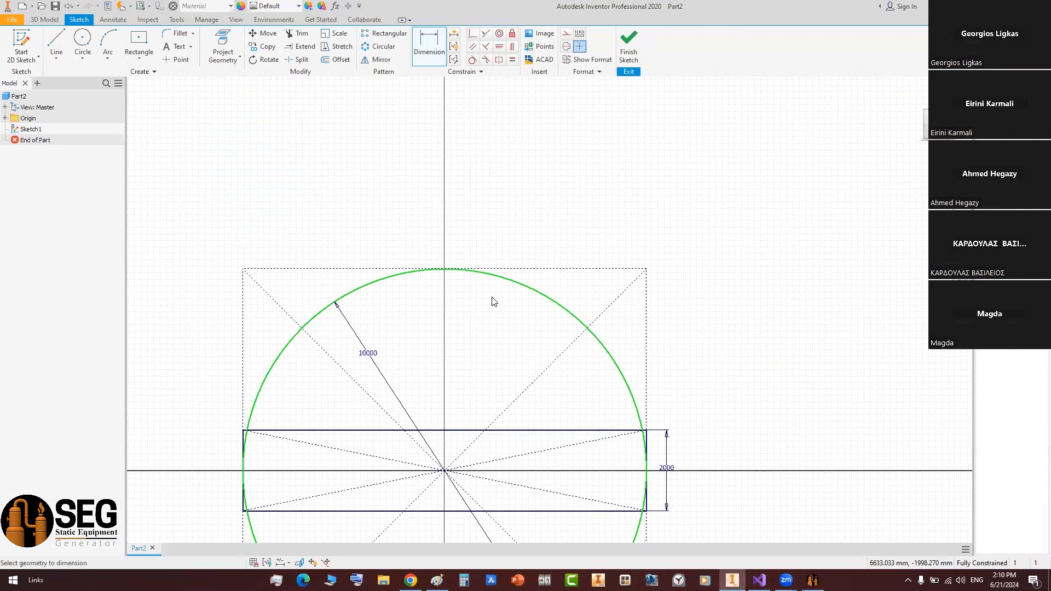
middle_drag(538, 348, 587, 281)
click(554, 365)
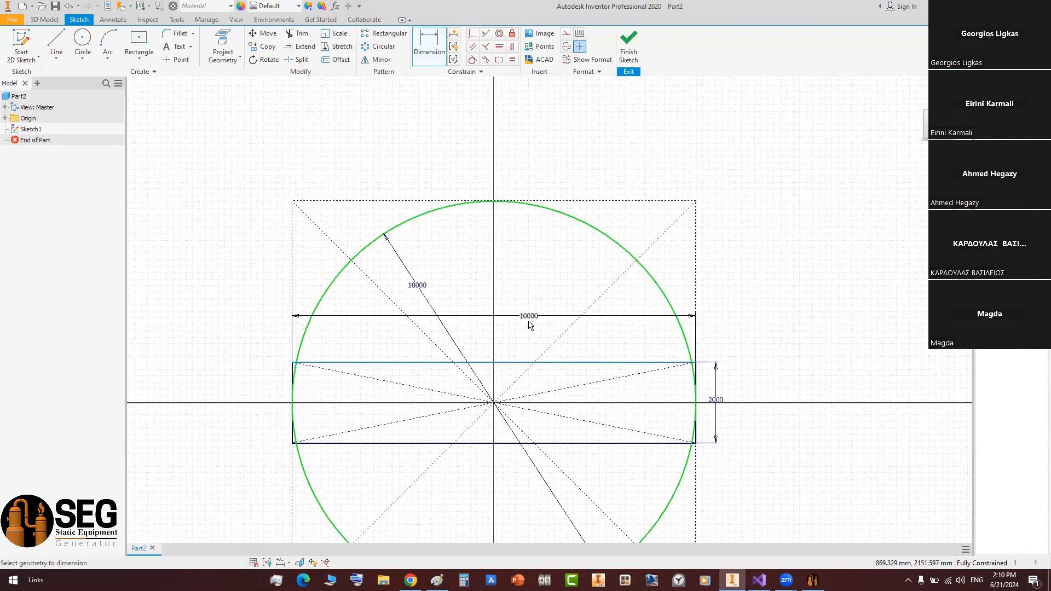
key(Escape)
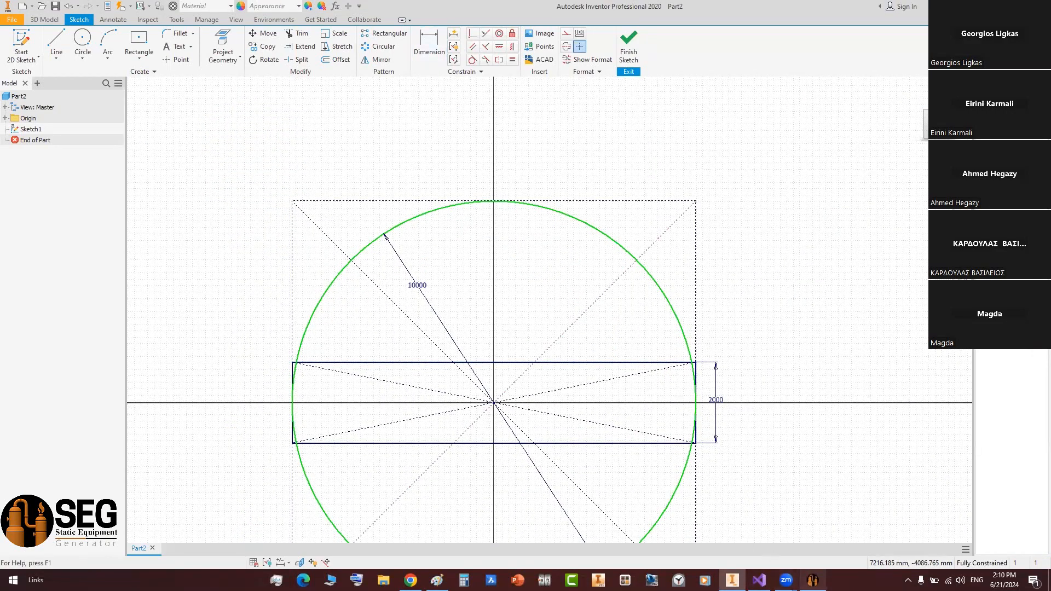
- Switch to Static Equipment Generator and set Plate 1's length to 10000 mm and its width to 2000 mm
click(813, 580)
click(247, 155)
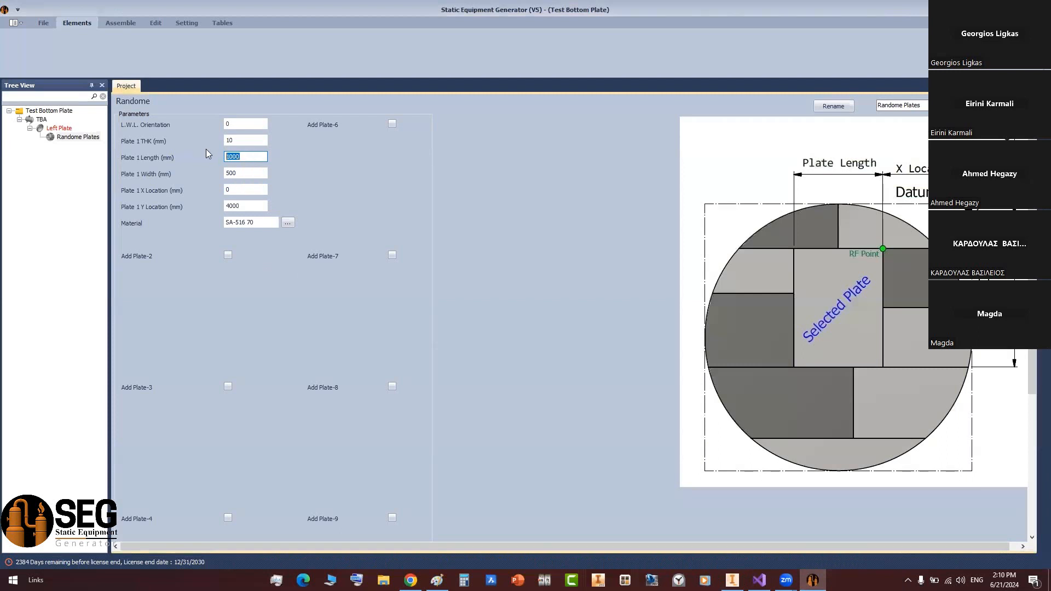
text(1000)
click(255, 173)
text(2000)
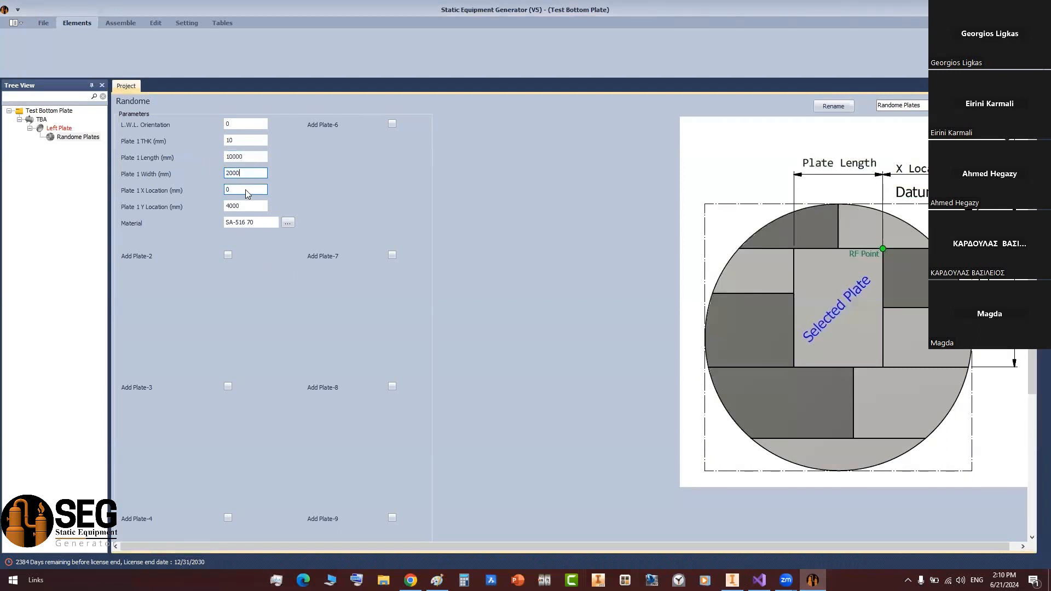
click(245, 190)
- Review Plate 1's length, width, X location and material, comparing the location dimensions with the annotated diagram in Paint
click(241, 156)
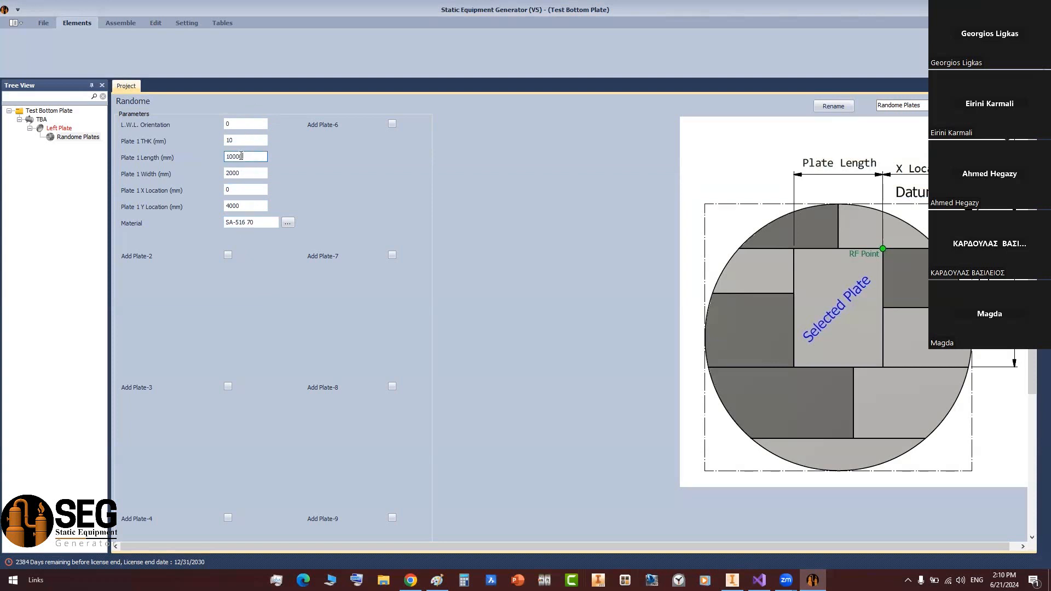
click(252, 177)
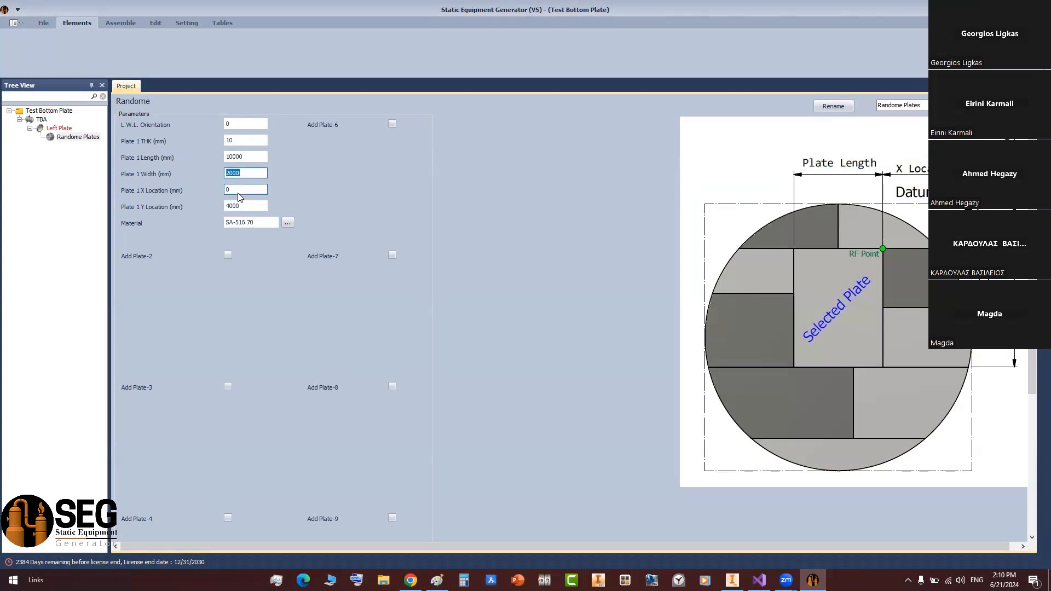
click(225, 191)
click(436, 580)
ctrl+scroll(686, 285, up, 1)
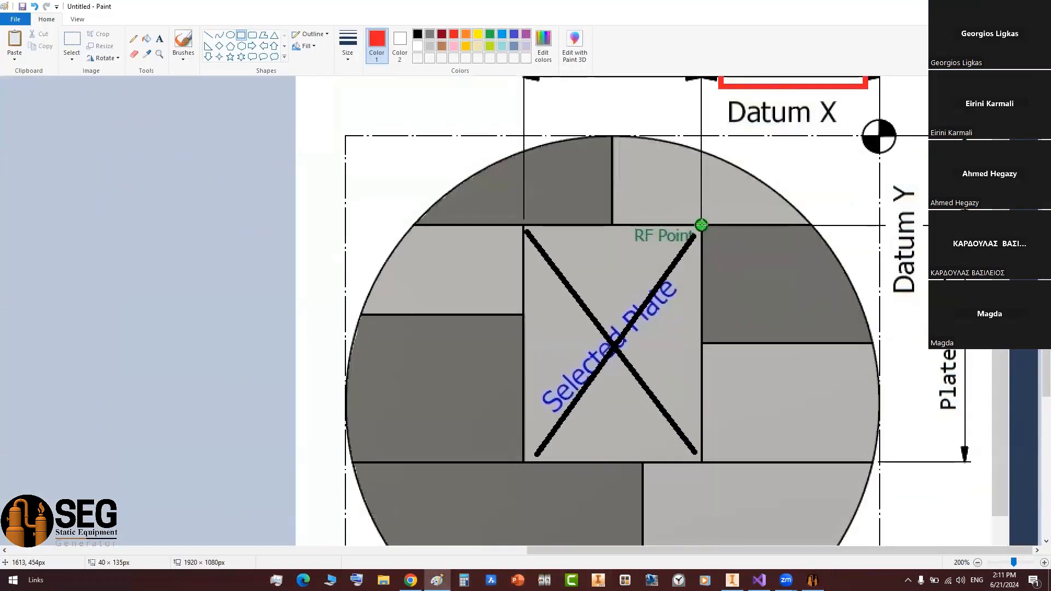
scroll(702, 224, up, 3)
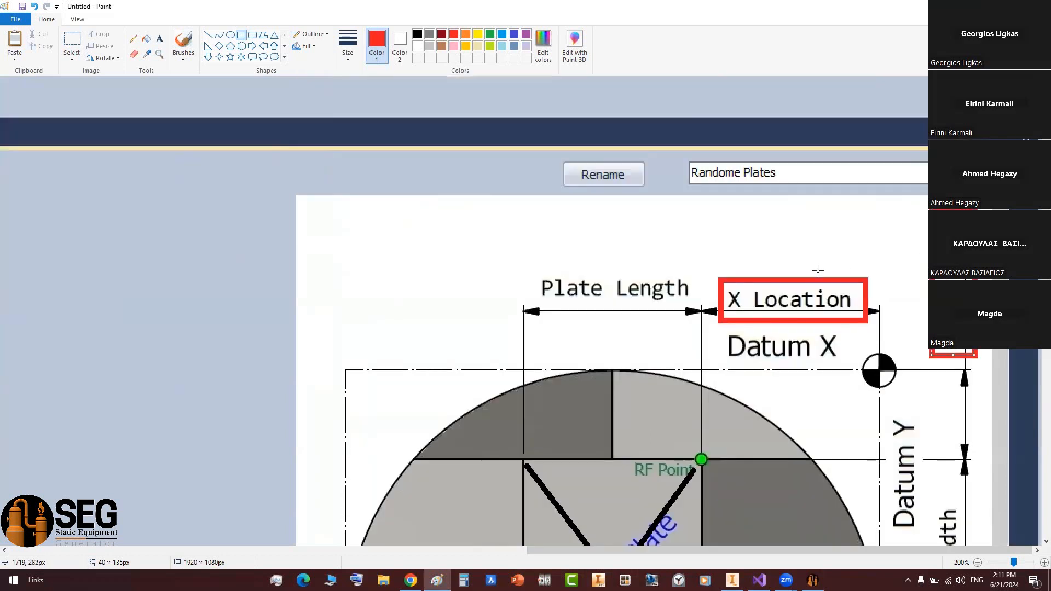
scroll(691, 353, down, 2)
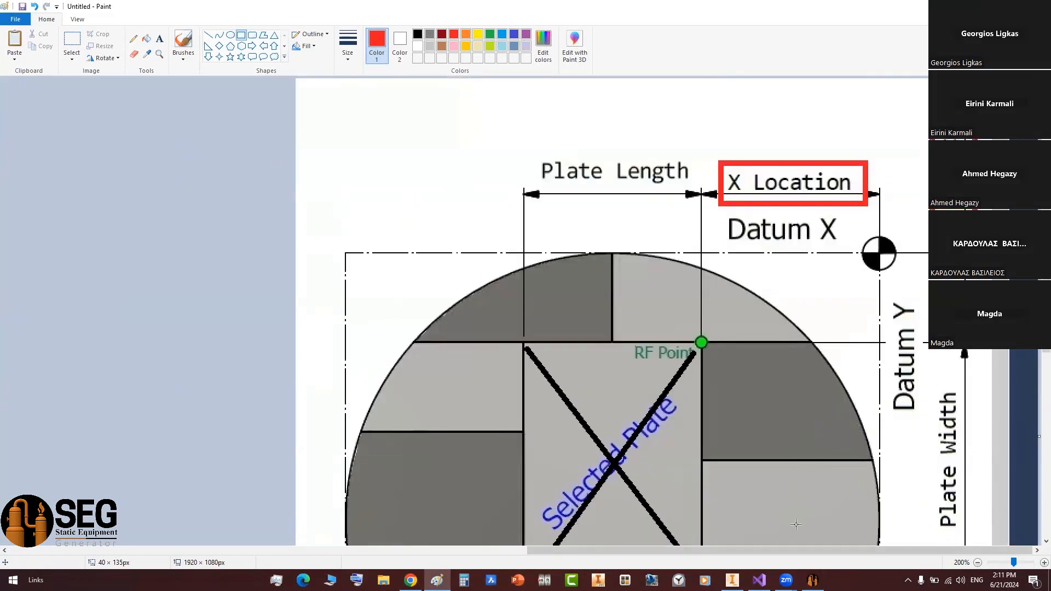
click(812, 580)
double_click(250, 223)
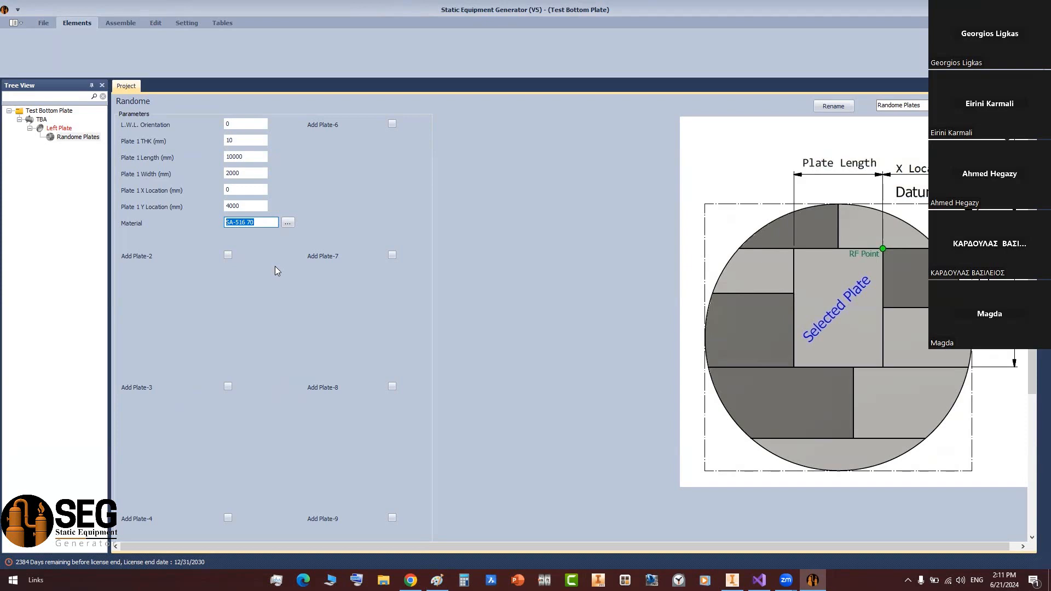
- Switch to Inventor and draw a two-point rectangle from inside the middle plate up past the top of the circle
click(732, 580)
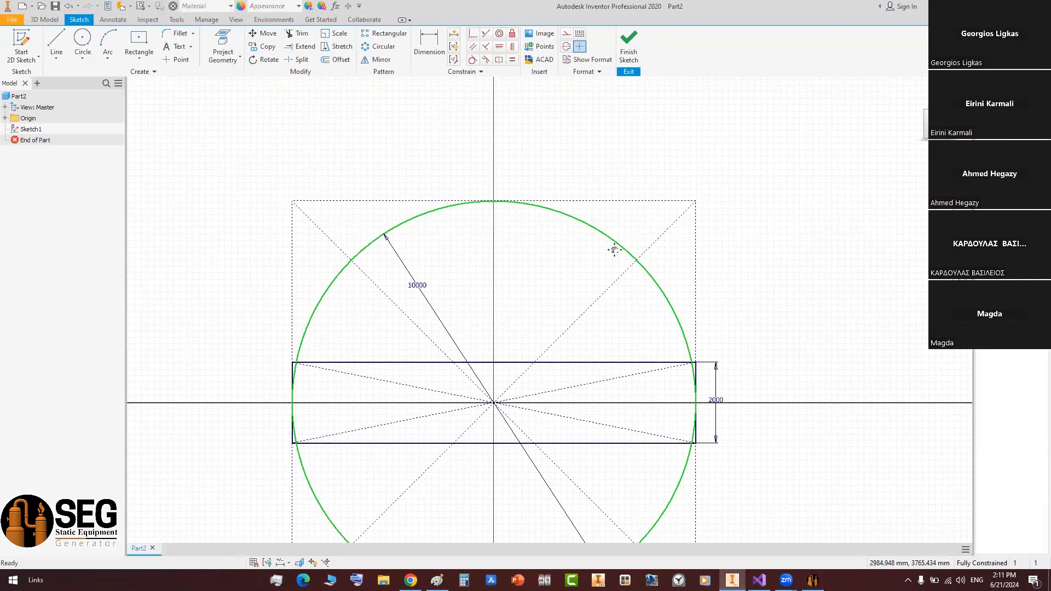
click(148, 41)
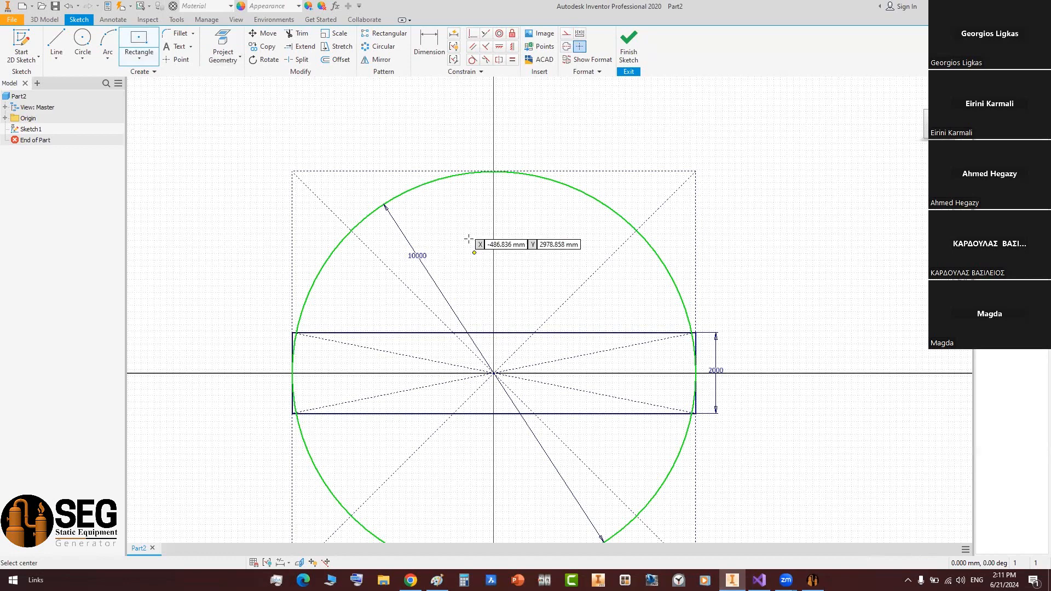
click(139, 58)
click(140, 84)
scroll(477, 351, up, 3)
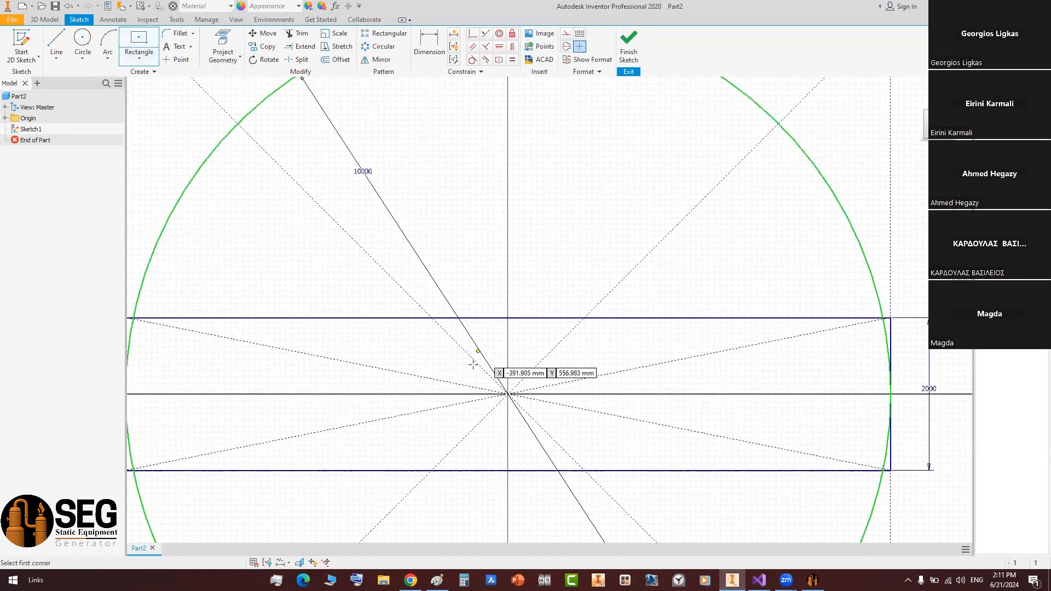
click(425, 335)
mouse_move(614, 229)
middle_down()
mouse_move(621, 256)
mouse_move(623, 172)
middle_up()
scroll(623, 172, down, 3)
click(619, 163)
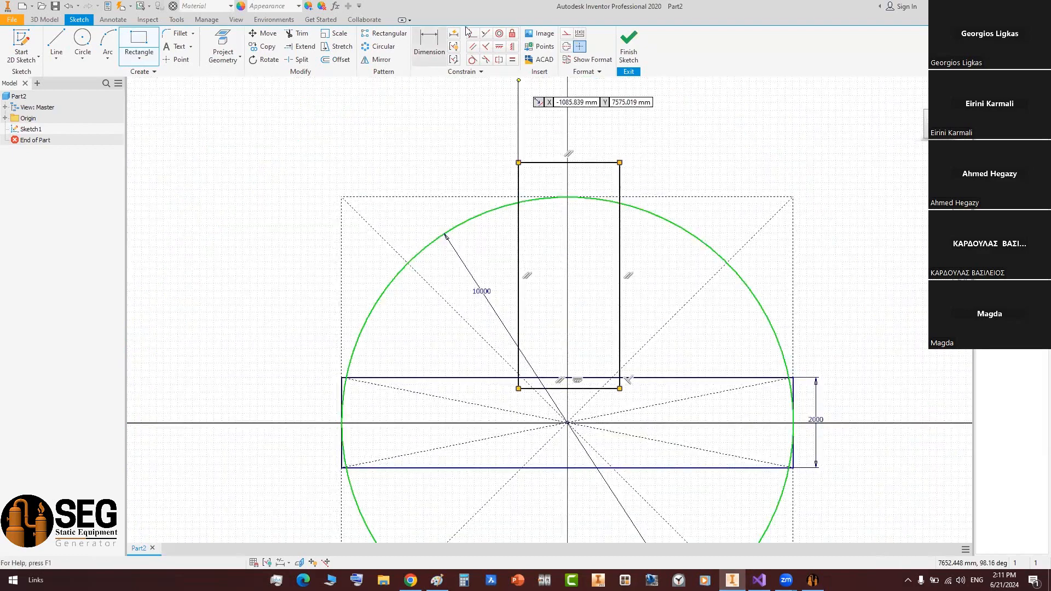
- Make the new rectangle's upper edge tangent to the circle and move its lower-right corner up and outward within the middle plate
click(474, 60)
click(590, 163)
click(601, 200)
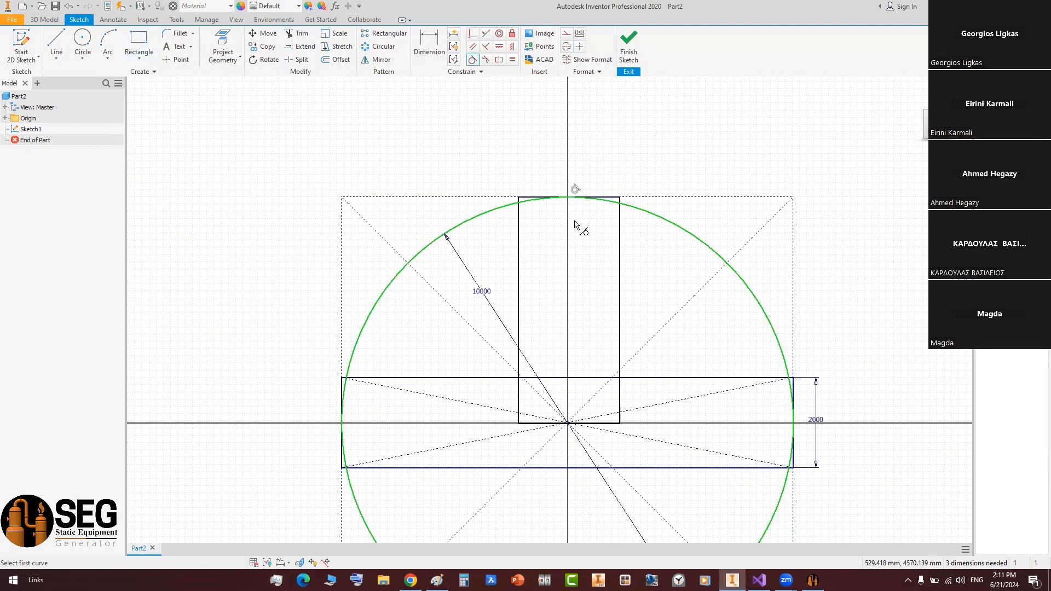
middle_drag(616, 424, 588, 397)
scroll(588, 395, up, 3)
key(Escape)
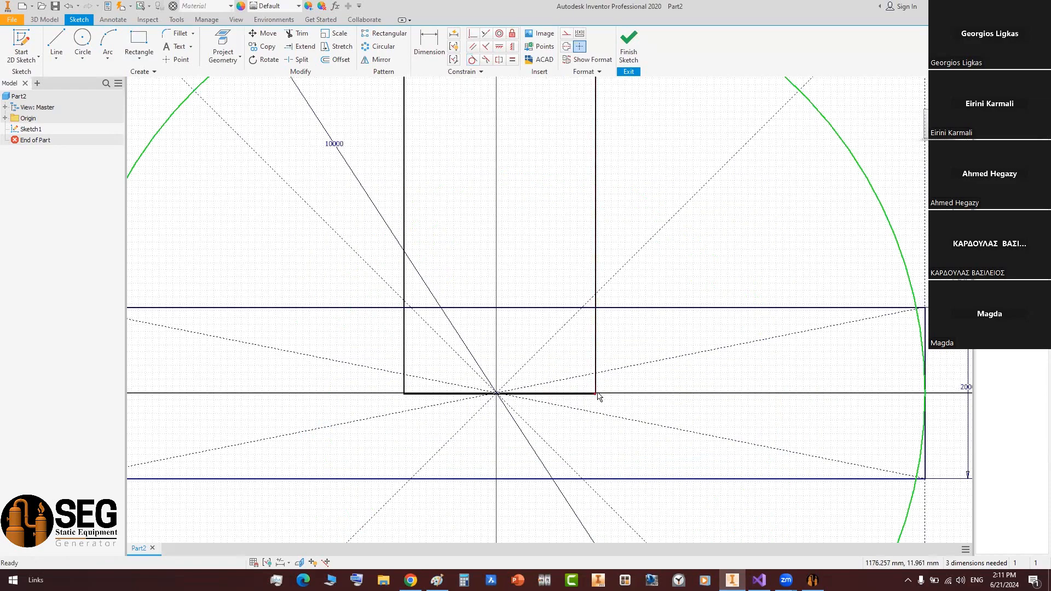
drag(595, 394, 660, 351)
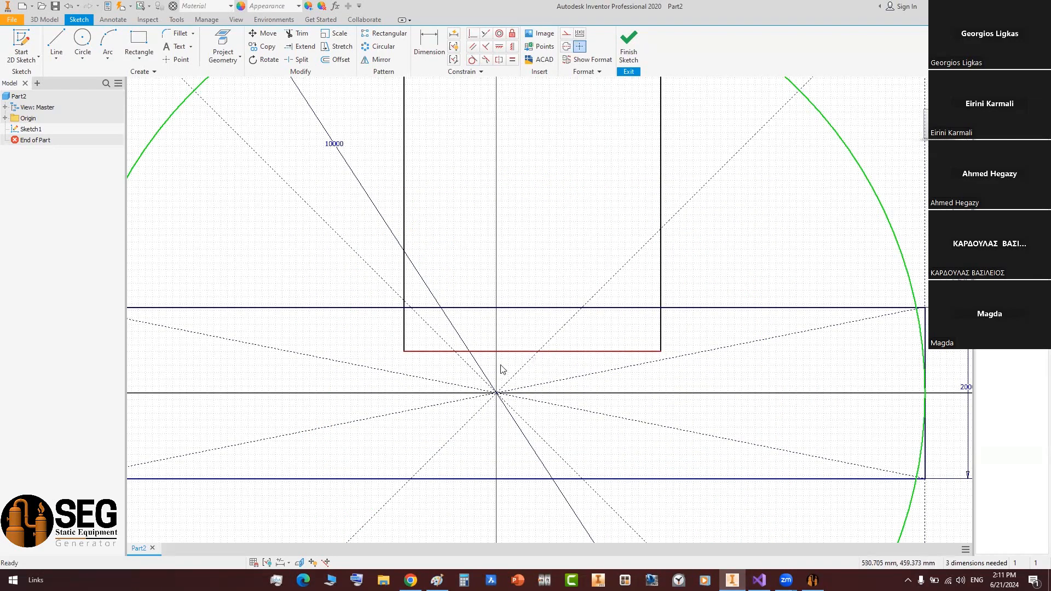
- Align the midpoint of the new rectangle's lower edge vertically with the circle's centre
click(512, 47)
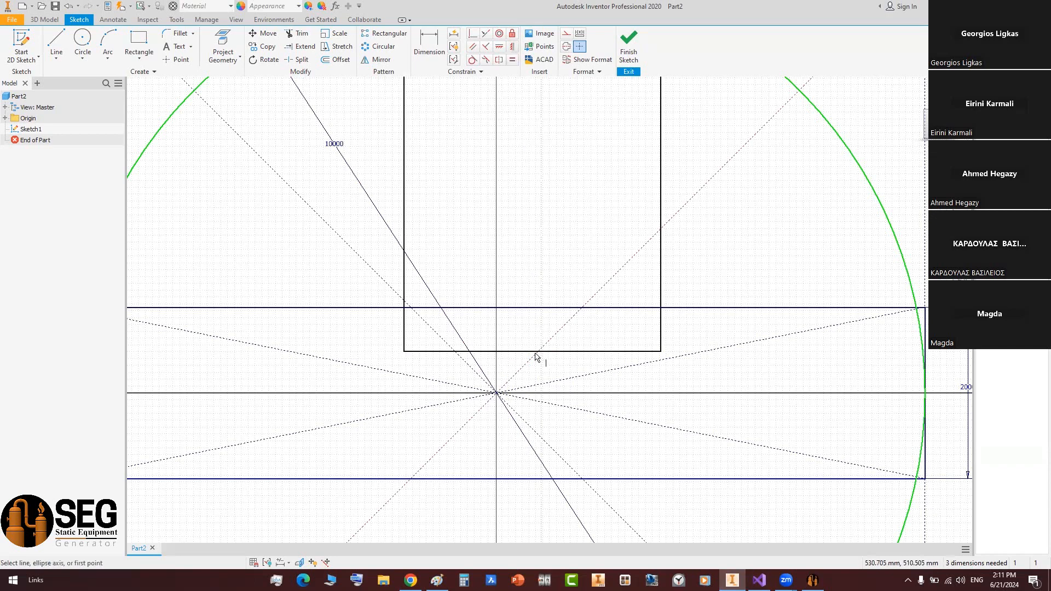
click(532, 351)
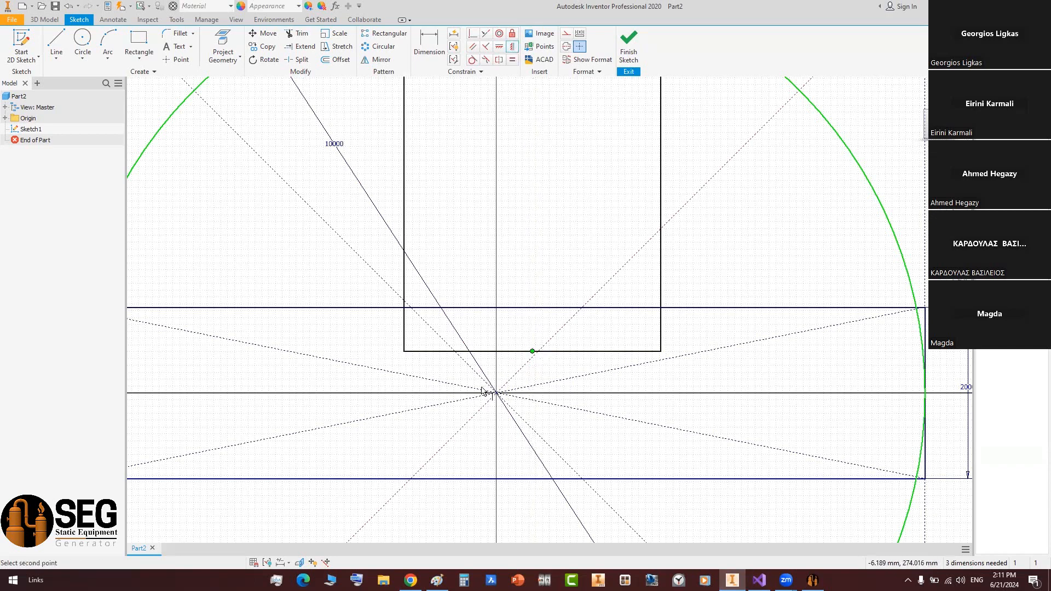
click(497, 394)
right_click(529, 196)
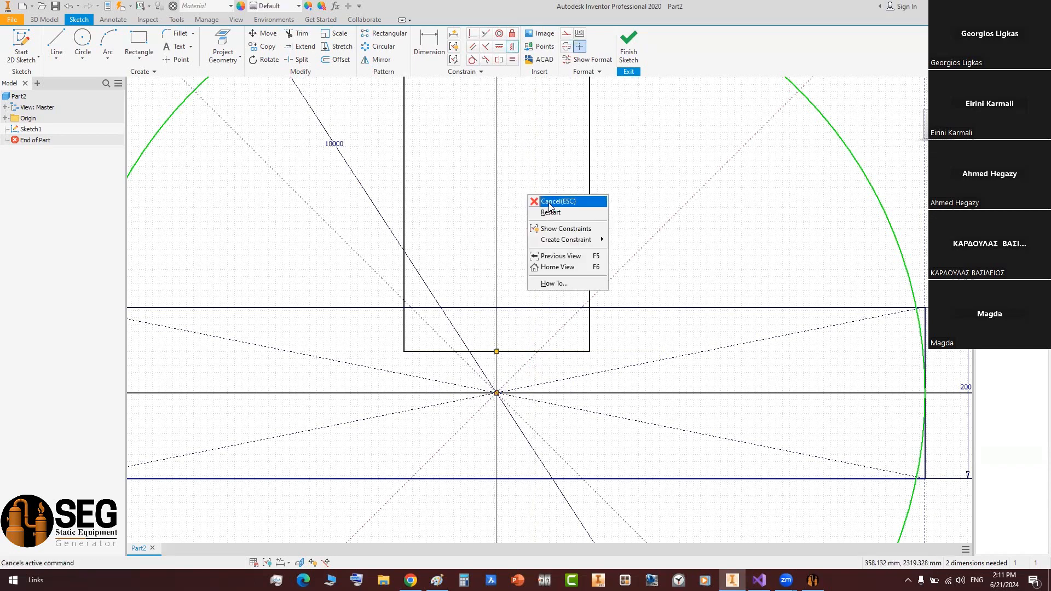
click(549, 202)
- Move the rectangle's lower edge up to just below the middle plate's upper edge
middle_drag(536, 336, 548, 410)
scroll(548, 441, down, 3)
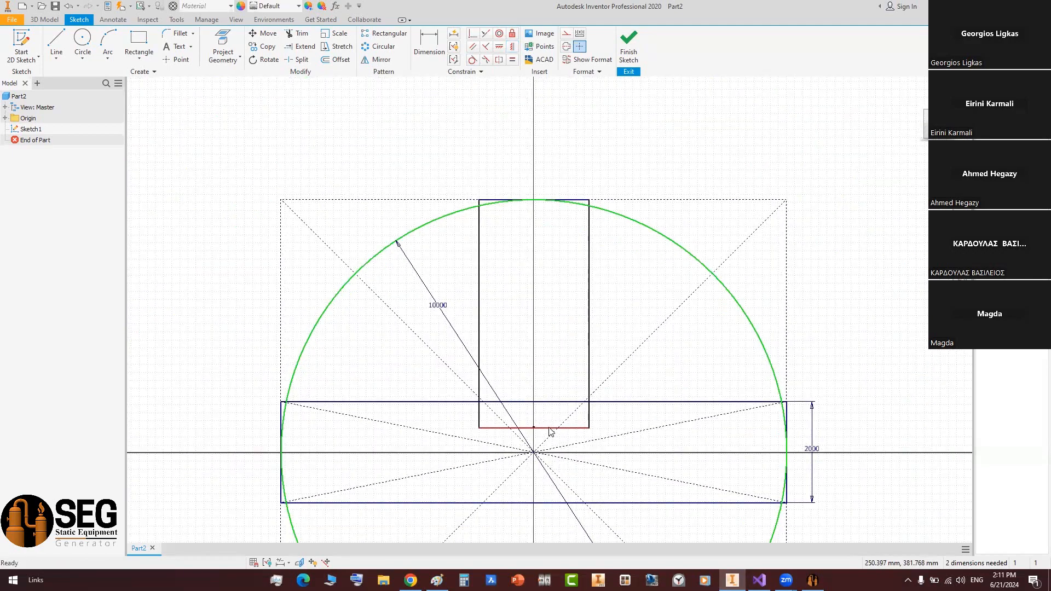
scroll(546, 429, up, 4)
drag(545, 435, 544, 396)
scroll(544, 396, up, 3)
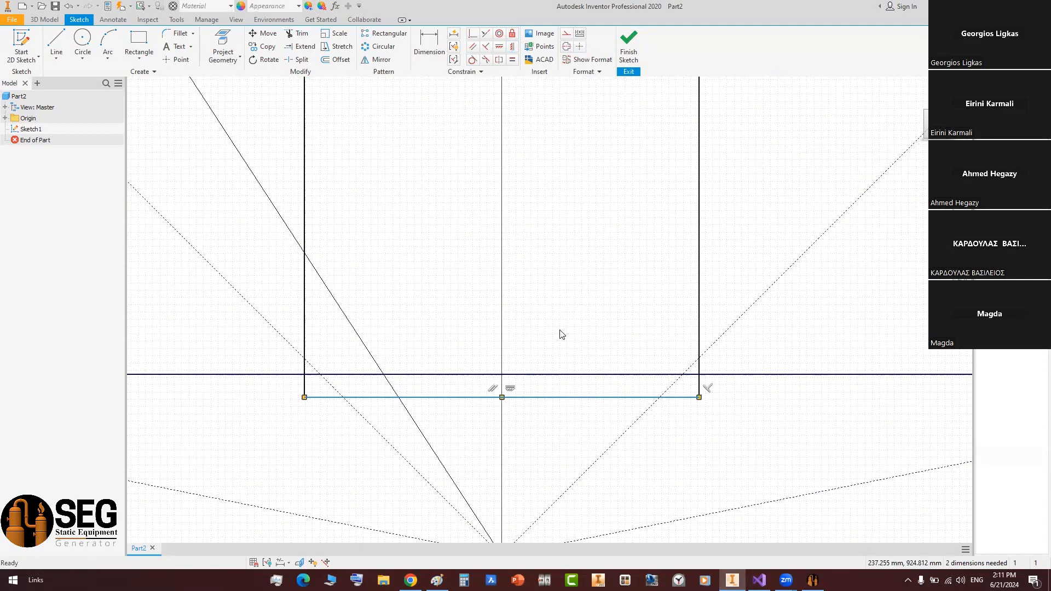
- Dimension the overlap between the rectangle's lower edge and the middle plate's upper edge as 50 mm
key(d)
click(554, 397)
click(549, 374)
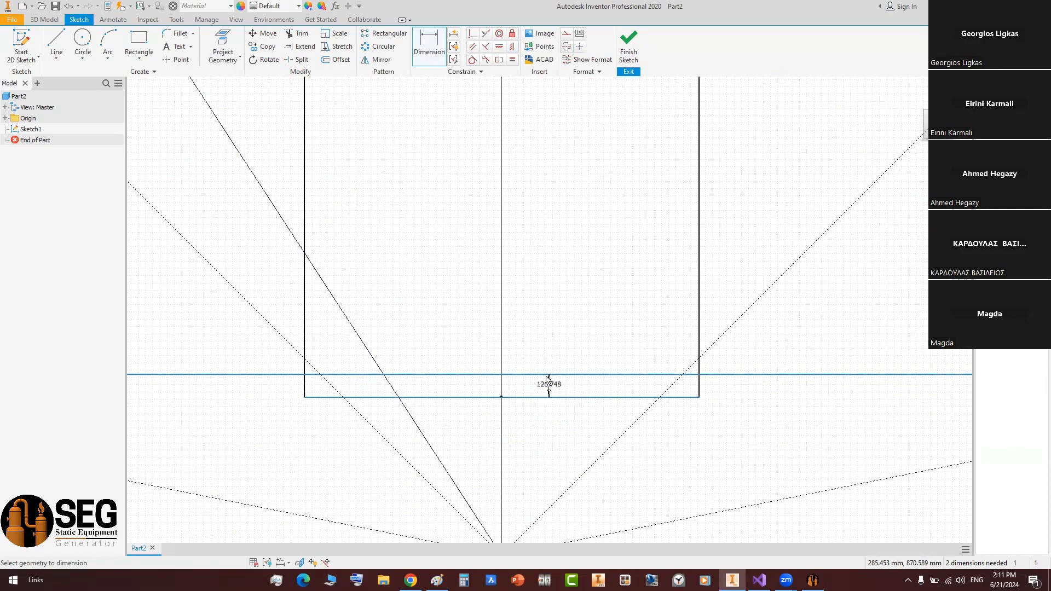
scroll(549, 381, up, 2)
click(551, 387)
text(50)
key(Return)
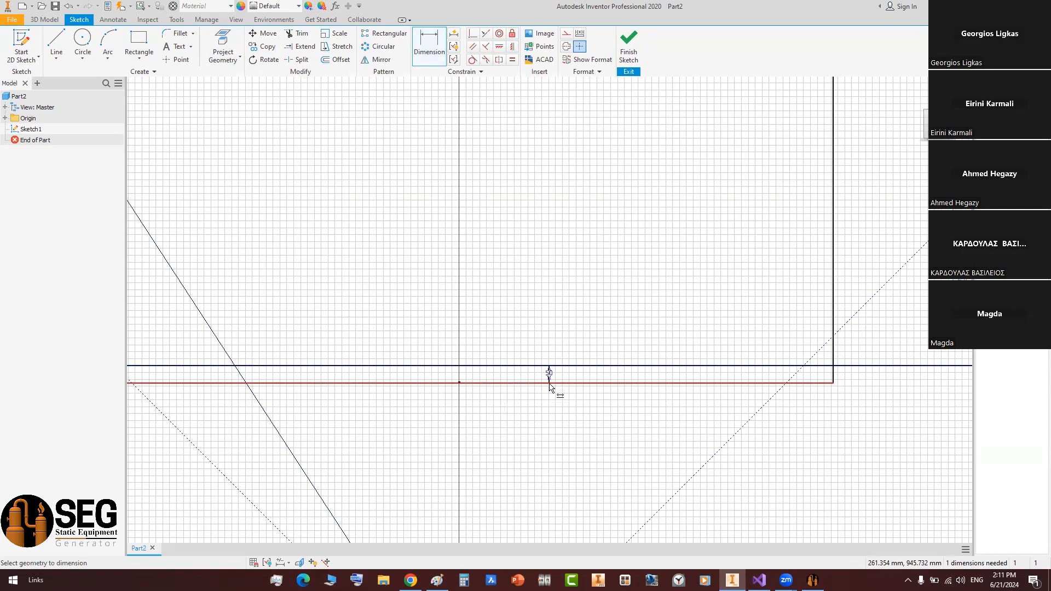
- Dimension the upper rectangle's width between its two vertical edges as 2000 mm
scroll(549, 386, down, 3)
middle_drag(440, 278, 424, 286)
click(436, 288)
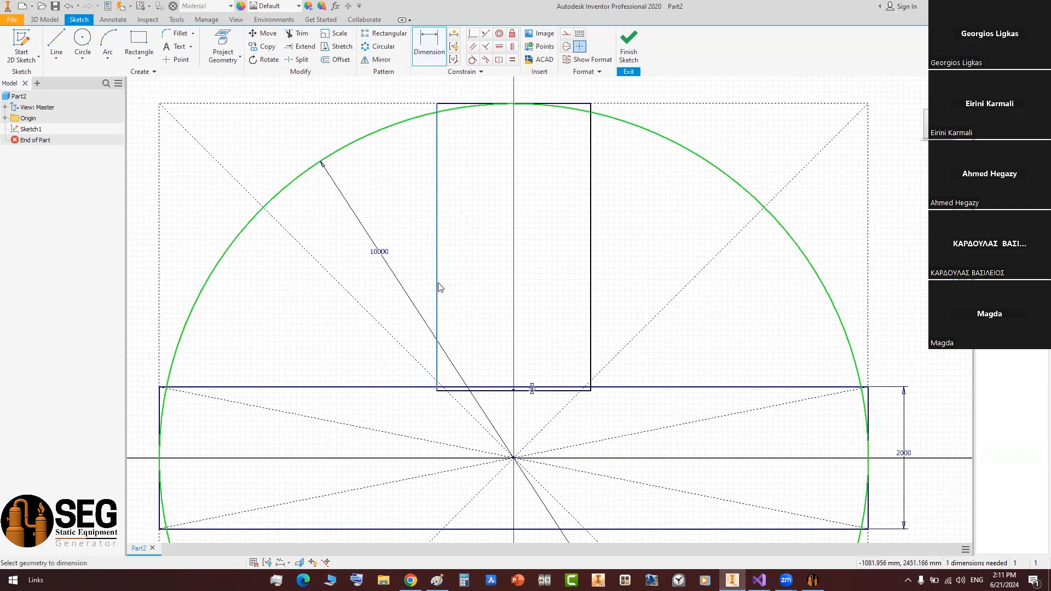
click(592, 284)
click(572, 271)
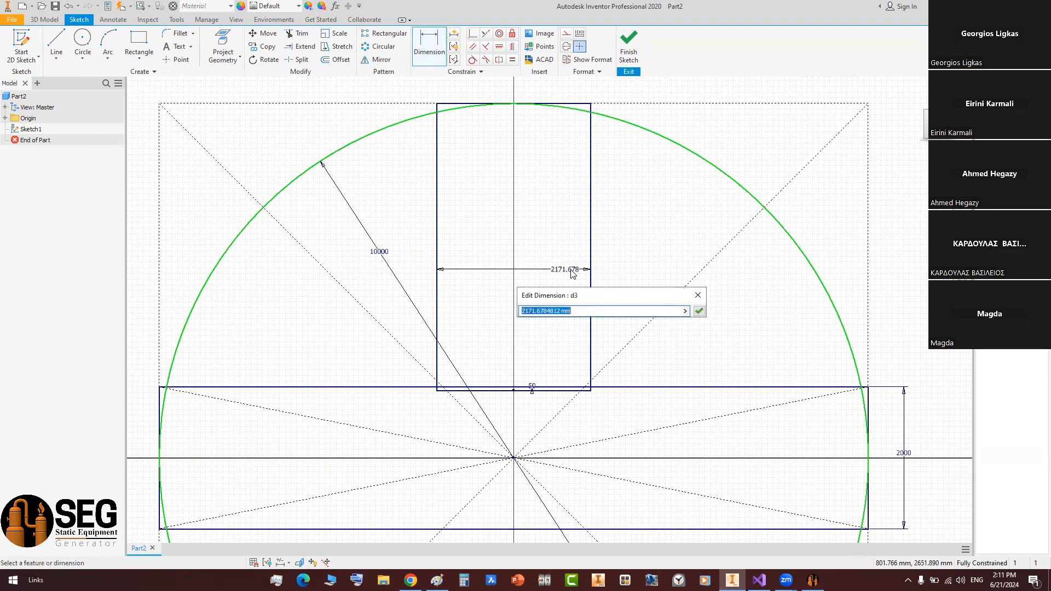
text(2000)
key(Return)
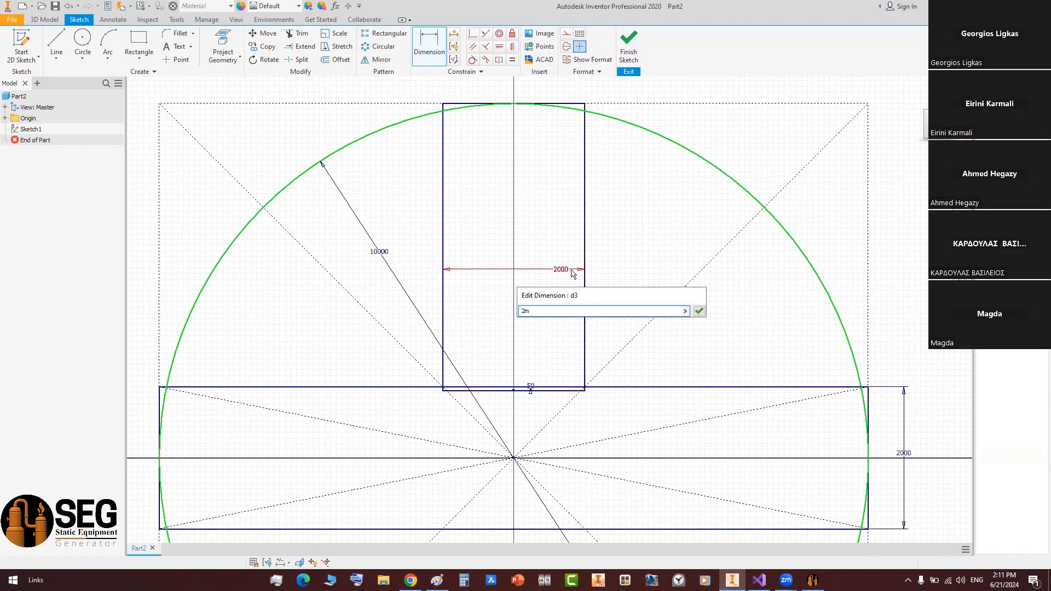
- Examine how the upper plate sits between the circle and the middle plate, especially its upper-right reference corner
mouse_move(628, 290)
middle_down()
mouse_move(637, 274)
mouse_move(588, 283)
mouse_move(645, 223)
middle_up()
scroll(602, 260, down, 3)
scroll(593, 251, up, 4)
scroll(646, 232, down, 2)
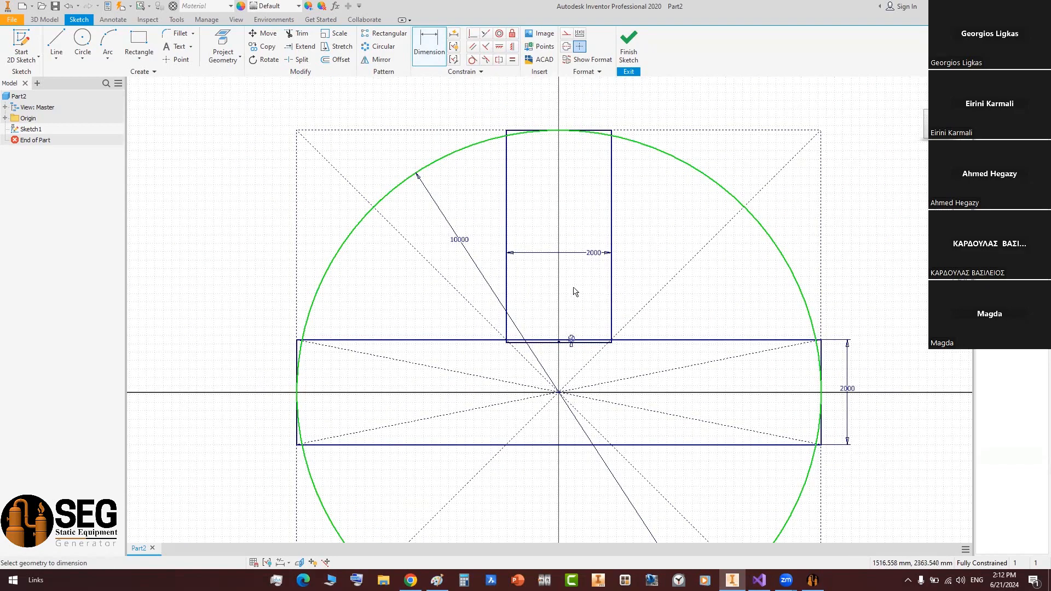
scroll(601, 273, up, 3)
middle_drag(571, 252, 538, 257)
scroll(539, 258, down, 2)
mouse_move(606, 174)
middle_down()
mouse_move(601, 214)
mouse_move(600, 192)
middle_up()
right_click(602, 195)
click(607, 197)
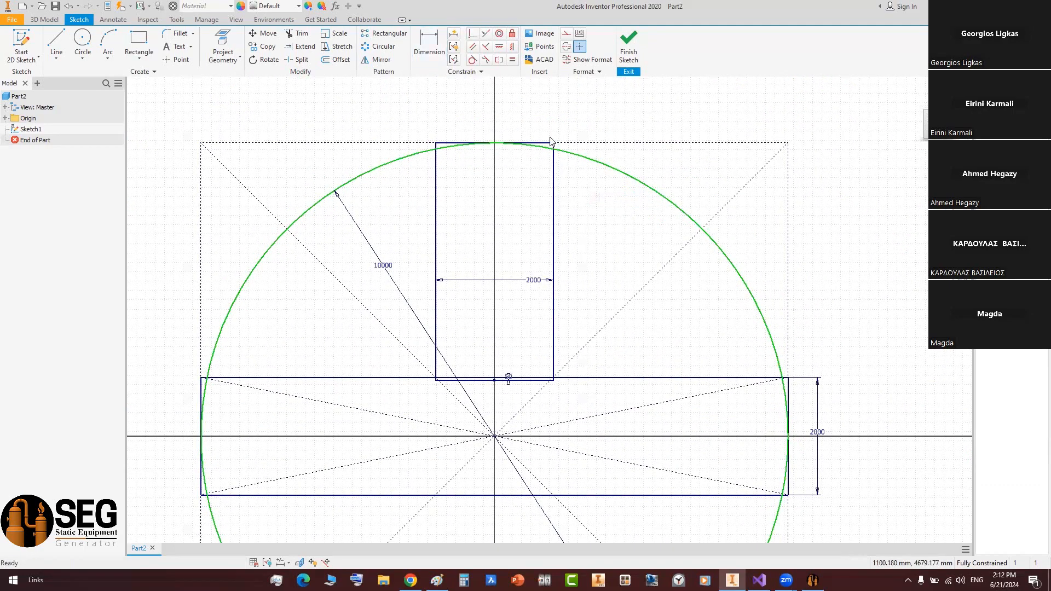
scroll(552, 143, up, 5)
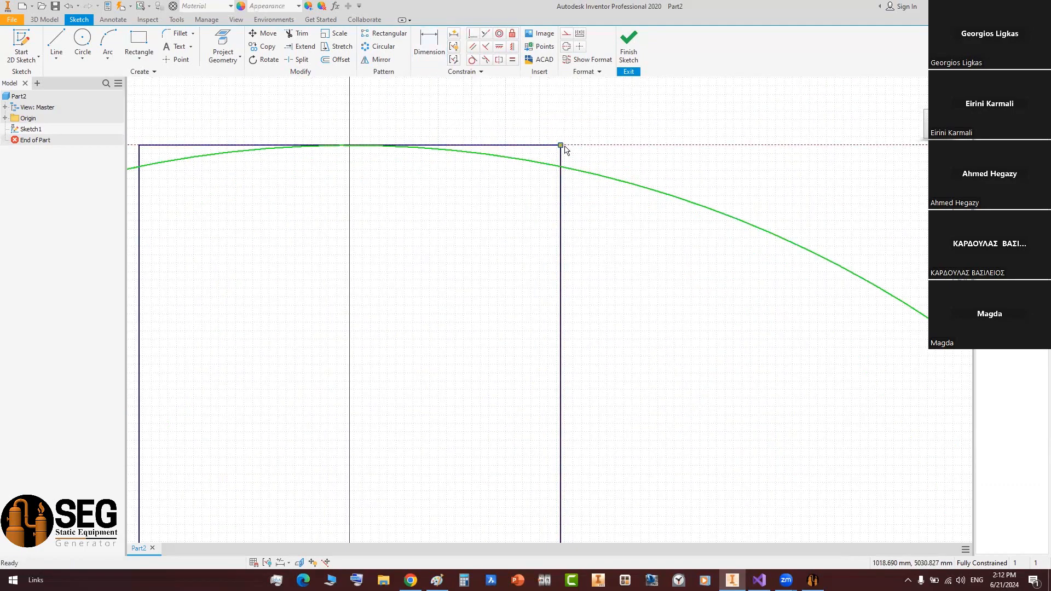
scroll(565, 150, down, 4)
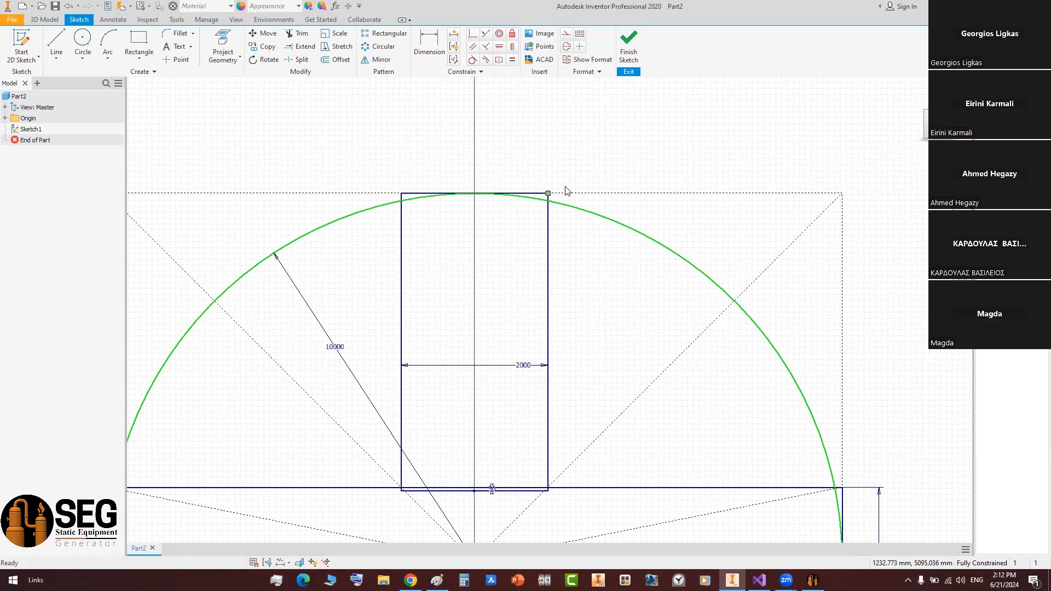
- Check the upper plate's horizontal size between its two vertical edges without keeping another dimension
click(429, 45)
click(400, 210)
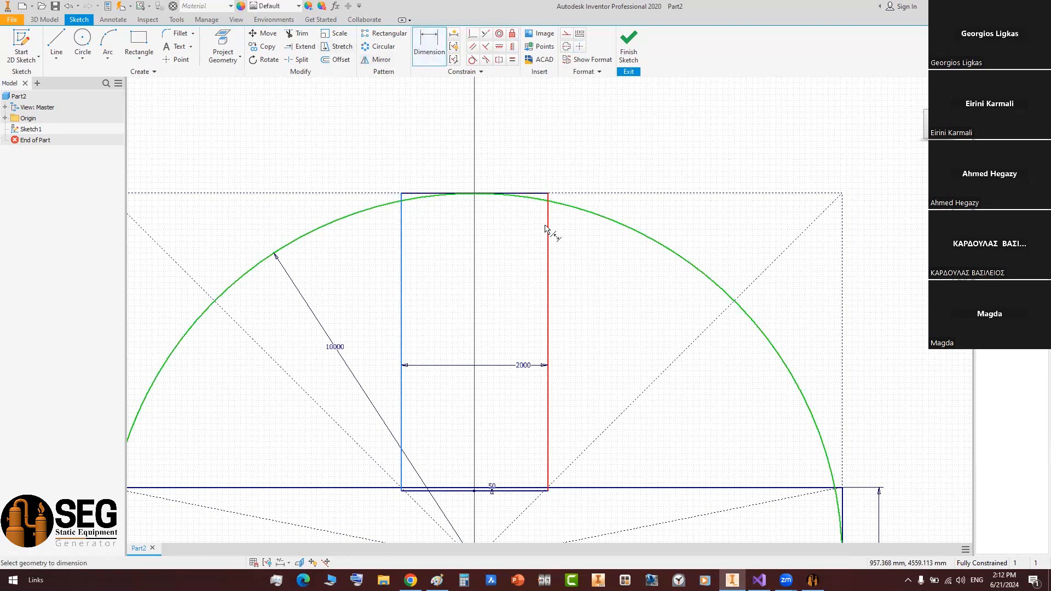
click(548, 229)
key(Escape)
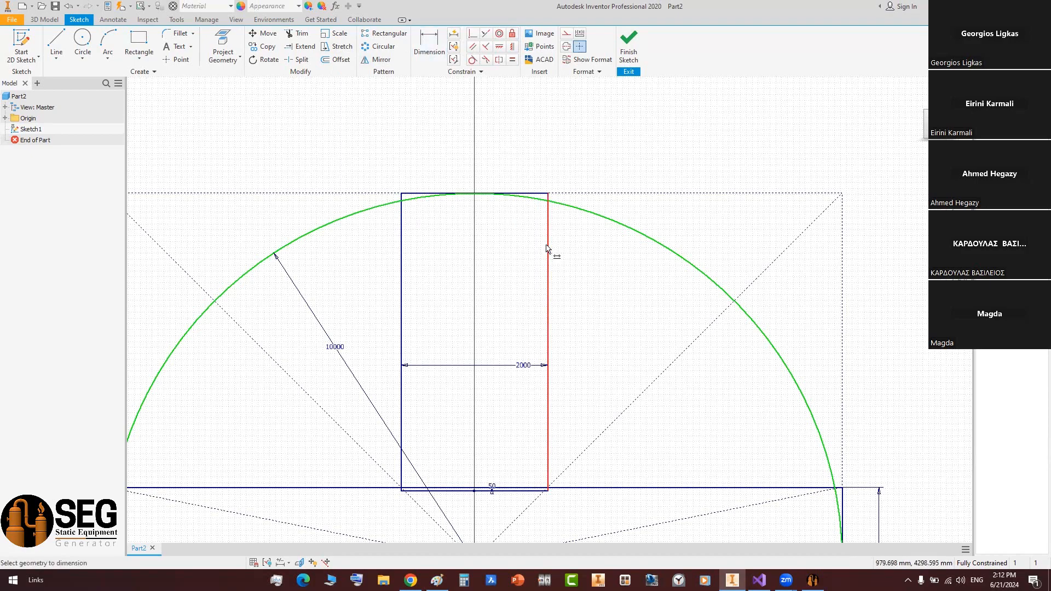
click(548, 203)
scroll(579, 264, up, 3)
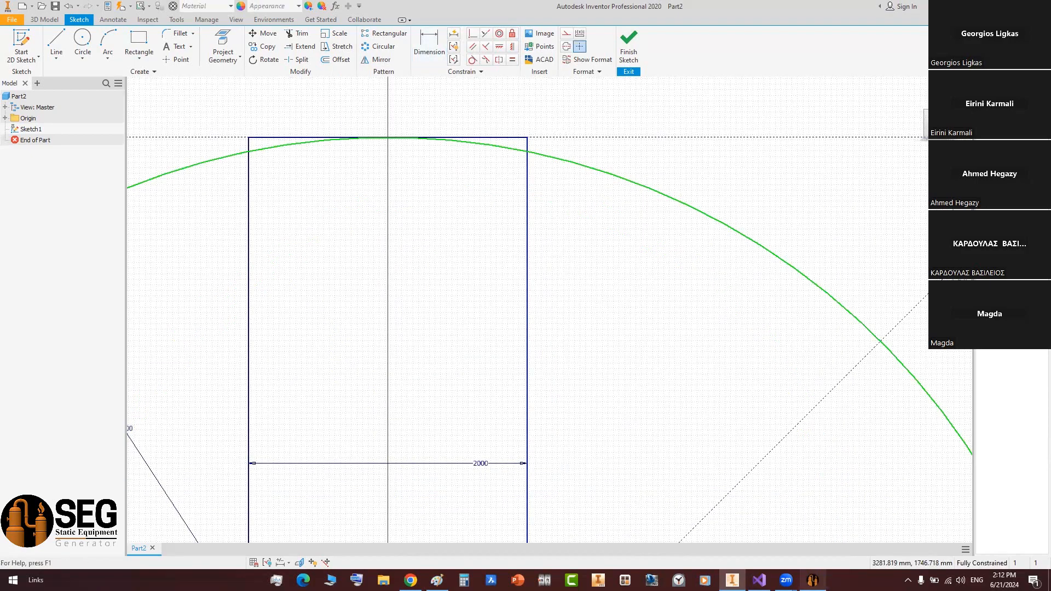
- Switch to Static Equipment Generator, add Plate 2 and set its length to 2000 mm
click(812, 580)
click(227, 256)
click(254, 273)
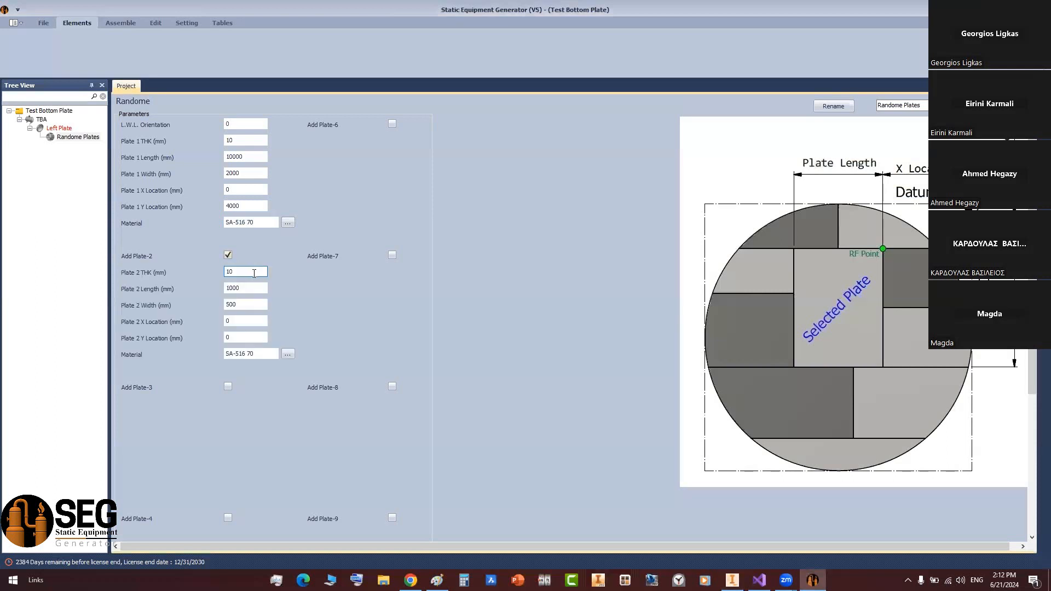
click(241, 288)
text(2000)
- Measure the upper plate's vertical edge in Inventor, return to Static Equipment Generator and set Plate 2's width to 4050 mm
click(225, 305)
key(alt+Tab)
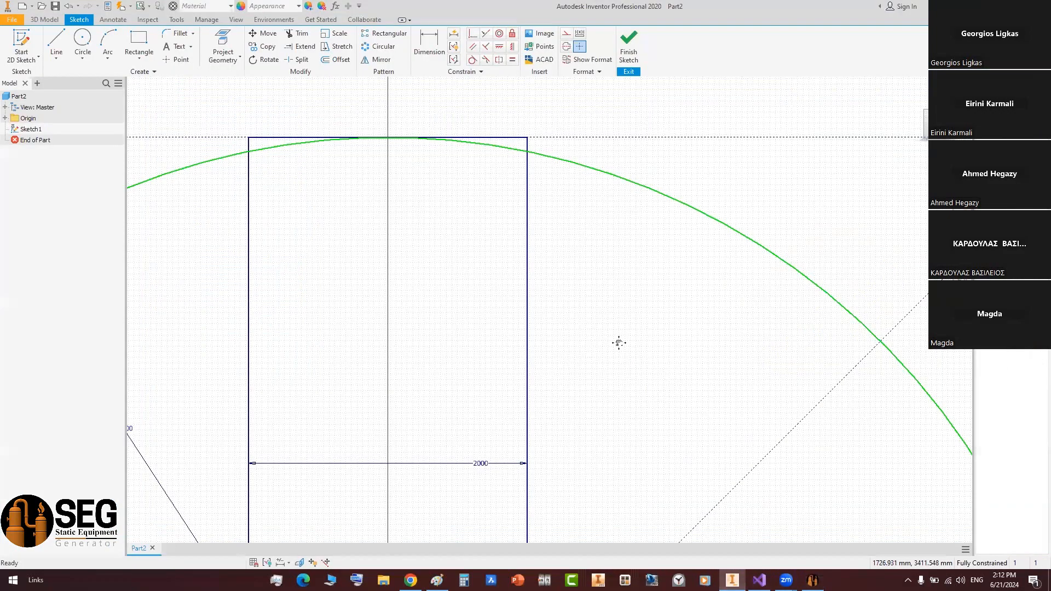
scroll(606, 257, down, 2)
key(d)
click(592, 244)
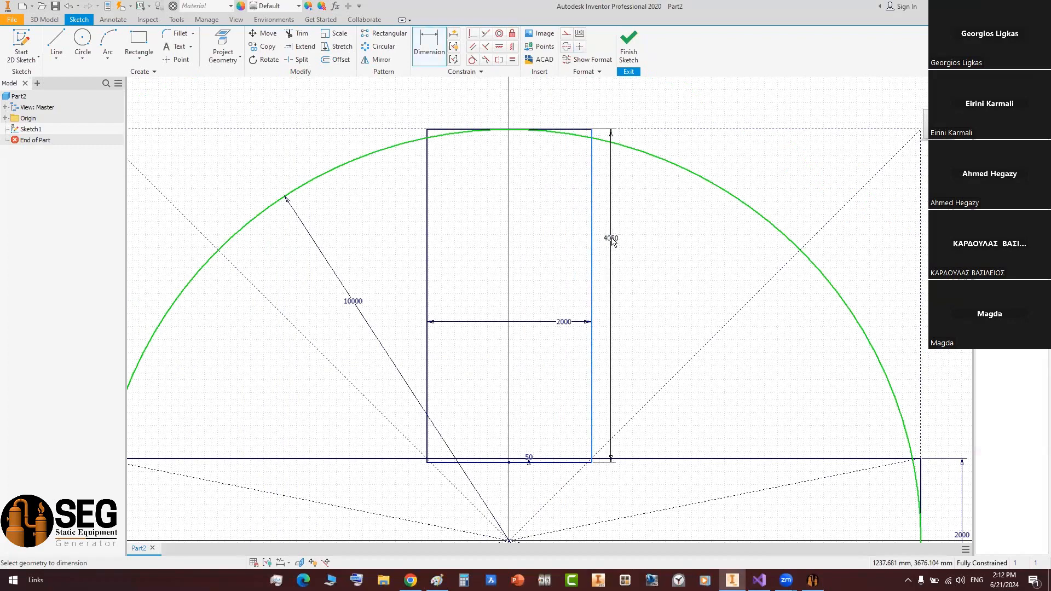
key(Escape)
key(alt+Tab)
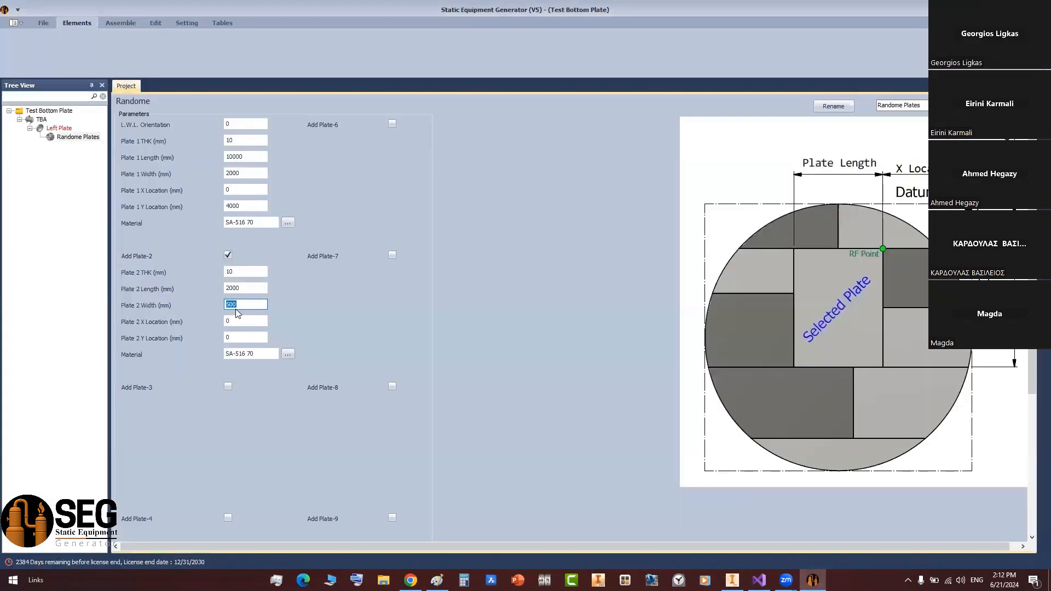
text(4050)
- Measure the upper plate's horizontal offset from the right datum in Inventor, then set Plate 2's X location to 4000 mm in Static Equipment Generator
click(243, 325)
click(732, 580)
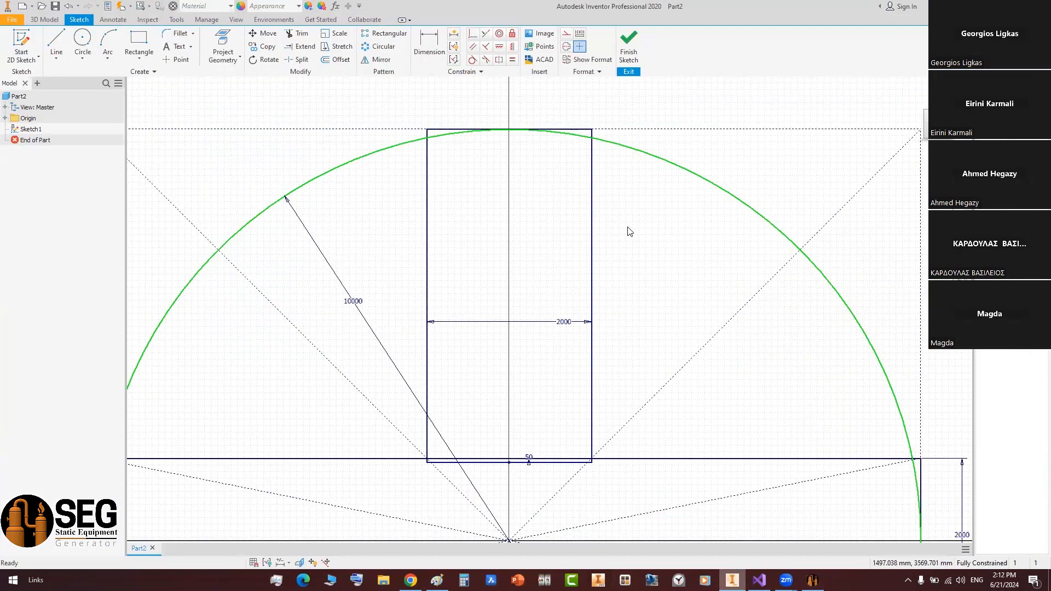
click(437, 37)
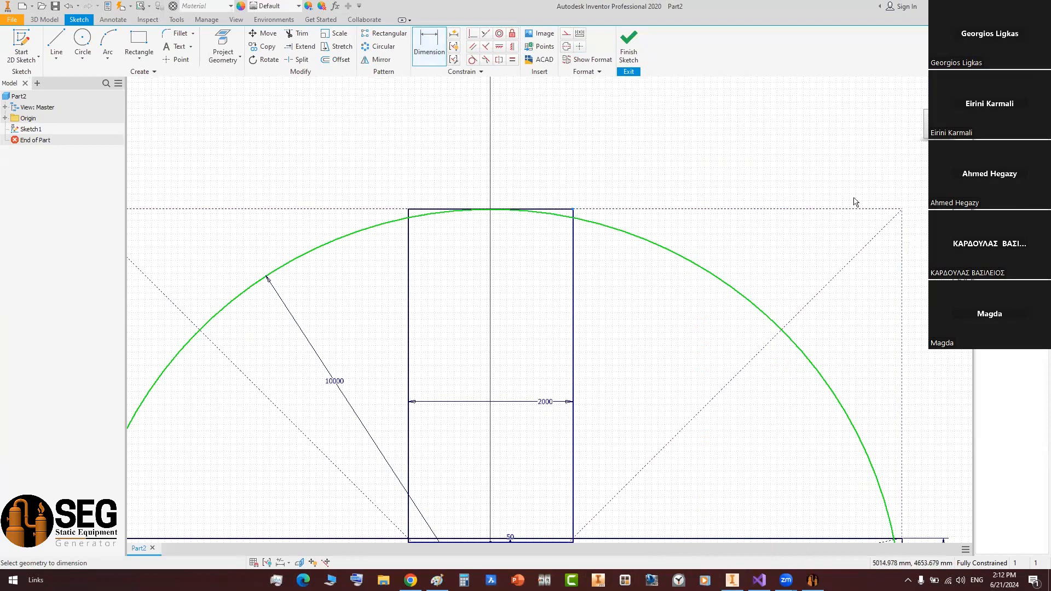
click(901, 208)
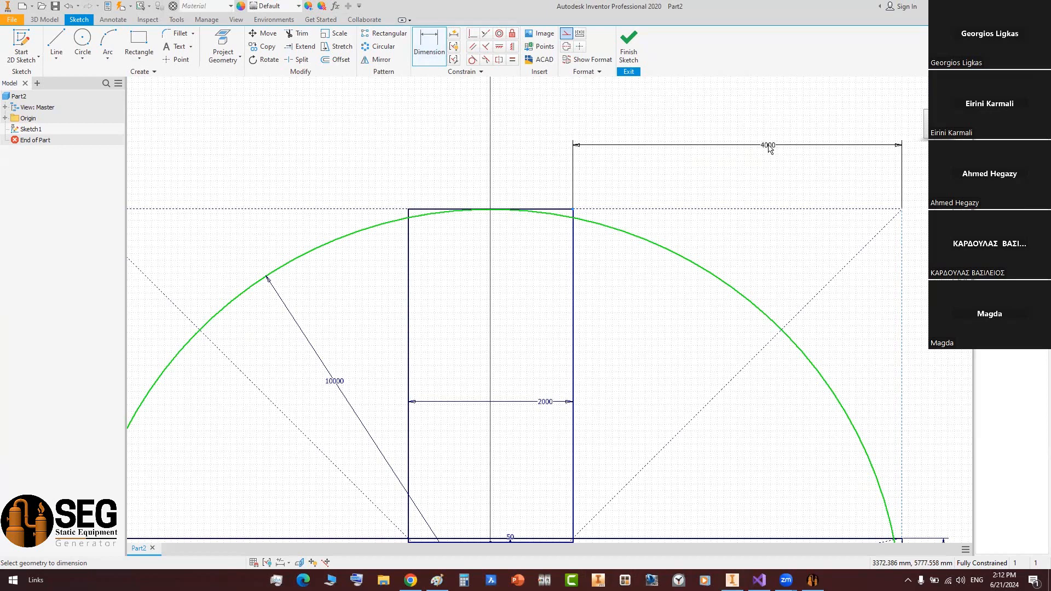
key(alt+Tab)
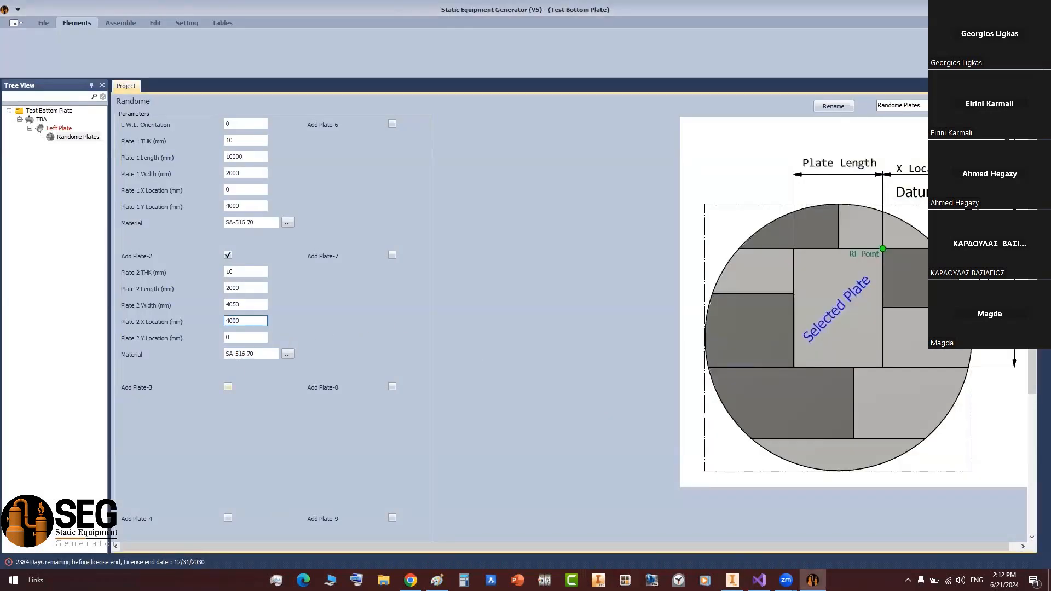
- Check the upper plate's top corner against the horizontal datum in Inventor, then save the plate data in Static Equipment Generator
click(732, 579)
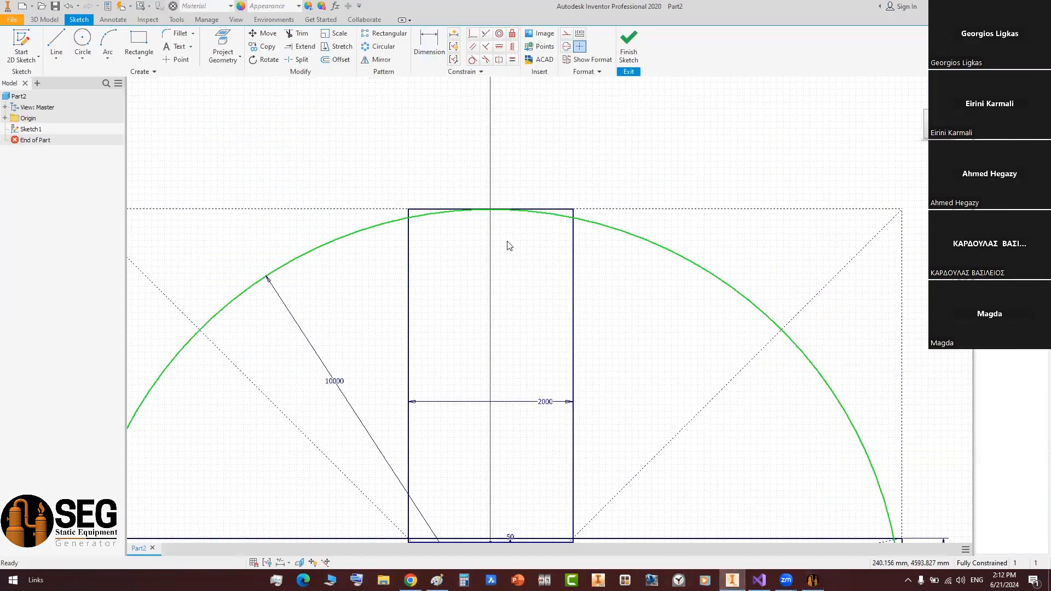
middle_drag(561, 232, 545, 243)
key(d)
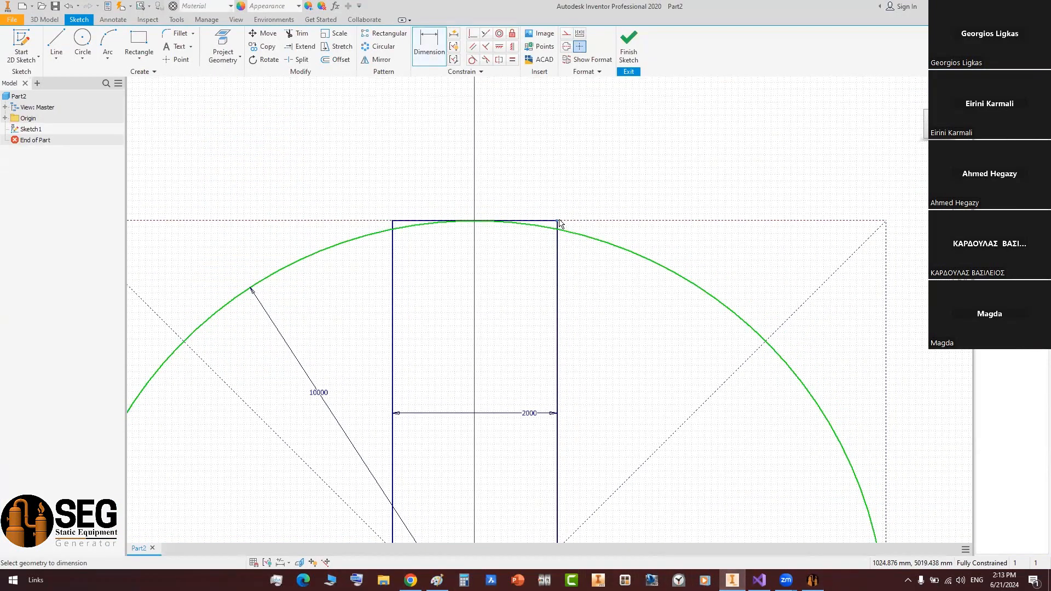
click(812, 580)
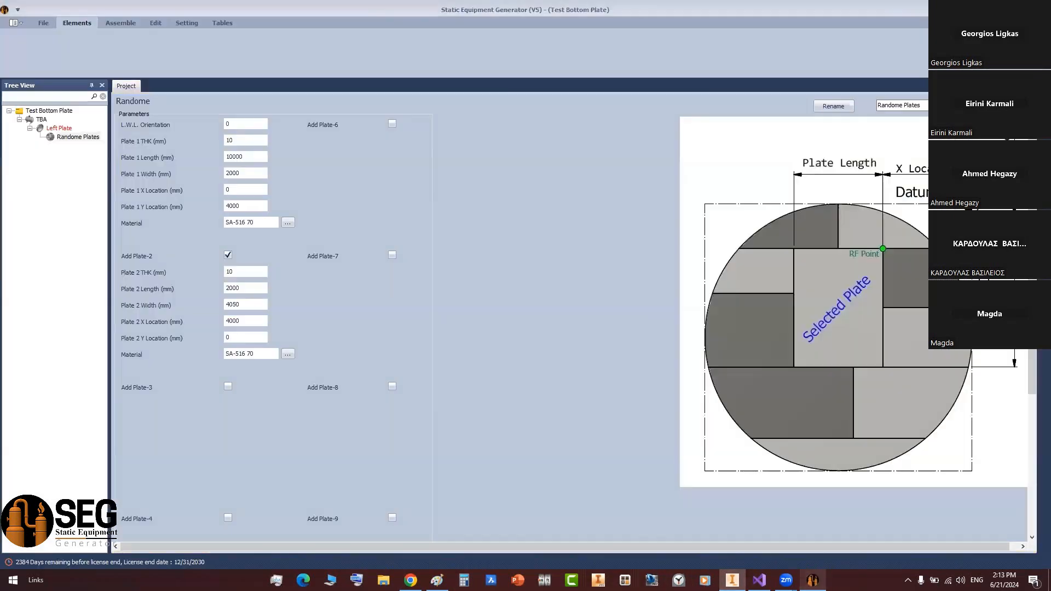
scroll(267, 377, down, 5)
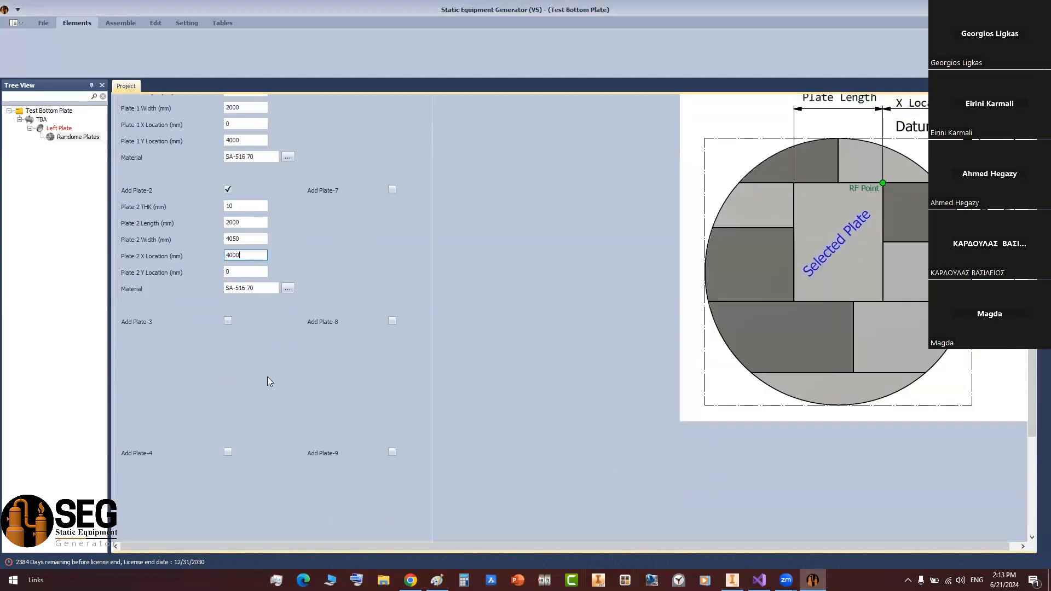
click(146, 480)
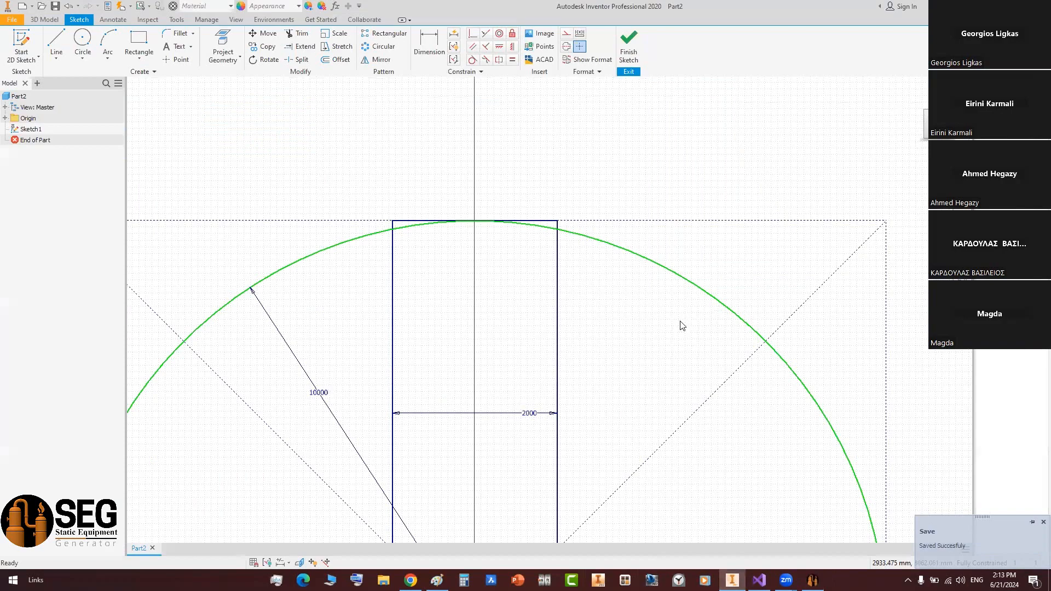
- In Inventor, draw a two-point rectangle from inside the middle plate down past the circle and make its lower edge tangent to the circle
scroll(683, 326, up, 5)
mouse_move(610, 403)
middle_down()
mouse_move(630, 353)
mouse_move(553, 263)
middle_up()
scroll(523, 274, down, 3)
middle_drag(522, 274, 501, 174)
click(141, 43)
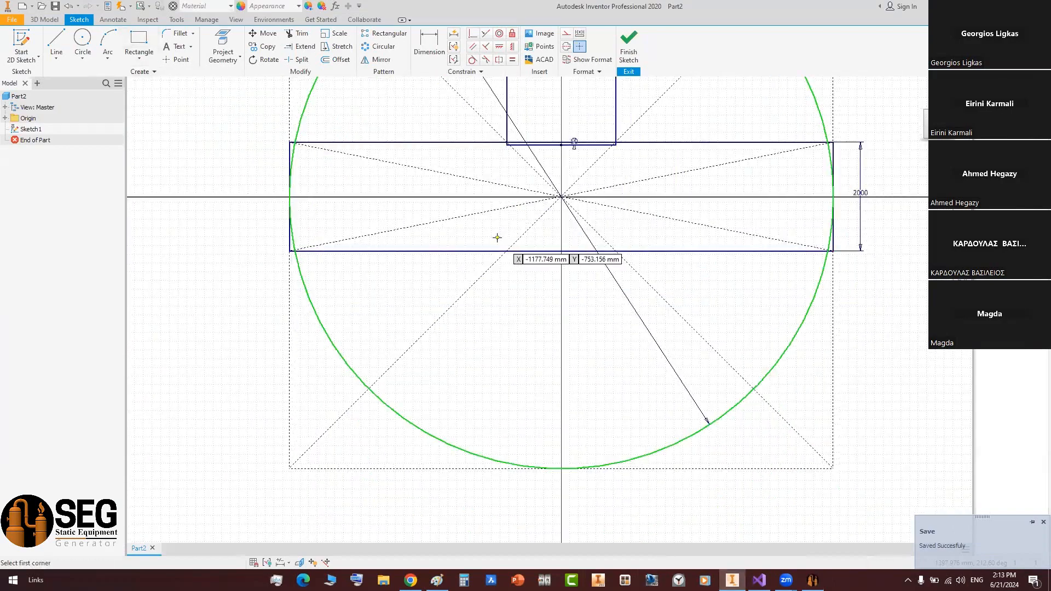
click(497, 238)
click(631, 498)
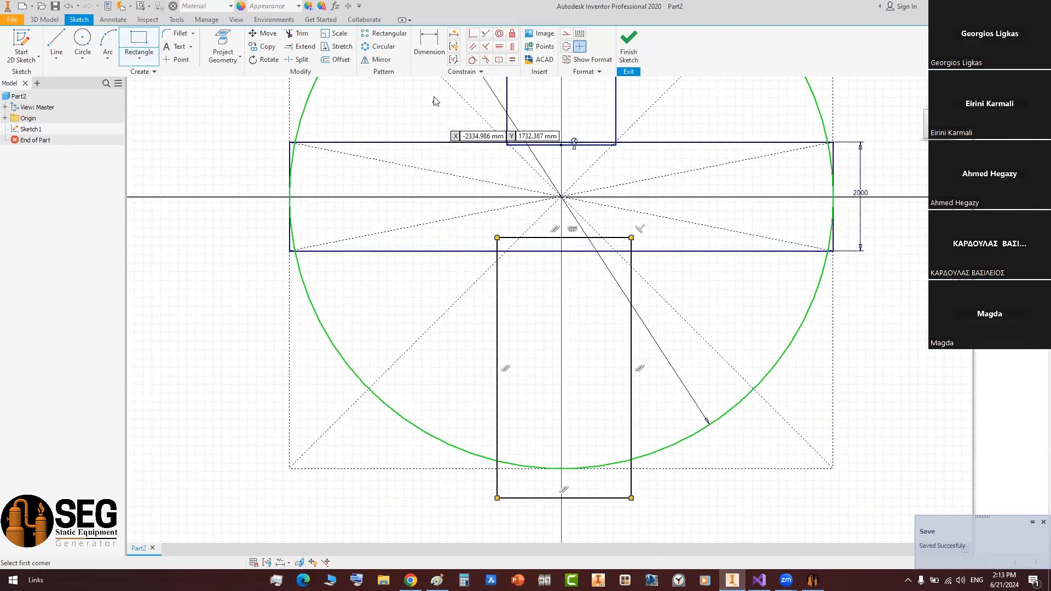
click(472, 59)
click(641, 457)
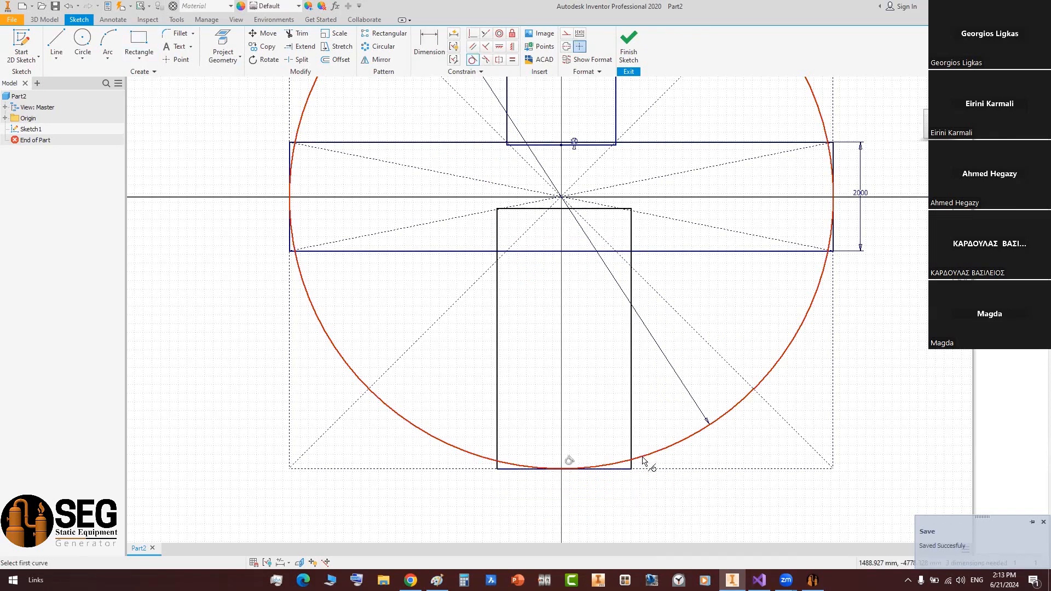
- Constrain the midpoint of the lower rectangle's top edge vertically in line with the circle's centre
scroll(574, 218, down, 3)
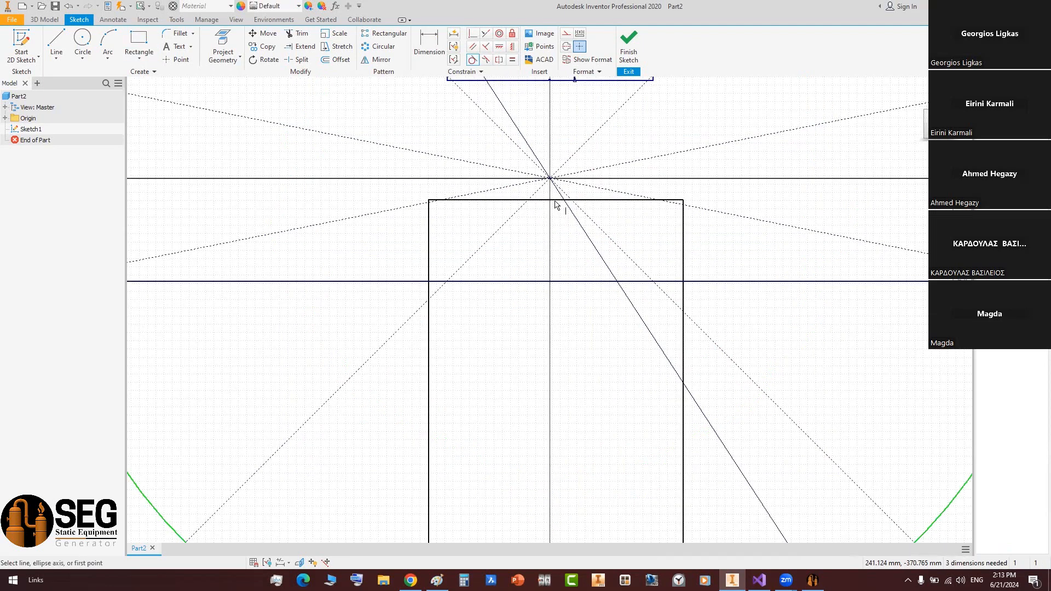
click(553, 199)
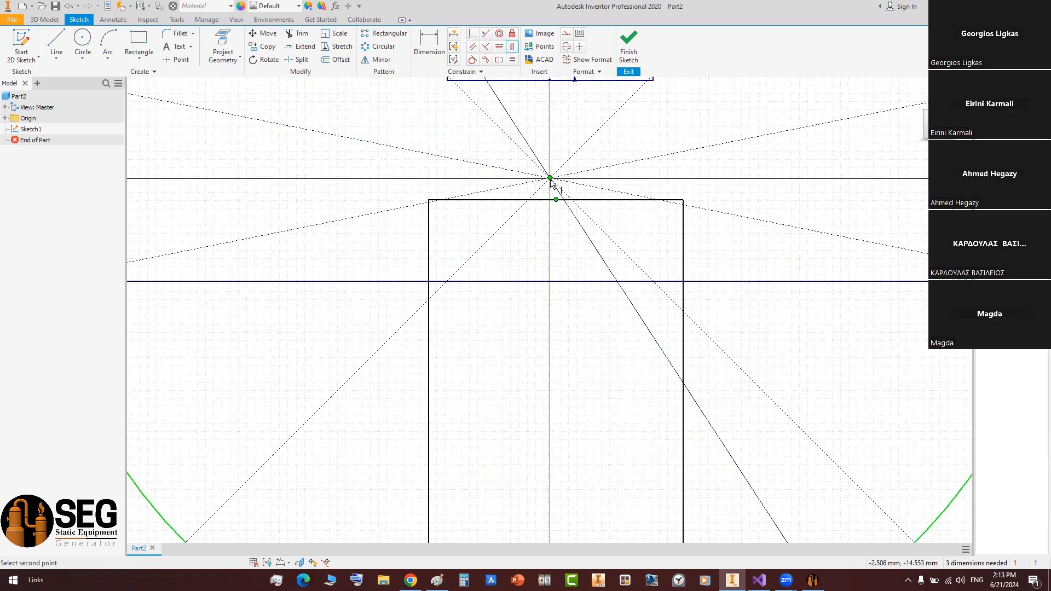
click(551, 179)
key(Escape)
- Move the lower rectangle's top edge closer to the middle plate's lower edge and set the overlap between them to 50 mm
drag(559, 200, 555, 255)
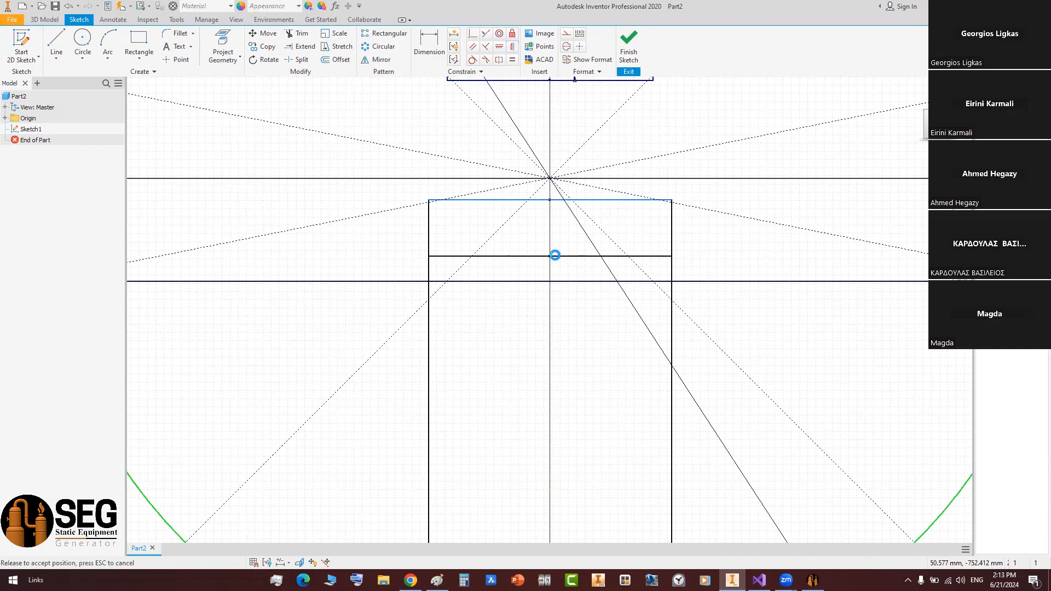
key(d)
click(523, 282)
click(524, 256)
click(522, 261)
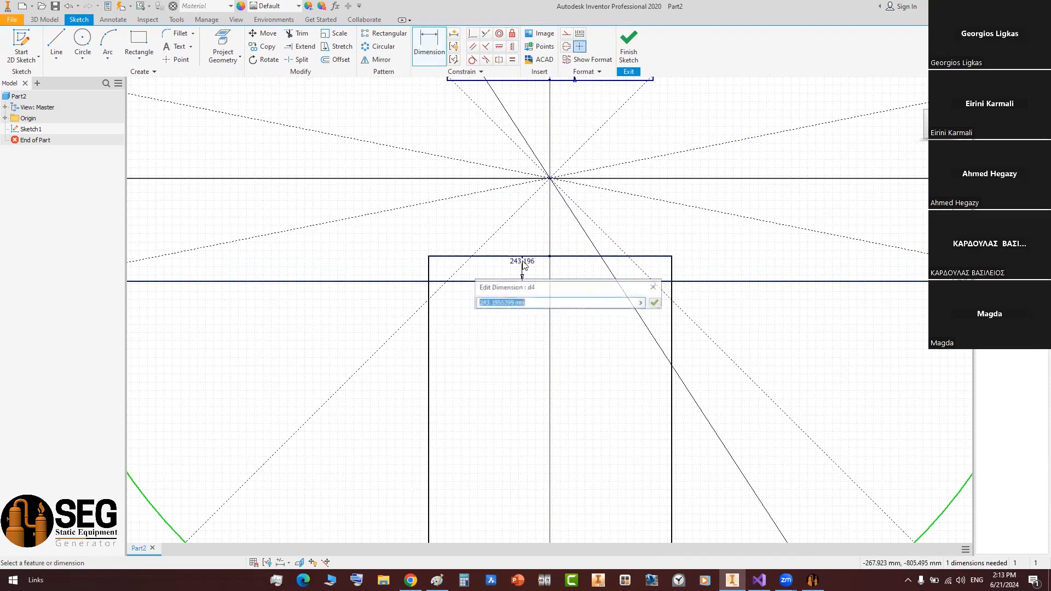
text(50)
key(Return)
- Dimension the lower plate's width as 3000 mm and end the dimension command
scroll(598, 270, up, 3)
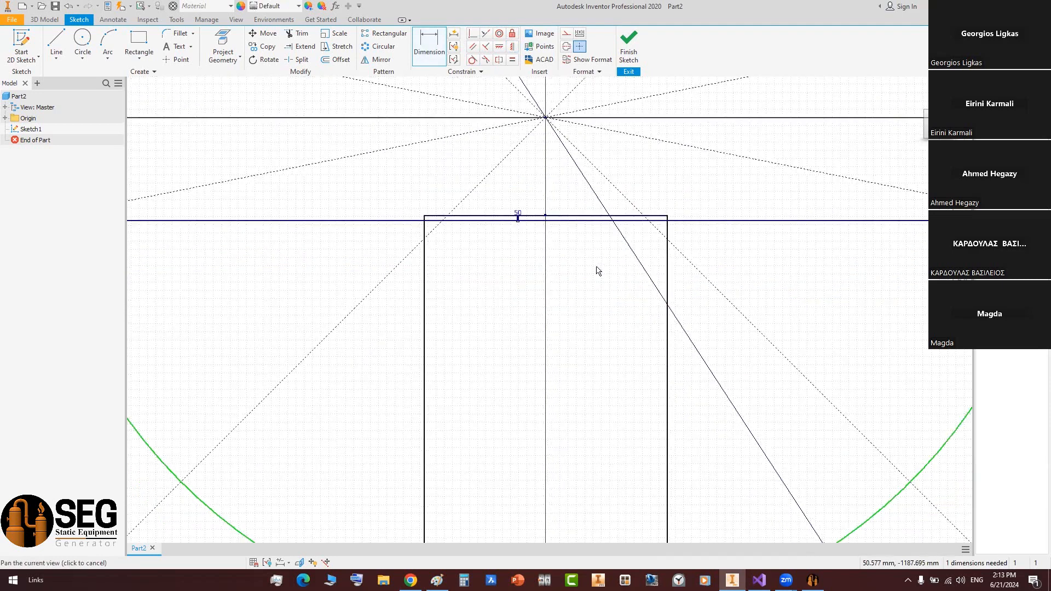
click(476, 283)
click(516, 286)
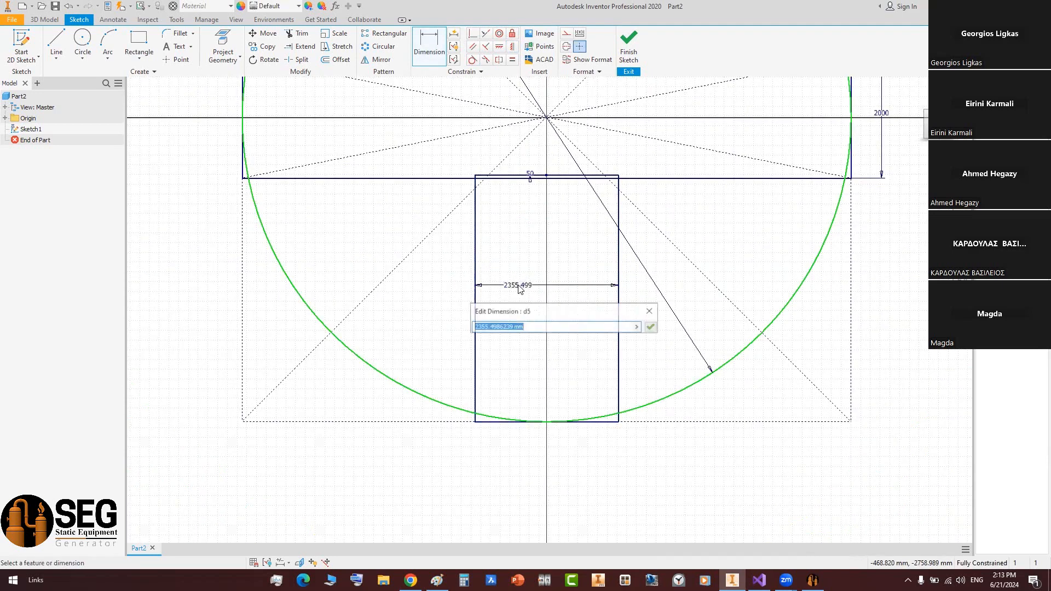
text(3000)
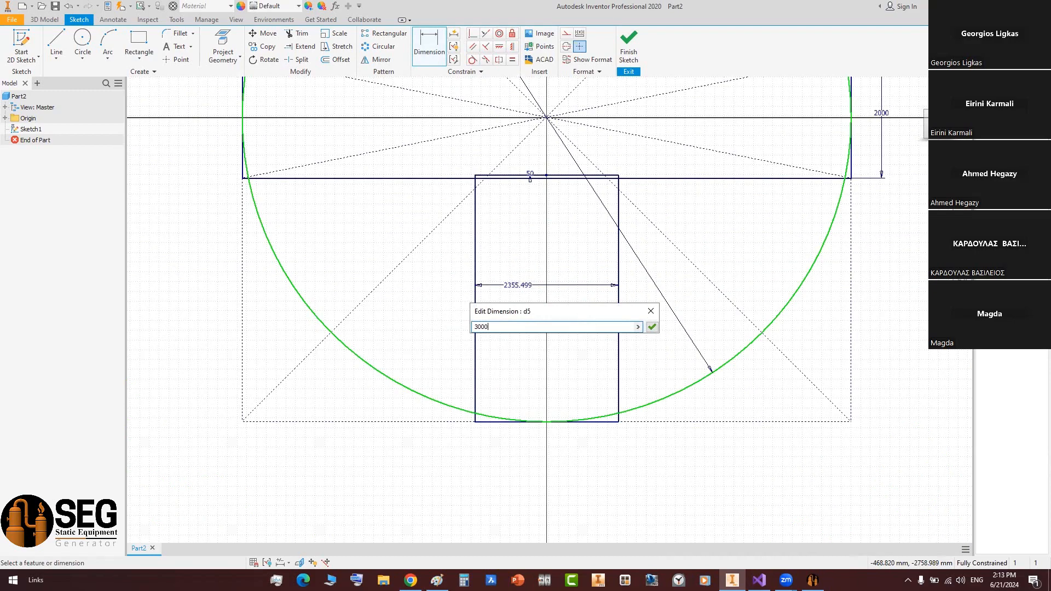
key(Return)
scroll(504, 348, up, 4)
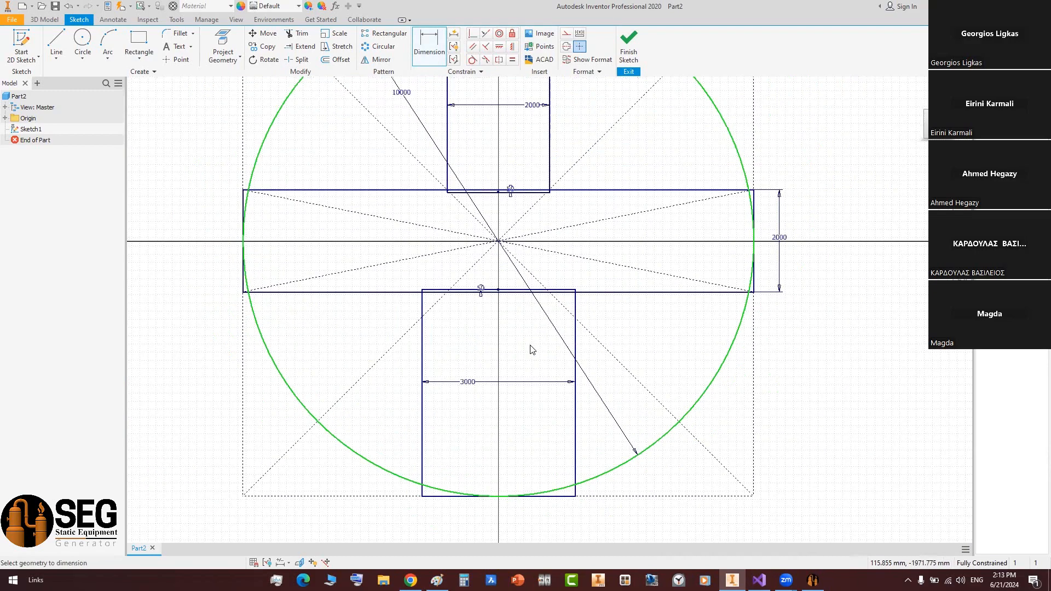
right_click(505, 343)
click(529, 347)
mouse_move(527, 338)
middle_down()
mouse_move(527, 329)
mouse_move(446, 381)
mouse_move(506, 226)
middle_up()
middle_drag(459, 437, 452, 444)
middle_drag(495, 379, 499, 363)
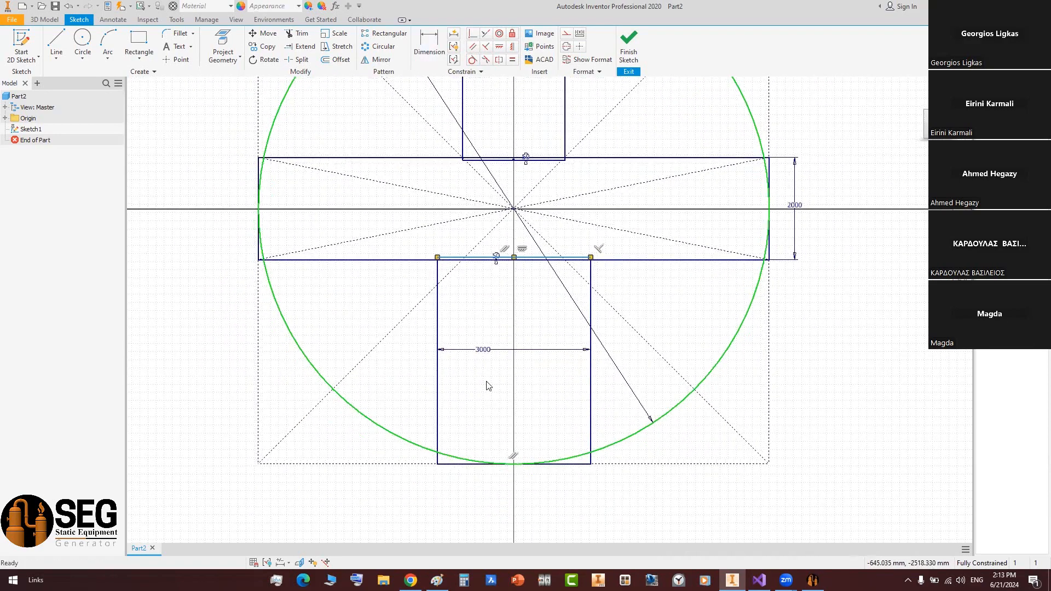
middle_drag(564, 305, 563, 285)
click(521, 375)
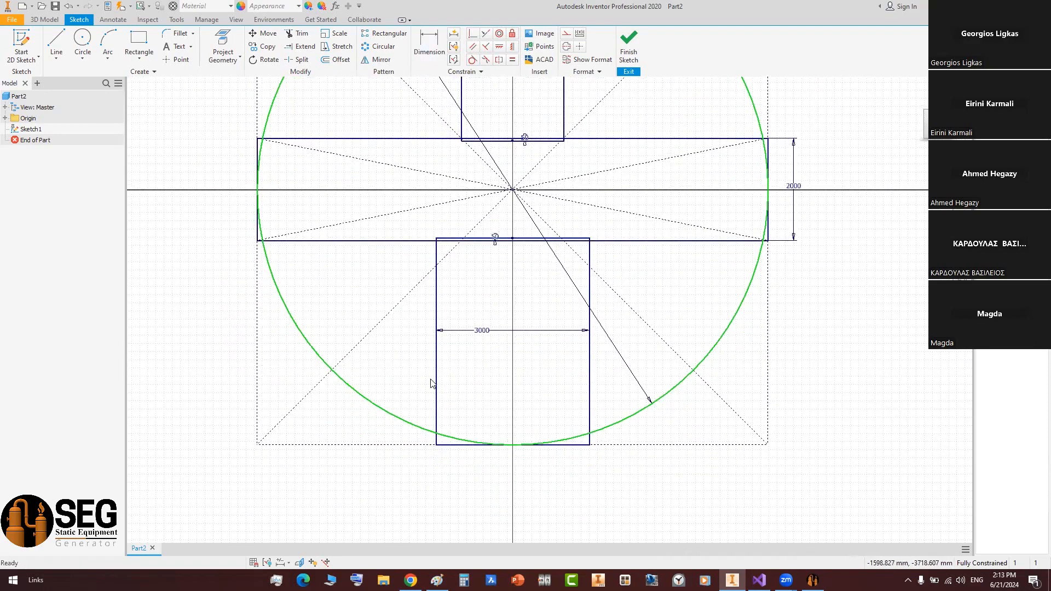
middle_drag(488, 383, 461, 384)
- In Static Equipment Generator, add Plate 3 with a thickness of 20 mm, a length of 3000 mm and a width of 4050 mm
click(812, 580)
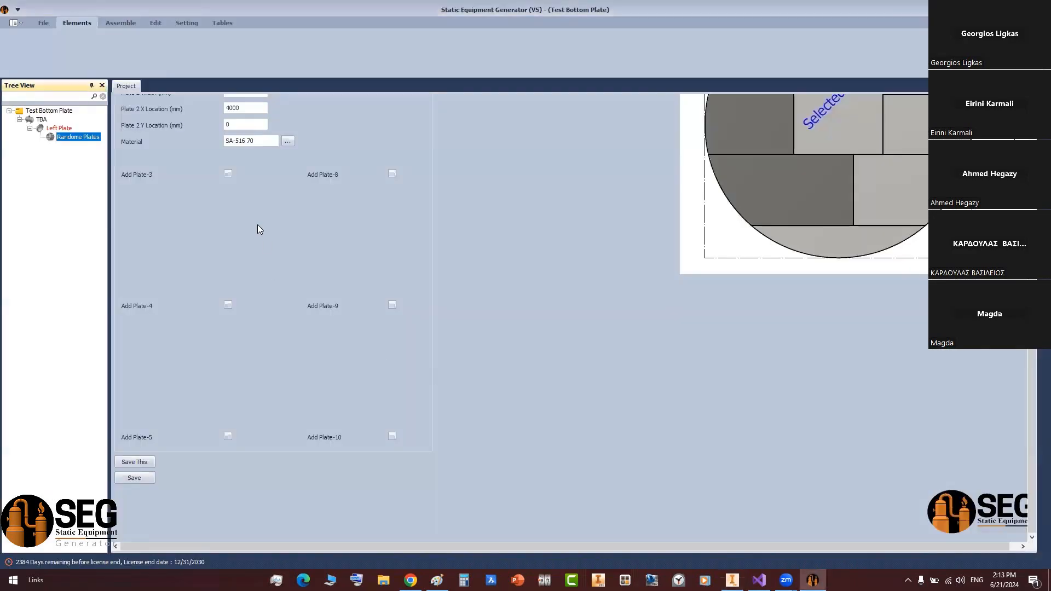
click(228, 174)
click(242, 190)
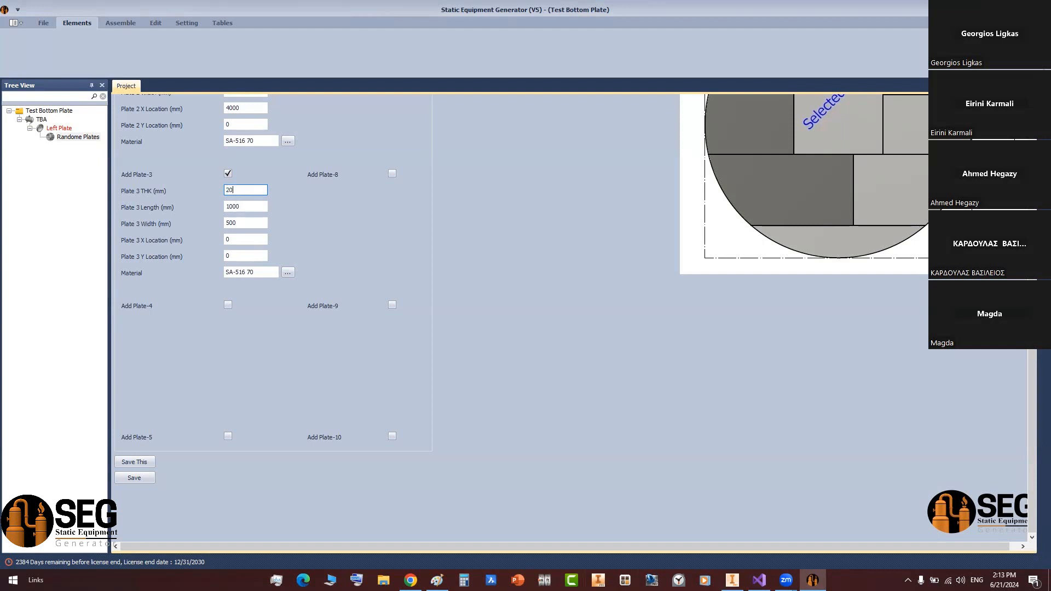
text(20)
key(Tab)
text(300)
key(Tab)
text(4050)
- Measure the lower plate's horizontal offset from the right datum in Inventor, then set Plate 3's X location to 3500 mm in Static Equipment Generator
click(732, 580)
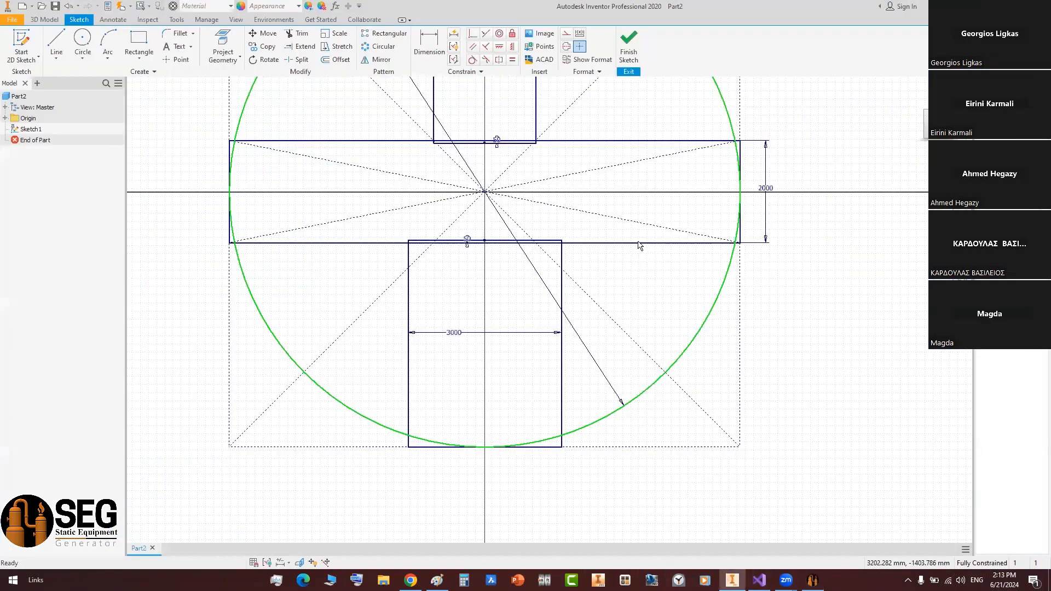
key(d)
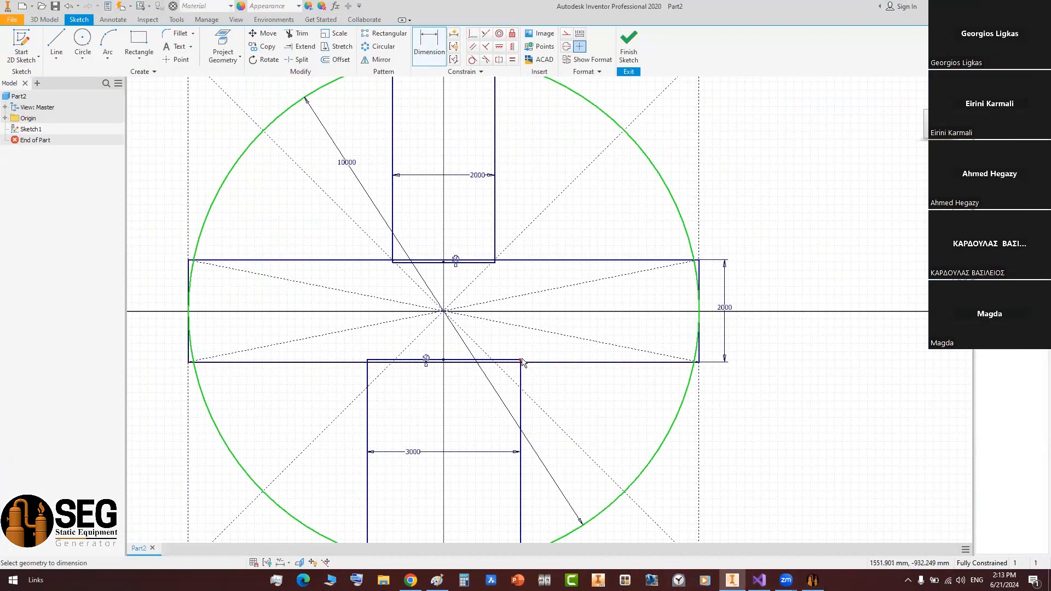
scroll(520, 361, up, 5)
scroll(532, 330, down, 6)
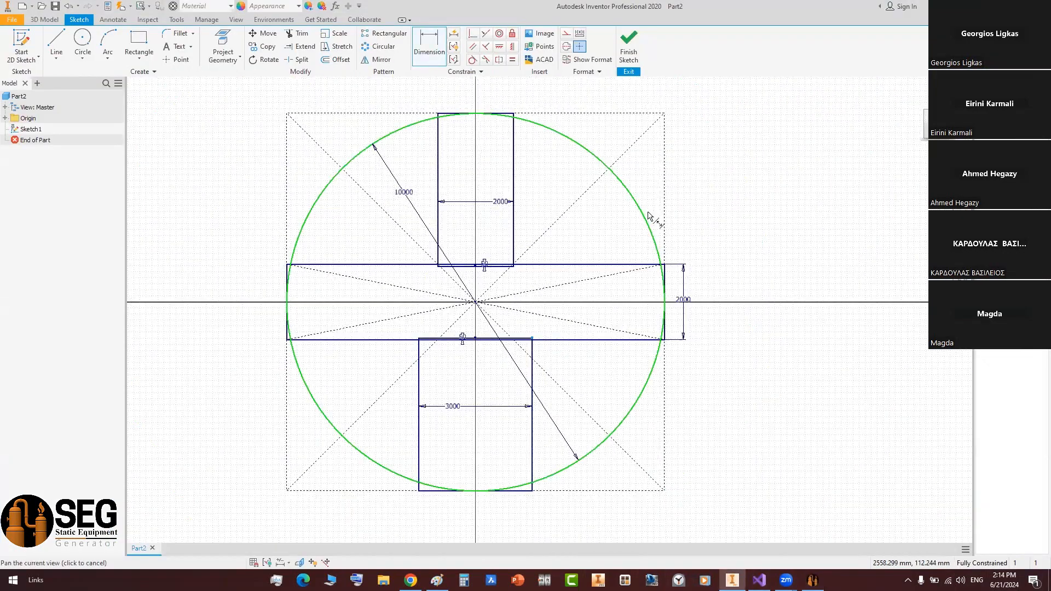
middle_drag(654, 216, 642, 273)
click(652, 255)
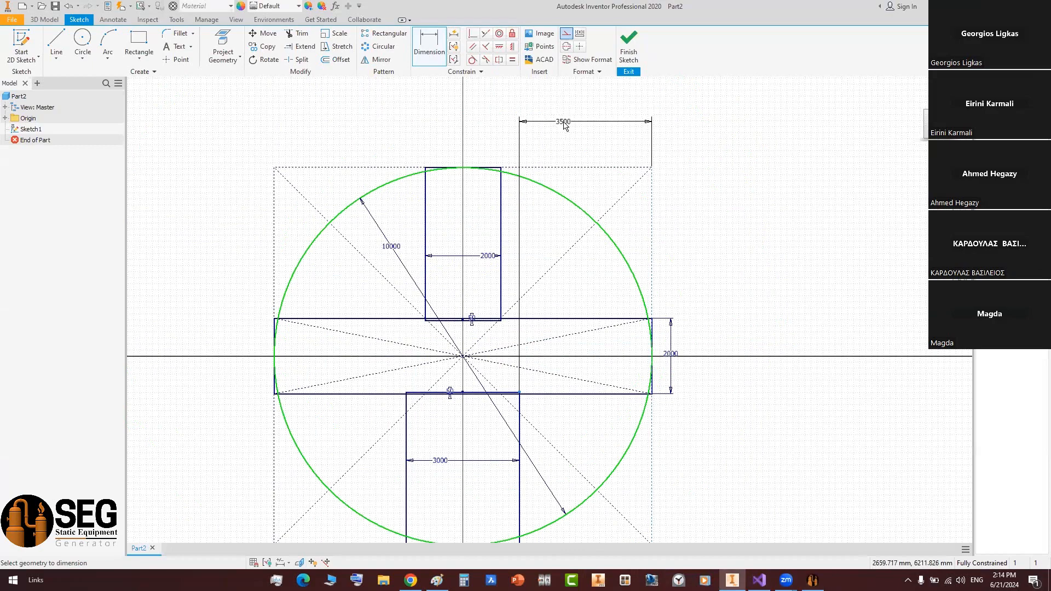
scroll(573, 124, up, 3)
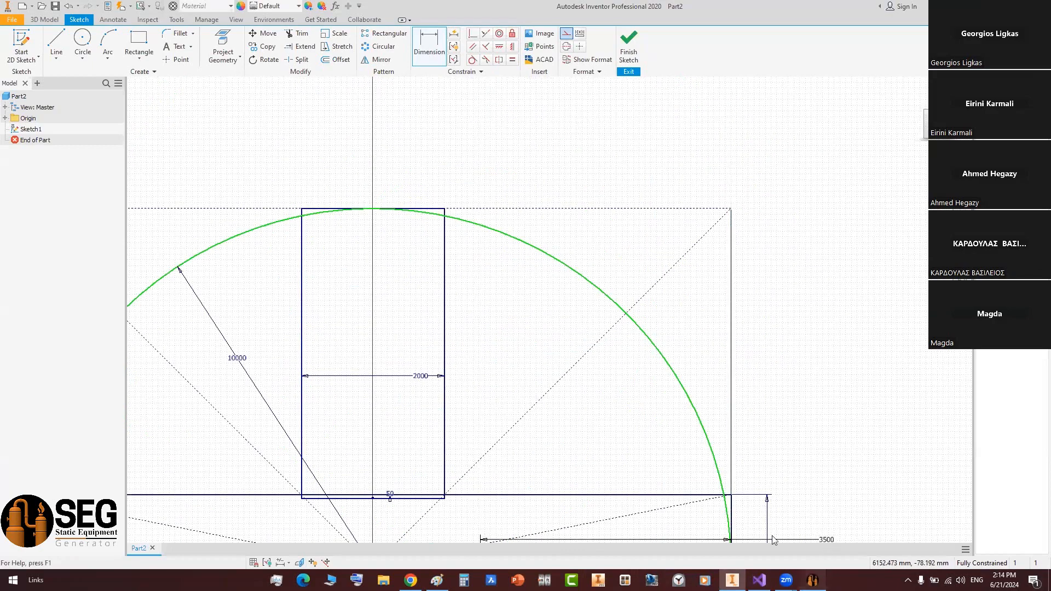
click(812, 580)
key(Tab)
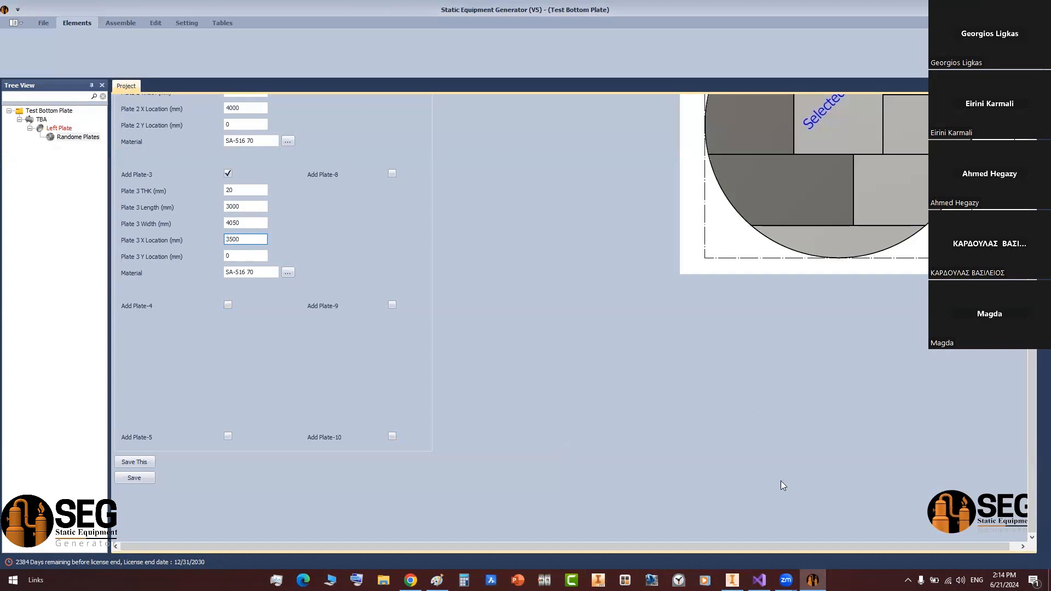
- Measure the lower plate's top edge from the upper datum in Inventor, then set Plate 3's Y location to 5950 mm in Static Equipment Generator and save
click(732, 581)
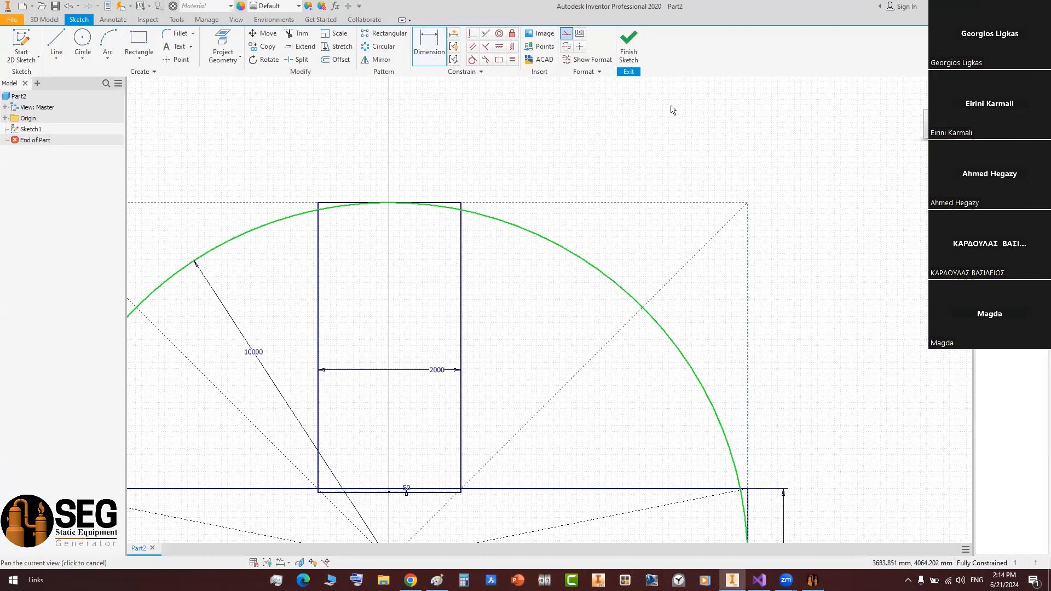
middle_drag(672, 110, 676, 88)
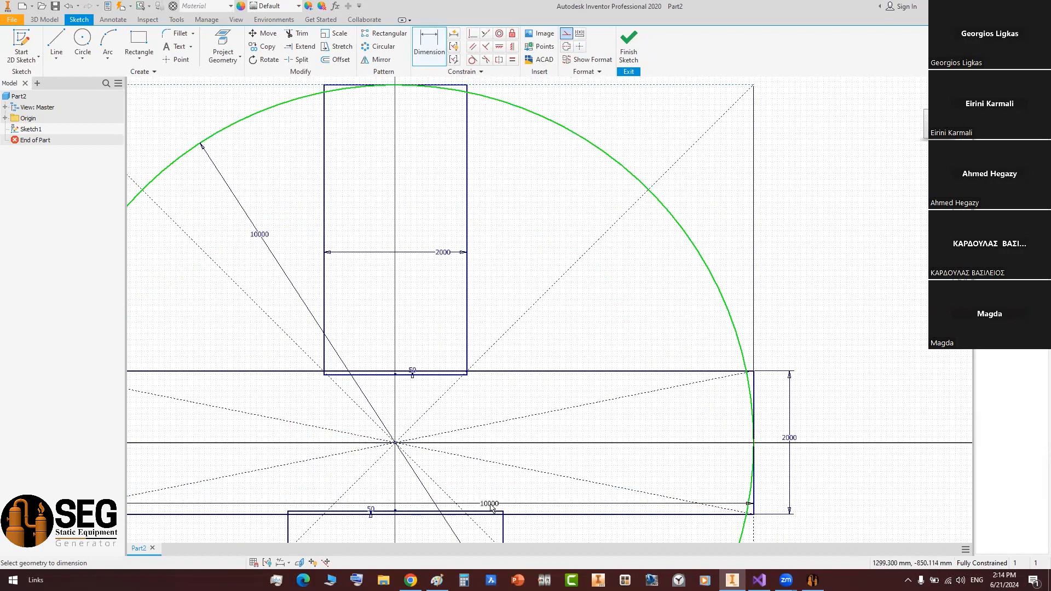
middle_drag(838, 288, 836, 286)
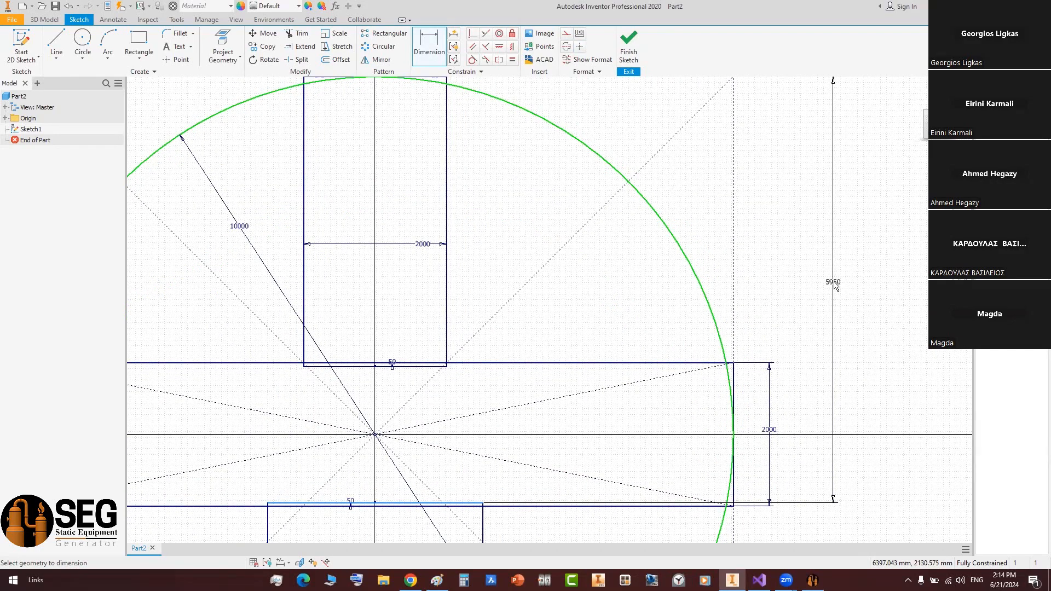
key(alt+Tab)
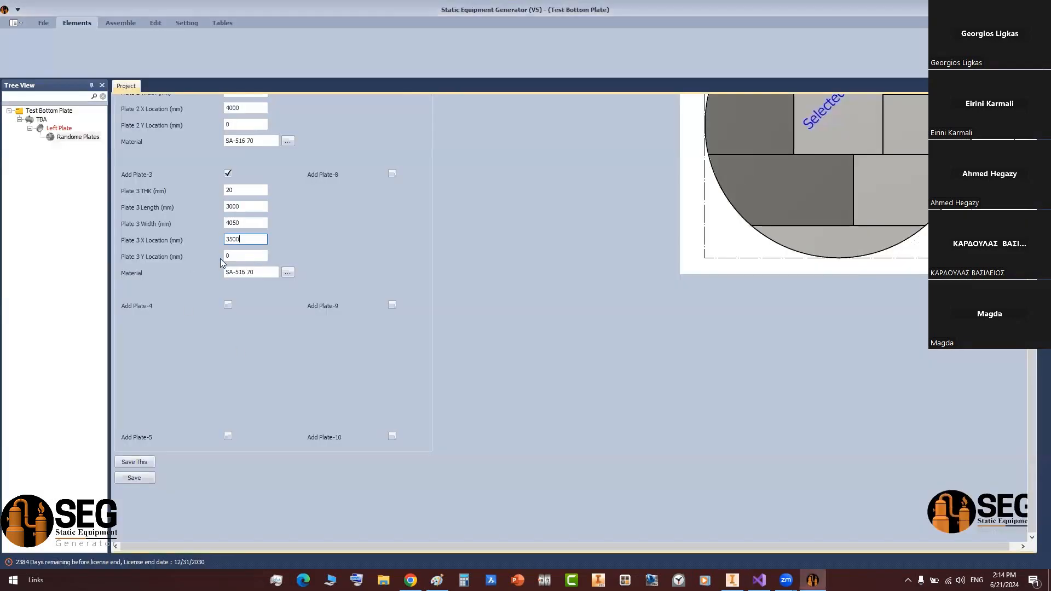
text(595)
click(149, 482)
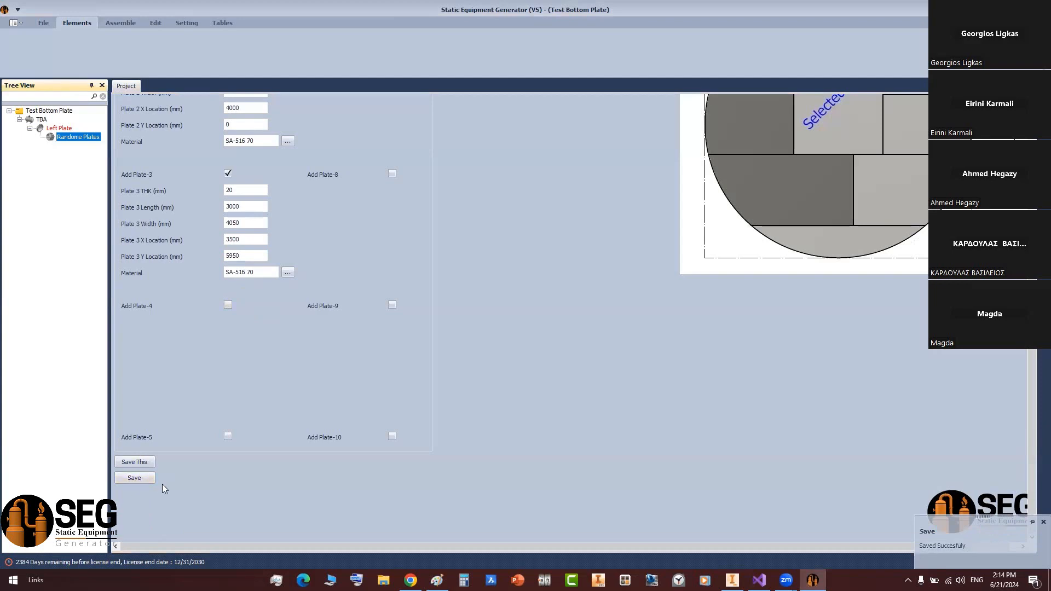
- Check the three-plate layout in Inventor, then start the Inventor assembly generation from Static Equipment Generator
click(731, 579)
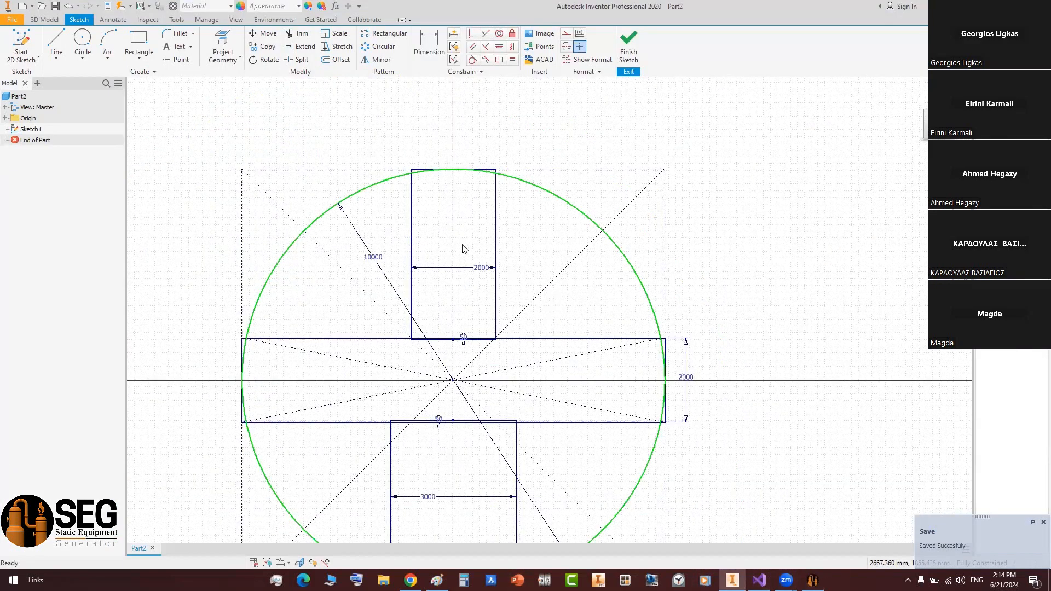
scroll(463, 249, down, 3)
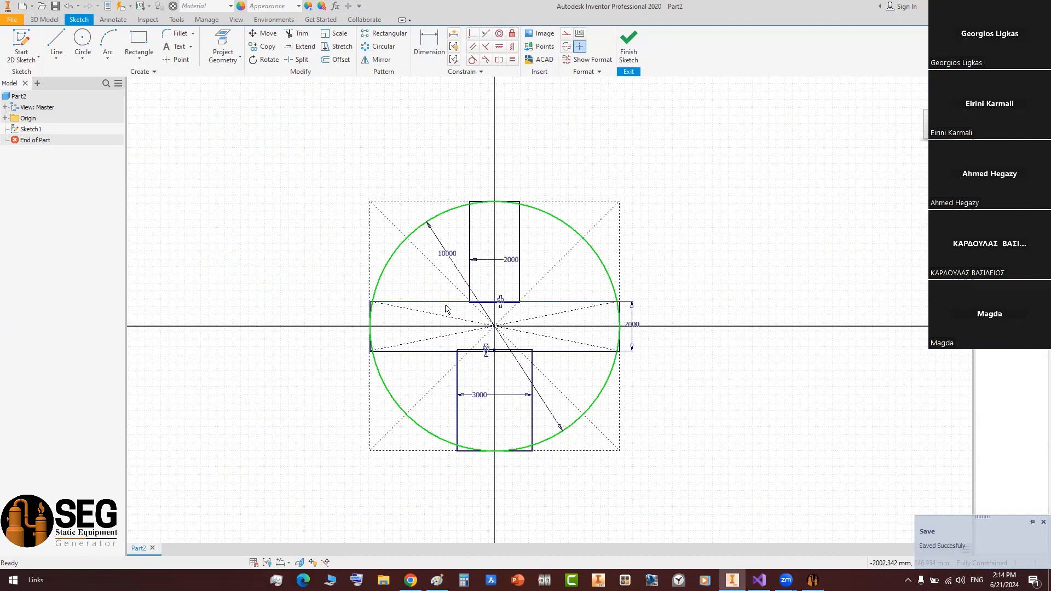
click(812, 579)
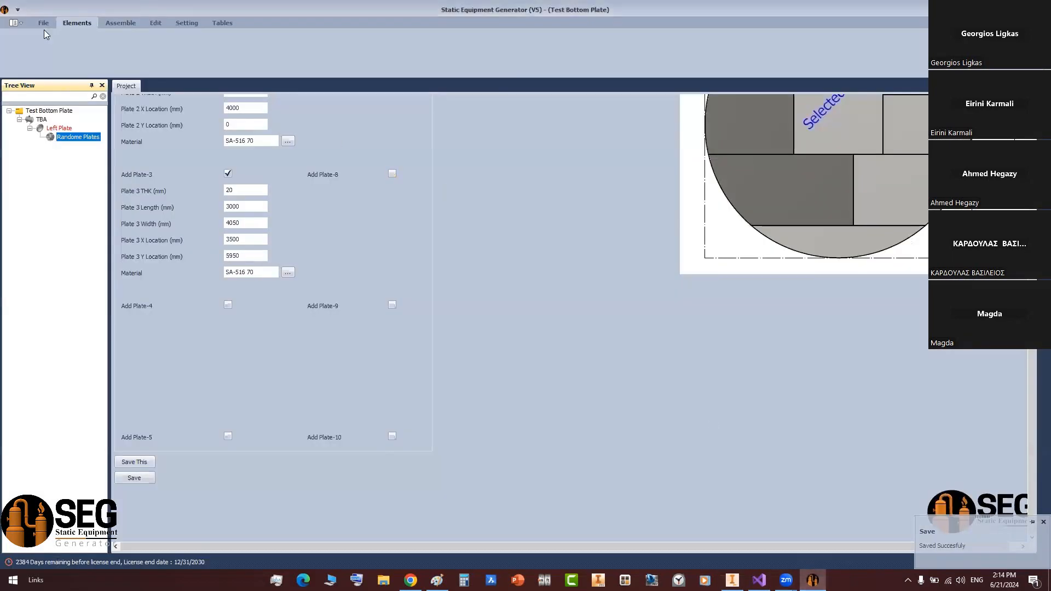
click(120, 22)
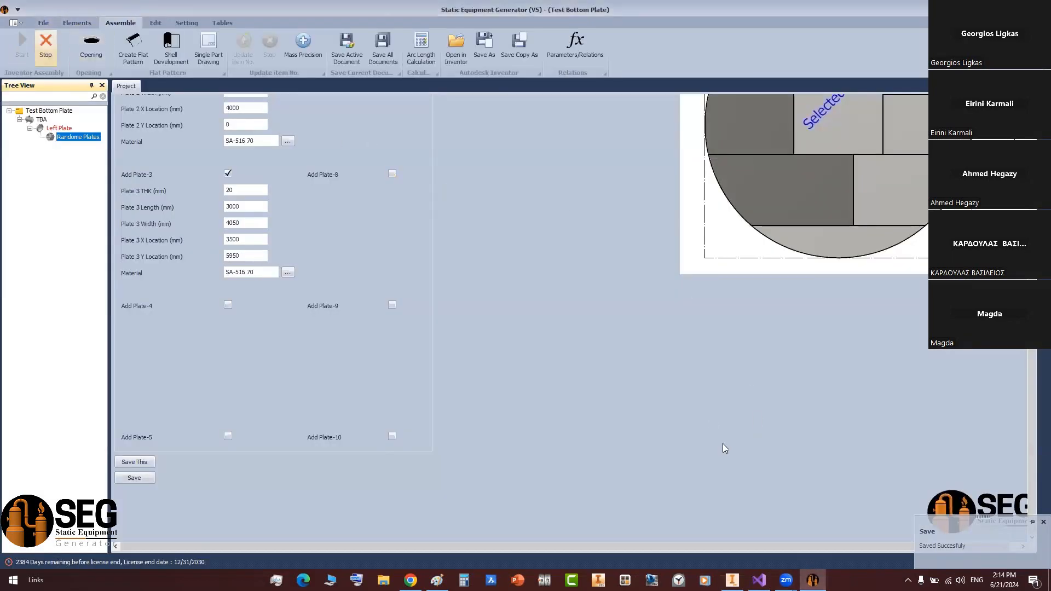
- Switch to Inventor and examine the generated plate assembly from several angles, focusing on the overlaps with the middle plate
click(732, 580)
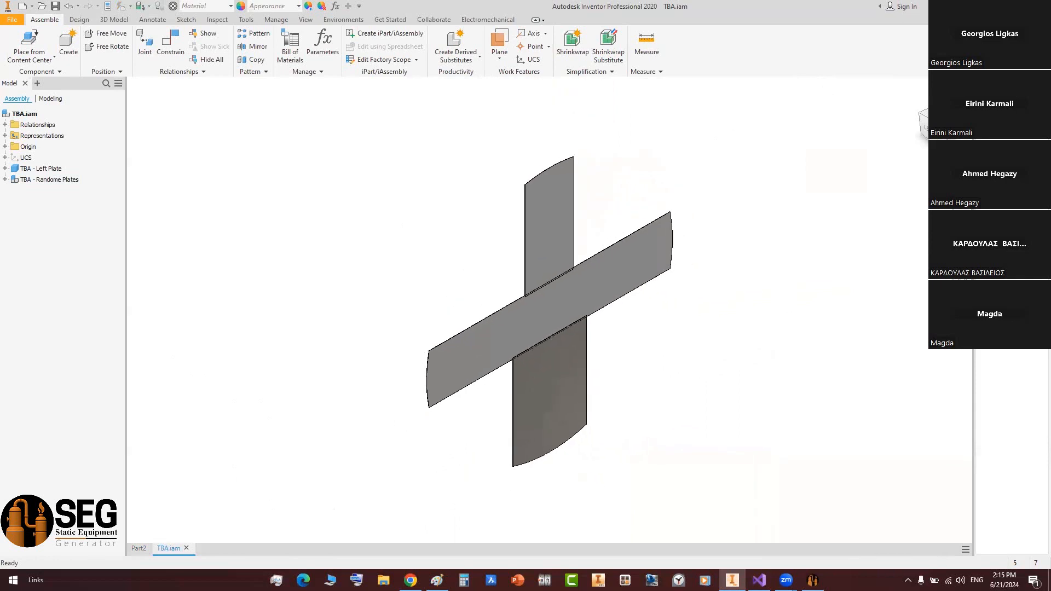
click(948, 130)
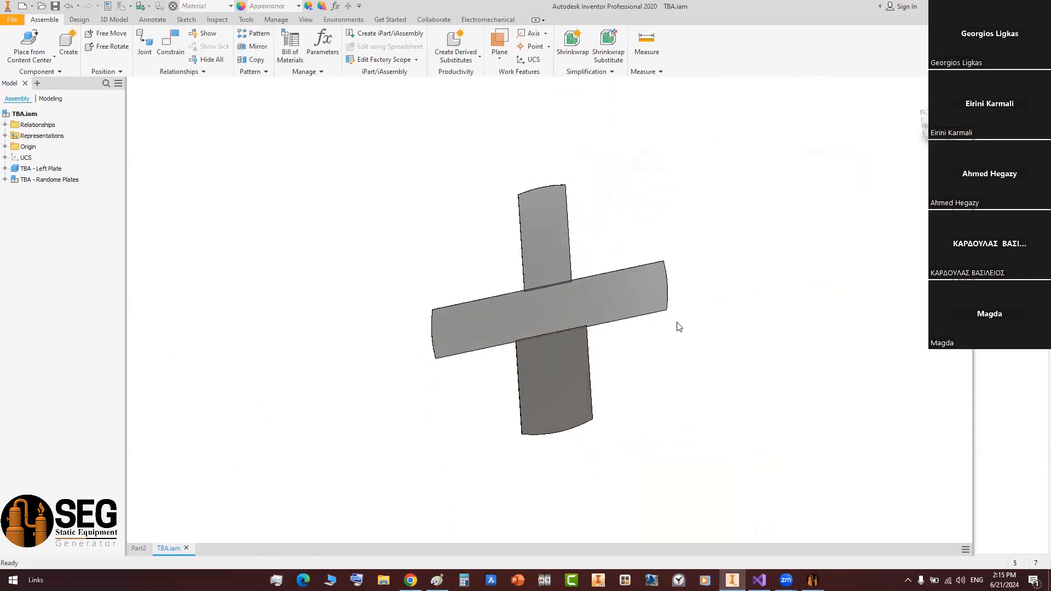
scroll(552, 339, up, 5)
middle_click(552, 343)
middle_click(551, 344)
shift+middle_drag(558, 307, 655, 303)
scroll(484, 301, up, 5)
scroll(453, 337, down, 6)
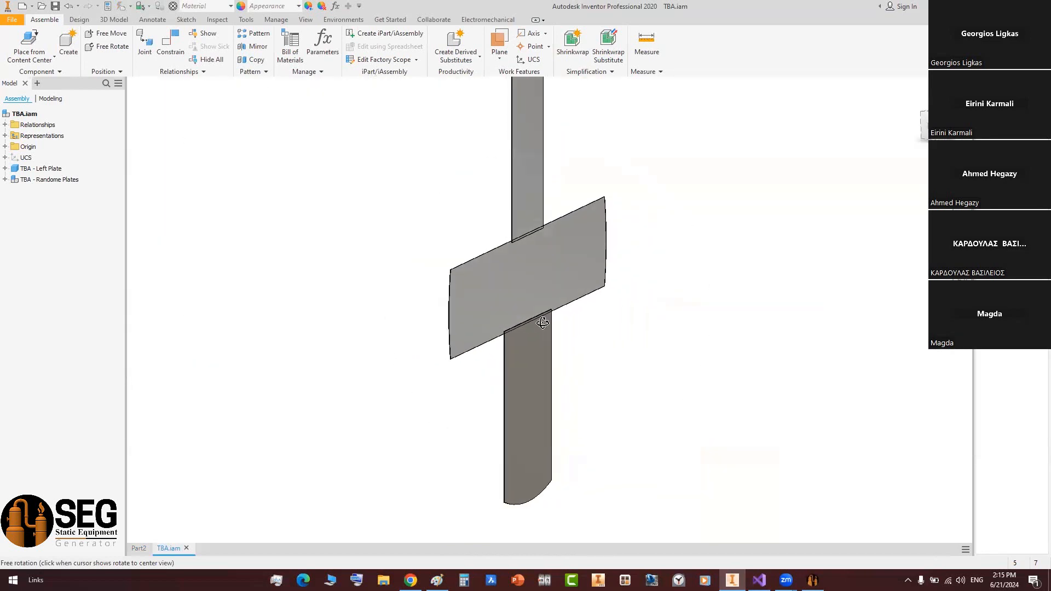
shift+middle_drag(543, 323, 451, 318)
right_click(585, 205)
click(605, 211)
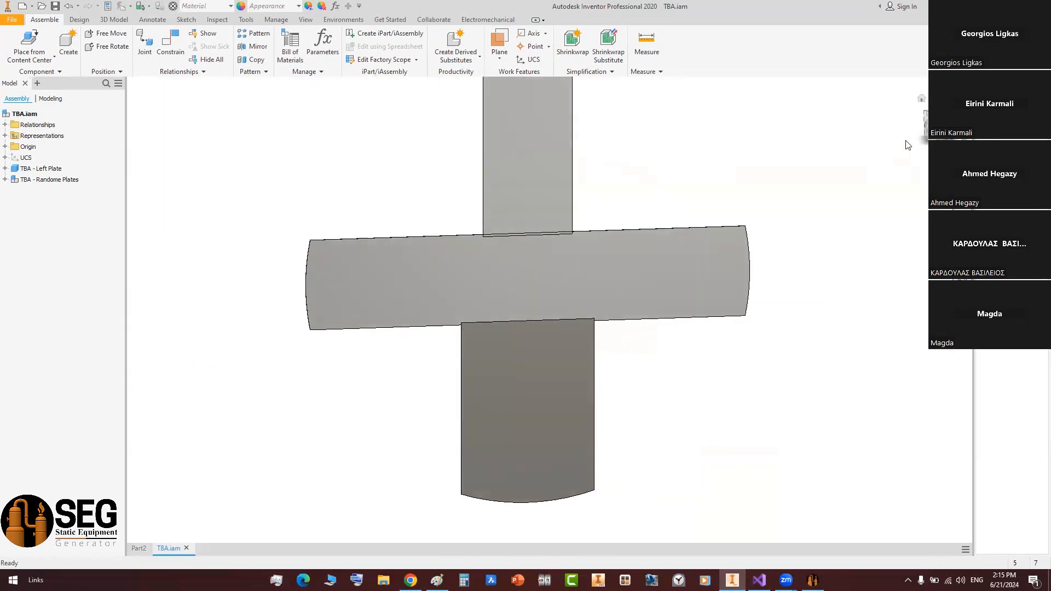
scroll(762, 498, down, 3)
- Try the part and assembly preview options in Static Equipment Generator's application settings, then cancel the settings
click(812, 580)
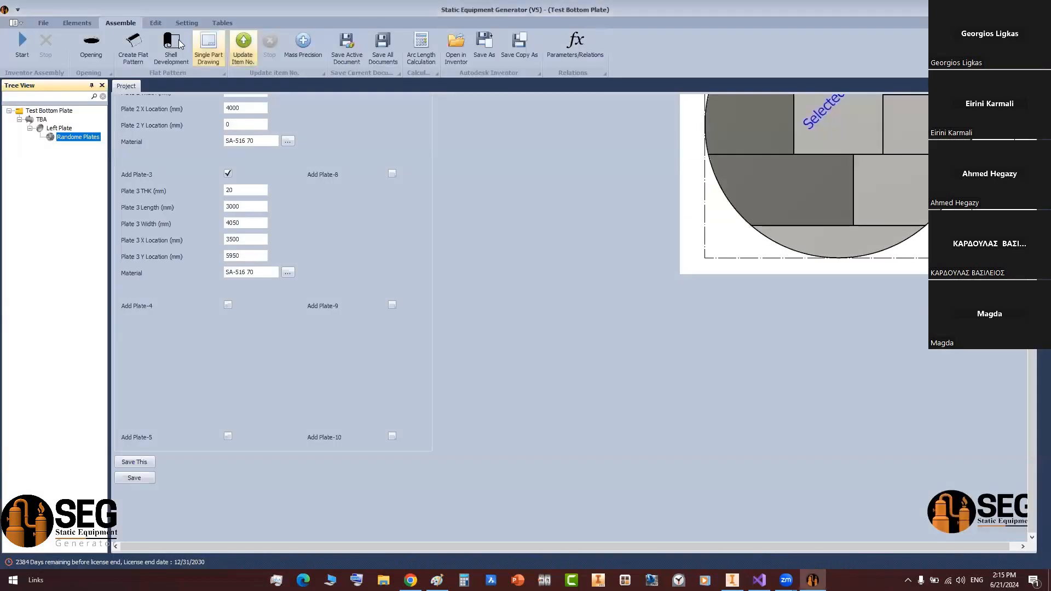
click(222, 23)
click(187, 23)
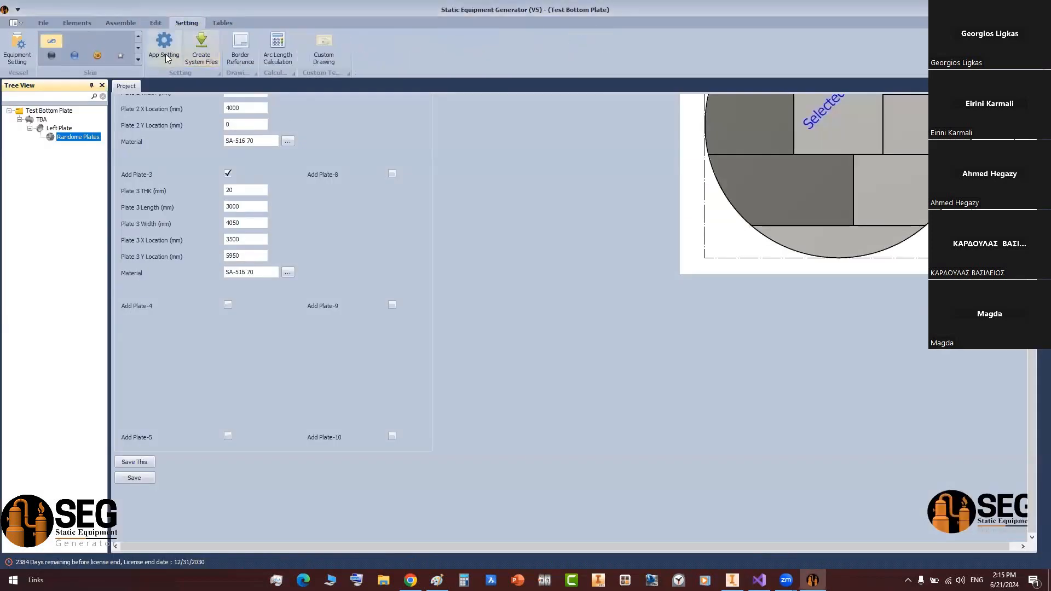
click(164, 44)
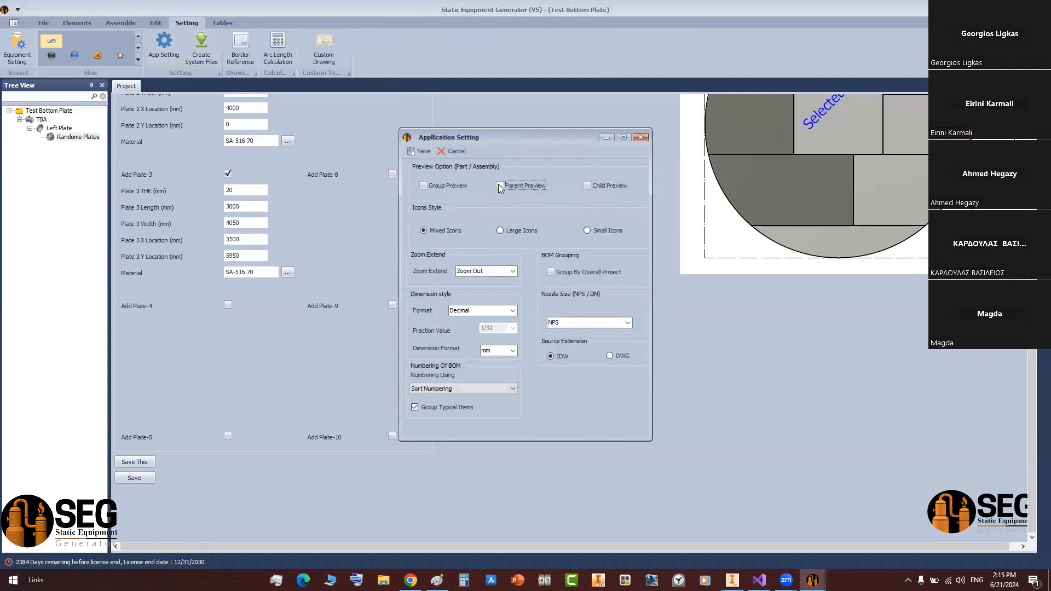
click(588, 186)
click(442, 152)
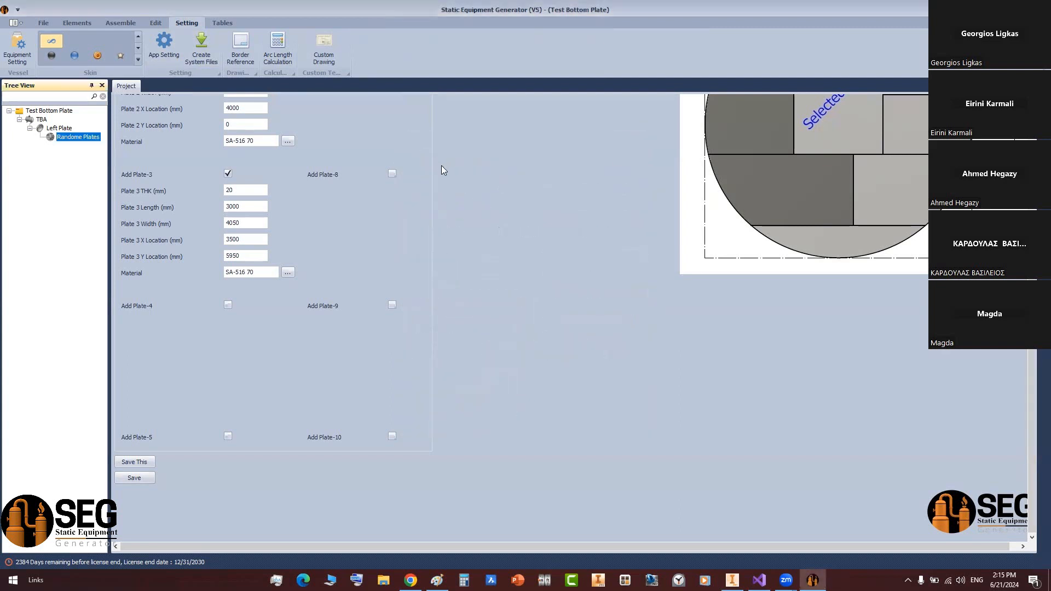
- Switch to the Inventor layout sketch and draw a rectangle from the upper plate's lower edge near its right corner up to the bounding square's top edge
scroll(315, 289, up, 5)
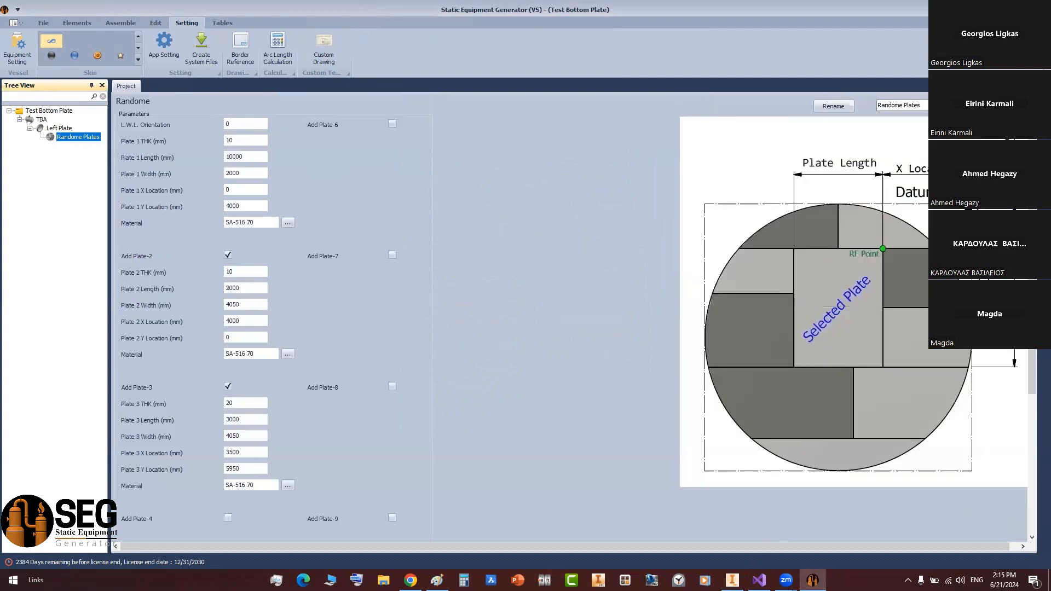
key(alt+Tab)
click(136, 549)
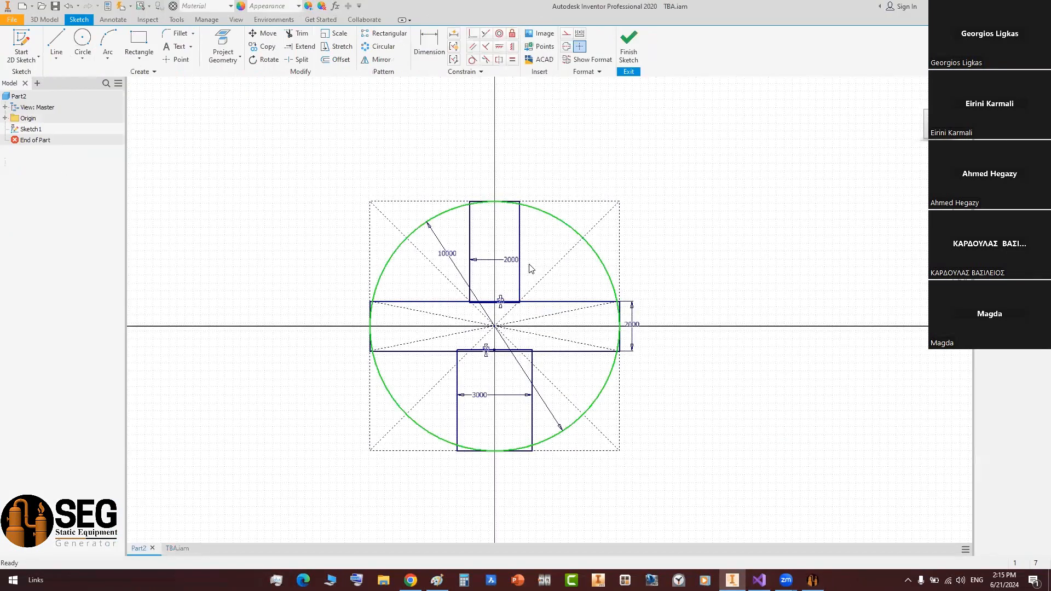
scroll(530, 268, up, 5)
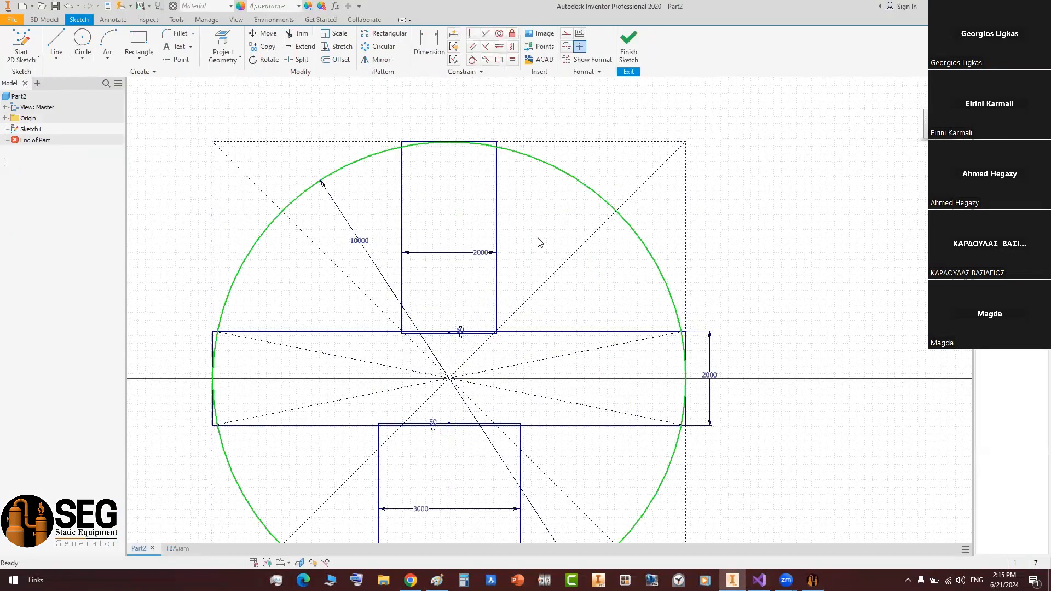
click(139, 39)
scroll(407, 432, up, 4)
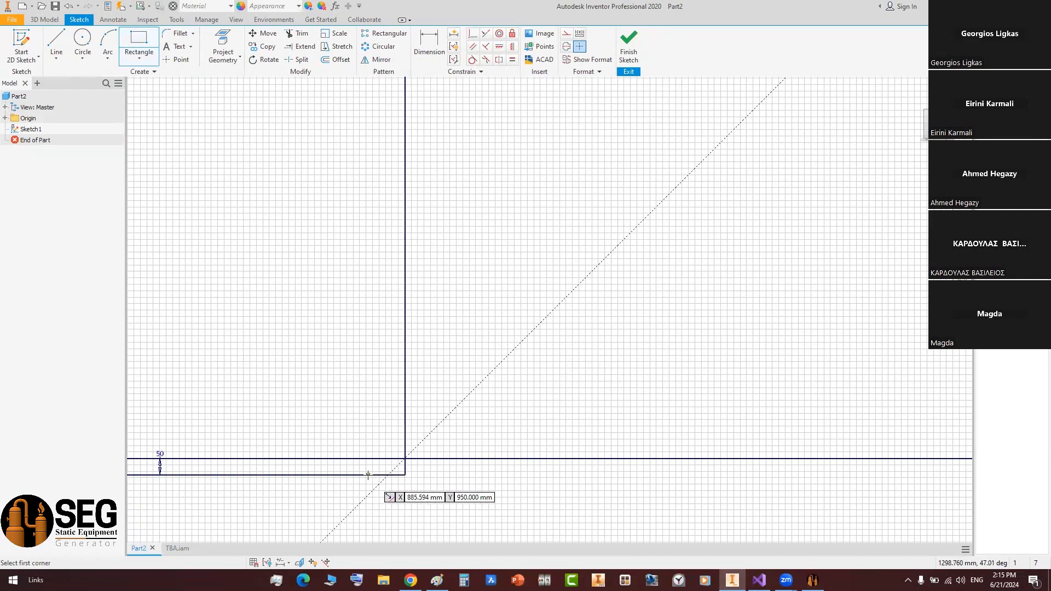
click(405, 475)
scroll(575, 263, down, 6)
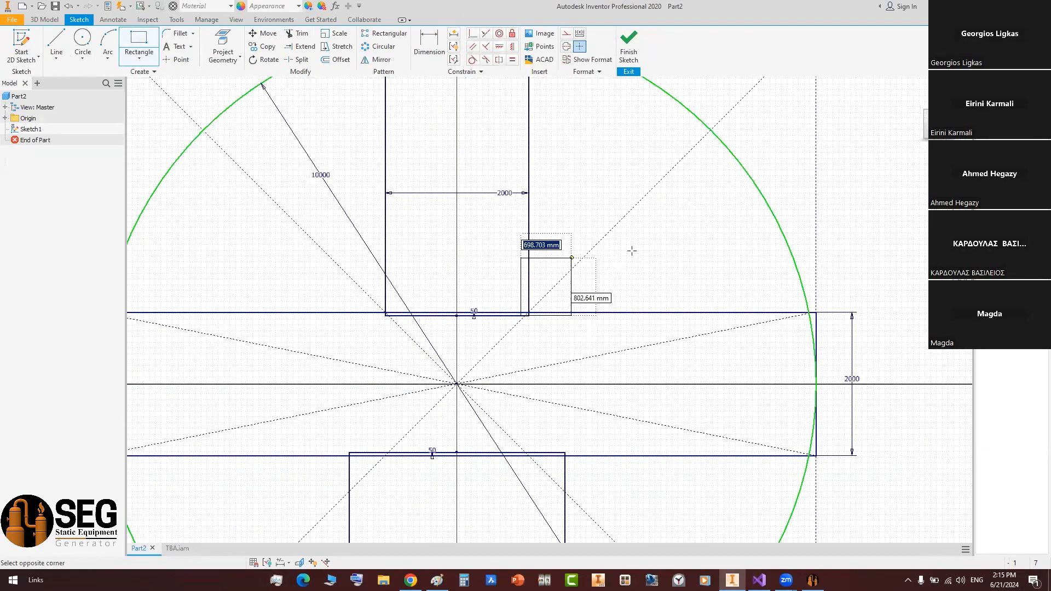
middle_drag(631, 250, 599, 419)
click(656, 194)
right_click(640, 134)
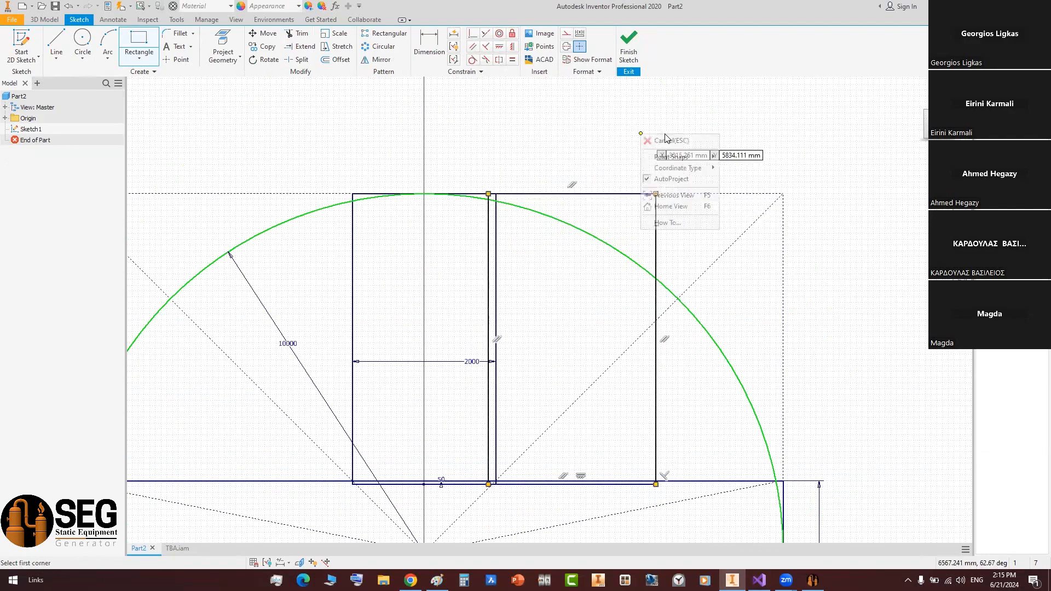
click(666, 140)
- Dimension the overlap between the upper plate's right edge and the new rectangle's left edge at 50 mm
click(437, 46)
click(488, 281)
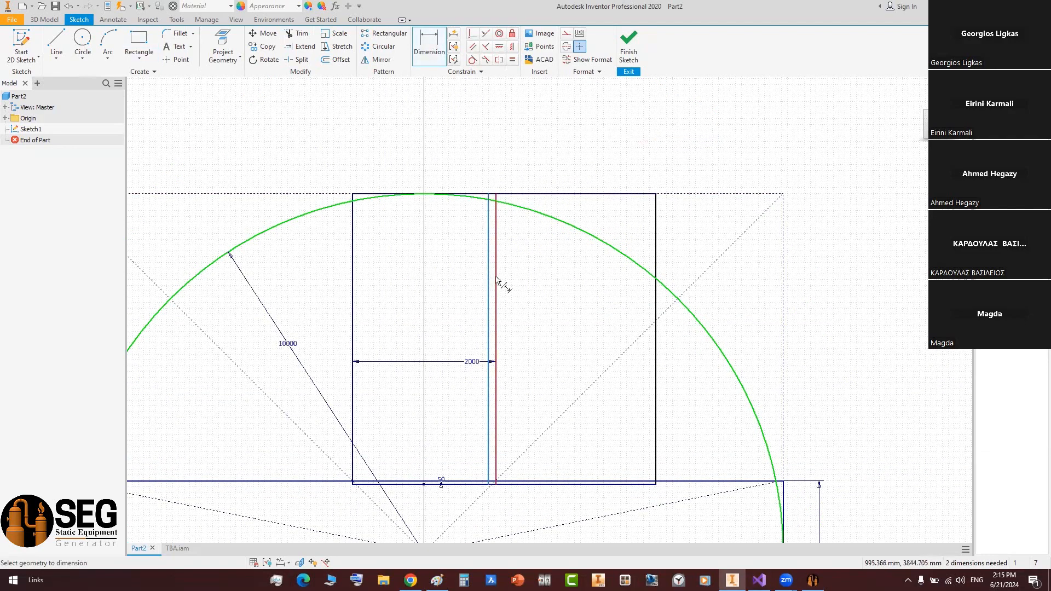
click(497, 280)
click(502, 276)
text(5)
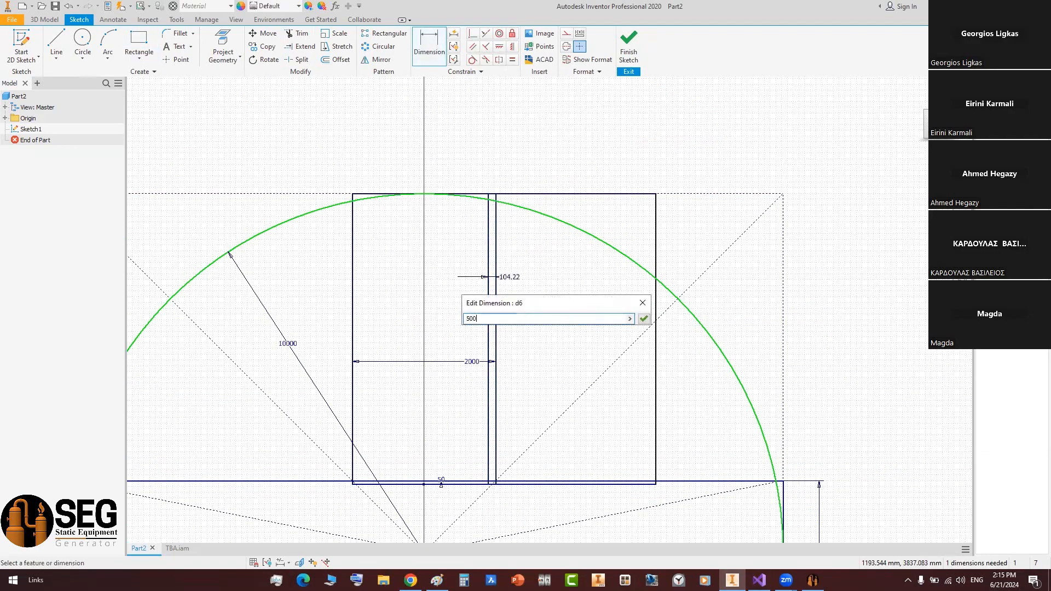
text(0)
key(Return)
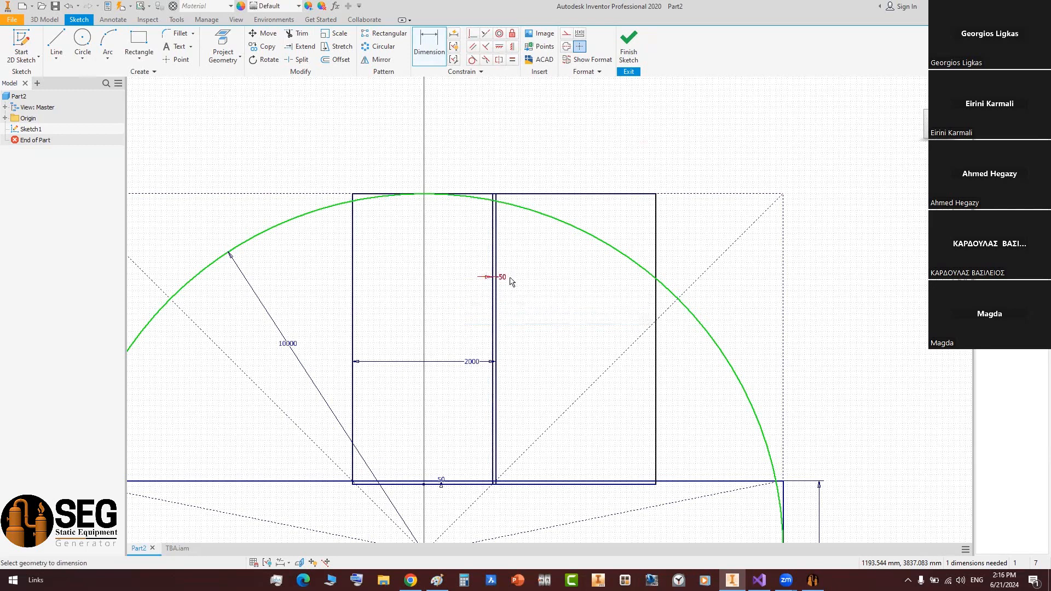
- Dimension the new rectangle's width at 2500 mm
click(658, 219)
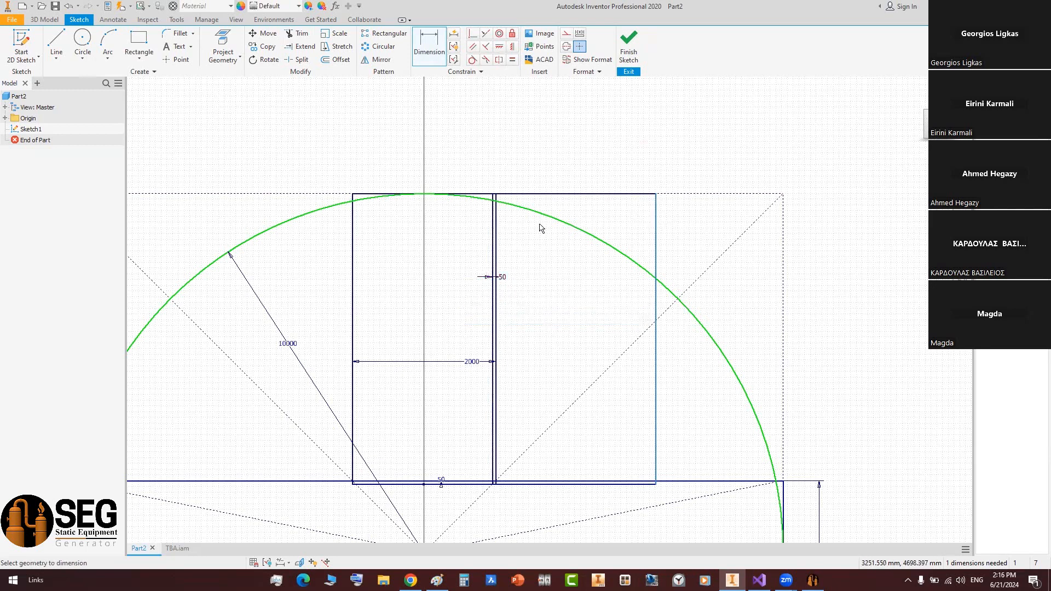
click(495, 240)
click(558, 167)
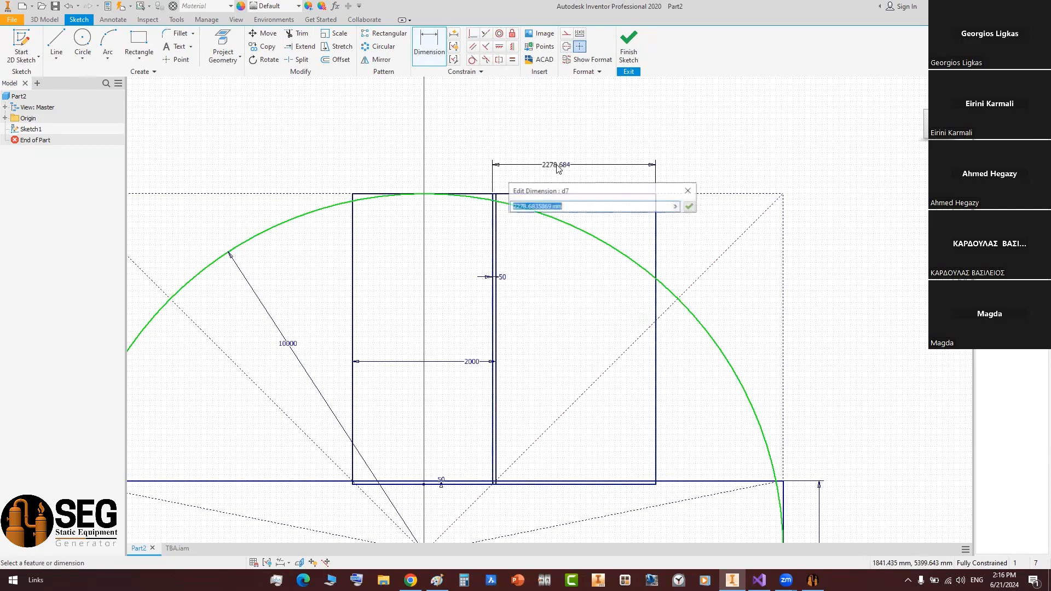
text(2500)
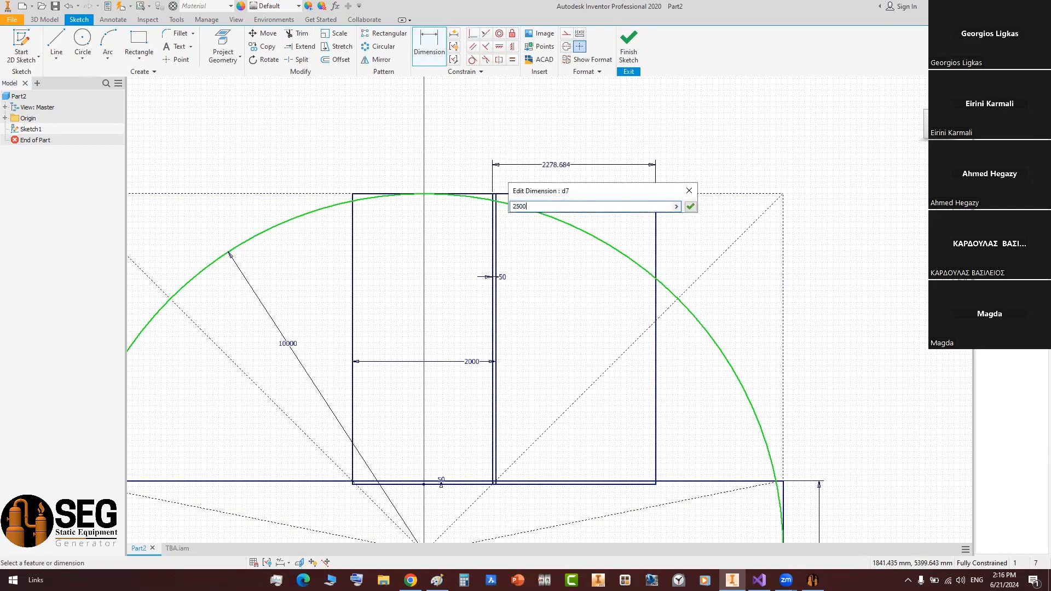
key(Return)
mouse_move(593, 195)
middle_down()
mouse_move(580, 201)
mouse_move(601, 153)
middle_up()
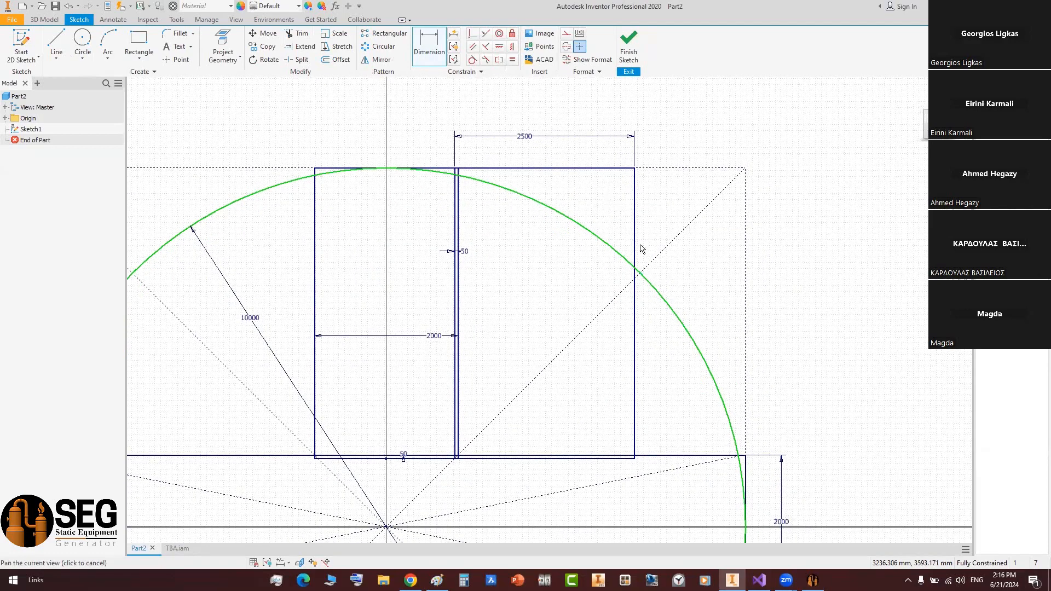
middle_drag(638, 252, 735, 187)
scroll(711, 219, down, 2)
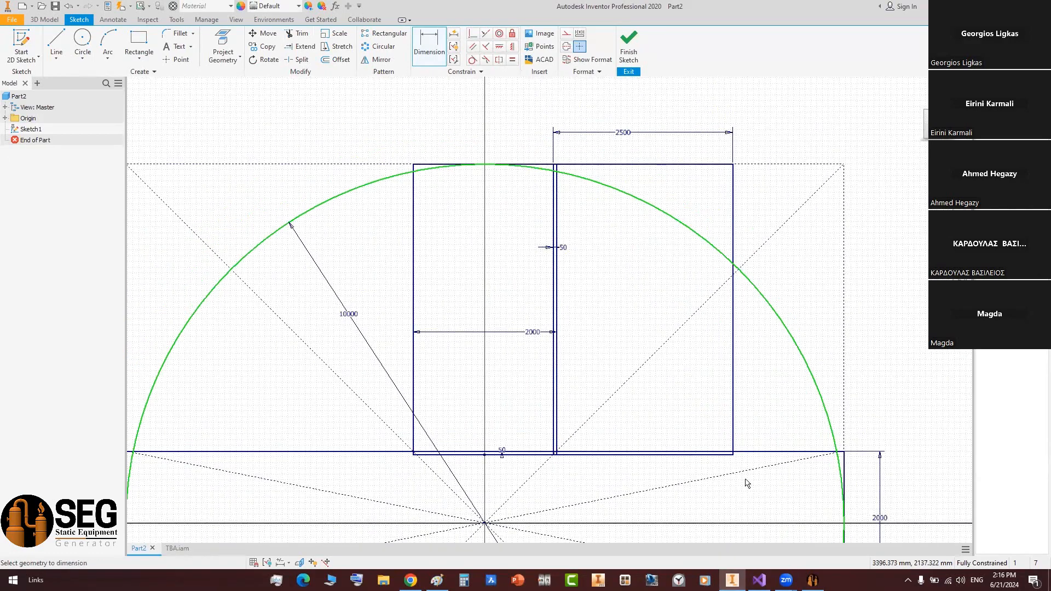
- Switch to Static Equipment Generator and add Plate 4 with a length of 2500 mm and a width of 4050 mm
click(812, 580)
scroll(297, 445, down, 3)
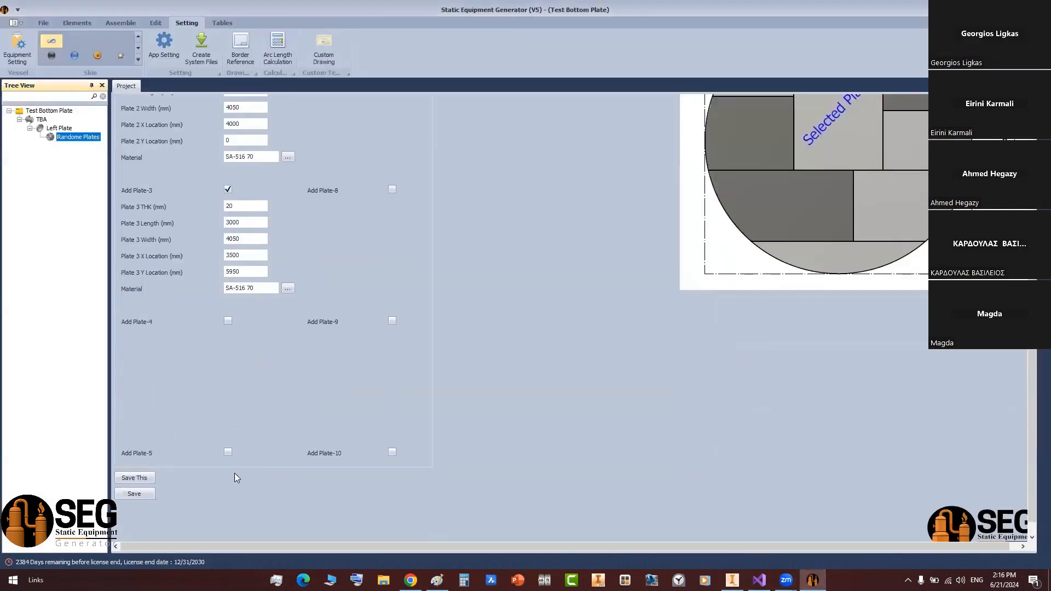
click(228, 320)
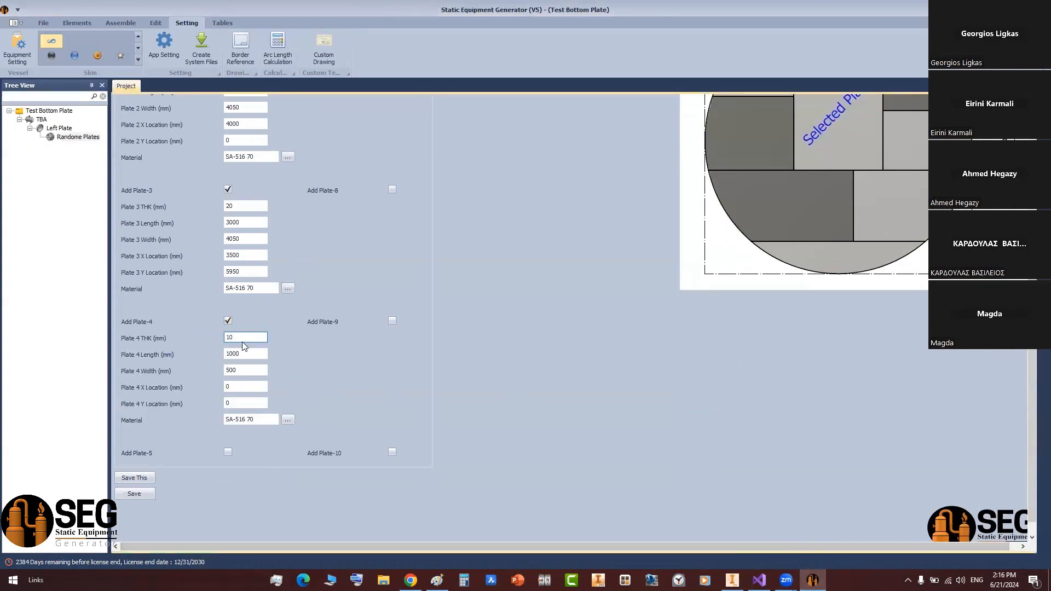
double_click(241, 337)
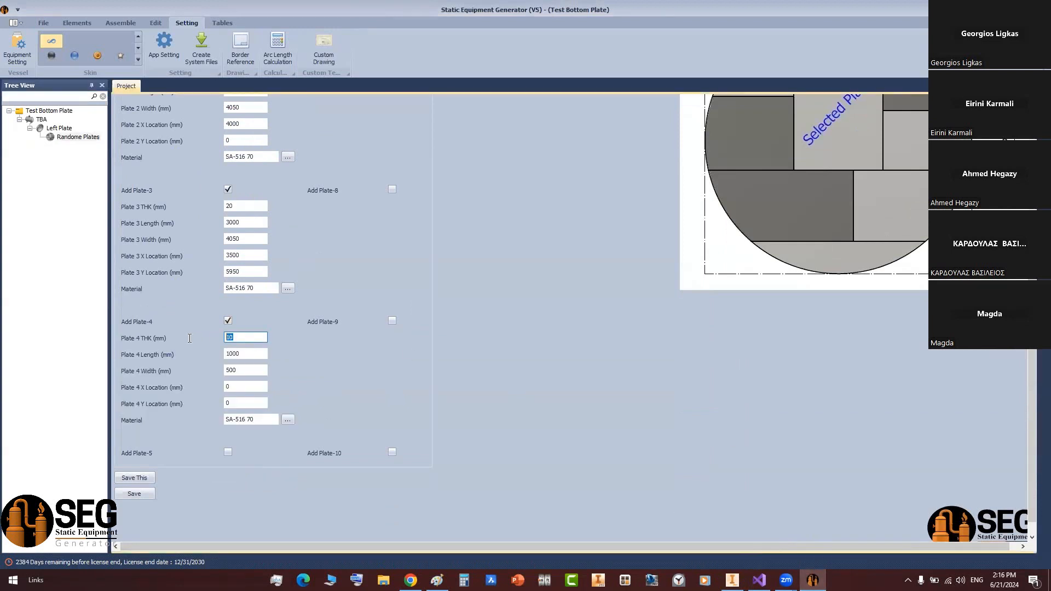
double_click(263, 353)
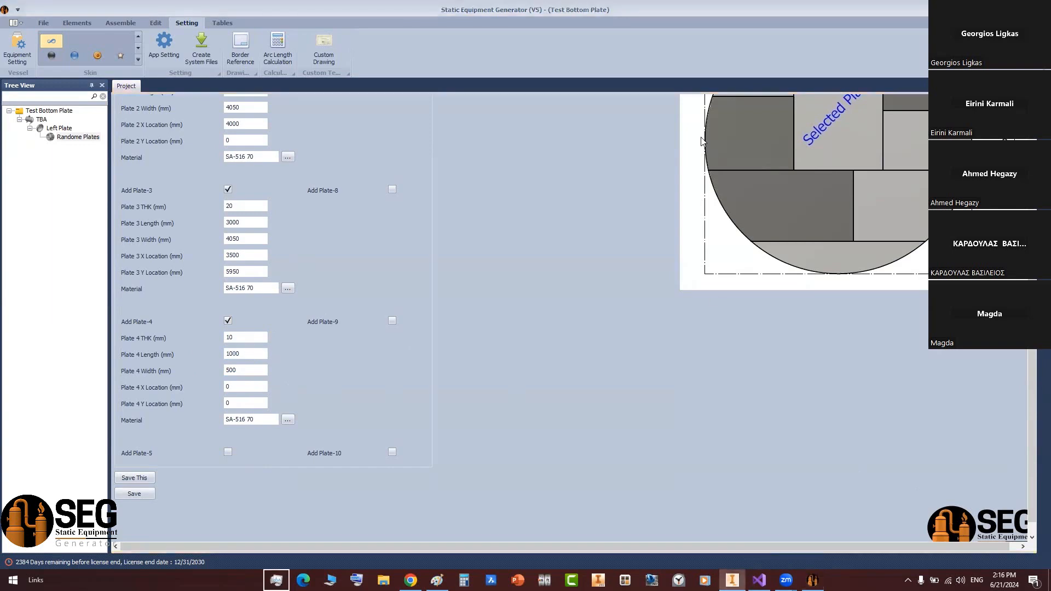
click(732, 581)
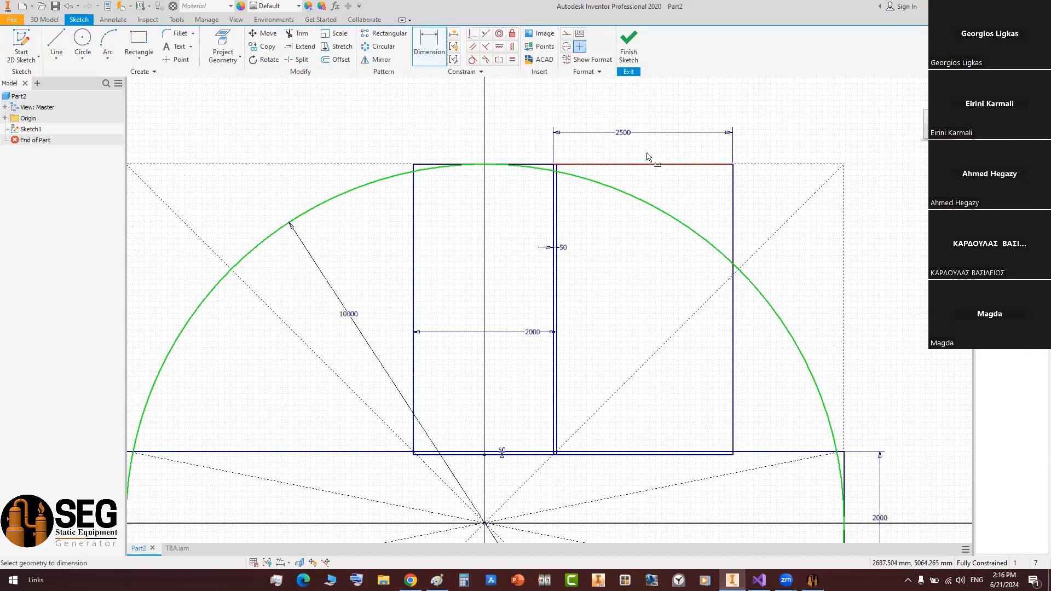
click(812, 580)
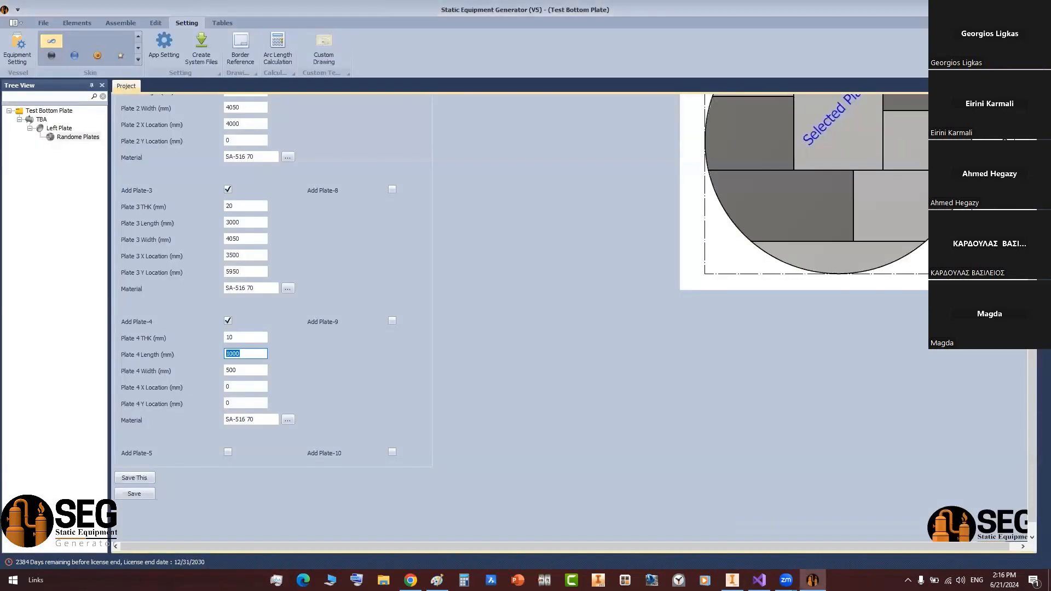
text(2500)
key(Tab)
text(4050)
key(Tab)
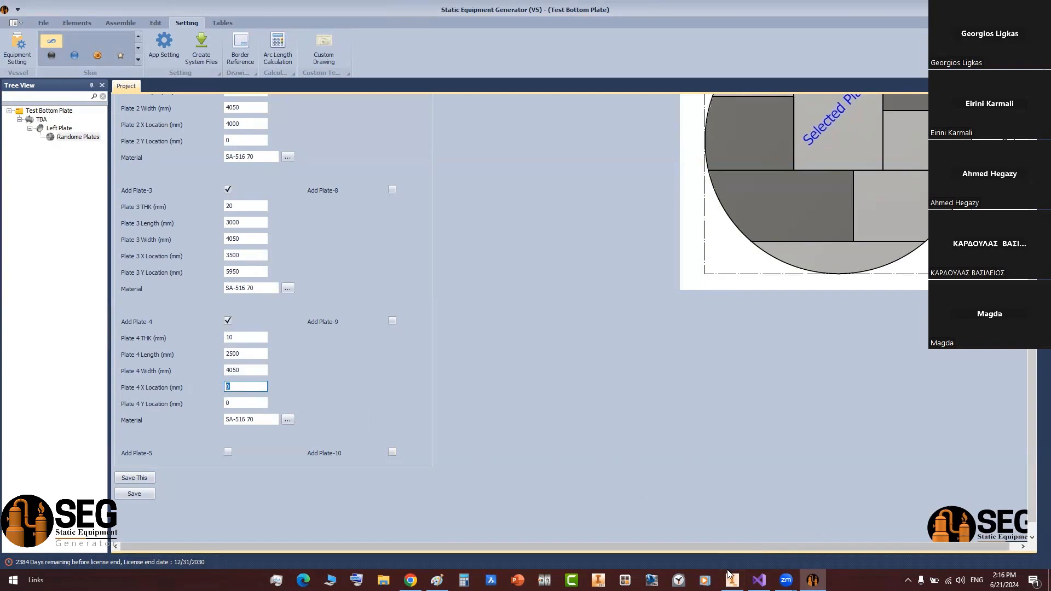
- Check the fourth plate's offset from the right datum in Inventor, then set Plate 4's X location to 1550 mm in Static Equipment Generator and enable Plate 5
key(alt+Tab)
middle_drag(686, 217, 679, 220)
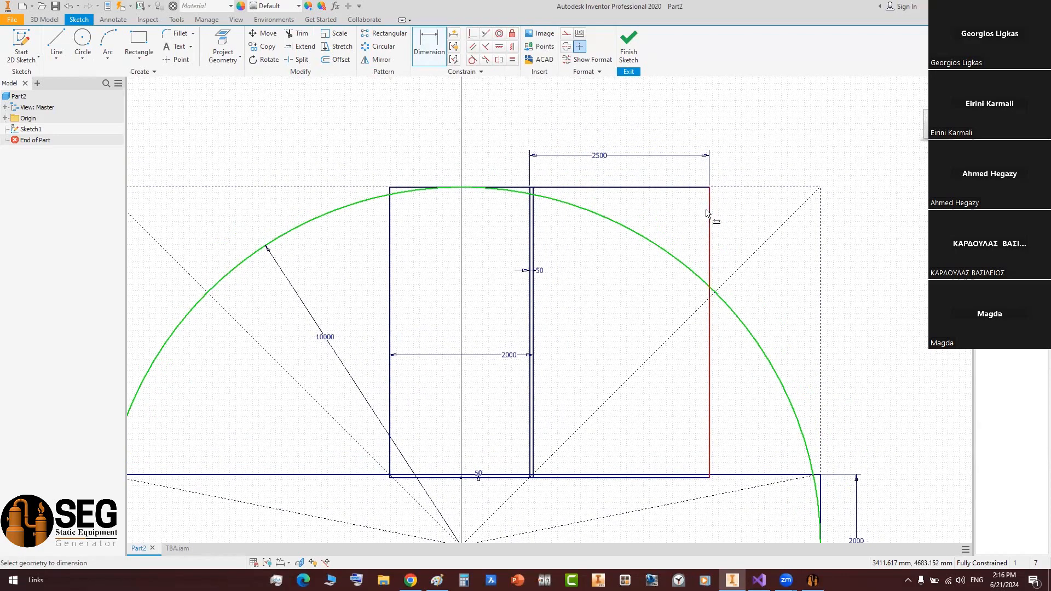
click(819, 186)
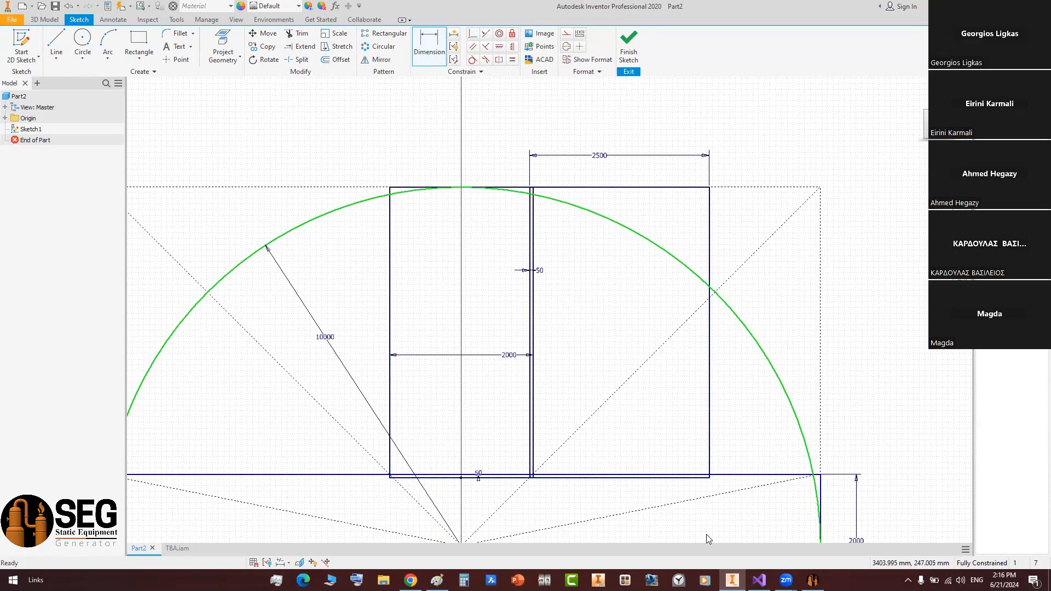
click(813, 580)
text(1550)
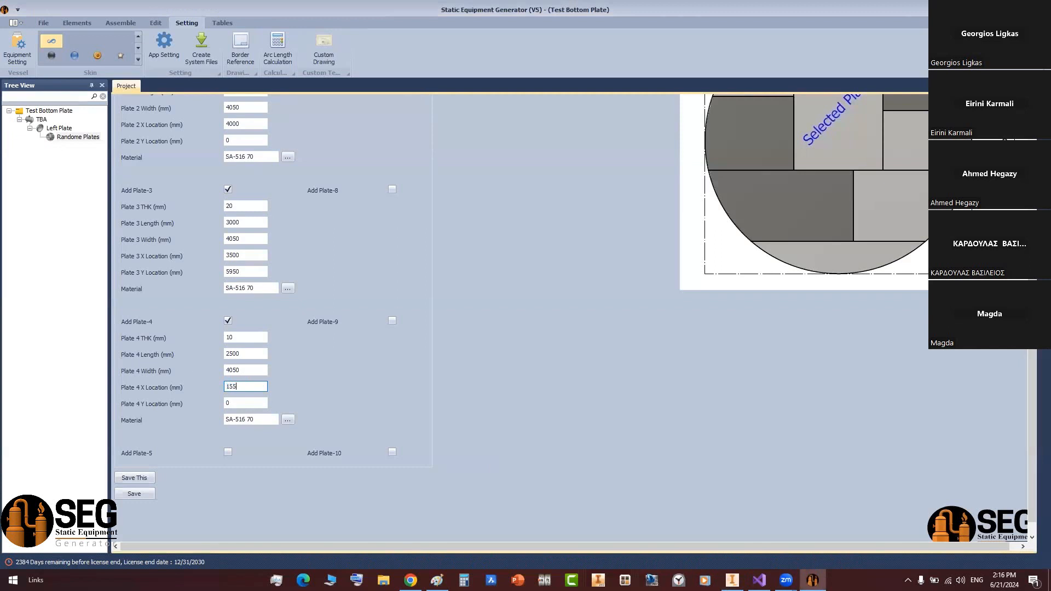
click(232, 404)
click(228, 452)
scroll(249, 347, down, 1)
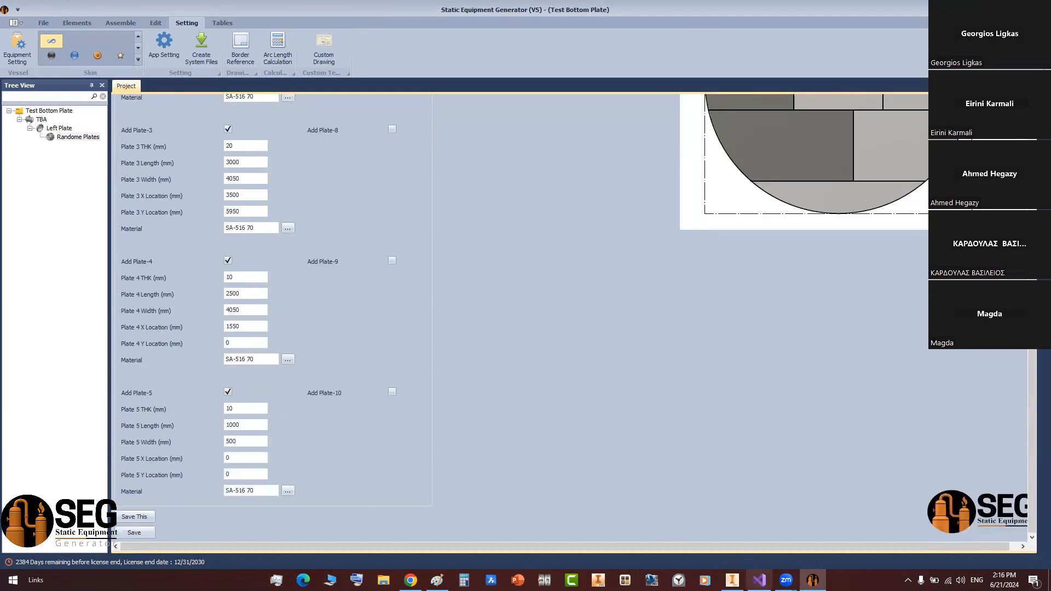
- In the Inventor sketch, draw a fifth-plate rectangle from the fourth plate's lower edge near its right corner to the bounding square's upper right corner
click(732, 580)
click(152, 39)
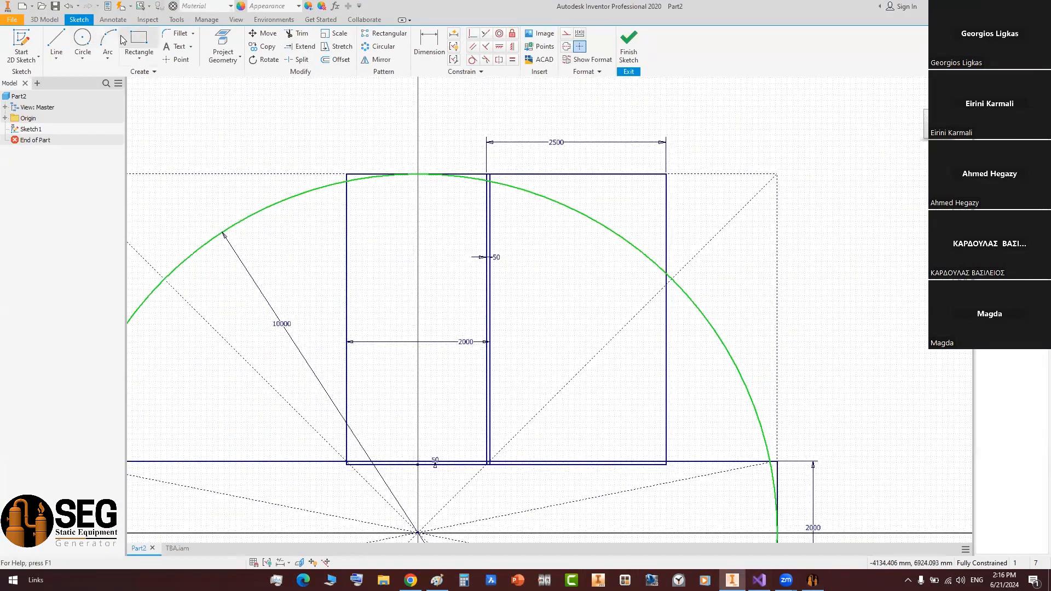
scroll(786, 512, up, 3)
click(618, 447)
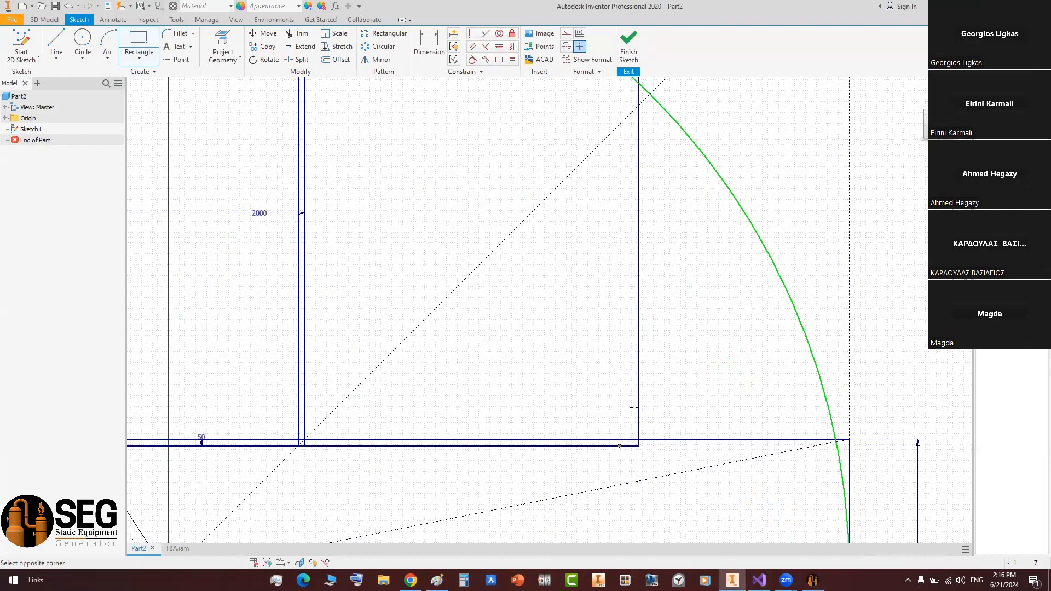
scroll(688, 342, down, 4)
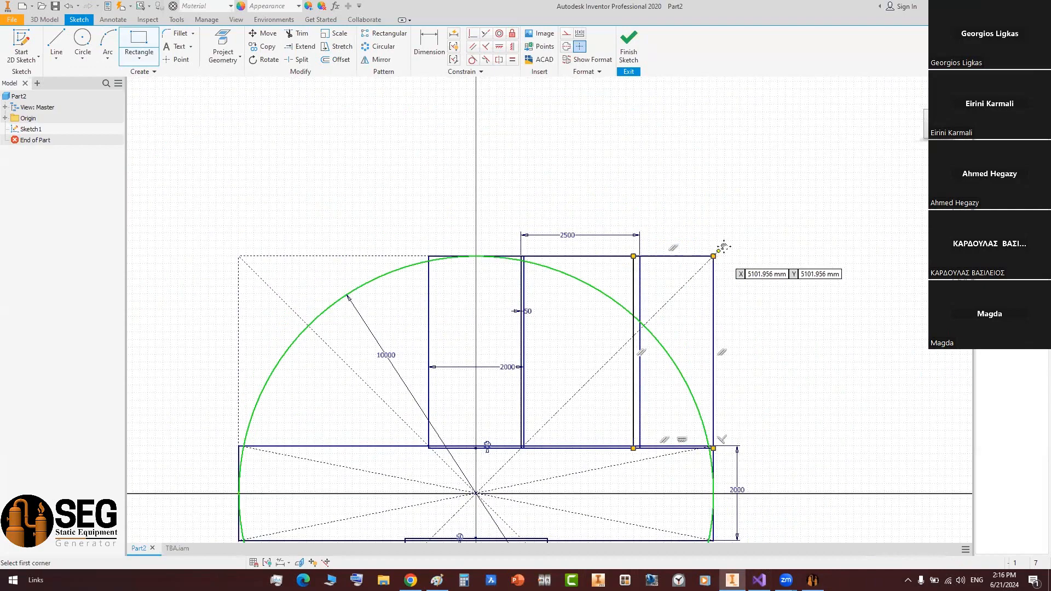
click(714, 256)
- Dimension the overlap between the fourth and fifth plate rectangles at 50 mm
scroll(657, 263, up, 4)
key(d)
click(615, 266)
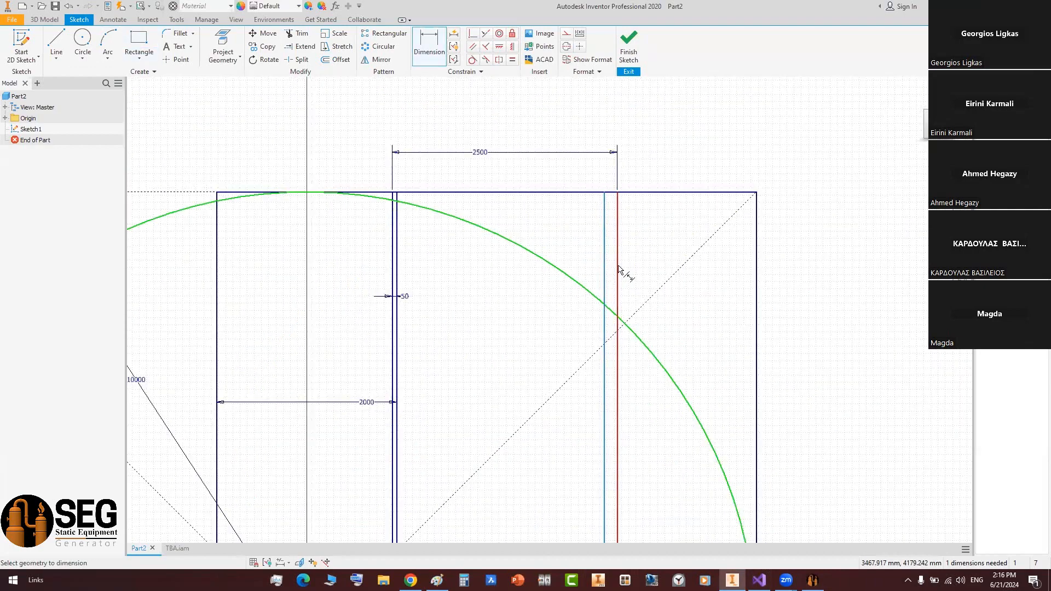
click(646, 247)
key(Return)
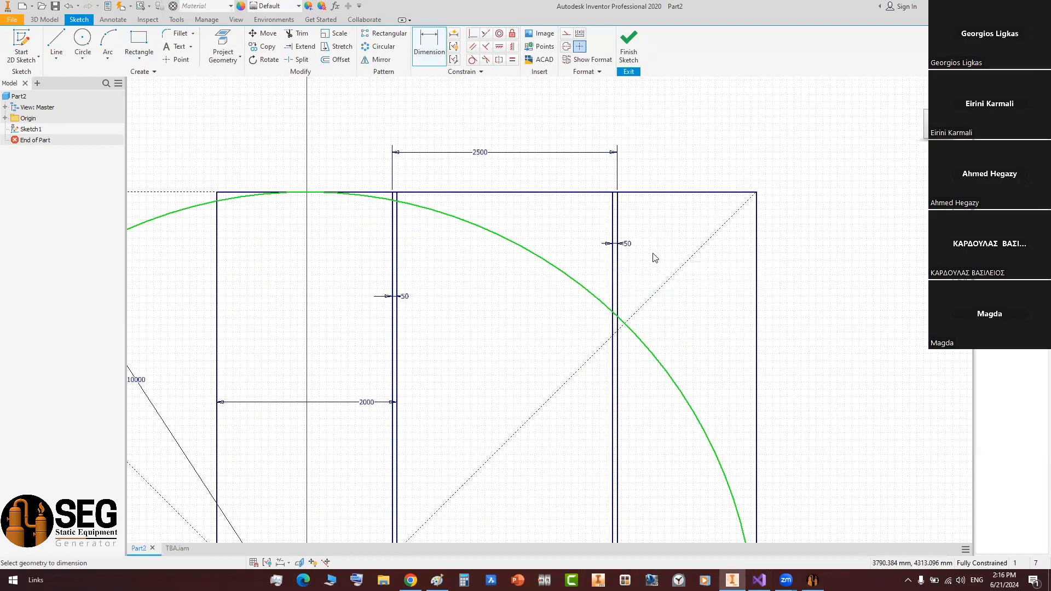
- Add a driven dimension across the fifth plate rectangle's full width
scroll(654, 258, down, 3)
middle_drag(601, 242, 592, 266)
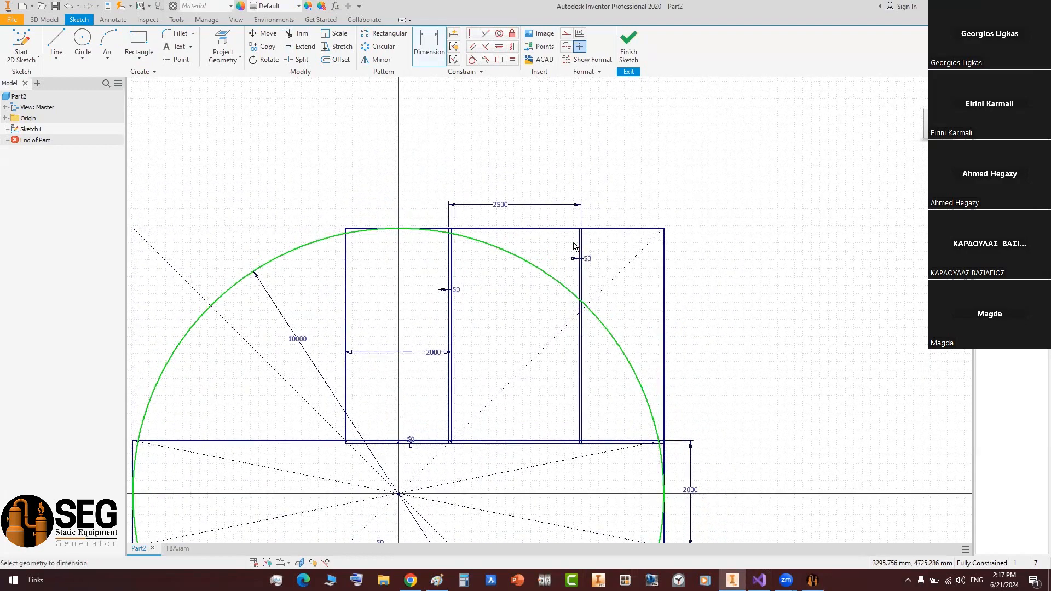
click(579, 249)
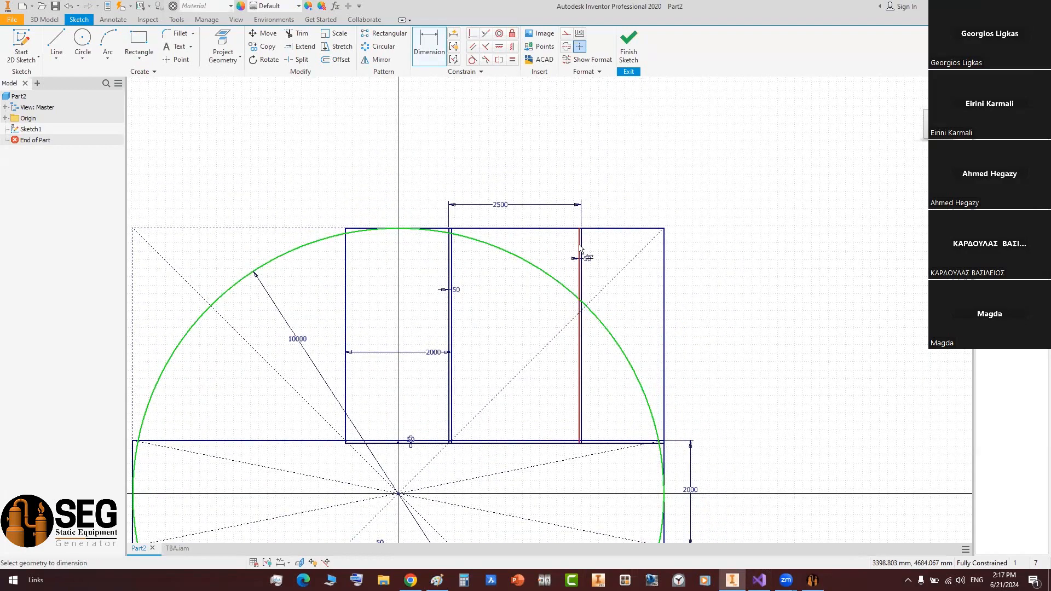
click(663, 274)
click(639, 188)
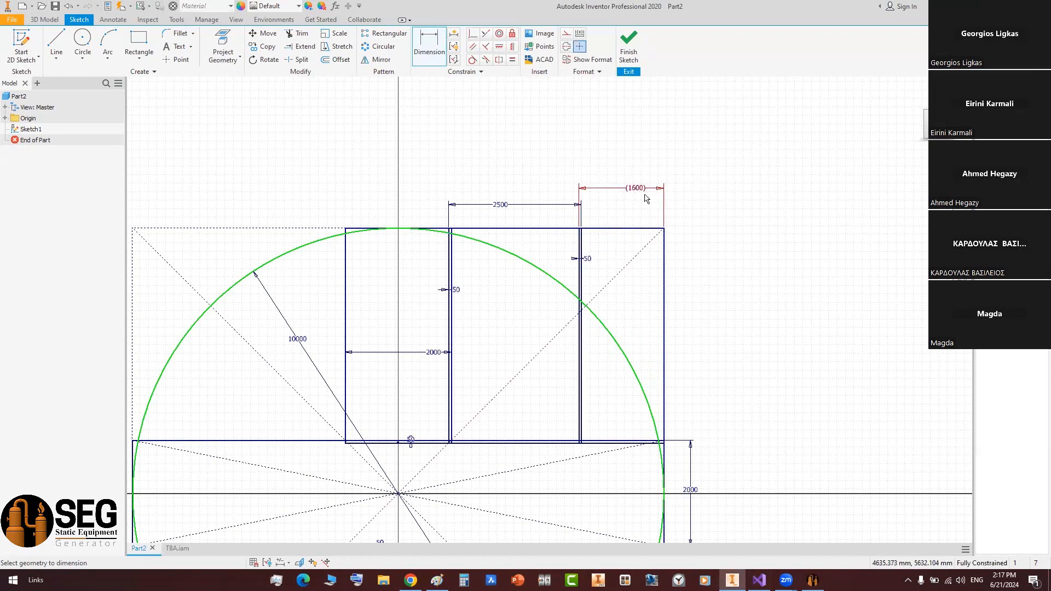
middle_drag(642, 195, 640, 171)
- In Static Equipment Generator, set Plate 5's length to 1600 mm and its width to 4050 mm, then save the plates
click(812, 580)
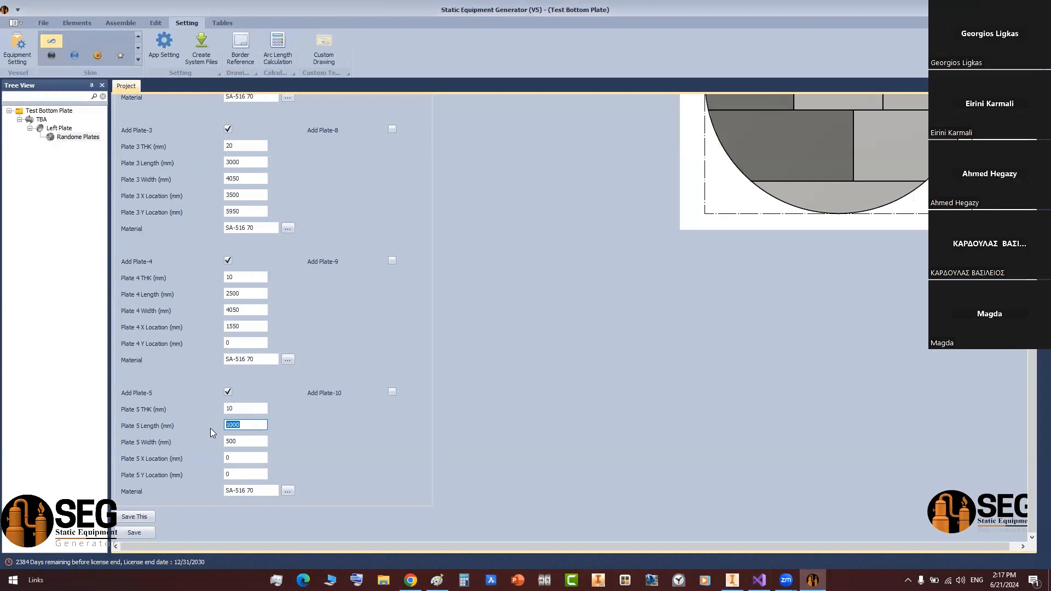
text(160)
key(Tab)
click(244, 475)
click(134, 533)
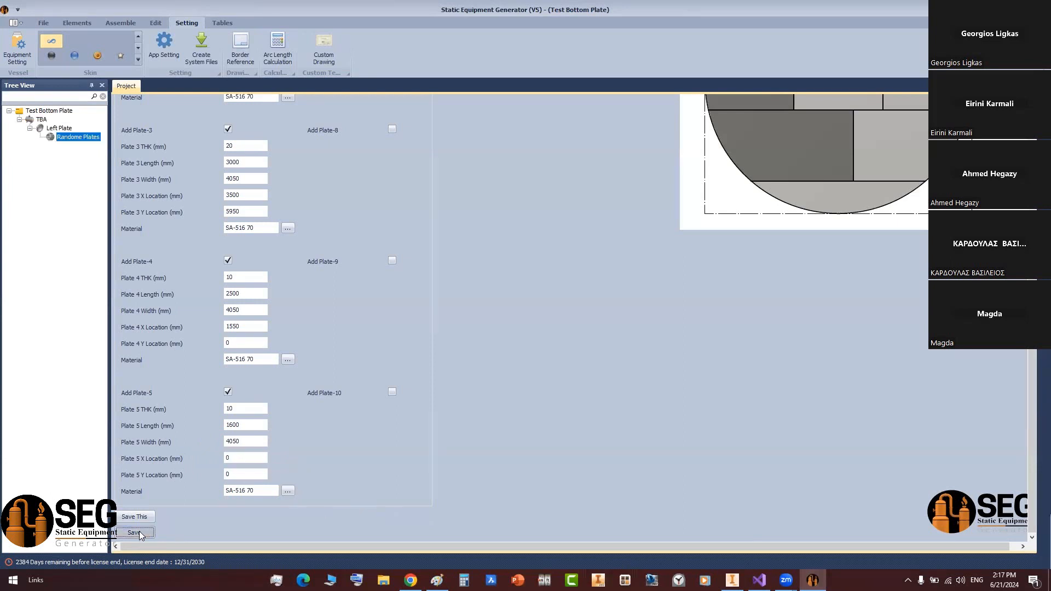
- Generate the Inventor assembly from the saved five-plate layout and switch to Inventor
click(120, 22)
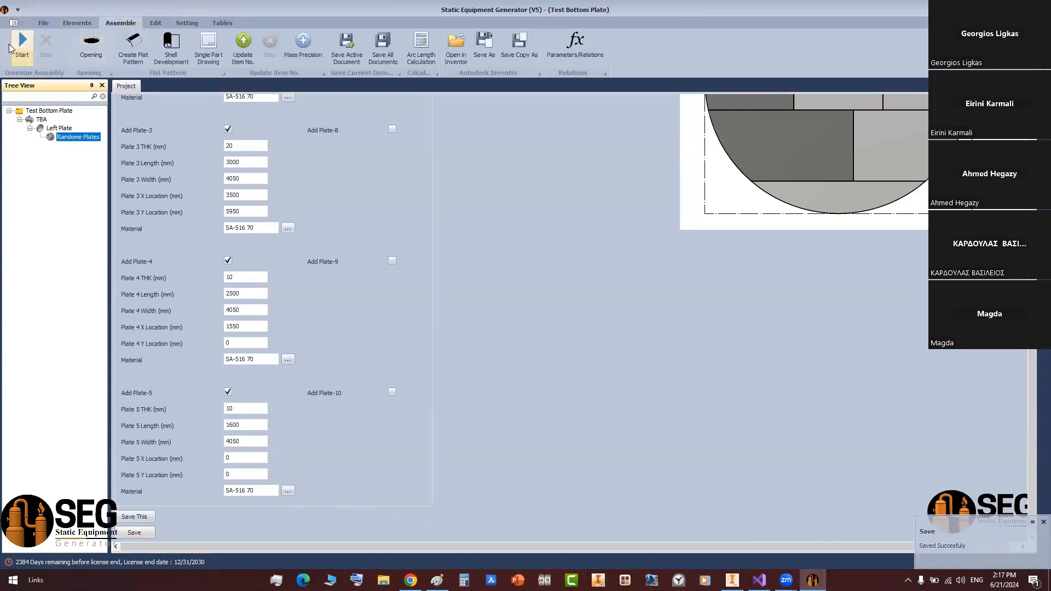
click(732, 580)
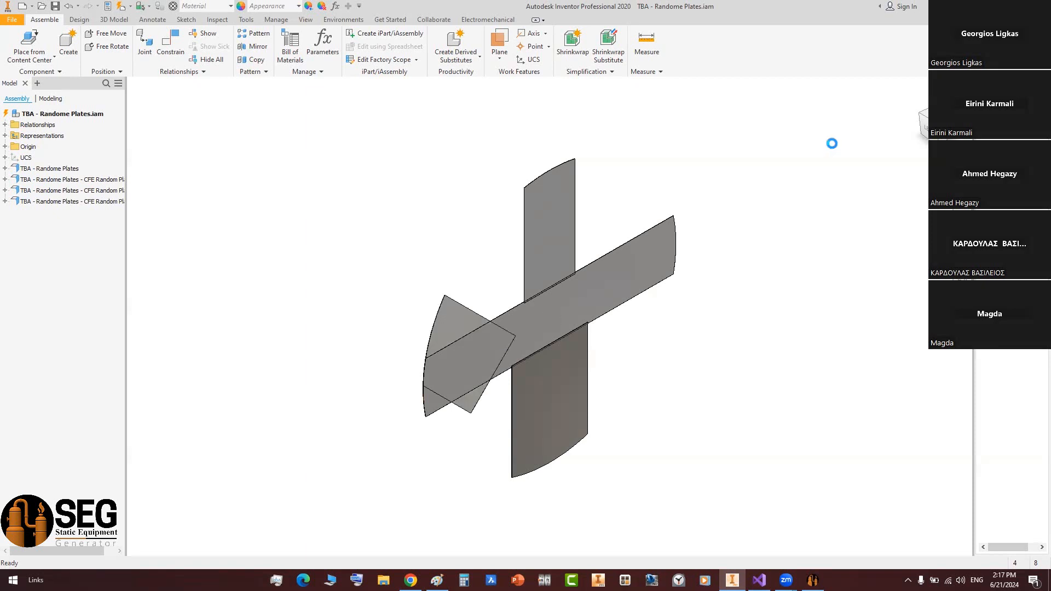
- Examine the generated plate assembly from both faces and up close around the upper plates
click(923, 116)
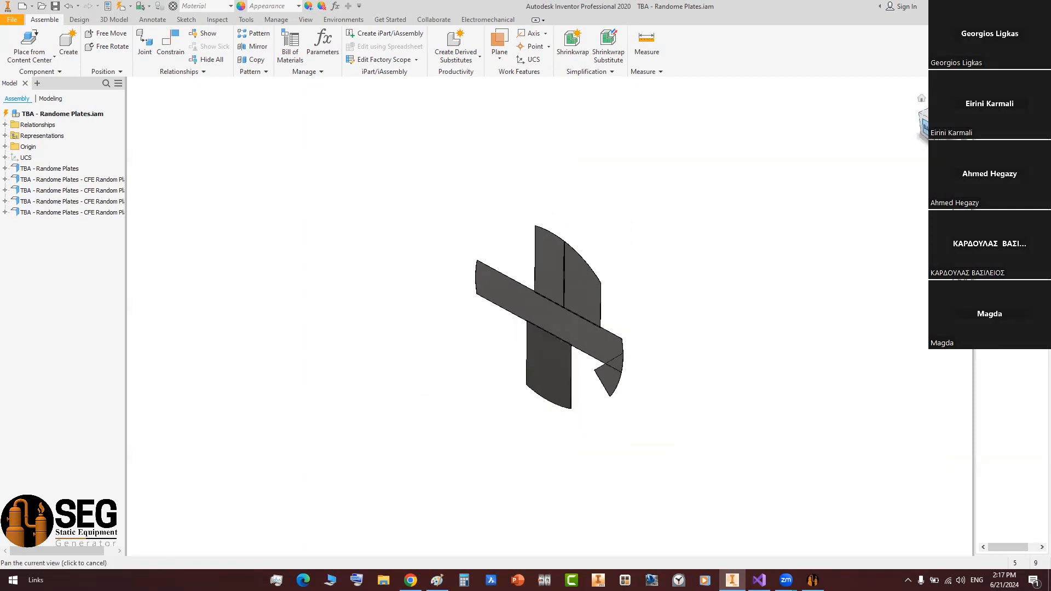
click(925, 128)
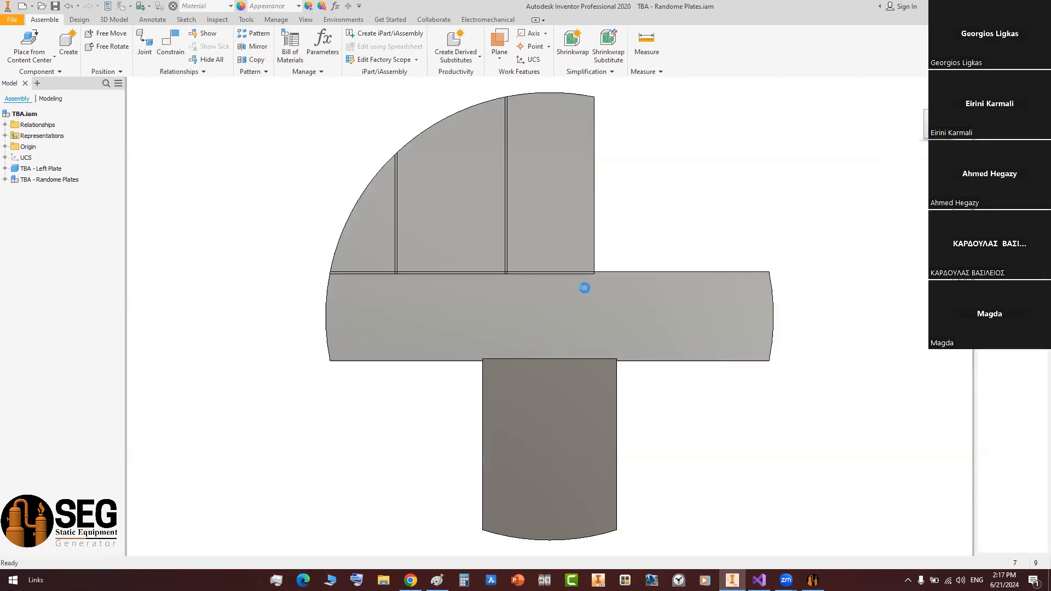
click(918, 127)
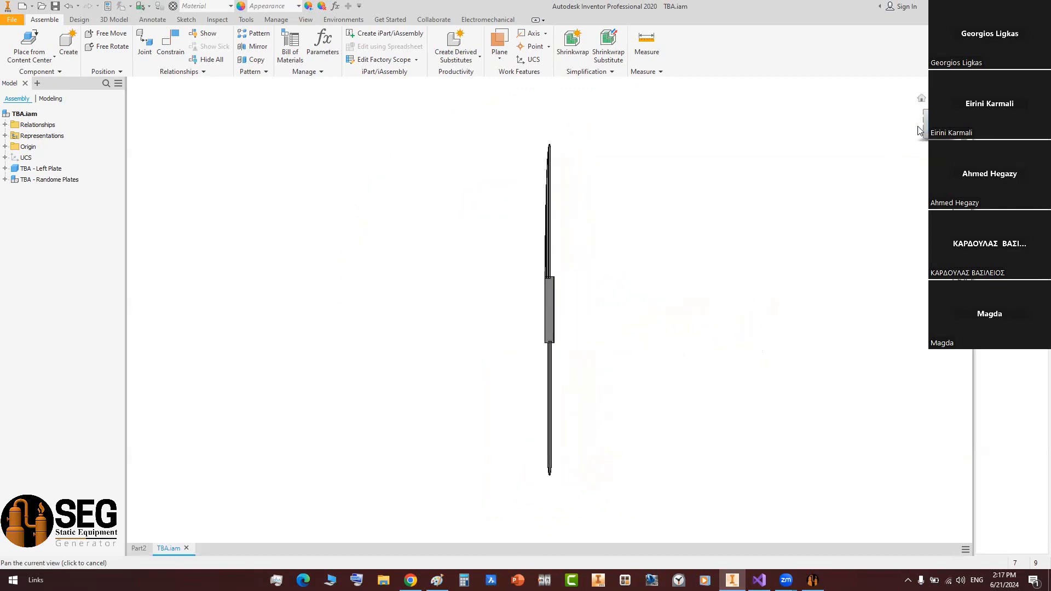
click(918, 127)
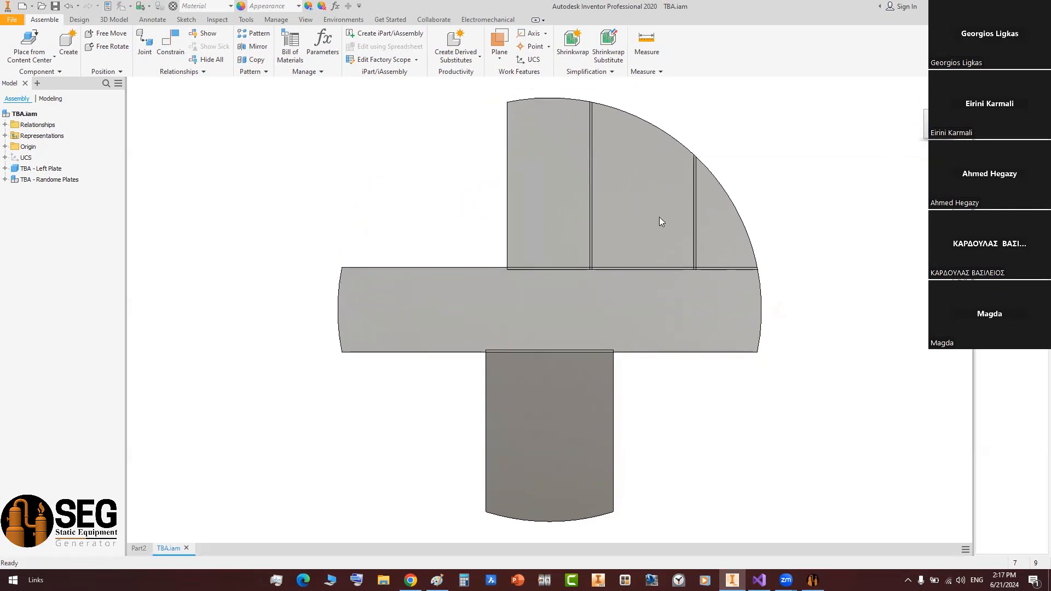
scroll(763, 216, up, 4)
middle_drag(763, 219, 837, 294)
scroll(623, 298, down, 2)
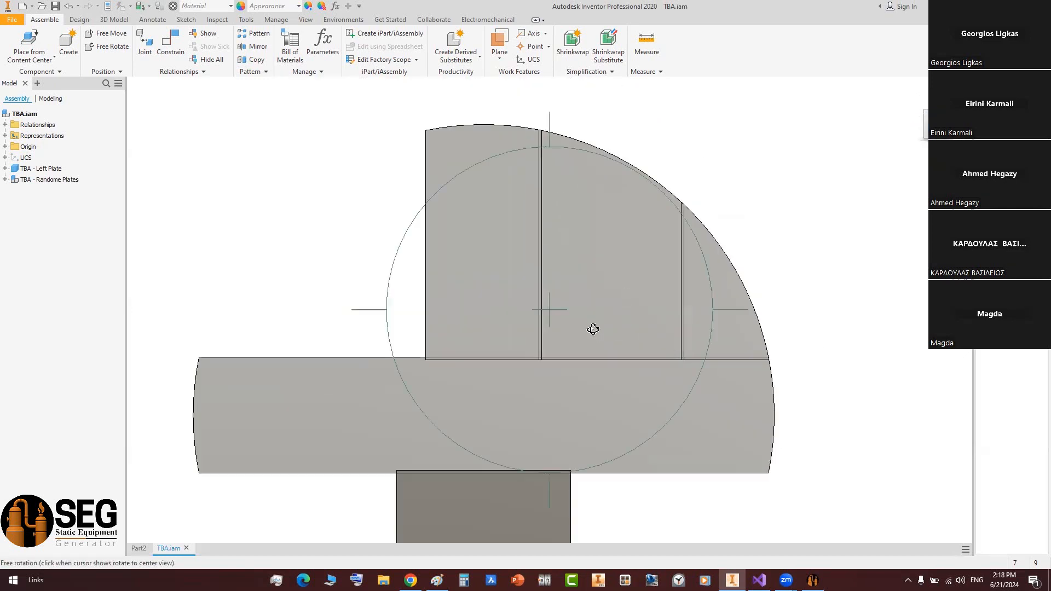
shift+middle_drag(593, 329, 668, 405)
click(811, 580)
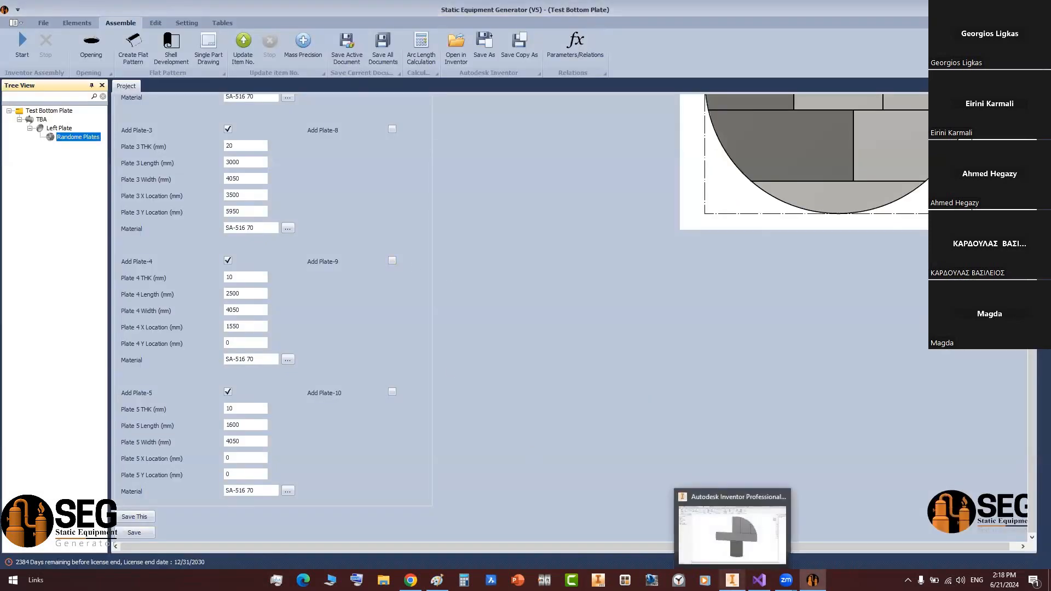
click(732, 580)
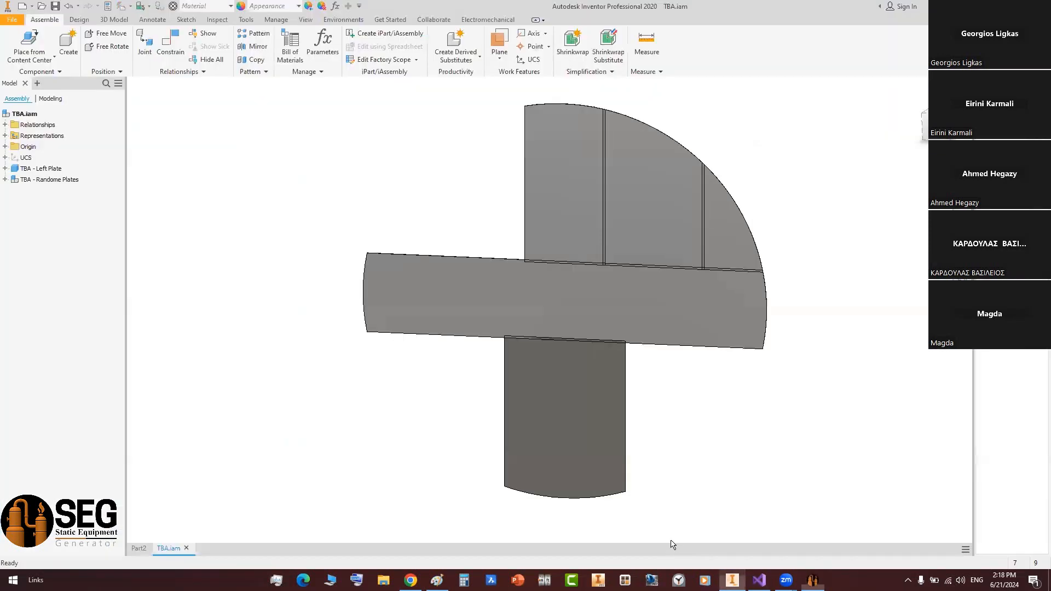
- In the Part2 sketch, draw a sixth-plate rectangle about 4085 by 1719 mm from the second plate's lower left corner area to the bounding square's left side
click(138, 548)
middle_drag(446, 312, 427, 331)
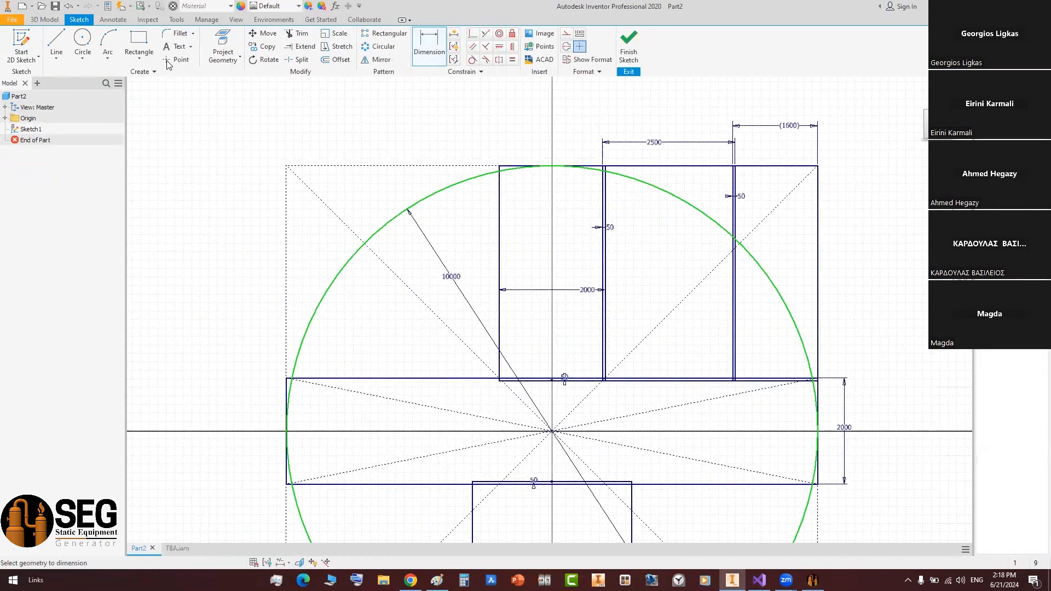
click(139, 44)
scroll(521, 361, up, 3)
mouse_move(521, 362)
middle_down()
mouse_move(725, 409)
mouse_move(973, 439)
middle_up()
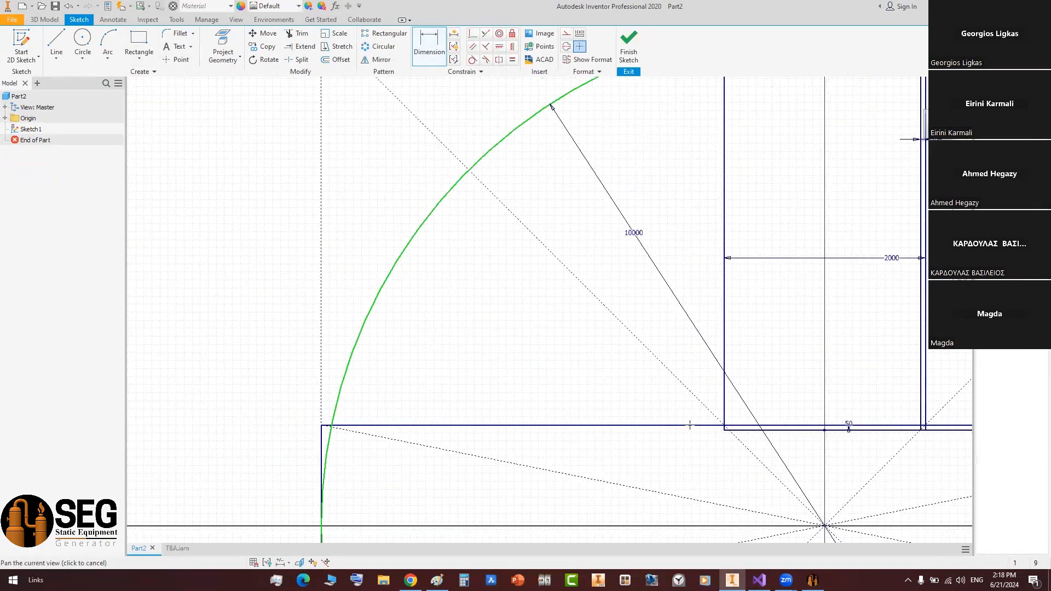
scroll(732, 432, up, 4)
click(741, 435)
scroll(461, 275, down, 3)
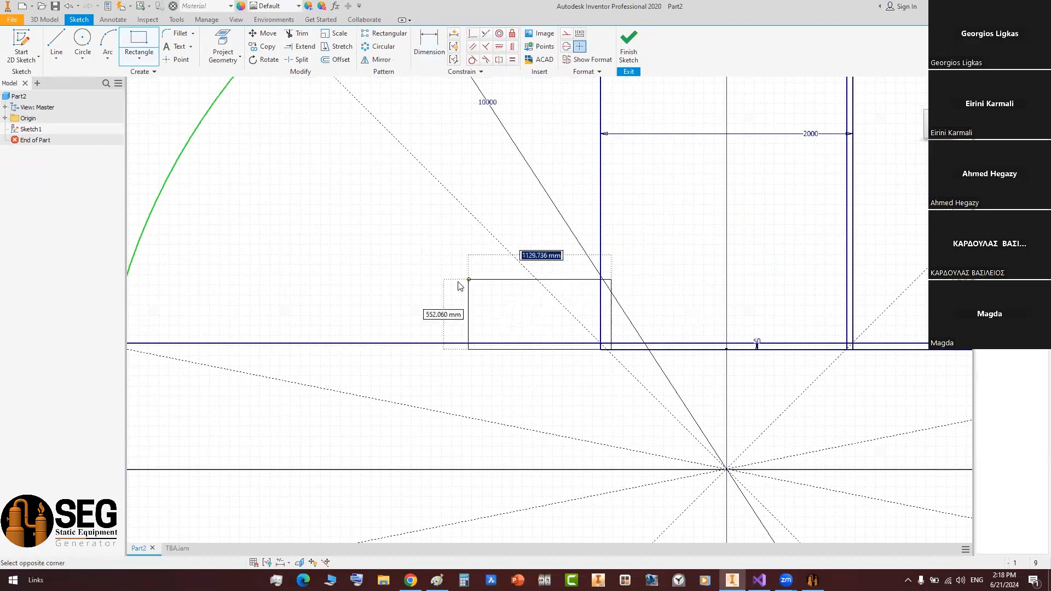
middle_drag(408, 245, 687, 315)
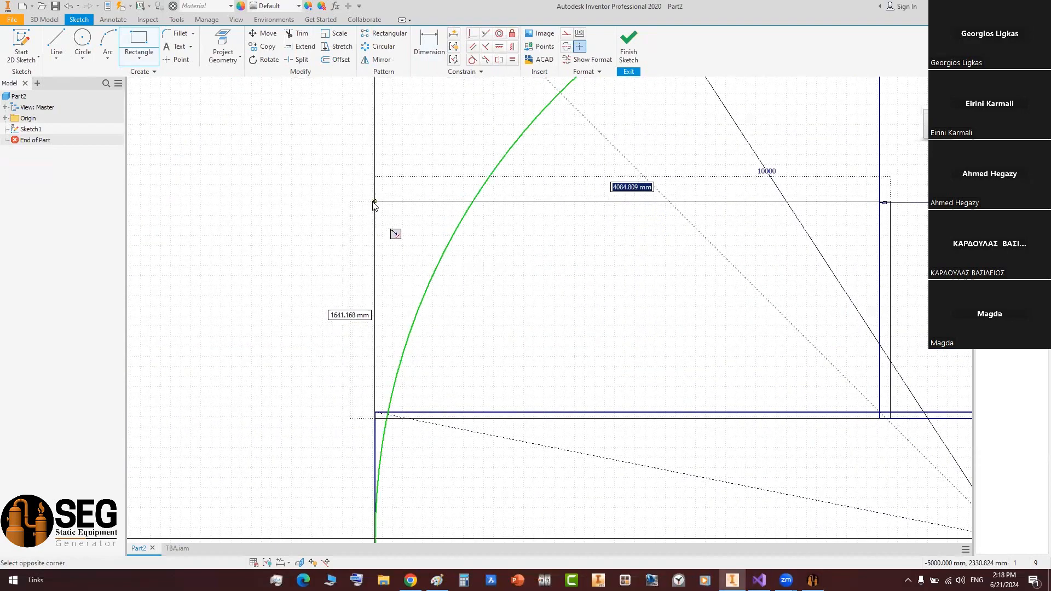
key(Escape)
scroll(570, 228, down, 3)
middle_drag(648, 205, 646, 227)
scroll(646, 226, up, 2)
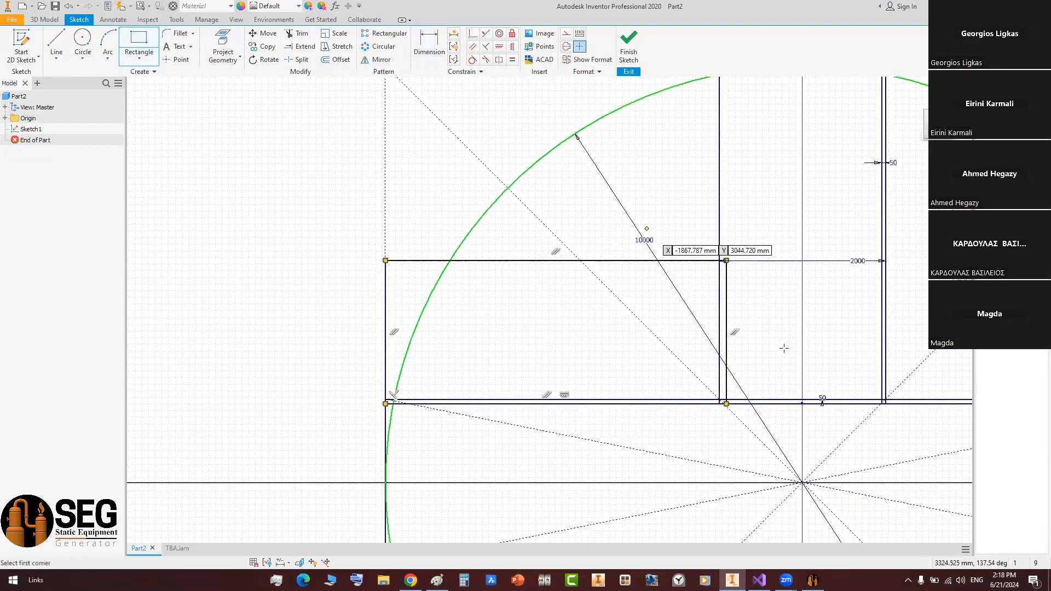
- Dimension the overlap between the sixth plate rectangle's right edge and the second plate's left edge at 50 mm
mouse_move(736, 214)
middle_down()
mouse_move(789, 299)
mouse_move(788, 286)
middle_up()
key(d)
click(781, 362)
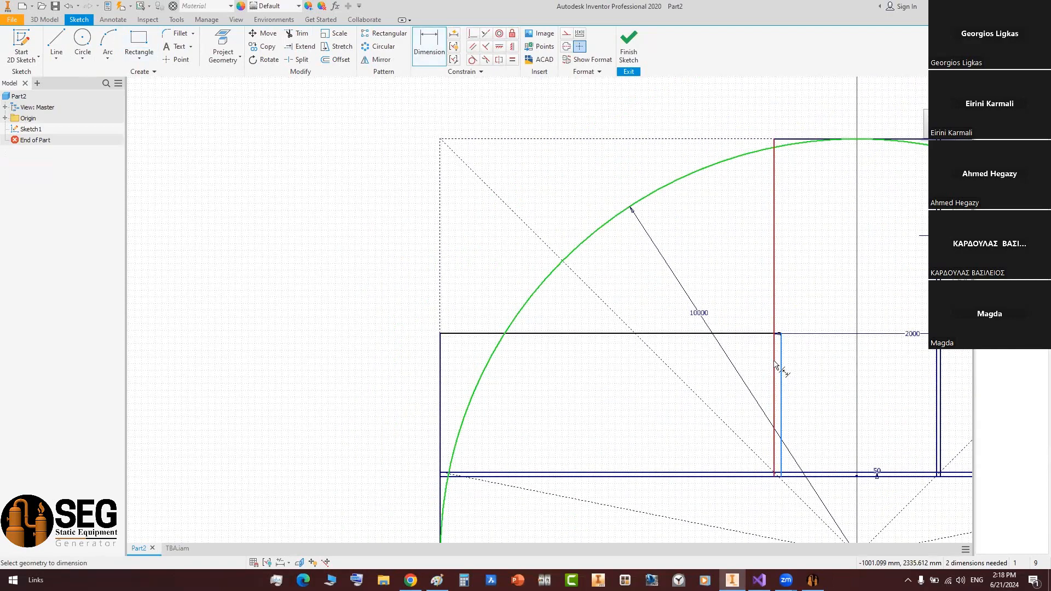
click(773, 359)
click(799, 358)
text(50)
key(Return)
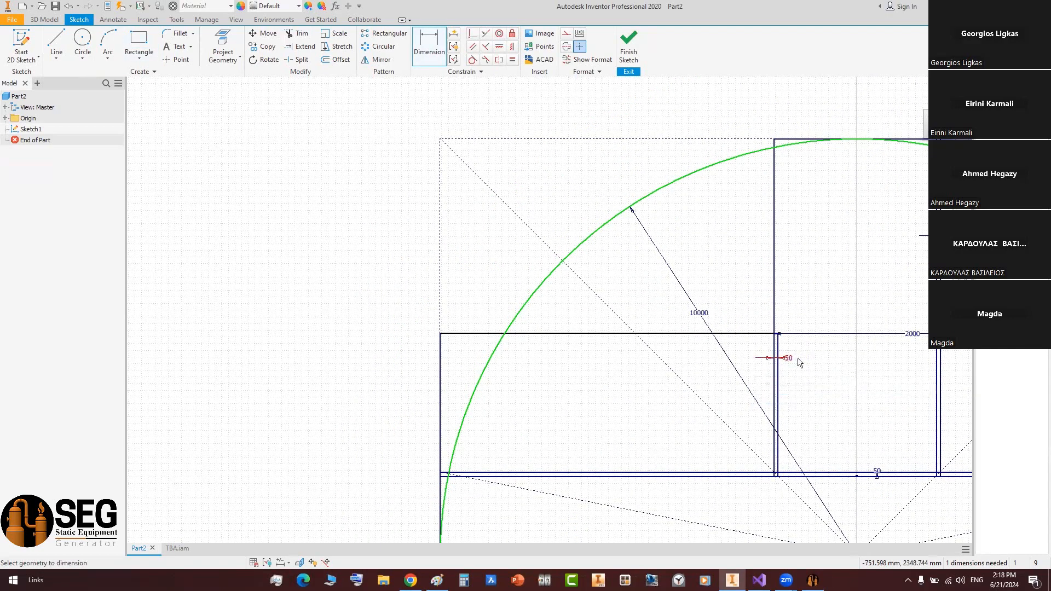
- Dimension the sixth plate rectangle's height at 3000 mm and leave the Dimension command
middle_drag(555, 334, 566, 307)
click(553, 448)
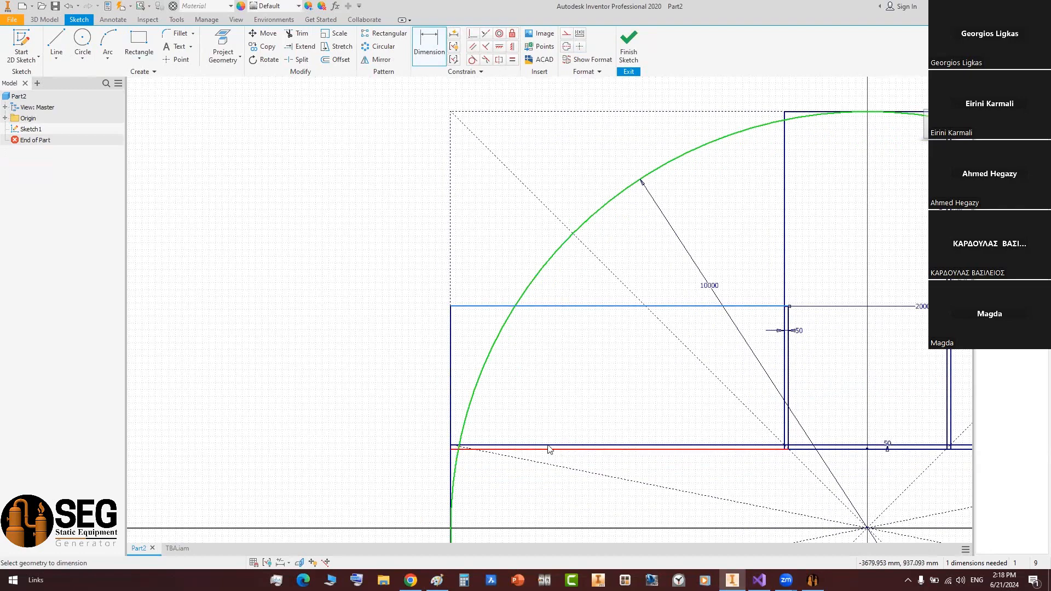
click(397, 392)
text(30)
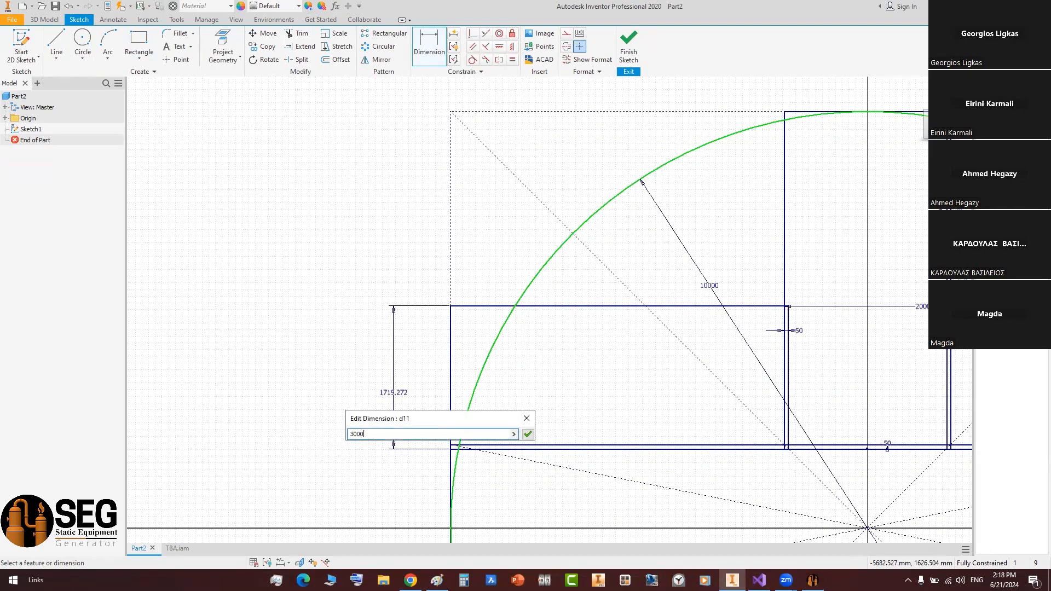
text(00)
key(Return)
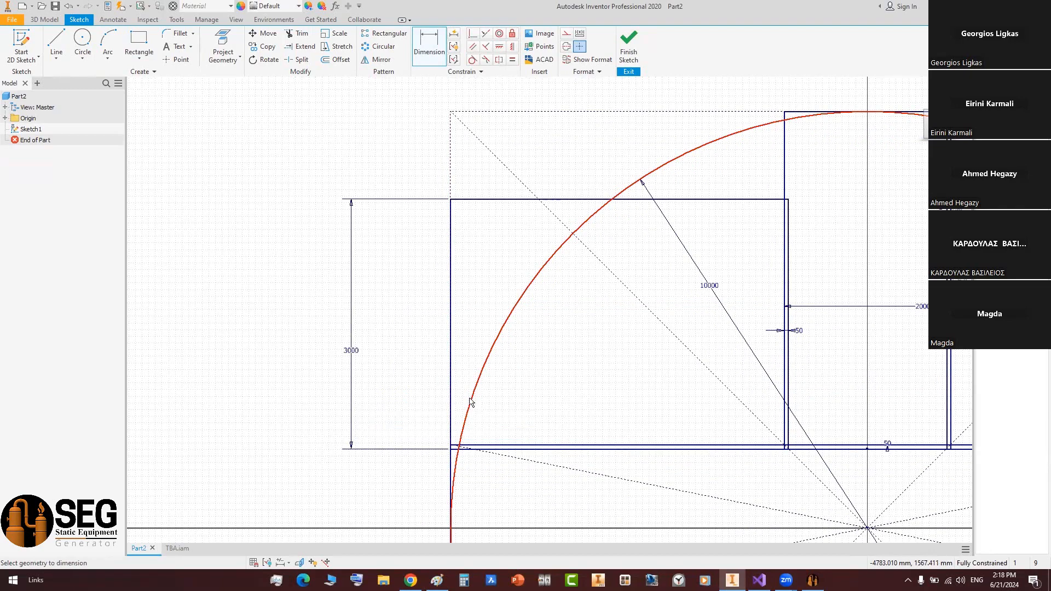
mouse_move(677, 361)
middle_down()
mouse_move(628, 373)
mouse_move(577, 345)
mouse_move(562, 290)
middle_up()
right_click(562, 292)
click(597, 297)
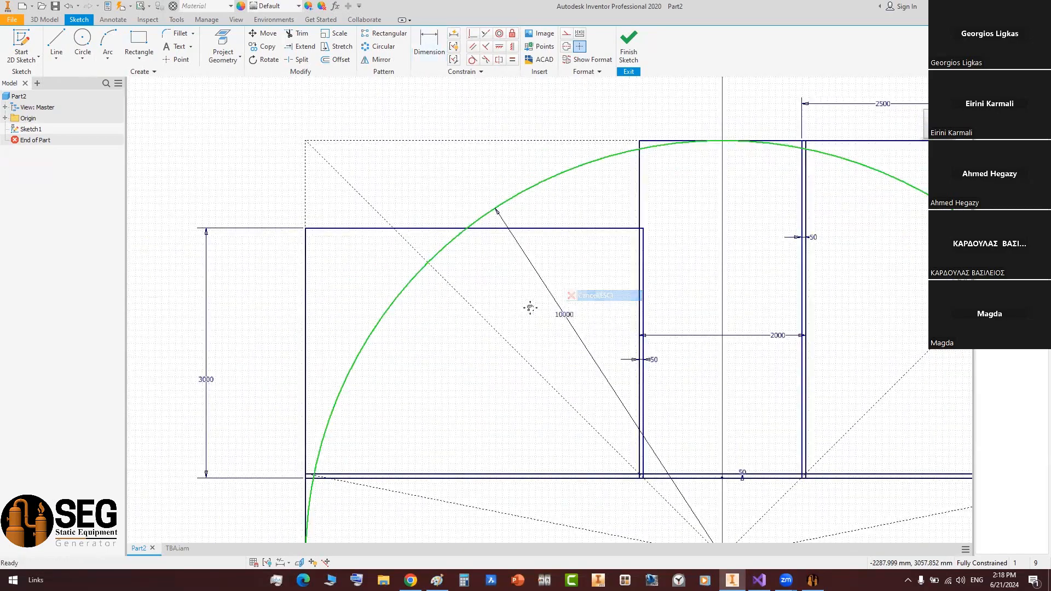
- Check the sixth rectangle's width, and in Static Equipment Generator add Plate-6 with length 4050 mm and width 3000 mm
click(599, 234)
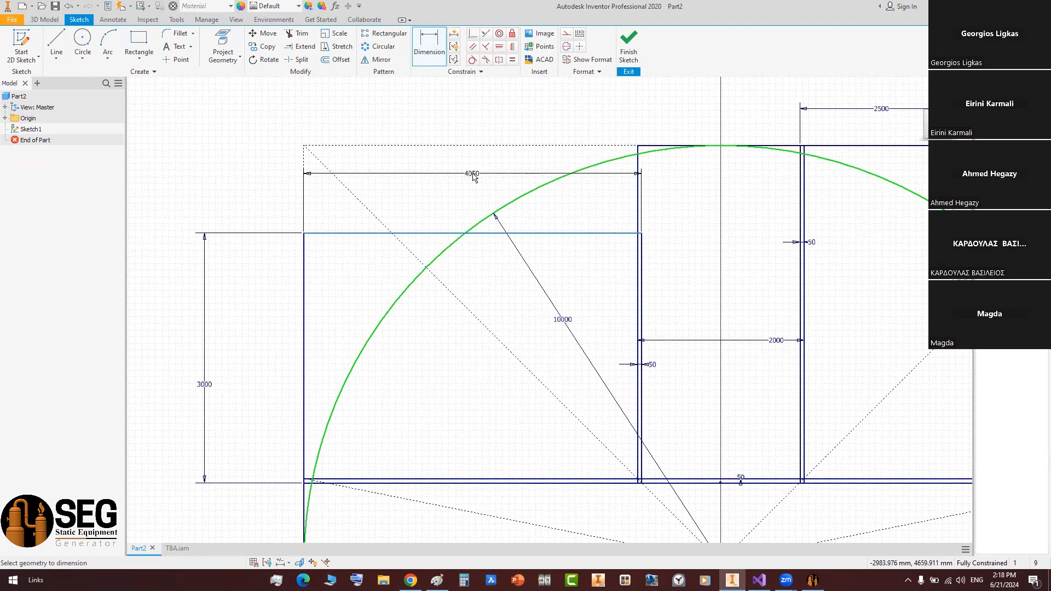
key(Escape)
click(813, 580)
scroll(430, 284, up, 5)
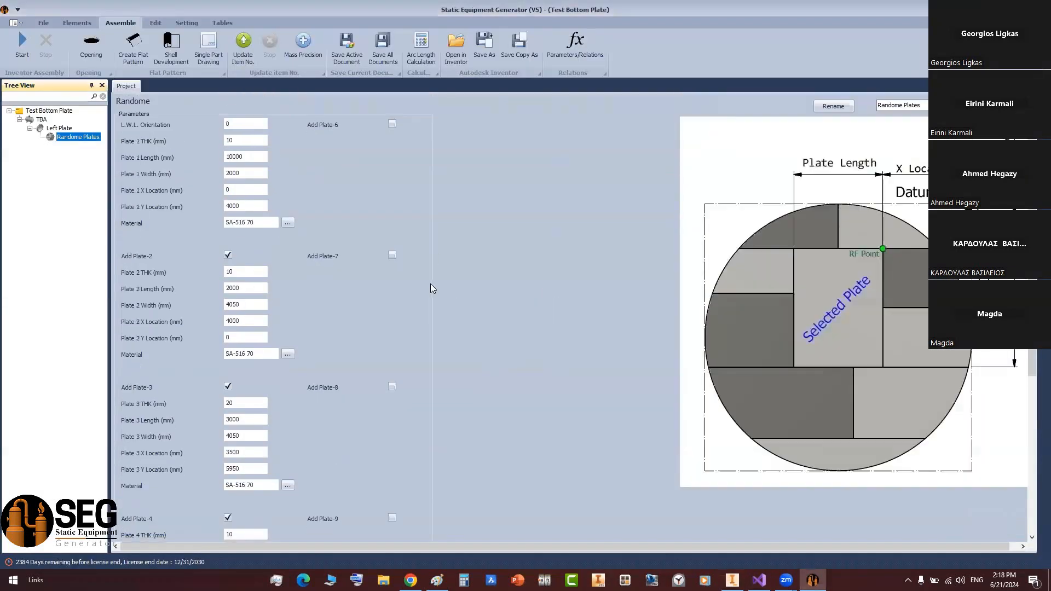
click(392, 124)
double_click(417, 156)
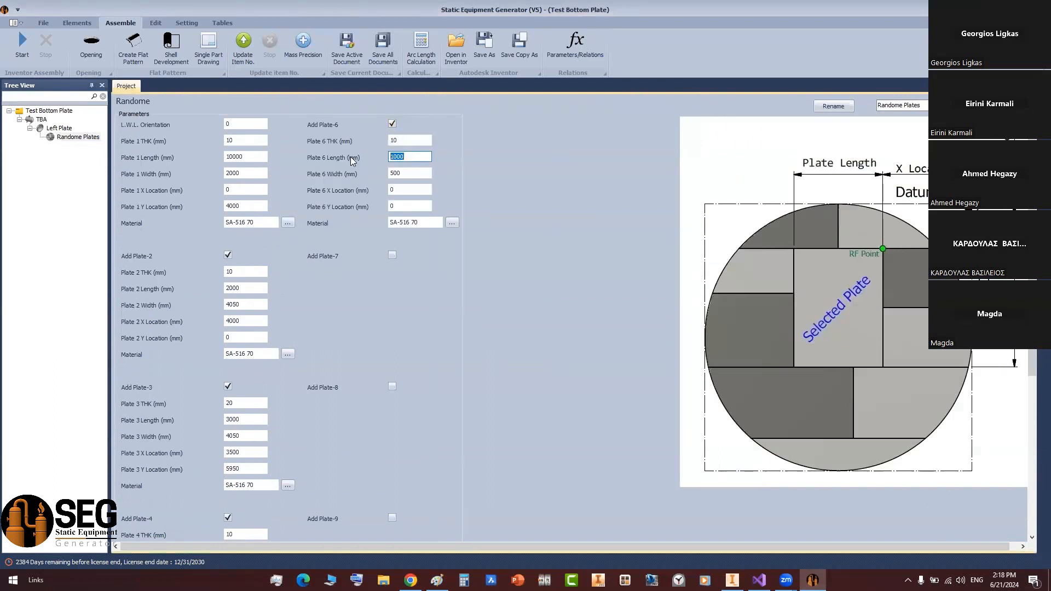
text(4050)
- In Inventor, measure from the sixth plate's right edge to the bounding square's right side, and set Plate 6's X location to 5950 mm in Static Equipment Generator
click(399, 195)
click(732, 580)
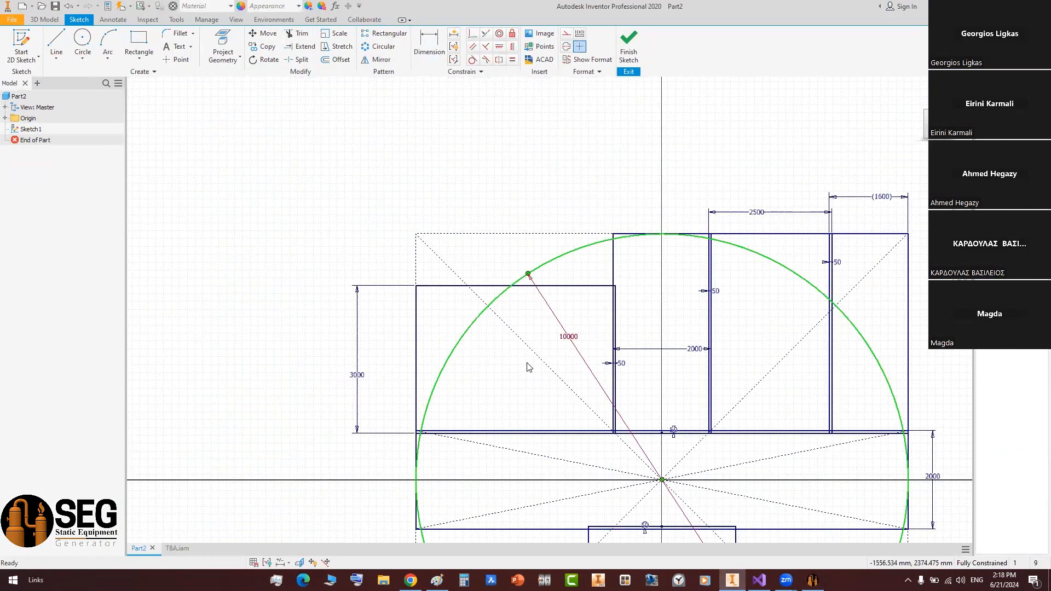
middle_drag(606, 333, 546, 340)
key(d)
click(556, 306)
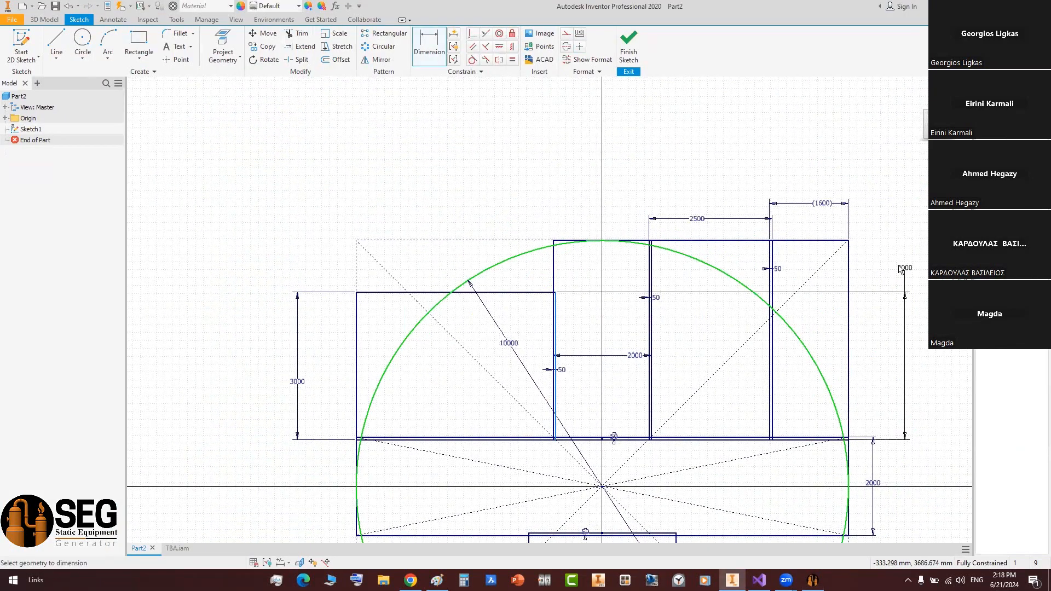
click(848, 271)
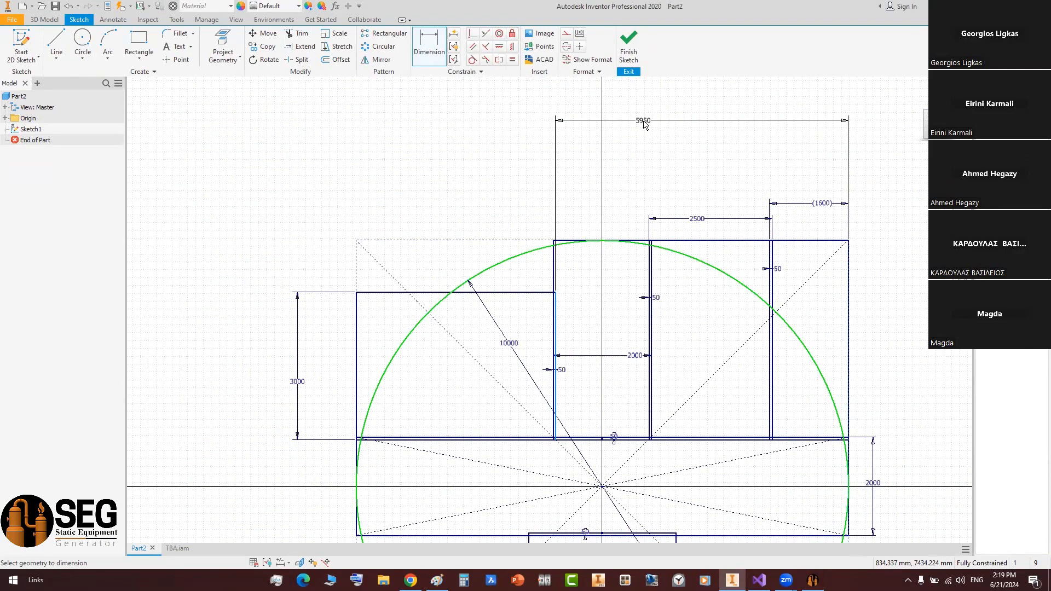
scroll(645, 125, up, 3)
click(812, 580)
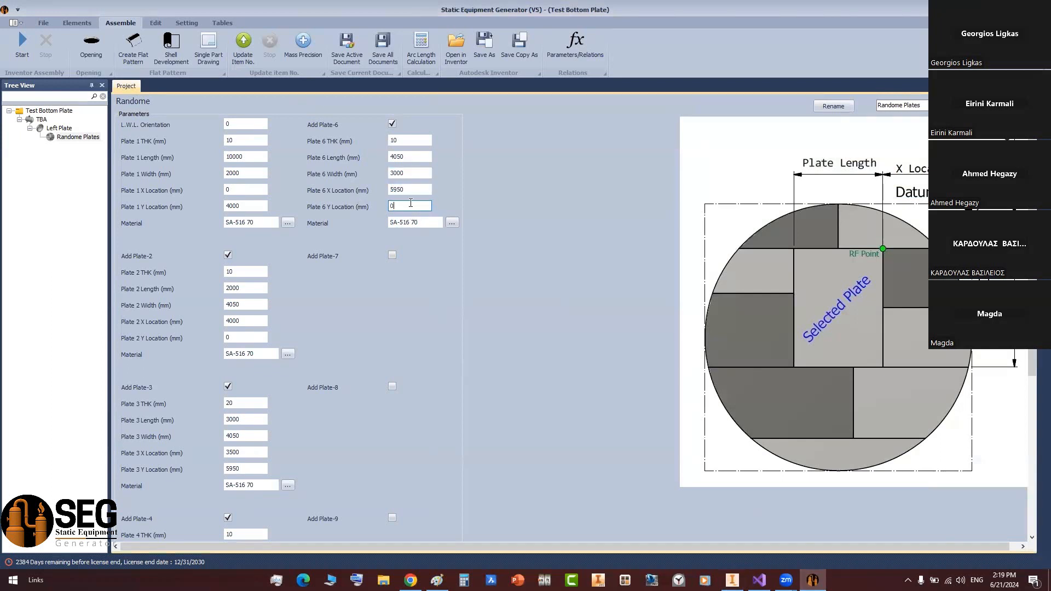
- In the Inventor sketch, add a driven dimension from the sixth plate's top edge to the bounding square's top side
click(733, 581)
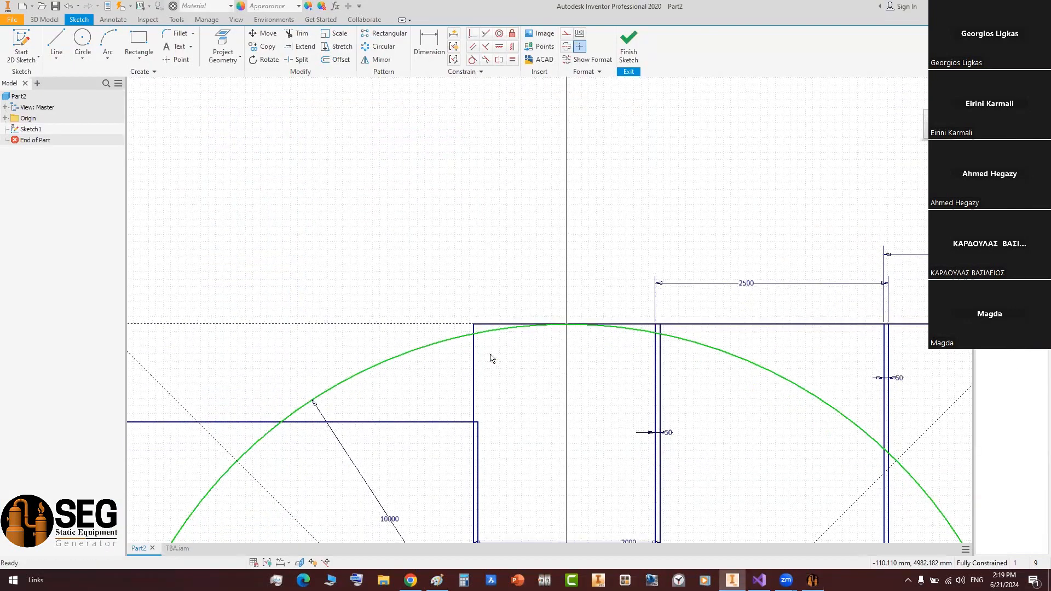
click(462, 422)
click(447, 323)
middle_drag(351, 330, 662, 283)
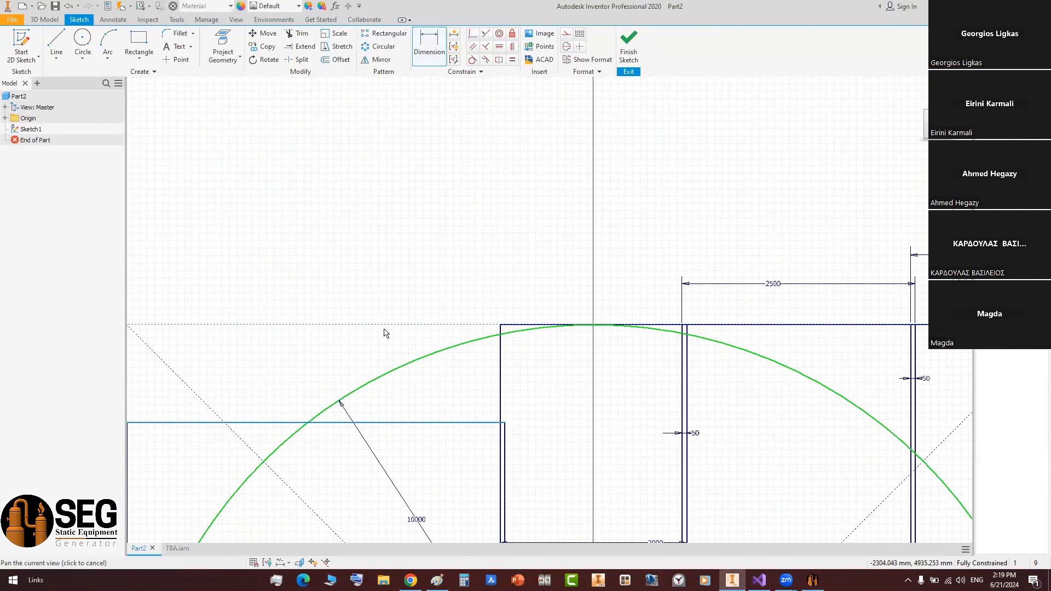
scroll(423, 323, up, 4)
click(275, 308)
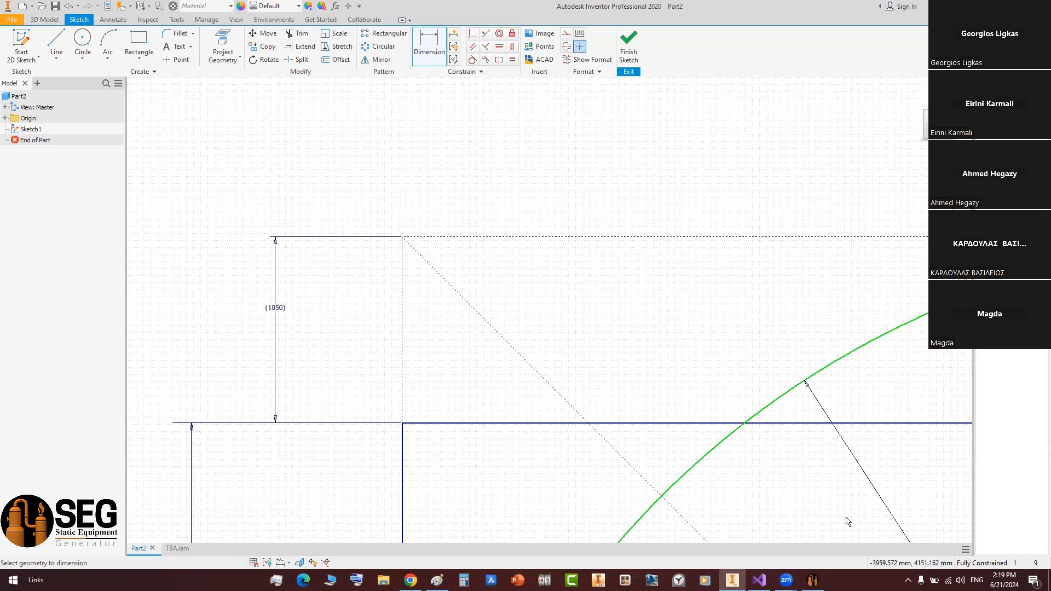
- In Static Equipment Generator, set Plate 6's Y location to 1050 mm and add Plate-7
scroll(579, 366, down, 3)
key(alt+Tab)
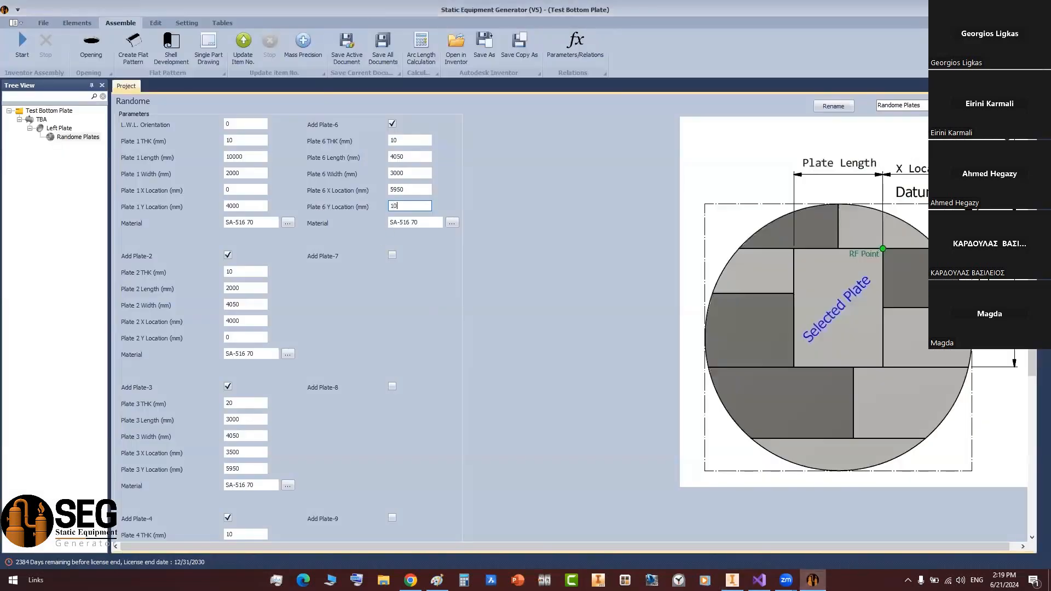
text(50)
click(392, 256)
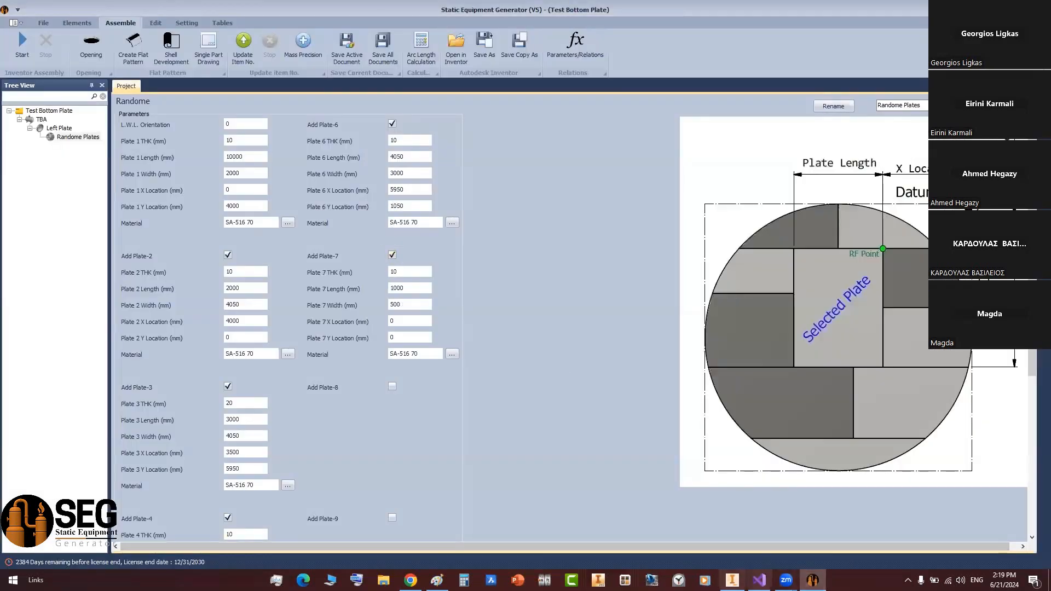
- In the Inventor sketch, draw a seventh-plate rectangle 4050 mm wide and about 1240 mm high from the sixth plate's right edge to the bounding square's upper left corner
click(733, 581)
middle_drag(410, 236, 242, 184)
scroll(686, 359, down, 3)
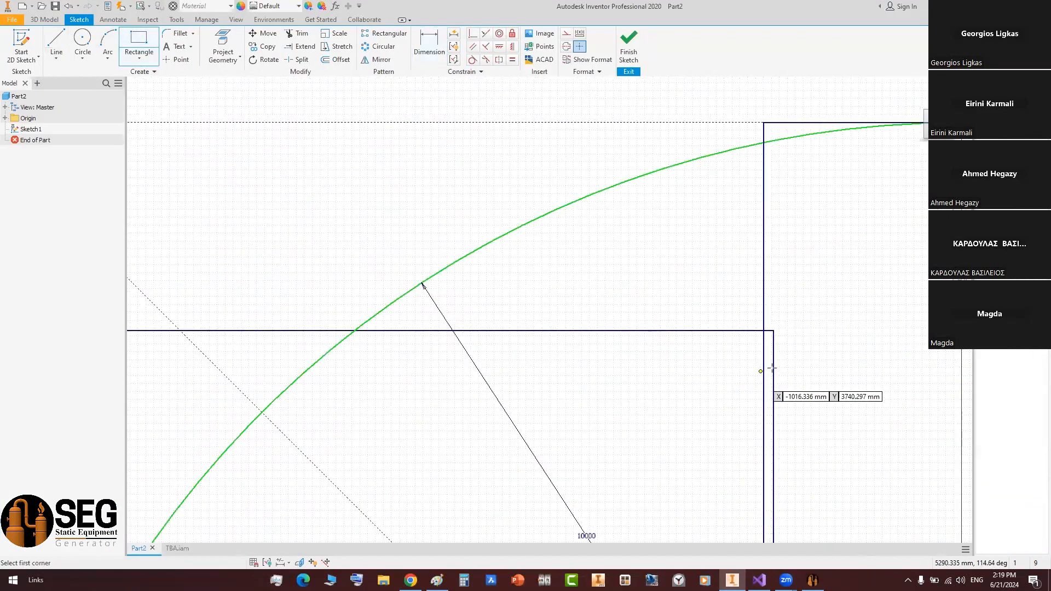
click(772, 367)
scroll(741, 310, up, 3)
scroll(729, 306, up, 3)
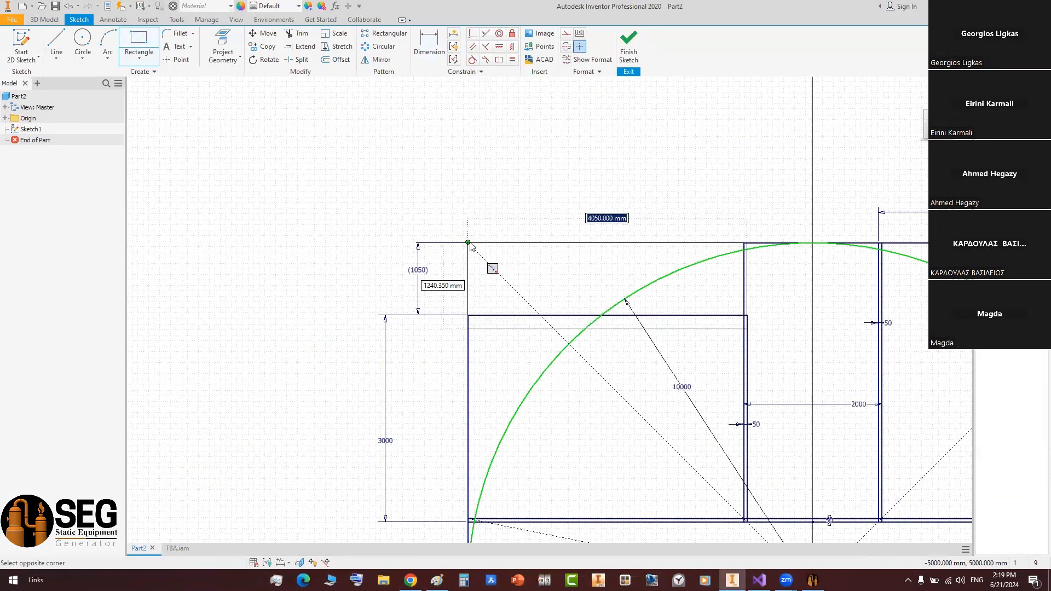
click(468, 243)
mouse_move(729, 334)
middle_down()
mouse_move(635, 310)
mouse_move(591, 327)
mouse_move(581, 362)
middle_up()
scroll(582, 335, down, 3)
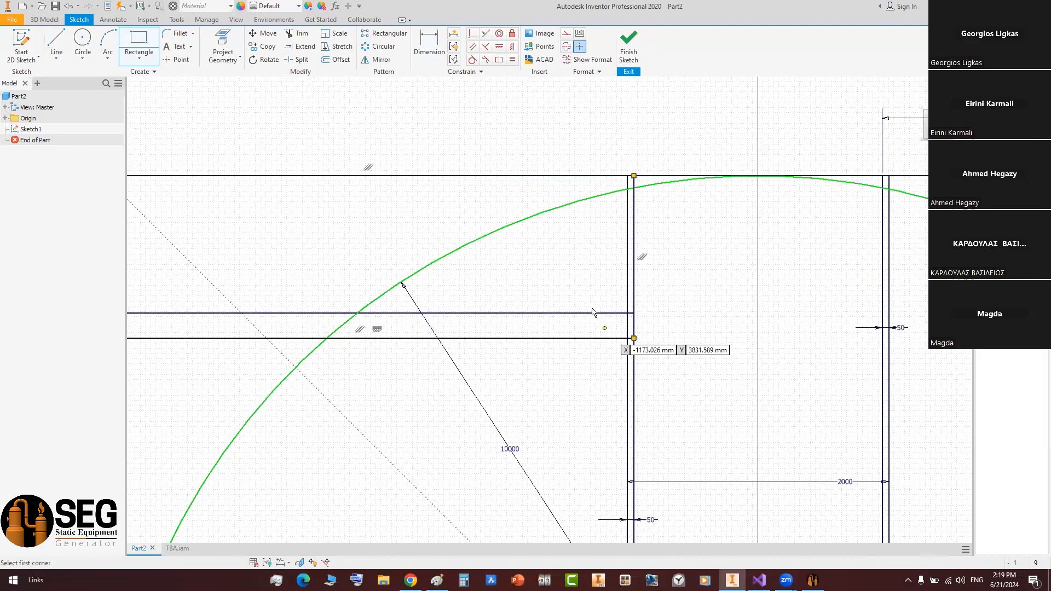
- Dimension the overlap between the seventh plate's bottom edge and the sixth plate's top edge as 50 mm
key(d)
click(593, 338)
click(594, 313)
click(593, 322)
text(5)
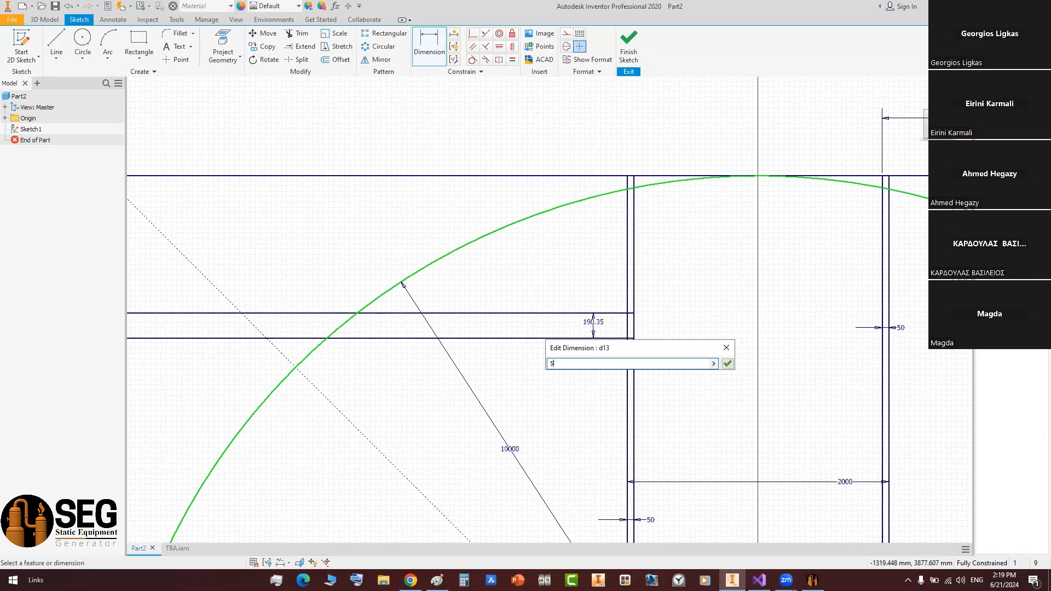
key(Return)
- Add a driven dimension from the seventh plate's bottom edge to the bounding square's top side
middle_drag(547, 289, 610, 282)
mouse_move(393, 237)
middle_down()
mouse_move(421, 225)
mouse_move(406, 238)
middle_up()
scroll(313, 237, up, 3)
mouse_move(321, 242)
middle_down()
mouse_move(376, 237)
mouse_move(417, 250)
middle_up()
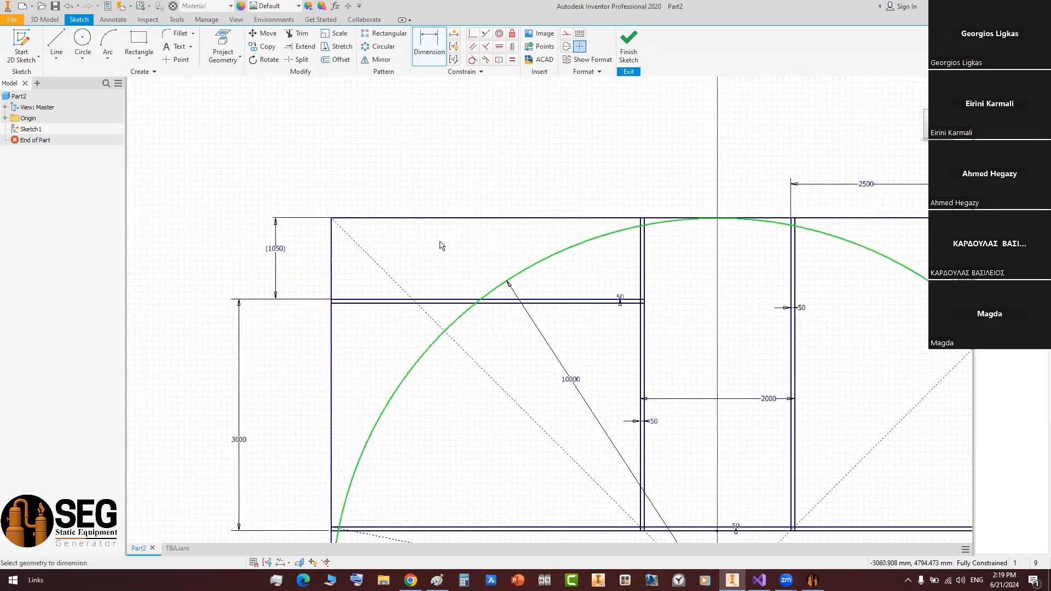
click(364, 302)
click(378, 219)
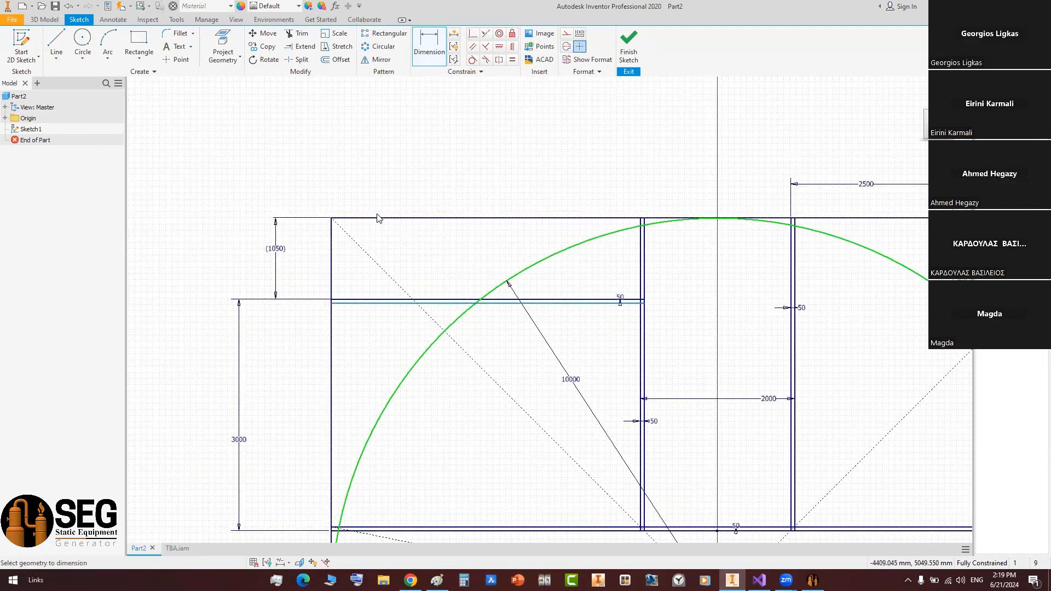
scroll(310, 244, down, 2)
click(300, 249)
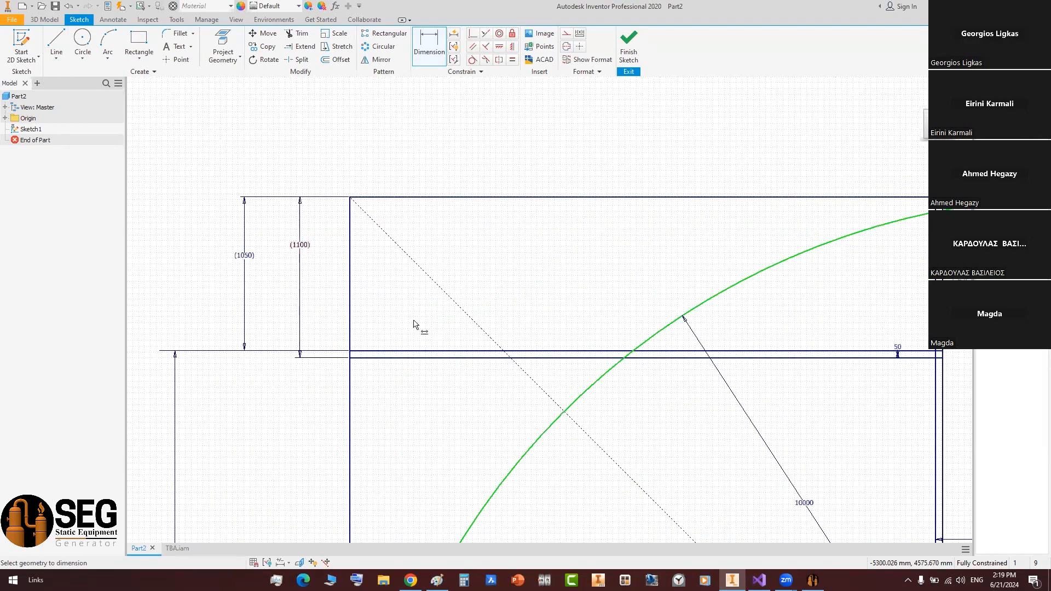
key(Escape)
scroll(418, 326, up, 4)
- In Static Equipment Generator, set Plate 7's width to 1100 mm
click(813, 580)
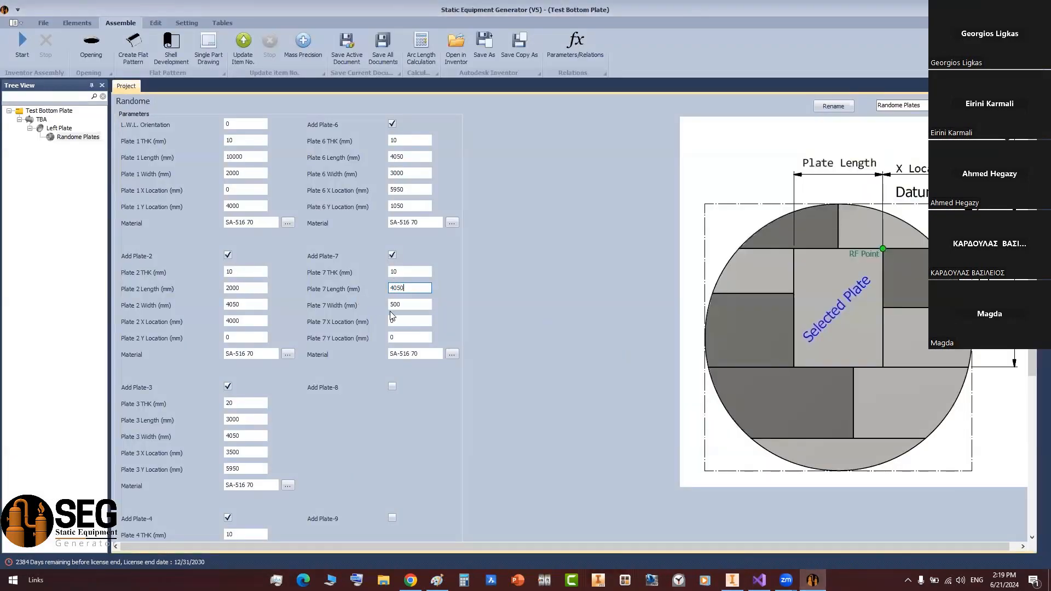
click(403, 304)
key(BackSpace)
click(732, 580)
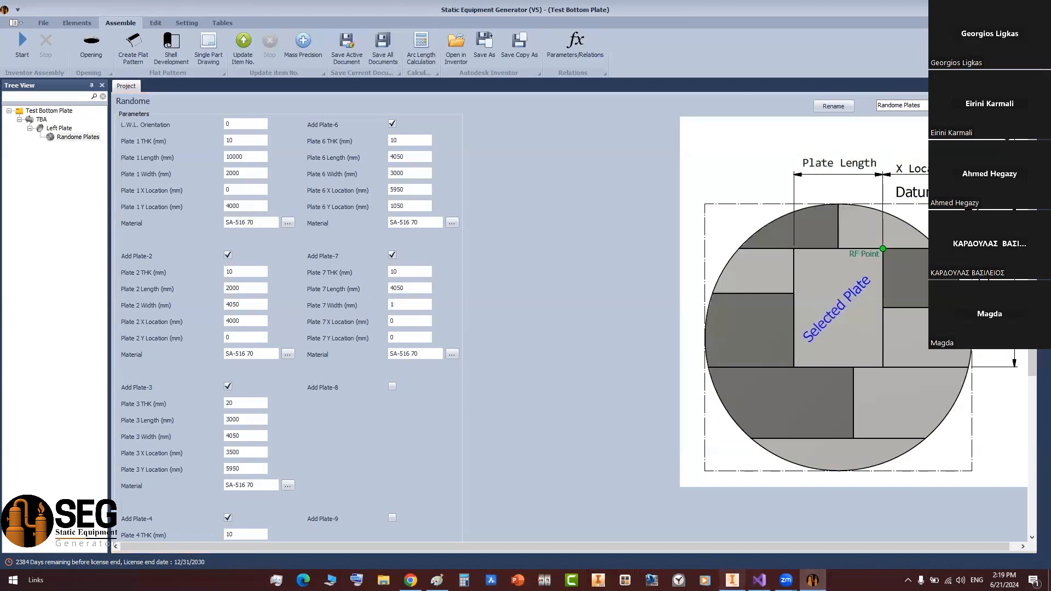
key(alt+Tab)
text(110)
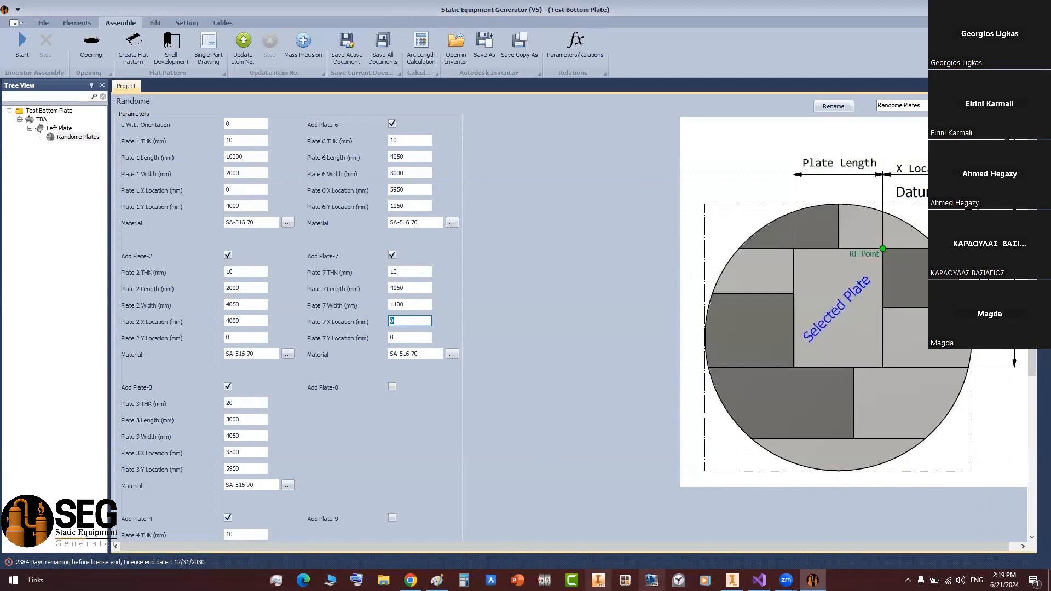
- In Inventor, measure from the seventh plate's right edge to the bounding square's right side, and set Plate 7's location to X 5950, Y 0 mm in Static Equipment Generator
click(733, 580)
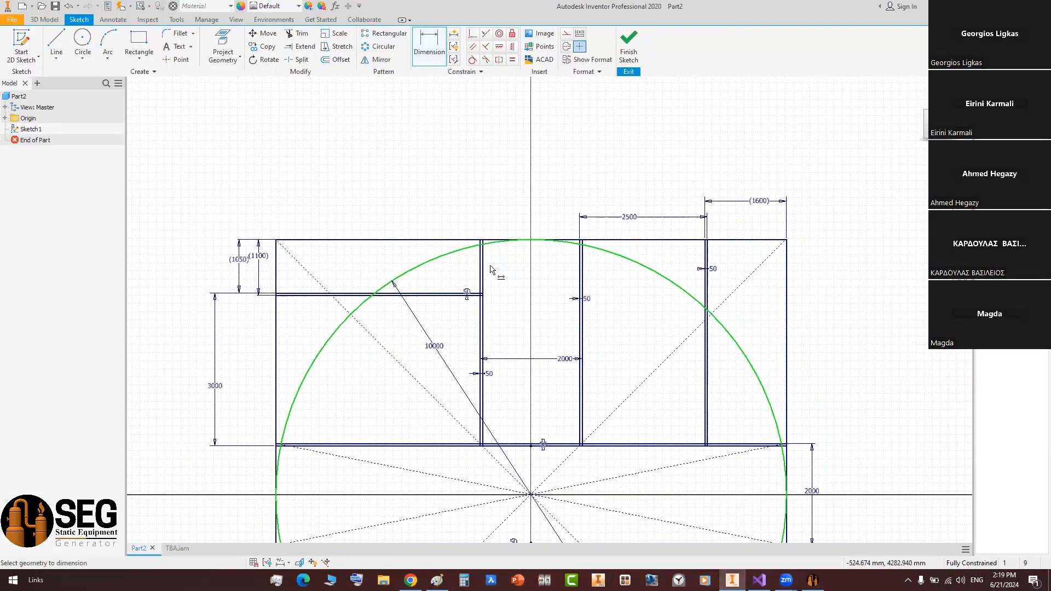
click(482, 264)
click(787, 269)
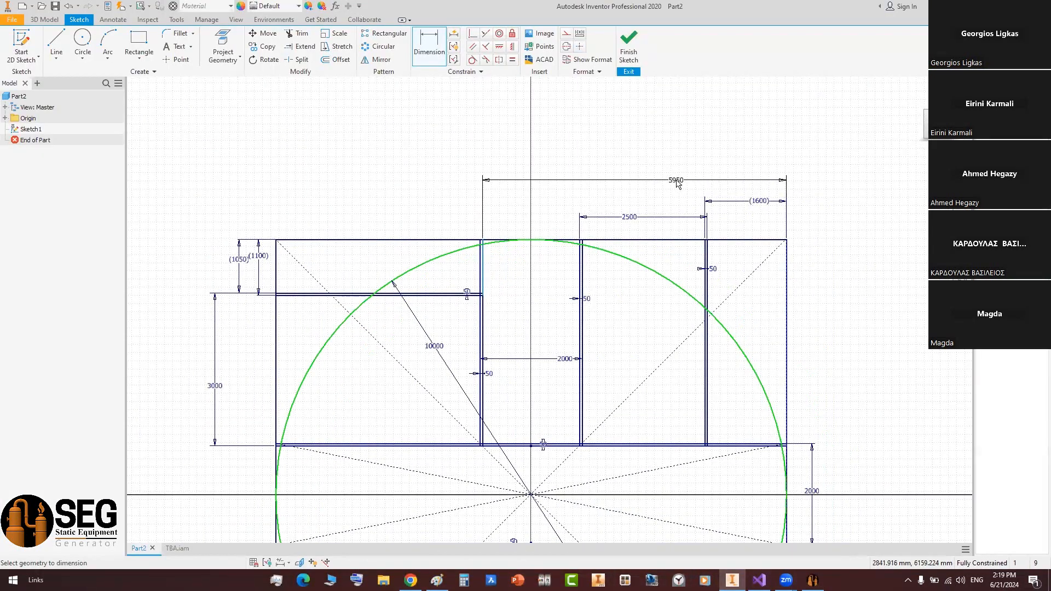
key(Escape)
key(alt+Tab)
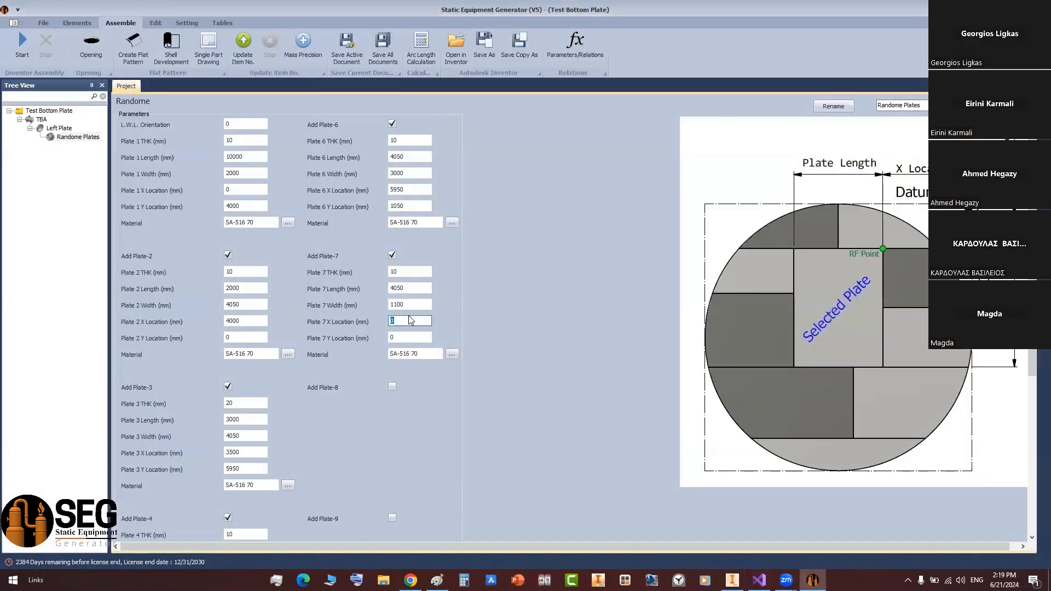
text(0)
- Save the plate parameters, regenerate the assembly, and inspect the resulting bottom plates in Inventor
scroll(435, 410, down, 5)
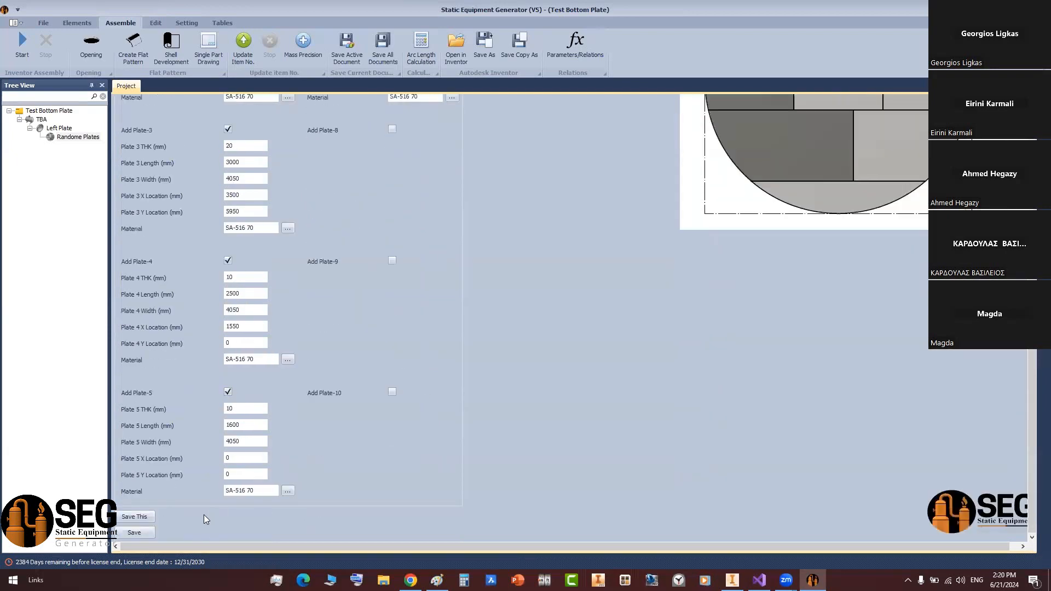
click(134, 533)
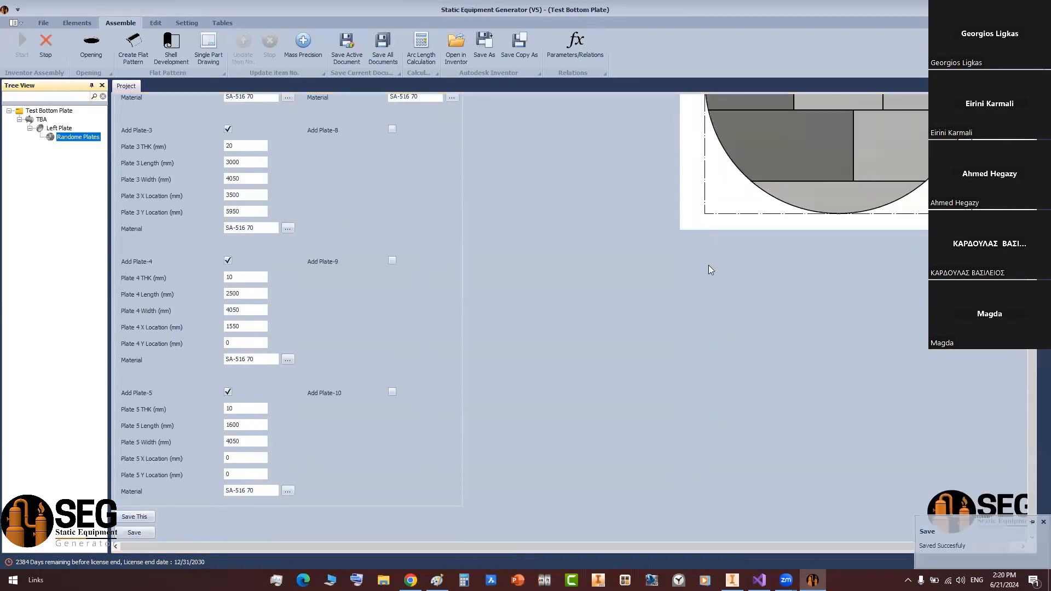
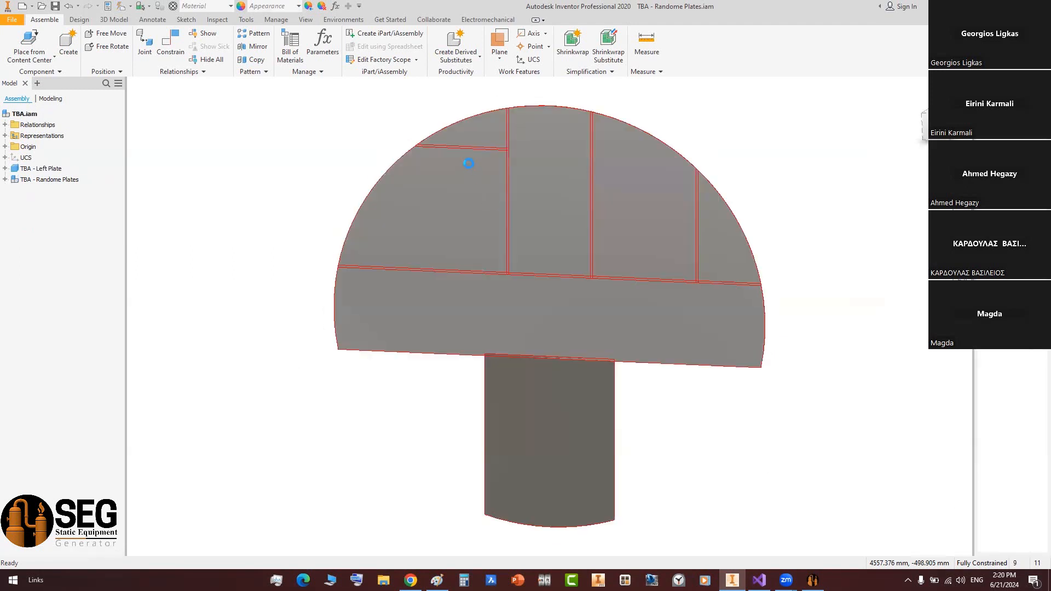
scroll(549, 175, down, 5)
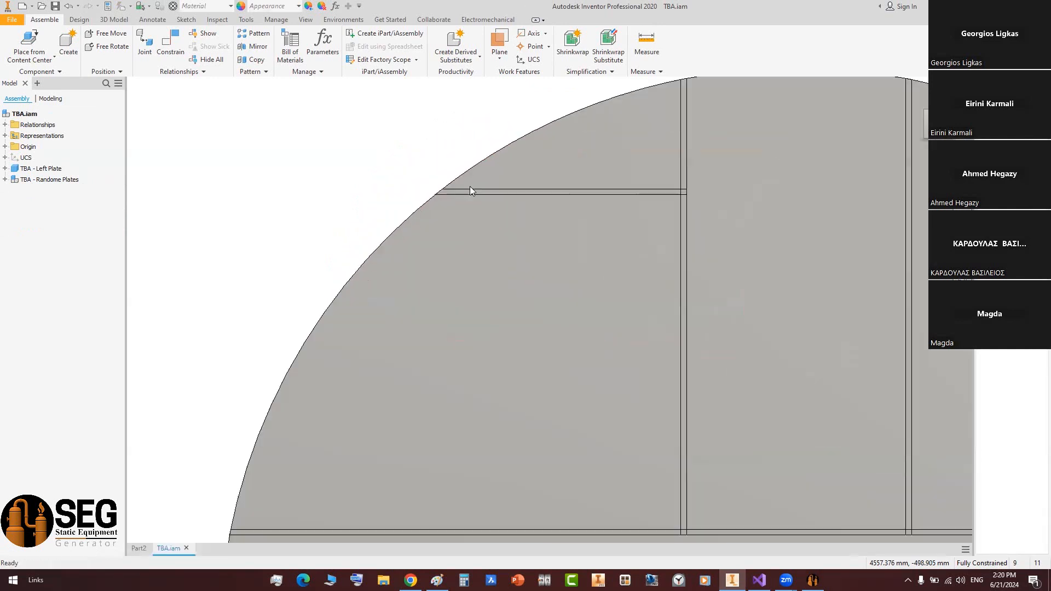
scroll(563, 179, up, 5)
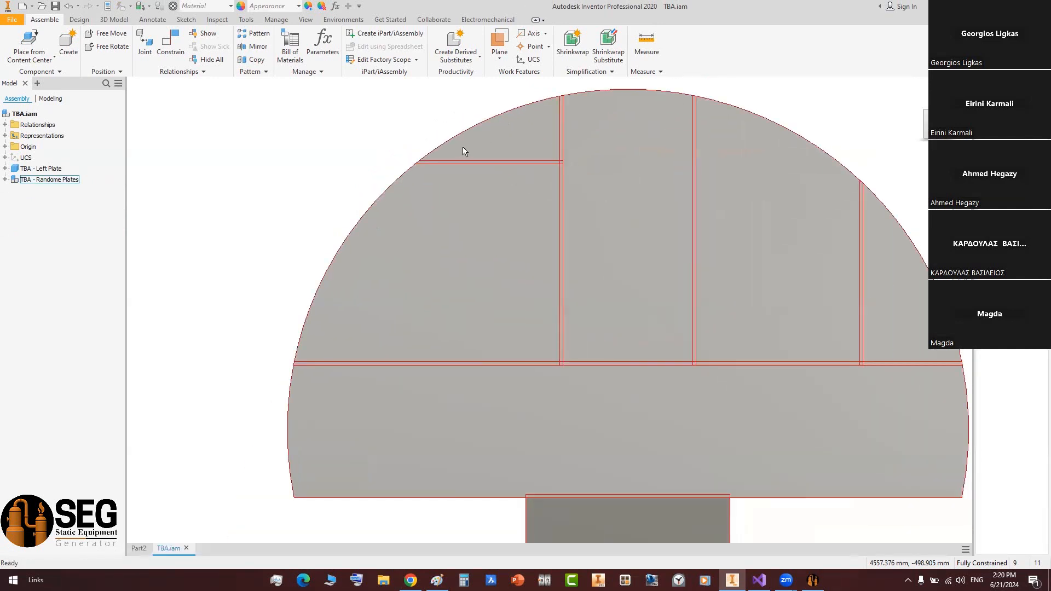
scroll(658, 298, up, 5)
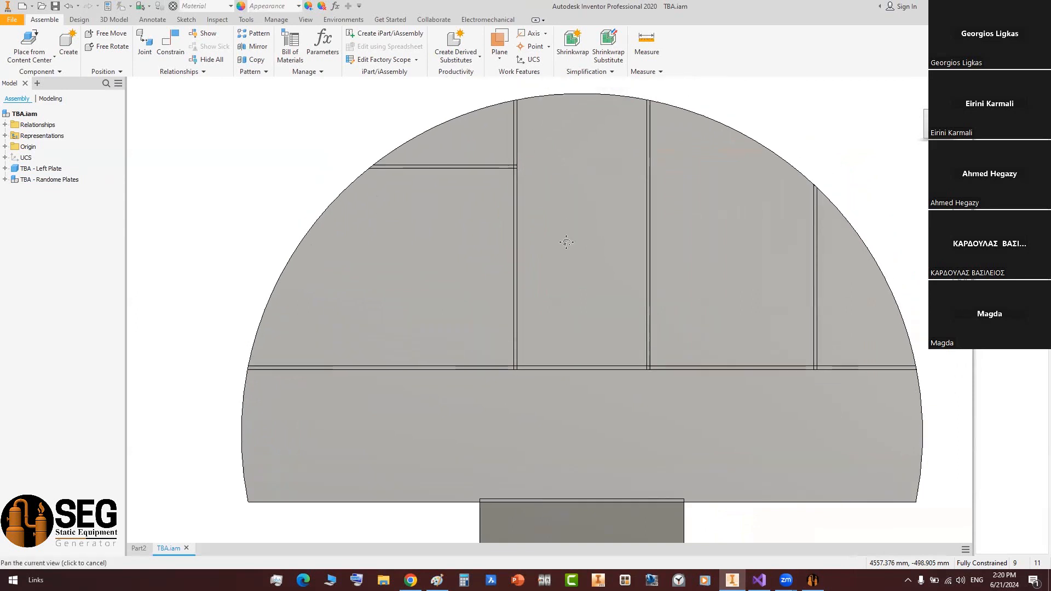
scroll(579, 301, down, 4)
middle_drag(580, 301, 581, 320)
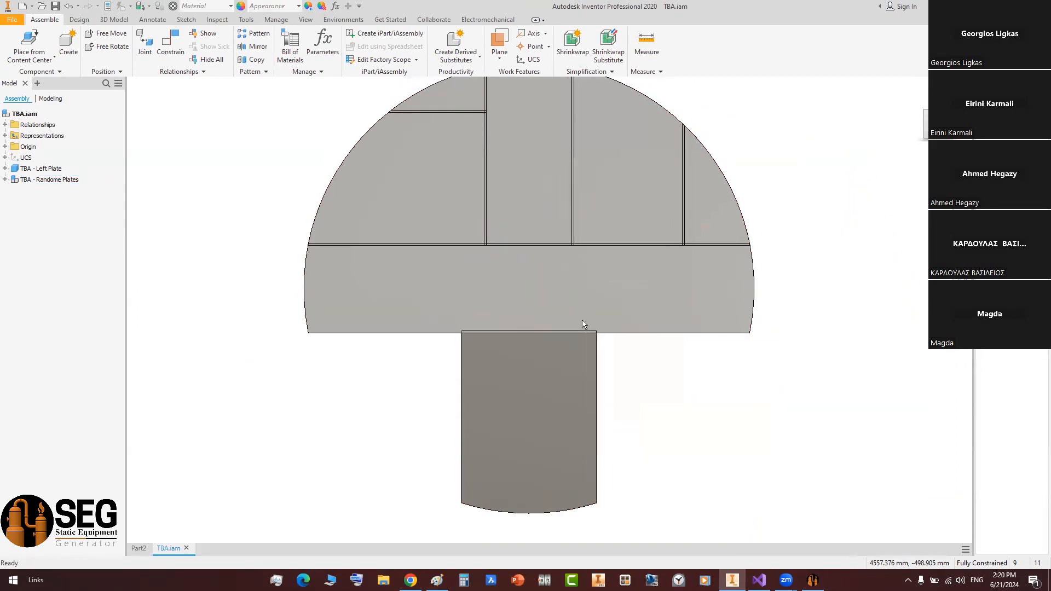
middle_drag(605, 272, 604, 309)
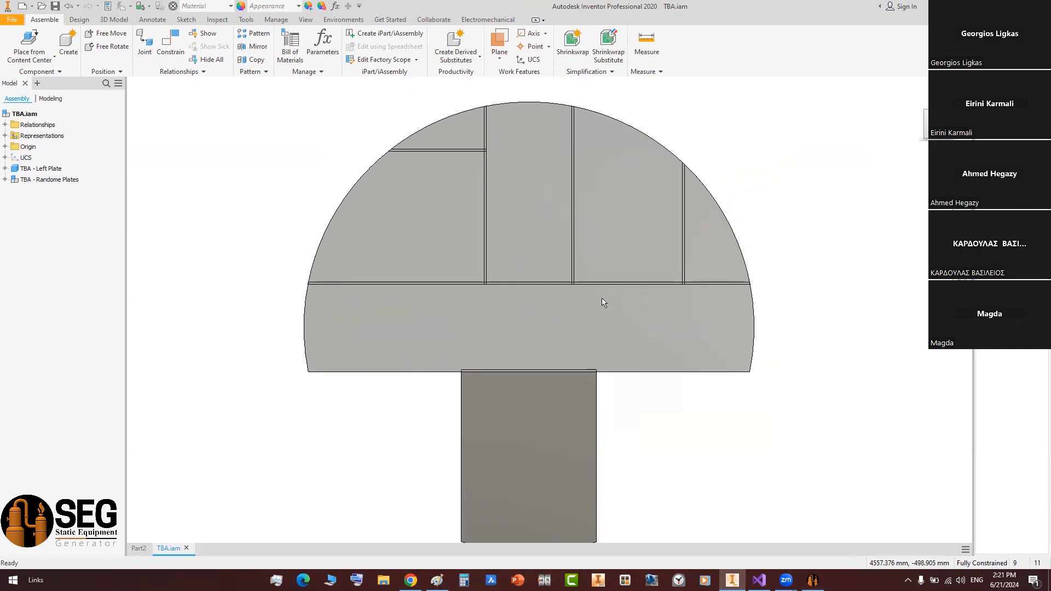
- In the Part2 sketch, draw an eighth-plate rectangle 4050 mm high and about 3660 mm wide, overlapping the third plate and ending at the bounding square's lower right corner
click(138, 548)
middle_drag(579, 438, 559, 339)
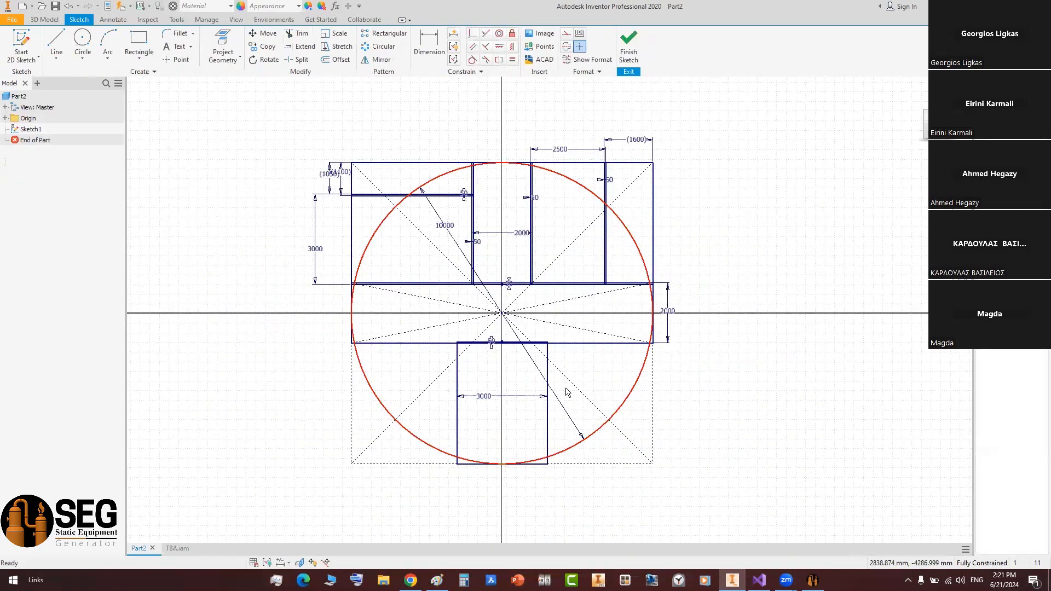
scroll(566, 392, down, 3)
mouse_move(565, 391)
middle_down()
mouse_move(559, 344)
mouse_move(589, 393)
middle_up()
click(141, 42)
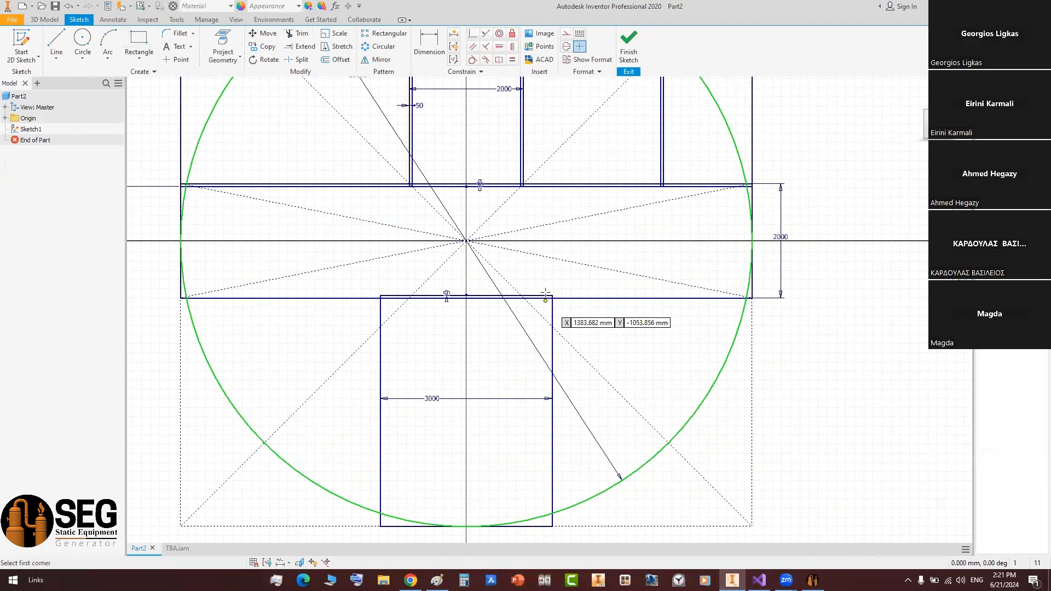
scroll(545, 298, down, 4)
click(541, 291)
scroll(638, 376, up, 5)
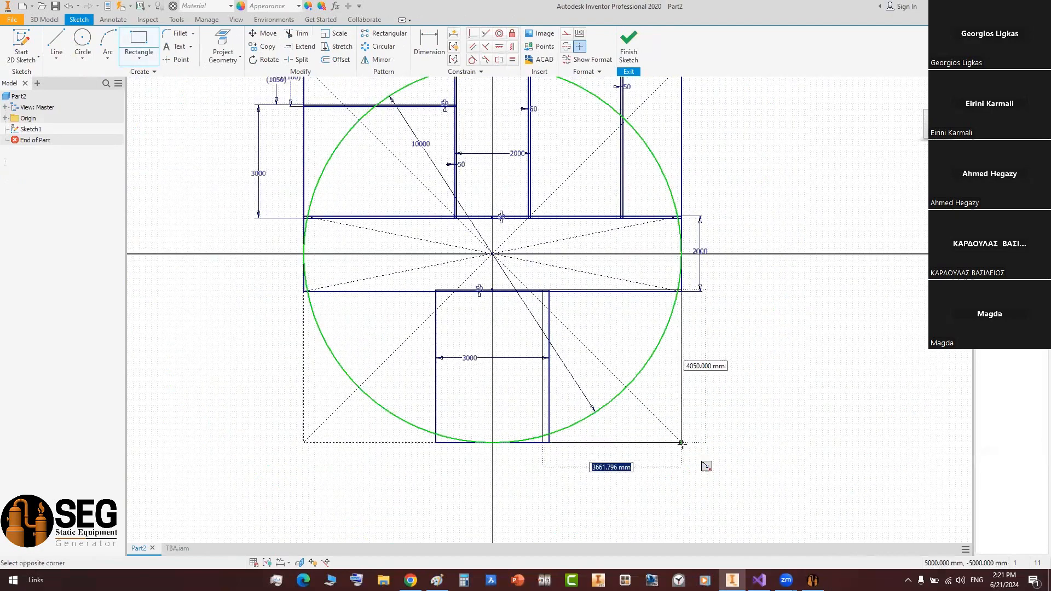
click(681, 442)
- Dimension the overlap between the eighth plate's left edge and the third plate's right edge as 50 mm
middle_drag(585, 361, 552, 363)
scroll(521, 346, down, 3)
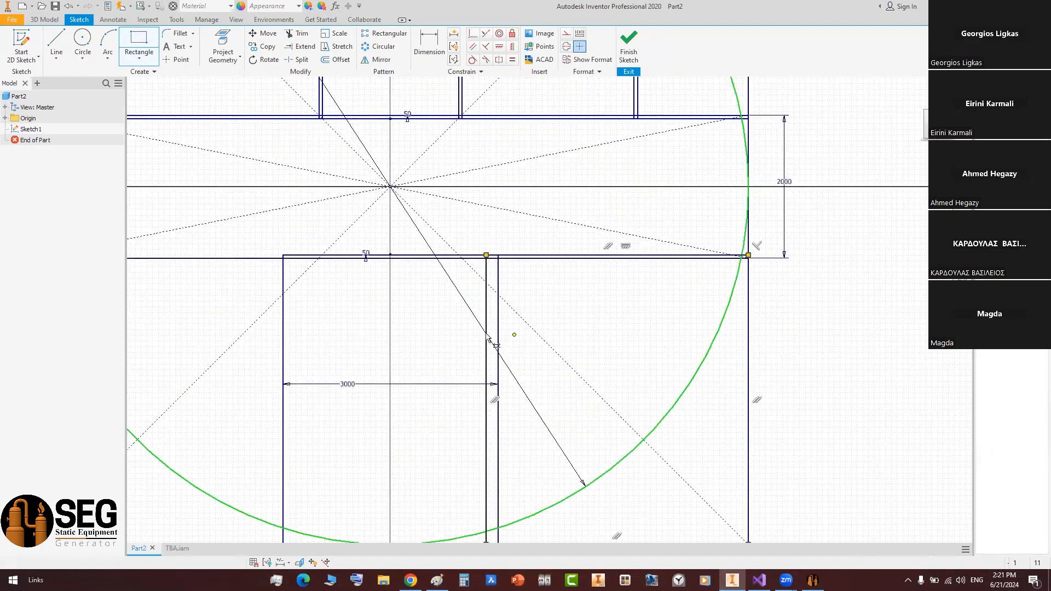
key(d)
click(509, 350)
click(515, 351)
click(521, 332)
text(50)
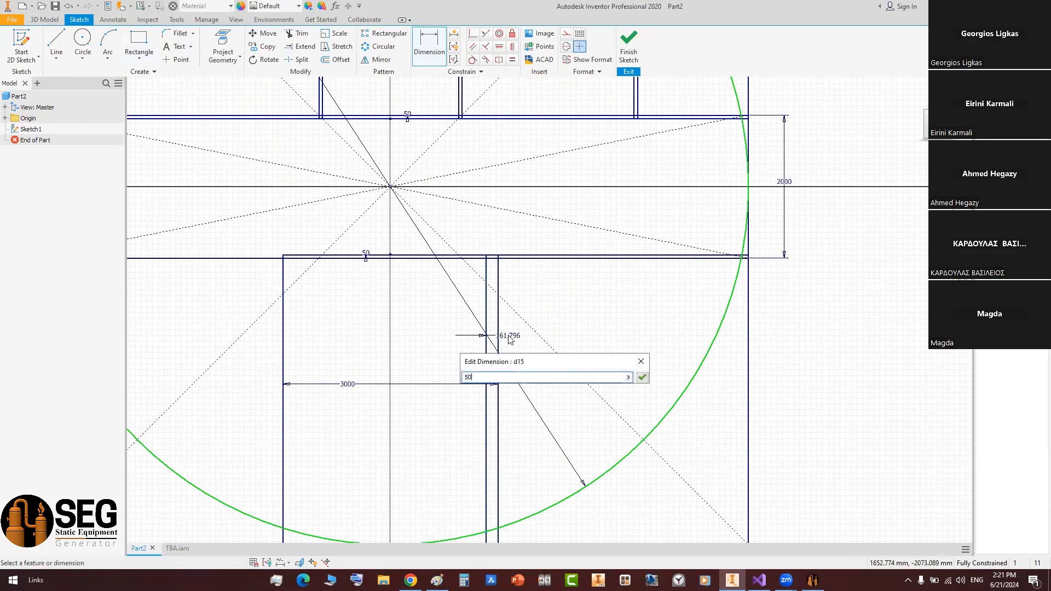
key(Return)
- Measure the eighth plate's length from its left edge to the bounding square's right side
middle_drag(608, 306, 591, 294)
mouse_move(586, 353)
middle_down()
mouse_move(574, 326)
mouse_move(520, 390)
middle_up()
scroll(572, 325, up, 3)
scroll(510, 350, down, 3)
middle_drag(497, 352, 472, 371)
click(474, 373)
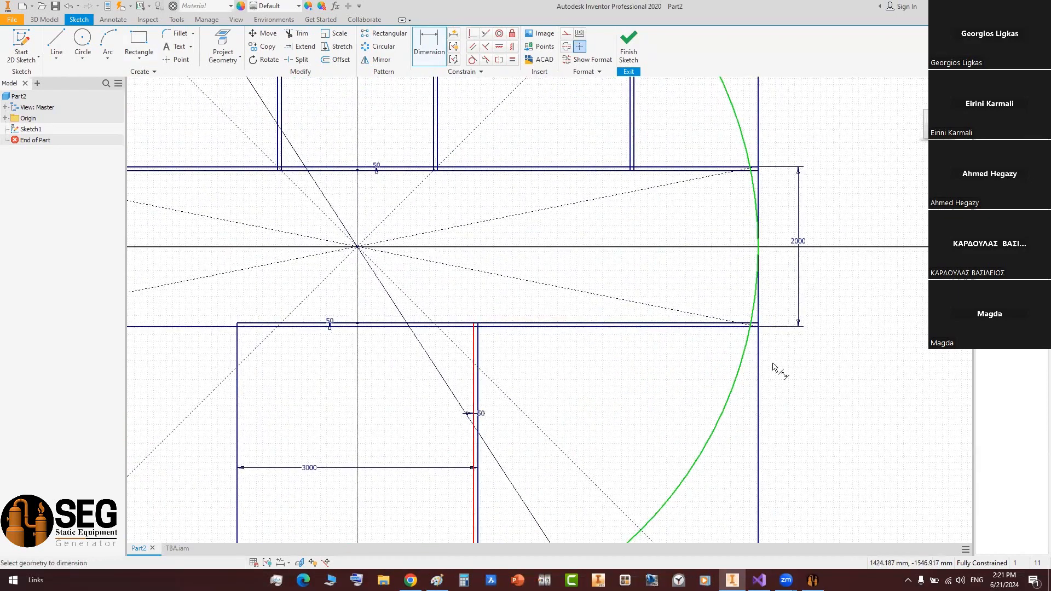
click(758, 364)
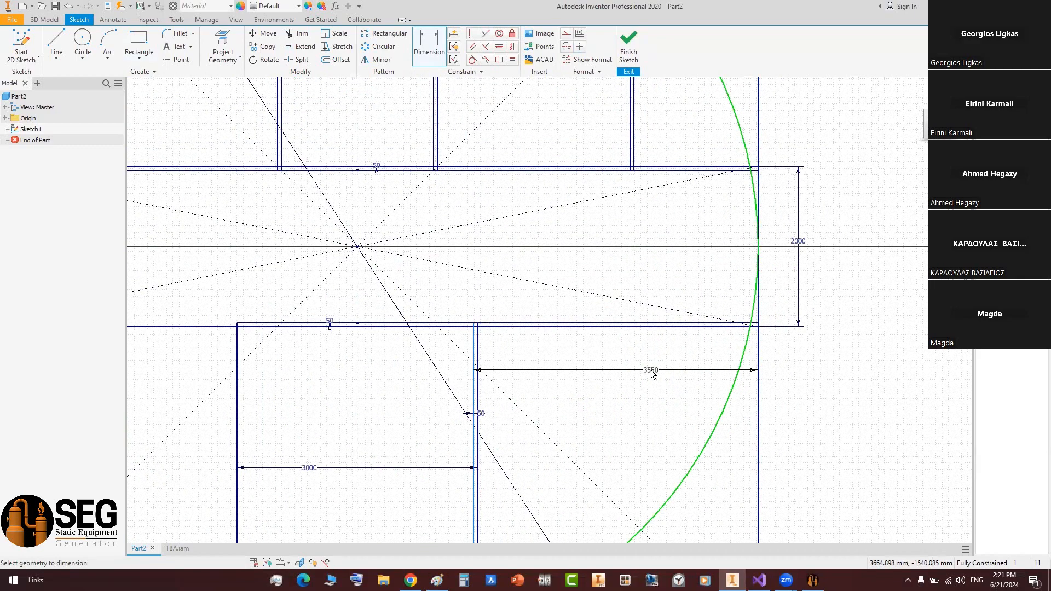
key(Escape)
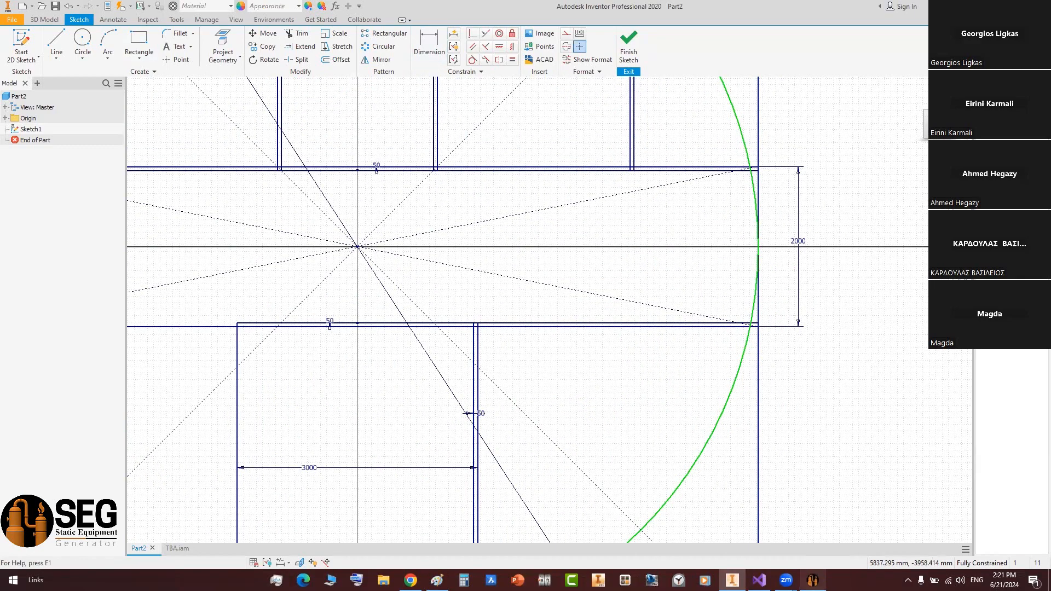
- In Static Equipment Generator, add Plate-8 and set its length to 3550 mm
click(813, 580)
scroll(414, 325, up, 2)
click(392, 261)
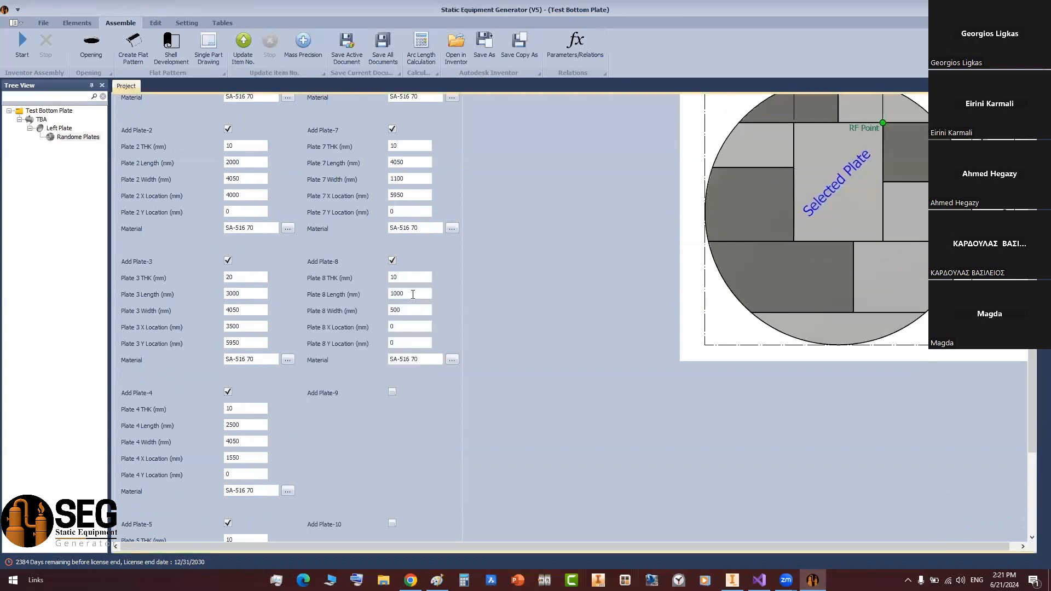
text(3550)
key(Tab)
- In the Inventor sketch, measure the eighth plate's height between its top and bottom edges
click(732, 580)
scroll(725, 404, down, 3)
middle_drag(720, 405, 686, 386)
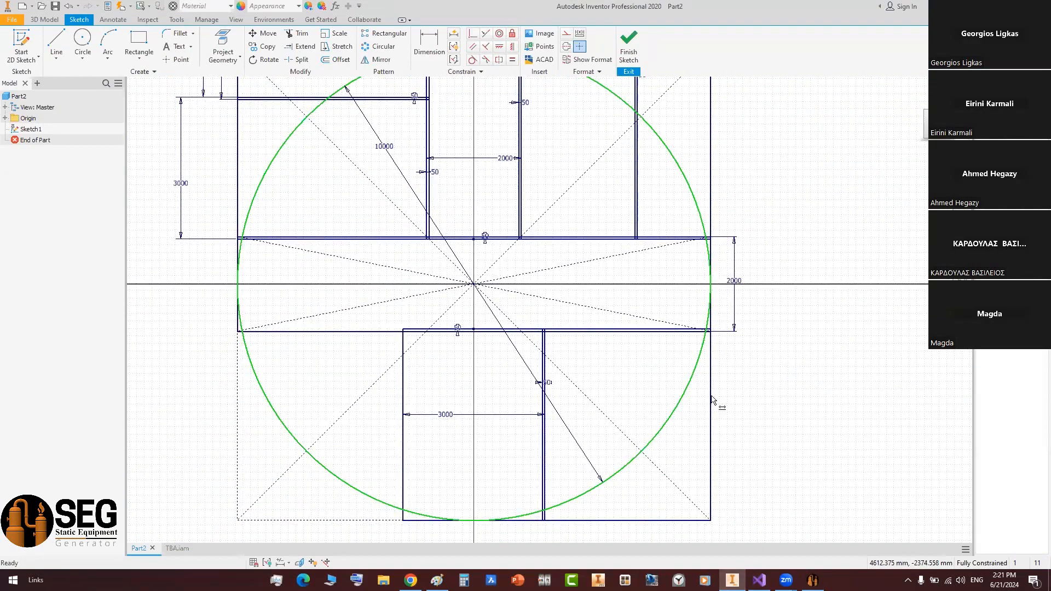
key(d)
click(675, 329)
click(669, 520)
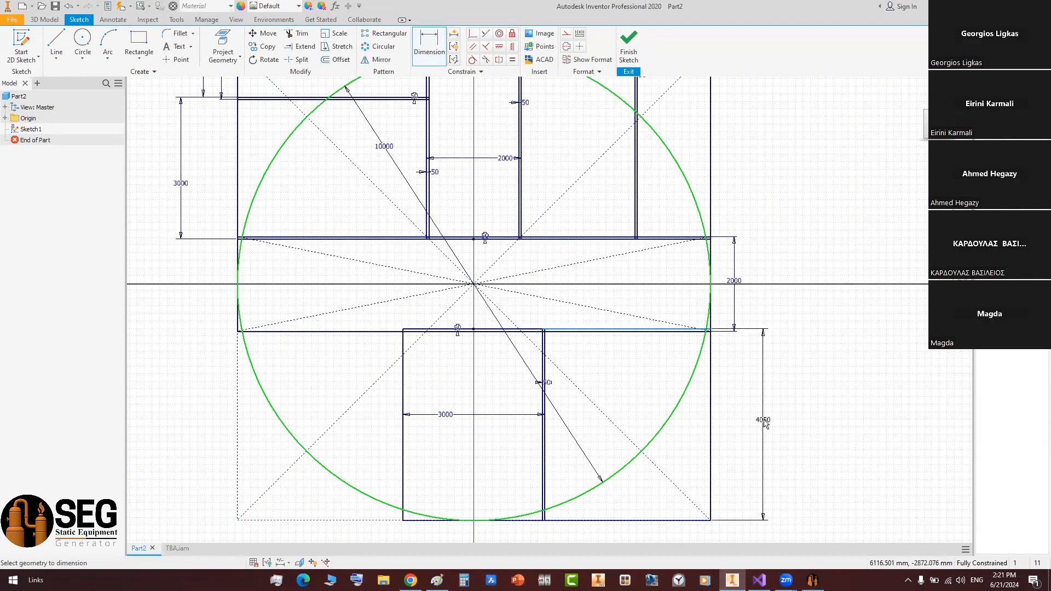
scroll(766, 425, up, 3)
key(Escape)
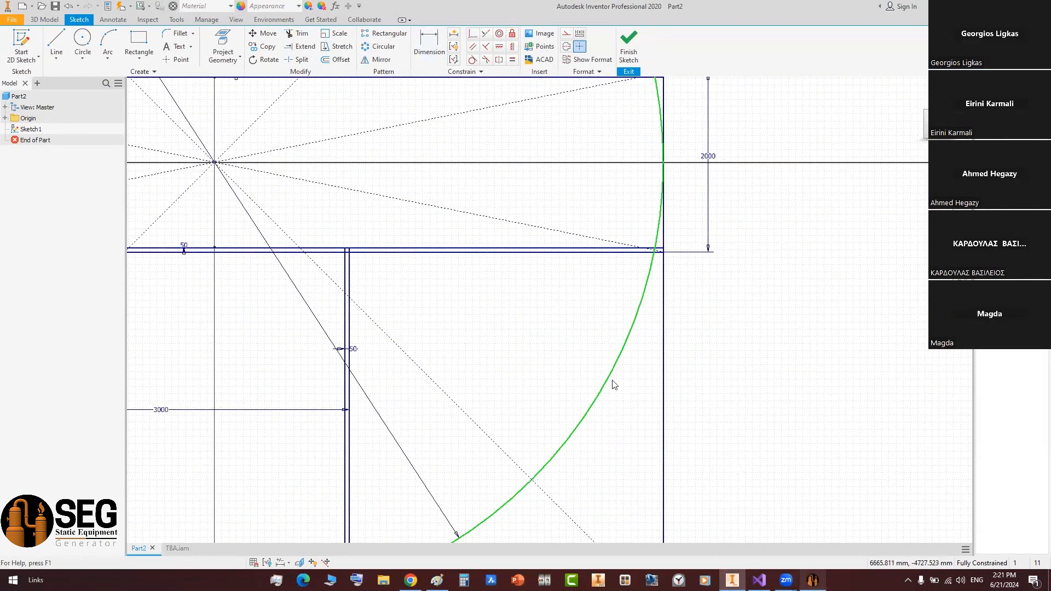
- In Static Equipment Generator, set Plate 8's width to 4050 mm
key(alt+Tab)
text(405)
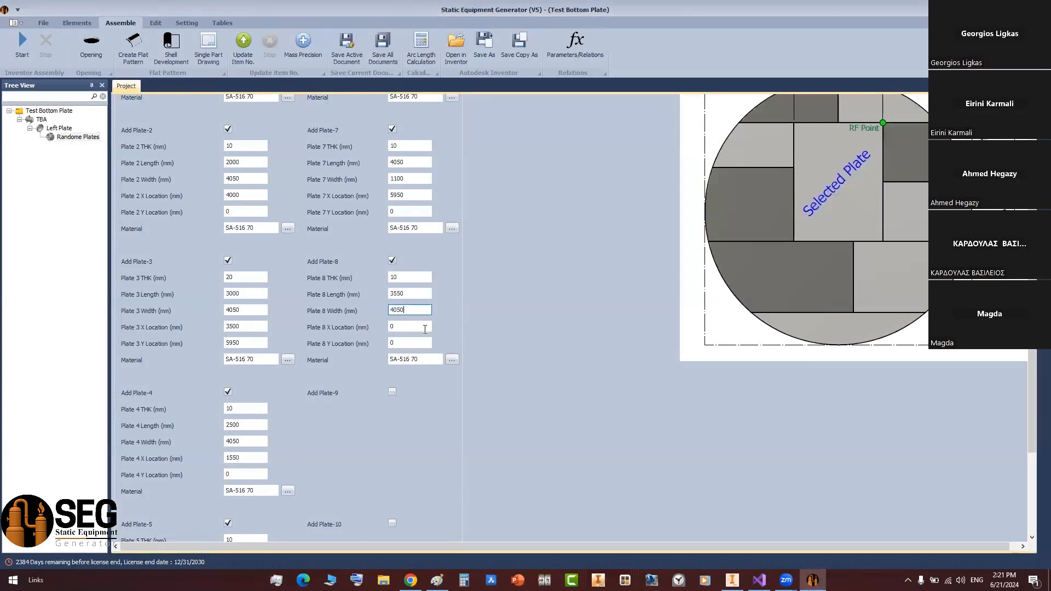
key(Tab)
- In the Inventor sketch, measure from the eighth plate's top edge to the bounding square's top side
click(734, 574)
mouse_move(666, 315)
middle_down()
mouse_move(657, 362)
mouse_move(631, 349)
middle_up()
scroll(657, 361, down, 3)
scroll(632, 349, up, 3)
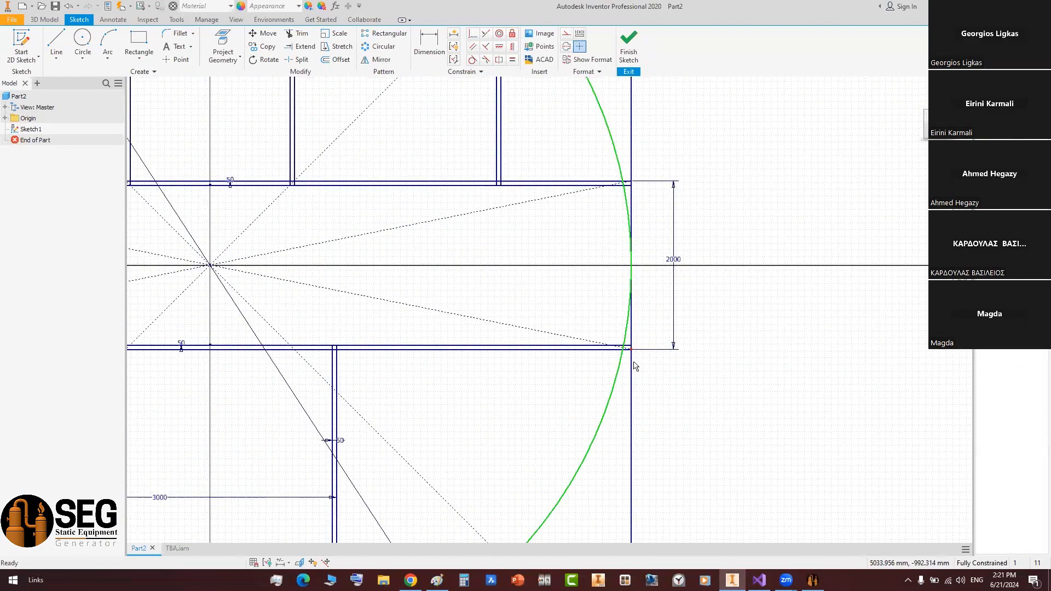
key(d)
click(605, 346)
scroll(590, 287, down, 5)
middle_drag(581, 158, 574, 196)
click(581, 172)
scroll(632, 210, up, 3)
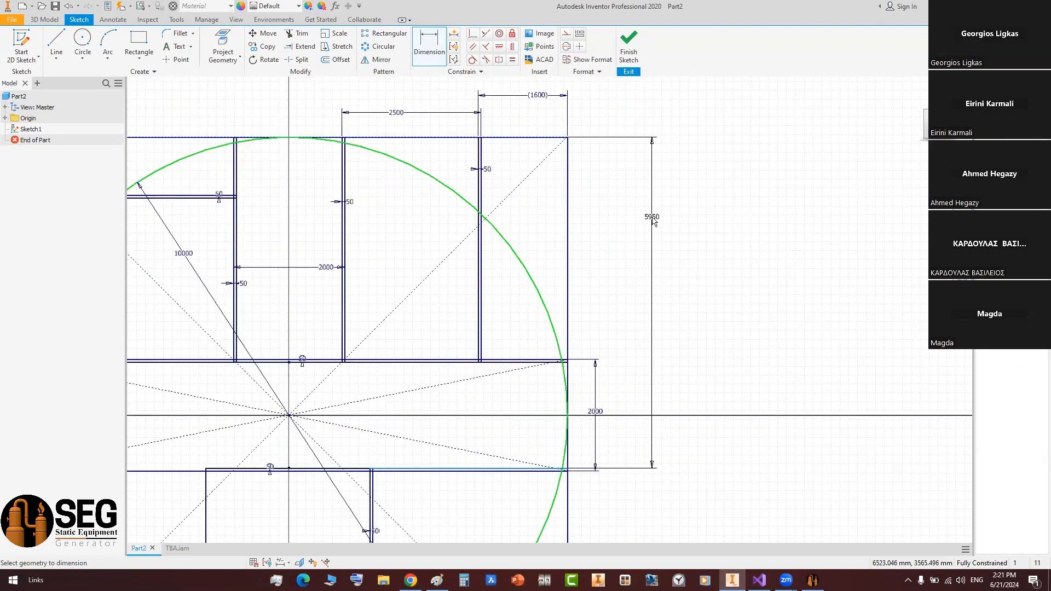
- In Static Equipment Generator, set Plate 8's Y location to 5950 mm
click(812, 580)
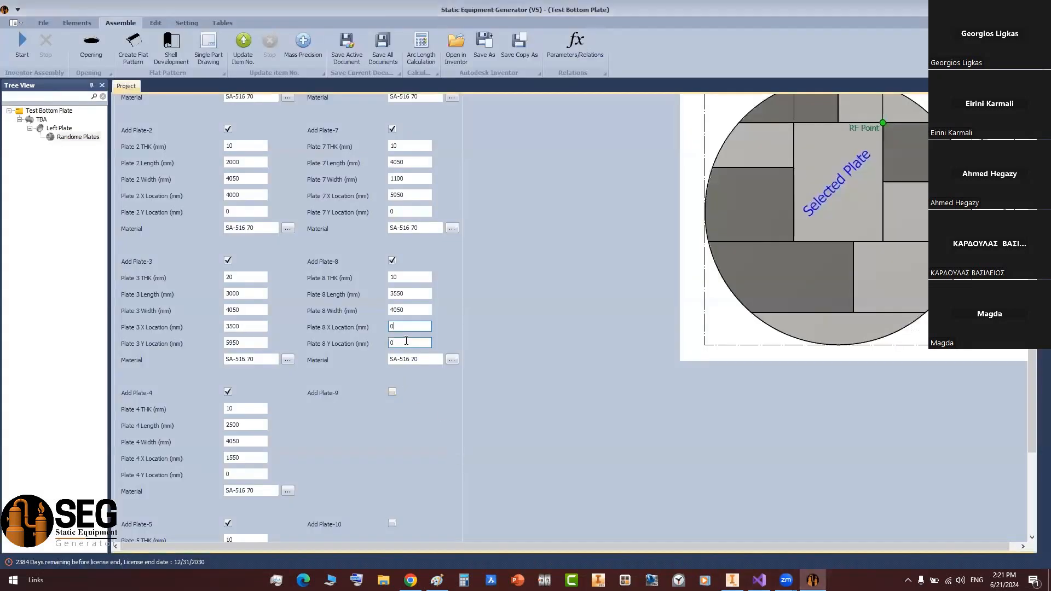
click(406, 341)
click(732, 579)
scroll(442, 327, down, 5)
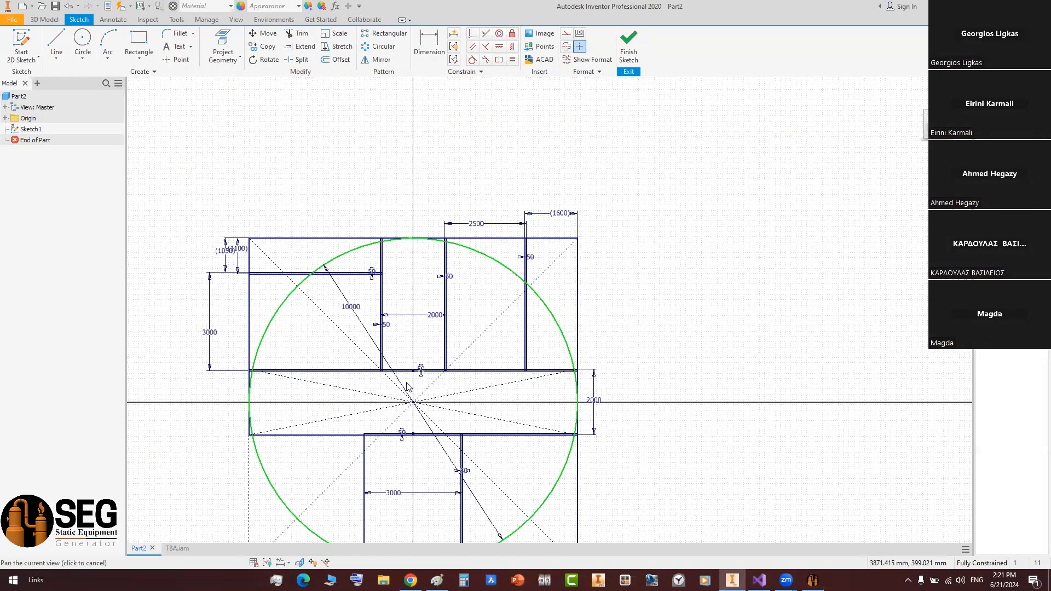
scroll(384, 398, up, 4)
middle_drag(385, 398, 435, 295)
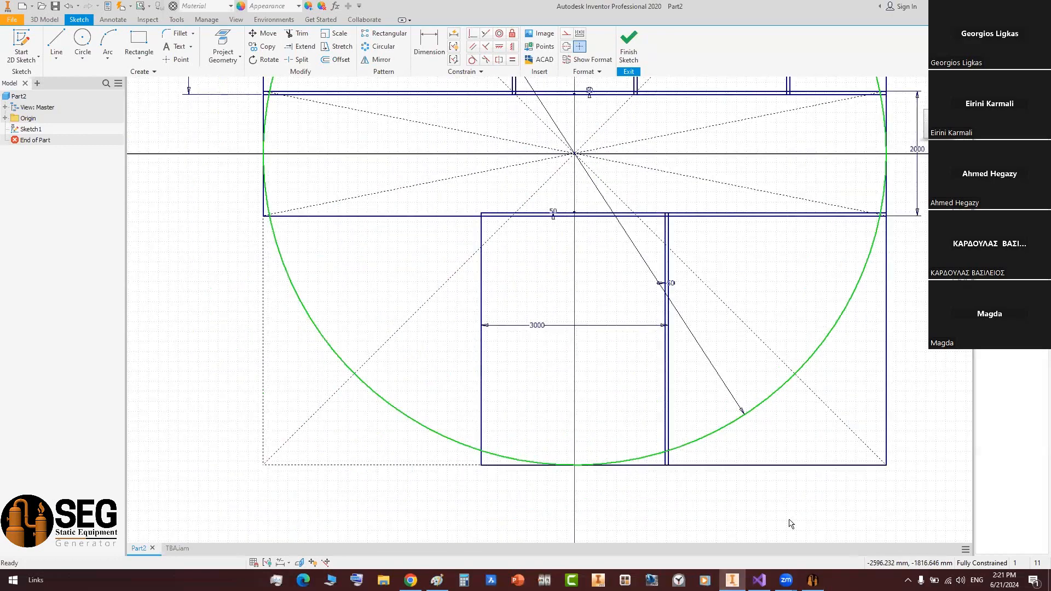
click(803, 579)
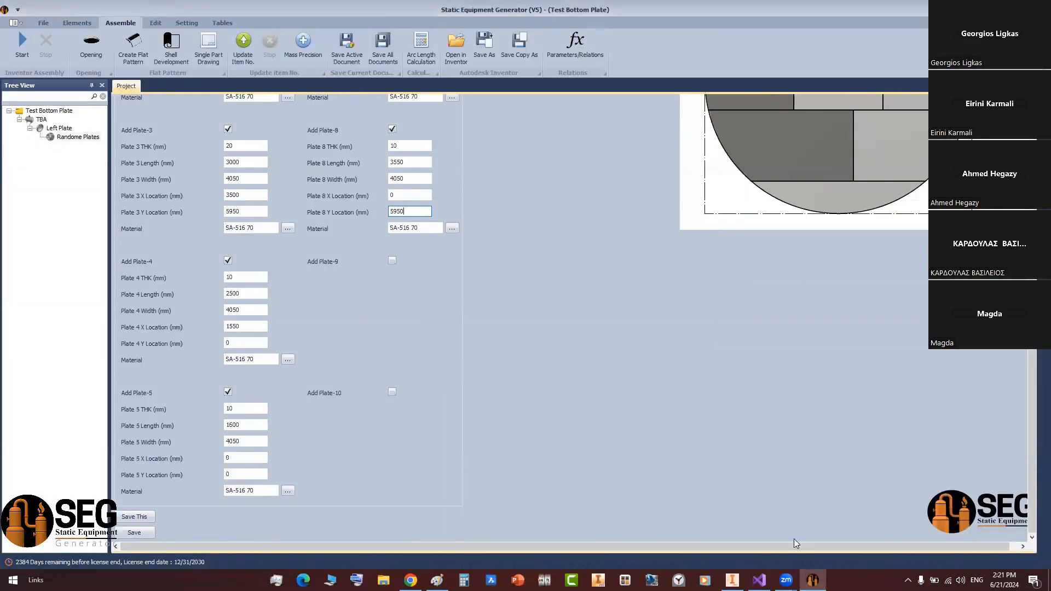
- In the Inventor sketch, draw a ninth plate rectangle about 1200 mm wide, overlapping the eighth plate's left edge and reaching the bounding square's bottom side
click(732, 580)
middle_drag(527, 266, 540, 294)
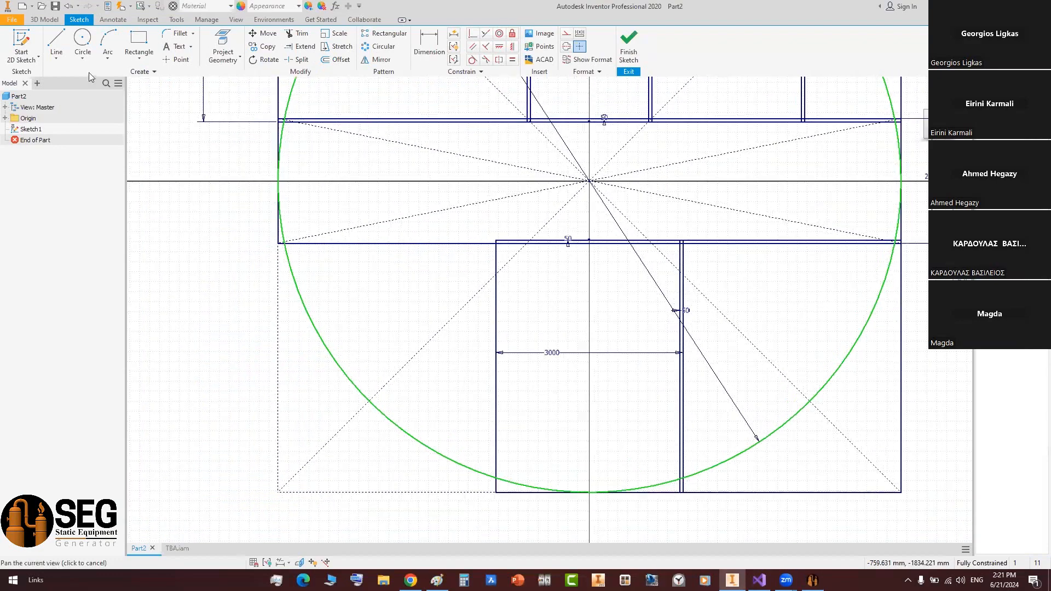
click(138, 41)
scroll(527, 252, up, 3)
click(512, 238)
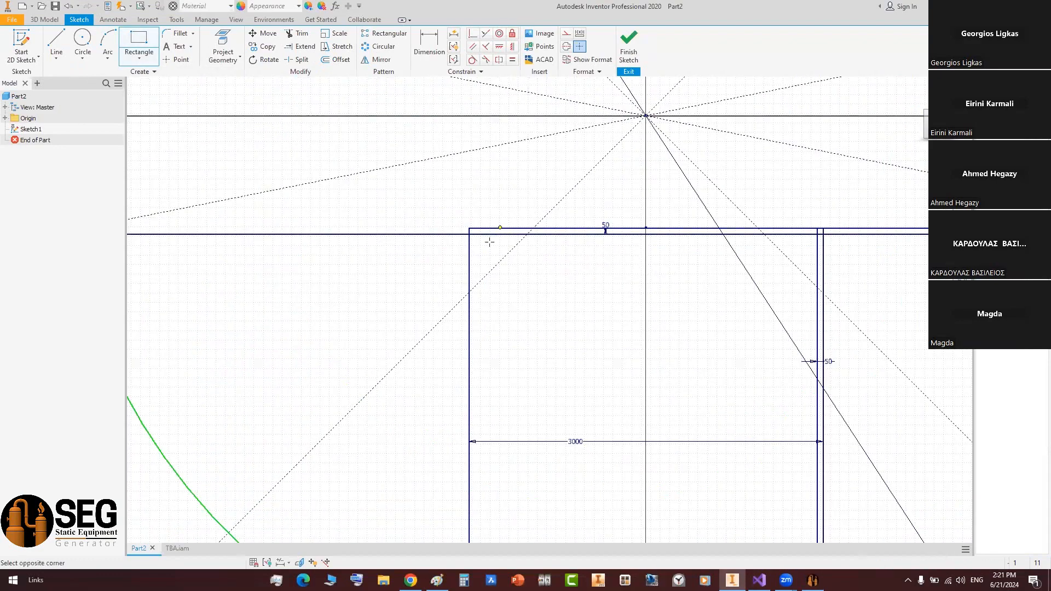
scroll(489, 242, down, 3)
scroll(442, 402, up, 2)
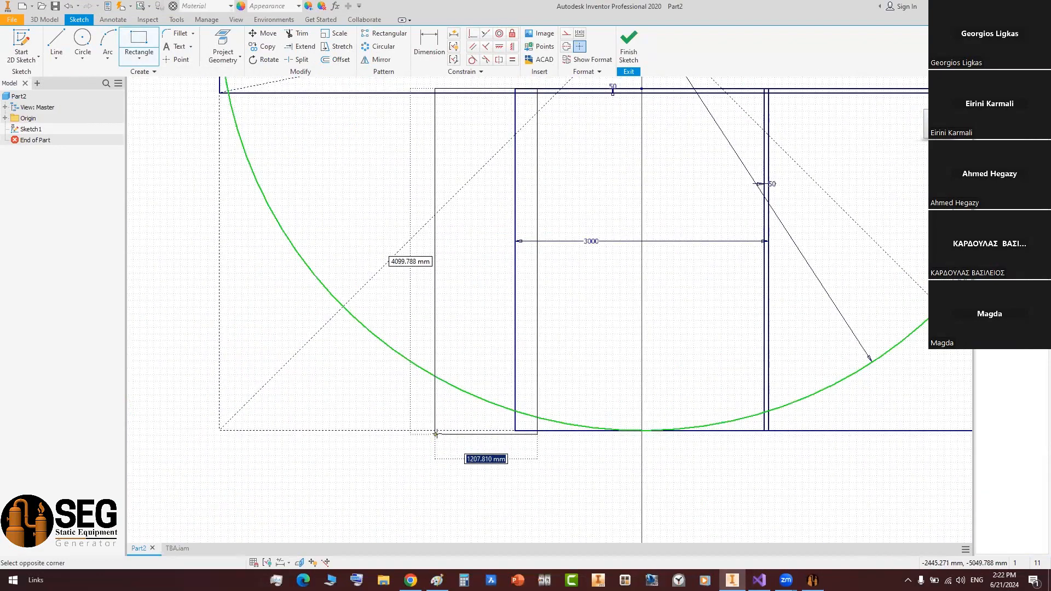
click(437, 430)
- Dimension the overlap between the eighth and ninth plates as 50 mm
middle_drag(525, 242, 528, 291)
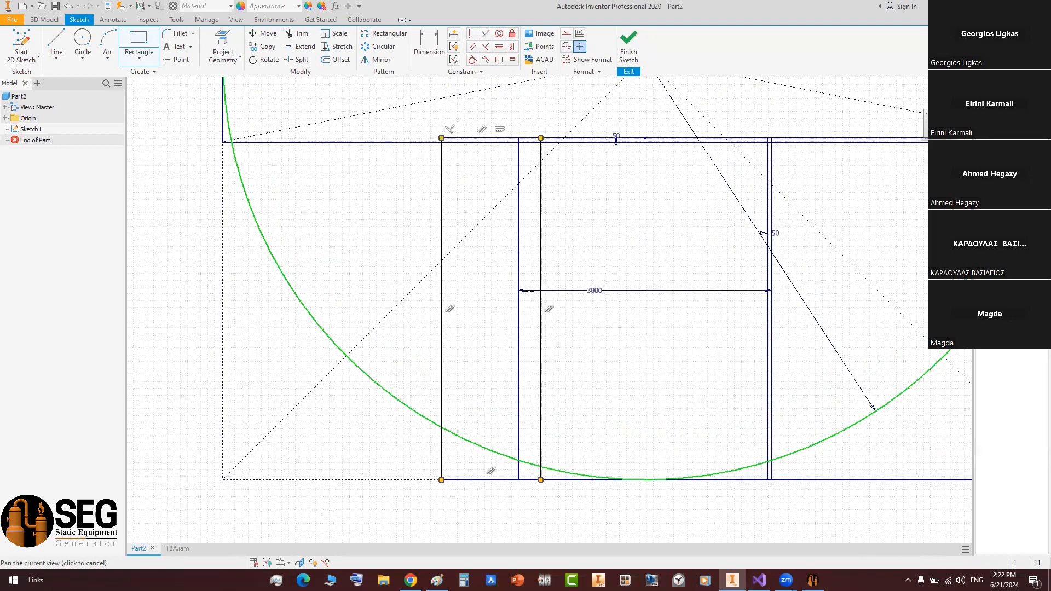
key(d)
click(518, 273)
click(541, 274)
click(549, 256)
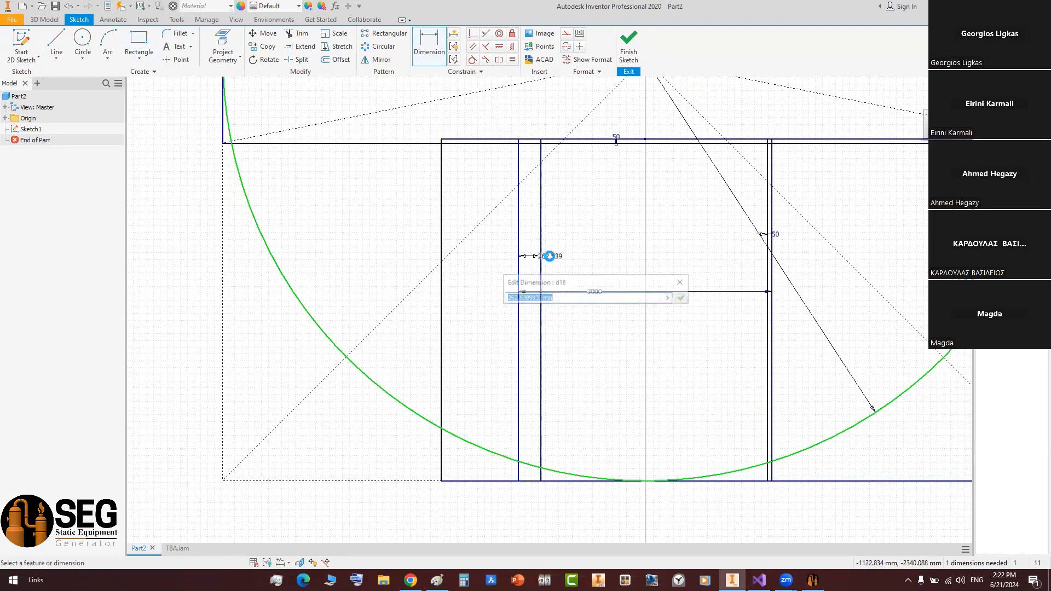
text(50)
key(Return)
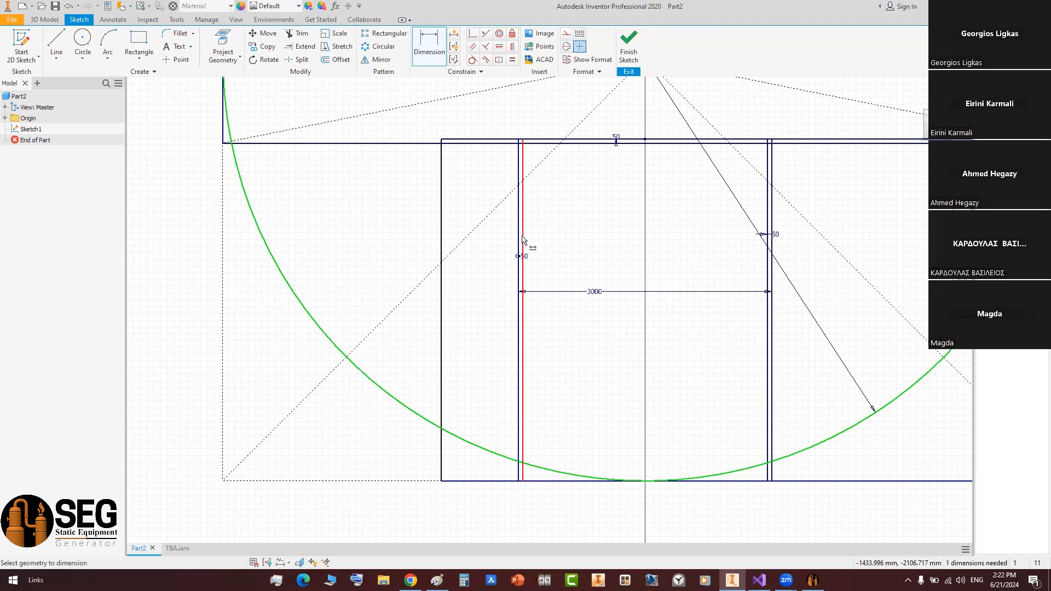
- Dimension the ninth plate's horizontal size between its left and right edges as 1000 mm
click(523, 239)
click(442, 261)
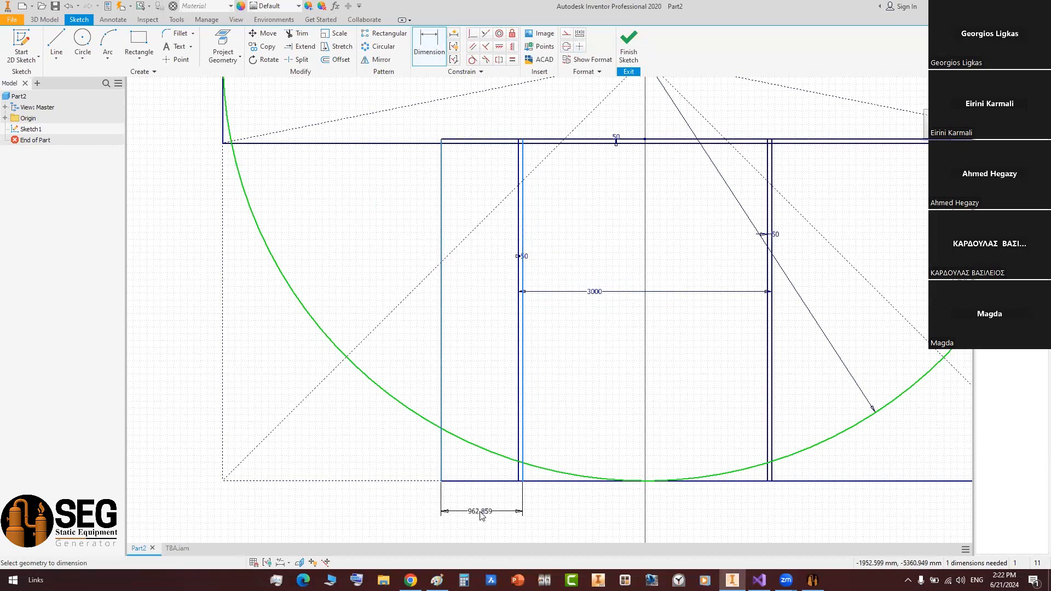
click(481, 516)
text(1)
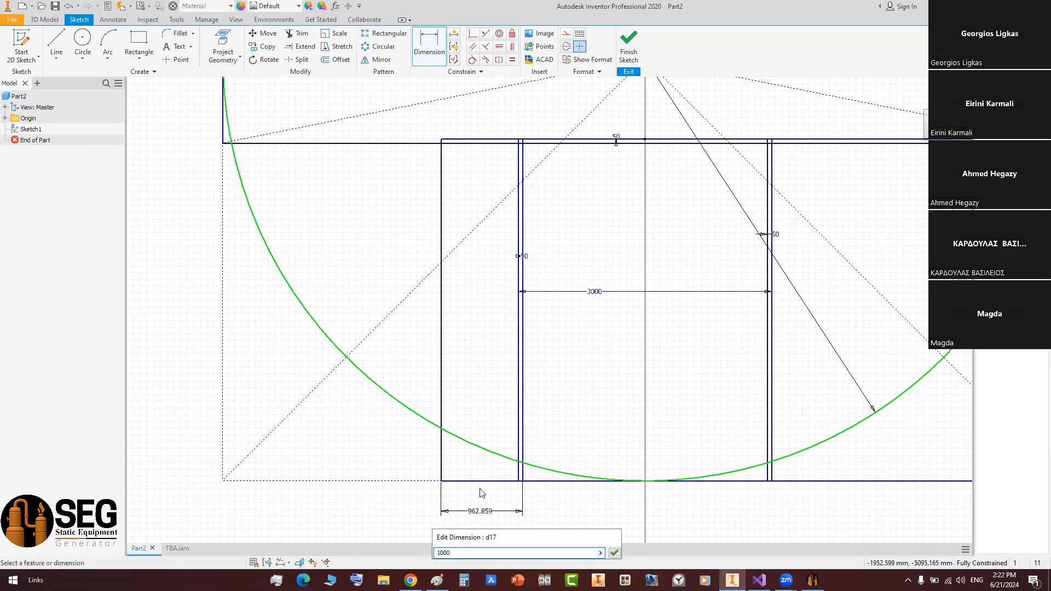
text(000)
key(Return)
scroll(500, 408, down, 2)
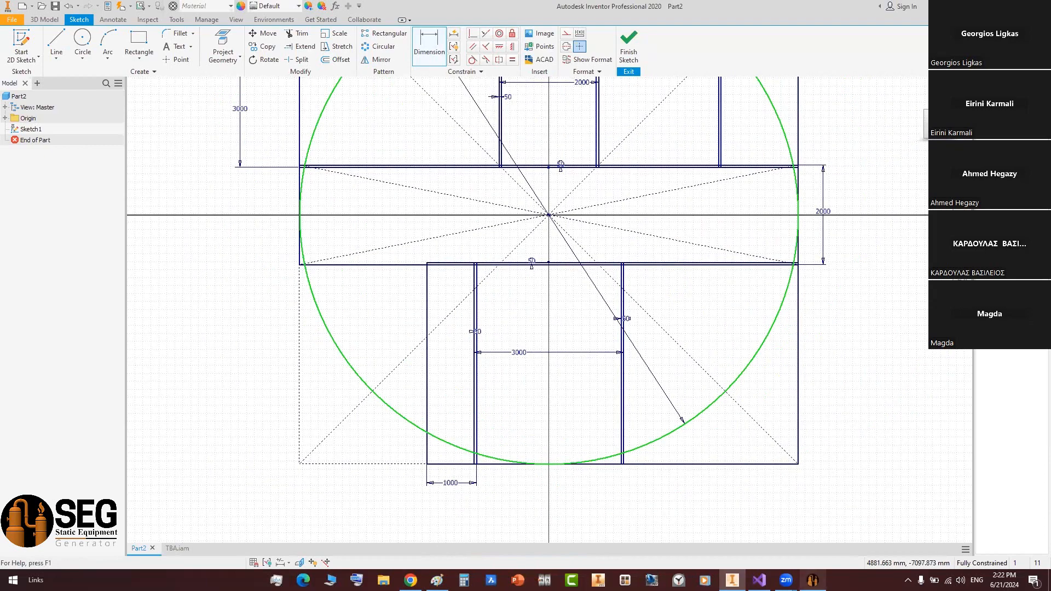
- In Static Equipment Generator, add Plate-9 with a length of 1000 mm and a width of 4095 mm
mouse_move(812, 579)
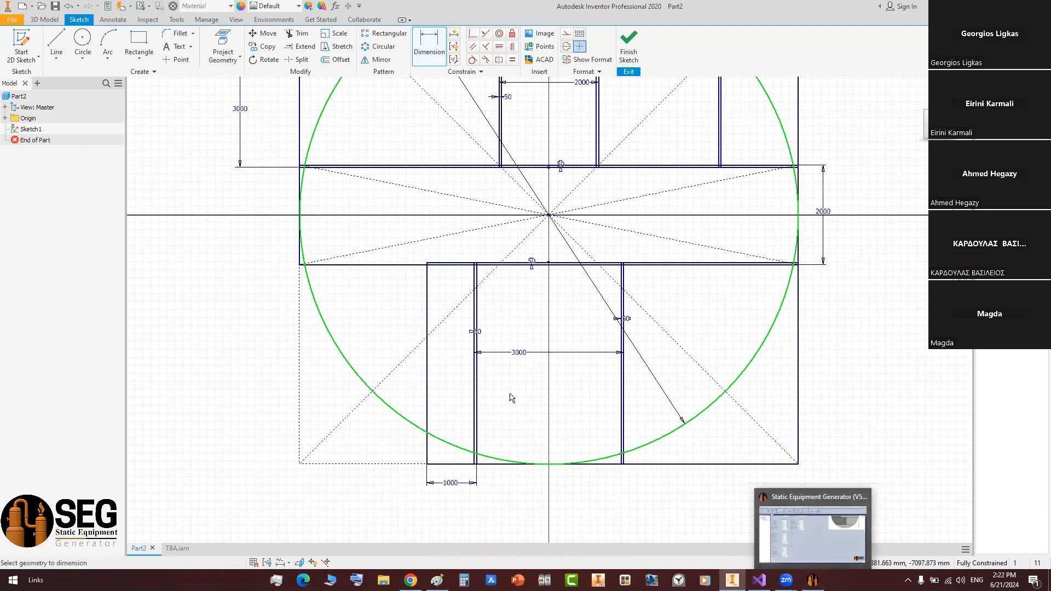
click(427, 383)
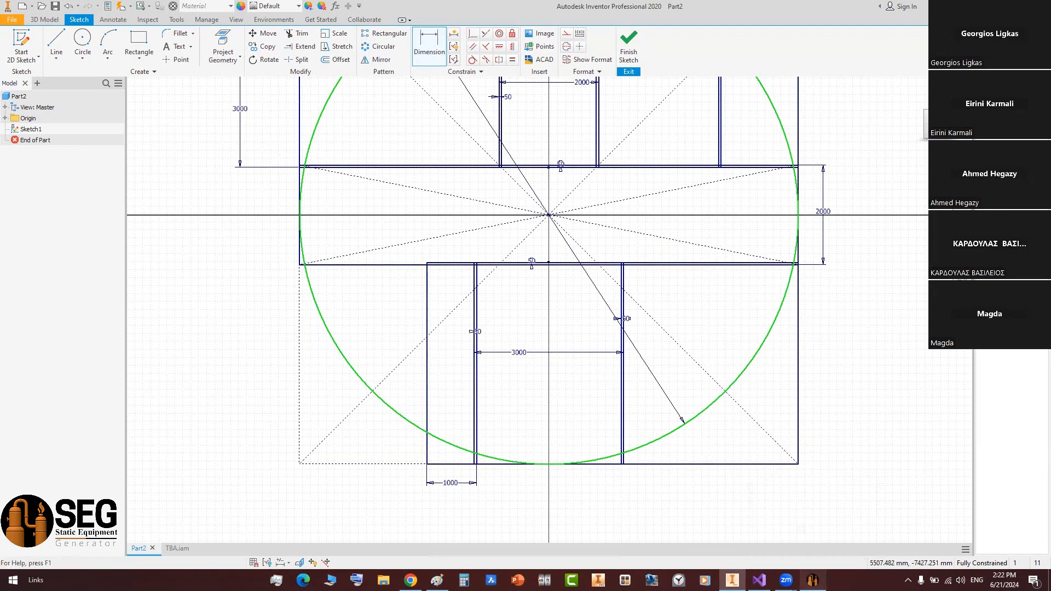
key(alt+Tab)
click(392, 261)
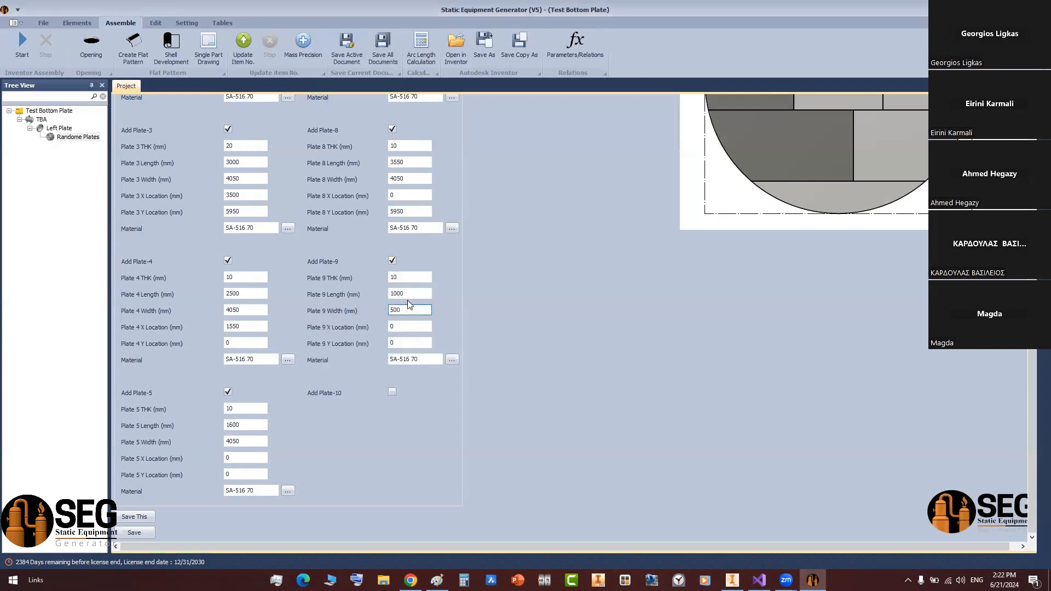
drag(408, 294, 356, 315)
drag(414, 293, 389, 295)
- Measure from the ninth plate's right edge to the bounding square's right side in Inventor, and set Plate 9's X location to 6450 mm in Static Equipment Generator
click(732, 580)
middle_drag(523, 366, 497, 393)
click(453, 311)
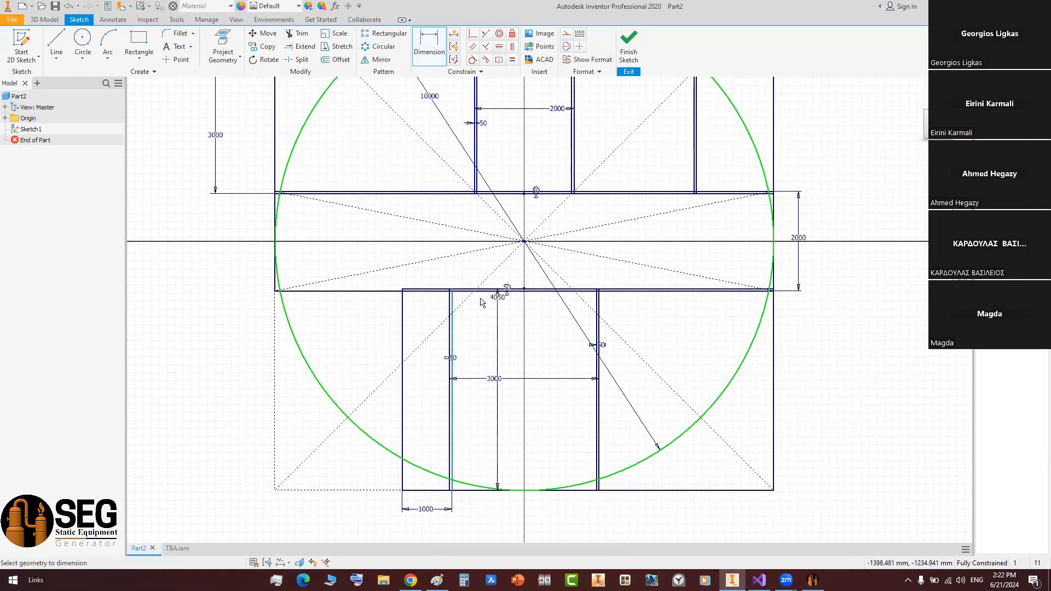
click(776, 352)
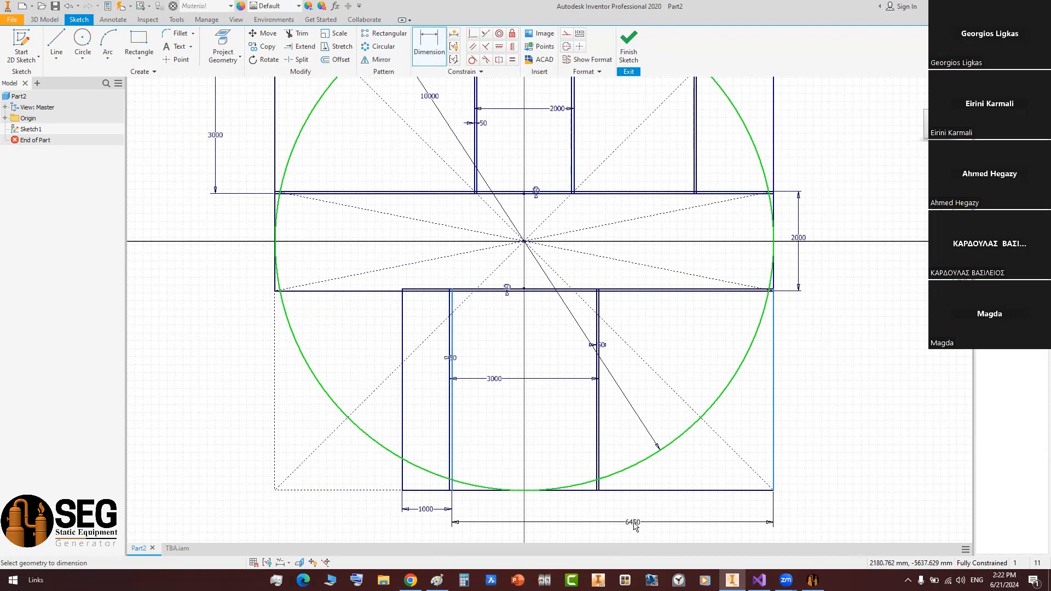
click(812, 580)
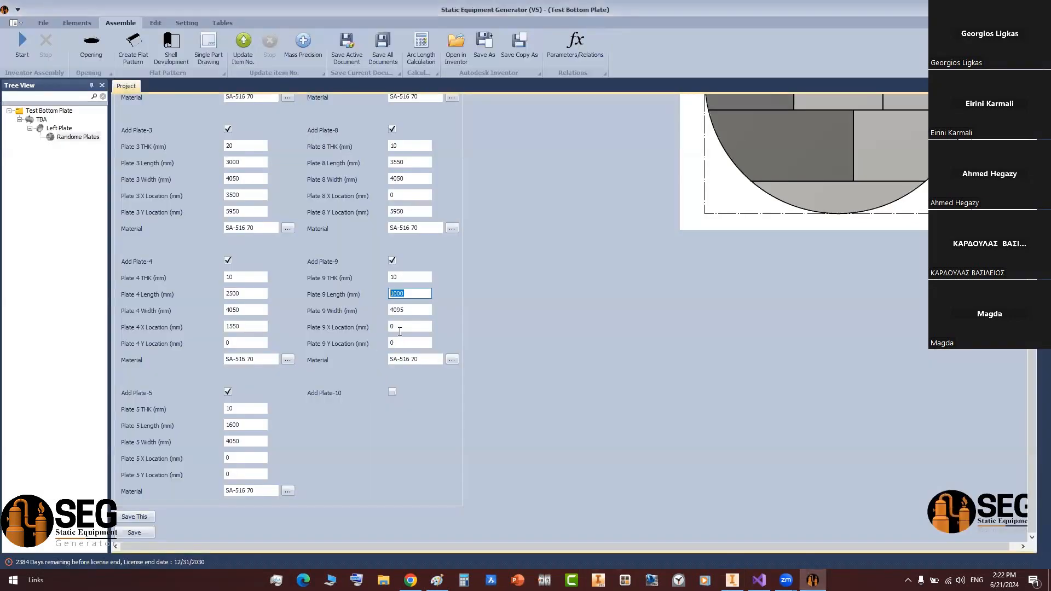
click(389, 327)
- In the Inventor sketch, measure from the ninth plate's top edge to the bounding square's top side
click(733, 580)
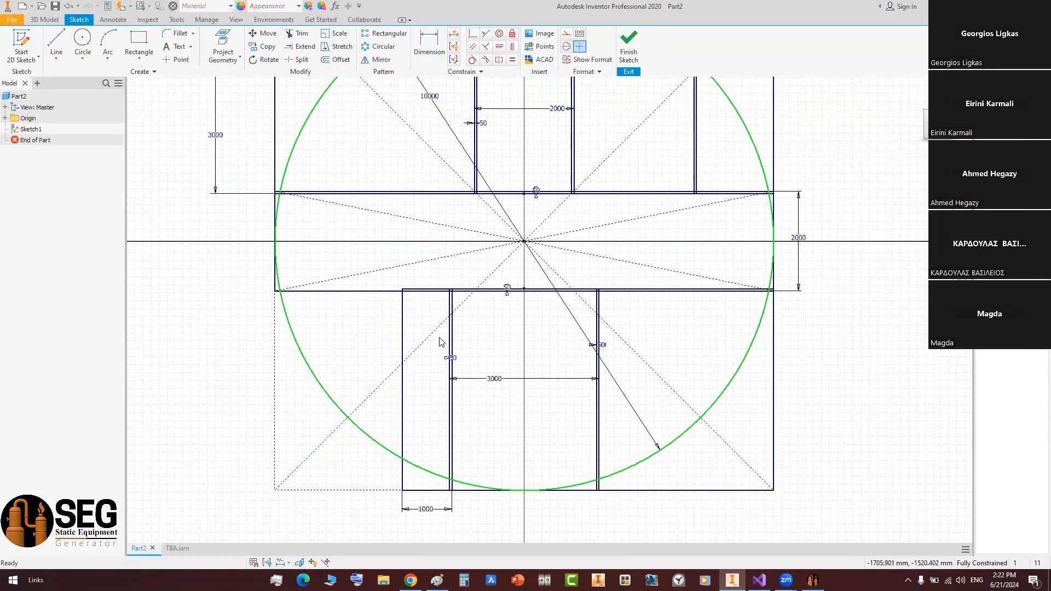
middle_drag(434, 289, 433, 310)
scroll(419, 208, down, 3)
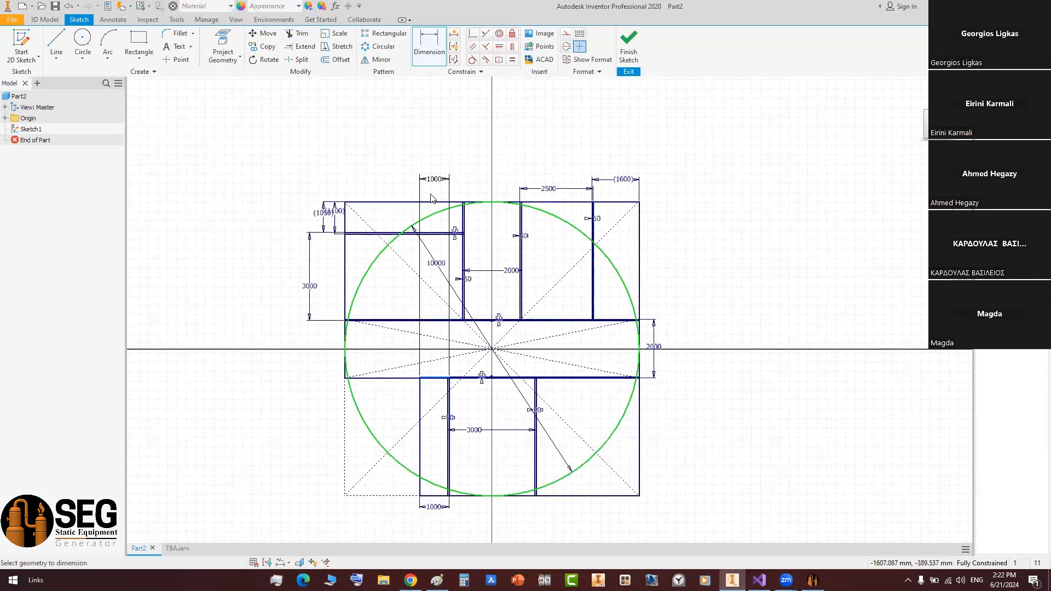
scroll(407, 220, up, 3)
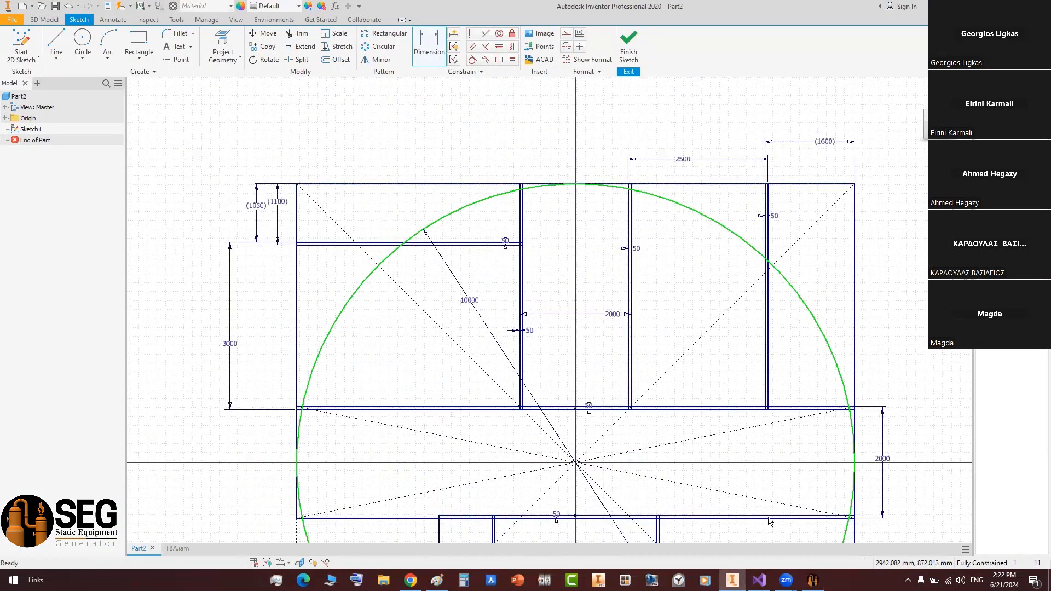
key(Escape)
- In Static Equipment Generator, set Plate 9's Y location to 5950 mm and add Plate-10
key(alt+Tab)
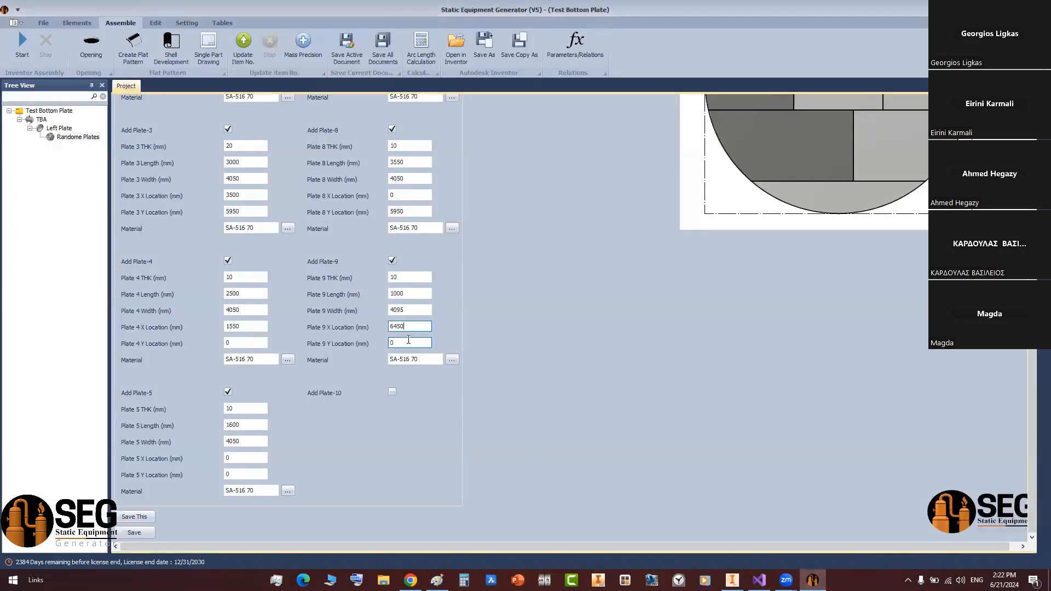
key(Tab)
click(392, 392)
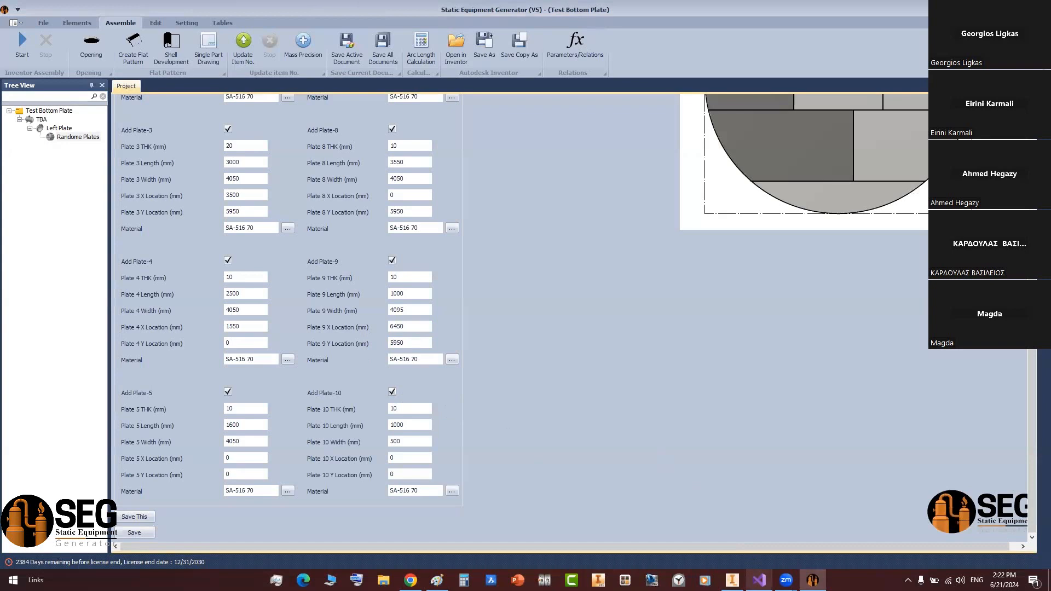
- In the Inventor sketch, draw a tenth plate rectangle about 2700 mm wide from the ninth plate's top edge to the bounding square's lower-left corner
key(alt+Tab)
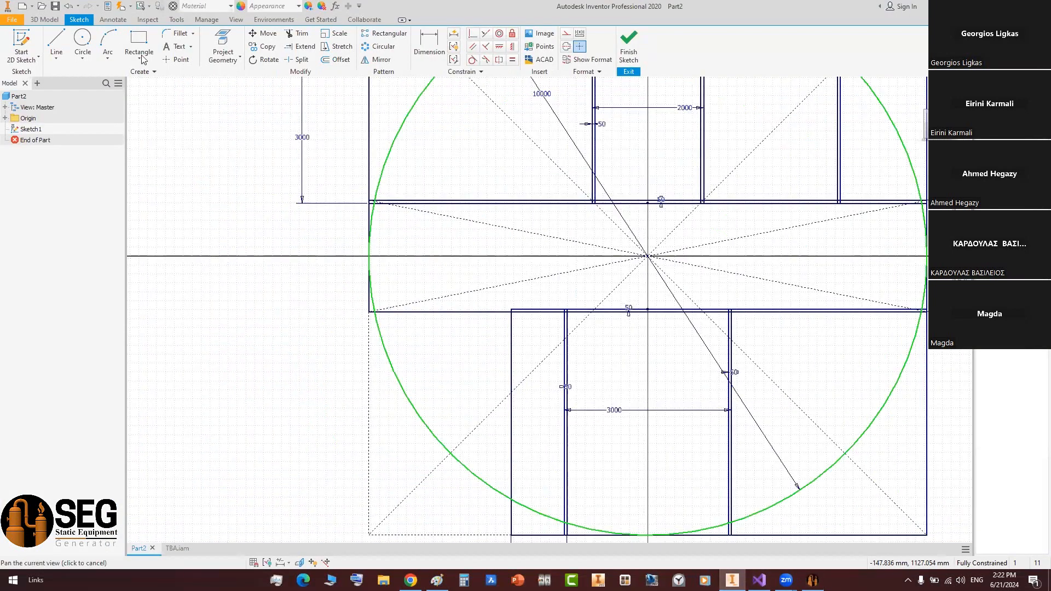
click(139, 44)
scroll(536, 309, up, 2)
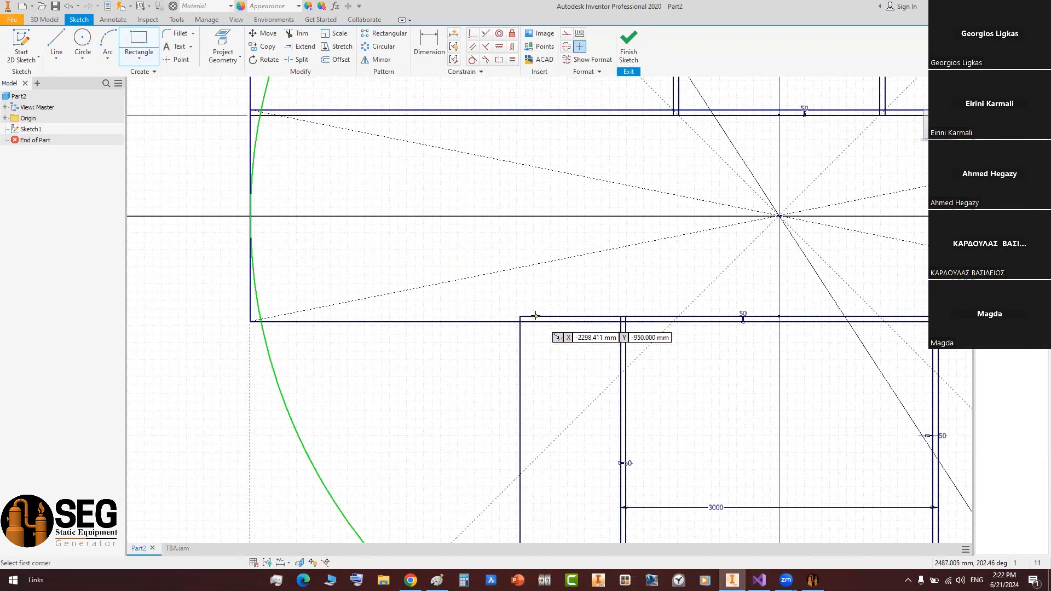
click(536, 316)
scroll(535, 315, down, 3)
scroll(438, 471, up, 2)
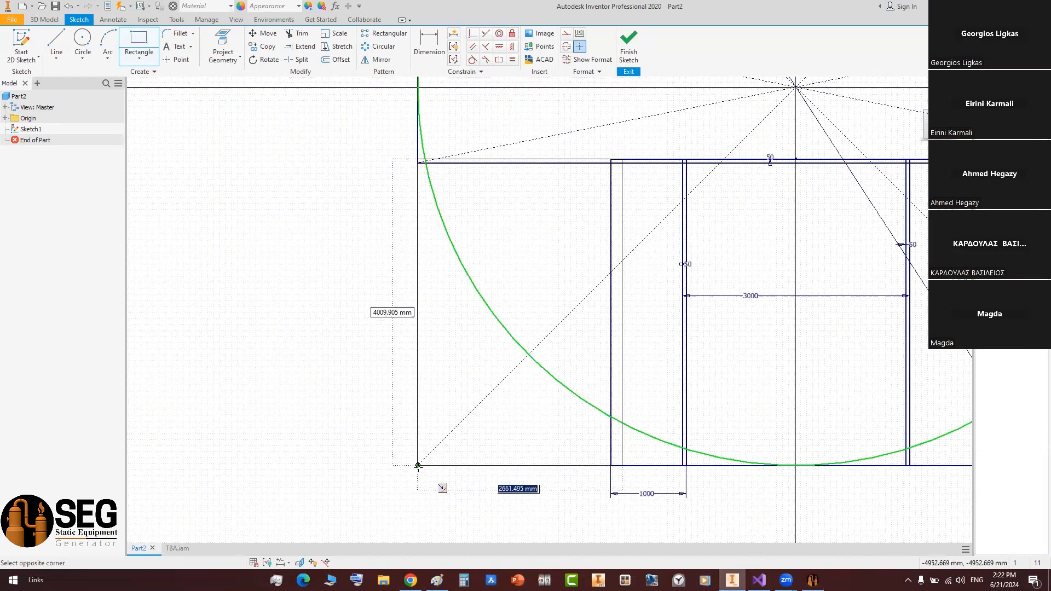
click(418, 465)
- Dimension the overlap between the ninth and tenth plates as 50 mm
middle_drag(599, 374, 573, 402)
key(d)
click(597, 384)
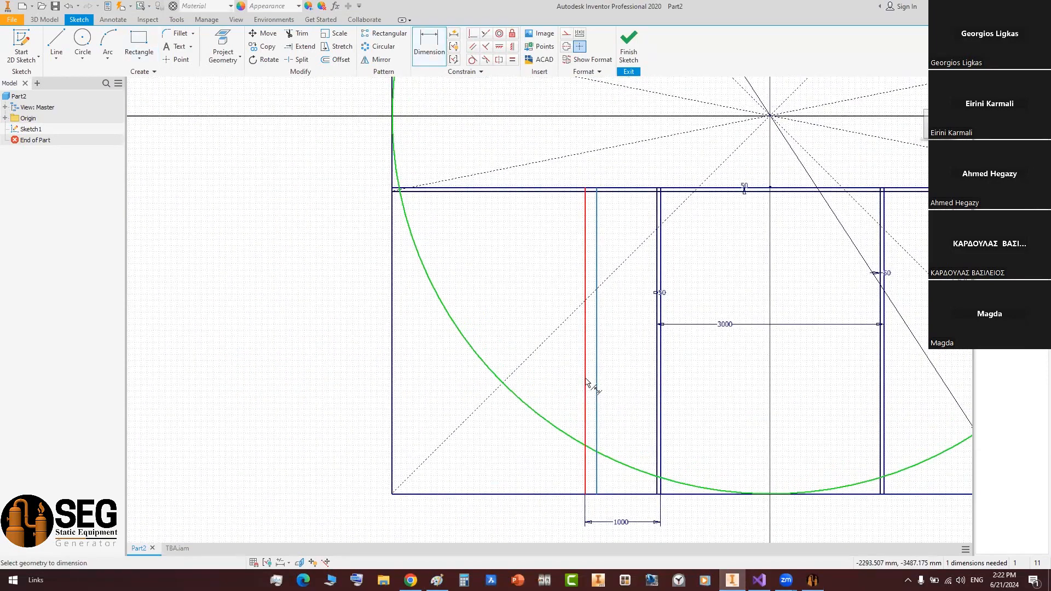
click(586, 382)
click(593, 377)
text(50)
key(Return)
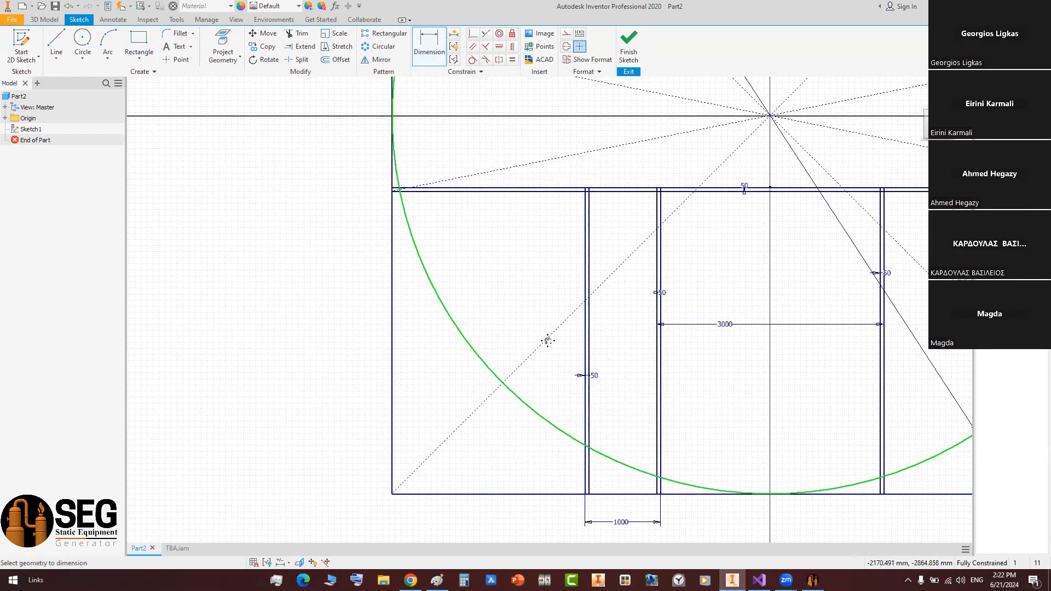
- Measure the tenth plate's horizontal size between its left and right edges
scroll(547, 341, down, 2)
click(540, 321)
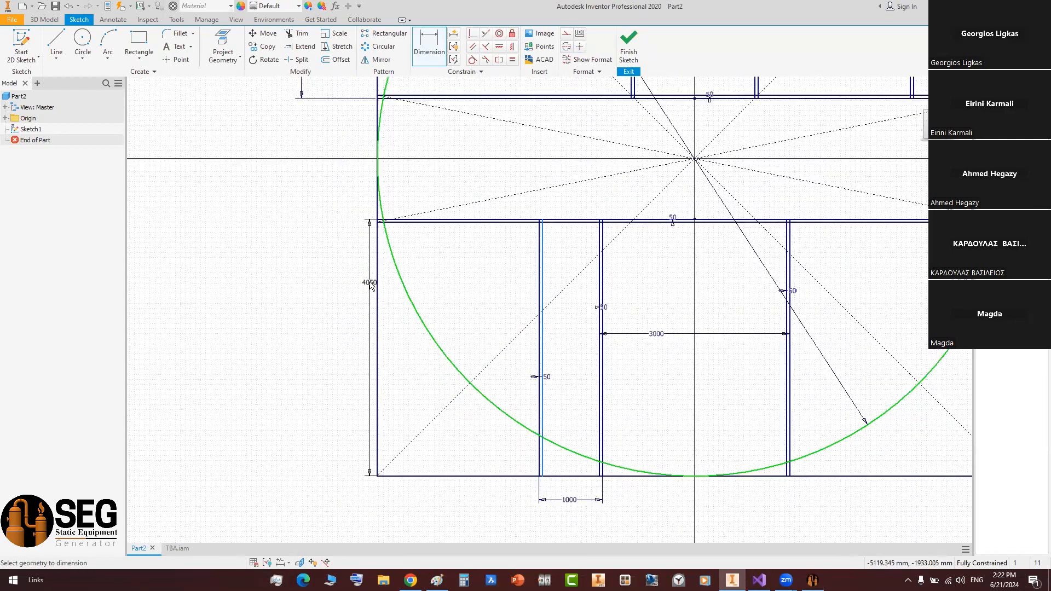
click(377, 283)
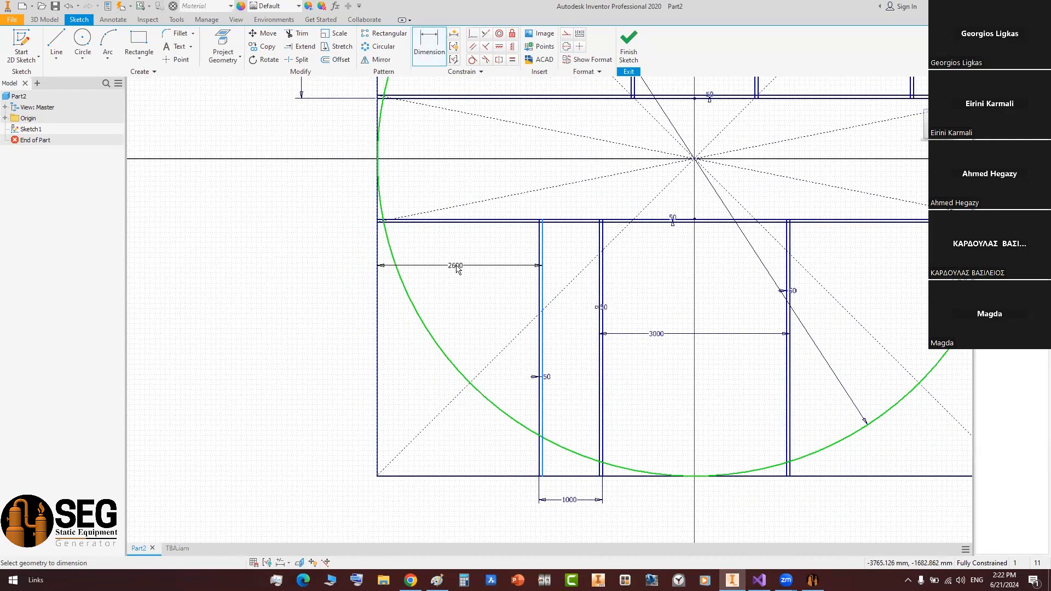
key(Escape)
- In Static Equipment Generator, set Plate 10's length to 2600 mm
click(812, 580)
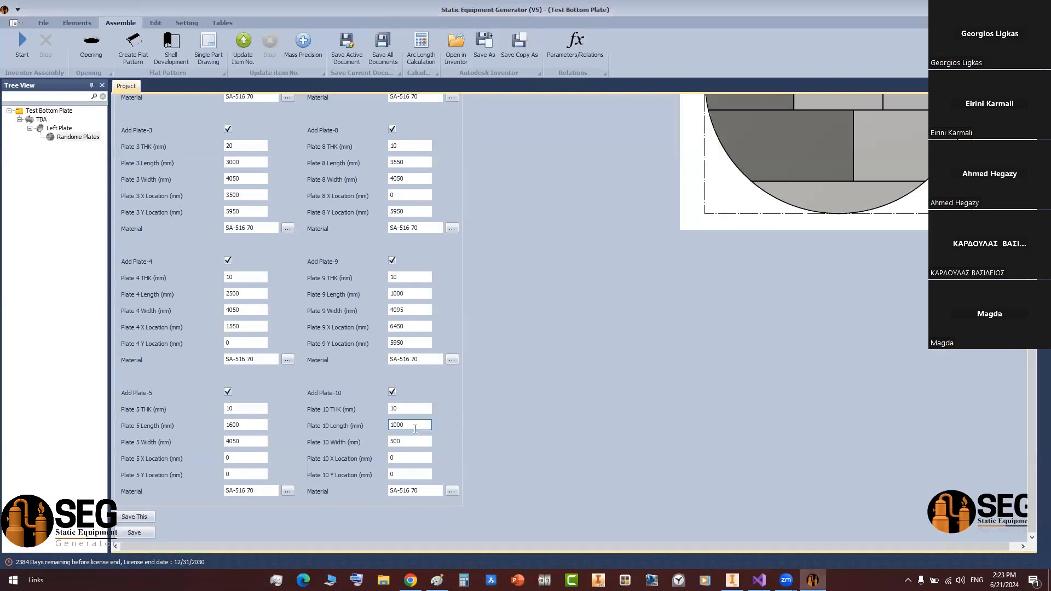
text(2600)
key(Tab)
- In the Inventor sketch, measure from the tenth plate's right edge to the bounding square's right side
click(732, 580)
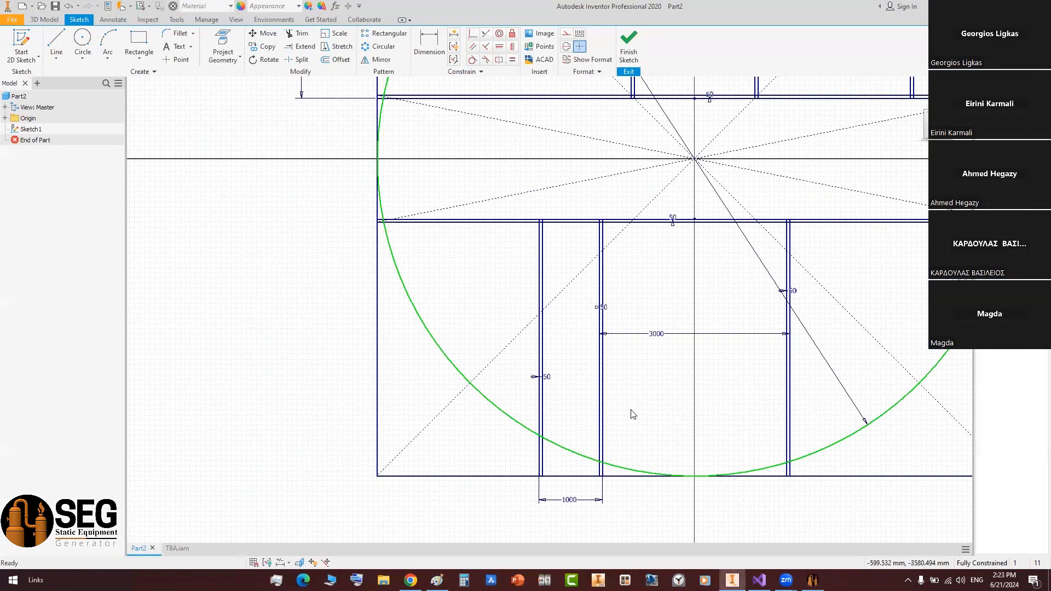
middle_drag(574, 308, 554, 333)
click(519, 317)
scroll(544, 317, up, 3)
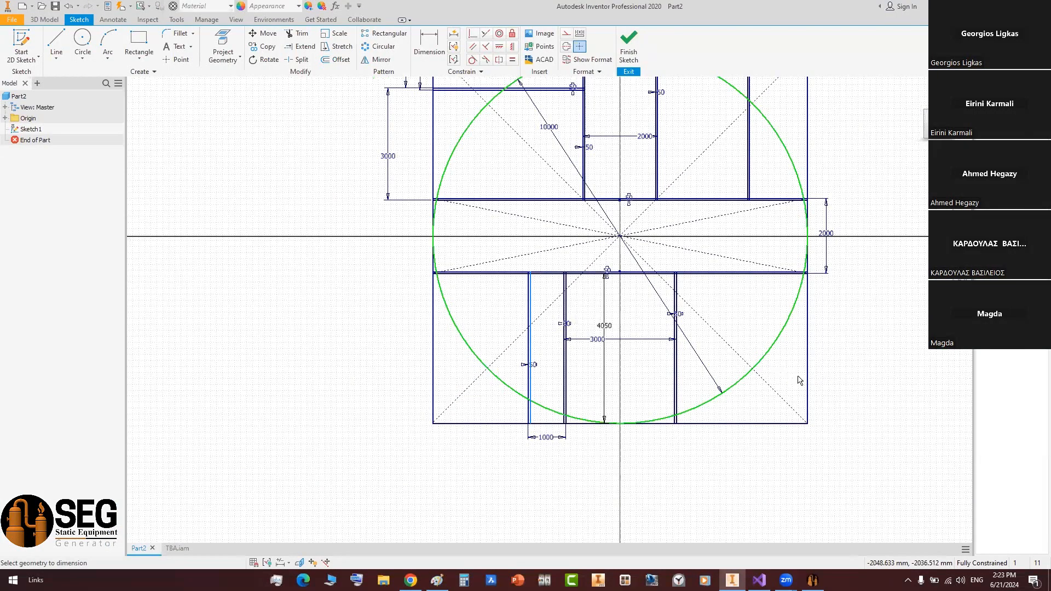
click(807, 384)
key(Escape)
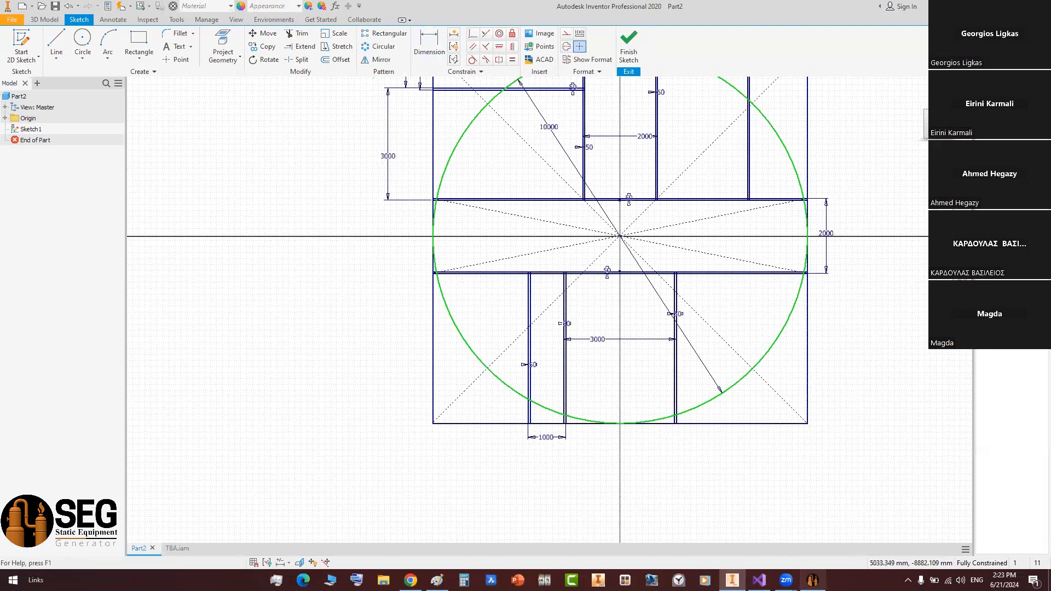
- In Static Equipment Generator, set Plate 10's X location to 7400 mm
click(812, 580)
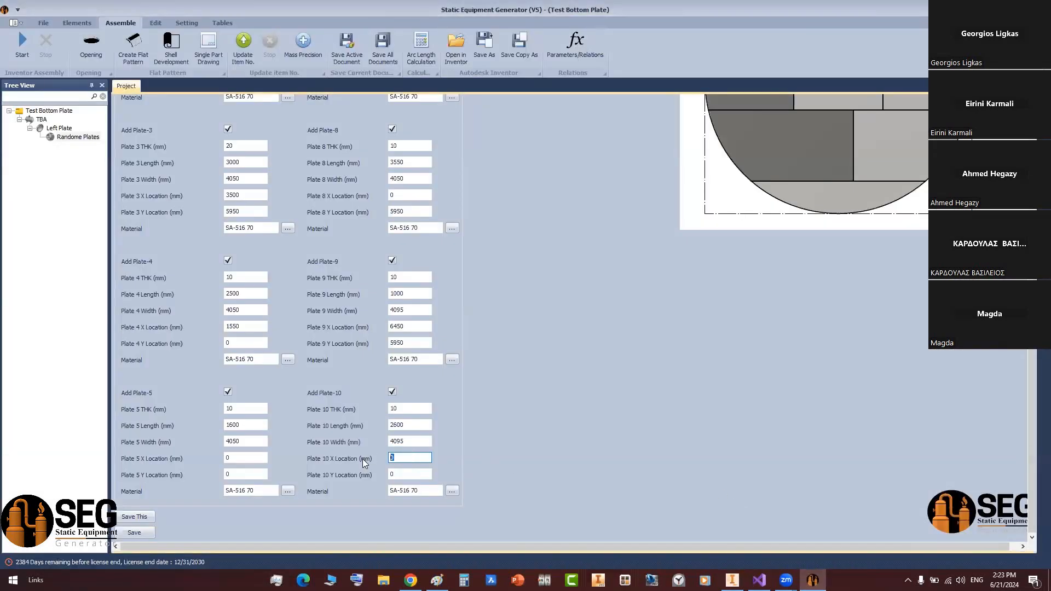
text(00)
- In the Inventor sketch, measure vertically from the lower plate row's upper edge to the bounding square's upper side
click(734, 581)
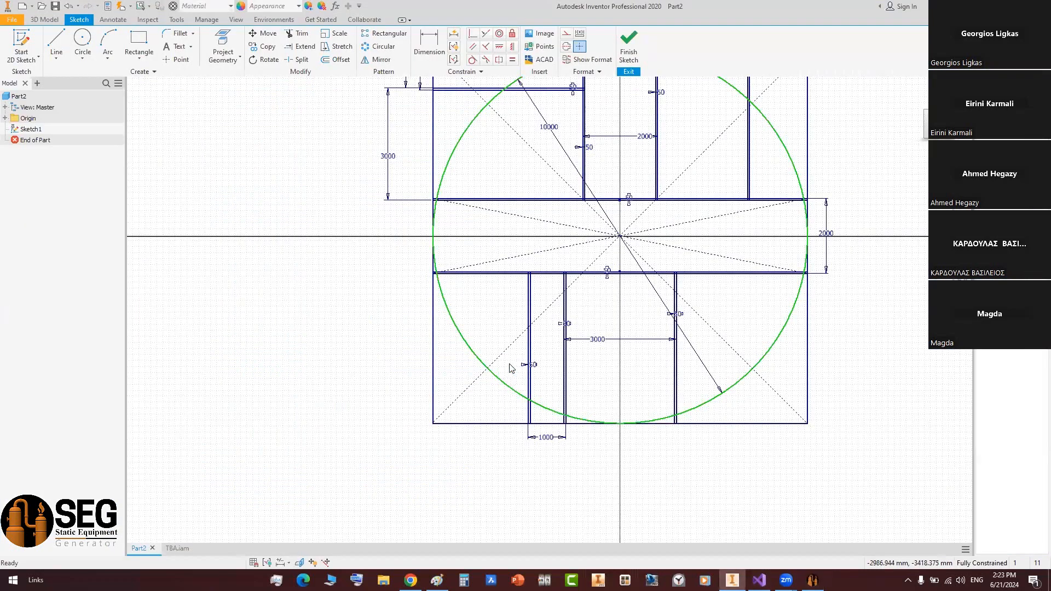
middle_drag(510, 364, 530, 438)
key(d)
click(532, 346)
click(525, 124)
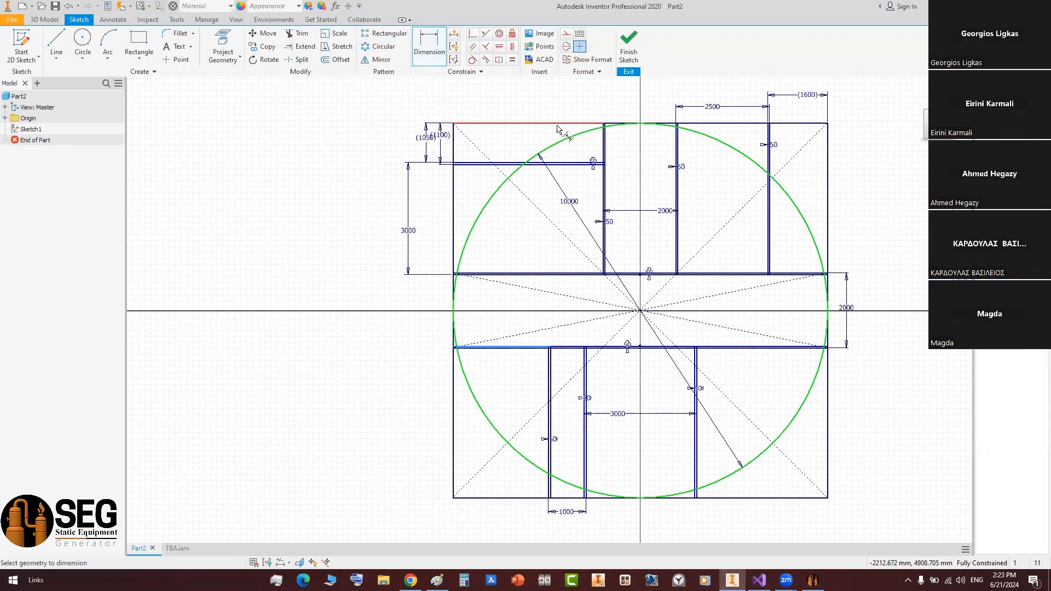
click(368, 189)
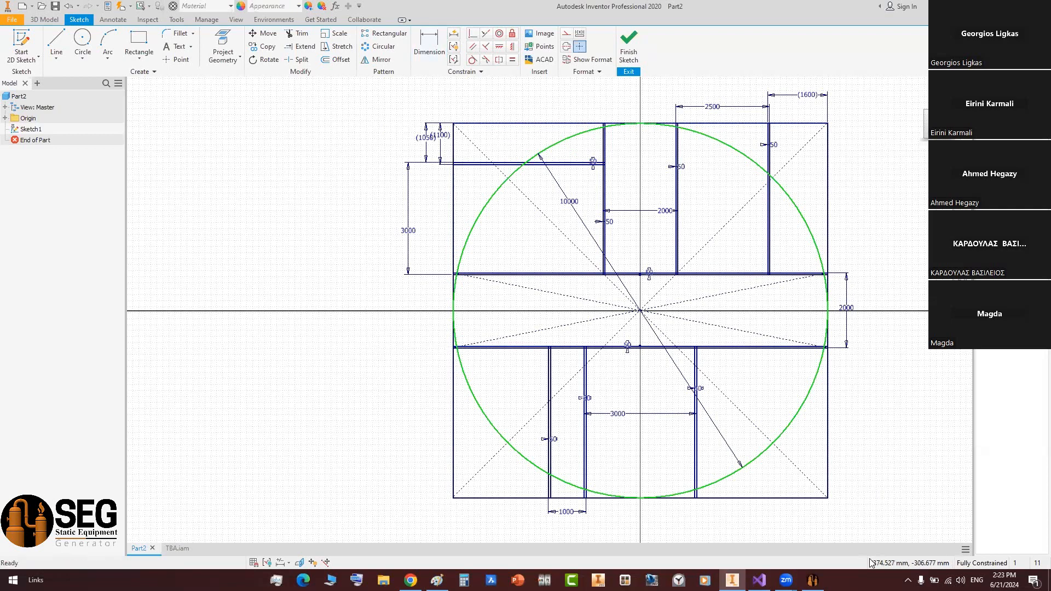
- In Static Equipment Generator, set Plate 10's Y location to 5950 mm, then save the plates and generate the assembly
click(813, 580)
key(Tab)
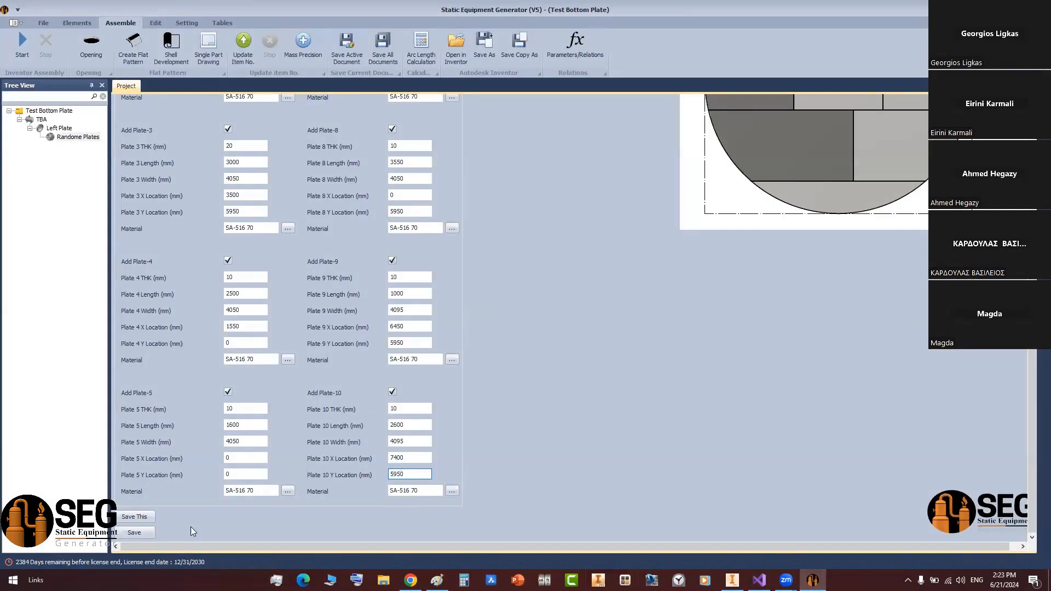
click(144, 533)
click(23, 40)
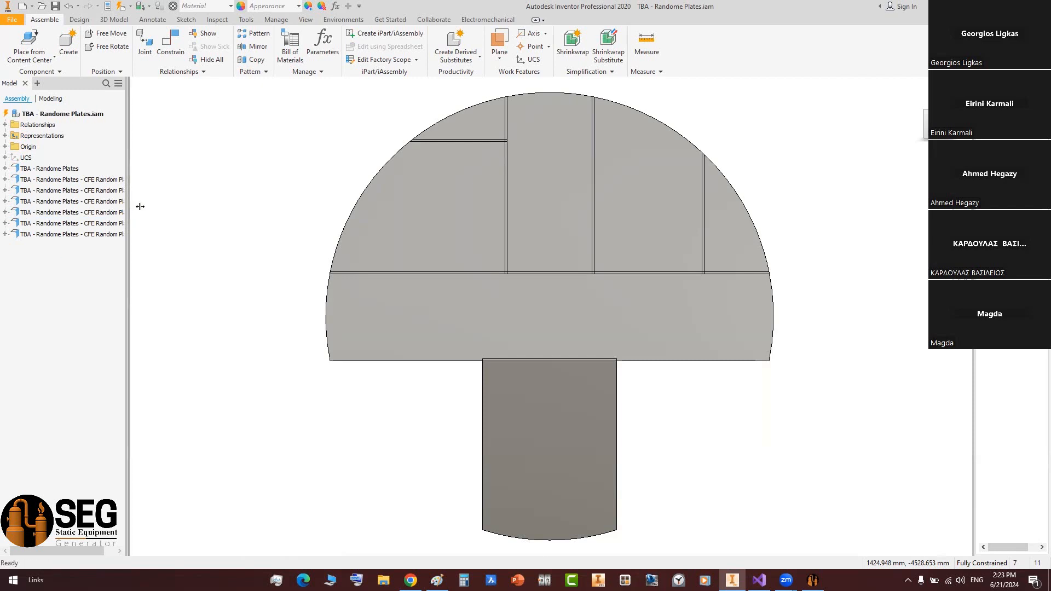
- Widen the model browser and inspect the generated circular plate bottom from a slightly rotated view
drag(140, 206, 168, 207)
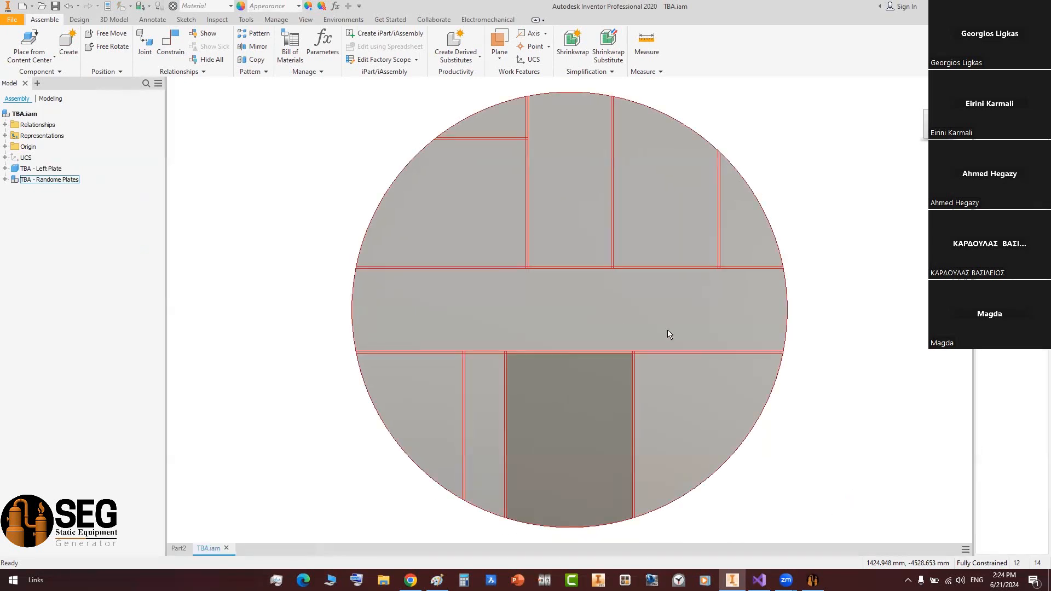
shift+middle_drag(634, 333, 694, 326)
right_click(694, 304)
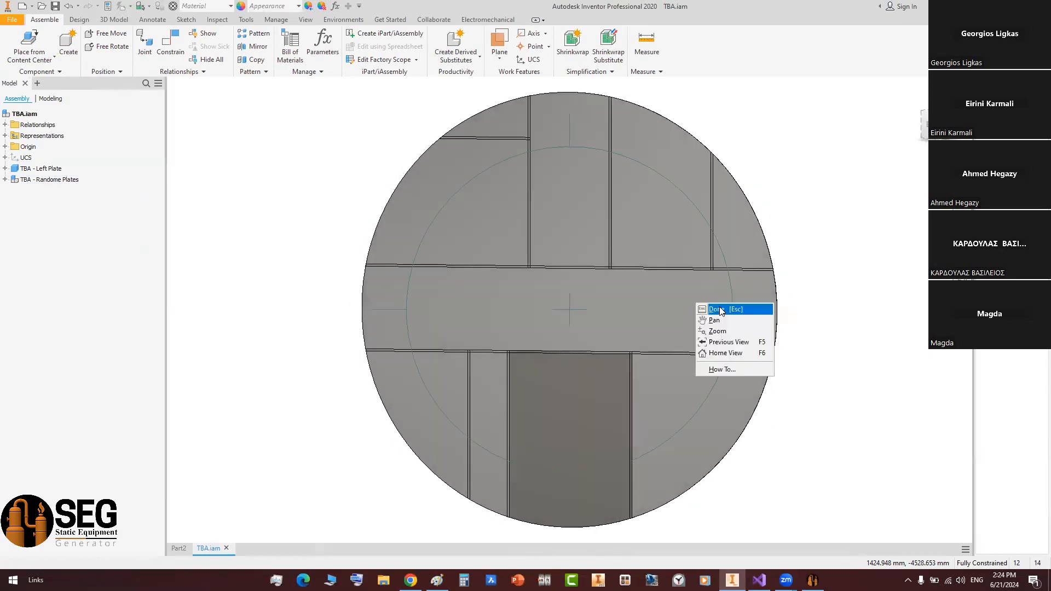
click(716, 310)
click(924, 126)
- Switch to Static Equipment Generator and review the Left Plate head type and the Randome Plates parameters
key(alt+Tab)
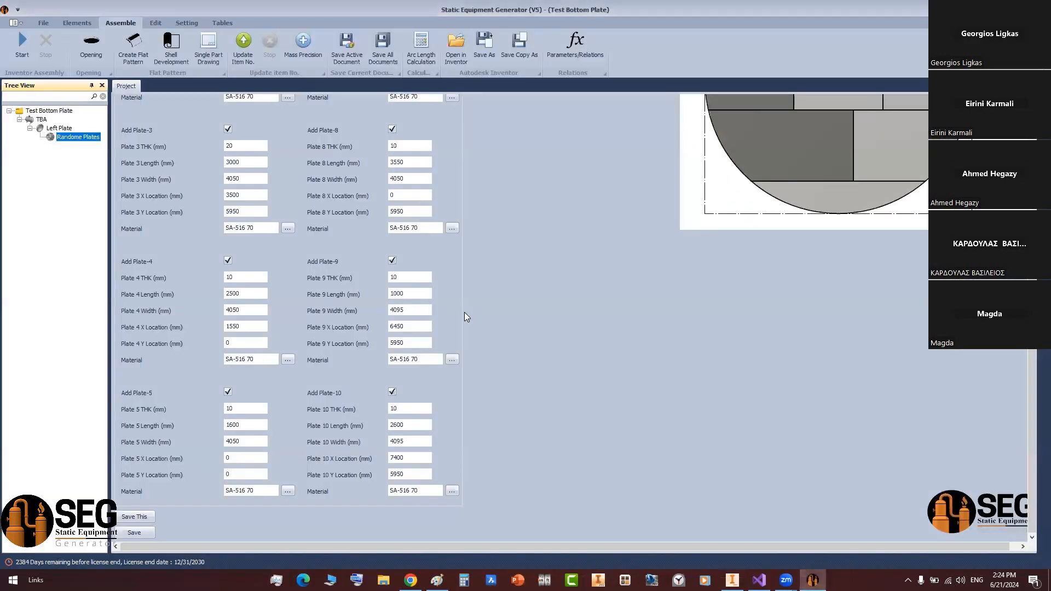
click(57, 128)
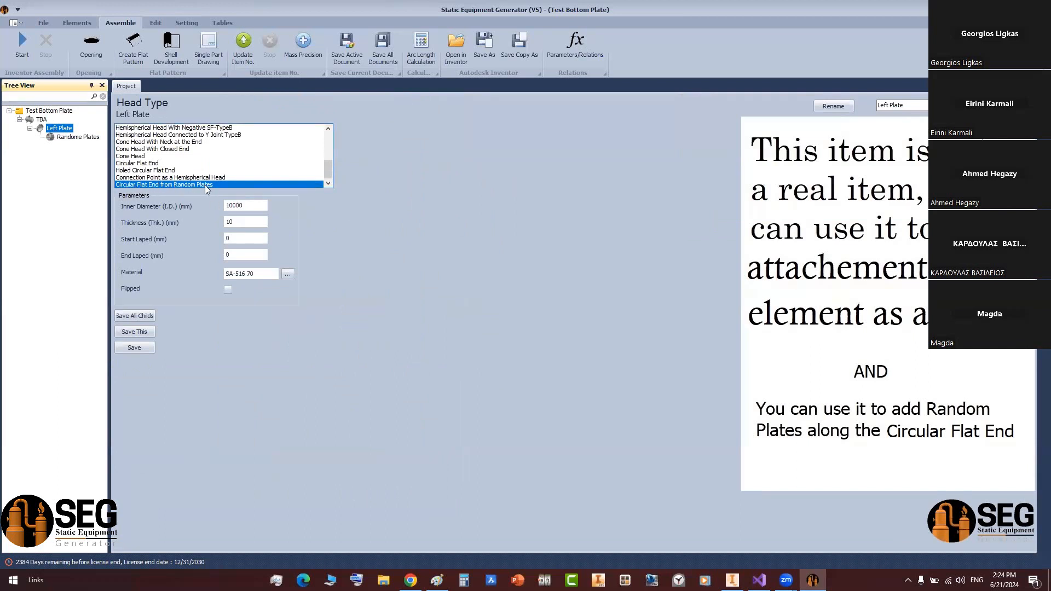
click(75, 138)
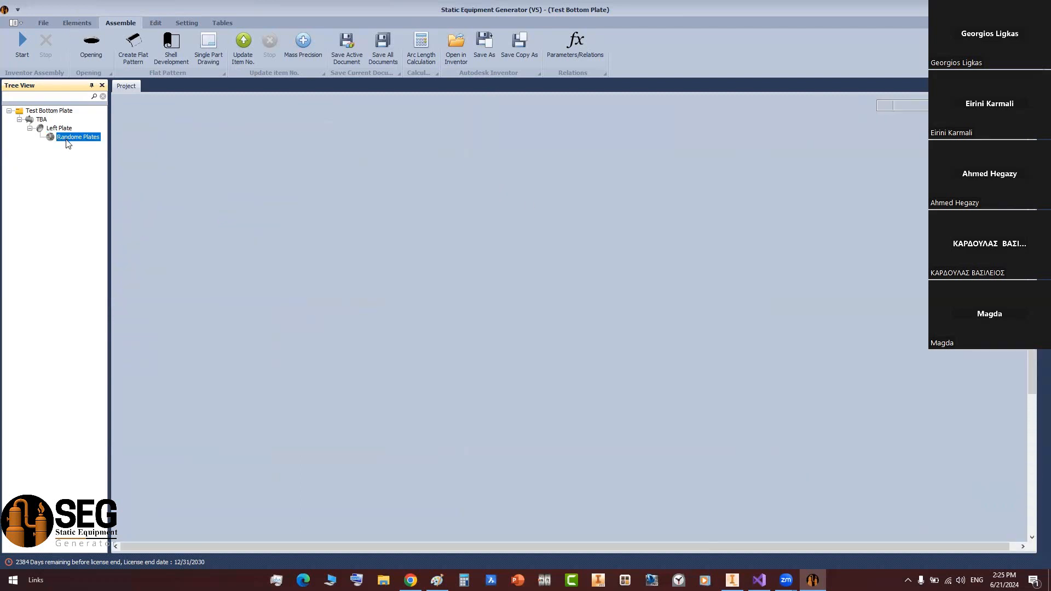
- Open the Bill of Materials table and fit the Technical Characteristics and Description columns to their contents
click(77, 23)
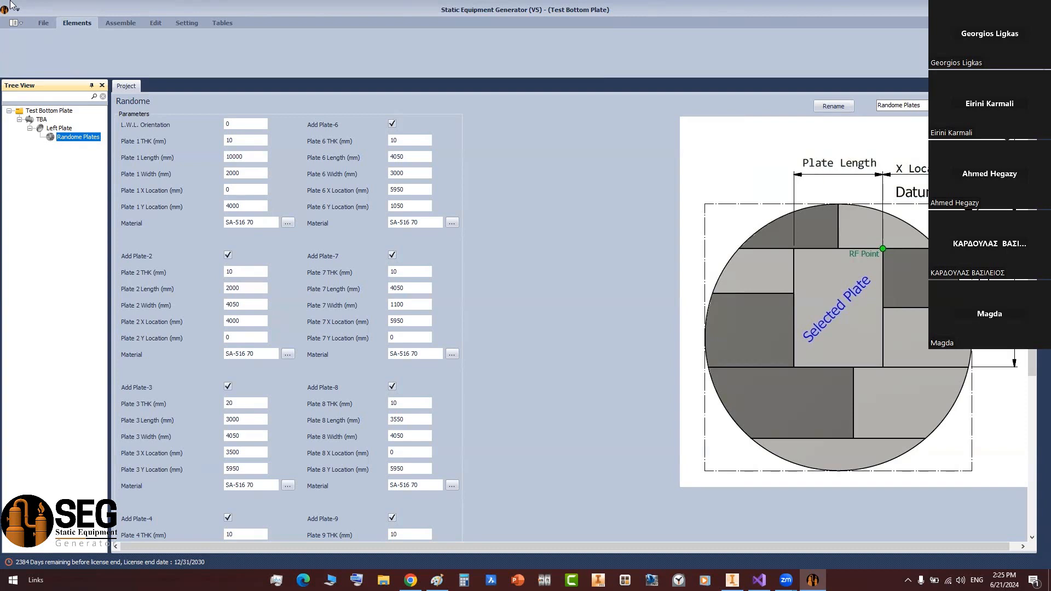
click(224, 25)
click(15, 53)
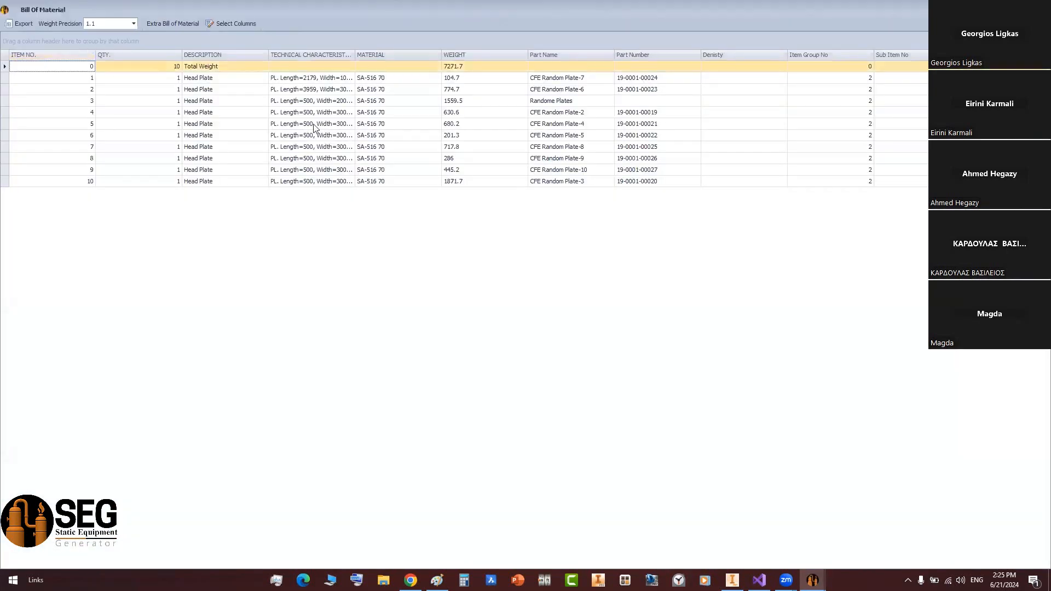
double_click(356, 55)
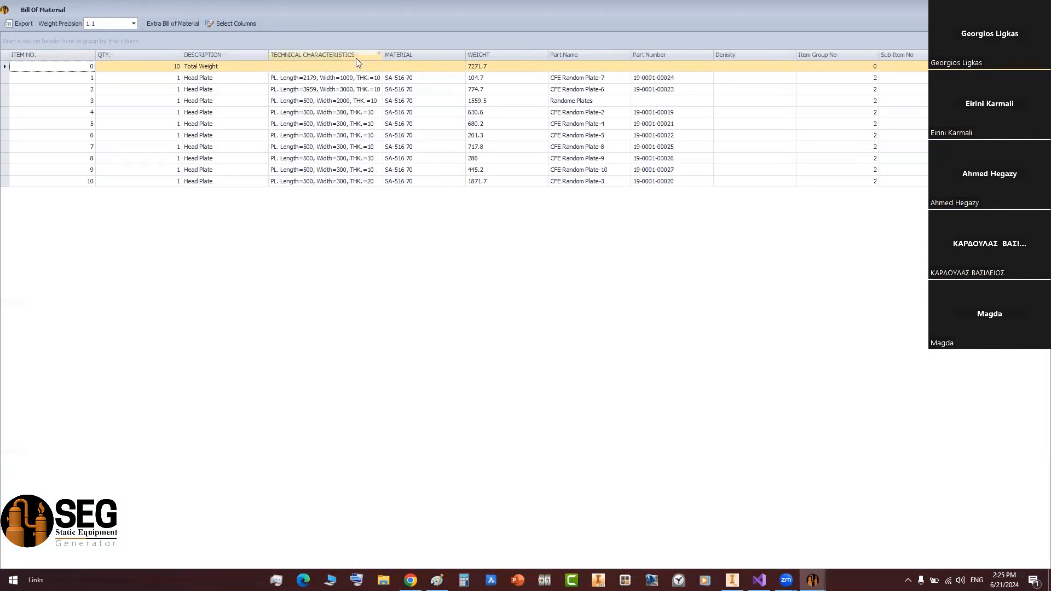
double_click(269, 54)
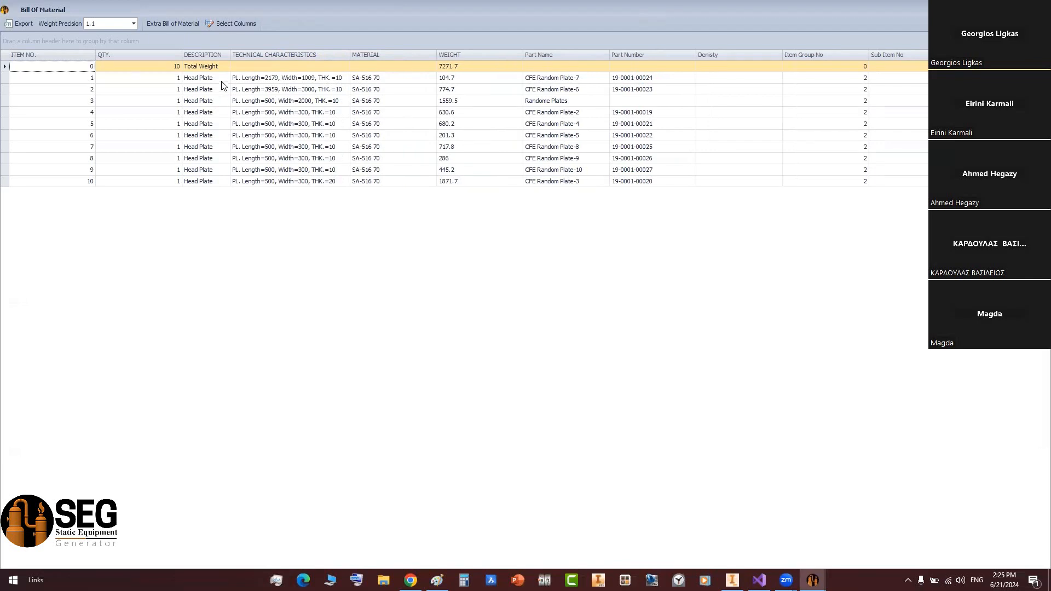
- Examine the technical characteristics of items 1 to 5 in the Bill of Materials, and close the table
click(206, 81)
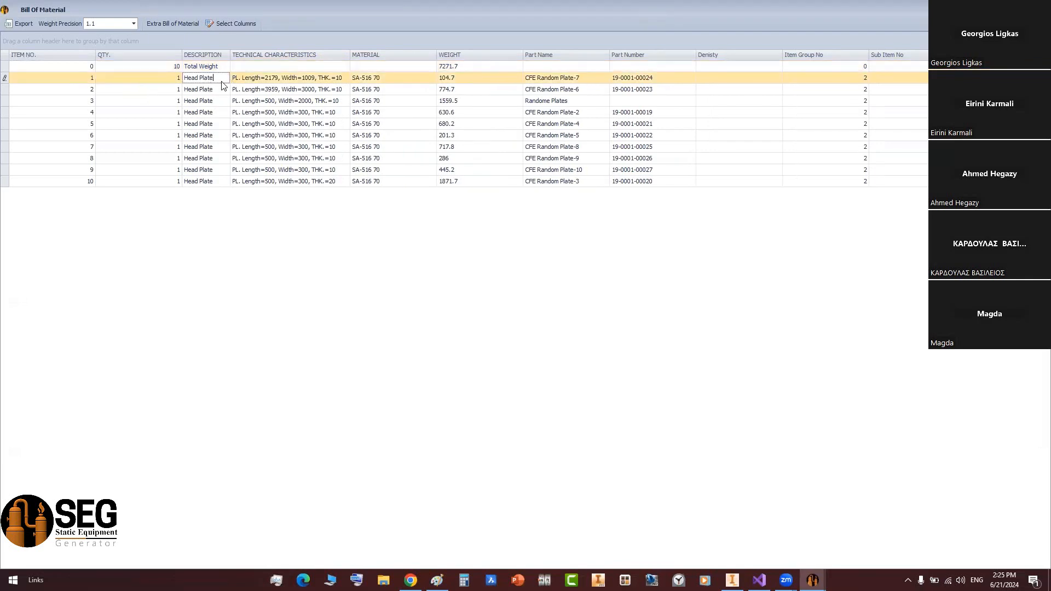
click(297, 80)
drag(346, 78, 211, 79)
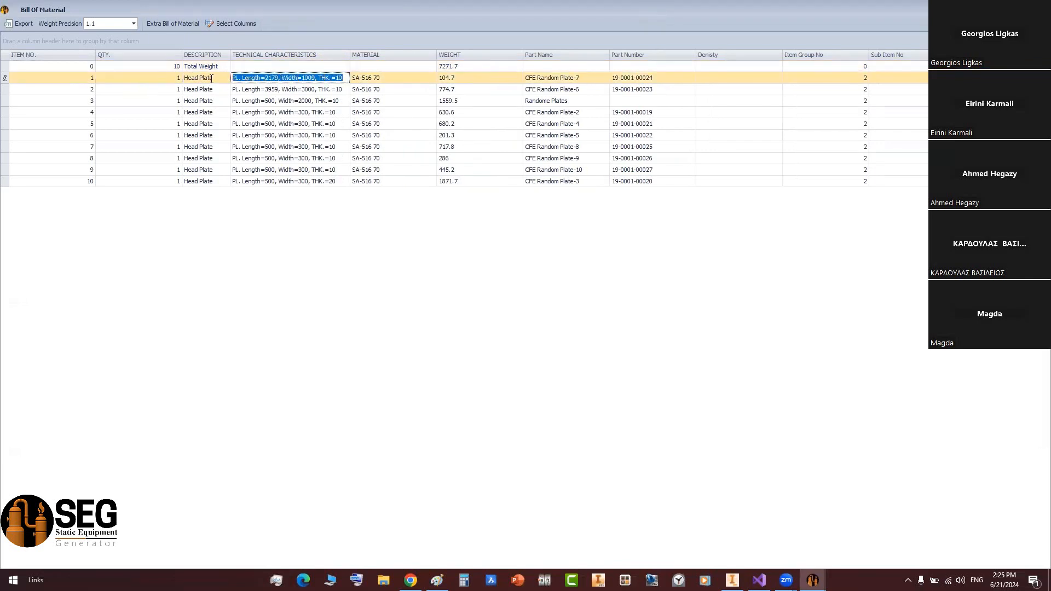
click(337, 90)
drag(342, 90, 211, 91)
click(346, 101)
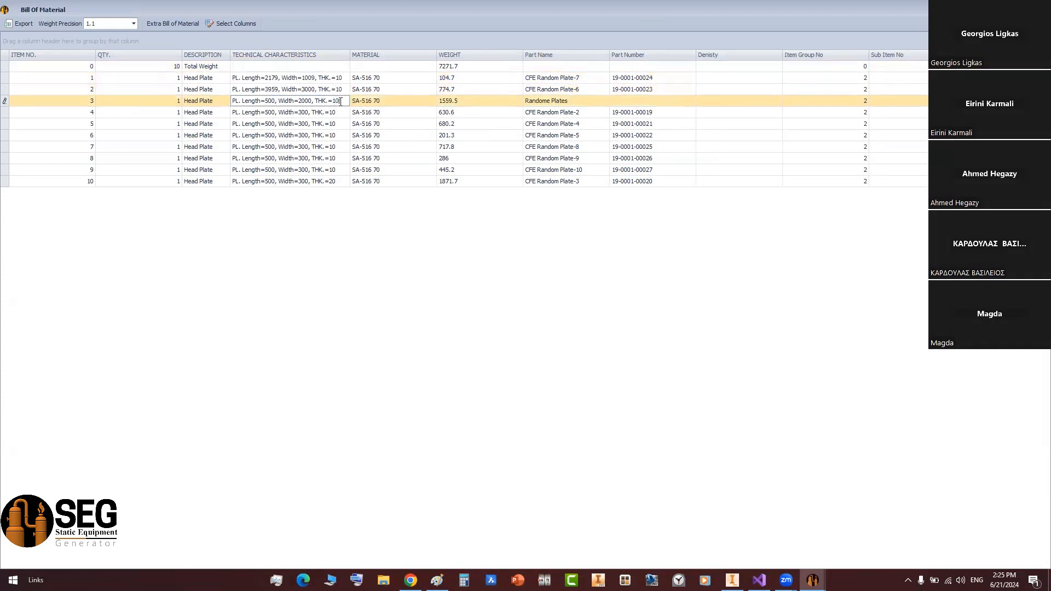
drag(345, 101, 221, 102)
click(346, 112)
drag(346, 112, 226, 114)
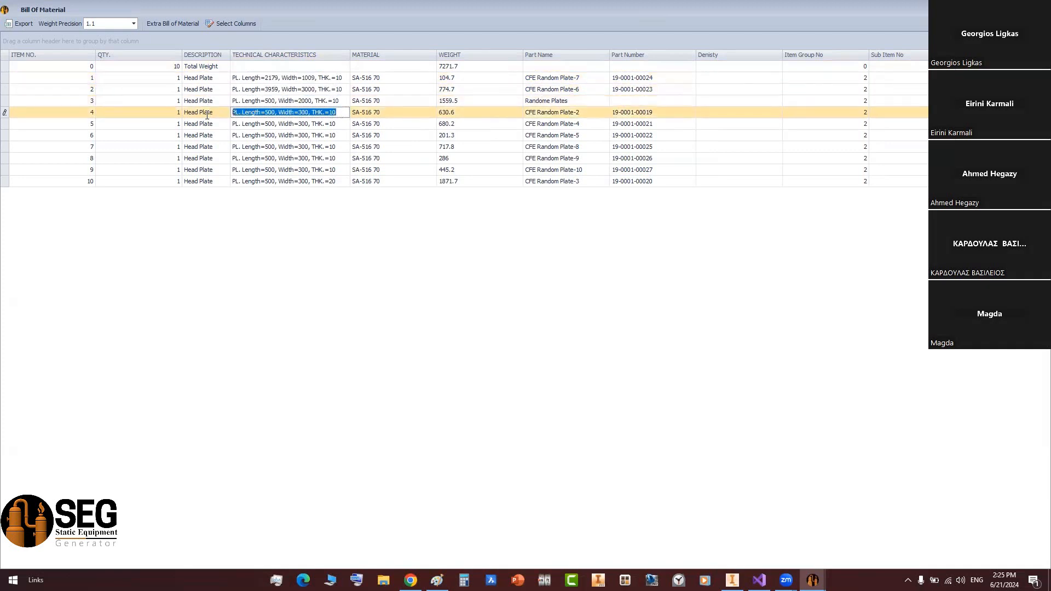
click(329, 124)
drag(331, 123, 229, 124)
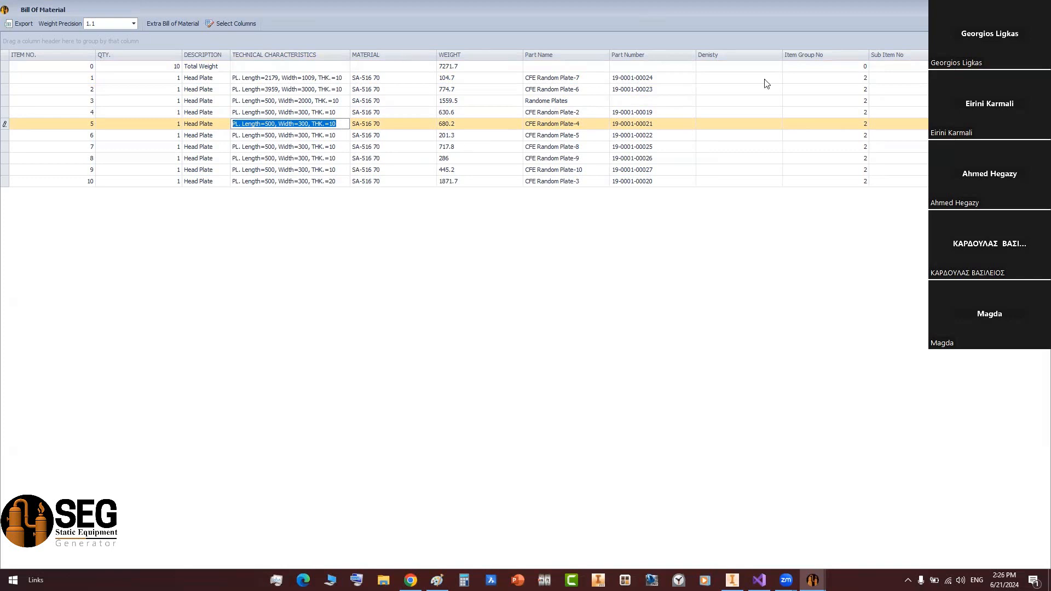
click(1039, 9)
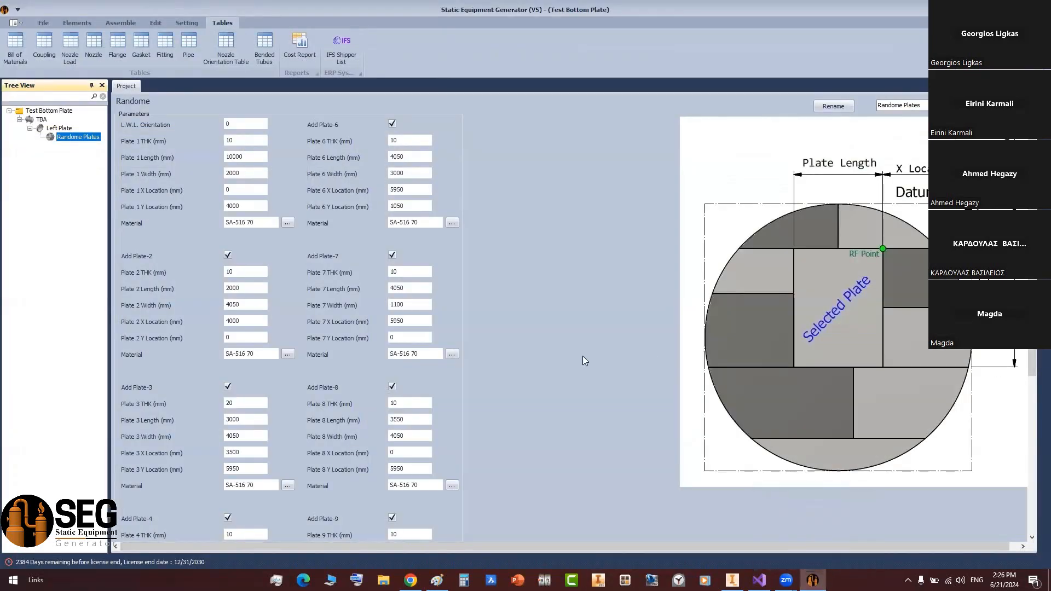
- Switch to Inventor and open the TBA - Randome Plates subassembly in its own document
click(733, 580)
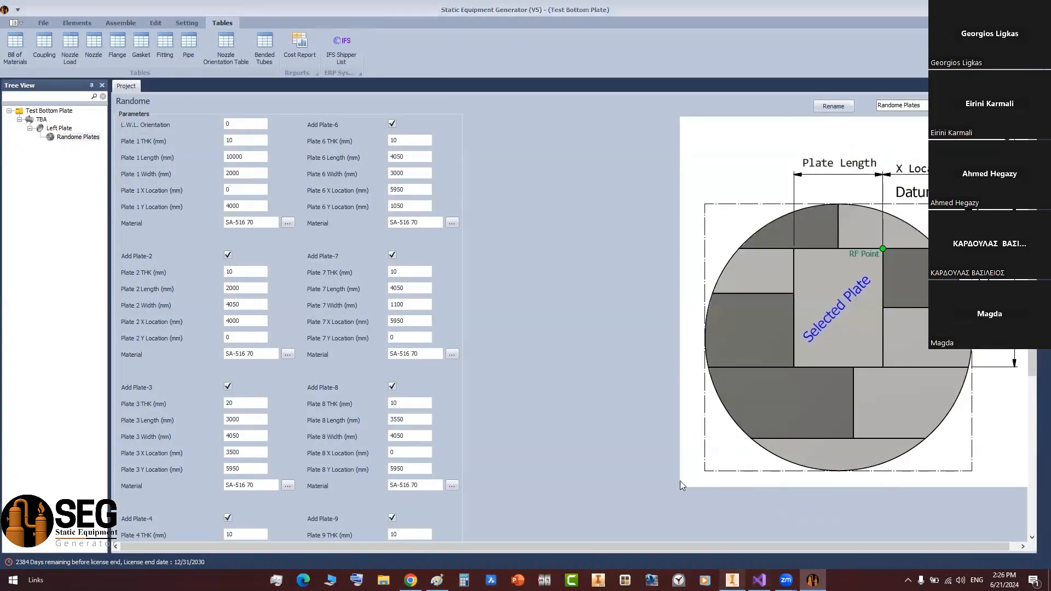
right_click(24, 114)
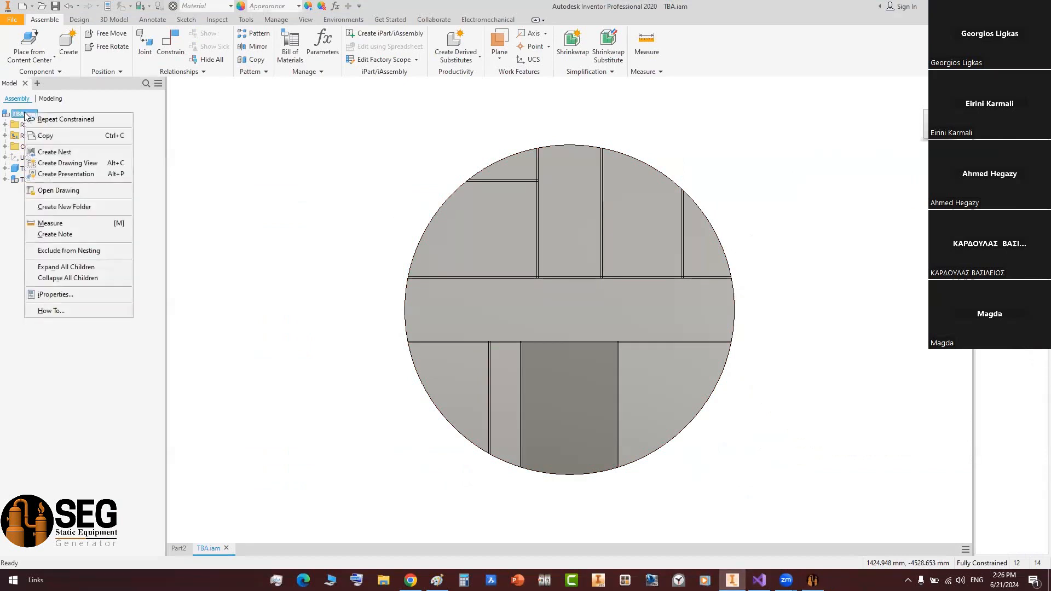
click(312, 185)
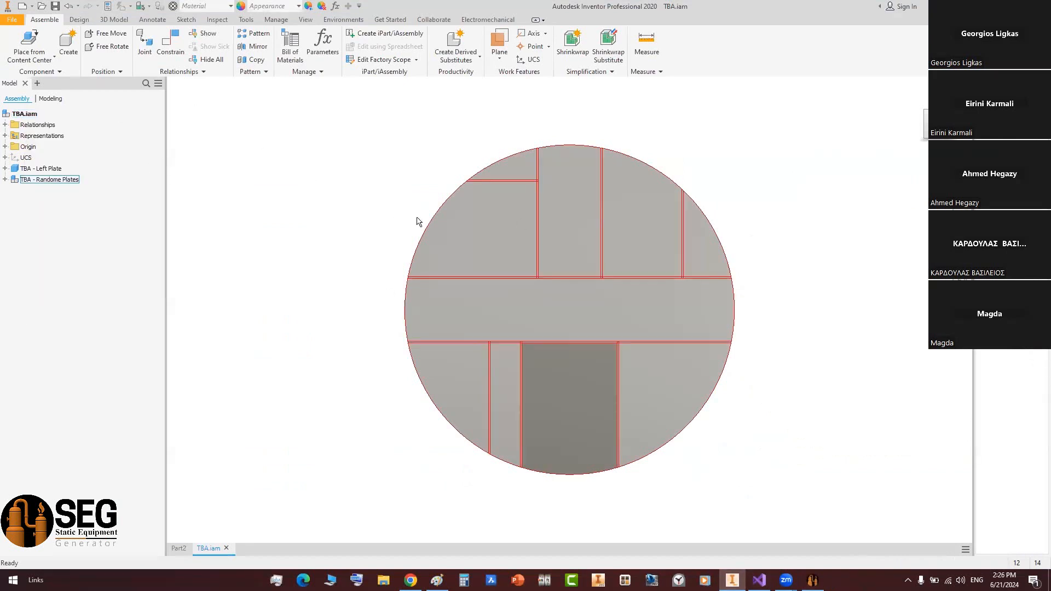
right_click(61, 185)
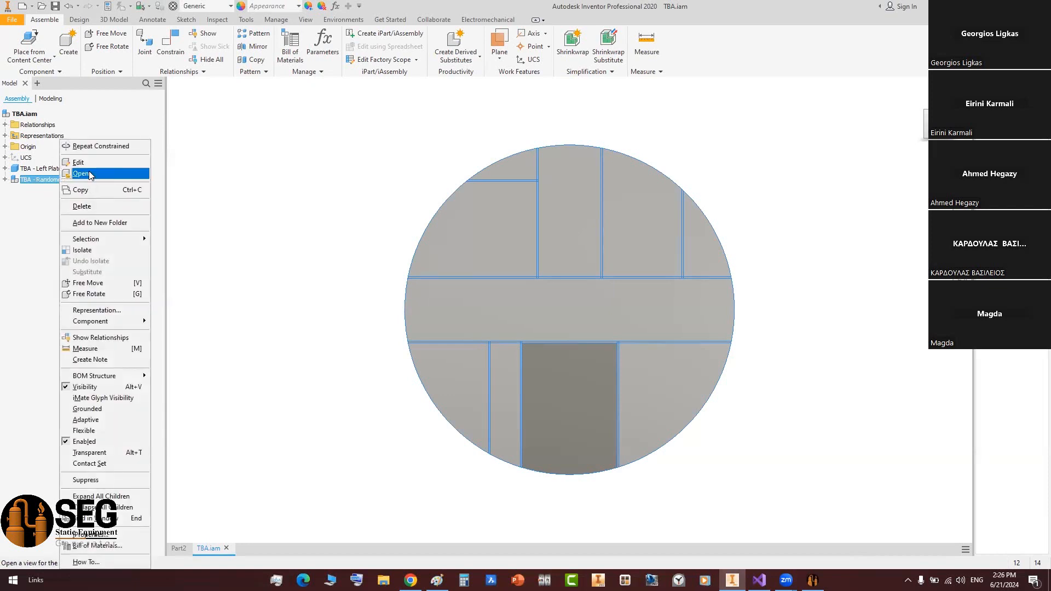
click(81, 173)
- Create a nest from the TBA - Randome Plates assembly with the Standard (mm).inest template, automatically mapping the missing SA-516 70 materials
right_click(81, 111)
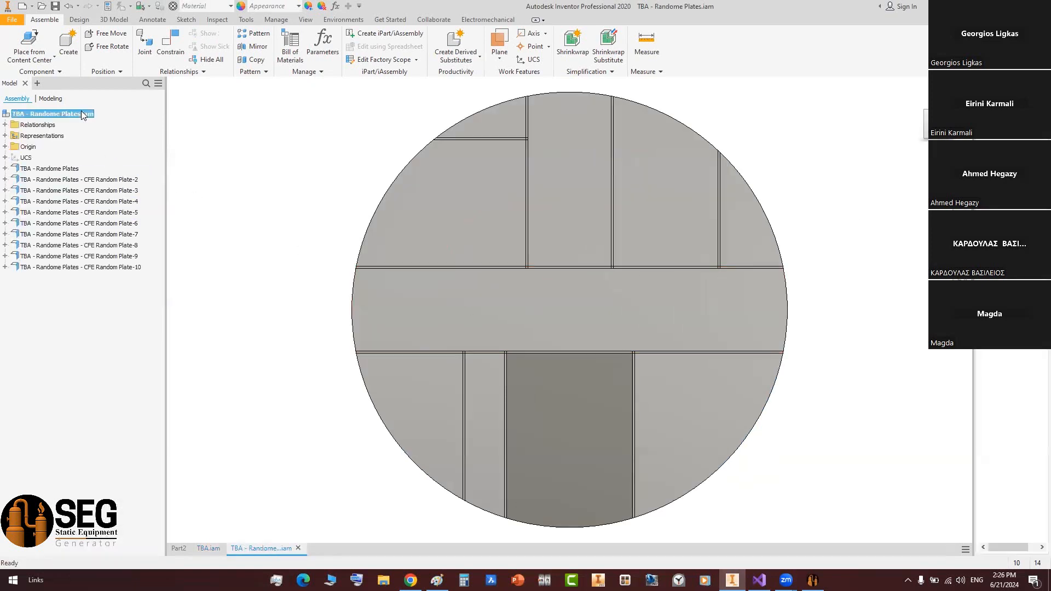
click(132, 150)
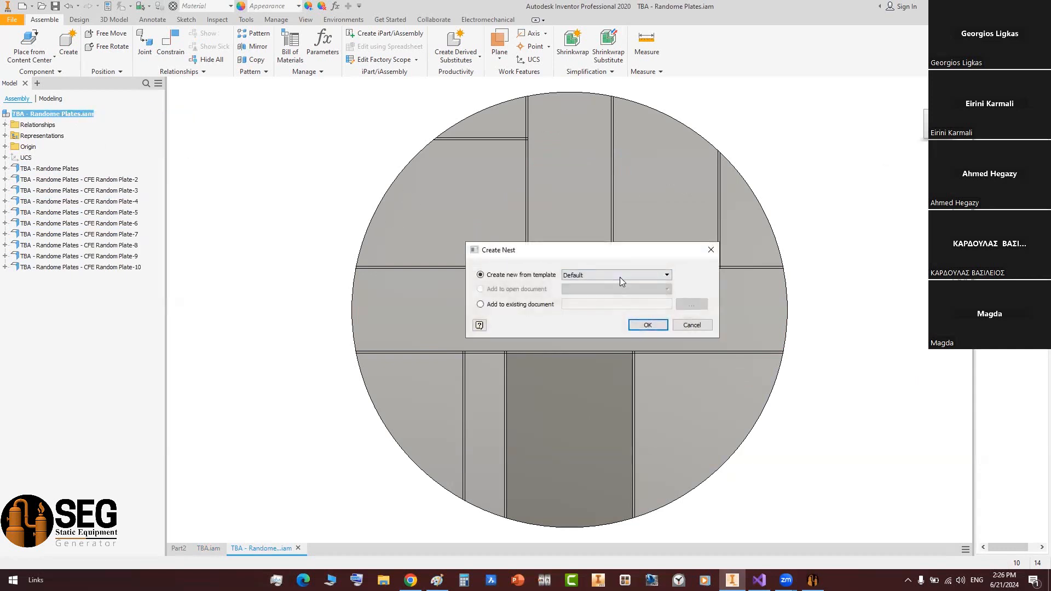
click(620, 275)
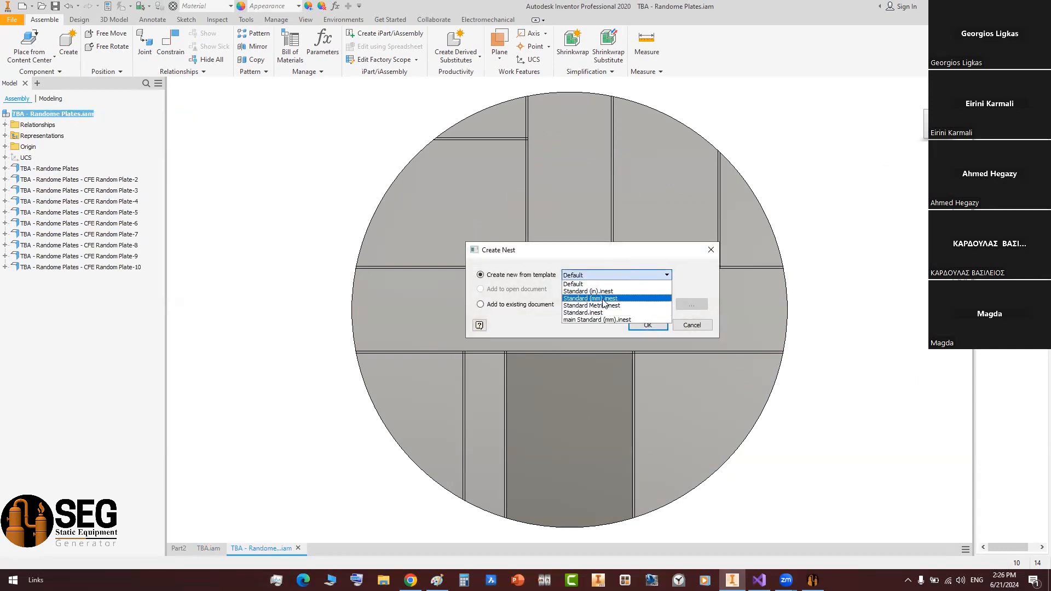
click(597, 298)
click(649, 330)
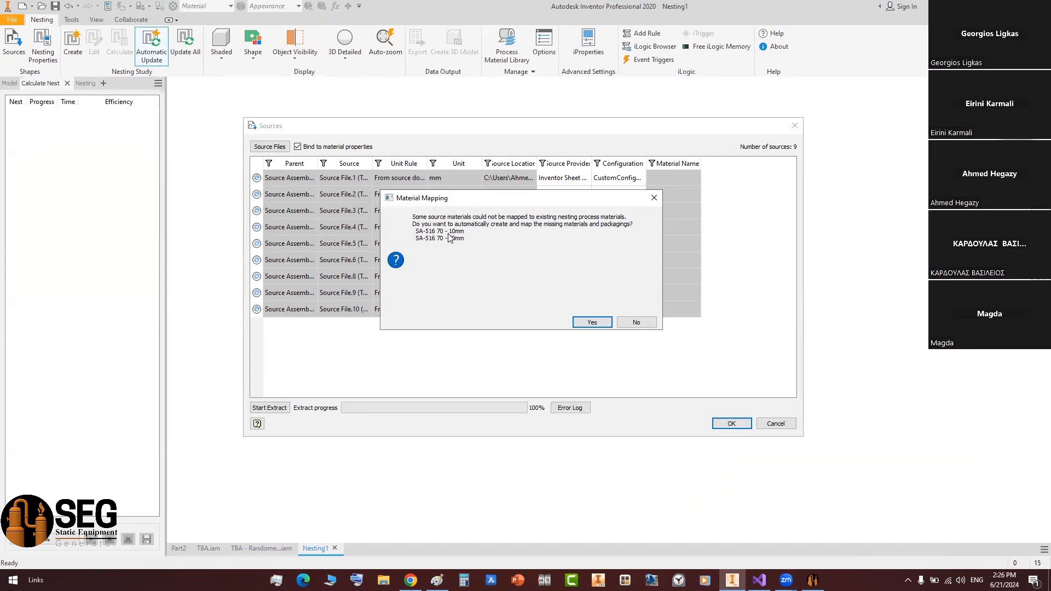
click(592, 322)
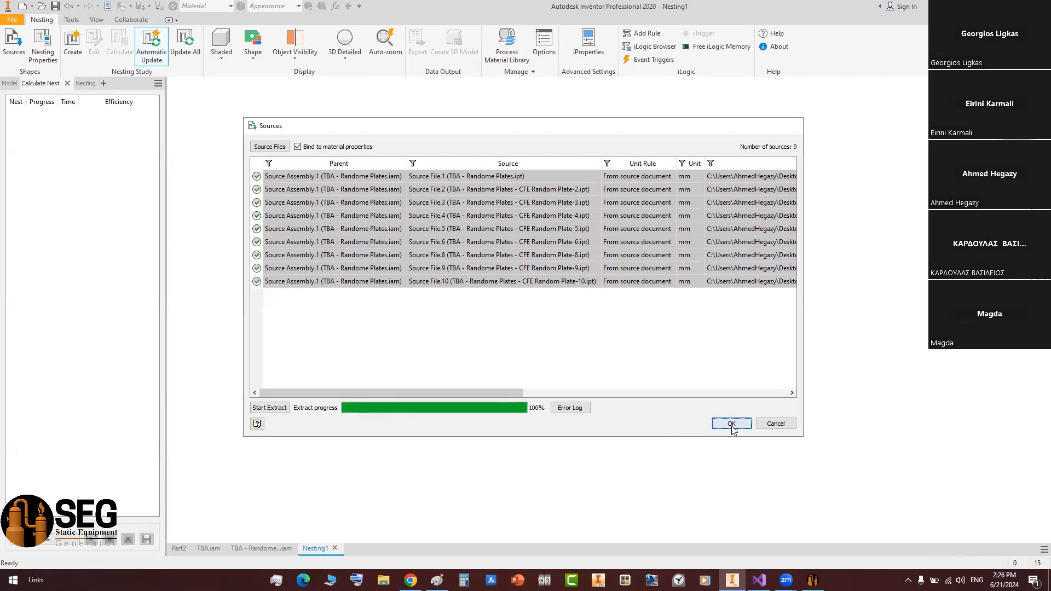
click(733, 425)
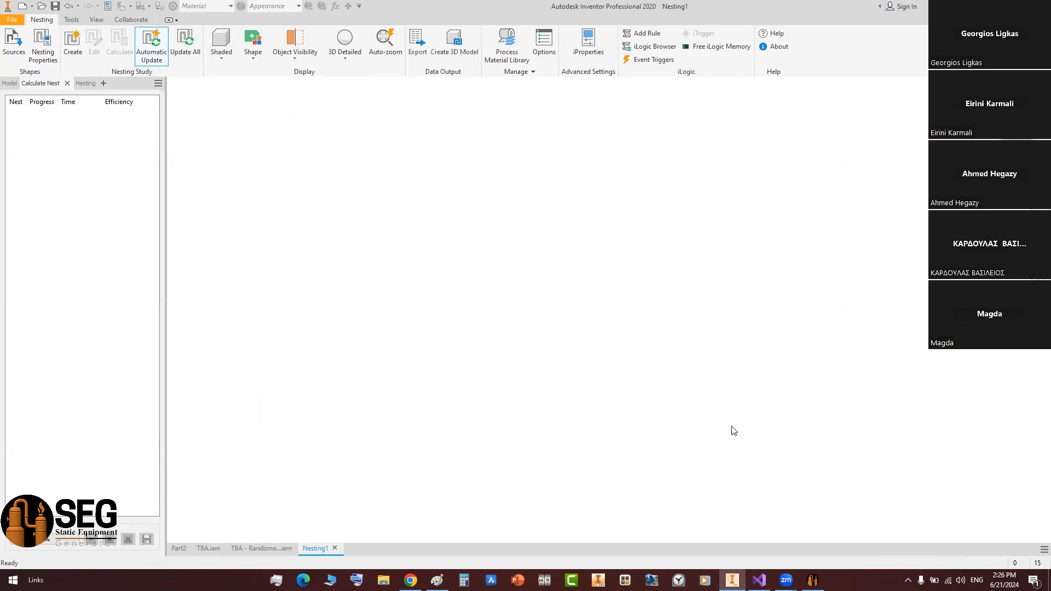
- In the Process Material Library, set Packaging.2 of the 10 mm SA-516 70 material to 12,000 mm length and 3,200 mm width
click(511, 64)
click(266, 123)
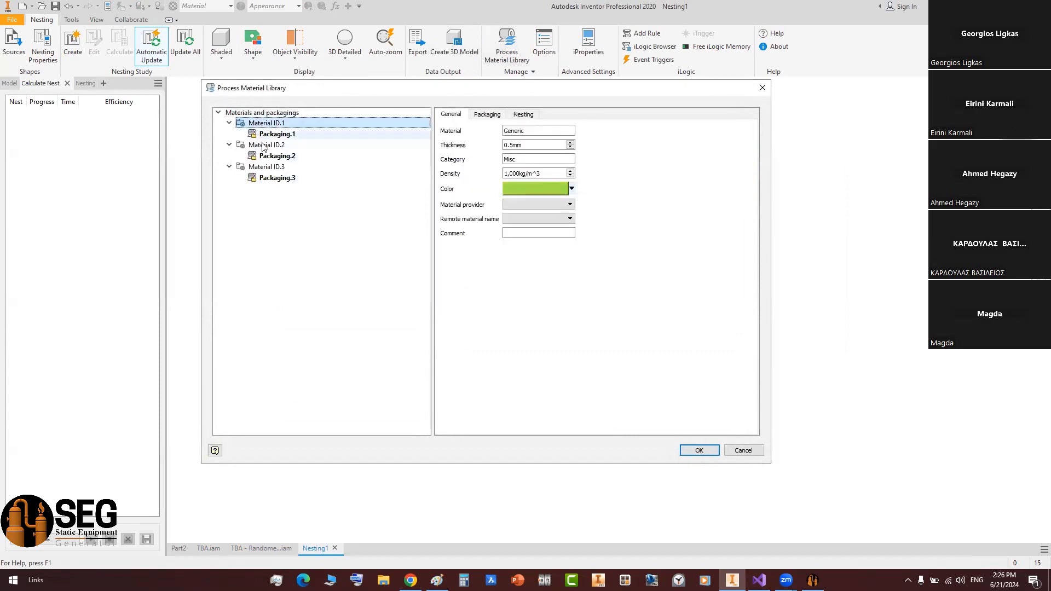
click(266, 145)
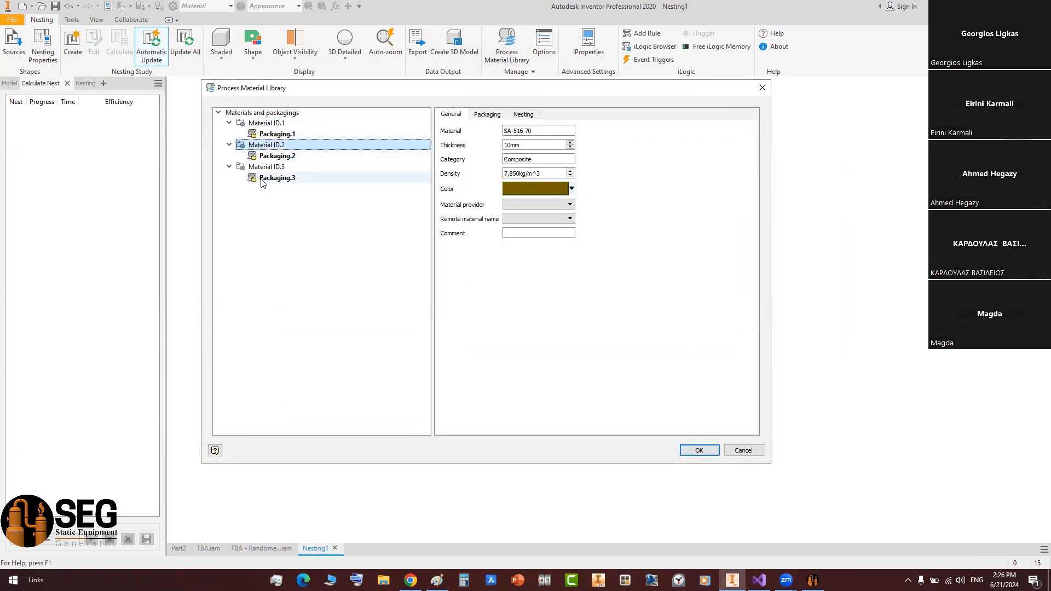
click(268, 156)
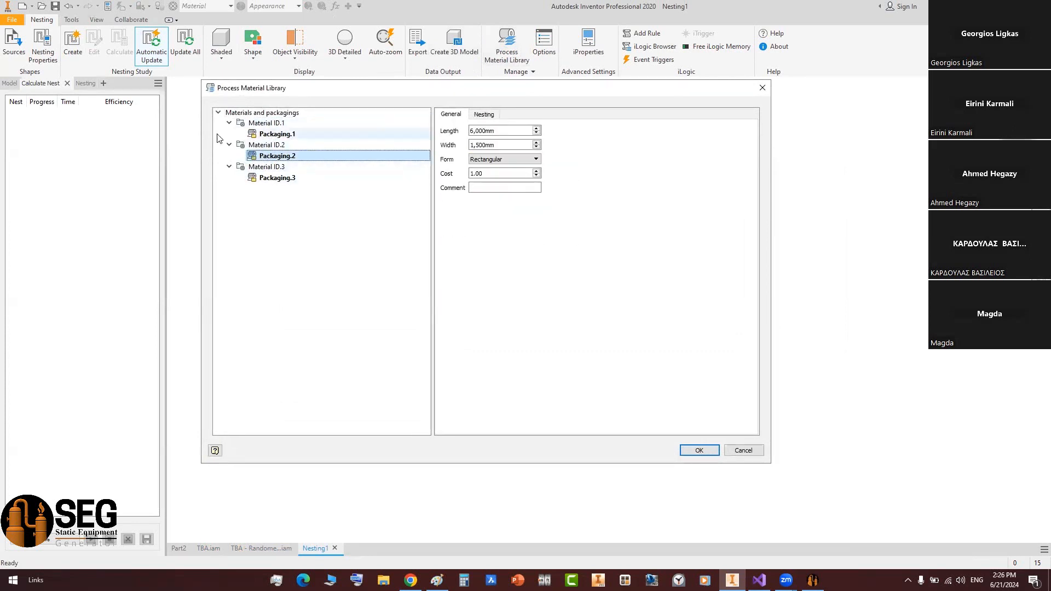
click(515, 130)
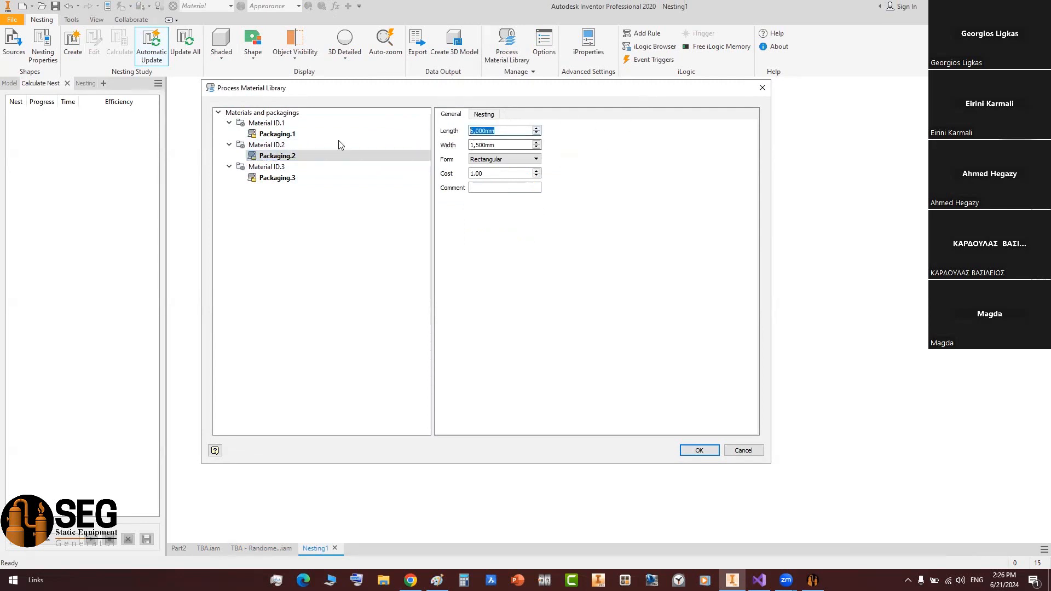
drag(498, 131, 452, 130)
text(12000)
key(Tab)
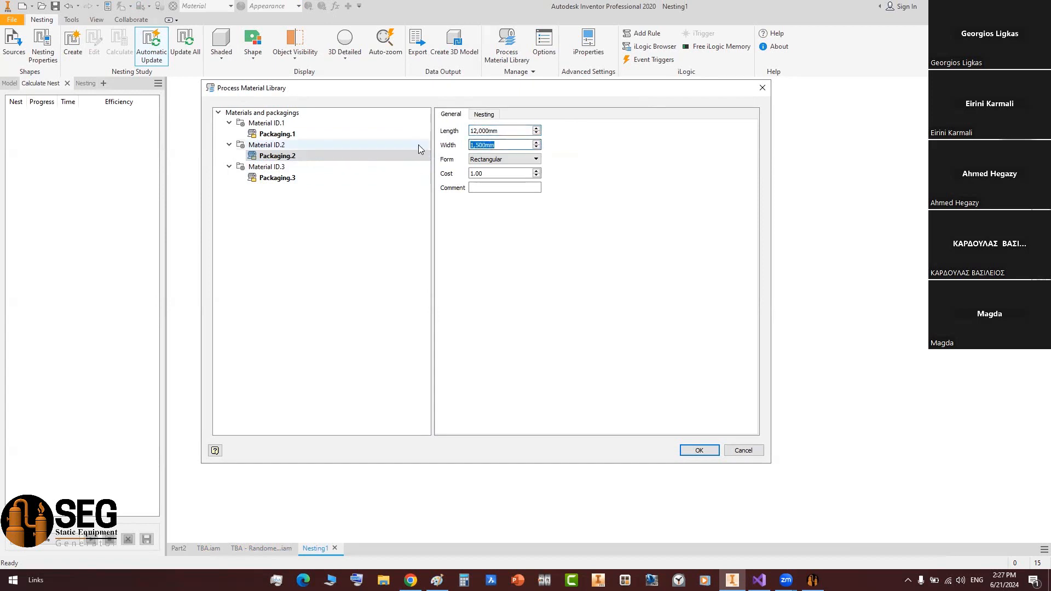
text(3)
text(00)
- Set Packaging.3 of the 20 mm SA-516 70 material to 12,000 mm length and 3,200 mm width, and accept the library changes
click(272, 168)
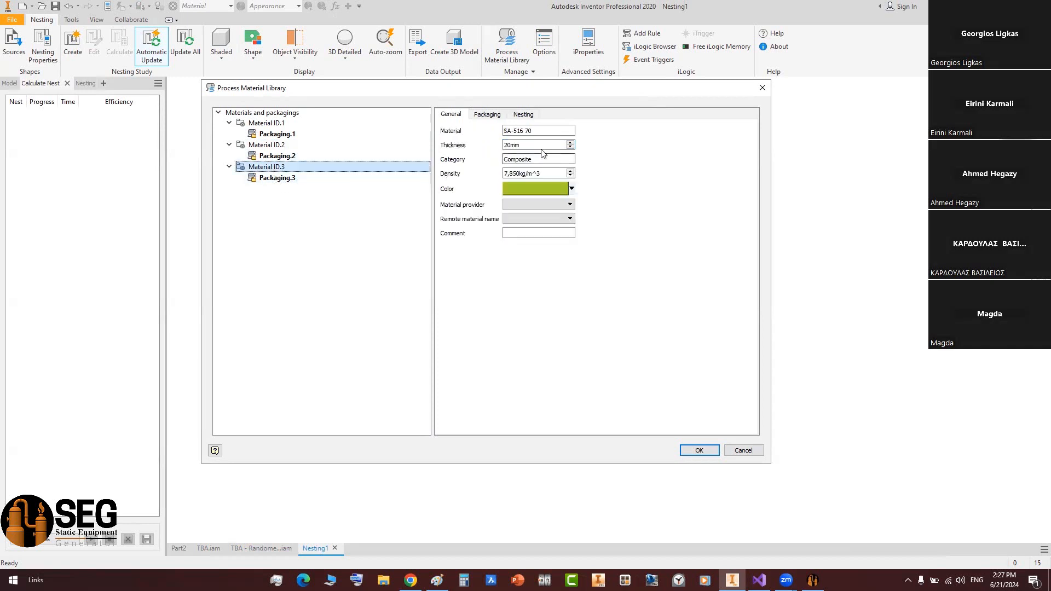
click(277, 178)
click(510, 131)
drag(510, 132, 370, 135)
text(10)
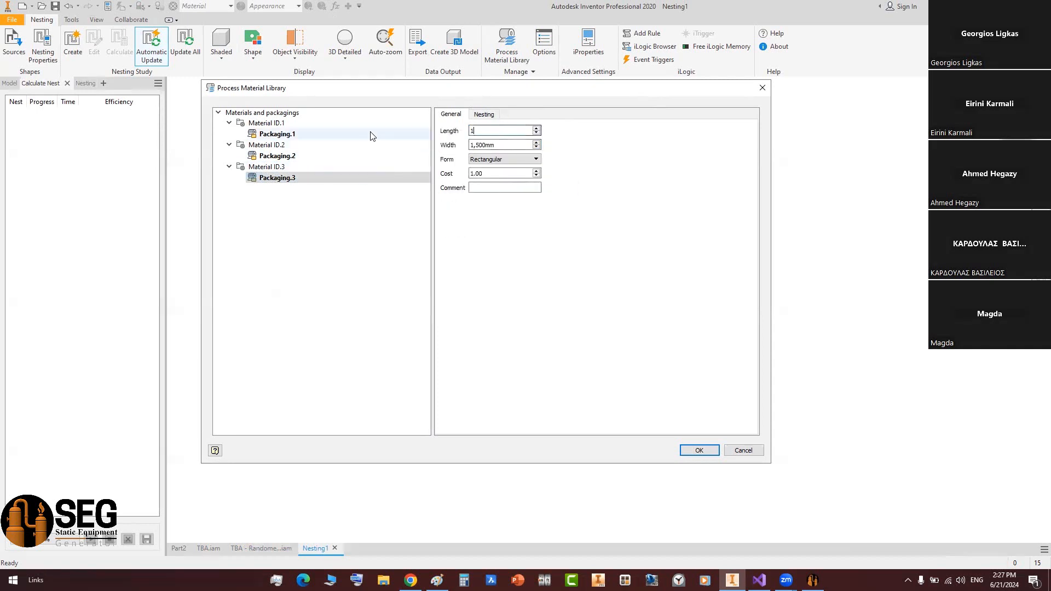
key(BackSpace)
text(2000)
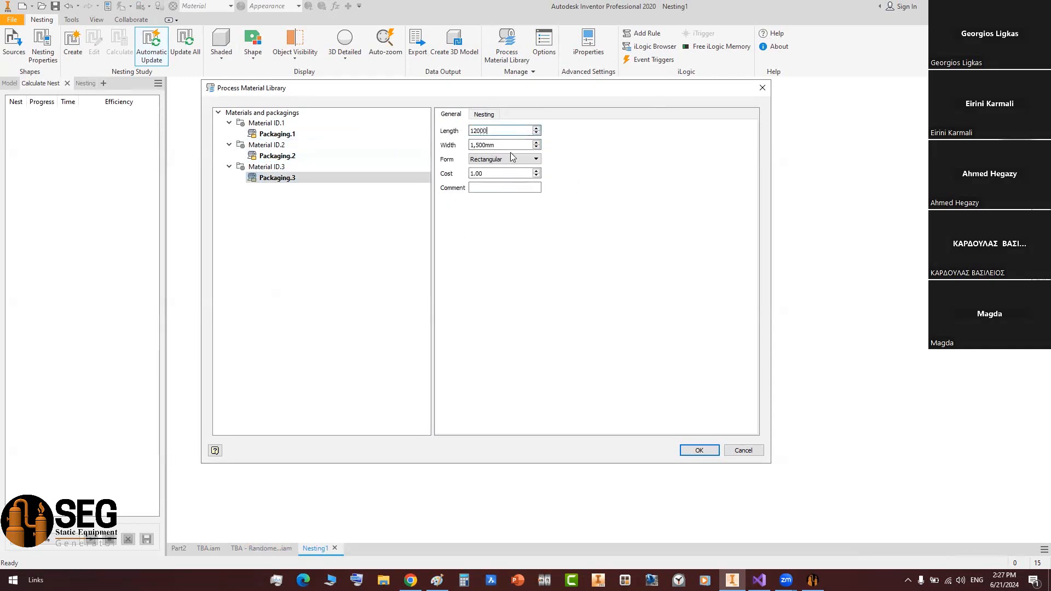
key(Tab)
text(3,200)
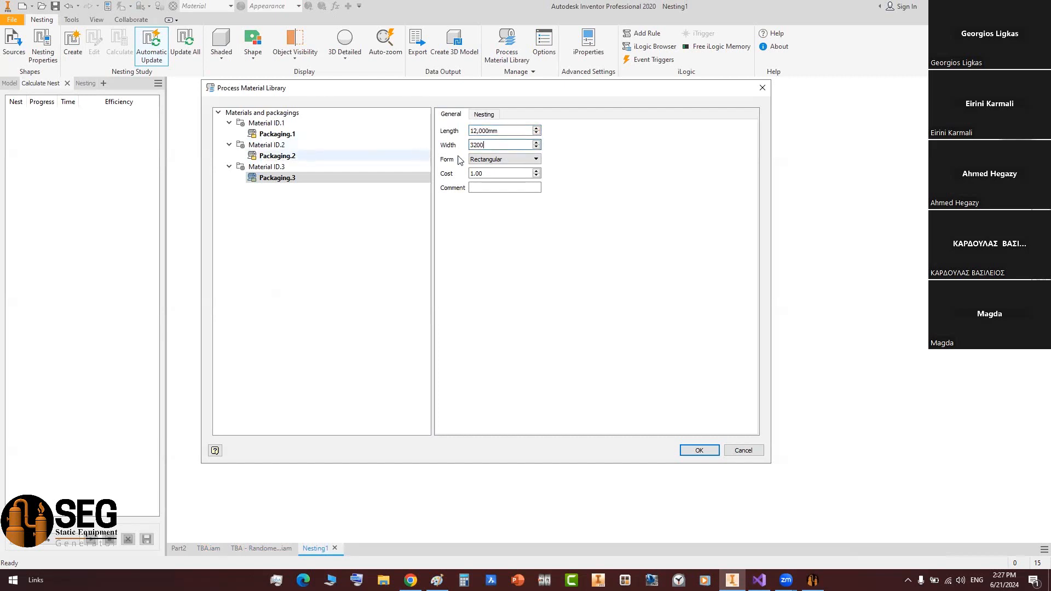
key(Tab)
key(Tab)
key(Tab)
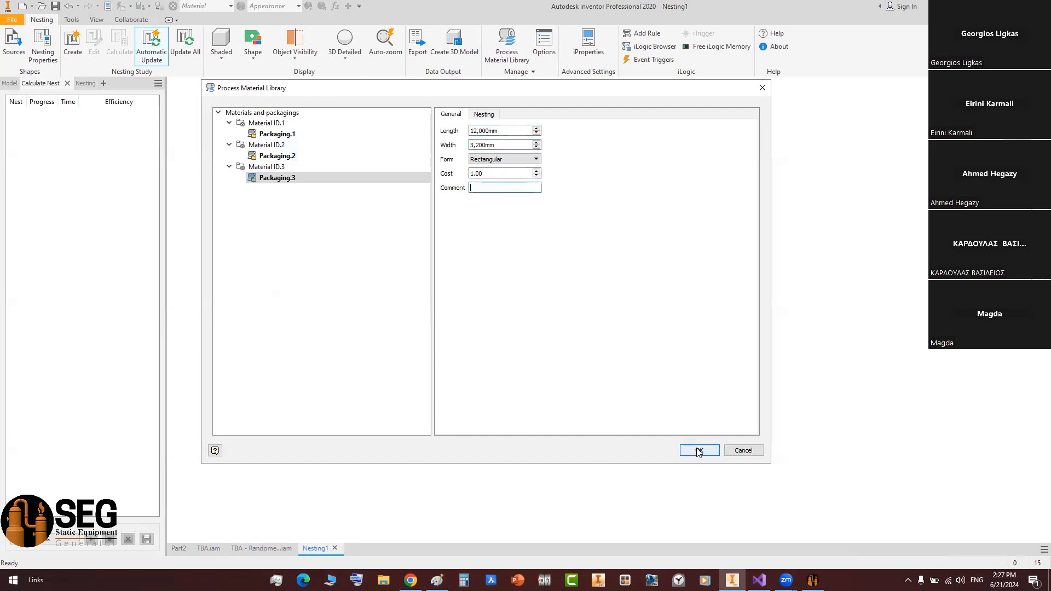
click(698, 451)
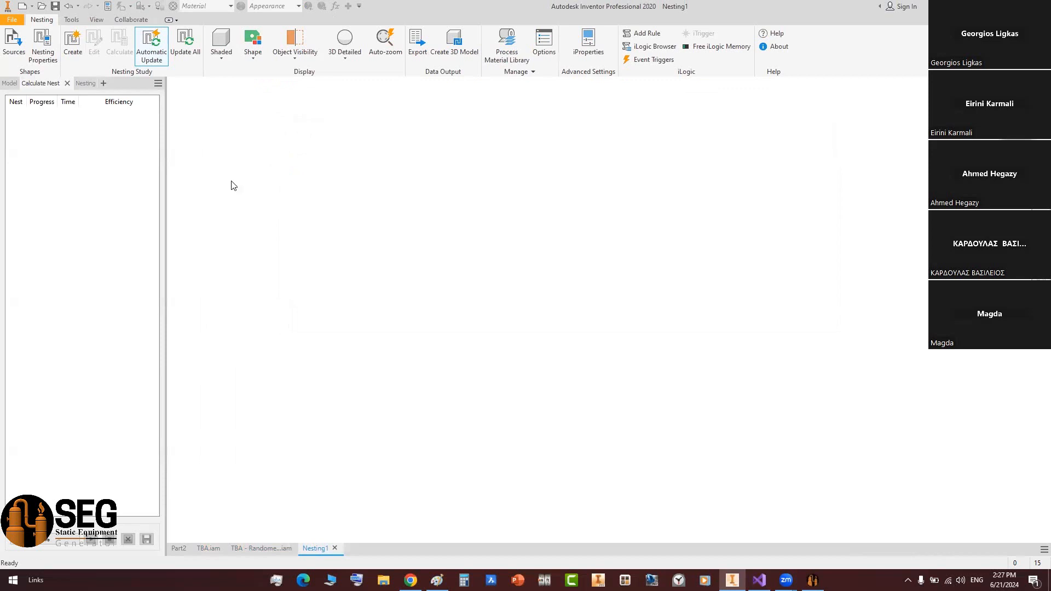
- Review the frame width and item separation in Material ID.3's nesting settings, and close the Process Material Library
click(507, 48)
click(266, 167)
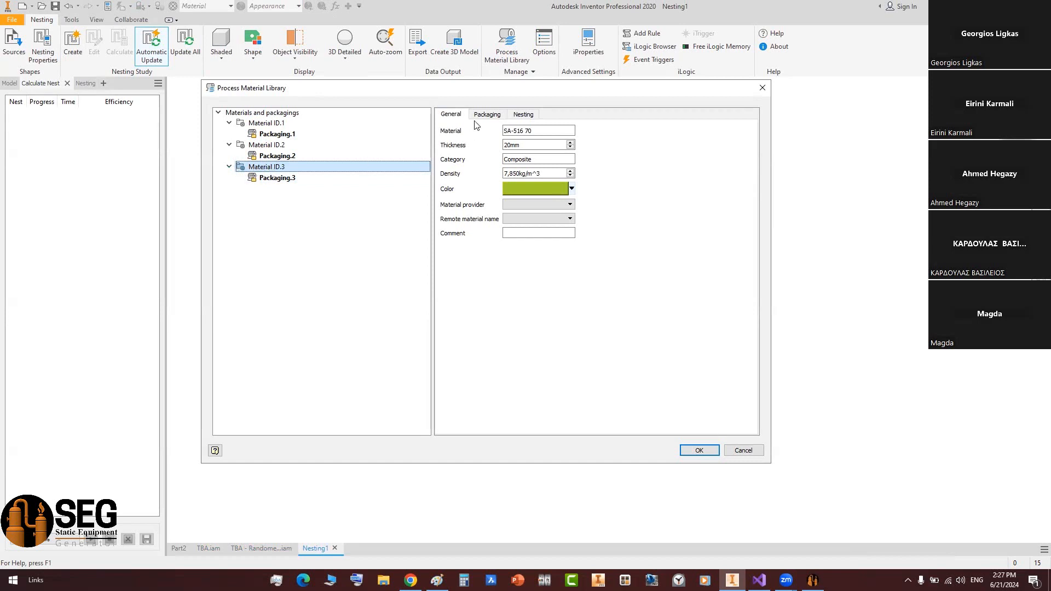
click(523, 114)
drag(621, 174, 583, 192)
double_click(610, 188)
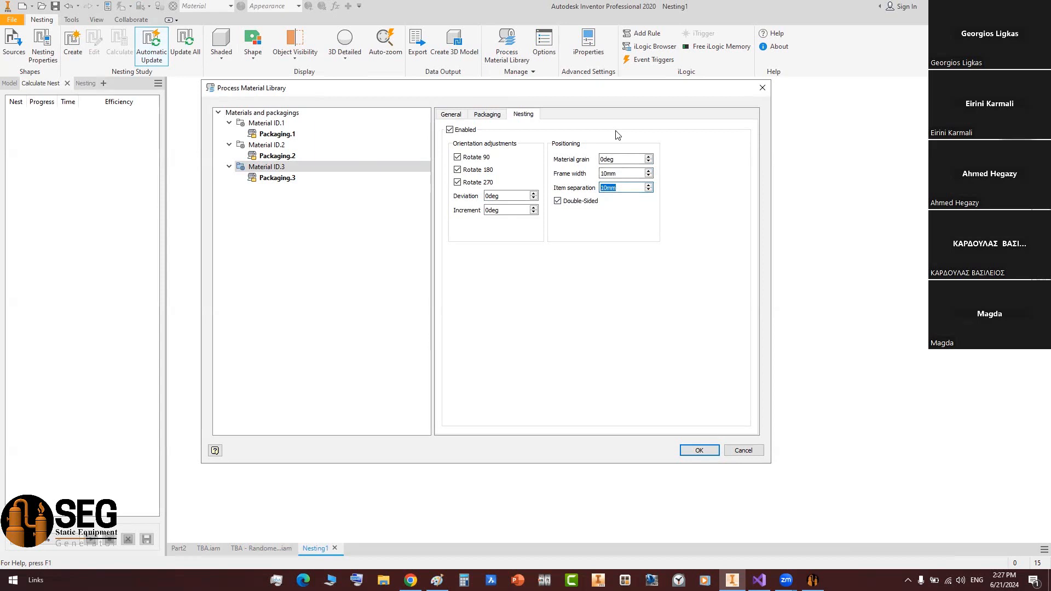
drag(626, 174, 585, 176)
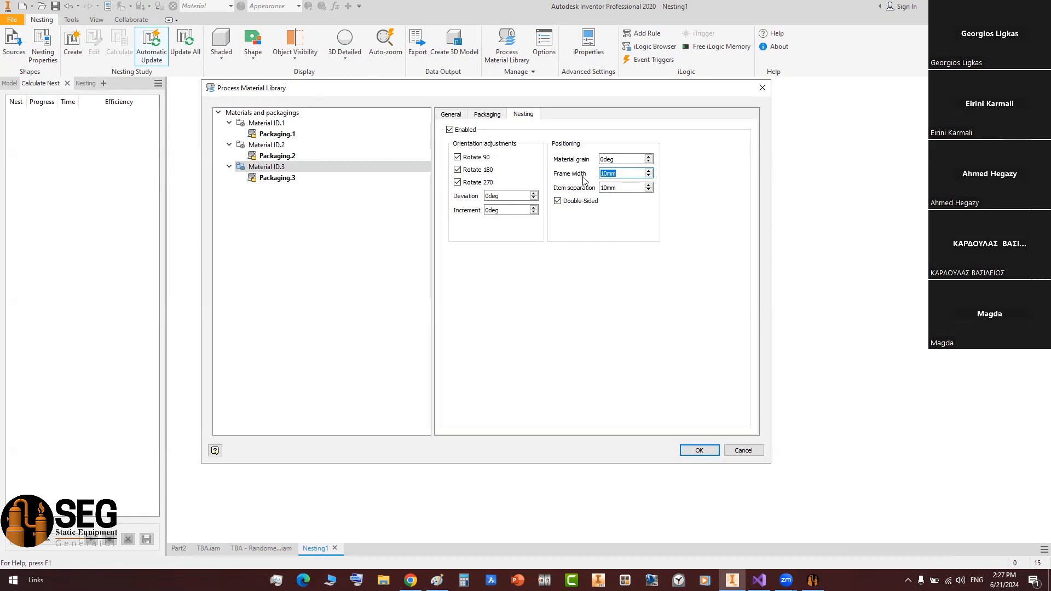
click(631, 175)
drag(639, 172, 487, 179)
click(705, 453)
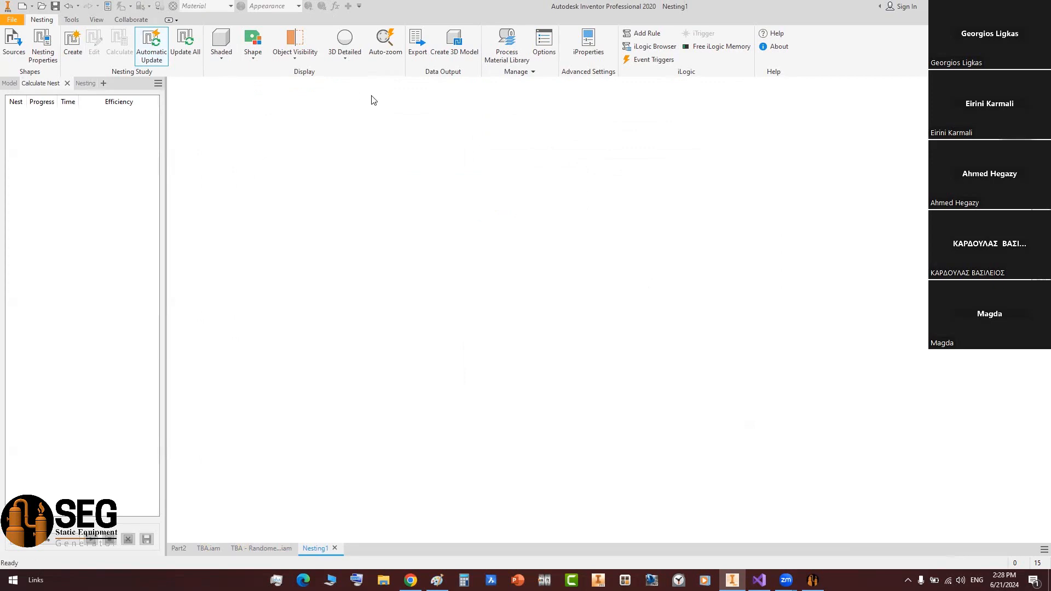
- Start a new nesting study and show the remnant optimization choices with the Minimize width preview
click(72, 44)
click(365, 469)
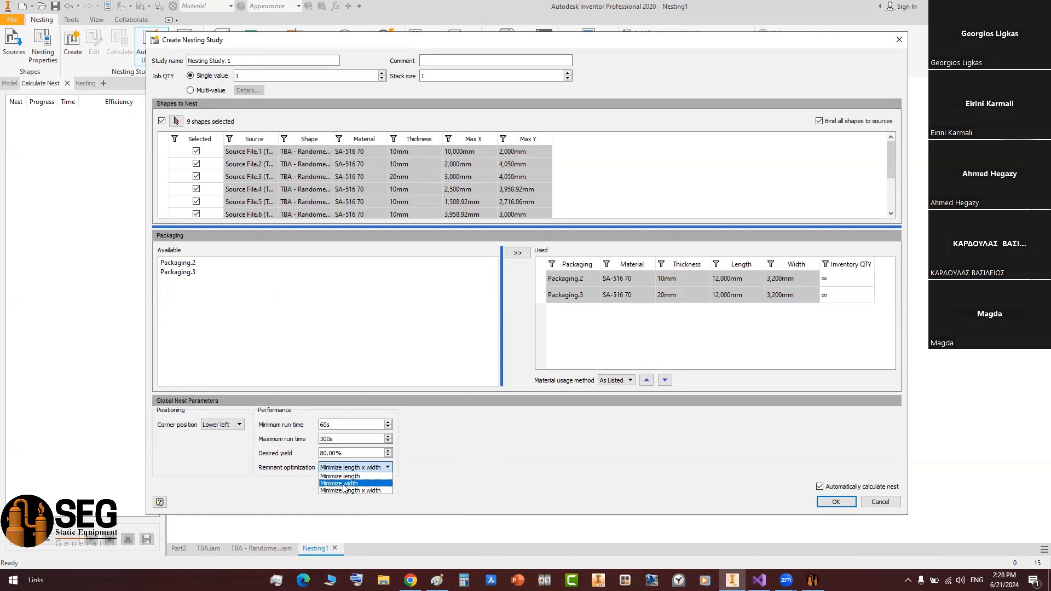
mouse_move(345, 487)
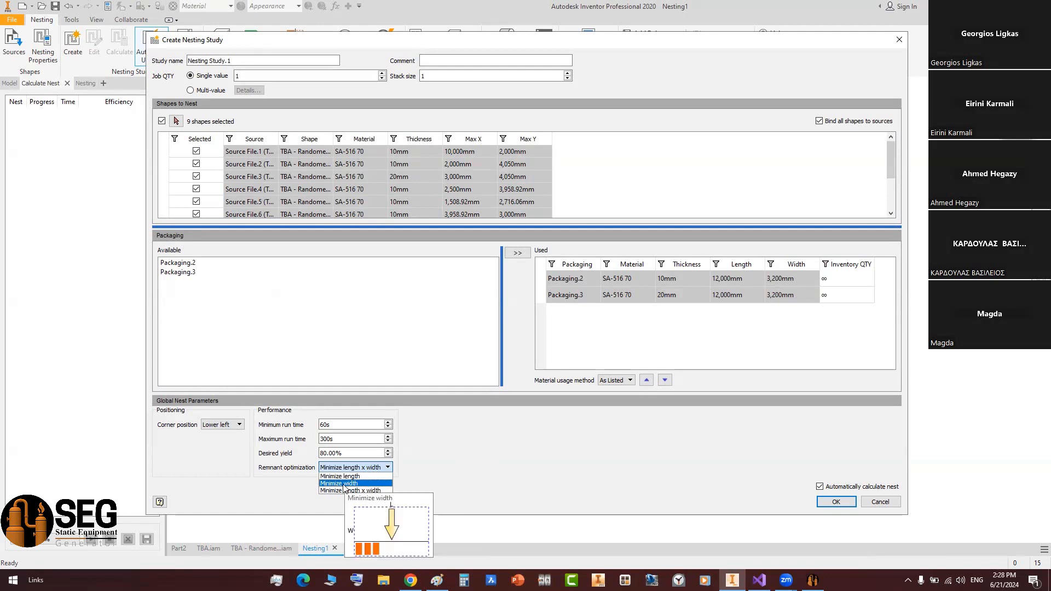
- Switch to Paint and paste the screenshot of the nesting study, enlarged at the Minimize width preview
click(436, 580)
ctrl+scroll(337, 305, down, 3)
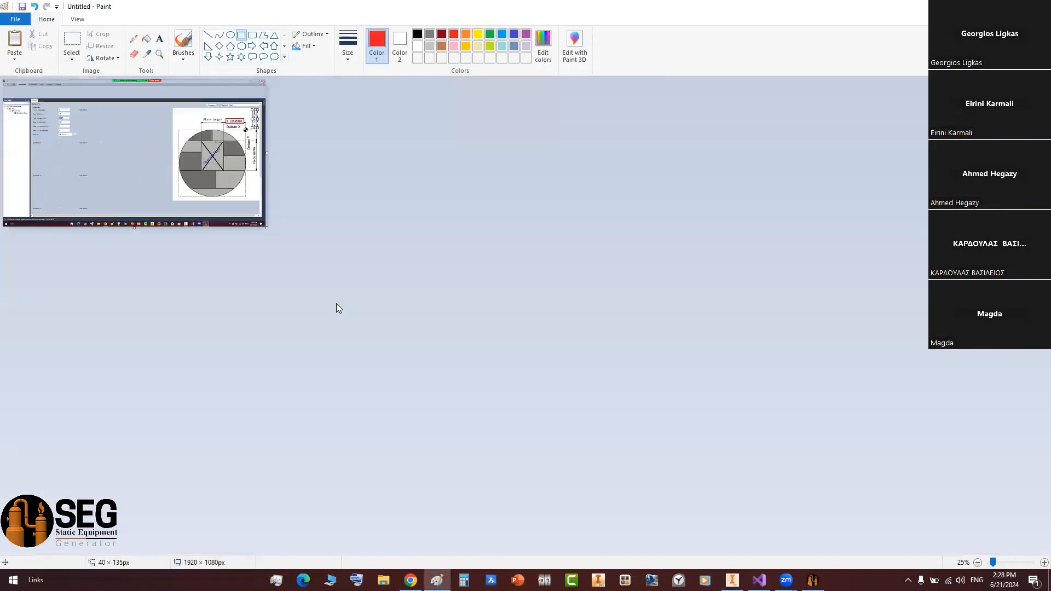
key(ctrl+v)
ctrl+scroll(90, 225, up, 3)
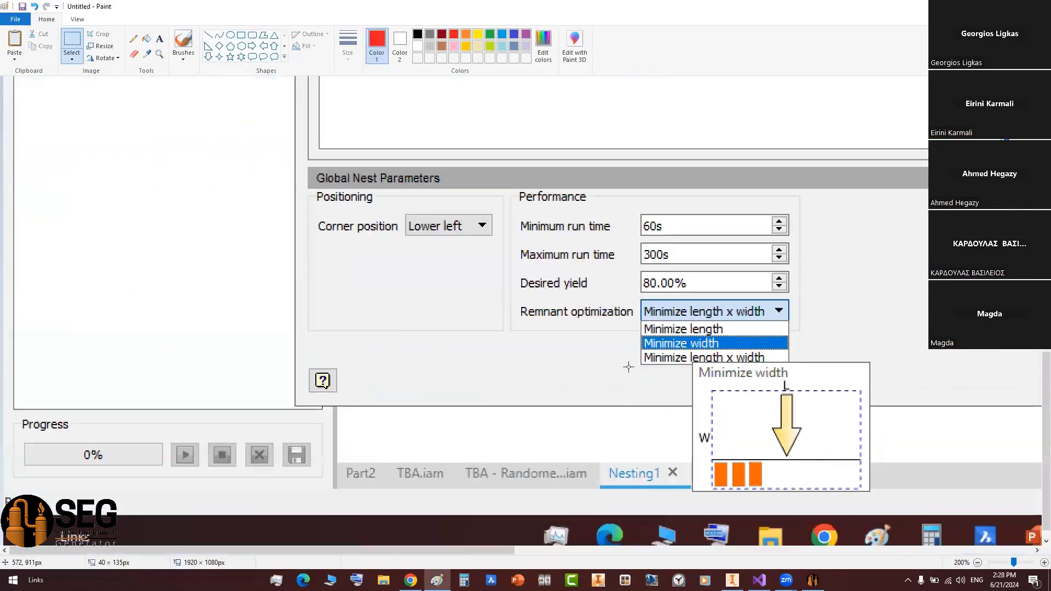
ctrl+scroll(805, 417, up, 1)
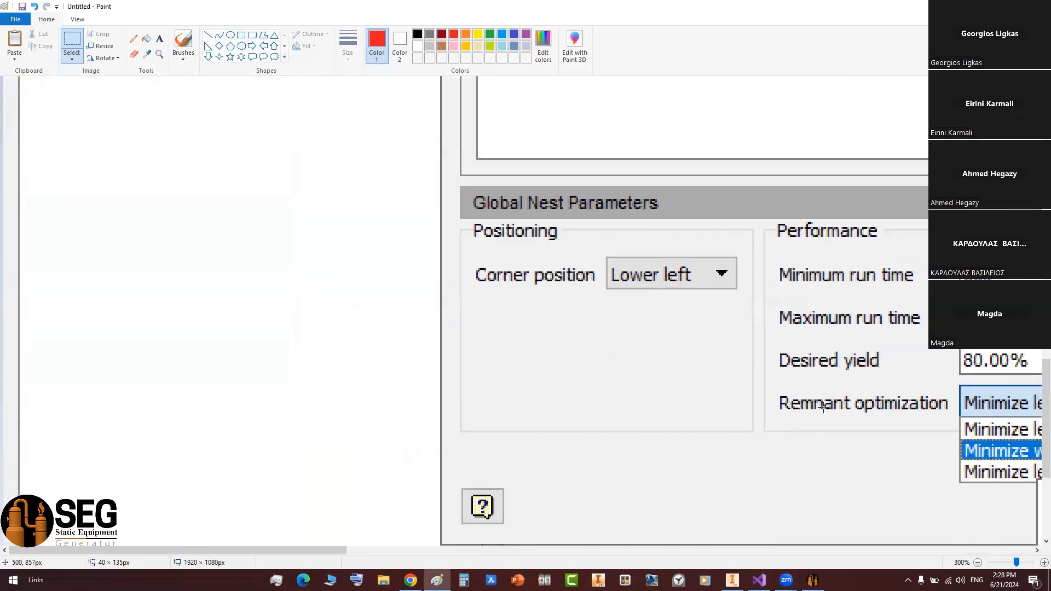
scroll(793, 442, down, 3)
drag(298, 548, 519, 548)
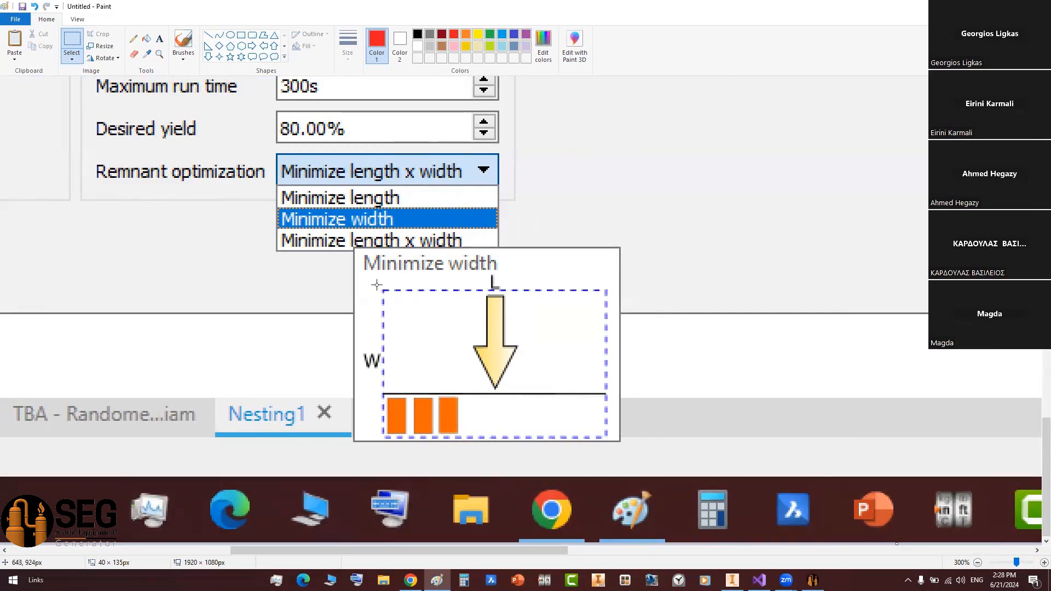
- Mark the sheet's length and width on the Minimize width diagram with one horizontal and one vertical red line
click(208, 35)
drag(376, 283, 611, 284)
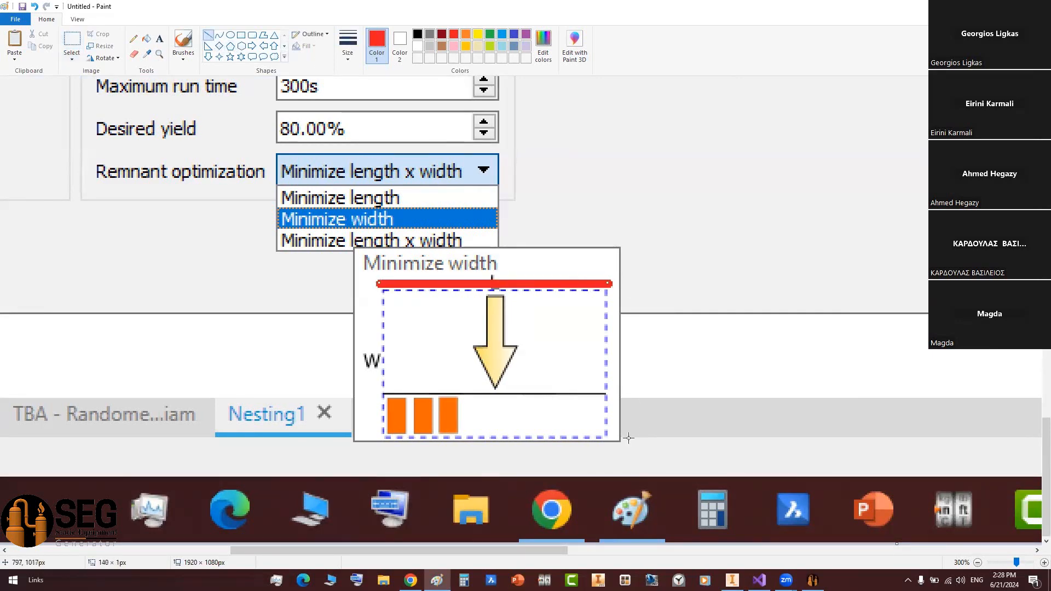
mouse_move(626, 439)
mouse_down()
mouse_move(635, 347)
mouse_move(626, 288)
mouse_up()
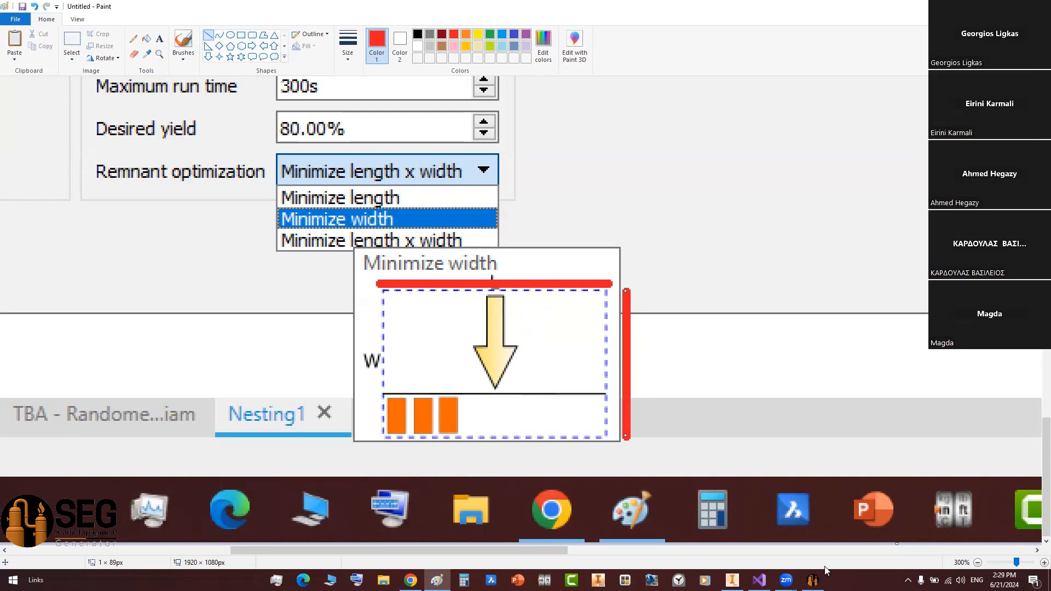
- Switch back to Inventor, create the nesting study with remnant optimization set to Minimize length, and suppress further calculation result messages
click(813, 580)
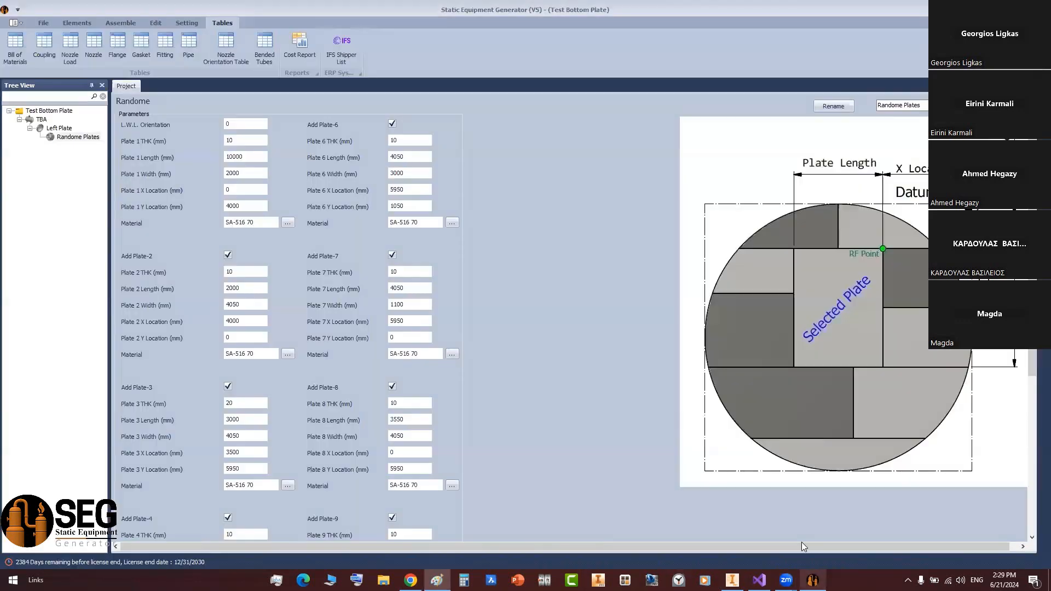
click(731, 580)
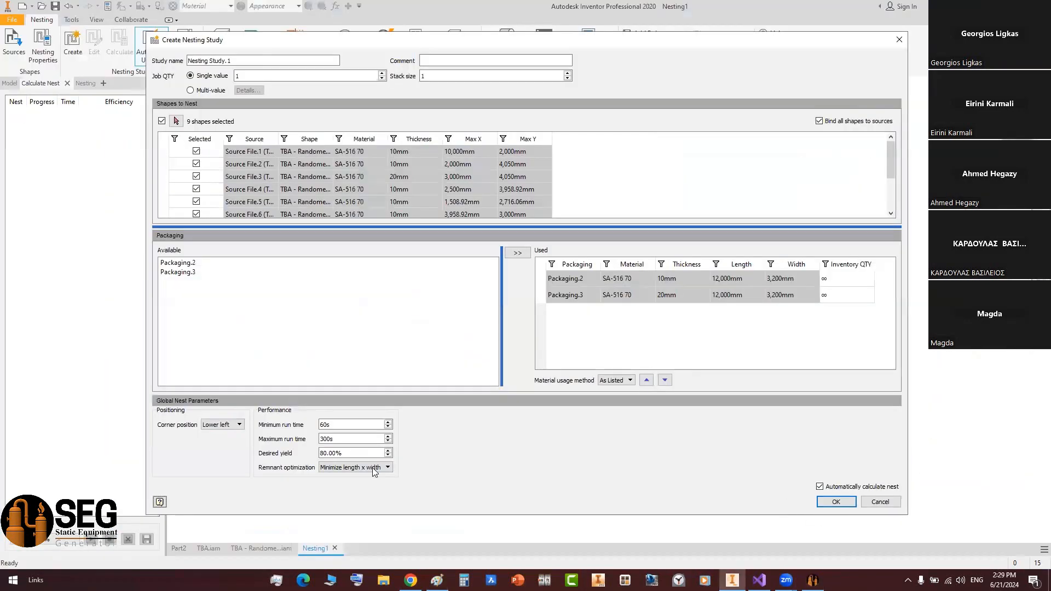
click(356, 467)
click(340, 477)
click(837, 502)
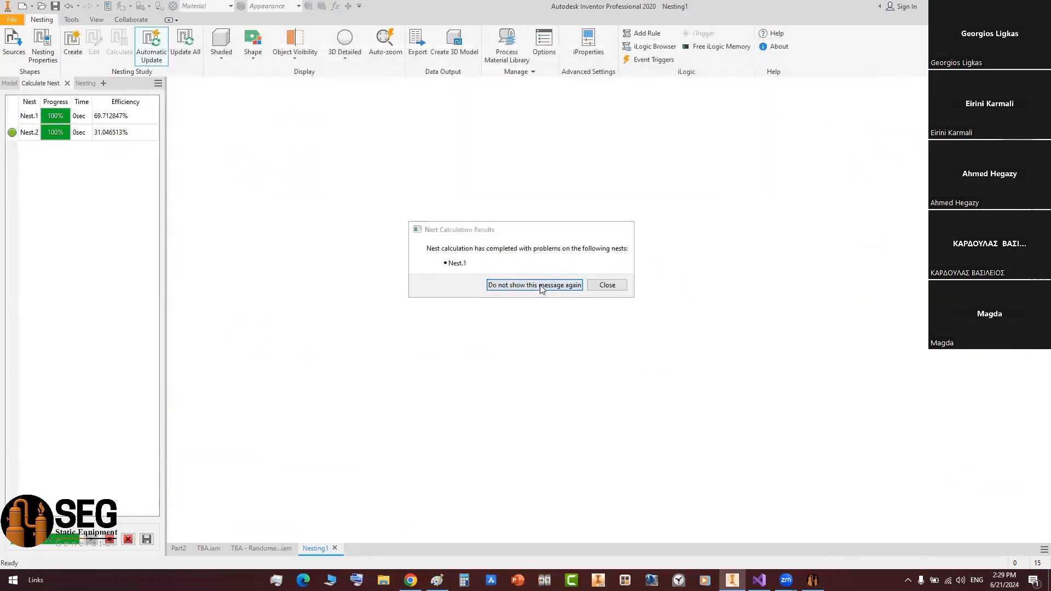
click(540, 286)
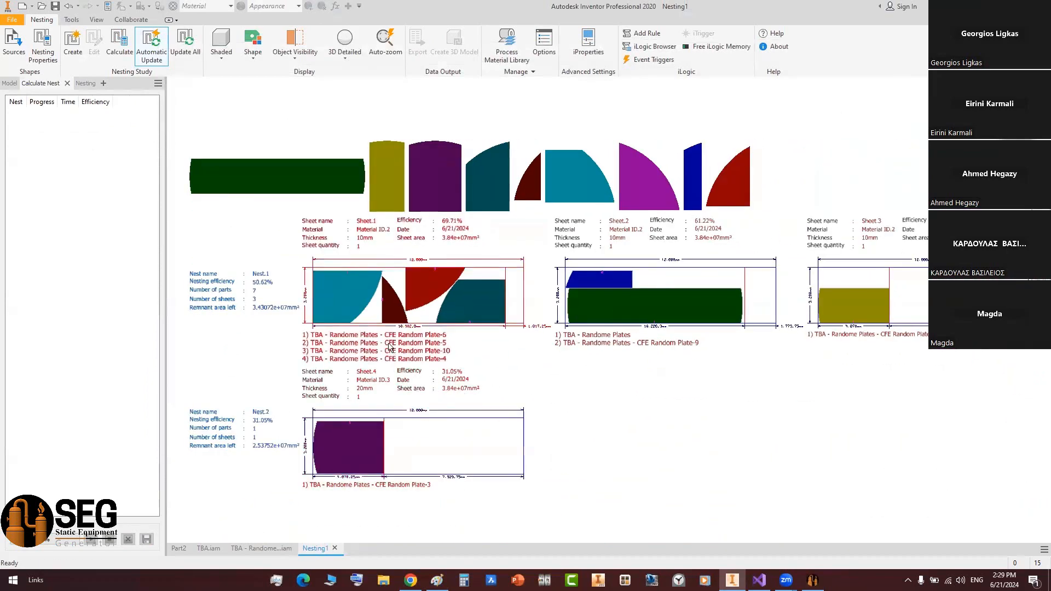
- Examine the plate layouts and sheet data of Nest.1 and Nest.2
scroll(390, 346, down, 5)
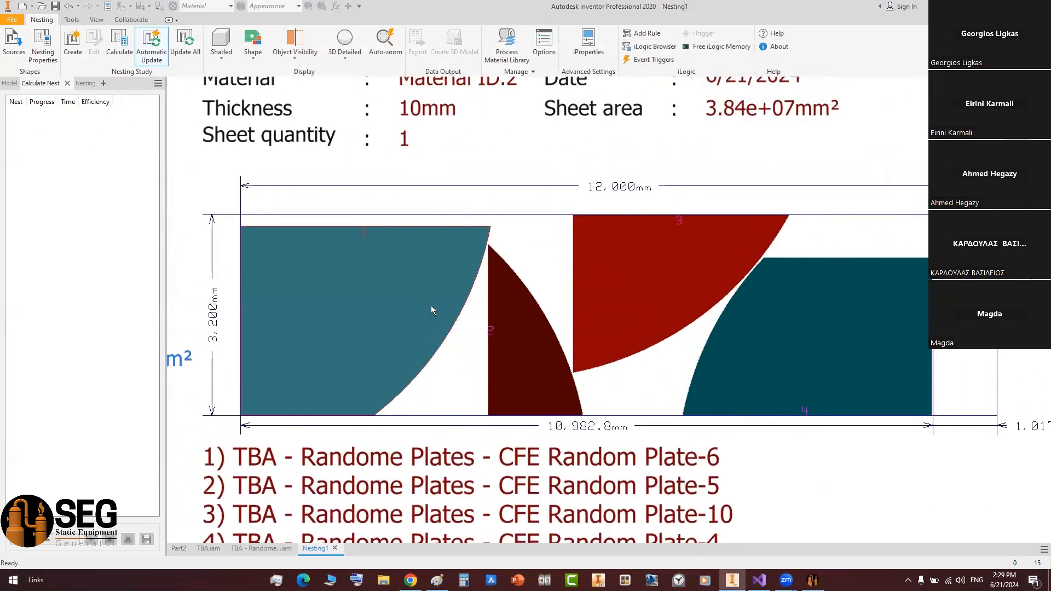
scroll(462, 345, up, 5)
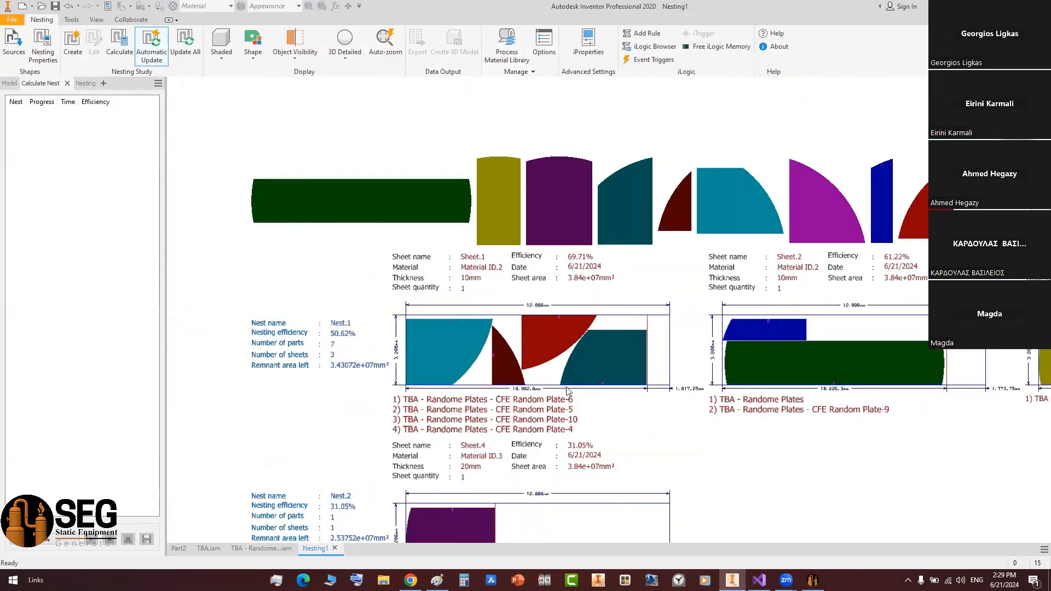
scroll(568, 392, up, 3)
scroll(751, 340, down, 3)
middle_drag(720, 302, 868, 276)
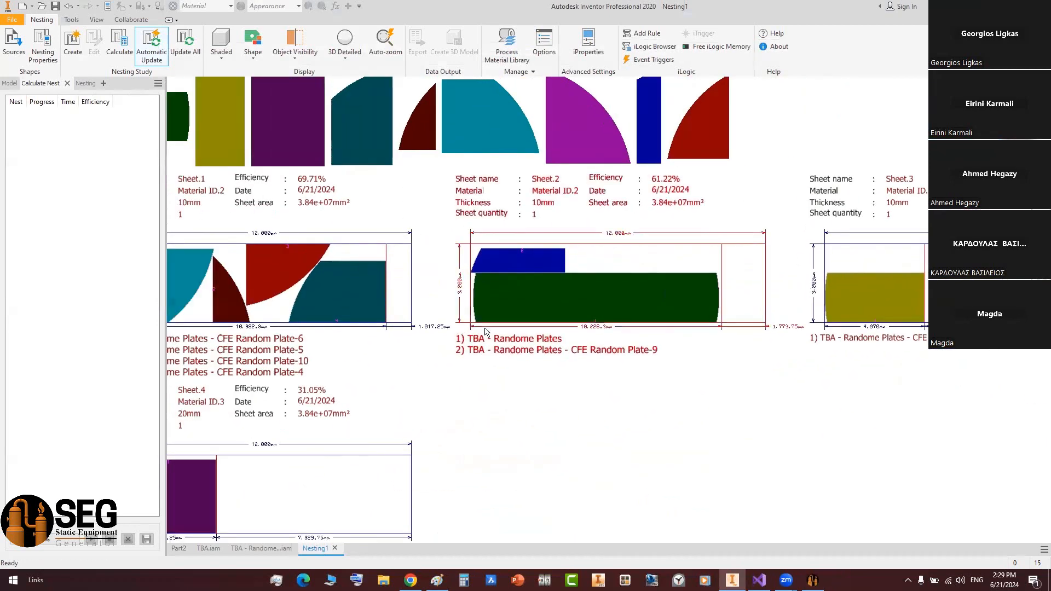
scroll(485, 332, up, 3)
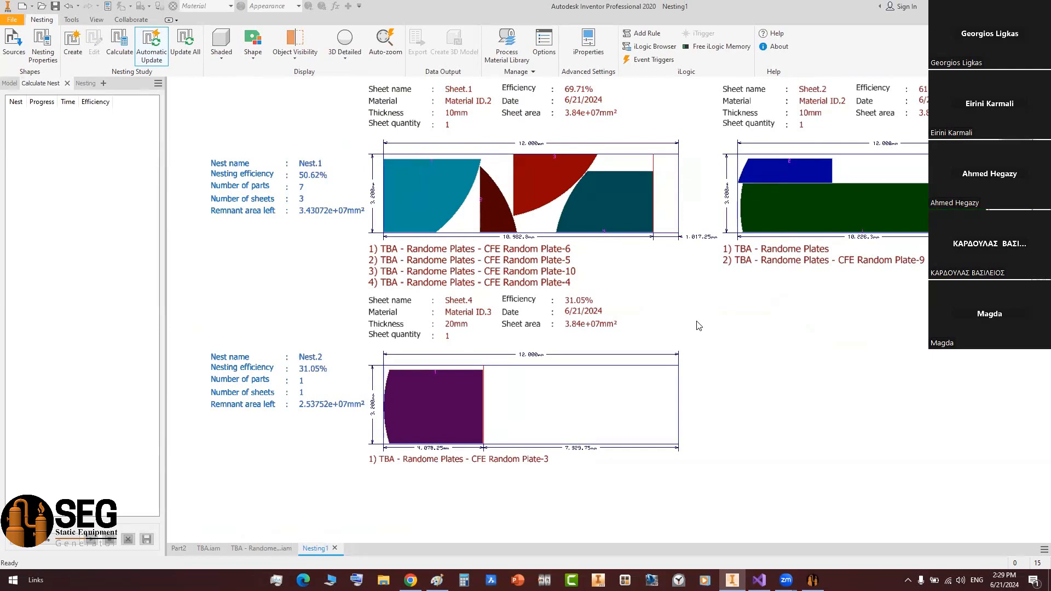
- Examine the gaps between the nested plates on Sheet.1 and Sheet.2, then view the whole nesting layout
scroll(519, 207, down, 5)
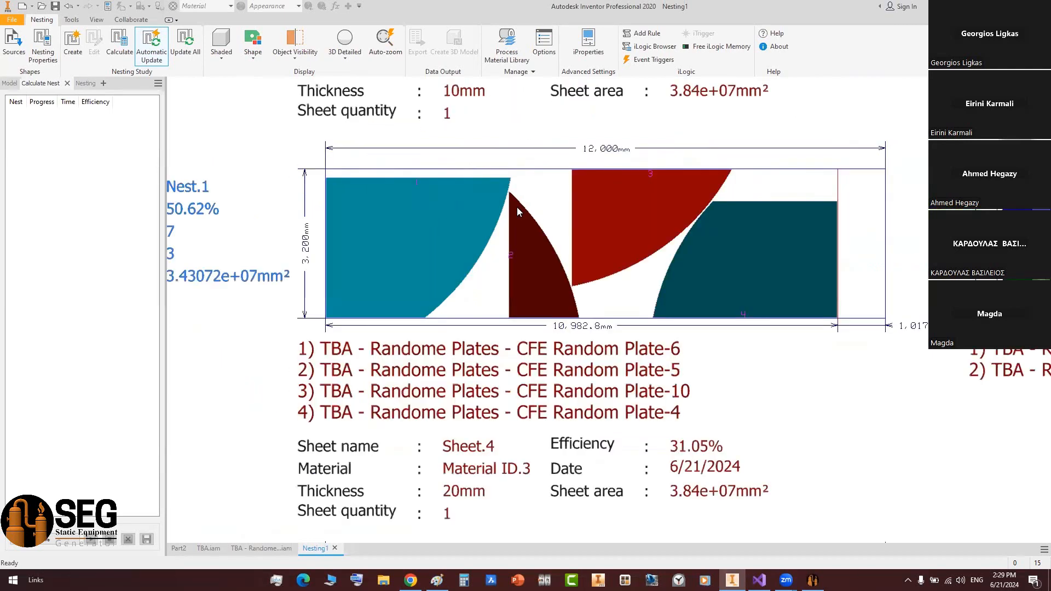
scroll(583, 253, down, 3)
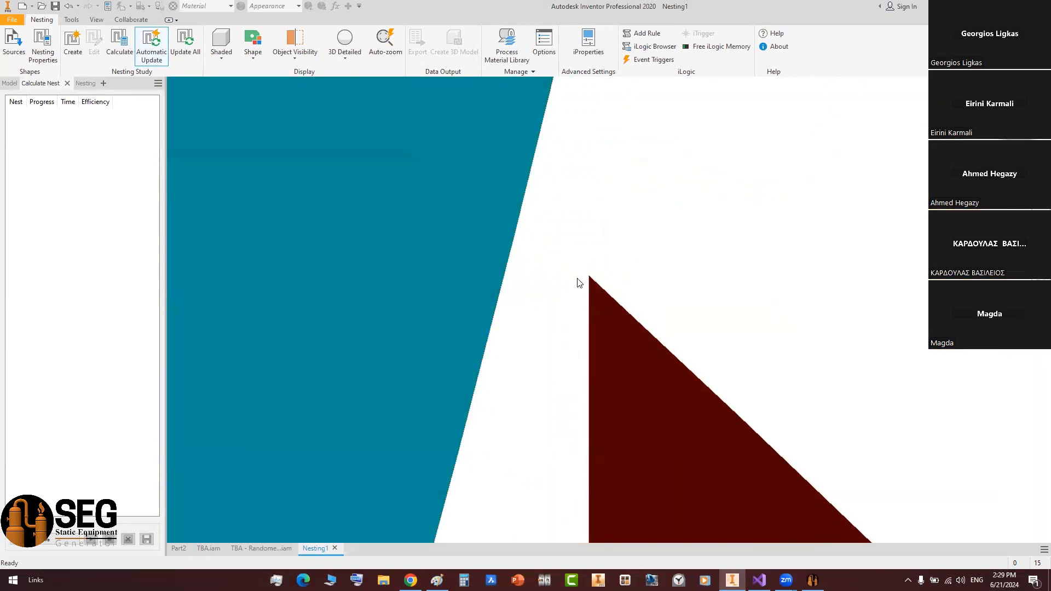
scroll(564, 266, up, 2)
scroll(799, 362, up, 4)
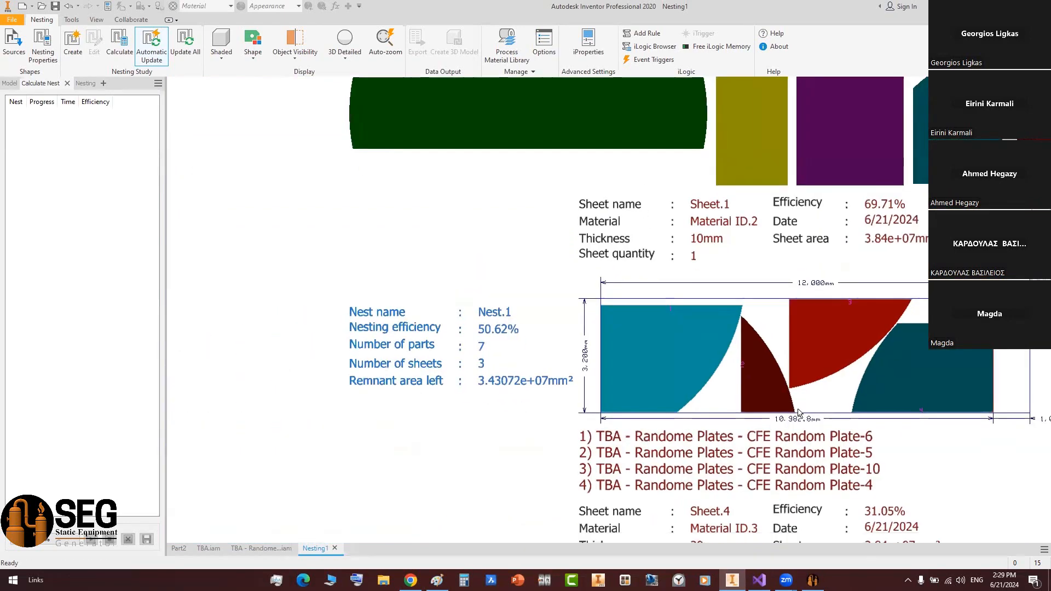
scroll(693, 140, down, 5)
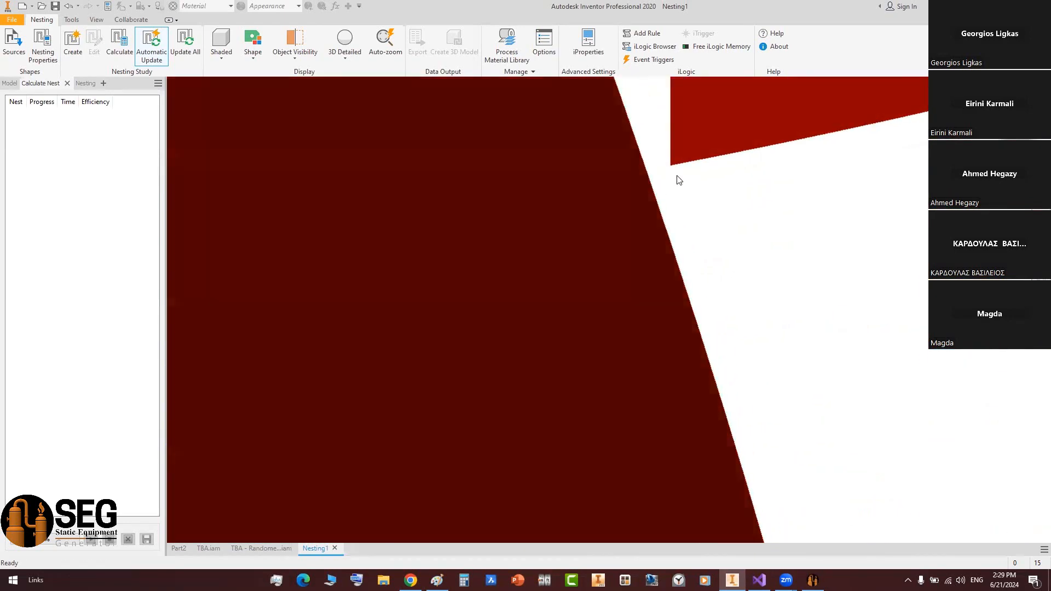
scroll(679, 186, up, 2)
scroll(679, 186, up, 3)
scroll(737, 154, down, 5)
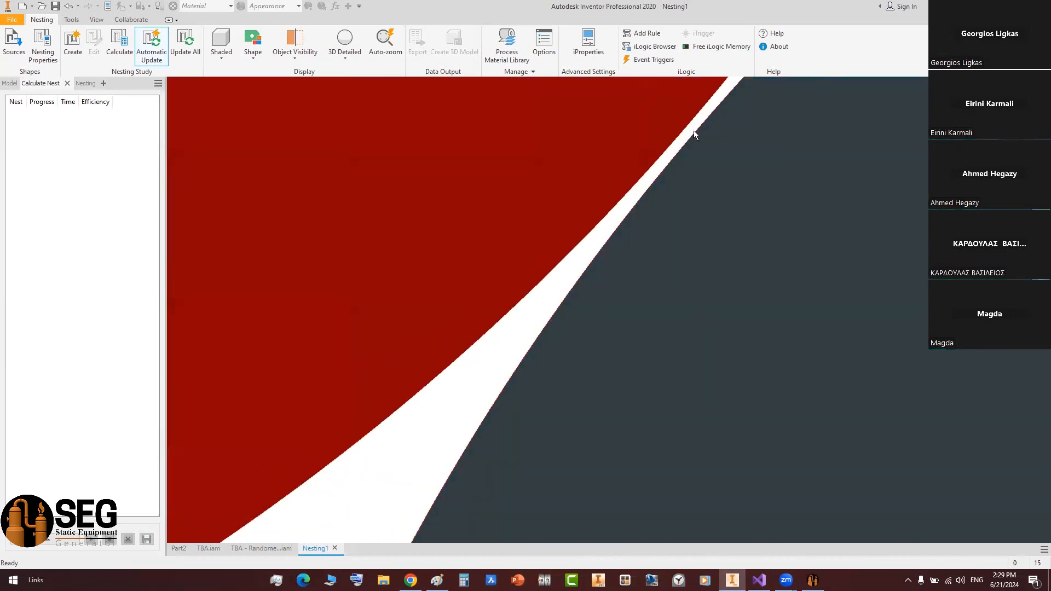
scroll(694, 144, up, 6)
middle_drag(714, 177, 629, 292)
scroll(629, 292, up, 1)
scroll(629, 292, down, 8)
scroll(662, 185, down, 3)
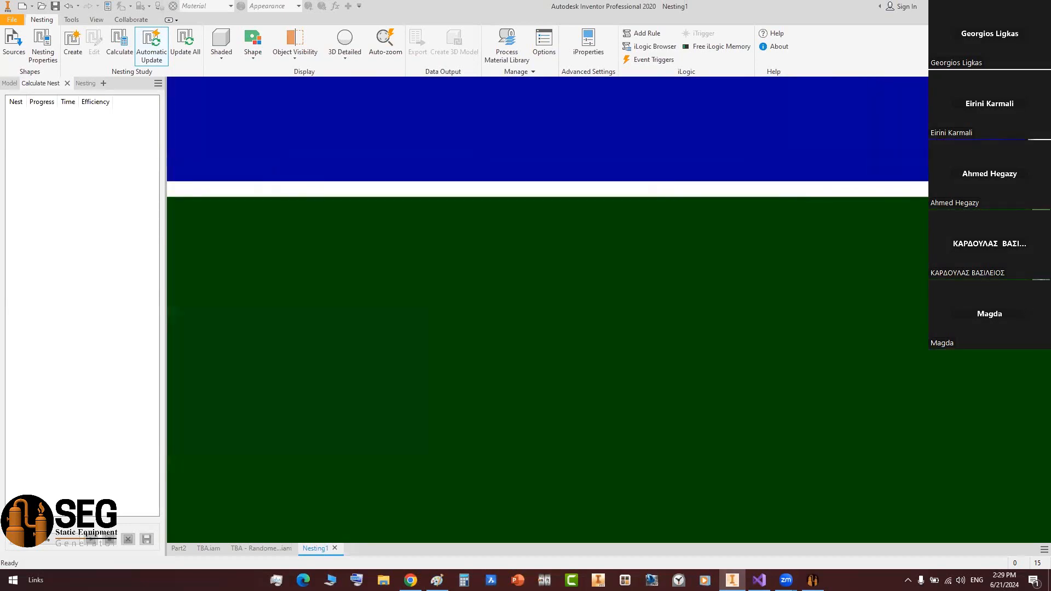
middle_drag(866, 154, 742, 242)
scroll(798, 218, up, 8)
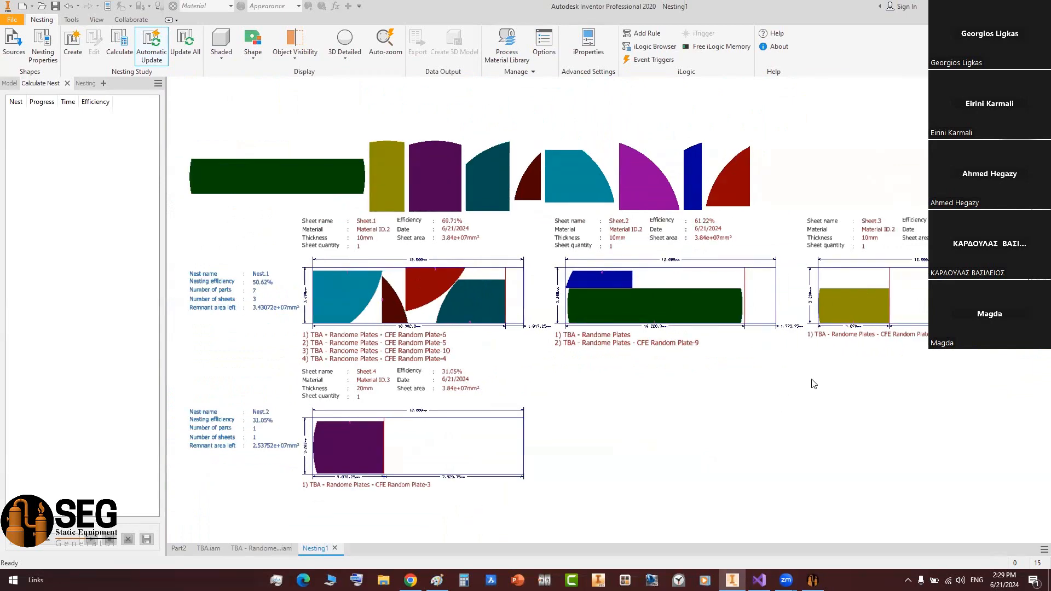
- Close the Nesting1, TBA - Randome Plates and TBA documents
click(334, 548)
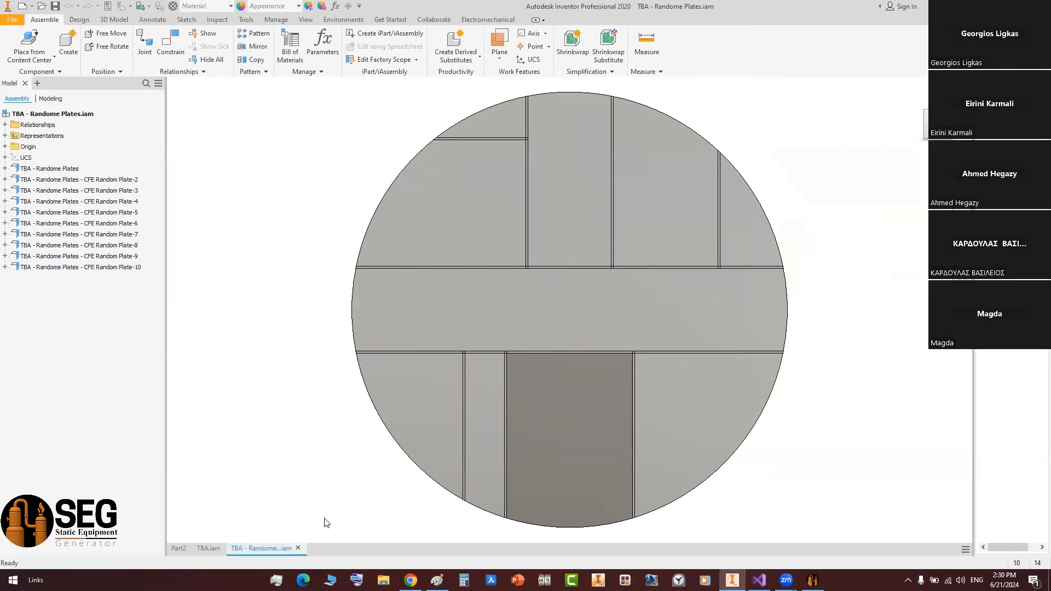
click(298, 547)
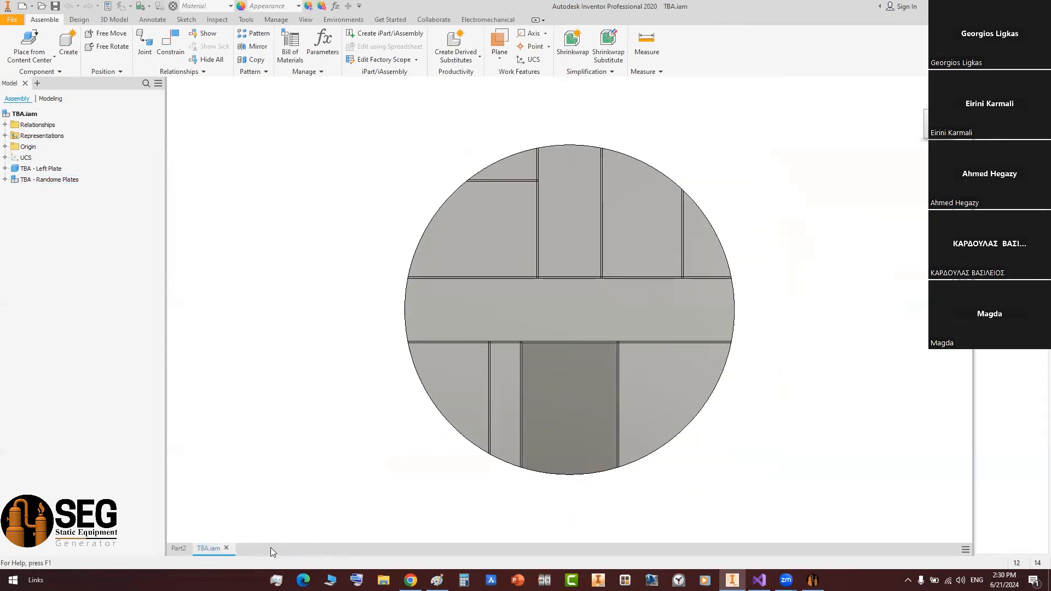
click(226, 547)
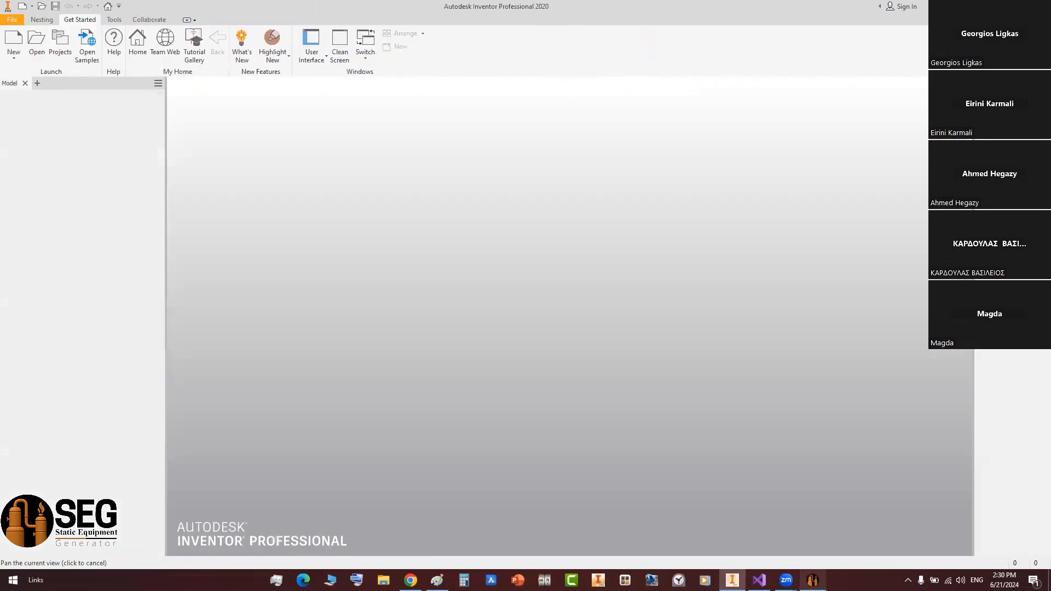
- Switch to Static Equipment Generator and open ErgoPraxis Tank-1.seg from its project folder, saving the current project first
click(812, 580)
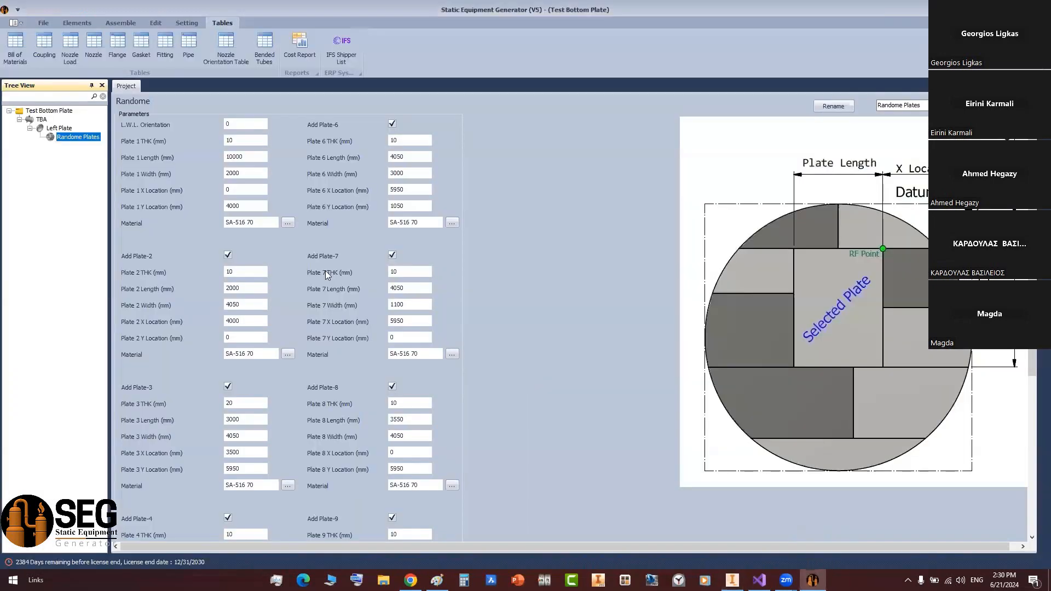
click(44, 23)
click(31, 48)
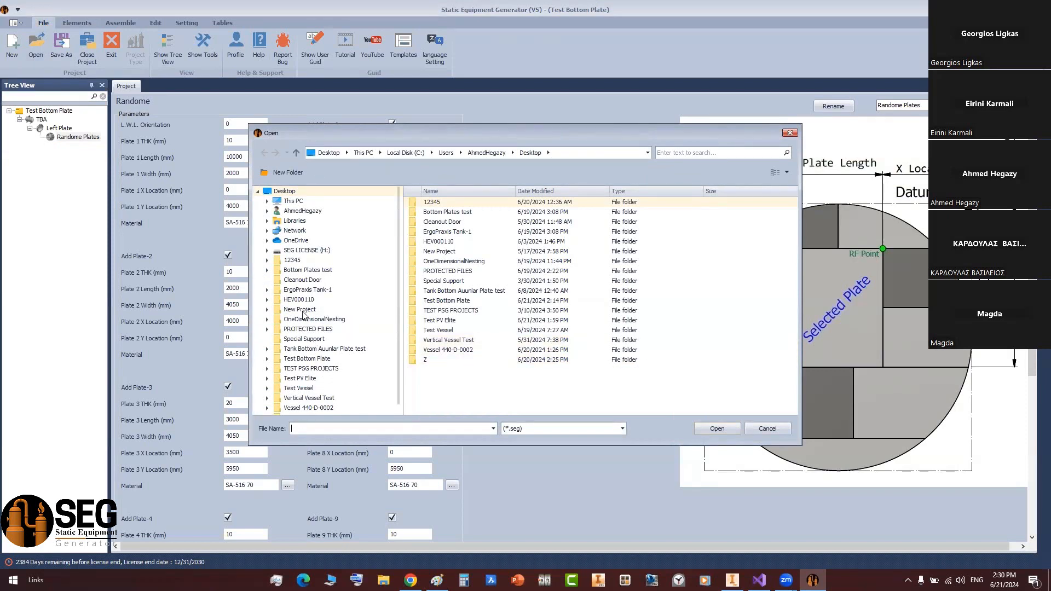
click(305, 291)
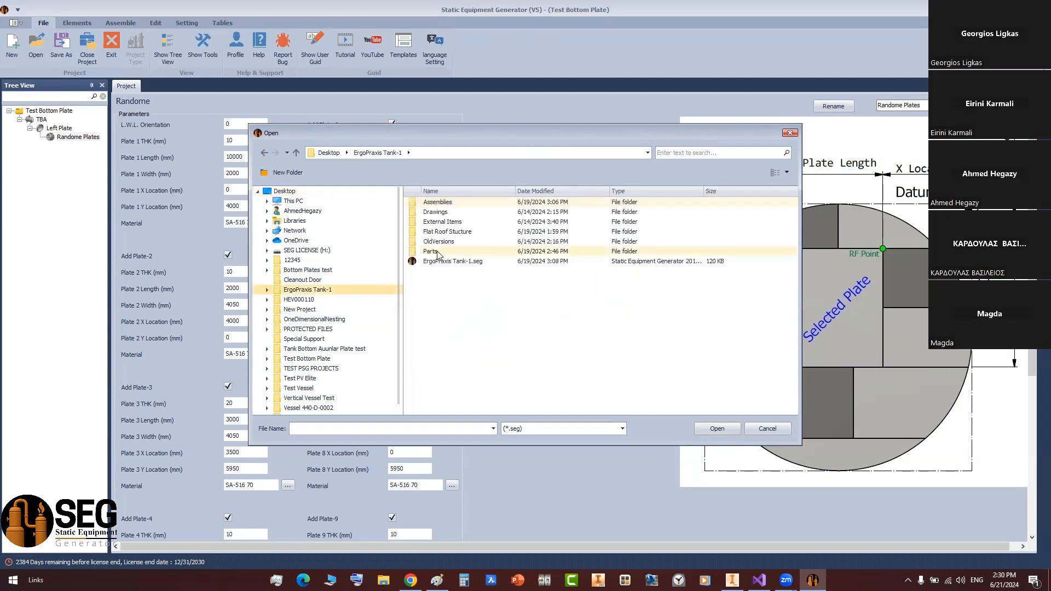
double_click(434, 261)
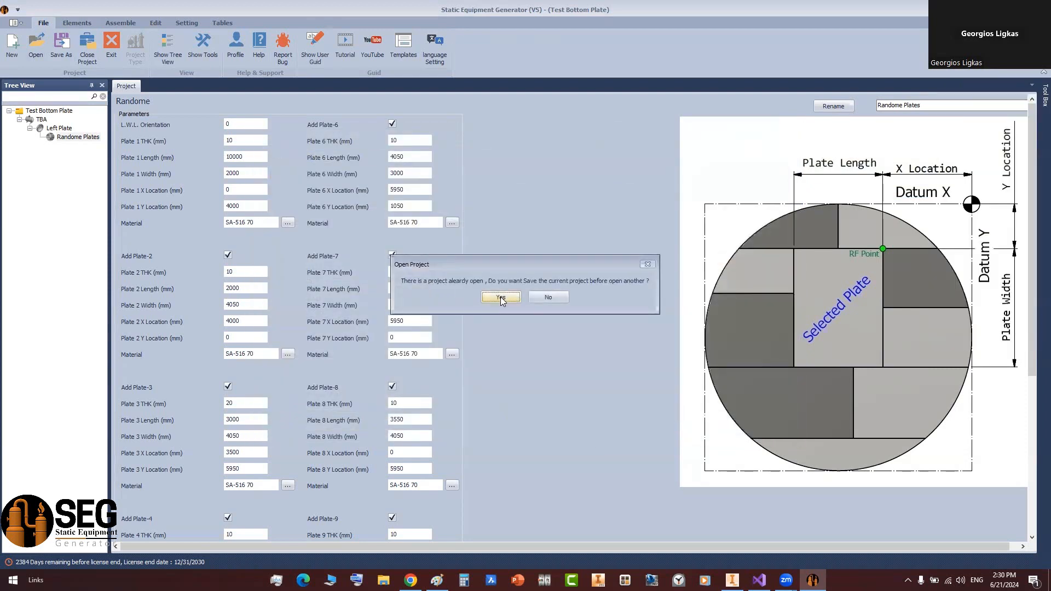
click(501, 298)
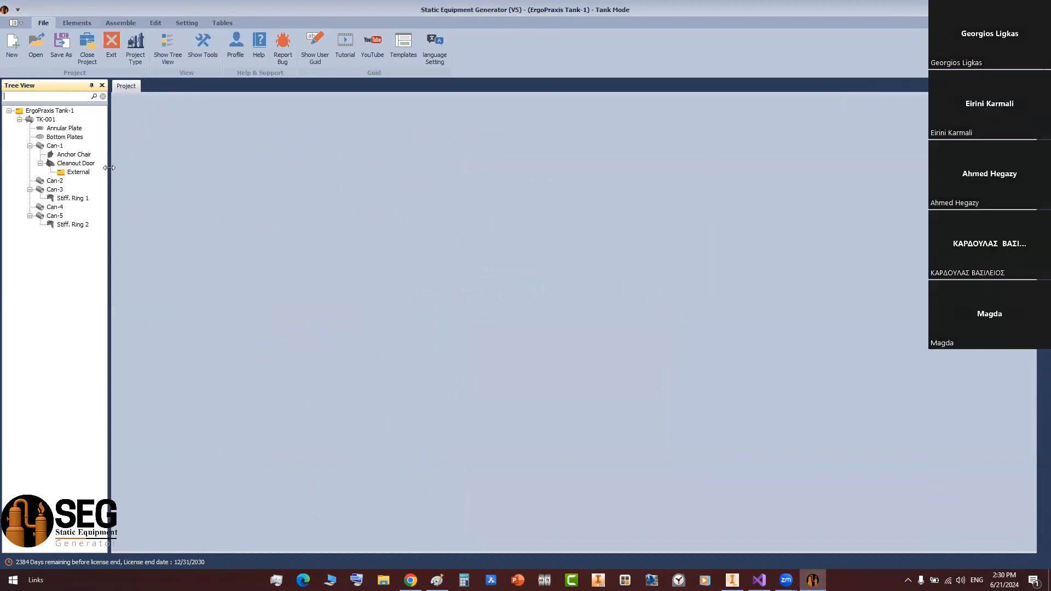
- Widen the project tree, open the TK-001 tank assembly in Inventor and look over its flat roof structure
drag(110, 168, 124, 167)
click(121, 22)
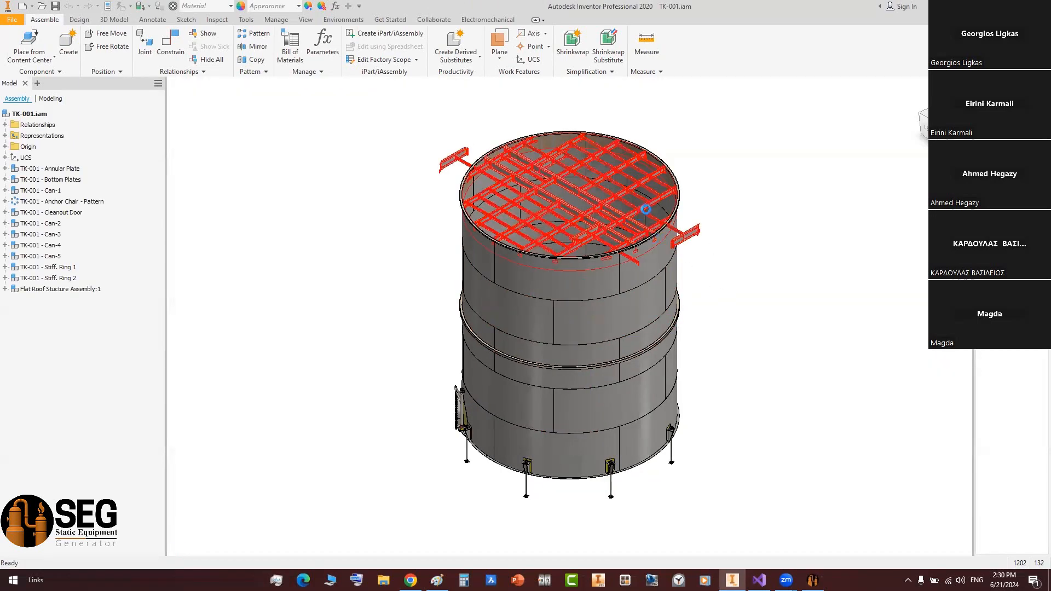
scroll(691, 245, up, 3)
scroll(691, 245, up, 5)
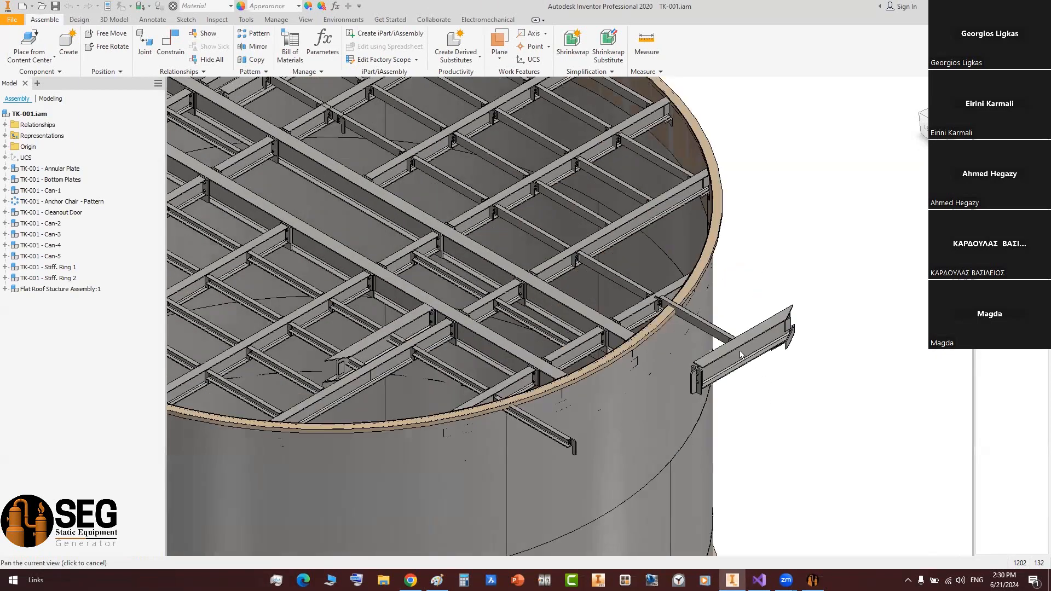
scroll(854, 384, down, 8)
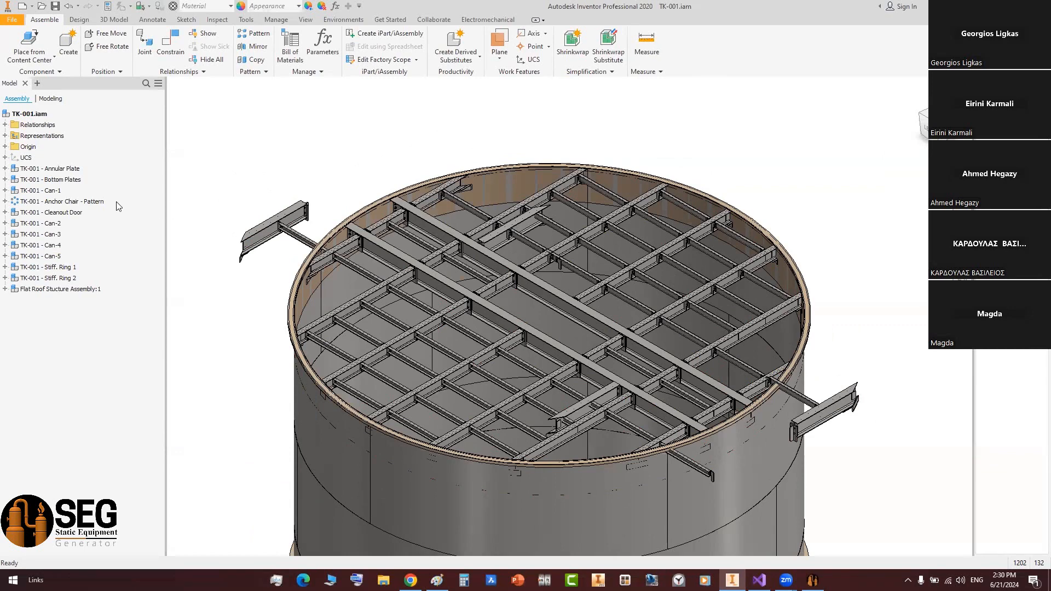
- Activate the Roof Deatil level of detail in the assembly's representations
click(5, 136)
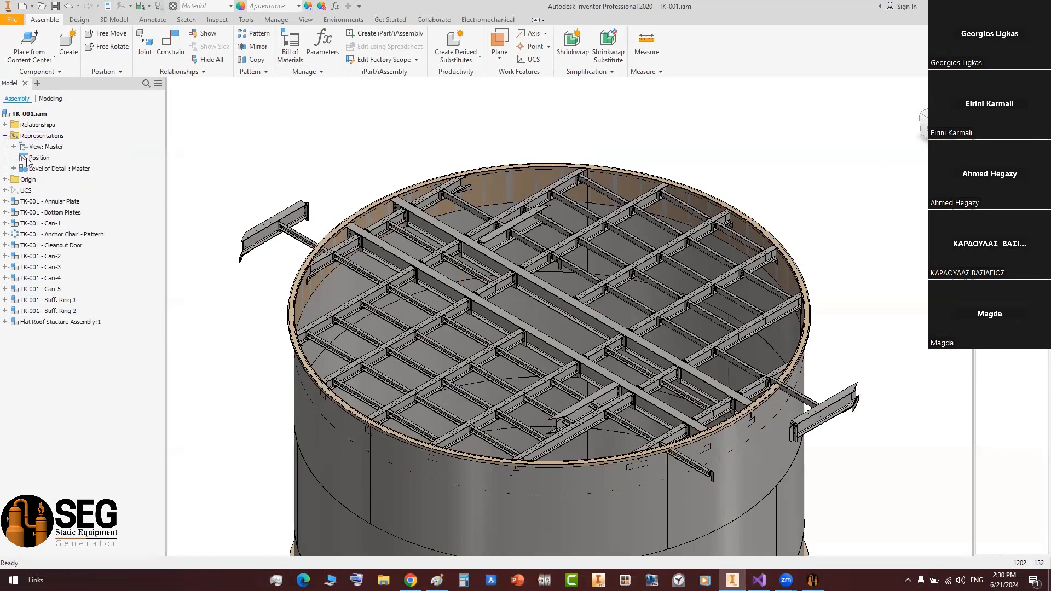
click(14, 168)
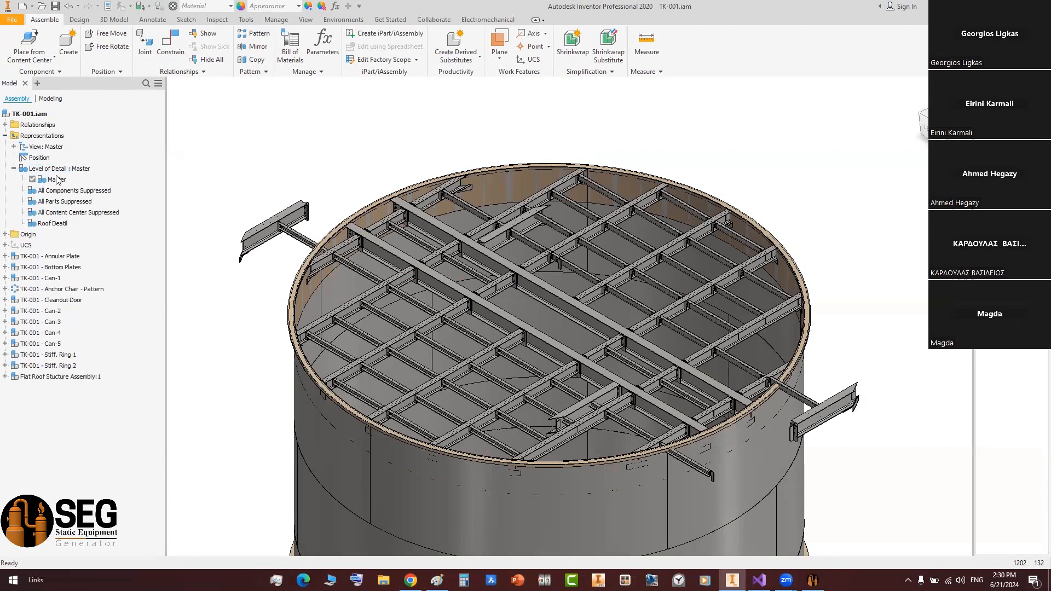
click(40, 224)
double_click(37, 223)
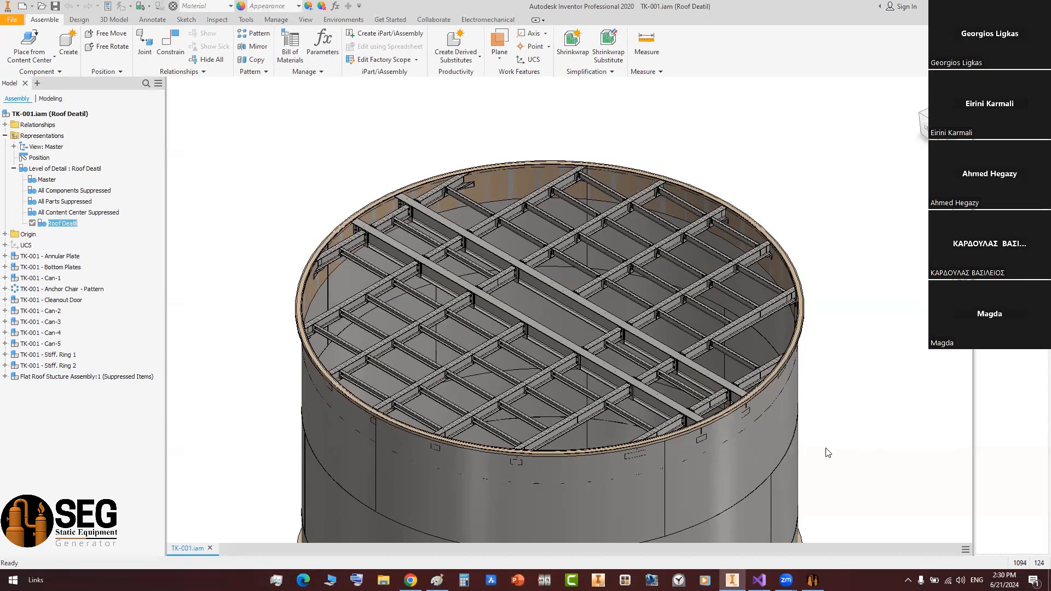
- Examine the tank's roof framing and shell courses, and the external stiffening ring around the shell
middle_drag(757, 441, 645, 324)
middle_drag(763, 403, 744, 407)
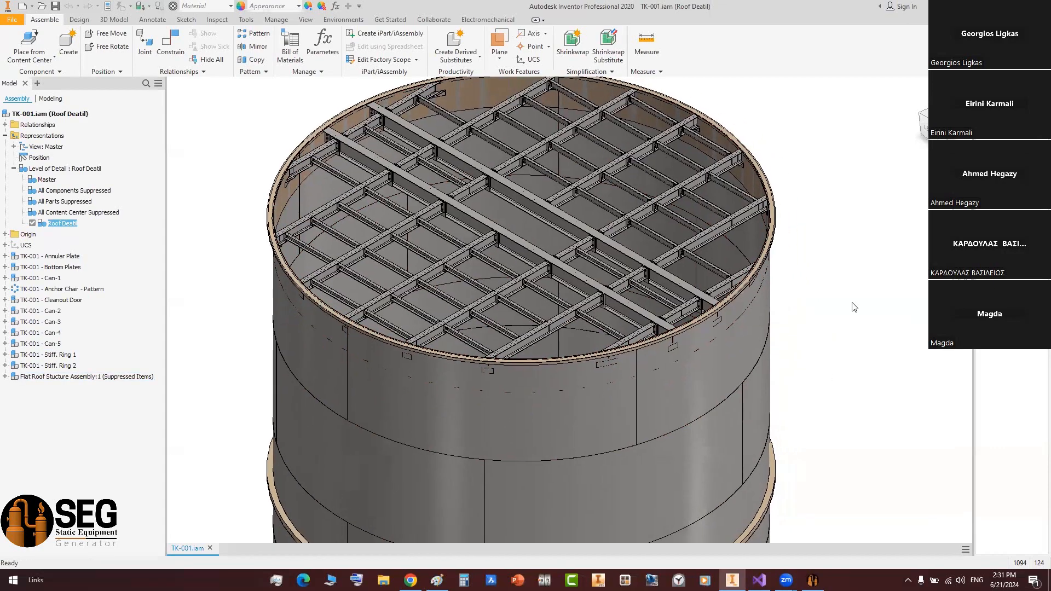
click(851, 304)
scroll(676, 297, down, 5)
shift+middle_drag(611, 400, 695, 370)
scroll(615, 368, up, 3)
shift+middle_drag(615, 368, 636, 387)
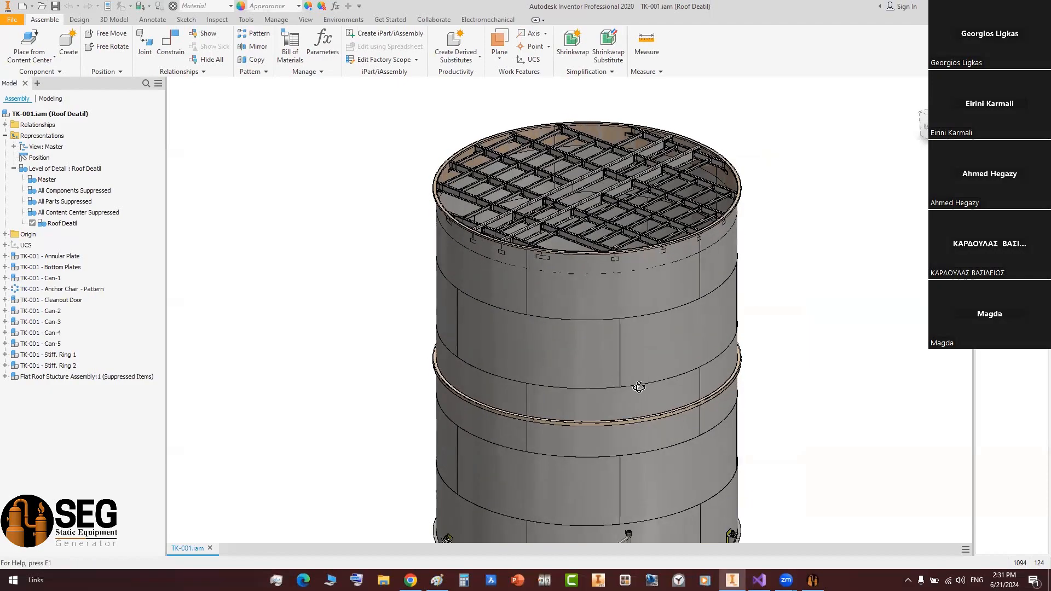
middle_drag(777, 393, 719, 325)
right_click(725, 318)
click(750, 327)
scroll(684, 291, up, 5)
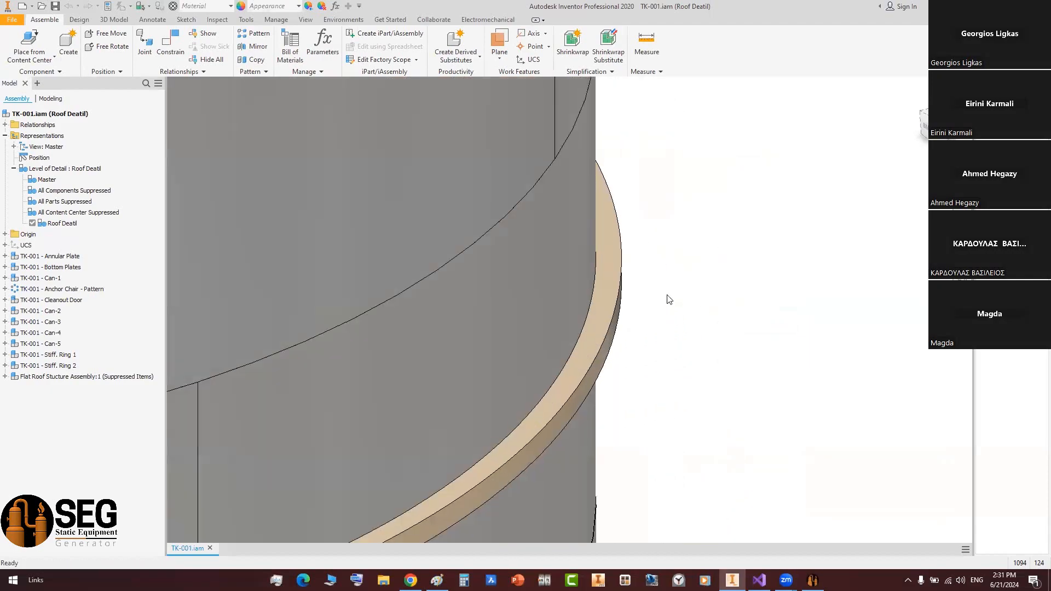
middle_drag(623, 300, 661, 324)
scroll(673, 327, down, 4)
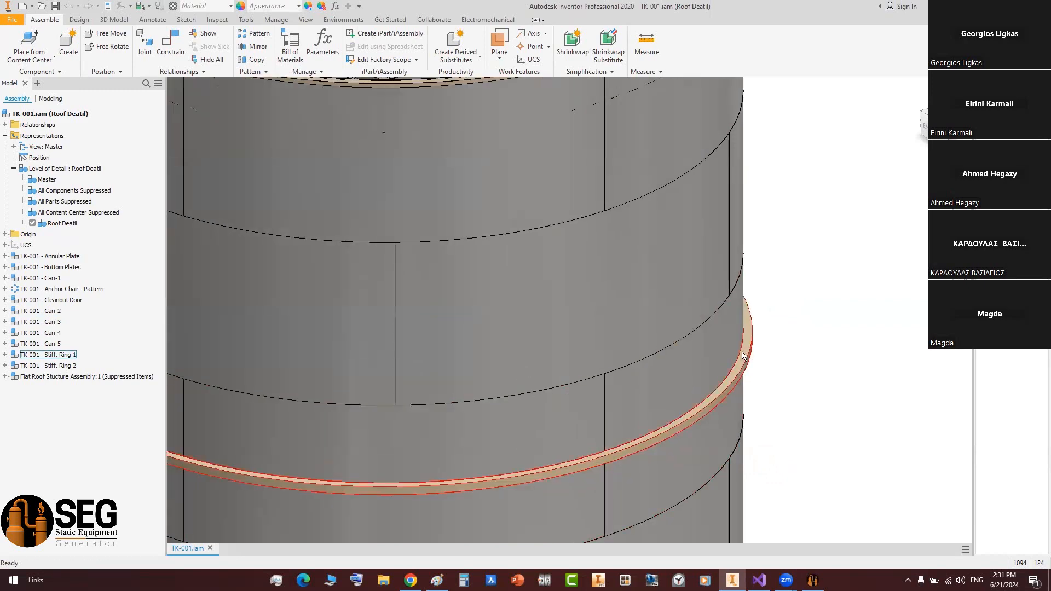
scroll(748, 353, down, 5)
scroll(751, 351, up, 6)
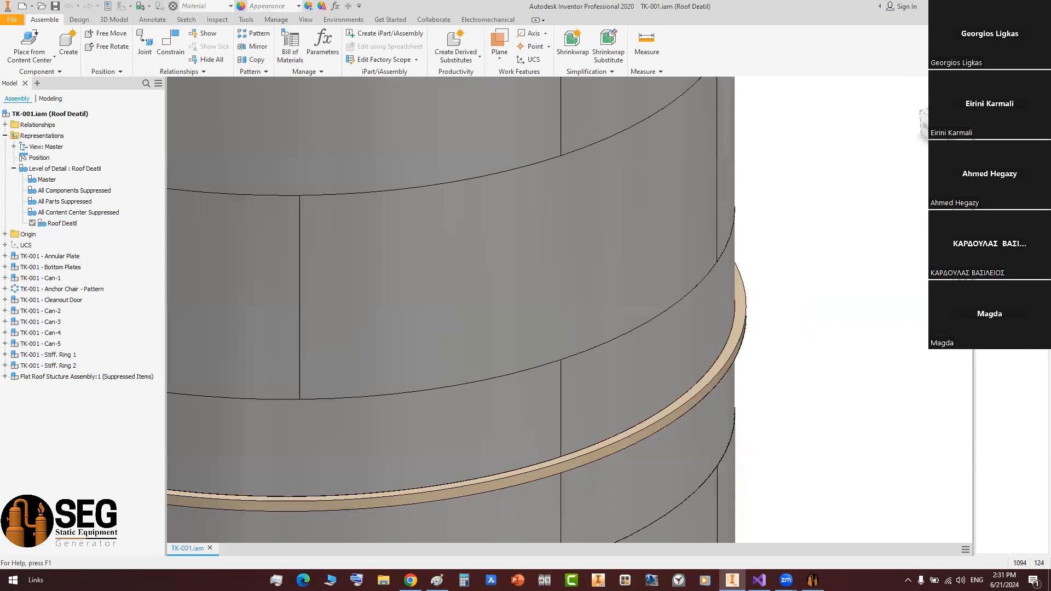
- Face the stiffening ring squarely from the side and cut the tank with a half section view on the YZ plane
click(926, 126)
scroll(665, 302, up, 6)
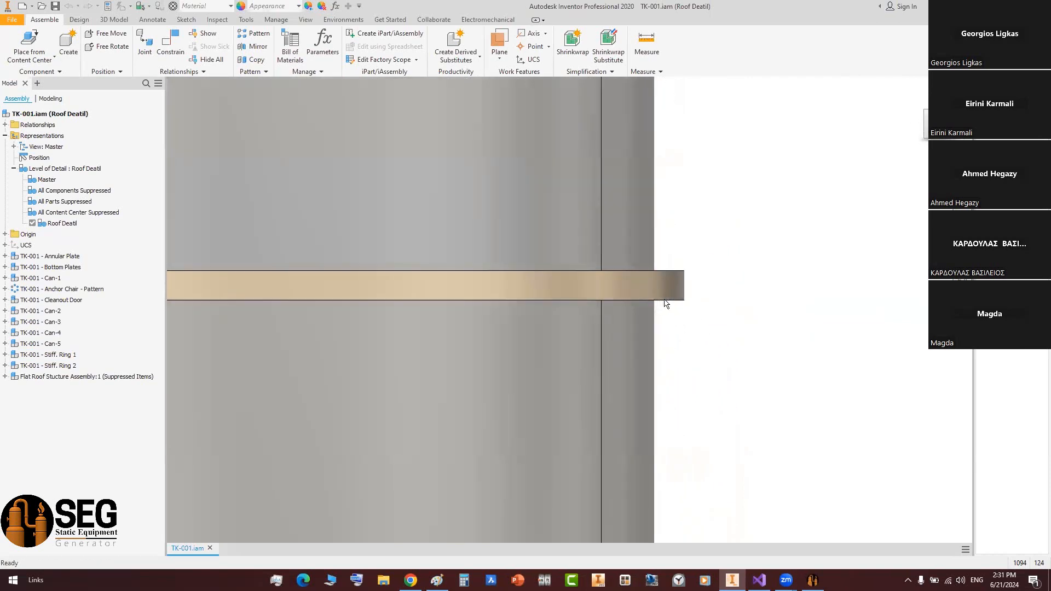
middle_drag(684, 300, 727, 330)
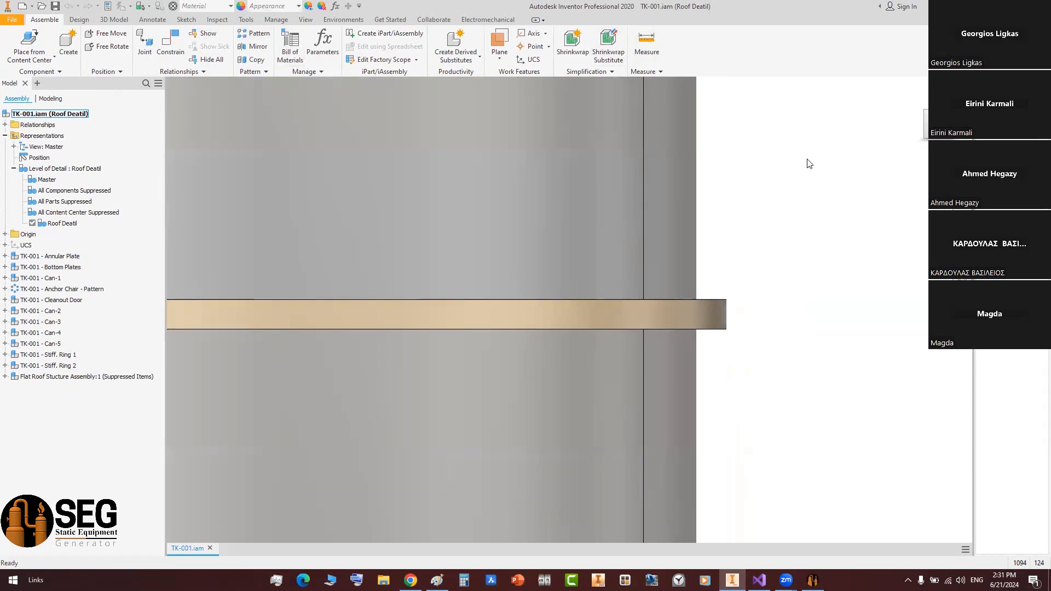
click(305, 19)
click(145, 46)
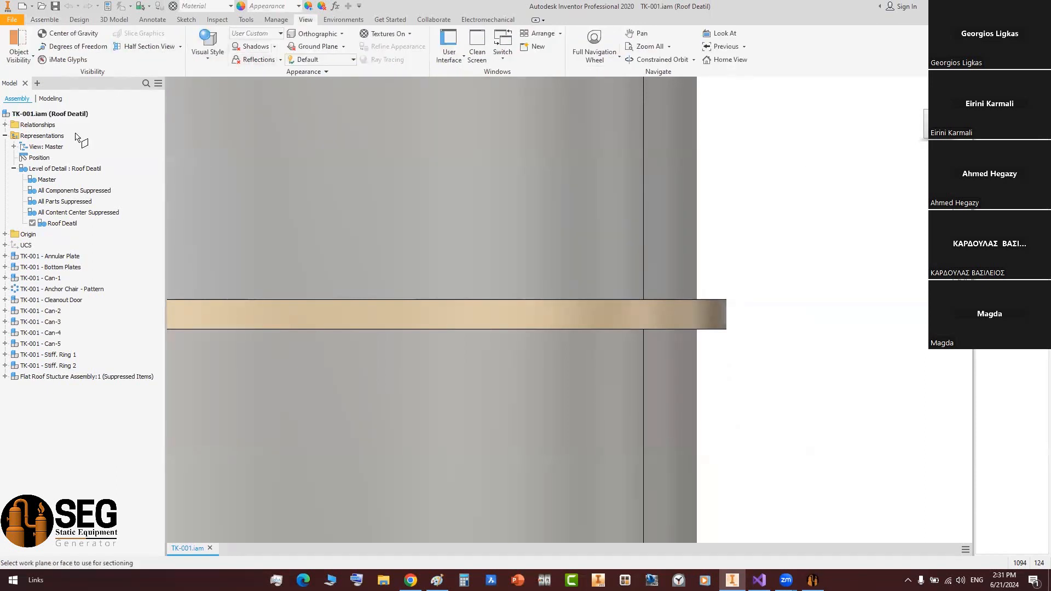
click(5, 234)
click(41, 245)
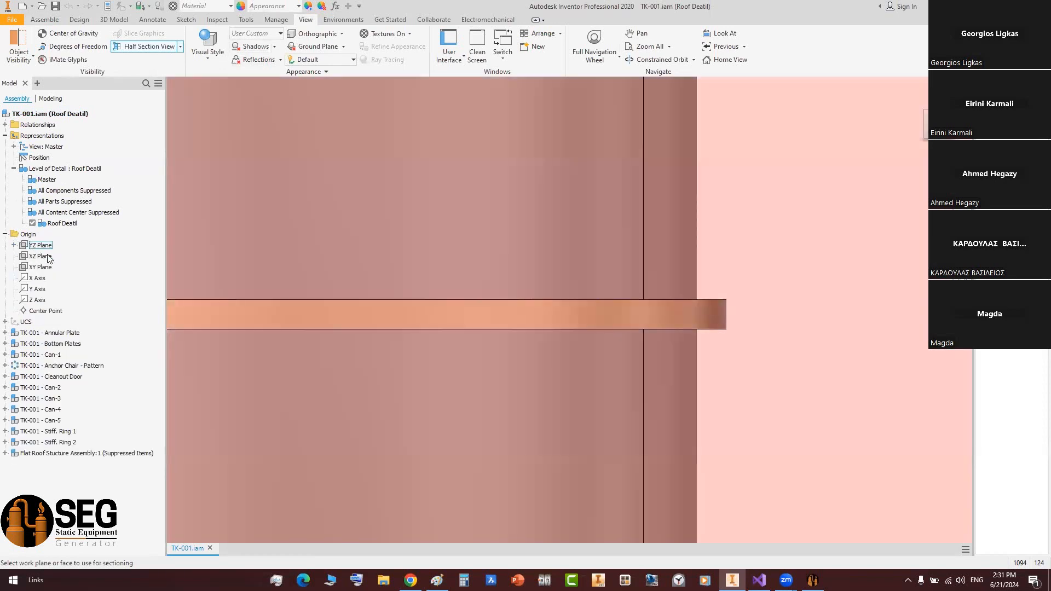
scroll(729, 323, up, 5)
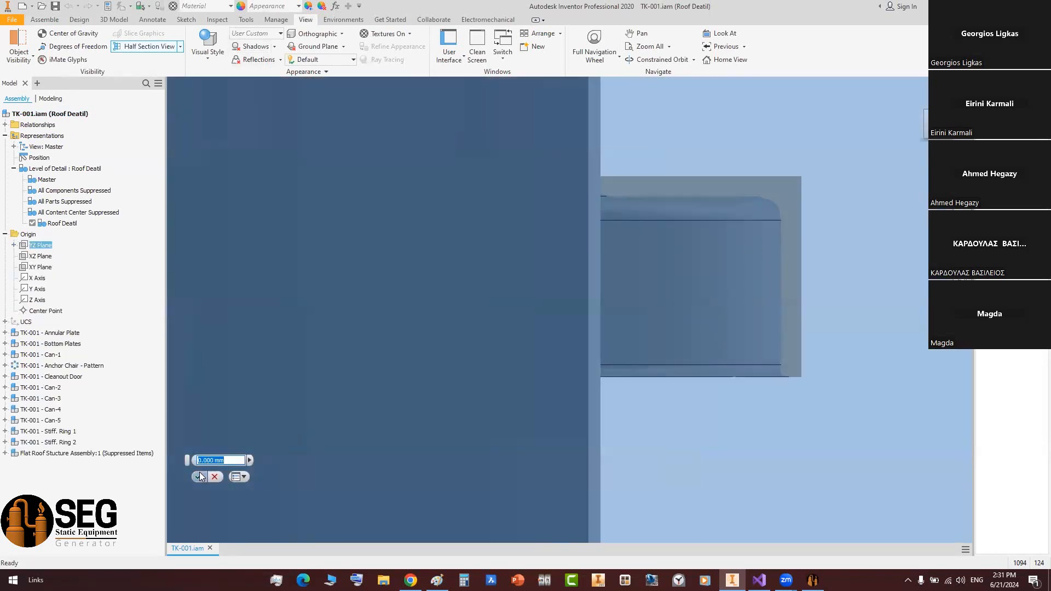
- Examine the stiffening ring's cut profile where it meets the shell, and the sectioned tank as a whole
scroll(770, 299, down, 5)
mouse_move(769, 300)
middle_down()
mouse_move(765, 284)
mouse_move(730, 298)
middle_up()
scroll(701, 273, up, 5)
scroll(817, 292, down, 4)
scroll(818, 297, down, 2)
middle_drag(817, 297, 816, 265)
scroll(795, 282, down, 5)
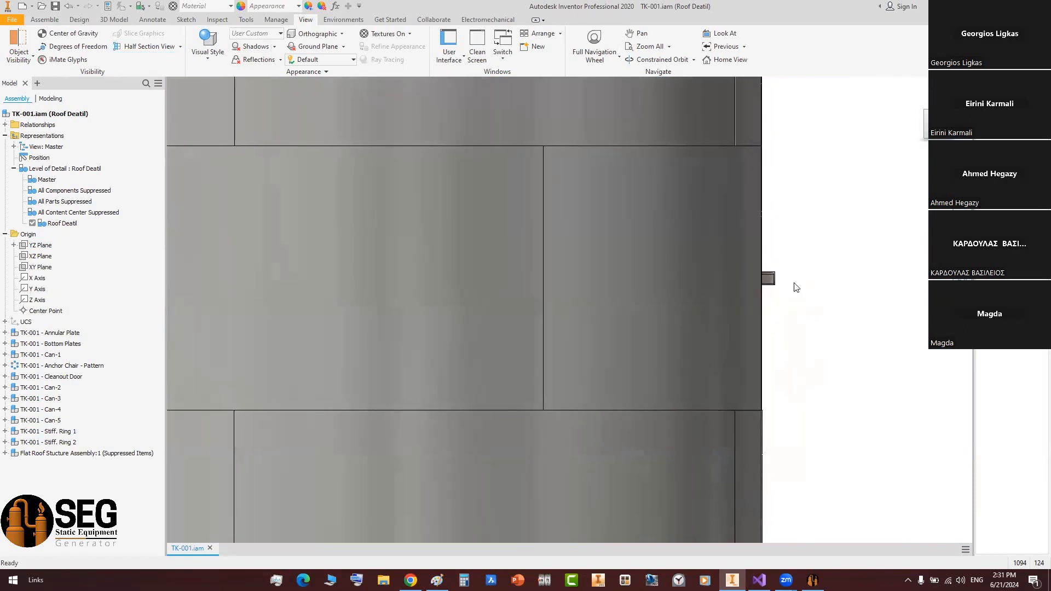
scroll(651, 280, down, 2)
shift+middle_drag(603, 307, 574, 319)
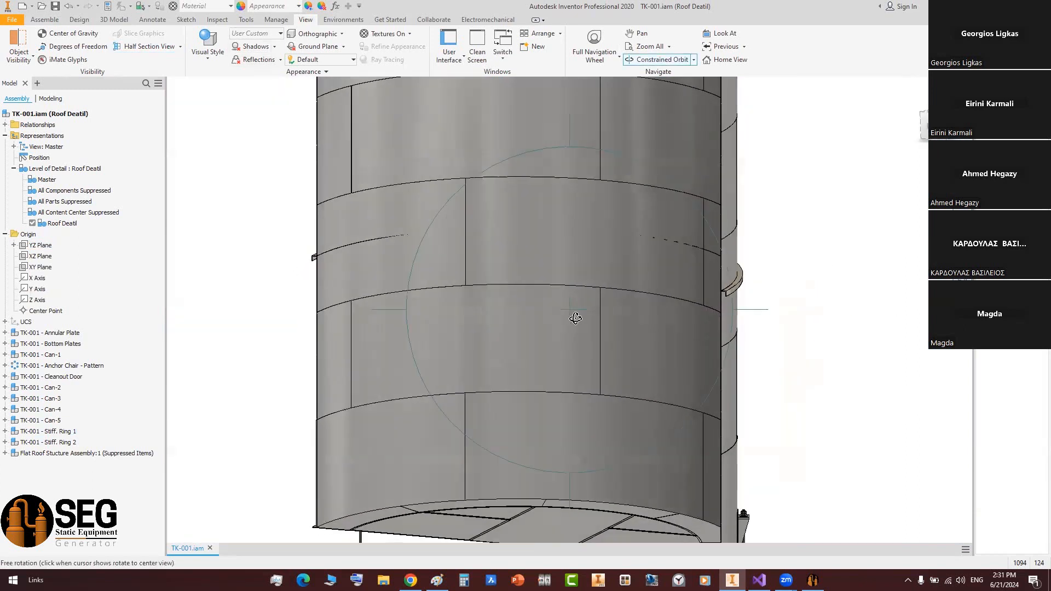
right_click(622, 309)
click(650, 317)
- Switch to Static Equipment Generator and show the parameters of Stiff. Ring 1 on Can-3
click(813, 579)
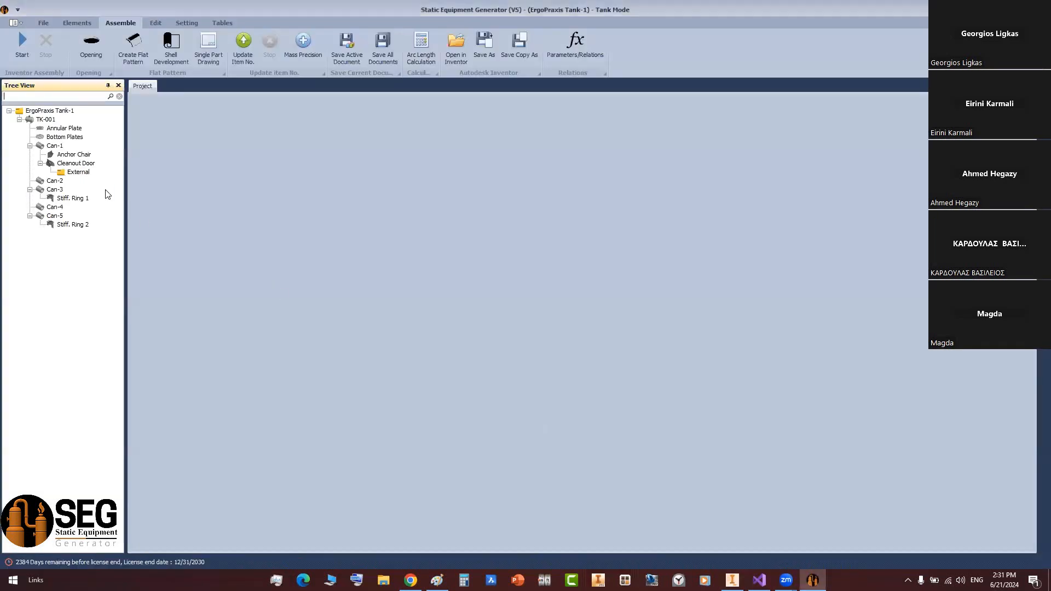
click(71, 199)
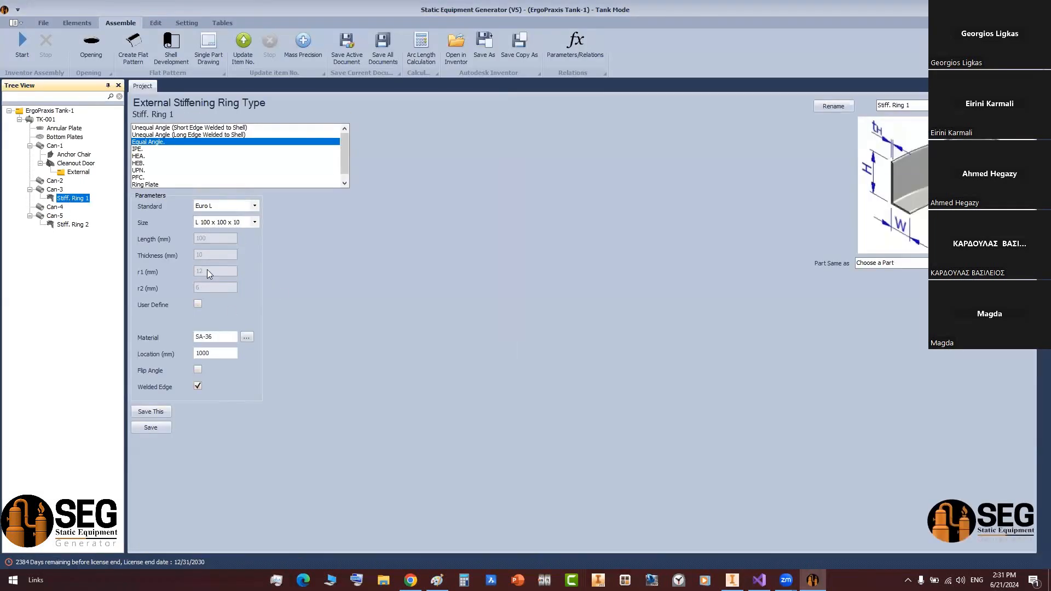
- Review the angle standards and sizes offered for Stiff. Ring 1, keeping Euro L and L 100 x 100 x 10
click(254, 206)
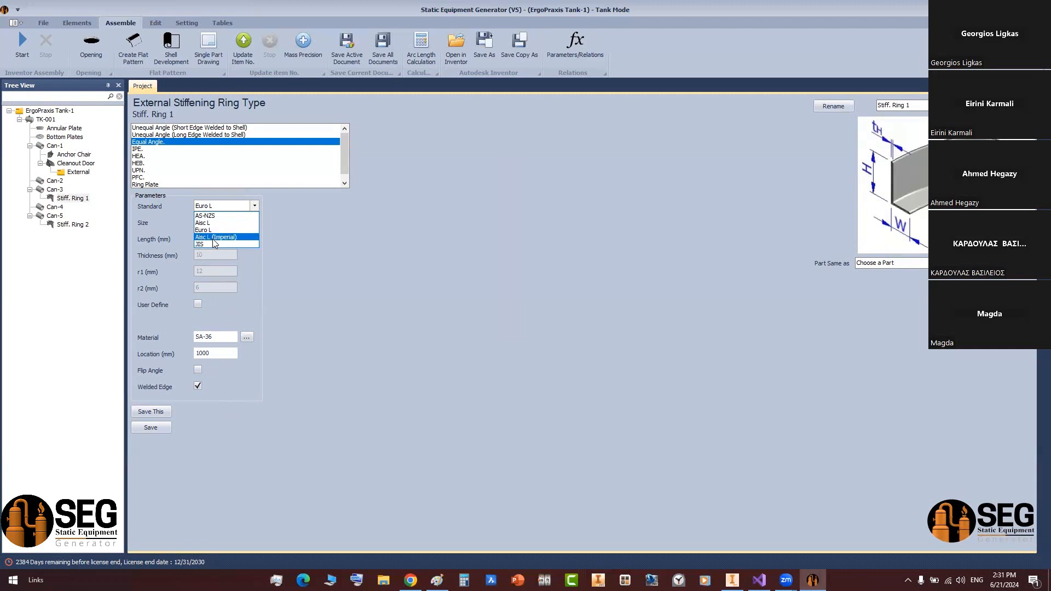
click(274, 251)
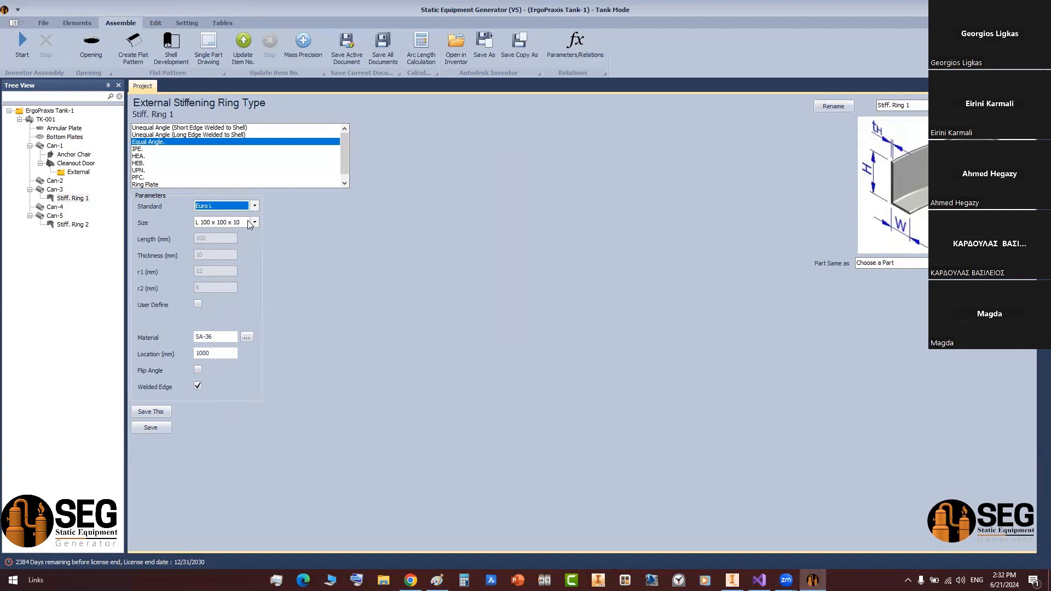
click(254, 222)
click(223, 264)
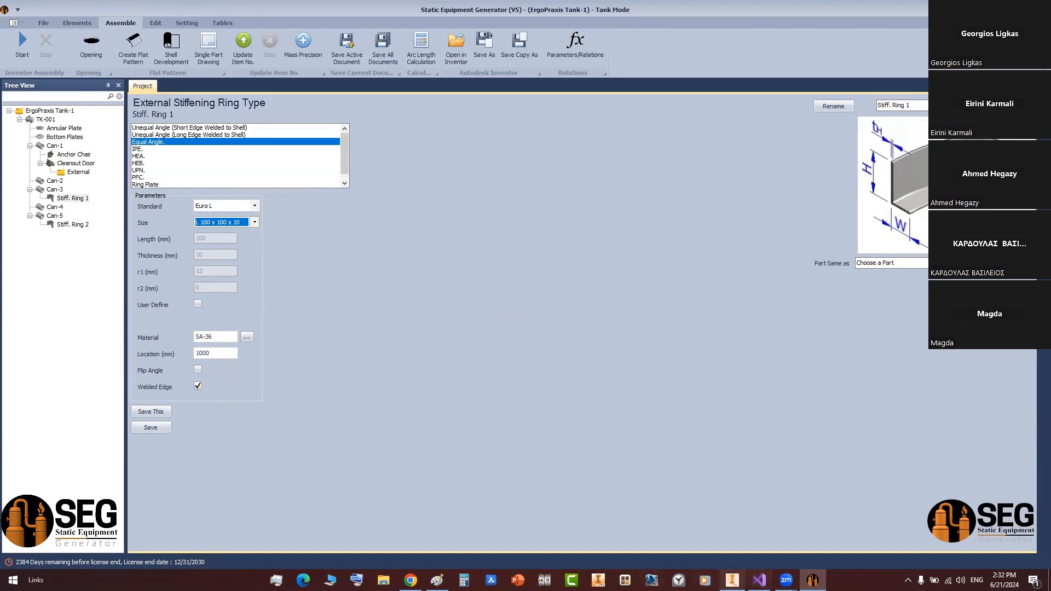
- Switch to Inventor, end the half section view of the tank, and collapse the Representations and Origin folders
click(732, 579)
scroll(708, 403, down, 5)
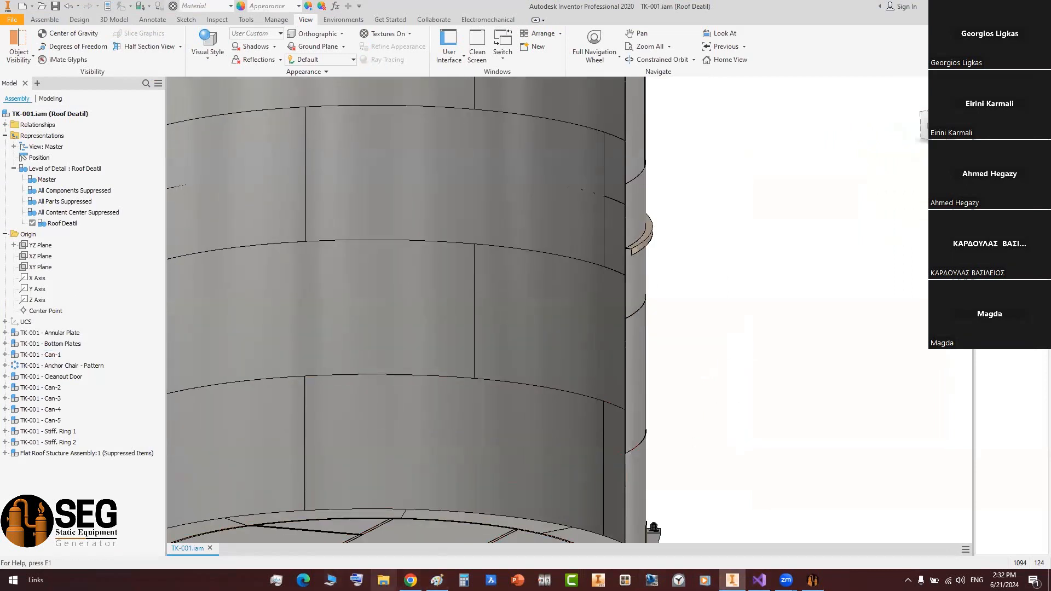
scroll(757, 371, up, 5)
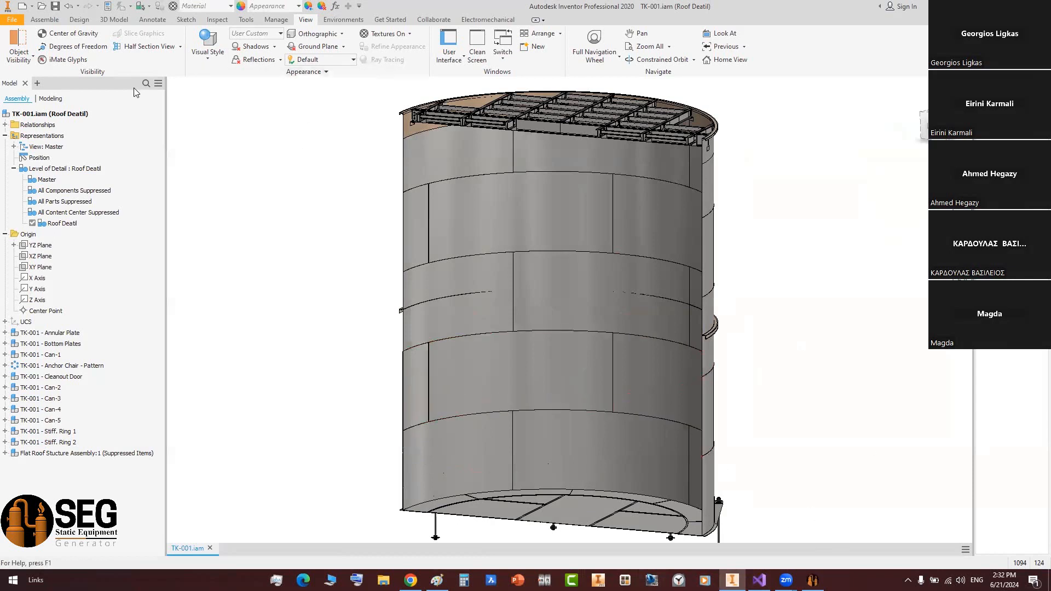
click(175, 48)
click(179, 47)
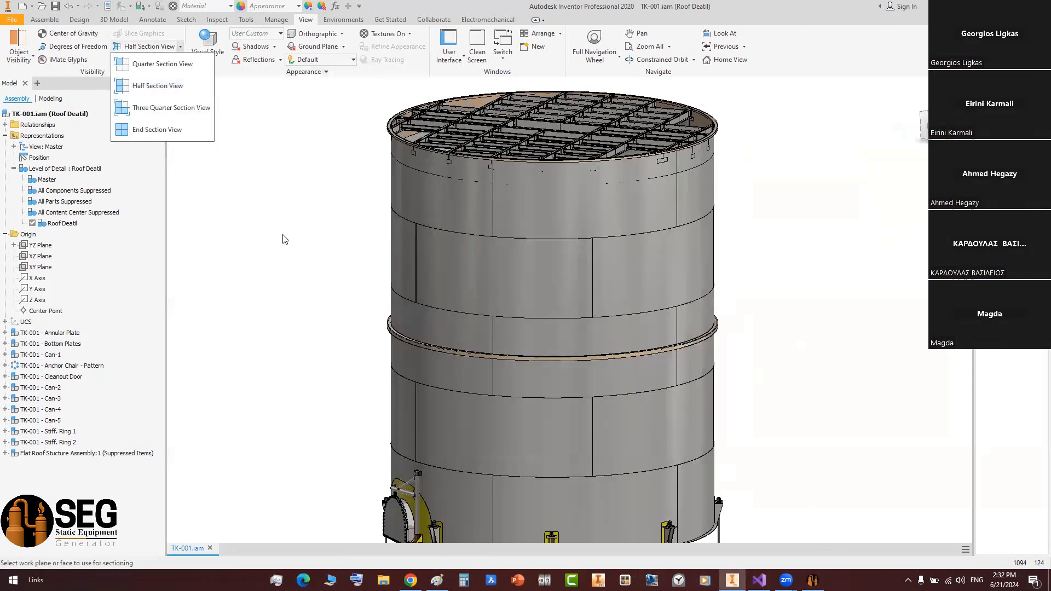
click(196, 136)
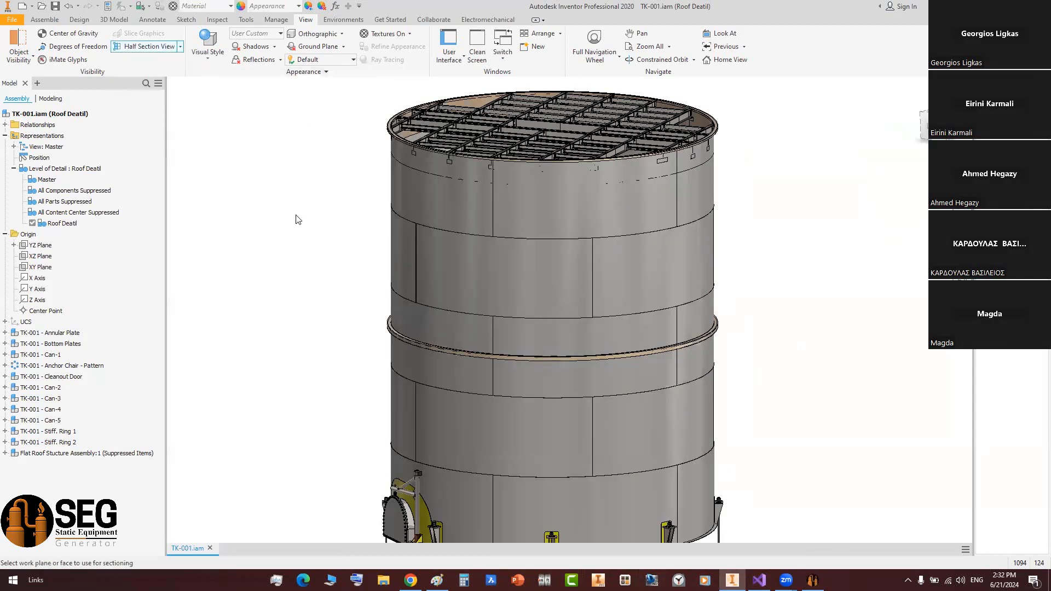
click(5, 136)
click(5, 147)
- Examine the complete tank's lower shell around the cleanout door and anchor chairs, and leave the orbit mode
scroll(496, 416, down, 3)
scroll(495, 416, up, 4)
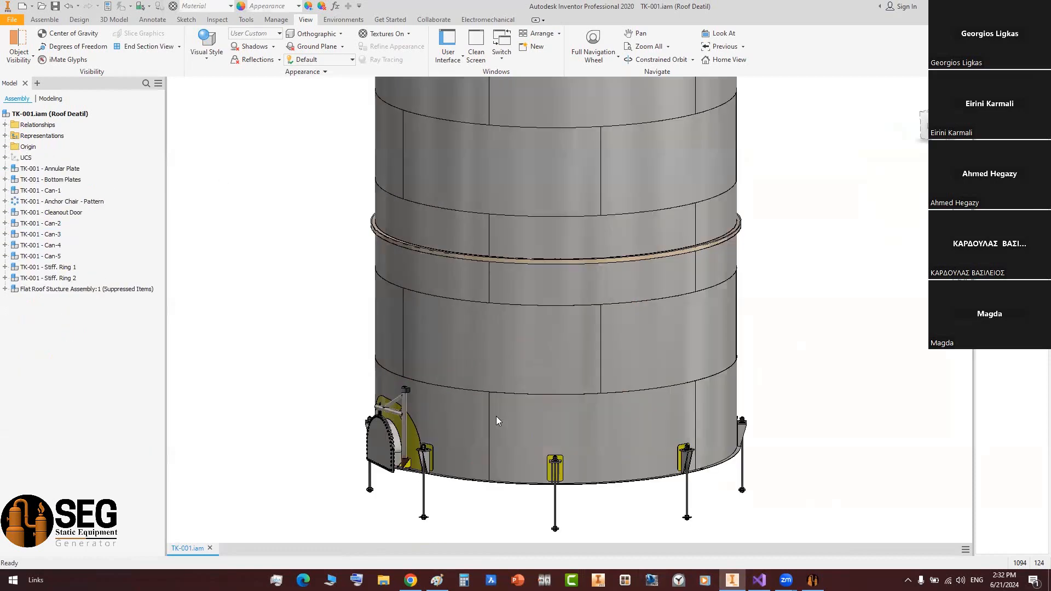
shift+middle_drag(577, 379, 607, 376)
right_click(620, 365)
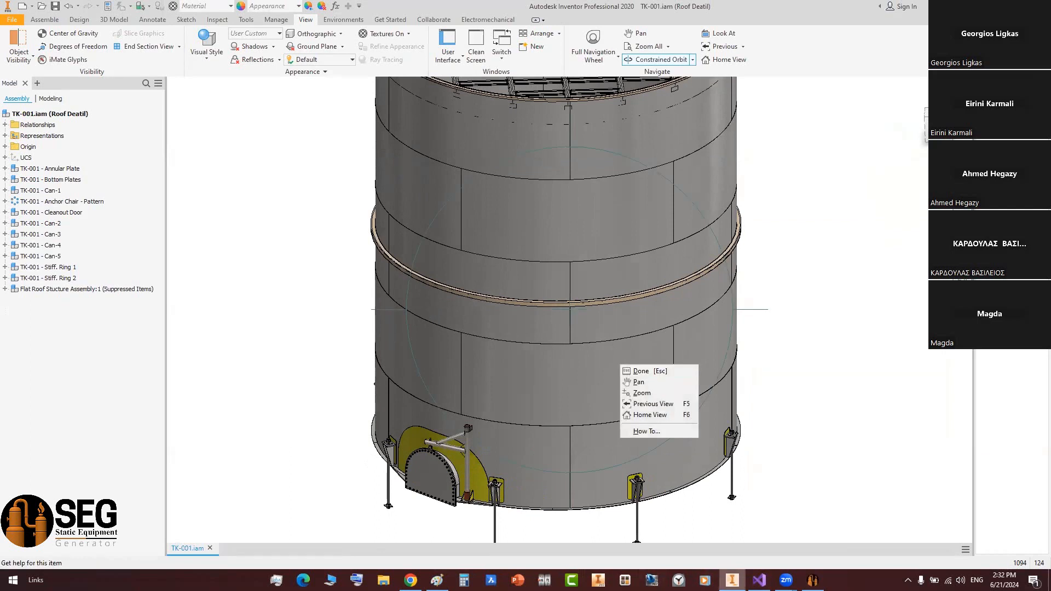
click(786, 580)
click(833, 550)
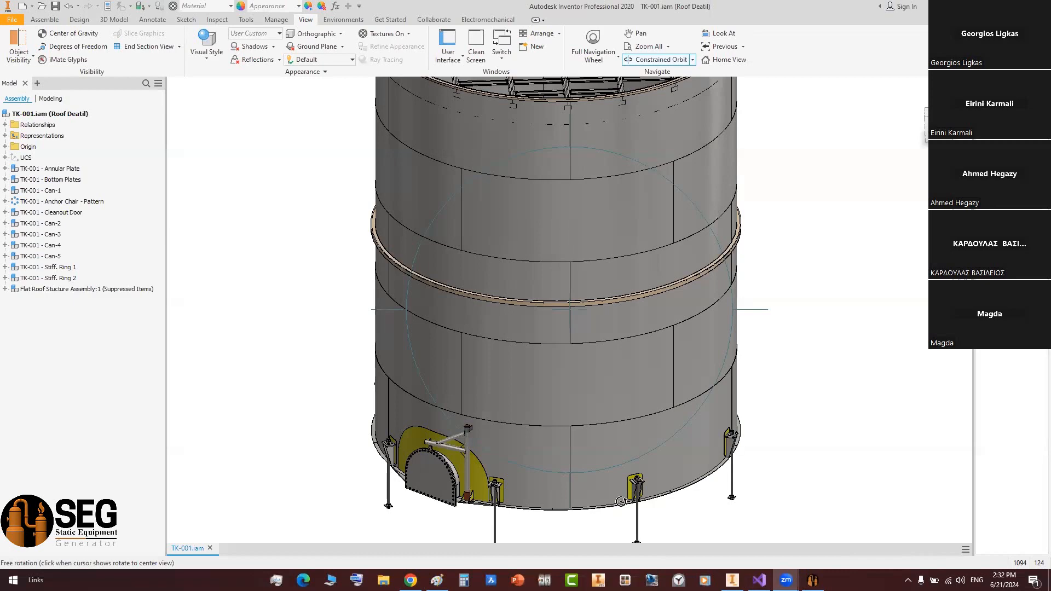
right_click(911, 448)
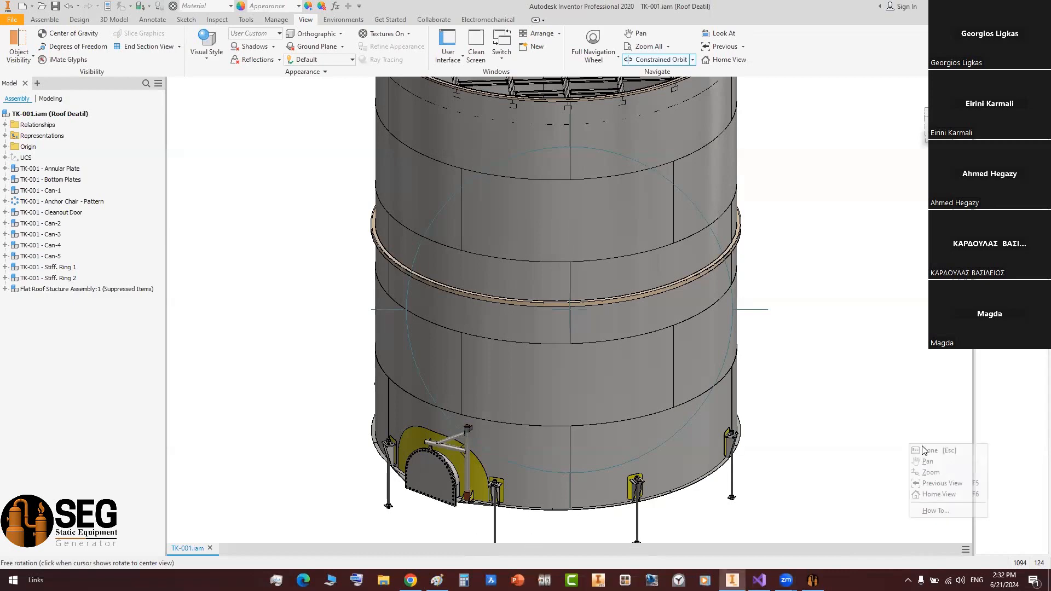
click(939, 450)
- Switch to Static Equipment Generator and add a Shell Nozzle API 650 named N1 to Can-2
click(812, 579)
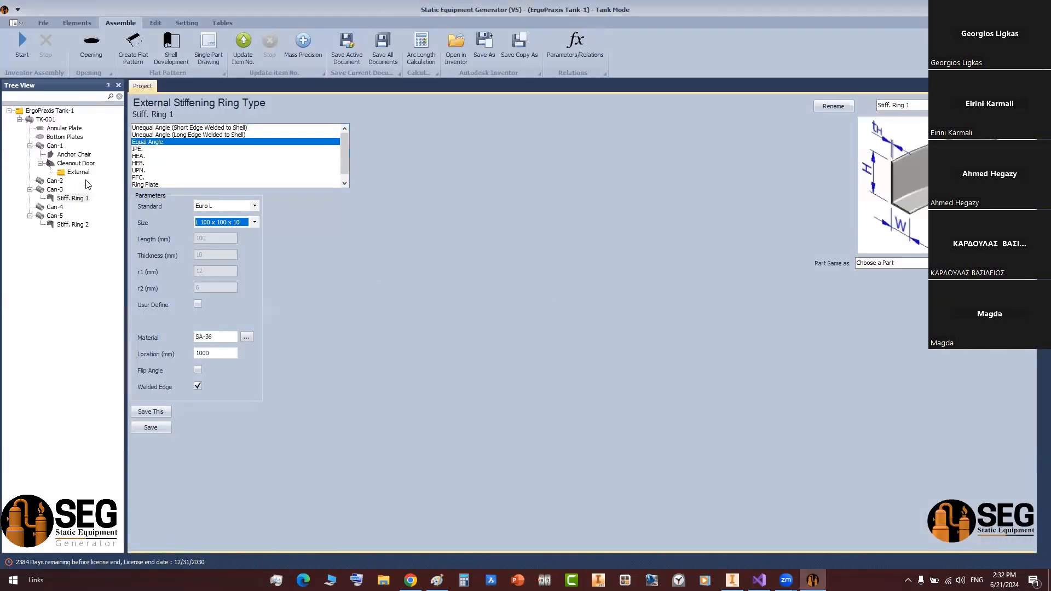
click(55, 181)
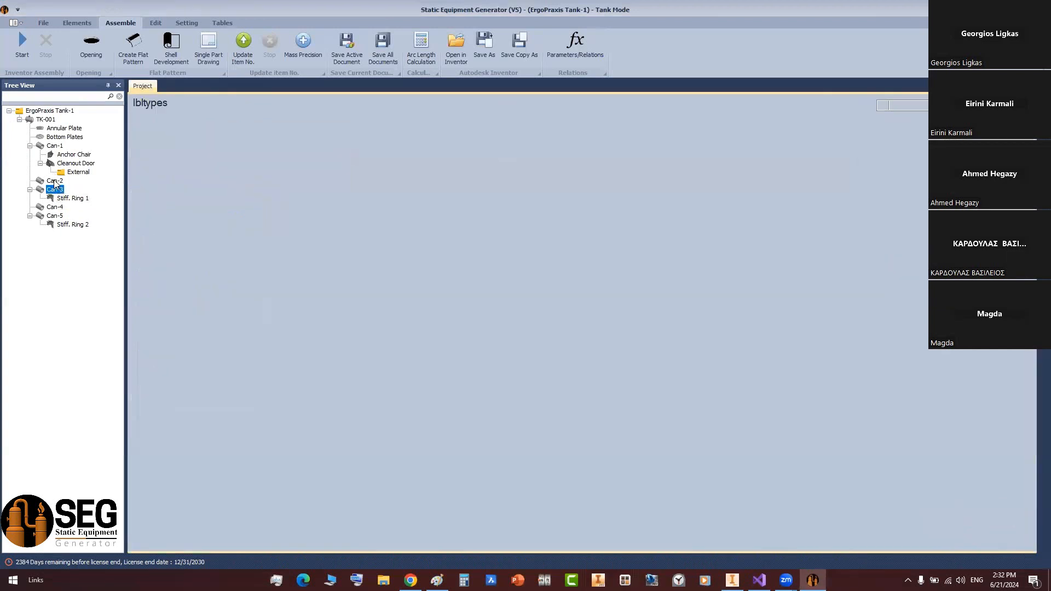
click(77, 23)
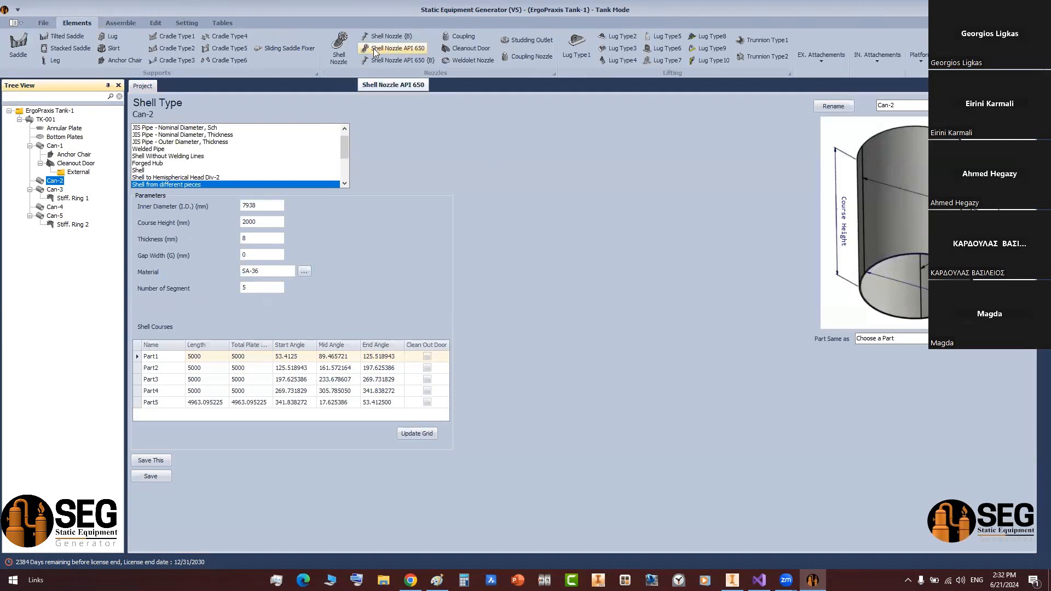
click(409, 48)
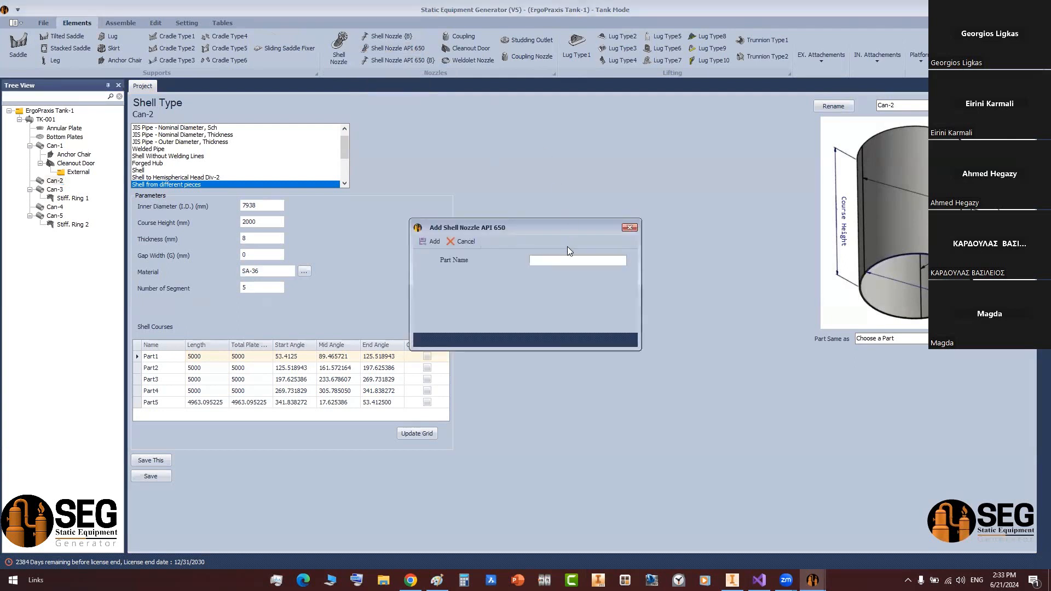
text(N1)
click(423, 241)
- Define N1 as Nozzle From Pipe Connected to Tank with size 6 and schedule 40
click(62, 191)
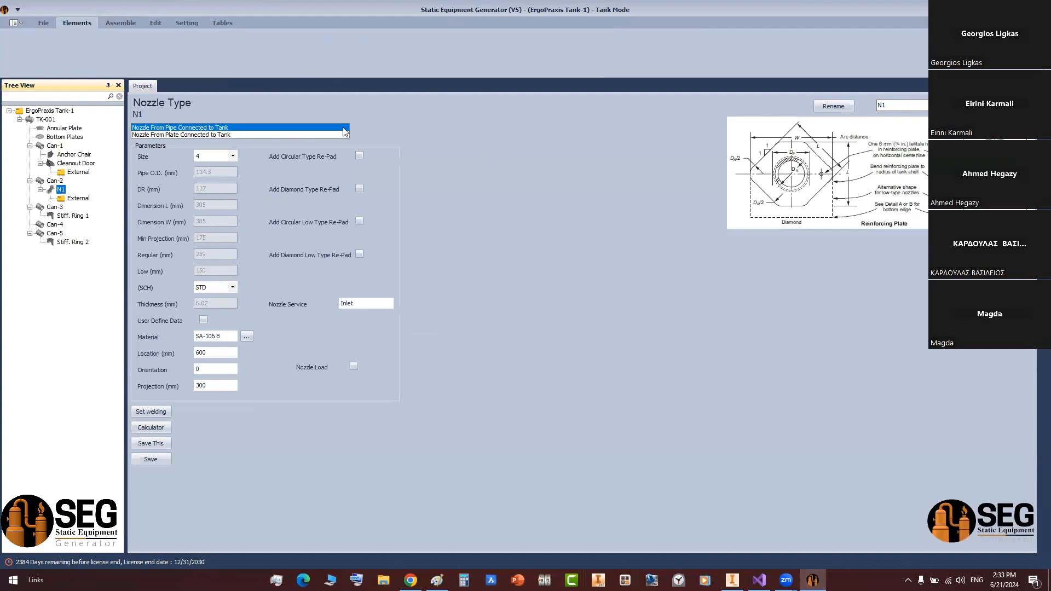
click(215, 135)
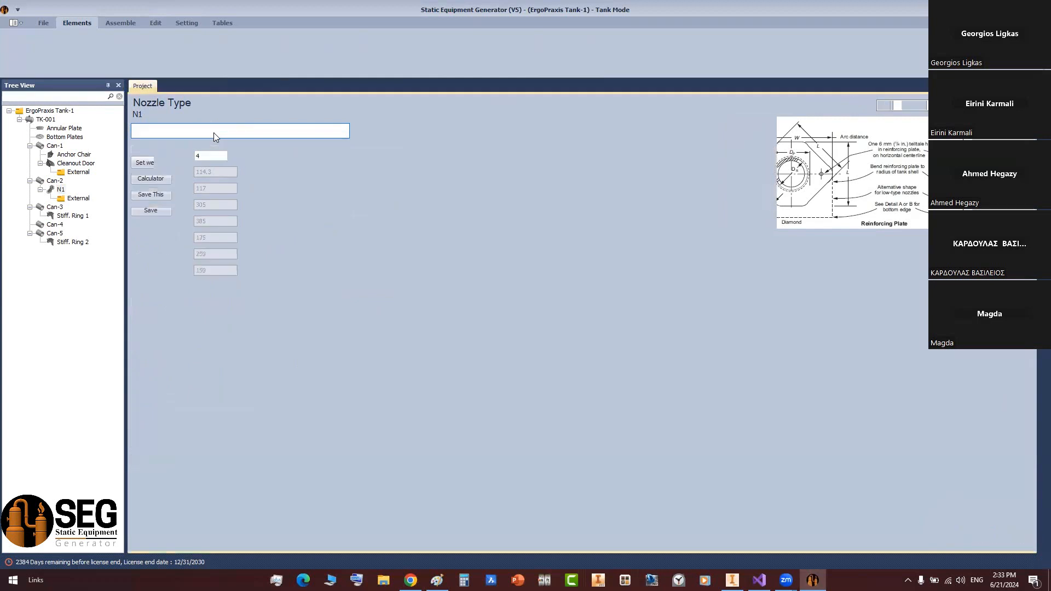
click(212, 128)
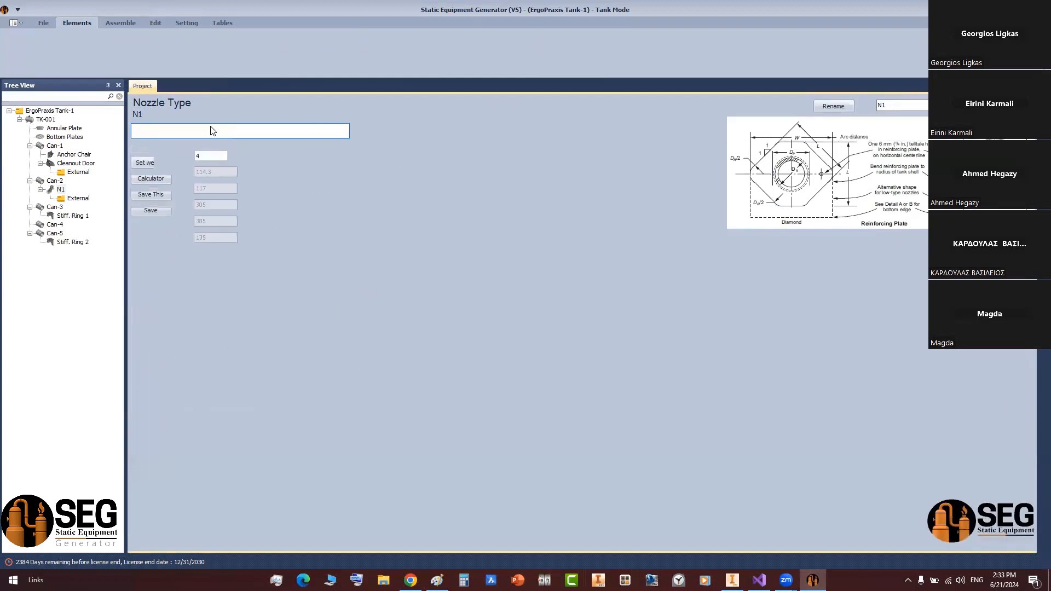
click(222, 158)
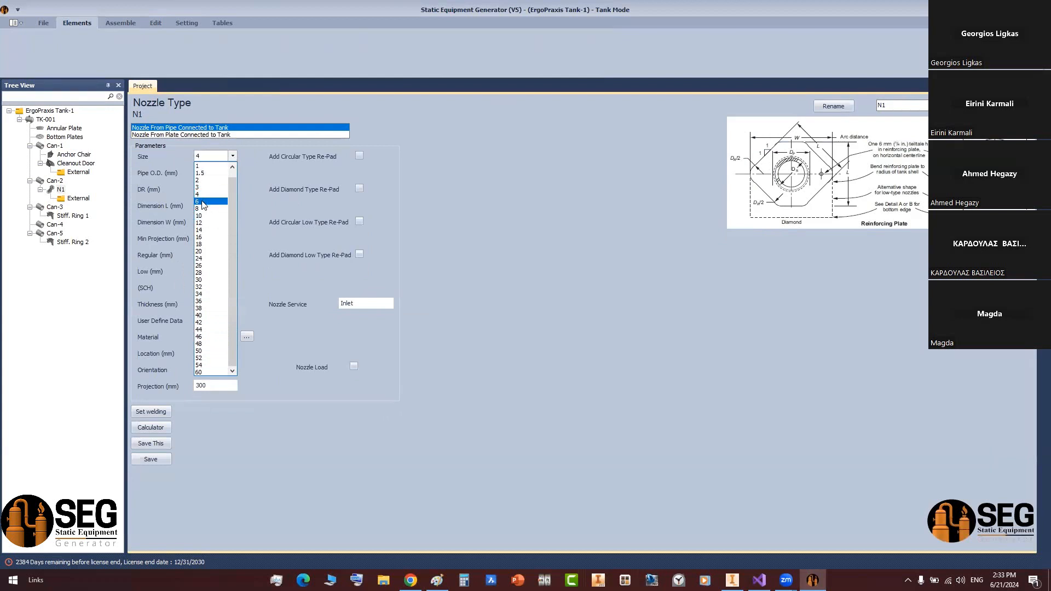
click(201, 201)
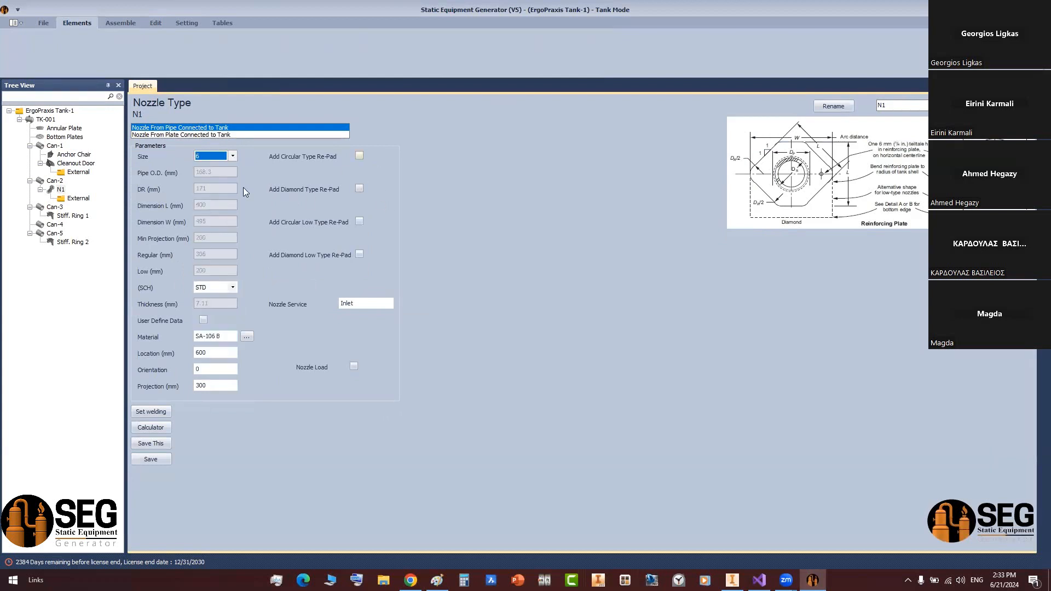
click(232, 290)
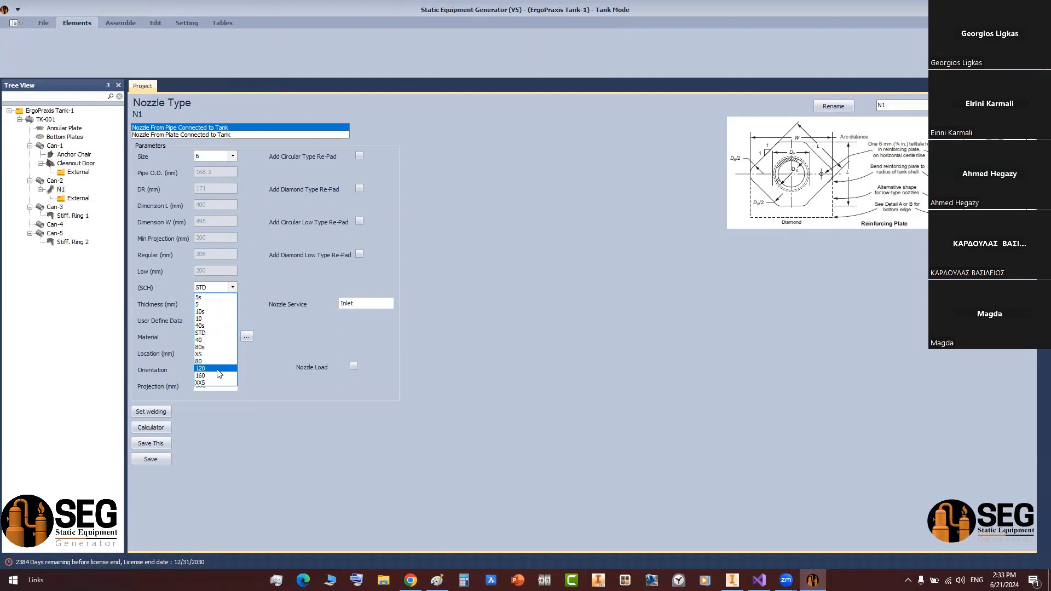
click(213, 339)
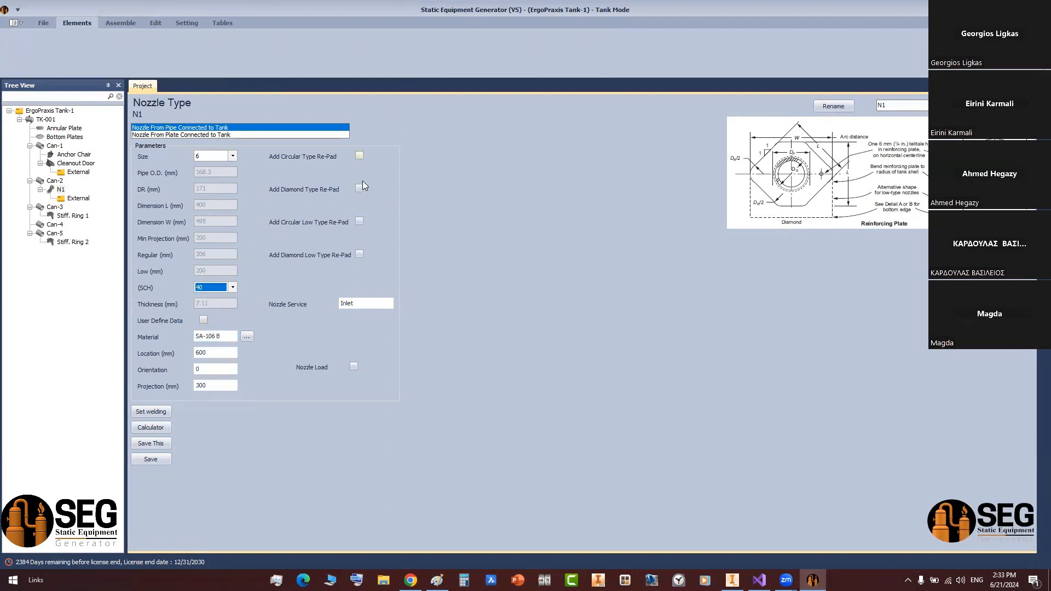
- Set N1's nozzle service to Water Inlet and add a diamond type re-pad 6 mm thick
click(348, 303)
text(Inlet)
click(359, 188)
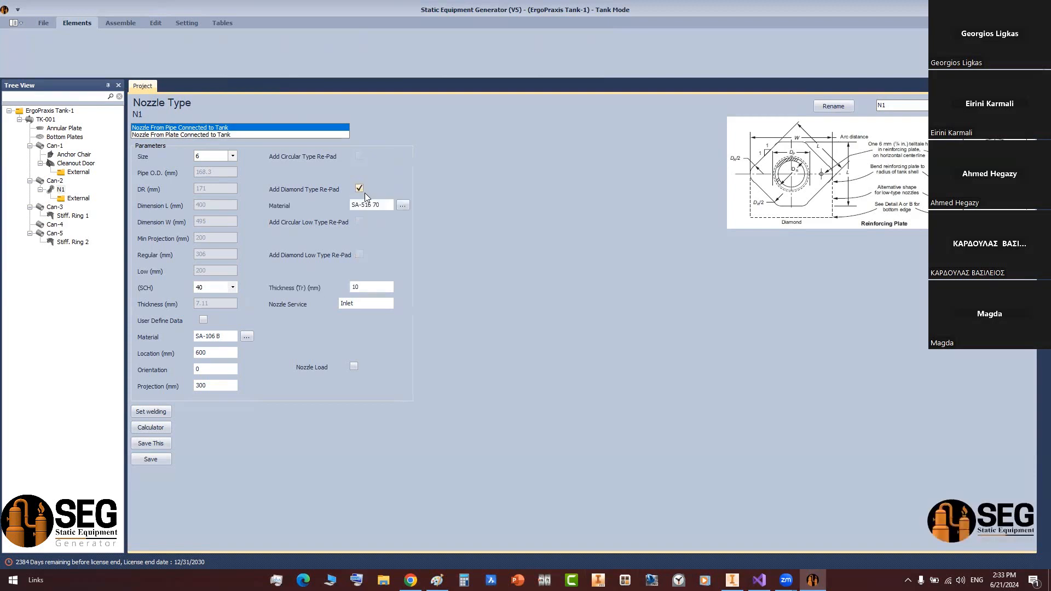
click(374, 288)
text(6)
key(Tab)
key(BackSpace)
- Set N1's projection to 150 mm and save the nozzle
drag(222, 337, 171, 385)
text(150)
click(166, 461)
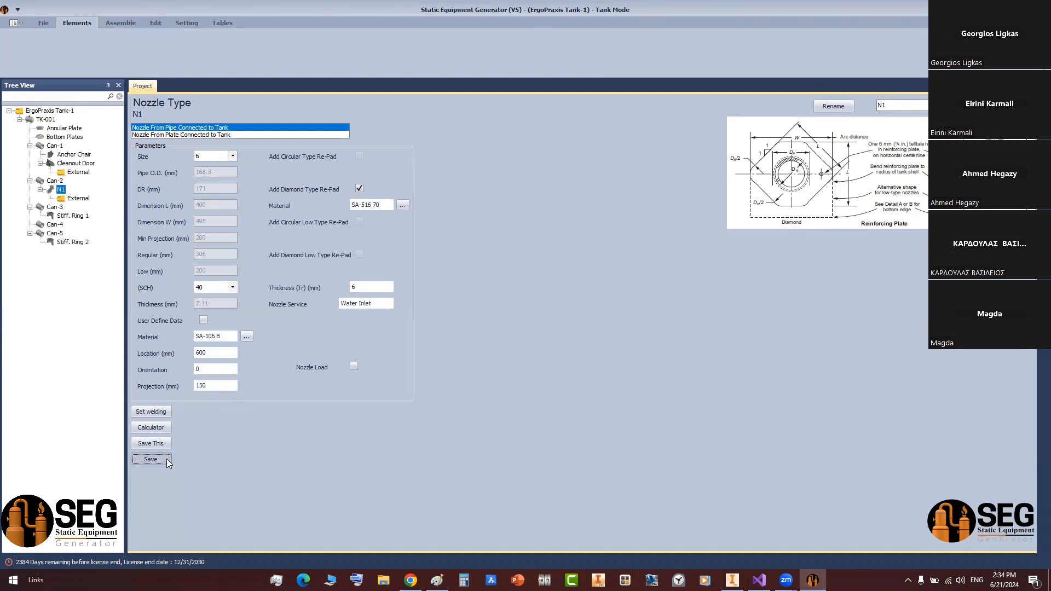
- Open N1's welding detail and set weld dimensions A and B to 6 mm
click(167, 414)
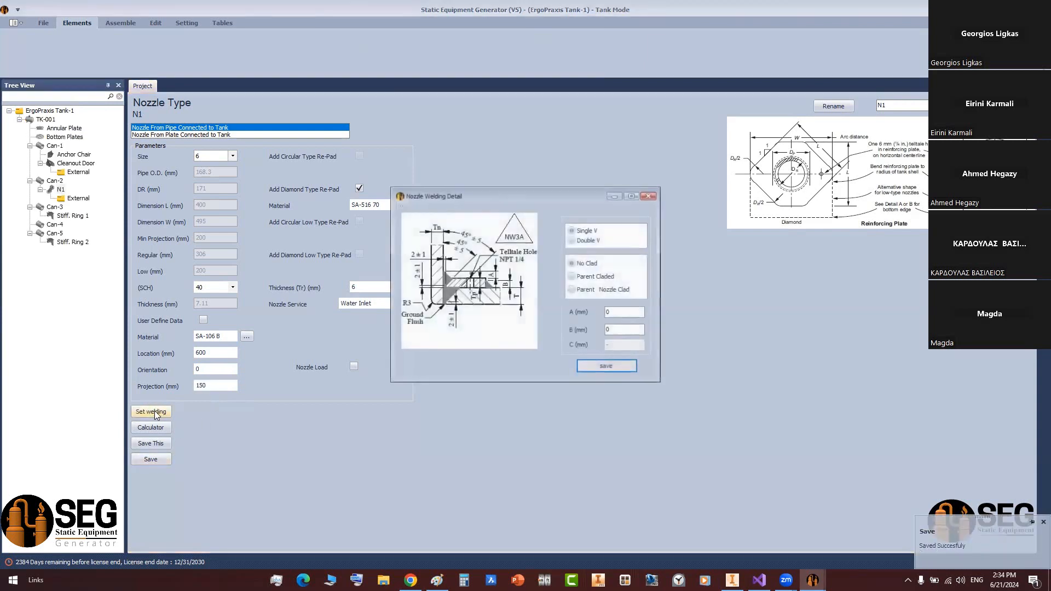
double_click(623, 312)
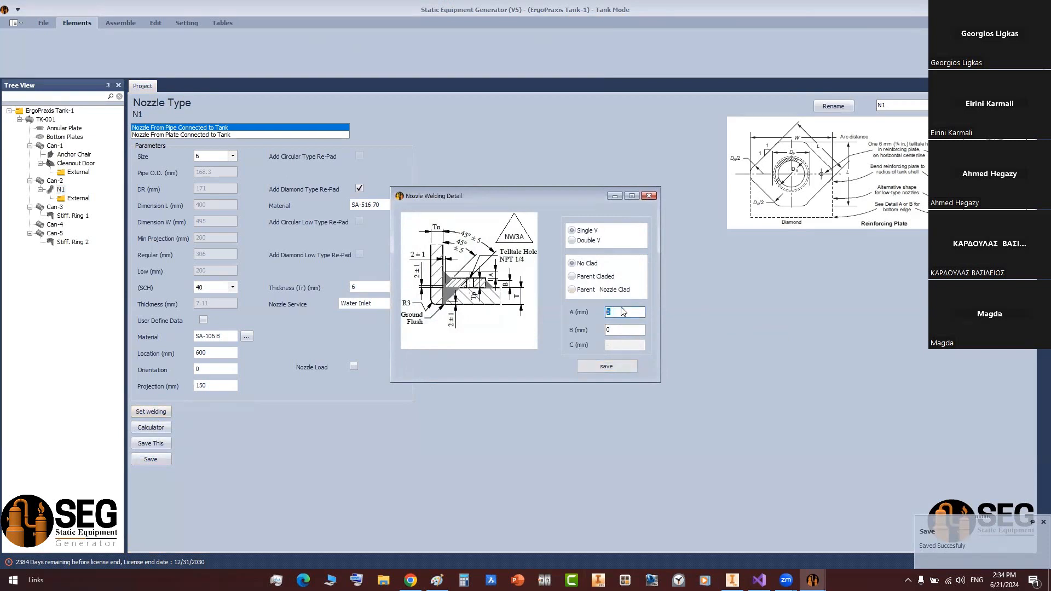
text(6)
key(Tab)
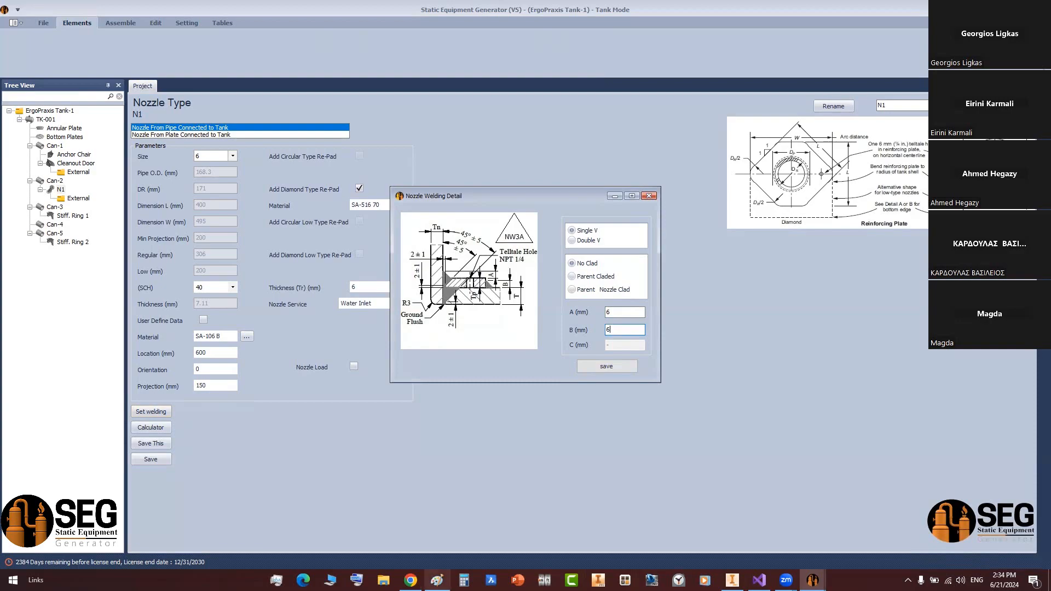
- Switch to Paint, paste the screenshot of the welding detail, and enlarge it to 400% on the weld drawing
click(437, 580)
ctrl+scroll(358, 252, down, 3)
ctrl+scroll(359, 255, down, 2)
key(ctrl+v)
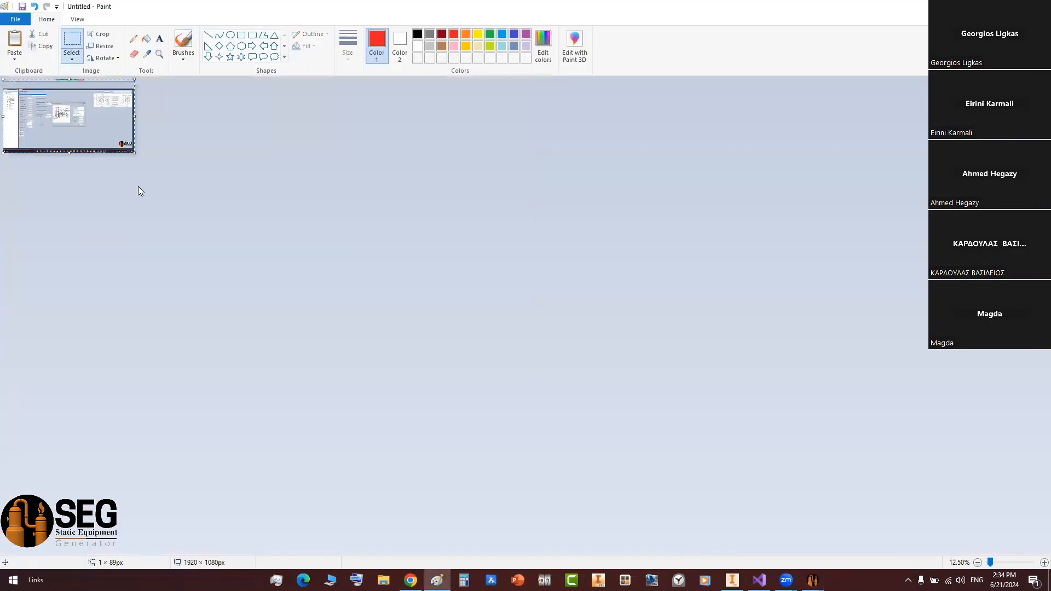
ctrl+scroll(138, 187, up, 6)
scroll(668, 451, down, 10)
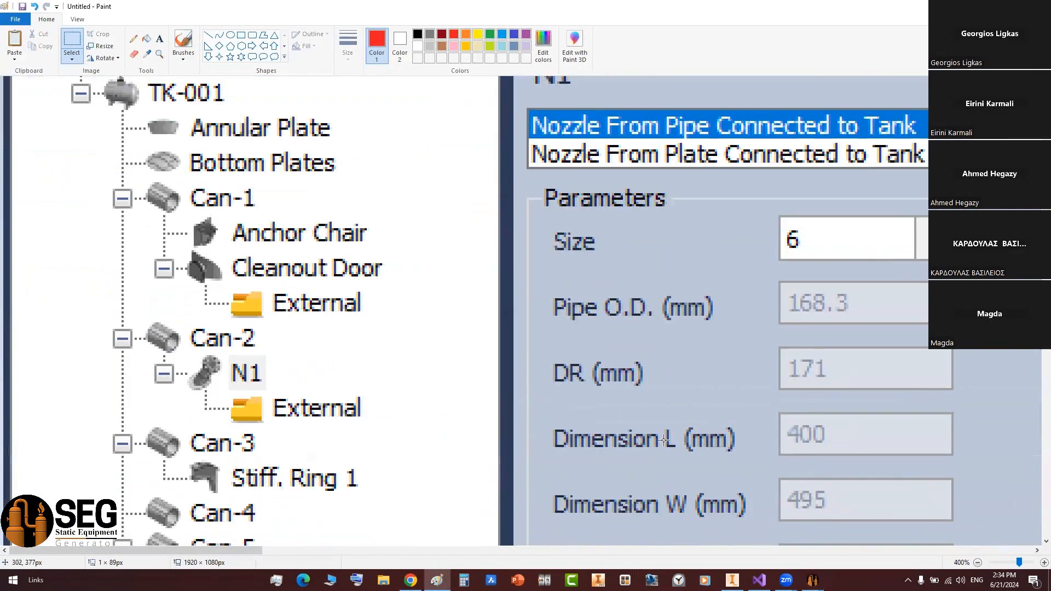
drag(253, 551, 640, 564)
scroll(399, 273, up, 4)
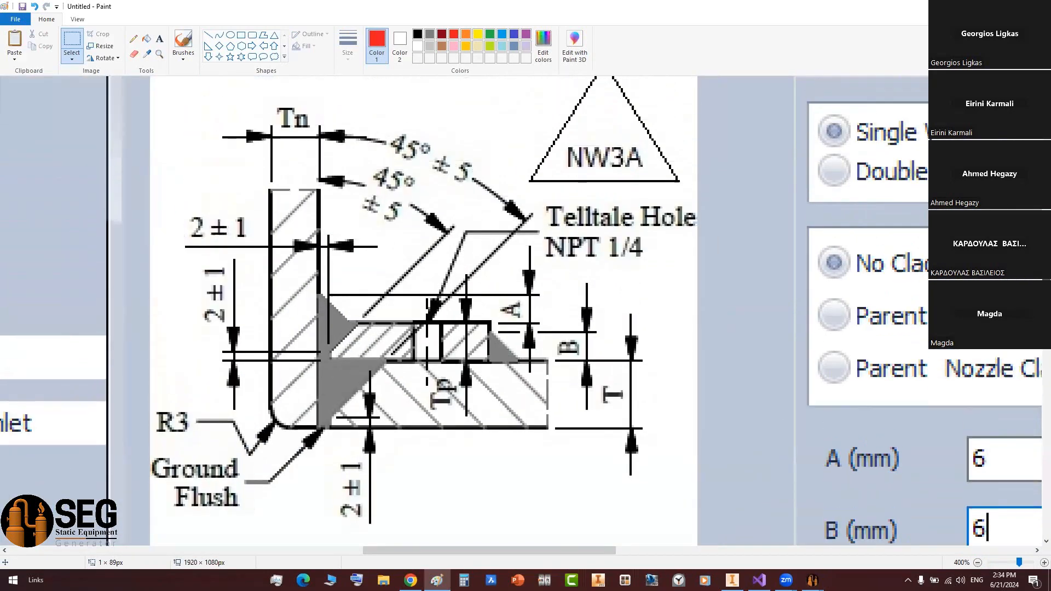
- Outline dimension A in the weld drawing and the A (mm) field with red rounded rectangles
click(252, 35)
mouse_move(496, 294)
mouse_down()
mouse_move(540, 351)
mouse_move(476, 327)
mouse_up()
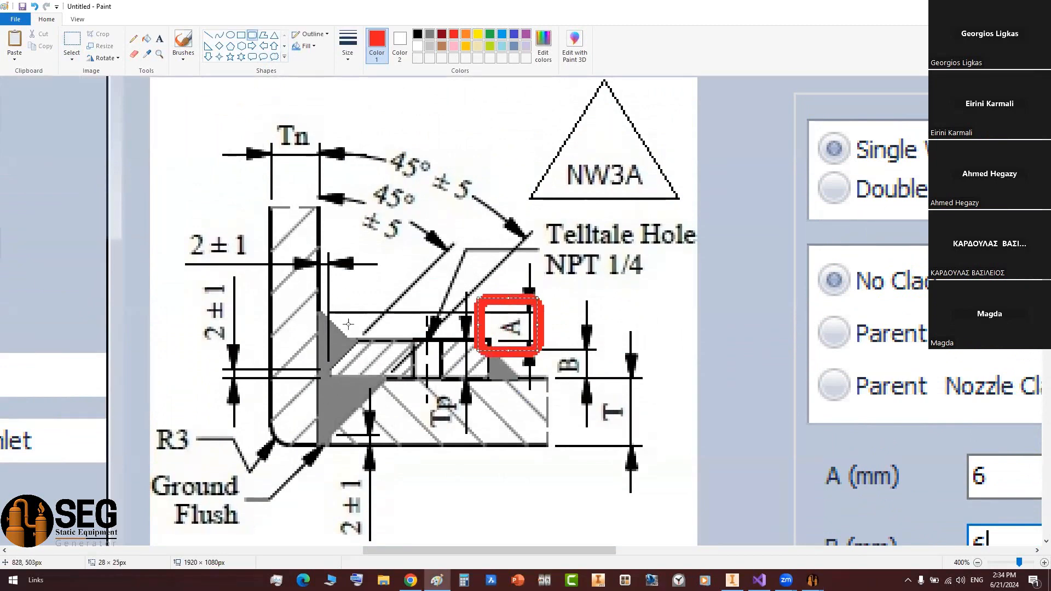
drag(560, 551, 615, 551)
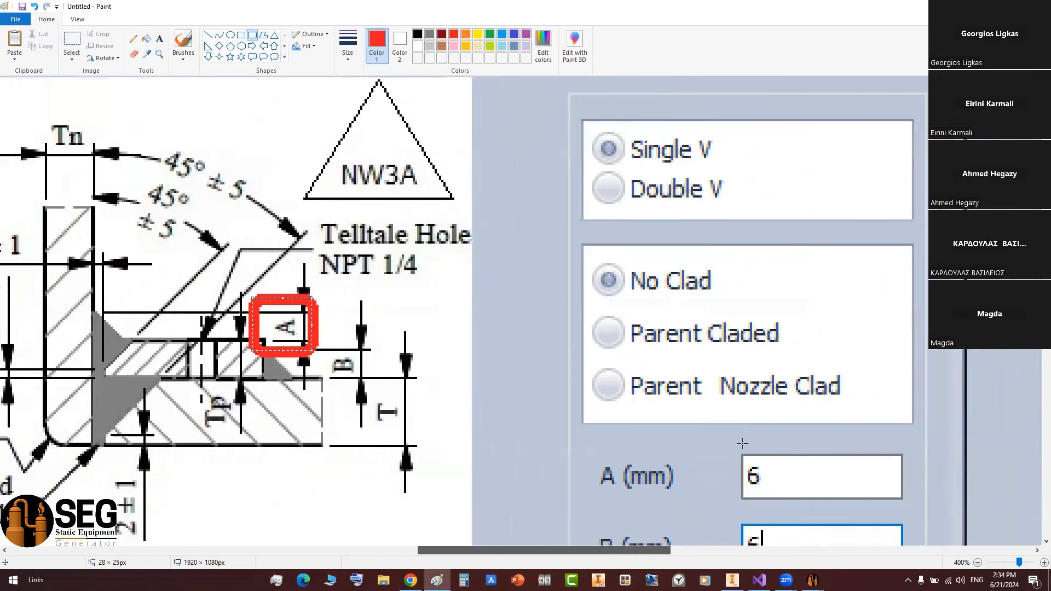
scroll(742, 443, down, 3)
mouse_move(540, 317)
mouse_down()
mouse_move(567, 336)
mouse_move(770, 393)
mouse_up()
- Outline dimension B in the weld drawing and the B (mm) field with red rounded rectangles
drag(297, 206, 356, 296)
drag(300, 253, 283, 253)
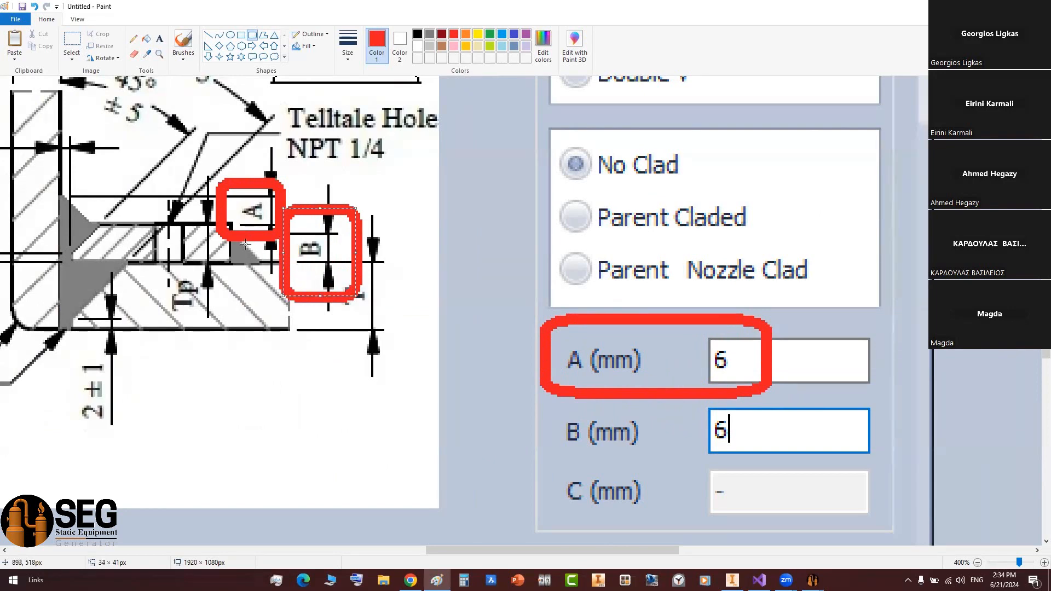
drag(782, 471, 542, 387)
- Return to the Nozzle Welding Detail window in Static Equipment Generator and save N1's weld settings
mouse_move(812, 580)
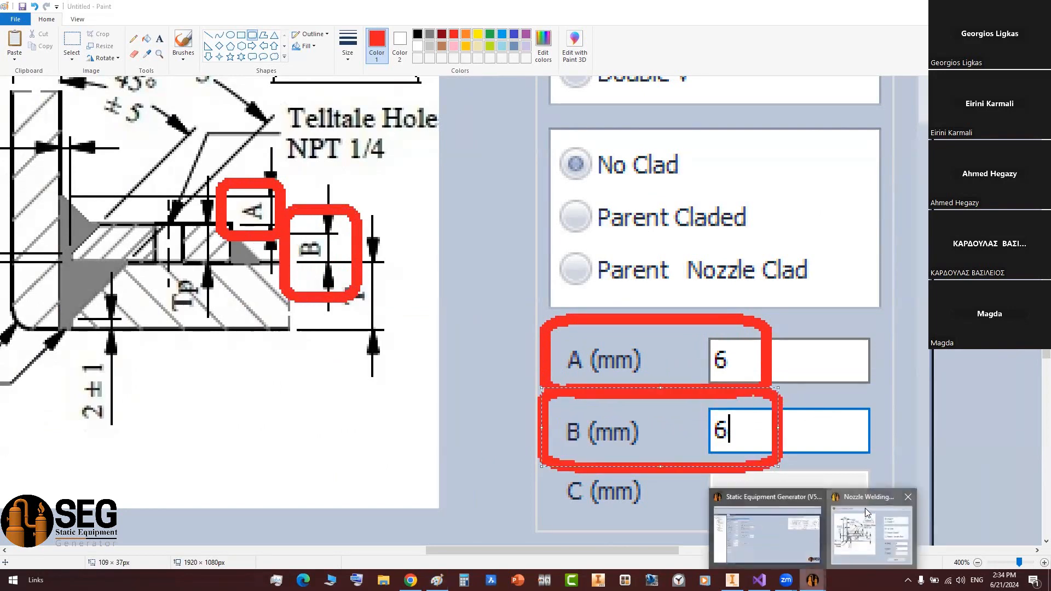
click(868, 528)
click(605, 367)
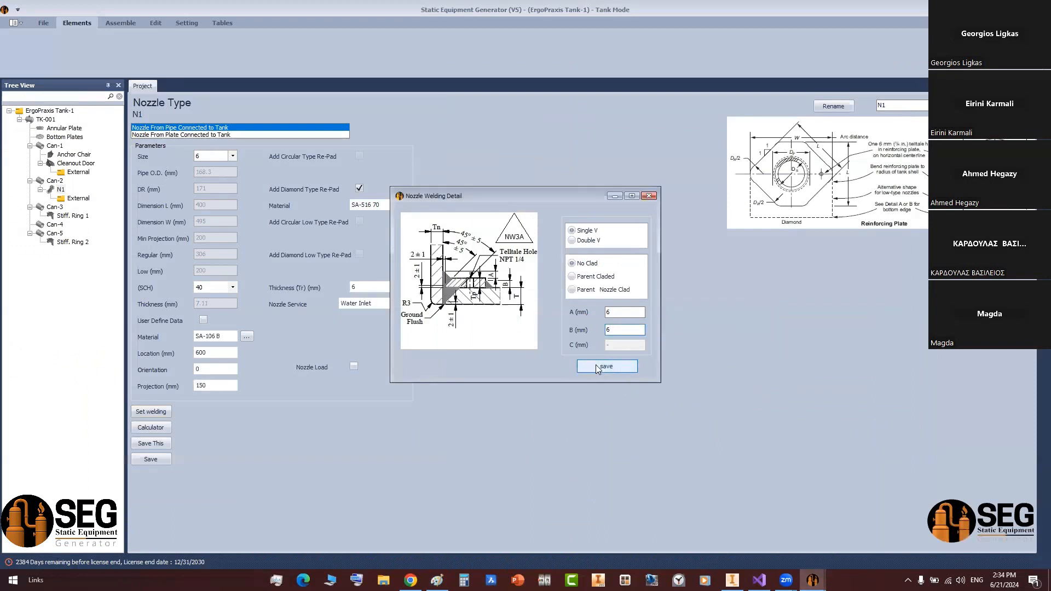
- Add a flange named N1-Flange to the External folder of nozzle N1
click(78, 198)
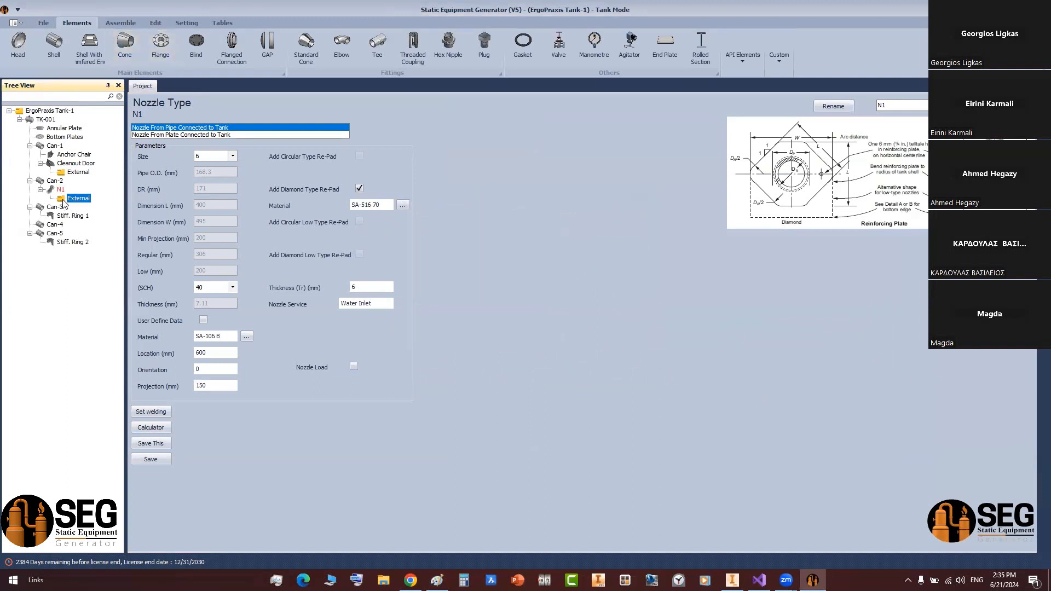
click(161, 46)
text(N1-Flange)
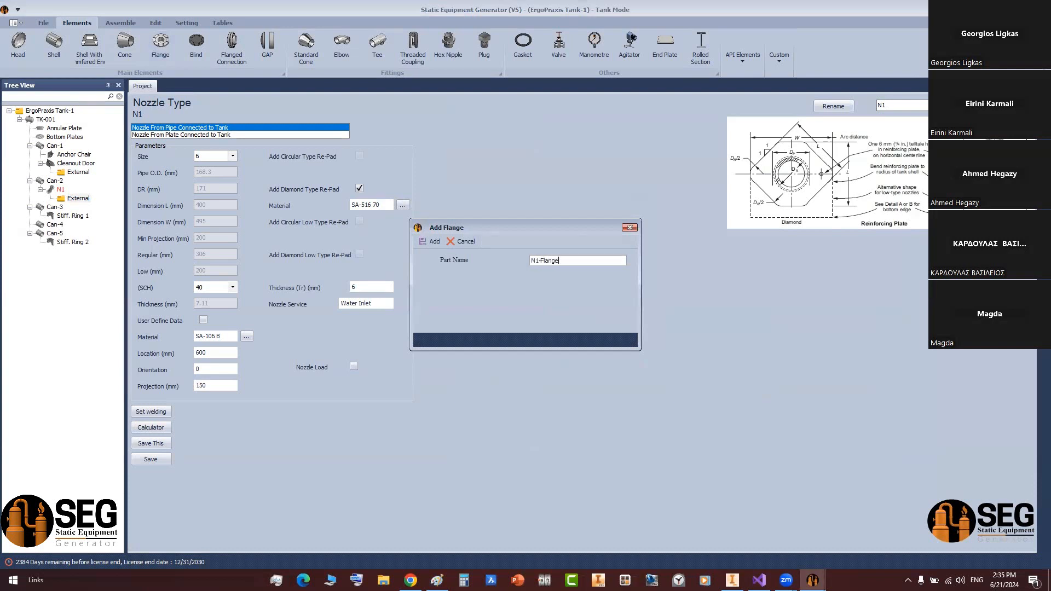
key(Return)
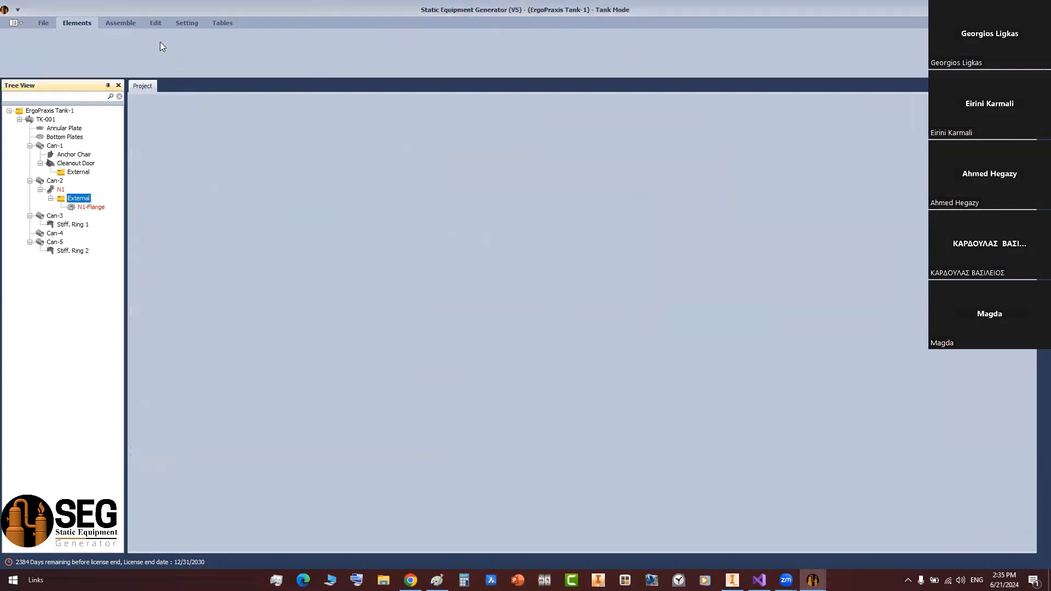
- Define N1-Flange as Slip on-RF ASME B16.5, size 6, with a 5 mm offset from the raised face, and save it
click(88, 207)
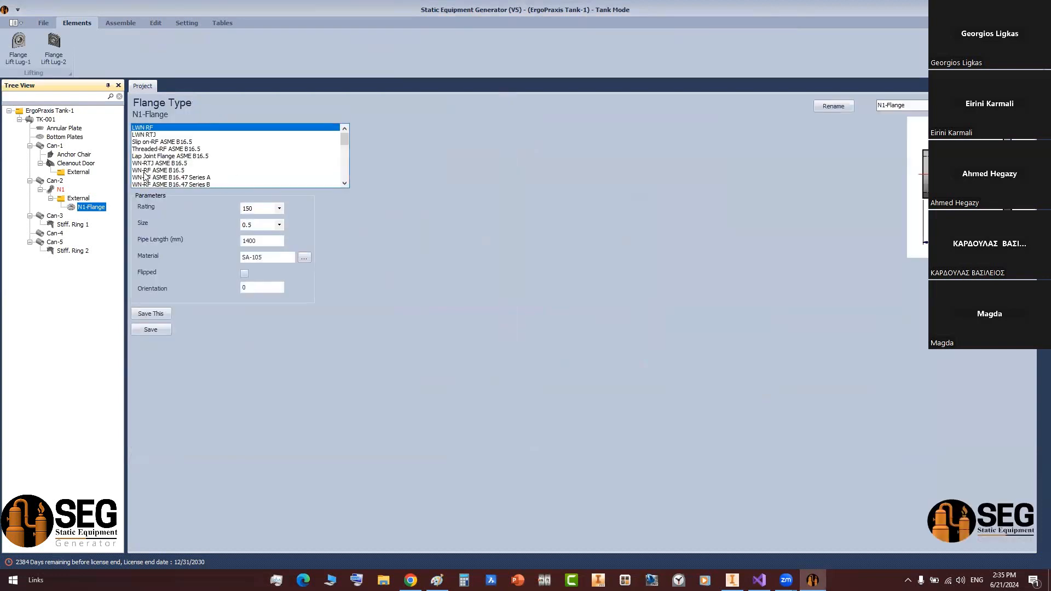
click(154, 142)
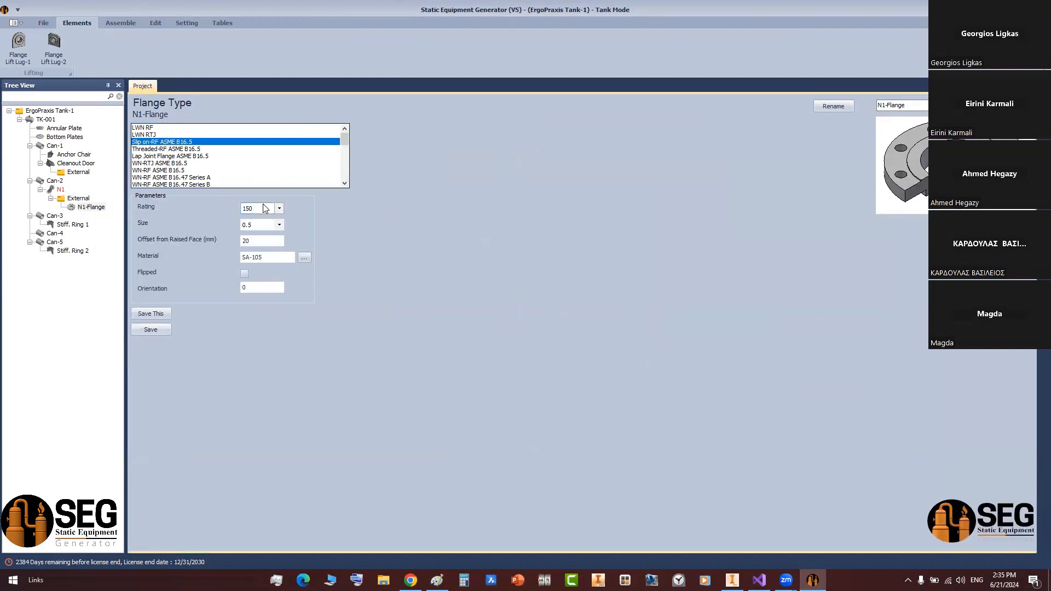
click(279, 225)
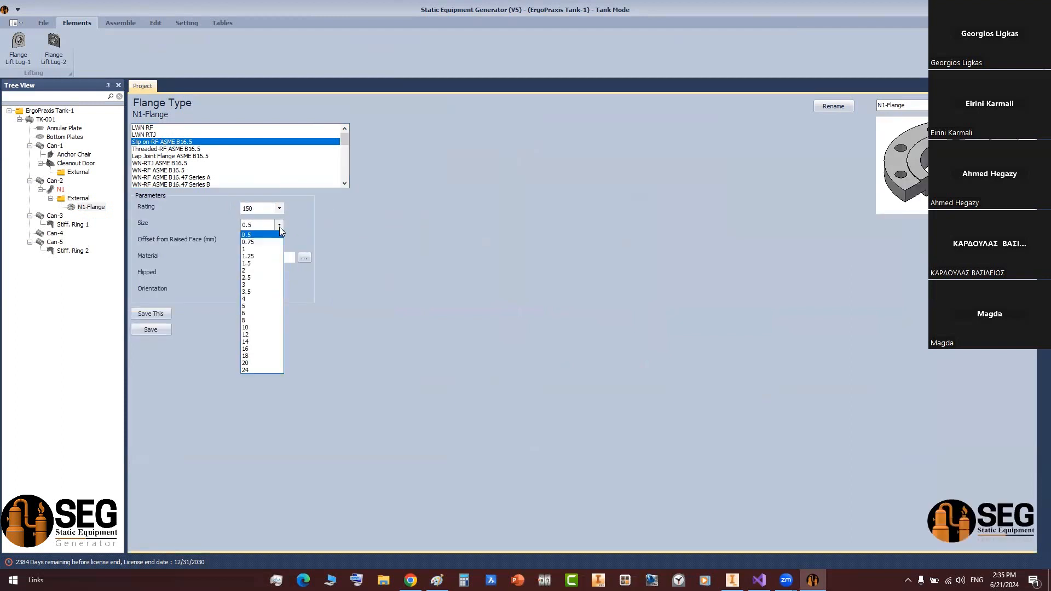
click(256, 315)
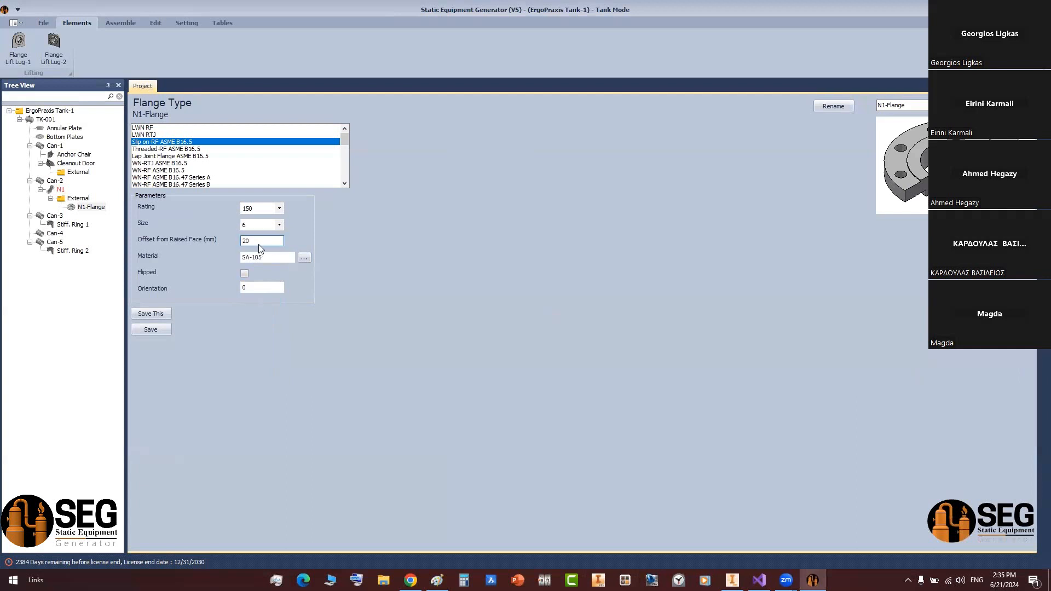
drag(259, 242, 211, 245)
text(5)
click(155, 331)
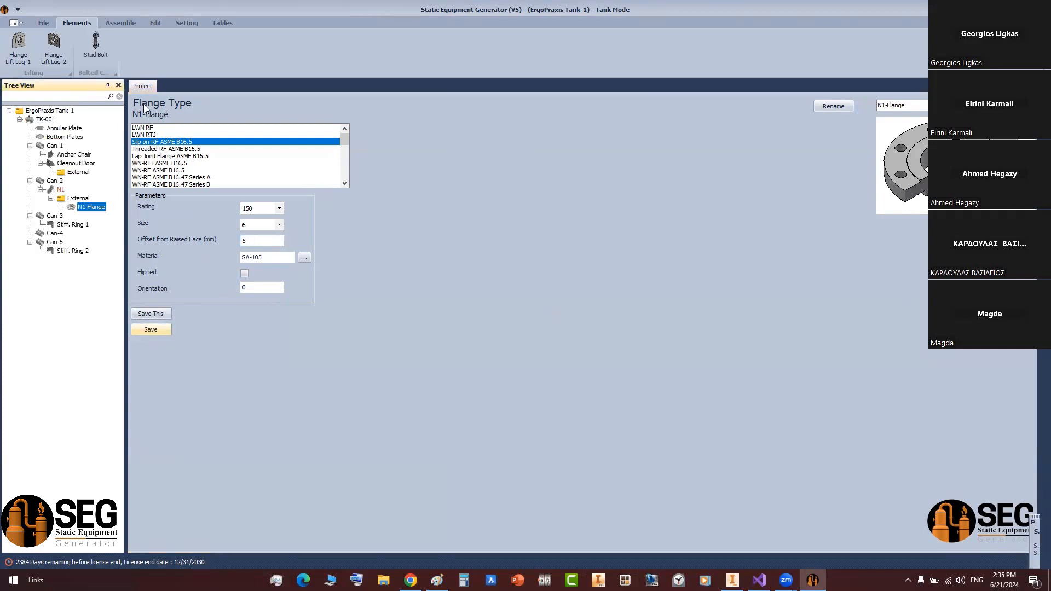
- Start the Inventor assembly generation for the tank and hide the coordinate system triads in the resulting model
click(122, 22)
click(22, 46)
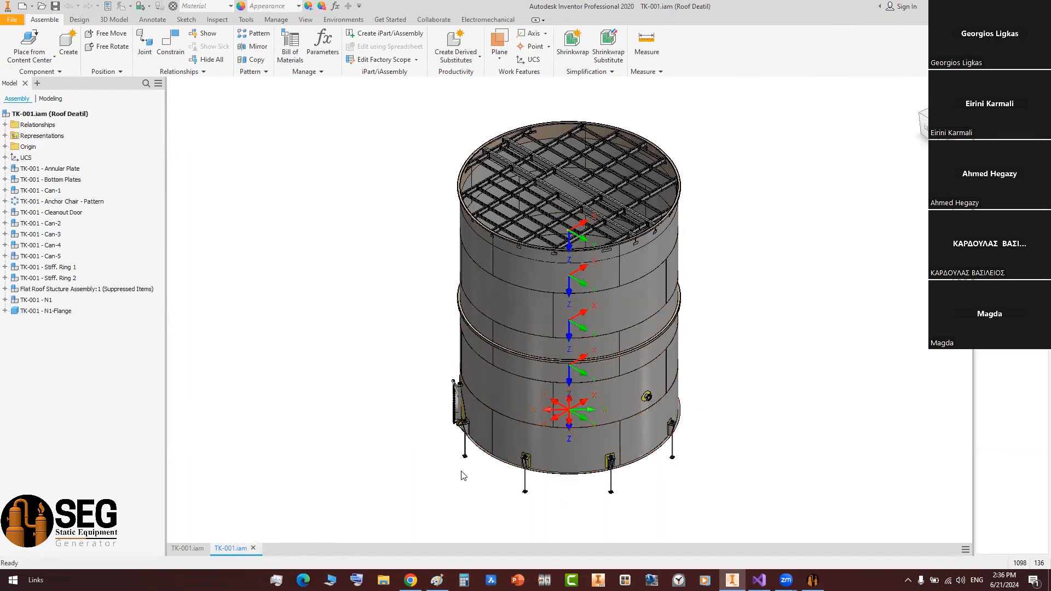
click(306, 19)
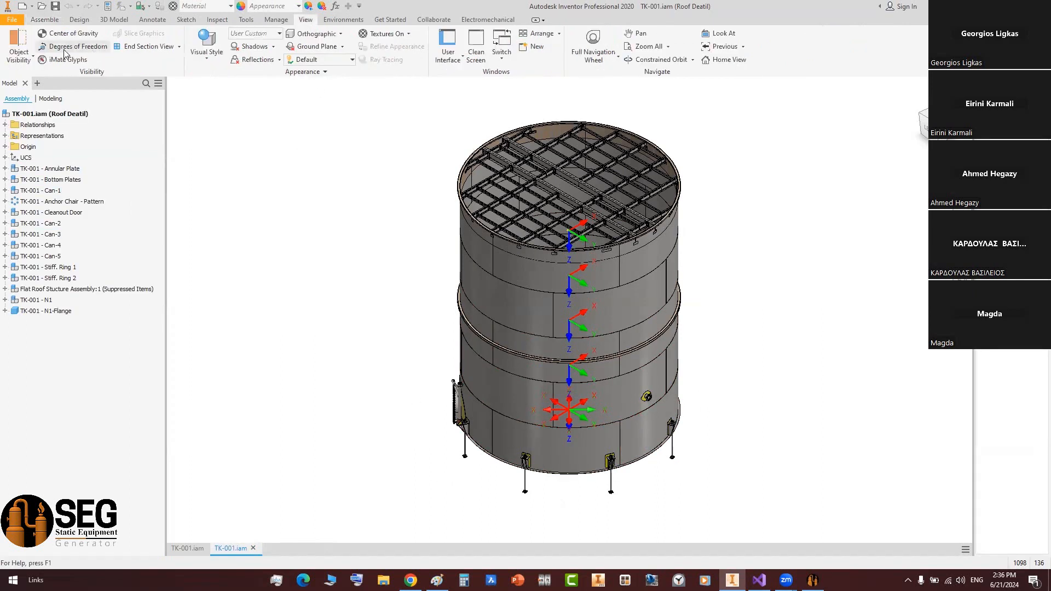
click(17, 61)
click(21, 74)
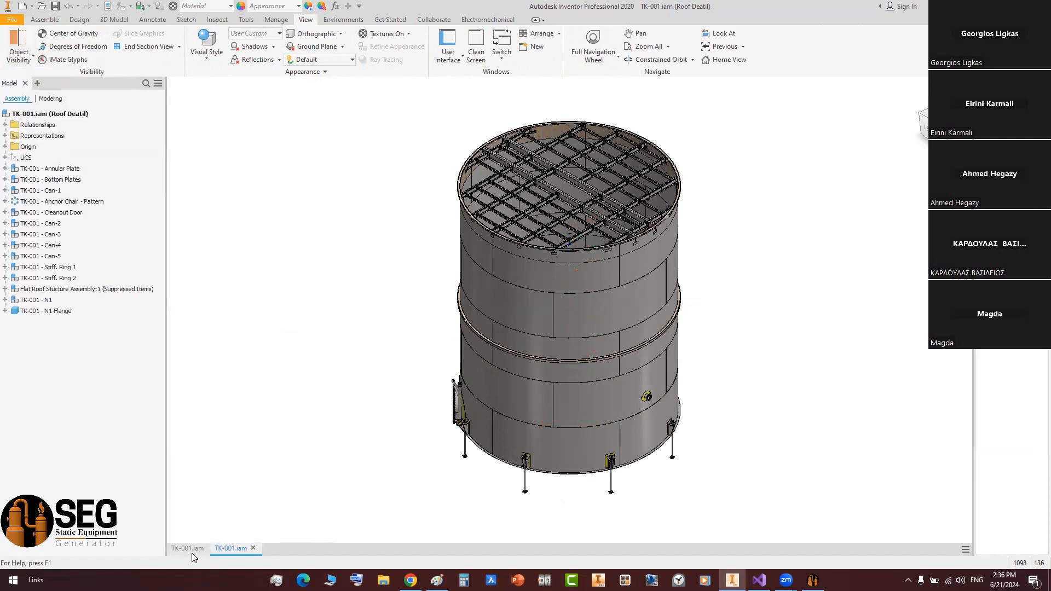
- Examine nozzle N1 on the tank shell up close, including its diamond re-pad, slip-on flange and recessed pipe end
click(187, 549)
click(237, 549)
scroll(692, 457, down, 6)
scroll(481, 260, down, 5)
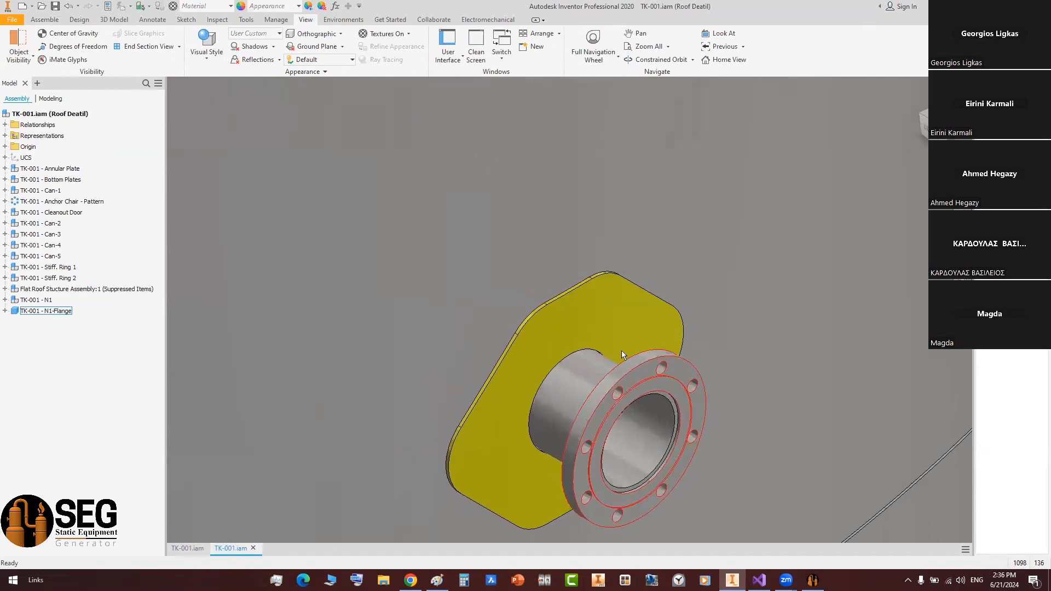
middle_drag(650, 264, 686, 399)
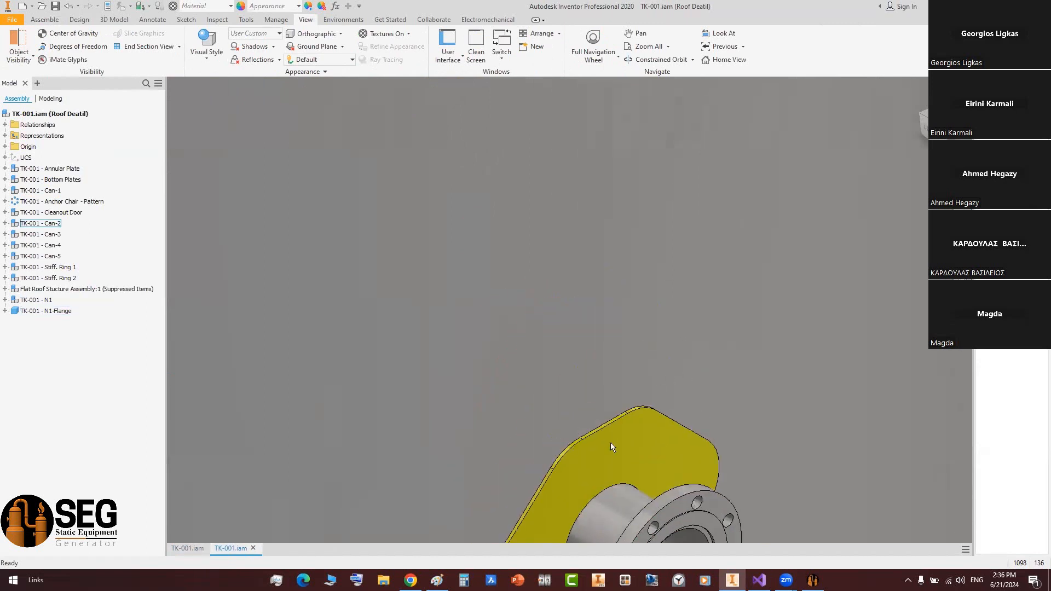
scroll(575, 468, up, 5)
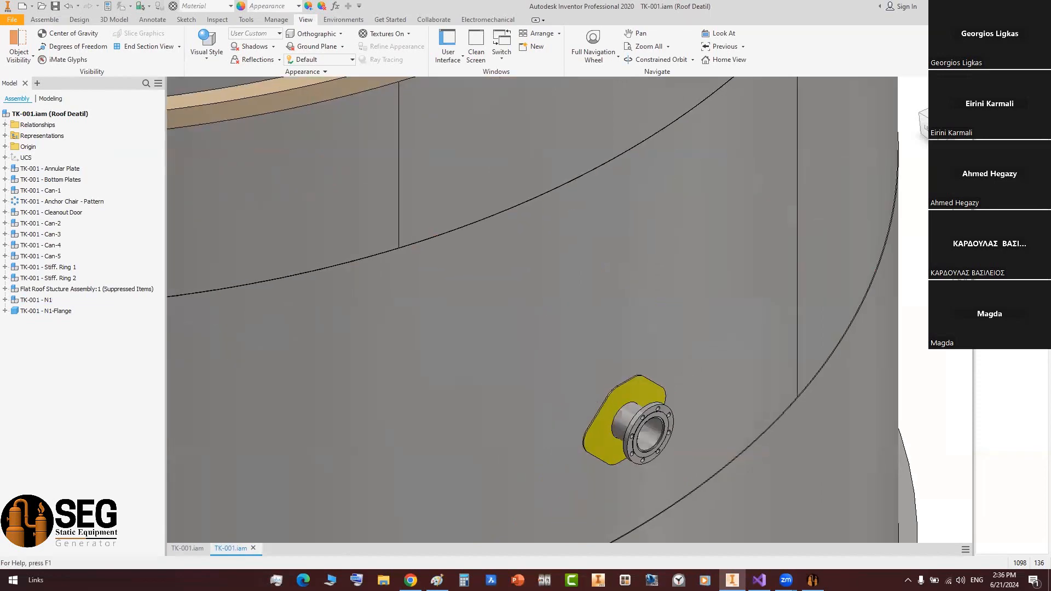
scroll(661, 441, down, 5)
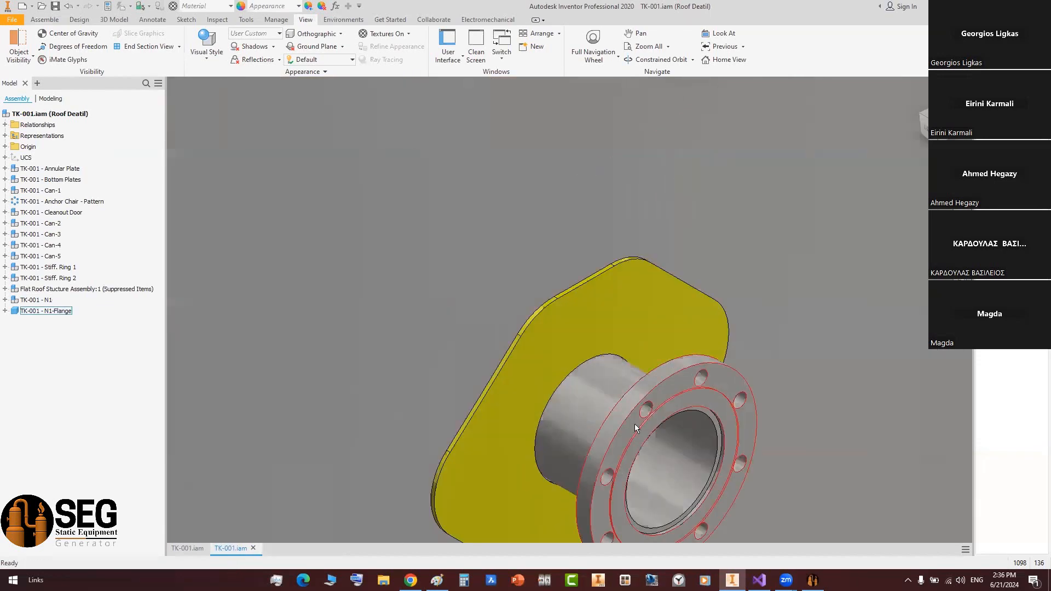
middle_drag(635, 424, 698, 351)
scroll(698, 372, down, 3)
scroll(691, 277, down, 3)
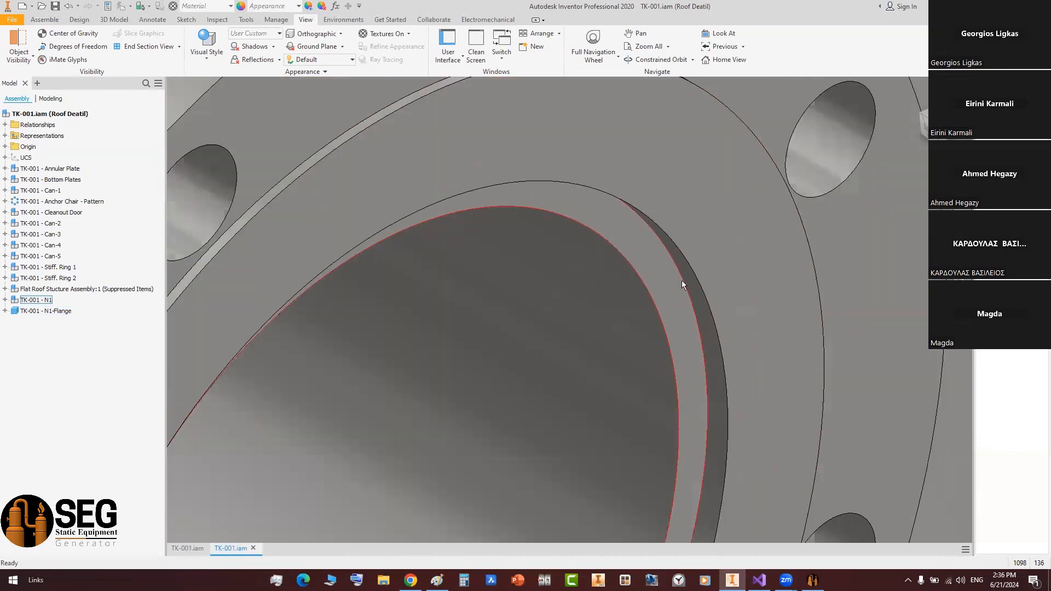
- Measure the distance between N1's pipe end face and the flange's raised face, and close the measurement
click(247, 20)
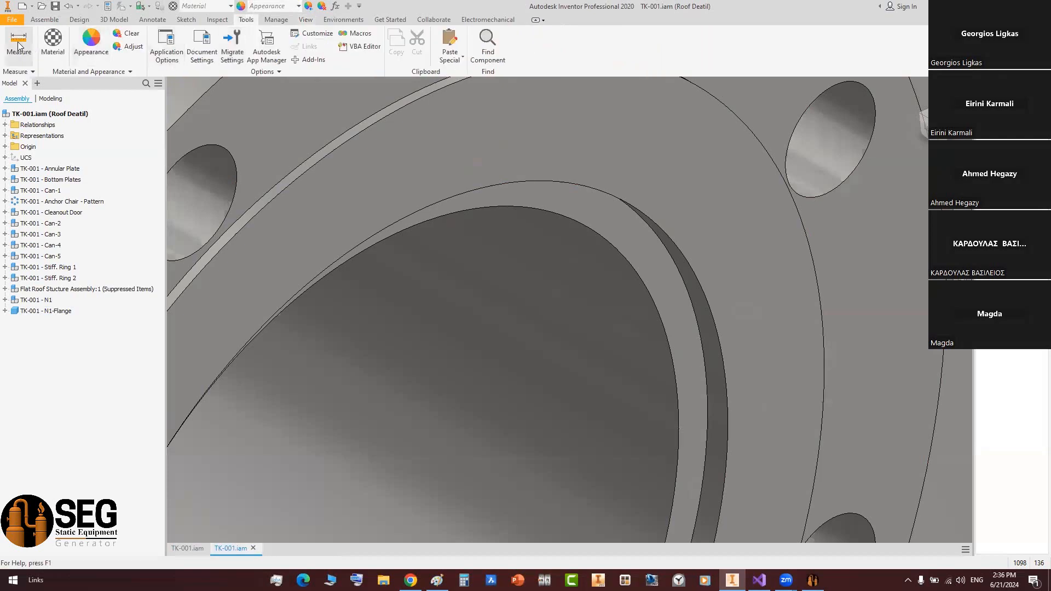
click(668, 277)
click(714, 263)
scroll(664, 295, up, 5)
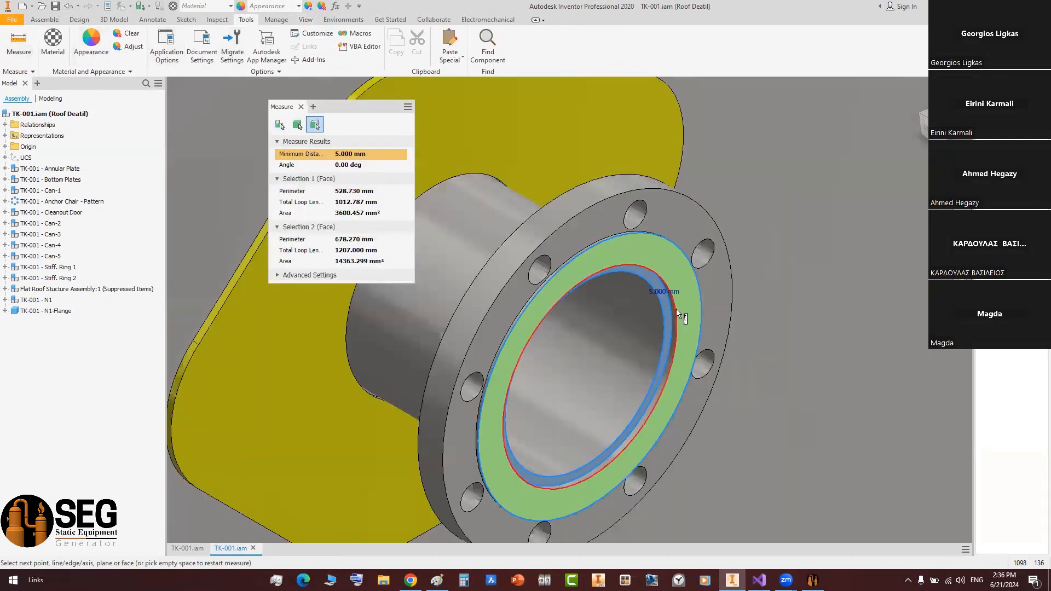
scroll(667, 306, up, 5)
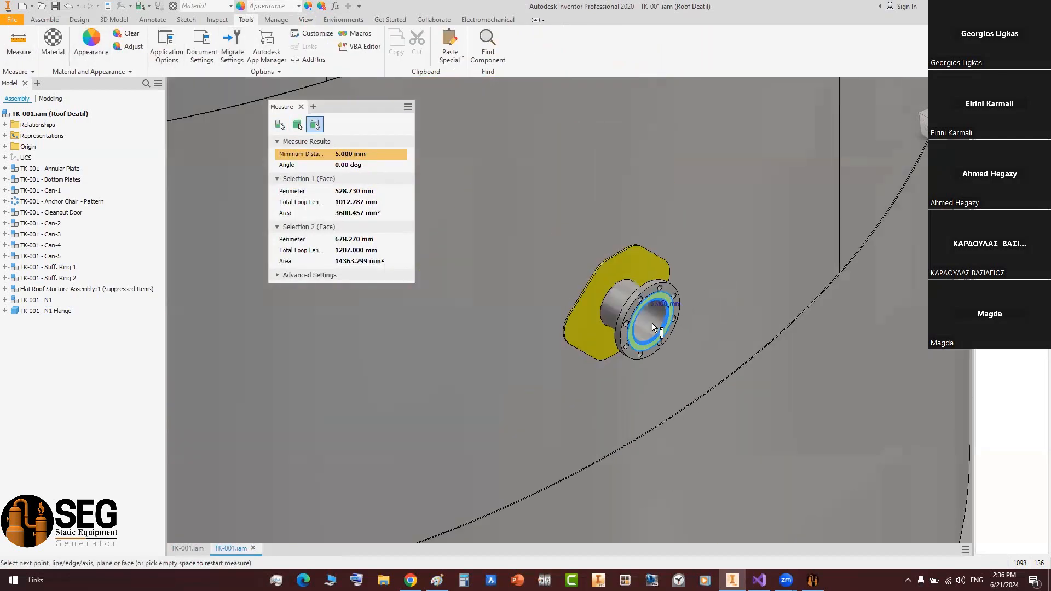
click(301, 107)
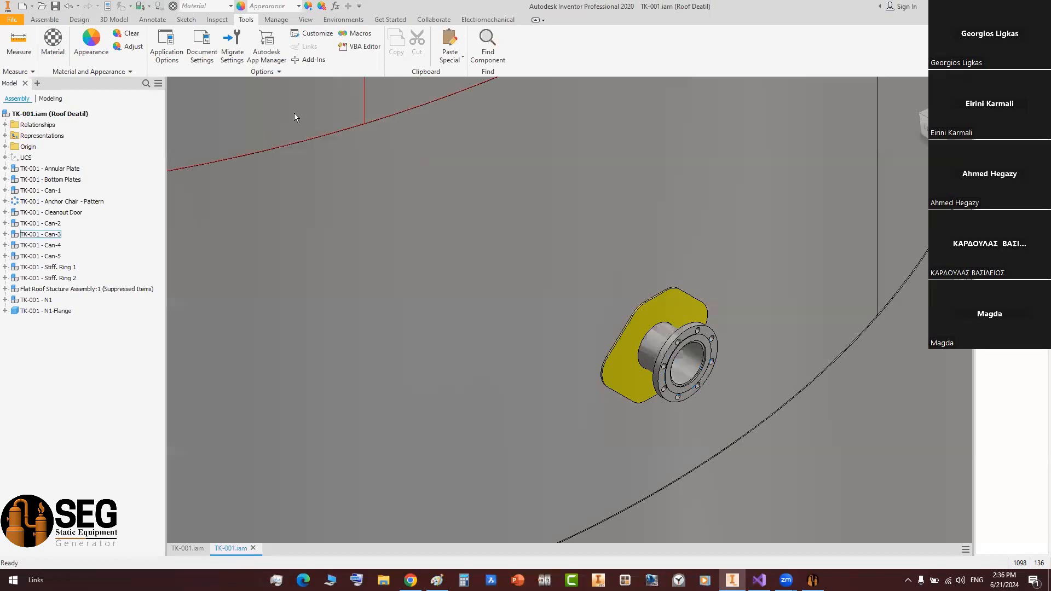
- Save the tank assembly and switch to the other open TK-001.iam document
click(187, 550)
click(222, 549)
middle_click(695, 254)
click(55, 7)
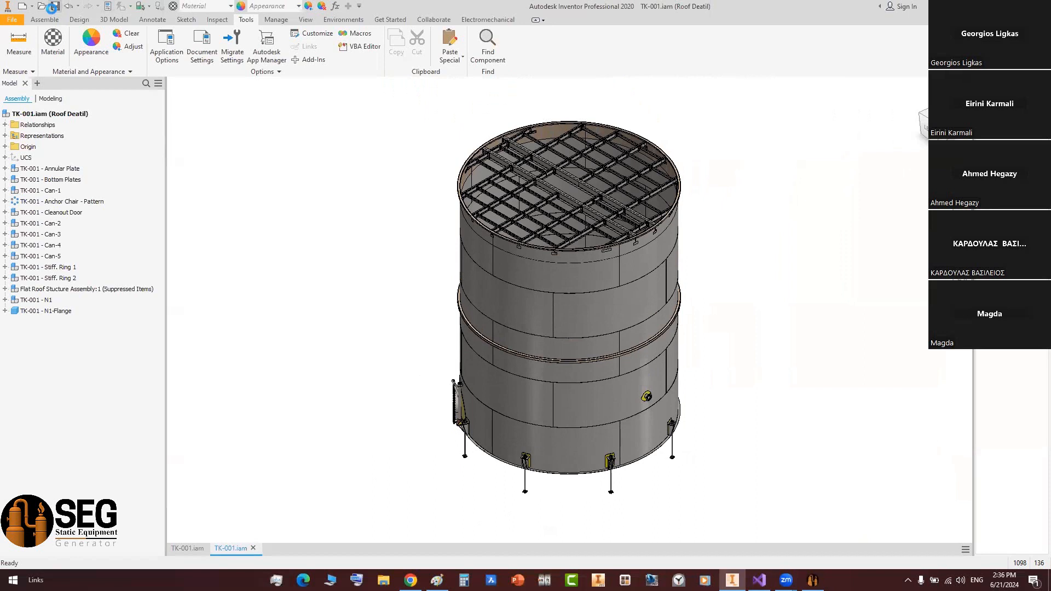
key(ctrl+Tab)
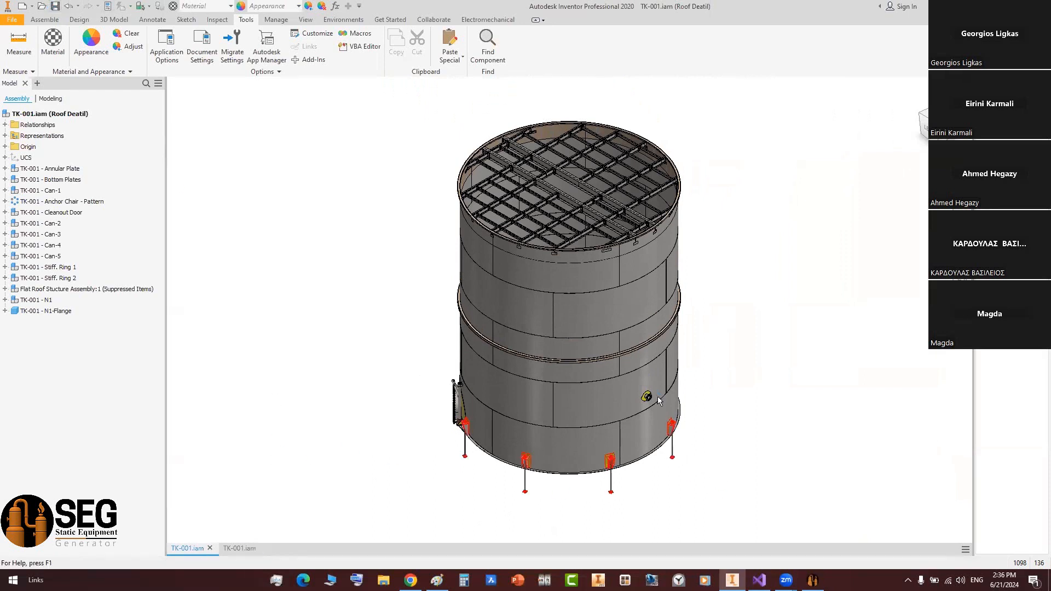
- Inspect nozzle N1 and its re-pad on Can-2 from the front and from the side of the tank
scroll(639, 409, up, 5)
scroll(681, 374, up, 3)
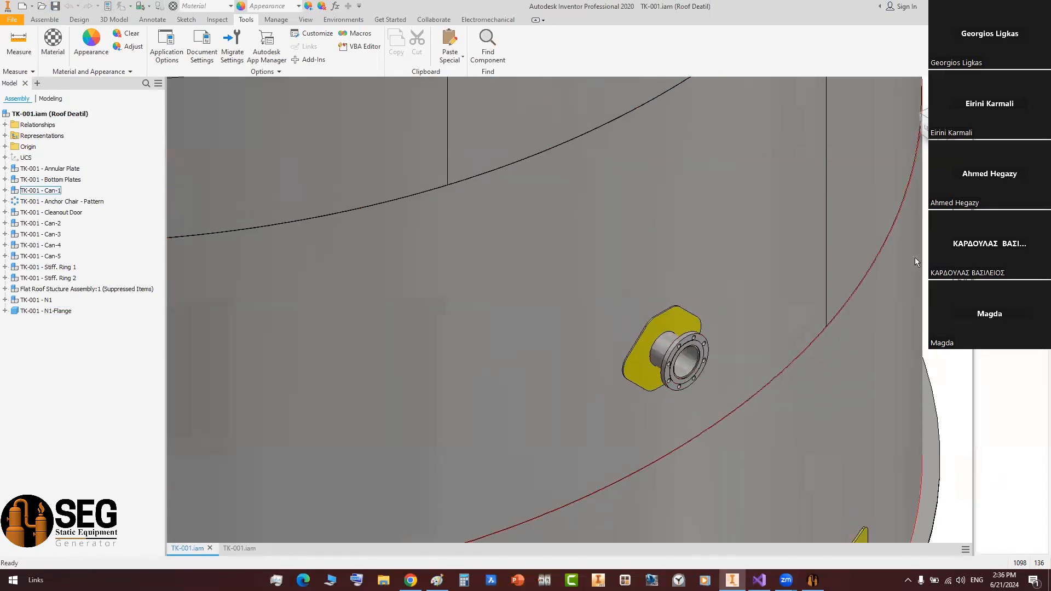
click(962, 224)
scroll(615, 357, down, 5)
shift+middle_drag(615, 357, 453, 330)
middle_drag(383, 317, 567, 305)
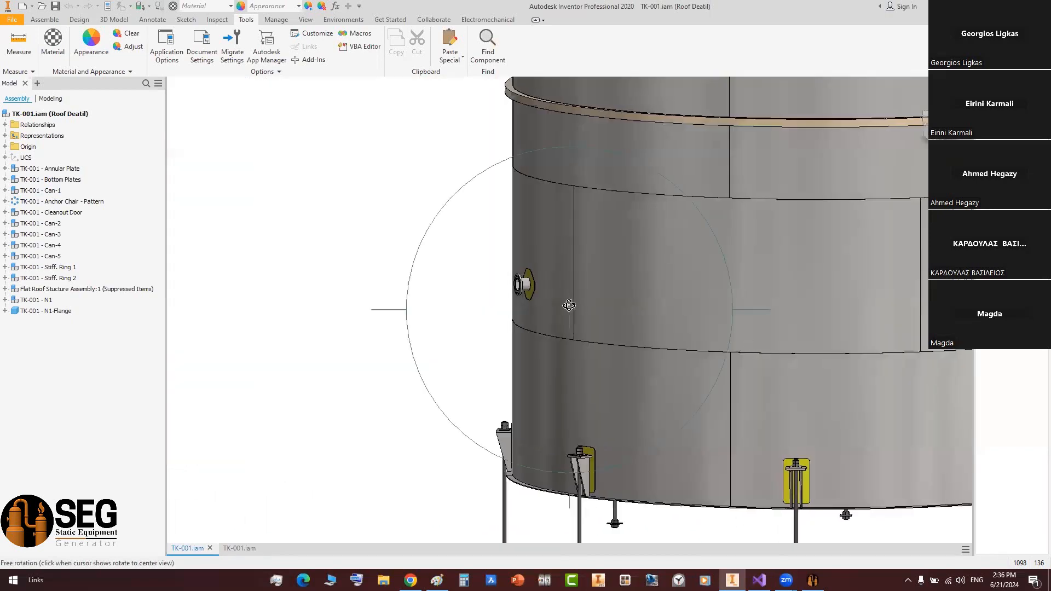
scroll(547, 294, up, 5)
scroll(493, 271, down, 2)
middle_drag(494, 270, 530, 268)
scroll(502, 274, up, 2)
scroll(496, 316, down, 2)
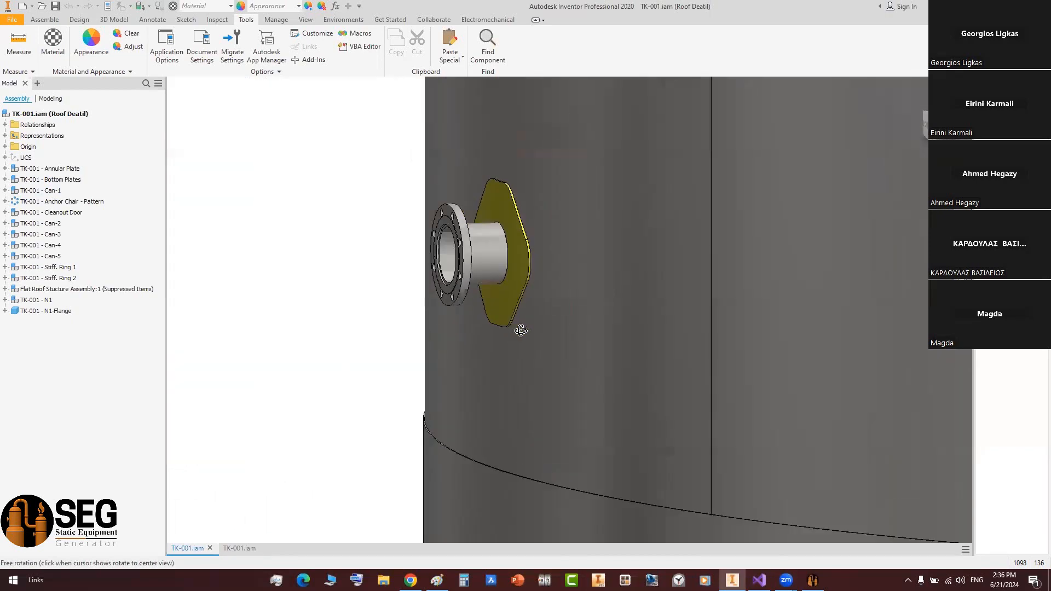
middle_drag(520, 331, 510, 311)
right_click(518, 275)
click(537, 281)
- Review N1's projection and location in Static Equipment Generator, and return to Inventor to examine the nozzle's position relative to Can-2's lower edge
click(812, 580)
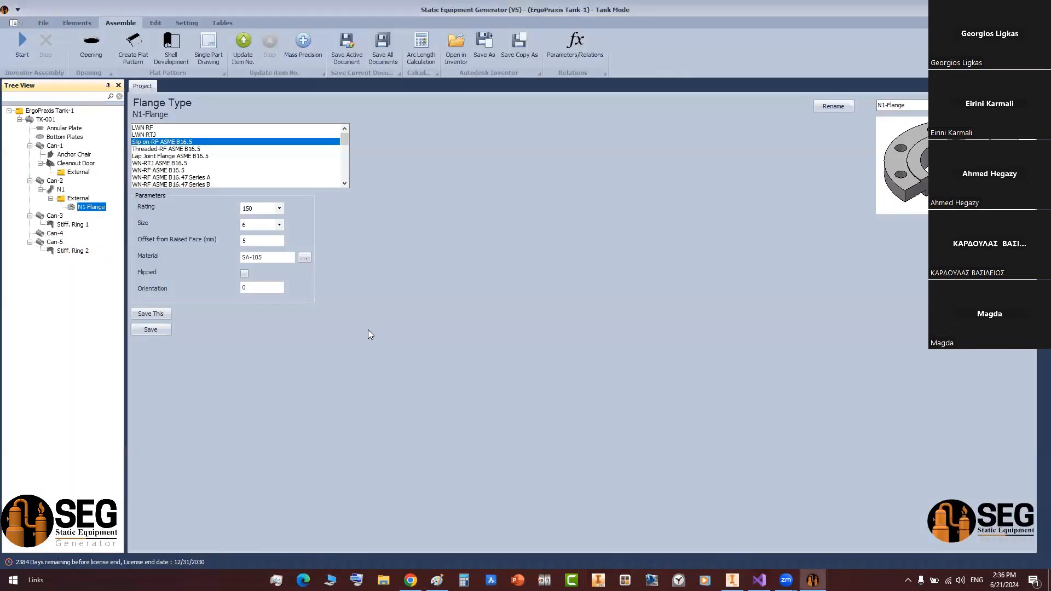
click(47, 190)
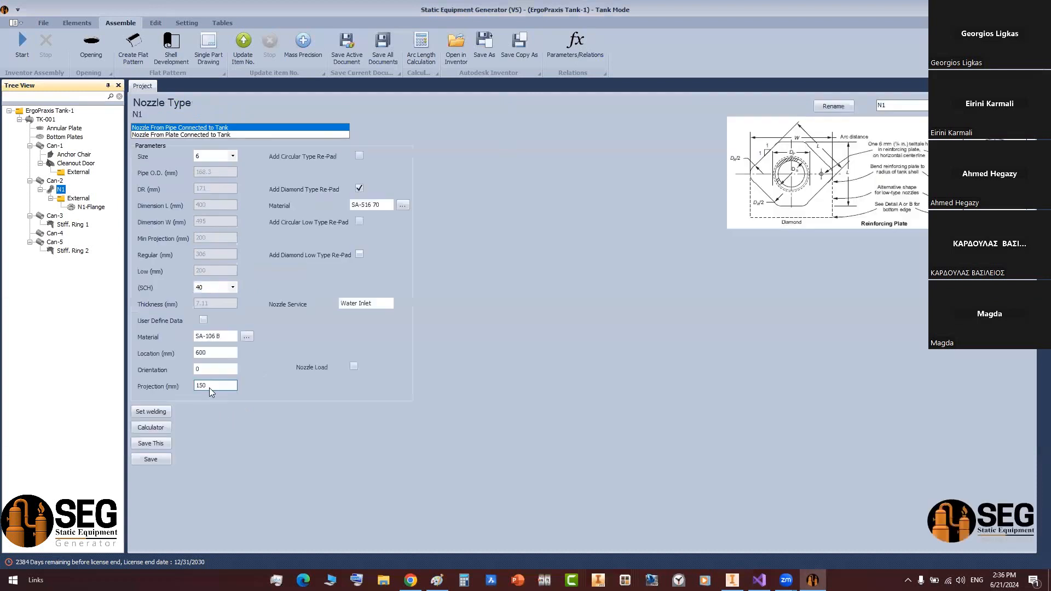
click(211, 354)
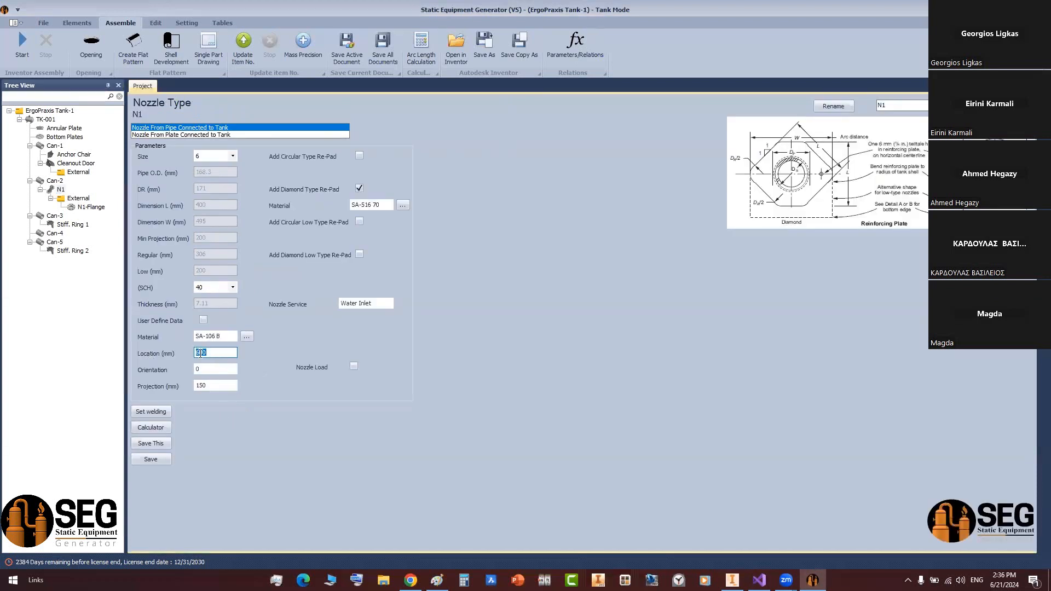
click(731, 580)
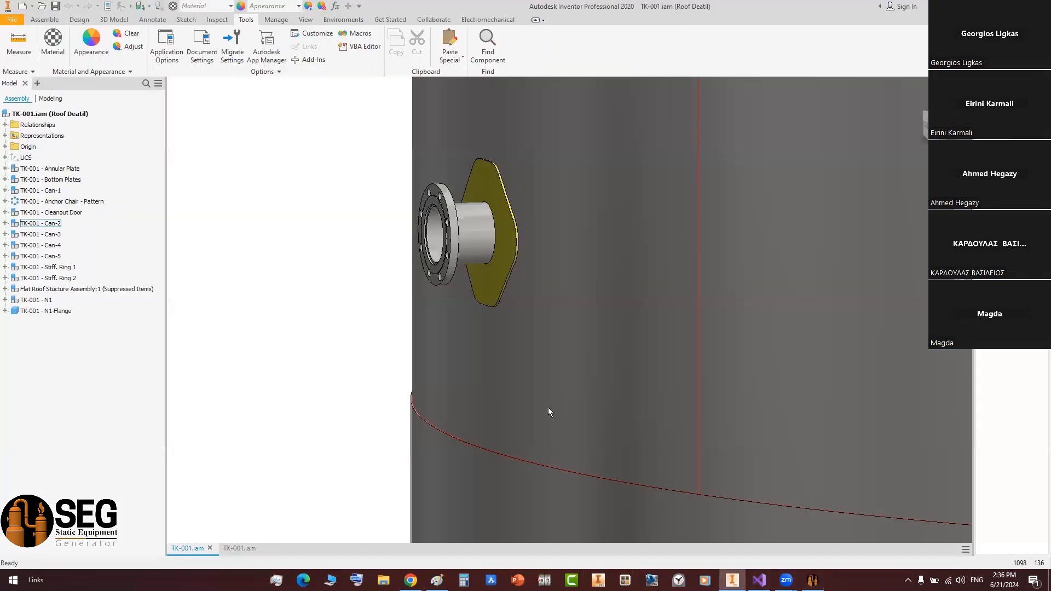
scroll(440, 429, up, 3)
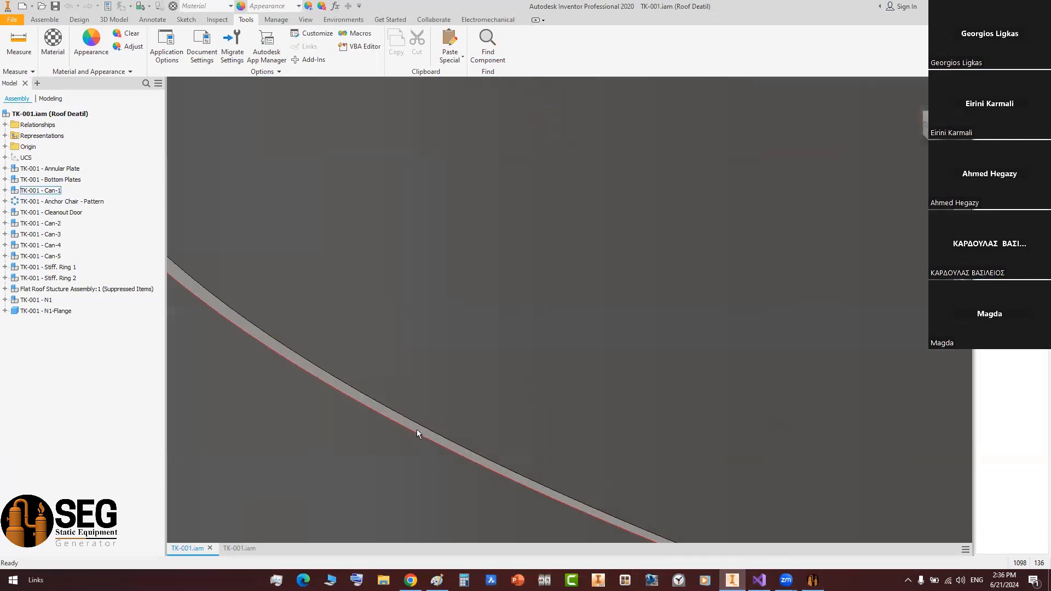
scroll(418, 430, down, 6)
scroll(578, 328, down, 5)
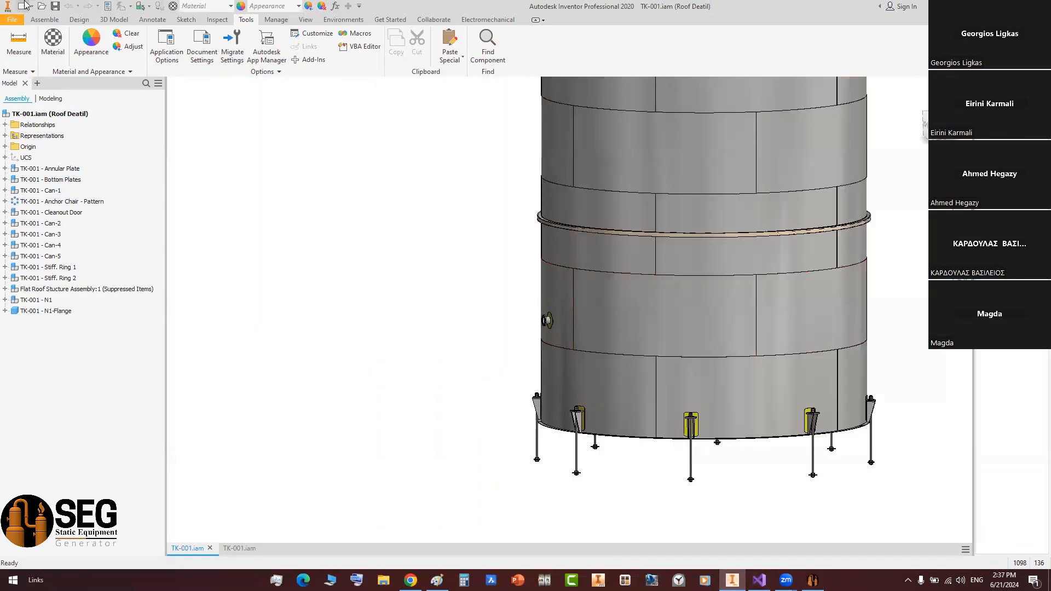
- Create a new drawing and place a left base view of the TK-001 assembly at a scale of 1/50
key(ctrl+n)
double_click(592, 282)
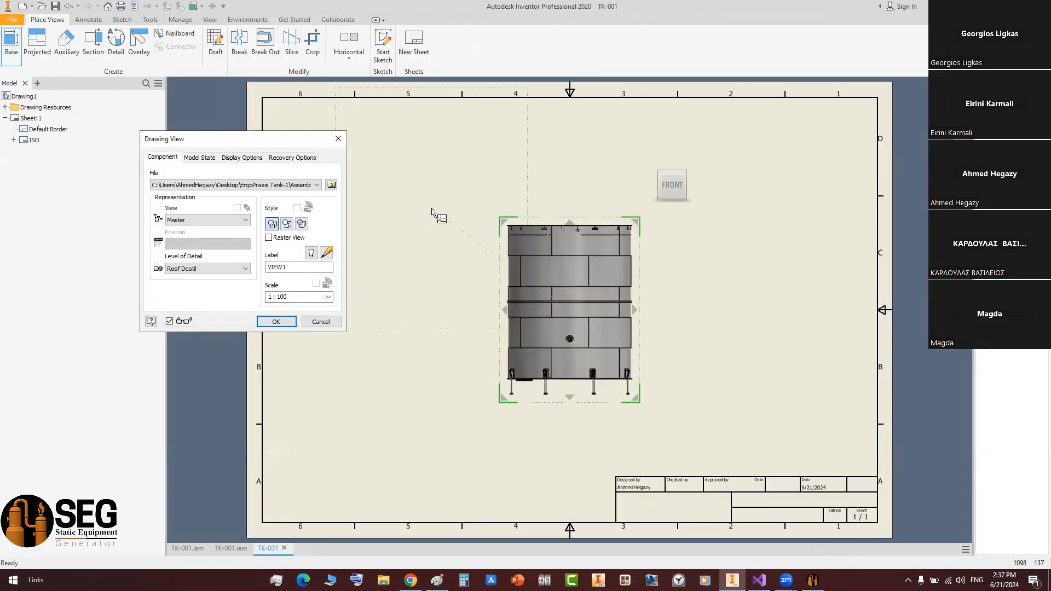
click(652, 185)
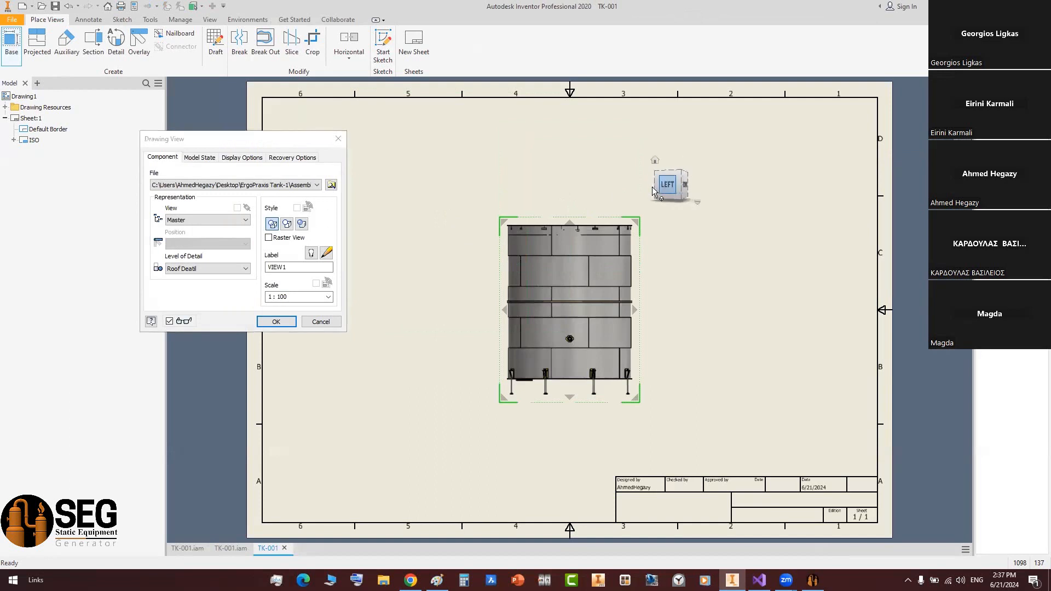
triple_click(299, 296)
text(1/50)
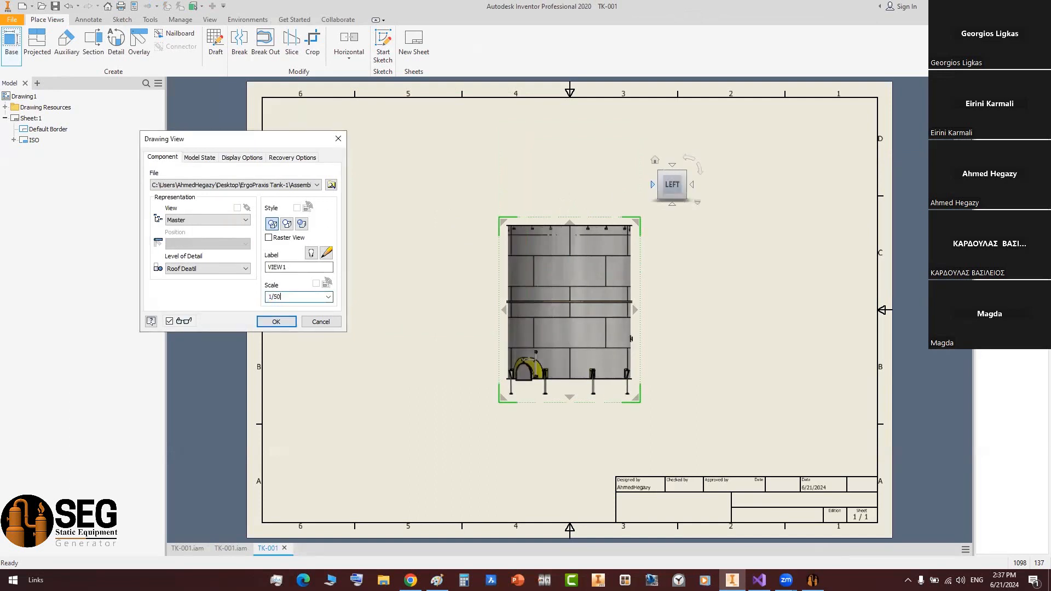
key(Return)
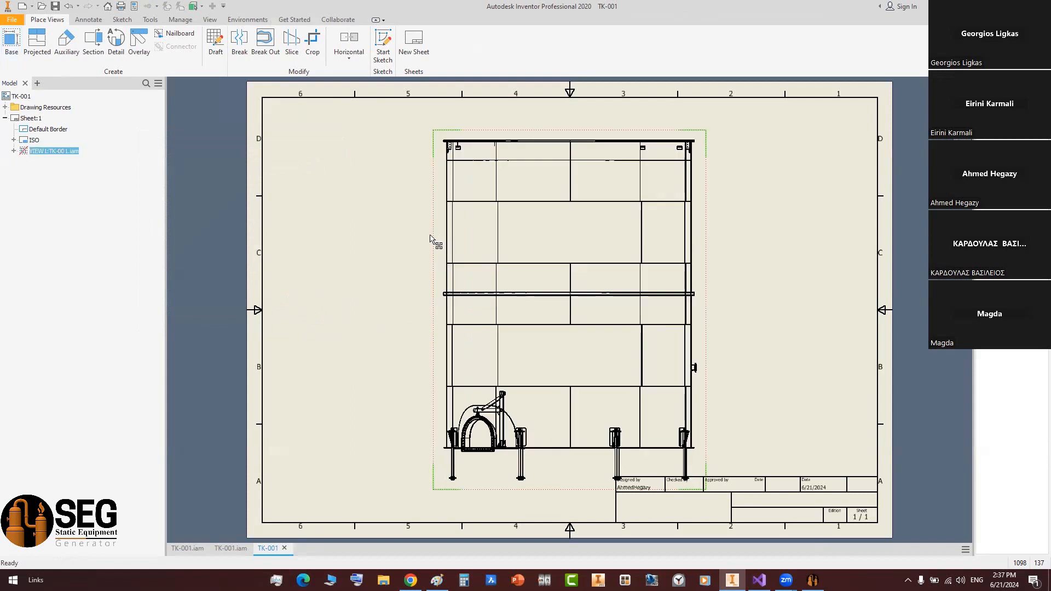
- Move the base view clear of the title block and add a centerline bisector between the two outer edges of nozzle N1's pipe
drag(429, 236, 332, 229)
scroll(695, 367, up, 5)
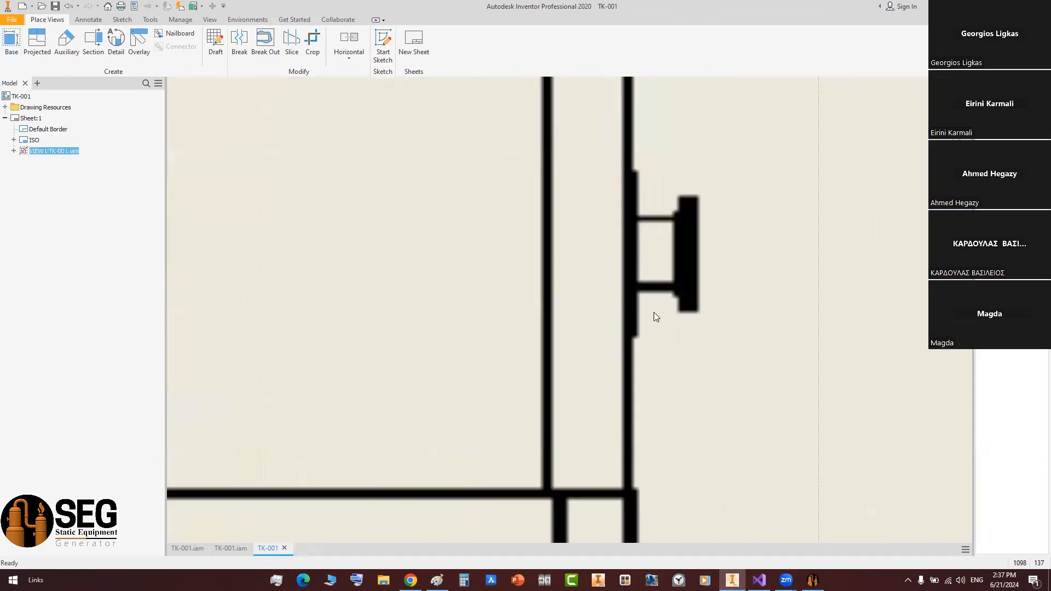
click(89, 20)
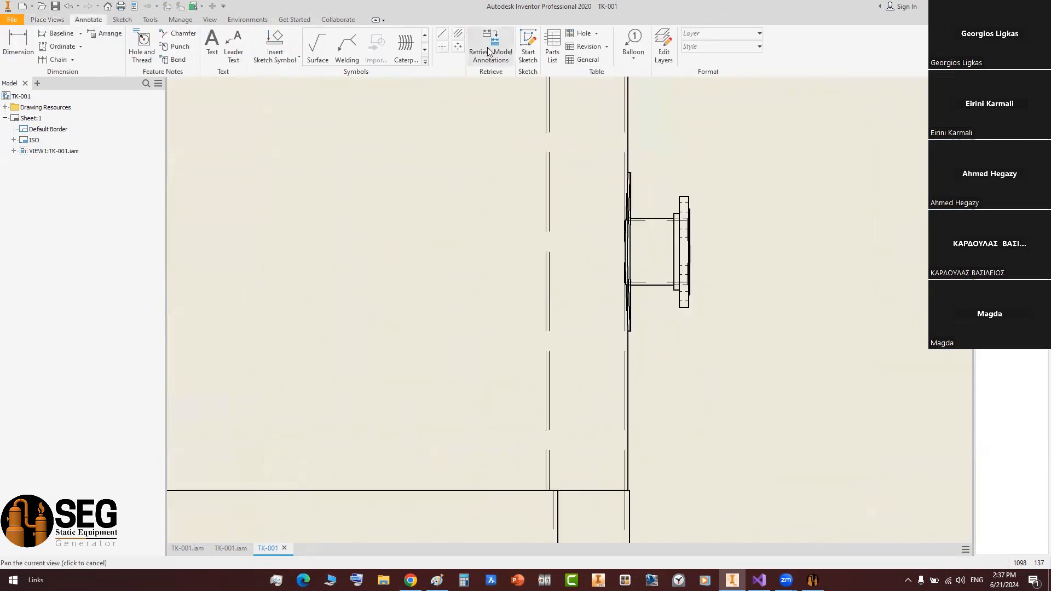
click(458, 34)
click(668, 223)
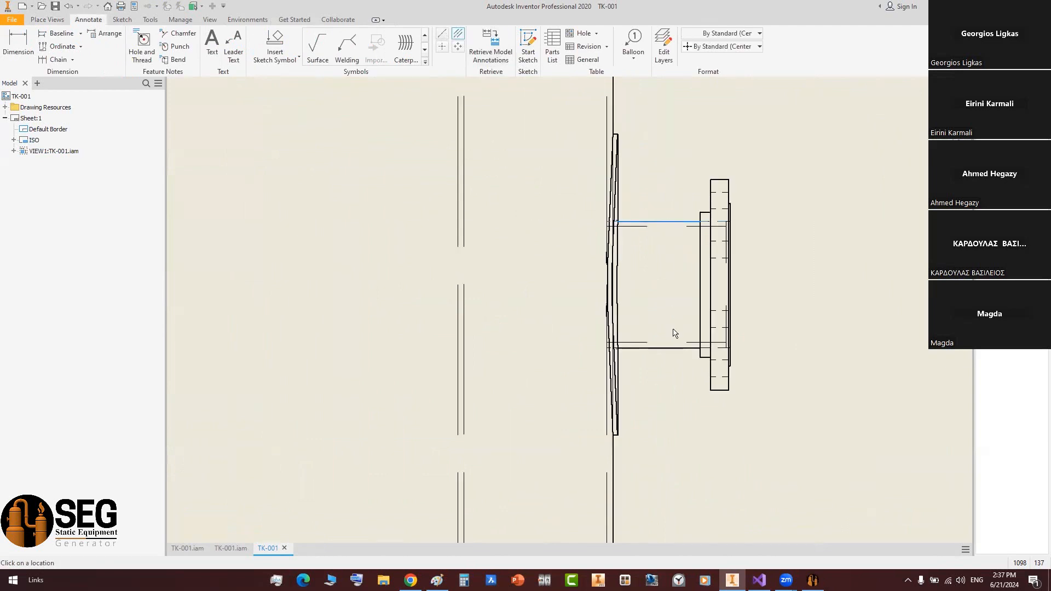
click(681, 348)
- Dimension the vertical distance from nozzle N1's centerline to Can-2's lower edge and move the dimension text up, clear of the dimension line
scroll(674, 257, down, 2)
key(d)
click(658, 220)
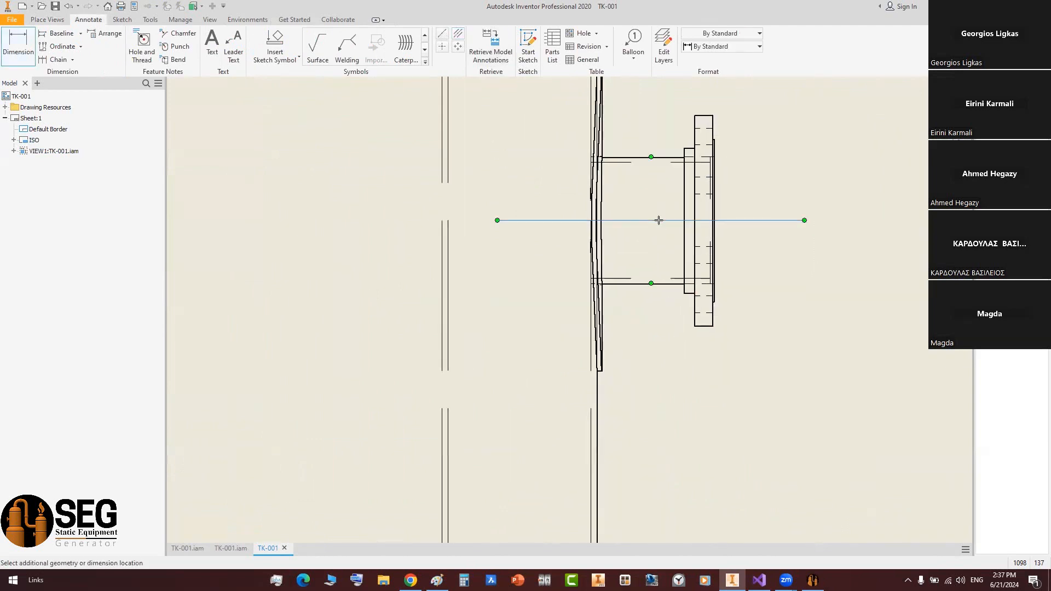
scroll(652, 222, down, 3)
click(604, 494)
scroll(810, 285, down, 3)
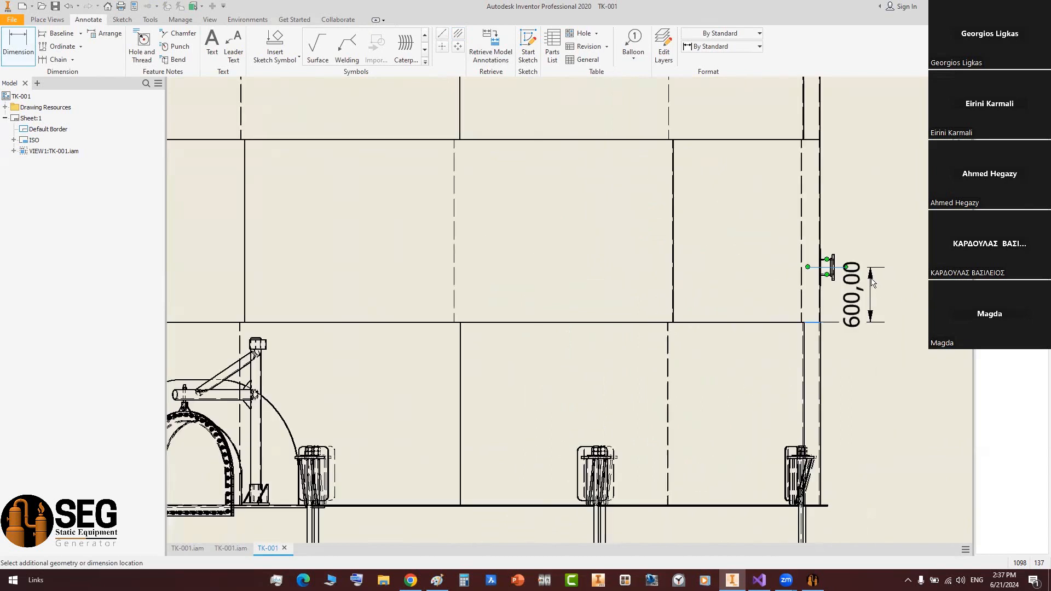
scroll(761, 298, up, 3)
click(759, 294)
right_click(762, 193)
click(798, 202)
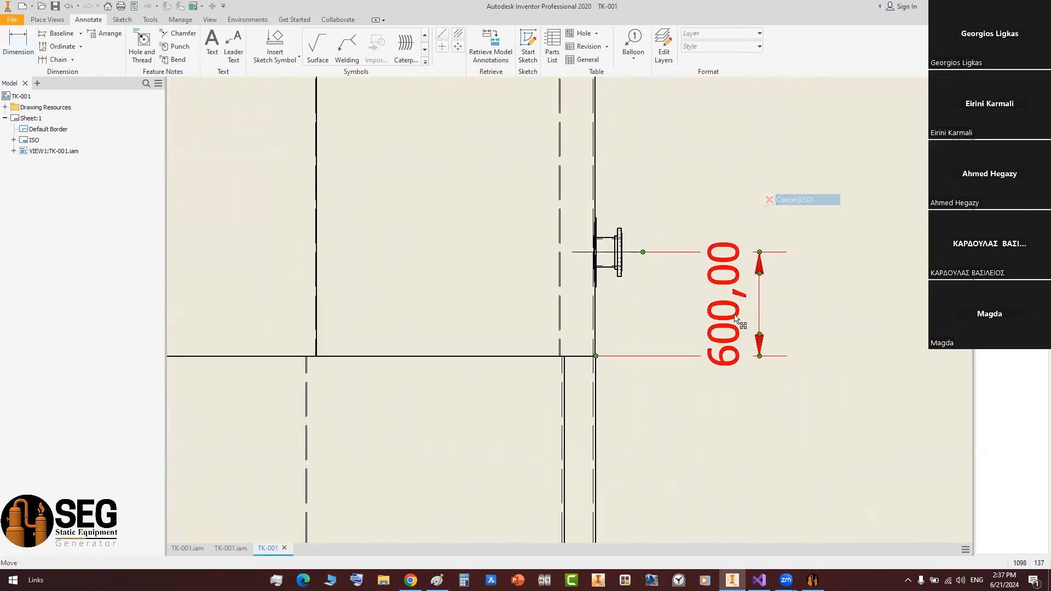
drag(740, 294, 832, 186)
- Examine the nozzle's height dimension at Can-2's lower edge, compare it with N1's location in Static Equipment Generator, and return to the Inventor drawing
scroll(579, 394, up, 3)
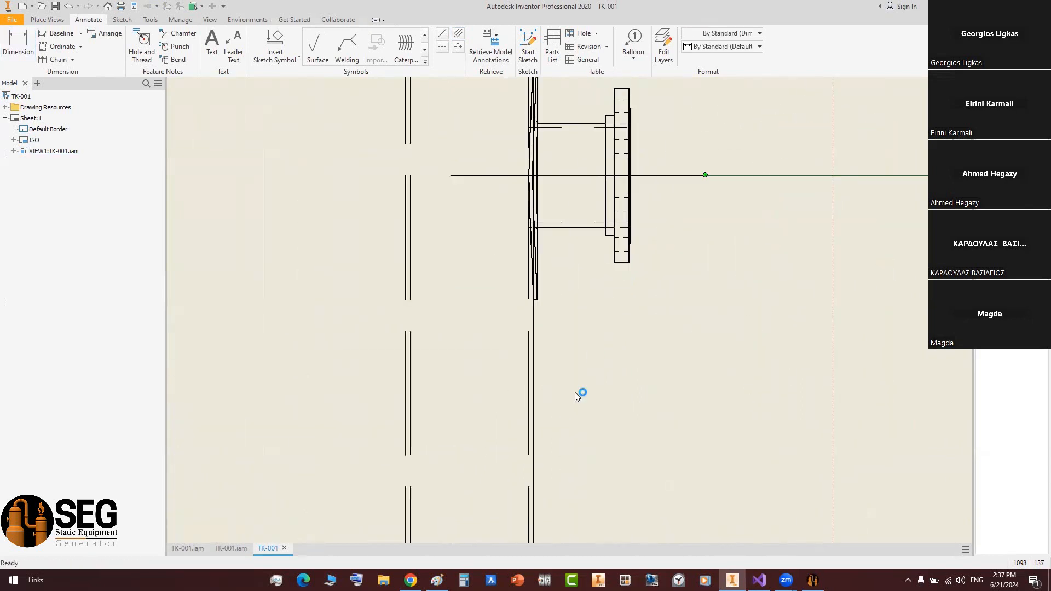
scroll(638, 330, up, 4)
scroll(635, 337, down, 5)
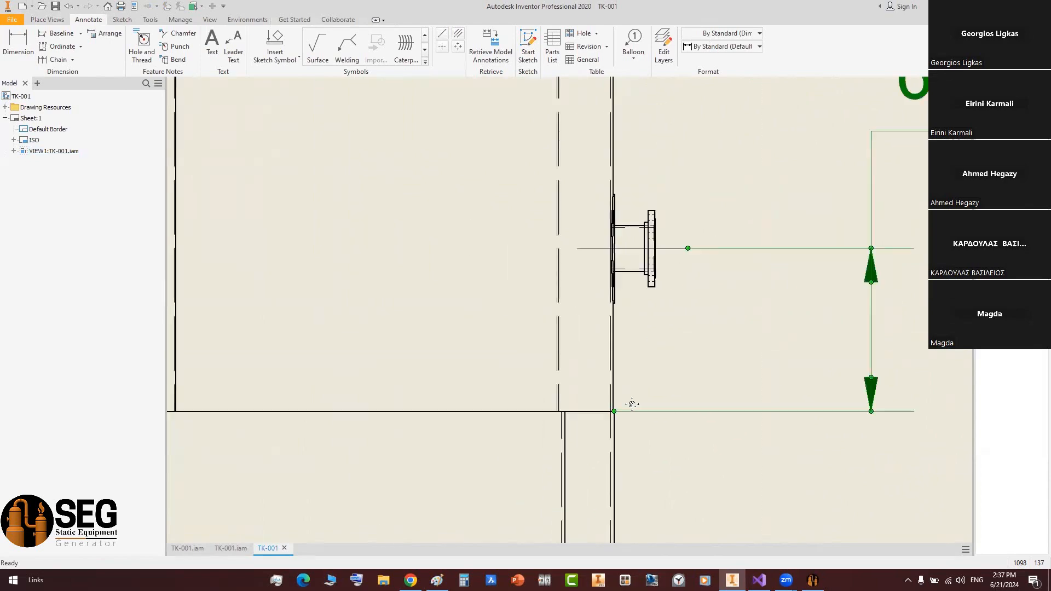
scroll(645, 301, up, 3)
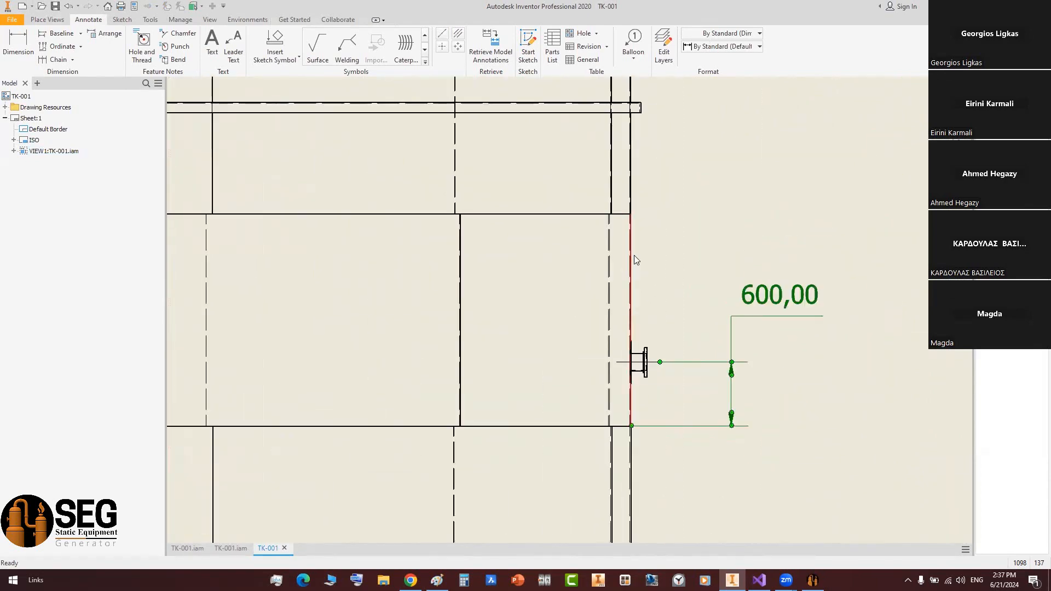
click(812, 580)
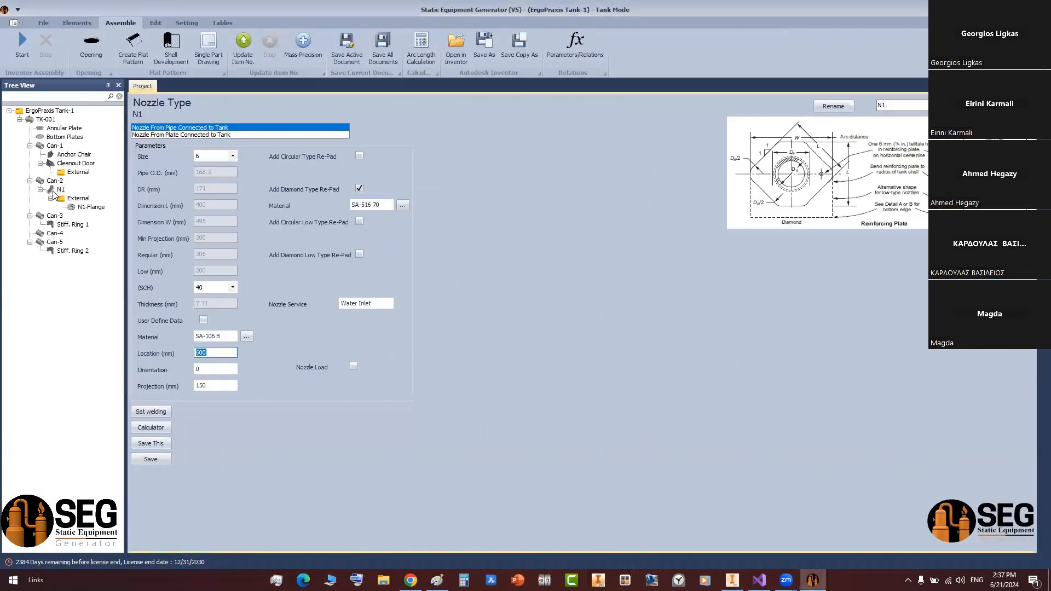
click(726, 576)
mouse_move(649, 378)
middle_down()
mouse_move(698, 380)
mouse_move(748, 344)
middle_up()
scroll(718, 389, down, 3)
scroll(717, 394, up, 2)
scroll(711, 408, down, 2)
scroll(740, 493, up, 5)
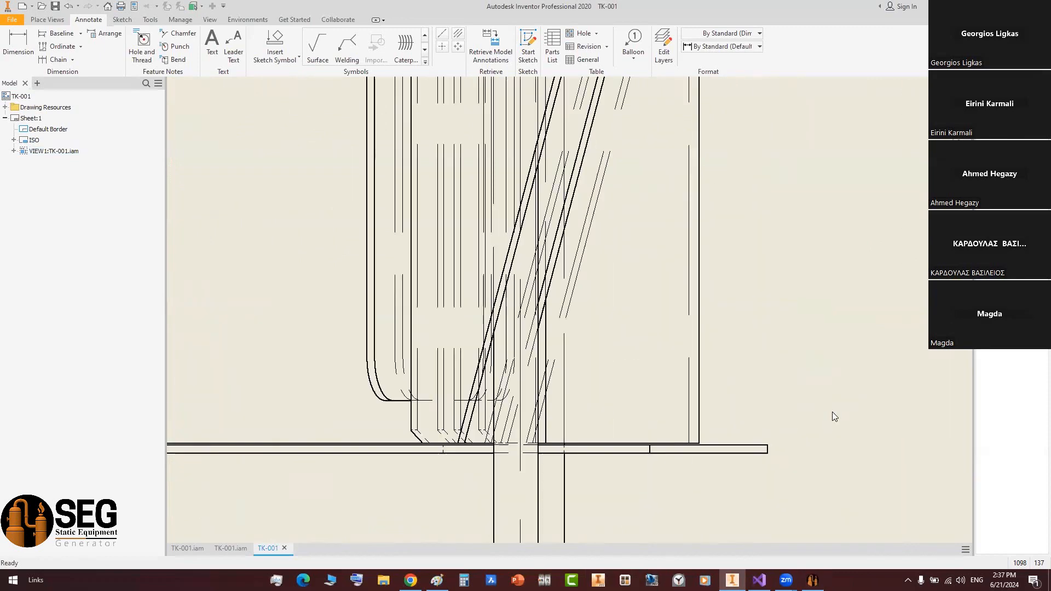
key(d)
click(734, 447)
scroll(731, 362, down, 6)
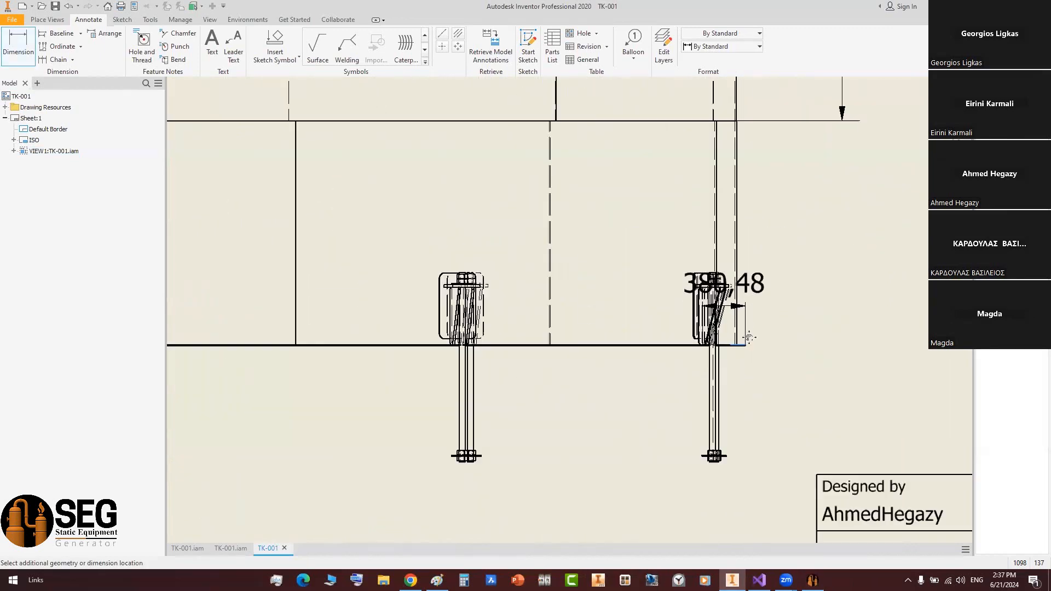
middle_drag(746, 331, 728, 471)
middle_drag(741, 269, 714, 311)
key(Escape)
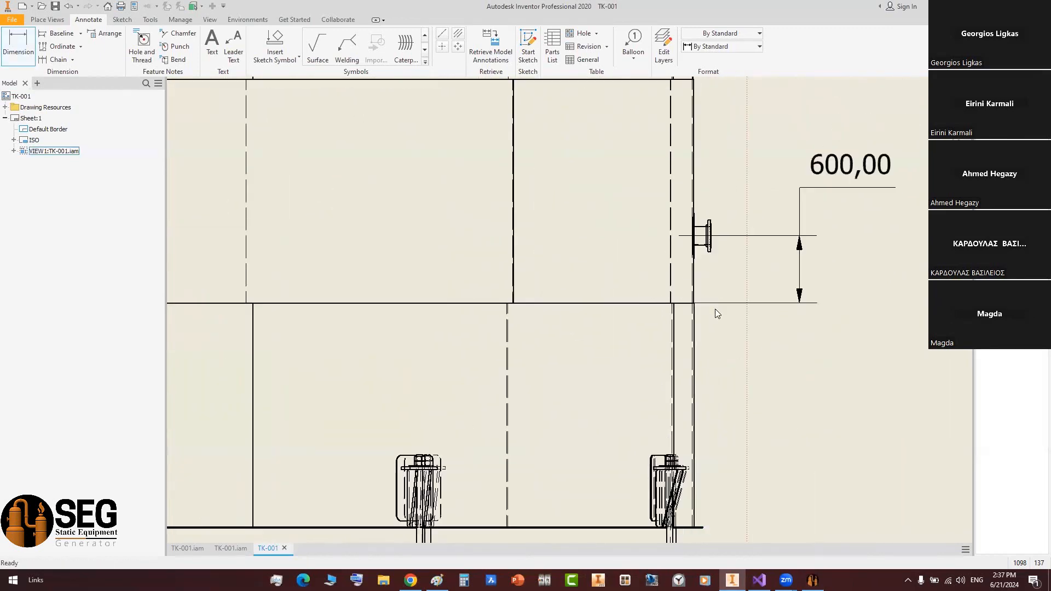
- Switch to Static Equipment Generator and add a Shell Nozzle API 650 (B) named N2 to Can-5
key(Home)
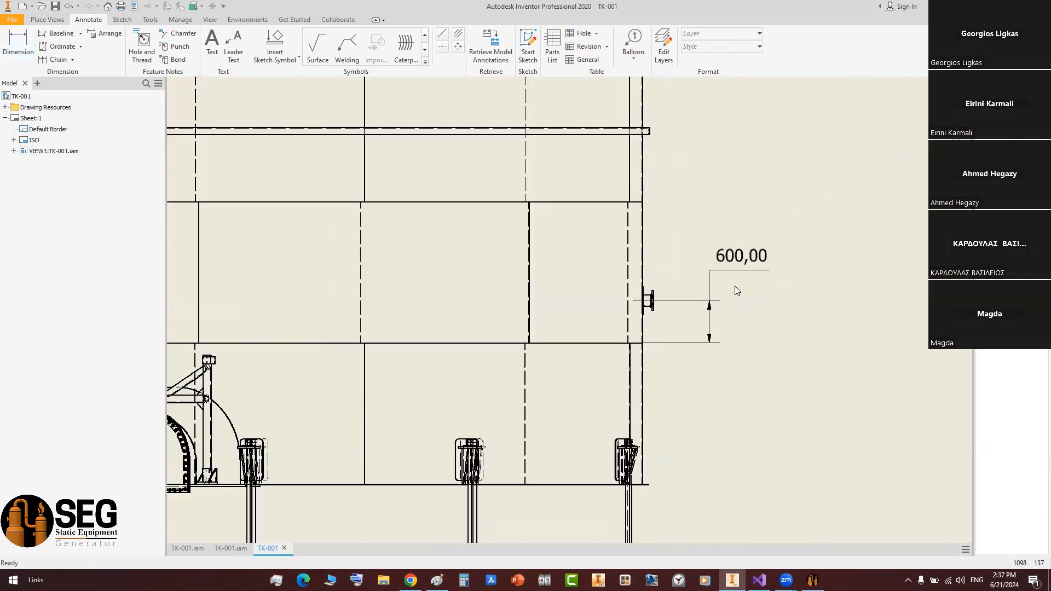
click(813, 580)
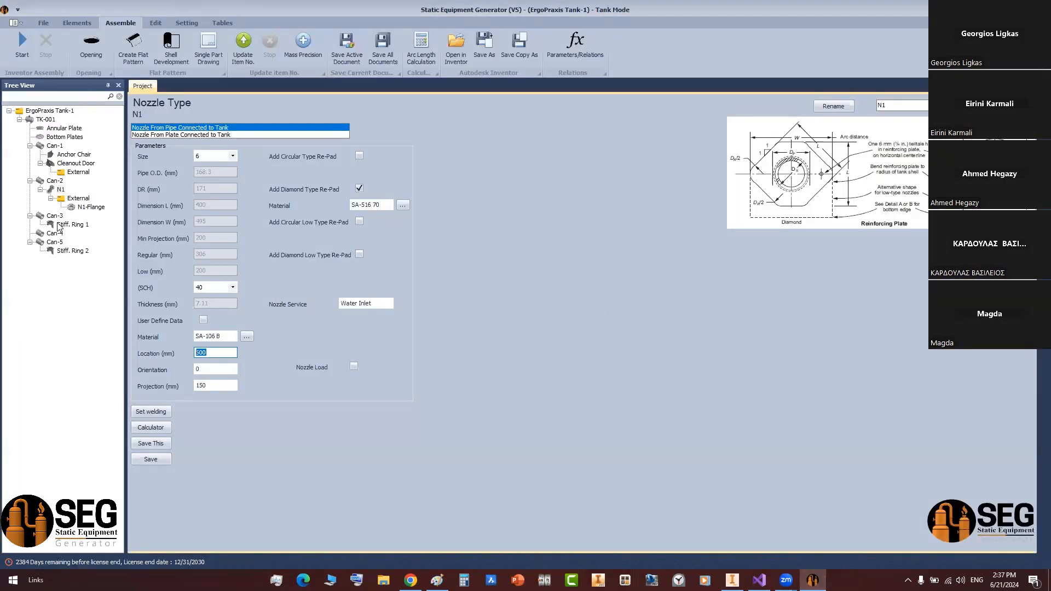
click(55, 243)
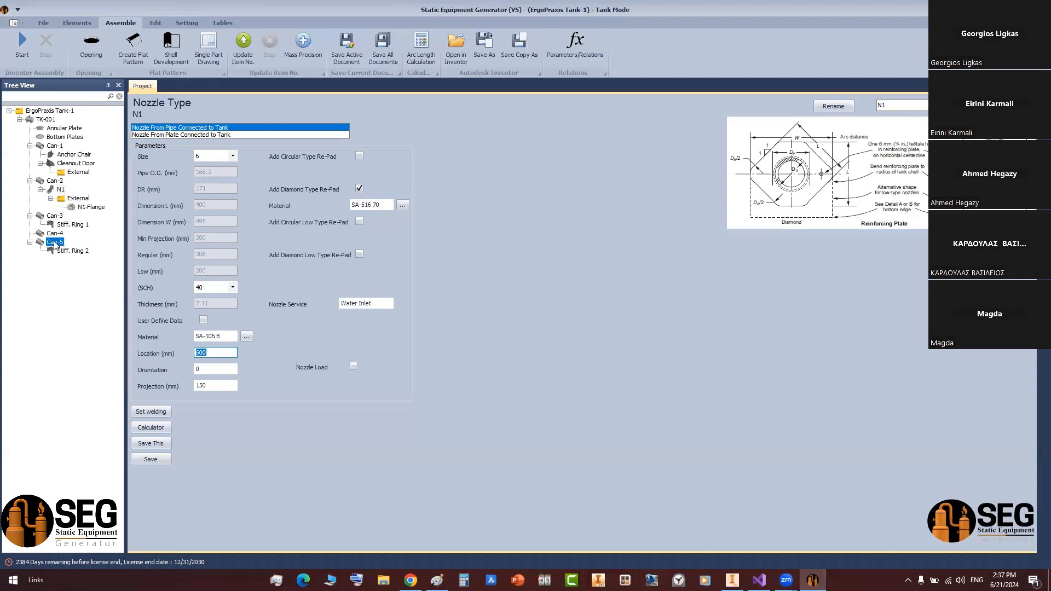
click(77, 22)
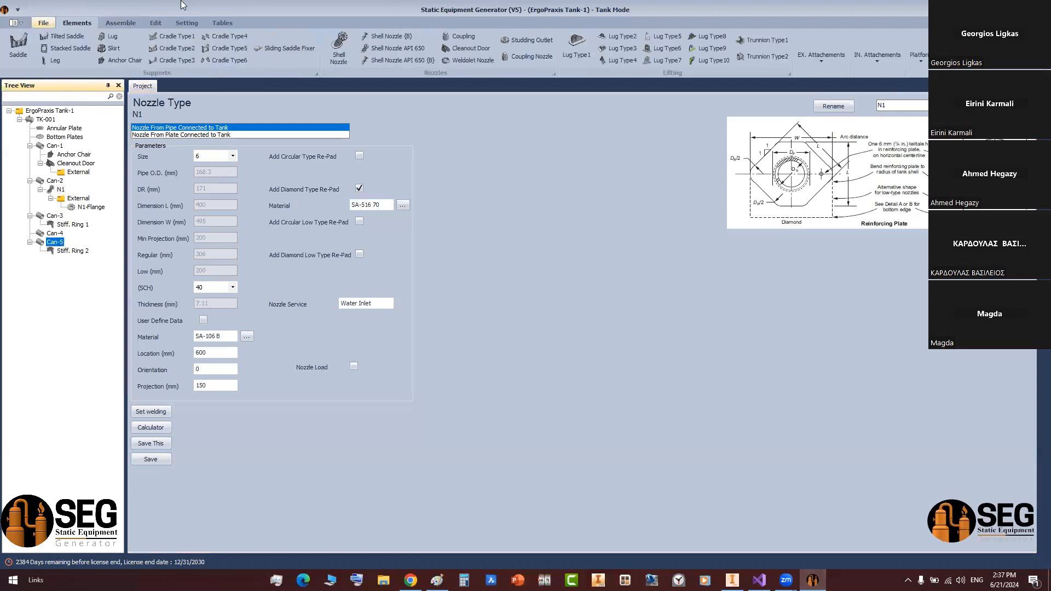
click(394, 58)
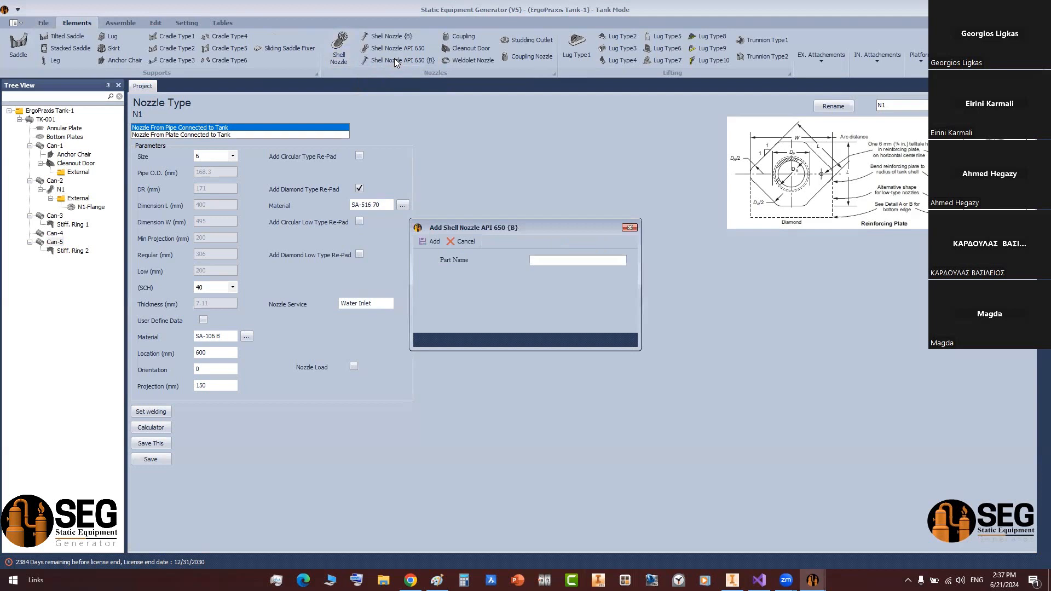
text(N2)
key(Return)
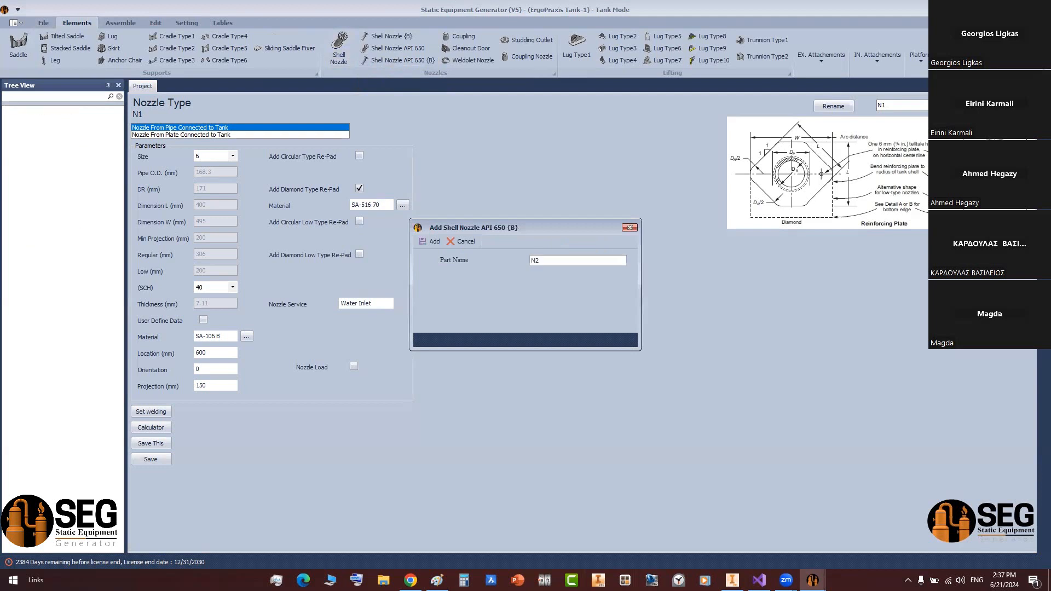
- Give nozzle N2 a diamond type re-pad and set its pipe schedule to 40
click(53, 261)
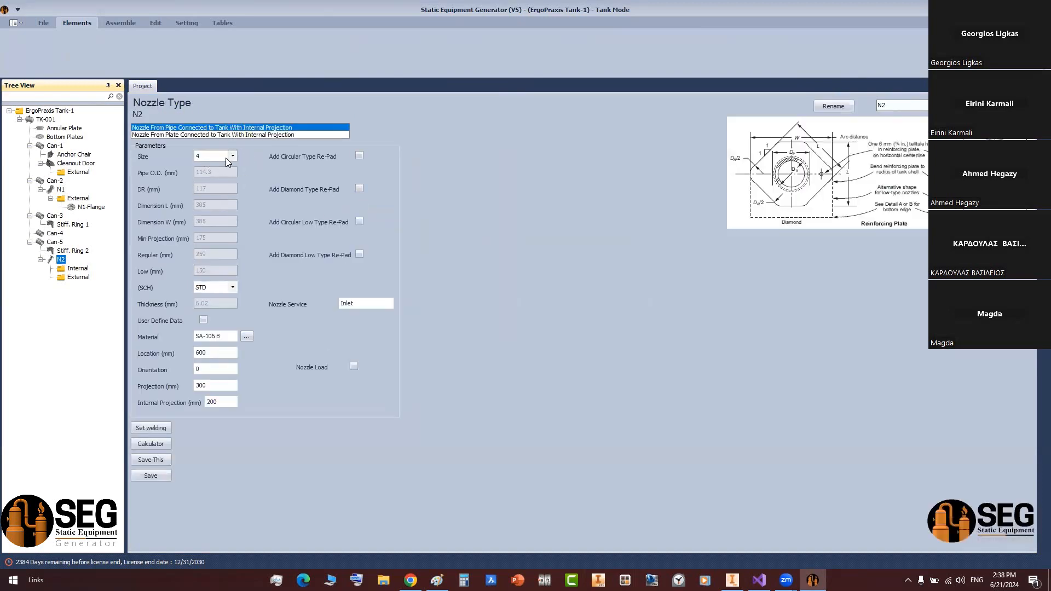
click(359, 189)
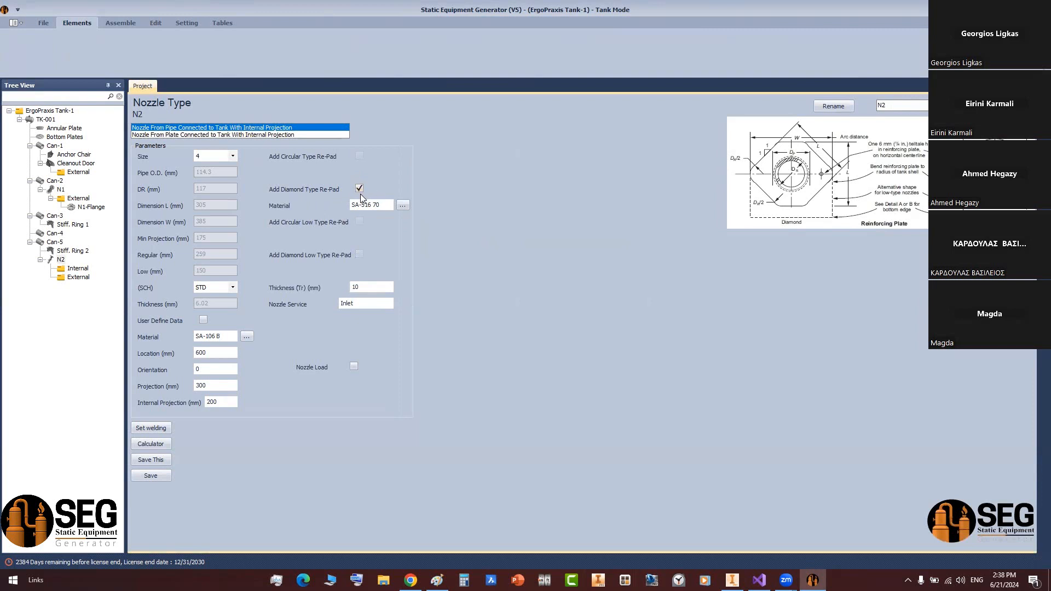
click(231, 287)
click(212, 382)
click(233, 287)
- Set N2's location to 1000 mm, orientation to 90 and projection to 150 mm, and save the nozzle
click(219, 350)
click(217, 354)
text(1000)
click(204, 385)
key(shift+Tab)
text(90)
click(211, 386)
key(Tab)
click(152, 475)
- Open N2's welding details, paste the screen capture of them into Paint, and enlarge it to 200% on the welding diagram
click(153, 428)
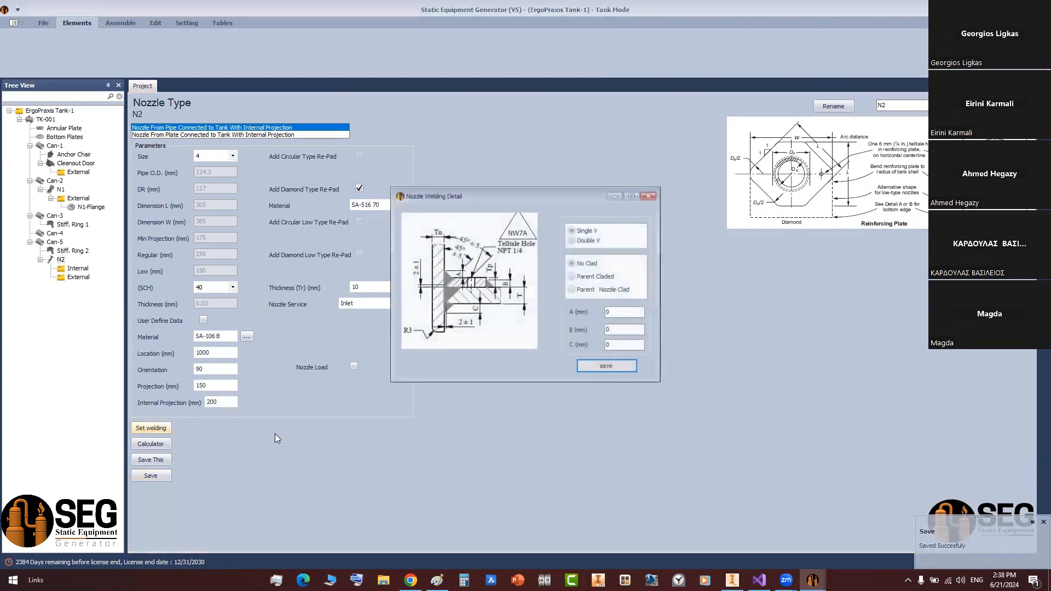
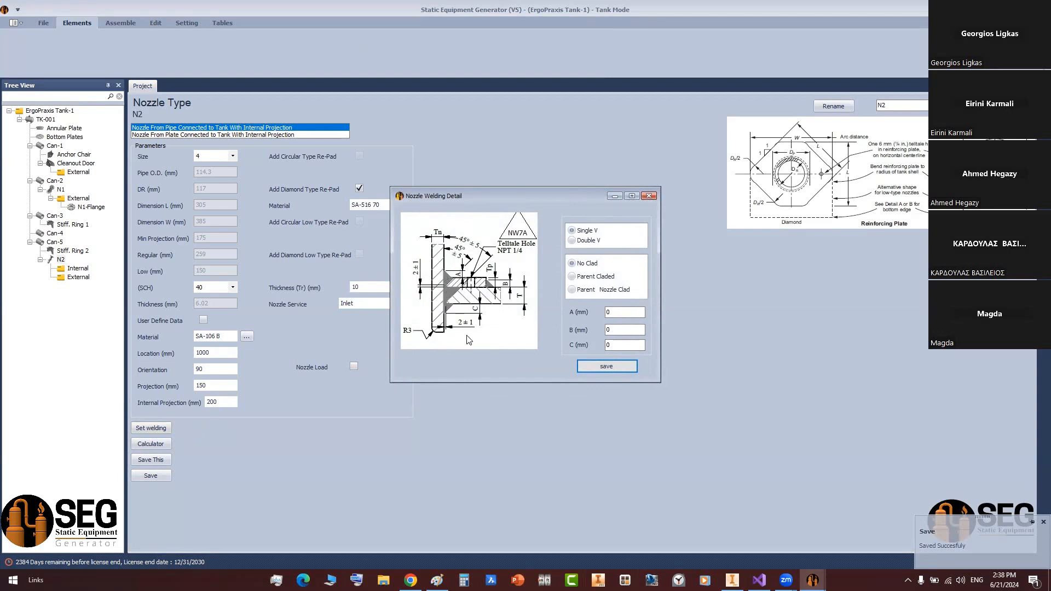
click(437, 580)
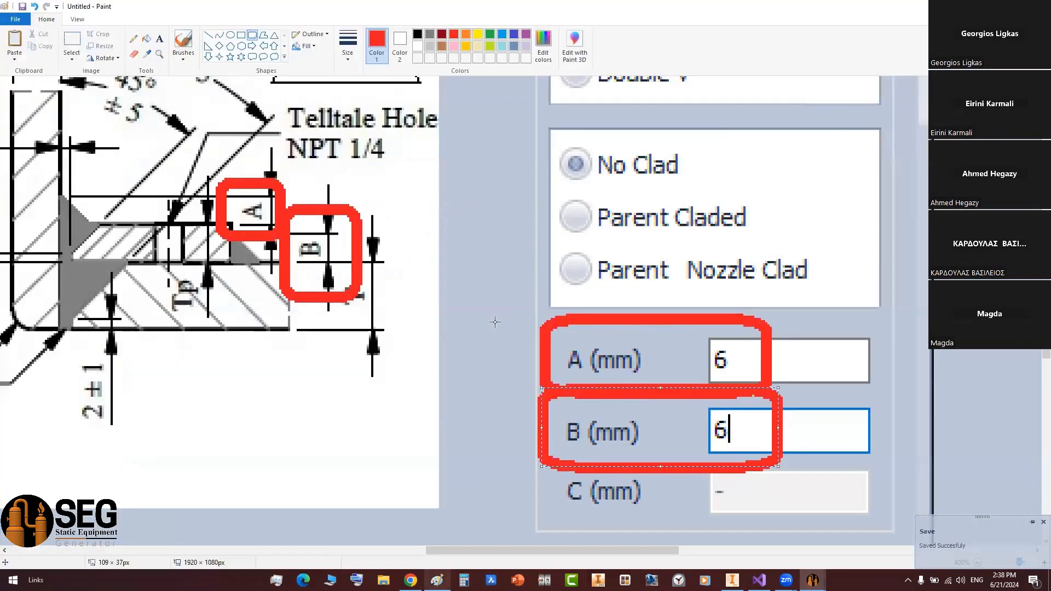
ctrl+scroll(447, 263, down, 3)
key(ctrl+v)
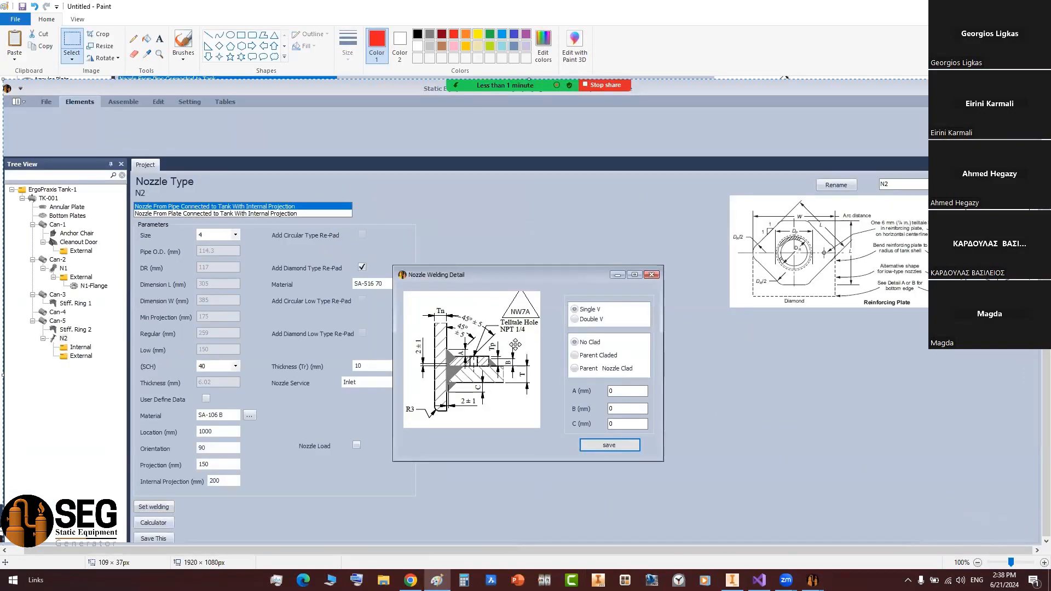
ctrl+scroll(571, 421, up, 1)
scroll(778, 384, down, 5)
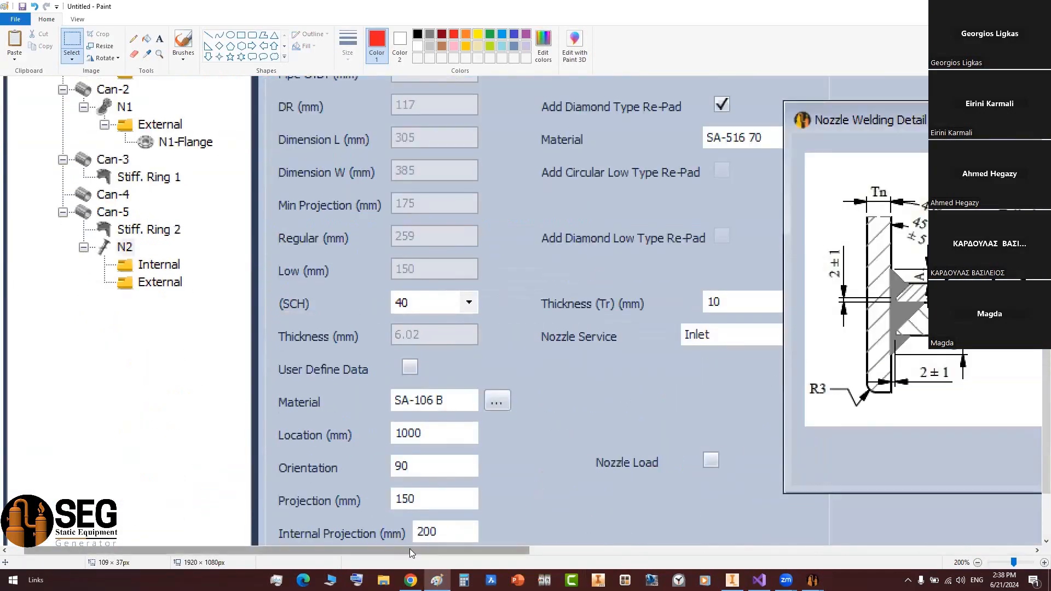
drag(410, 548, 673, 549)
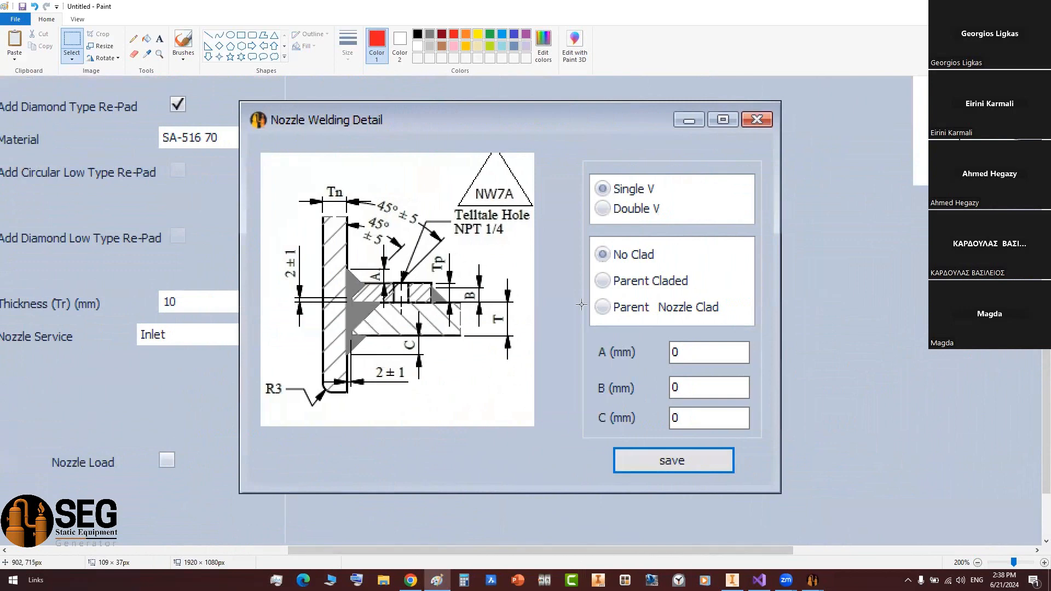
- Outline the A, B and C value fields and the matching weld dimensions in the diagram with red rounded rectangles
click(251, 36)
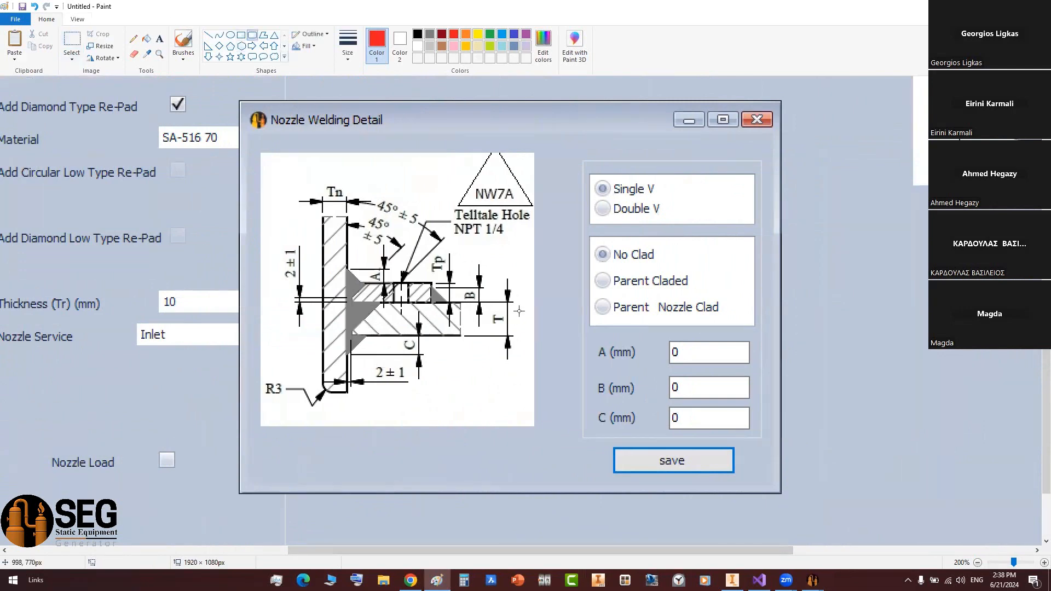
drag(588, 330, 710, 439)
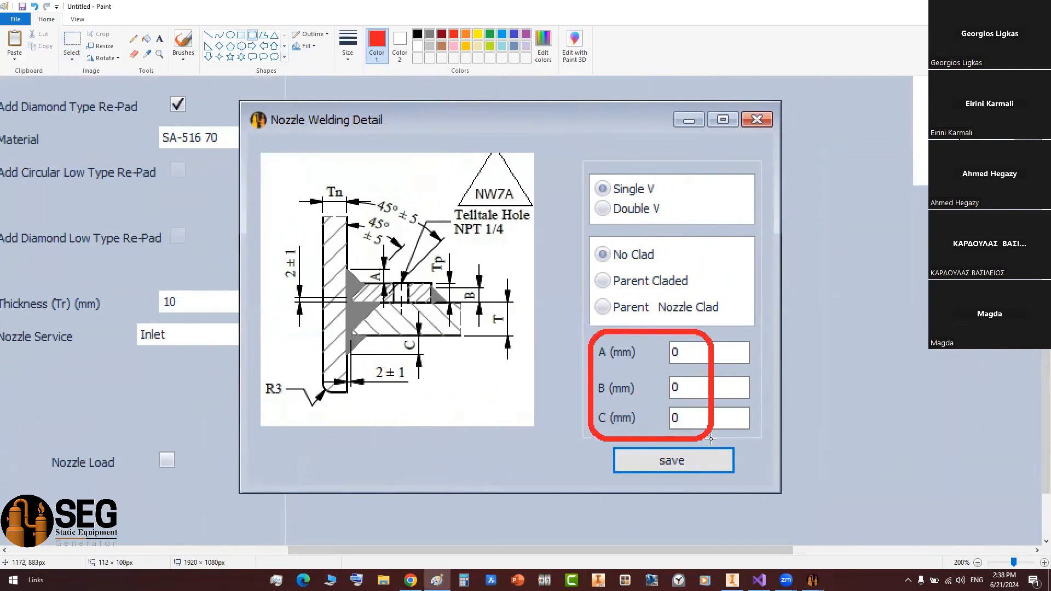
drag(361, 259, 395, 290)
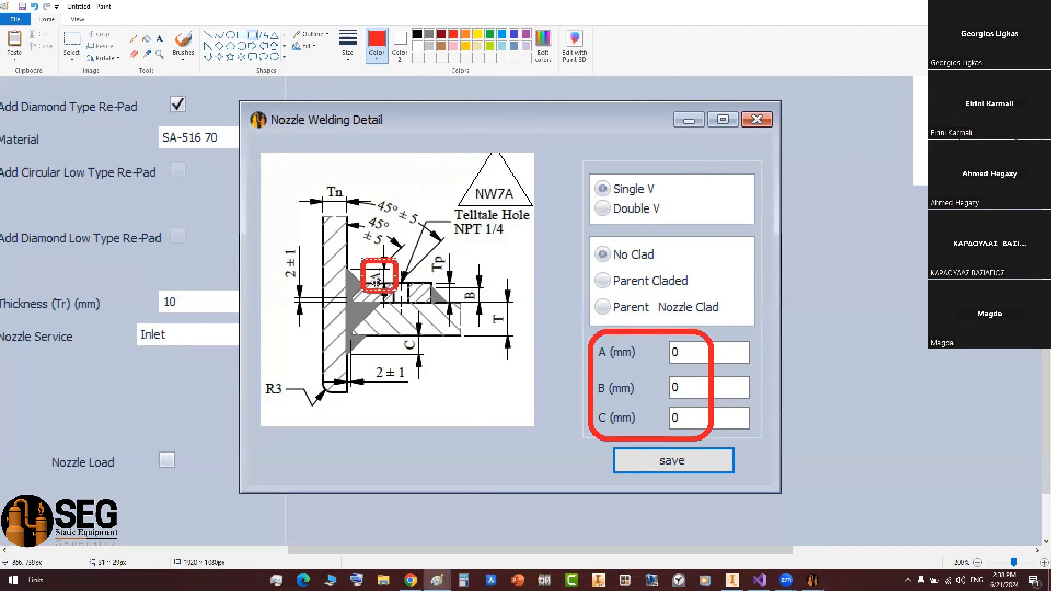
mouse_move(462, 281)
mouse_down()
mouse_move(494, 319)
mouse_move(457, 298)
mouse_move(480, 289)
mouse_up()
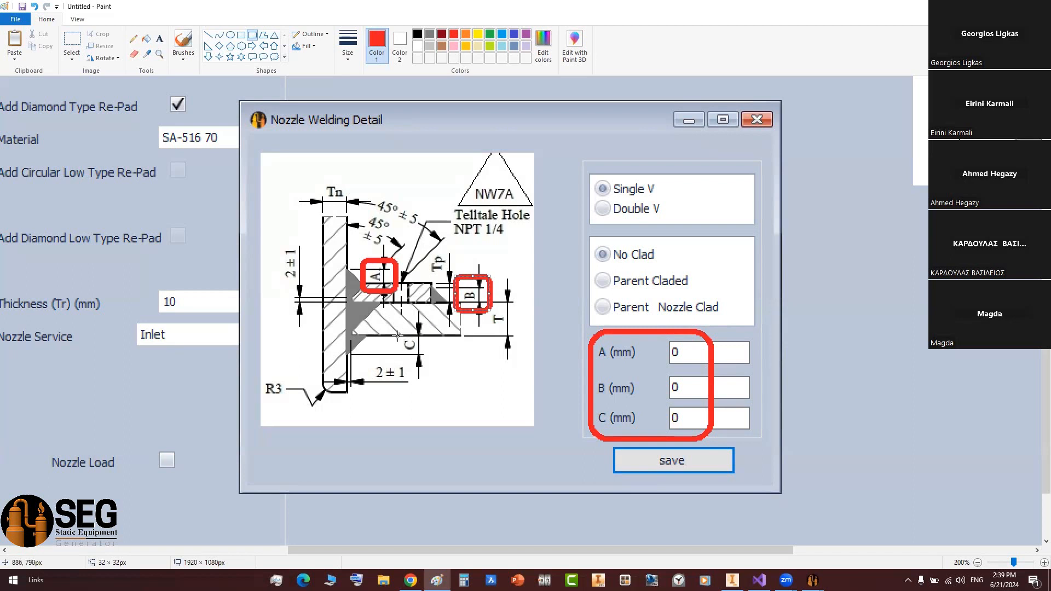
drag(394, 329, 428, 363)
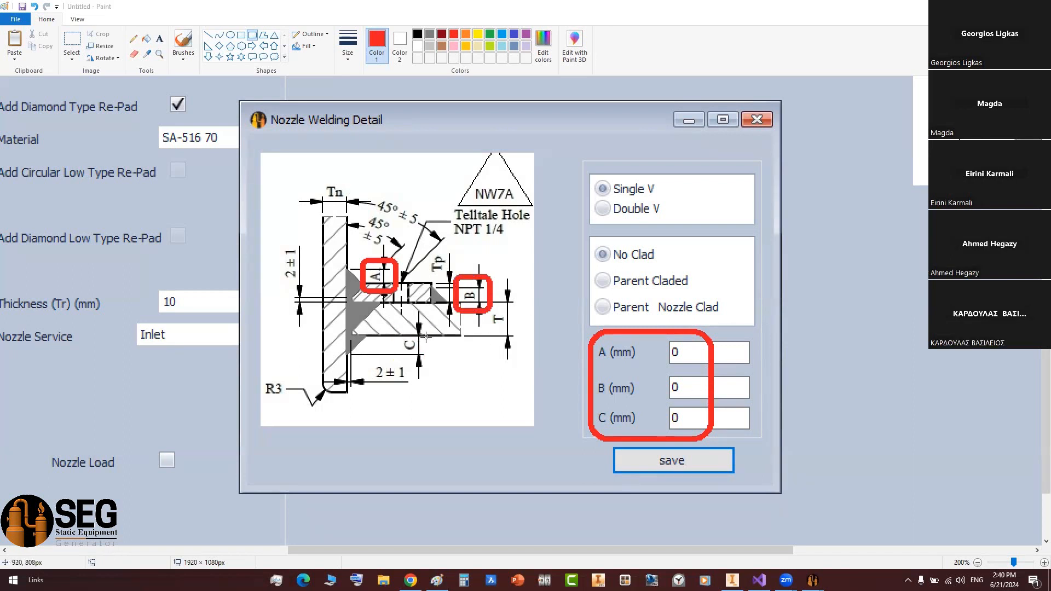
mouse_move(400, 362)
mouse_down()
mouse_move(438, 315)
mouse_move(420, 339)
mouse_up()
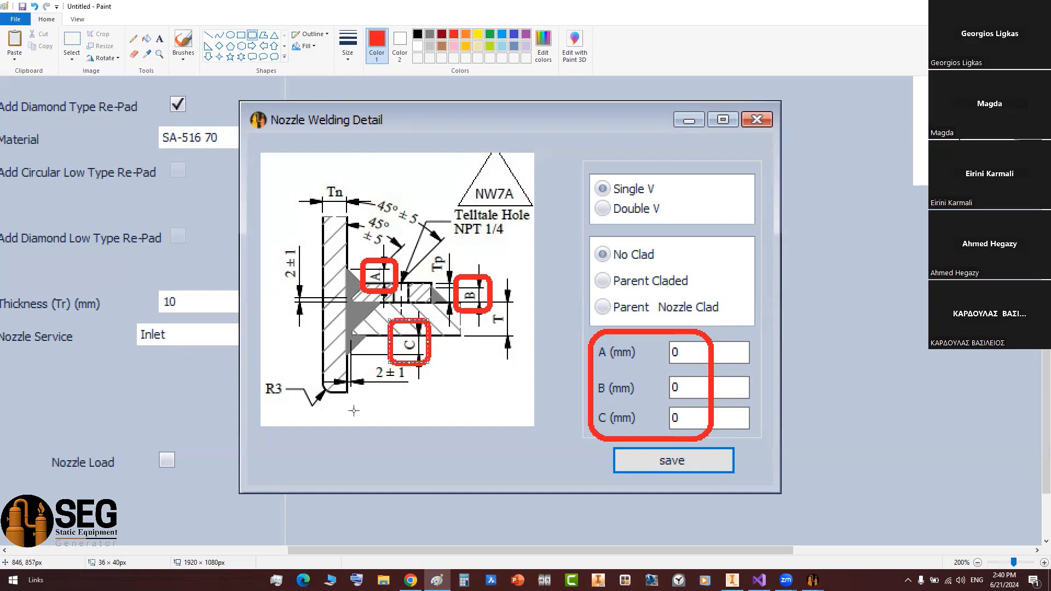
- Return to N2's welding details in Static Equipment Generator, set A, B and C to 6 mm each, and save them
mouse_move(812, 579)
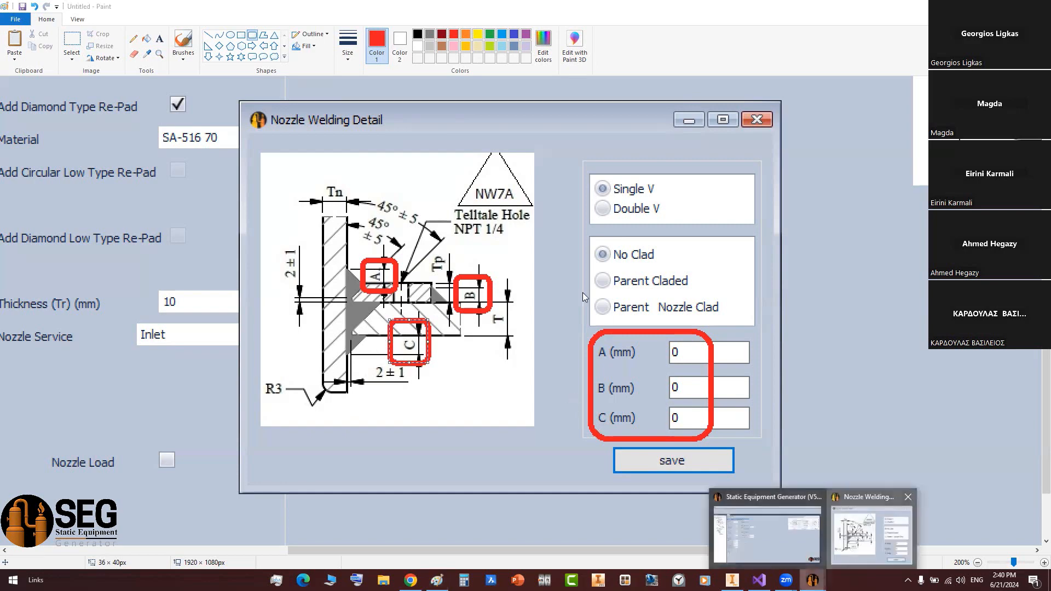
click(836, 564)
text(6)
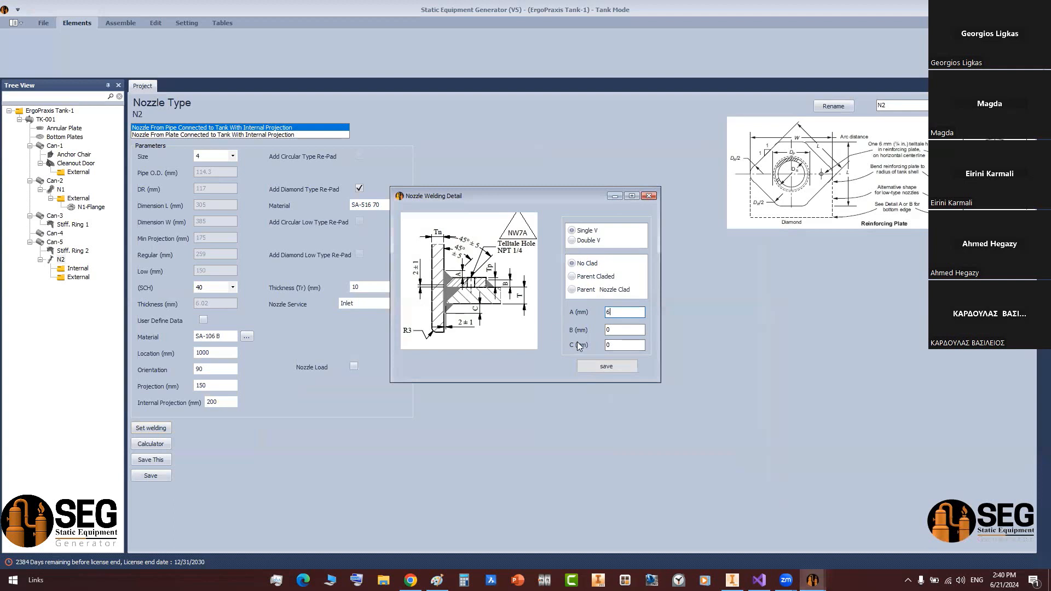
key(Tab)
text(6)
key(Tab)
text(6)
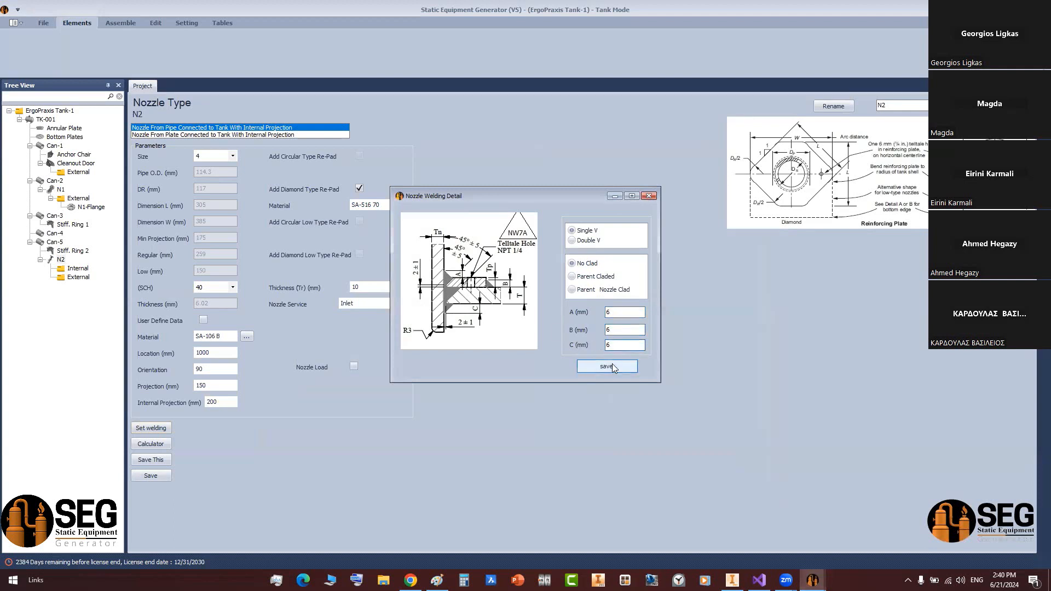
click(609, 366)
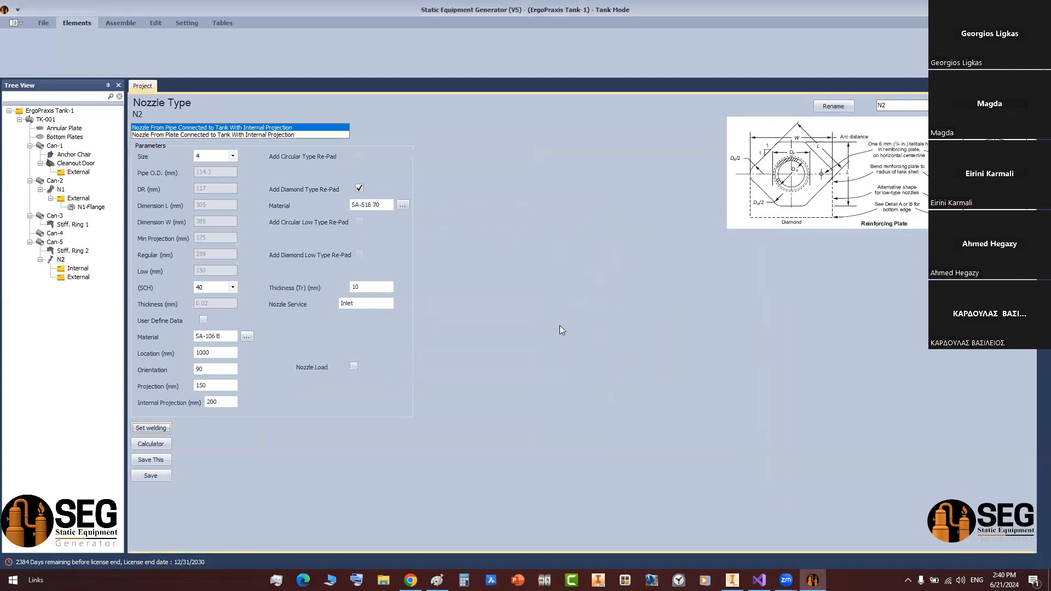
- Select N2's External folder, paste a screen capture of the window into Paint, and enlarge it to 400% on the component tree
click(80, 278)
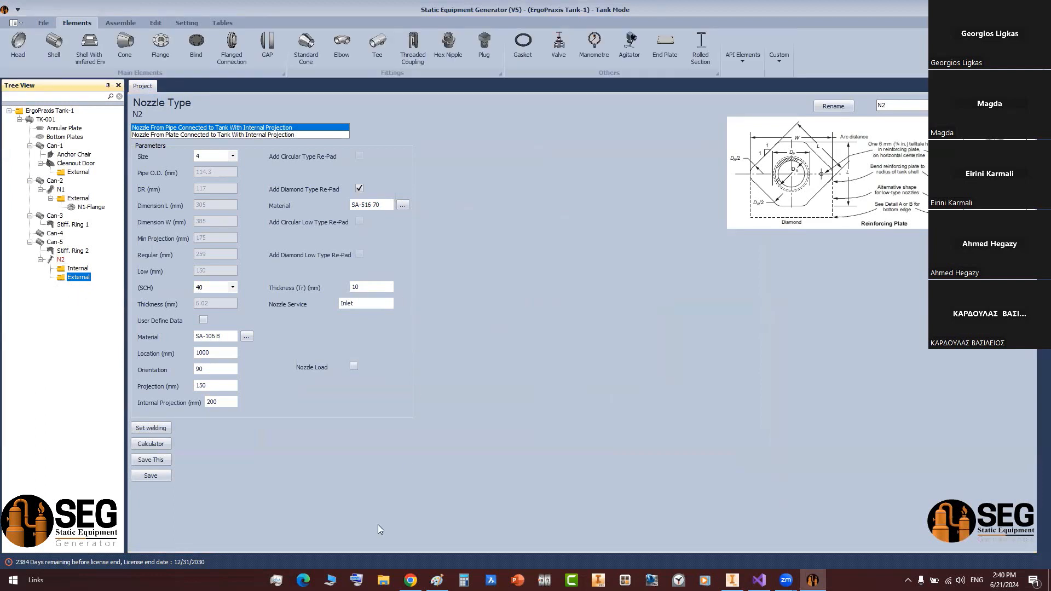
click(436, 580)
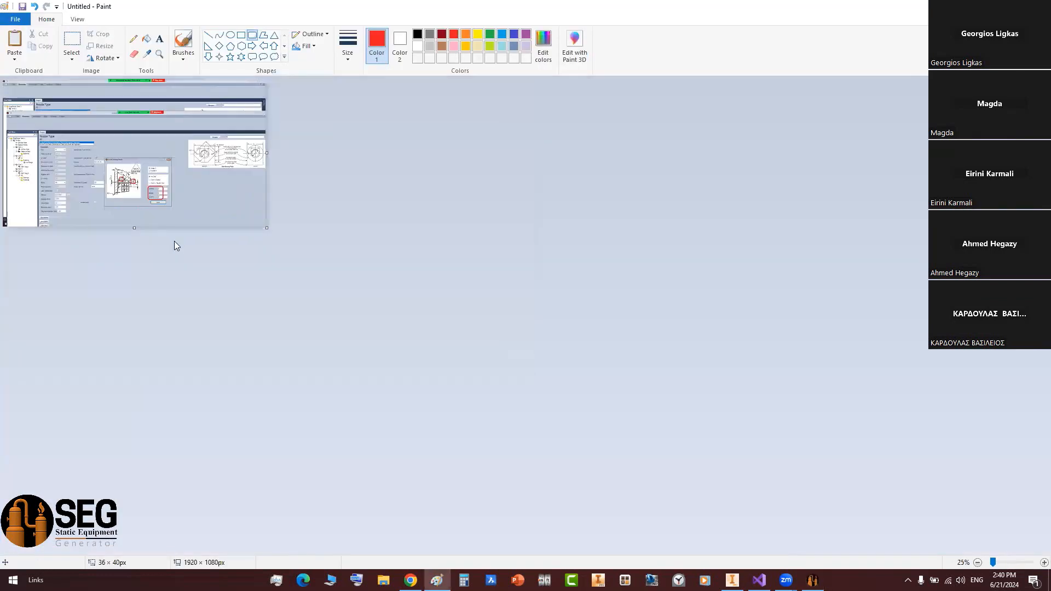
key(ctrl+v)
ctrl+scroll(119, 294, up, 3)
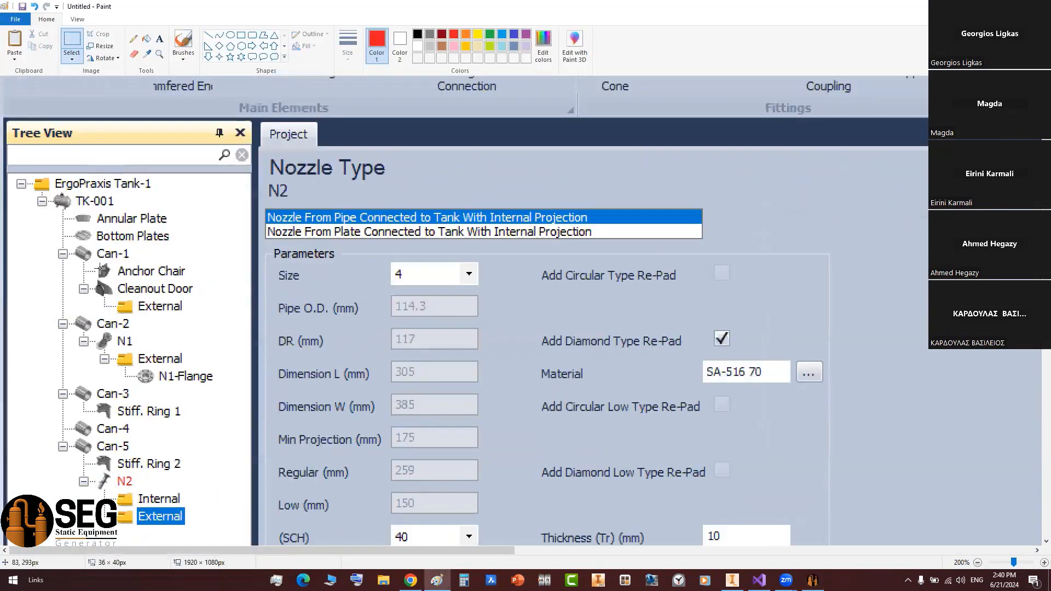
ctrl+scroll(120, 294, up, 2)
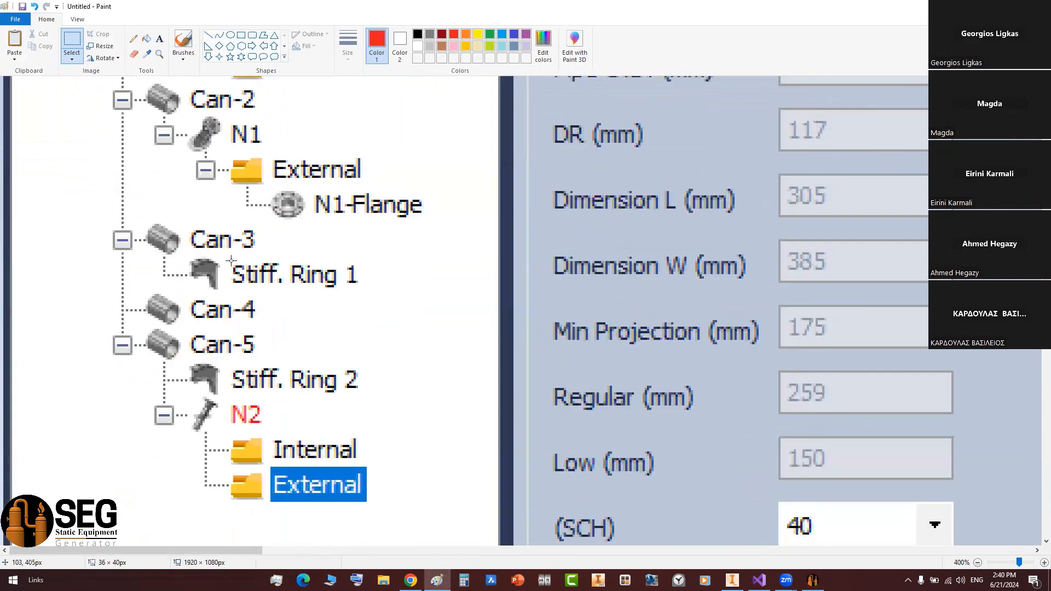
- Outline the N1 branch with its flange and the N2 branch with its Internal and External folders in thick red rounded rectangles
click(253, 37)
drag(143, 231, 443, 344)
click(348, 46)
click(372, 99)
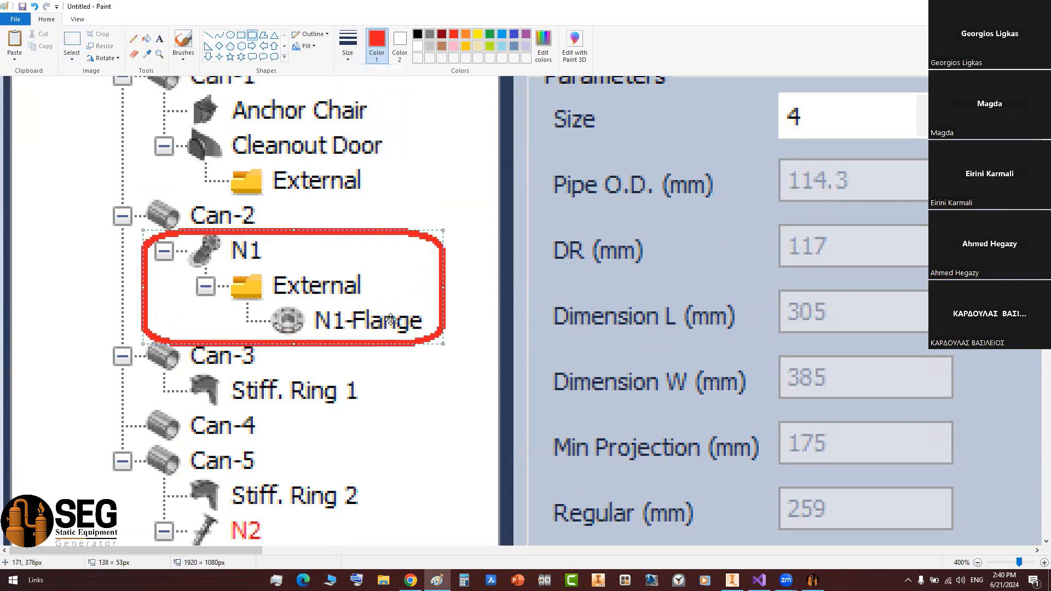
click(357, 314)
scroll(301, 285, down, 5)
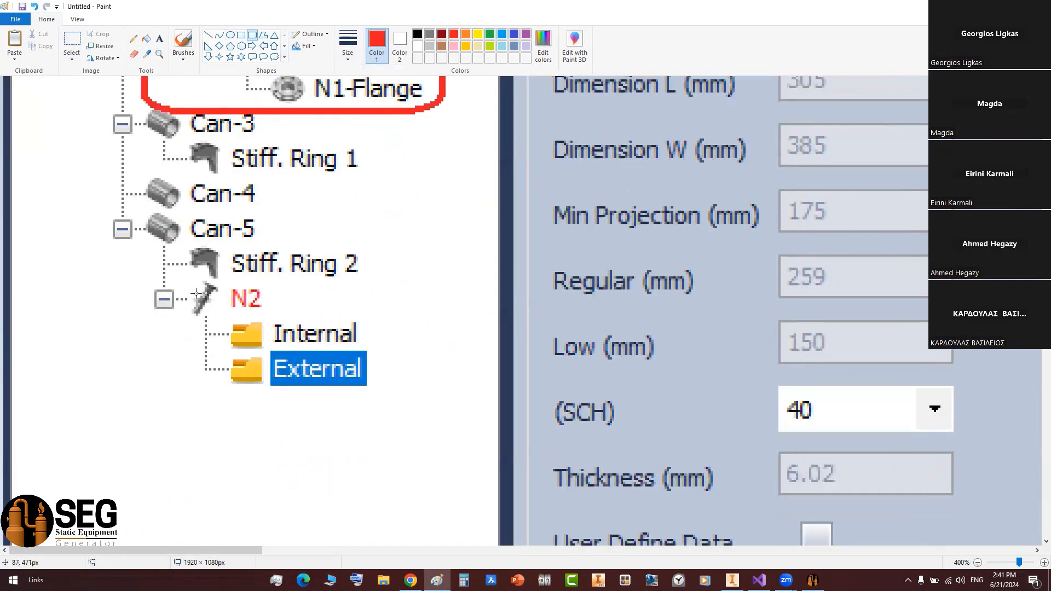
mouse_move(143, 272)
mouse_down()
mouse_move(178, 315)
mouse_move(400, 409)
mouse_up()
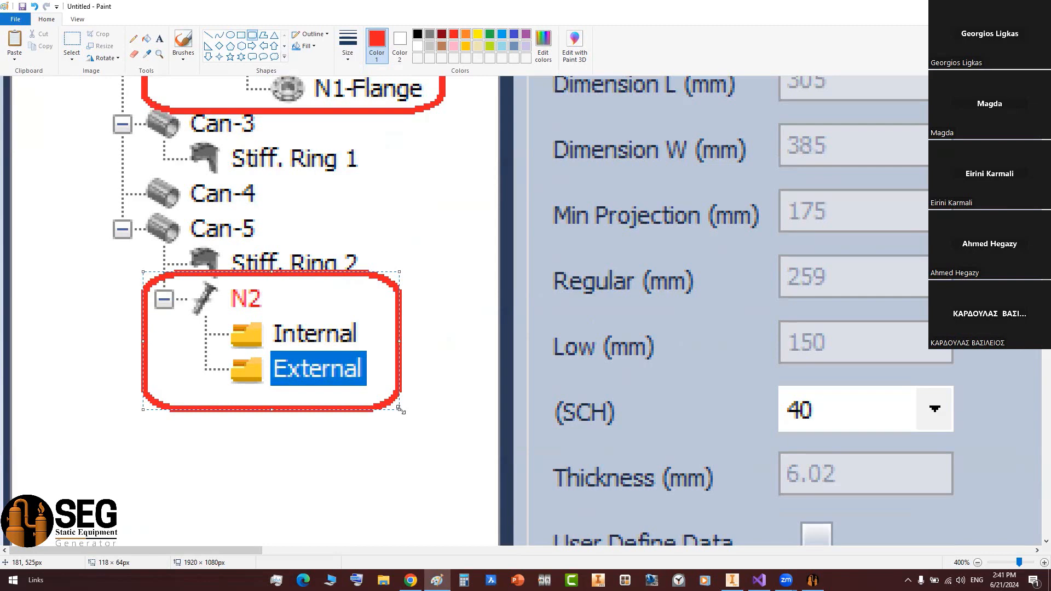
- Switch back to Static Equipment Generator and add a flange named N2-Flange under N2's External folder
click(812, 579)
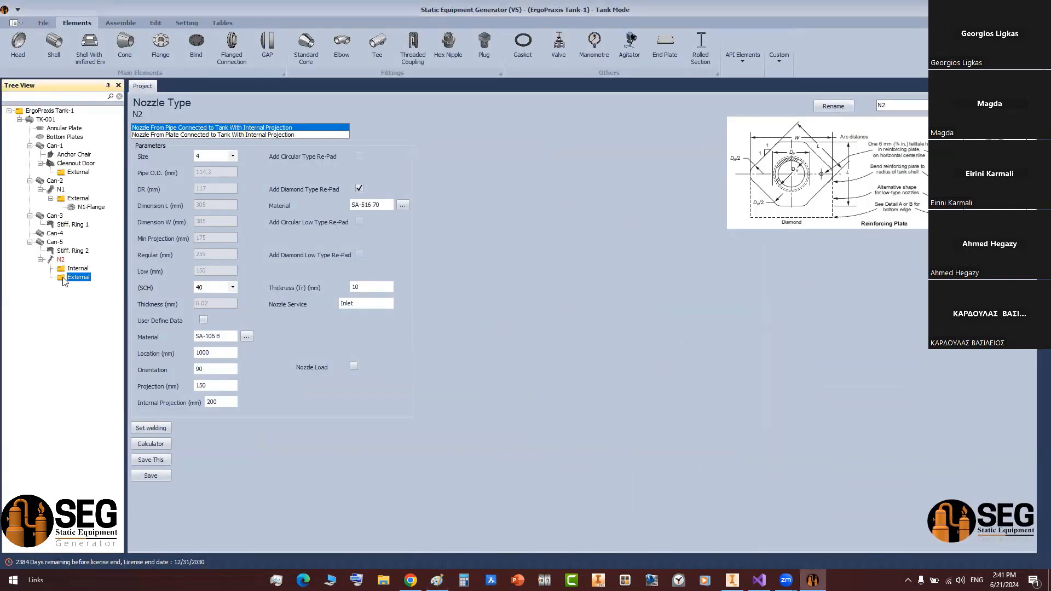
click(160, 46)
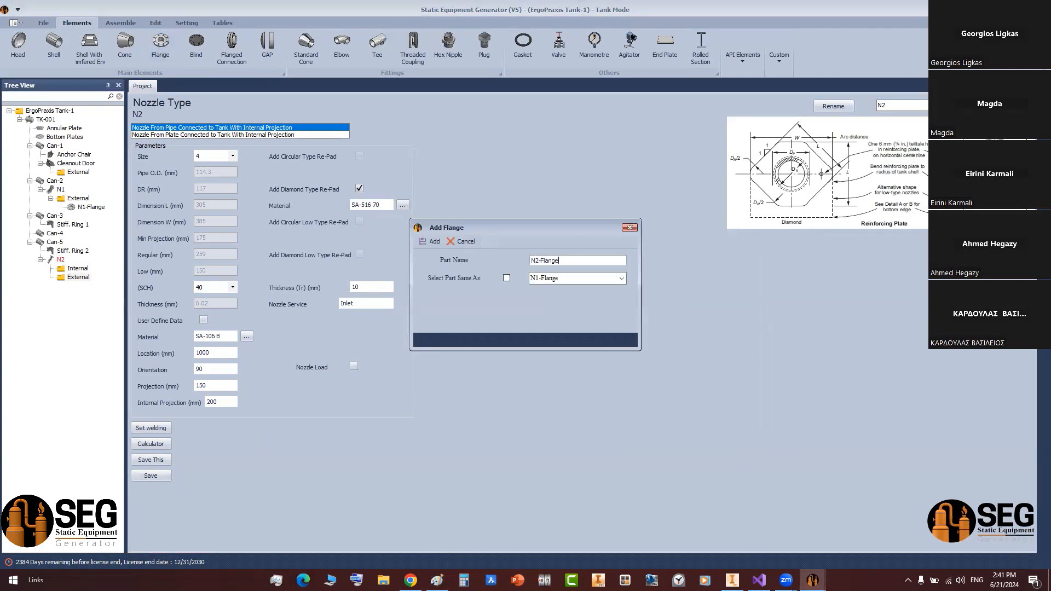
key(Return)
click(97, 285)
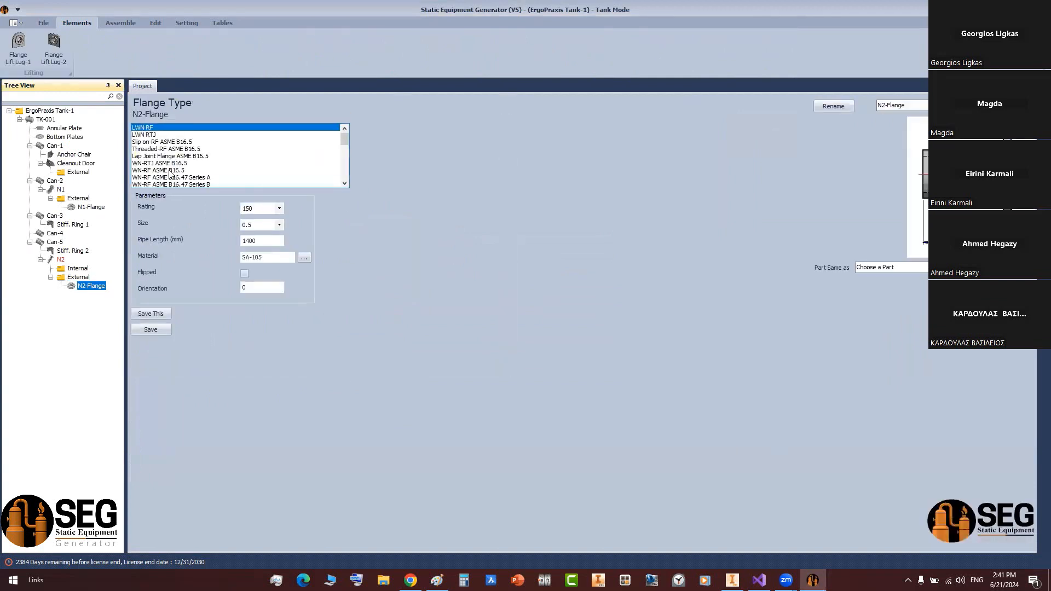
- Define N2-Flange as type WN-RF ASME B16.5 with size 4 and pipe schedule 40, and save it
click(170, 172)
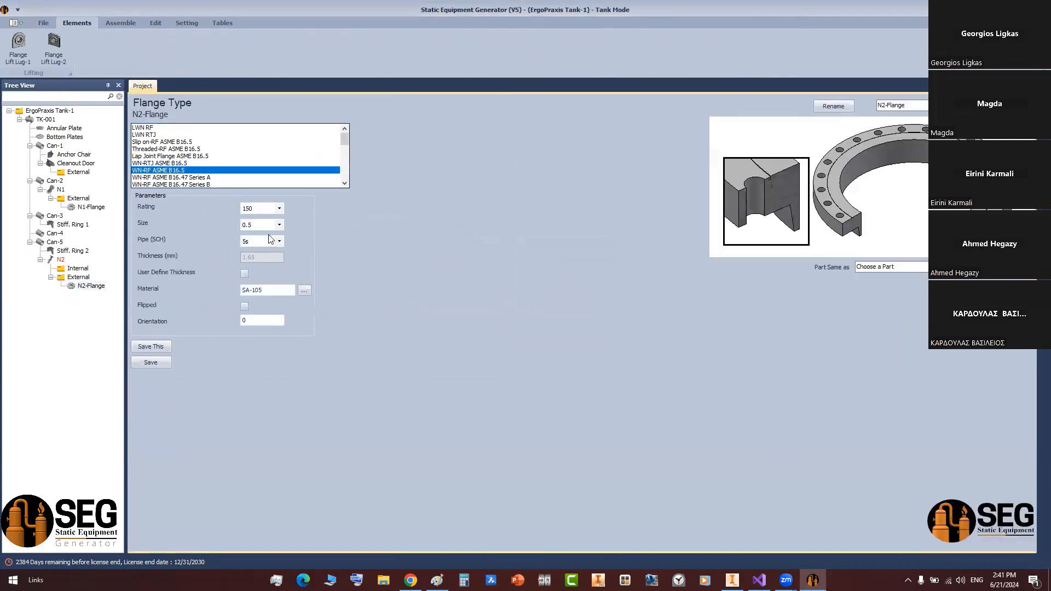
click(279, 224)
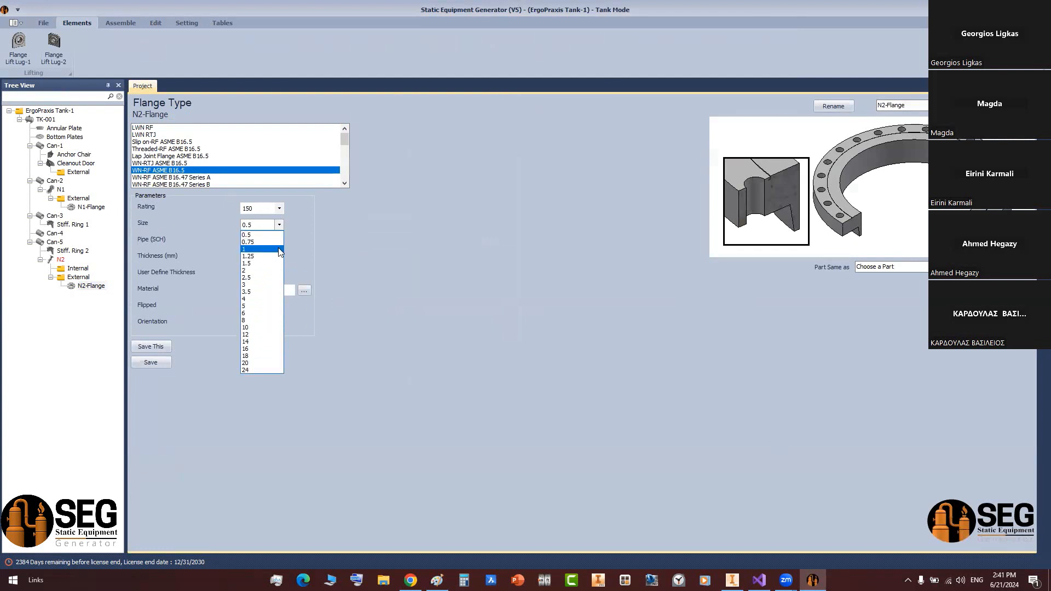
click(257, 299)
click(279, 241)
click(257, 301)
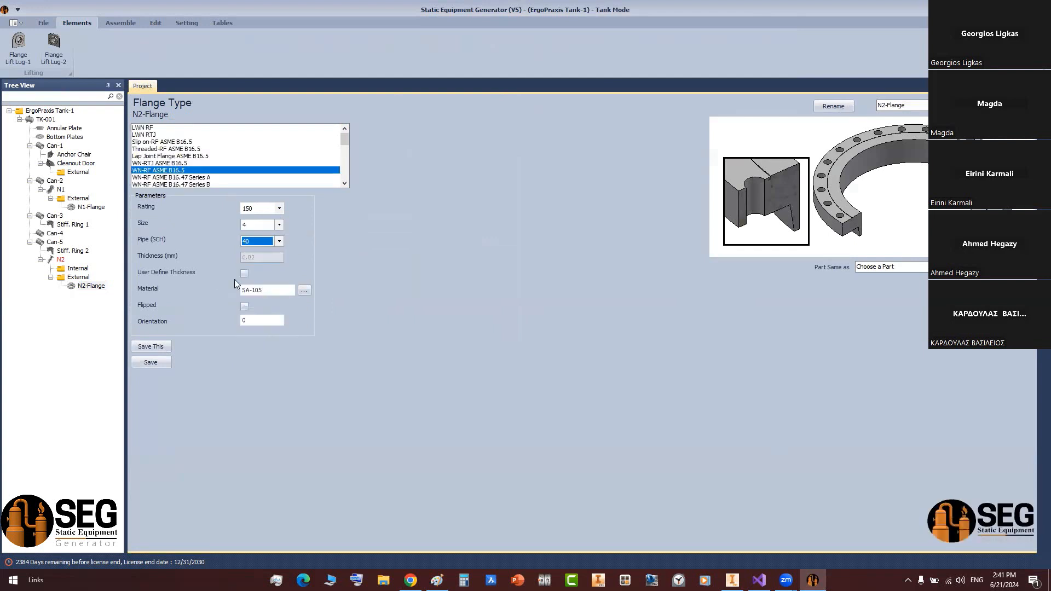
click(158, 363)
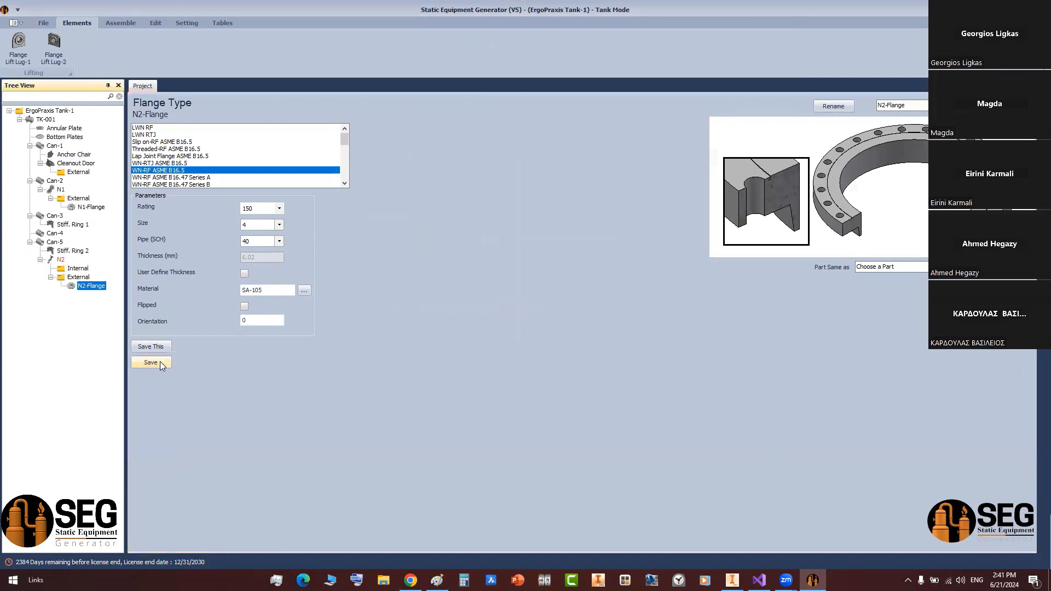
- Assemble the tank with nozzle N2 in Inventor and examine the nozzle, flange and diamond re-pad on Can-5
click(120, 22)
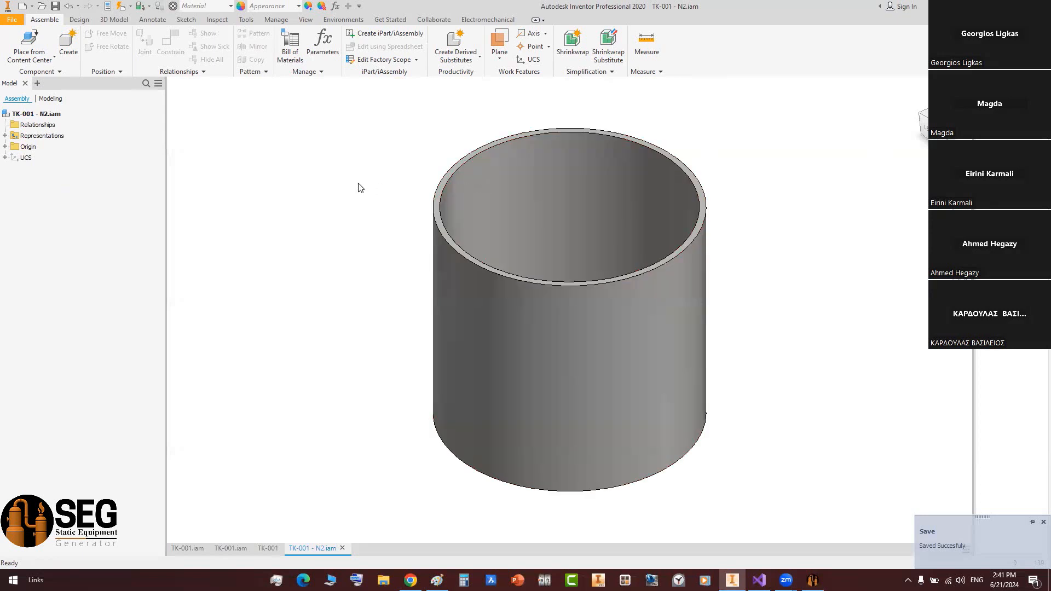
click(359, 188)
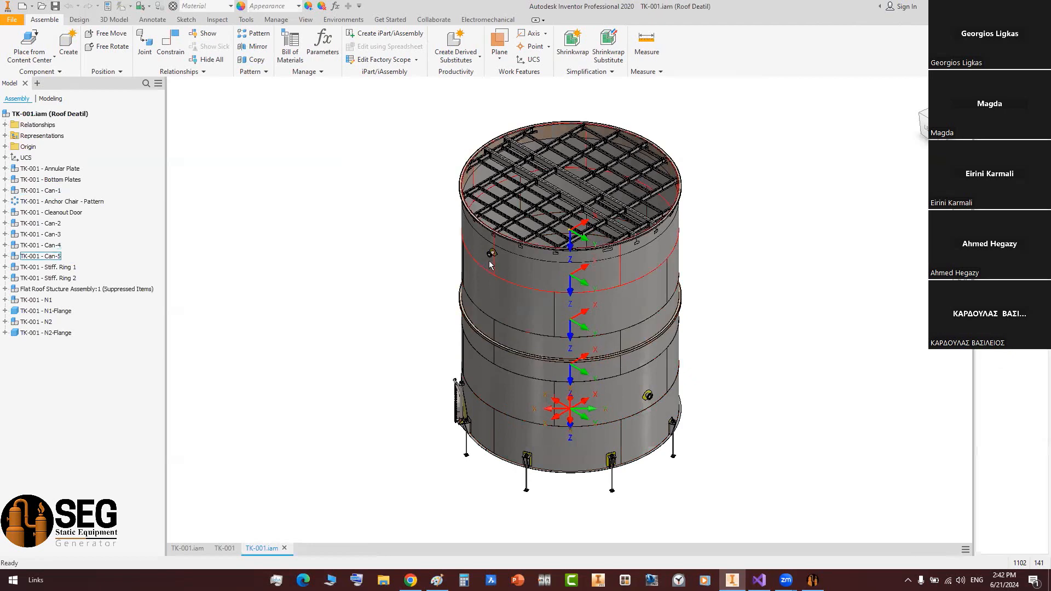
scroll(474, 263, up, 10)
middle_drag(462, 269, 487, 357)
scroll(481, 355, down, 6)
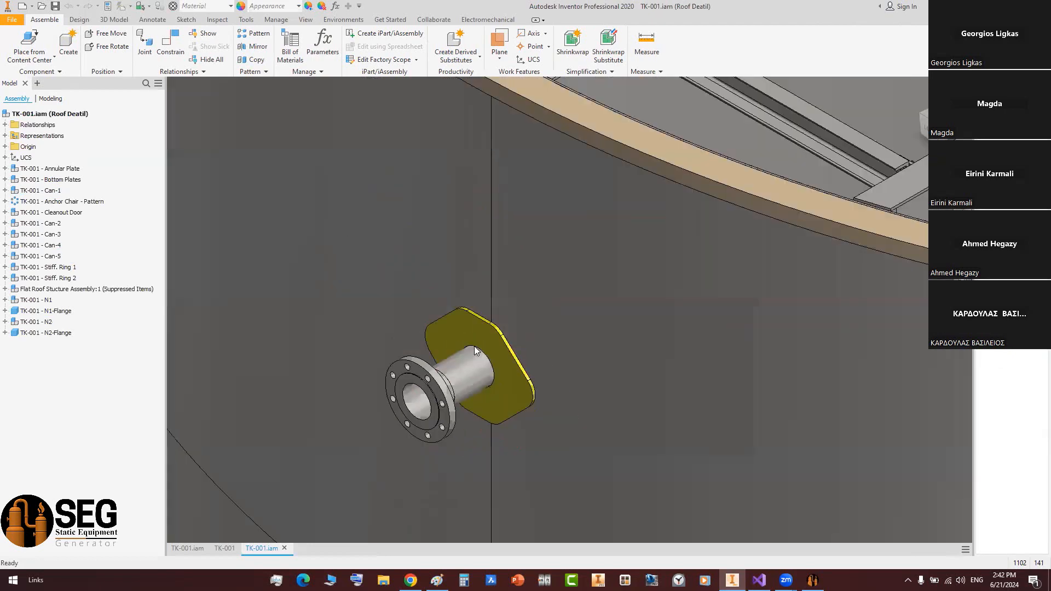
scroll(463, 283, down, 6)
scroll(454, 274, up, 7)
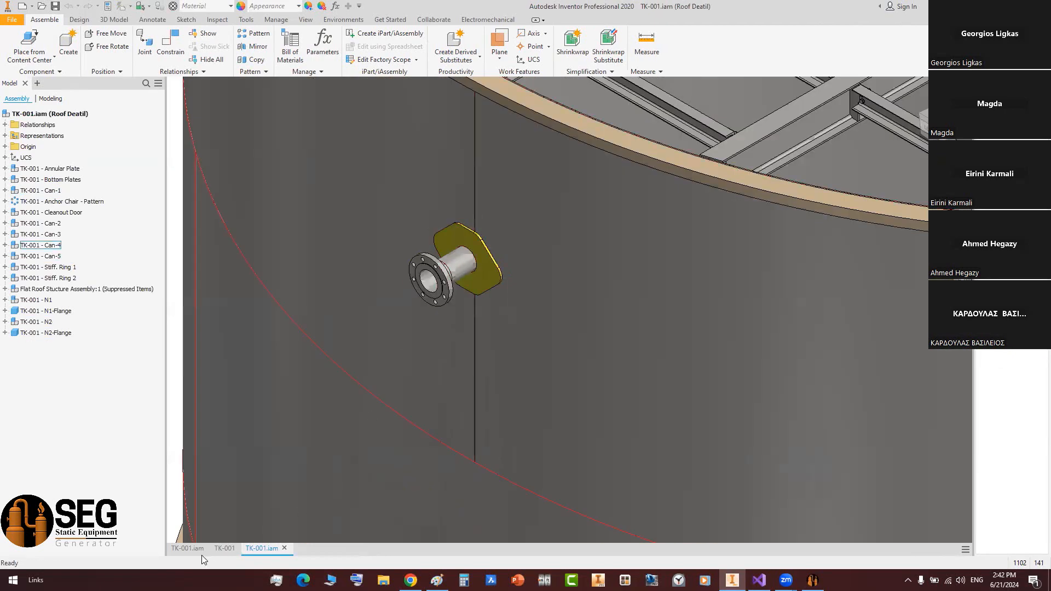
- Open the TK-001 drawing and create a projected side view of the tank beside the existing view
click(225, 549)
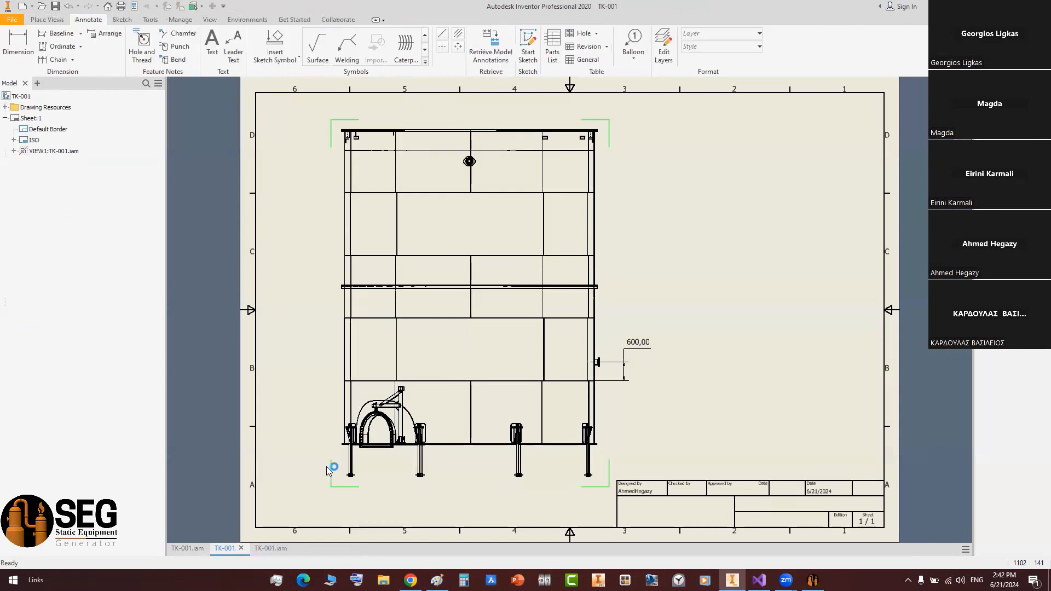
scroll(415, 319, down, 3)
middle_drag(439, 319, 363, 317)
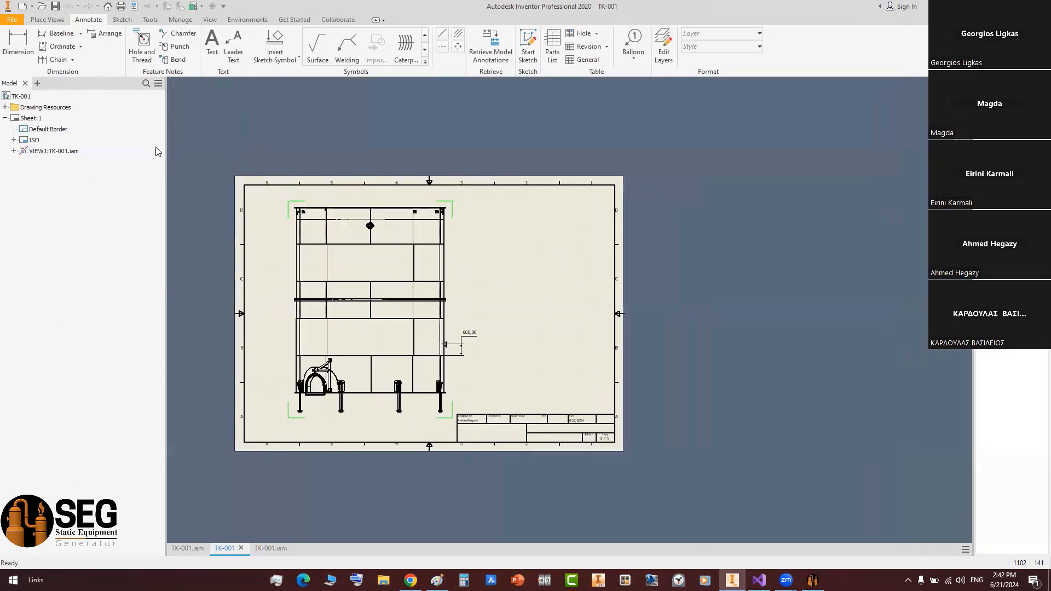
click(48, 19)
click(36, 42)
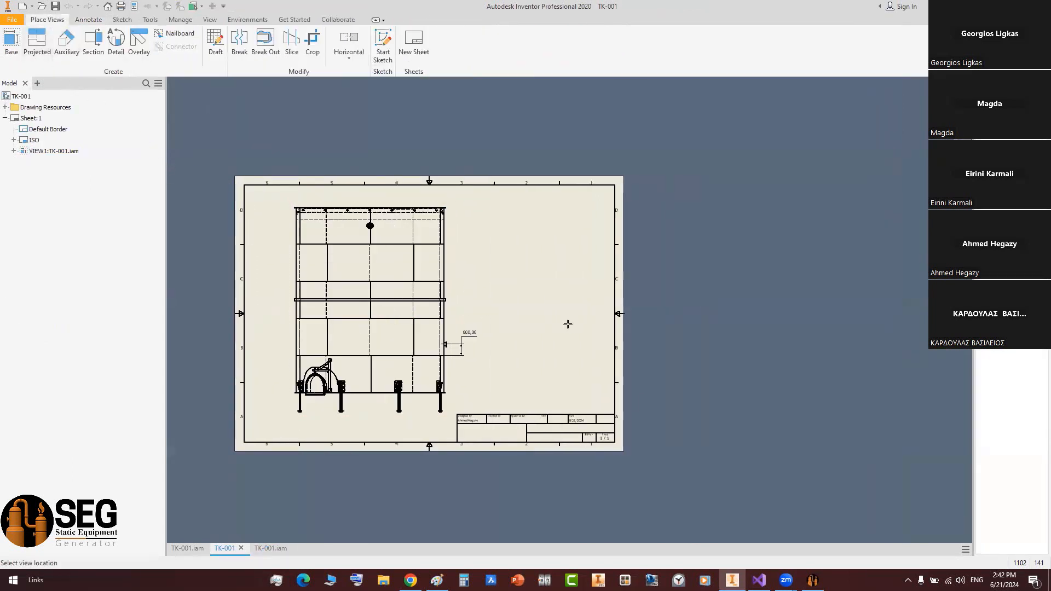
click(535, 320)
right_click(535, 320)
click(554, 323)
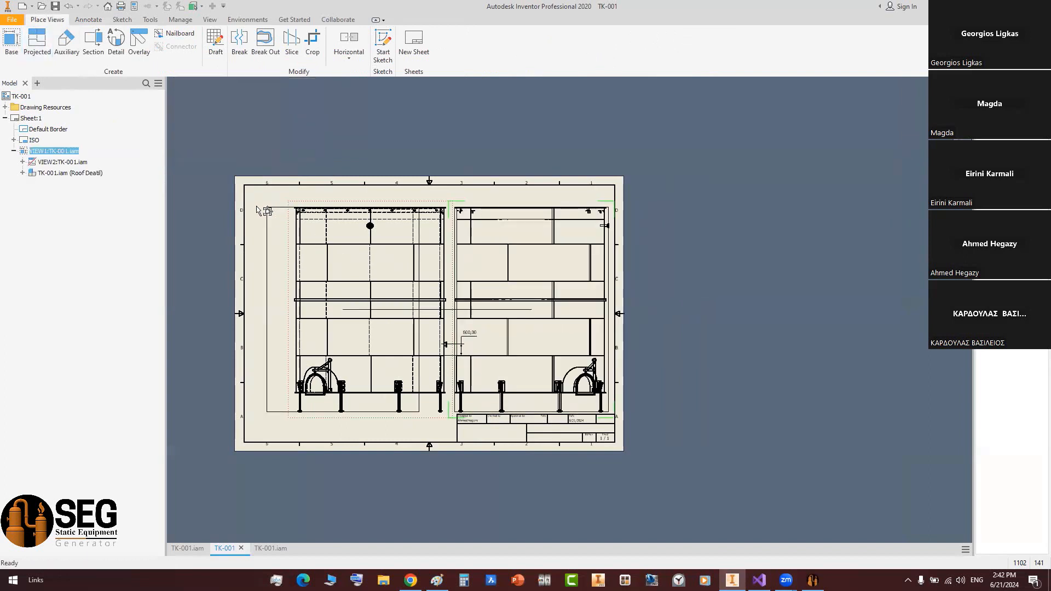
- Add a centerline bisector between the two pipe edges of nozzle N2 in the projected view
scroll(602, 226, down, 10)
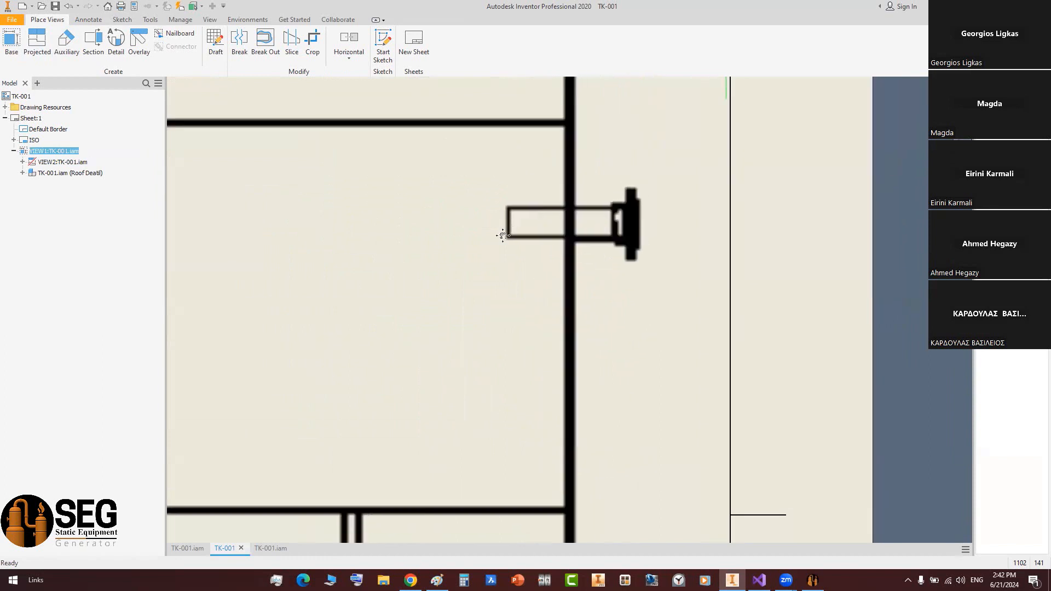
click(88, 20)
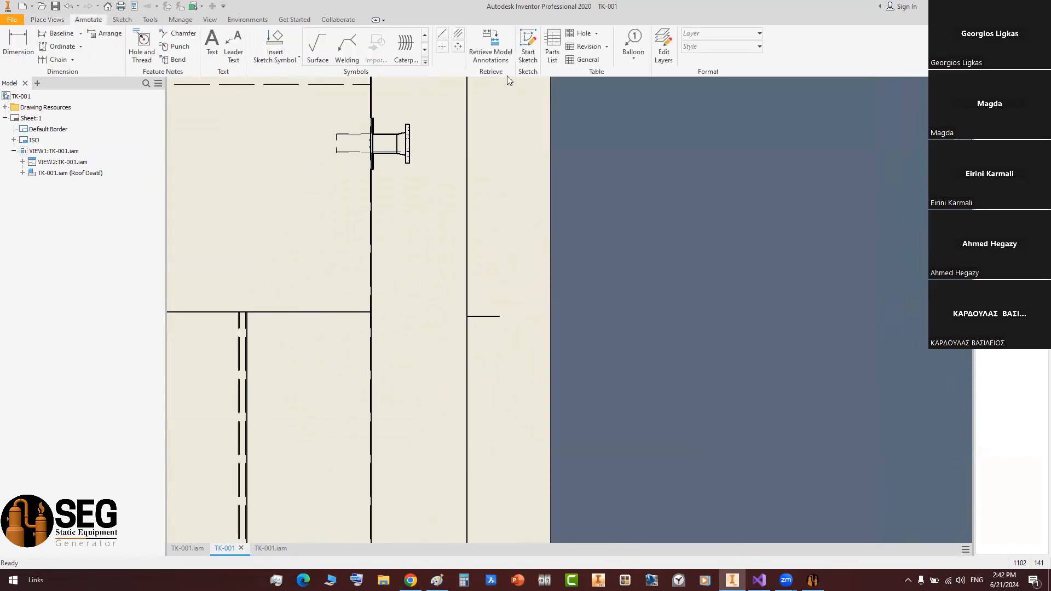
scroll(380, 141, down, 5)
click(458, 33)
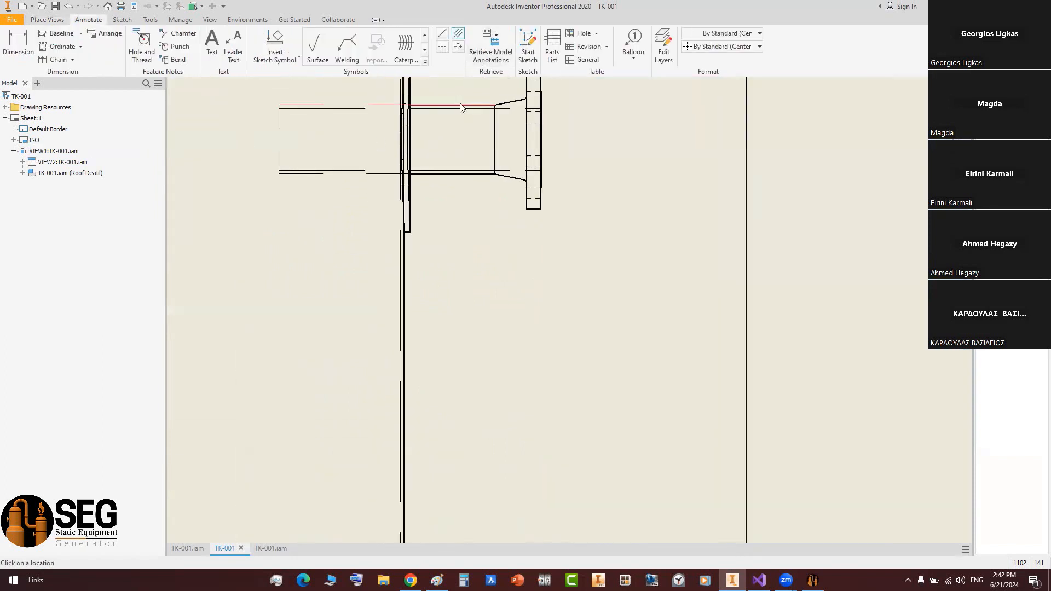
click(461, 104)
click(454, 176)
scroll(457, 186, up, 4)
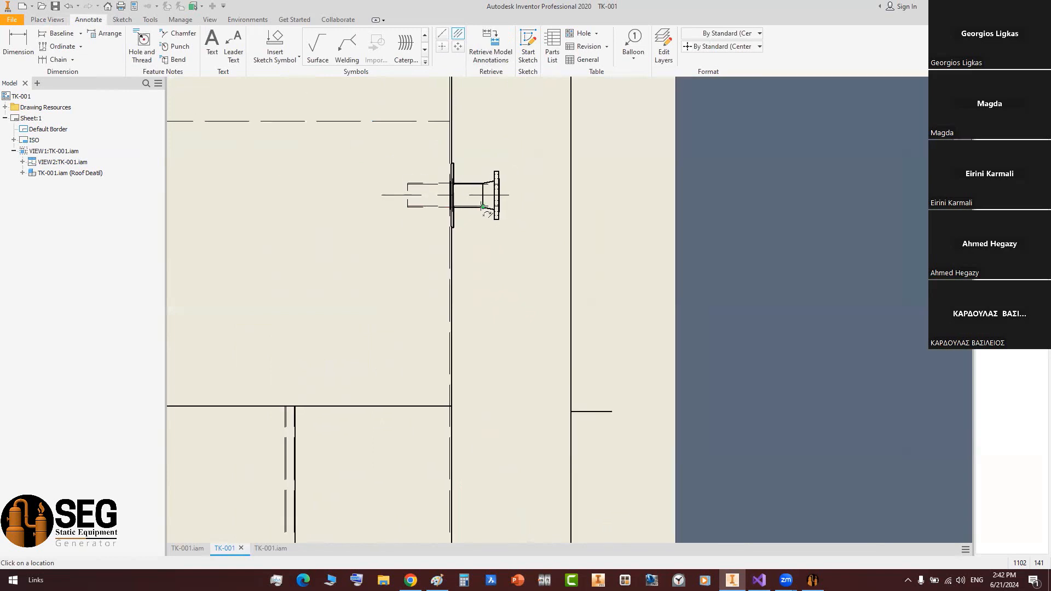
- Dimension the vertical distance from nozzle N2's centerline to the bottom edge of Can-5, placing it outside the tank
key(d)
click(464, 195)
click(434, 406)
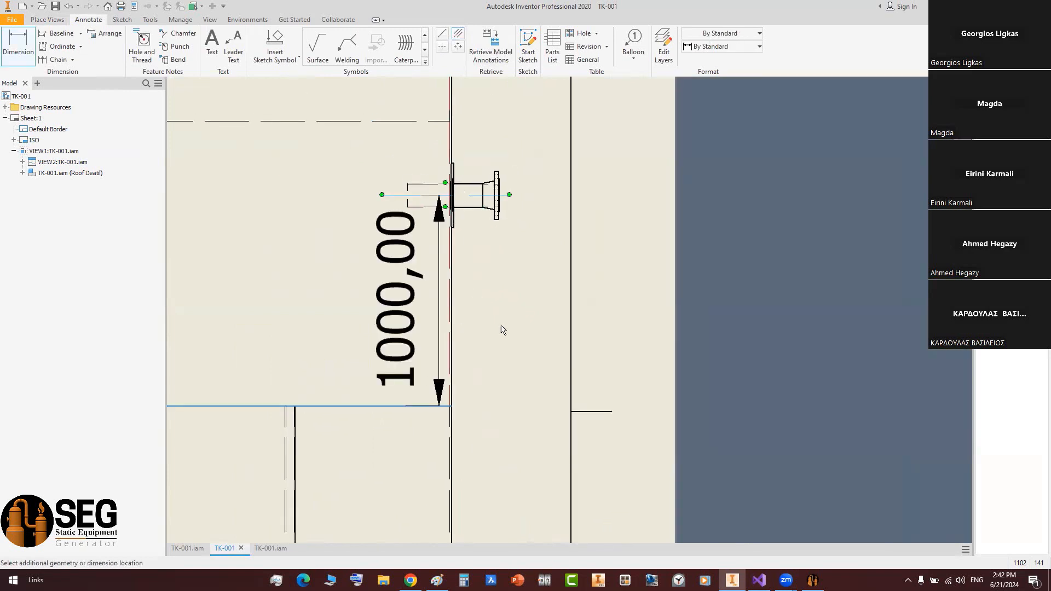
click(653, 278)
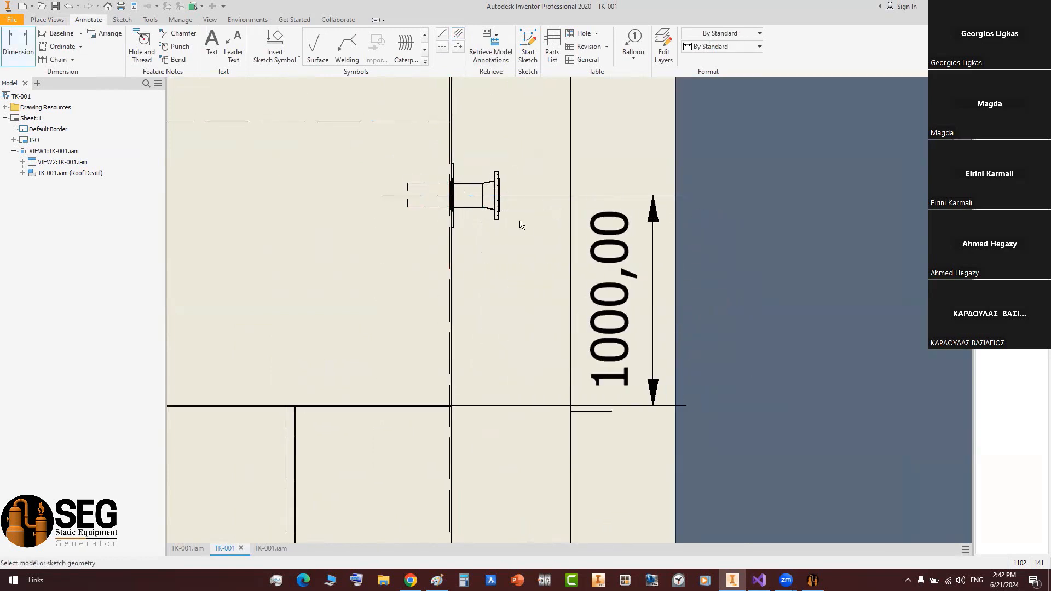
scroll(523, 223, up, 4)
right_click(538, 213)
click(561, 219)
scroll(562, 221, up, 4)
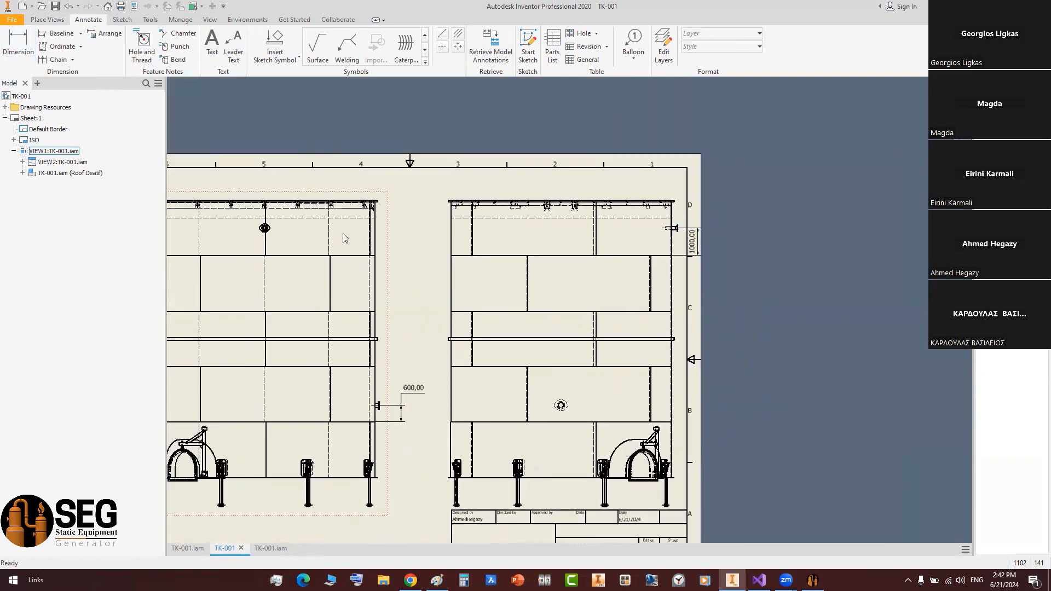
- Set the scale of the base tank view VIEW1 to 1/60
double_click(334, 259)
click(285, 297)
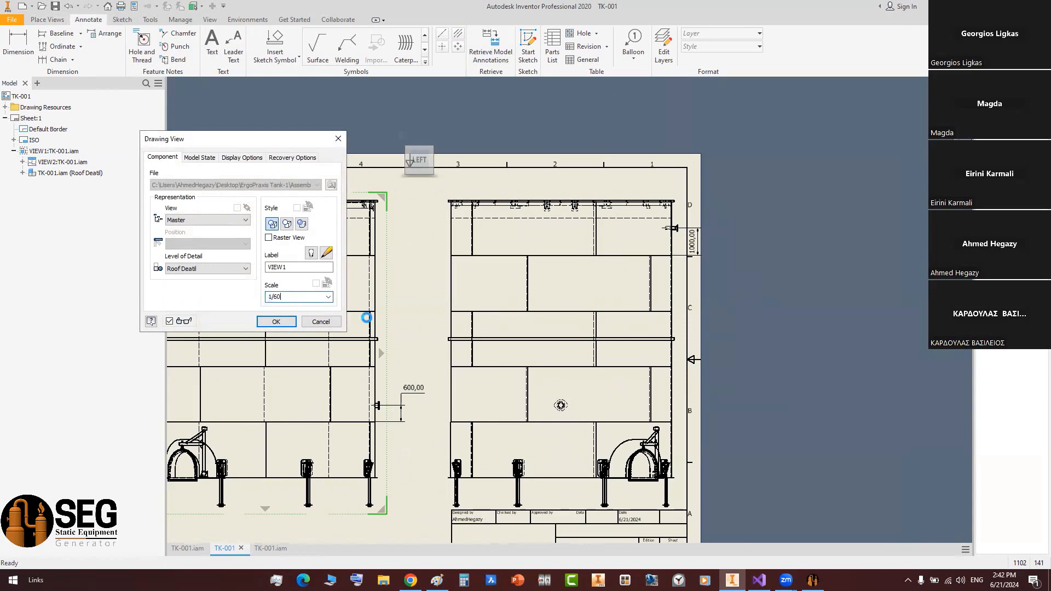
key(Return)
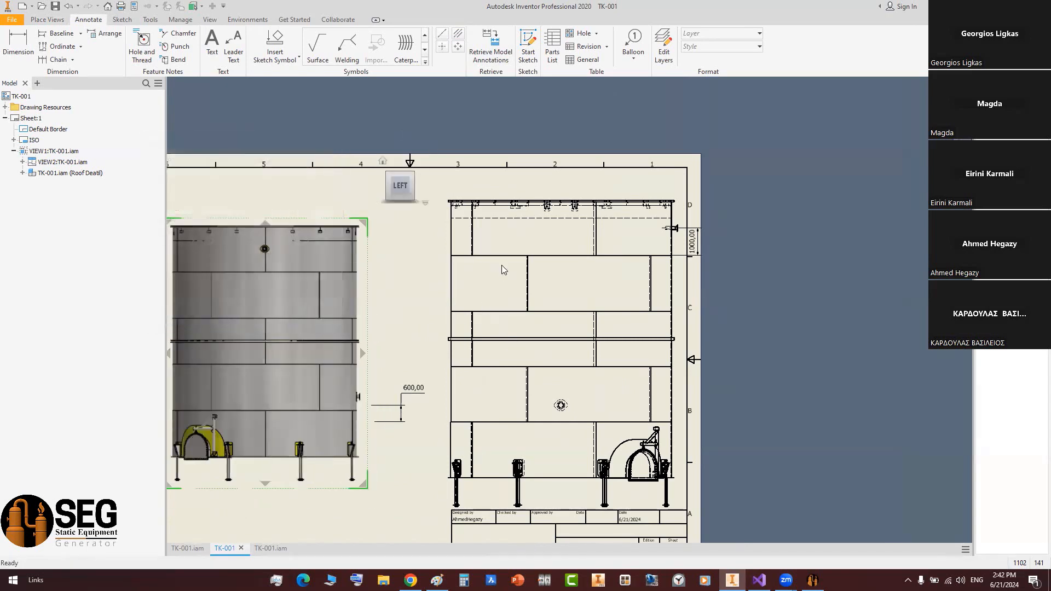
- Examine nozzle N2 and its height dimension in the projected view of the tank
scroll(630, 258, down, 4)
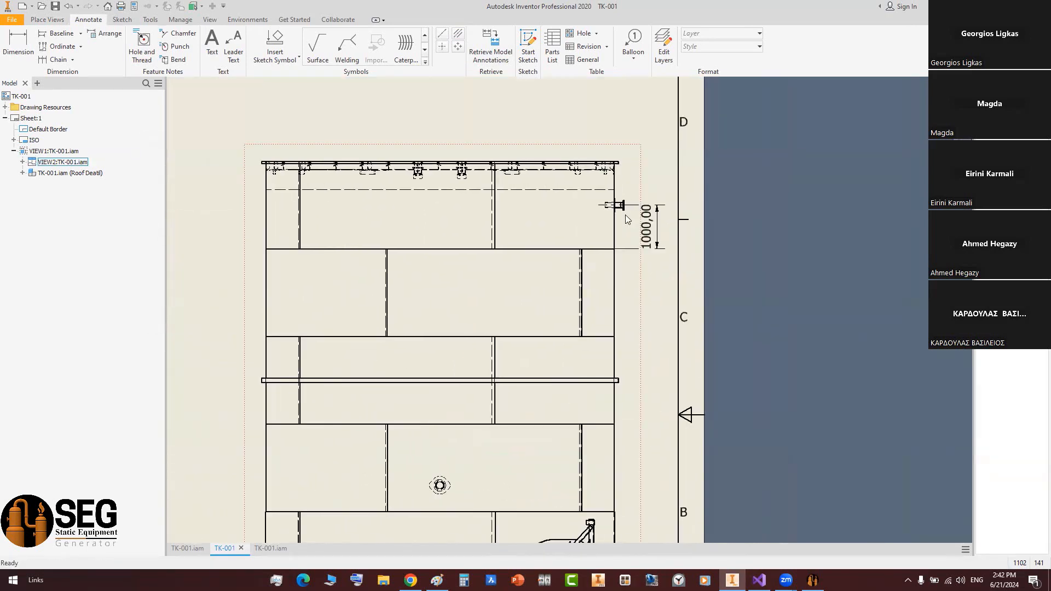
scroll(678, 246, down, 5)
scroll(694, 253, up, 3)
scroll(646, 213, down, 6)
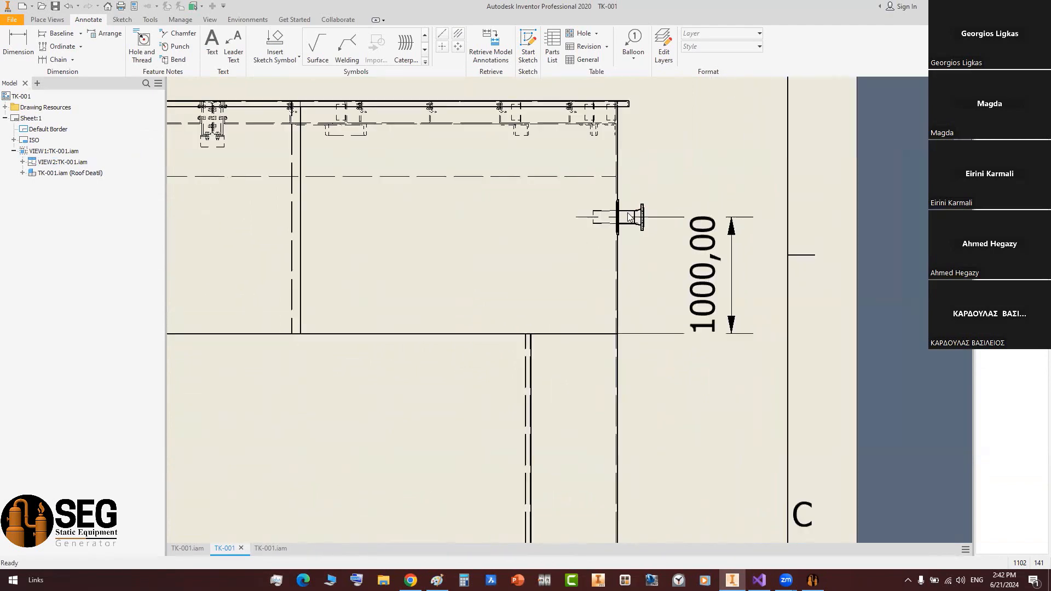
drag(558, 175, 481, 289)
scroll(478, 257, up, 8)
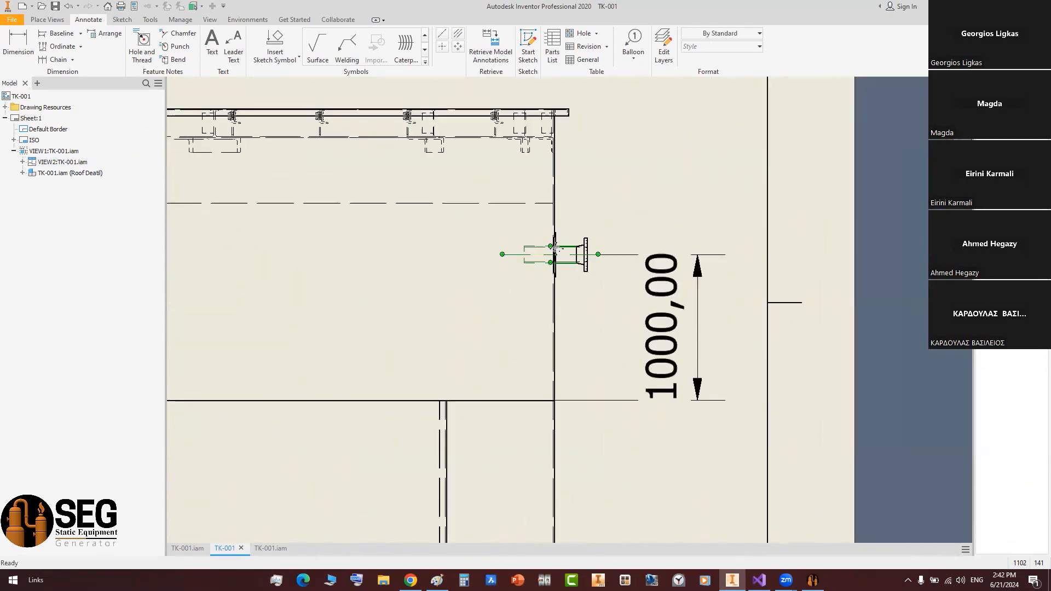
scroll(531, 99, up, 5)
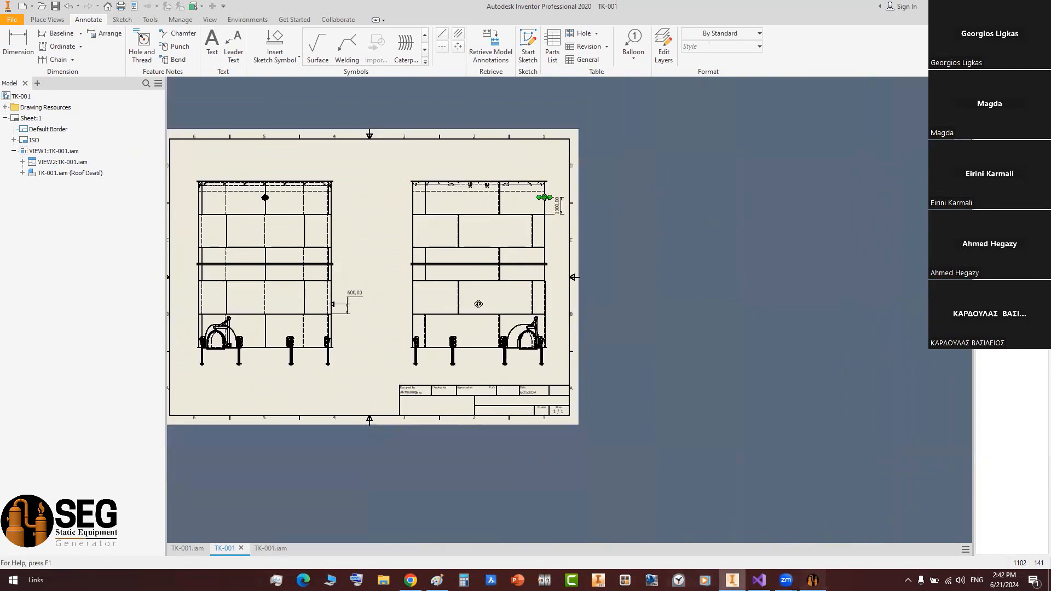
- Switch to Static Equipment Generator and add an elbow named N2-Elbow to nozzle N2's Internal folder
click(812, 580)
click(64, 269)
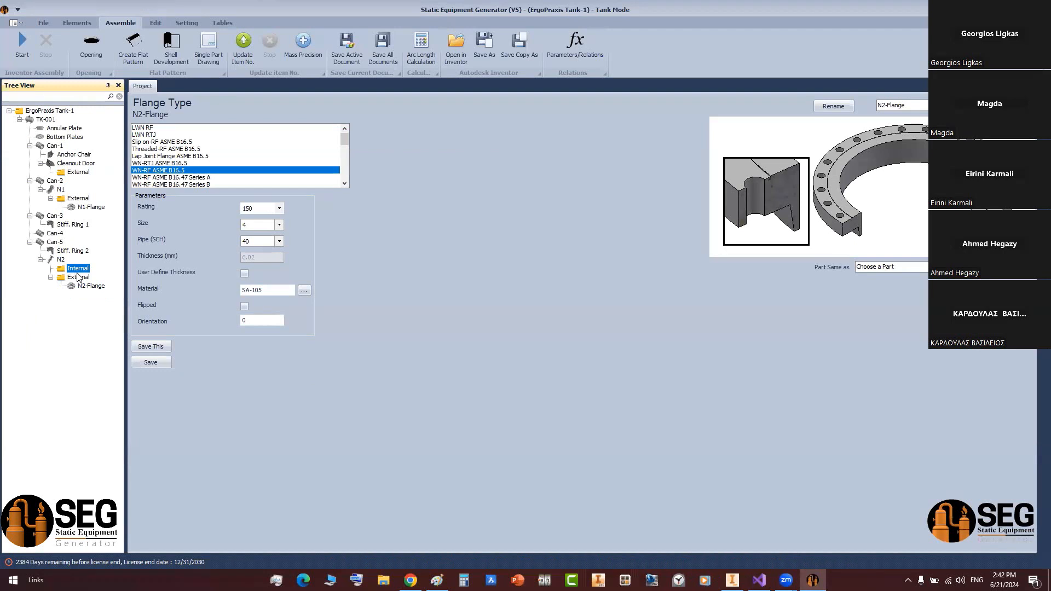
click(76, 22)
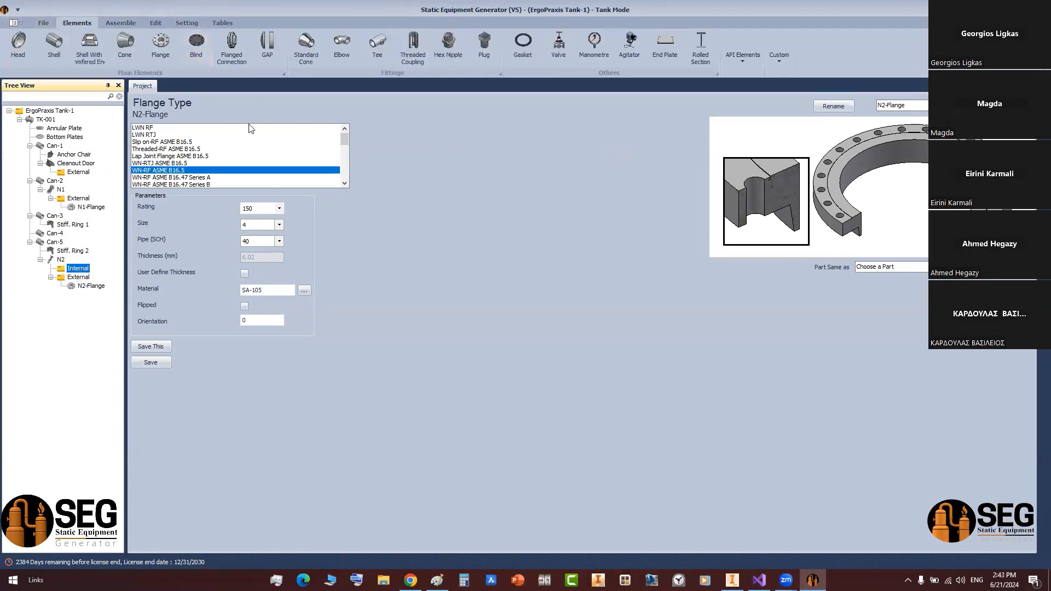
click(345, 46)
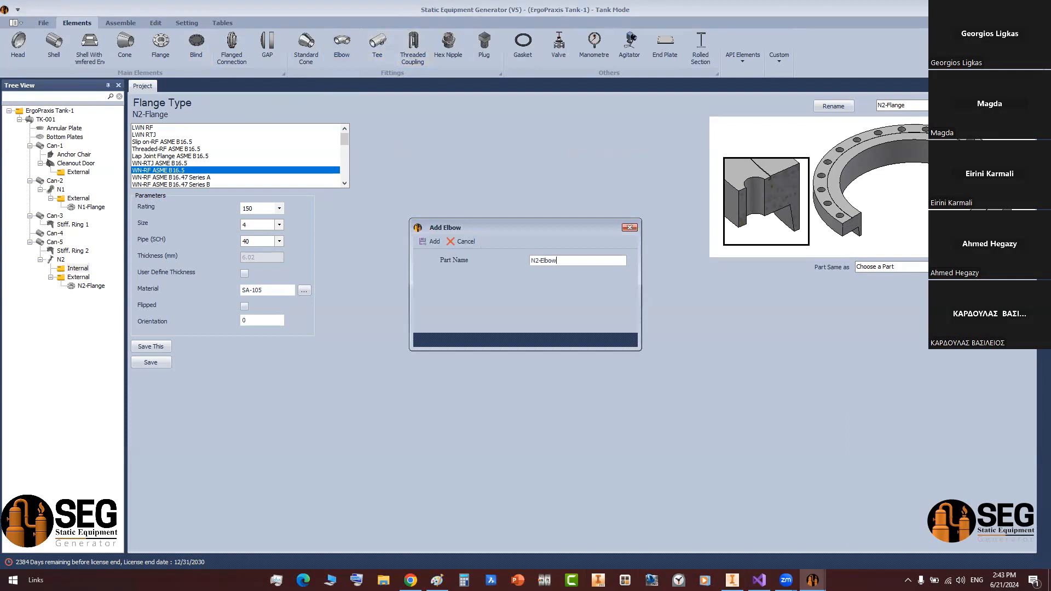
key(Return)
- Define N2-Elbow as an Elbow 90 LR of size 4 with pipe schedule 40 and save it
click(93, 277)
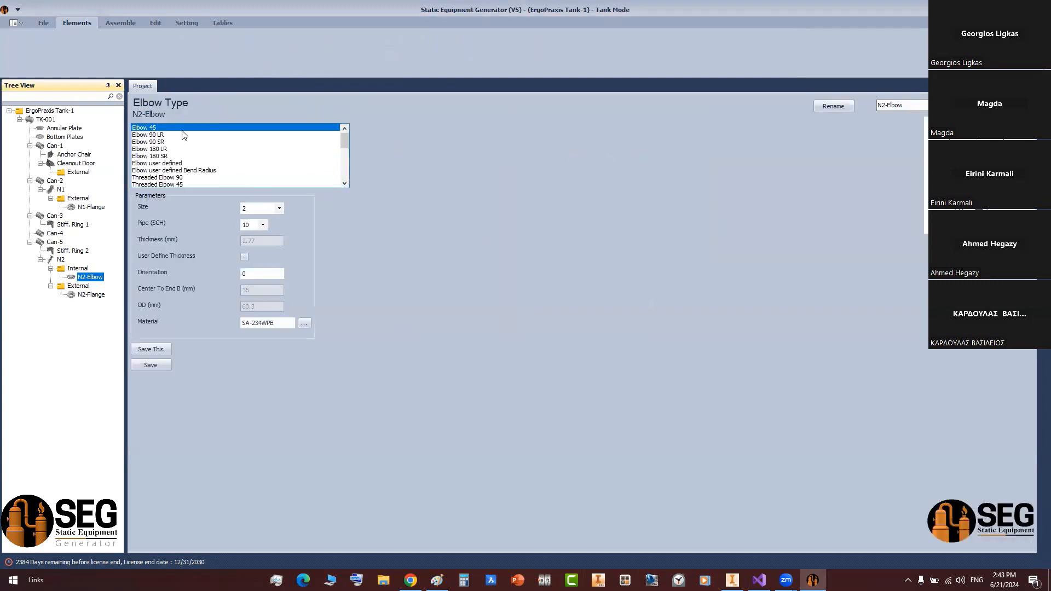
scroll(171, 141, down, 5)
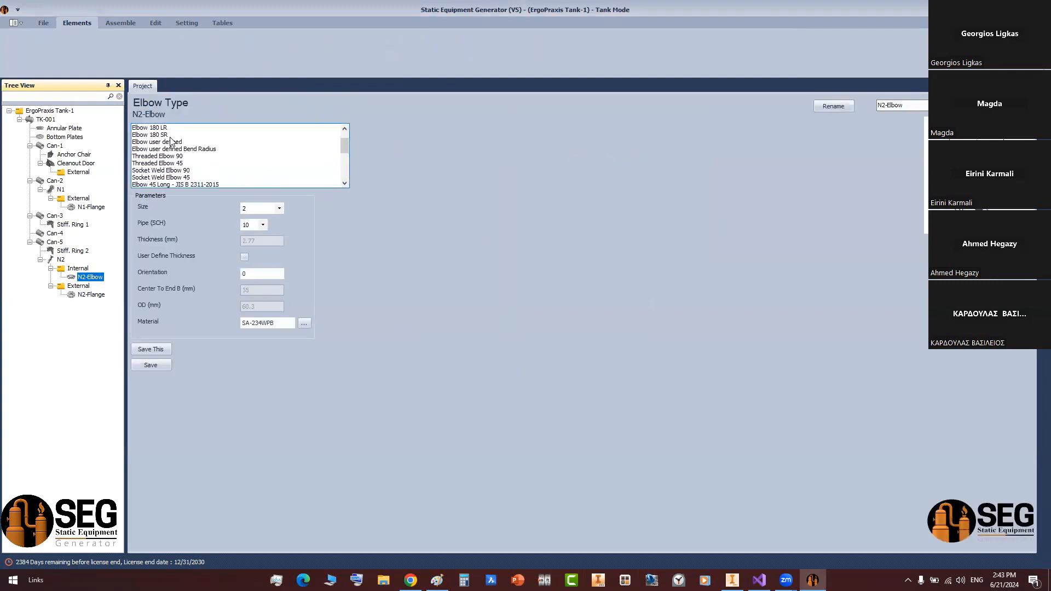
scroll(184, 142, up, 2)
scroll(184, 143, up, 1)
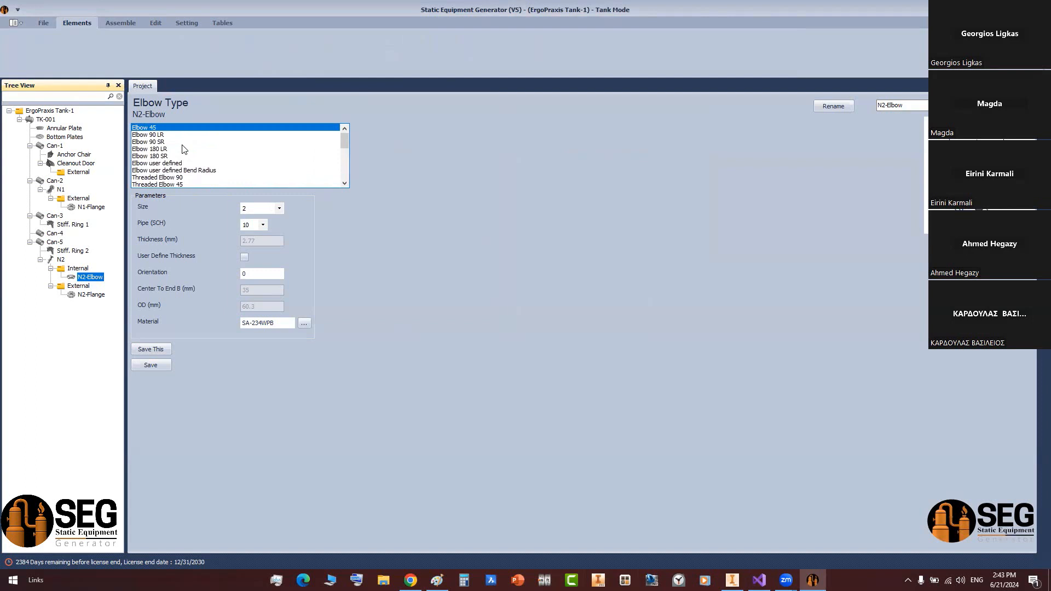
click(155, 135)
click(279, 208)
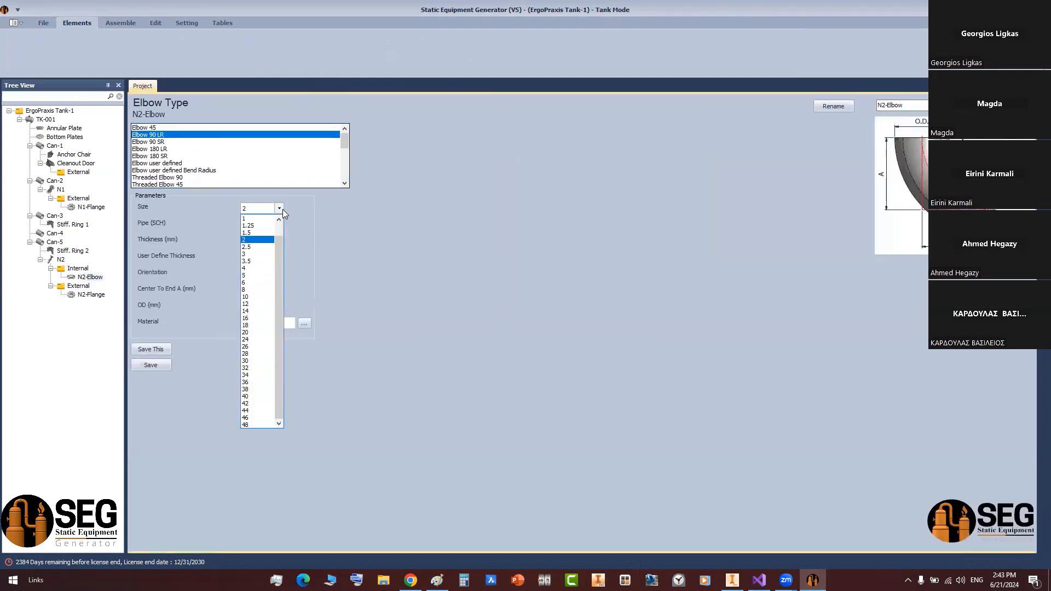
click(244, 268)
click(281, 227)
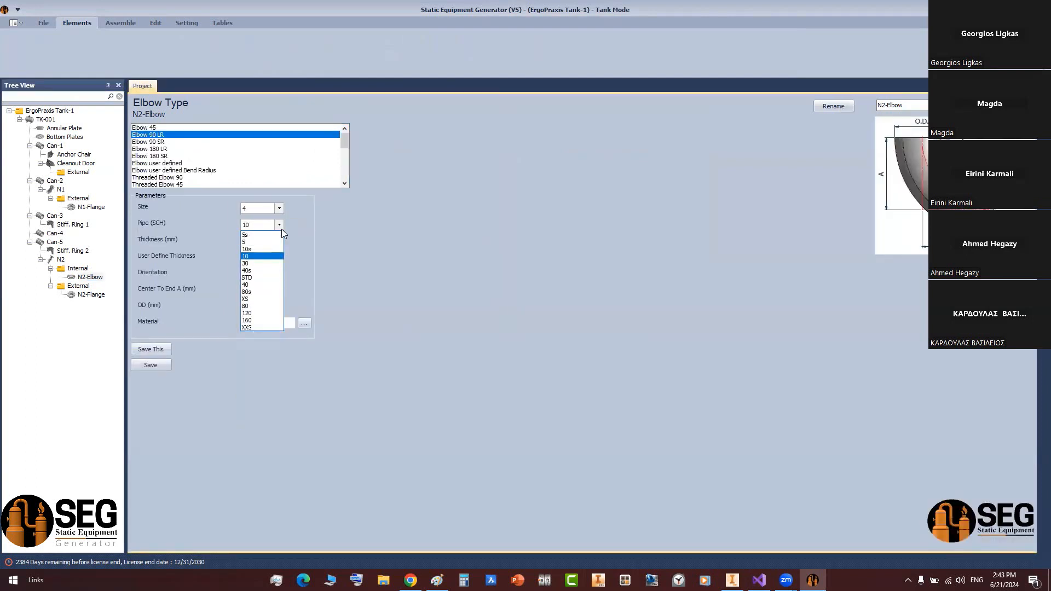
click(256, 285)
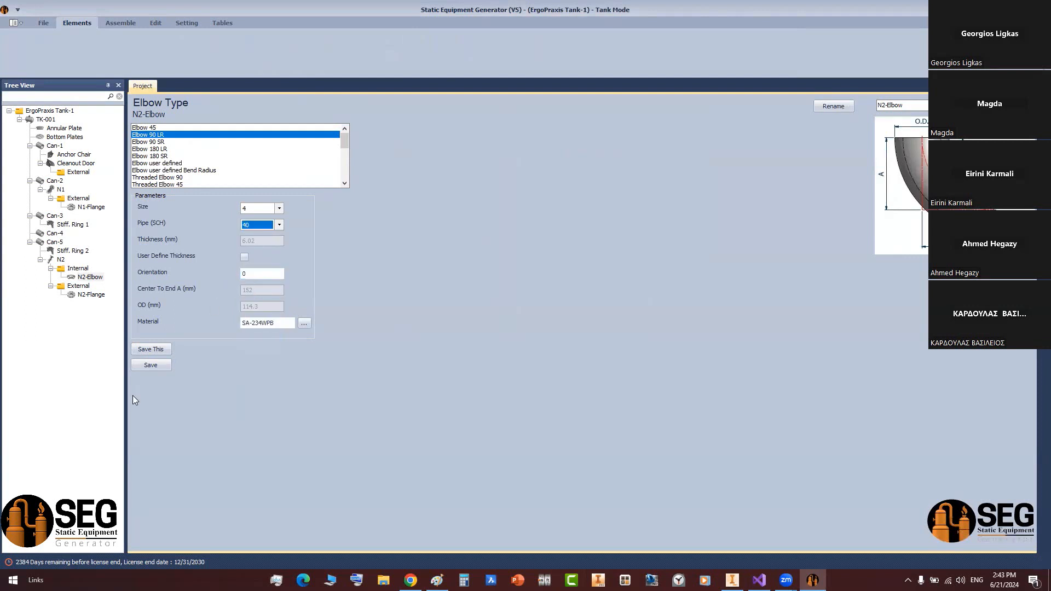
click(156, 364)
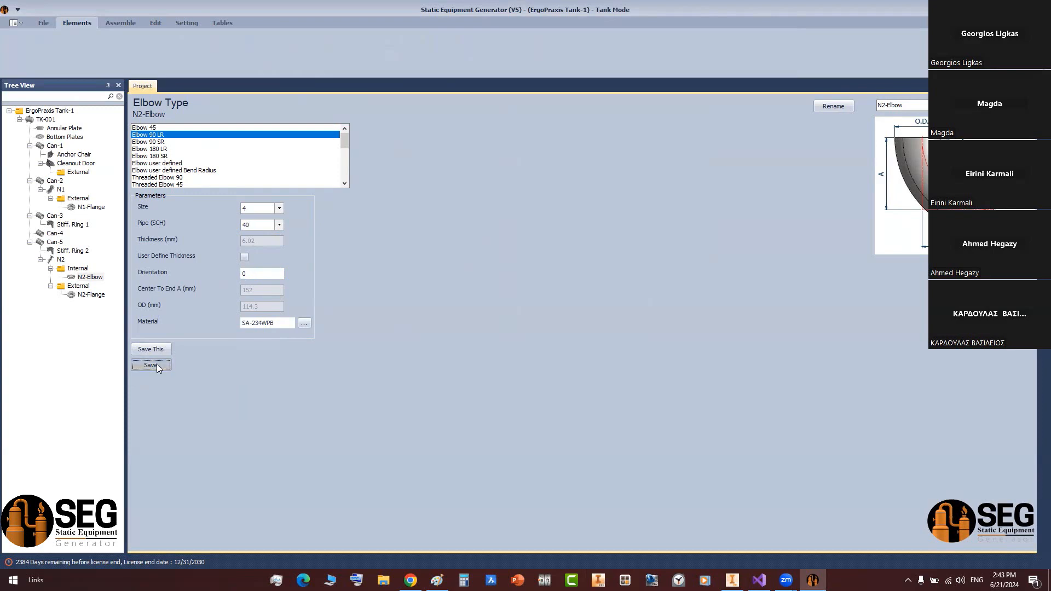
- Run the Inventor assembly generation to build the elbow, and bring up the TK-001 drawing in Inventor
click(118, 23)
click(22, 41)
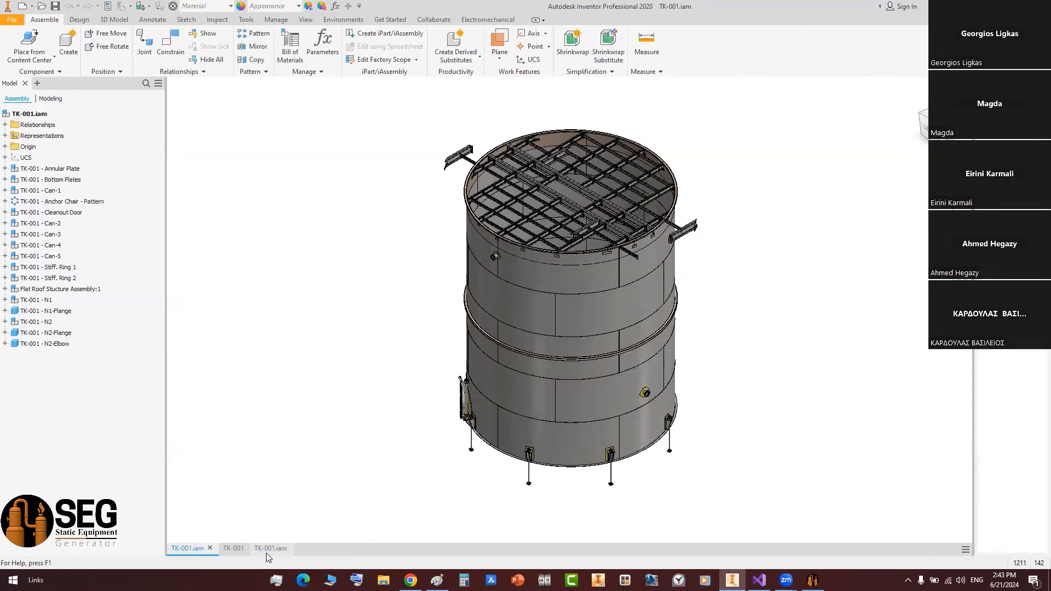
mouse_move(241, 554)
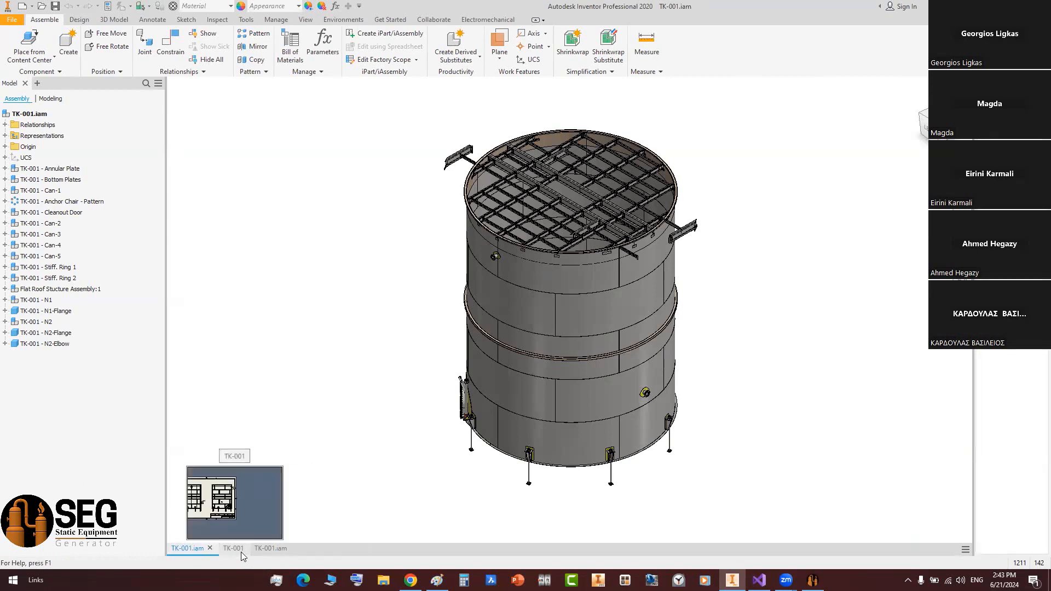
click(277, 499)
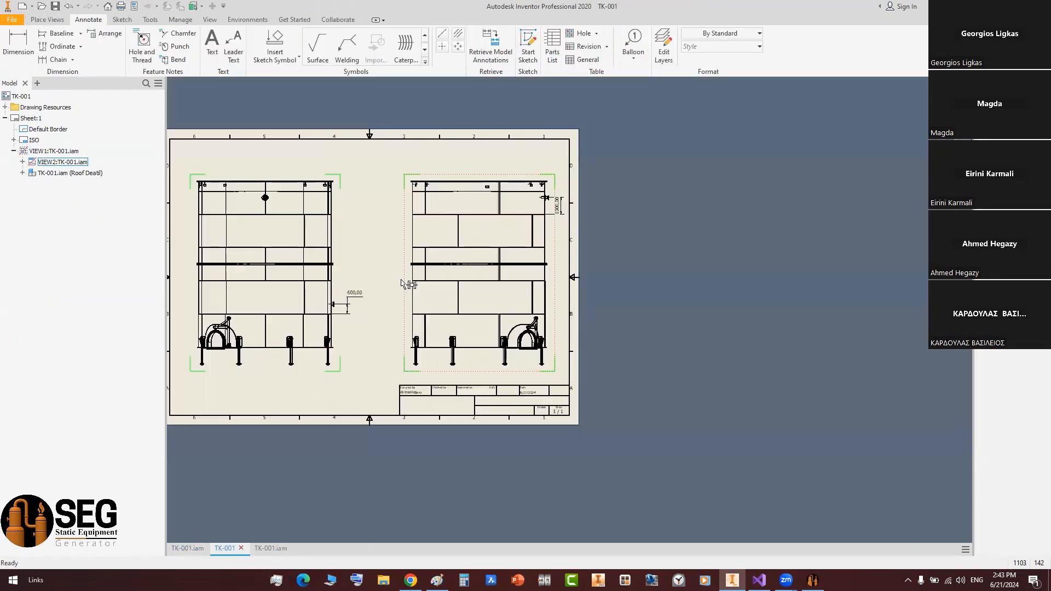
- Examine the internal elbow of nozzle N2 in the projected drawing view
scroll(542, 201, up, 3)
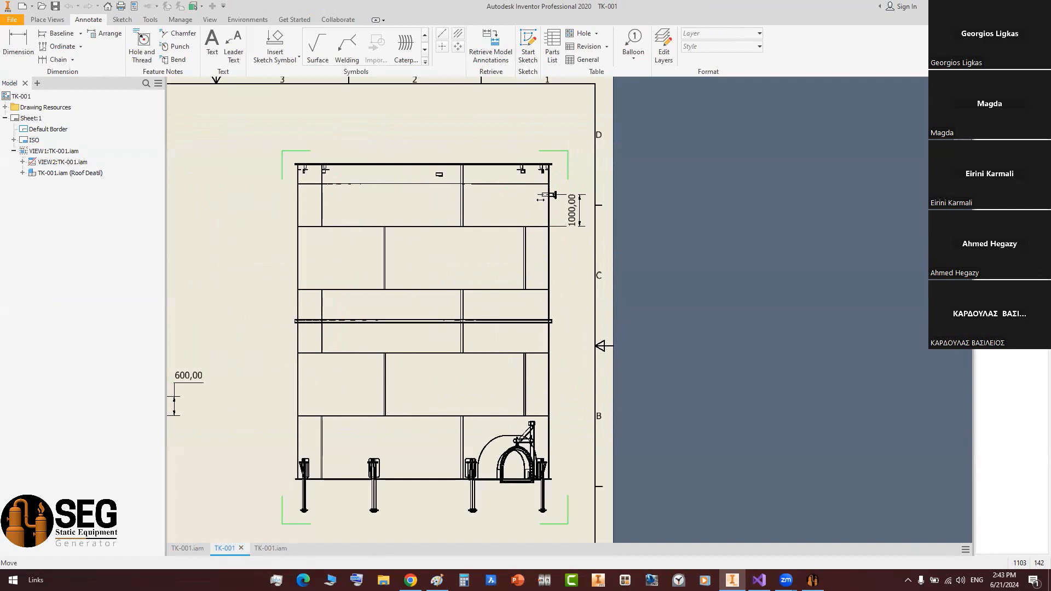
scroll(541, 198, up, 5)
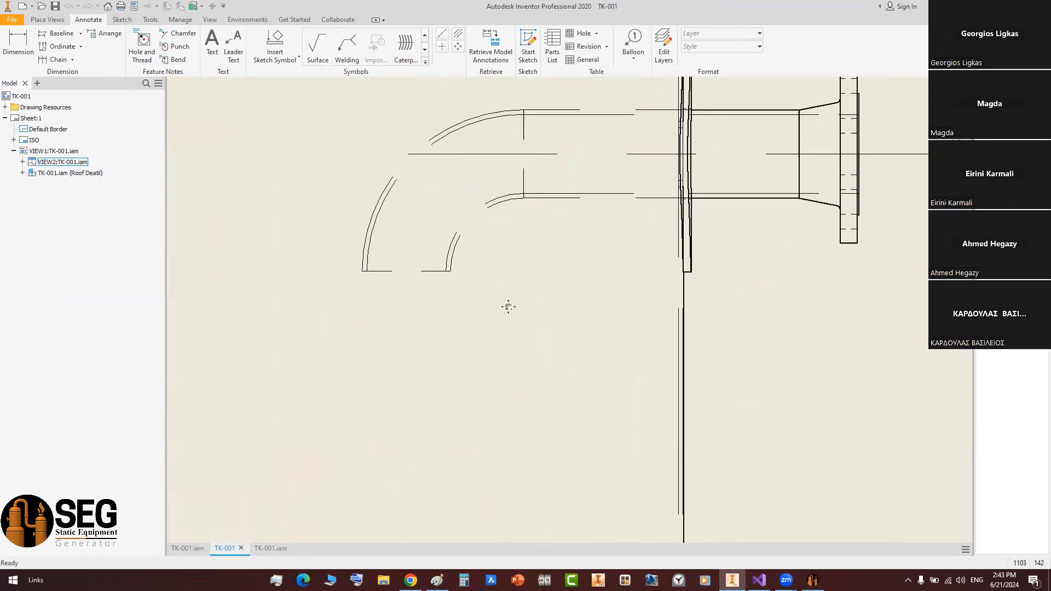
scroll(512, 225, down, 4)
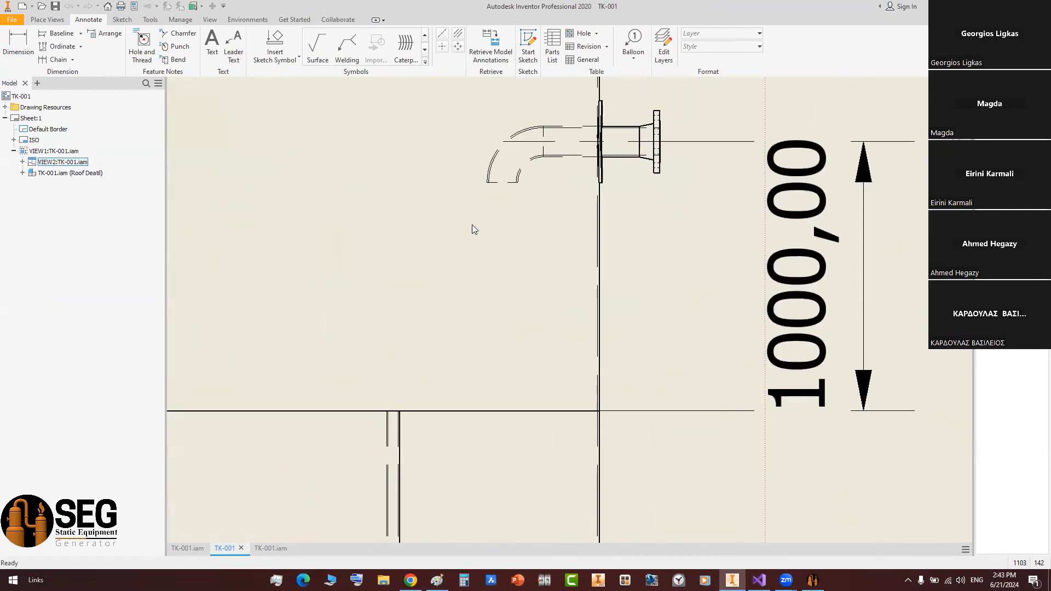
scroll(473, 228, down, 2)
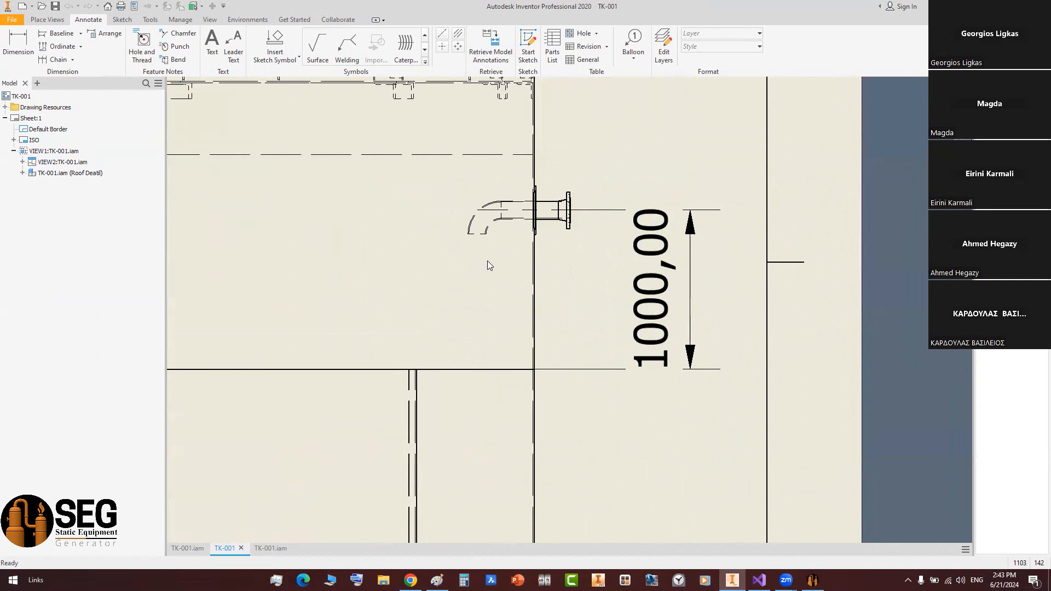
middle_drag(487, 260, 489, 336)
scroll(491, 334, up, 5)
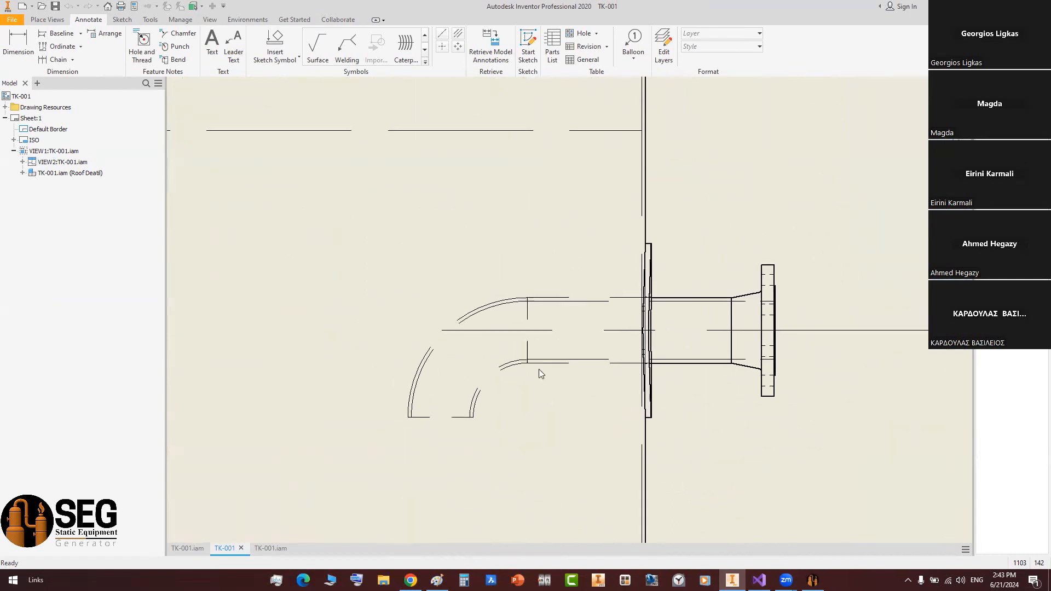
scroll(533, 366, up, 2)
scroll(526, 362, down, 4)
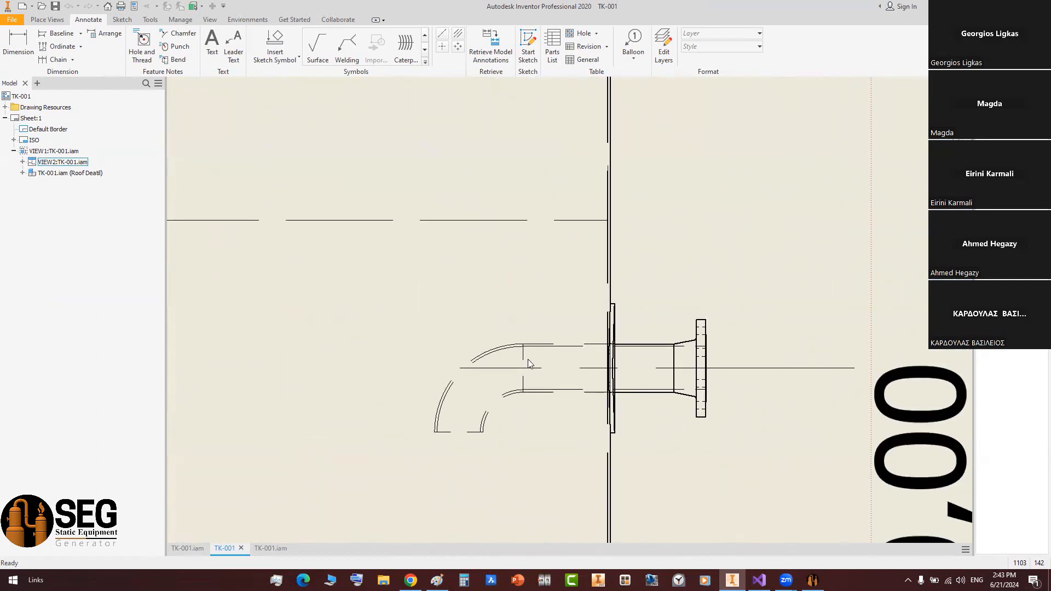
scroll(469, 152, down, 3)
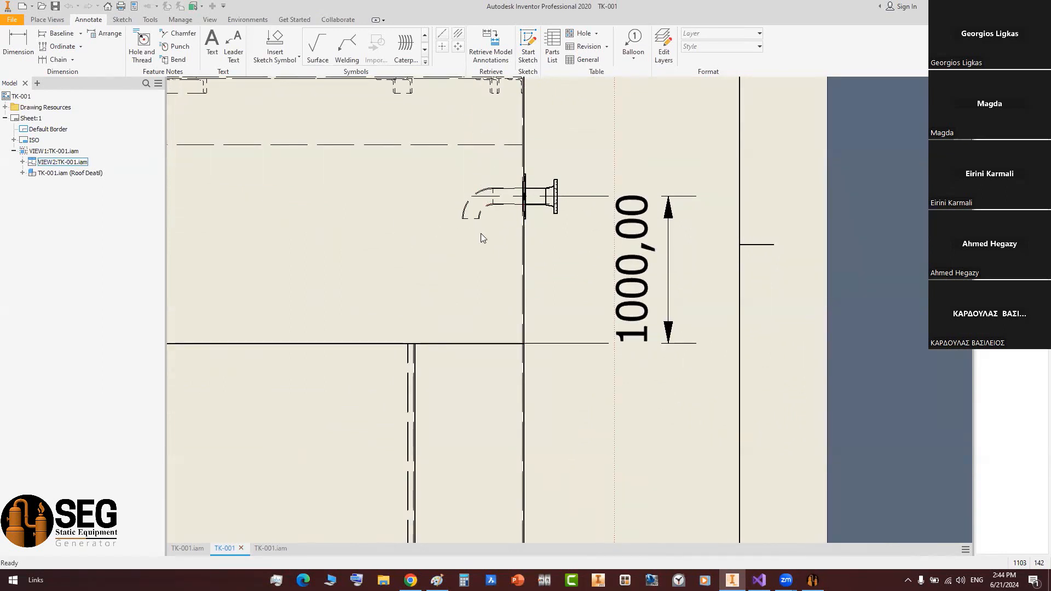
middle_drag(481, 236, 518, 196)
scroll(485, 236, down, 2)
mouse_move(490, 239)
middle_down()
mouse_move(542, 158)
mouse_move(542, 190)
middle_up()
- Switch to Static Equipment Generator and add a shell part named N2-Pipe1 to nozzle N2's Internal folder
click(813, 580)
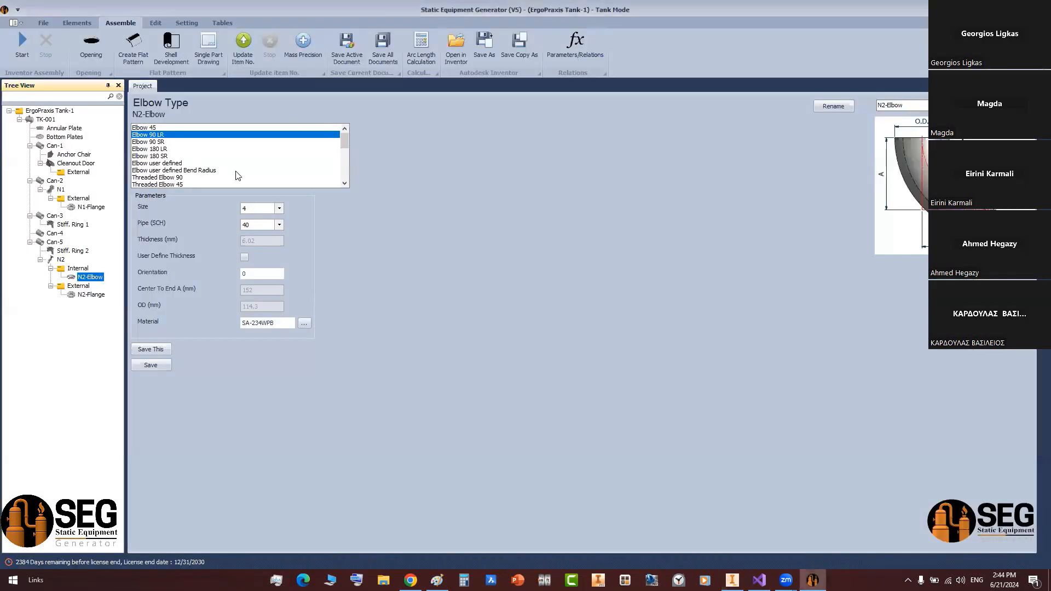
click(83, 268)
click(78, 24)
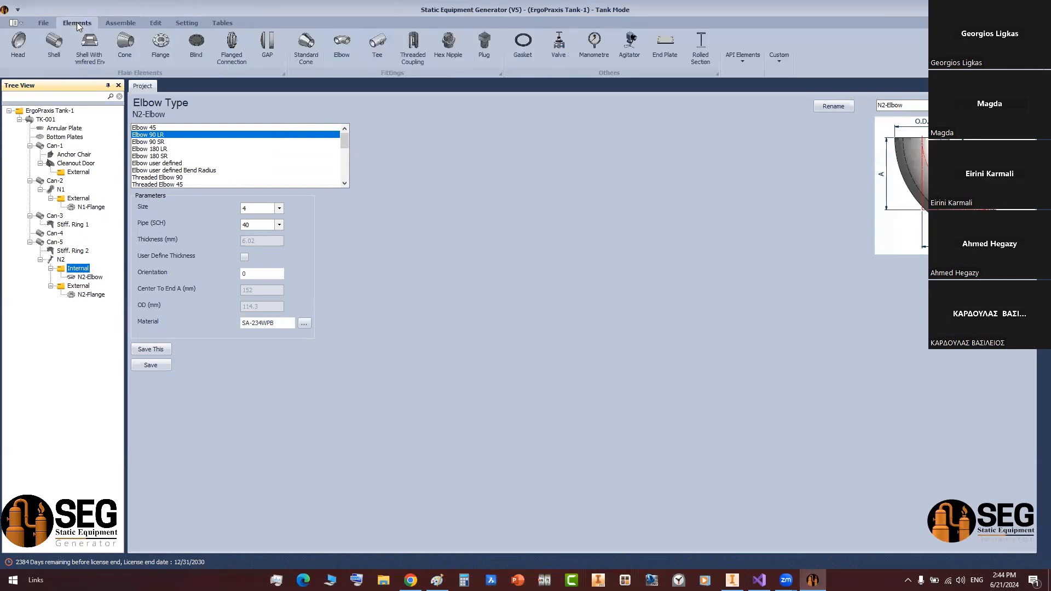
click(54, 47)
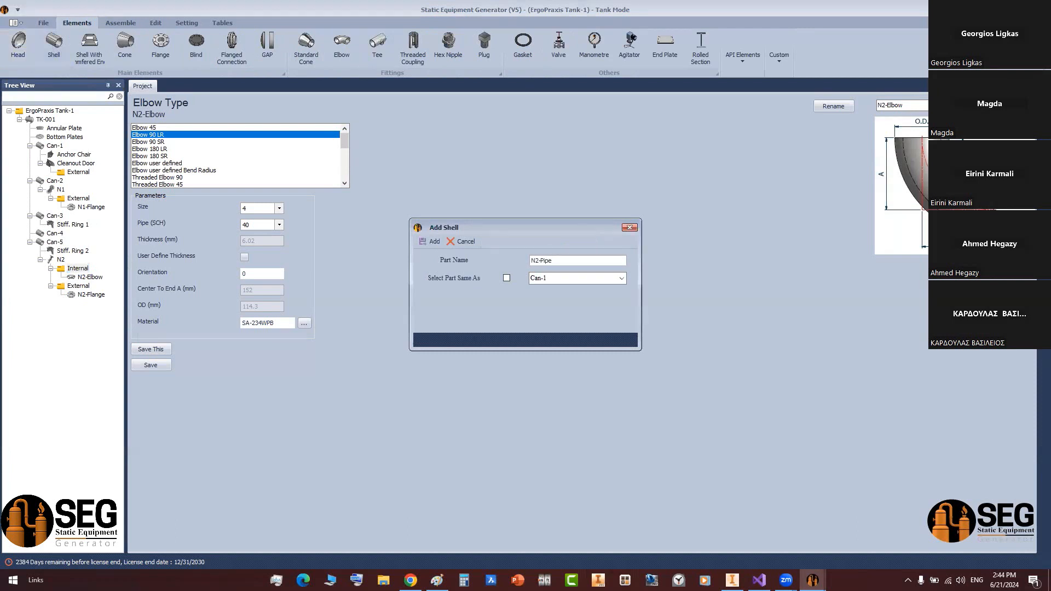
text(N2-Pipe1)
key(Return)
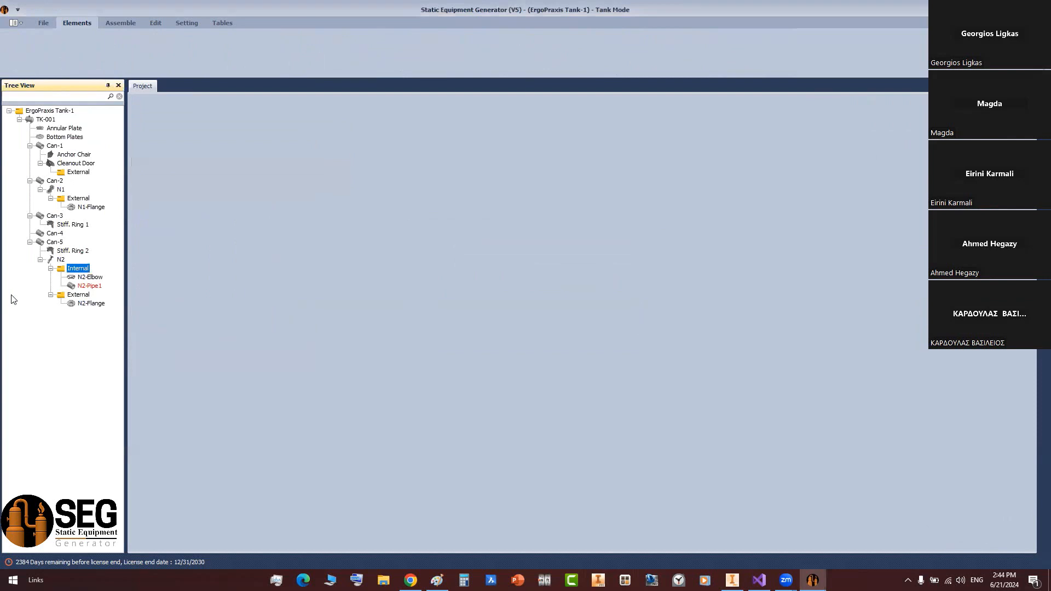
- Define N2-Pipe1 as a pipe with outer diameter 4, schedule 40 and length 500 mm, and save it
click(88, 286)
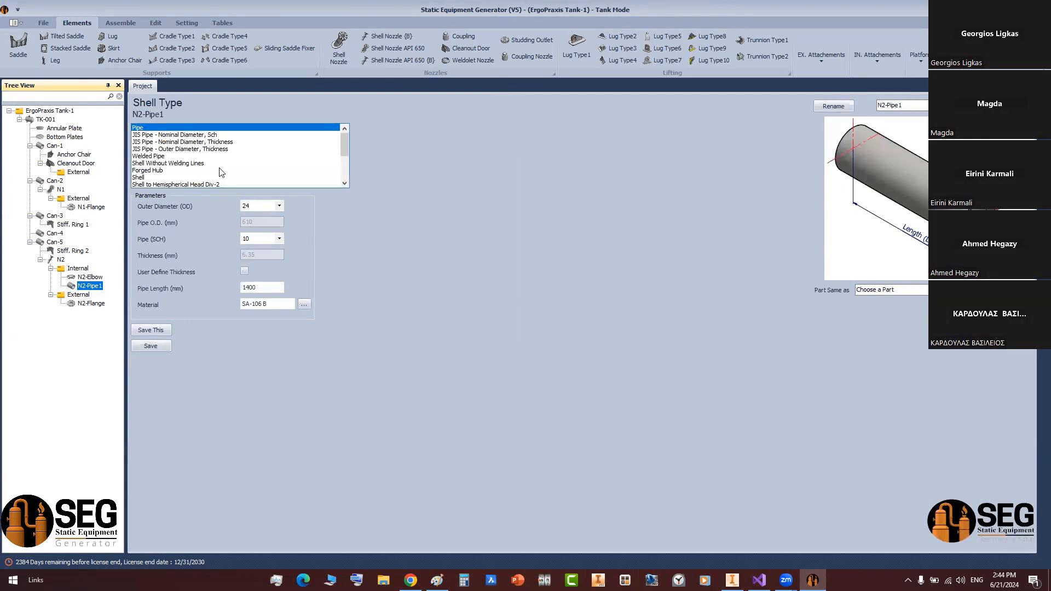
click(278, 206)
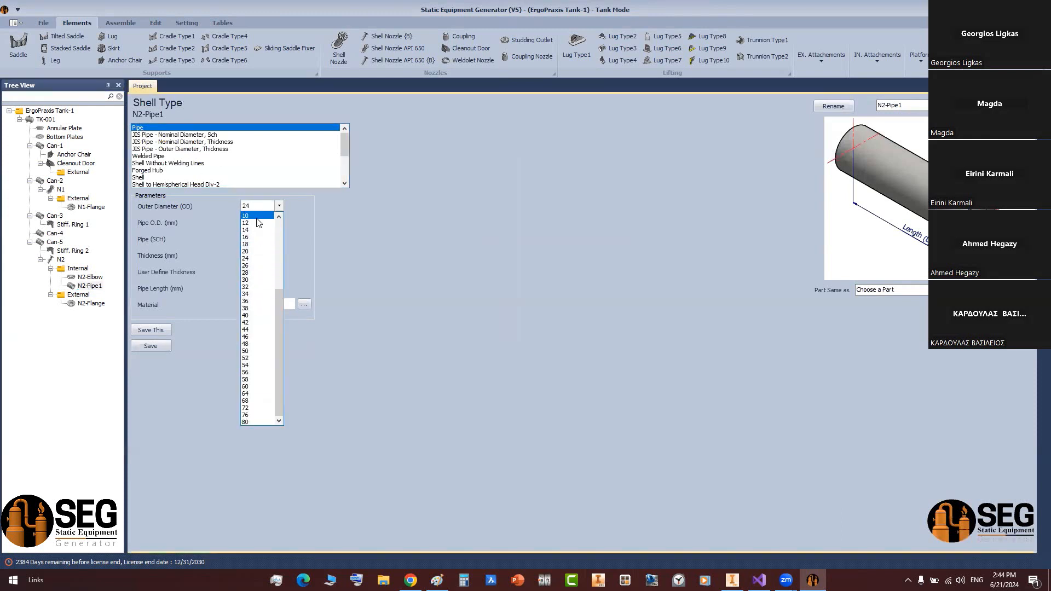
scroll(258, 221, up, 5)
click(251, 256)
click(254, 241)
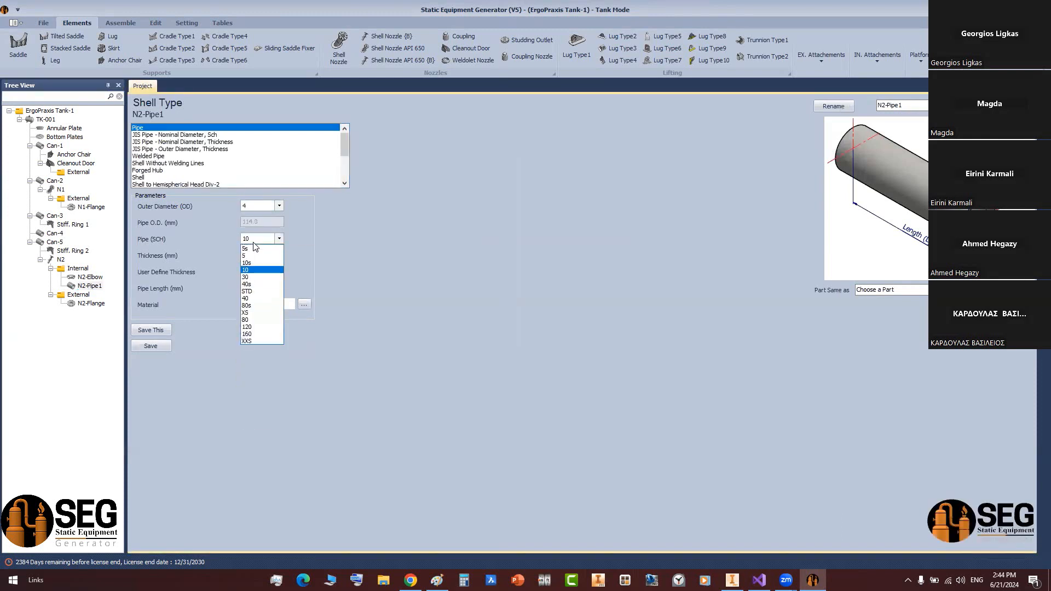
click(255, 299)
drag(260, 287, 223, 284)
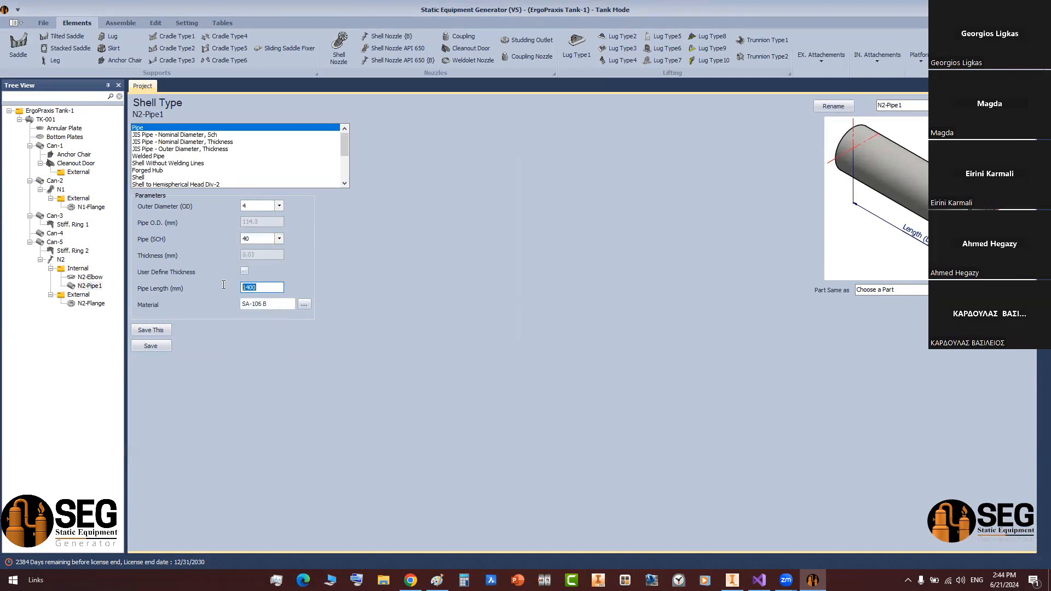
text(500)
click(159, 344)
- Add a flange named N2-Flange1 to nozzle N2's Internal folder
click(77, 268)
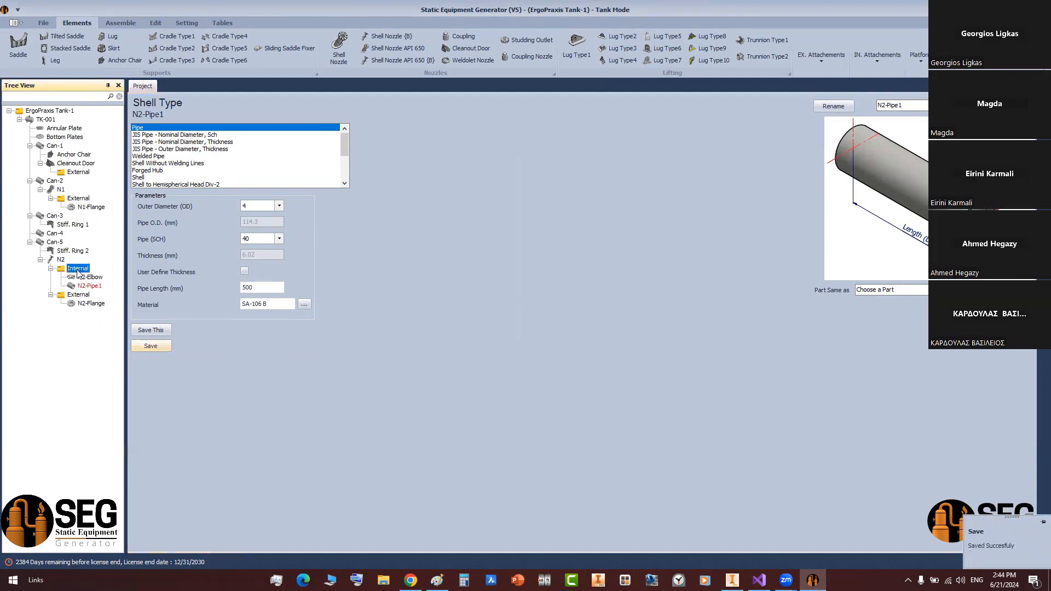
click(160, 45)
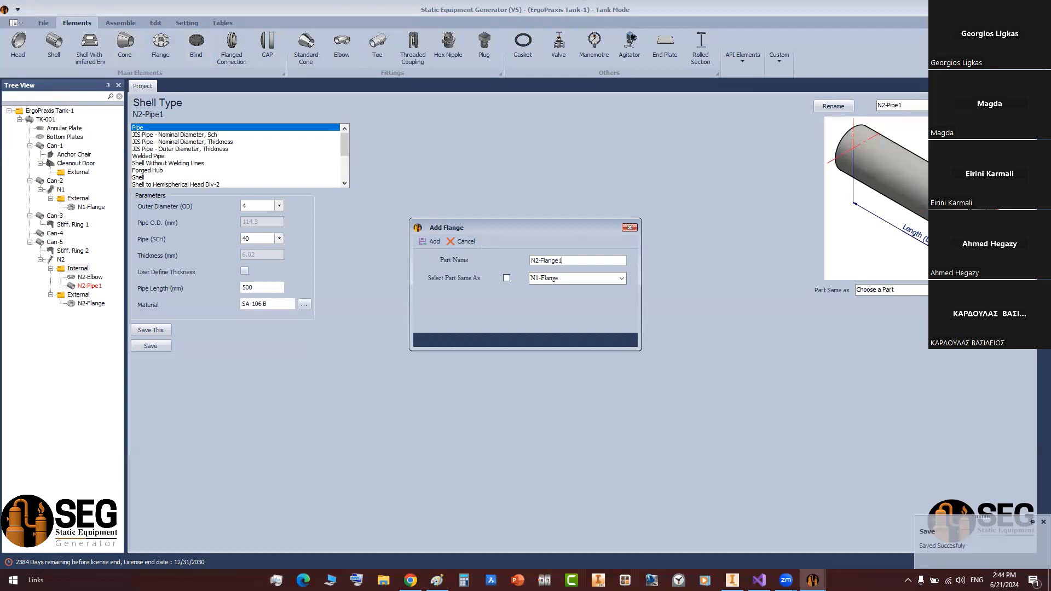
key(Return)
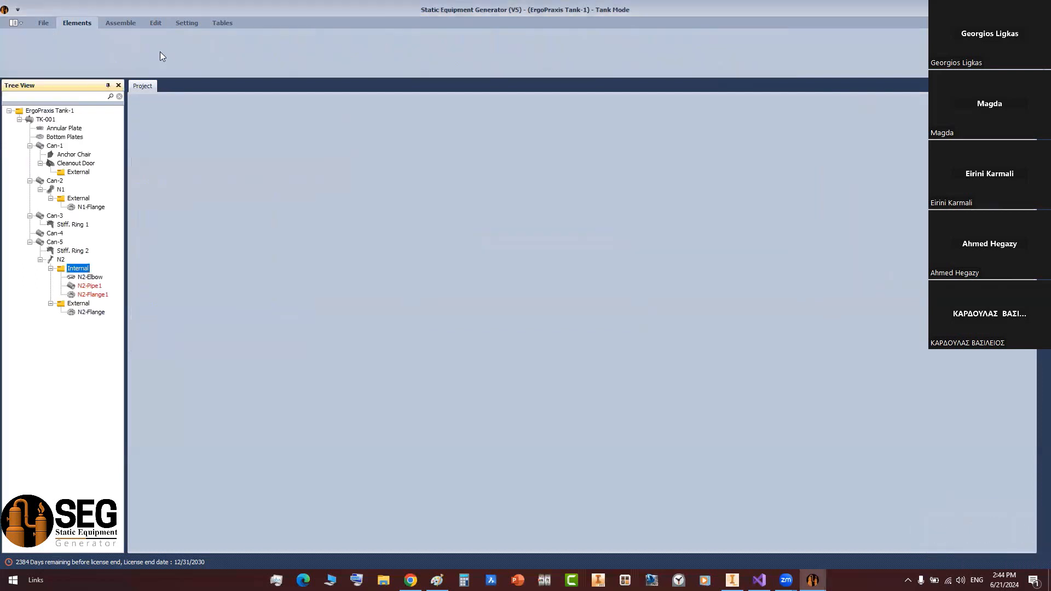
- Define N2-Flange1 as a Slip on-RF ASME B16.5 flange, size 4, with 5 mm offset from raised face, and save it
click(107, 296)
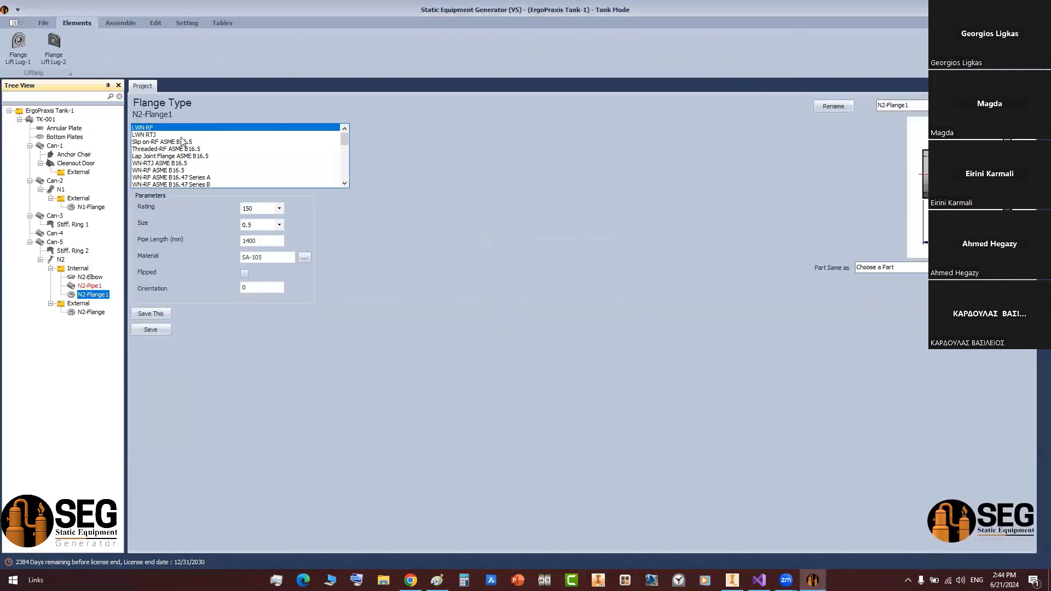
click(182, 141)
click(265, 226)
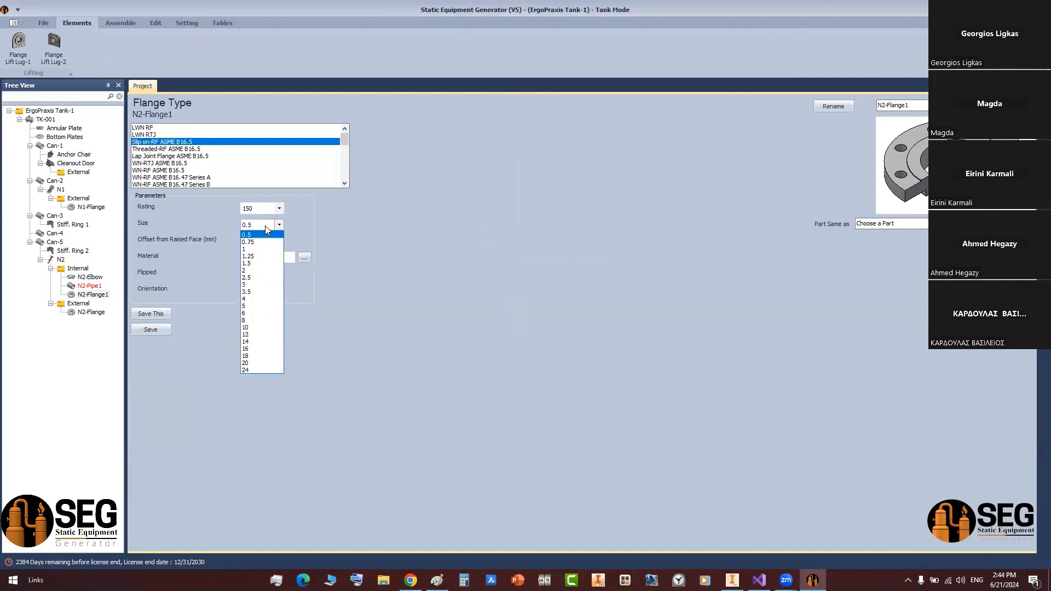
click(251, 298)
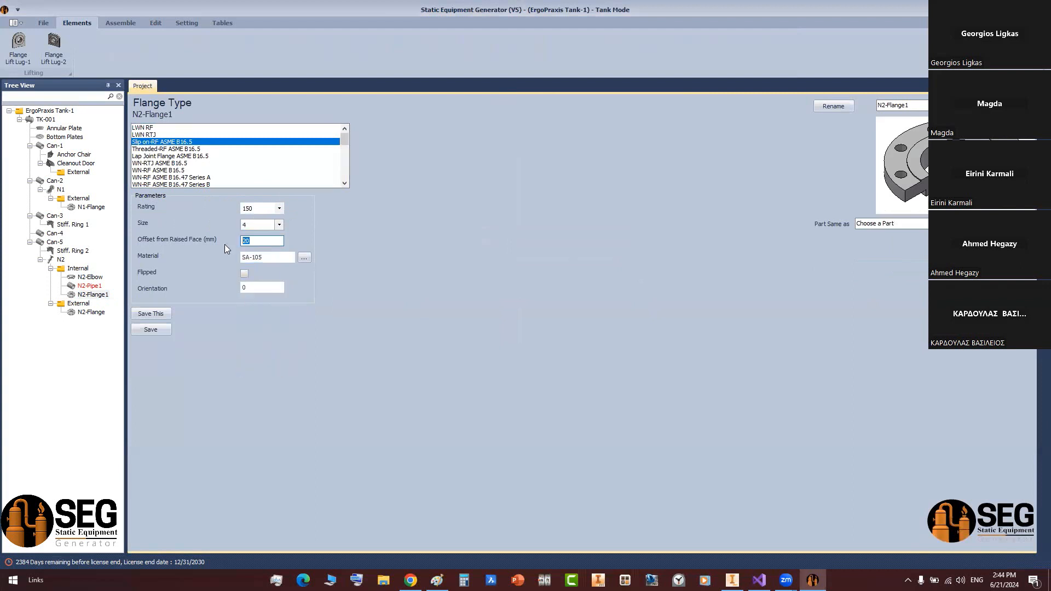
text(5)
click(151, 329)
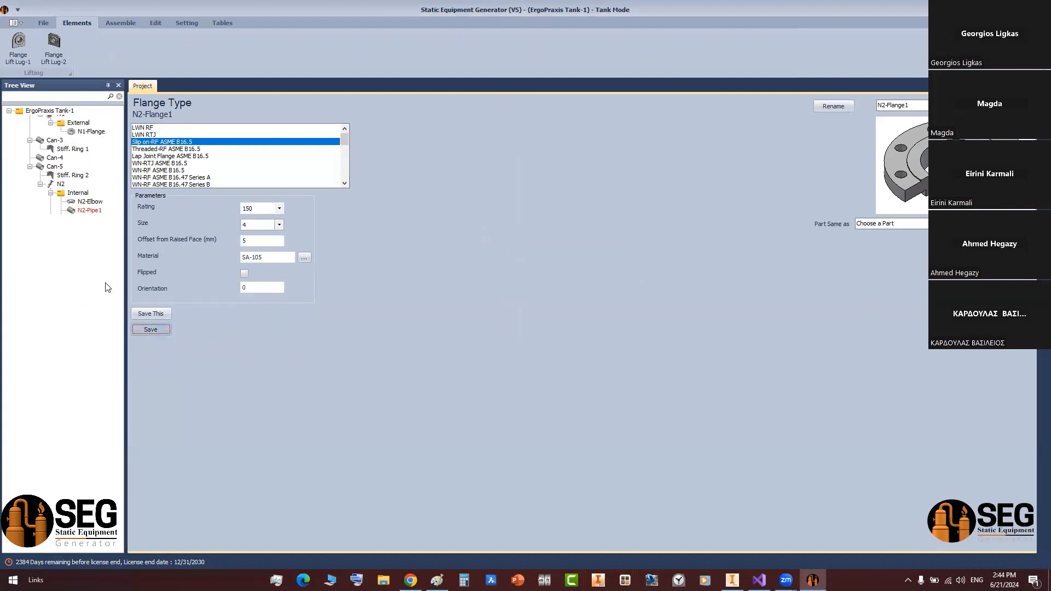
- Add a gasket named N2-Gasket to nozzle N2's Internal folder
click(77, 268)
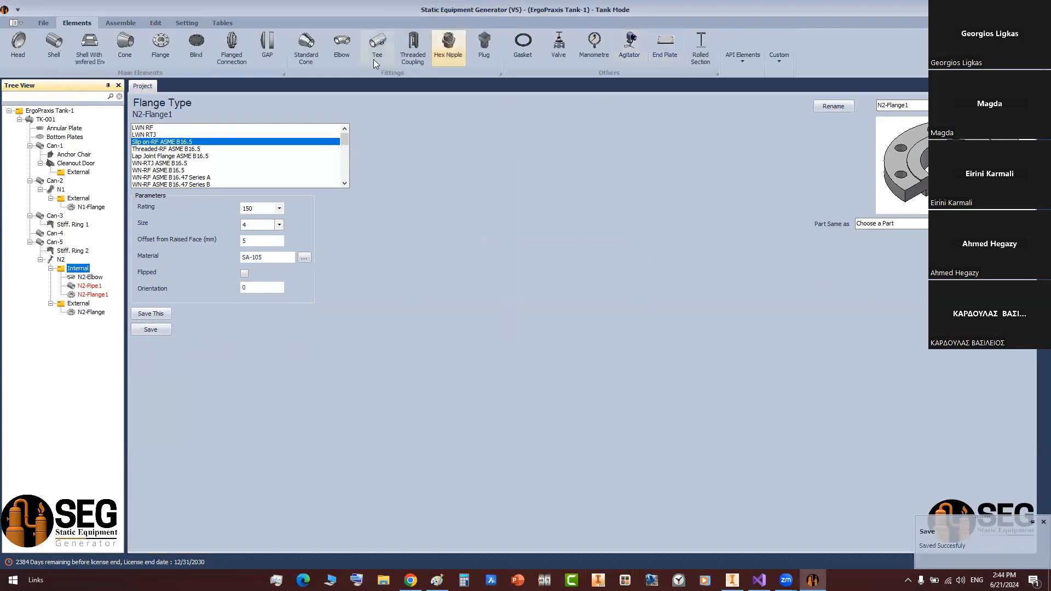
click(519, 43)
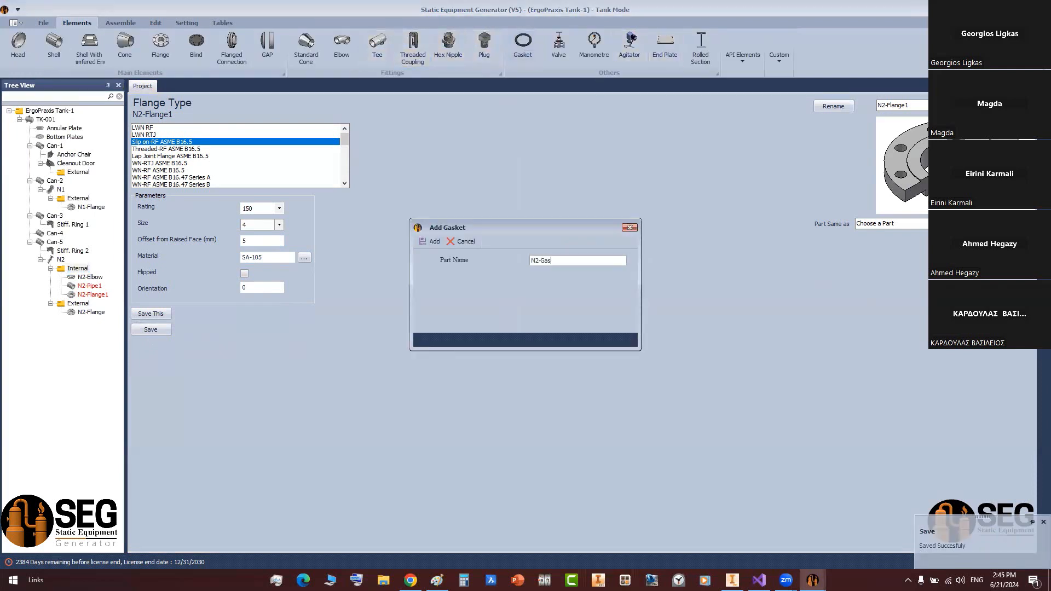
key(Return)
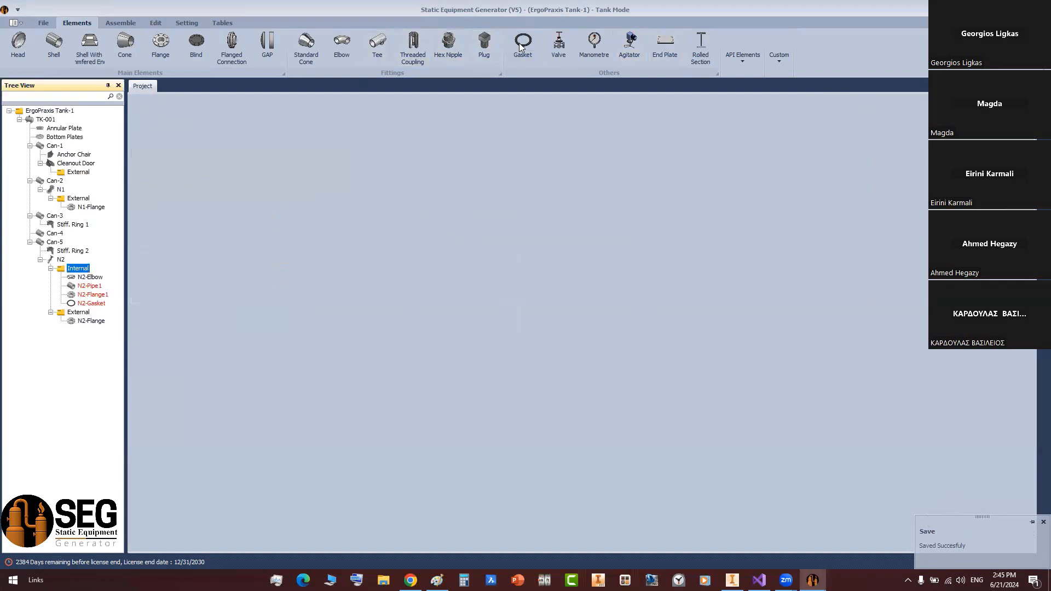
- Define N2-Gasket as an RF Gasket For ASME B16.5 Flanges in size 4, and save it
click(87, 303)
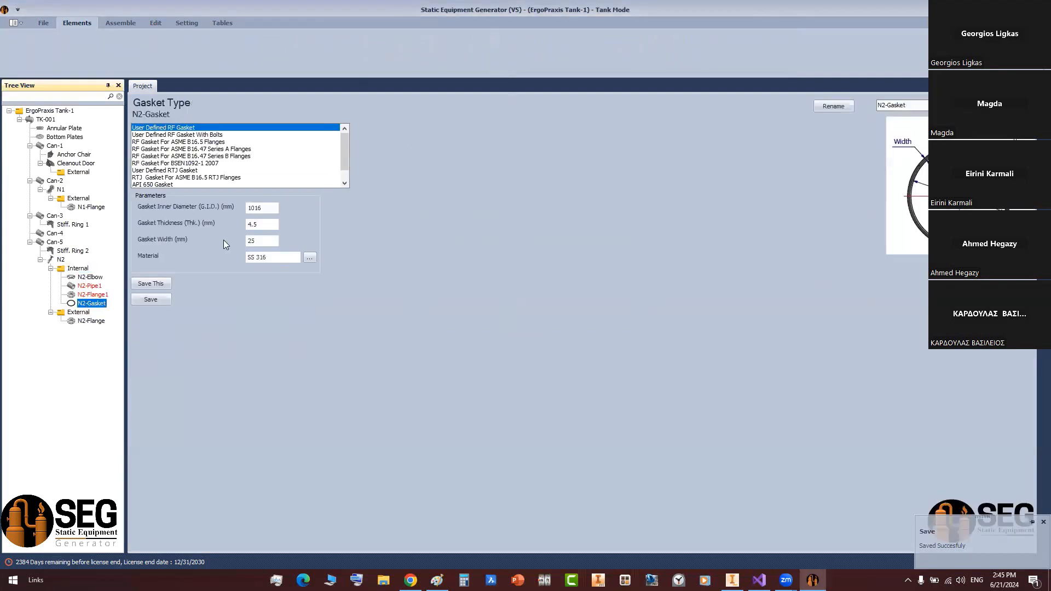
click(180, 142)
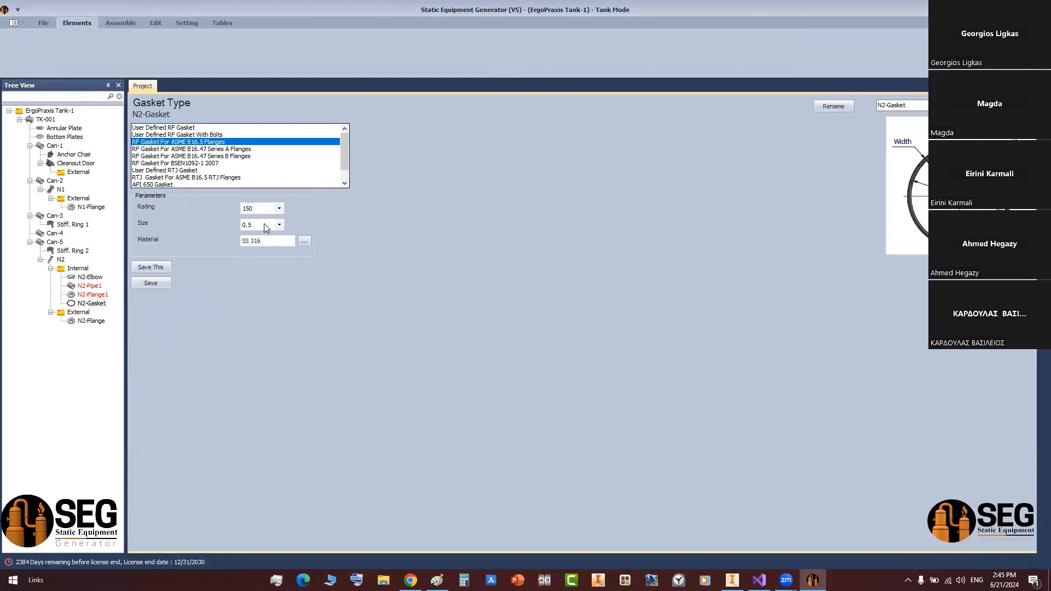
click(265, 225)
click(258, 305)
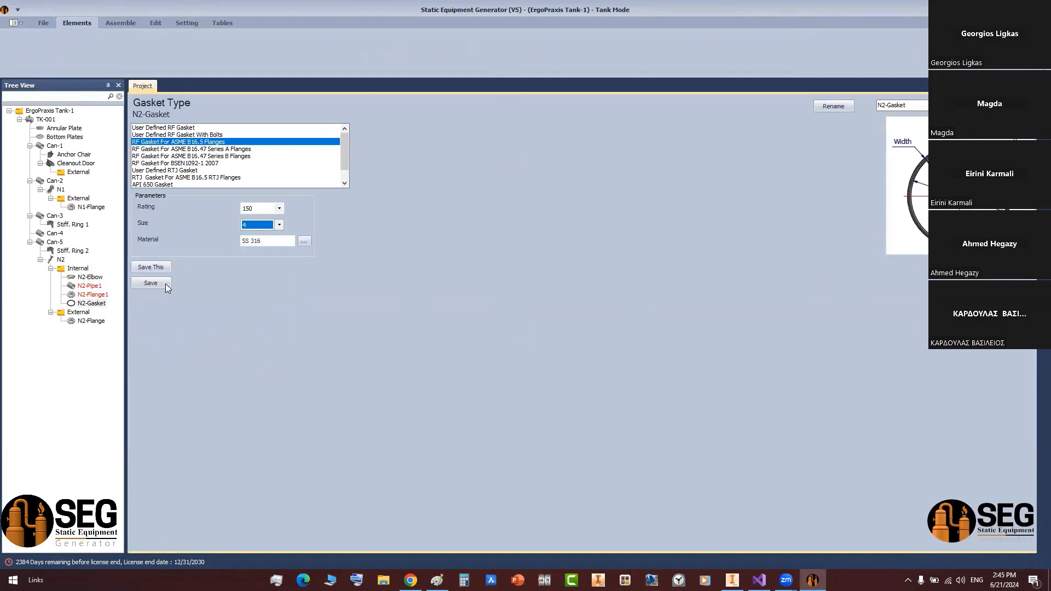
click(164, 285)
- Add a flange named N2-Flange2 to nozzle N2's Internal folder, with the same definition as N2-Flange1
click(81, 269)
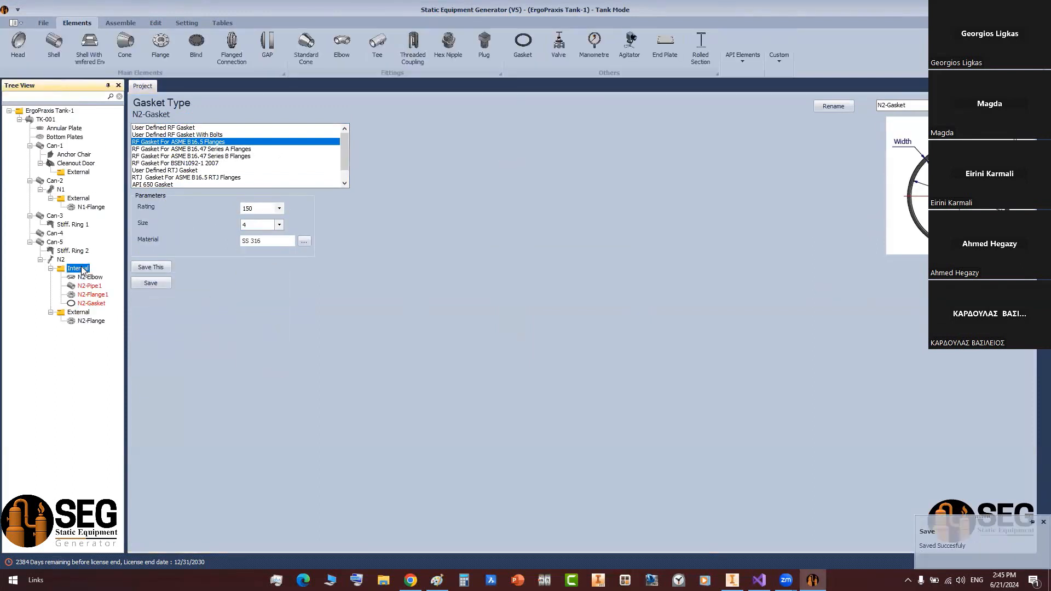
click(161, 47)
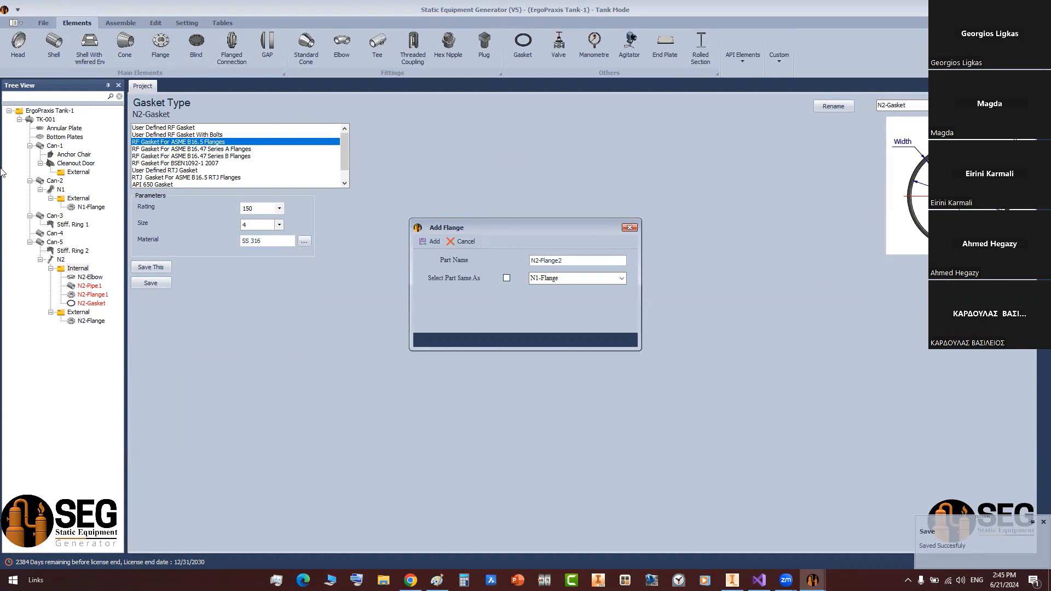
click(506, 278)
click(622, 278)
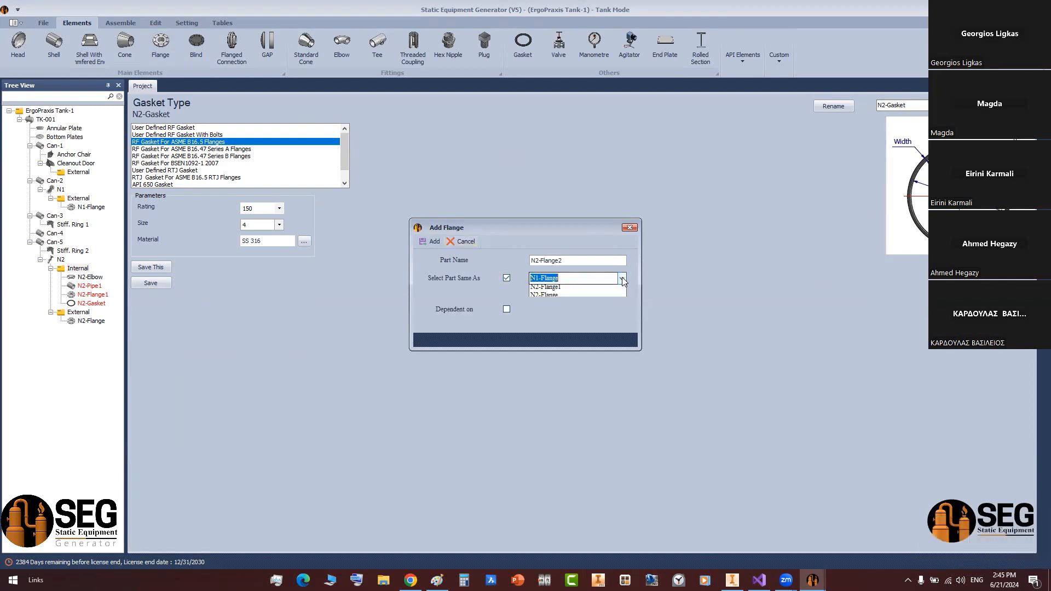
click(563, 298)
click(430, 241)
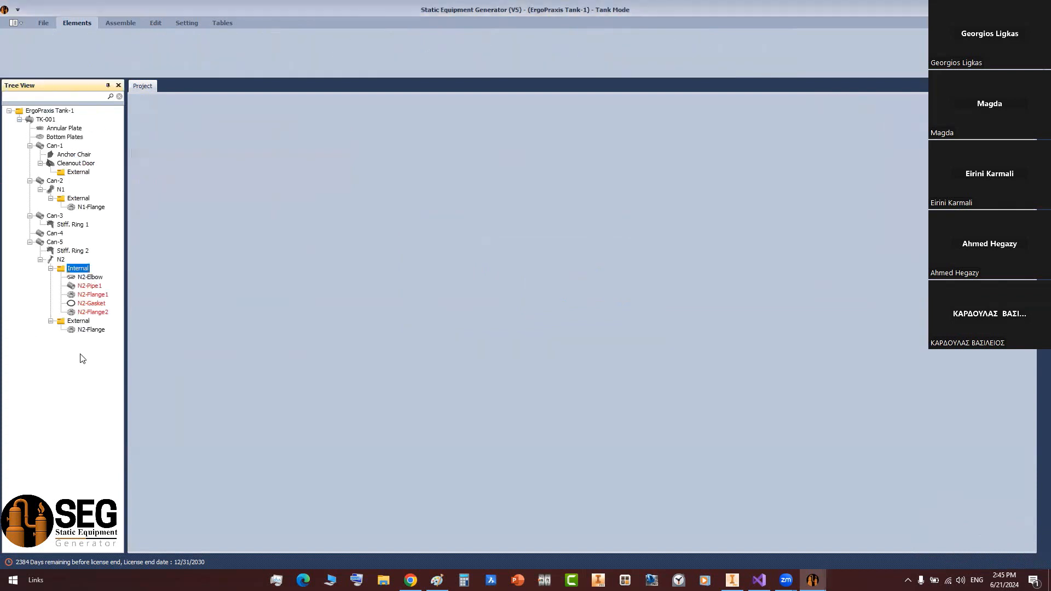
- Set N2-Flange2 as flipped and save it
click(92, 312)
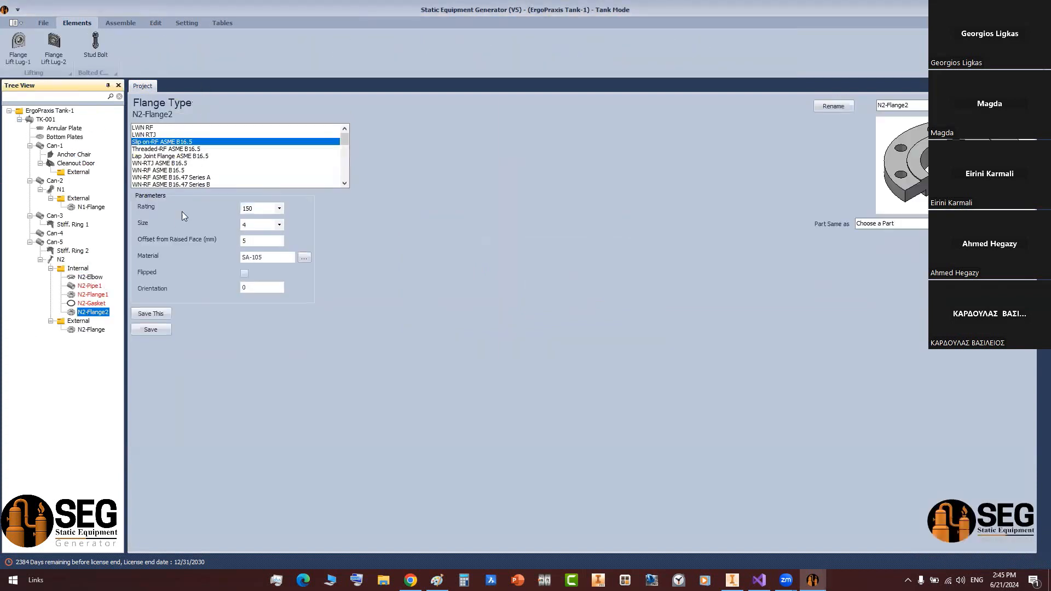
click(244, 274)
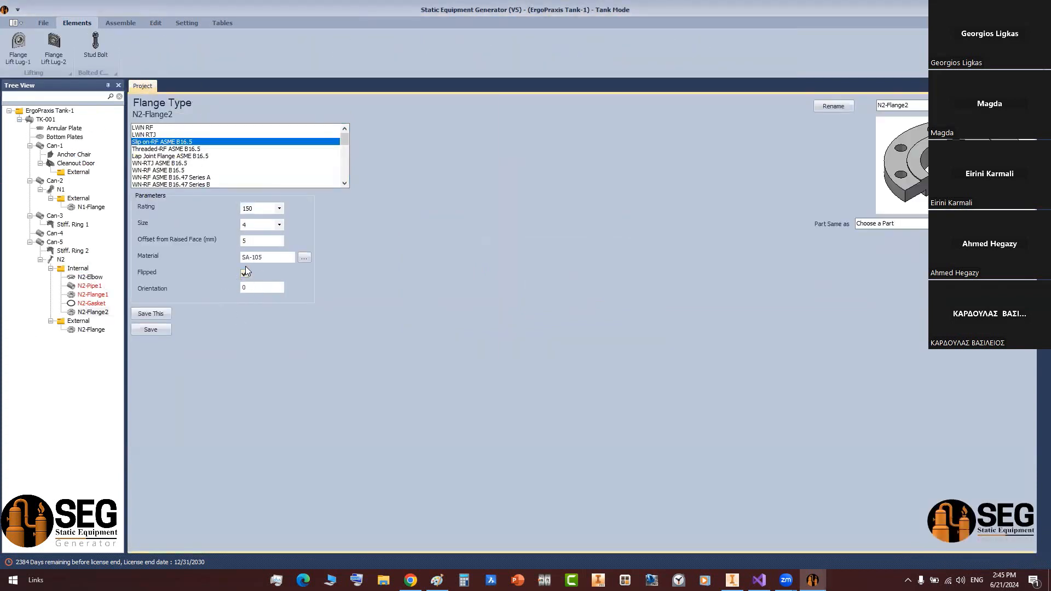
click(162, 329)
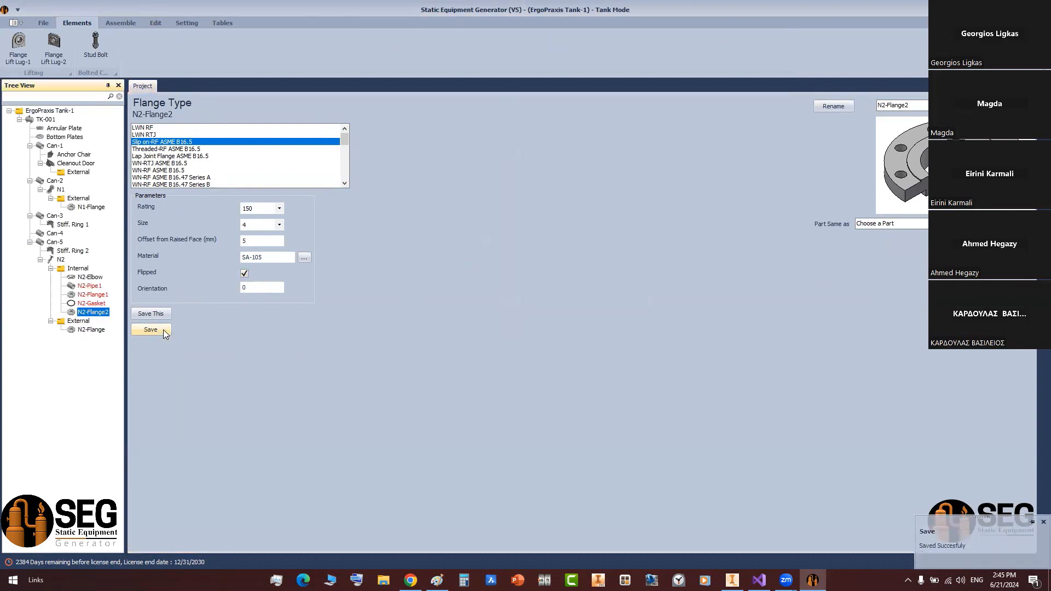
- Add a shell part named N2-Pipe2 to nozzle N2's Internal folder, with the same definition as N2-Pipe1
click(78, 269)
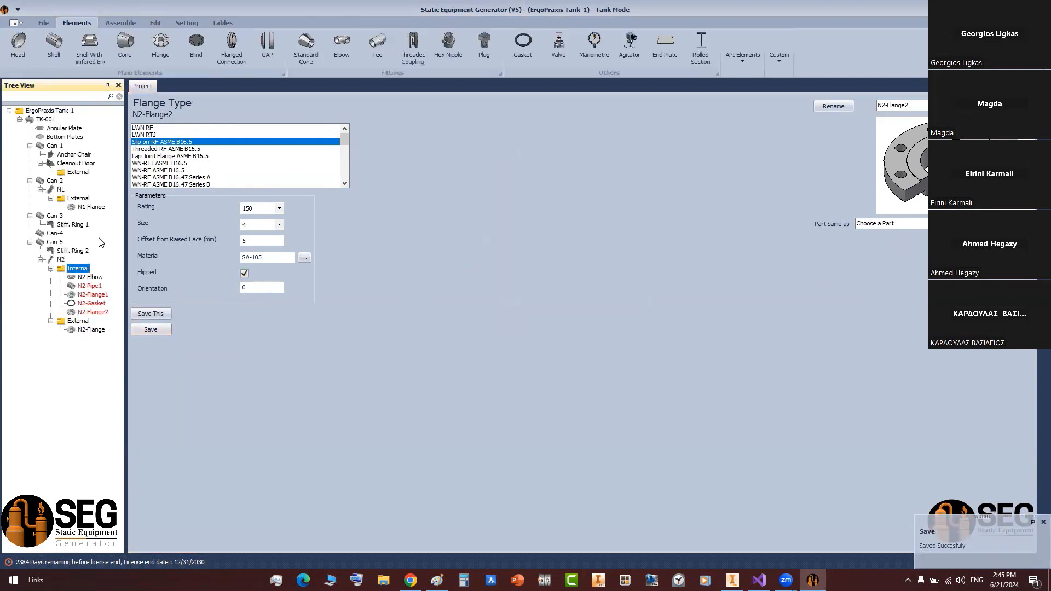
click(57, 44)
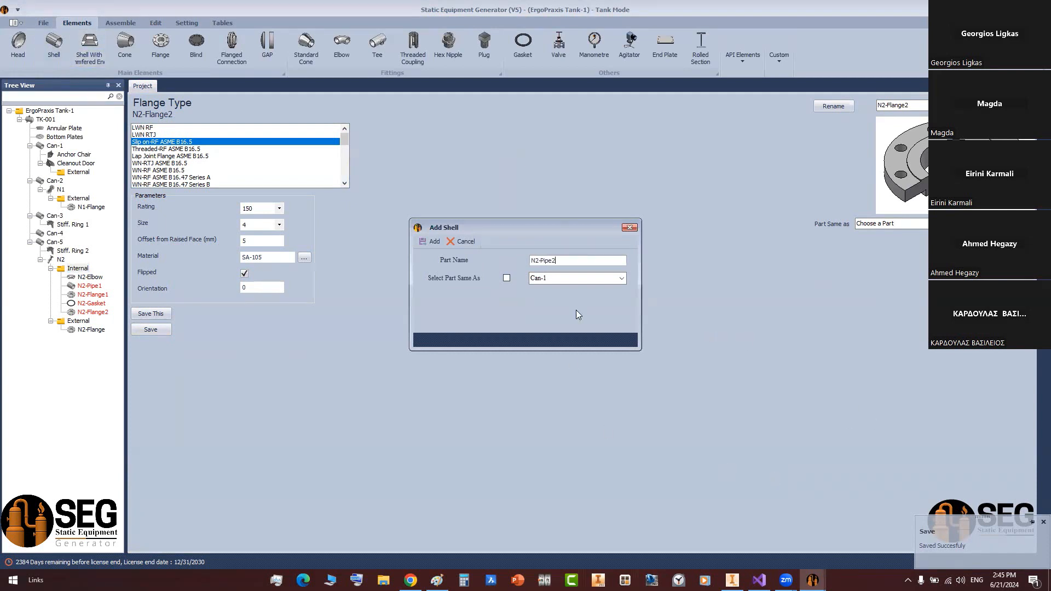
click(507, 278)
click(621, 278)
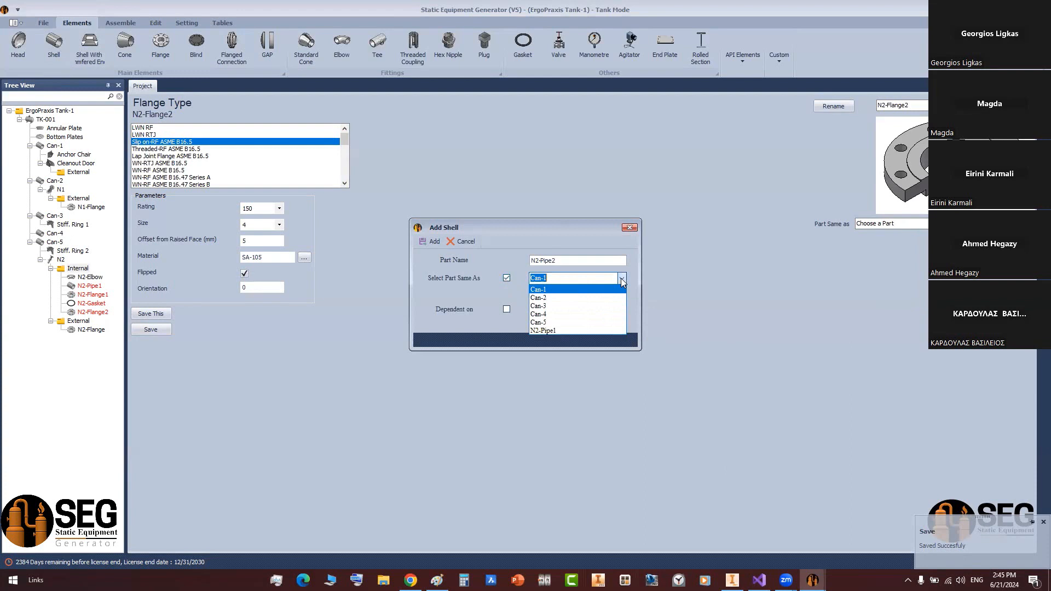
click(570, 330)
click(433, 242)
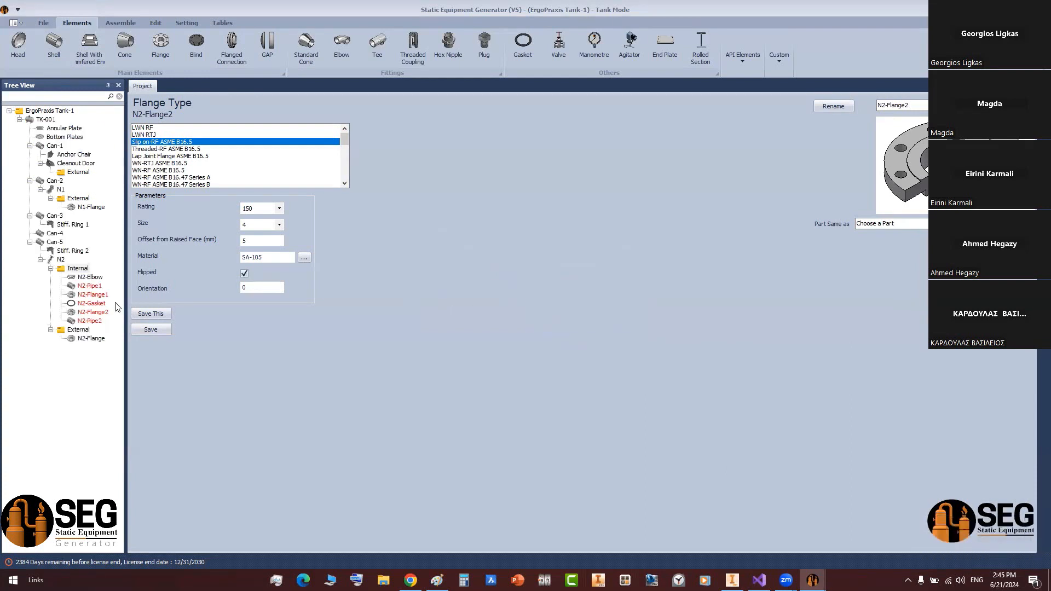
- Set N2-Pipe2's length to 4000 mm and save it
click(89, 321)
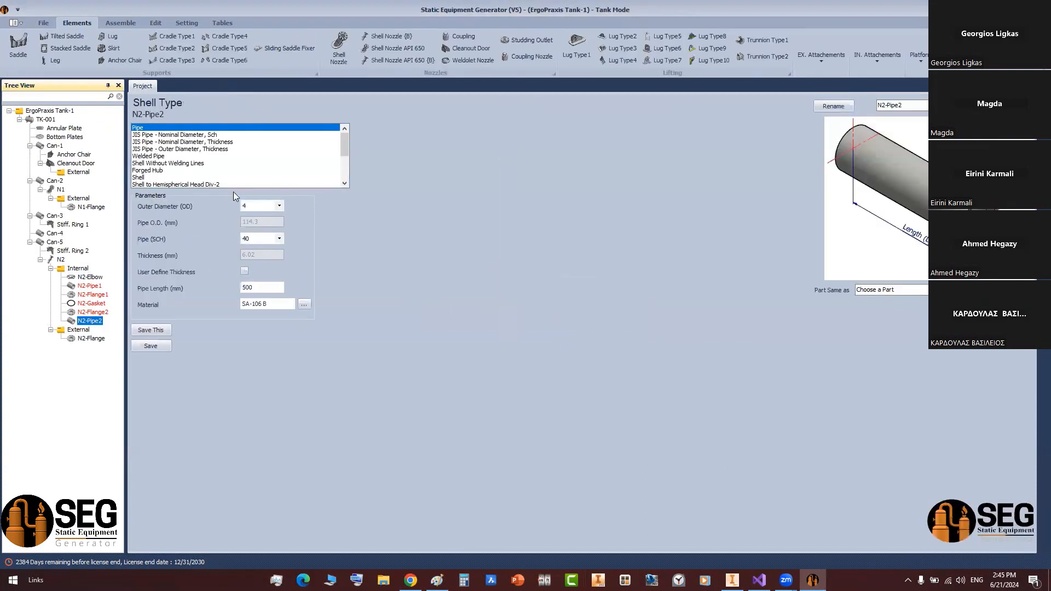
click(242, 289)
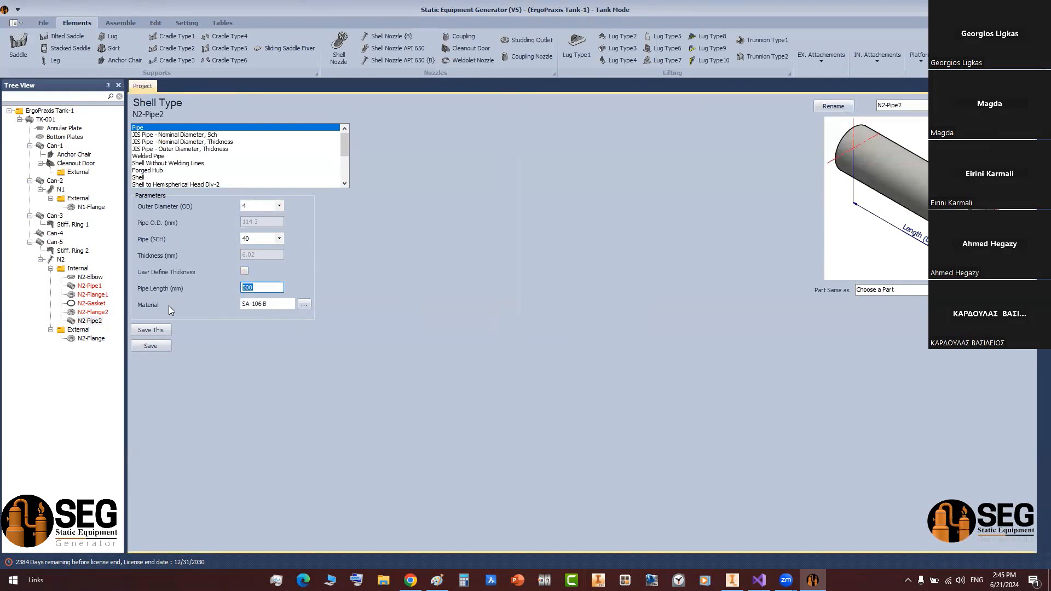
text(4000)
click(150, 345)
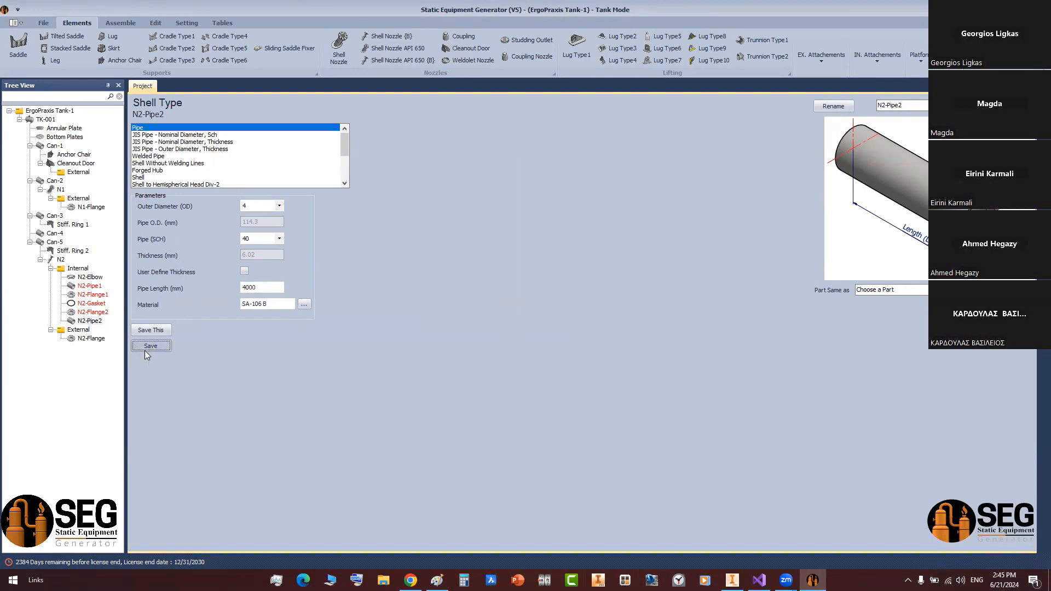
- Assemble nozzle N2's new internal parts, then switch to Inventor and open the TK-001 drawing
click(126, 26)
click(732, 579)
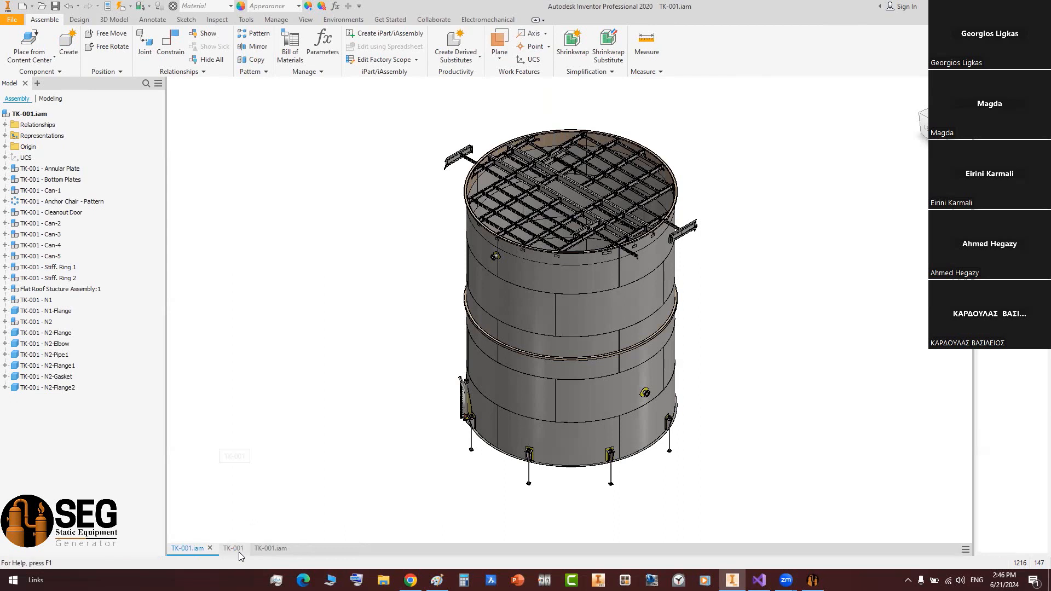
click(235, 549)
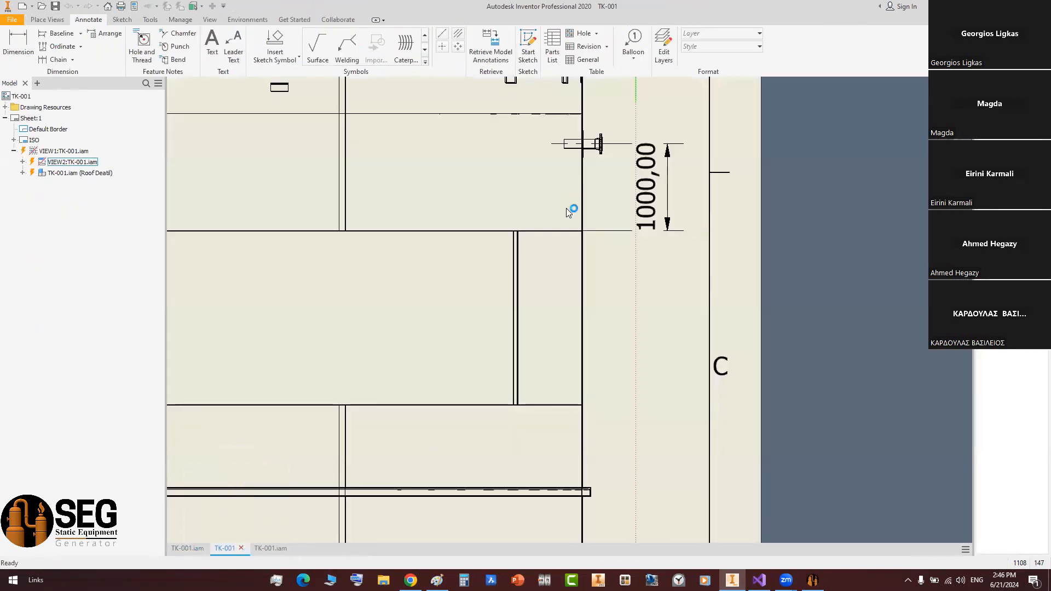
- Add bisector centerlines to nozzle N2's internal elbow and the pipe below it in the projected view
scroll(571, 196, down, 5)
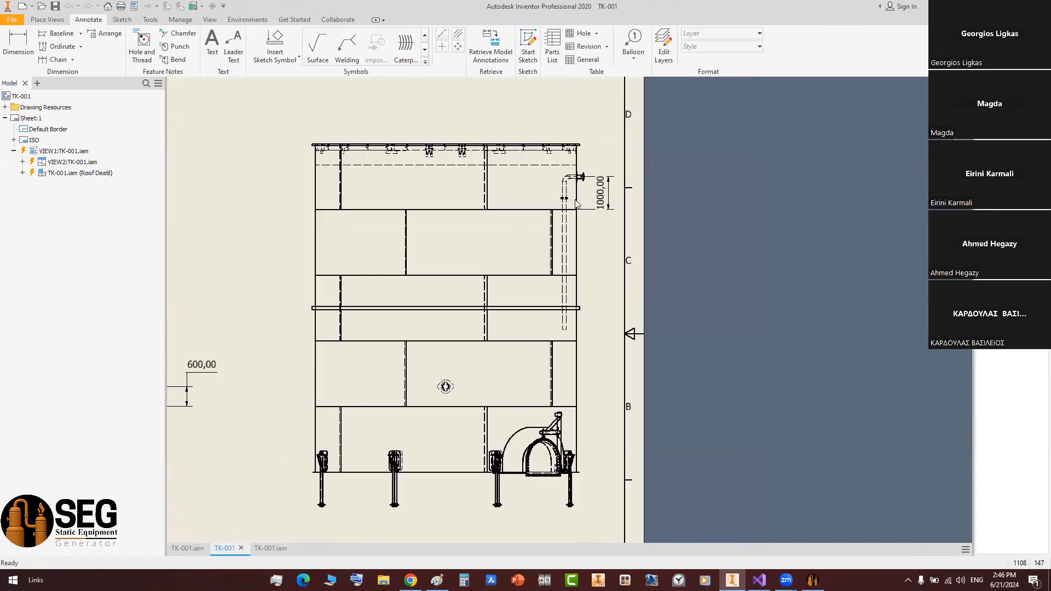
scroll(572, 197, up, 3)
middle_drag(570, 165, 562, 213)
scroll(564, 218, up, 6)
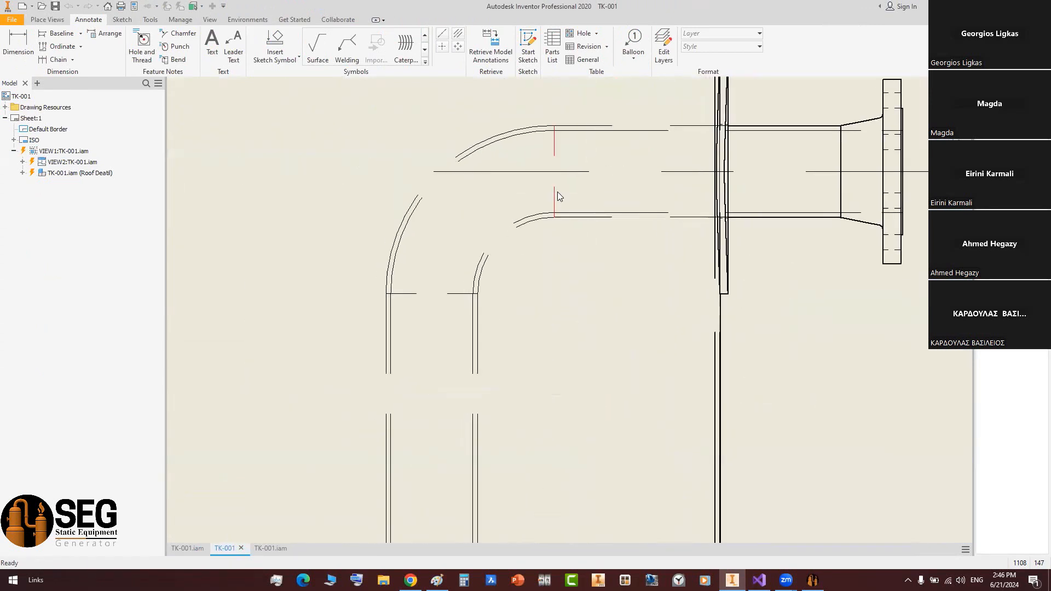
click(459, 35)
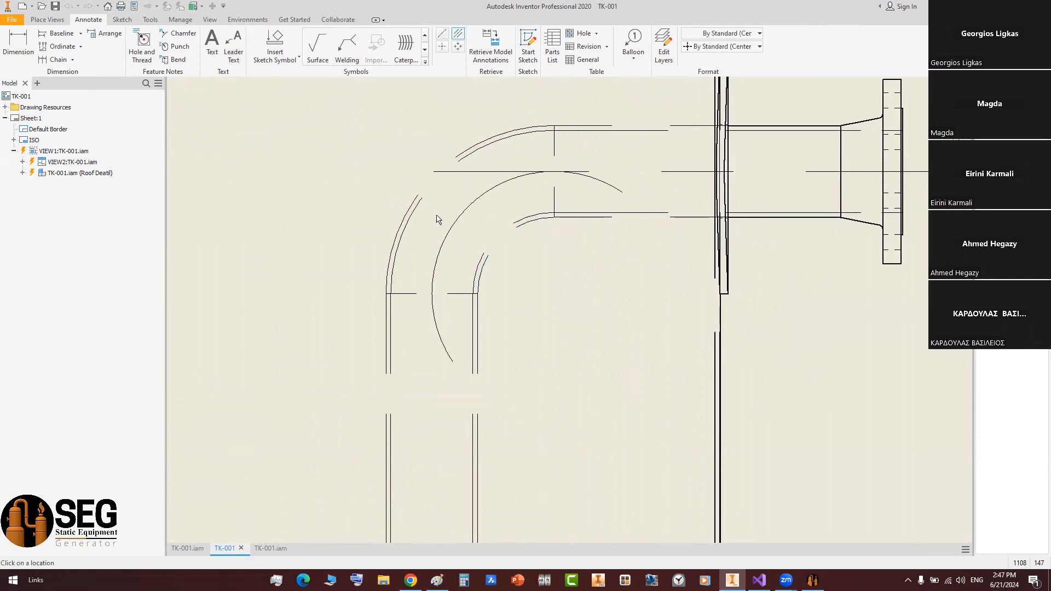
scroll(411, 224, down, 4)
scroll(426, 229, up, 2)
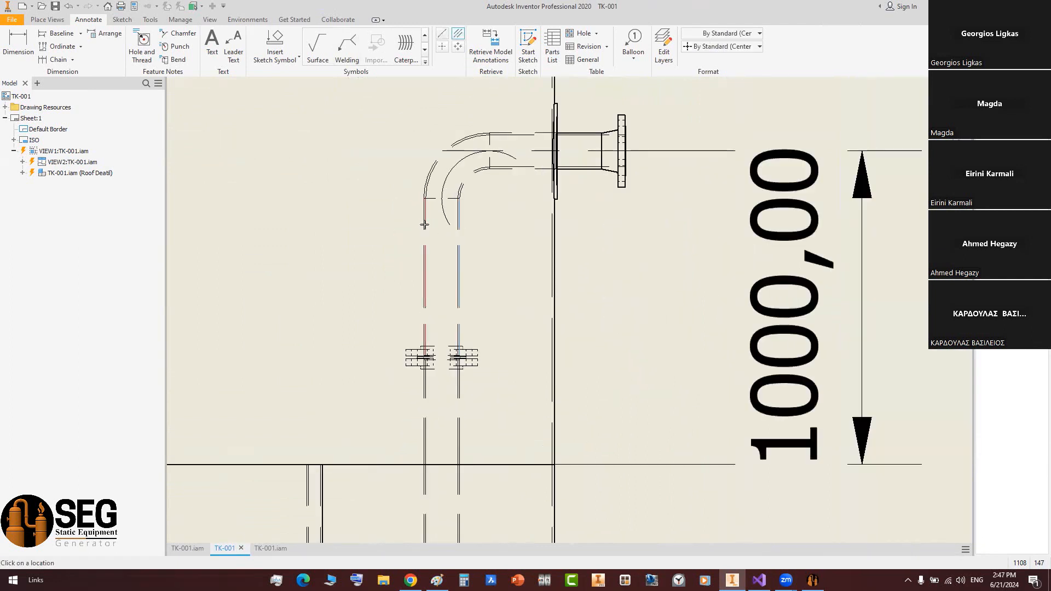
scroll(473, 263, down, 3)
scroll(547, 290, up, 5)
right_click(509, 267)
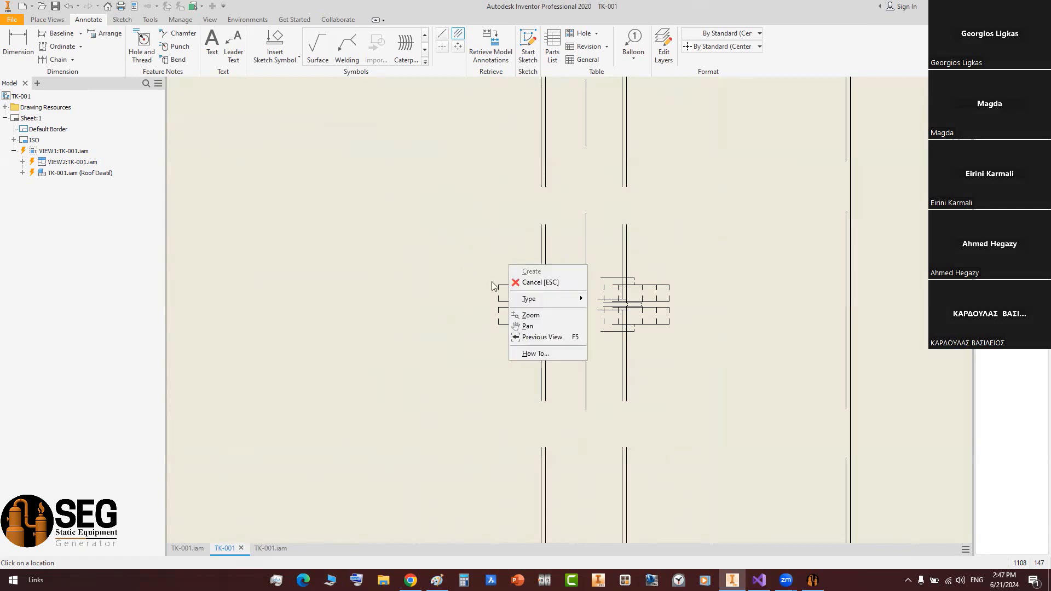
click(533, 272)
- Dimension the vertical distance from the tank's bottom edge to the lower end of N2's internal pipe in the projected view
scroll(667, 361, down, 3)
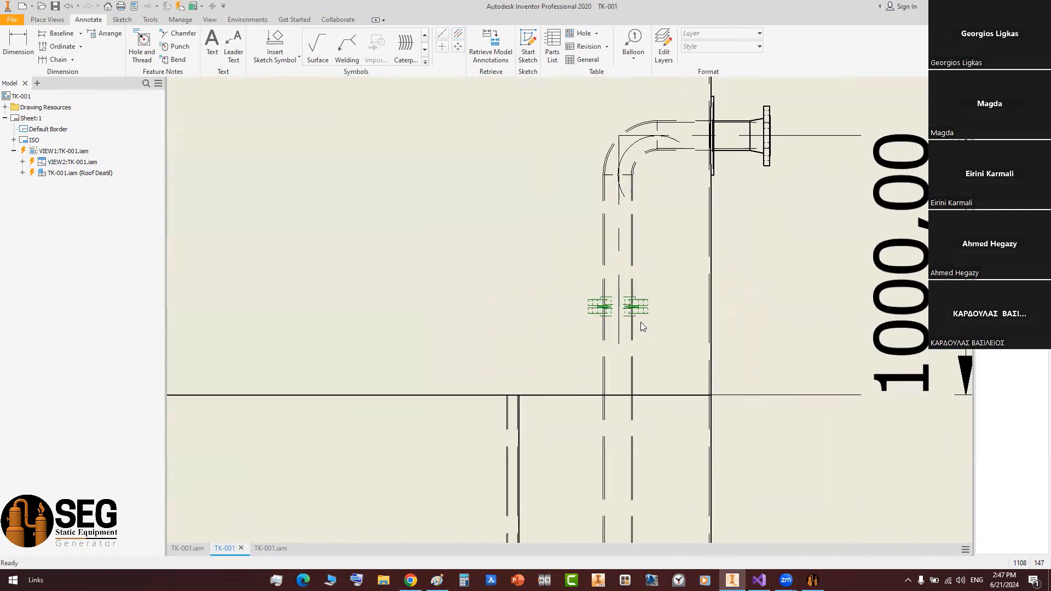
scroll(640, 322, up, 3)
scroll(642, 308, down, 4)
middle_drag(590, 301, 591, 283)
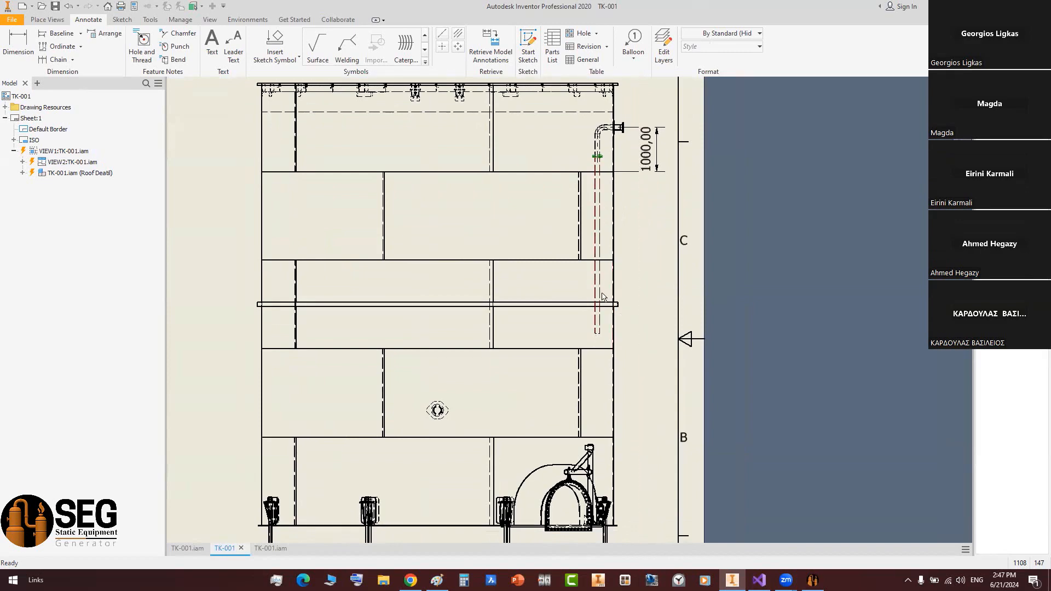
scroll(588, 435, up, 4)
scroll(587, 435, up, 5)
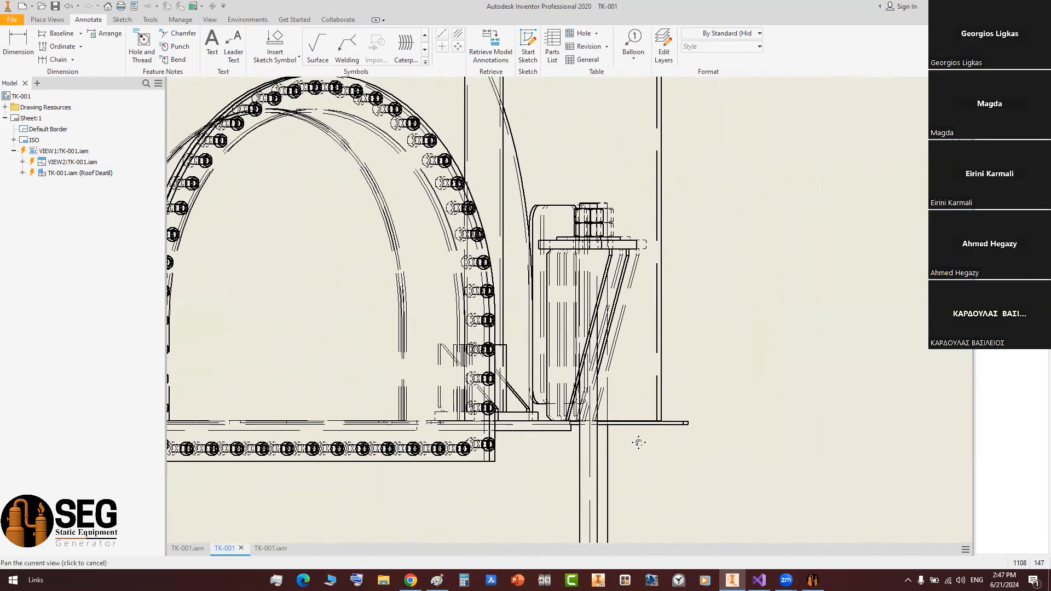
click(647, 386)
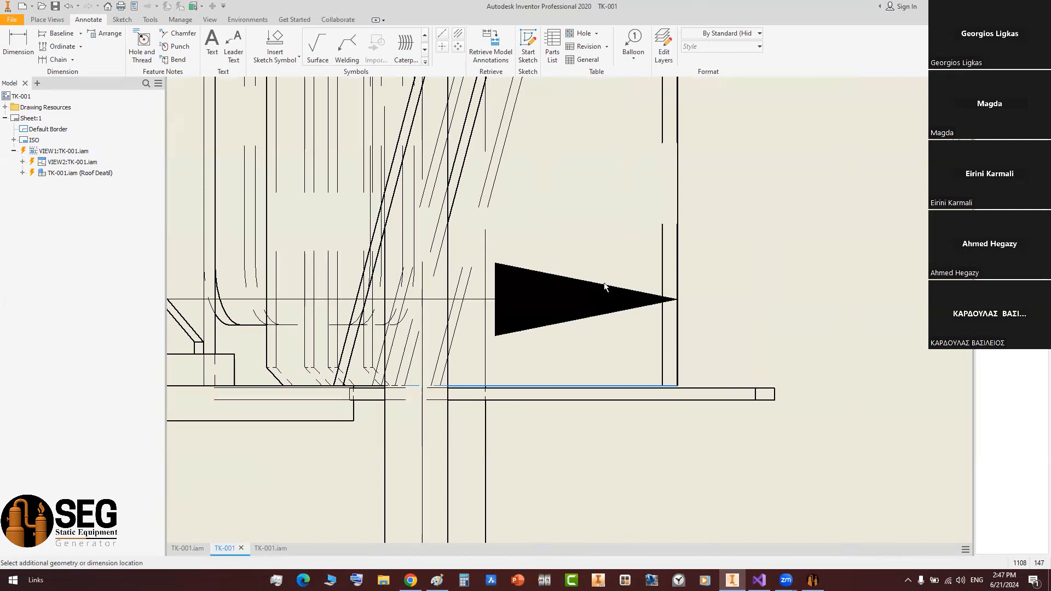
scroll(605, 286, down, 6)
middle_drag(606, 286, 558, 519)
scroll(557, 520, down, 2)
scroll(517, 228, up, 6)
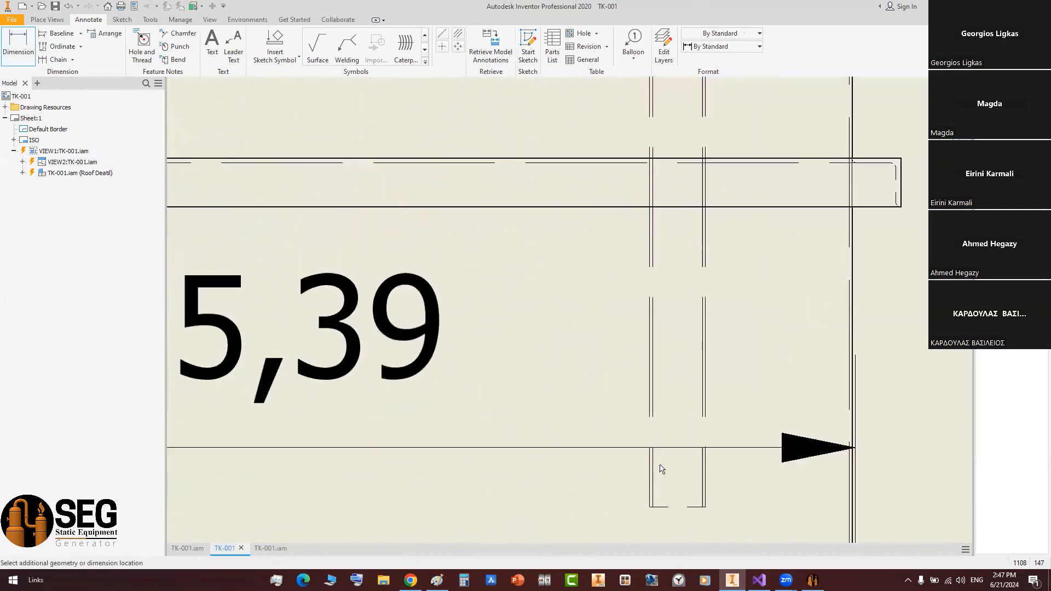
click(693, 507)
scroll(726, 474, down, 6)
middle_drag(728, 476, 562, 240)
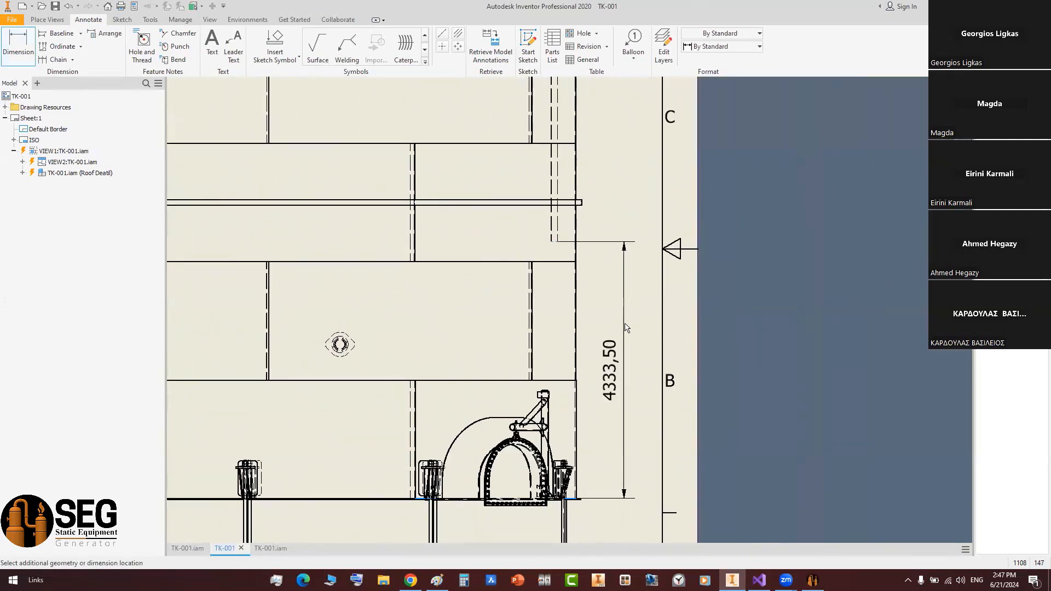
scroll(627, 323, up, 3)
click(623, 325)
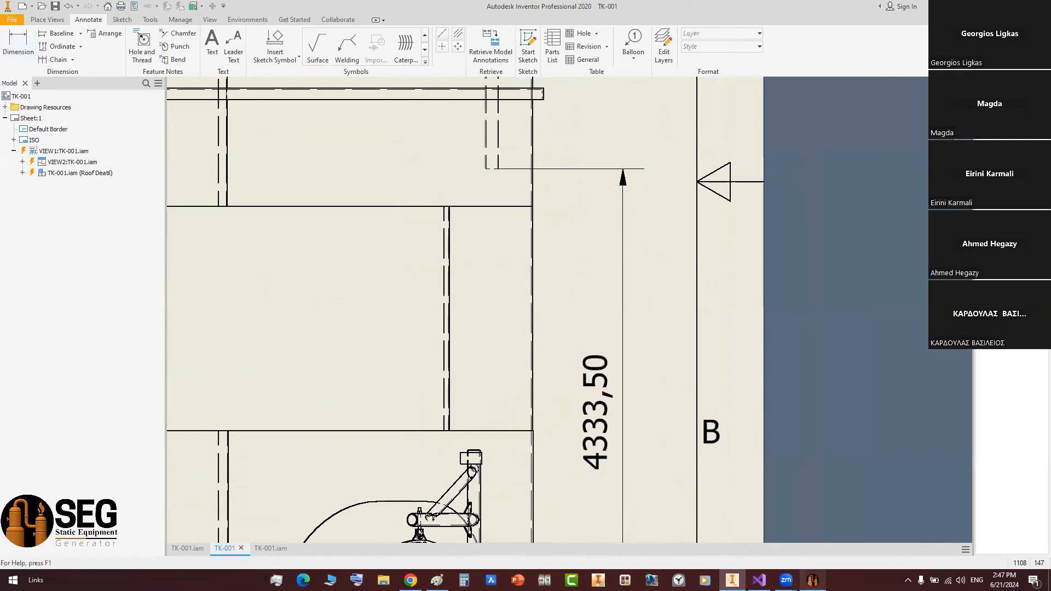
- Switch to Static Equipment Generator and set N2-Pipe2's length to 8000 mm, saving the part
click(812, 579)
drag(247, 288, 236, 291)
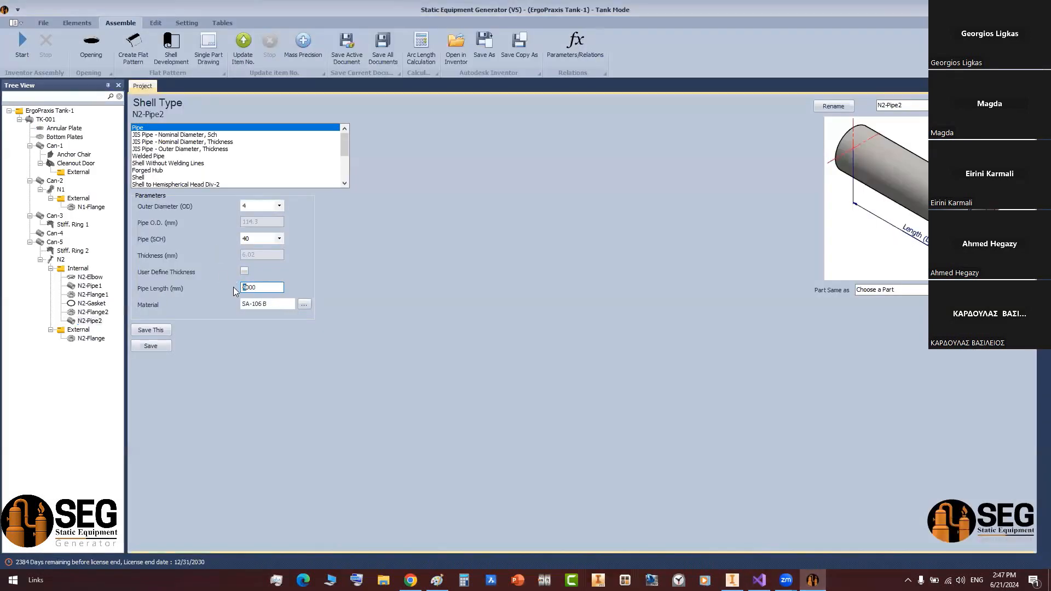
click(151, 347)
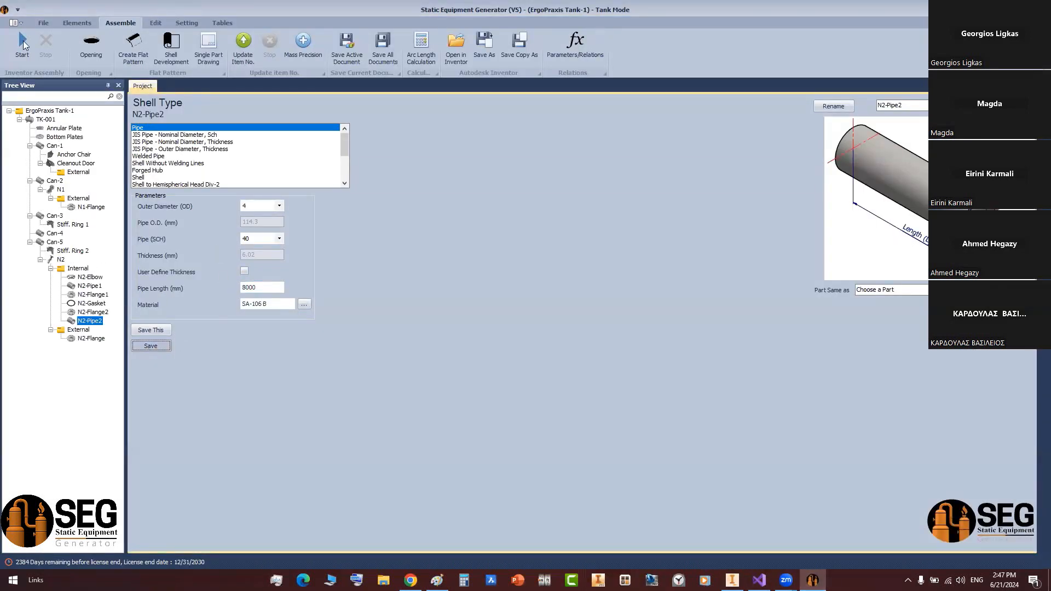
- Reassemble the tank with the lengthened pipe, then switch to Inventor and orient the model to a straight elevation view
click(23, 45)
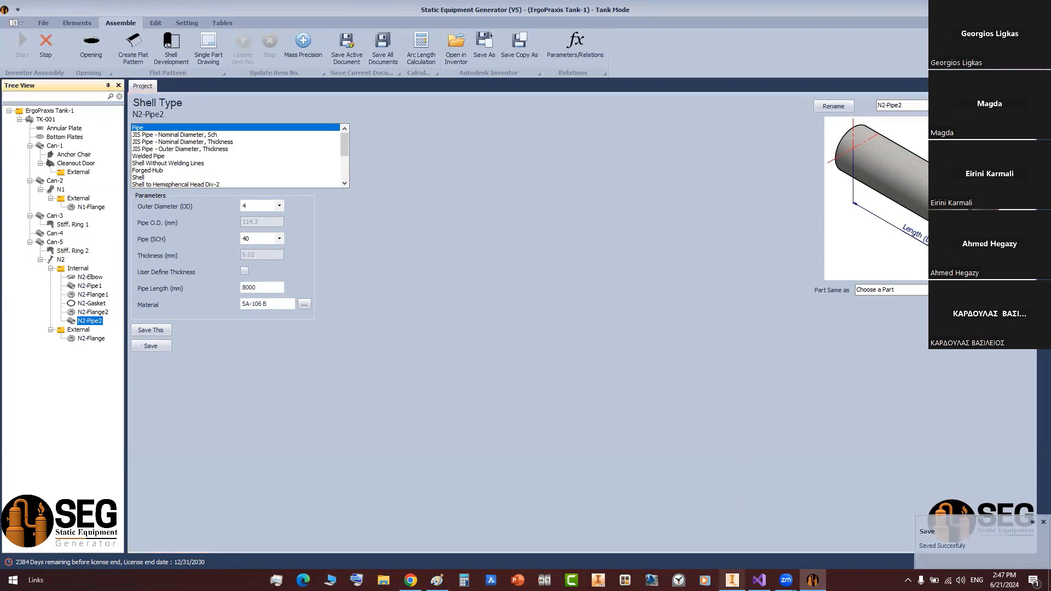
click(732, 579)
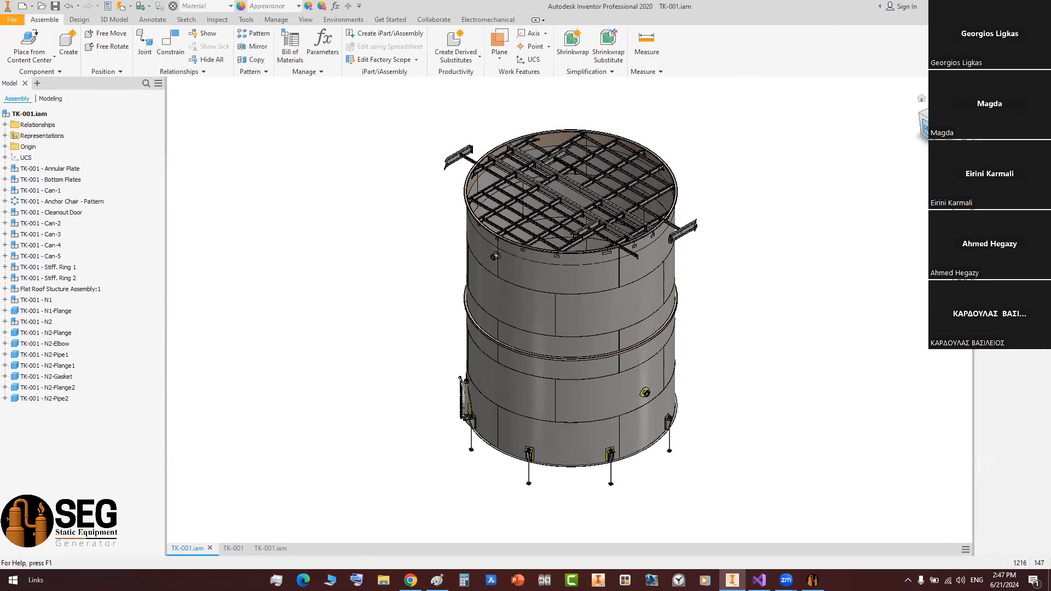
click(925, 128)
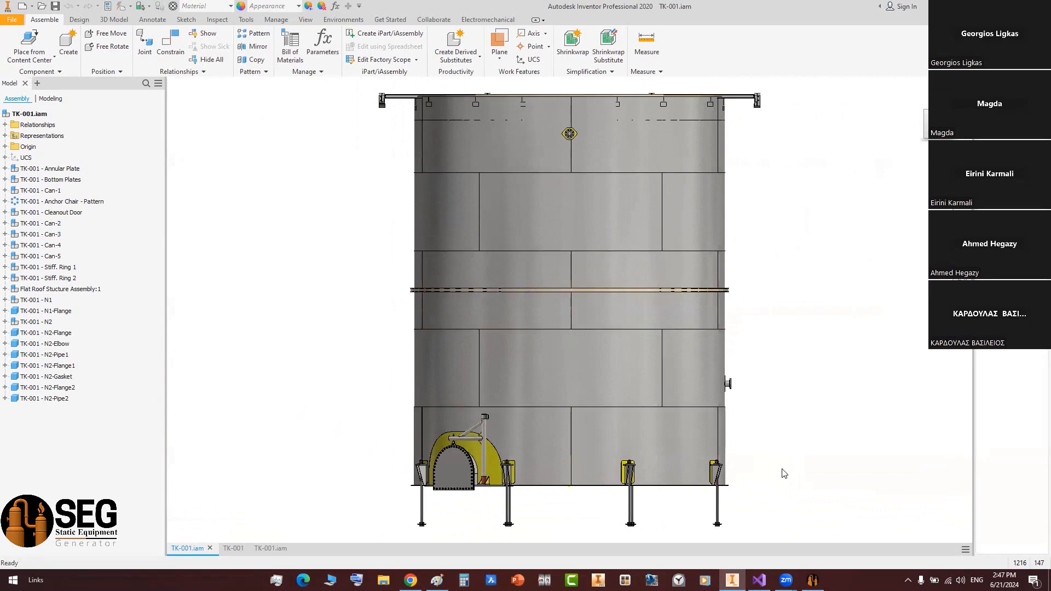
click(916, 134)
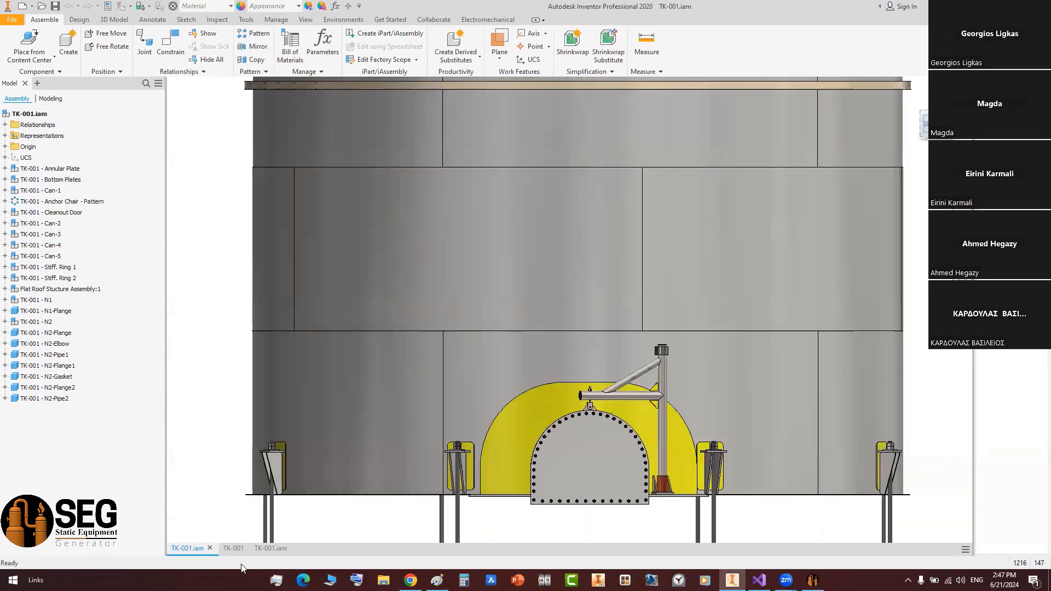
- Open the TK-001 drawing and examine N2's lengthened internal pipe from the elbow down to the tank bottom
click(232, 549)
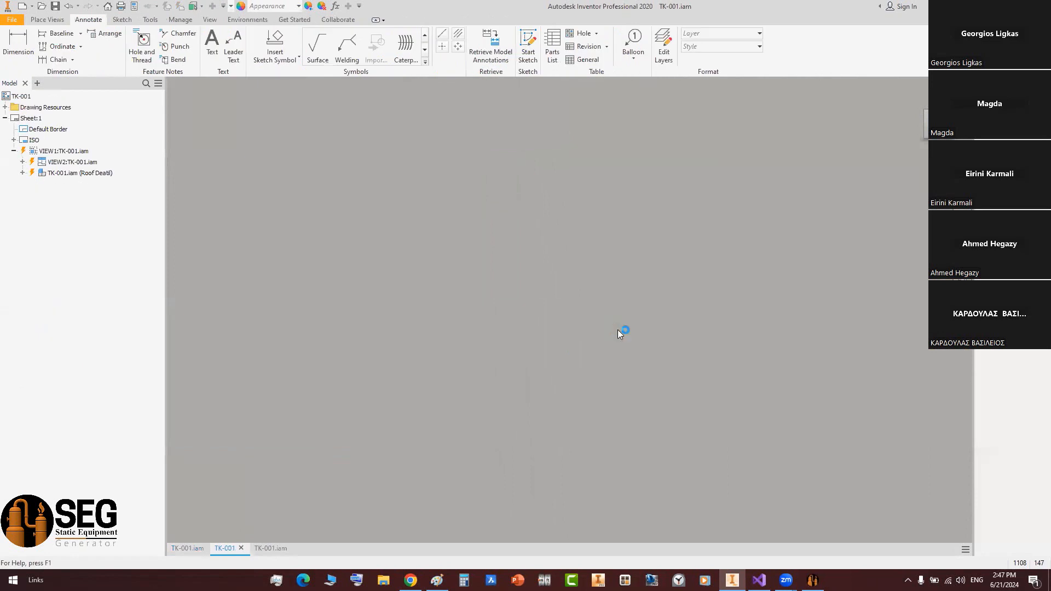
scroll(610, 329, down, 4)
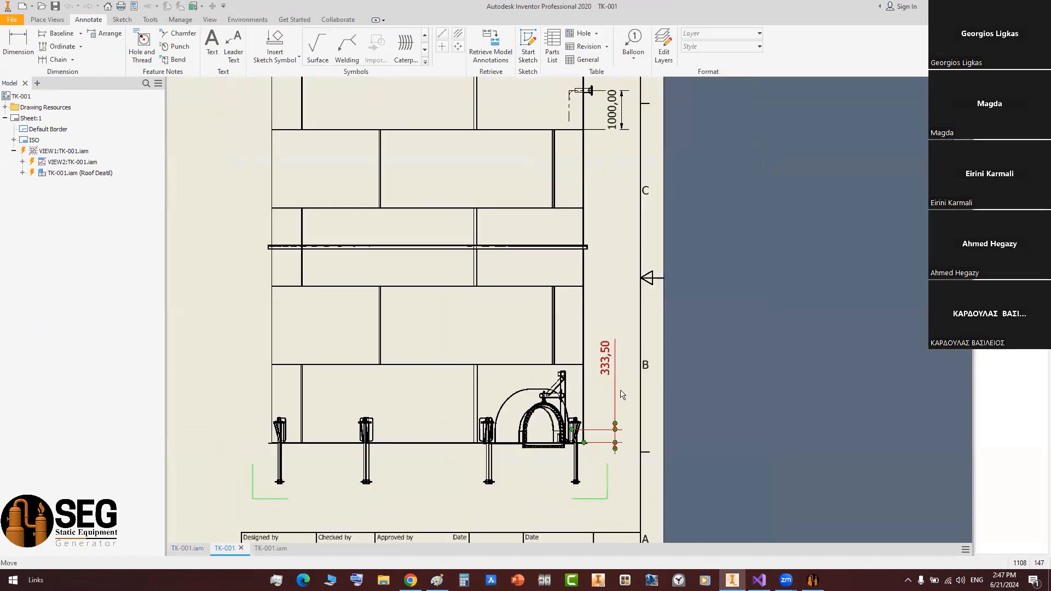
middle_drag(600, 345, 579, 468)
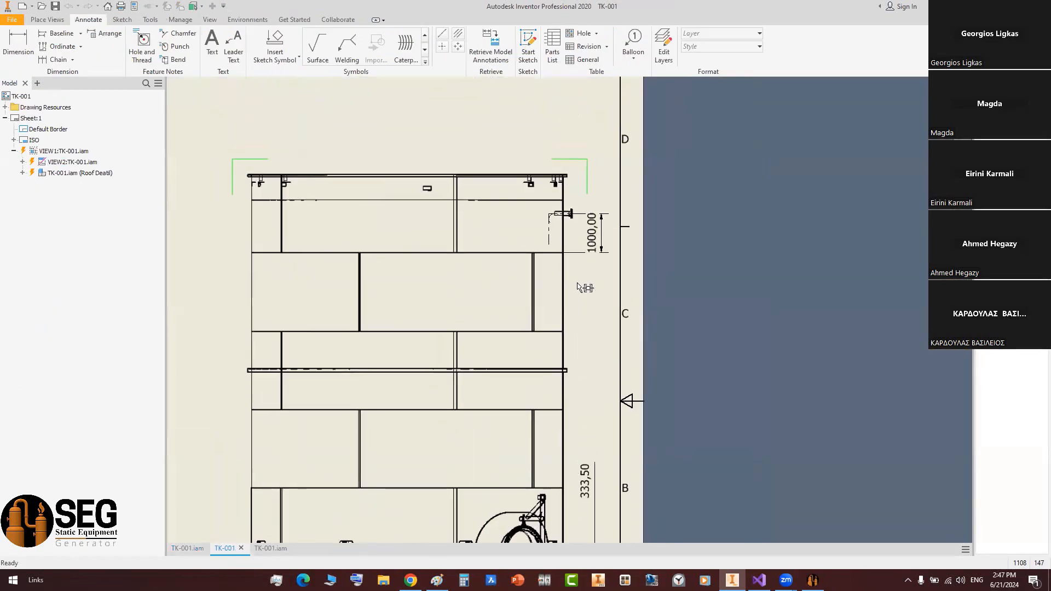
middle_drag(586, 533, 567, 380)
scroll(567, 380, up, 4)
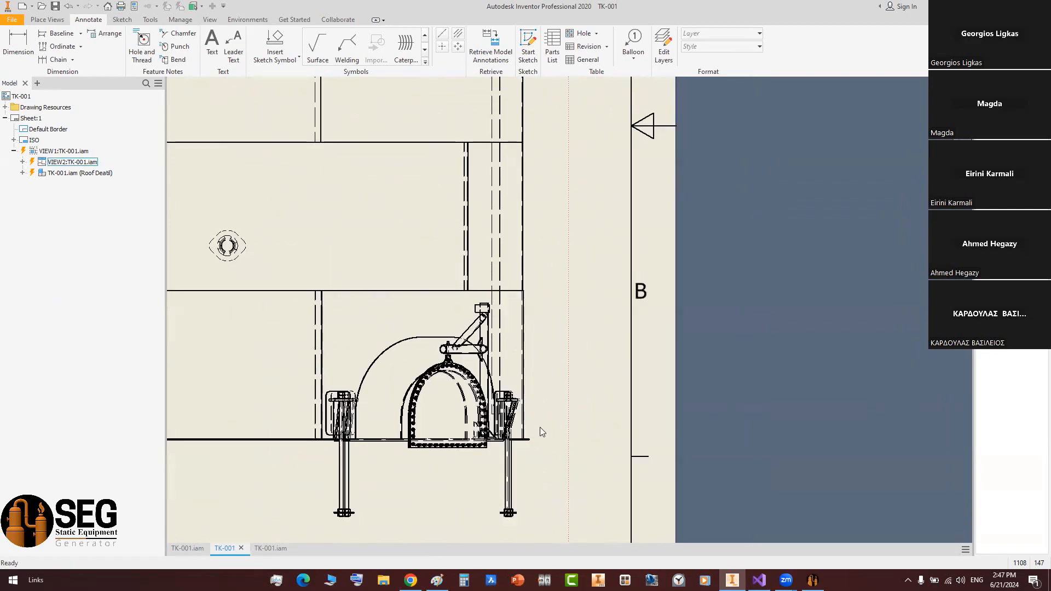
scroll(542, 419, down, 3)
mouse_move(548, 381)
middle_down()
mouse_move(527, 551)
mouse_move(534, 587)
middle_up()
scroll(509, 307, up, 5)
middle_drag(506, 304, 501, 447)
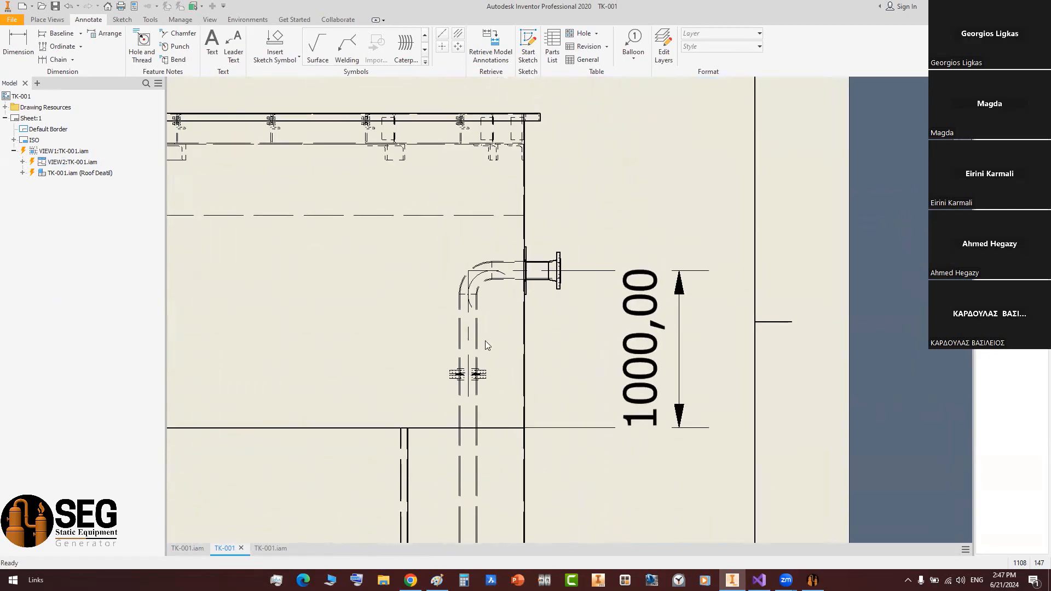
middle_click(485, 341)
middle_click(485, 341)
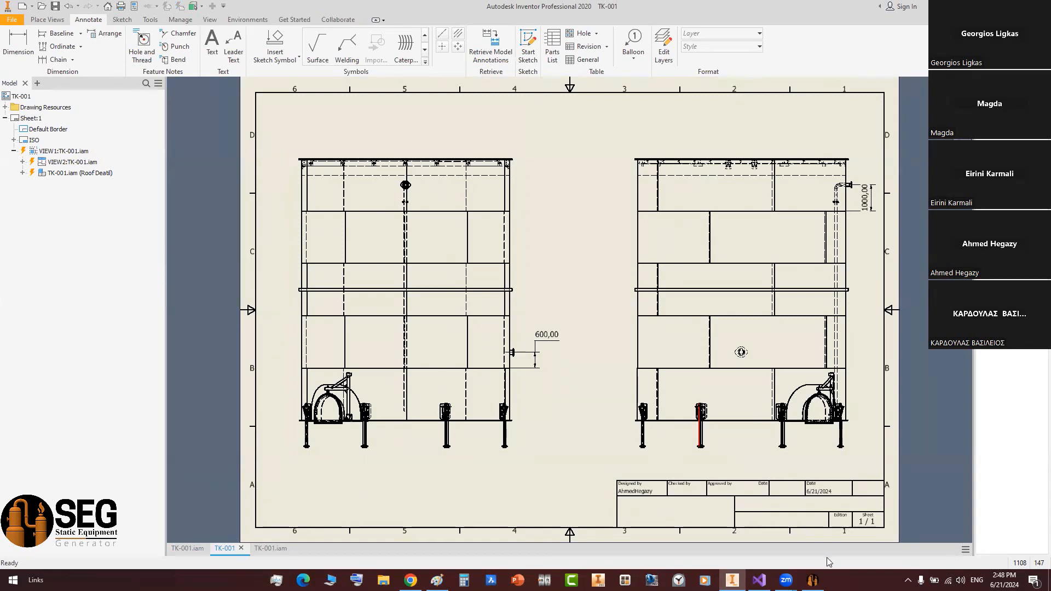
- Switch to Static Equipment Generator, open the Nozzle Table and examine the N1 and N2 rows
click(812, 579)
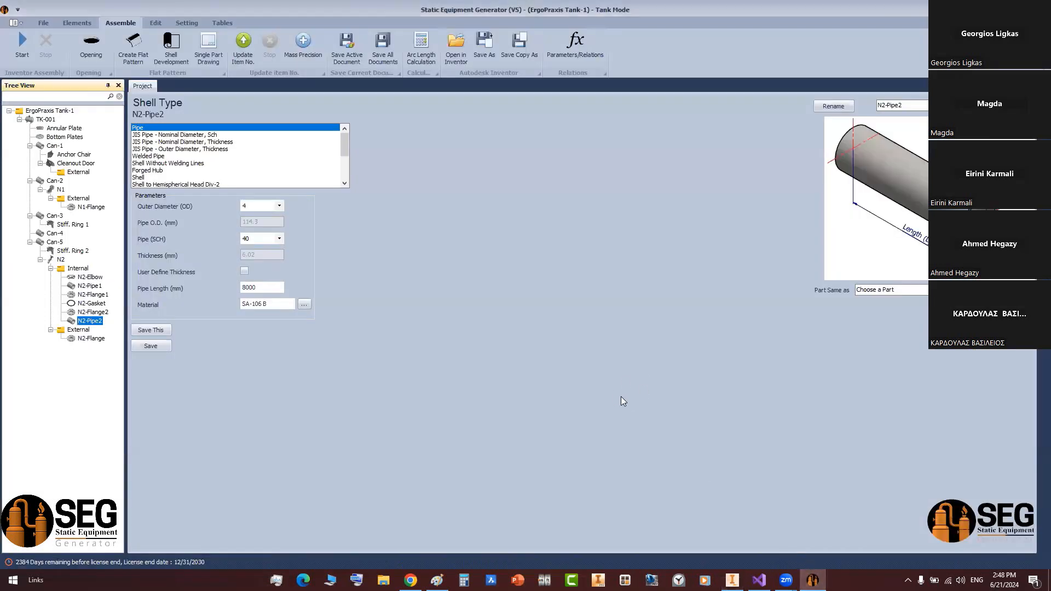
click(224, 23)
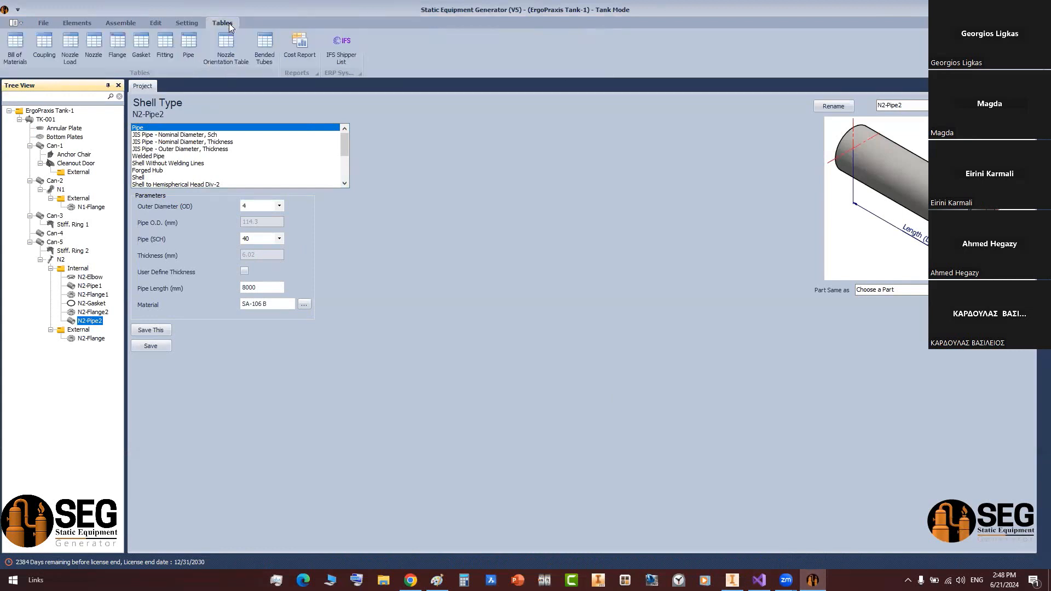
click(99, 42)
click(93, 43)
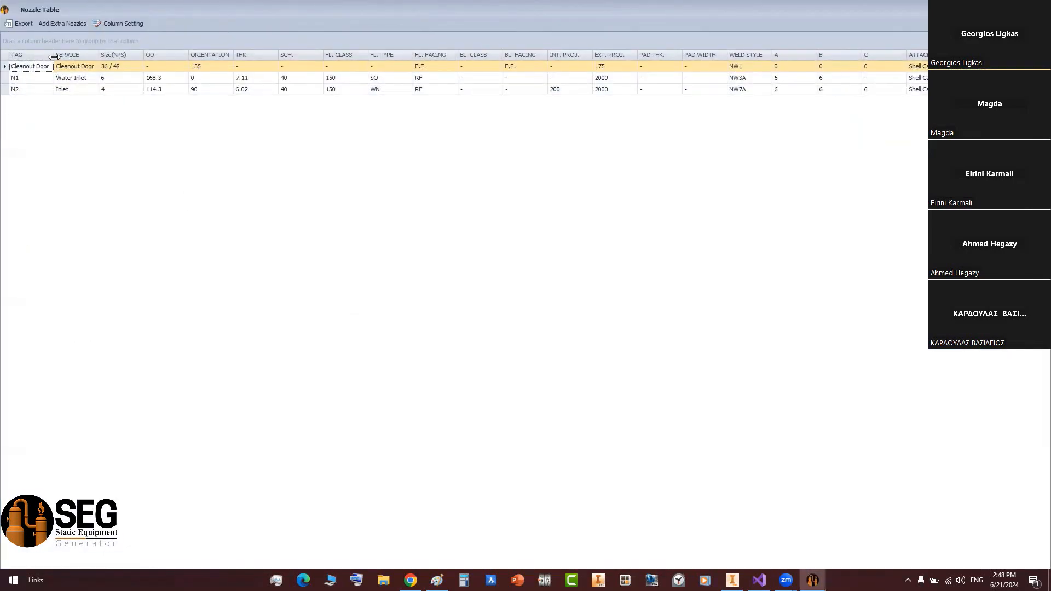
drag(54, 55, 52, 55)
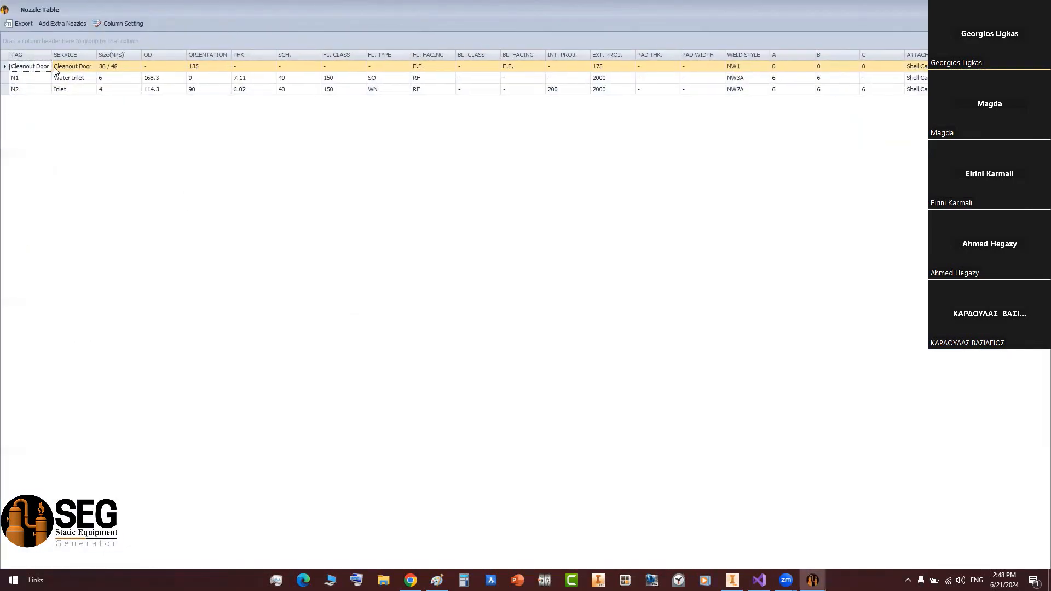
click(16, 78)
click(5, 90)
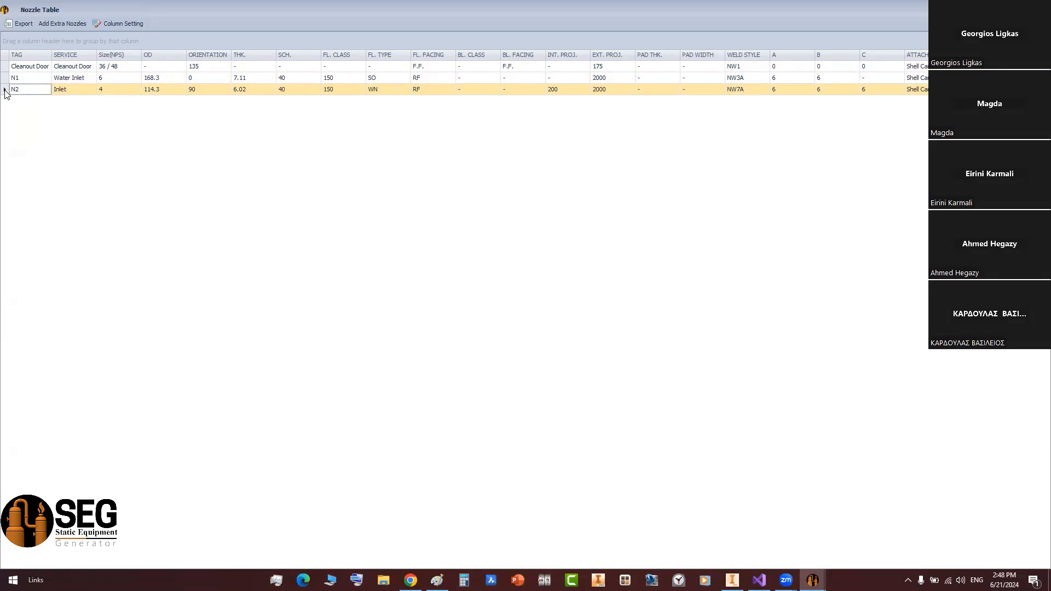
- Switch to Paint and paste the screenshot of the Nozzle Table, enlarging its first columns
click(436, 580)
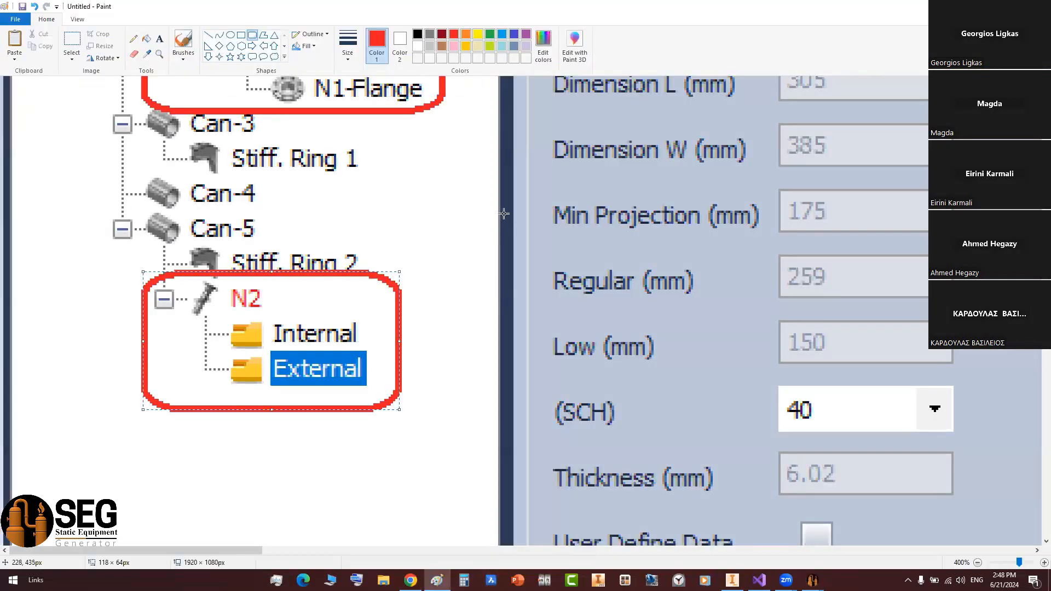
ctrl+scroll(503, 213, down, 5)
key(ctrl+v)
ctrl+scroll(60, 126, up, 3)
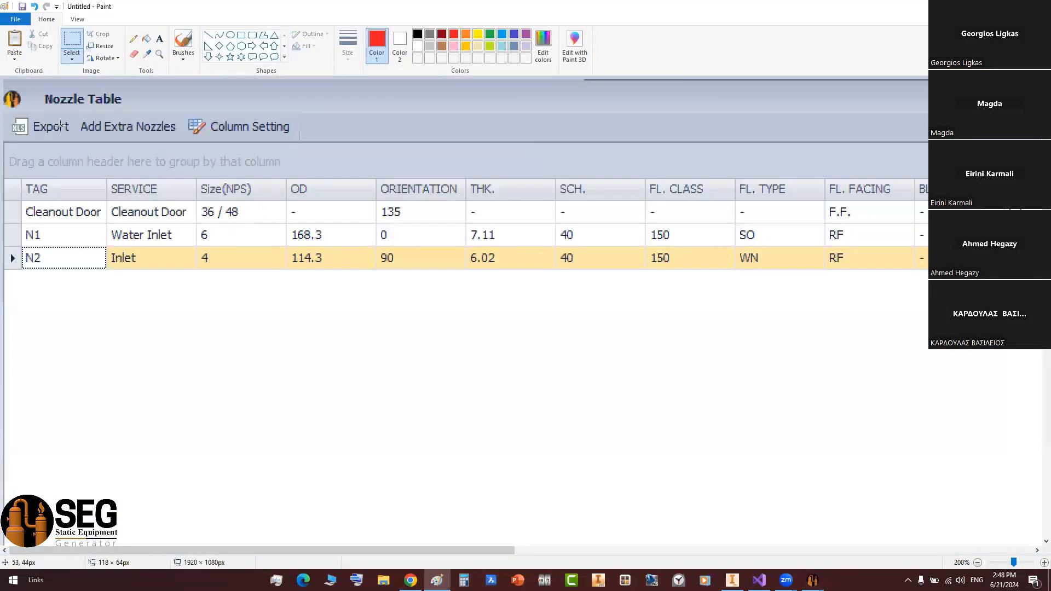
ctrl+scroll(60, 126, up, 2)
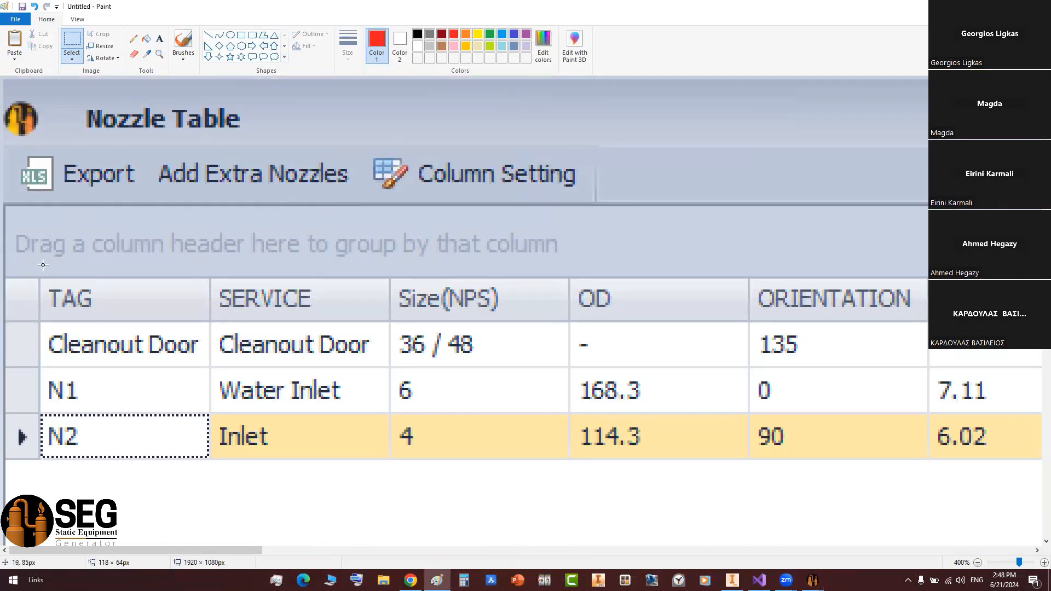
- Outline the TAG column with a red rounded rectangle, then move the outline onto the Size(NPS) column
click(252, 35)
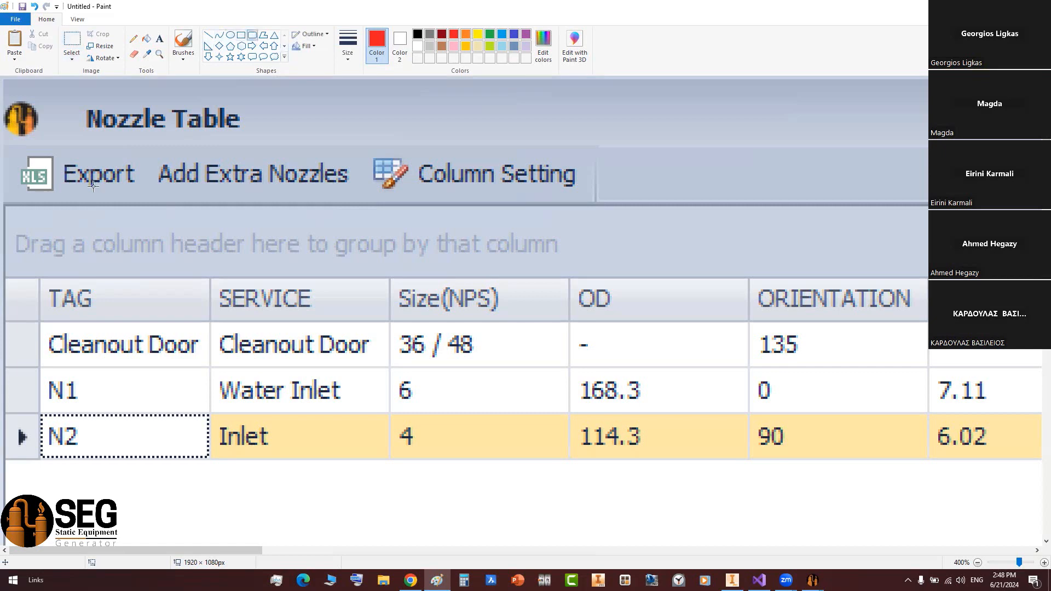
drag(35, 261, 218, 480)
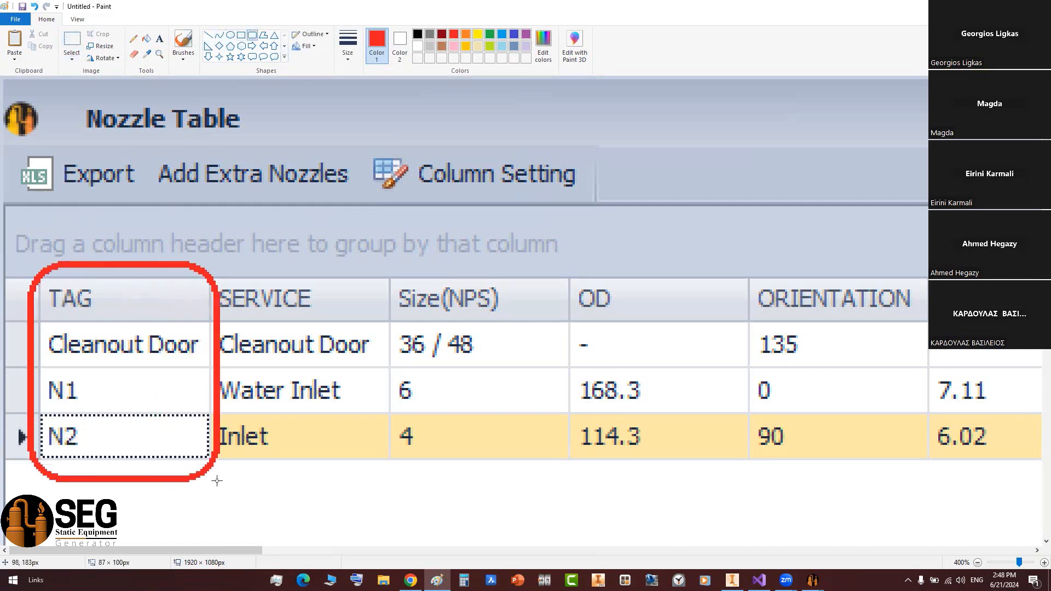
drag(214, 392, 568, 388)
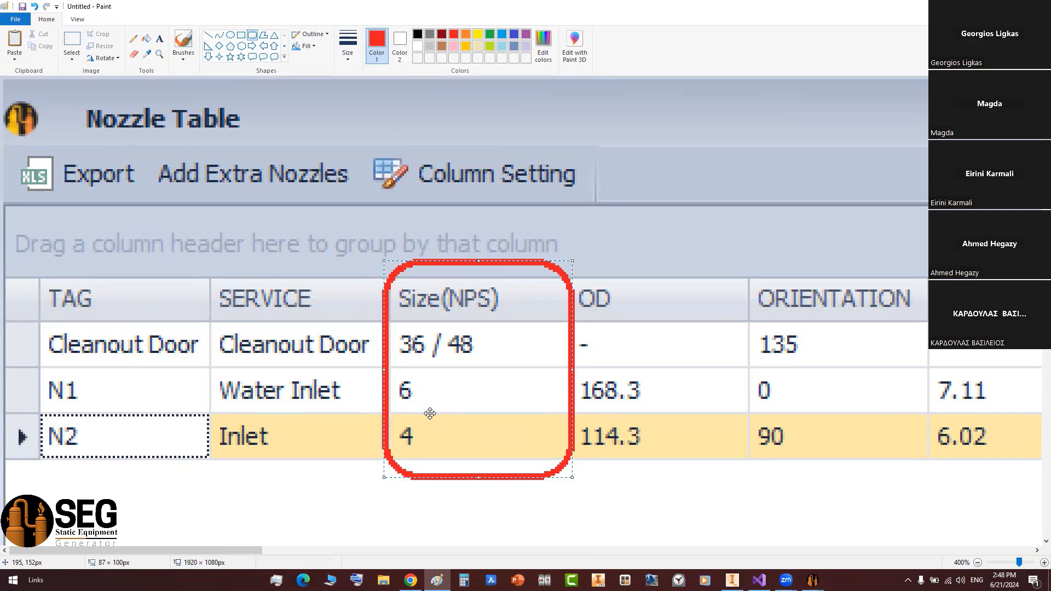
- Switch to Static Equipment Generator, leave the Nozzle Table and open the application settings
click(812, 580)
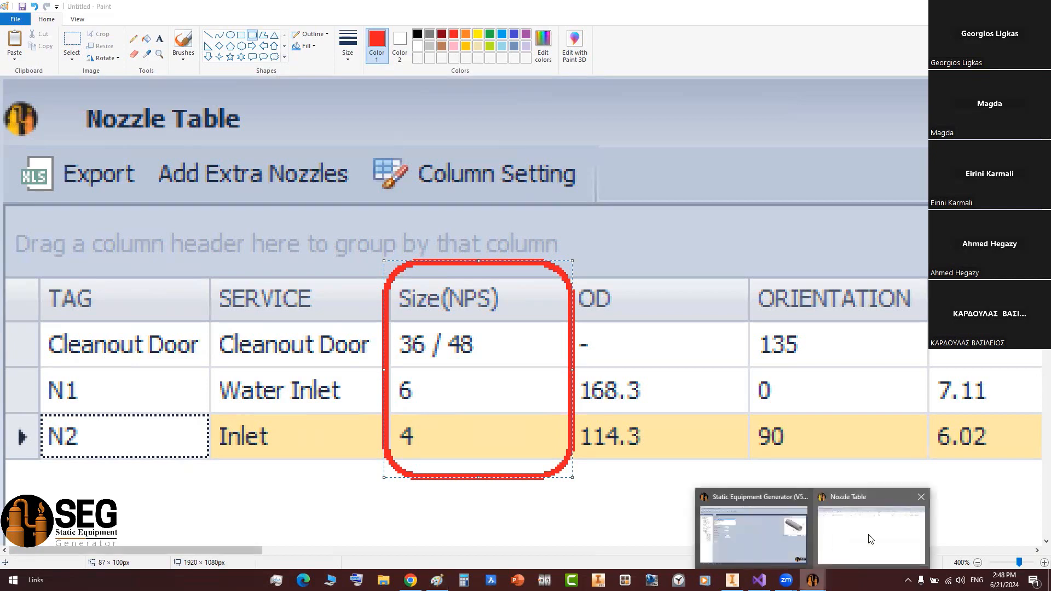
click(870, 539)
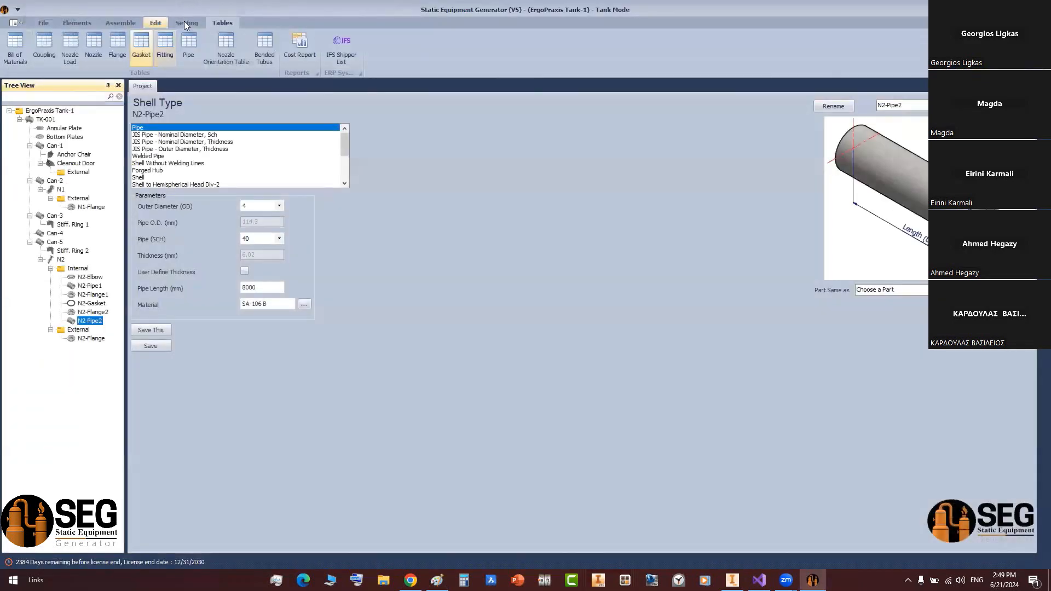
click(185, 23)
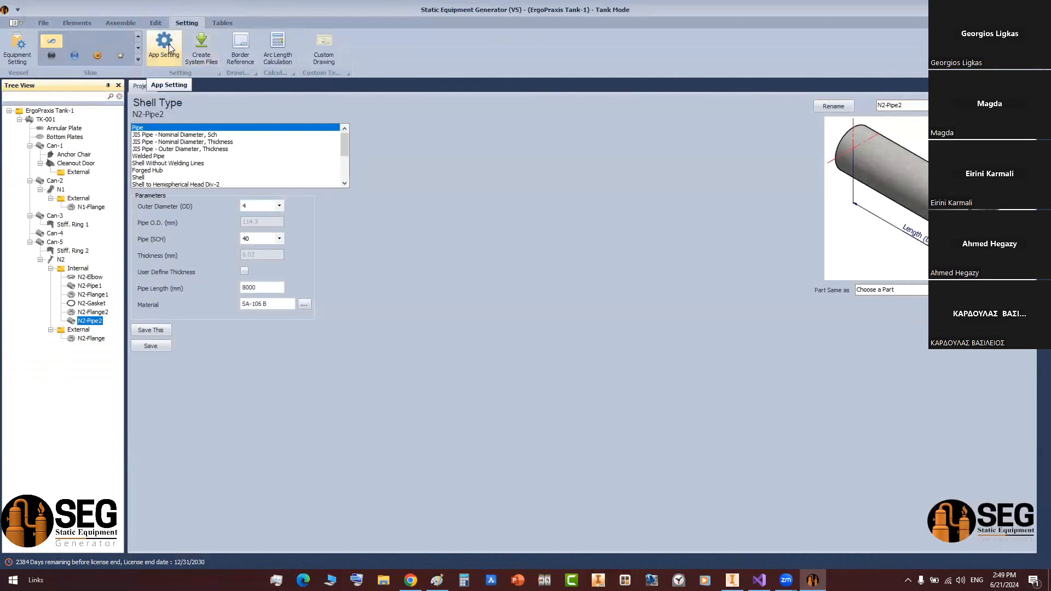
click(167, 47)
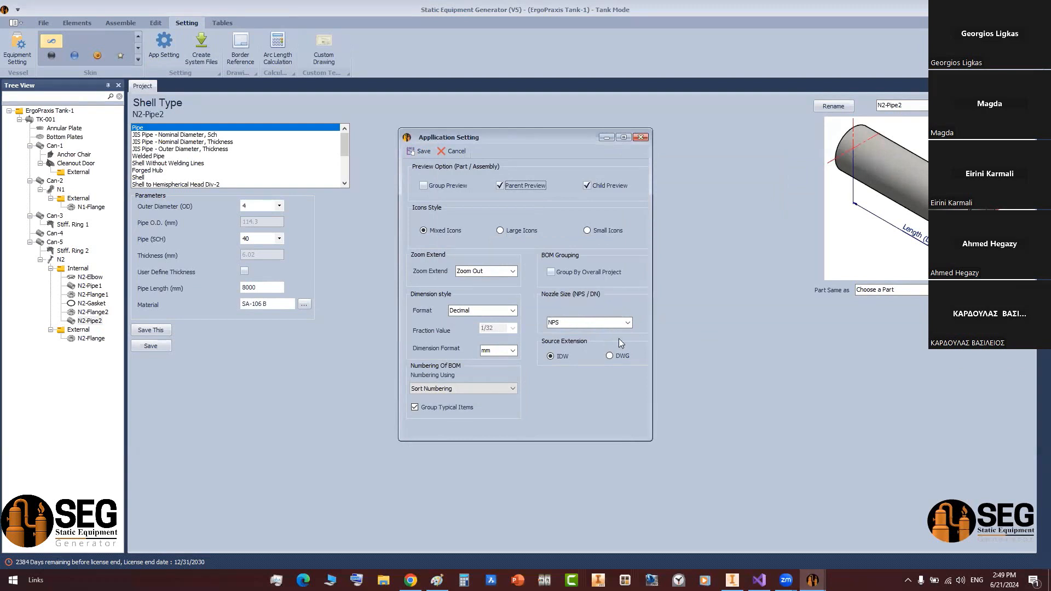
- Set the nozzle size format to NPS[DN] and save the application settings
click(627, 323)
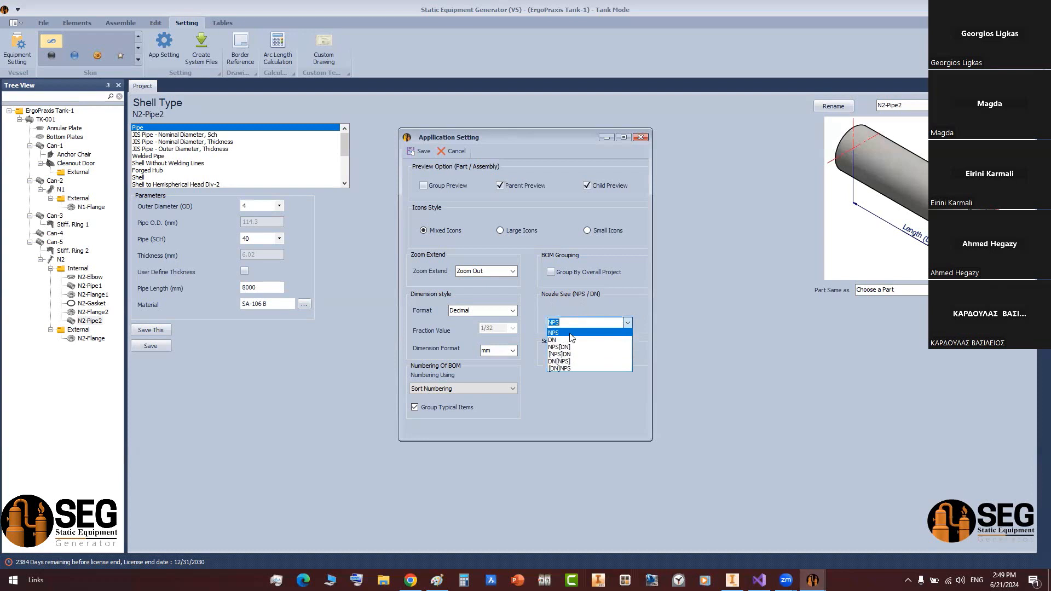
click(561, 340)
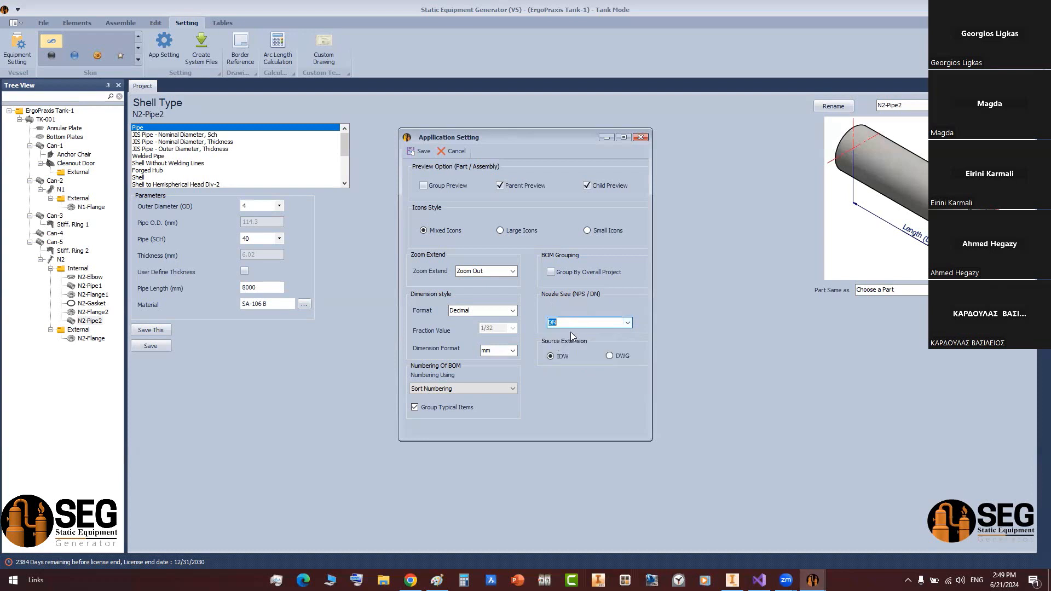
click(627, 323)
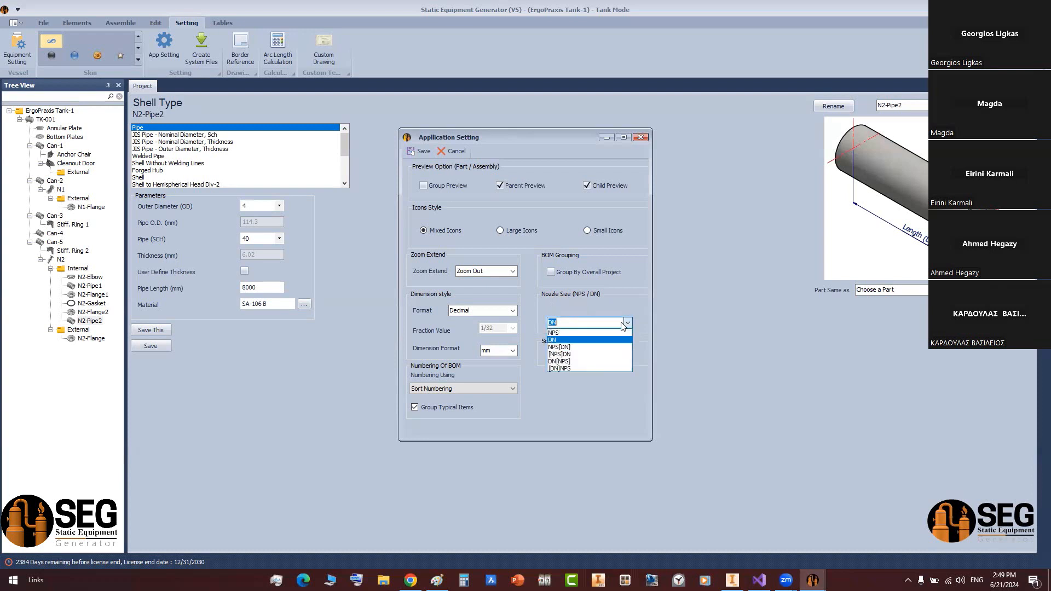
click(566, 348)
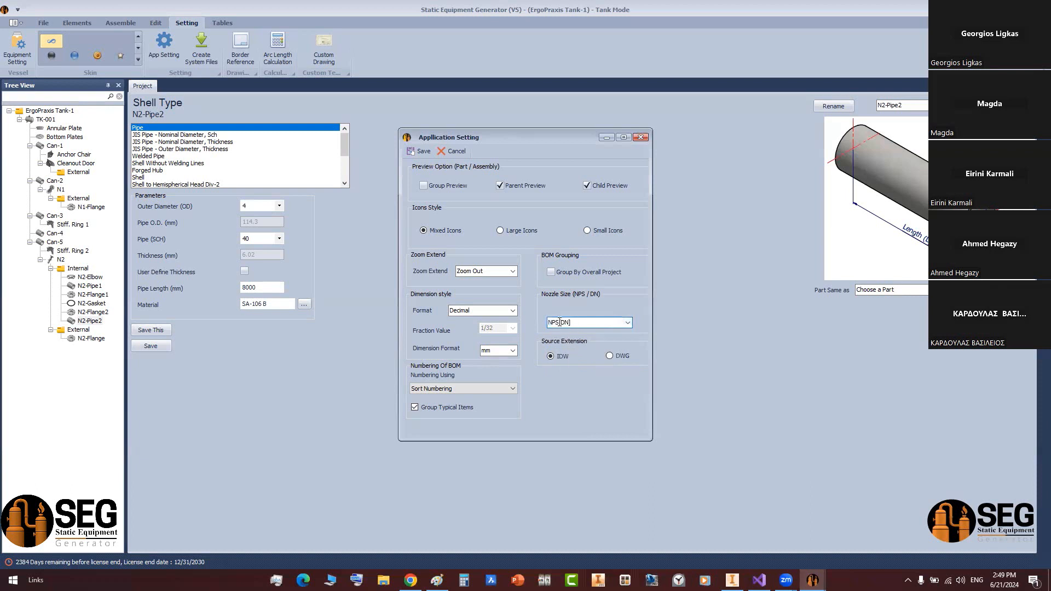
mouse_move(560, 323)
mouse_down()
mouse_move(549, 322)
mouse_move(559, 322)
mouse_up()
click(627, 324)
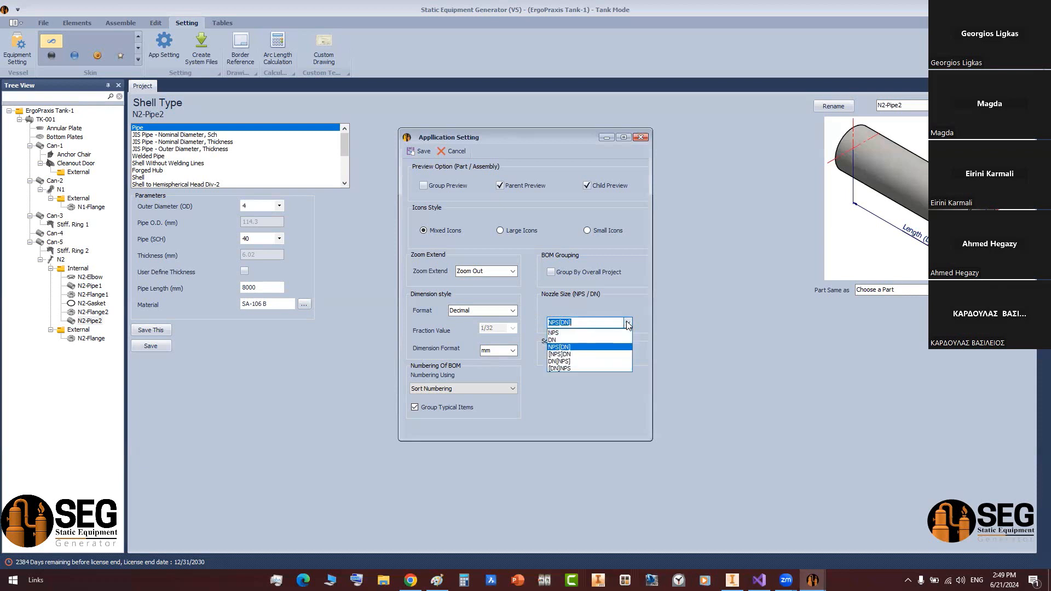
click(565, 348)
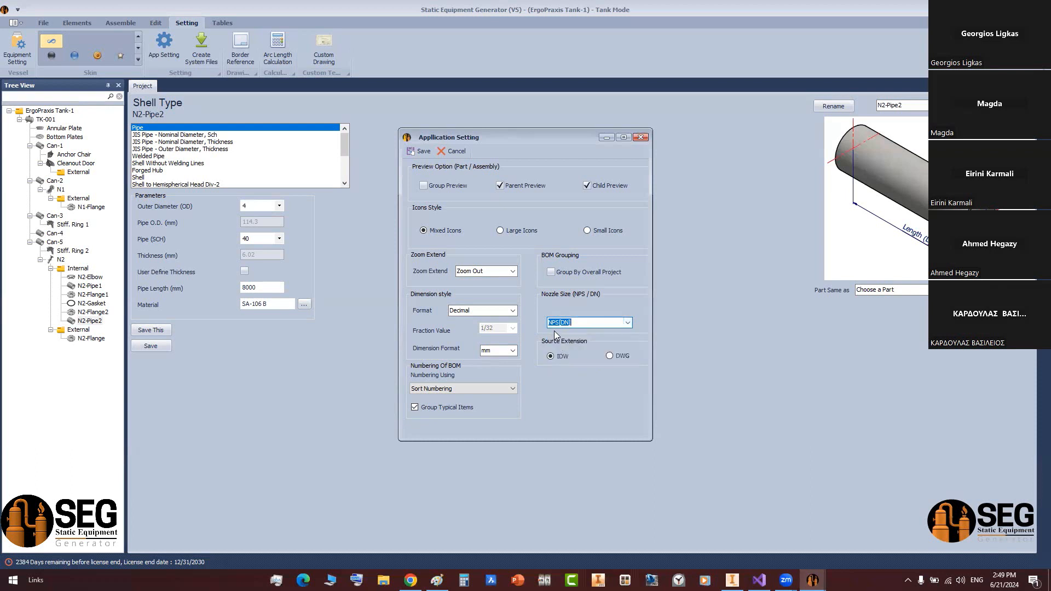
click(578, 326)
click(420, 151)
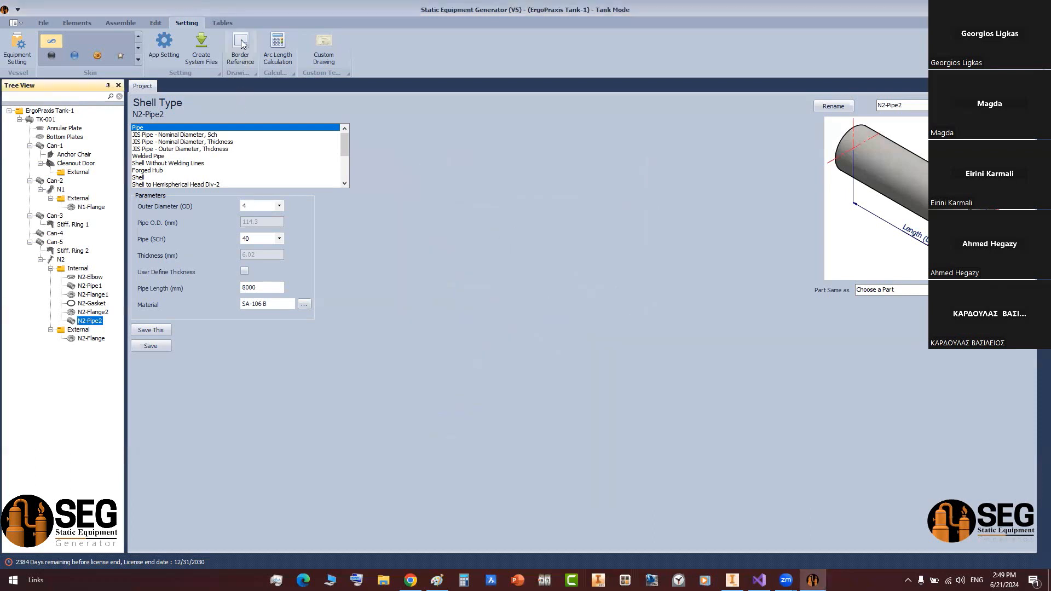
- Reopen the Nozzle Table and paste its screenshot into a new Paint image, enlarging the first columns
click(222, 23)
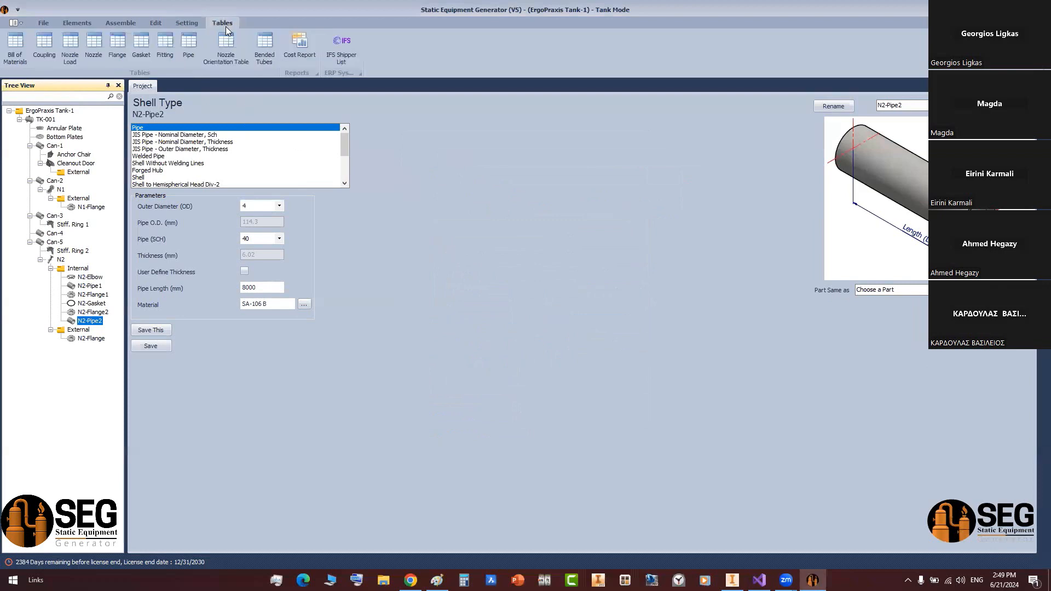
click(100, 56)
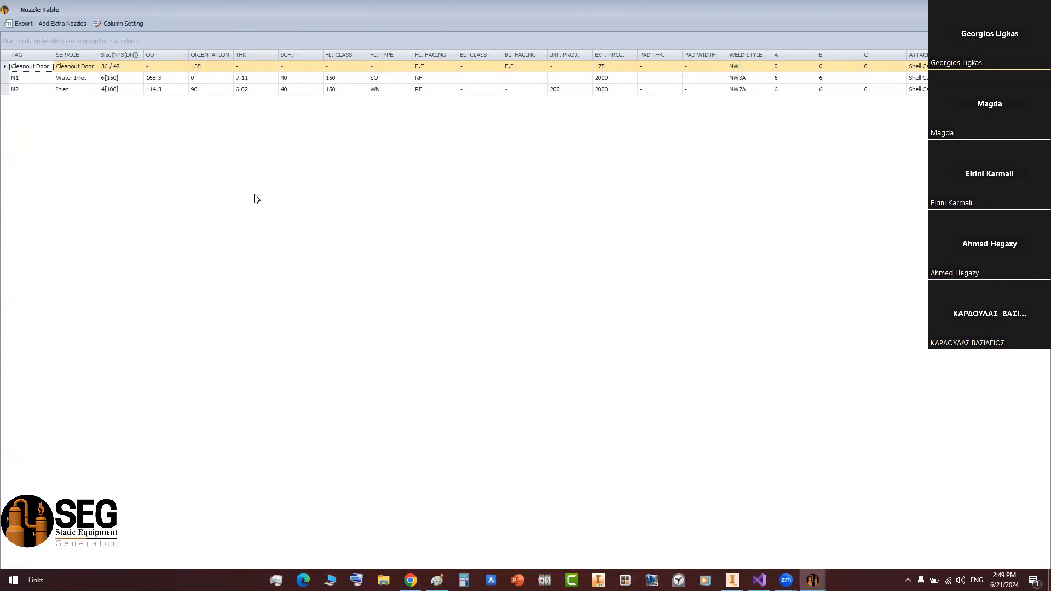
click(437, 580)
right_click(437, 580)
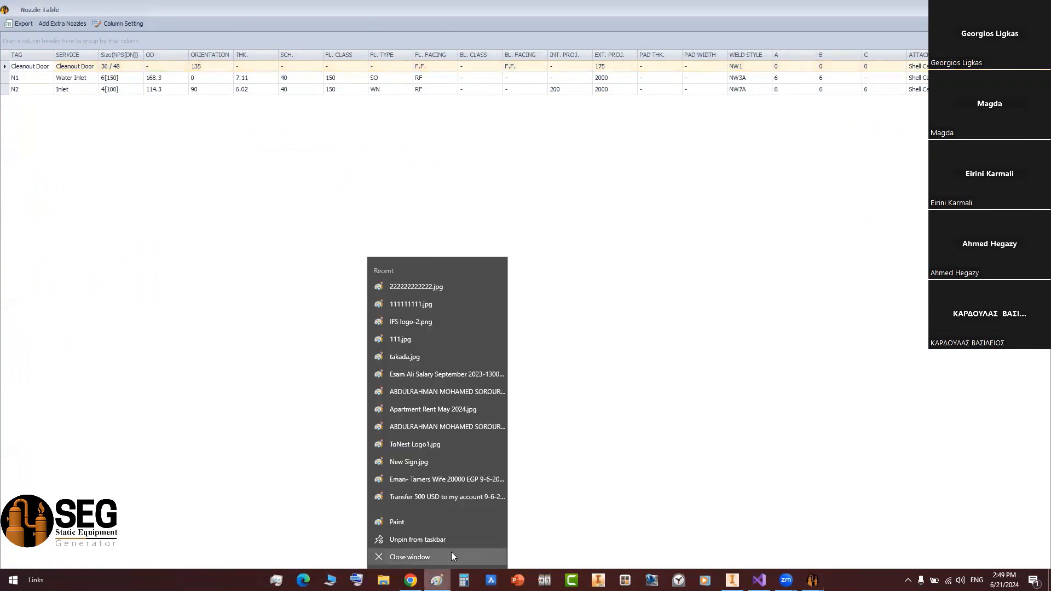
click(448, 525)
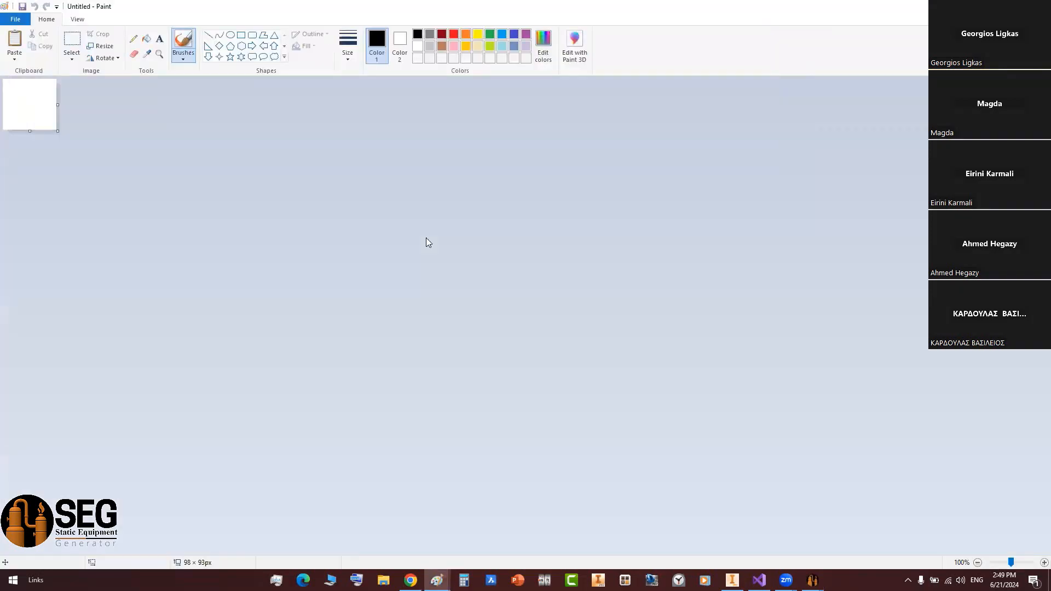
key(ctrl+v)
ctrl+scroll(230, 171, up, 2)
ctrl+scroll(388, 244, up, 1)
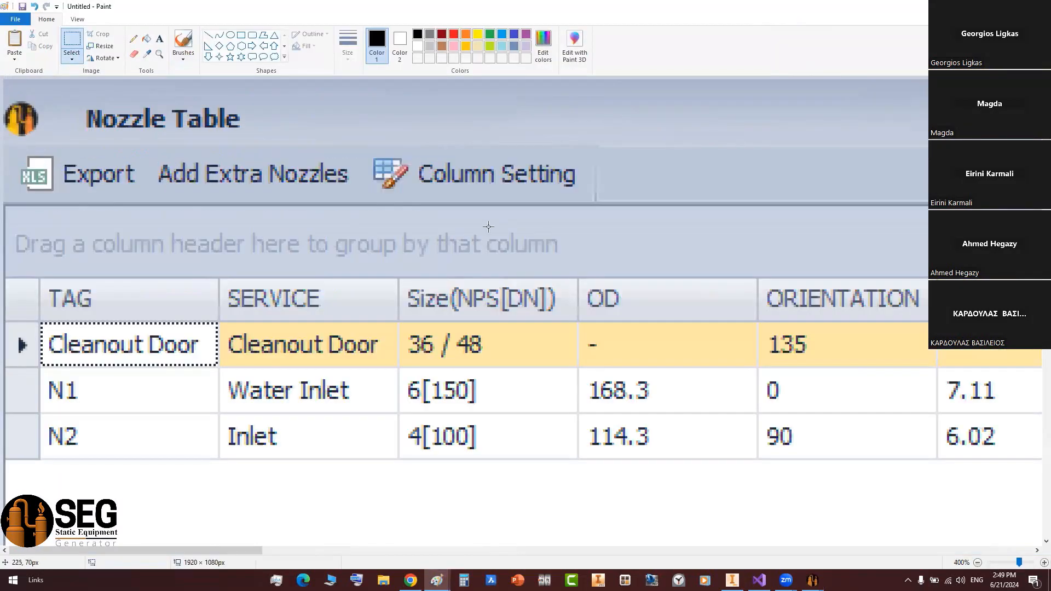
- Outline the Size(NPS[DN]) column with a thick red rounded rectangle
click(250, 36)
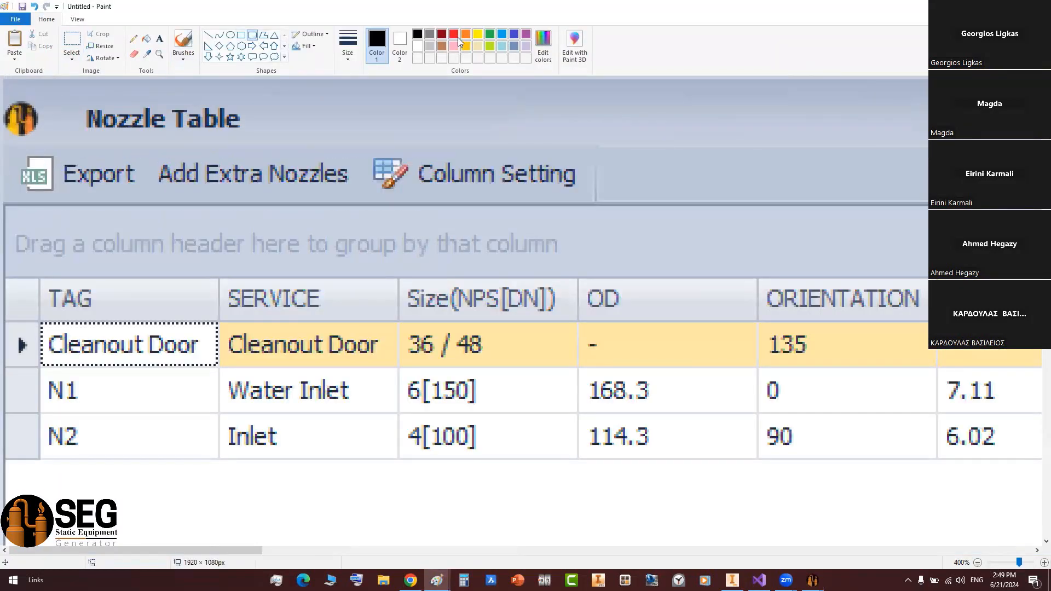
click(454, 34)
click(346, 60)
click(359, 96)
mouse_move(390, 267)
mouse_down()
mouse_move(406, 283)
mouse_move(566, 329)
mouse_move(578, 472)
mouse_up()
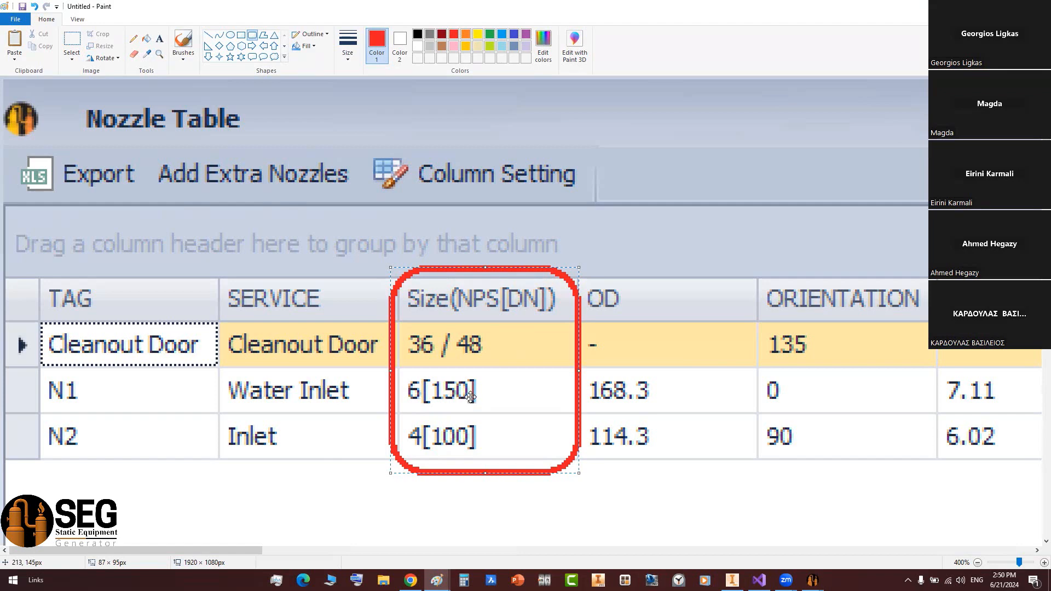
click(418, 492)
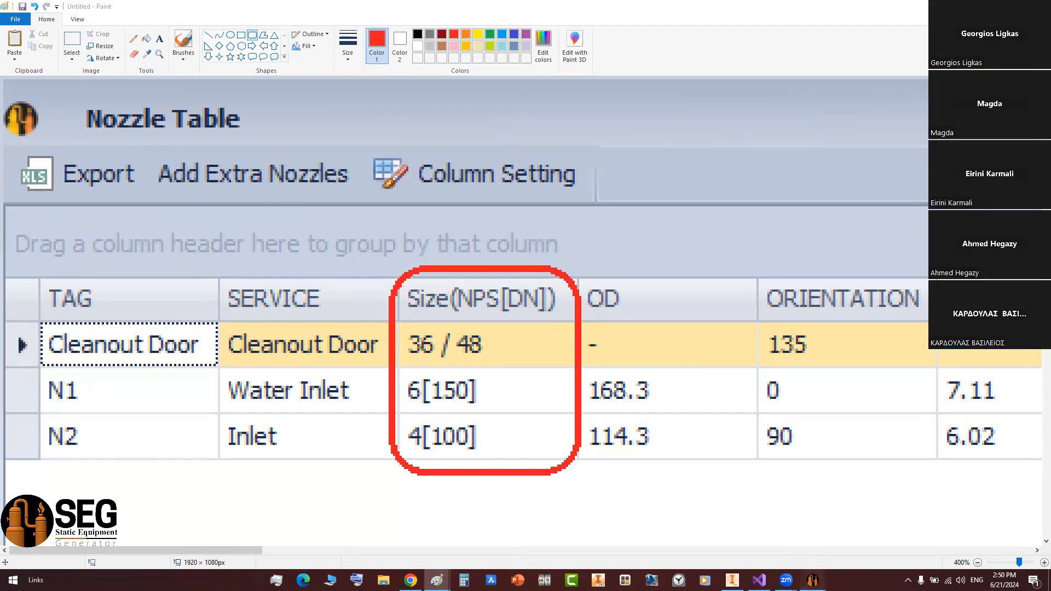
- Switch to Static Equipment Generator, open the Bill of Material and widen the TECHNICAL CHARACTERISTICS column to fit its text
mouse_move(813, 579)
click(876, 542)
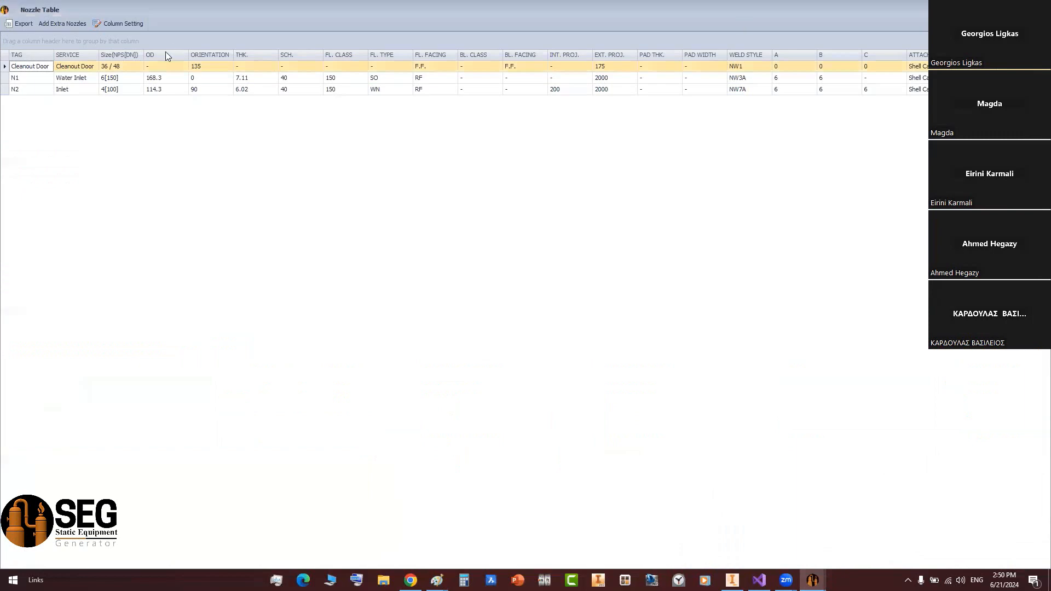
key(Escape)
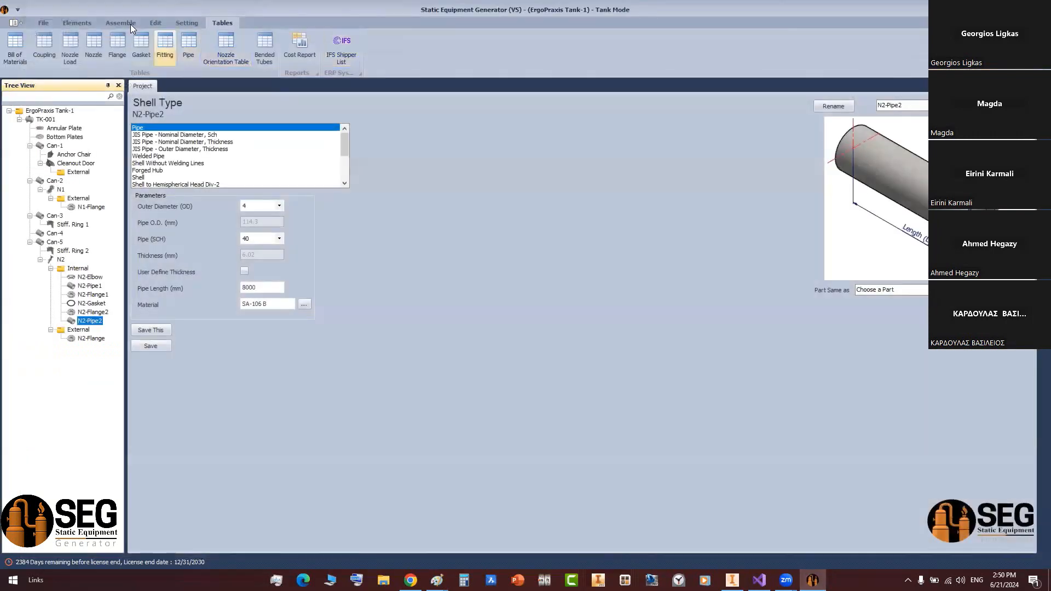
click(16, 55)
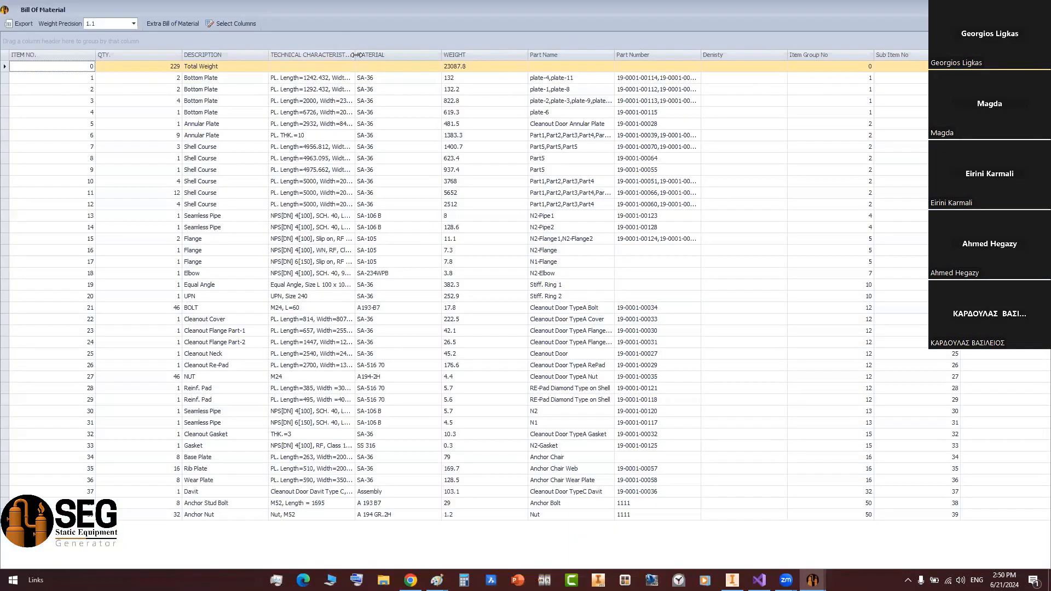
double_click(356, 54)
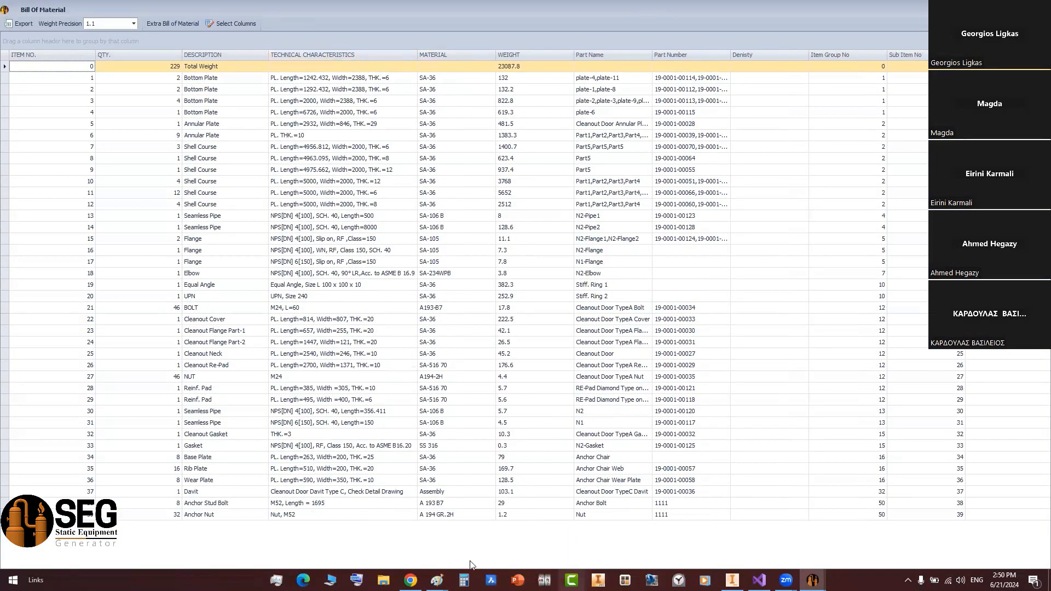
- Switch to the Paint image with the Size(NPS[DN]) outline and paste the Bill of Material screenshot into it
click(436, 581)
click(503, 549)
ctrl+scroll(418, 227, down, 4)
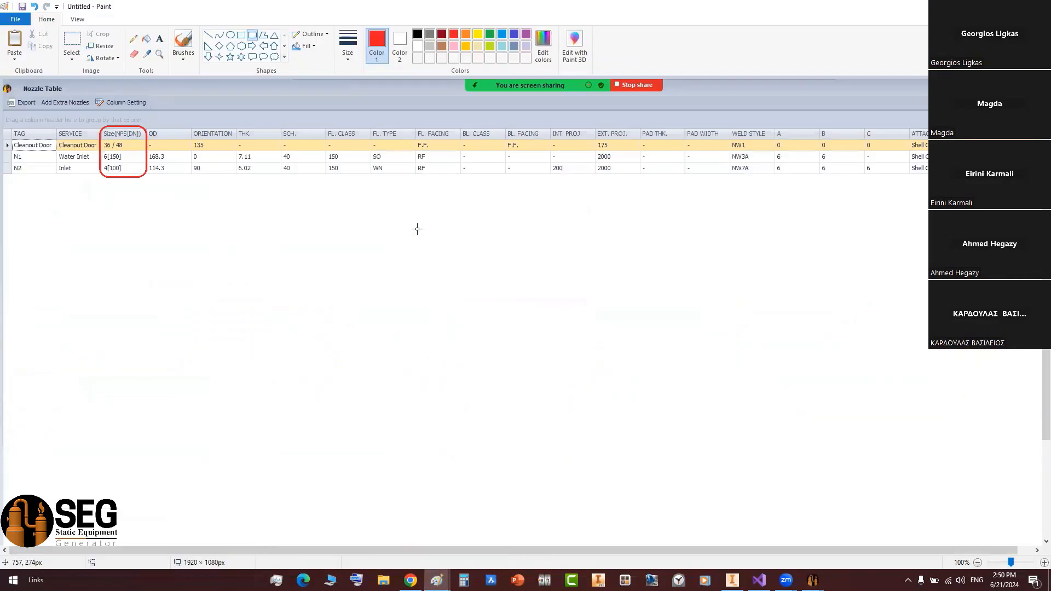
key(ctrl+v)
ctrl+scroll(33, 97, up, 5)
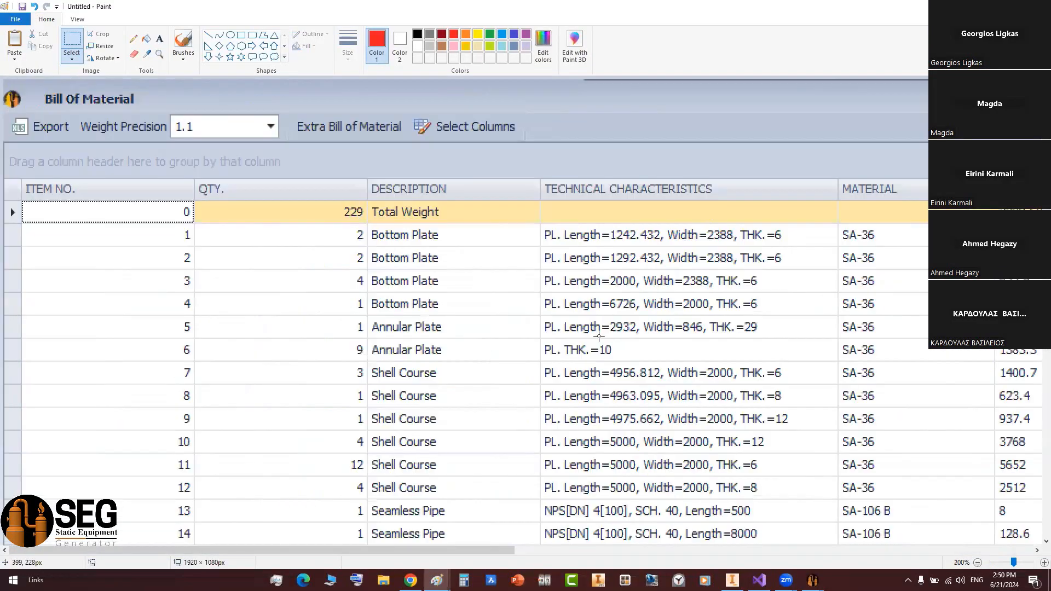
- Outline in red the NPS[DN] sizes of the 500 mm seamless pipe and the 4[100] and 6[150] slip-on flanges
scroll(624, 316, down, 5)
scroll(624, 316, down, 5)
scroll(630, 483, up, 5)
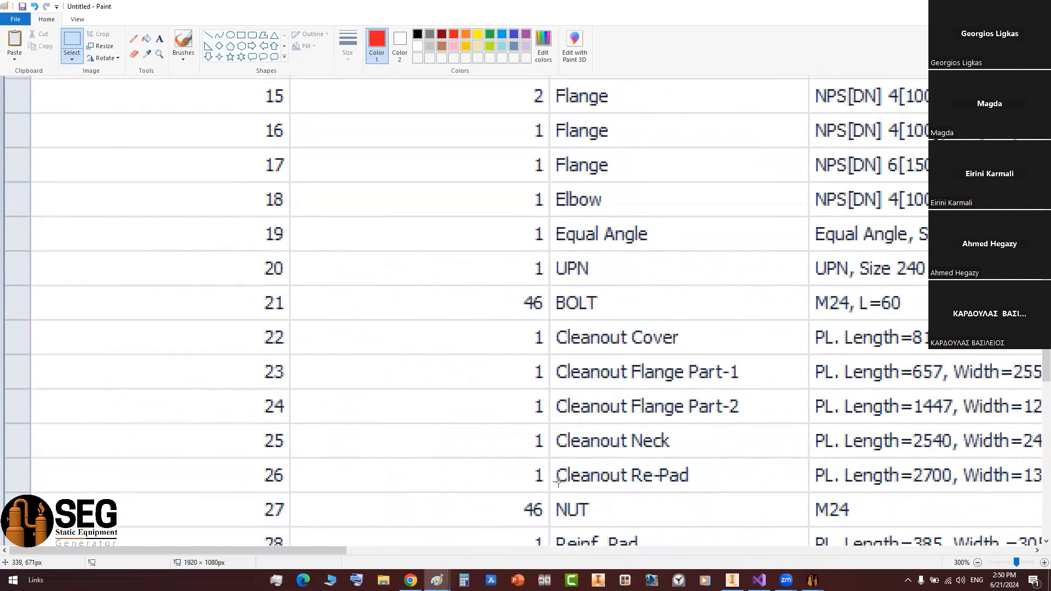
drag(344, 553, 459, 551)
scroll(502, 414, up, 4)
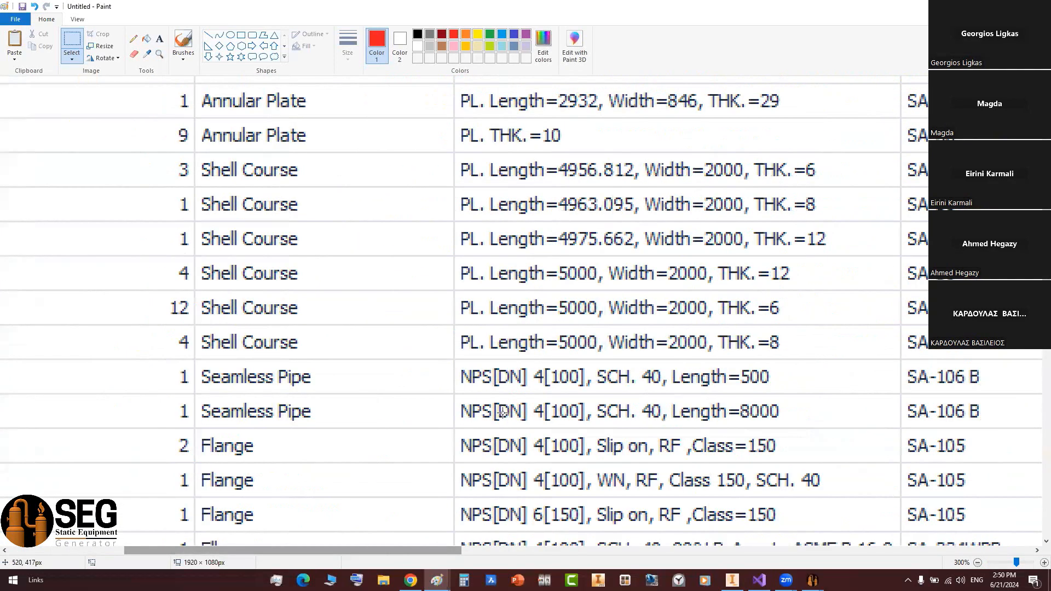
scroll(502, 414, down, 3)
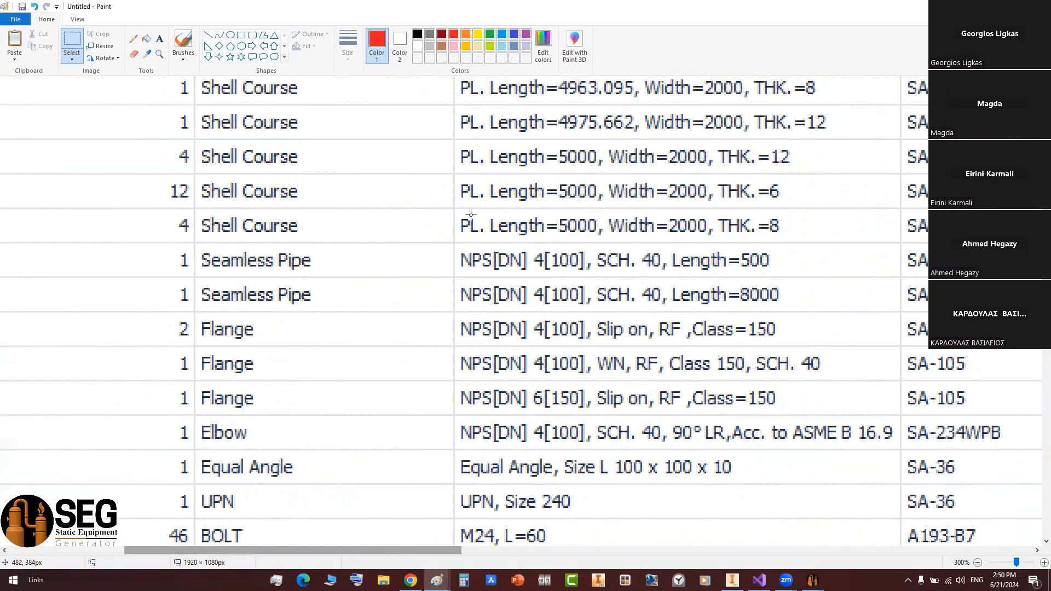
click(251, 35)
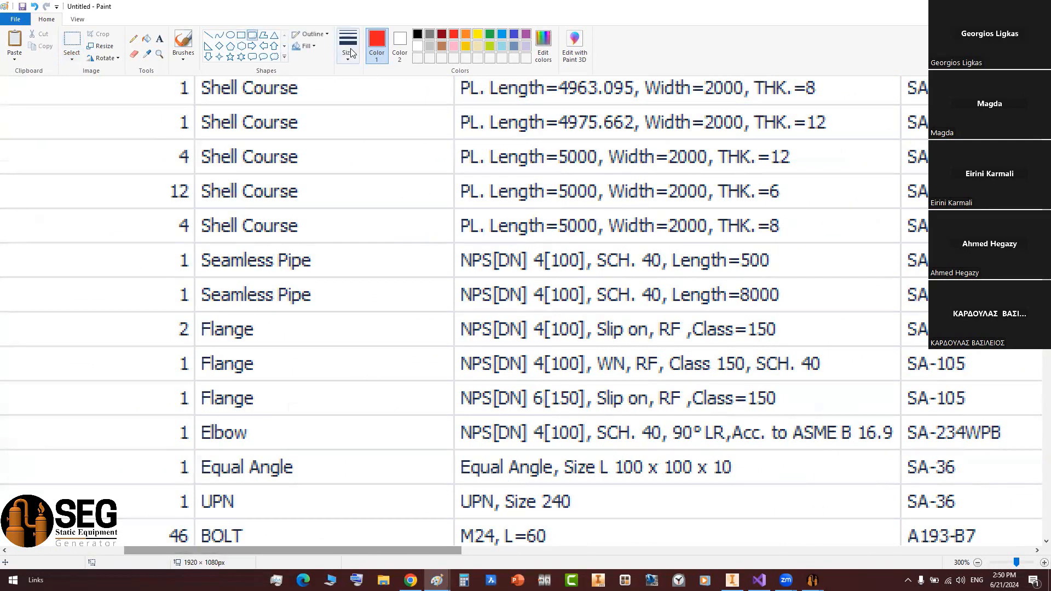
click(347, 44)
click(354, 96)
drag(531, 243, 448, 255)
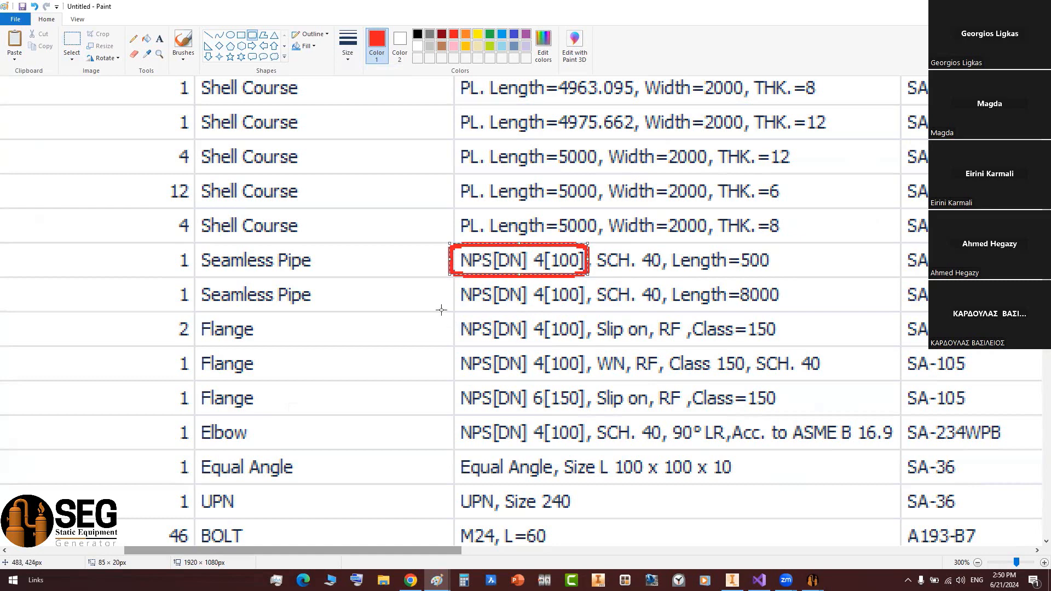
mouse_move(440, 308)
mouse_down()
mouse_move(507, 345)
mouse_move(593, 350)
mouse_up()
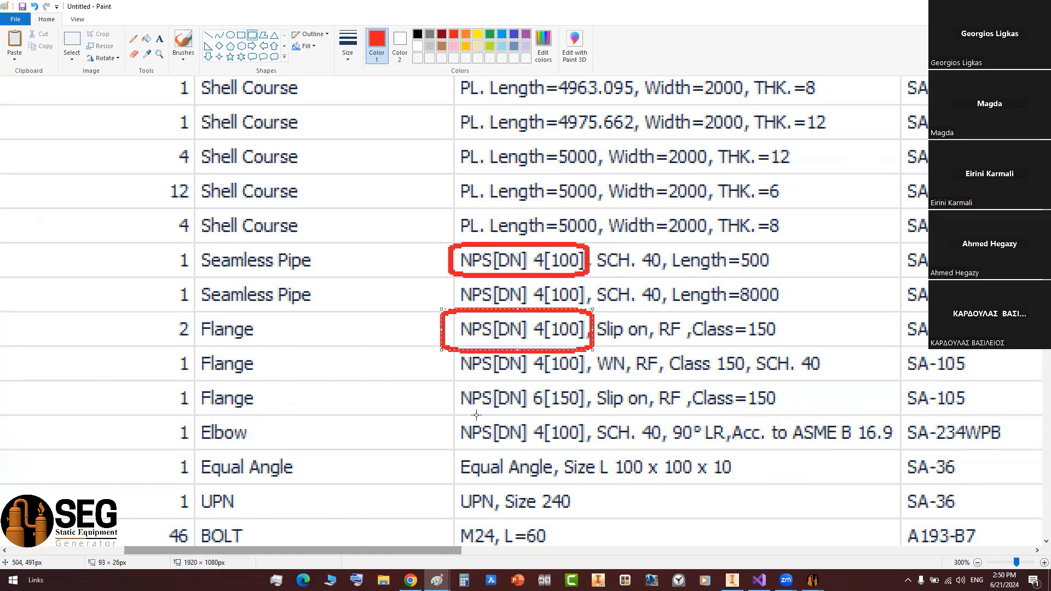
mouse_move(444, 377)
mouse_down()
mouse_move(534, 414)
mouse_move(595, 419)
mouse_up()
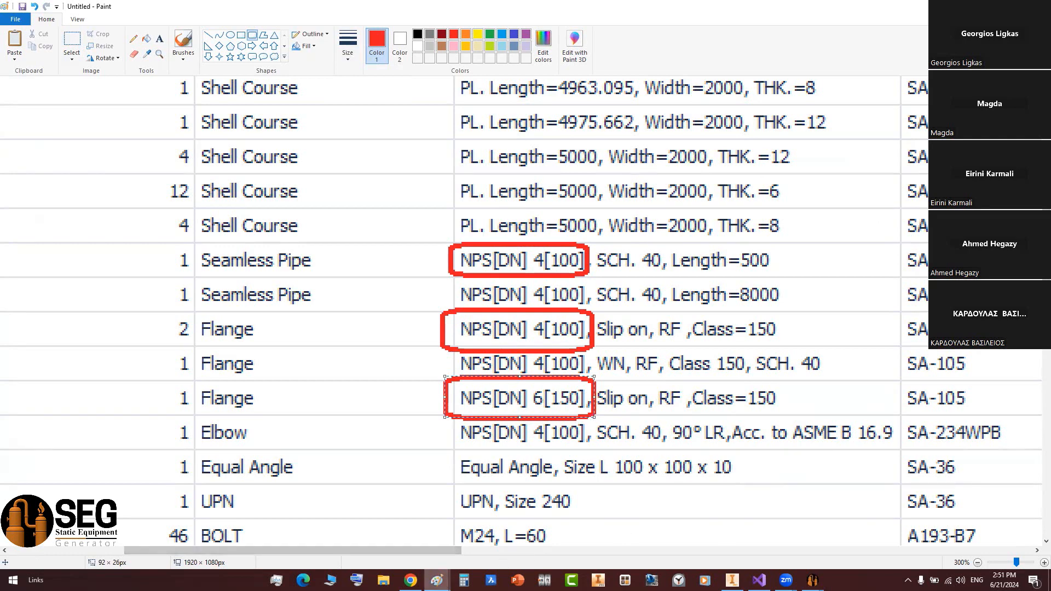
- Return to the first Nozzle Table image in Paint and move the red outline from Size(NPS) onto the OD column
mouse_move(437, 580)
click(387, 533)
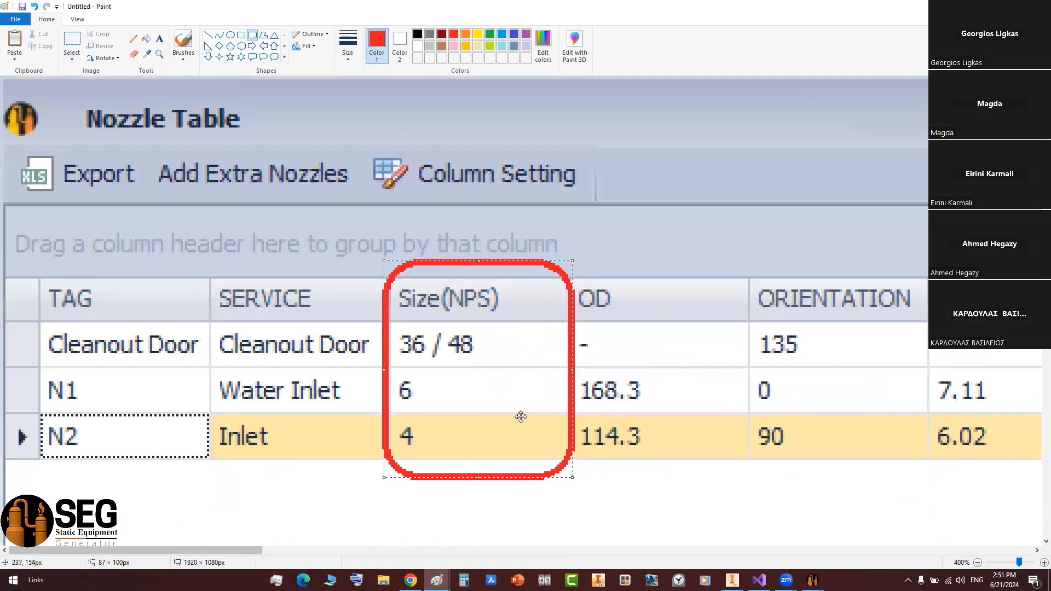
drag(257, 551, 332, 552)
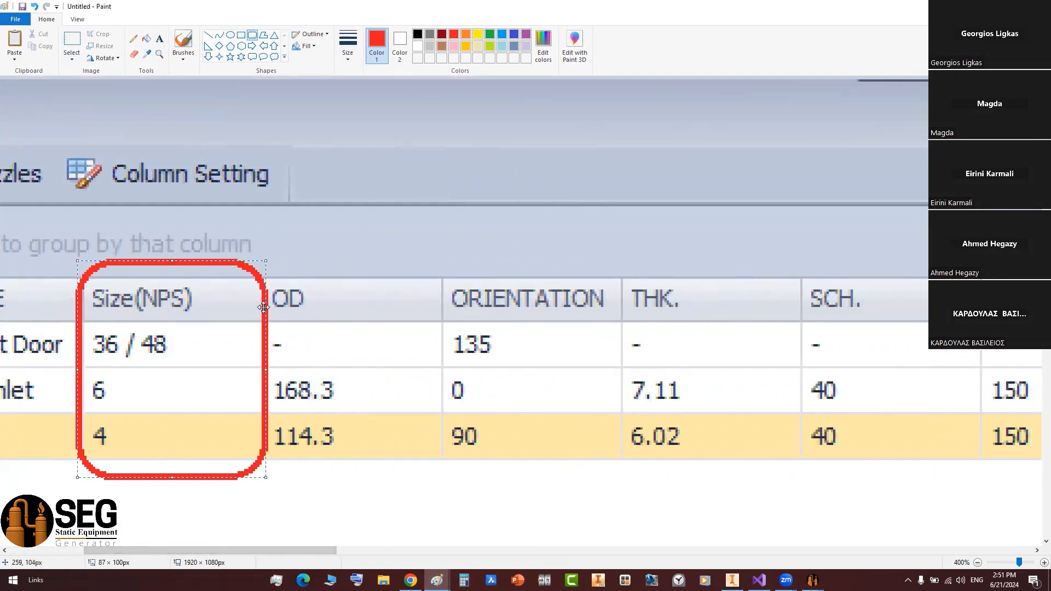
drag(266, 307, 441, 311)
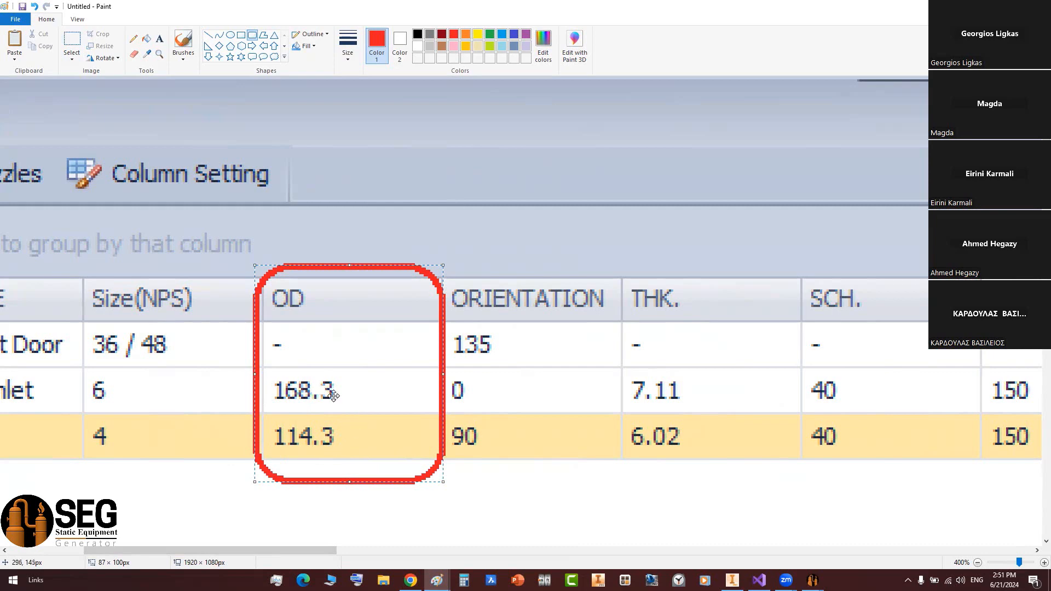
- Move the red outline from the OD column to the THK. column and on to the SCH. column
drag(441, 340, 806, 333)
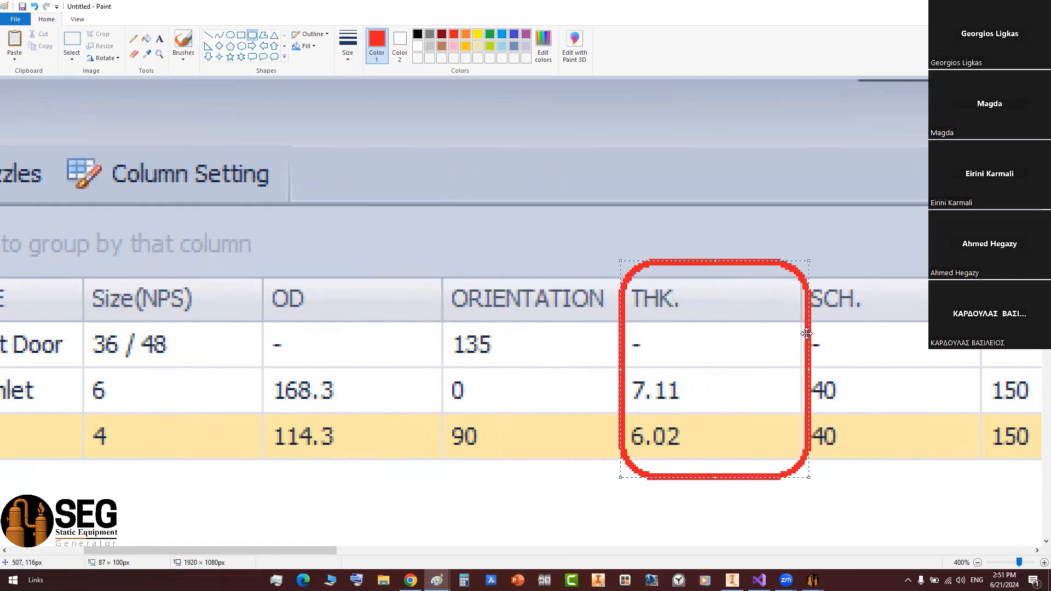
drag(330, 550, 433, 554)
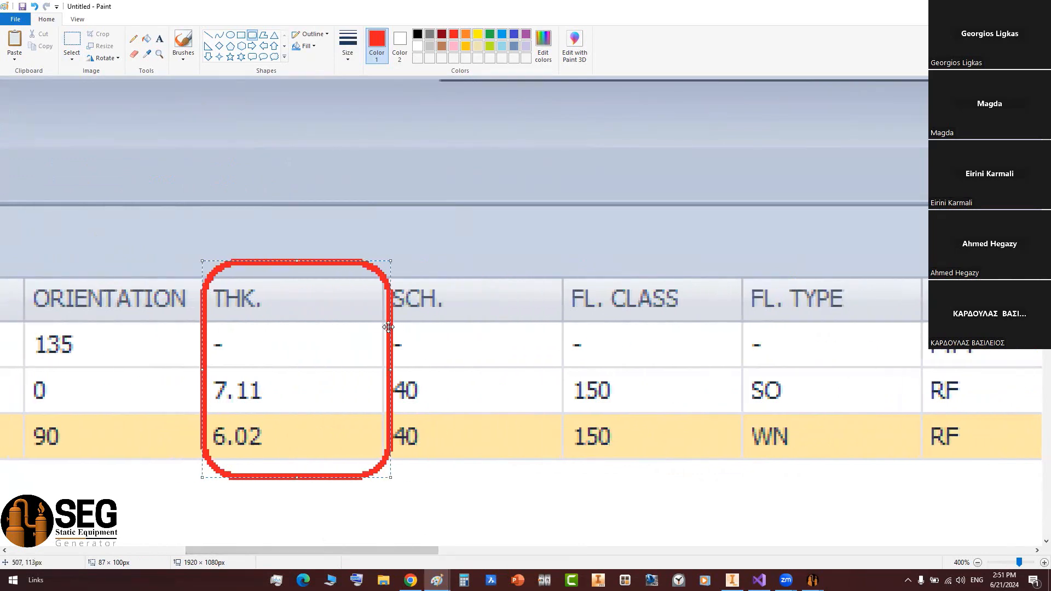
drag(386, 329, 563, 327)
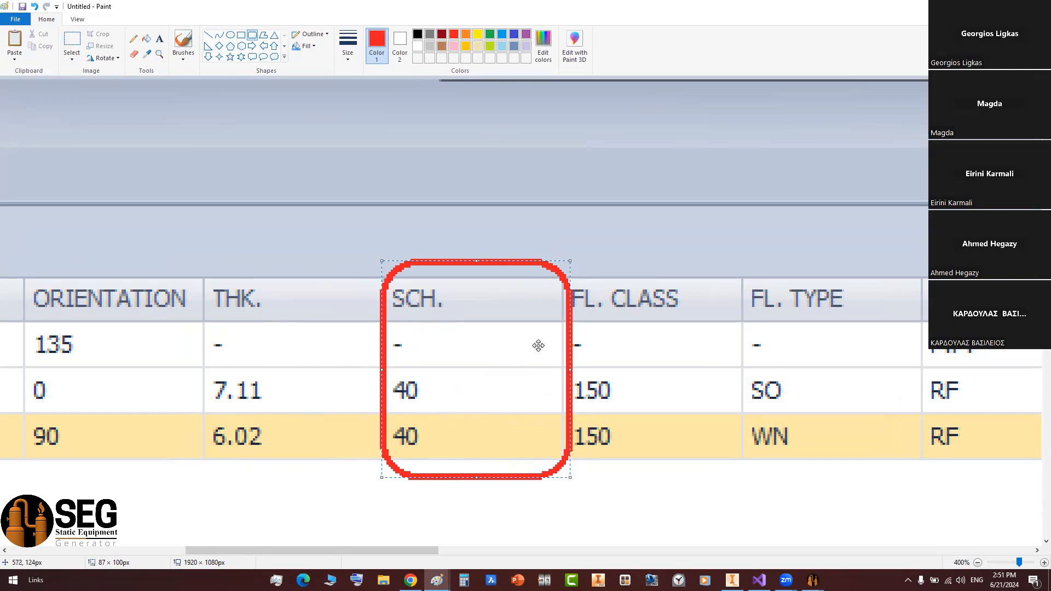
- Undo the stray flat shape and the SCH. outline, and draw a new red rounded outline around the FL. CLASS column
drag(569, 327, 699, 328)
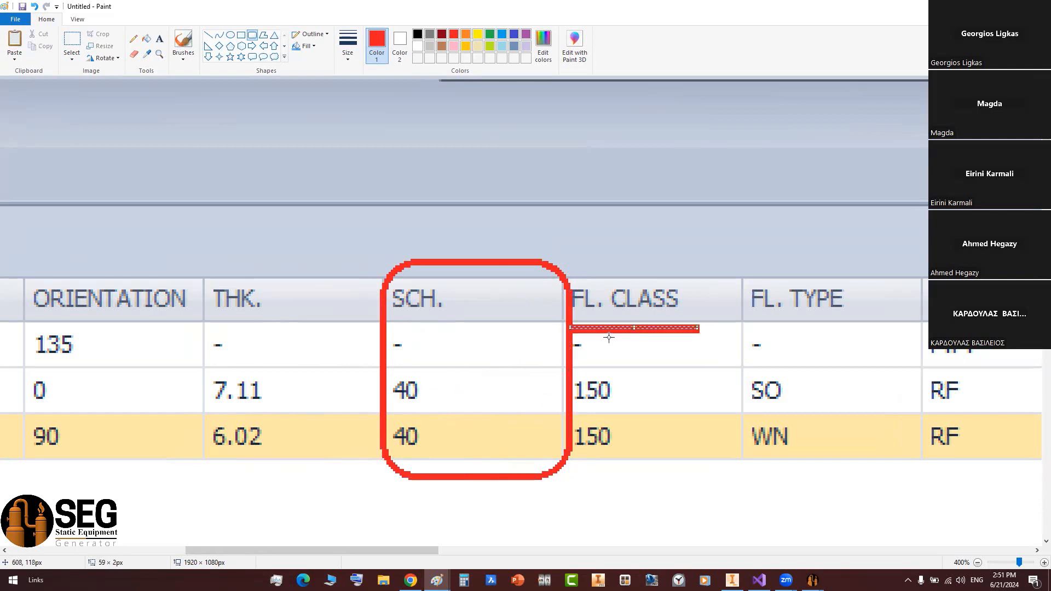
key(ctrl+z)
key(ctrl+z)
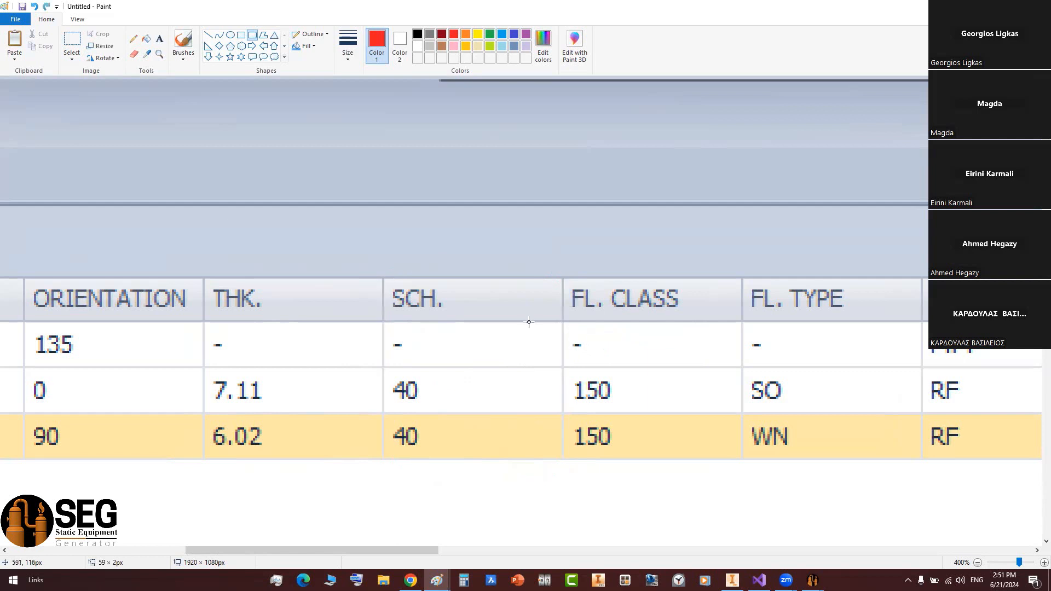
click(250, 36)
drag(549, 256, 751, 489)
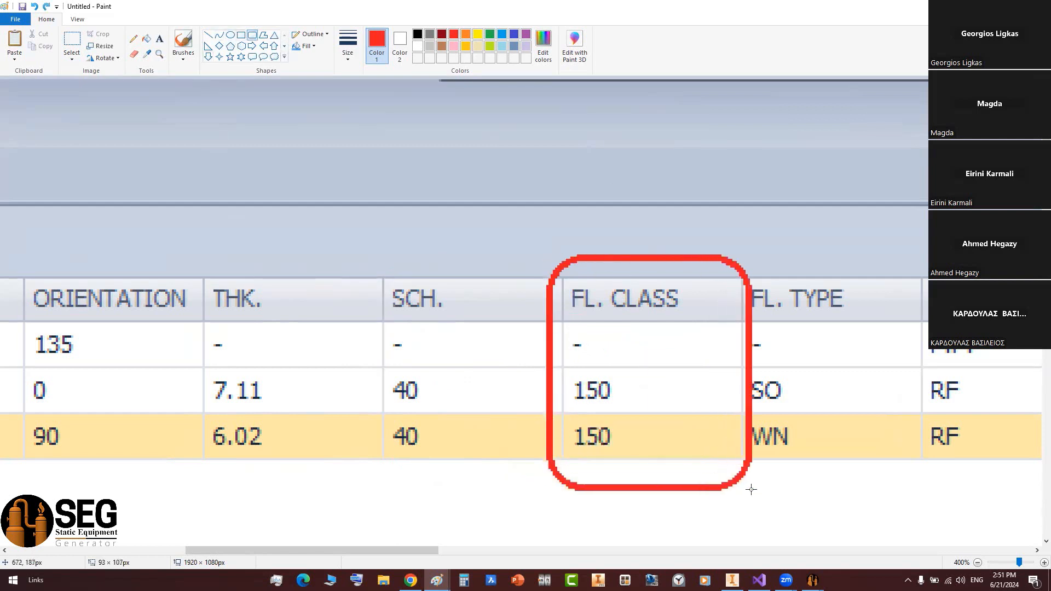
- Move the red outline from FL. CLASS to the FL. TYPE column and on to the FL. FACING column
drag(383, 551, 451, 553)
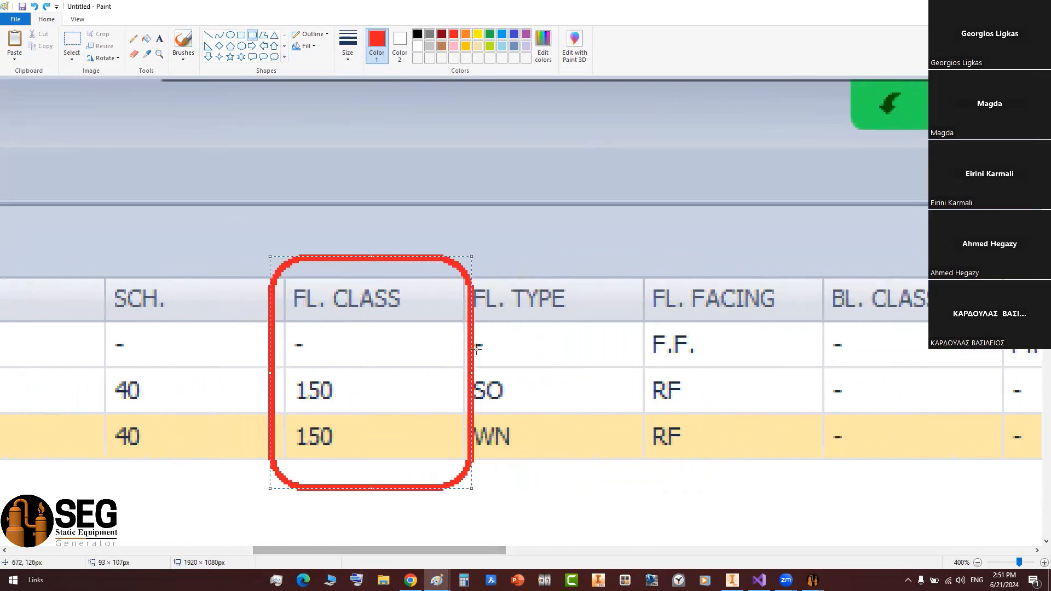
drag(469, 330, 646, 328)
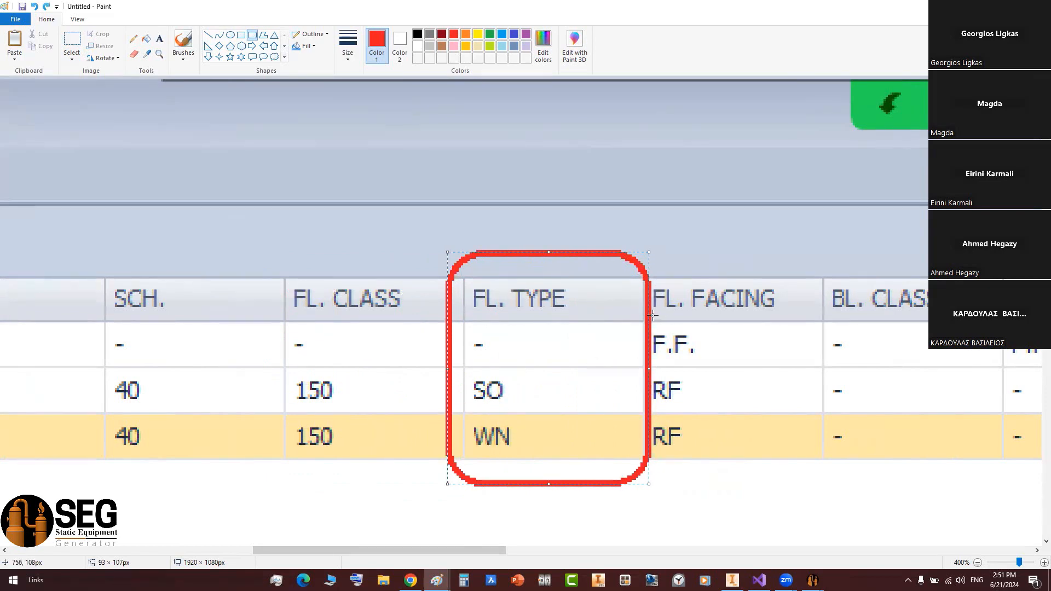
drag(649, 313, 831, 313)
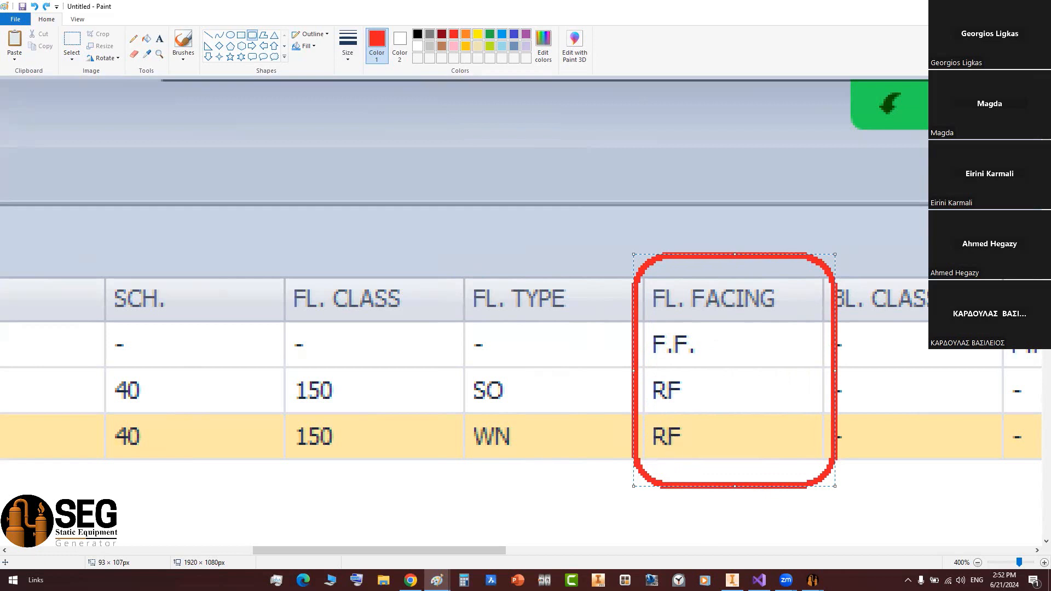
- Move the red outline to the BL. FACING column and on to the INT. PROJ. column
drag(505, 552, 667, 553)
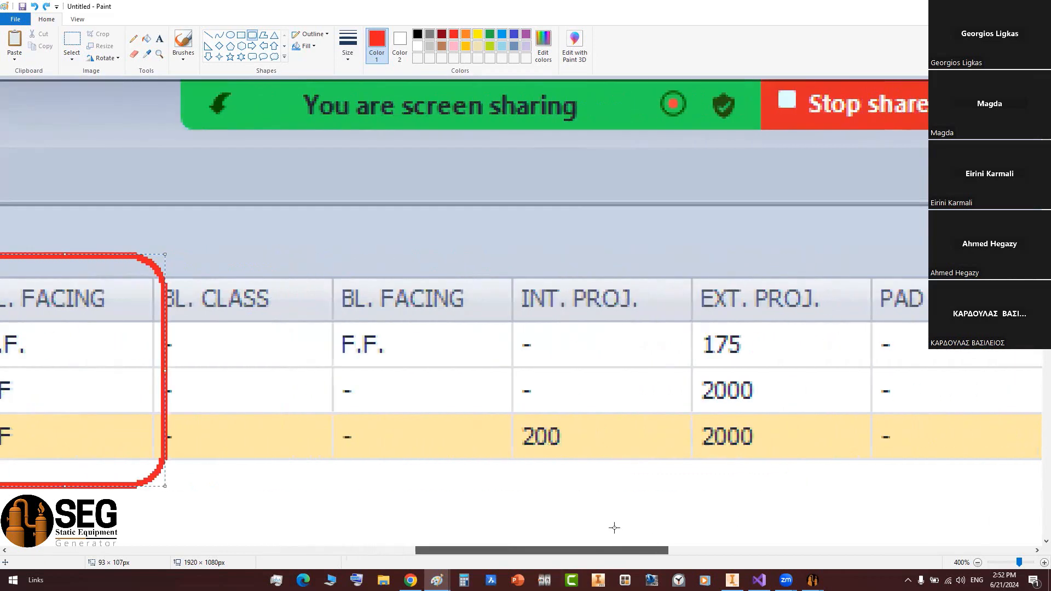
drag(162, 323, 519, 321)
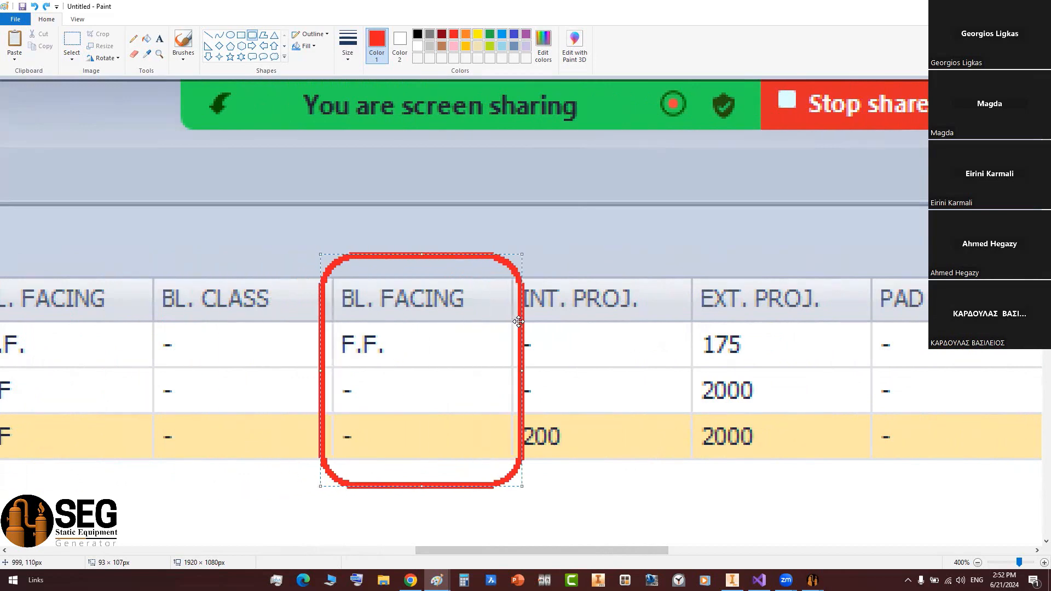
drag(519, 321, 697, 321)
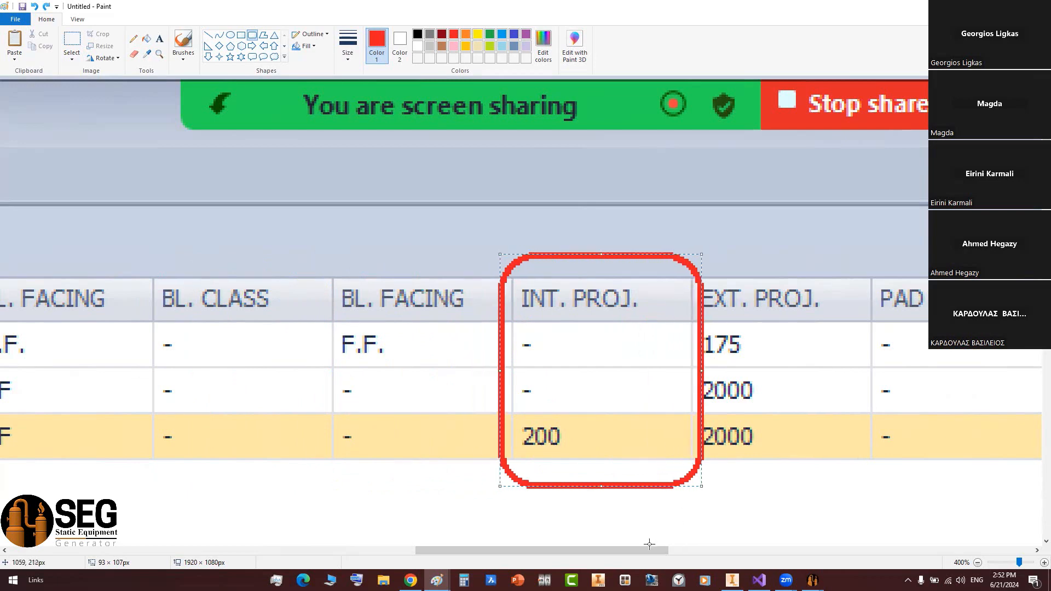
- Move the red outline from INT. PROJ. onto the EXT. PROJ. column
drag(651, 551, 680, 554)
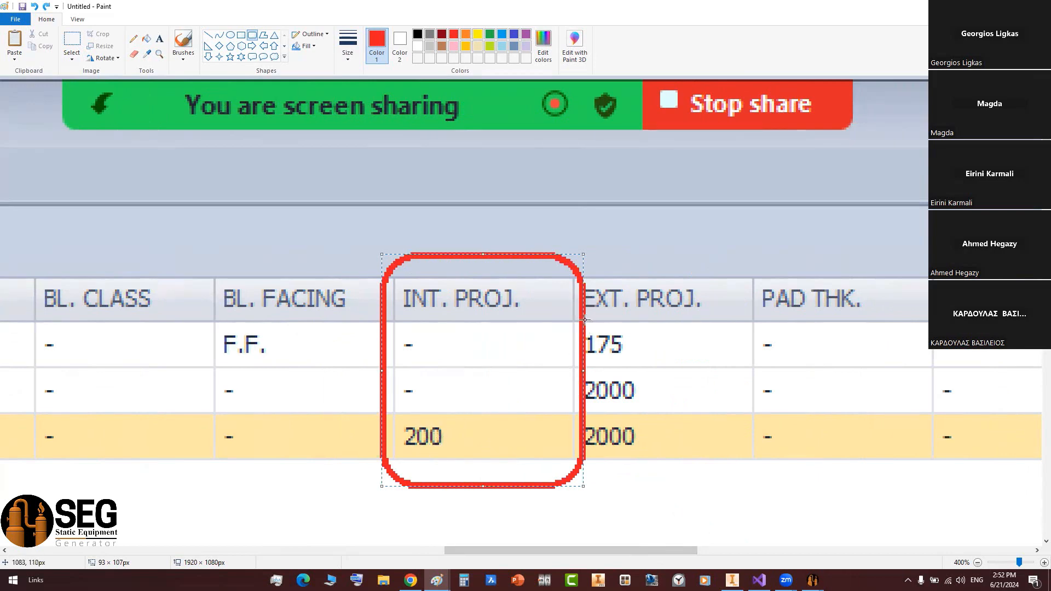
drag(584, 320, 935, 318)
drag(682, 549, 809, 550)
drag(609, 550, 530, 550)
drag(528, 327, 358, 321)
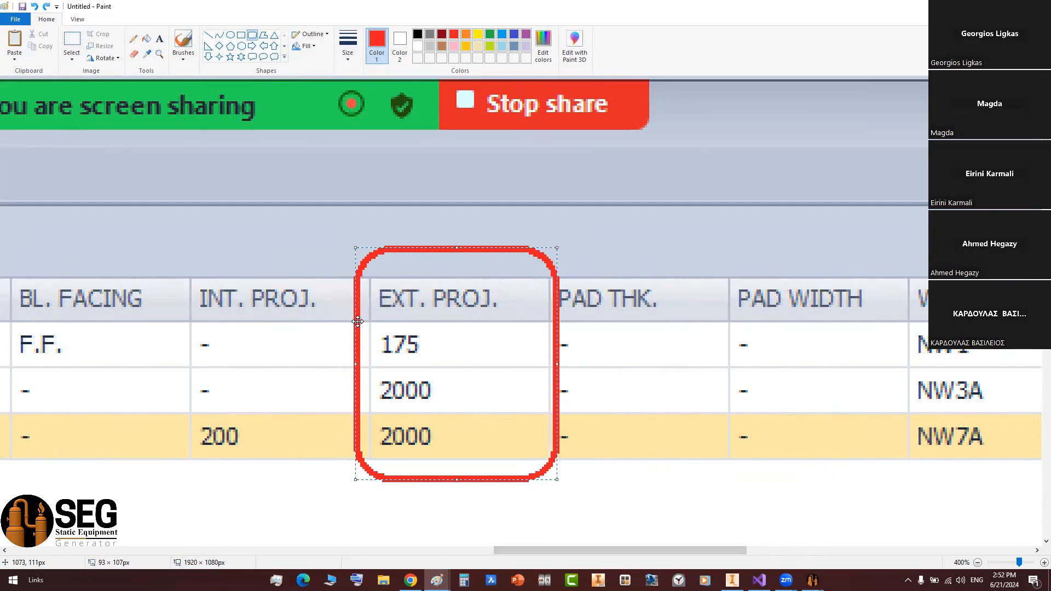
- Switch to Static Equipment Generator, close the Bill of Material and open the parameters of shell course Can-2
click(873, 531)
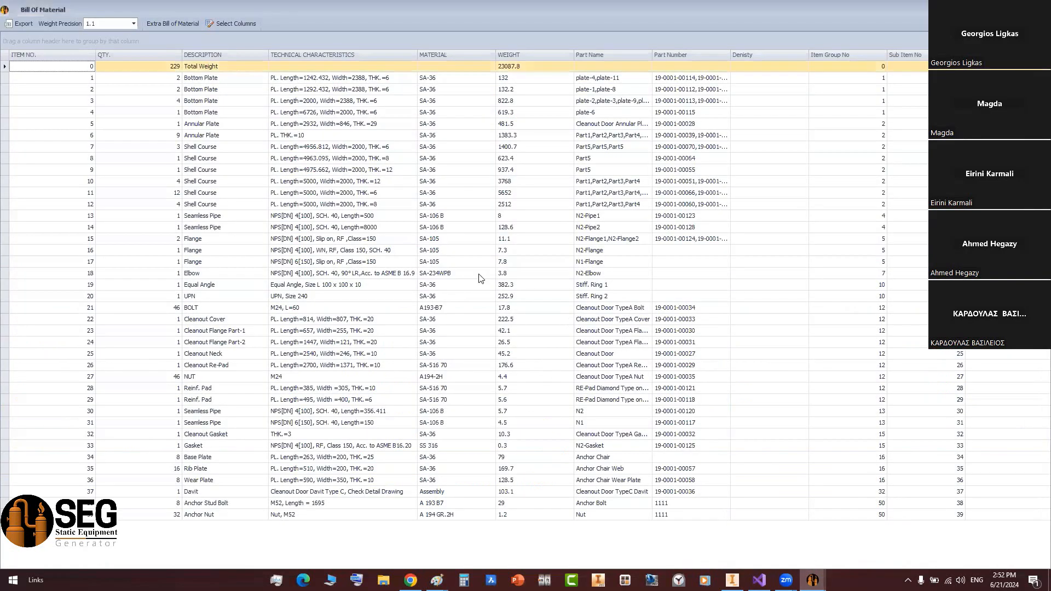
click(1039, 9)
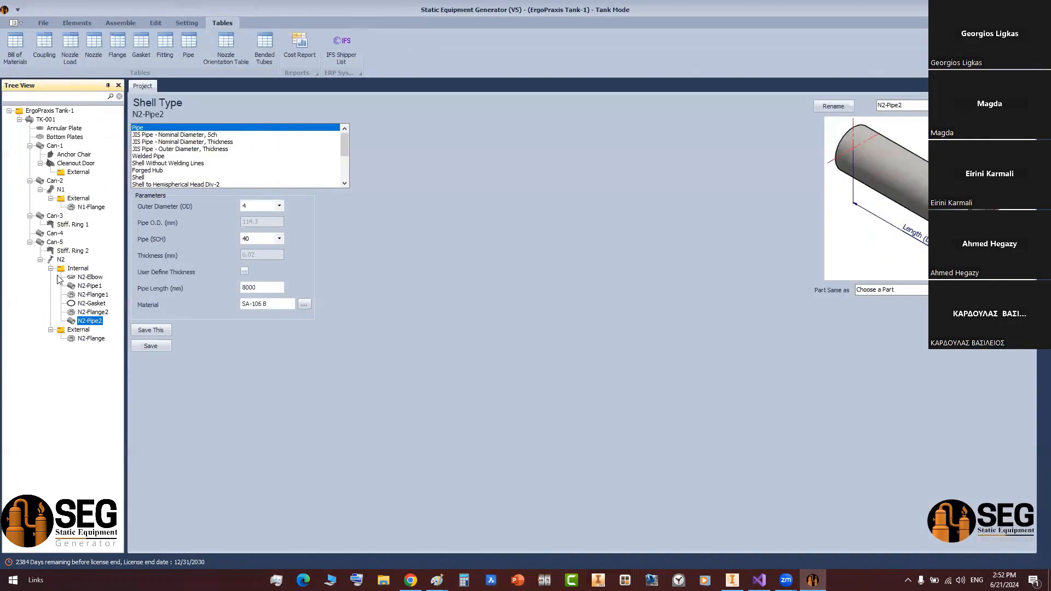
click(59, 183)
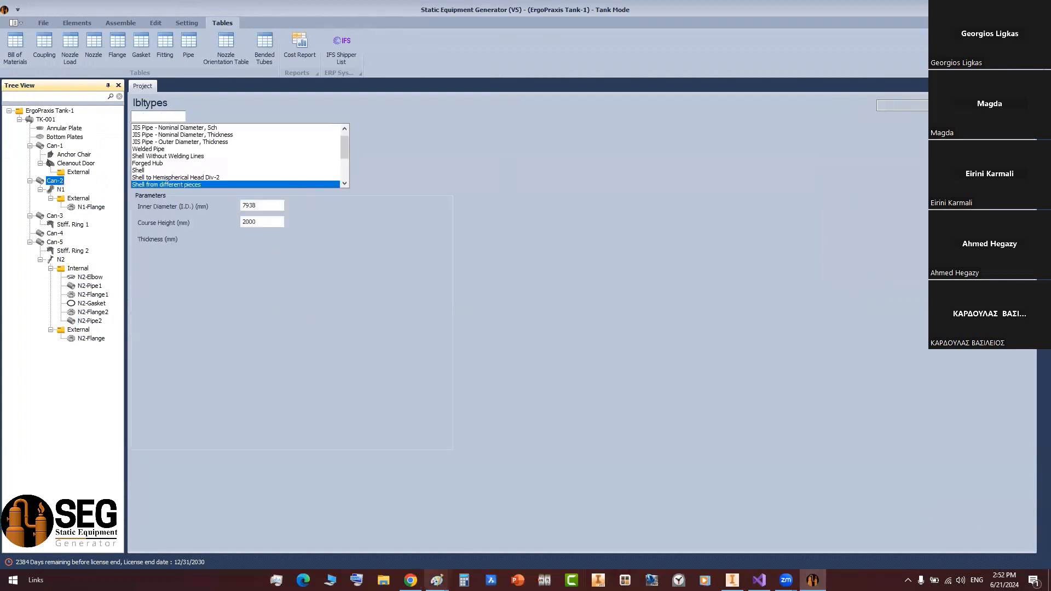
- Open the Windows Calculator, divide Can-2's inner diameter of 7938 by 2 and highlight the result
key(XF86Calculator)
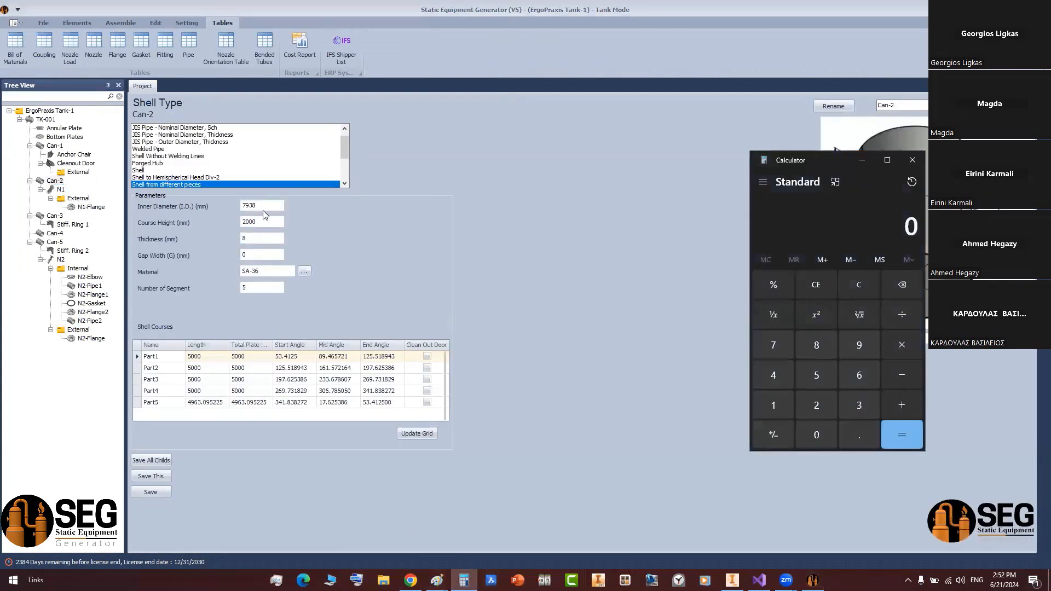
text(7,938)
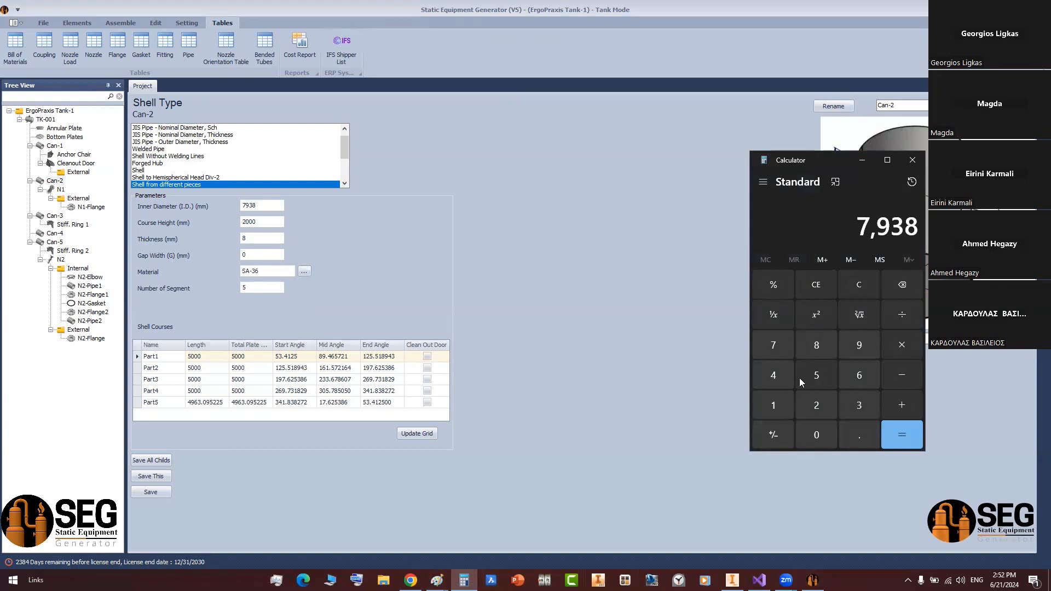
text(/2)
key(Return)
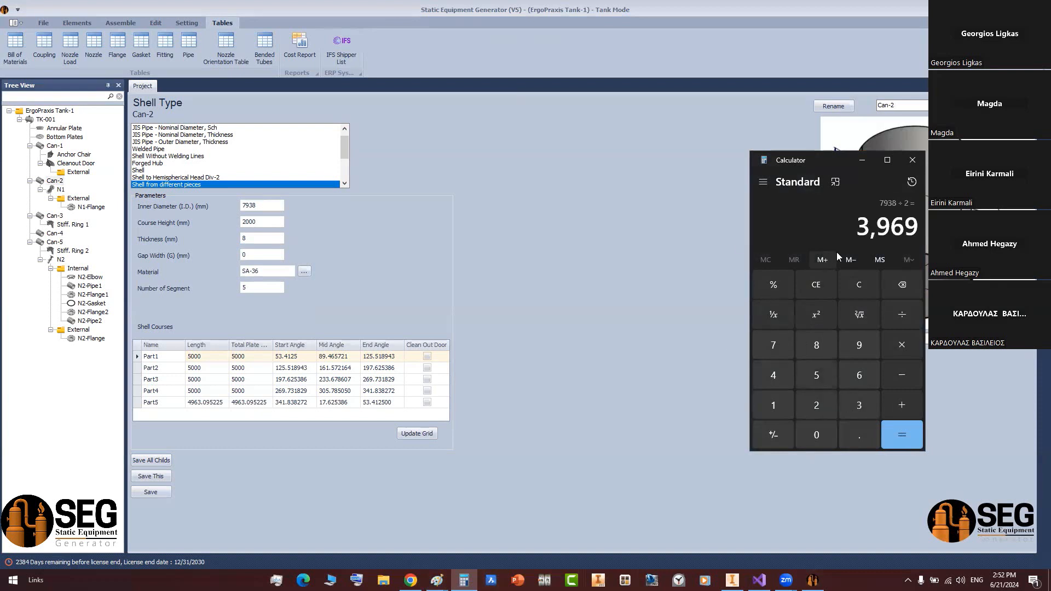
drag(855, 226, 924, 226)
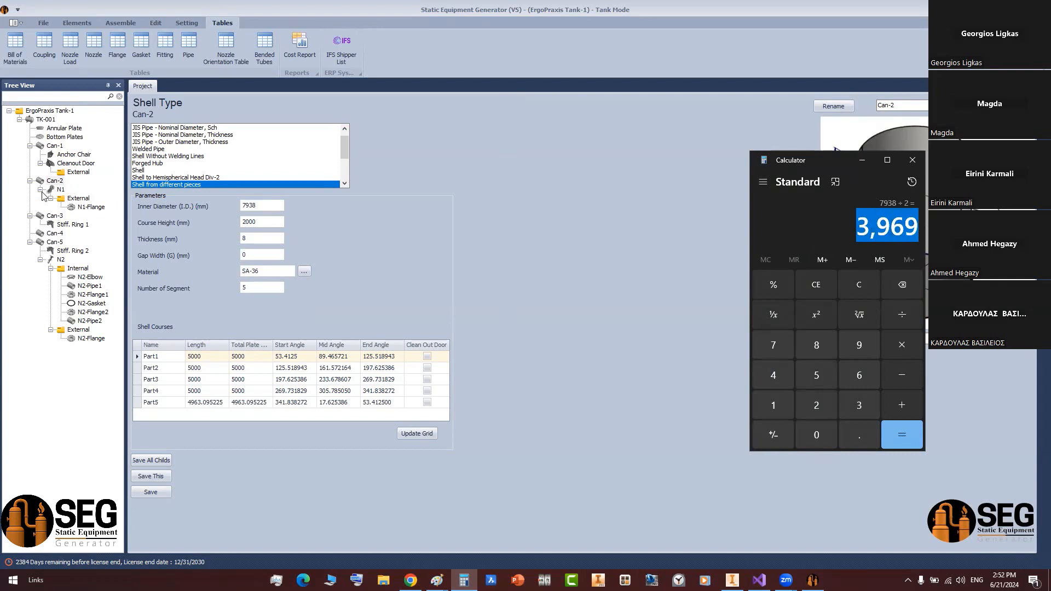
- Open the Nozzle Calculator for nozzle N1, place it clear of the parameters and highlight its projection from V.C.L. value
click(59, 189)
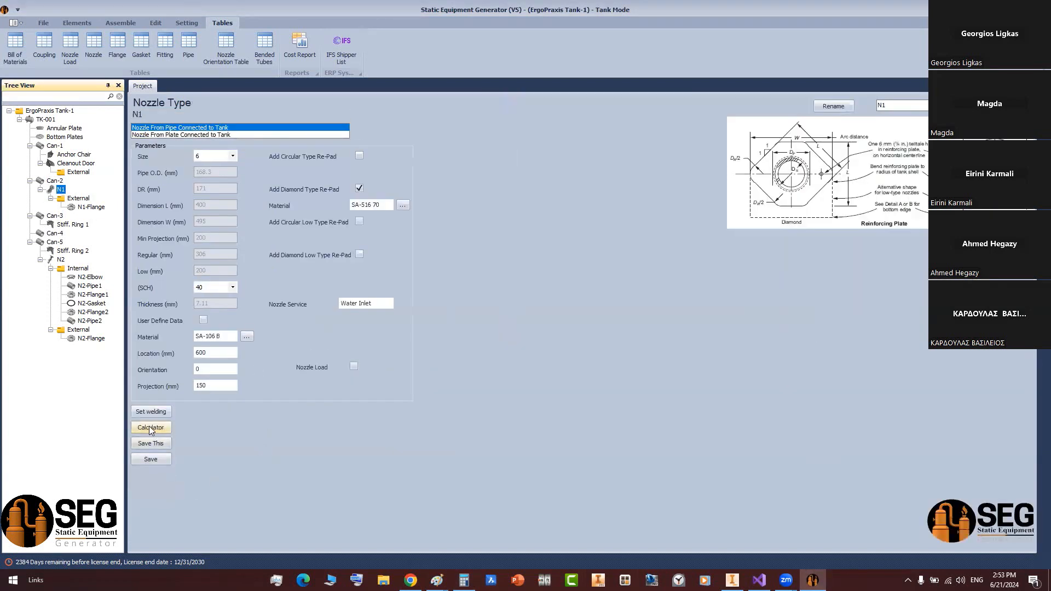
click(150, 428)
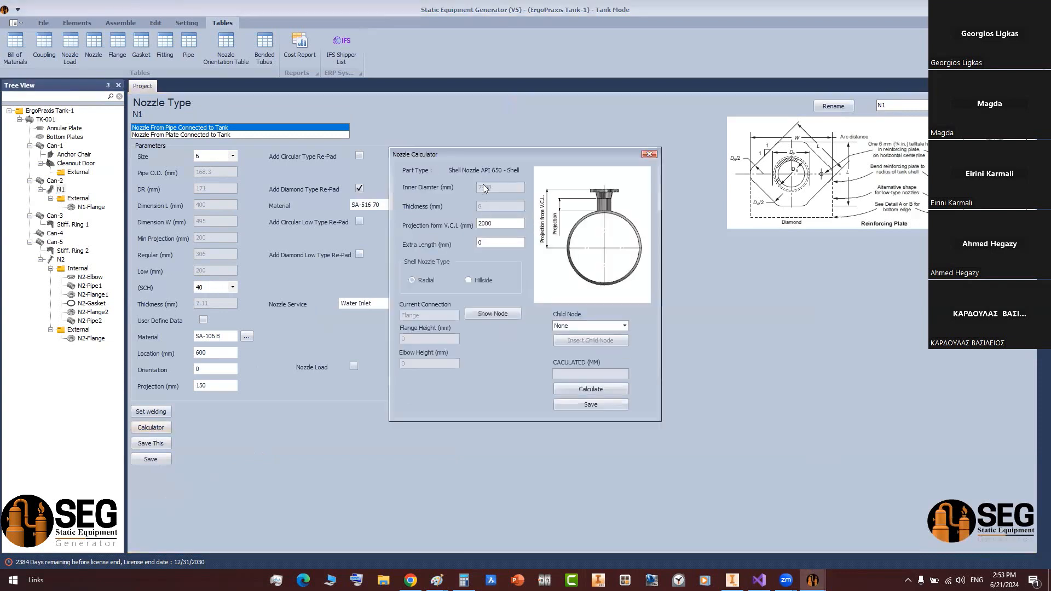
drag(505, 157, 709, 150)
drag(710, 216, 645, 219)
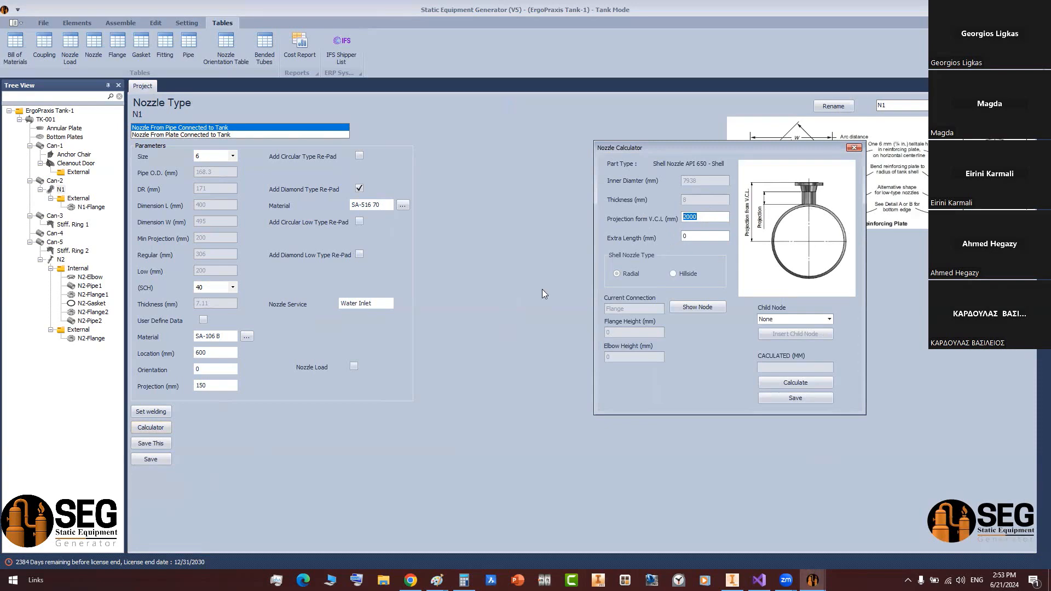
- Switch to the Bill of Material image in Paint and paste the Nozzle Calculator screenshot over it, enlarged on the dialog
click(436, 580)
click(538, 528)
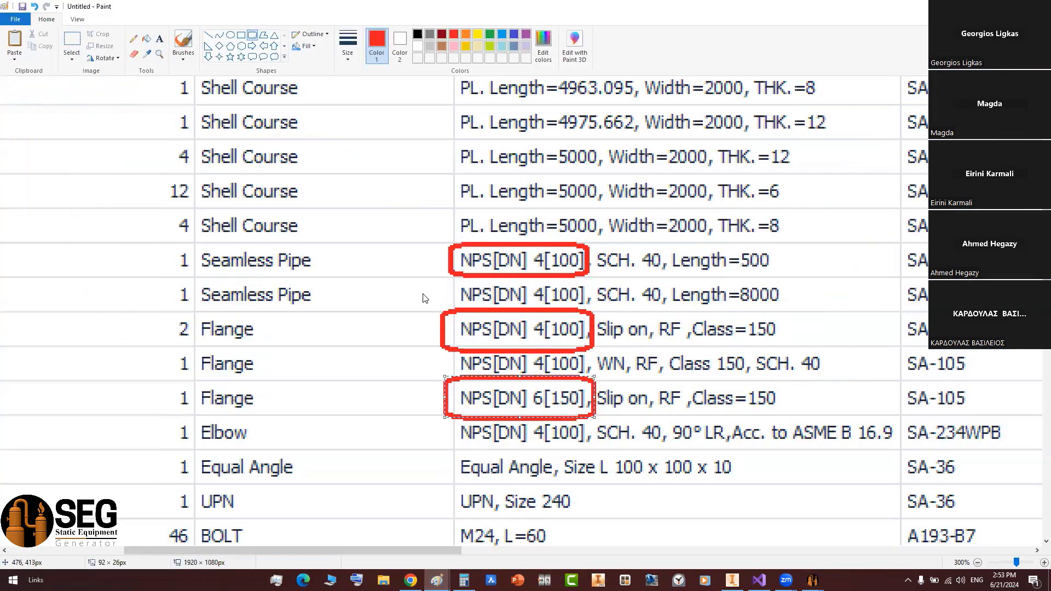
ctrl+scroll(402, 274, down, 3)
key(ctrl+v)
ctrl+scroll(218, 123, up, 2)
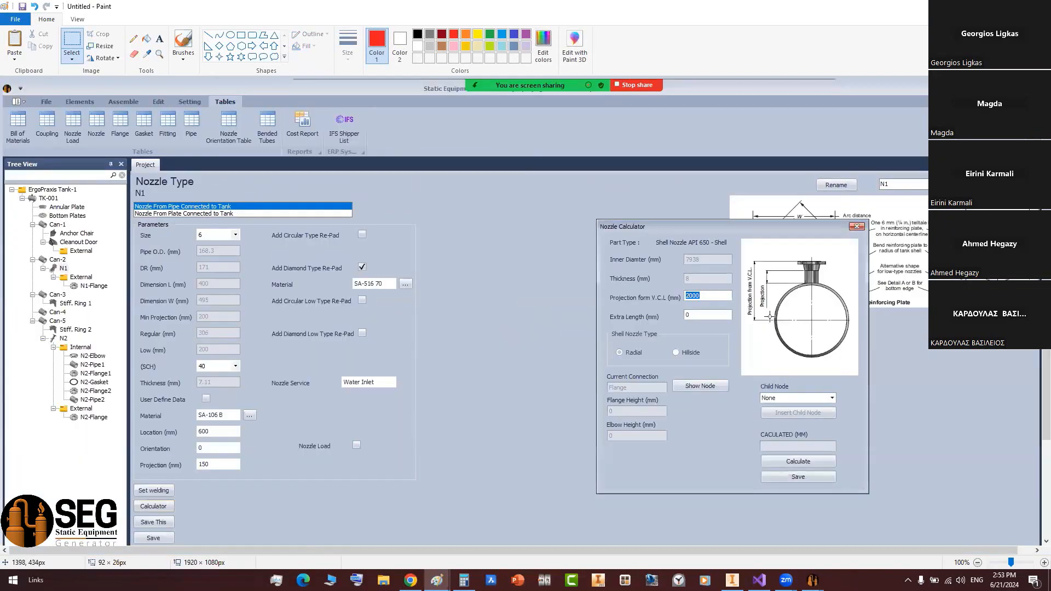
ctrl+scroll(537, 421, up, 1)
drag(466, 560, 933, 557)
scroll(491, 337, down, 3)
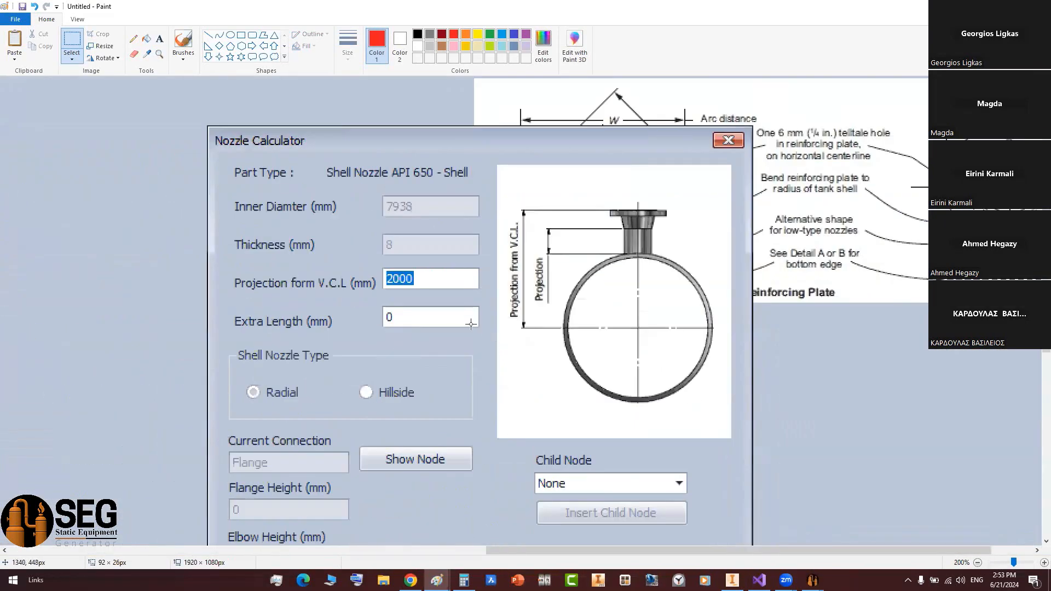
- Outline in red the Projection from V.C.L. dimension, the tank's centre point and the nozzle's flange face in the diagram
click(251, 35)
drag(501, 202, 533, 336)
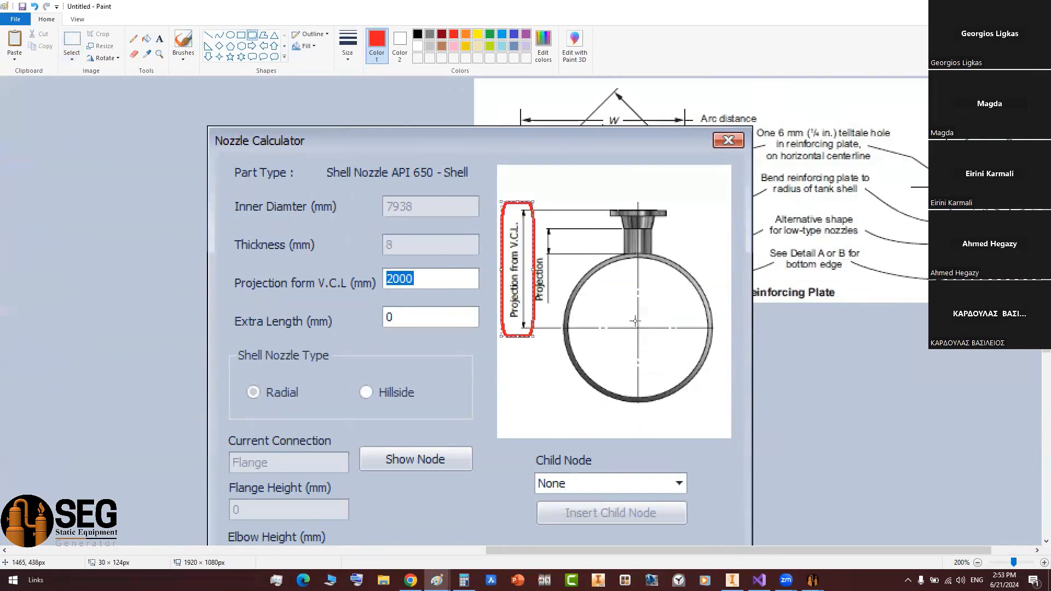
drag(629, 321, 647, 338)
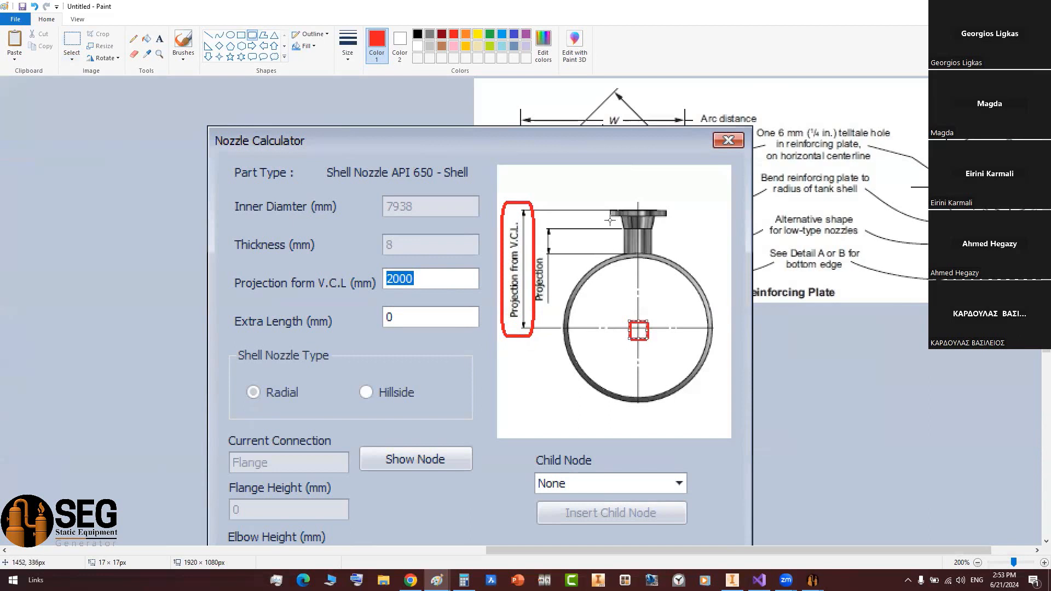
drag(595, 195, 680, 213)
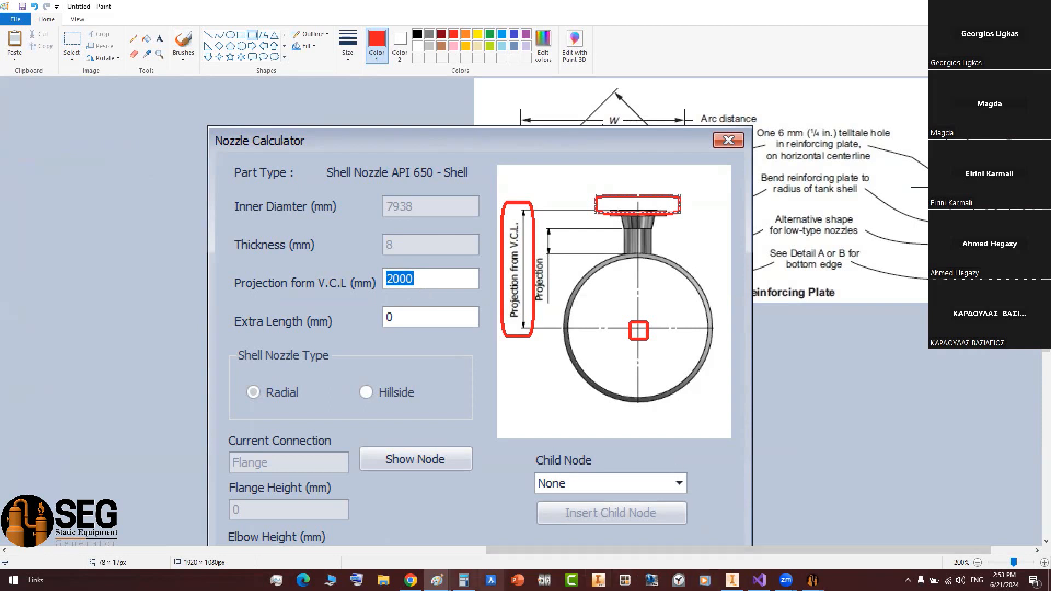
- Revisit the EXT. PROJ. image, return to N1's Nozzle Calculator and bring up the Windows Calculator with the halved diameter over it
click(466, 578)
click(389, 532)
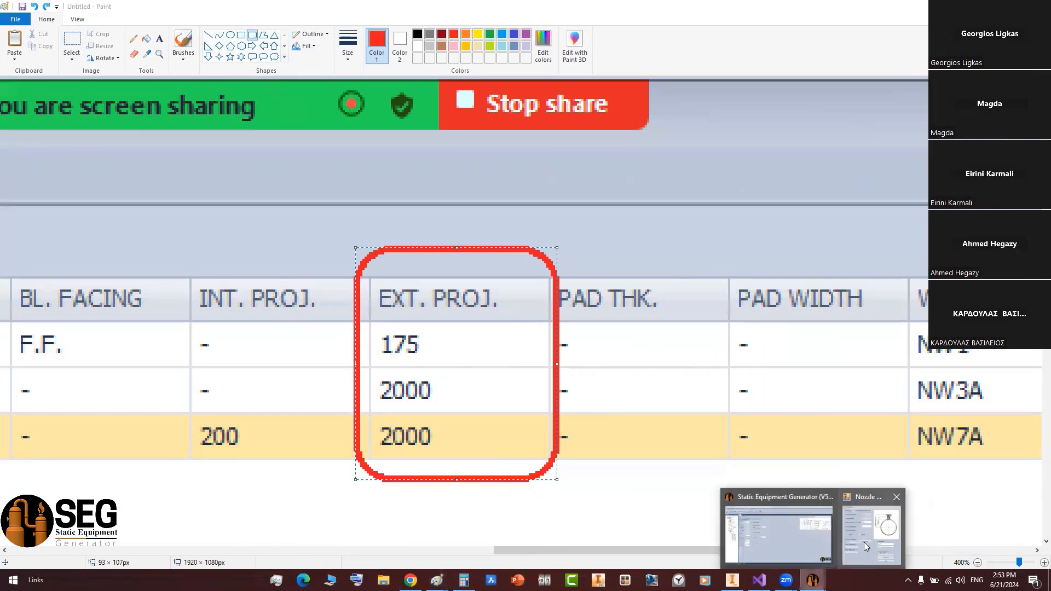
click(864, 542)
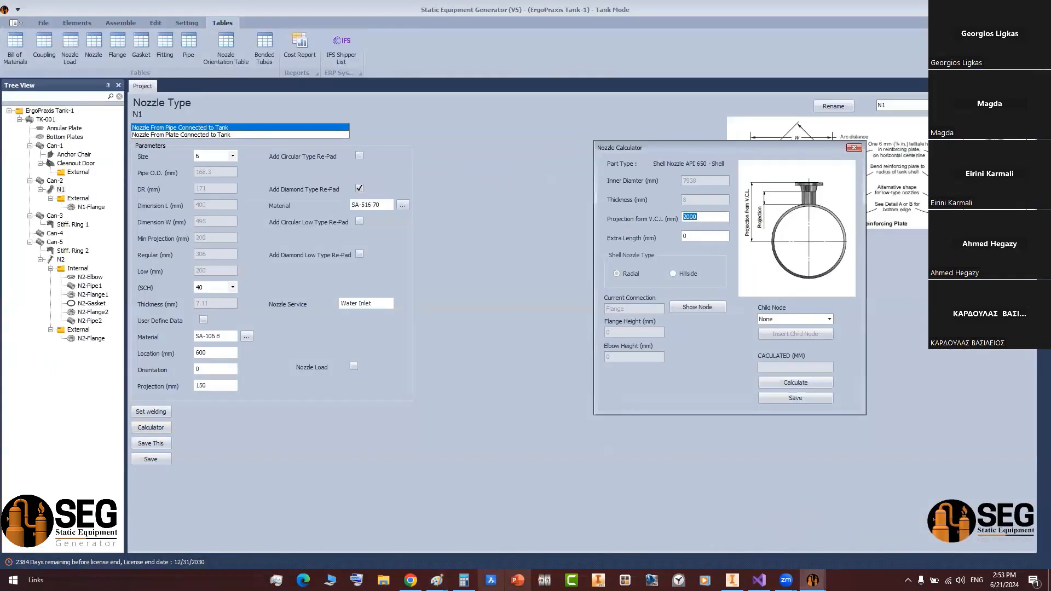
click(463, 580)
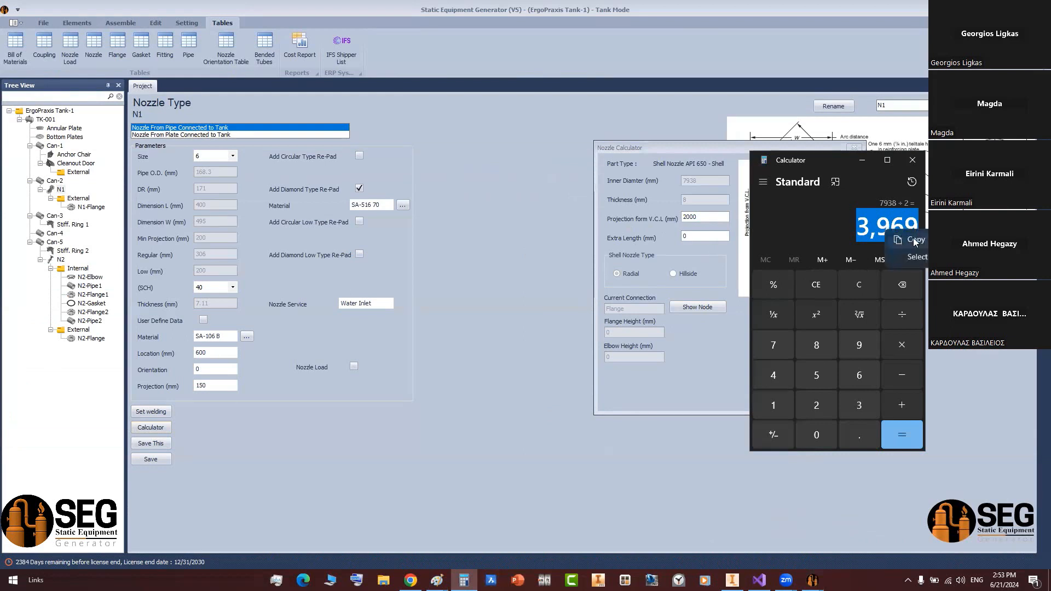
click(874, 236)
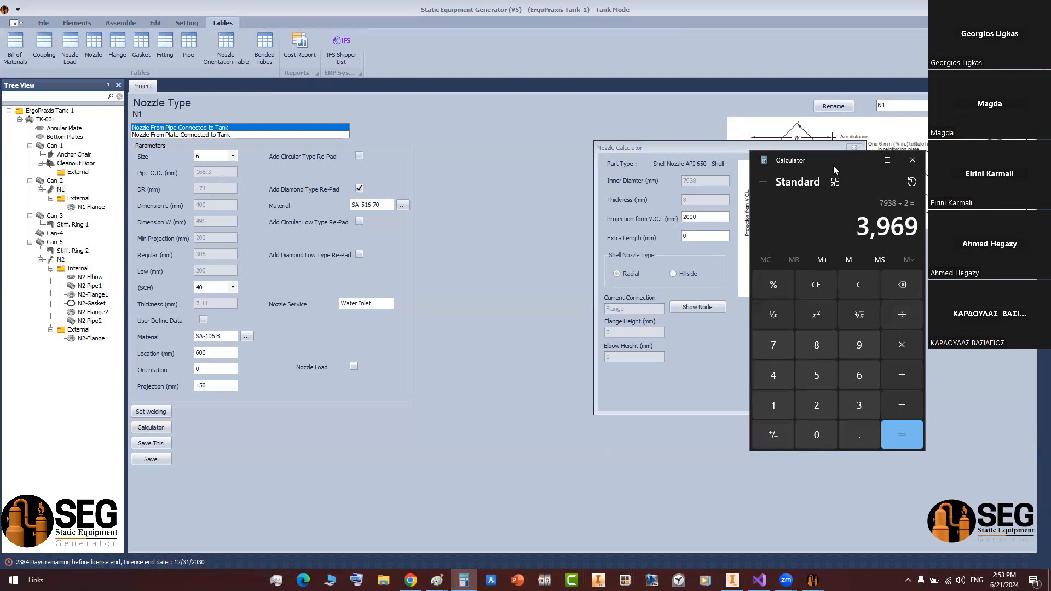
drag(851, 166, 837, 163)
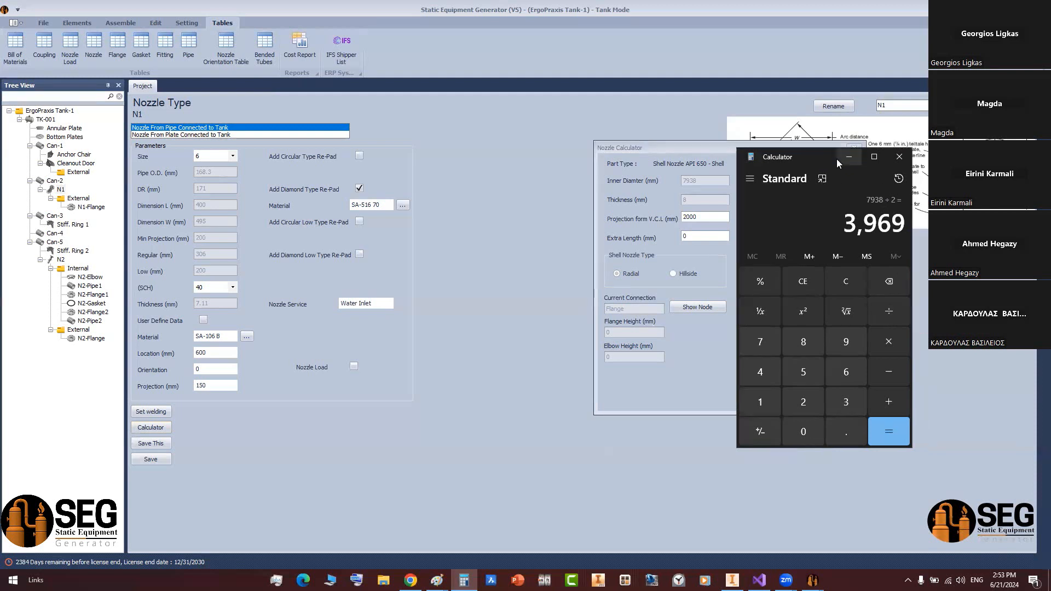
- Enter the addition of 8 to the halved diameter in Windows Calculator and highlight Can-2's thickness in its shell parameters
text(+8)
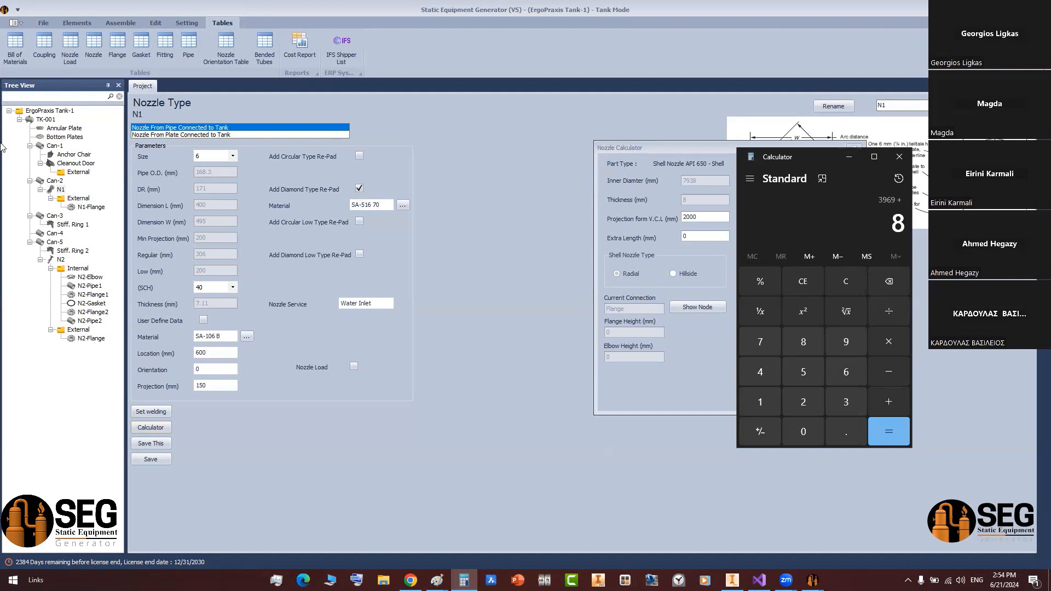
click(48, 187)
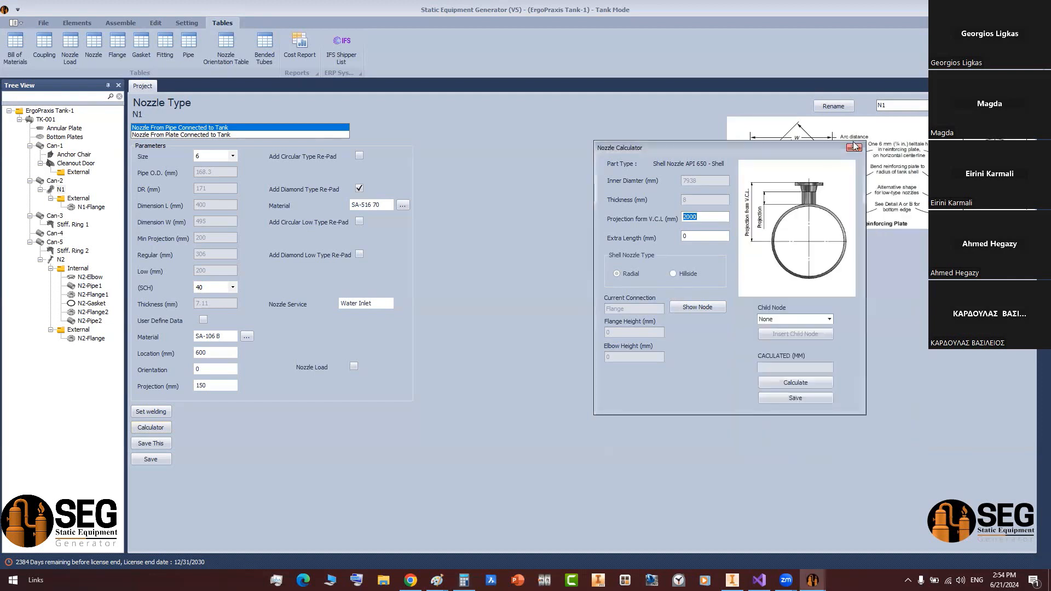
click(854, 148)
click(54, 181)
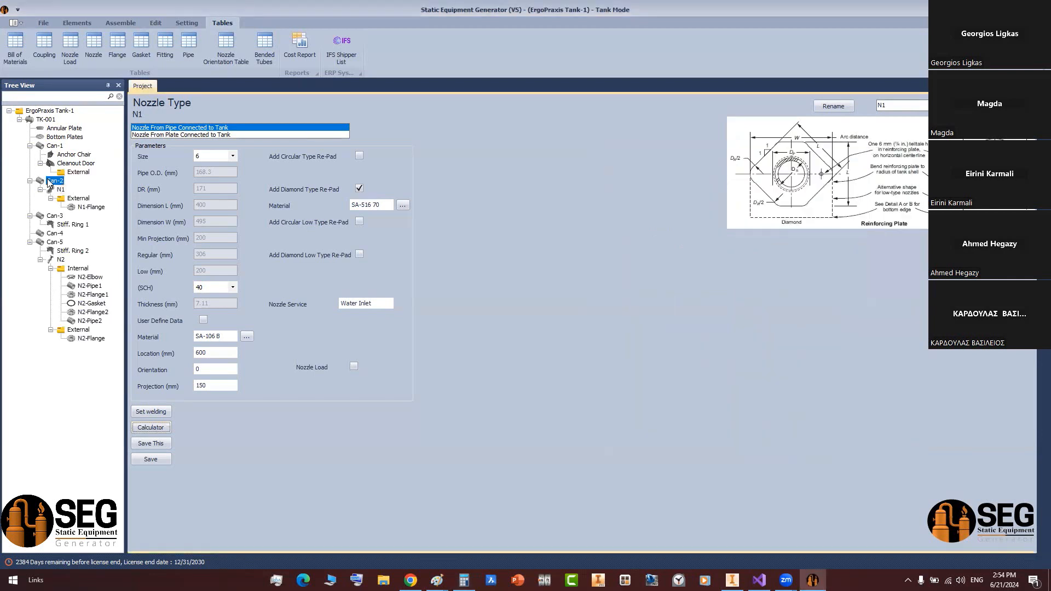
click(253, 240)
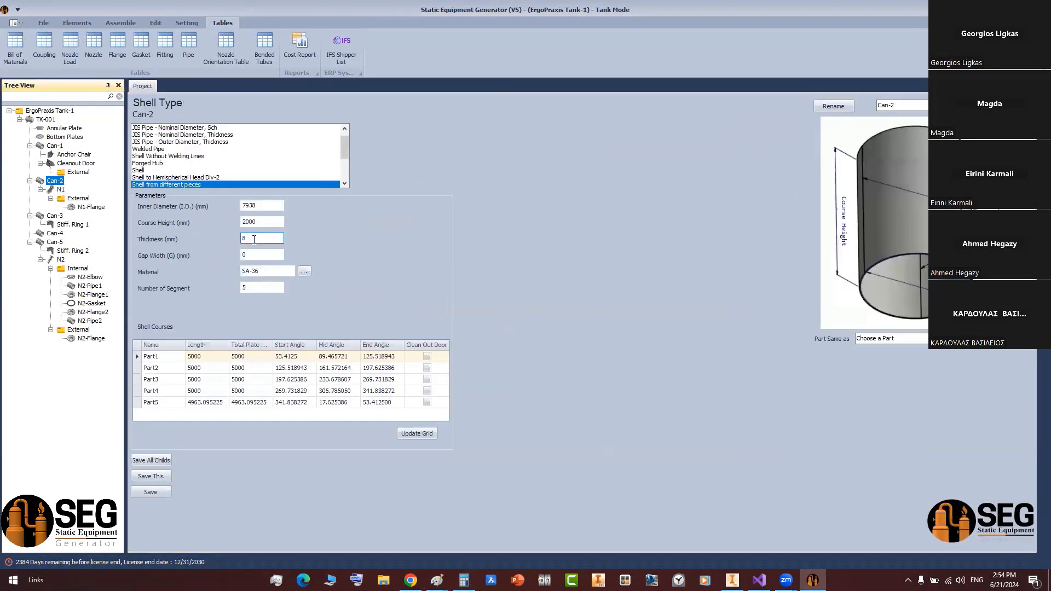
double_click(254, 240)
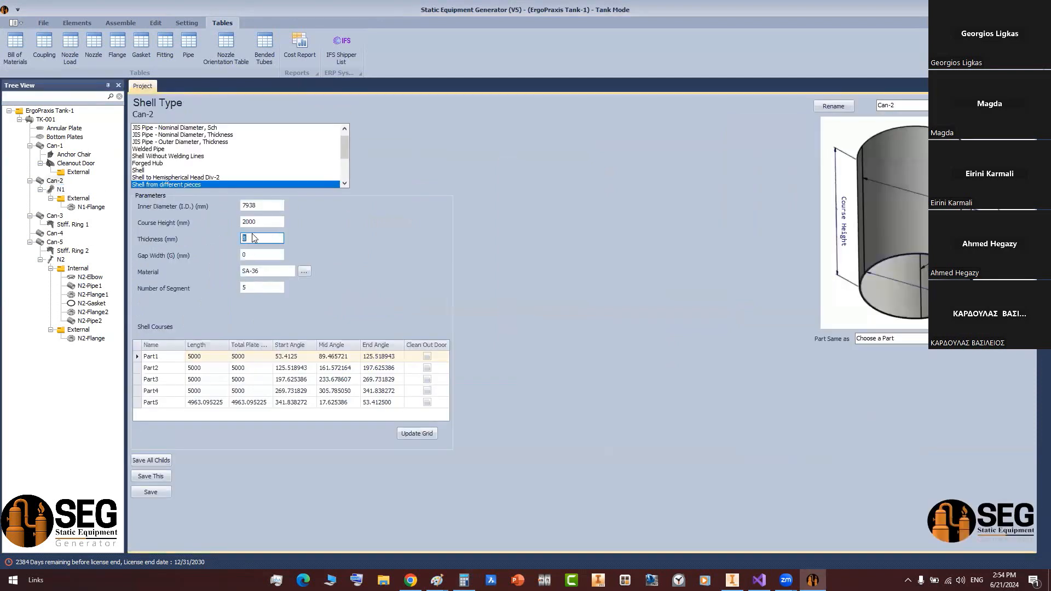
- Reopen nozzle N1's Nozzle Calculator, then complete the addition of 8 and add 150 in Windows Calculator
click(60, 190)
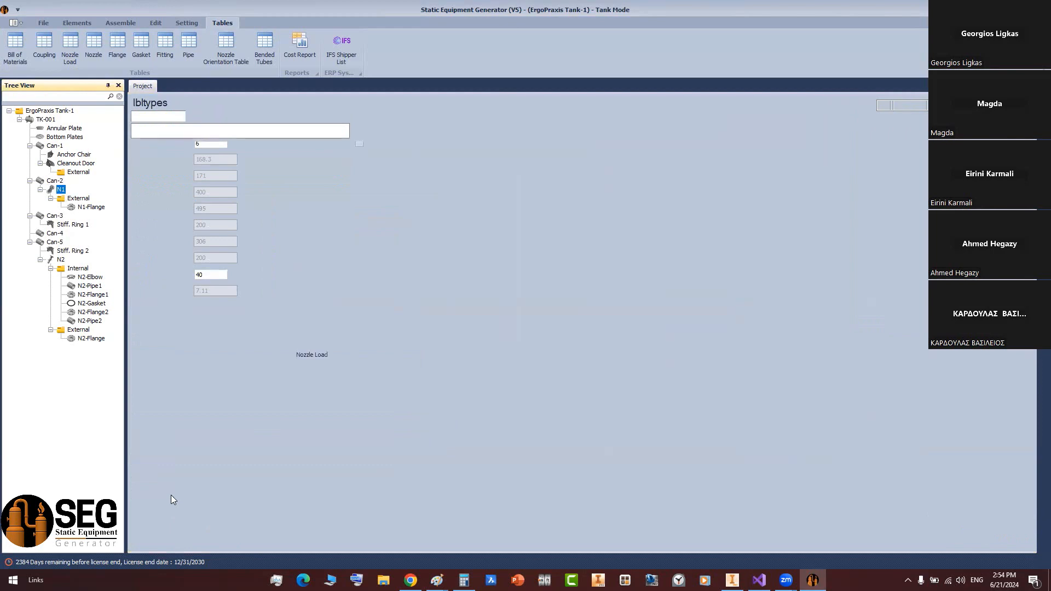
click(151, 428)
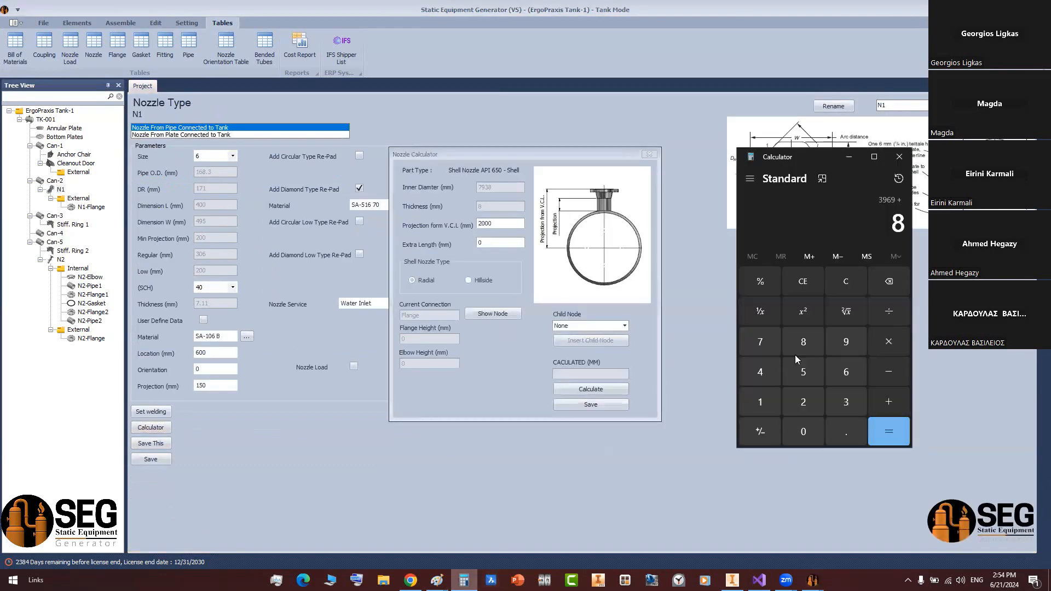
key(Return)
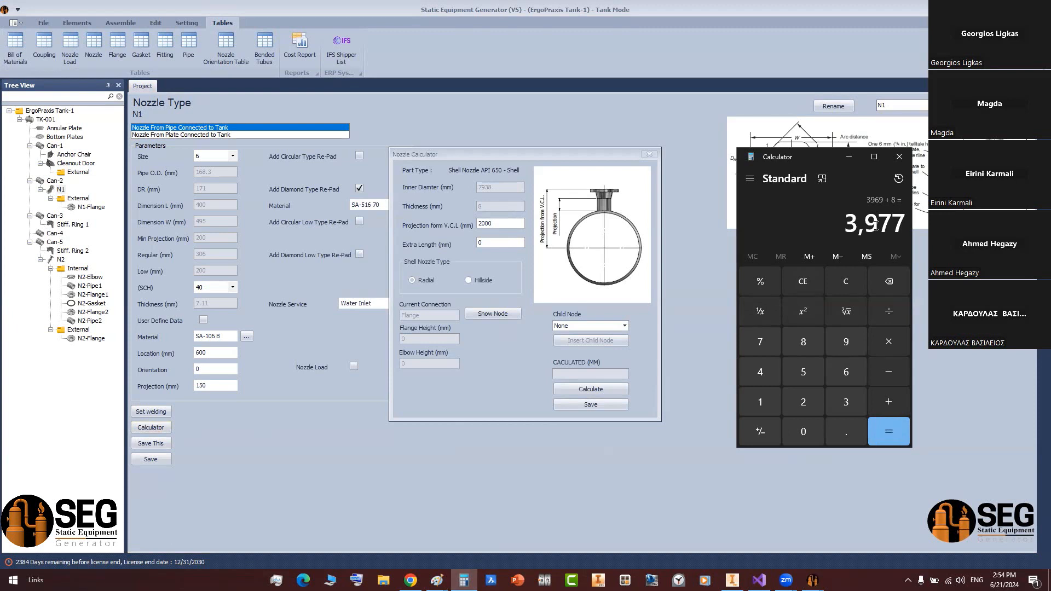
text(+150)
key(Return)
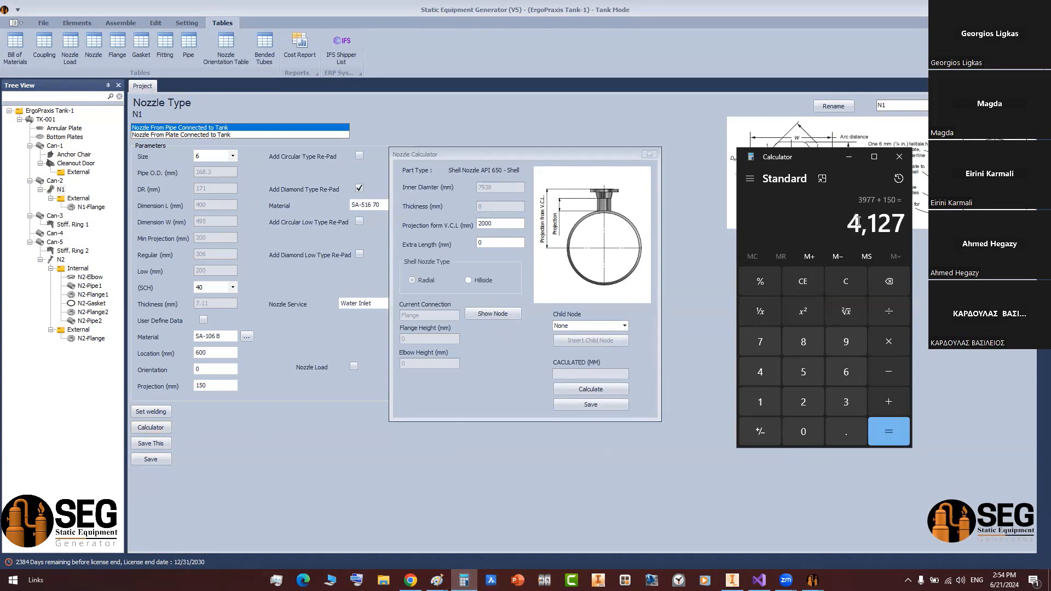
- Copy the 4,127 sum from Windows Calculator and set N1's projection from V.C.L. to it
double_click(859, 221)
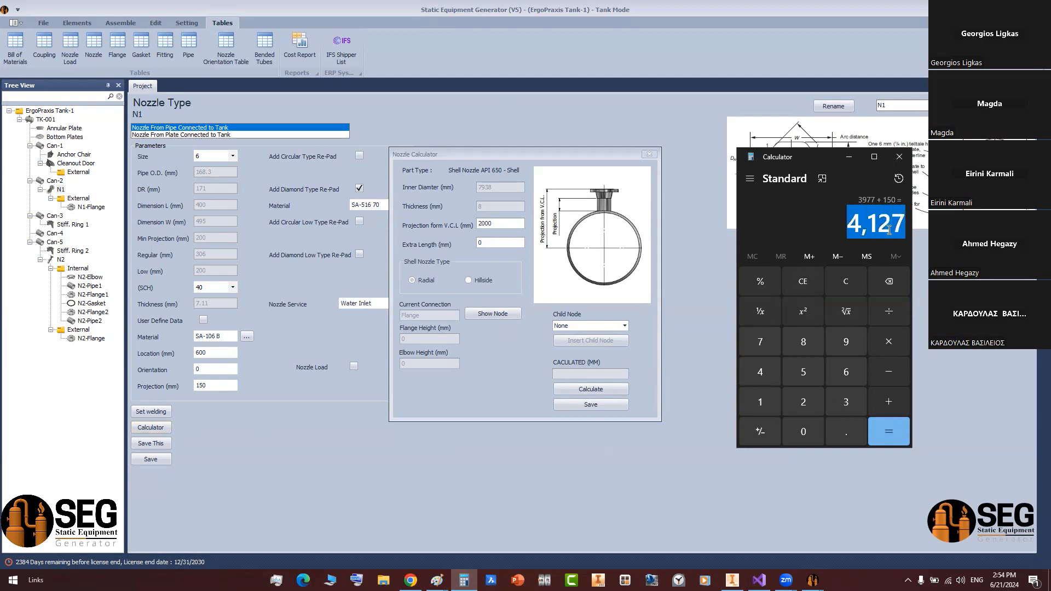
right_click(889, 230)
click(906, 240)
click(507, 223)
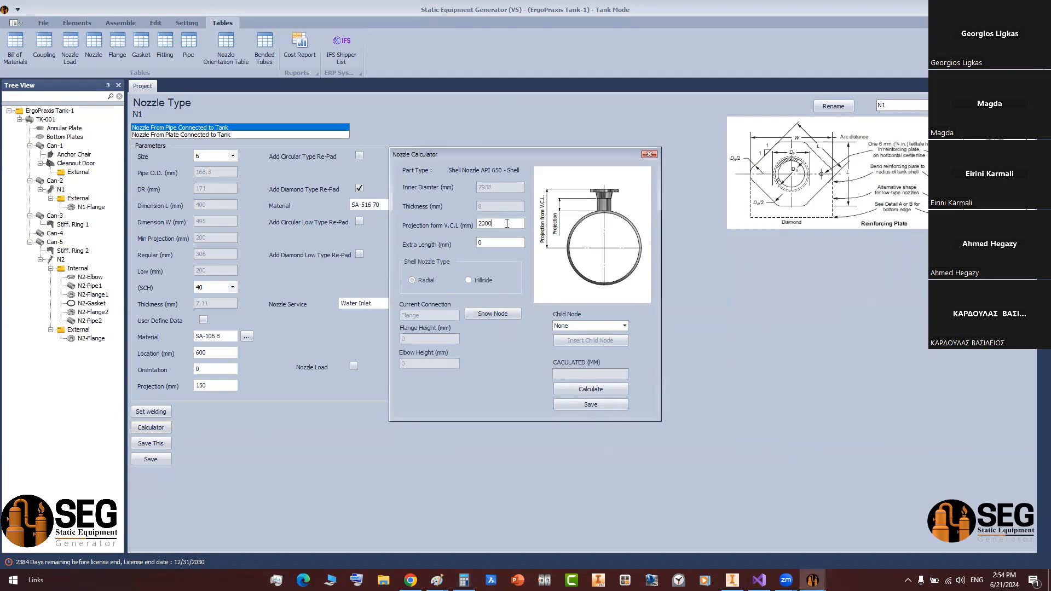
drag(507, 224, 448, 225)
key(ctrl+v)
- Calculate and save N1's new projection, then start the Inventor assembly update
click(602, 392)
click(597, 408)
click(598, 408)
click(117, 23)
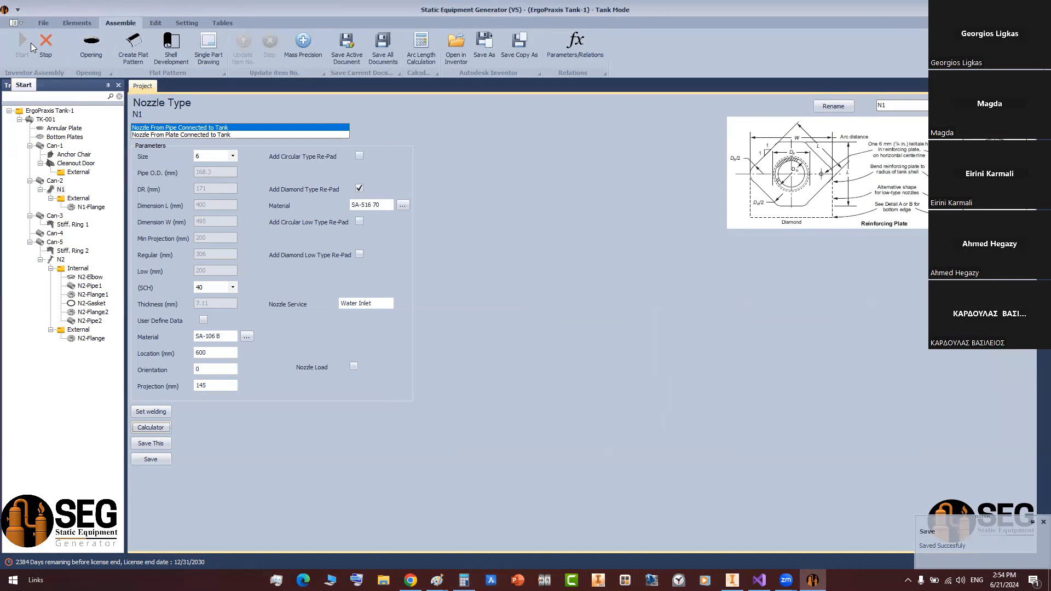
click(786, 580)
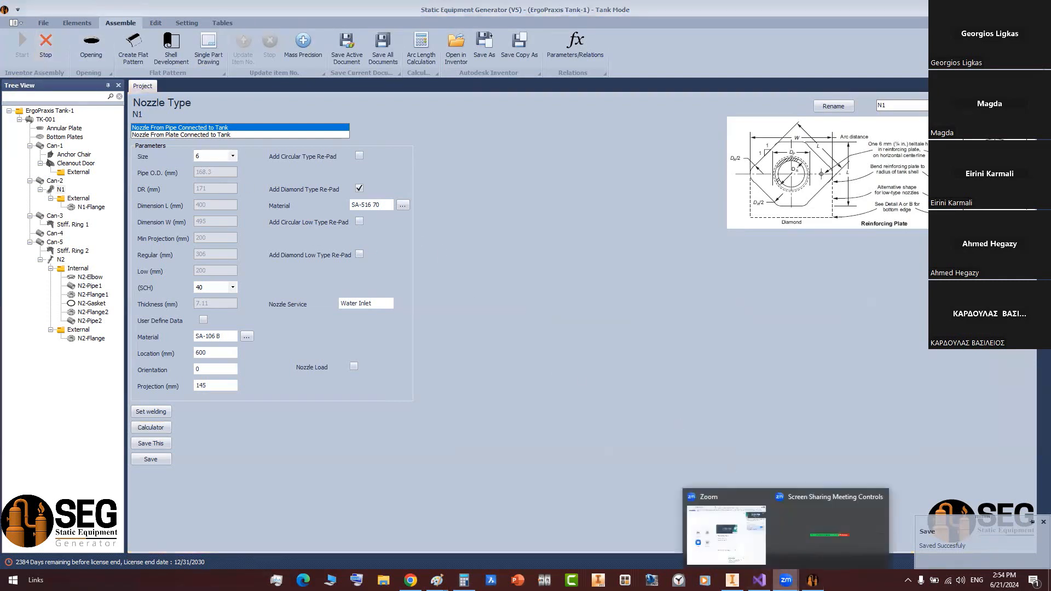
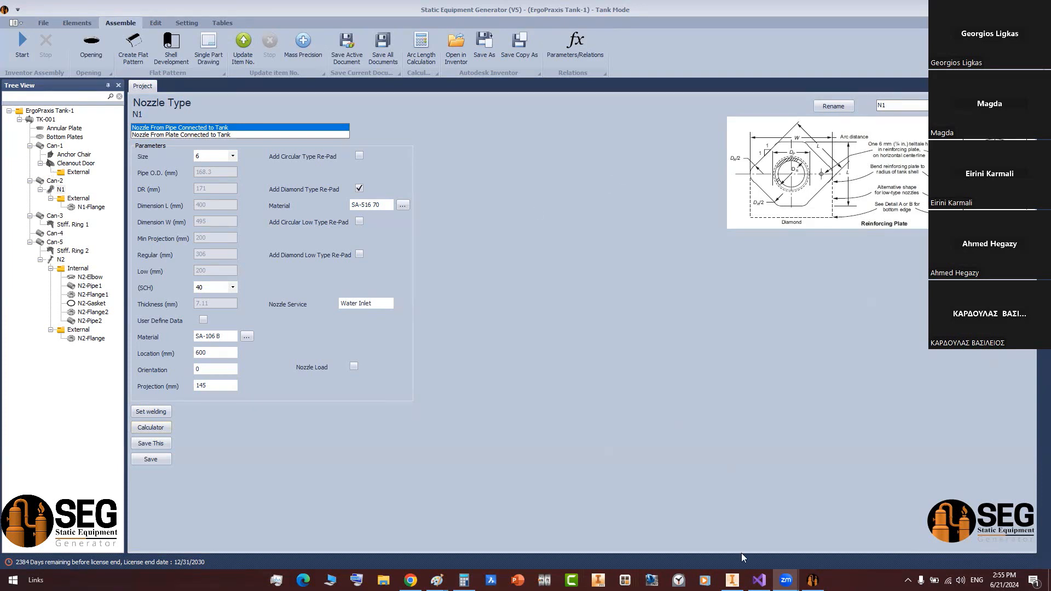
- Open the nozzle table, check the EXT. PROJ. values of N1 and the Cleanout Door, and close it
click(222, 23)
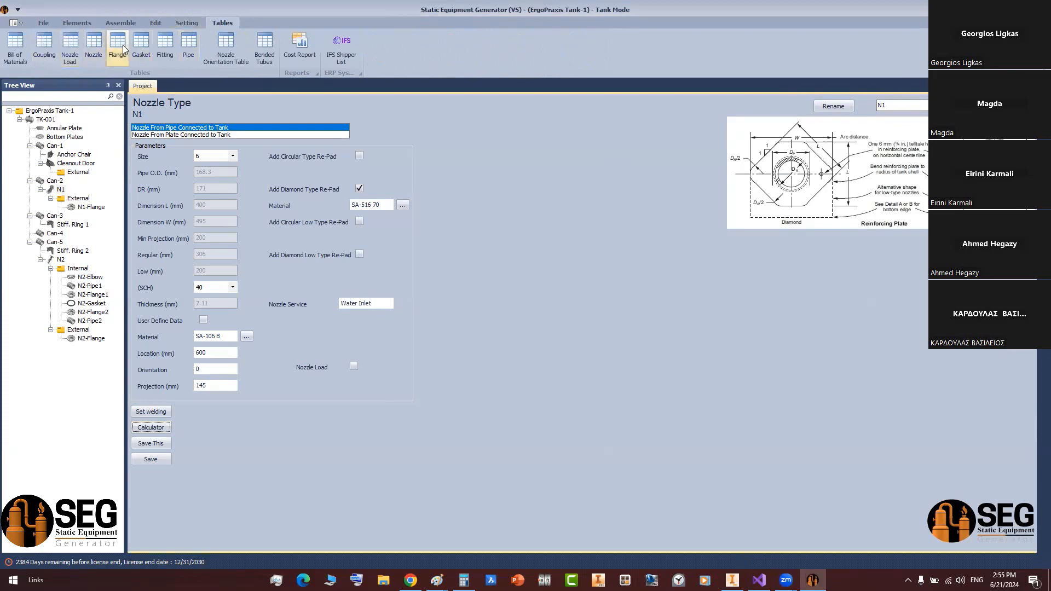
click(94, 46)
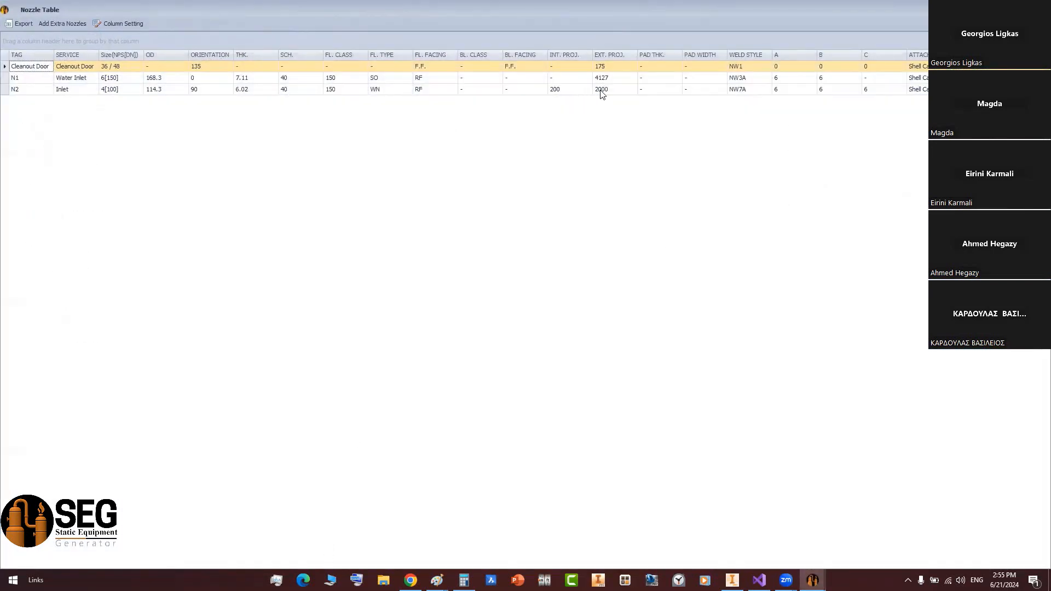
click(611, 78)
double_click(613, 78)
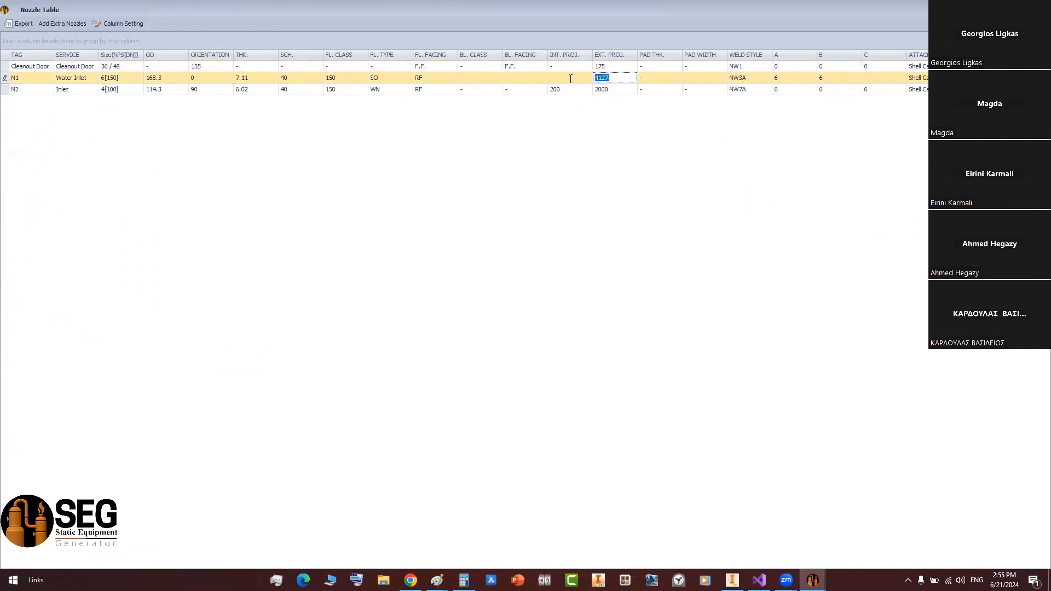
click(612, 79)
drag(611, 79, 583, 80)
click(6, 66)
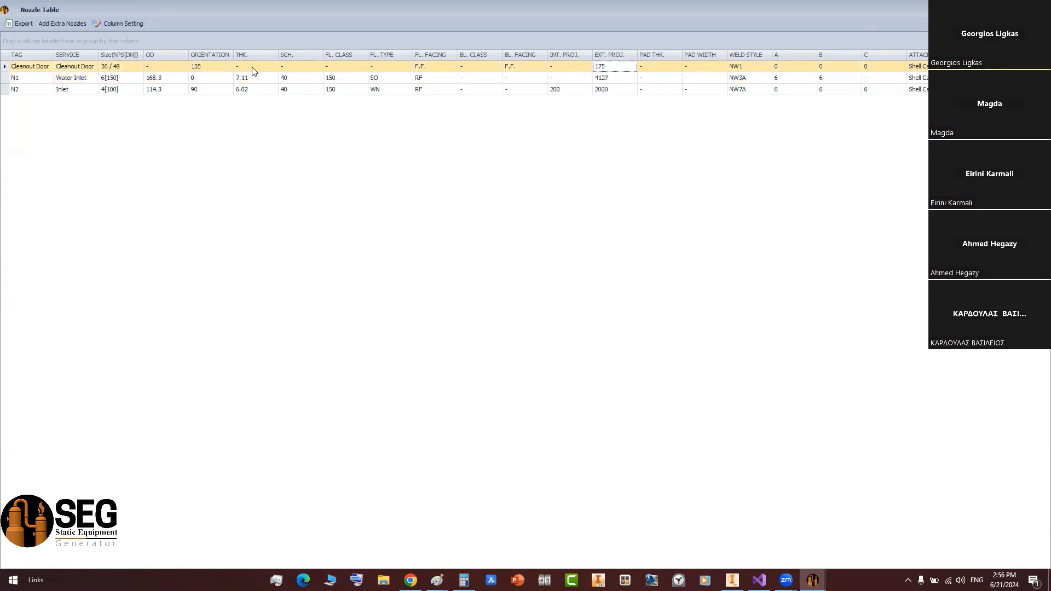
click(595, 67)
click(1039, 10)
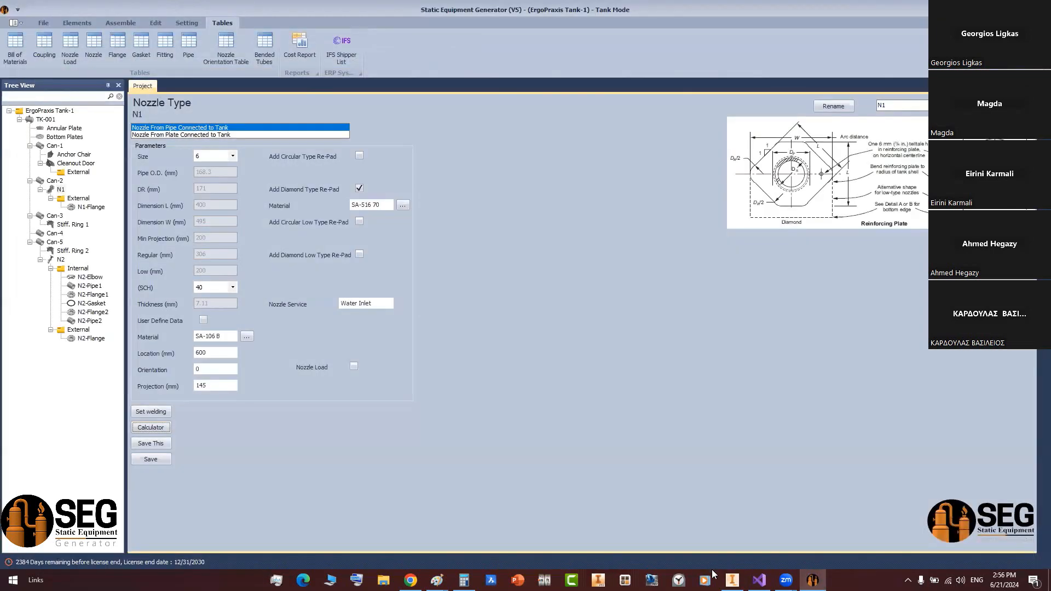
- Switch to the EXT. PROJ. image in Paint and shift the red outline over the WELD STYLE, C and ATTACHED TO columns in turn
mouse_move(436, 580)
click(380, 527)
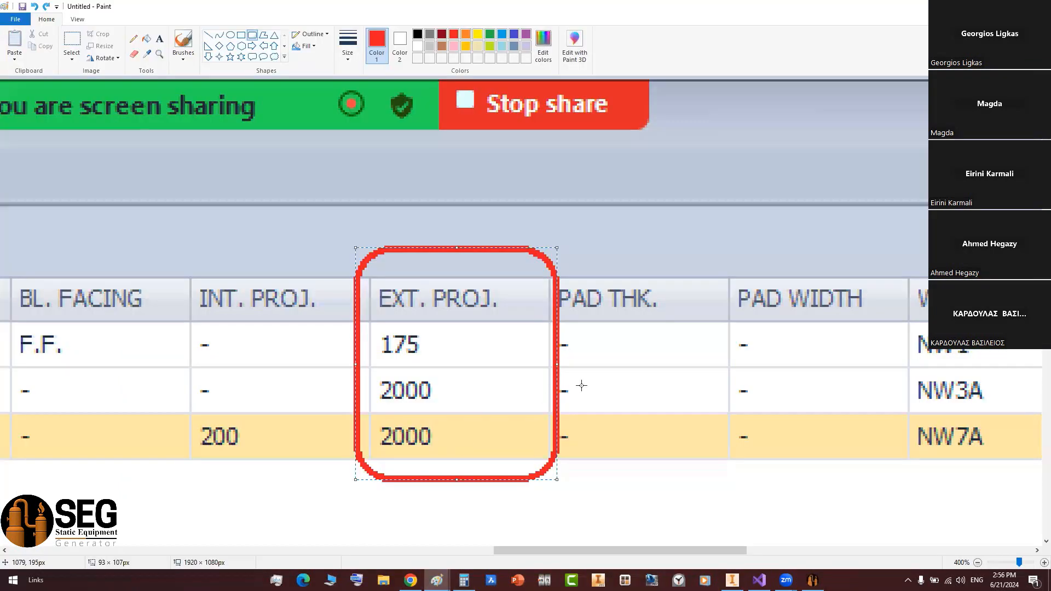
drag(571, 551, 634, 550)
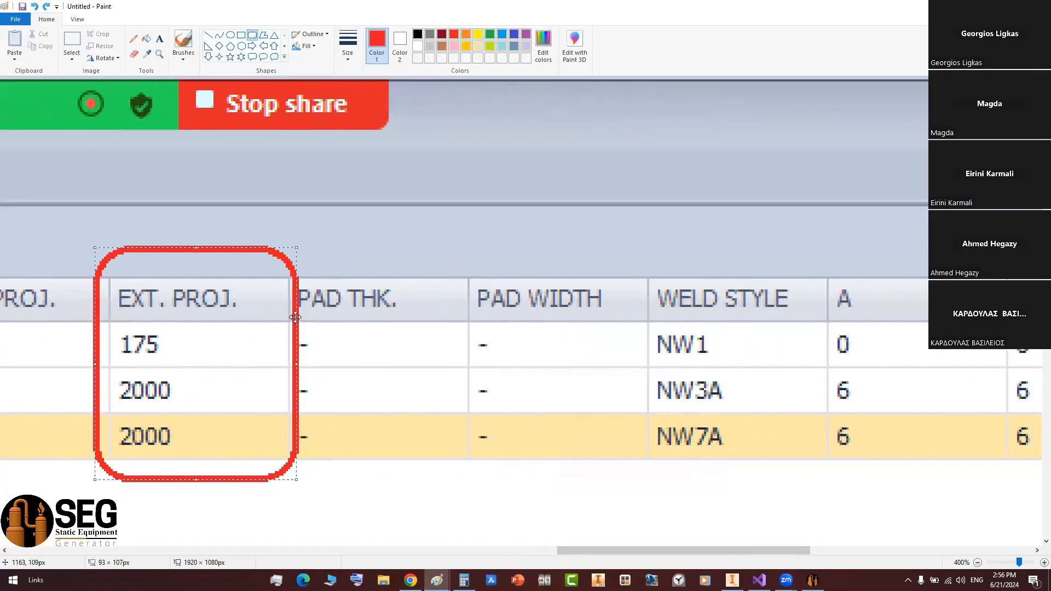
drag(299, 321, 834, 321)
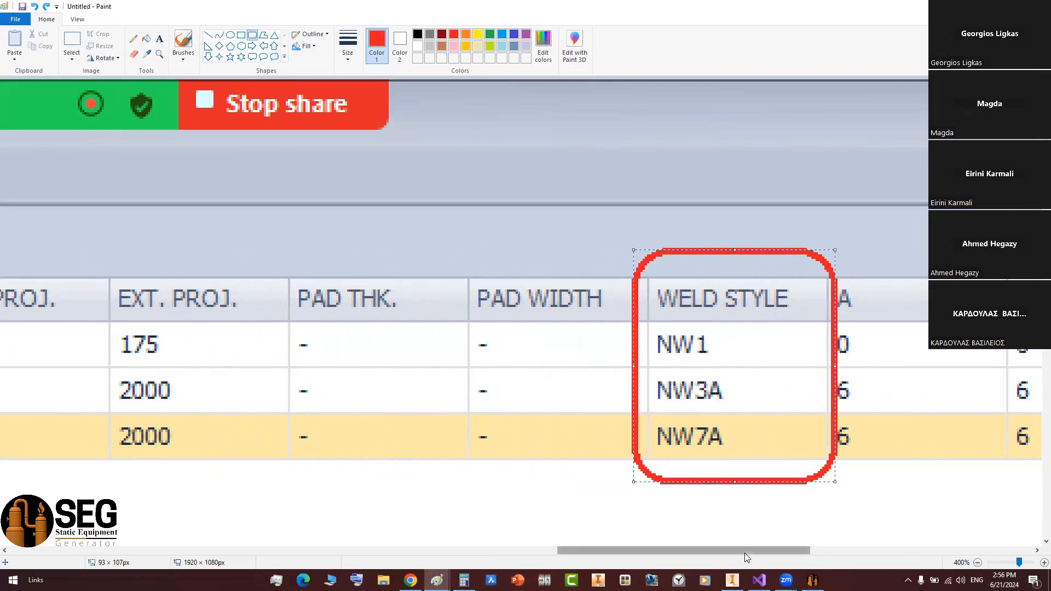
drag(753, 550, 843, 552)
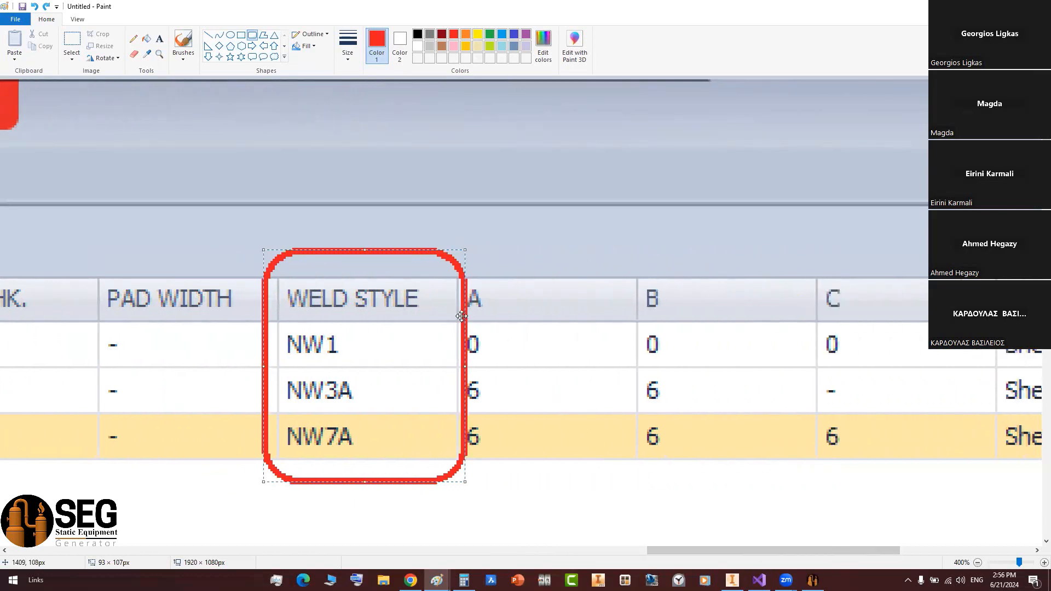
drag(473, 317, 982, 318)
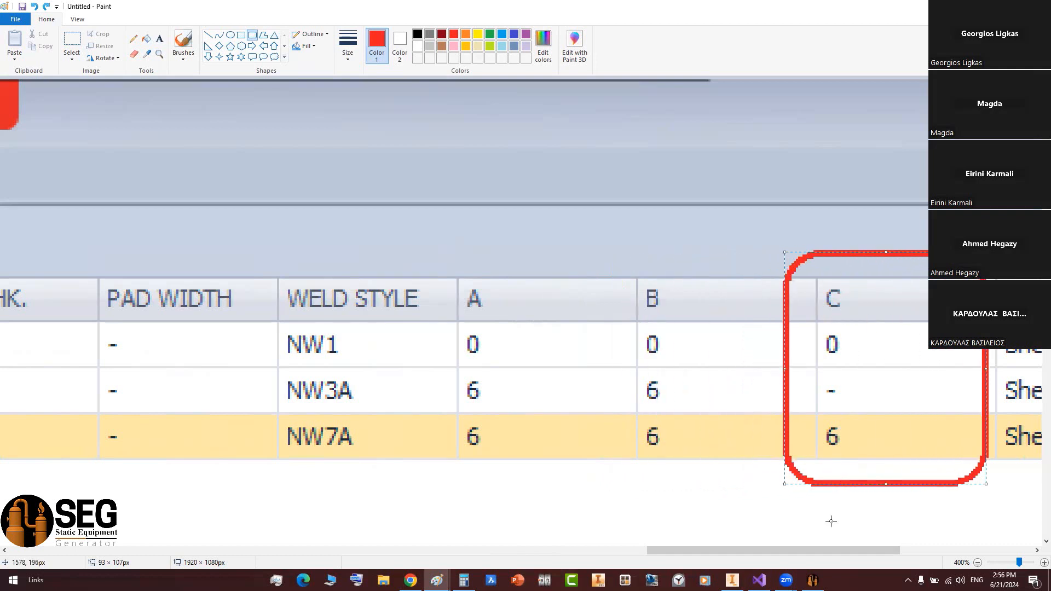
drag(827, 552, 1002, 569)
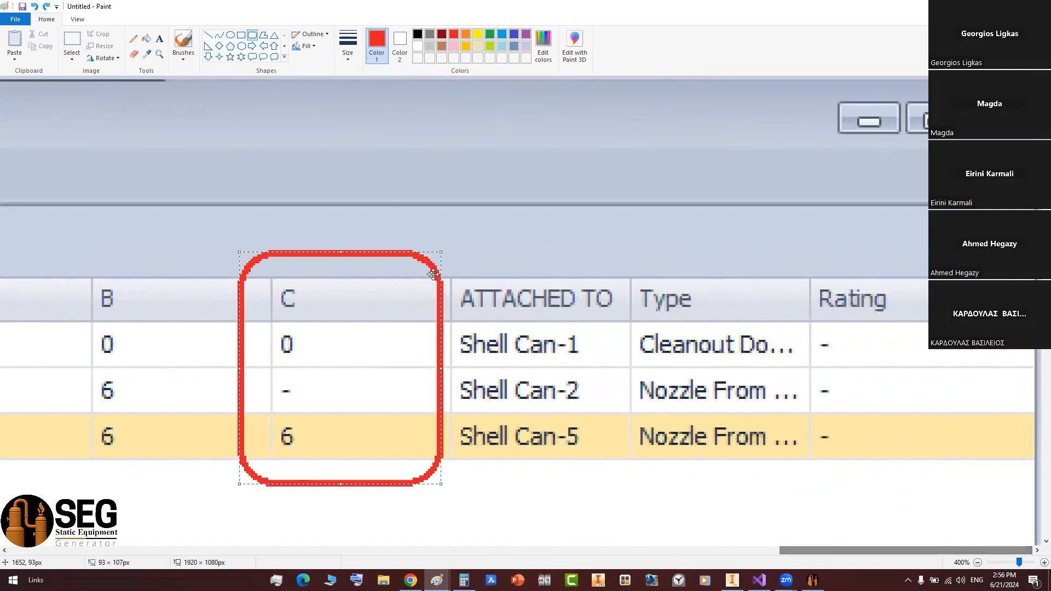
drag(432, 269, 628, 271)
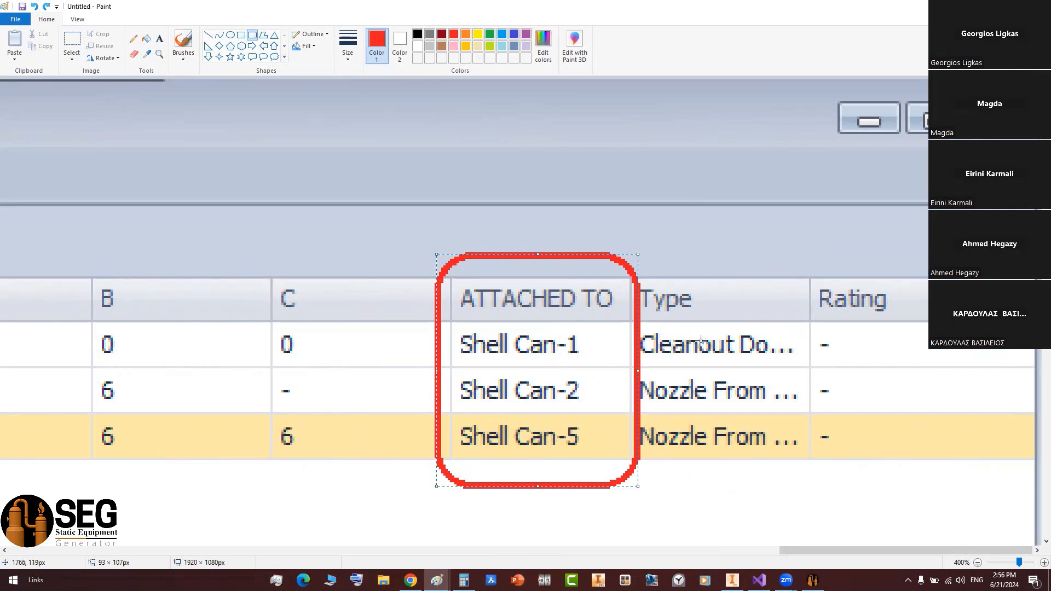
- Close both annotated Paint images, the nozzle table and the Nozzle Calculator, without saving them
click(1038, 6)
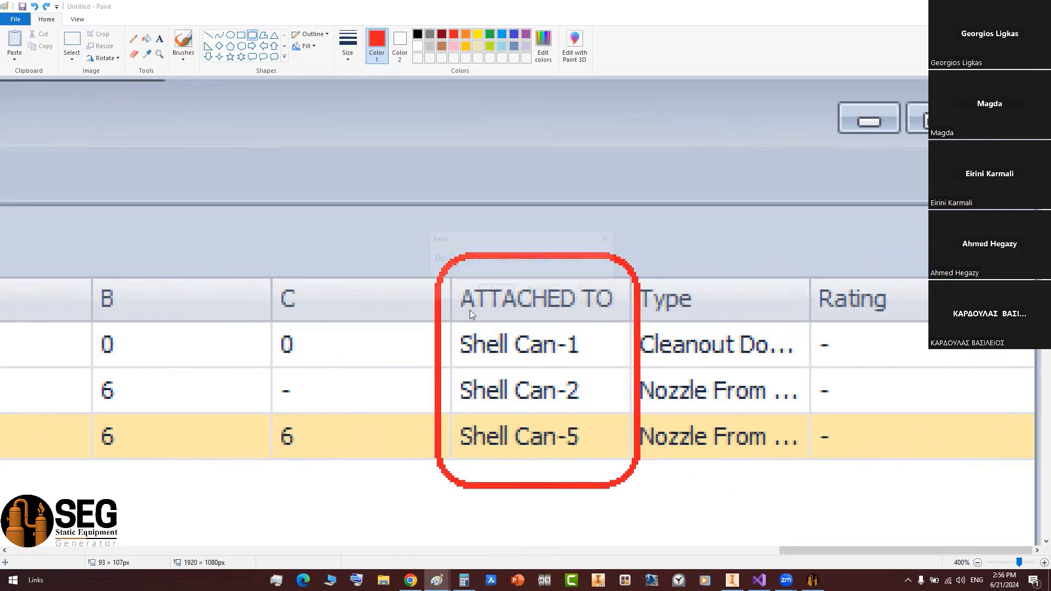
click(559, 291)
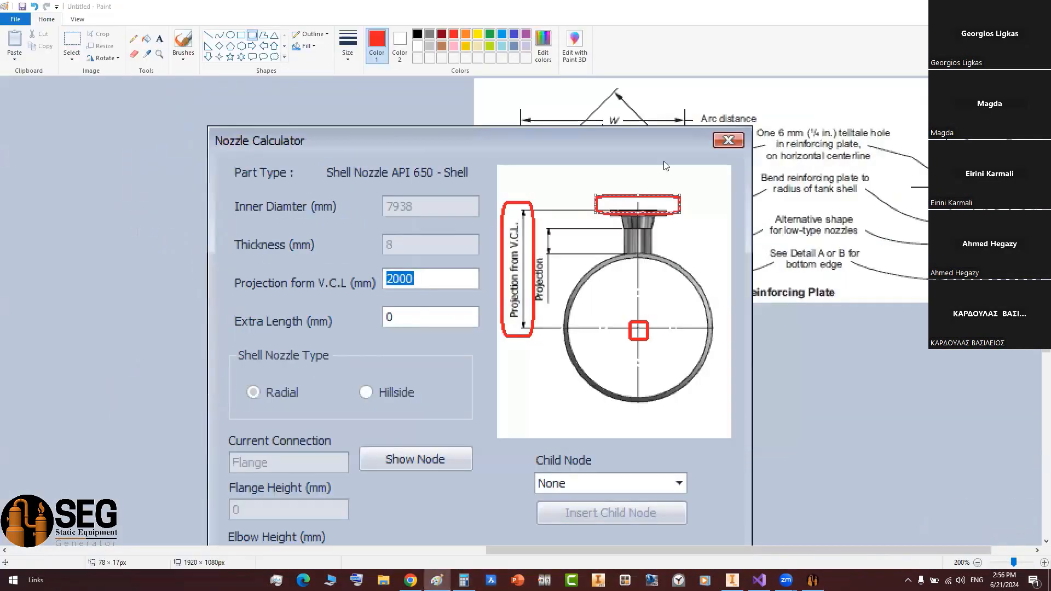
key(alt+F4)
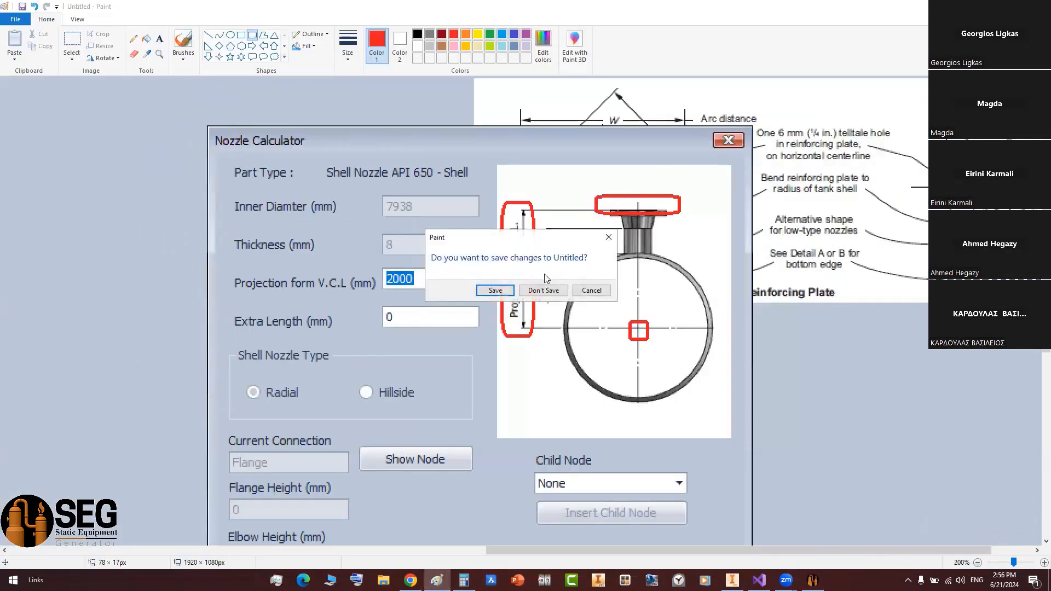
click(544, 294)
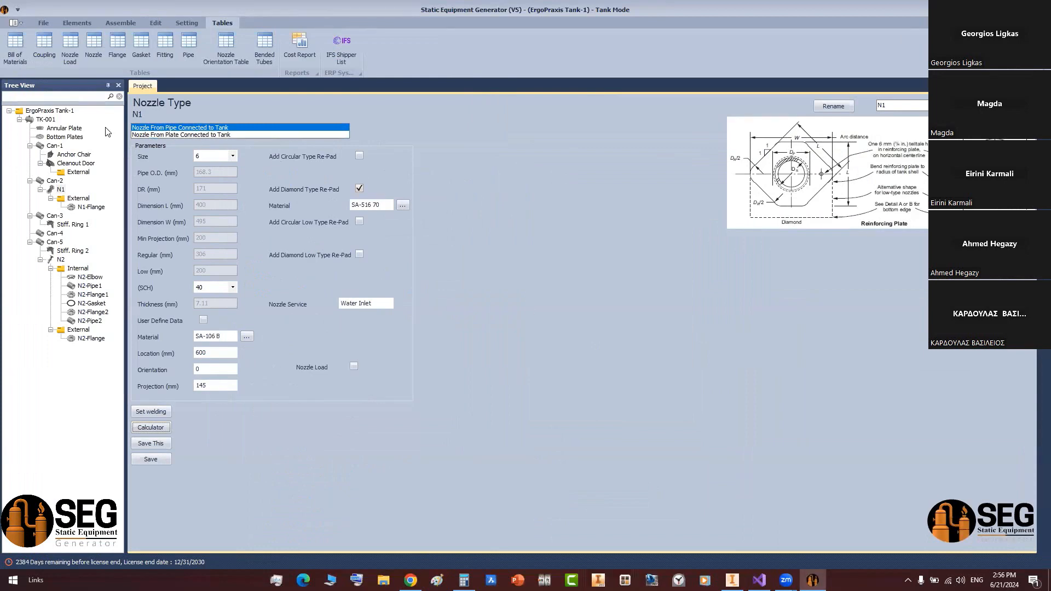
- Open the Bill of Material, fit the QTY., DESCRIPTION and TECHNICAL CHARACTERISTICS columns to their content, and go through the first two Bottom Plate rows
click(7, 46)
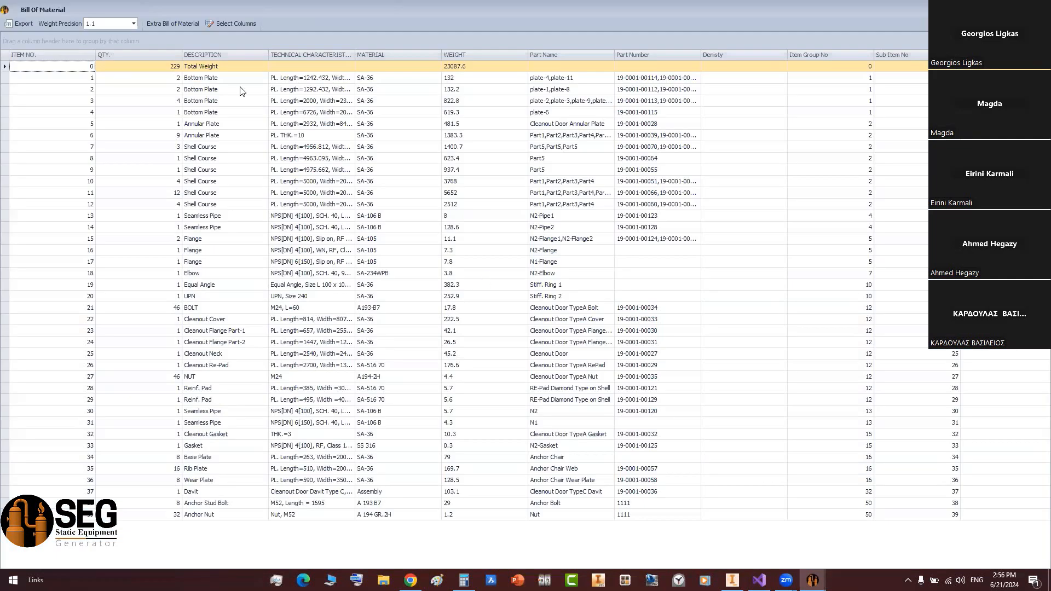
double_click(181, 52)
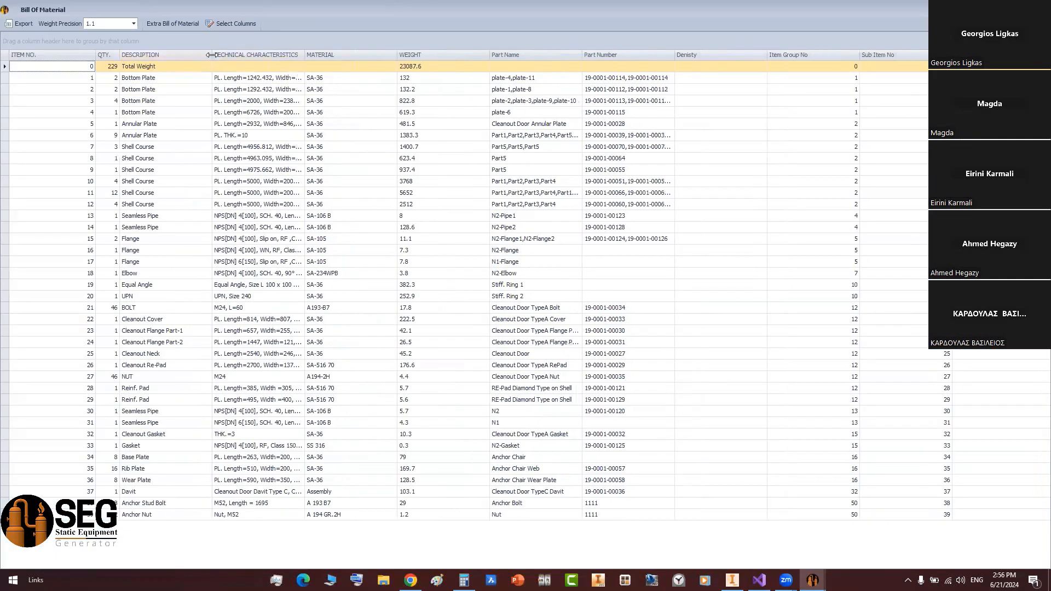
double_click(213, 54)
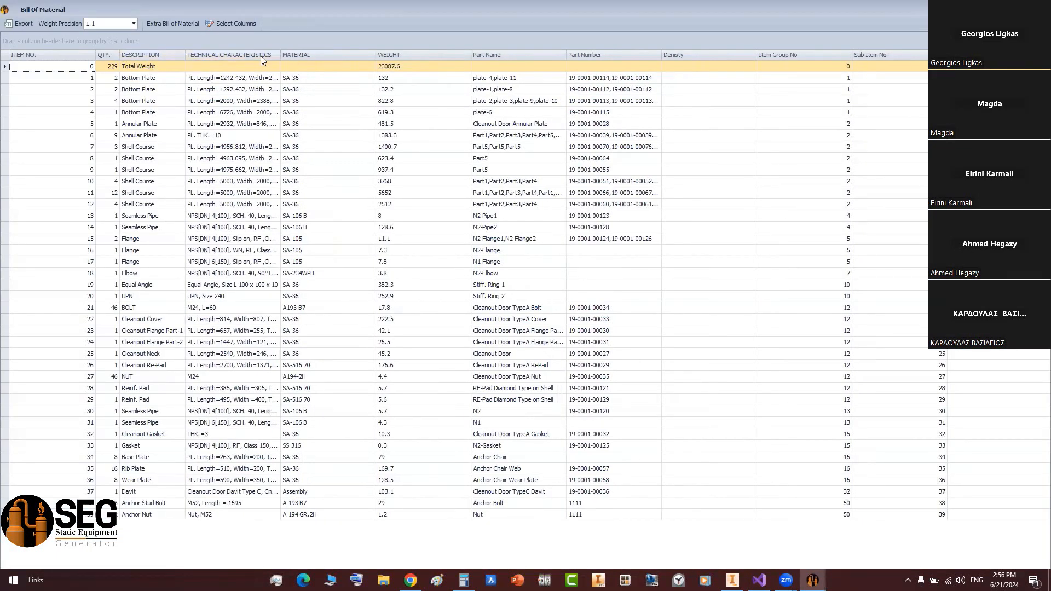
double_click(280, 54)
click(5, 78)
click(4, 90)
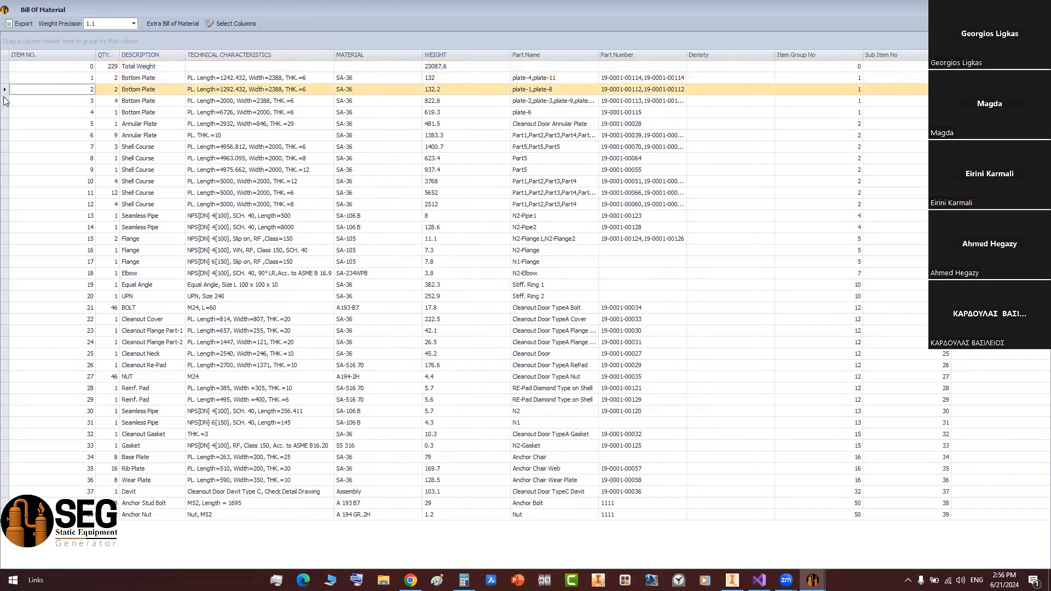
- Review the bill of material rows from the bottom plates to the N1 flange and close the table
click(4, 100)
click(5, 112)
click(4, 124)
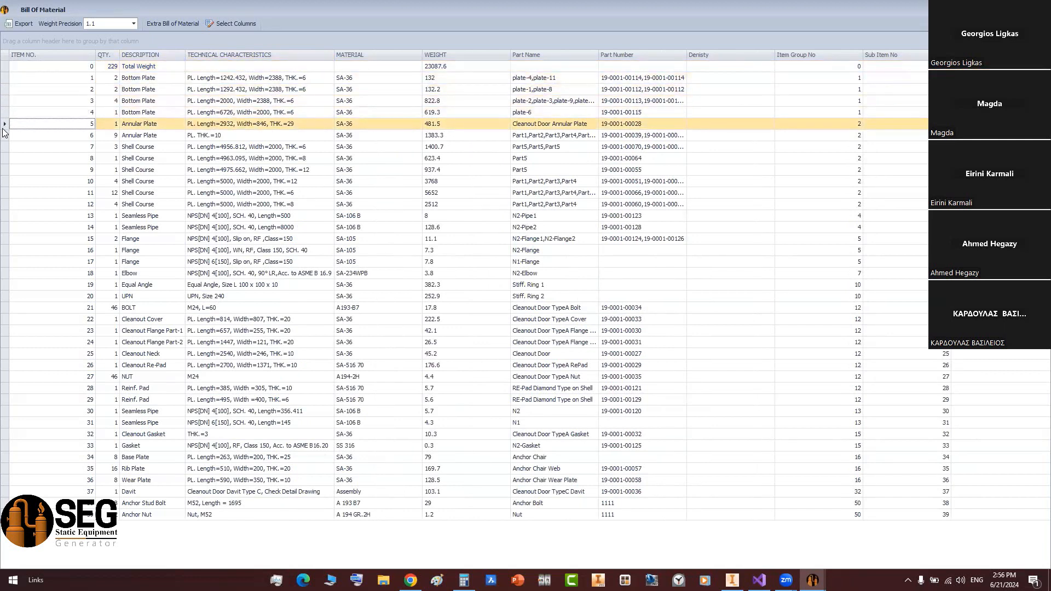
click(4, 135)
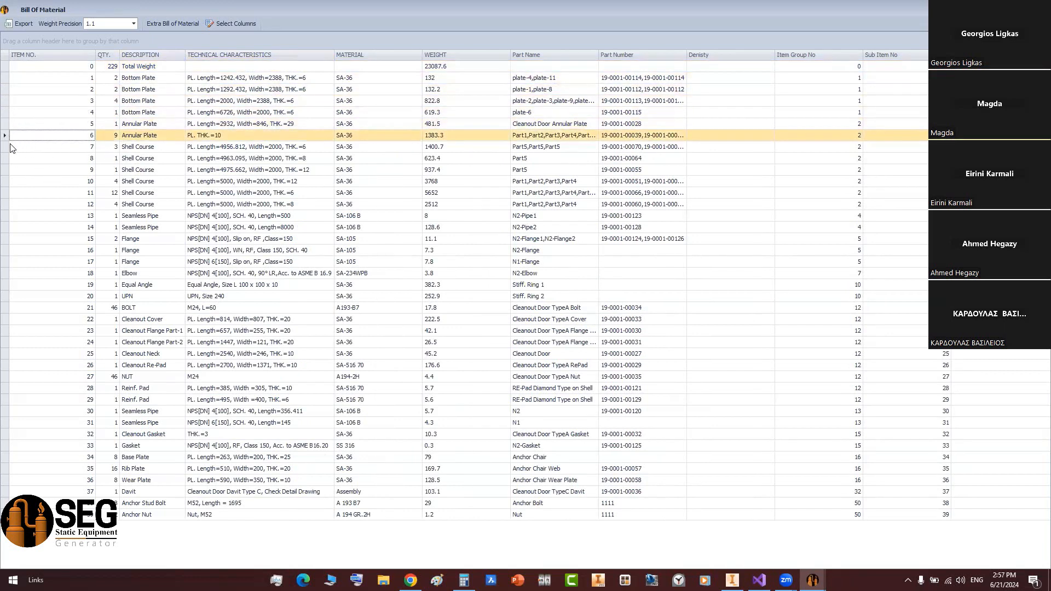
click(11, 147)
click(5, 159)
click(4, 181)
click(5, 204)
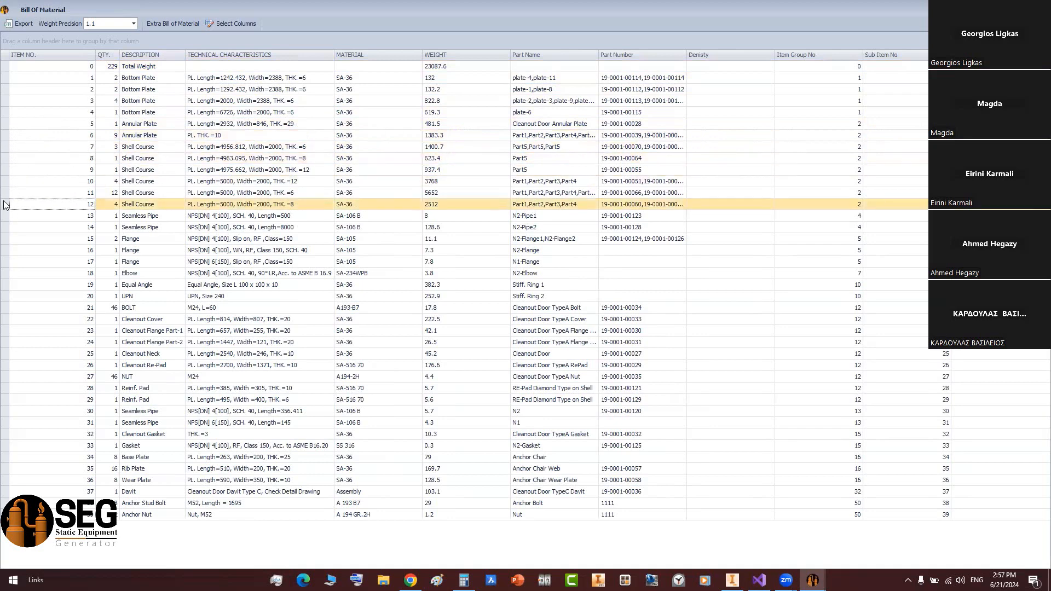
click(6, 216)
click(5, 228)
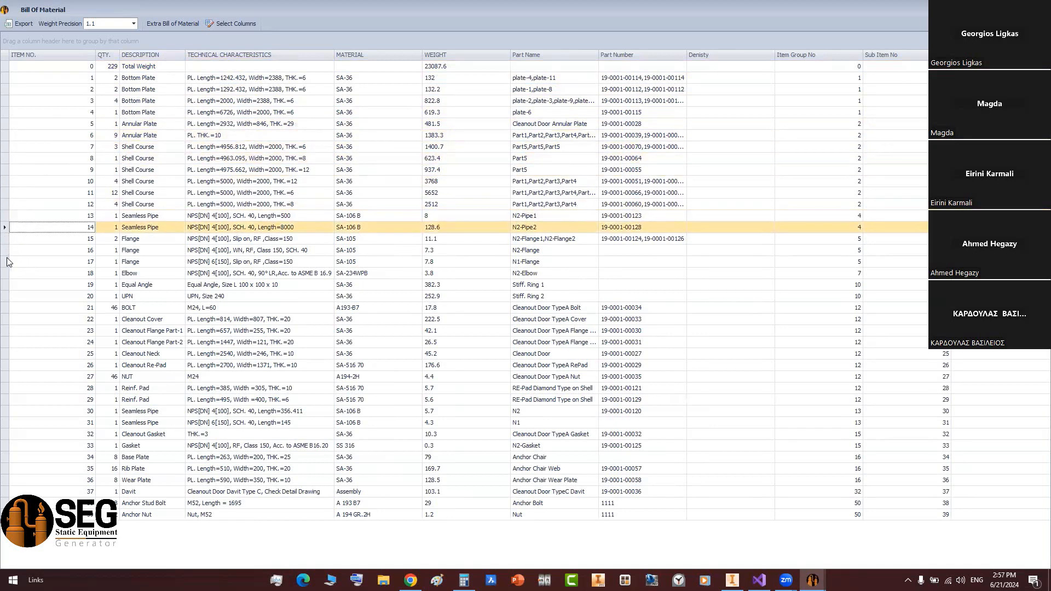
click(5, 240)
click(5, 261)
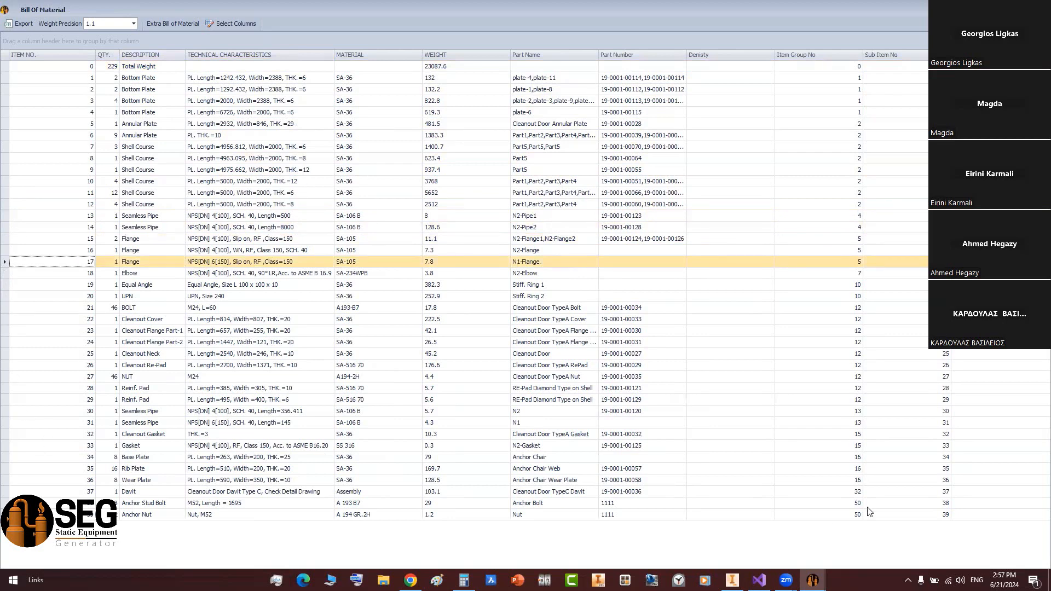
click(1039, 10)
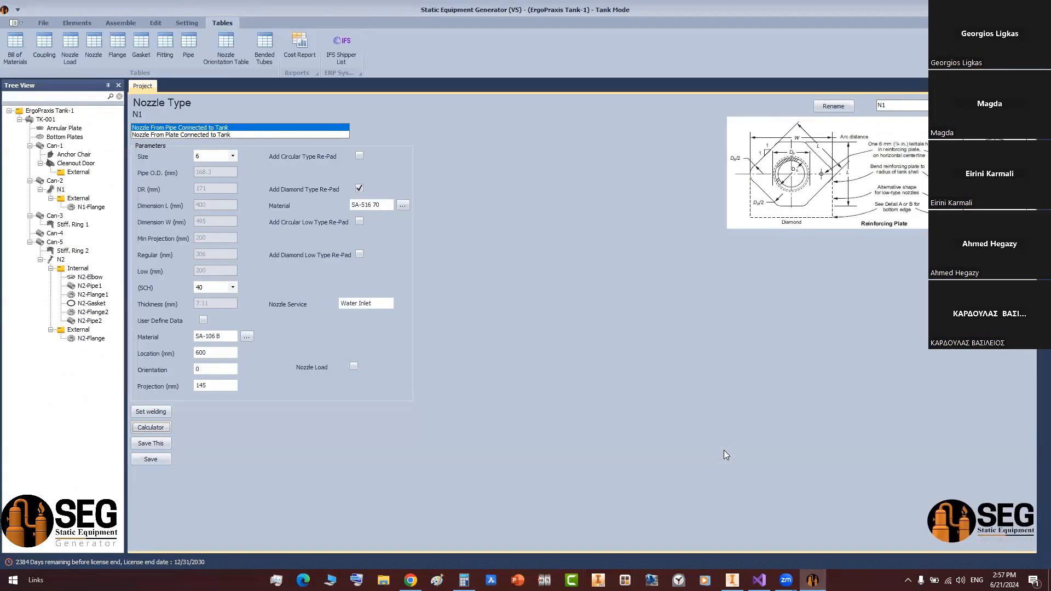
- Switch to Inventor and update the TK-001 roof detail assembly
click(182, 26)
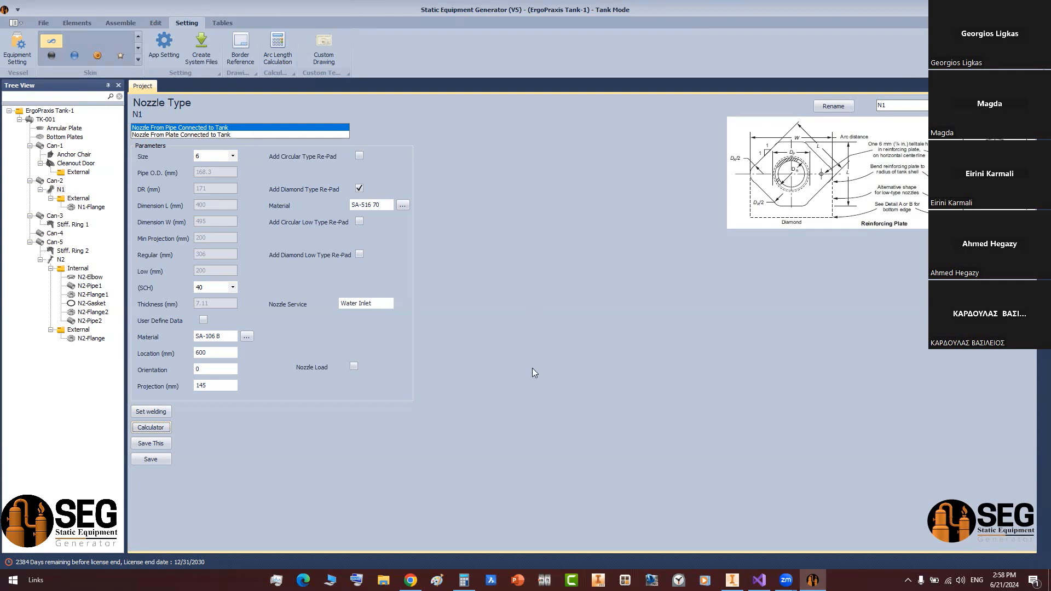
click(732, 579)
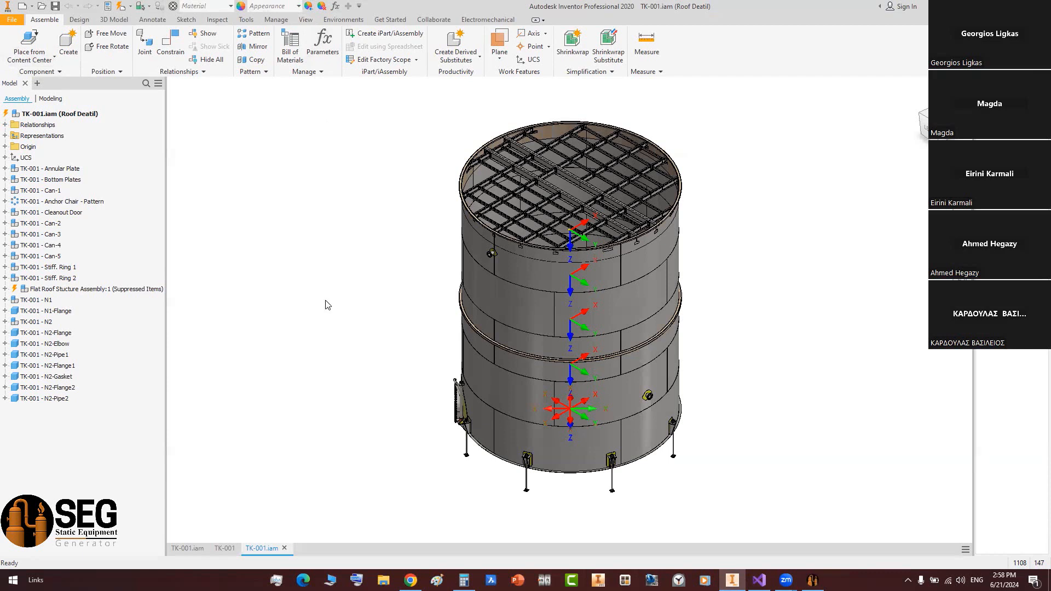
click(121, 6)
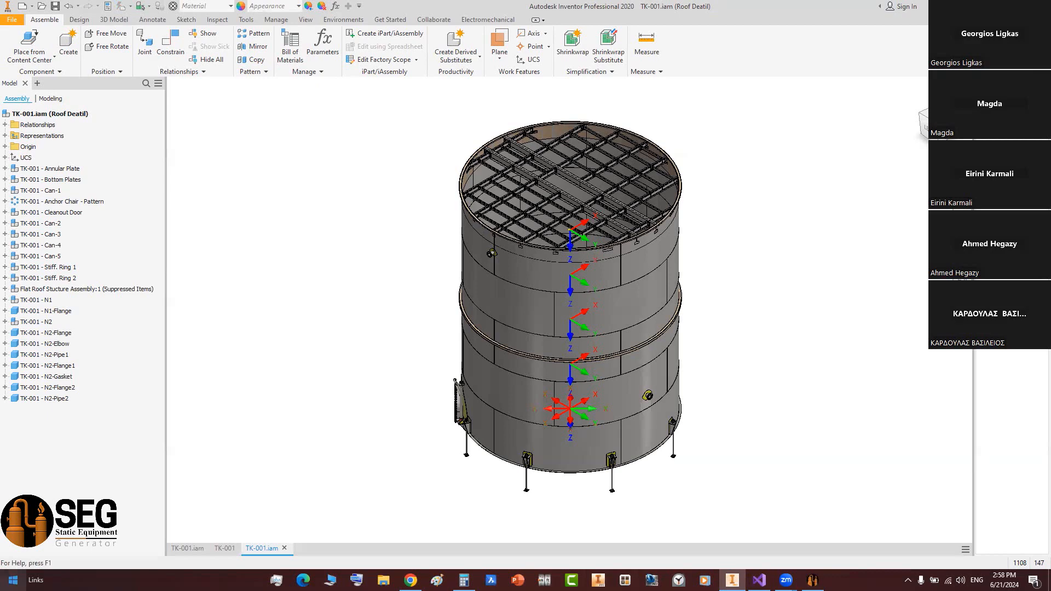
- Switch to File Explorer and open the SEG-BricsCAD folder on Local Disk (E:)
key(super)
click(201, 278)
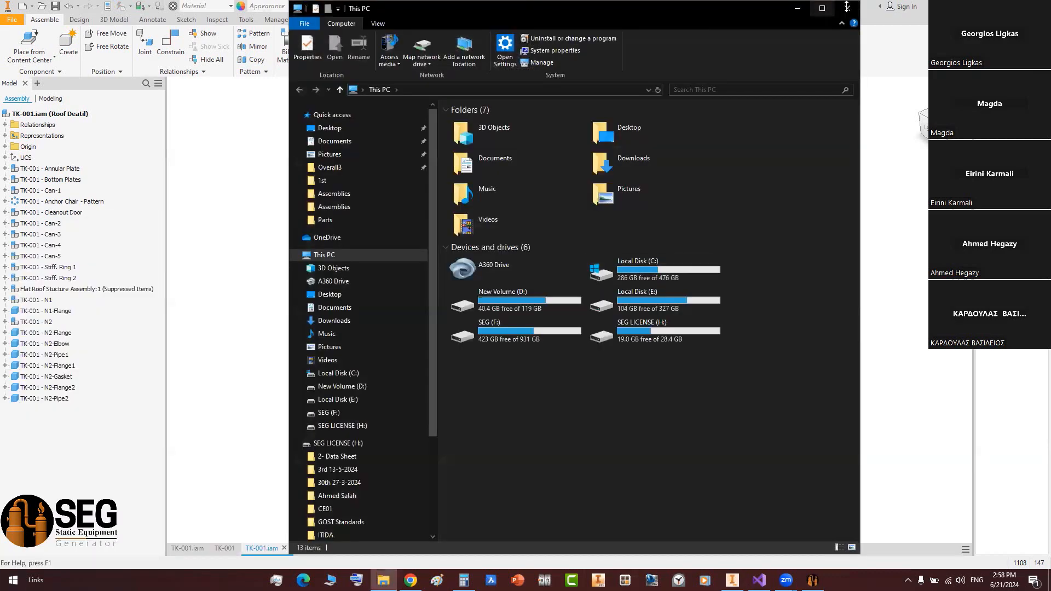
click(822, 9)
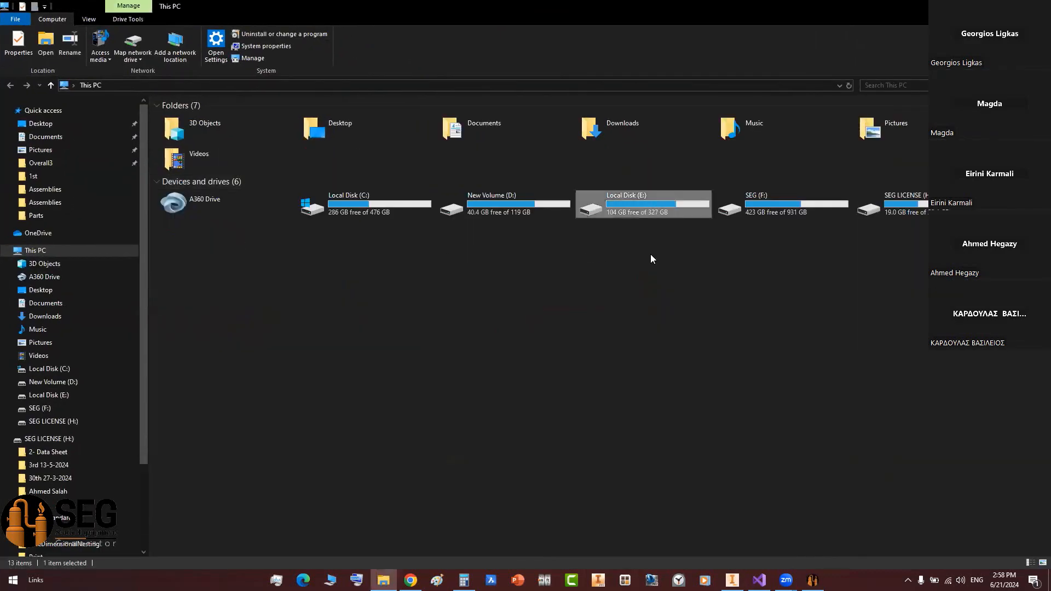
double_click(650, 254)
key(Return)
double_click(394, 141)
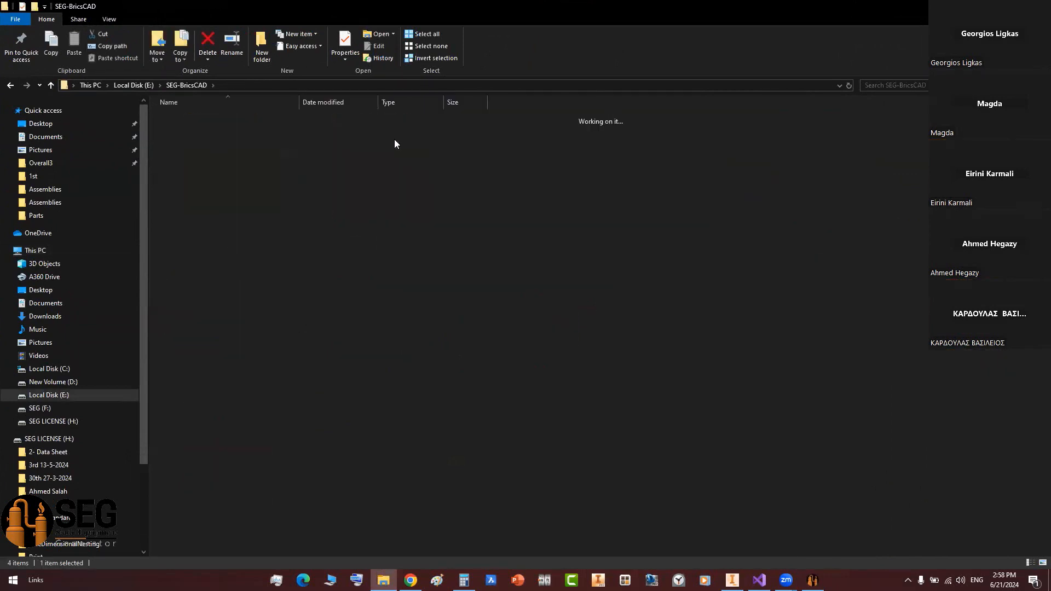
- Open Inventor\InventorApp\InventorData\Parts\Drawing Border and select the SEG.idw drawing file for copying
double_click(192, 142)
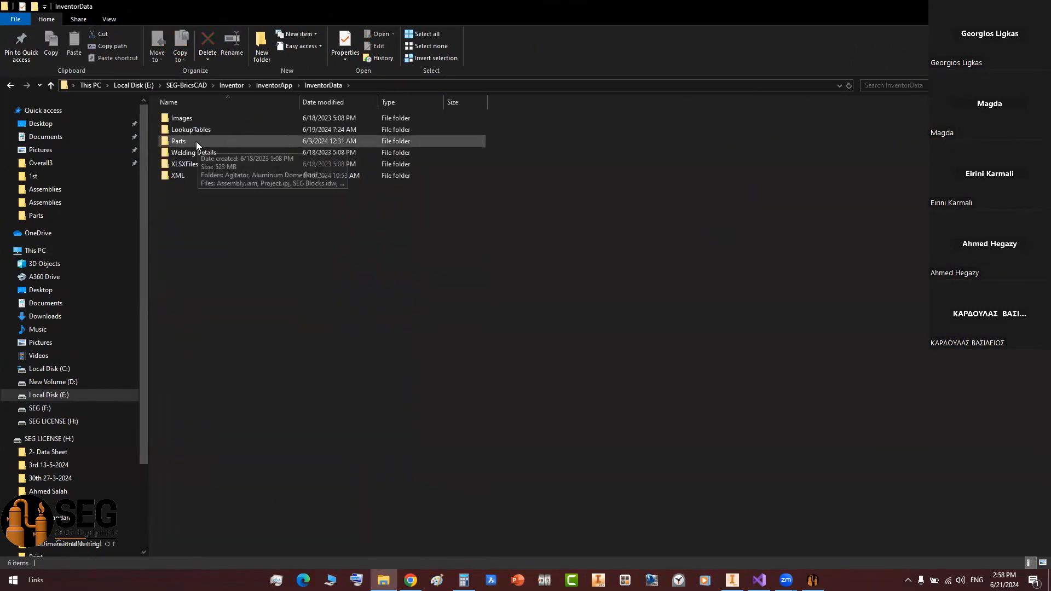
double_click(196, 141)
scroll(350, 296, down, 15)
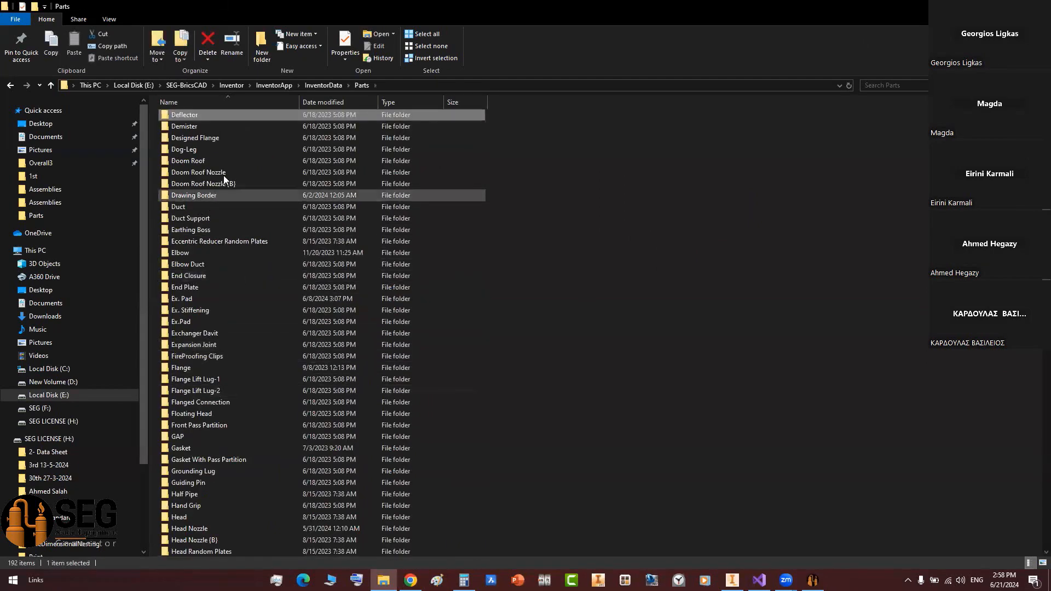
double_click(204, 195)
click(184, 221)
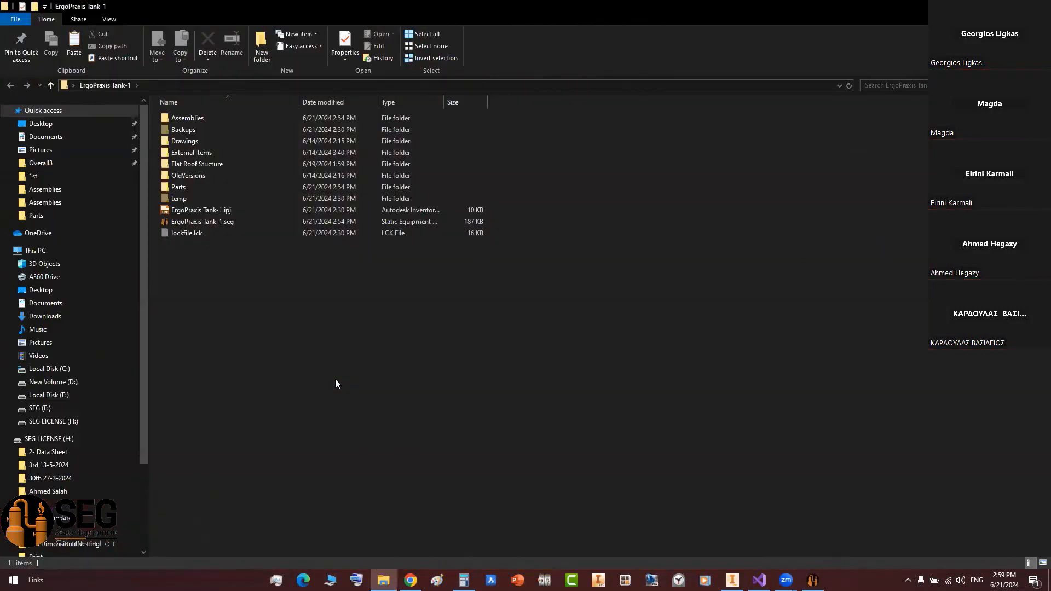
- Paste SEG.idw into the ErgoPraxis Tank-1 project folder and rename the copy ERGOPRAXIS Border.idw
right_click(335, 378)
click(329, 378)
key(F2)
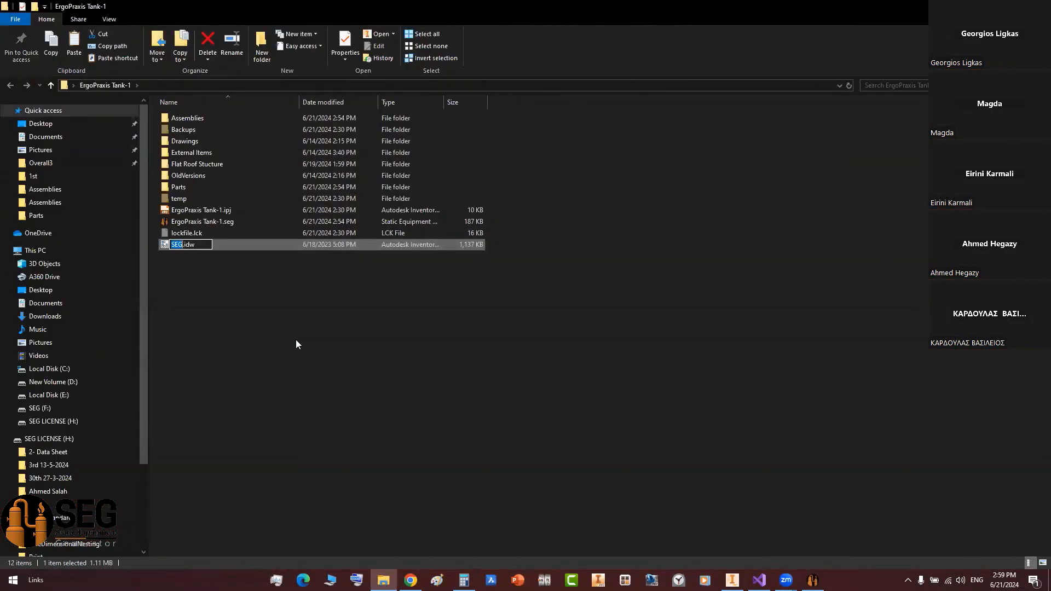
text(ERGOPRAXIS Border)
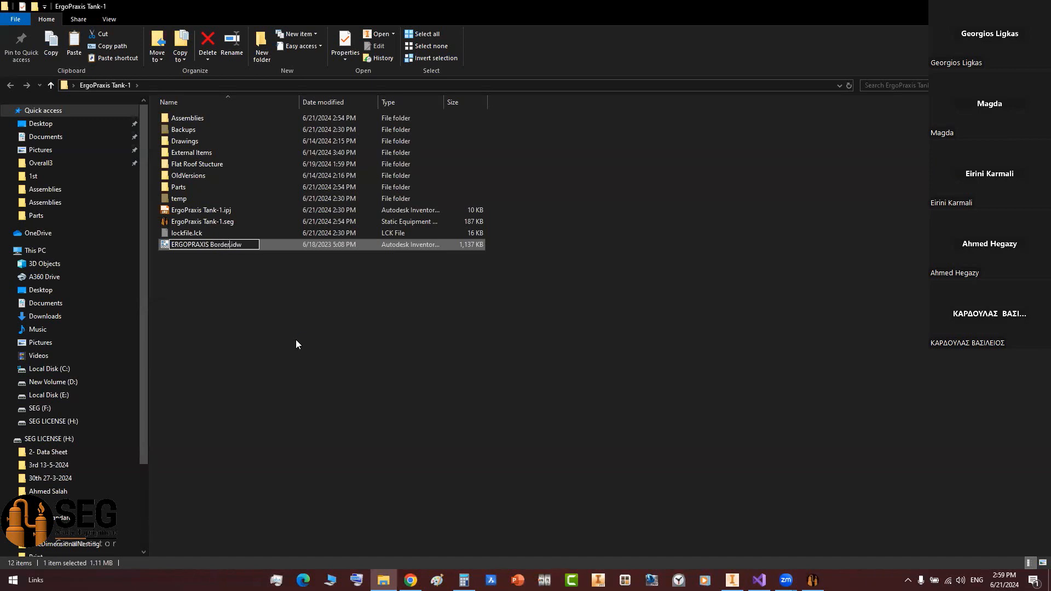
key(Return)
- Open ERGOPRAXIS Border.idw in Inventor and delete the SEG standard title block and border from Sheet:1
drag(197, 247, 737, 560)
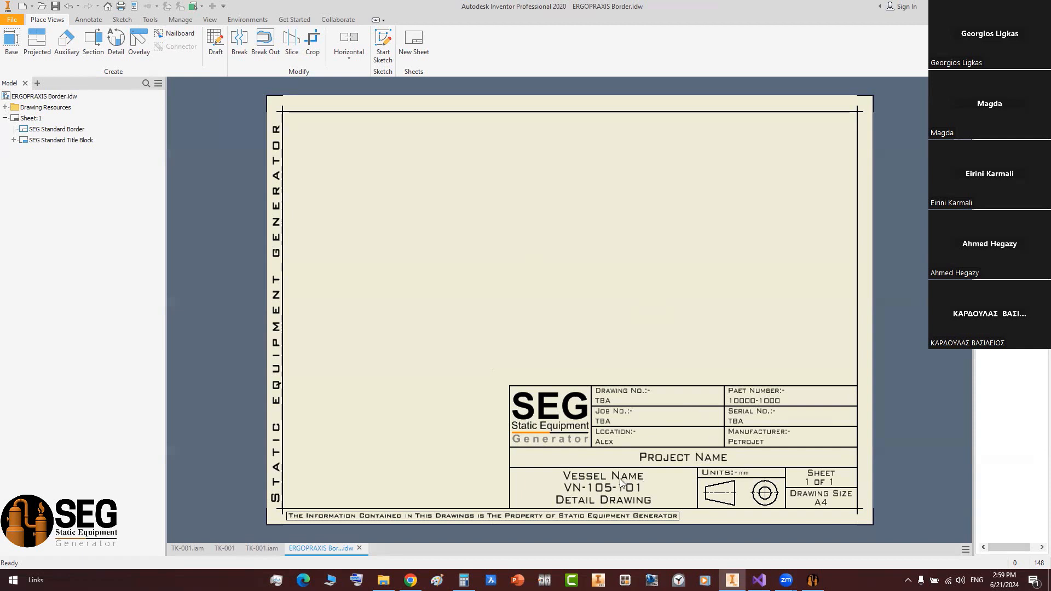
right_click(36, 139)
click(33, 140)
right_click(29, 141)
click(48, 166)
right_click(52, 130)
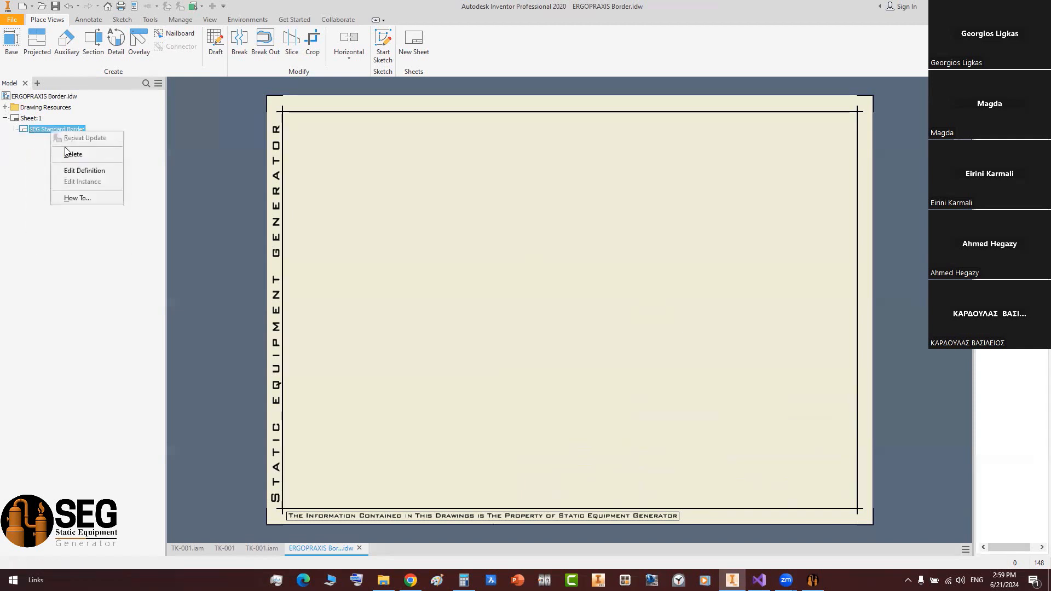
click(71, 155)
- Start defining a new border in the drawing resources
click(6, 108)
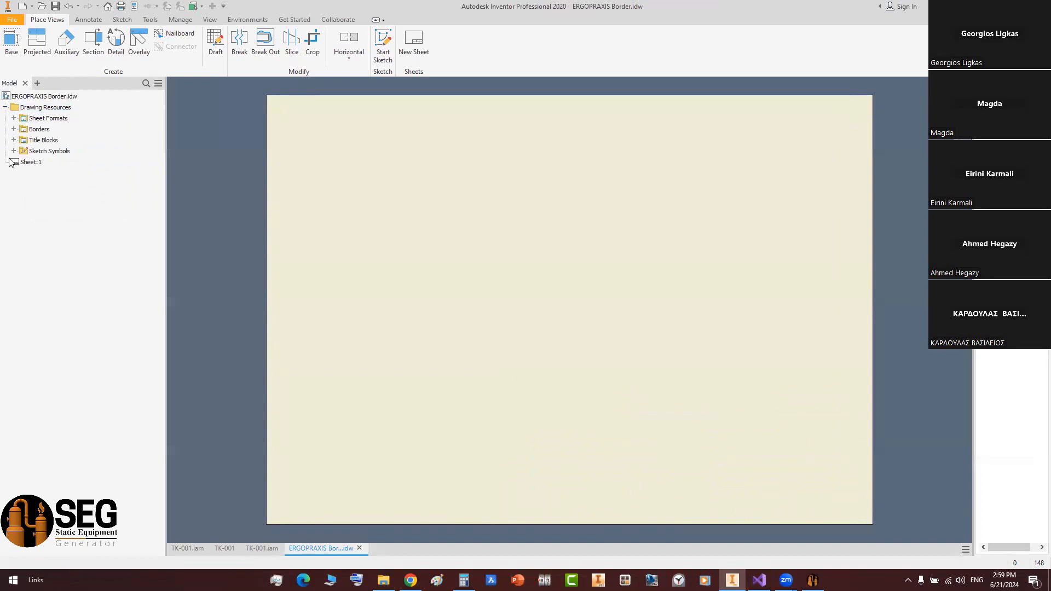
click(30, 130)
click(14, 129)
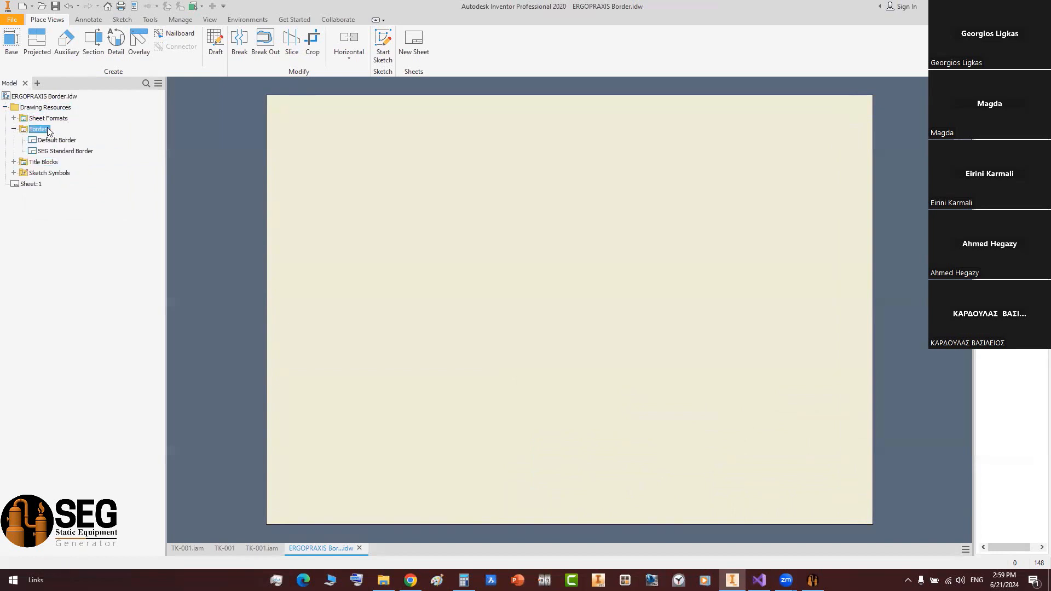
right_click(40, 130)
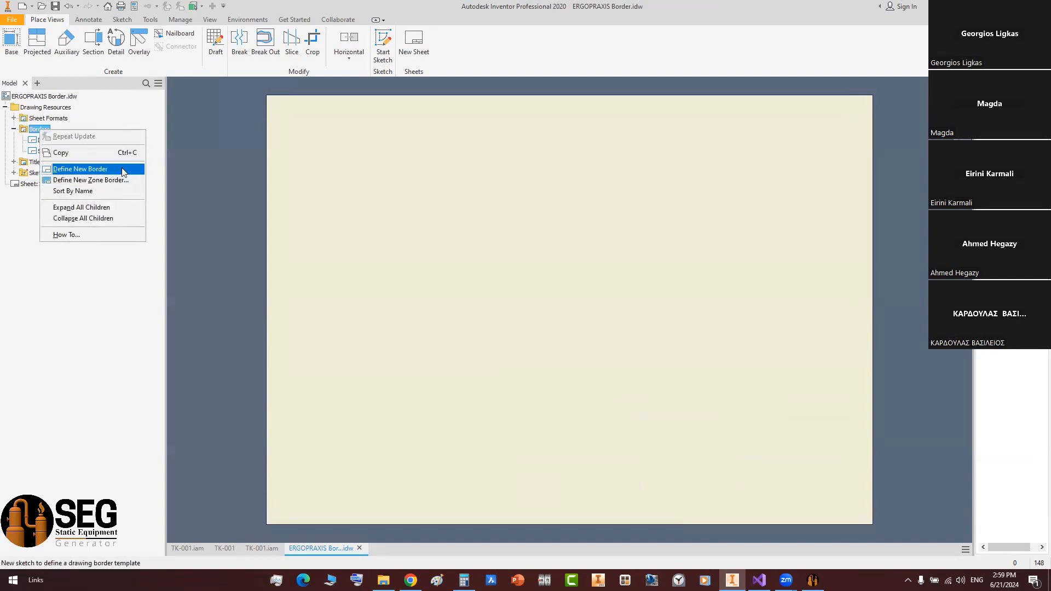
click(80, 169)
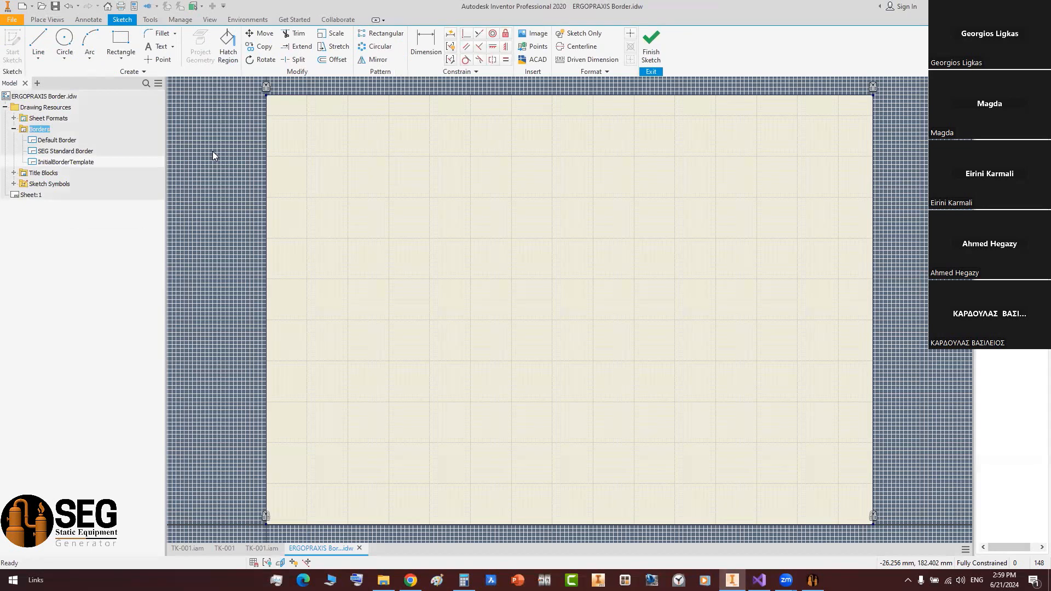
- Sketch one rectangle slightly inside the sheet edges and a second one through the sheet's corner points
click(120, 40)
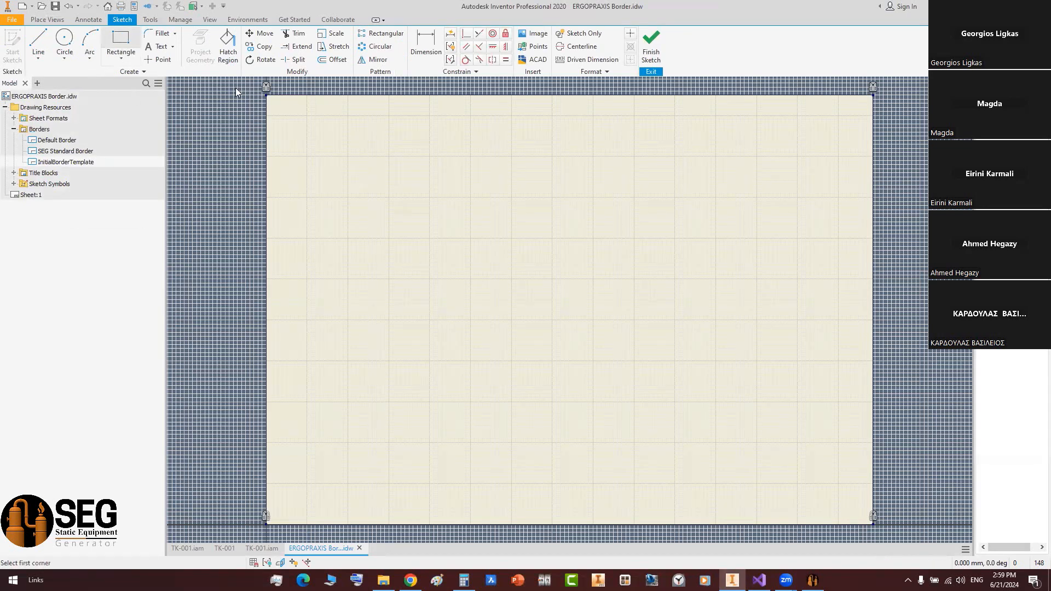
click(275, 106)
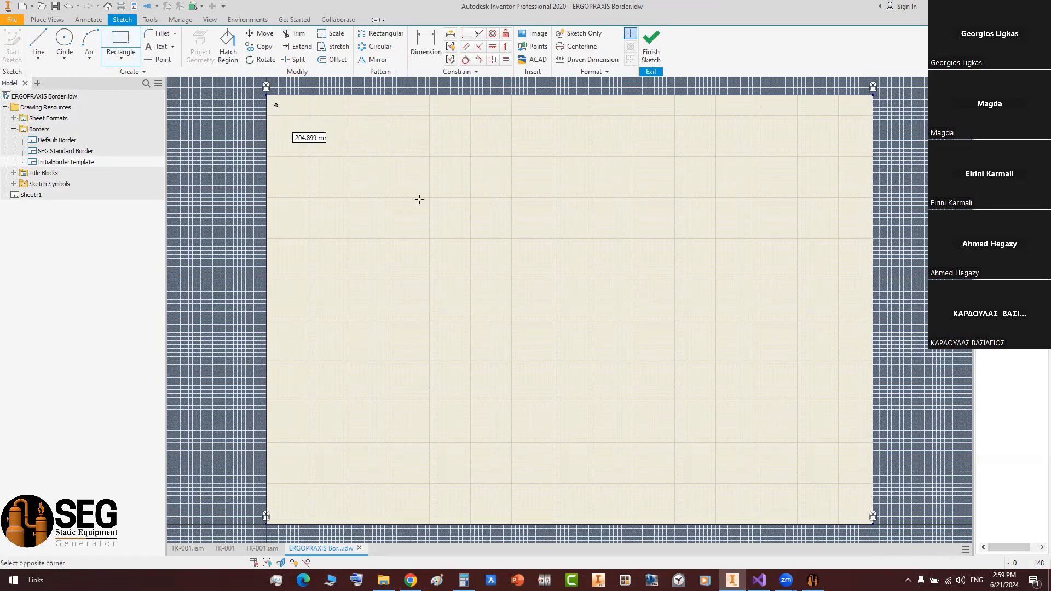
click(863, 518)
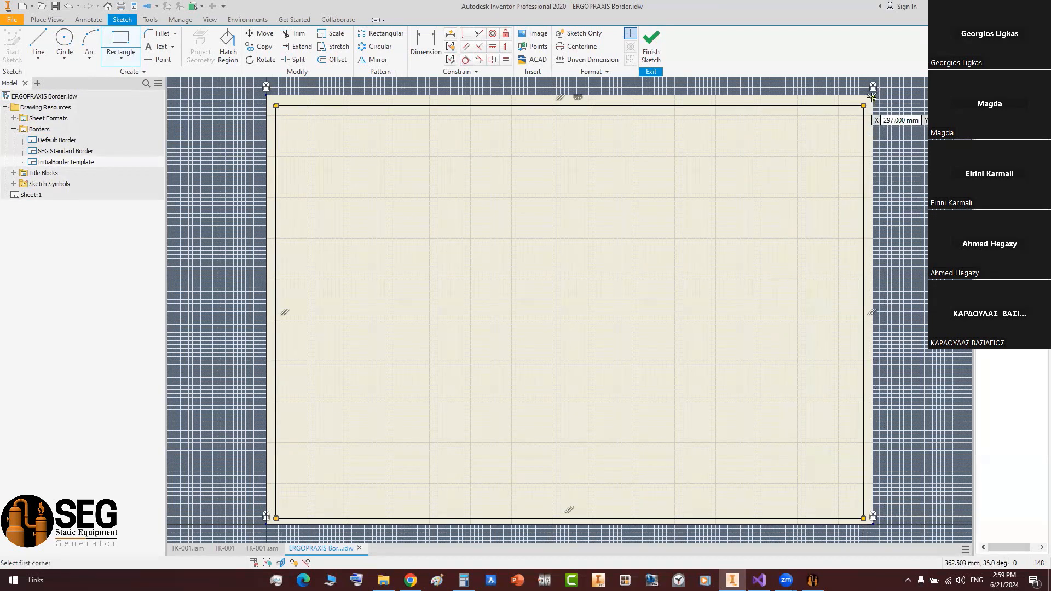
click(266, 524)
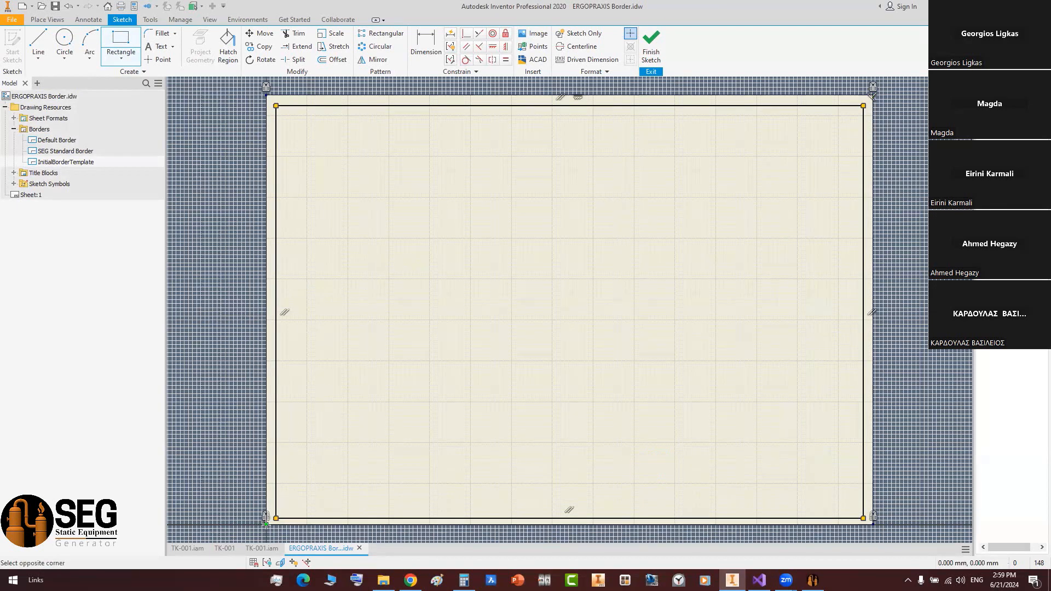
click(872, 95)
- Dimension the gap between the top edges of the two rectangles and set it to 5 mm
middle_drag(409, 248, 420, 279)
key(d)
click(430, 136)
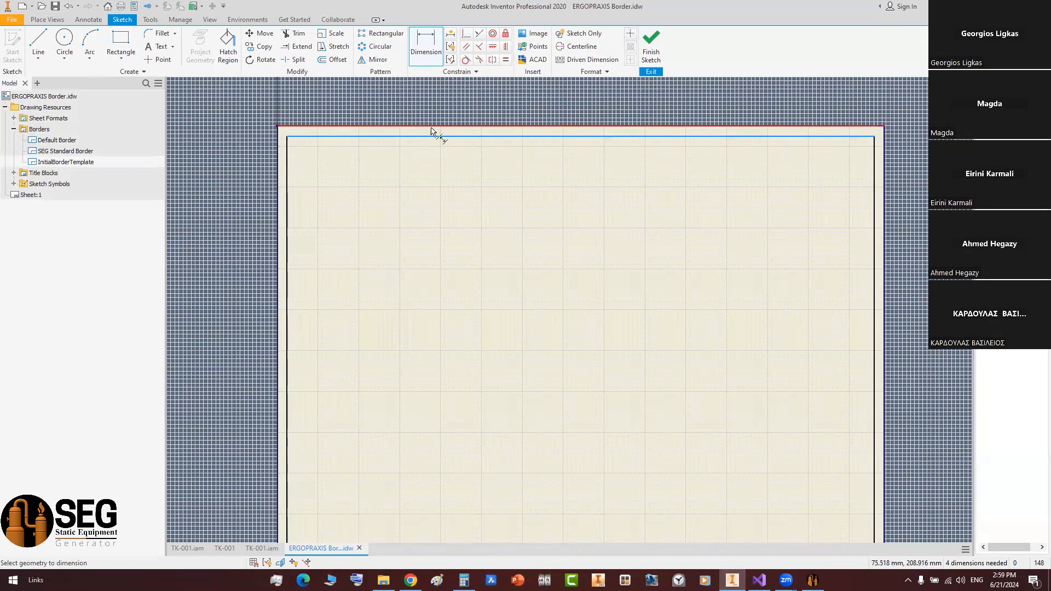
click(431, 131)
click(432, 146)
text(5)
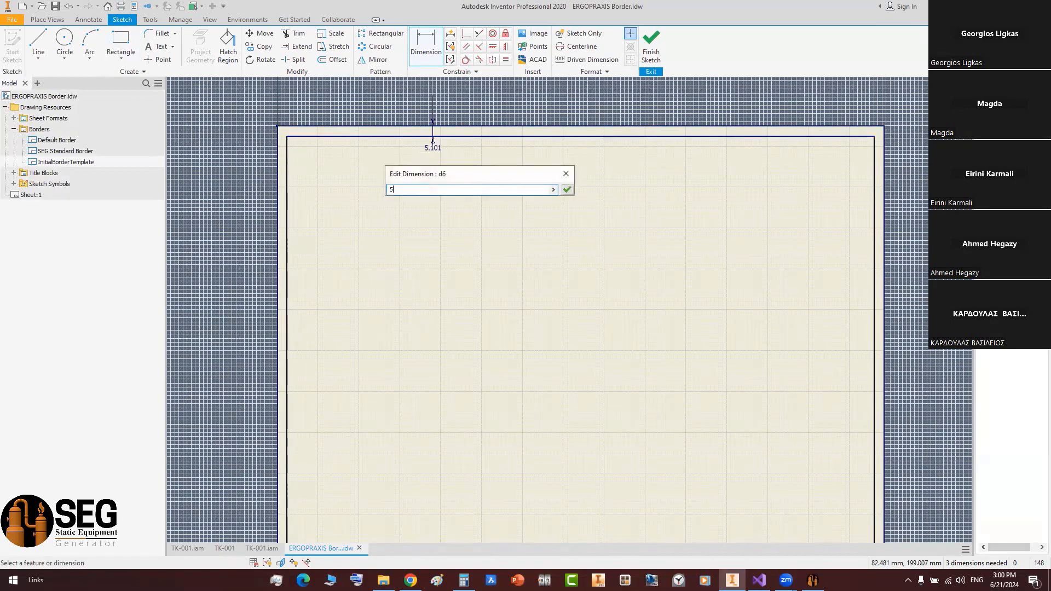
key(Return)
- Dimension the gap between the right edges of the two rectangles at 5 mm
click(874, 197)
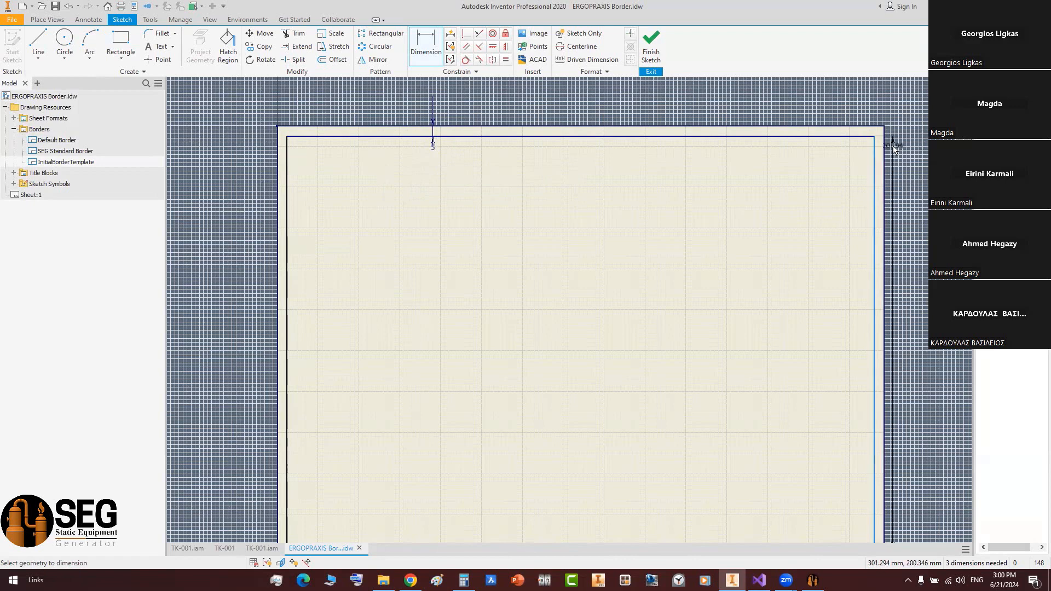
click(884, 159)
click(892, 178)
key(Return)
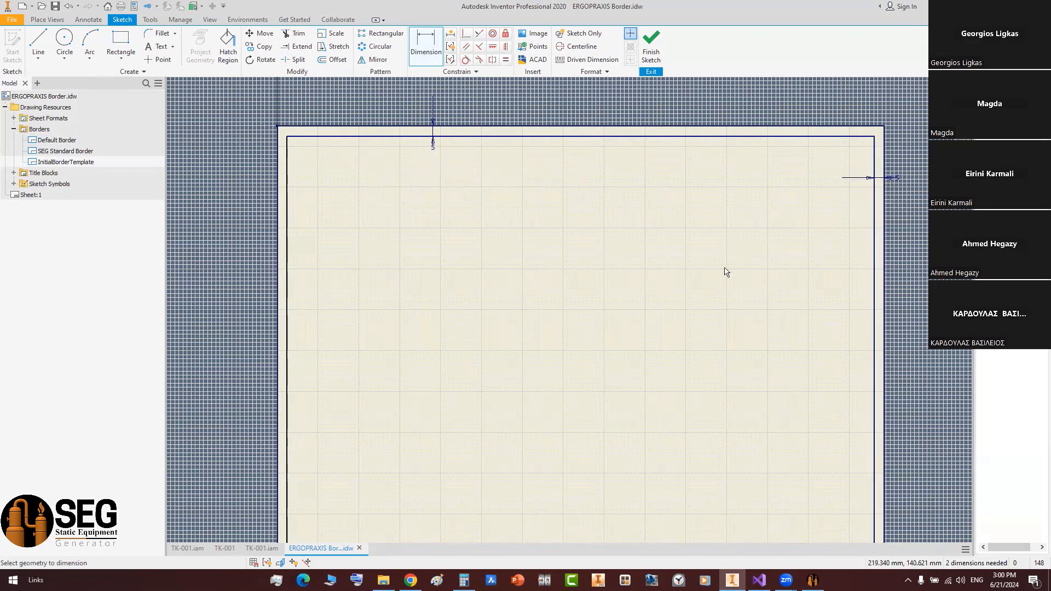
- Dimension the gap between the left edges of the two rectangles and set it to 5 mm
middle_drag(289, 392, 287, 282)
click(285, 375)
click(276, 375)
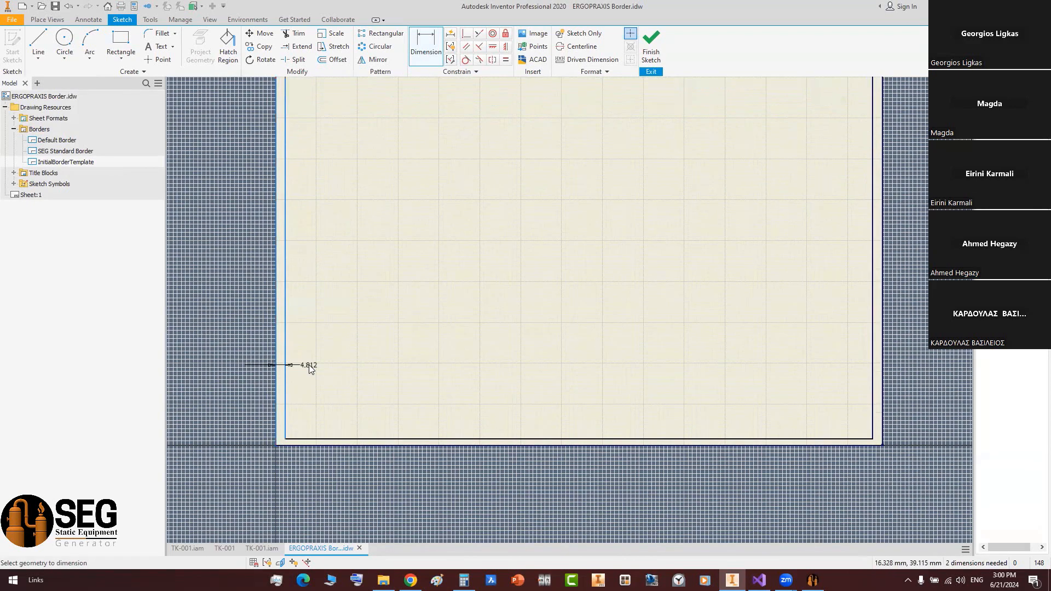
click(308, 365)
text(5)
key(Return)
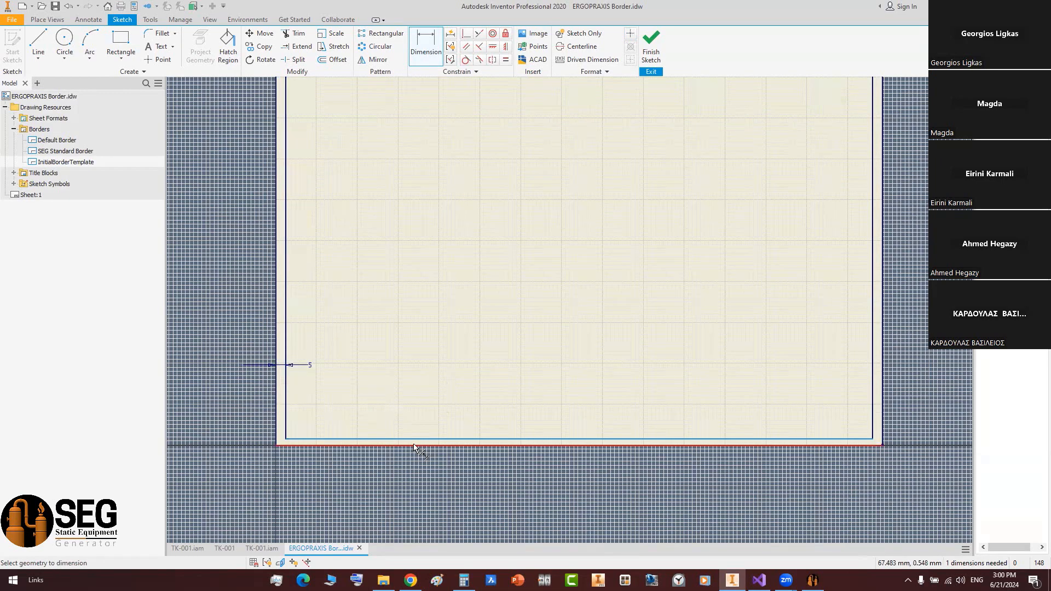
- Dimension the gap between the bottom edges of the two rectangles and link it to parameter d8
click(413, 447)
click(417, 478)
text(d8)
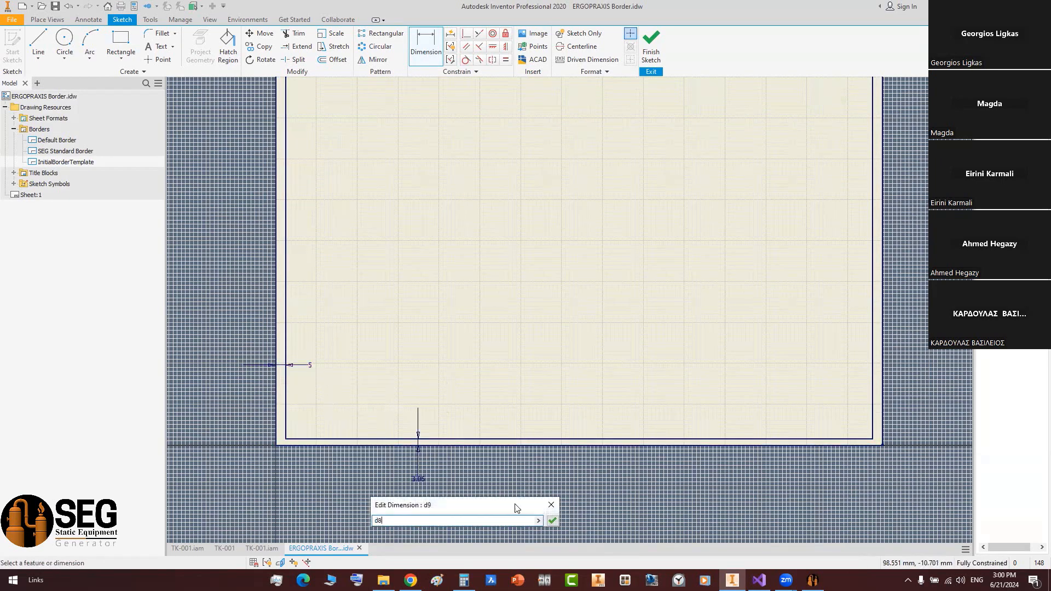
click(552, 520)
scroll(300, 436, up, 5)
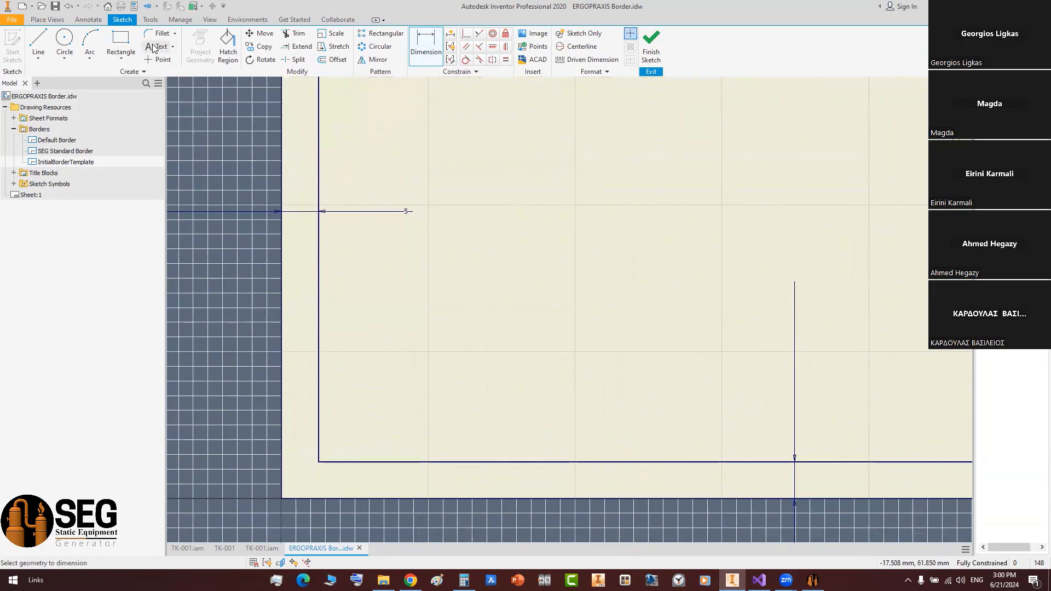
- Add the text "ERGOPRAXIS Border" in the bottom margin between the two rectangles, near the lower-left corner
click(154, 48)
click(358, 486)
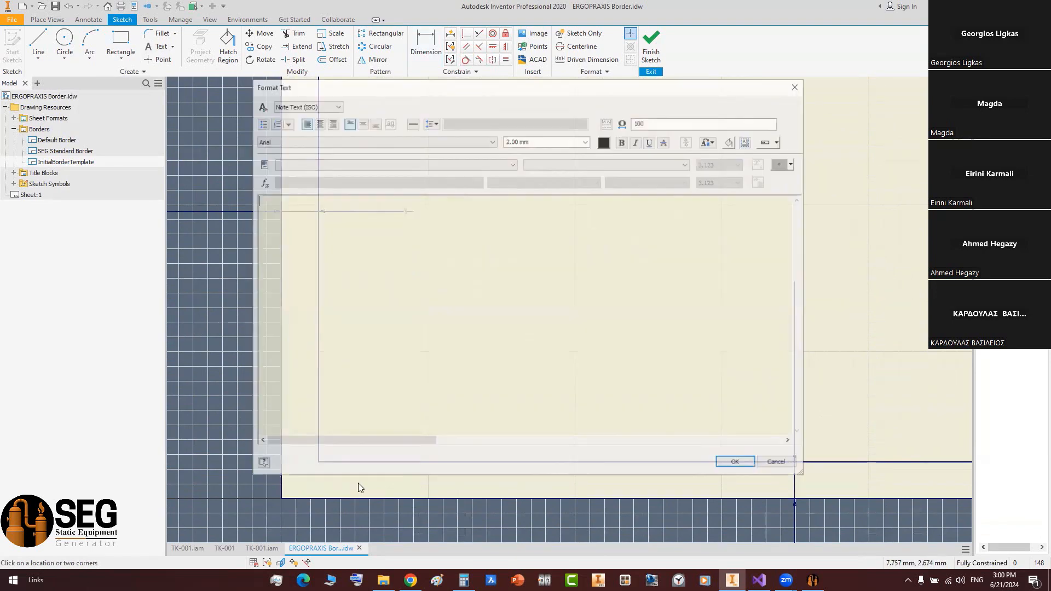
text(ERGOP)
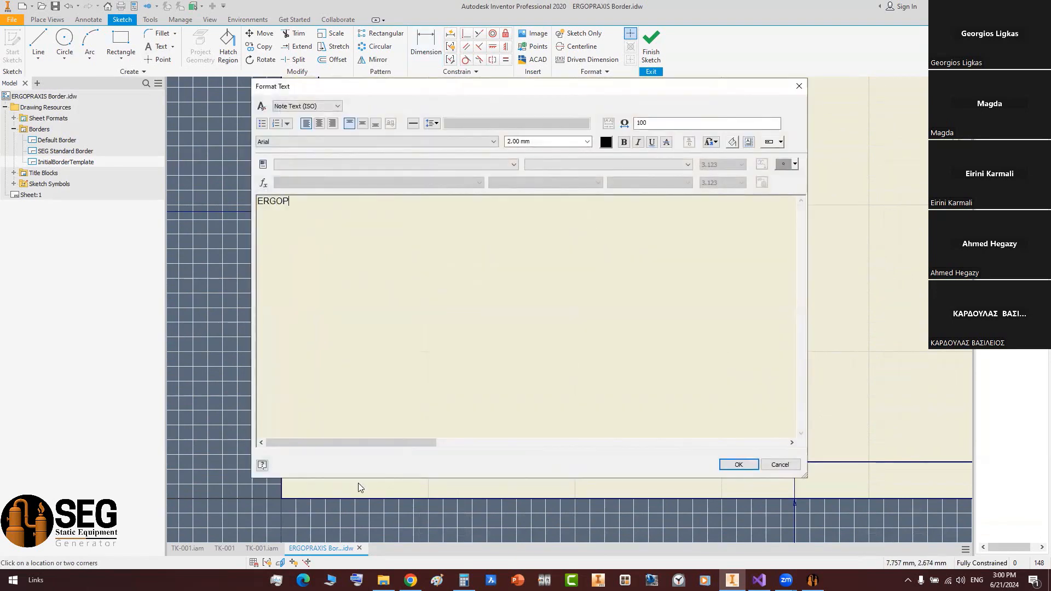
text(RAXIS Border)
click(738, 464)
- Set the vertical justification of the ERGOPRAXIS Border text to middle
scroll(435, 449, up, 4)
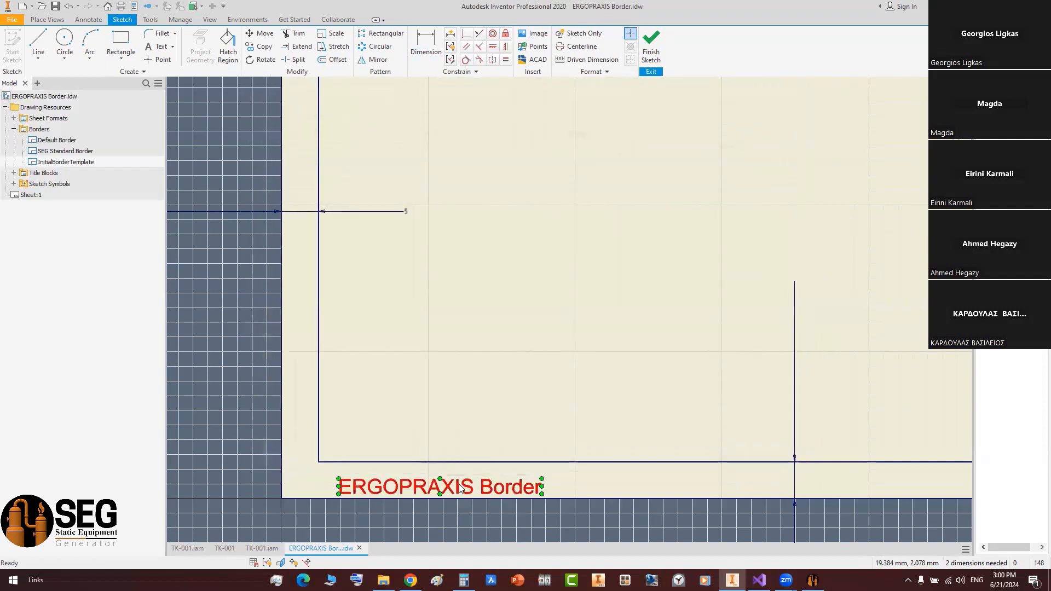
drag(436, 441, 436, 432)
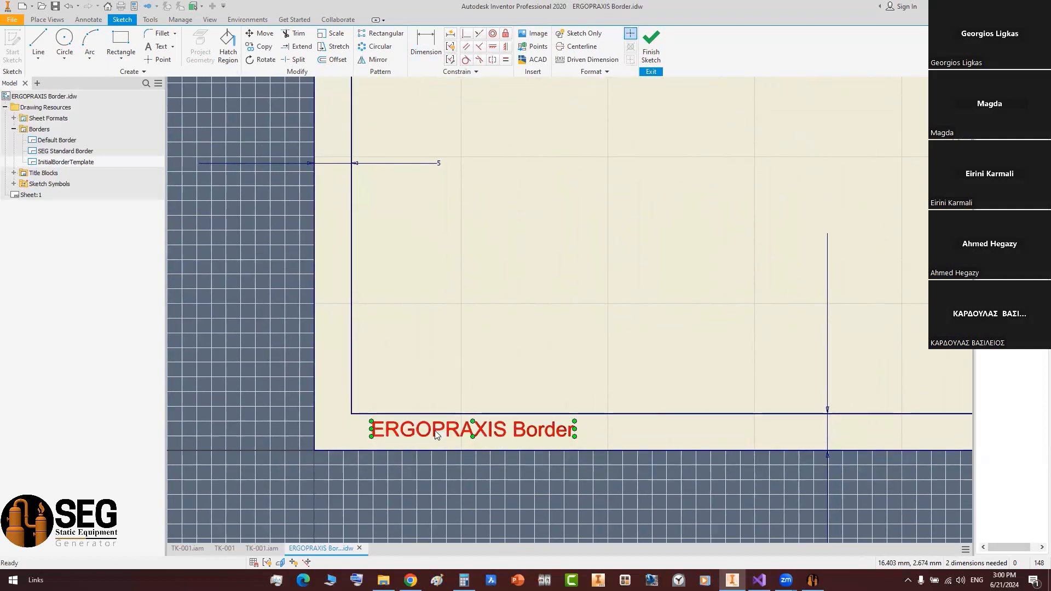
double_click(437, 435)
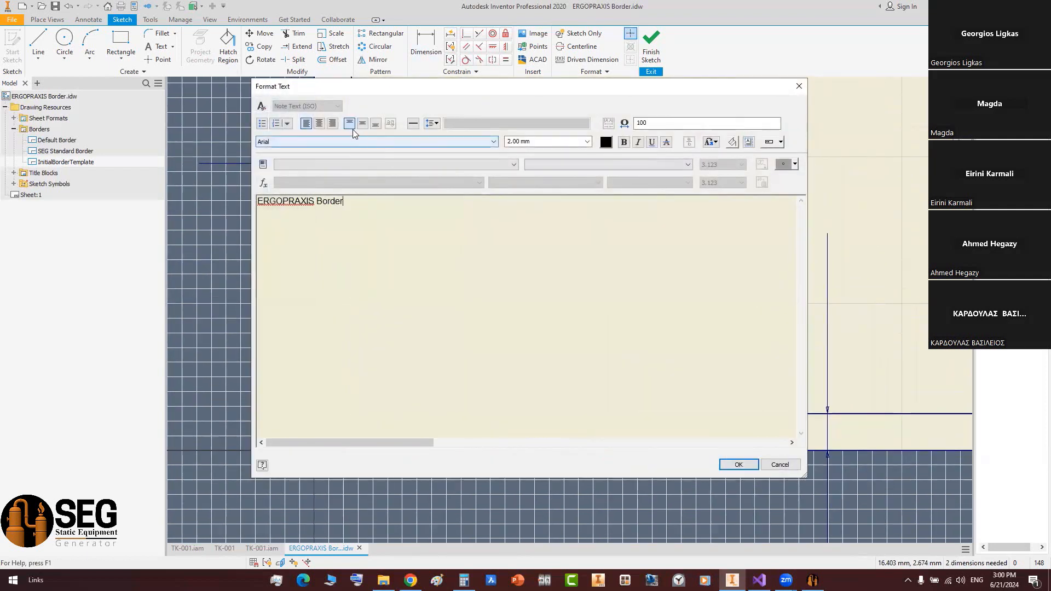
click(362, 124)
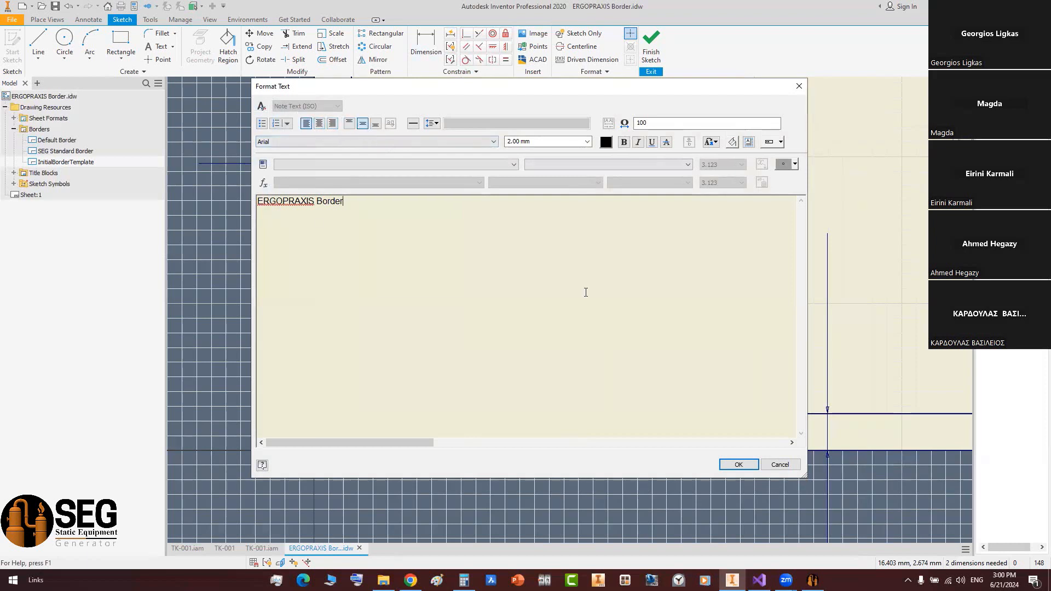
click(738, 465)
- Dimension the text's insertion point vertically from the inner rectangle's bottom edge and set it to d8/2
scroll(348, 448, down, 5)
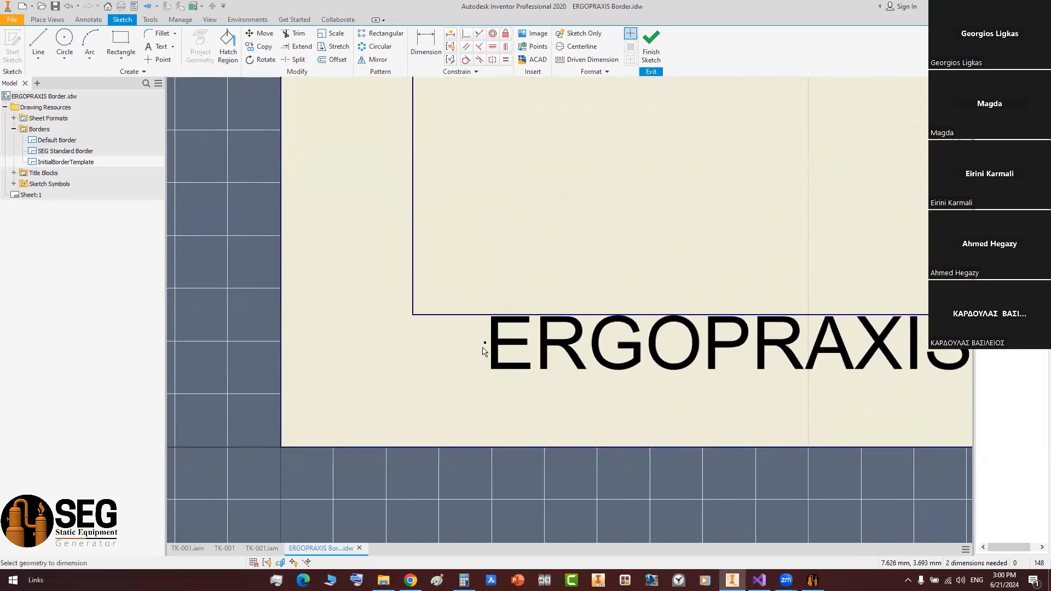
click(484, 344)
click(470, 315)
click(453, 330)
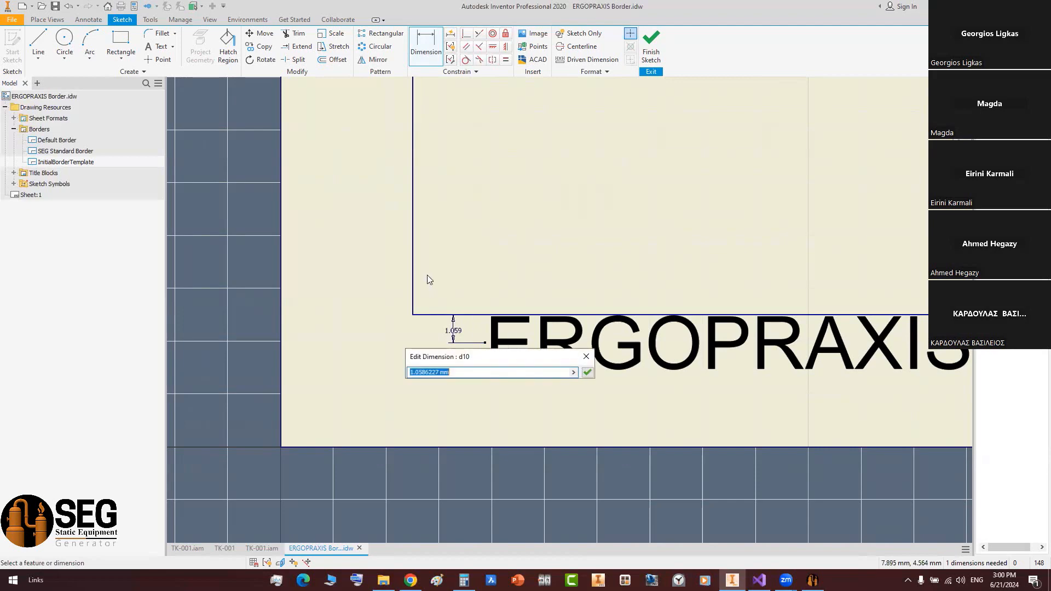
scroll(430, 280, down, 5)
click(449, 223)
text(/2)
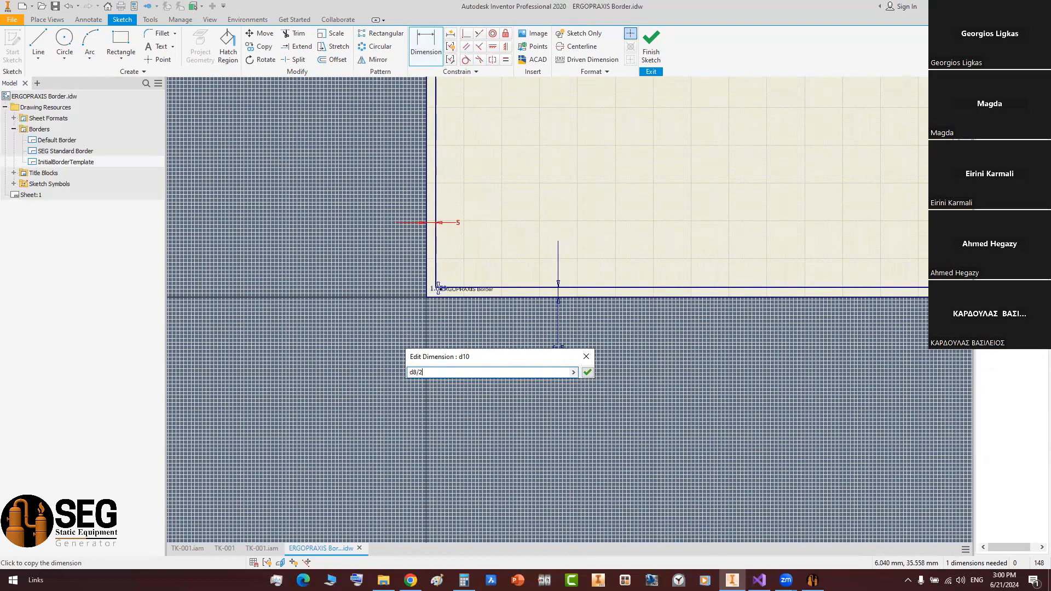
key(Return)
- Dimension the text's insertion point horizontally from the inner rectangle's left edge and set it to 2 mm
scroll(454, 287, down, 5)
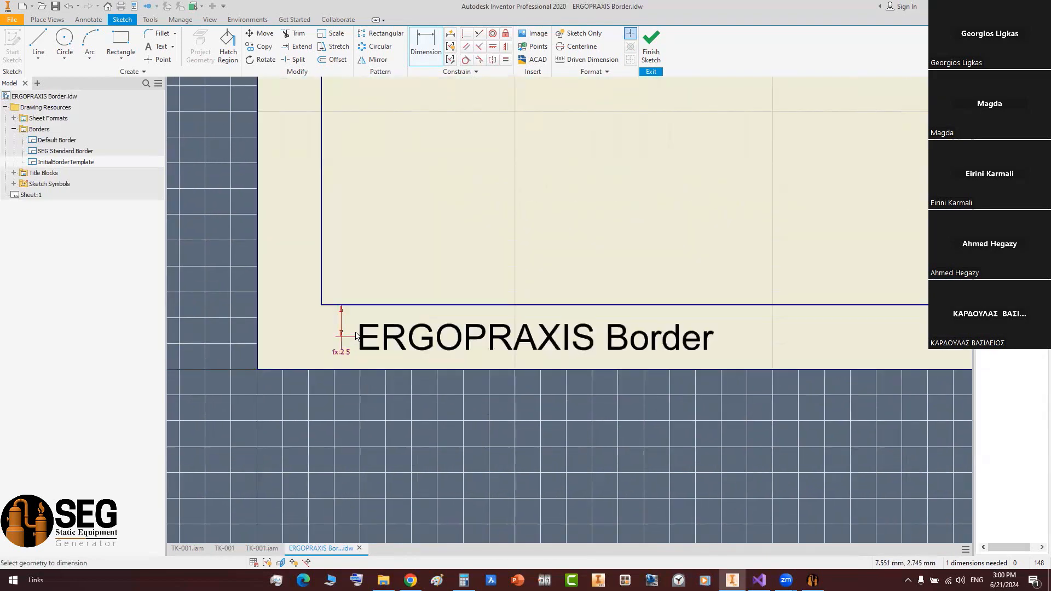
click(356, 336)
click(321, 298)
click(328, 426)
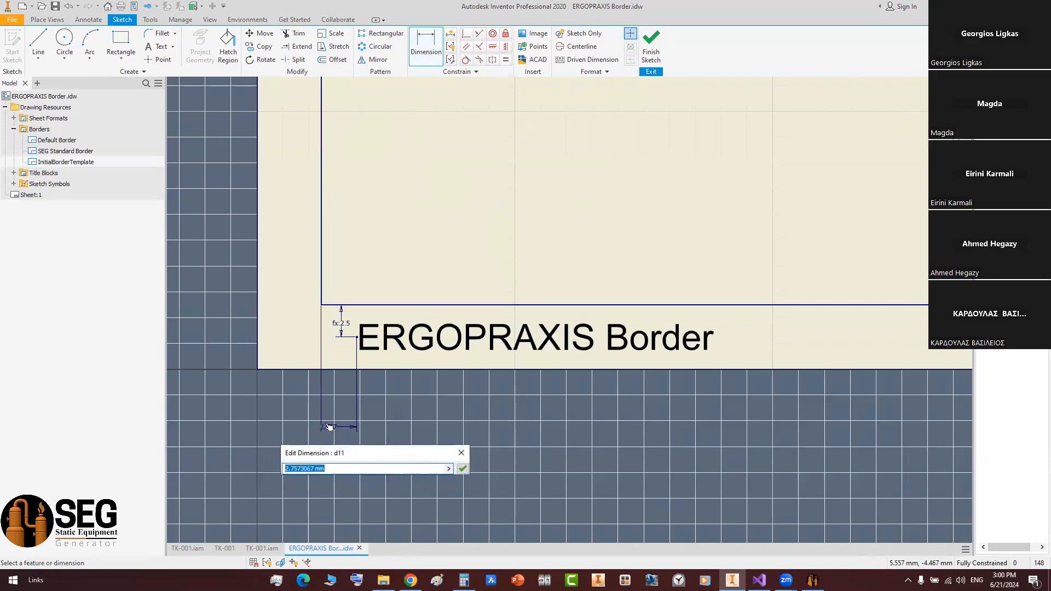
text(2)
key(Return)
- Draw 5 mm horizontal centring lines between the outer and inner rectangles at mid-height, across the right and left margins
scroll(402, 351, down, 5)
middle_drag(488, 257, 290, 310)
scroll(288, 310, down, 5)
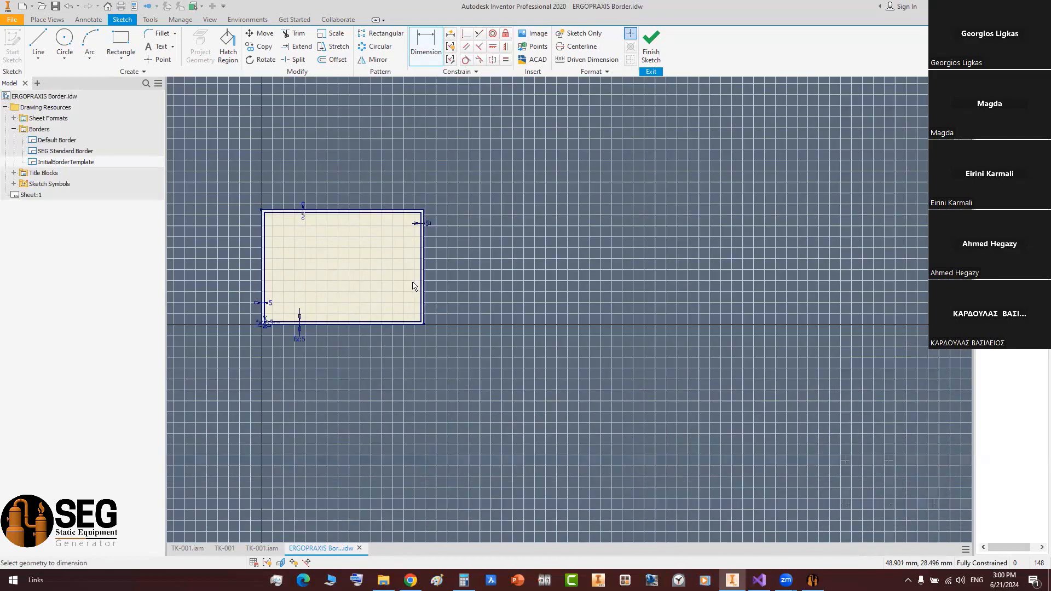
scroll(413, 283, down, 6)
middle_drag(357, 274, 513, 347)
scroll(514, 347, up, 3)
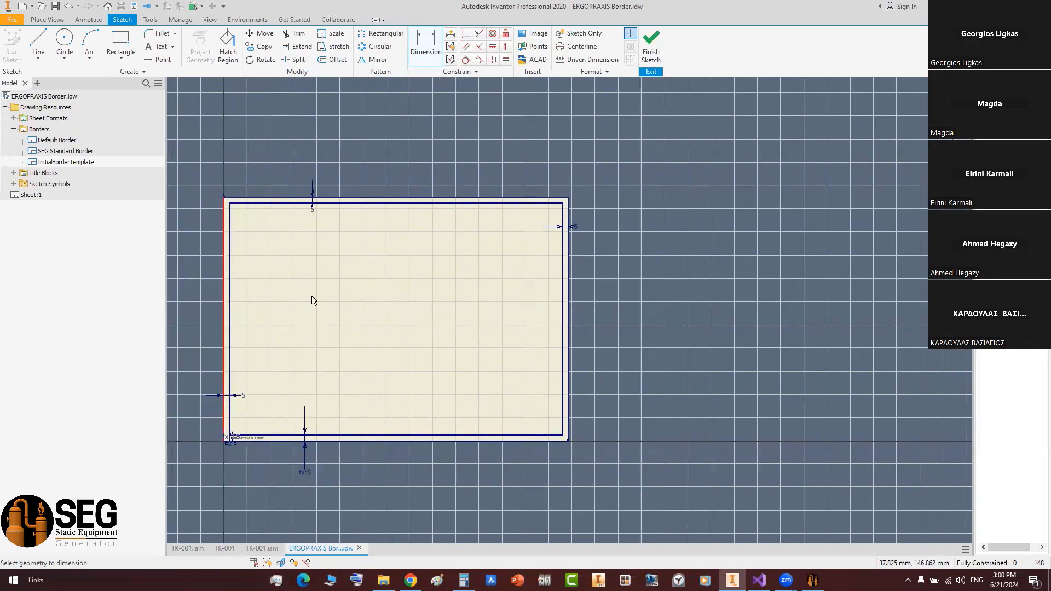
click(45, 44)
scroll(563, 295, down, 5)
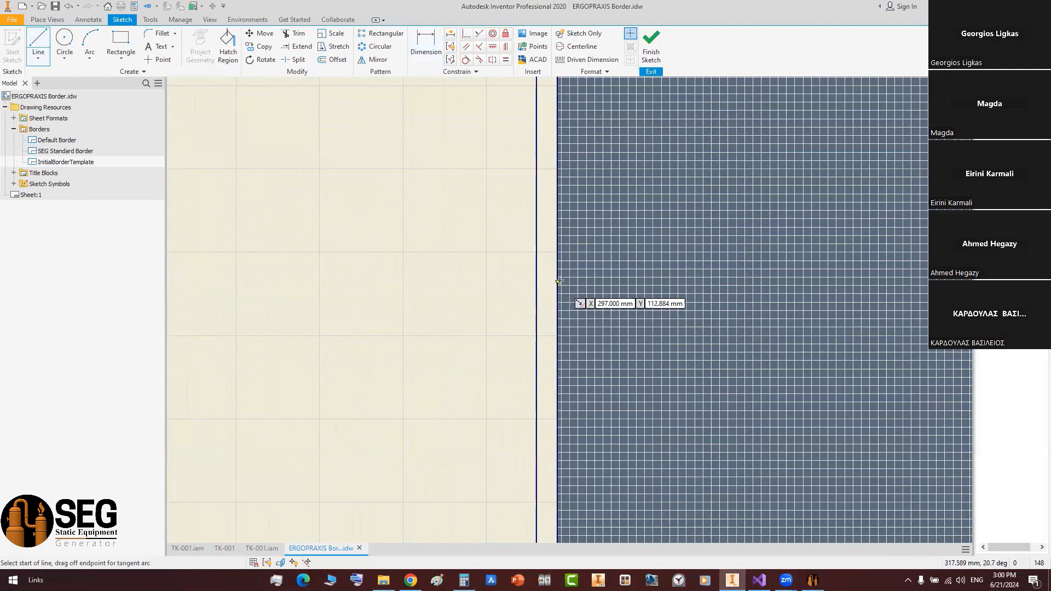
click(558, 281)
scroll(559, 282, up, 5)
scroll(559, 283, down, 4)
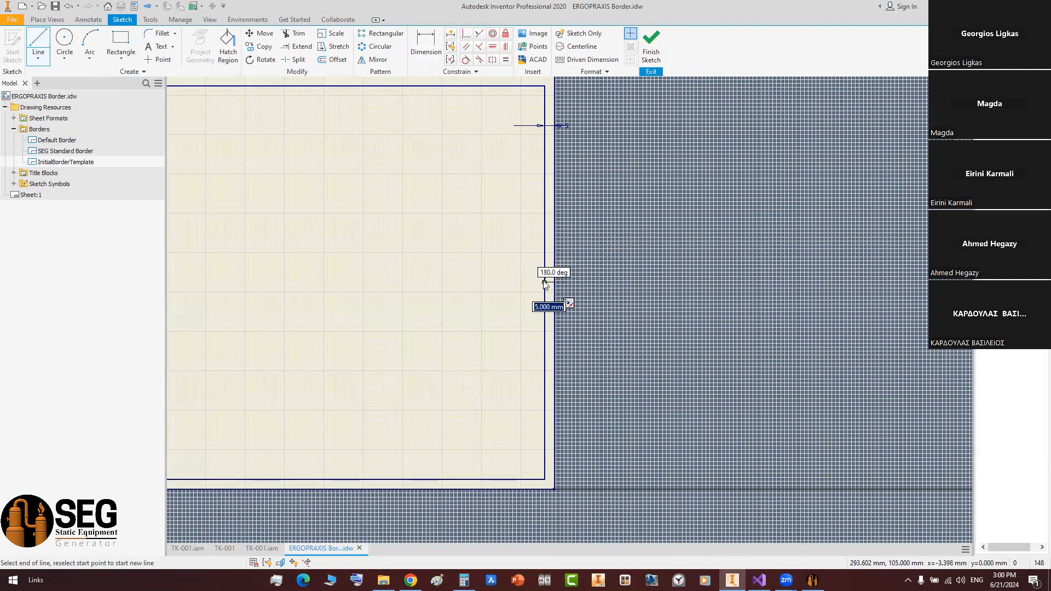
scroll(592, 276, up, 5)
scroll(602, 274, down, 6)
right_click(611, 266)
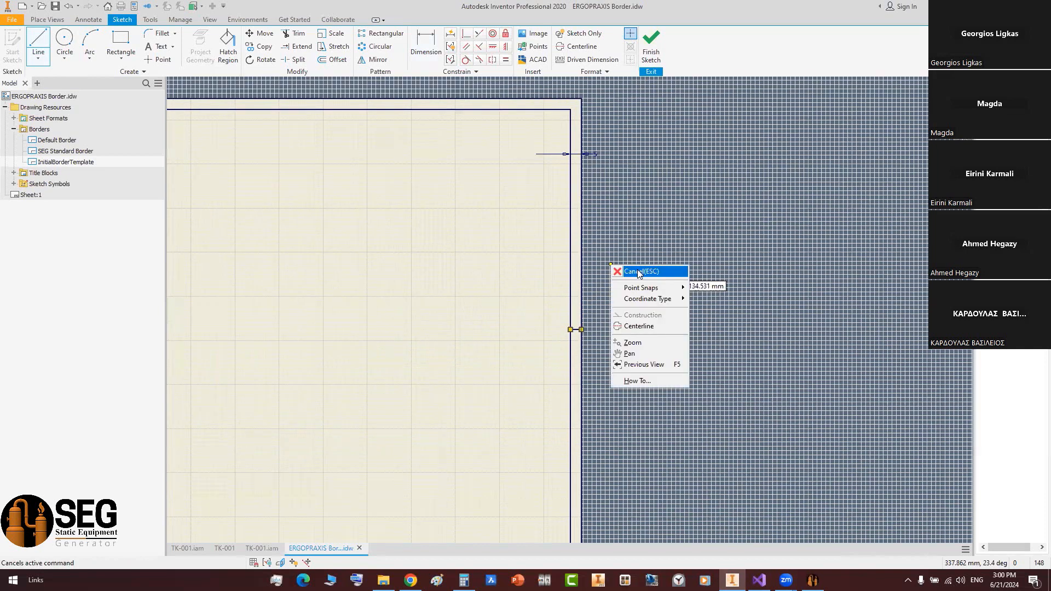
click(637, 270)
scroll(516, 315, up, 5)
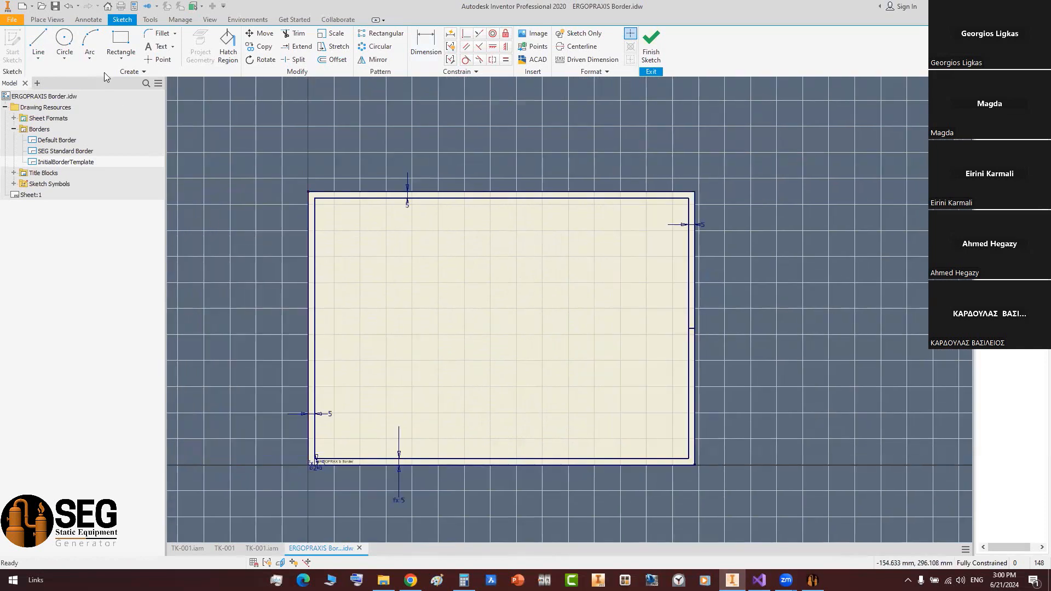
click(38, 44)
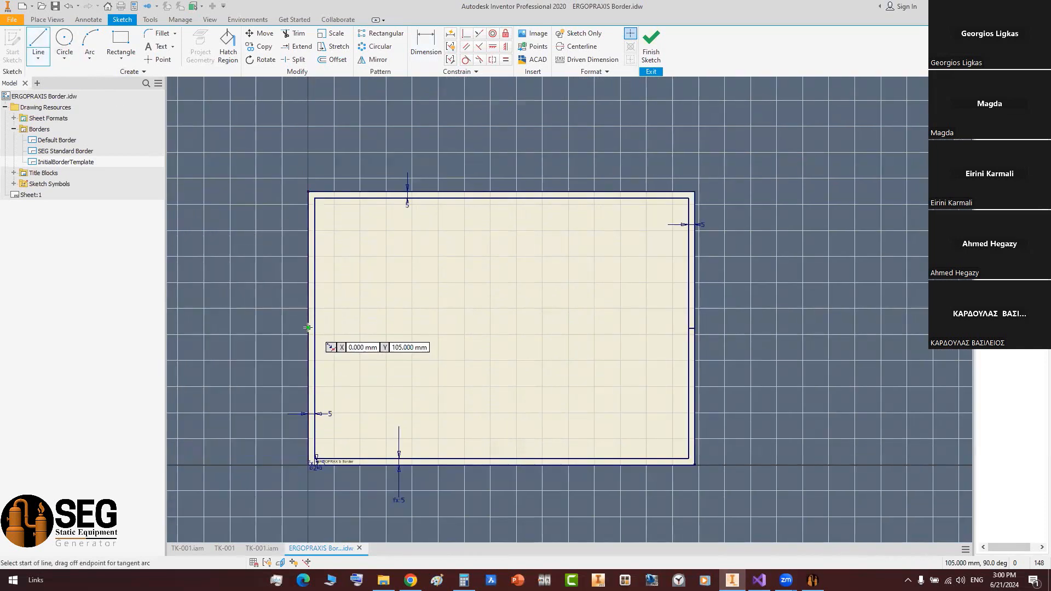
key(Escape)
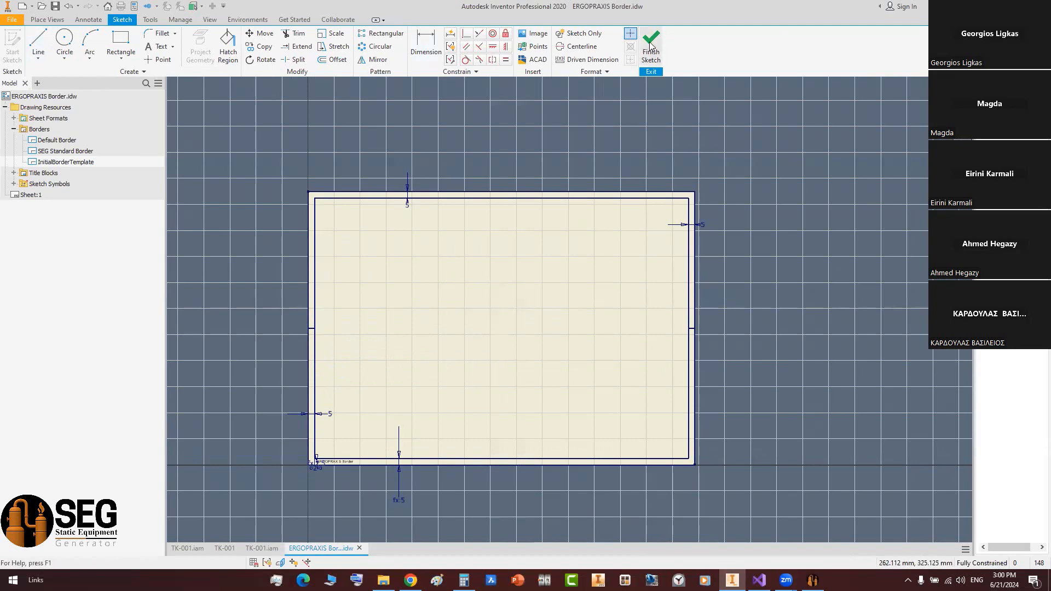
- Finish the border sketch and save it as "ErgoParxis Boder"
click(651, 46)
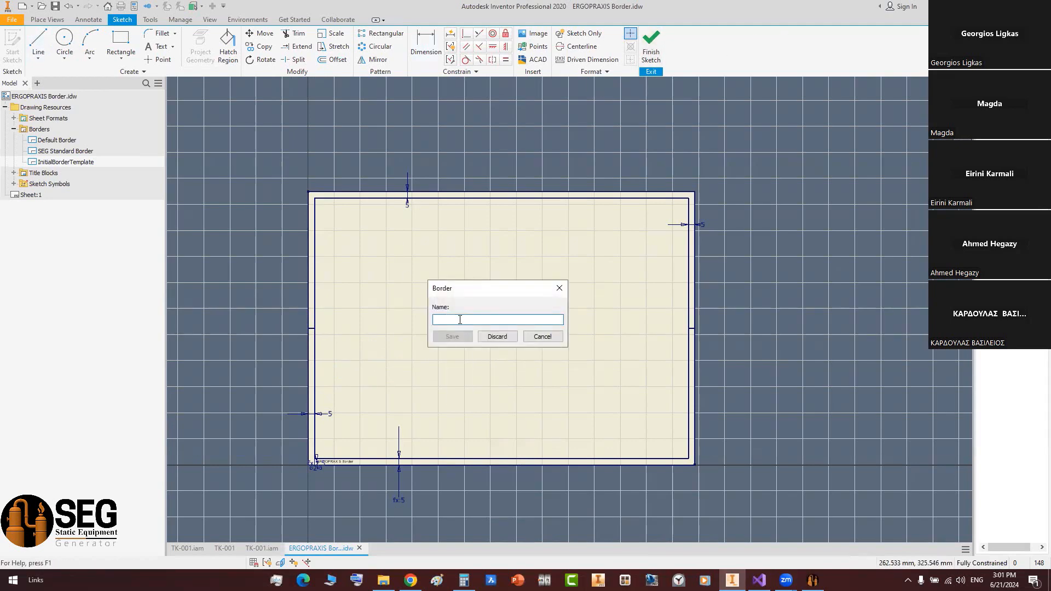
text(ErgoParxis Boder)
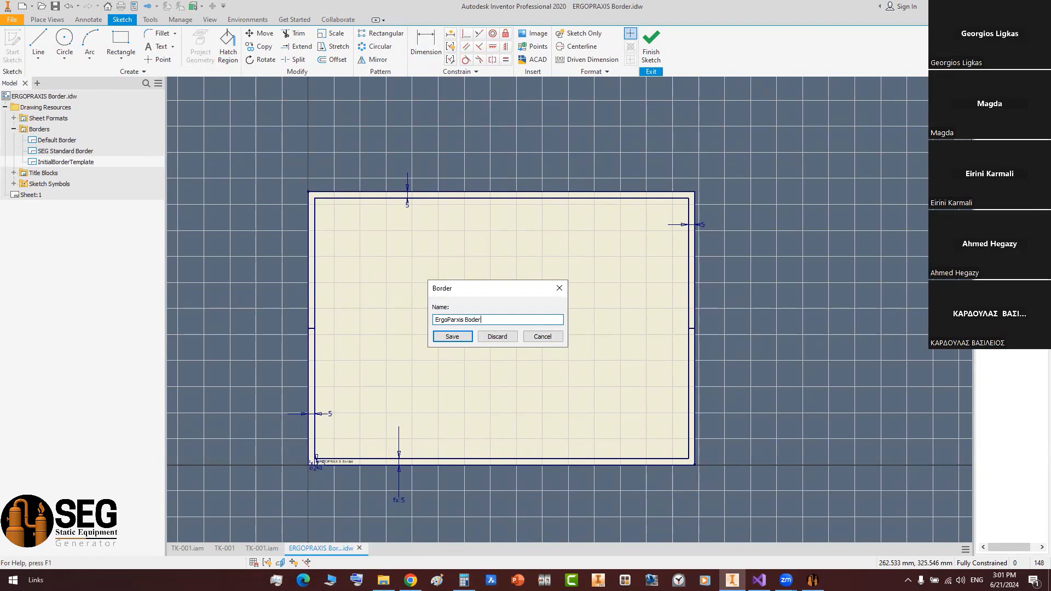
key(Return)
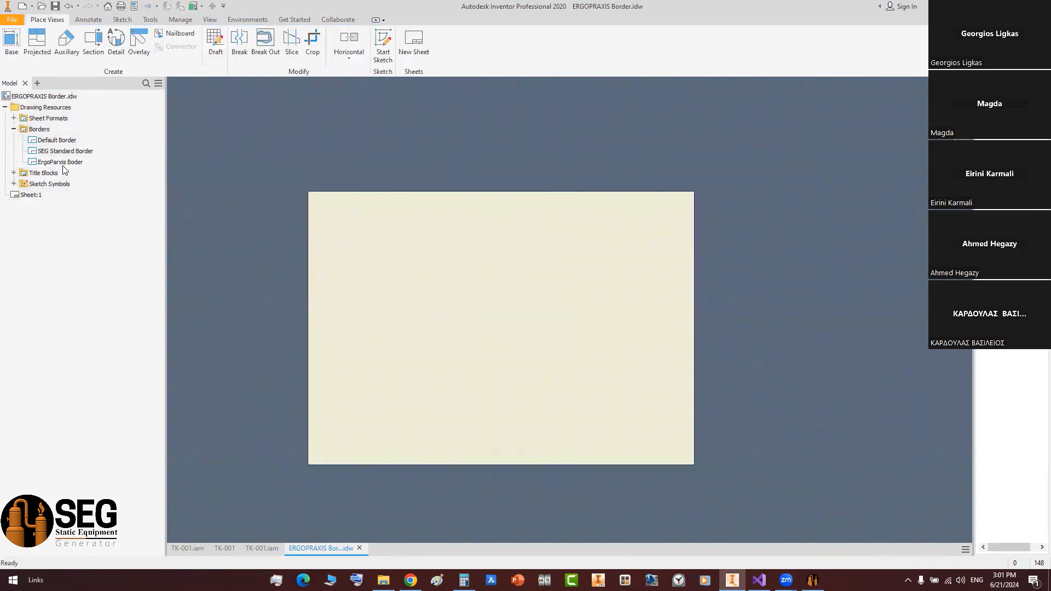
- Insert the ErgoParxis Boder border on the sheet and check its lower-right corner
right_click(64, 166)
click(93, 220)
scroll(619, 403, up, 3)
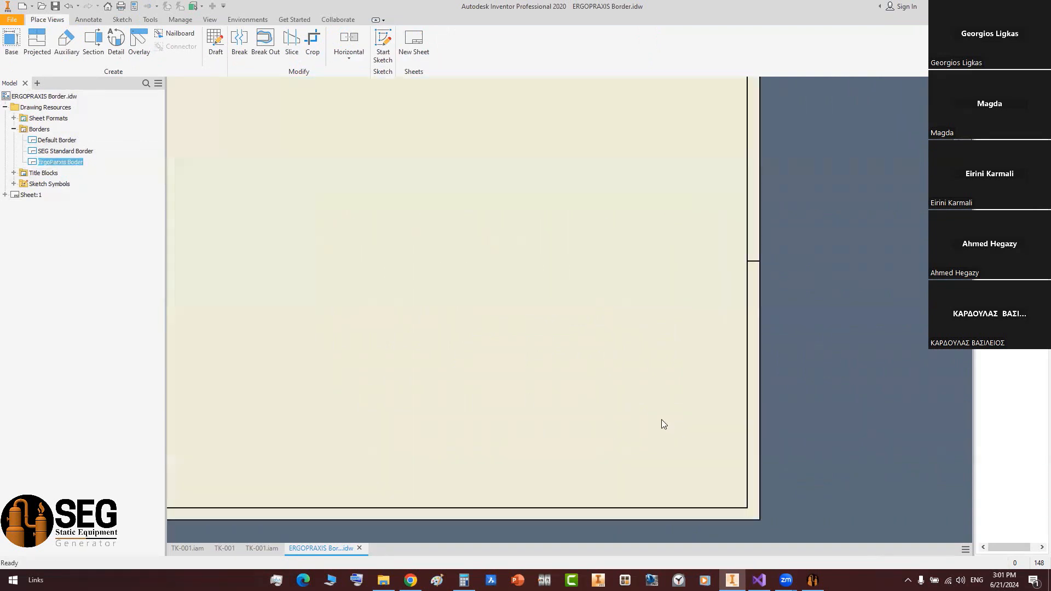
middle_drag(709, 445, 739, 372)
- Undo the insertion of the ErgoParxis Boder border on the sheet
click(21, 209)
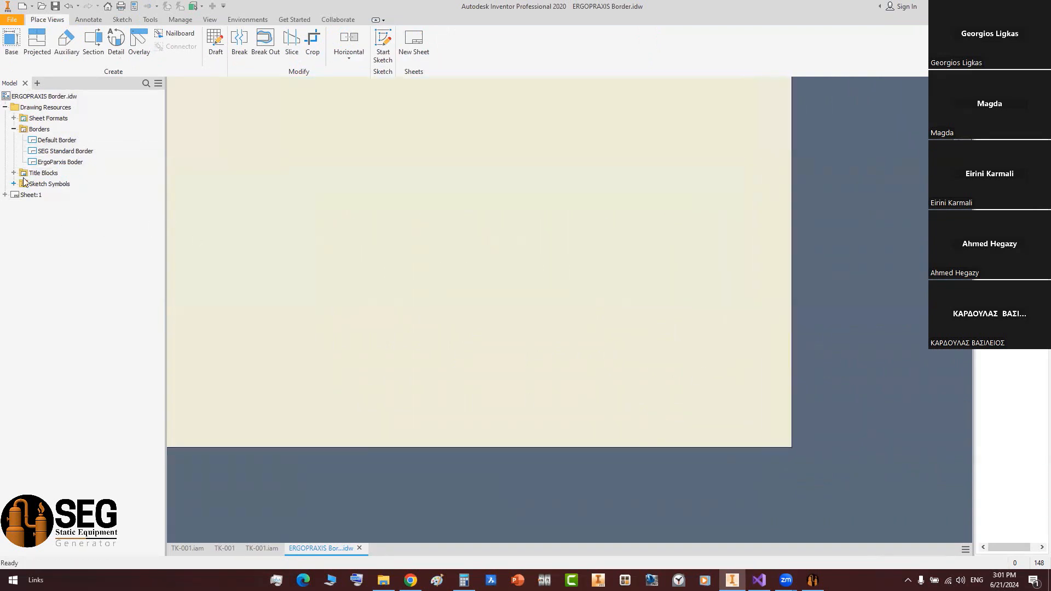
right_click(58, 167)
click(61, 162)
right_click(42, 163)
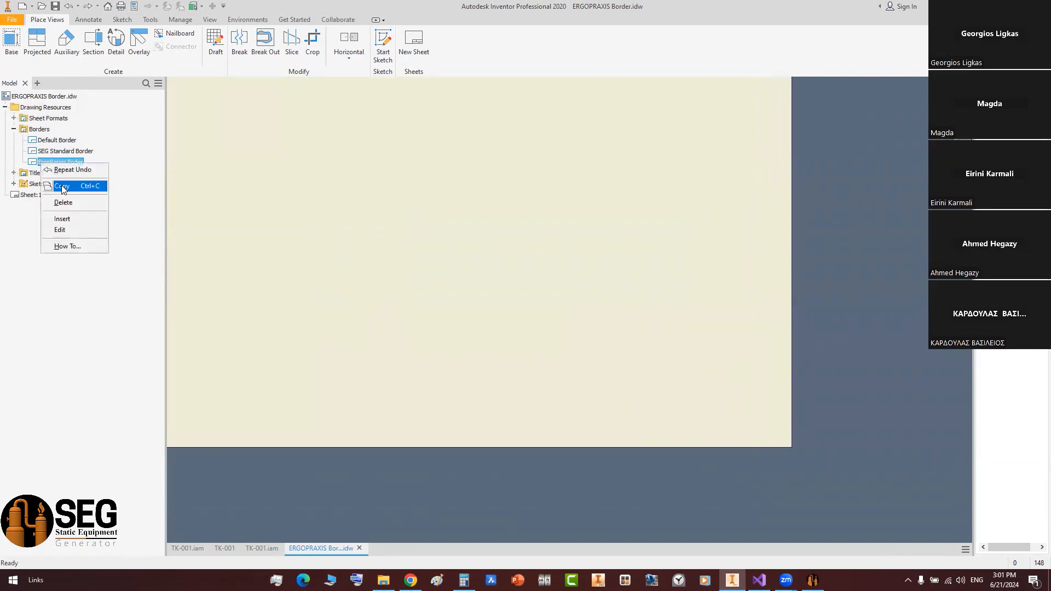
click(70, 220)
- Define a new title block and sketch a rectangle about 152 mm by 95 mm near the sheet's lower-right corner
click(14, 173)
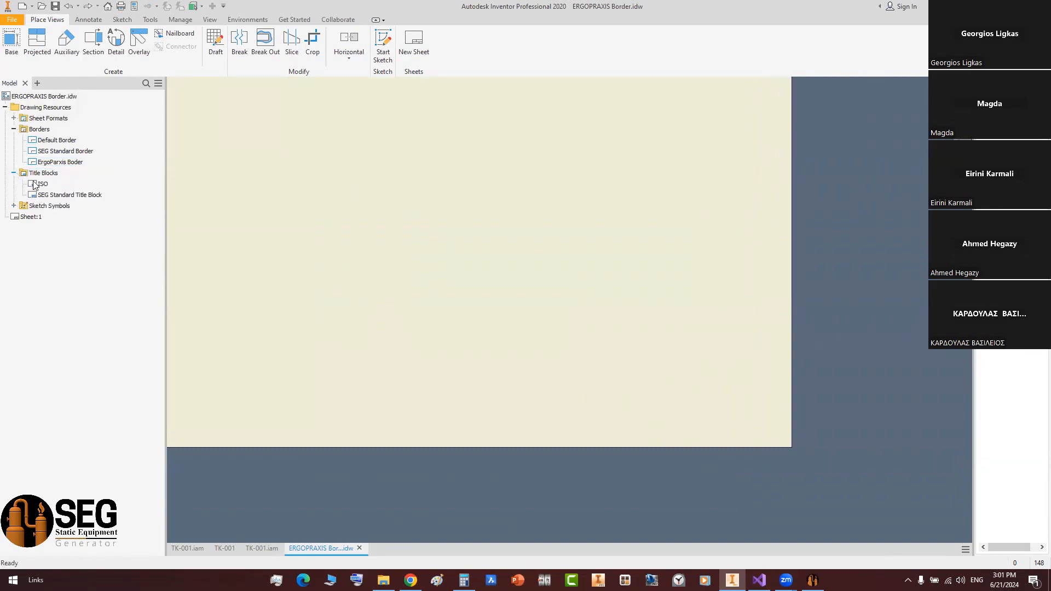
right_click(53, 174)
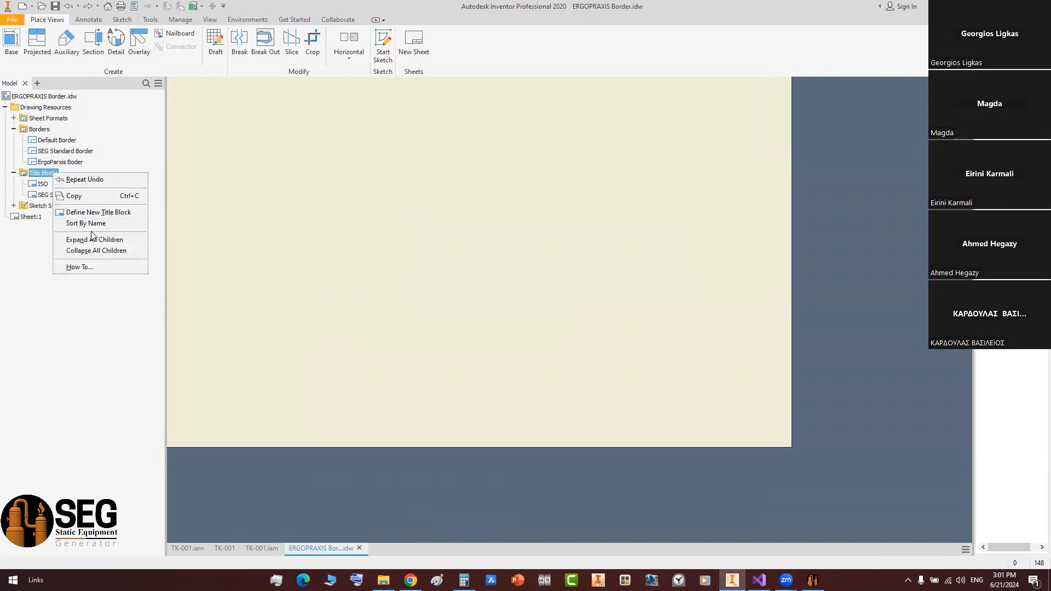
click(95, 214)
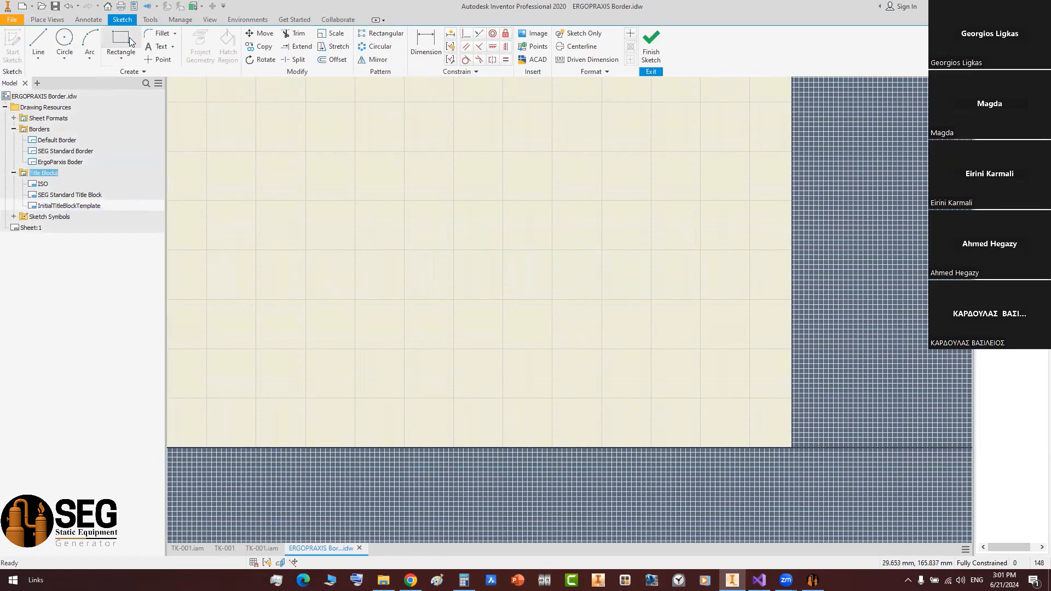
click(719, 390)
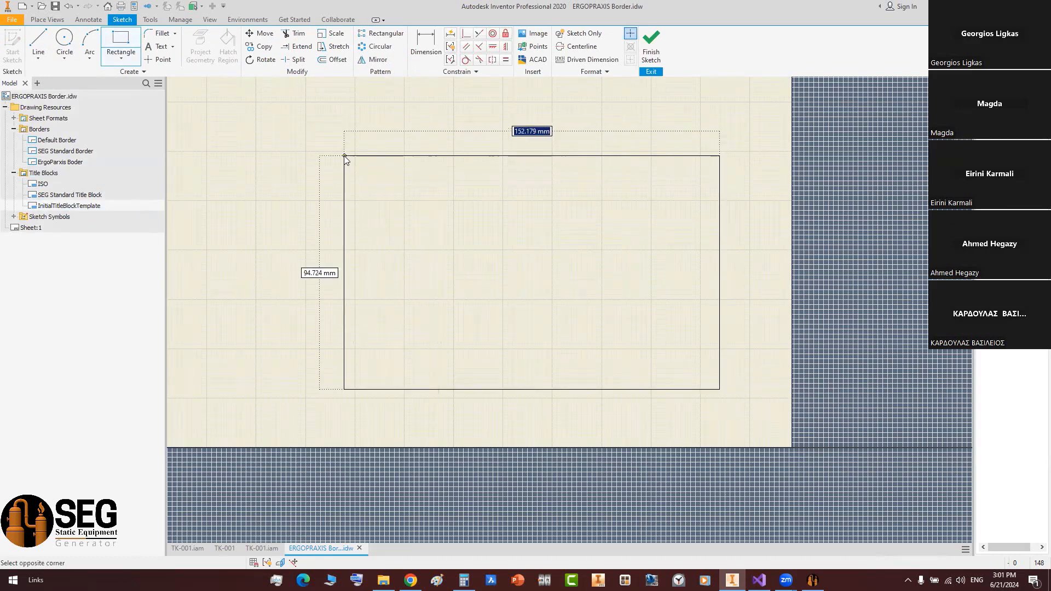
click(344, 156)
- Dimension the top edge of the title block rectangle and set its width to 170 mm
middle_drag(561, 271, 568, 311)
key(d)
click(574, 195)
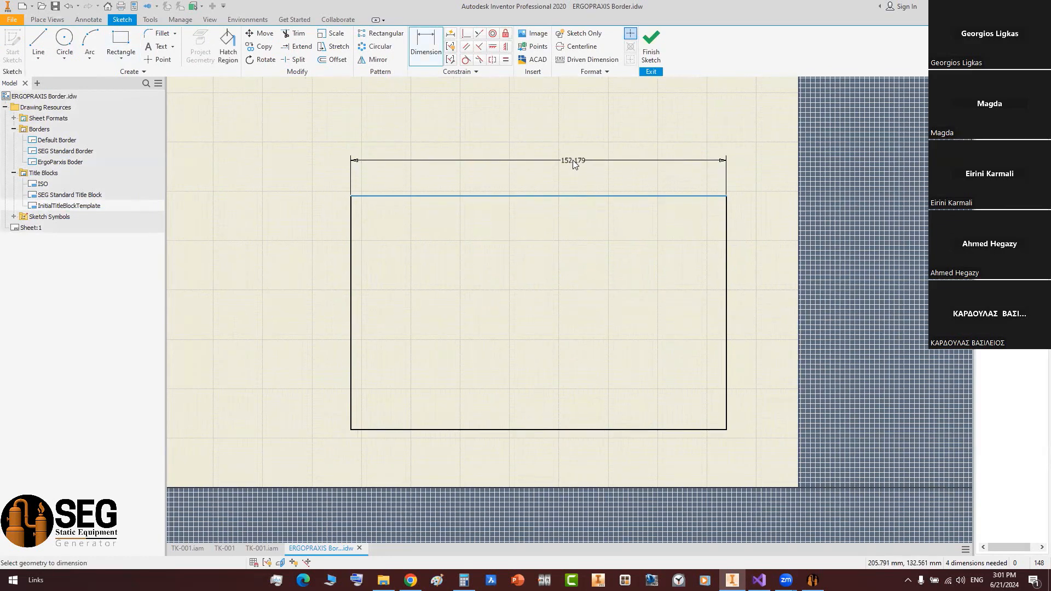
click(573, 160)
text(170)
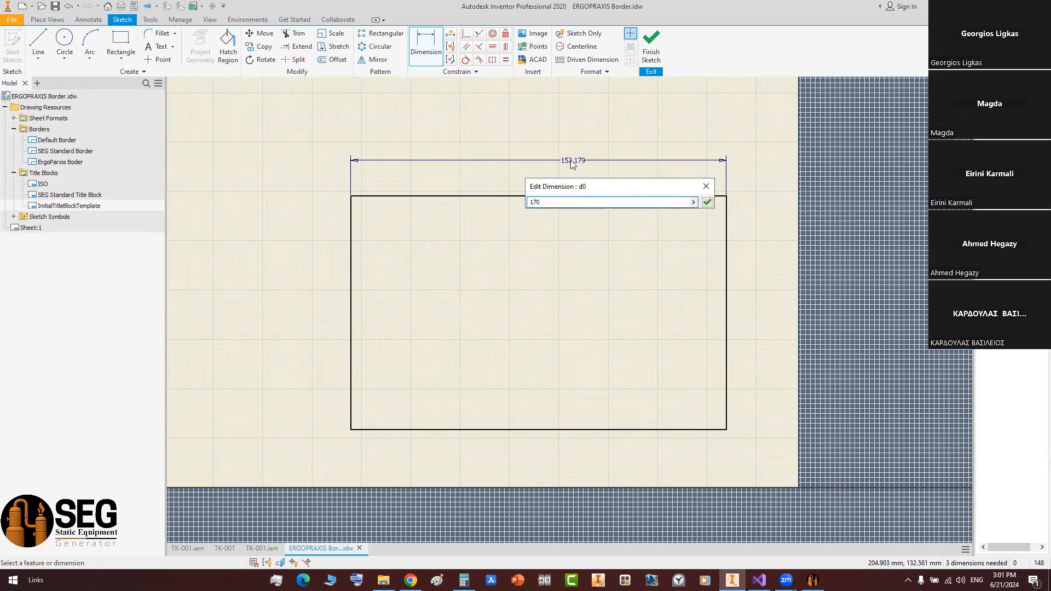
key(Return)
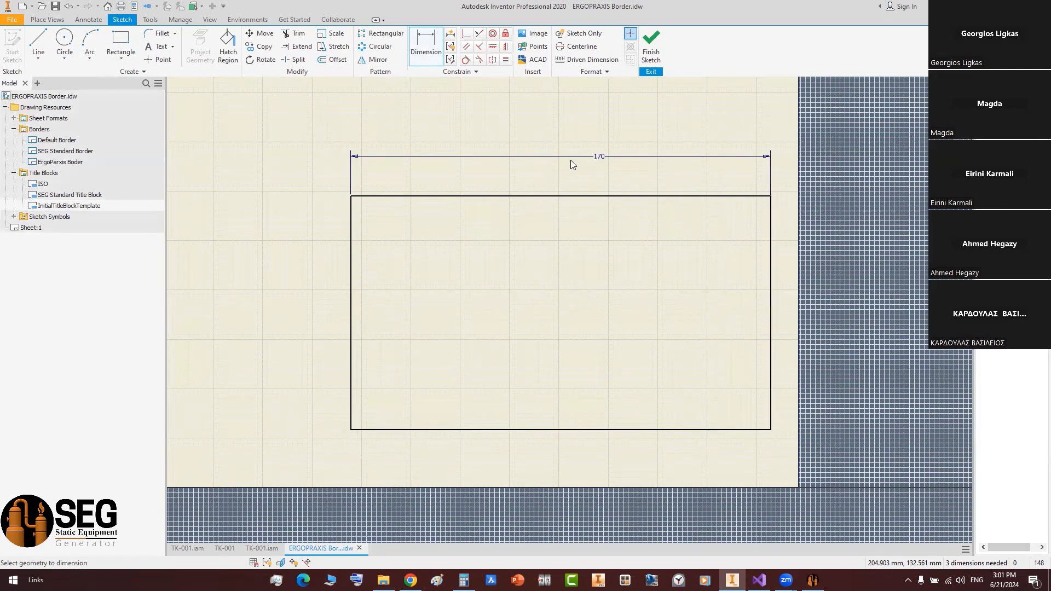
- Dimension the left edge of the title block rectangle and set its height to 90 mm
click(350, 225)
click(316, 229)
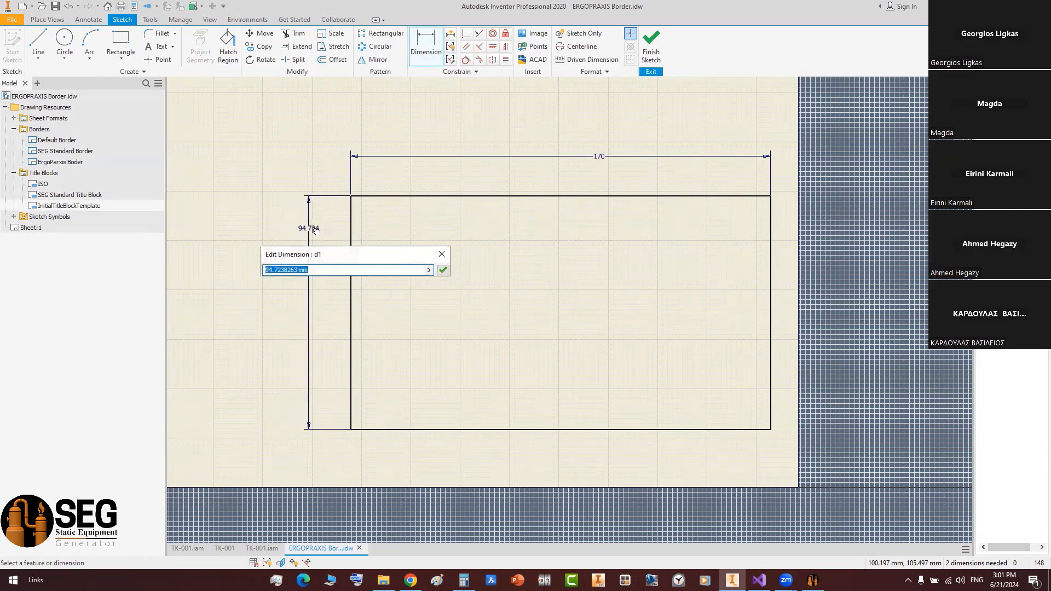
text(7)
key(Return)
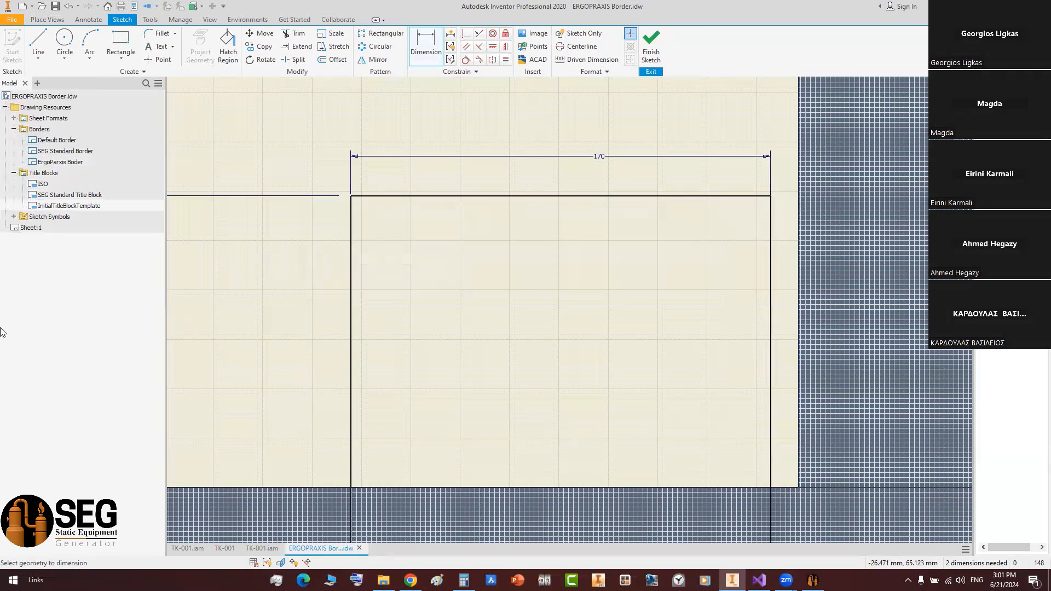
double_click(286, 198)
text(90)
key(Return)
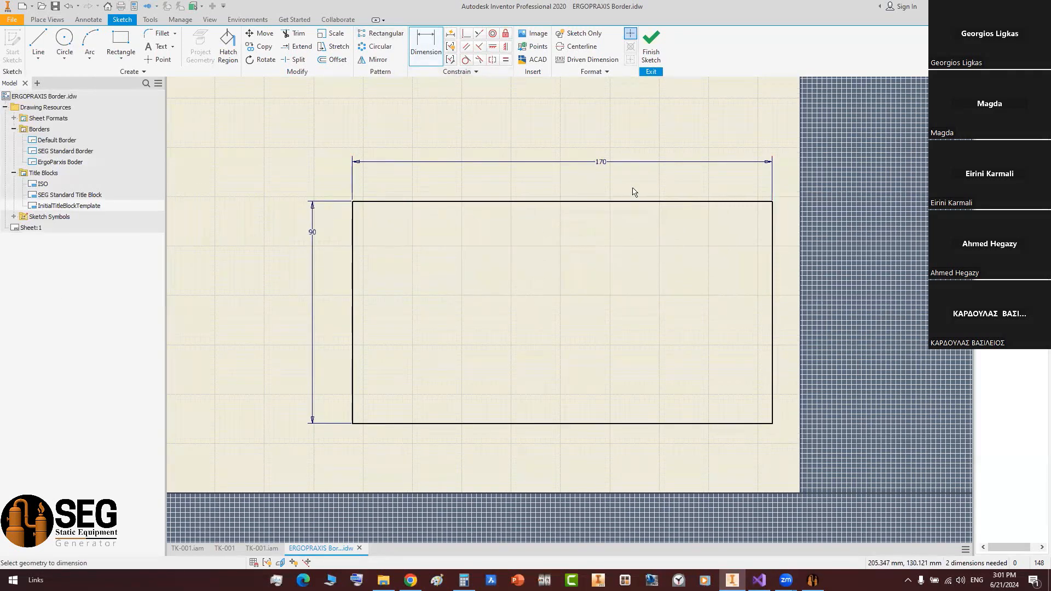
- Sketch a horizontal line across the title block rectangle, from edge to edge, about 29 mm above its bottom edge
middle_drag(647, 193, 638, 197)
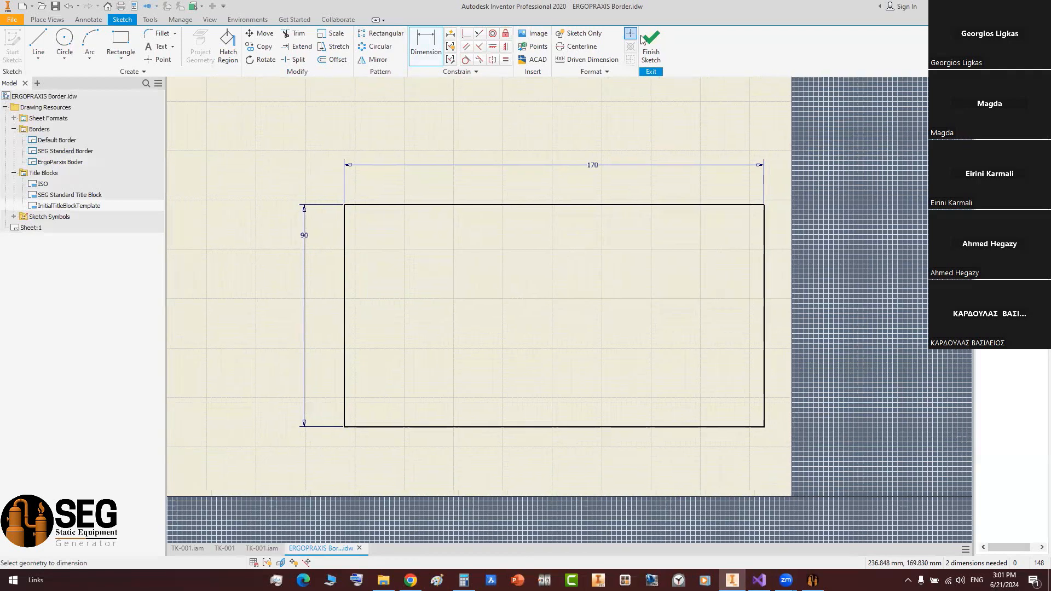
click(47, 43)
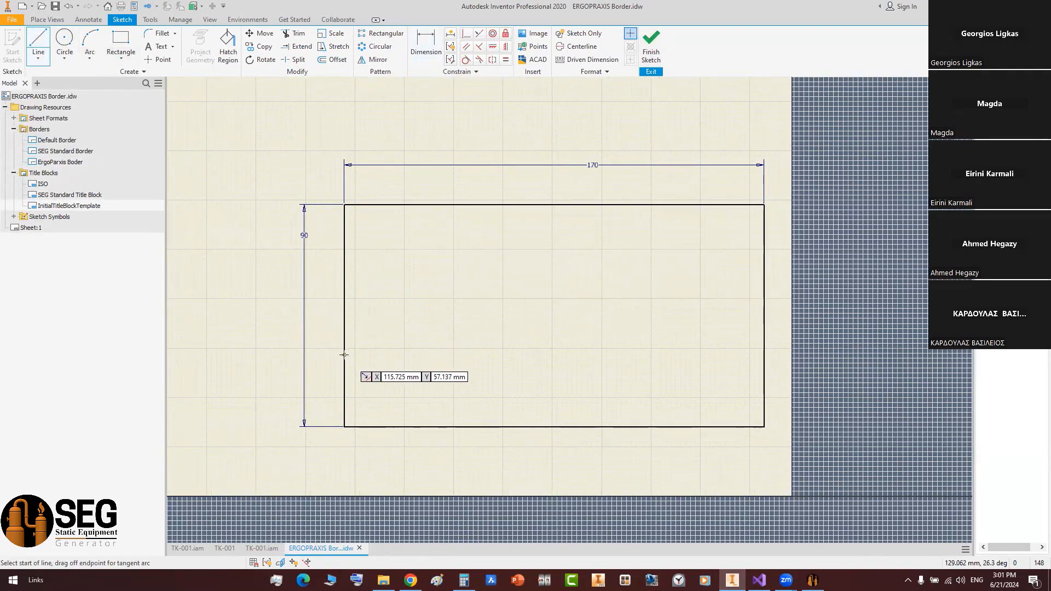
click(344, 355)
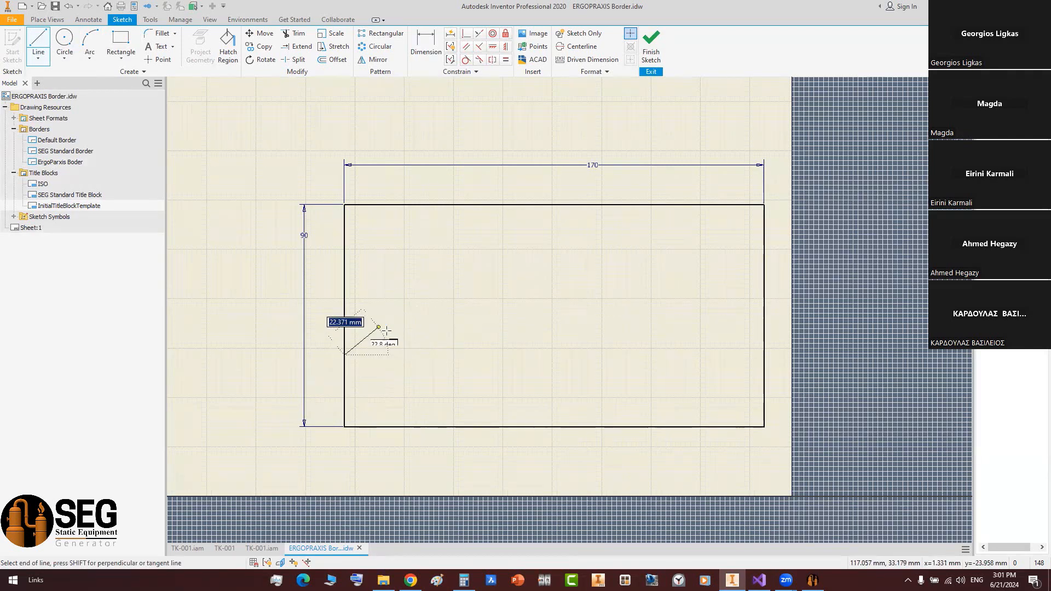
click(772, 354)
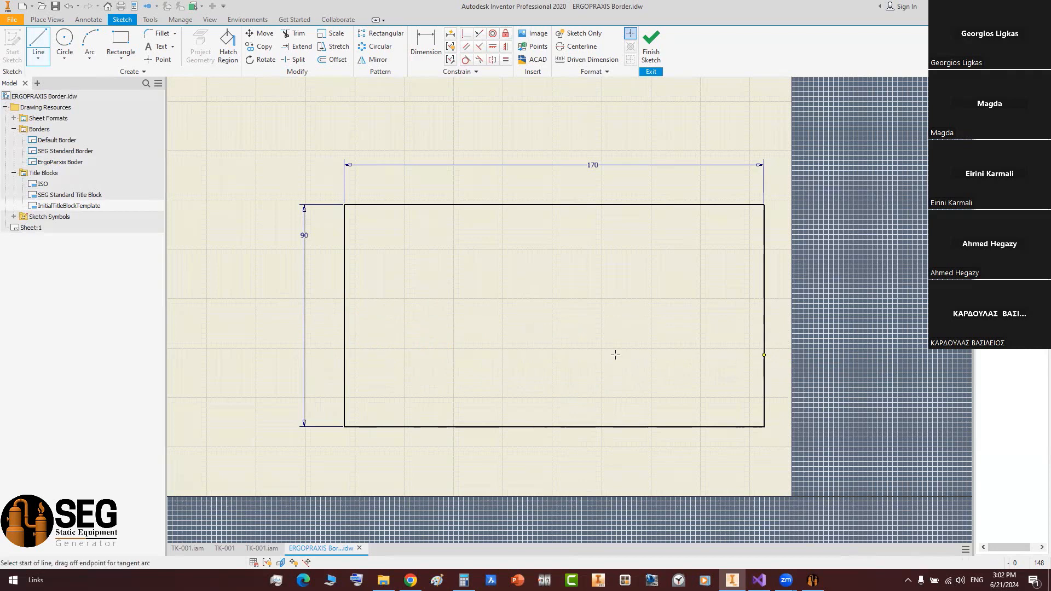
- Dimension the new horizontal line from the rectangle's bottom edge and set the distance to 10 mm
key(d)
click(516, 356)
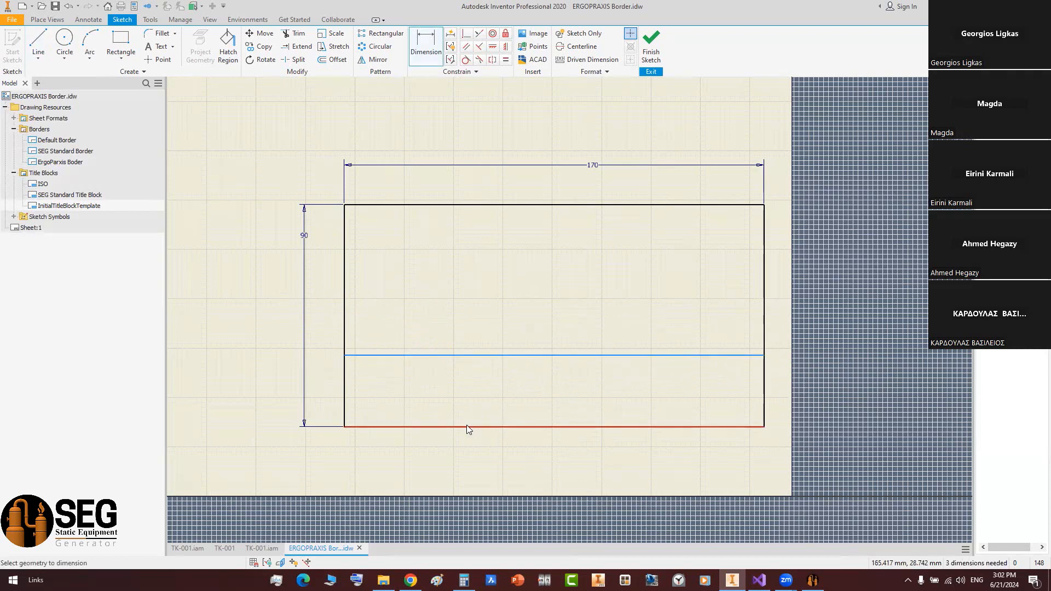
click(467, 427)
scroll(353, 402, up, 3)
click(286, 386)
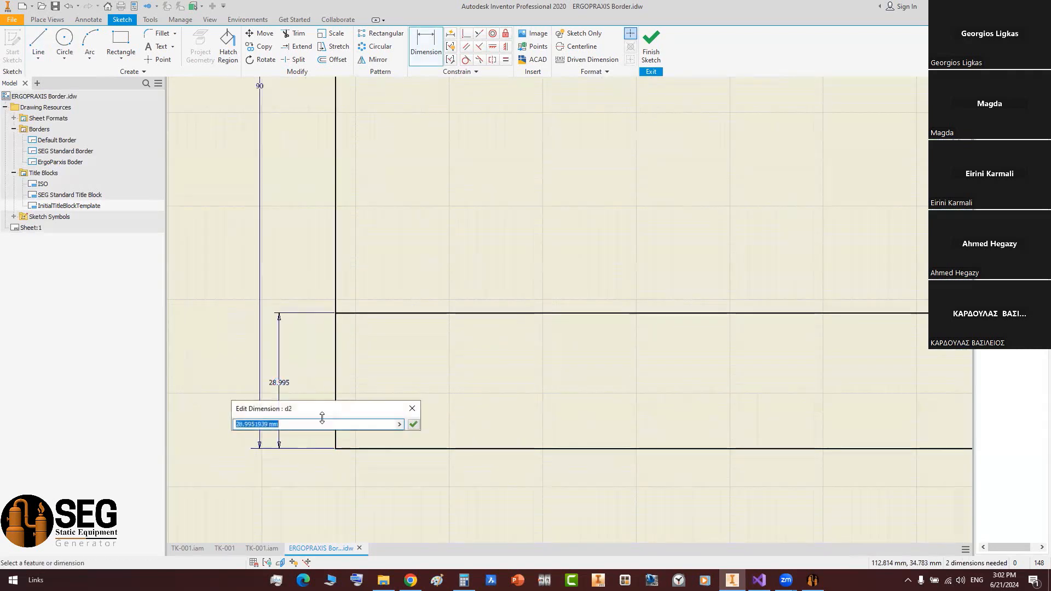
text(10)
key(Return)
- Sketch two vertical dividers in the bottom strip, about 47 mm and 91 mm from the rectangle's right edge
scroll(610, 411, down, 5)
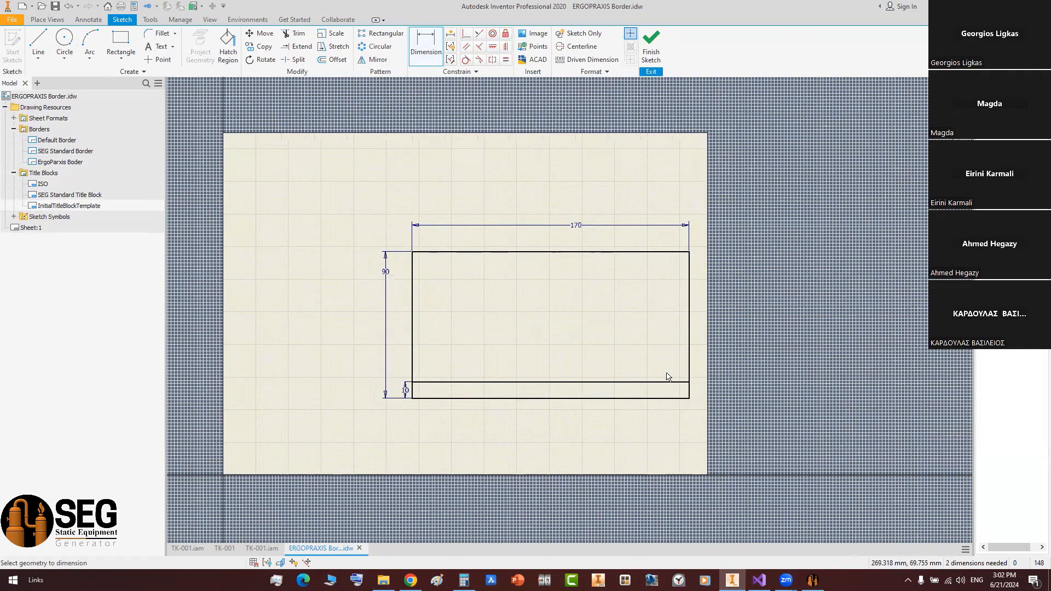
scroll(668, 373, up, 3)
middle_drag(577, 351, 614, 380)
key(l)
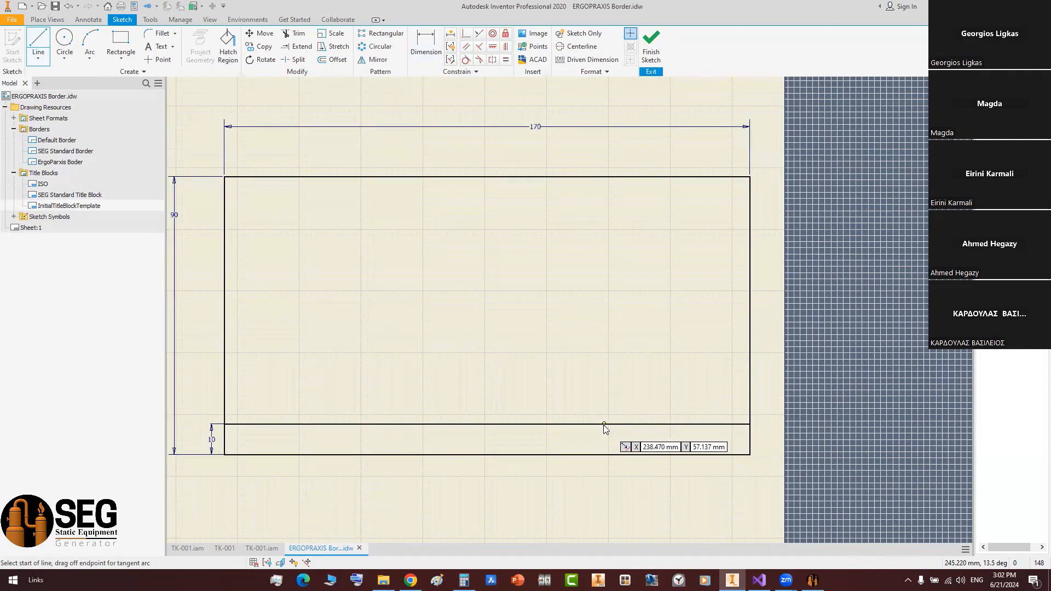
click(604, 425)
click(604, 454)
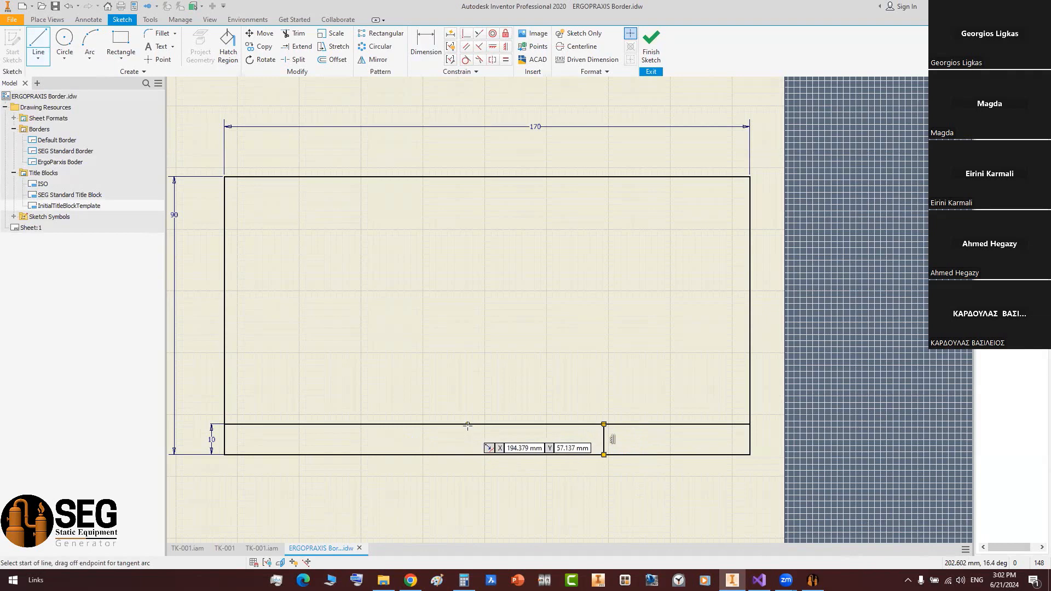
click(468, 425)
click(468, 455)
scroll(534, 436, up, 3)
key(Escape)
- Place a text in the rightmost cell of the bottom strip and enter REV.: as its content
middle_drag(534, 436, 426, 430)
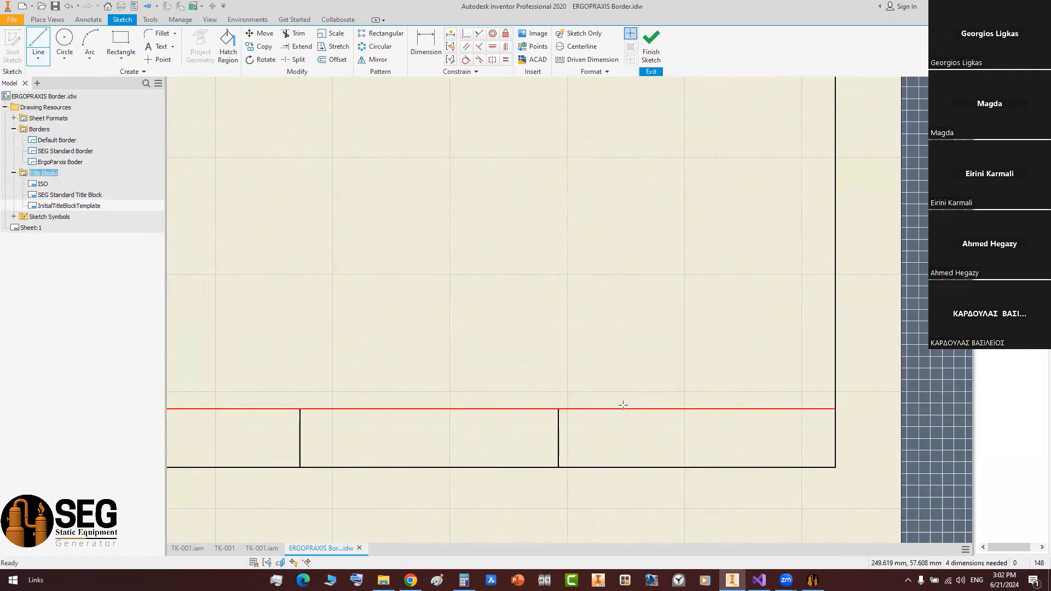
middle_drag(618, 395, 426, 389)
click(159, 47)
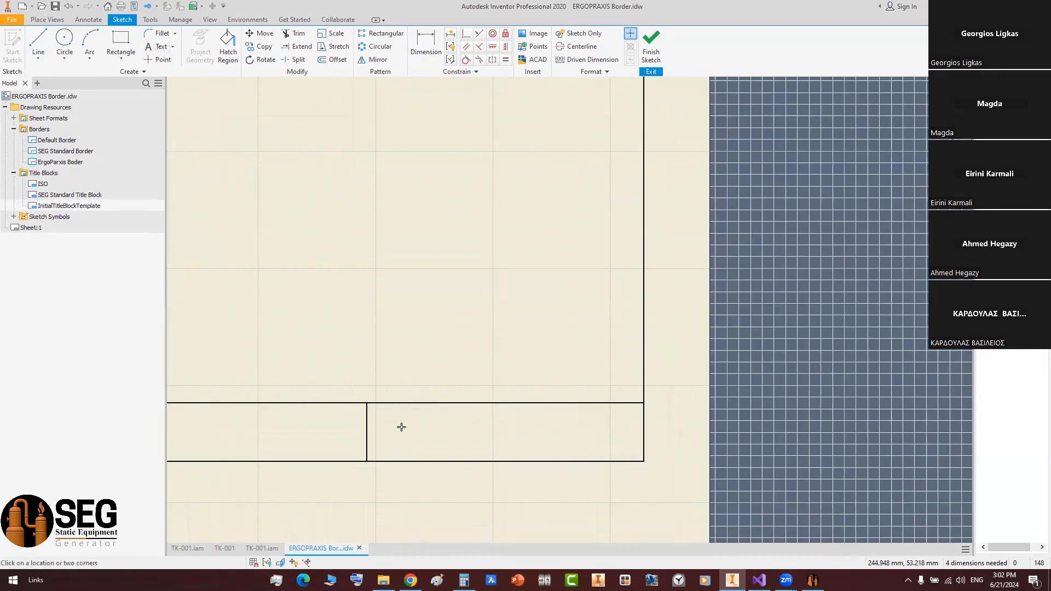
click(426, 438)
text(REV.:)
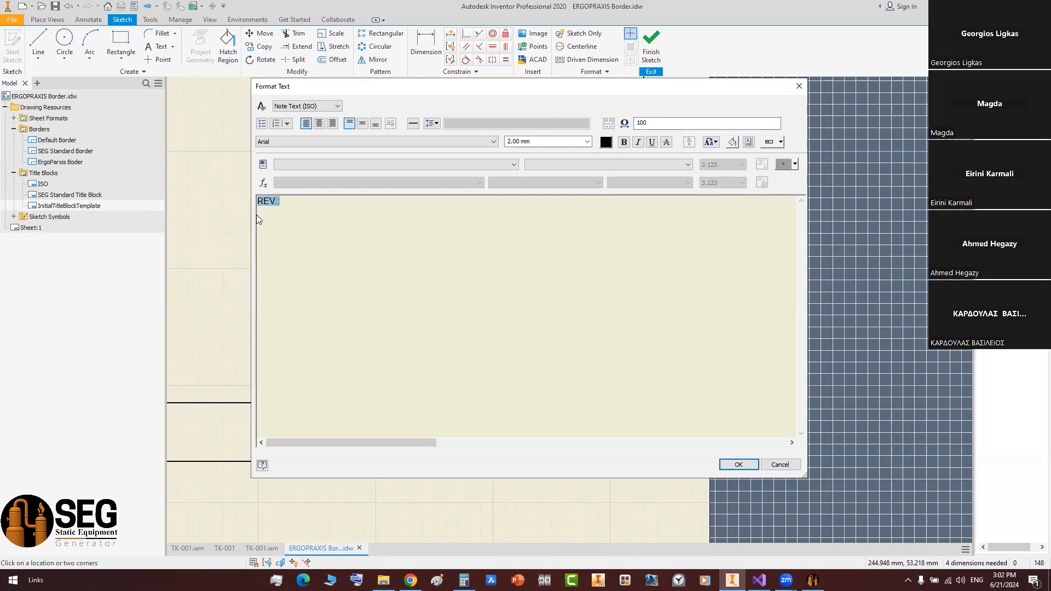
- Insert the REVISION NUMBER property from Properties - Drawing into the text
click(515, 164)
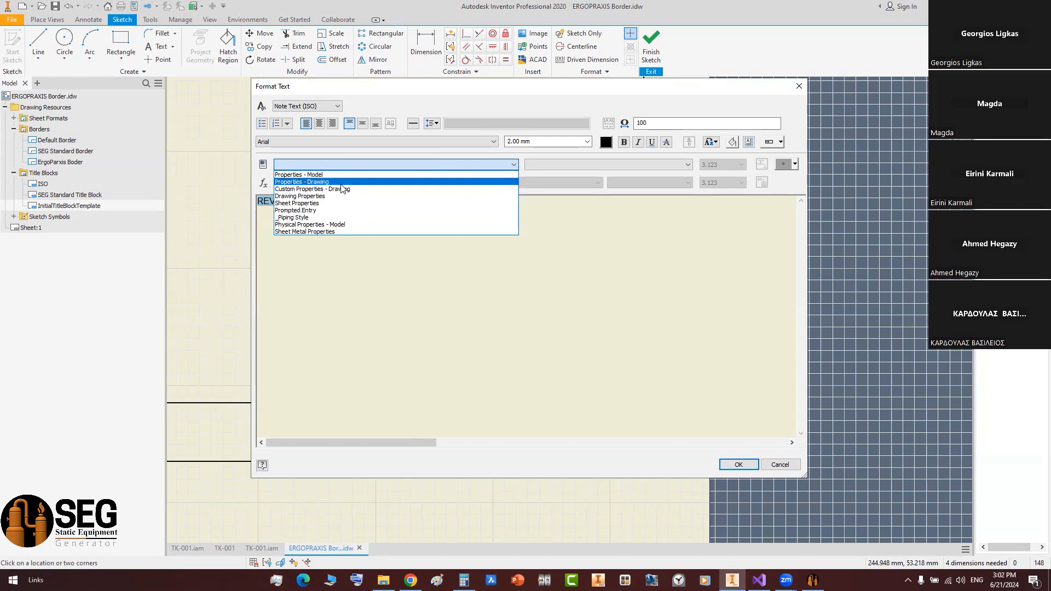
click(473, 181)
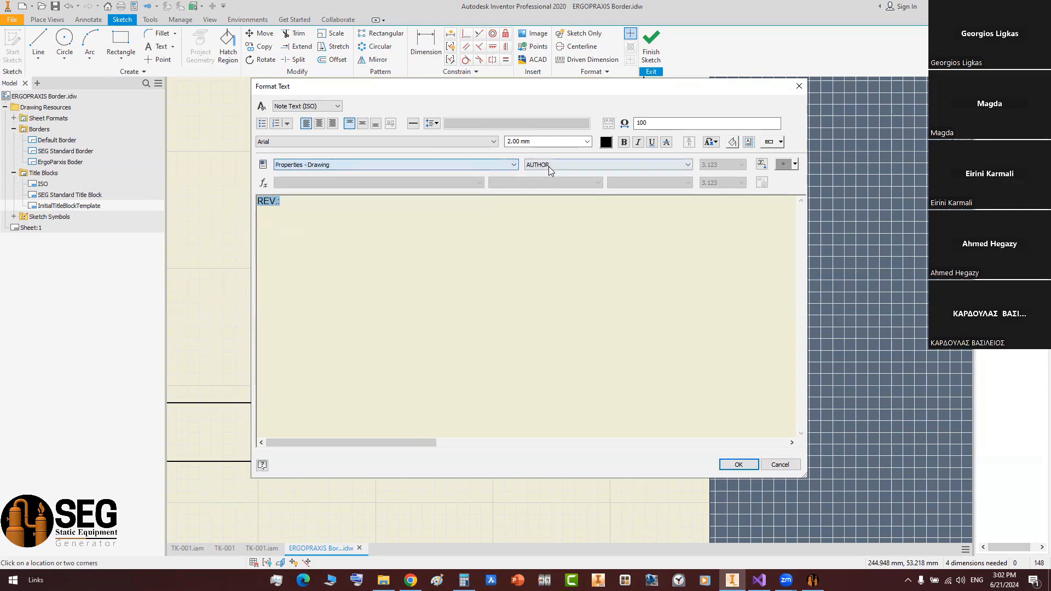
click(548, 165)
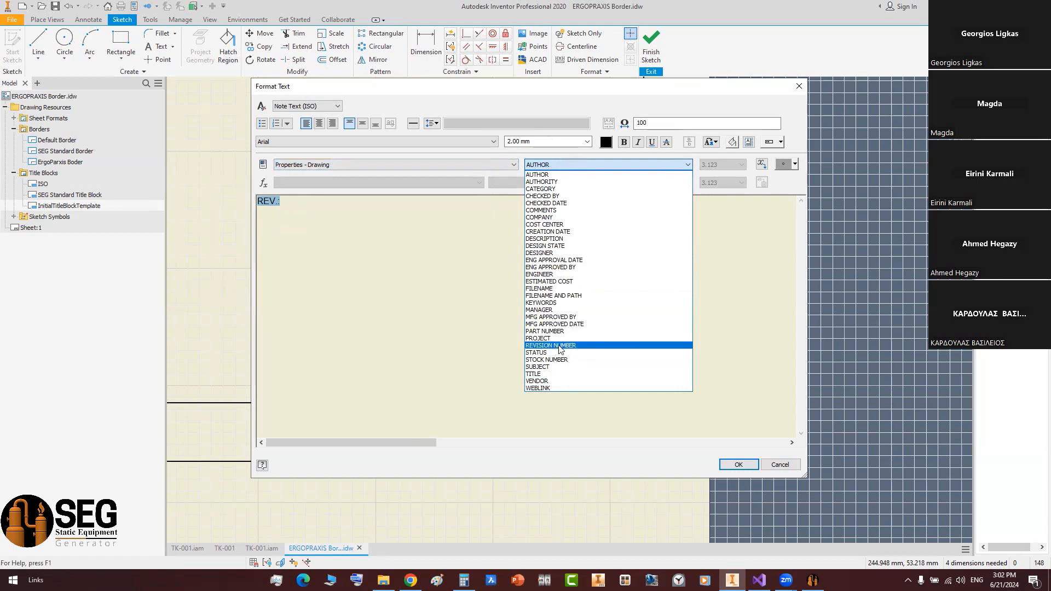
click(560, 346)
click(761, 165)
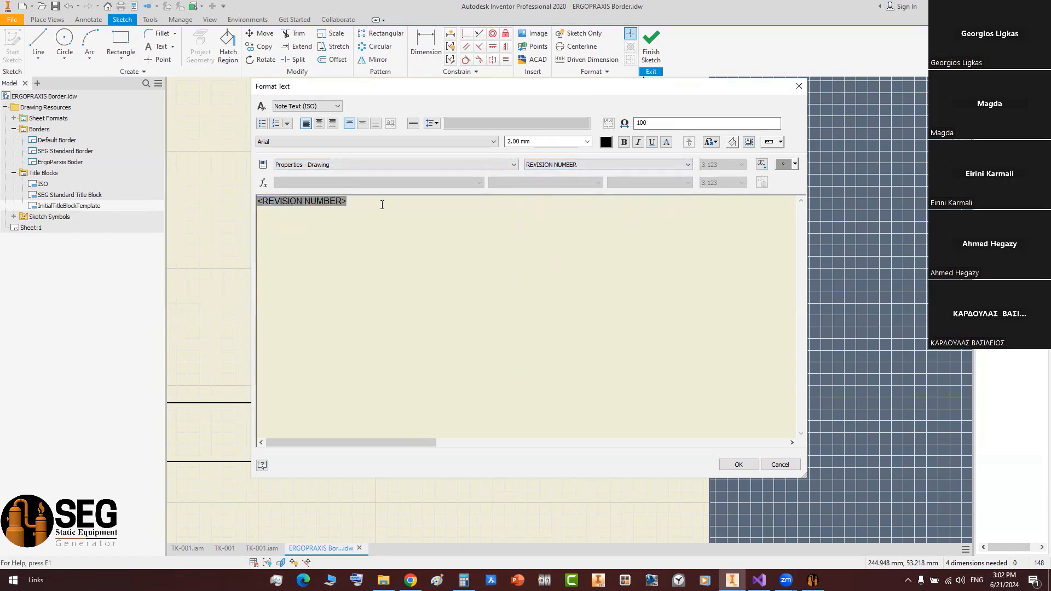
- Add the prefix REV.: before the revision number property and accept the text
double_click(260, 201)
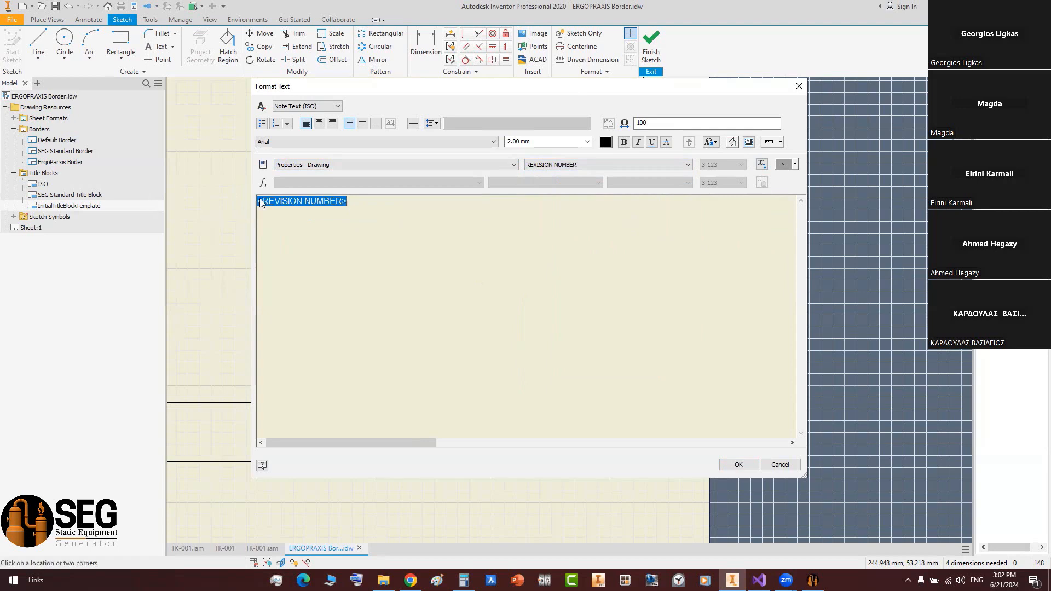
click(395, 238)
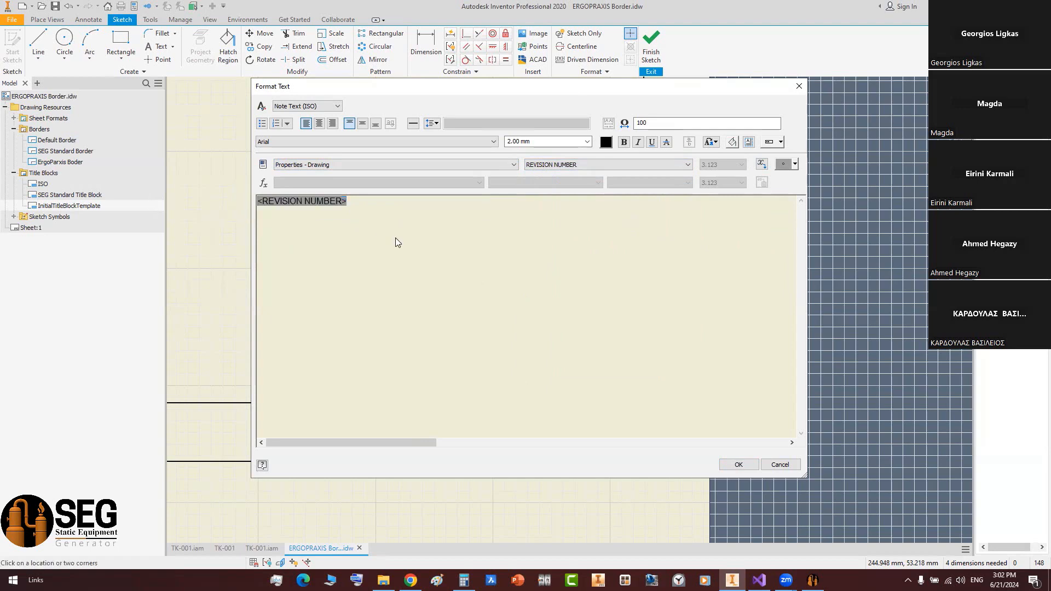
text(REV.)
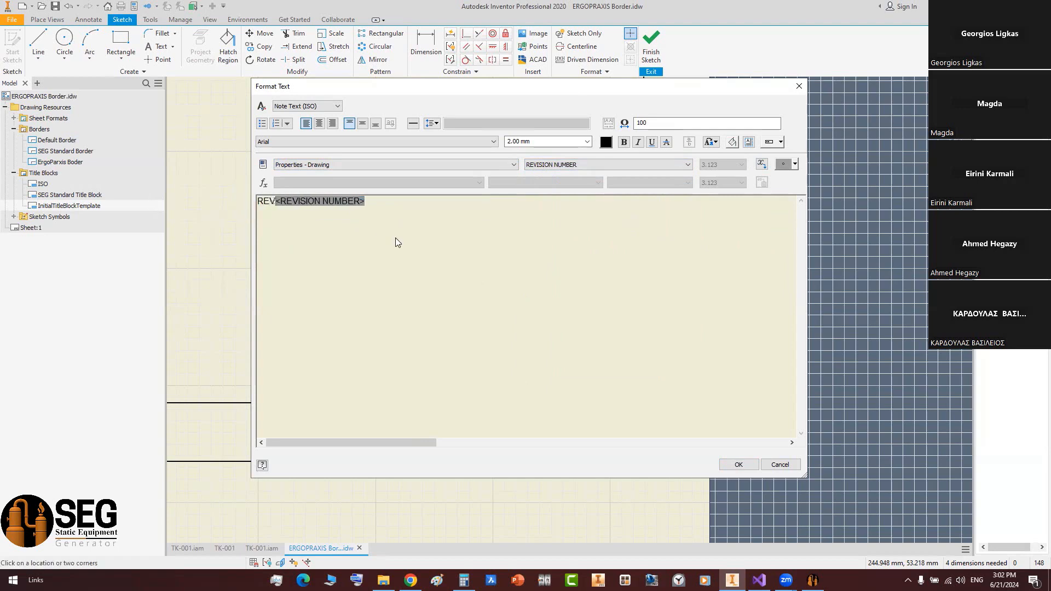
text(:)
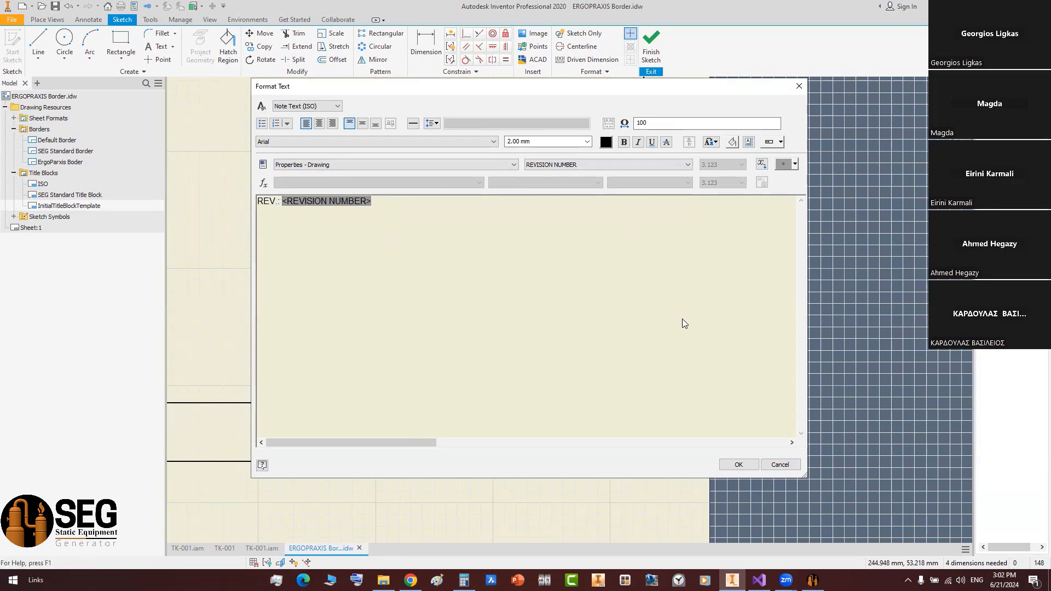
click(738, 464)
scroll(433, 422, up, 5)
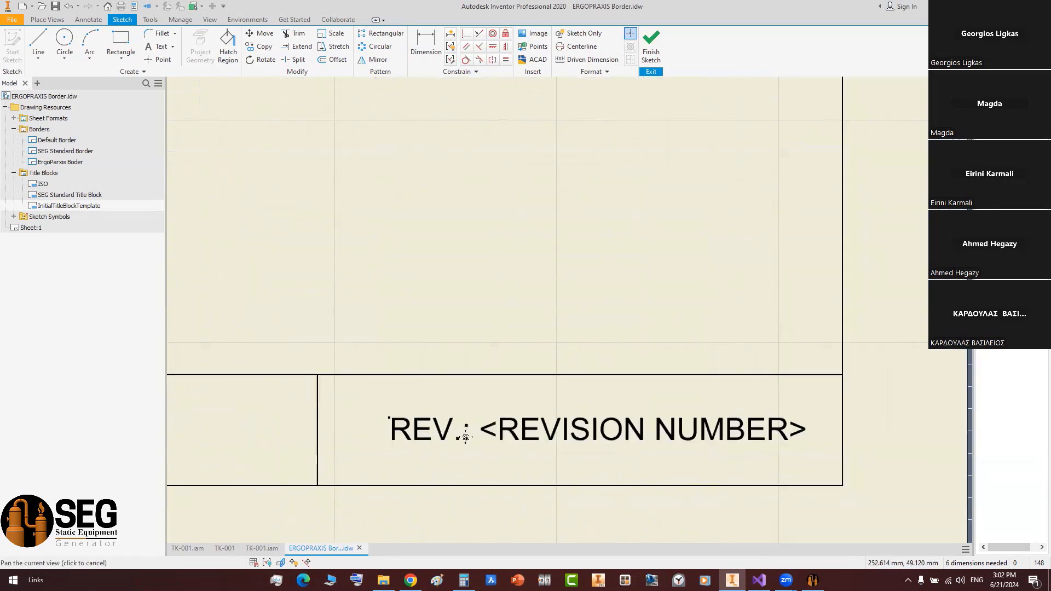
key(Escape)
- Reopen the revision text for editing and set its vertical justification to middle
click(501, 369)
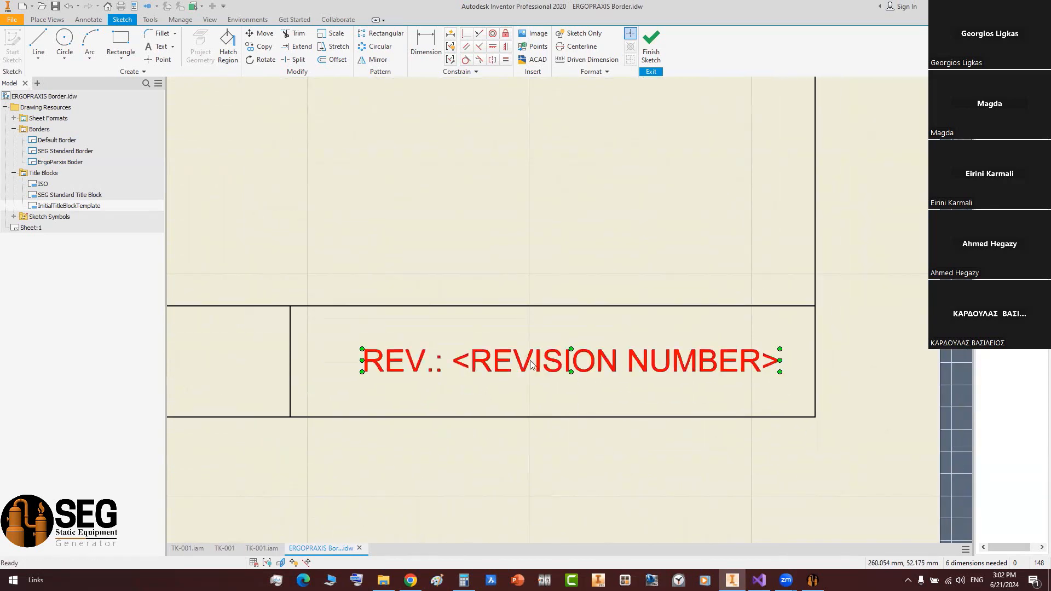
scroll(477, 365, up, 2)
scroll(522, 384, down, 2)
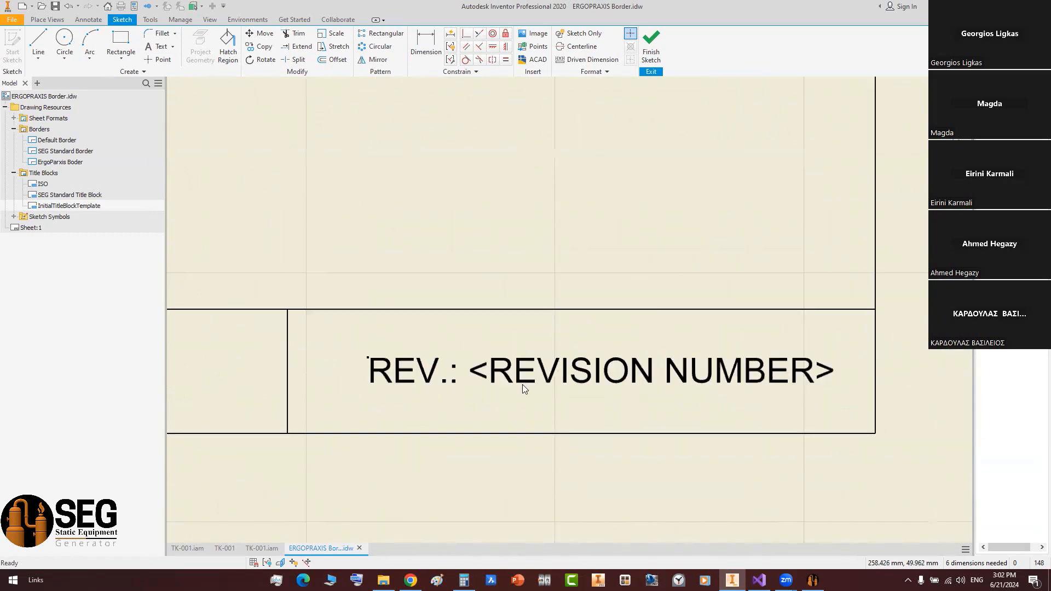
middle_drag(522, 385, 621, 421)
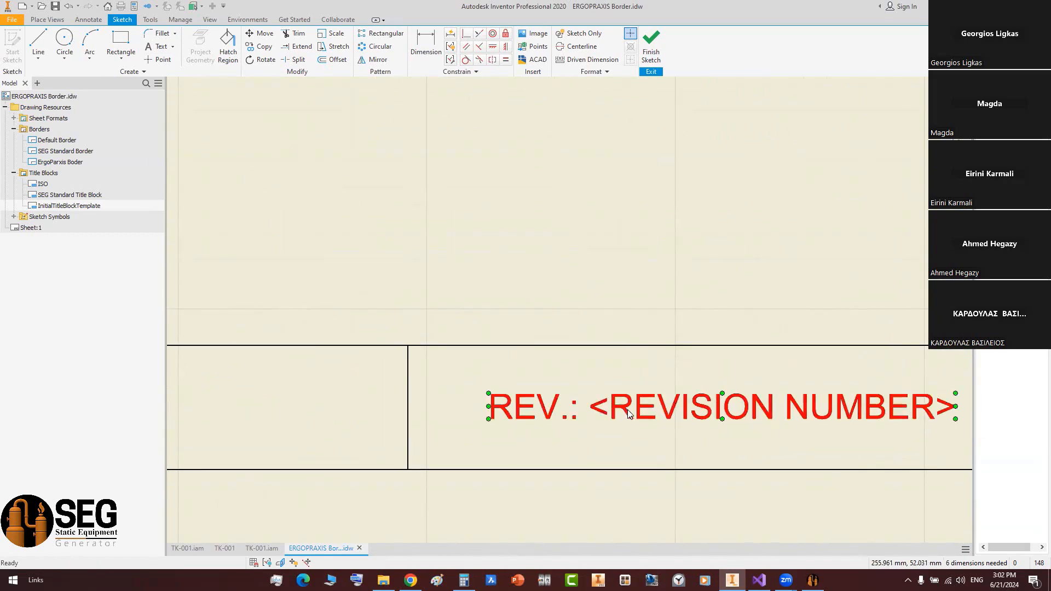
double_click(626, 413)
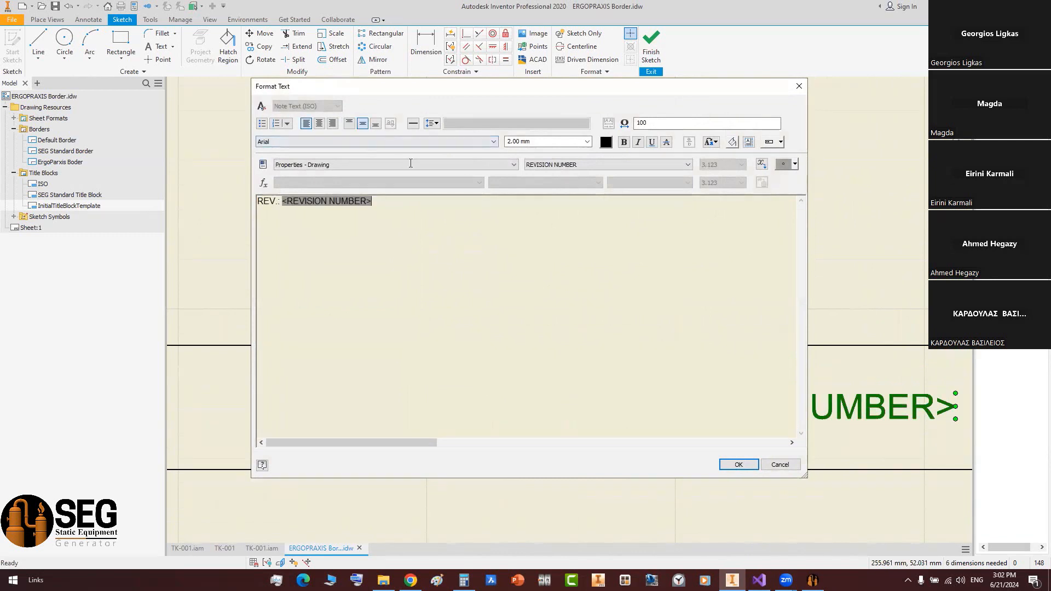
click(722, 465)
- Dimension the revision text's anchor point from the divider on its left and set the distance to 2 mm
scroll(518, 387, up, 3)
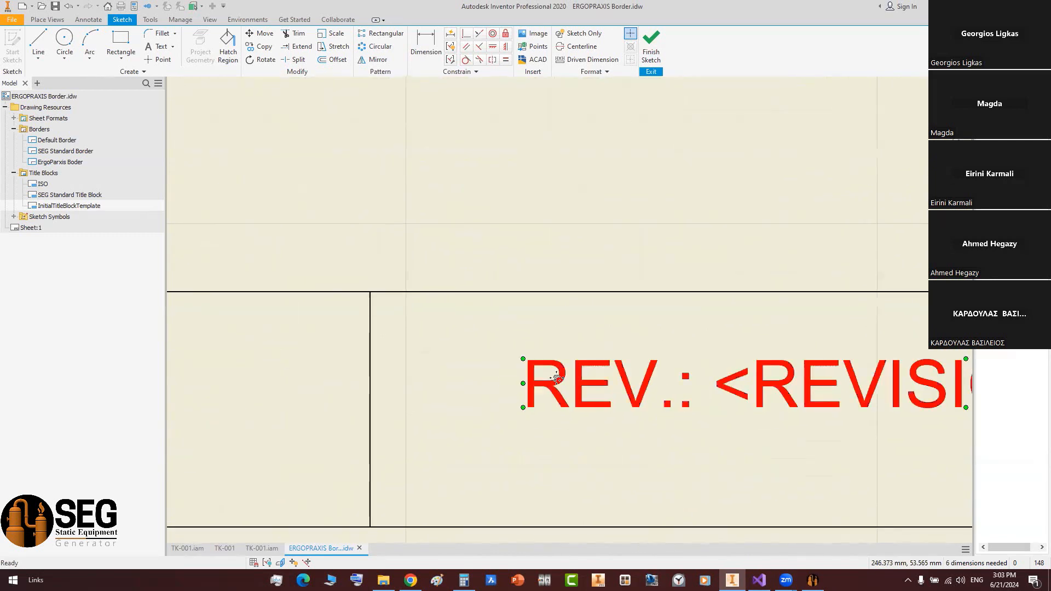
click(518, 387)
click(370, 373)
click(394, 363)
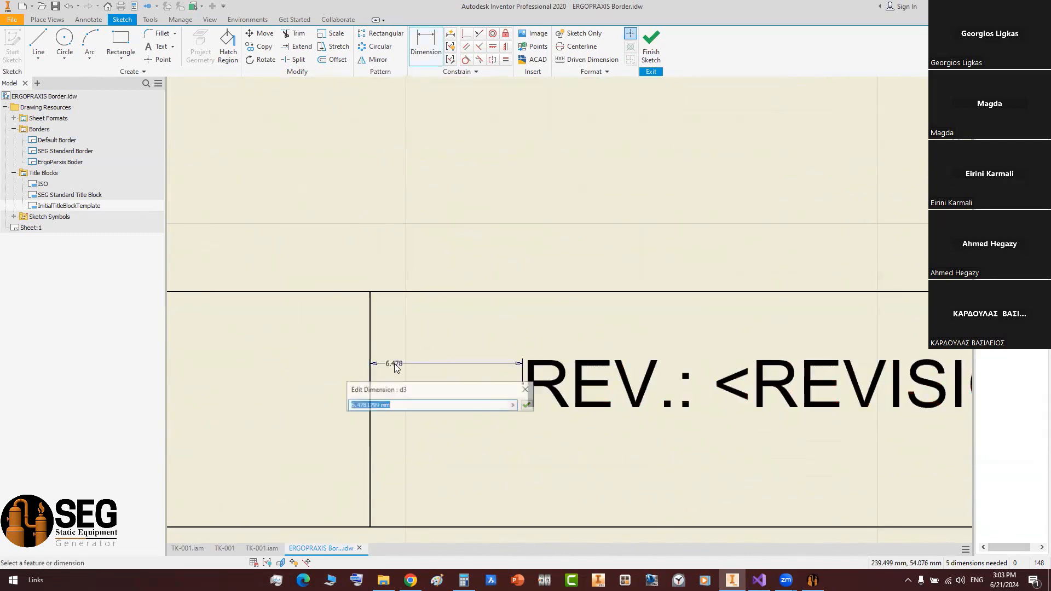
text(2)
key(Return)
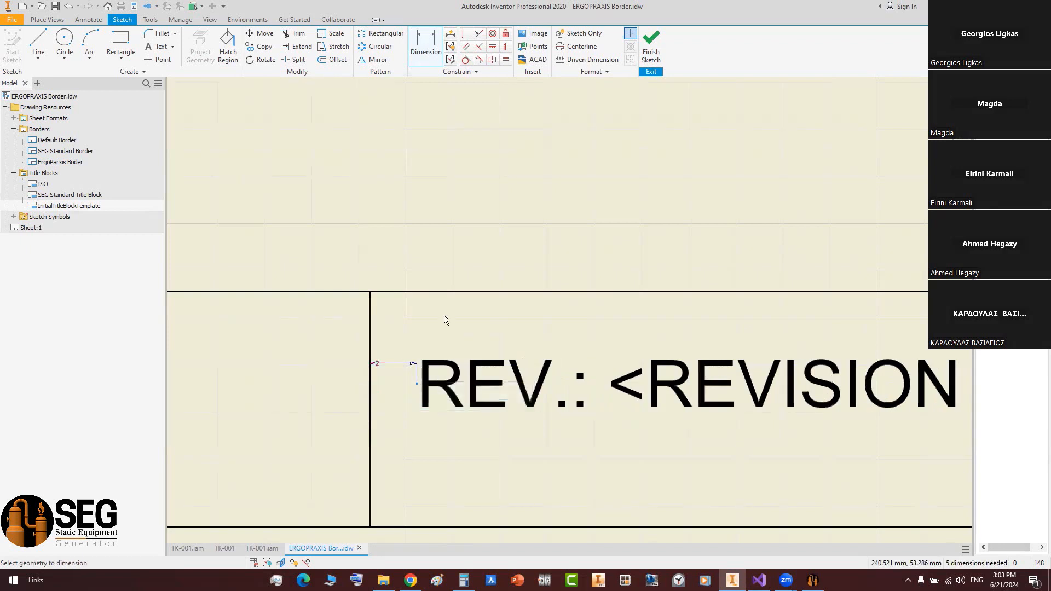
- Try a vertical dimension between the revision text's anchor point and the cell's upper line, and undo it
click(455, 295)
click(453, 299)
scroll(354, 330, down, 3)
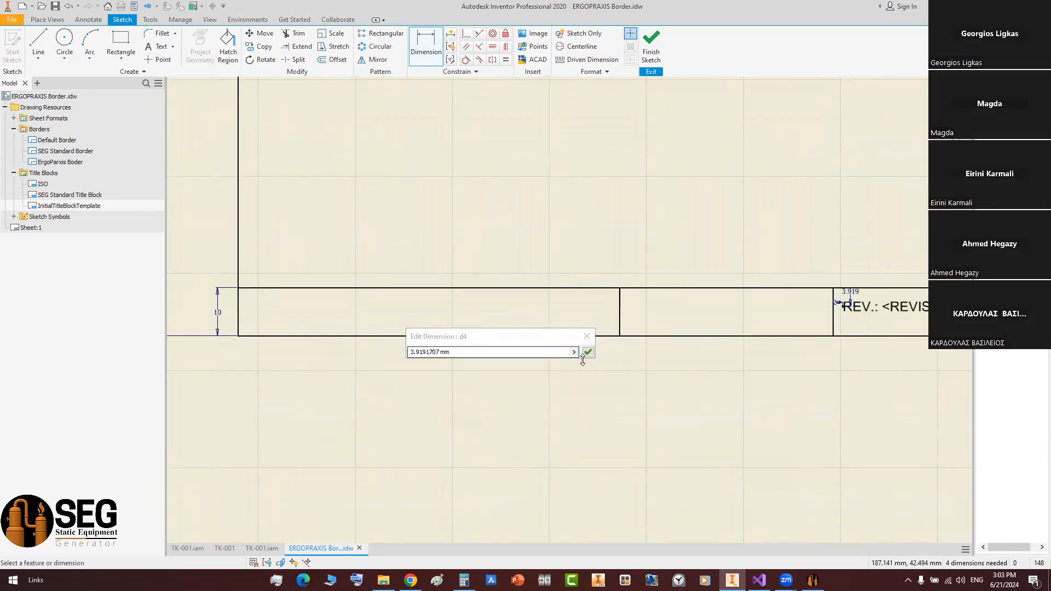
click(587, 353)
key(ctrl+z)
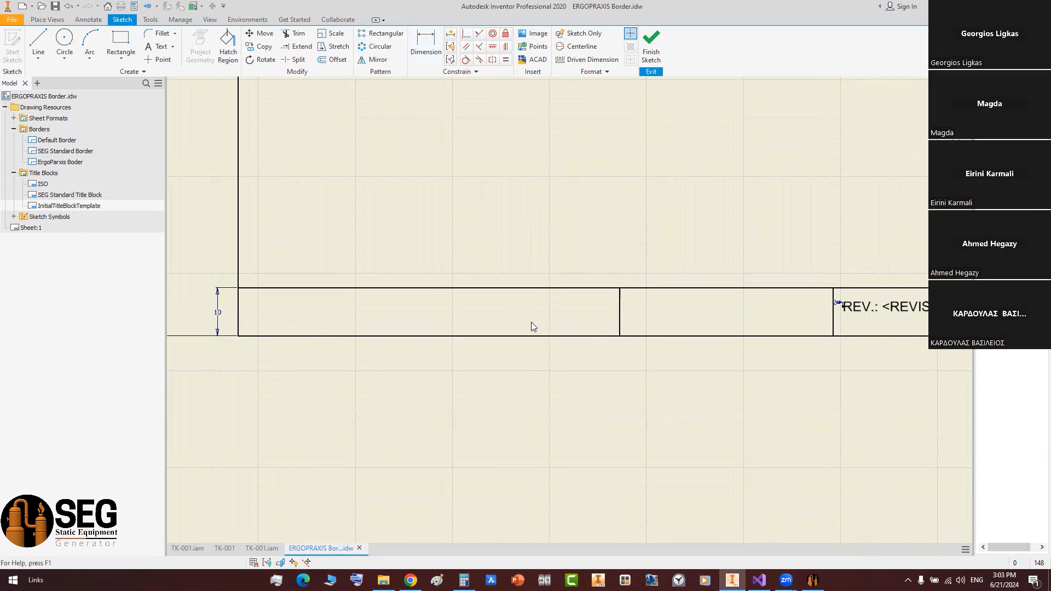
- Align the revision text's anchor point horizontally with the midpoint of the divider on its left
click(495, 48)
click(509, 294)
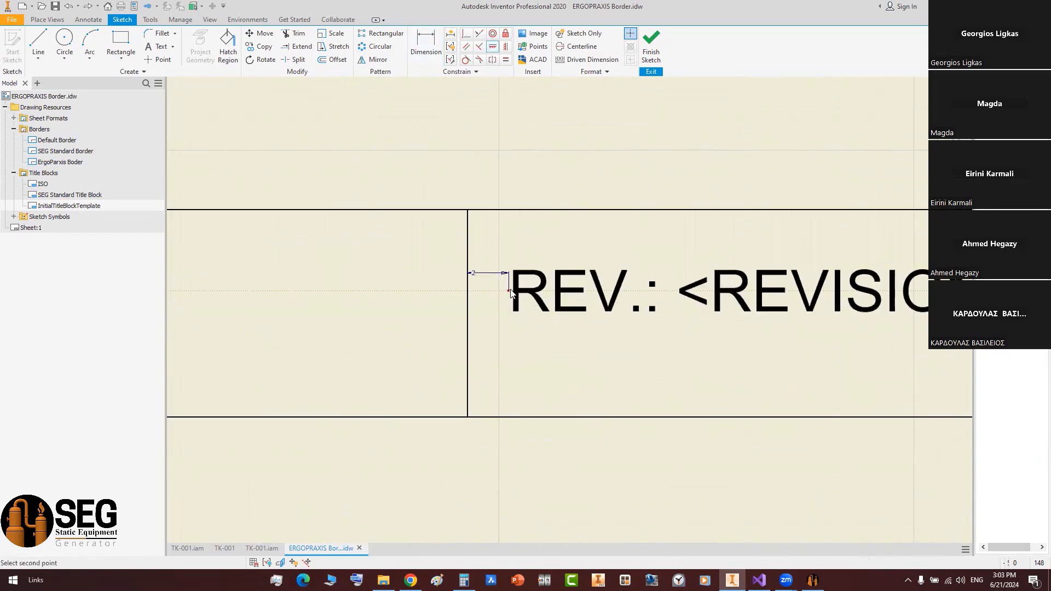
click(468, 315)
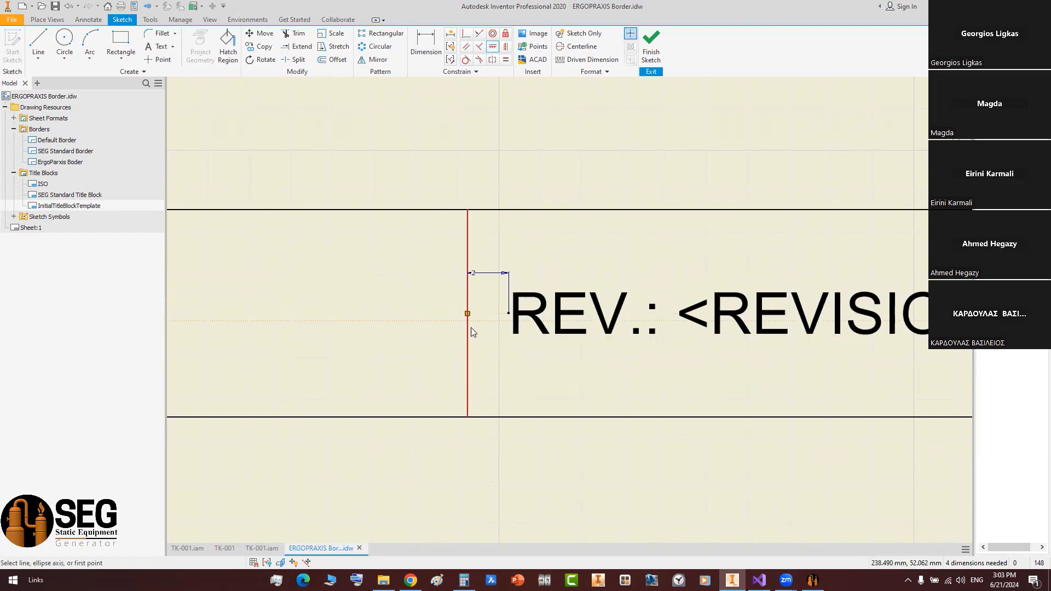
middle_drag(660, 250, 517, 256)
right_click(517, 256)
click(546, 262)
- Dimension the revision cell's width between its left divider and the title block's right edge and set it to 30 mm
scroll(665, 272, down, 2)
mouse_move(665, 272)
middle_down()
mouse_move(497, 276)
mouse_move(505, 293)
middle_up()
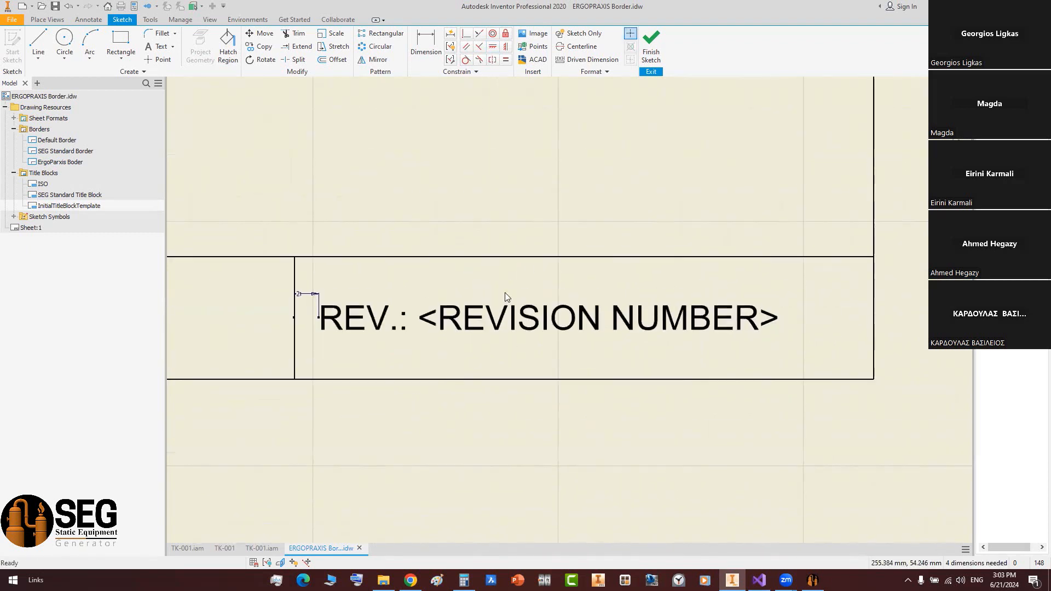
key(d)
click(295, 286)
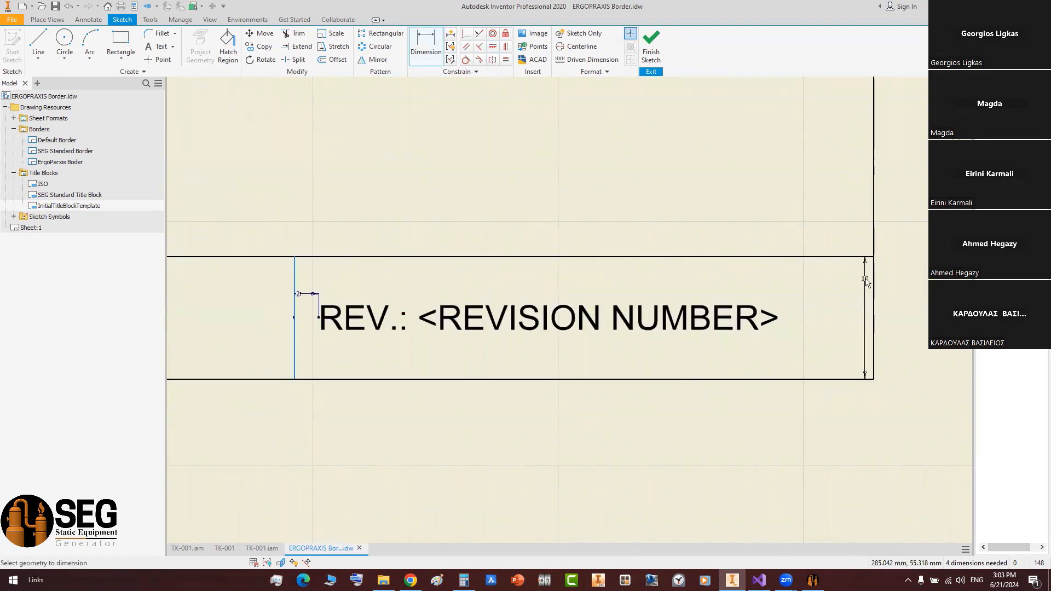
click(872, 278)
click(668, 209)
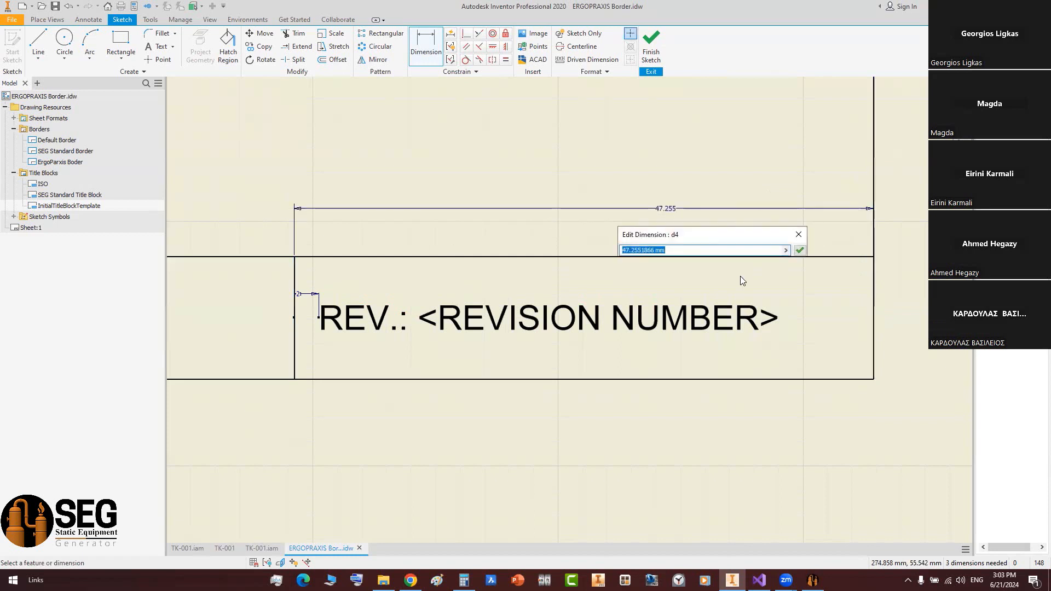
text(30)
key(Return)
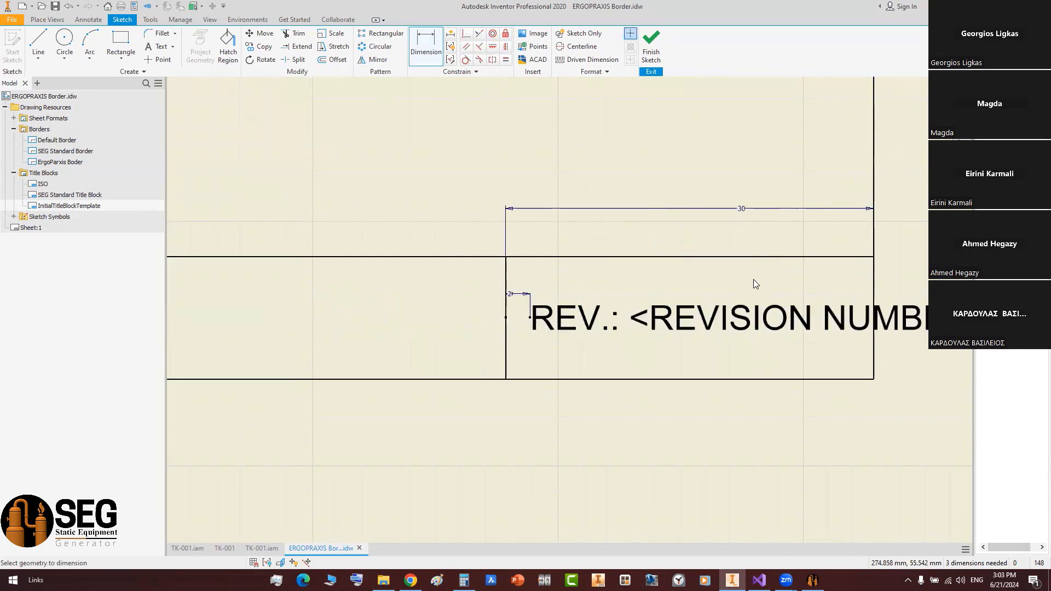
- Change the revision cell's width dimension to 20 mm
double_click(597, 211)
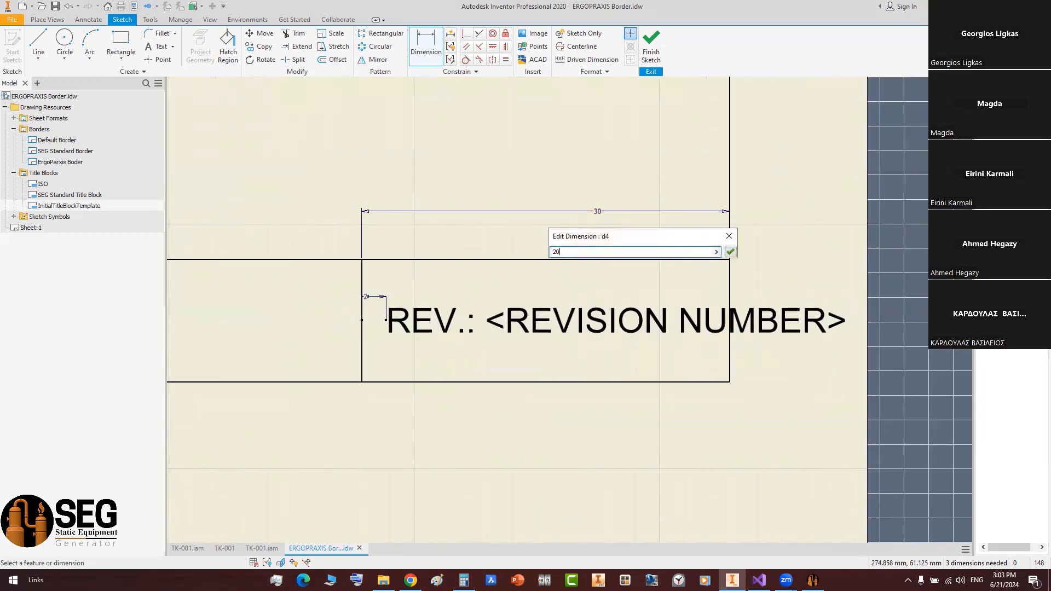
key(Return)
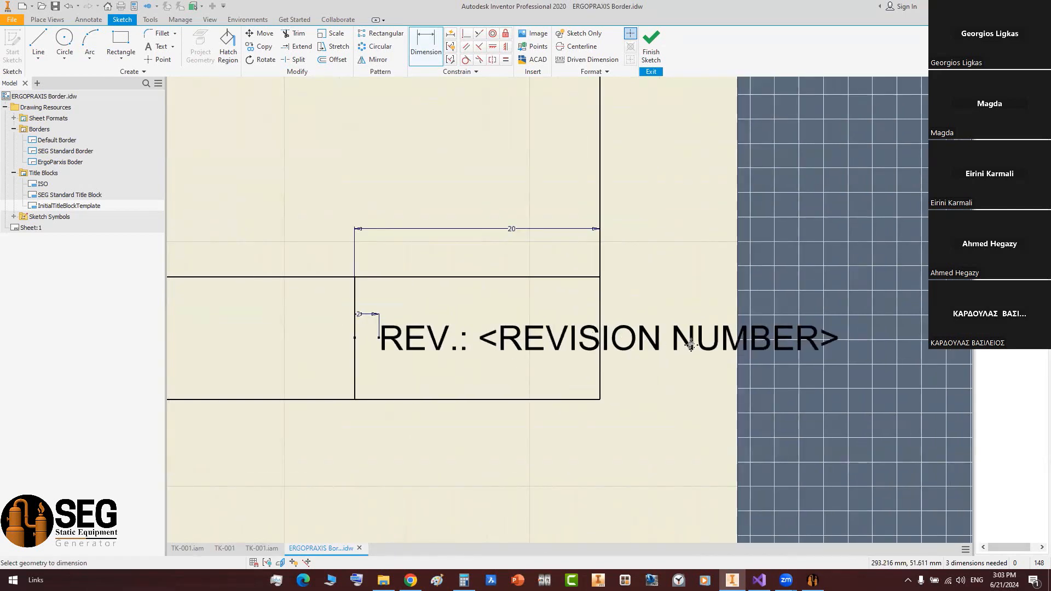
scroll(498, 379, down, 2)
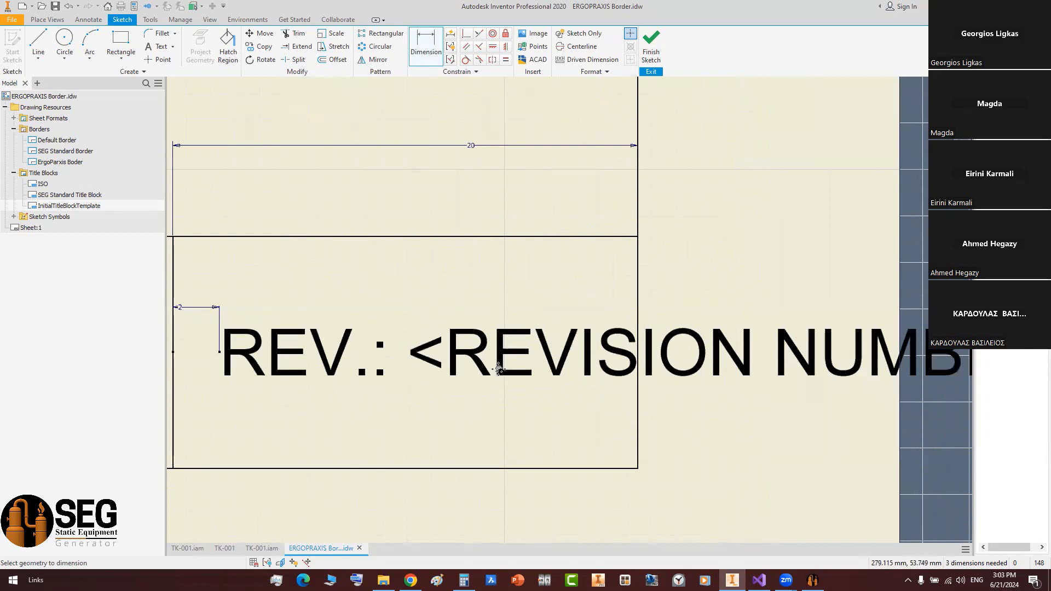
middle_drag(646, 343, 712, 340)
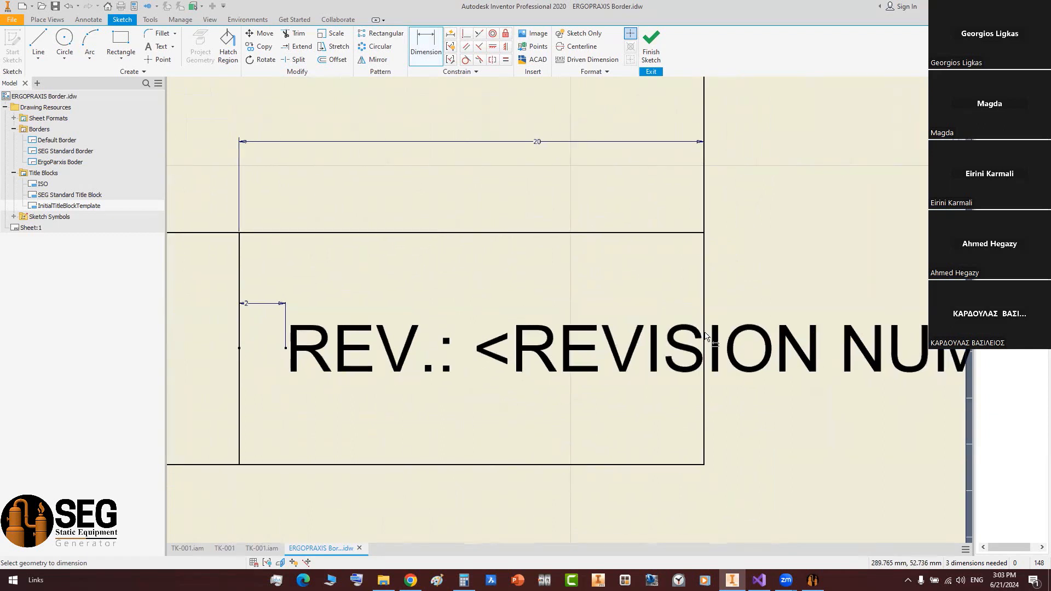
- Finish the title block sketch and save it under the name "ErgoPraxis Title Block"
click(651, 47)
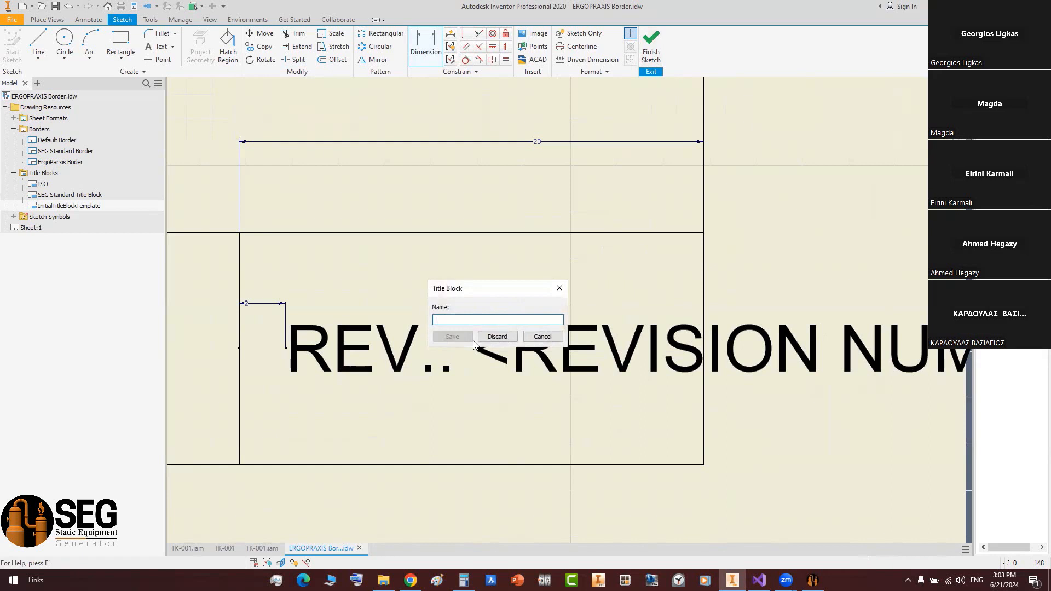
text(ErgoPraxis Tit)
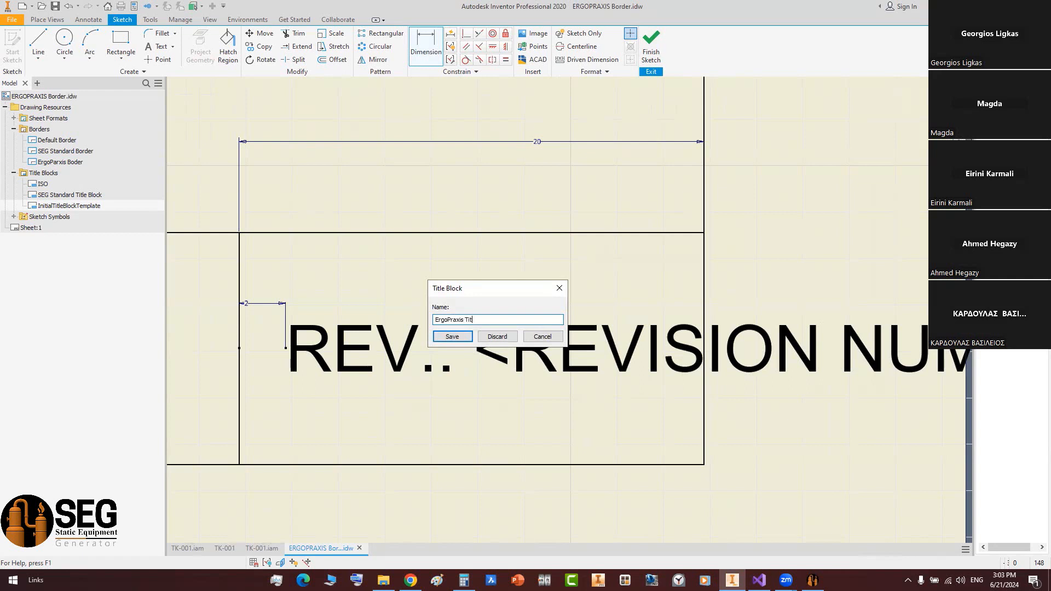
text(le Block)
click(470, 338)
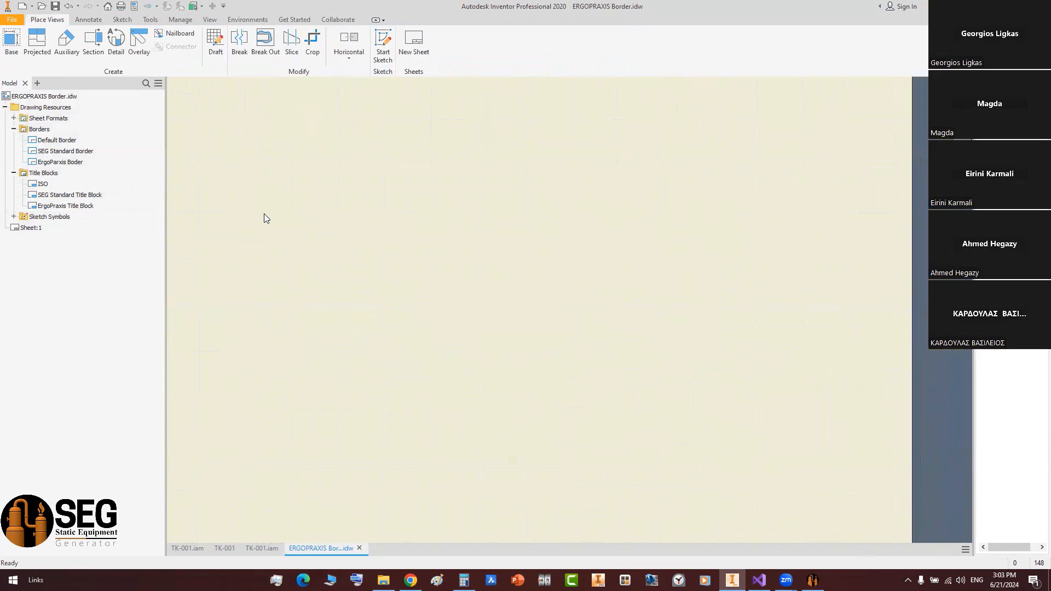
- Insert the custom ErgoPraxis border on the sheet
click(60, 162)
right_click(64, 162)
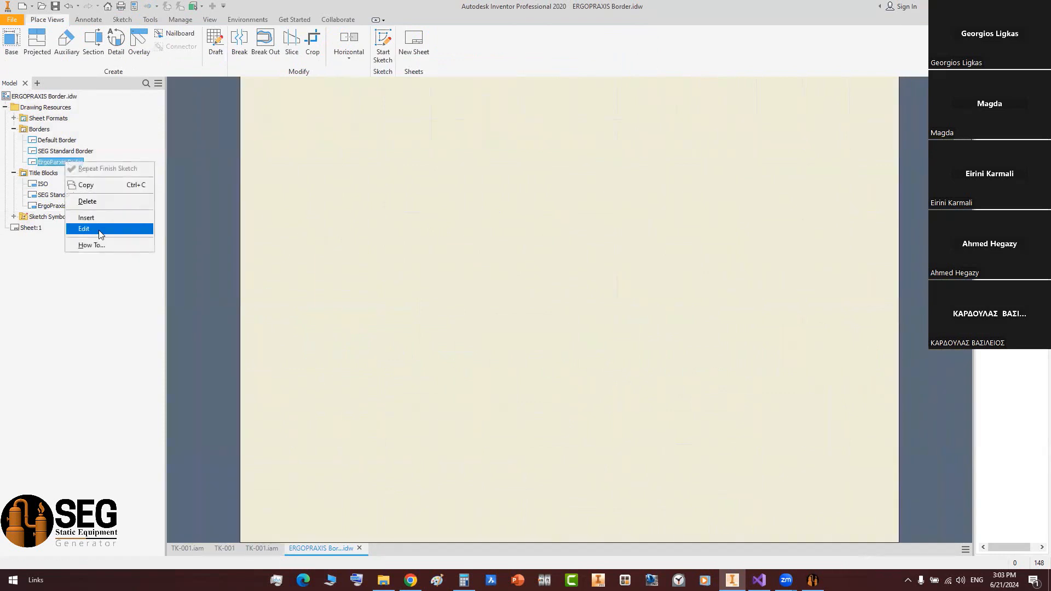
click(88, 217)
- Insert the ErgoPraxis Title Block on the sheet
click(67, 205)
right_click(67, 207)
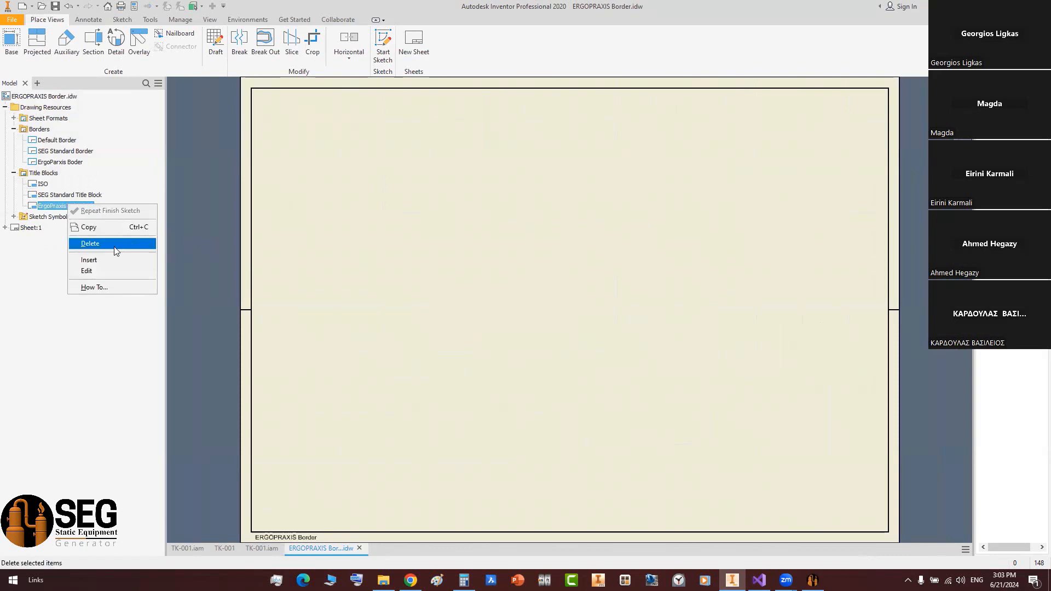
click(706, 429)
scroll(827, 471, up, 3)
middle_drag(840, 493, 449, 272)
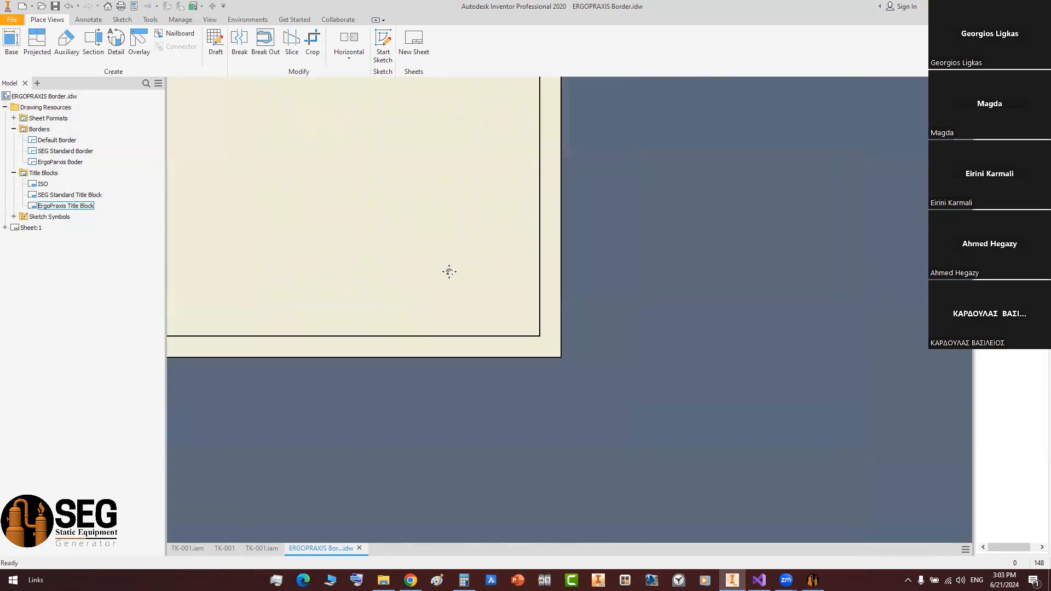
scroll(448, 272, up, 2)
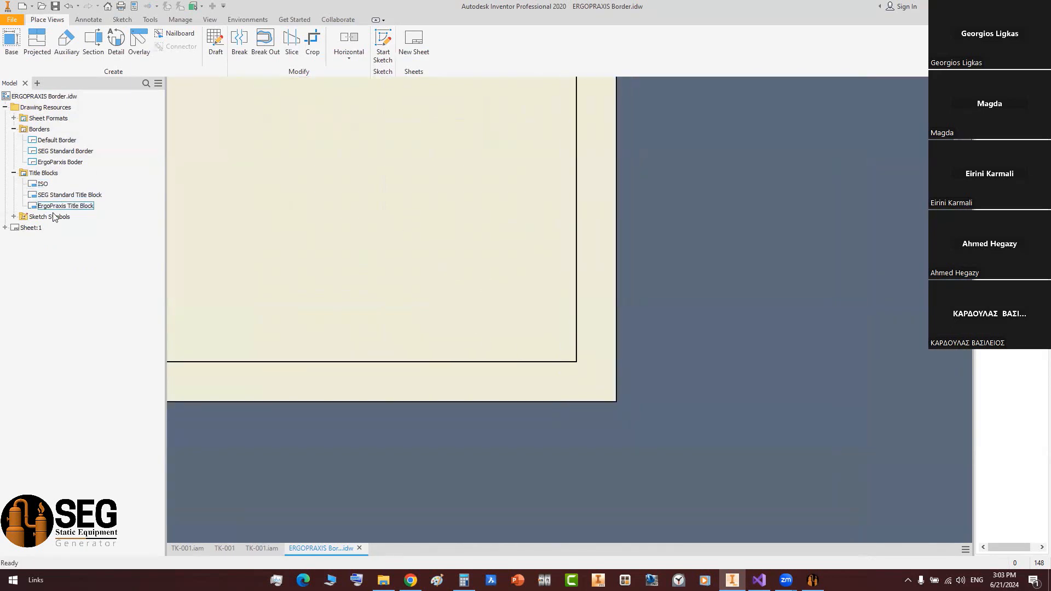
right_click(57, 206)
click(98, 258)
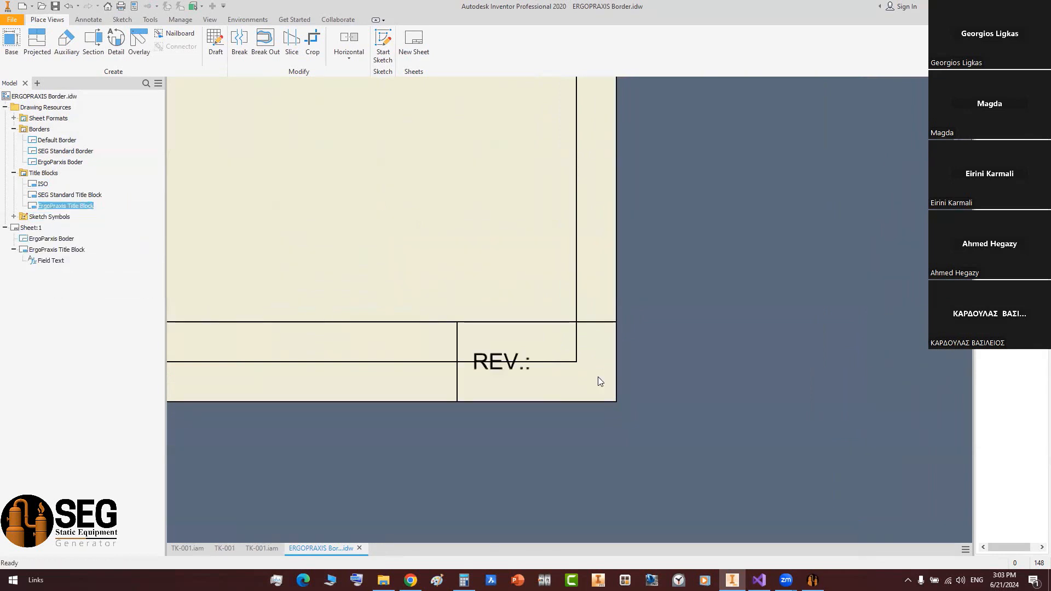
- Check the title block's position against the border and sheet corner, and open the ErgoPraxis Title Block definition for editing
scroll(598, 377, up, 1)
scroll(546, 370, down, 5)
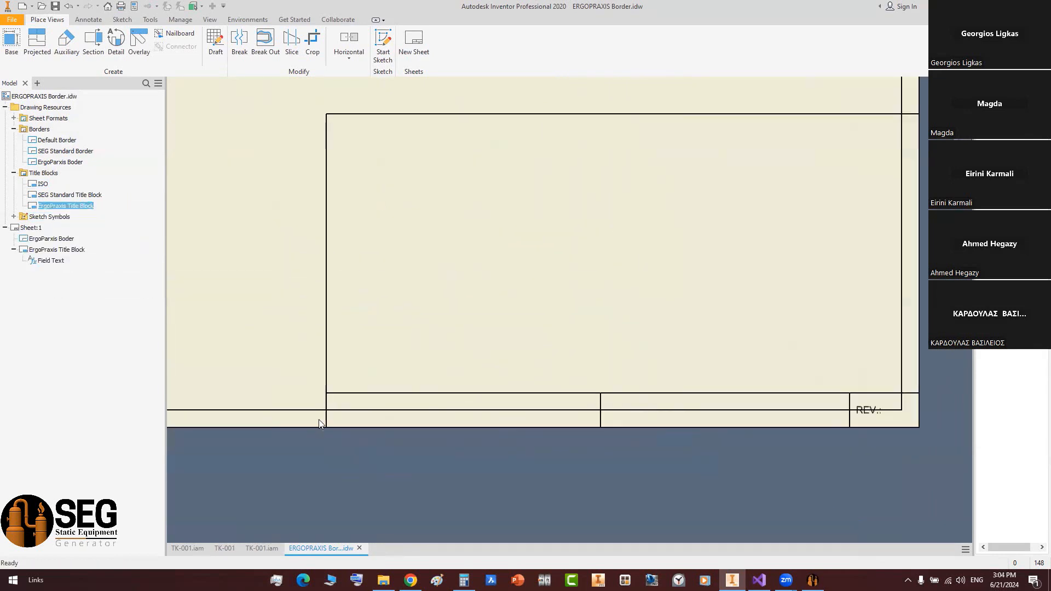
scroll(930, 416, up, 6)
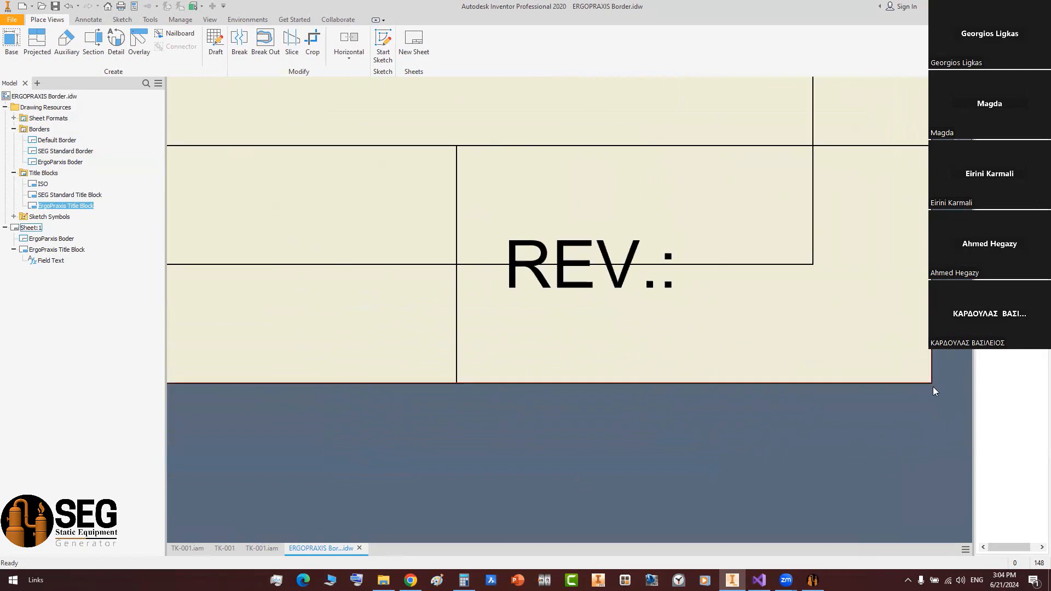
scroll(931, 385, down, 3)
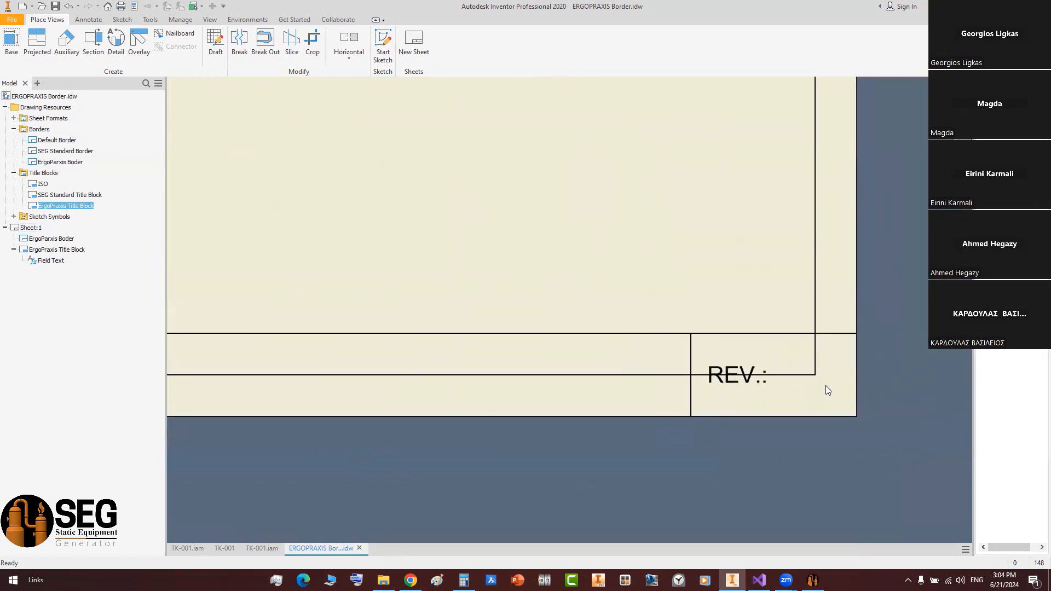
scroll(817, 377, up, 3)
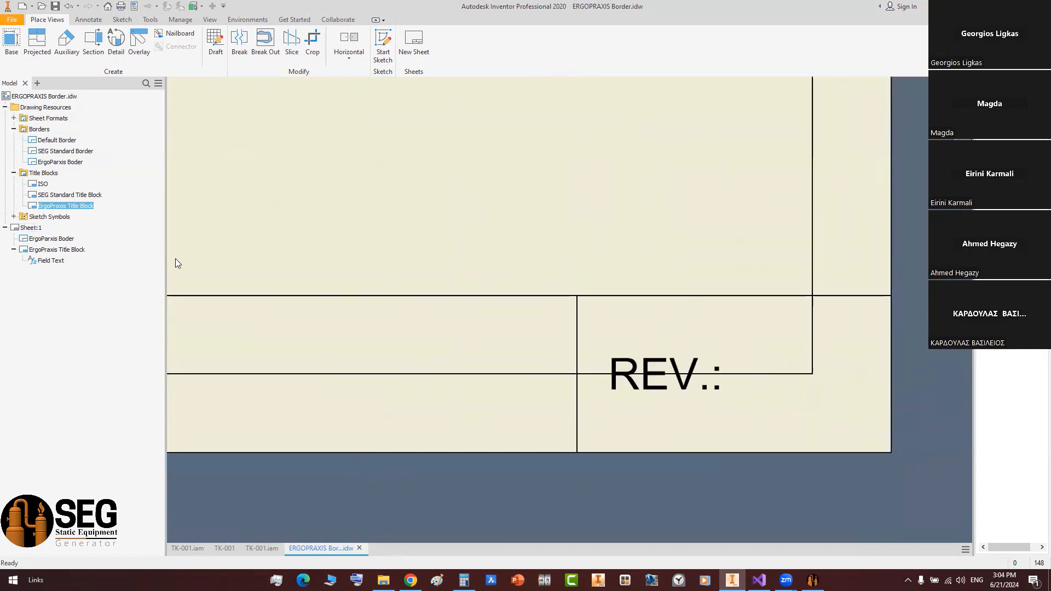
right_click(89, 206)
click(117, 253)
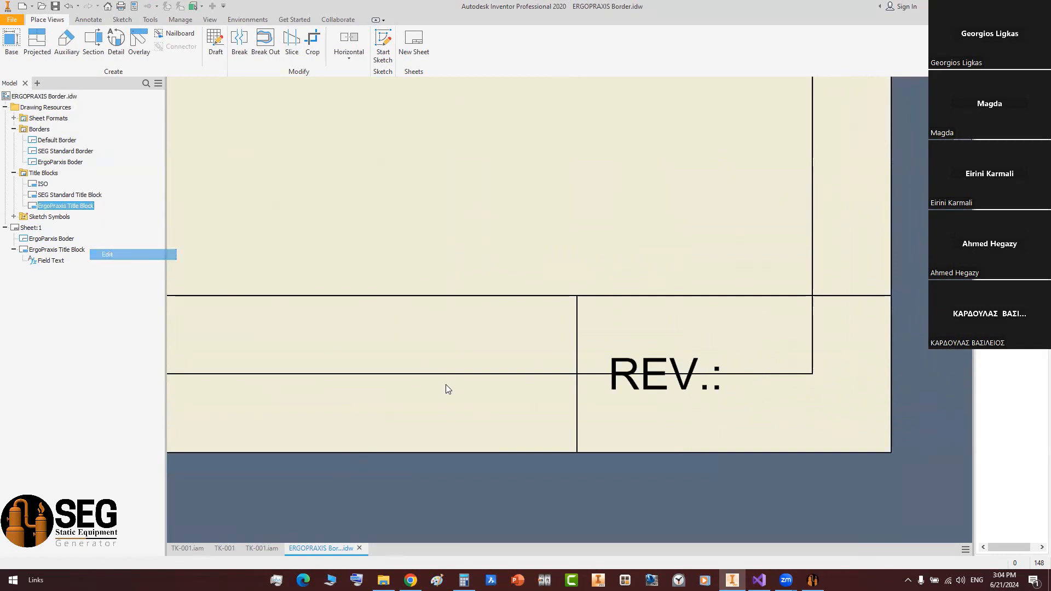
- Draw a vertical and a horizontal line forming a corner about 5.7 mm right of and 5.2 mm below the title block's lower-right corner
scroll(800, 397, down, 3)
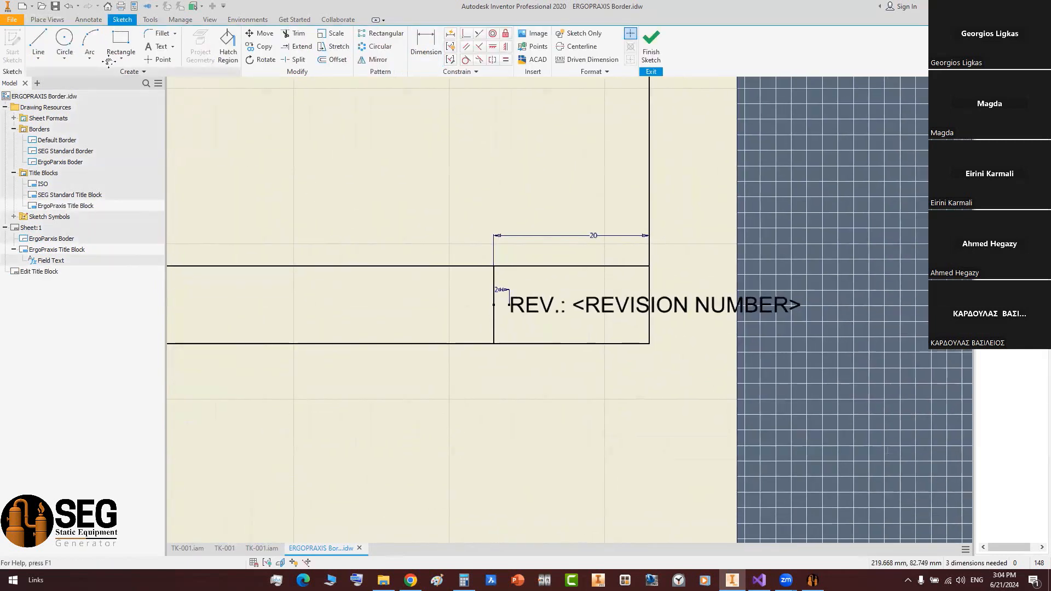
click(44, 36)
scroll(751, 364, up, 5)
click(782, 335)
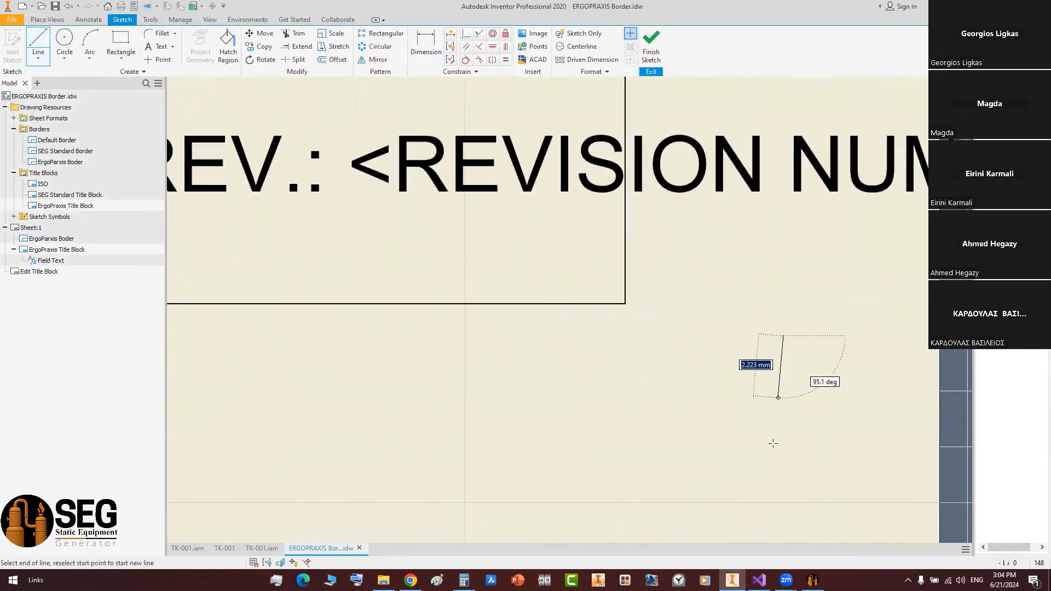
click(783, 449)
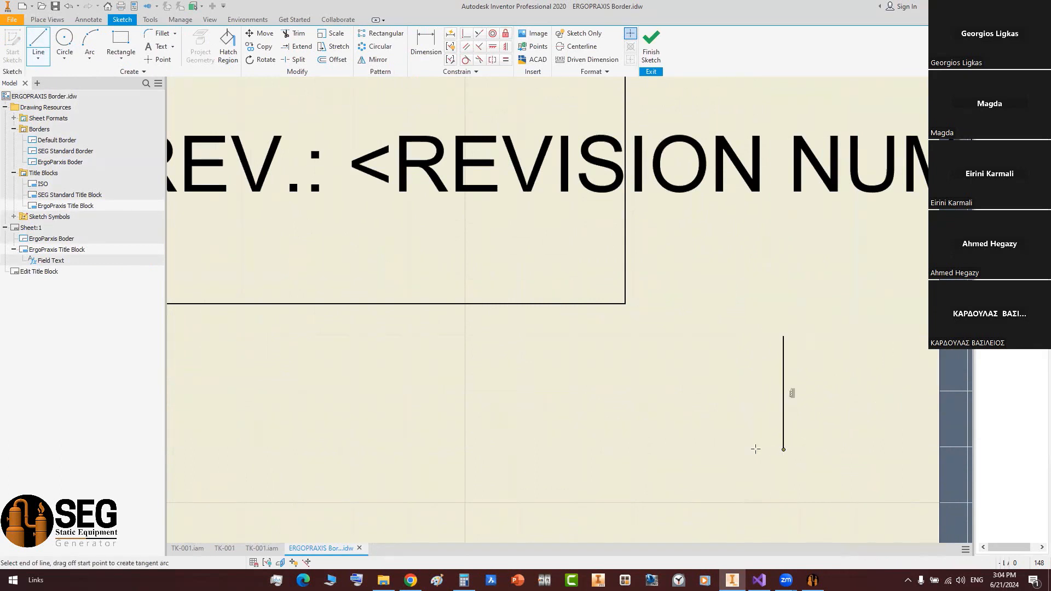
click(643, 450)
key(Escape)
- Dimension the corner lines' offsets from the title block's right and lower edges, setting both distances to 5 mm
key(d)
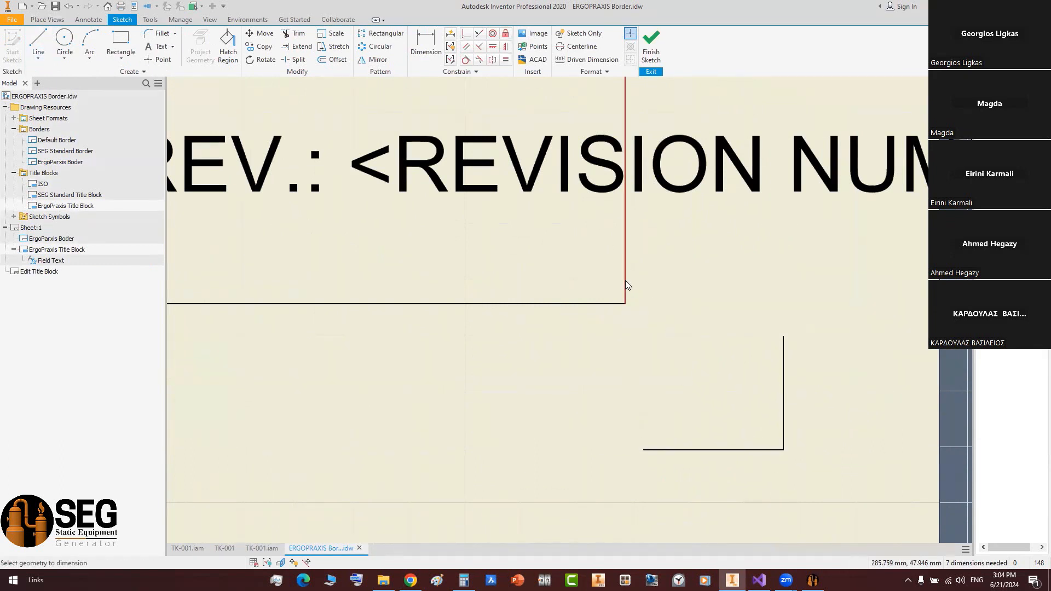
click(783, 359)
click(728, 351)
text(5)
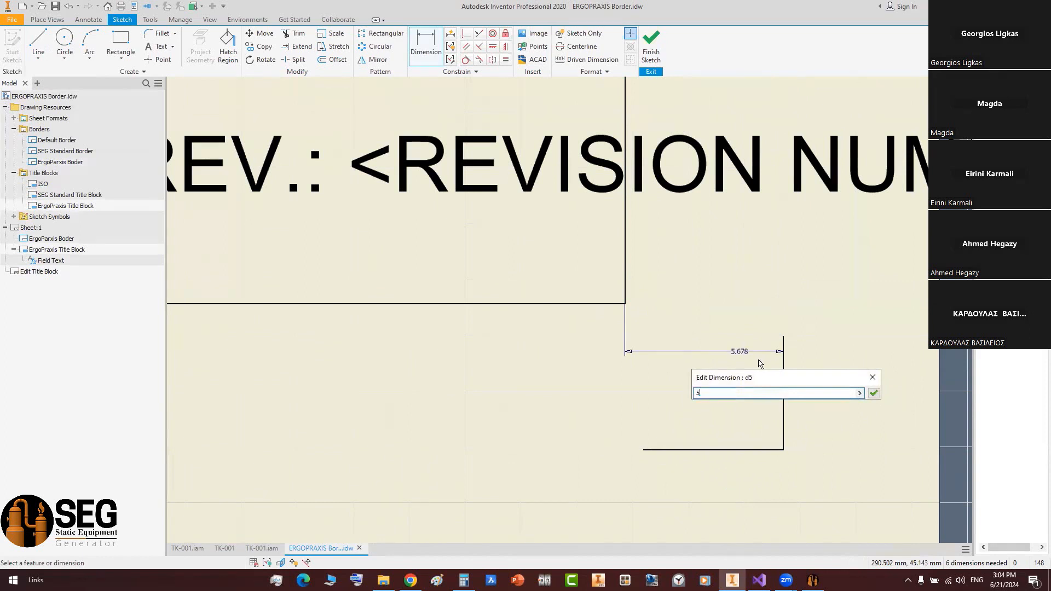
key(Return)
click(699, 450)
click(587, 304)
click(583, 348)
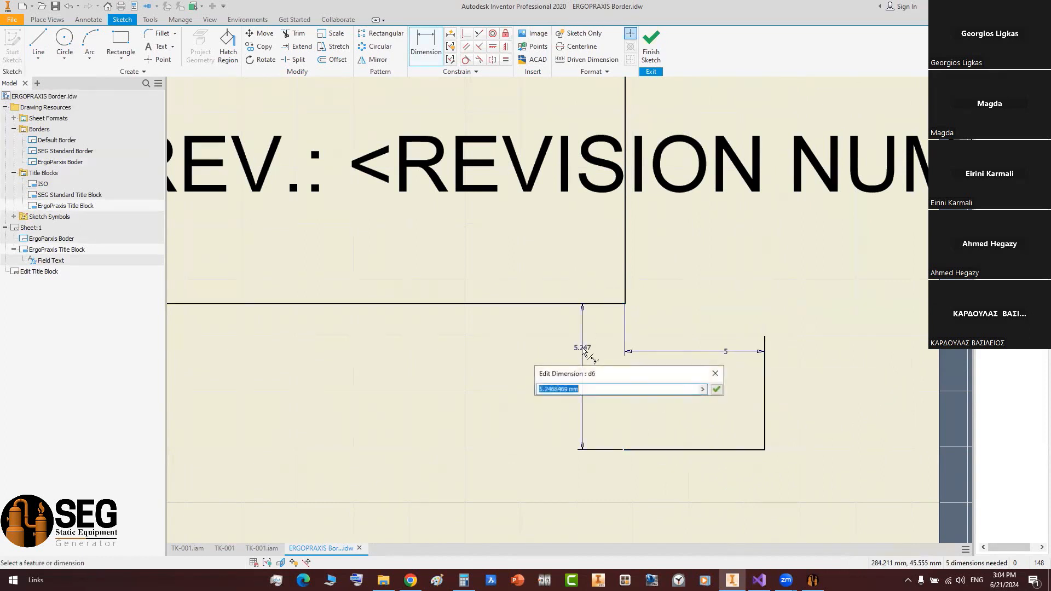
text(5)
key(Return)
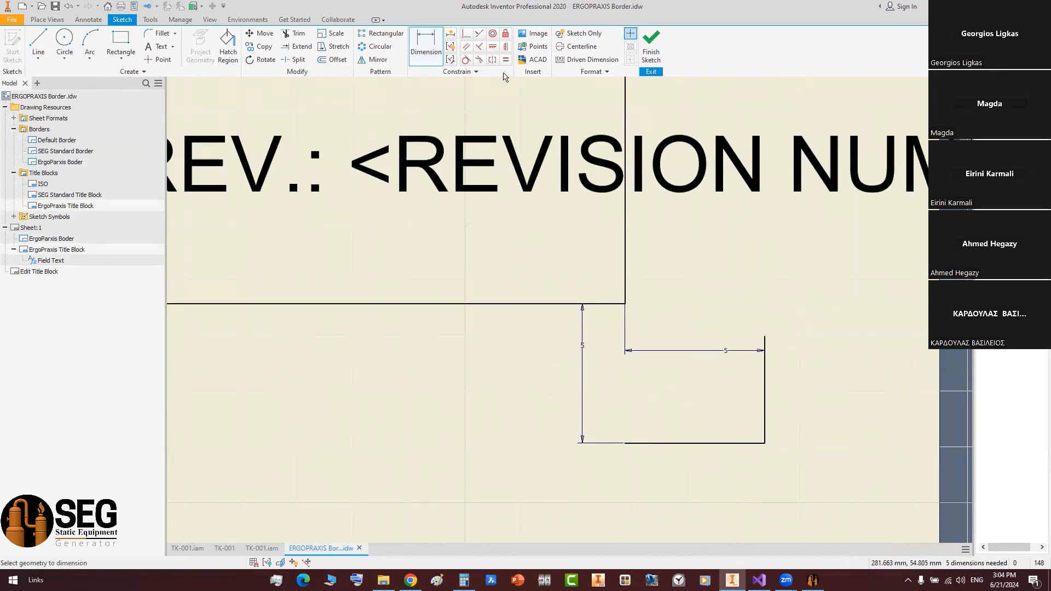
- Make the two corner lines equal in length and dimension the vertical one to 1 mm
key(equal)
click(764, 399)
click(728, 443)
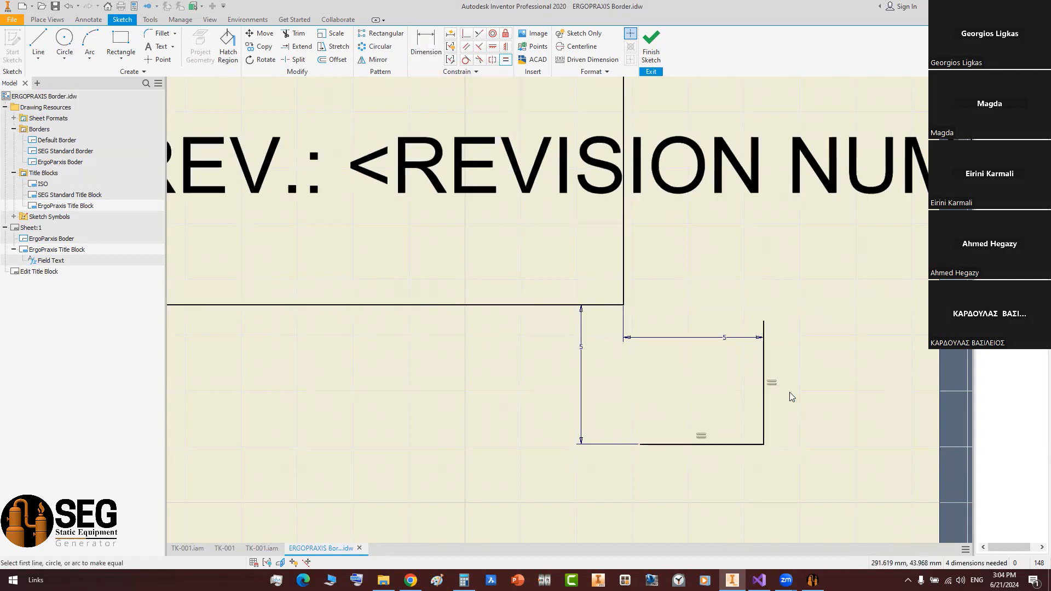
key(d)
click(766, 419)
click(796, 406)
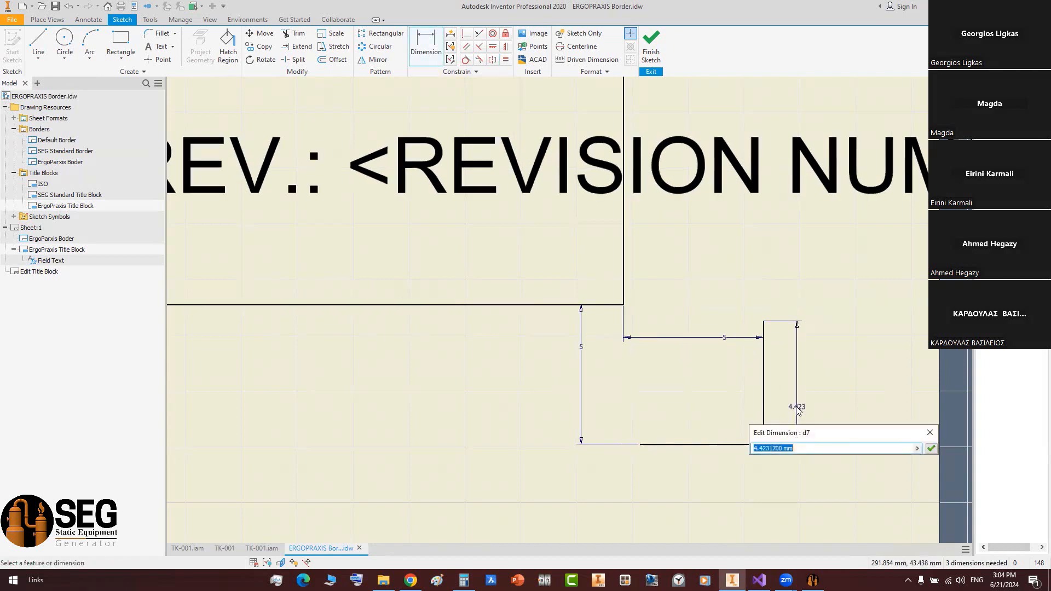
text(1)
key(Return)
- Finish the sketch, save the edits to the ErgoPraxis Title Block, and check its fit within the border
click(651, 45)
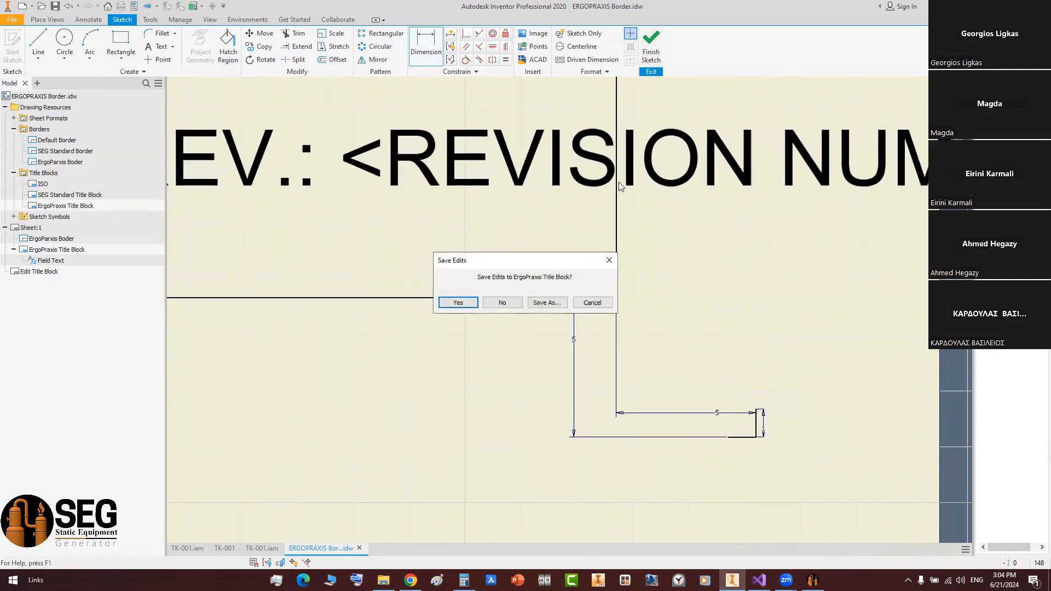
key(Return)
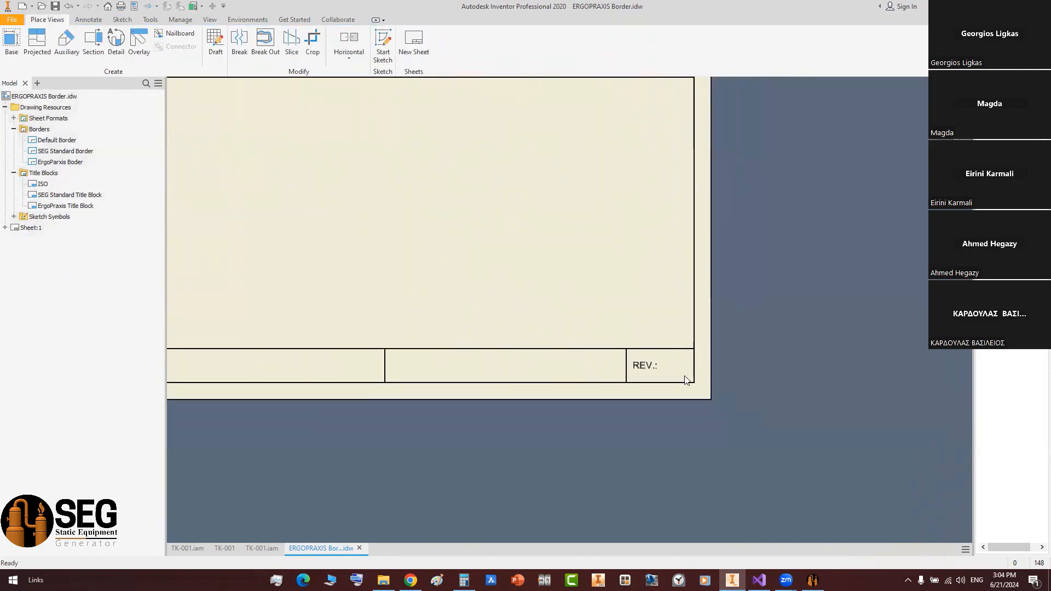
scroll(751, 399, down, 2)
scroll(761, 408, up, 5)
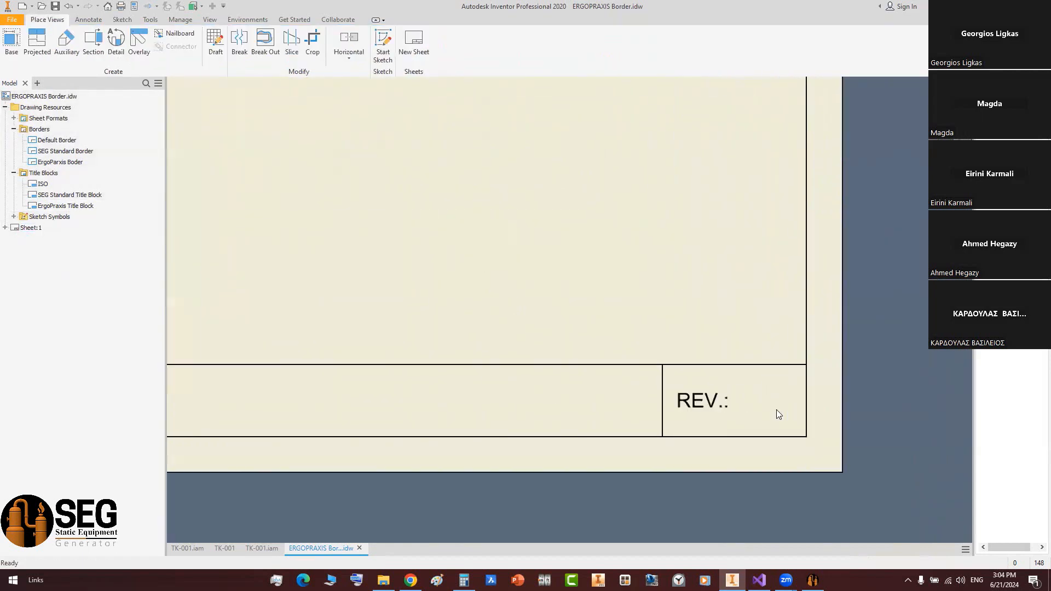
mouse_move(776, 410)
middle_down()
mouse_move(805, 403)
mouse_move(817, 419)
middle_up()
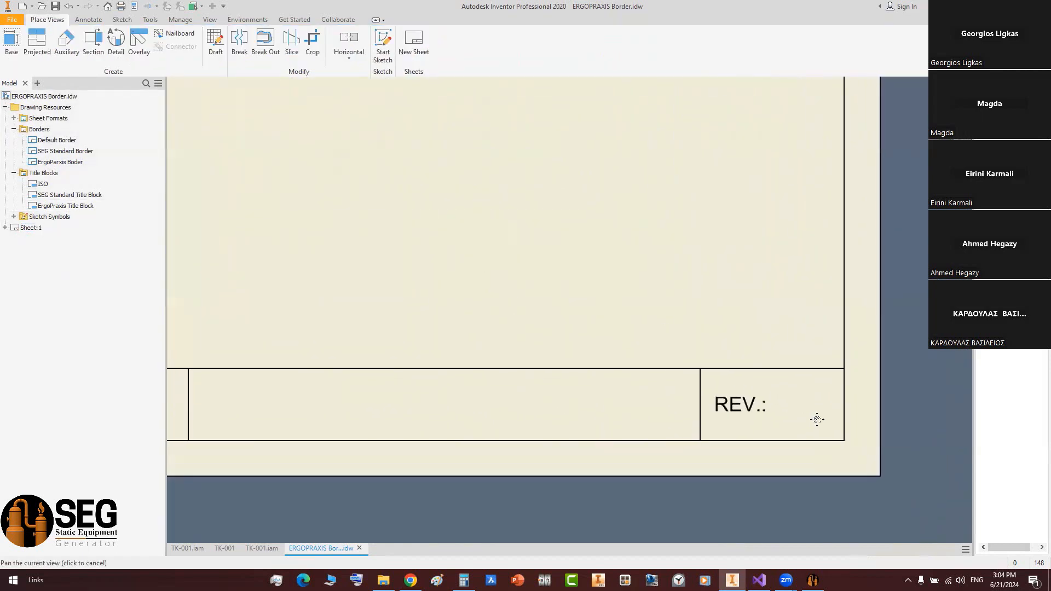
- Set the drawing's Revision Number iProperty to A and inspect the title block's REV. cell
click(134, 6)
click(145, 121)
click(171, 121)
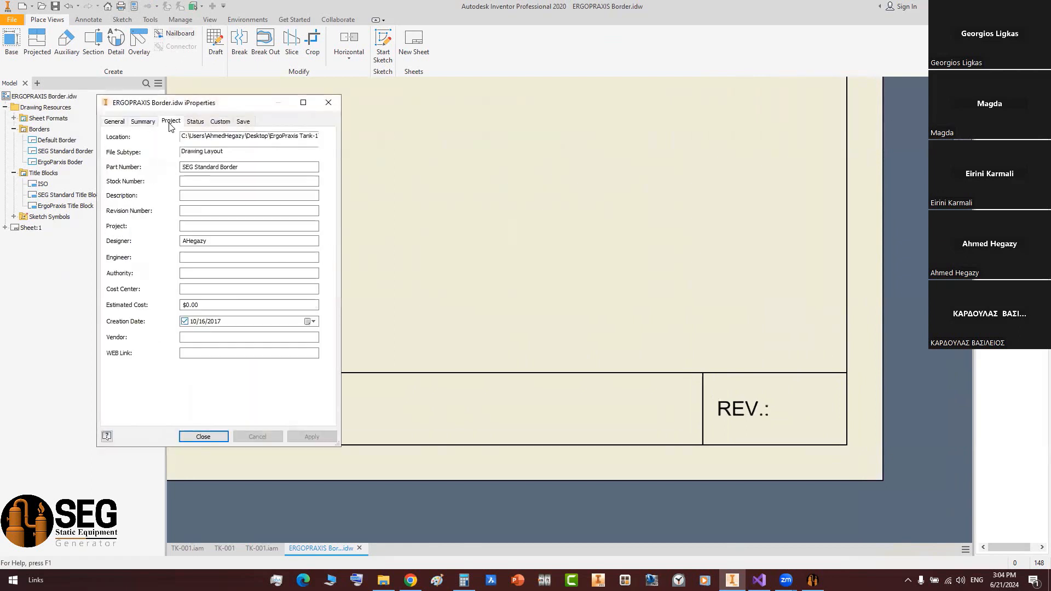
click(187, 212)
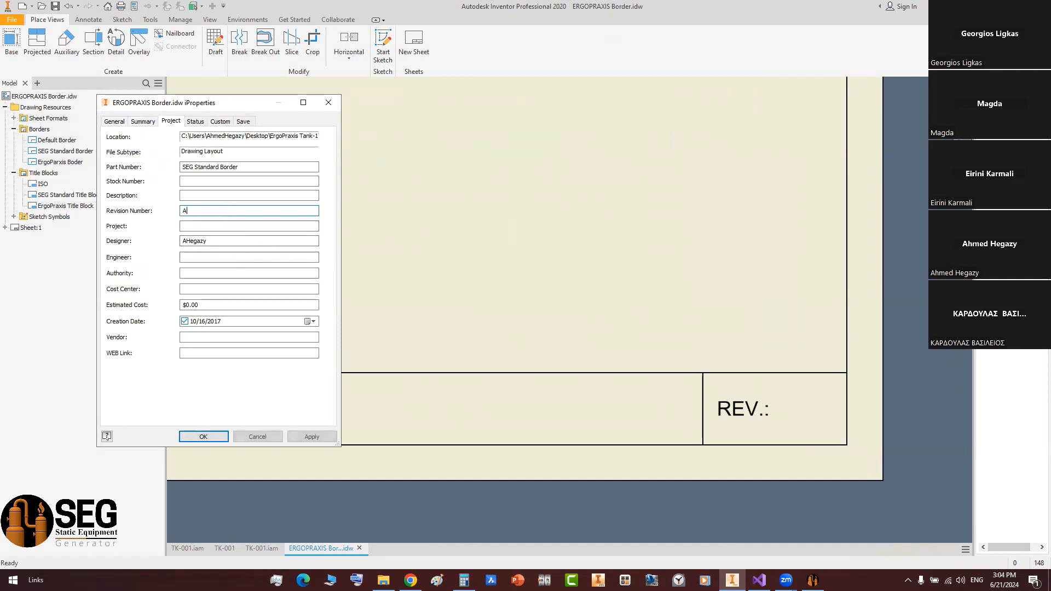
text(A)
click(186, 439)
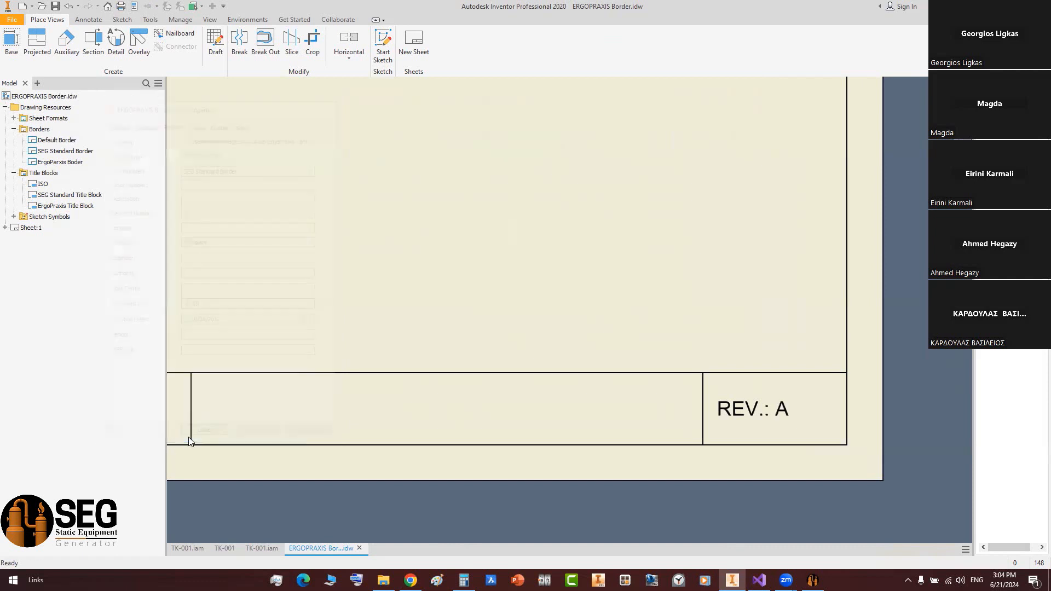
scroll(563, 345, up, 5)
middle_drag(486, 344, 539, 368)
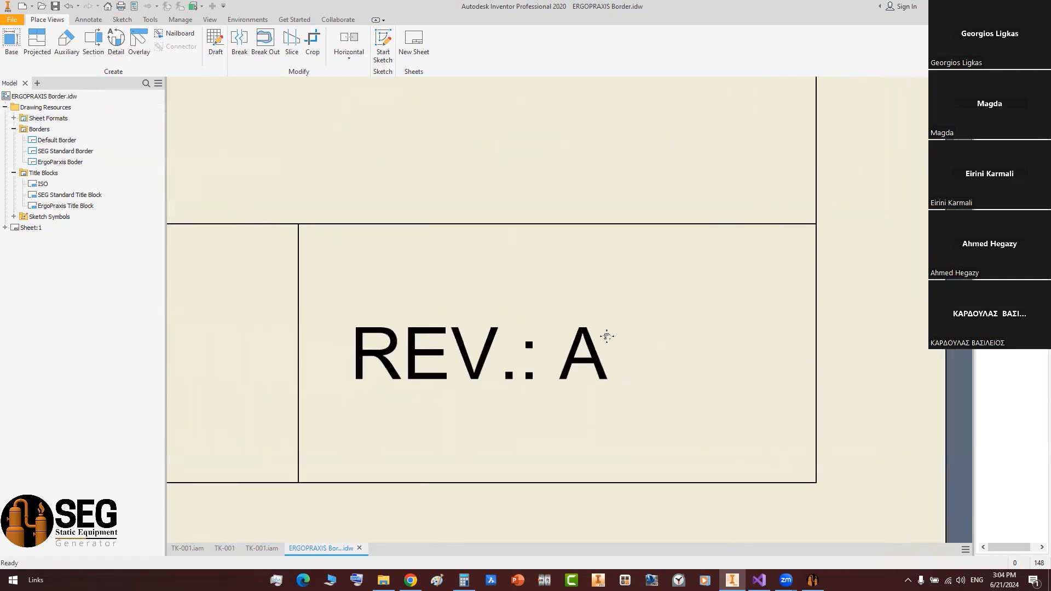
- Set the drawing's Revision Number iProperty to 0 and check the REV. cell
click(133, 6)
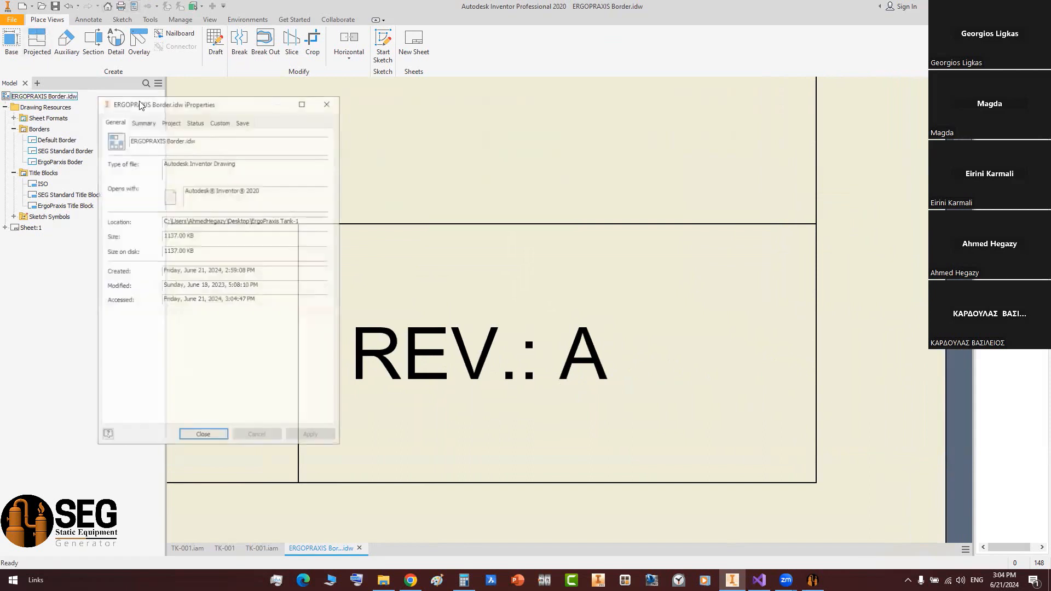
click(170, 121)
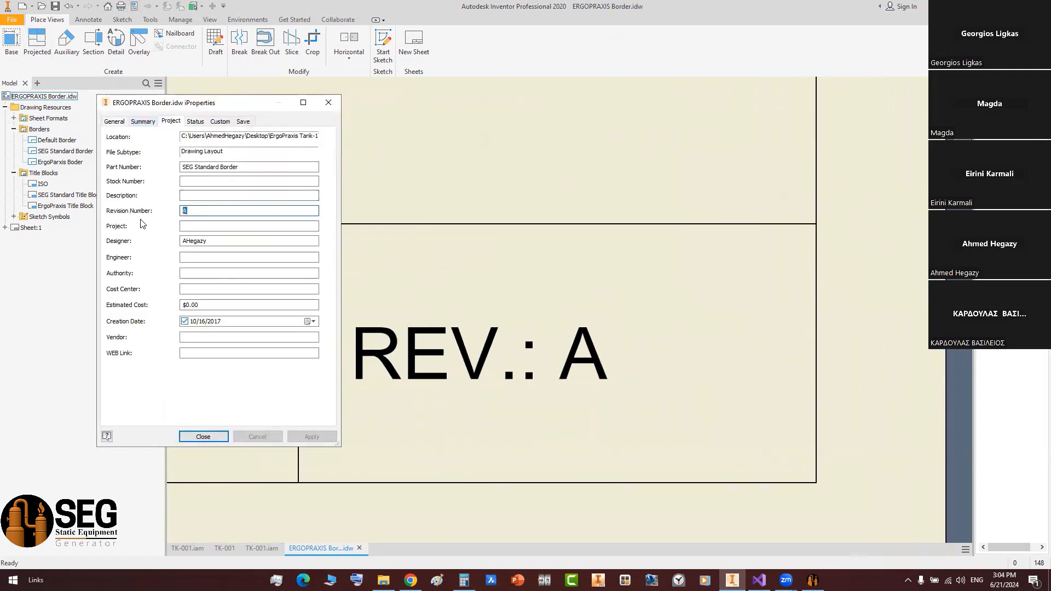
text(0)
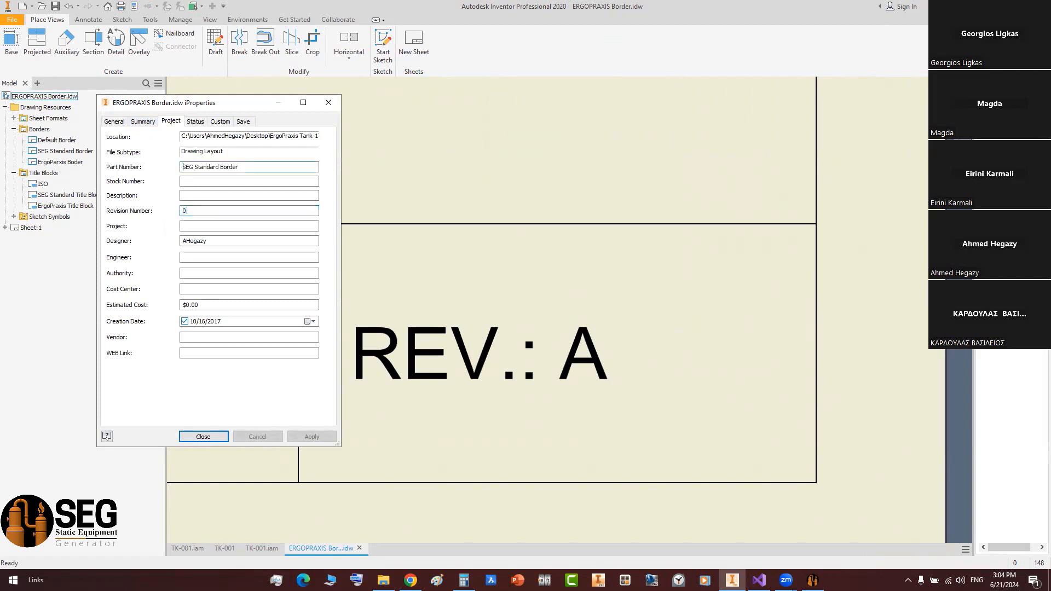
key(Return)
scroll(566, 391, up, 2)
scroll(602, 355, down, 5)
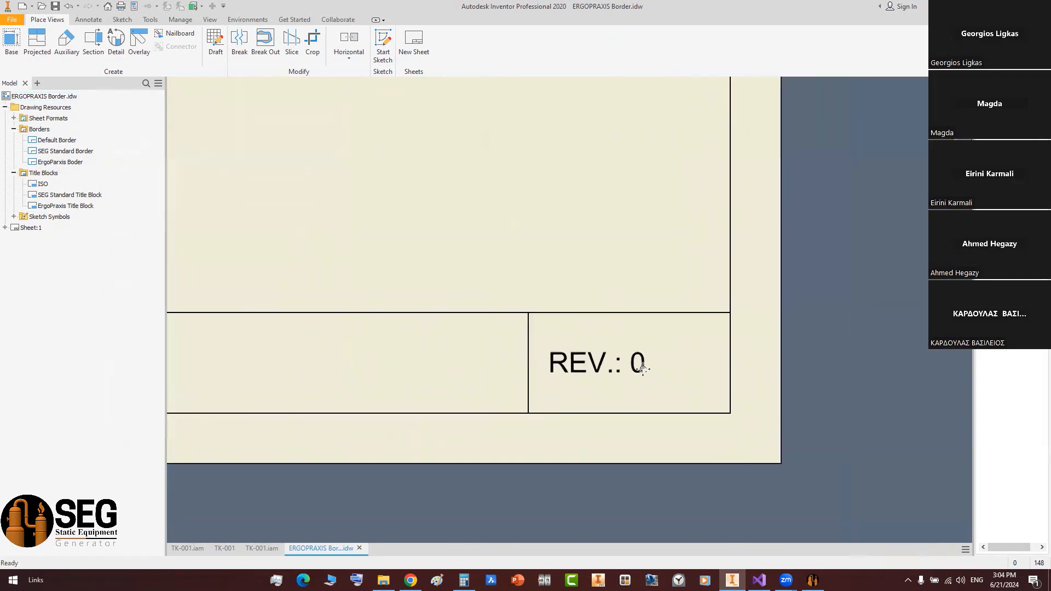
- Open the ErgoPraxis Title Block for editing and set the REV. cell's width to 15 mm
scroll(655, 363, down, 5)
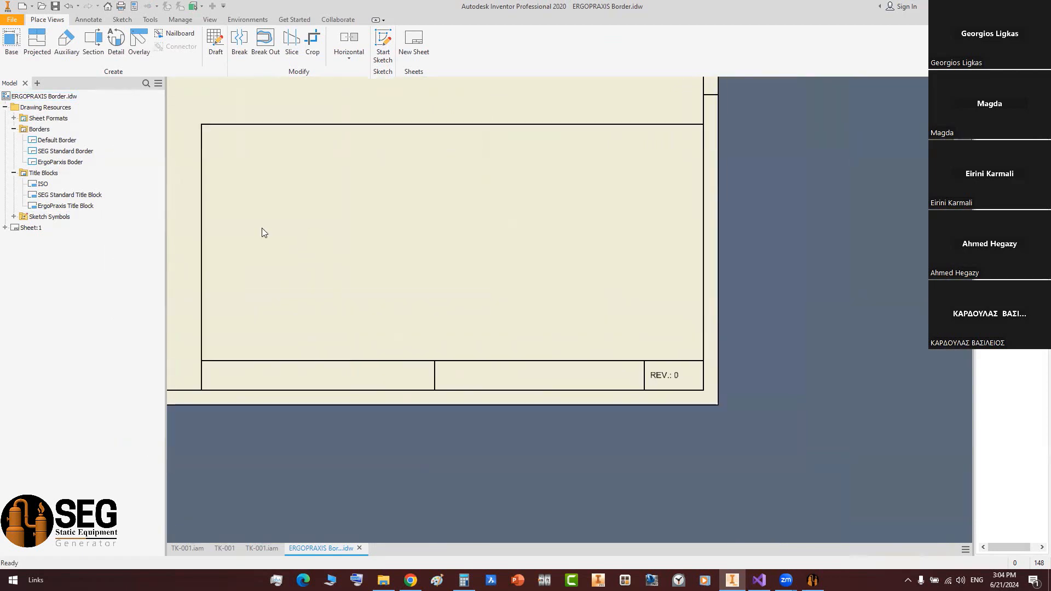
right_click(91, 206)
click(165, 263)
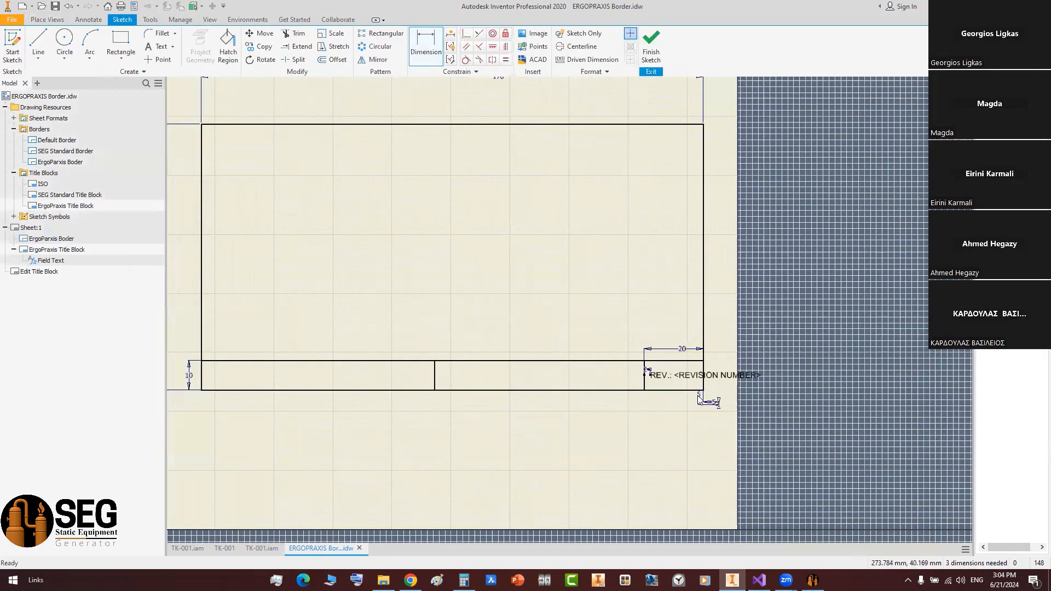
double_click(578, 131)
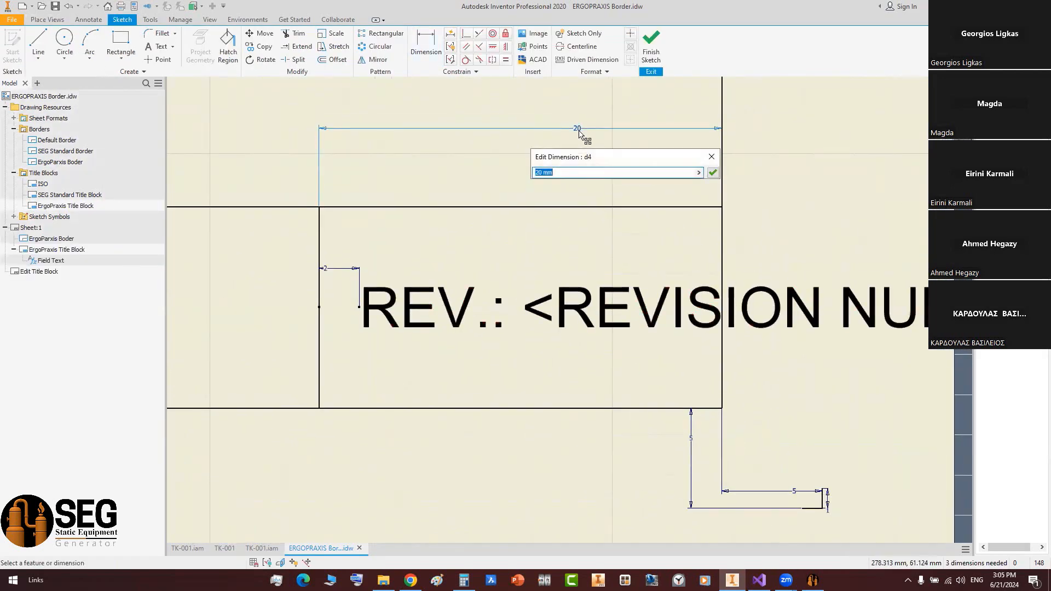
text(15)
key(Return)
- Start a middle-justified text "Sheet No.:" for the cell beside REV. and insert the Number of sheets drawing property
scroll(581, 136, down, 5)
middle_drag(482, 180, 674, 261)
scroll(594, 237, up, 2)
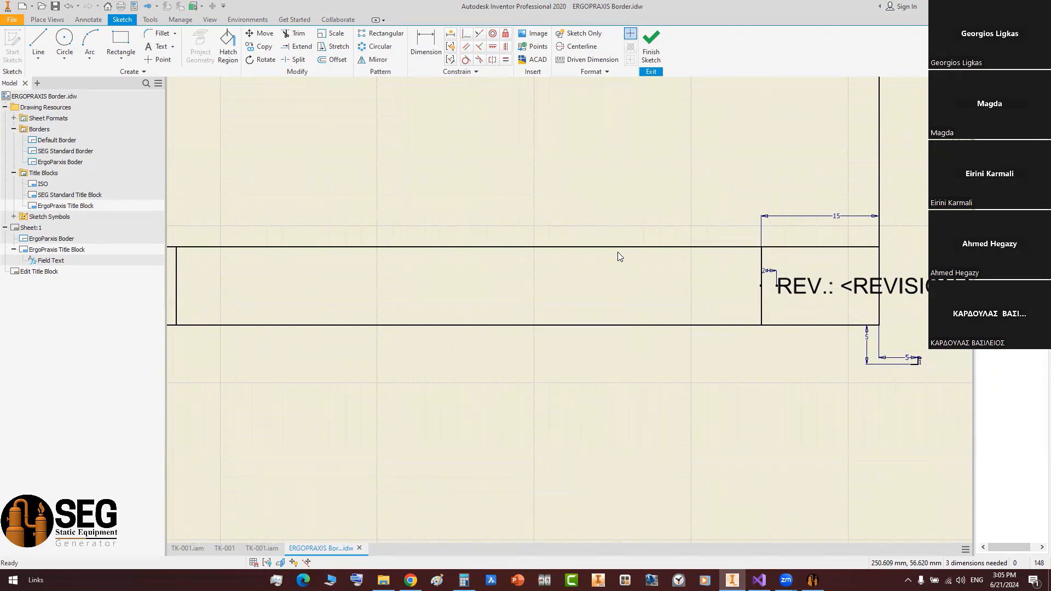
click(133, 50)
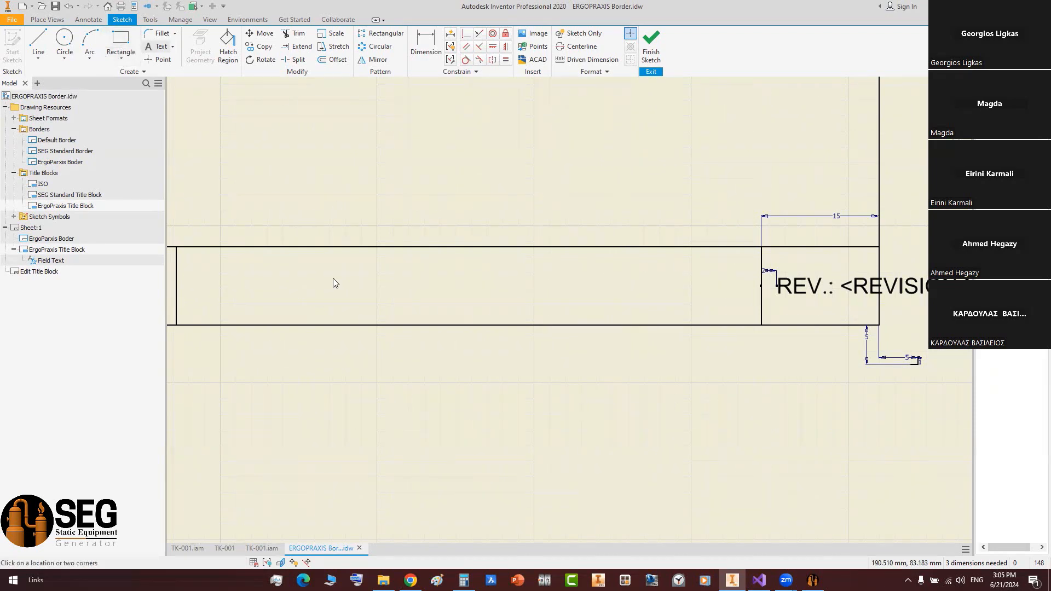
click(331, 350)
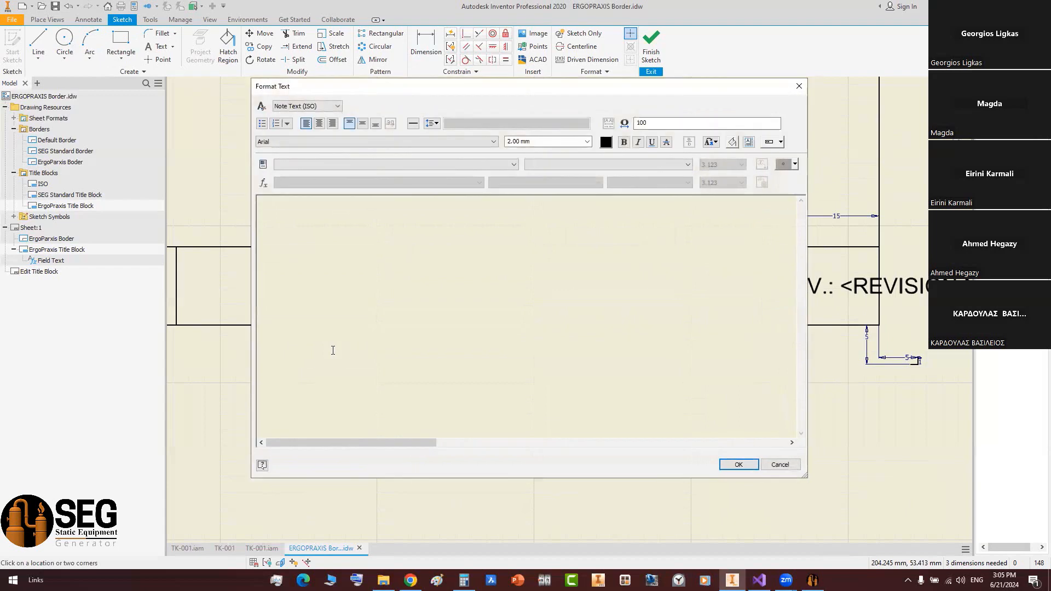
click(362, 125)
click(398, 165)
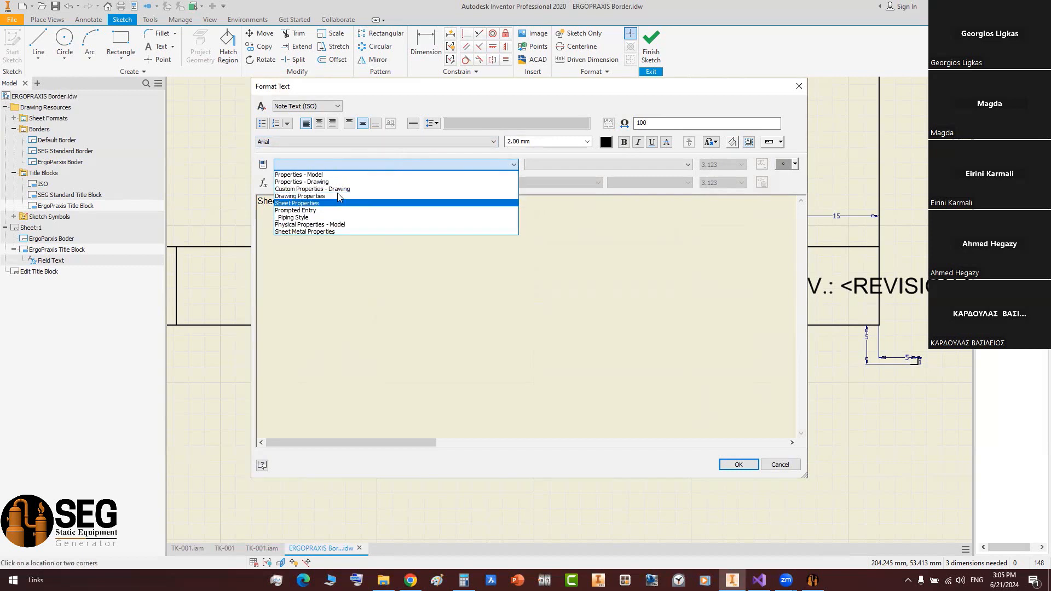
click(337, 195)
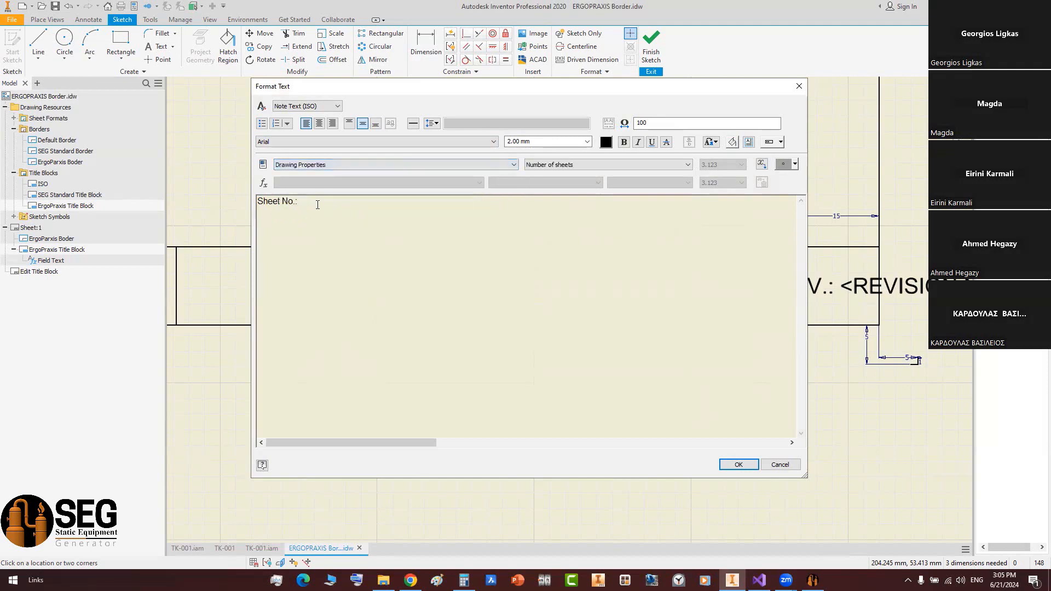
click(557, 166)
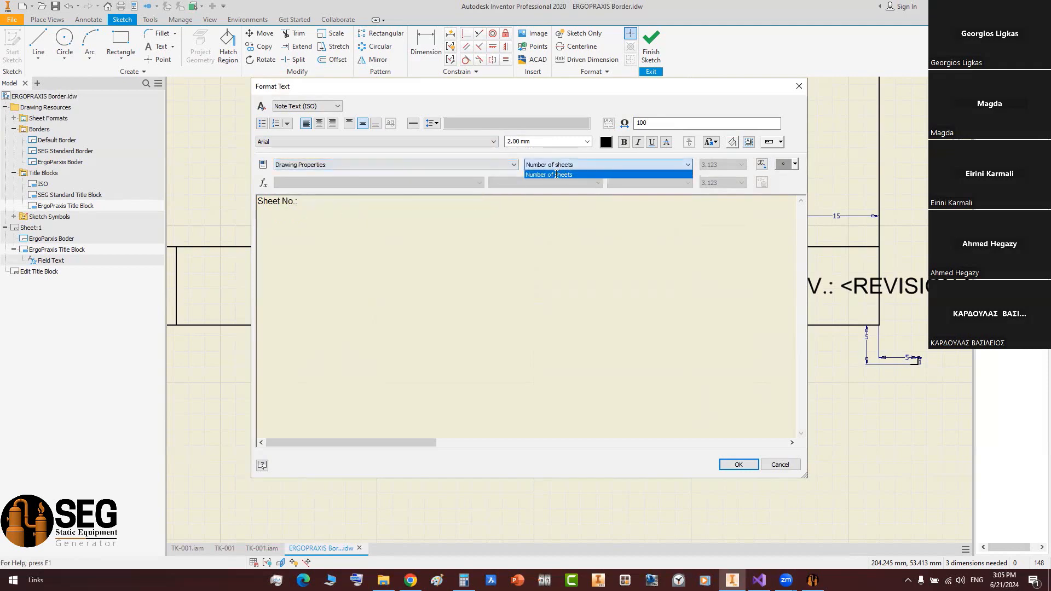
click(557, 175)
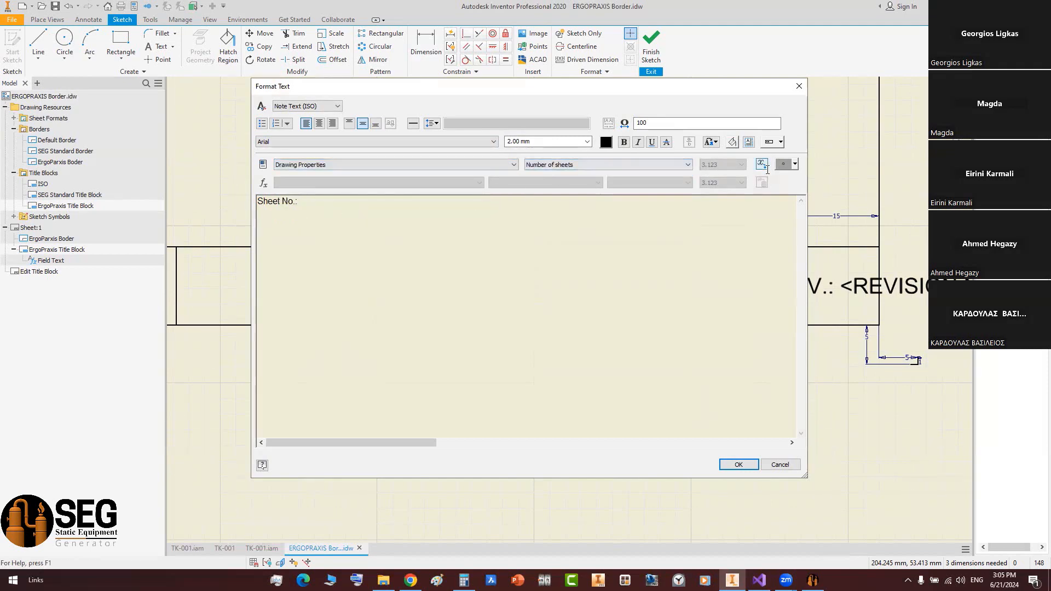
click(762, 164)
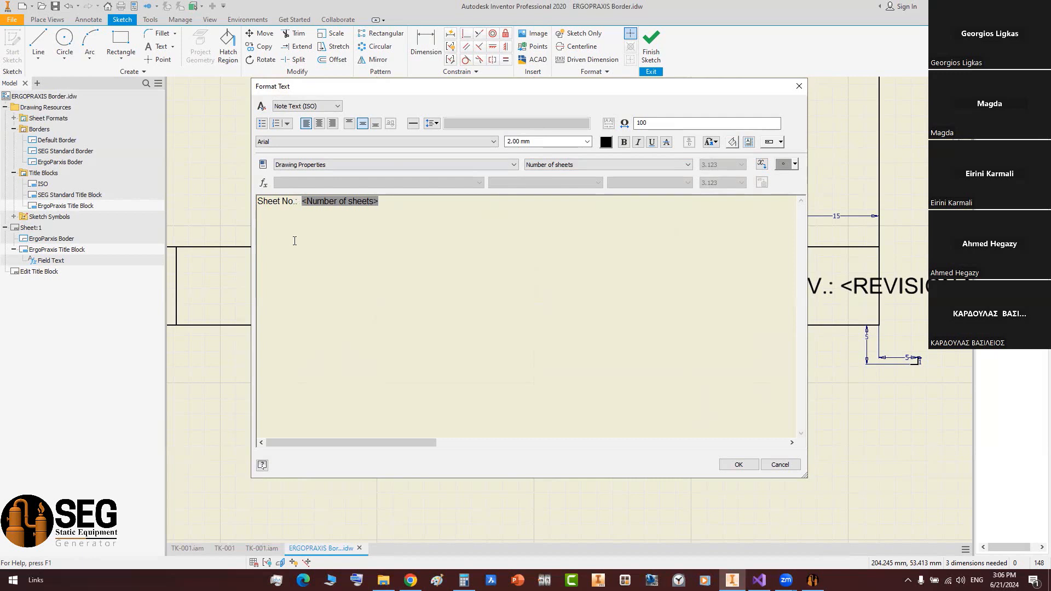
- Insert the Sheet Number property before Number of sheets, separate the two with "/", and place the text
click(350, 164)
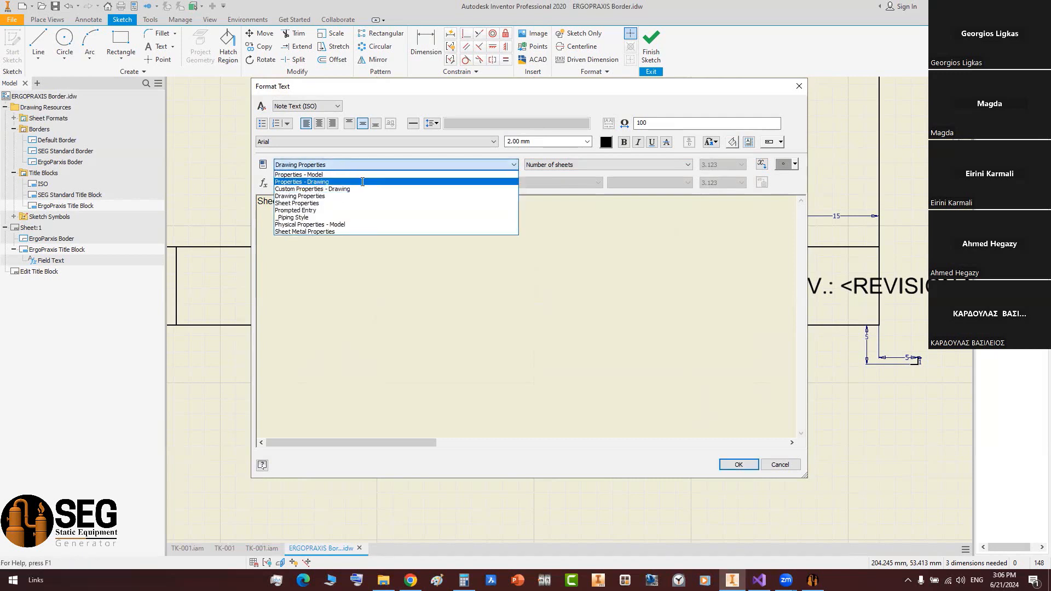
click(327, 203)
click(572, 164)
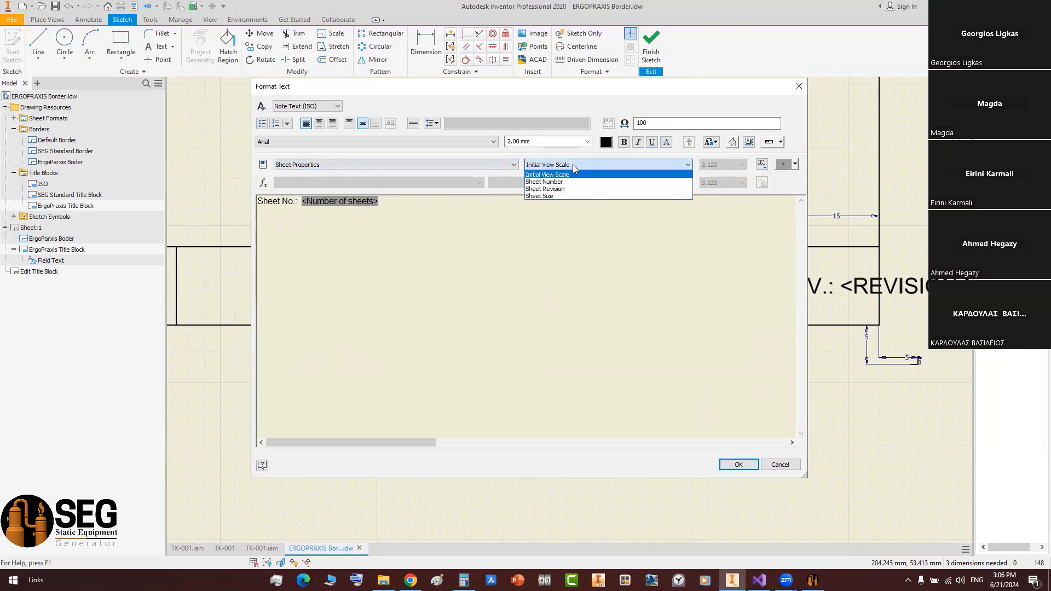
click(546, 181)
click(761, 164)
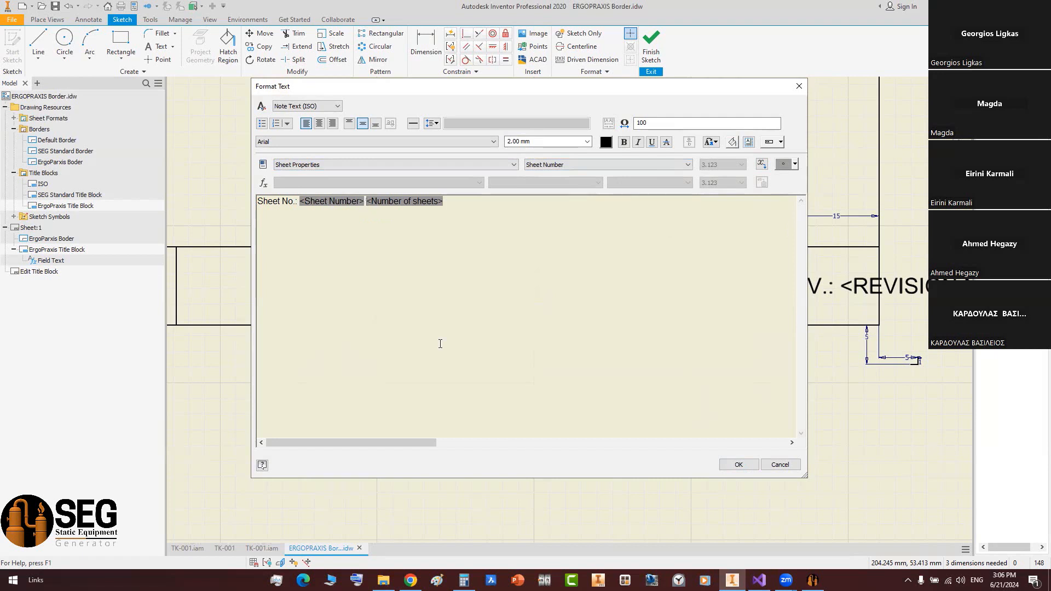
text(/)
drag(464, 206, 223, 196)
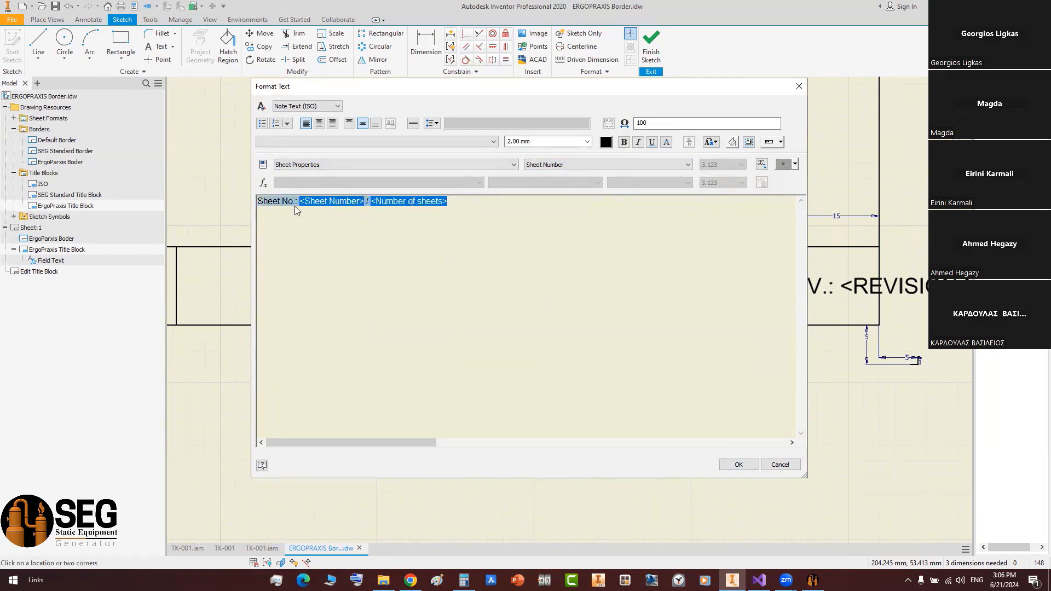
click(733, 465)
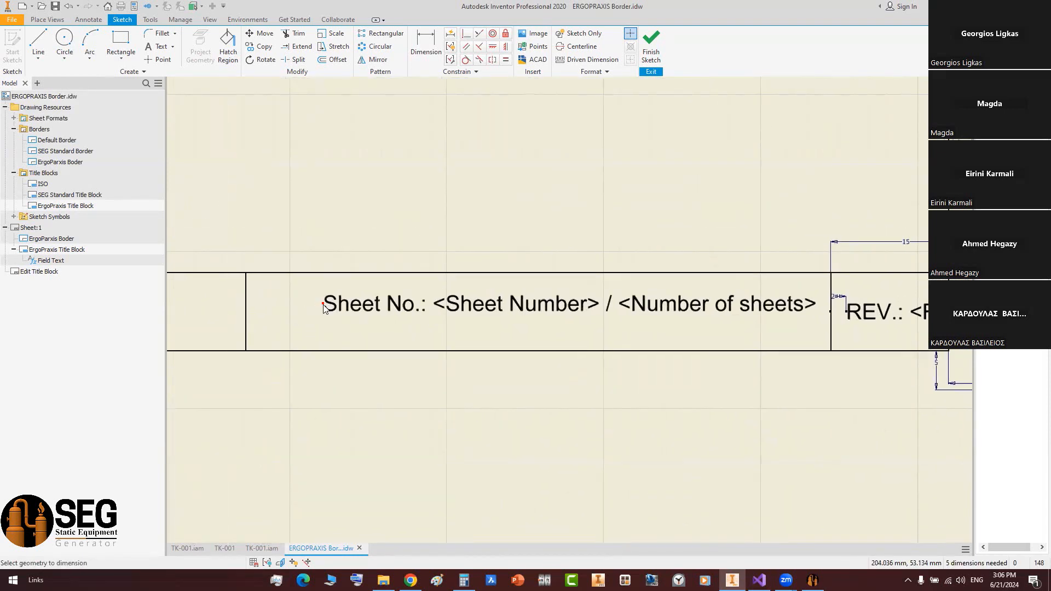
- Dimension the Sheet No. text 2 mm from its cell's left edge and align it horizontally with that edge's midpoint
key(d)
click(264, 291)
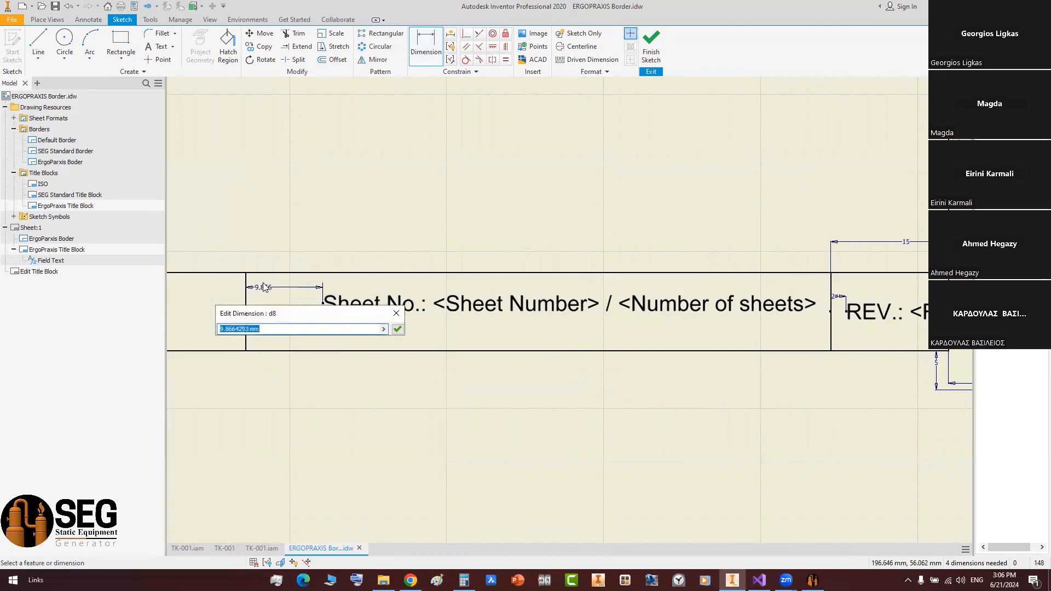
text(12)
key(Return)
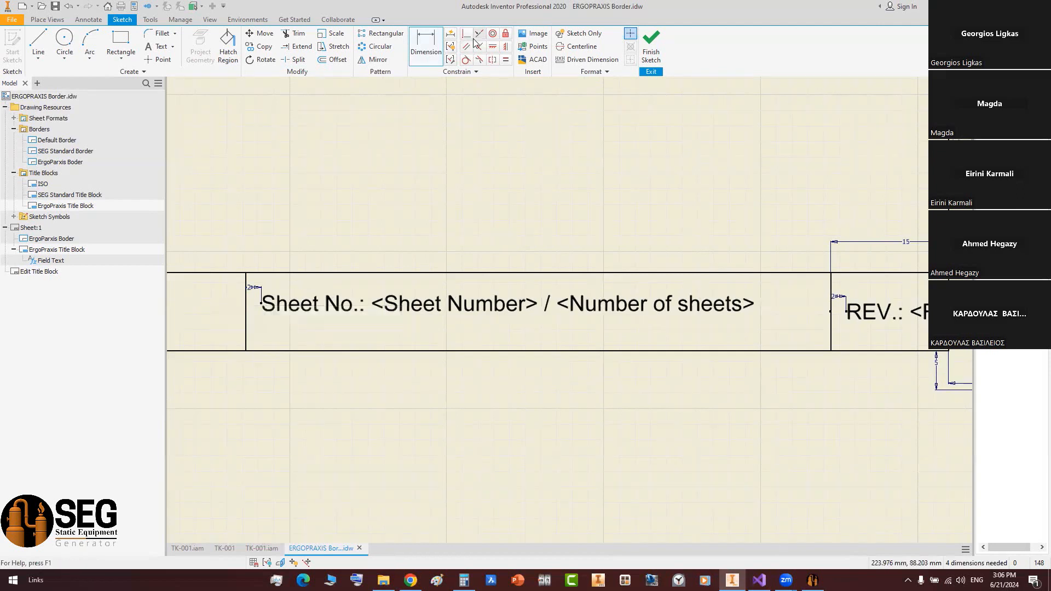
click(262, 303)
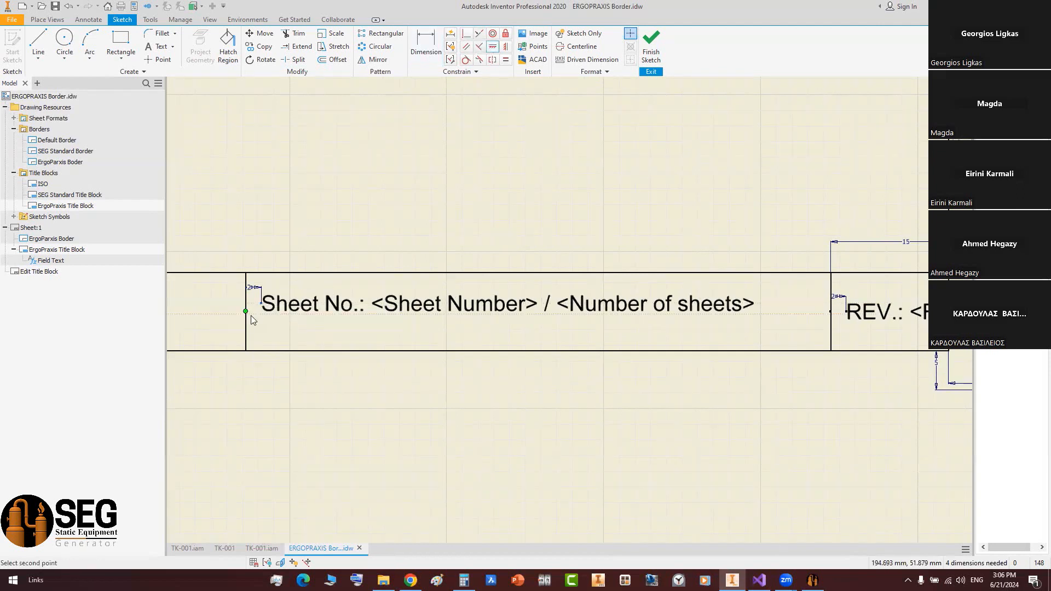
click(246, 312)
right_click(365, 225)
click(383, 235)
- Set the height of the title block's bottom row to 20 mm and check how the cell texts follow
scroll(383, 235, down, 5)
scroll(278, 214, up, 3)
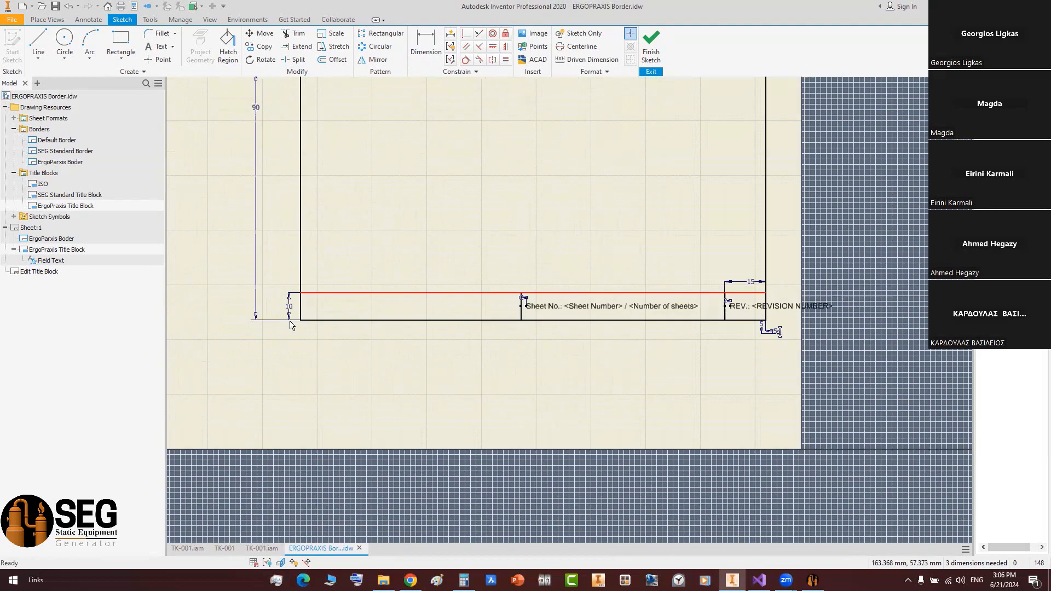
double_click(290, 306)
text(20)
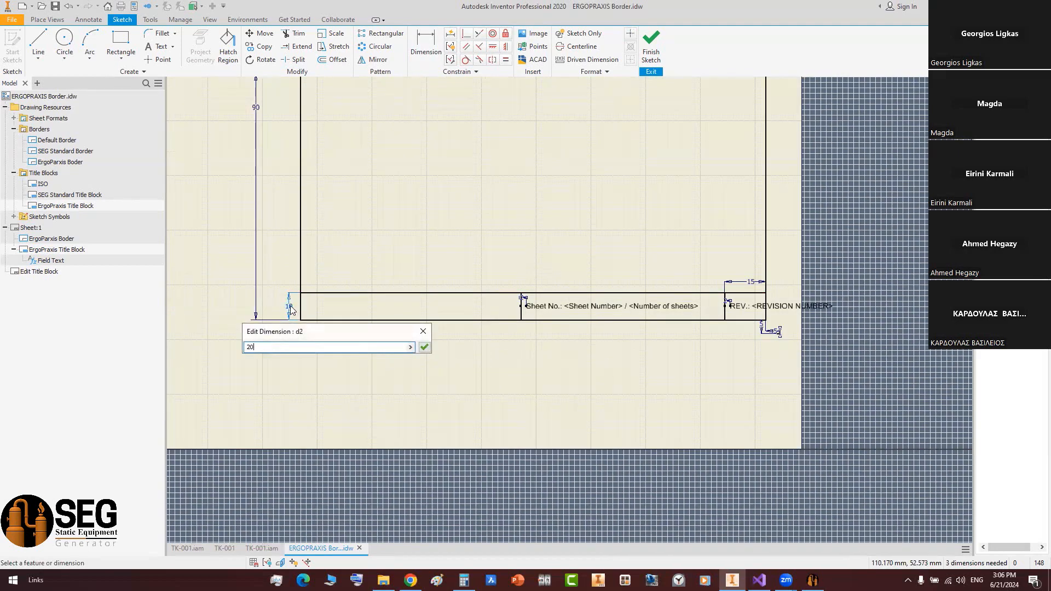
key(Return)
scroll(624, 304, up, 5)
scroll(472, 298, down, 4)
scroll(642, 293, up, 5)
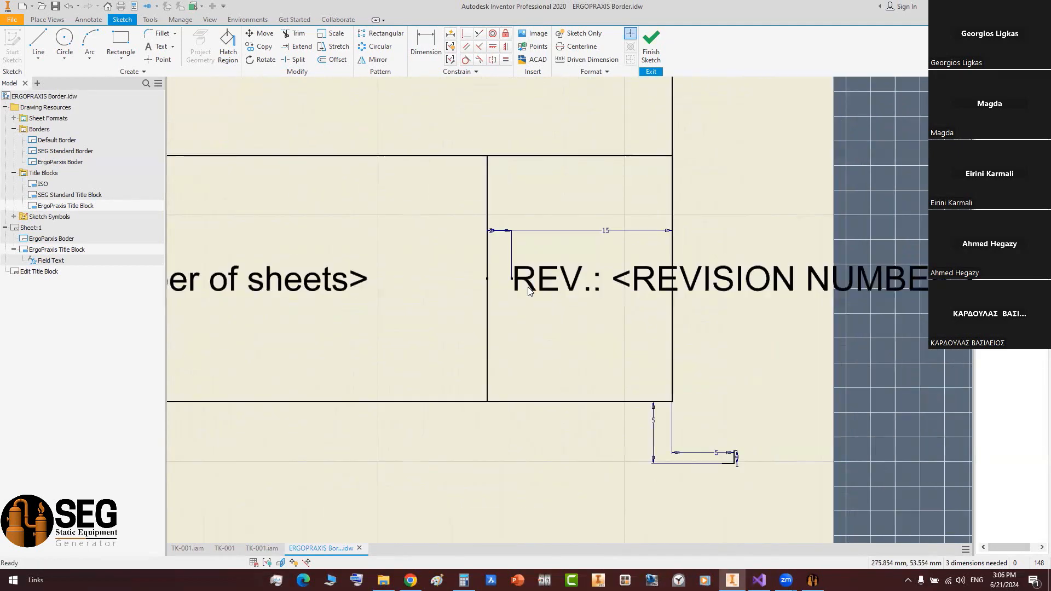
- Set the height of the title block's bottom row to 5 mm and check the text centering
scroll(526, 288, down, 2)
middle_drag(478, 326, 736, 314)
scroll(736, 314, down, 2)
scroll(580, 304, down, 3)
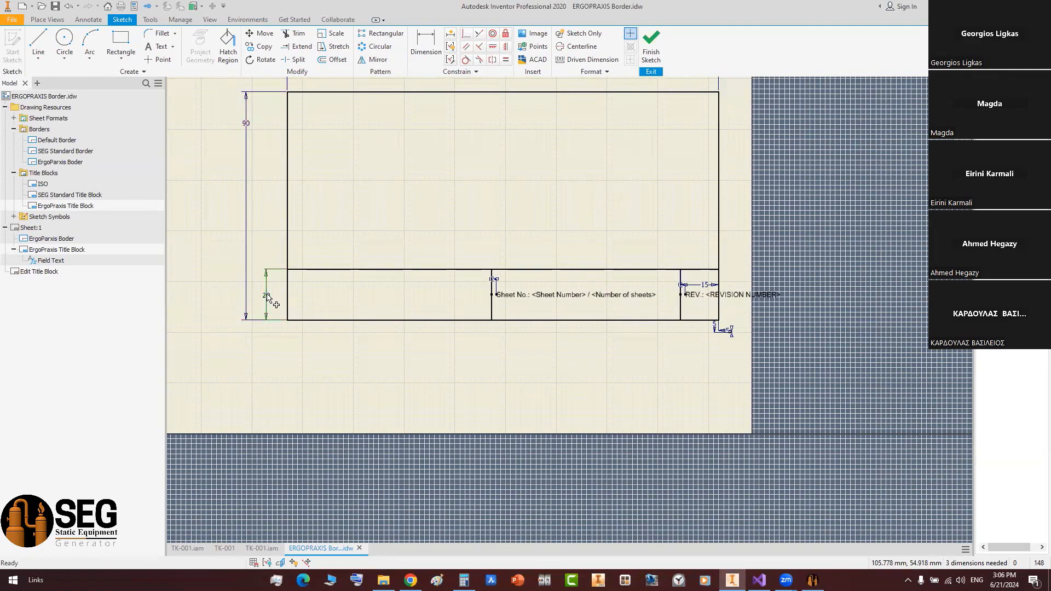
double_click(266, 295)
text(5)
key(Return)
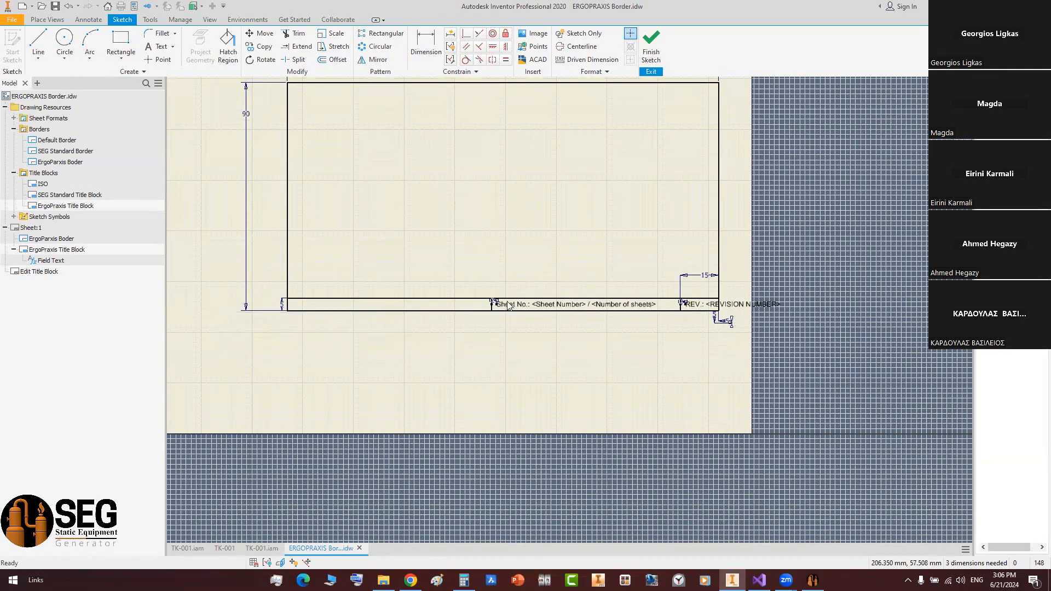
scroll(441, 344, up, 5)
scroll(381, 357, down, 5)
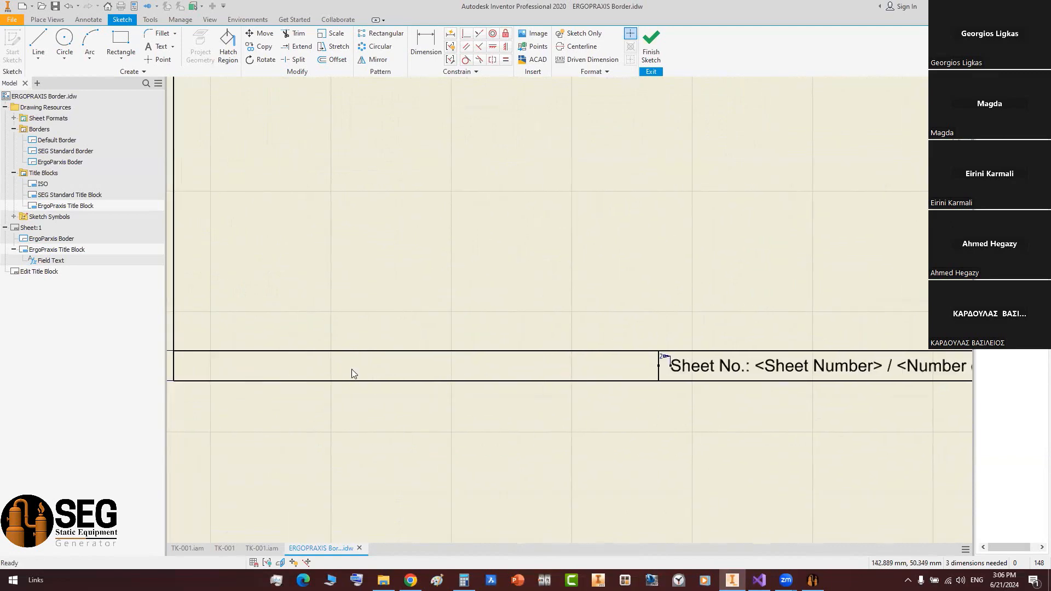
- Set the height of the title block's bottom row to 10 mm
scroll(242, 362, up, 2)
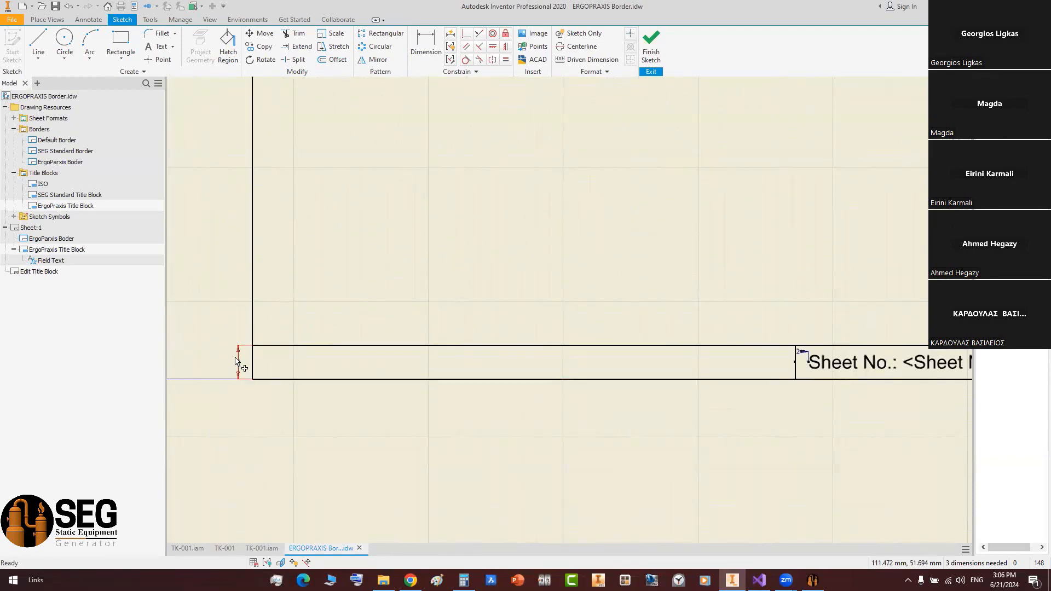
double_click(240, 362)
text(10)
key(Return)
scroll(403, 368, down, 3)
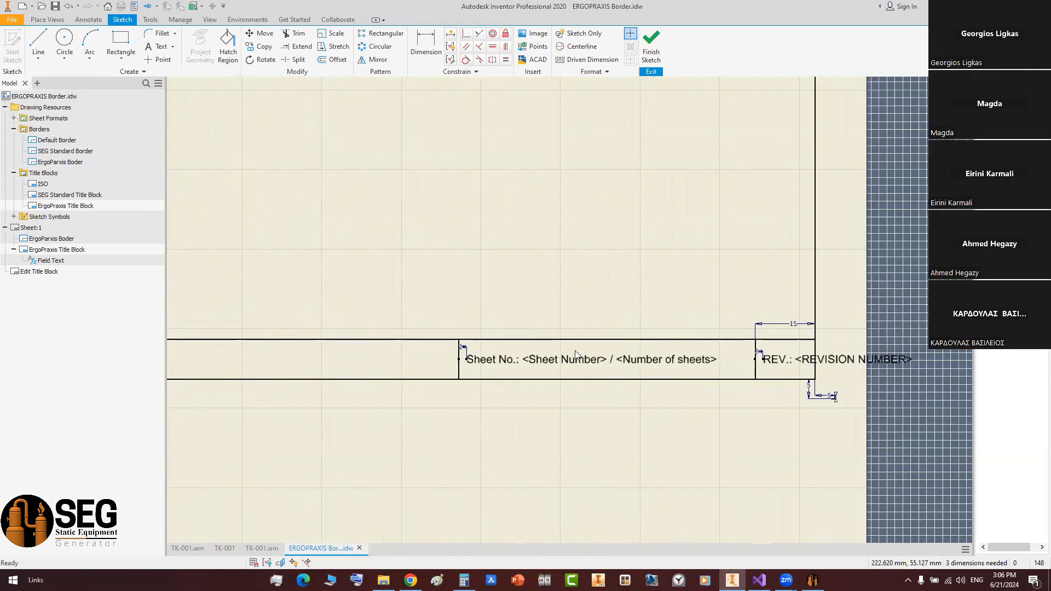
- Dimension the width of the Sheet No. cell between its two vertical edges and set it to 30 mm
scroll(589, 368, down, 1)
scroll(589, 367, up, 3)
click(298, 356)
key(d)
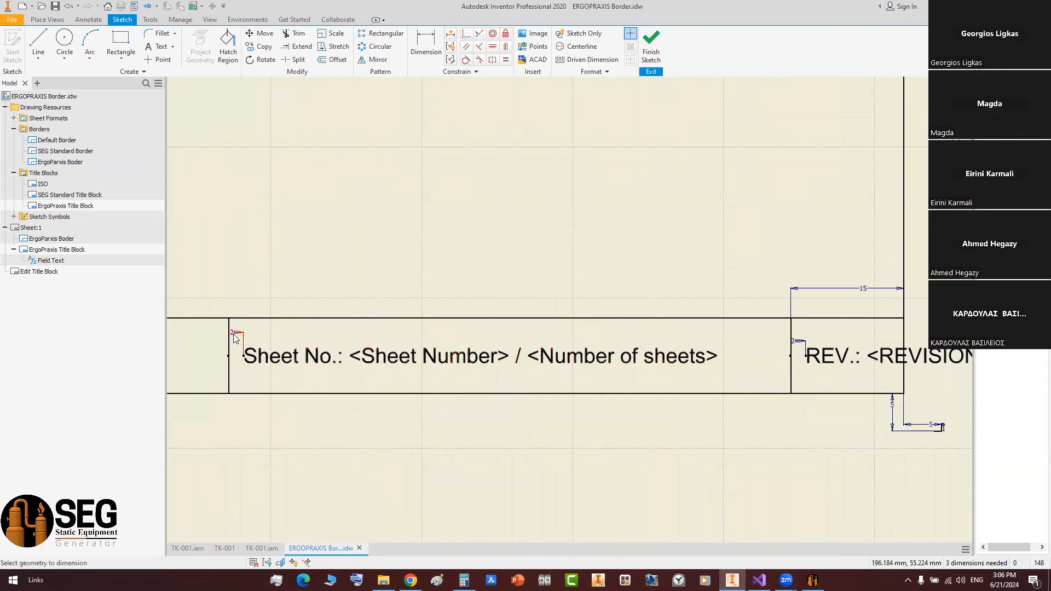
click(228, 342)
click(764, 314)
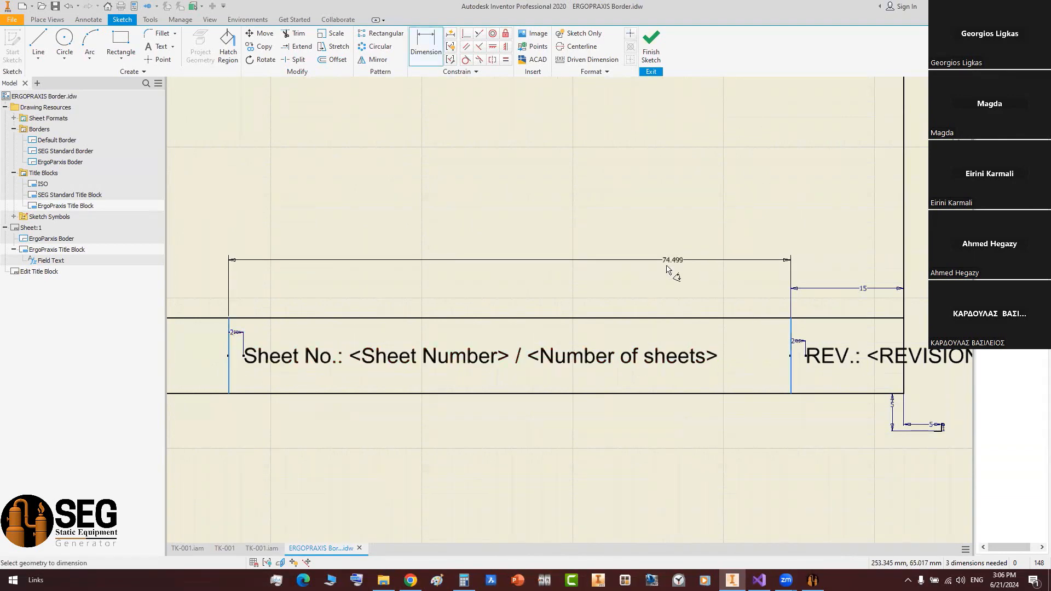
click(682, 275)
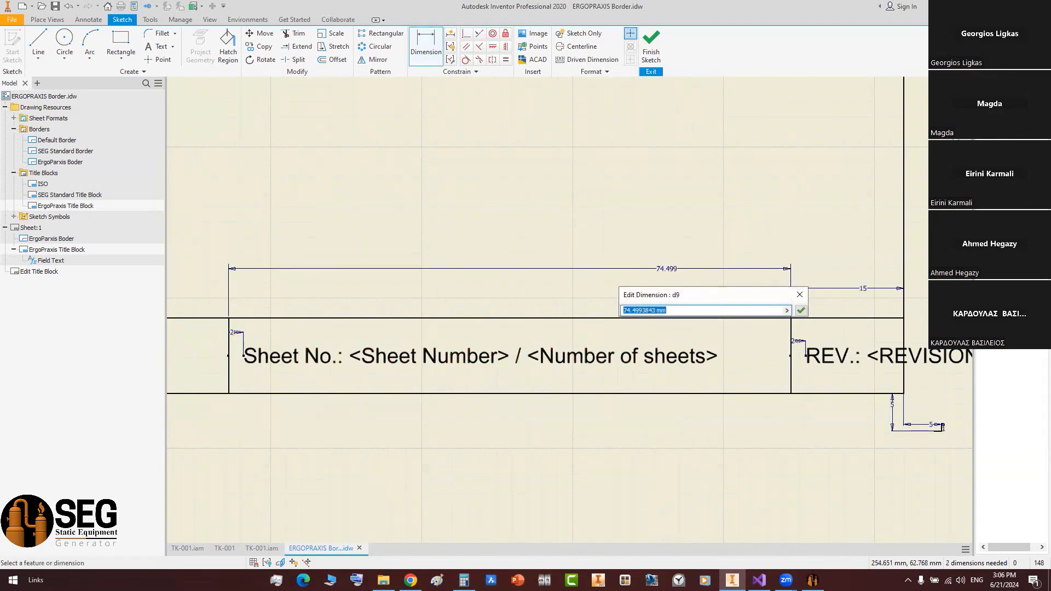
text(60)
key(Return)
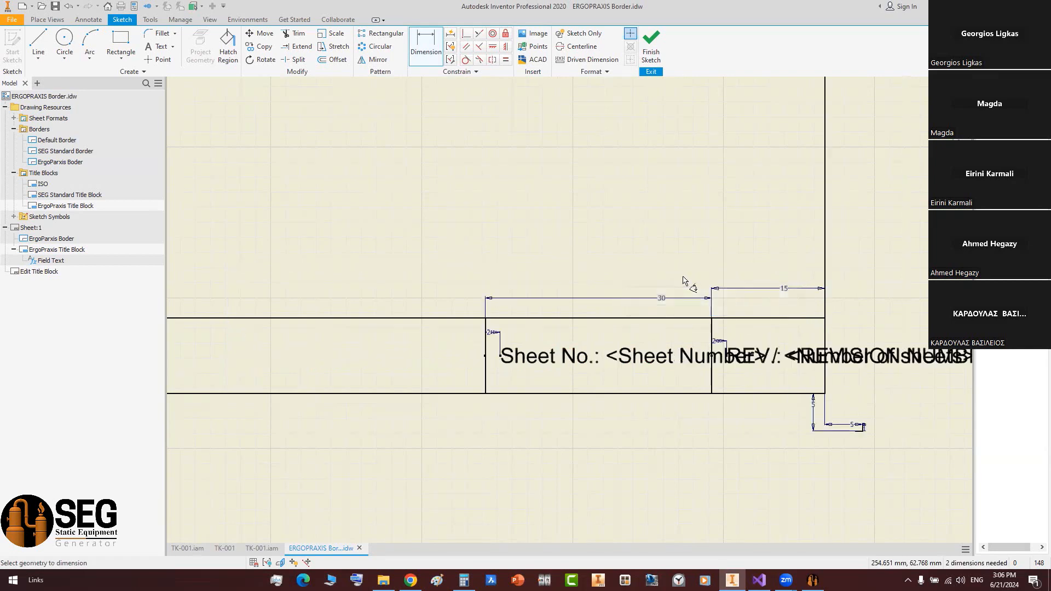
- Finish the sketch, save the edits to the ErgoPraxis Title Block, and check the Sheet No. cell on the sheet
click(657, 53)
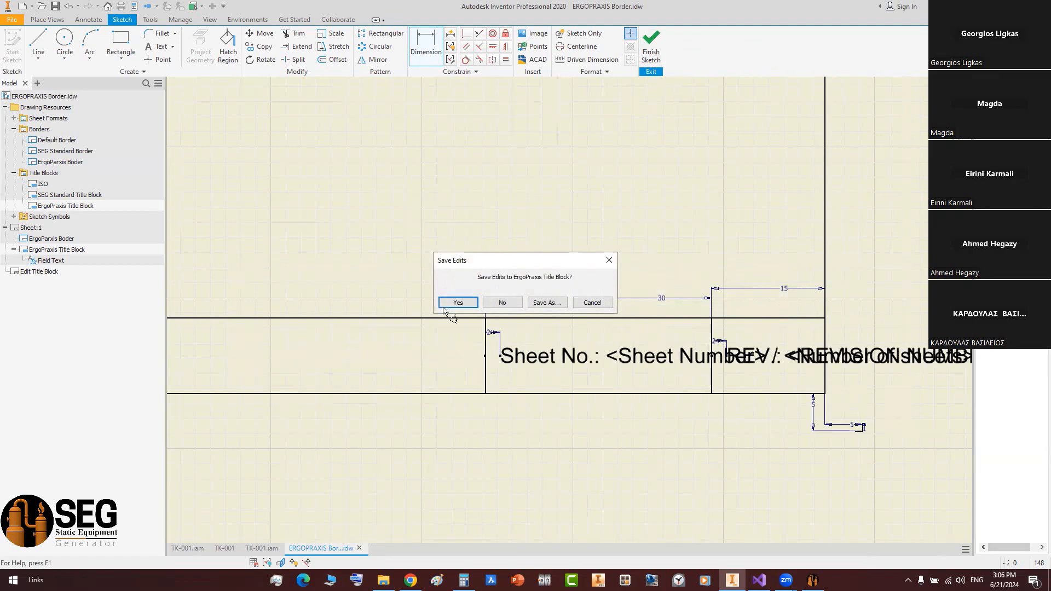
click(459, 303)
scroll(626, 379, up, 2)
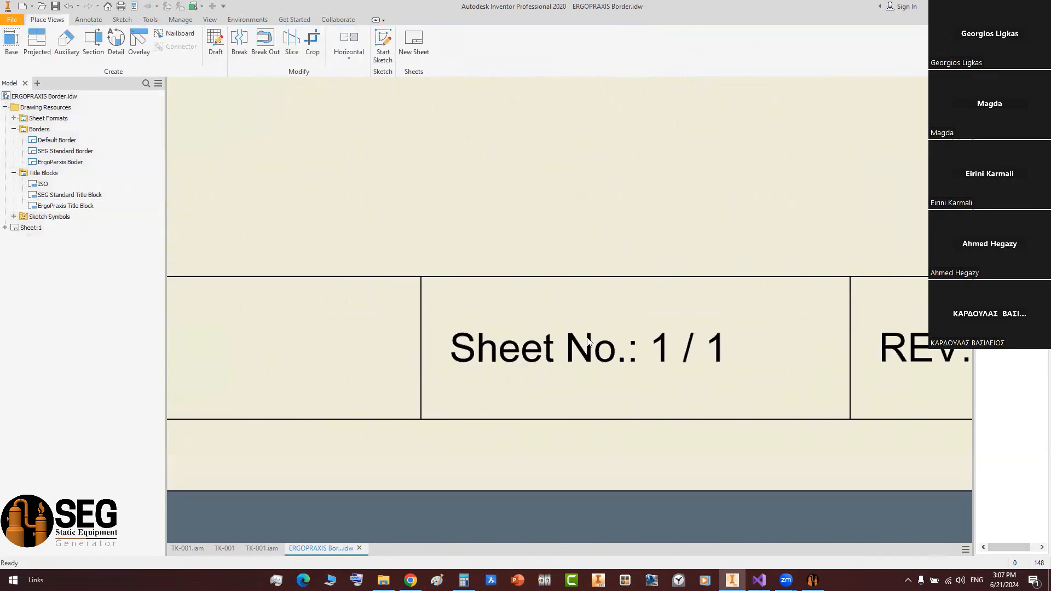
scroll(646, 361, down, 4)
middle_click(658, 350)
middle_click(659, 351)
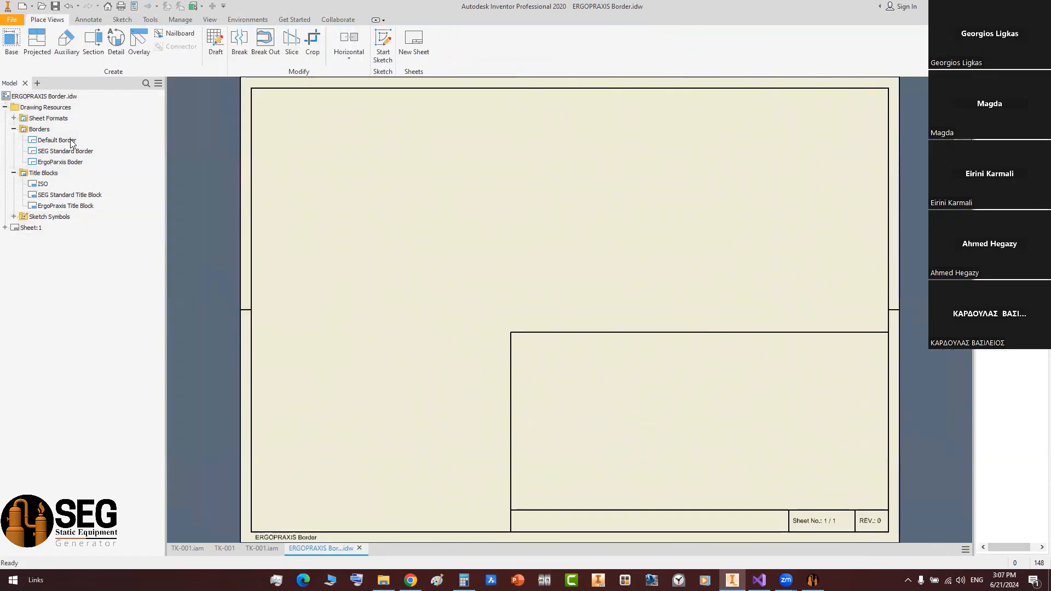
- Add a second sheet to the drawing and check the Sheet No. text on both sheets
right_click(51, 97)
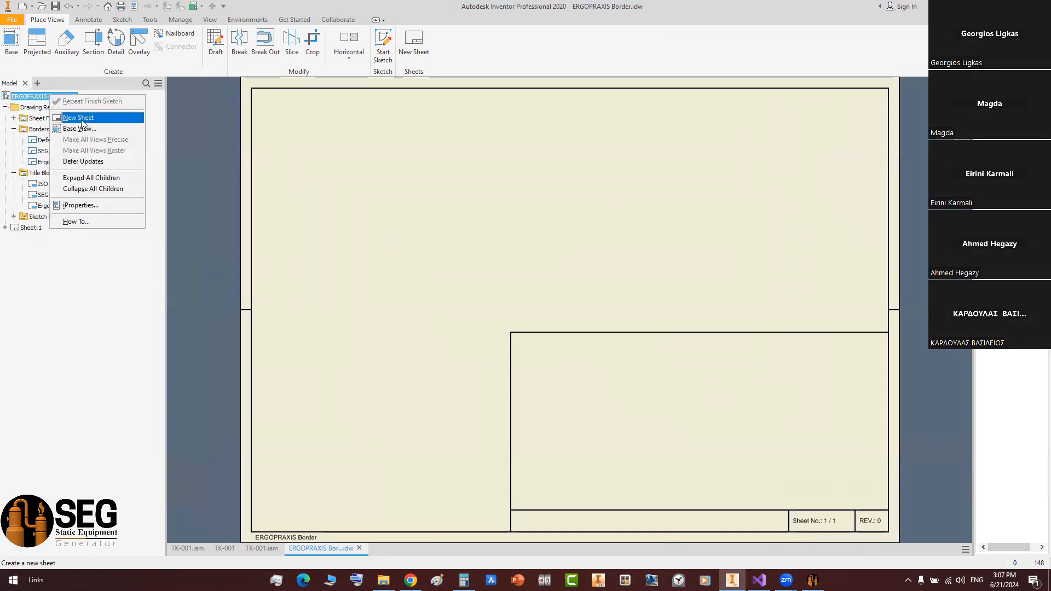
click(81, 120)
scroll(814, 528, up, 3)
middle_drag(661, 438, 619, 416)
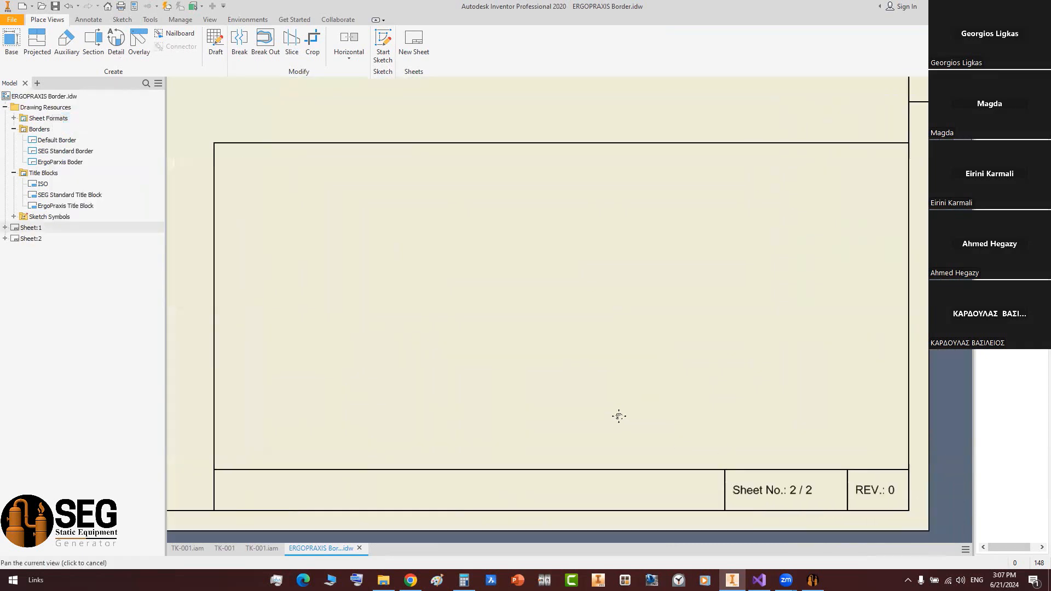
scroll(619, 416, up, 5)
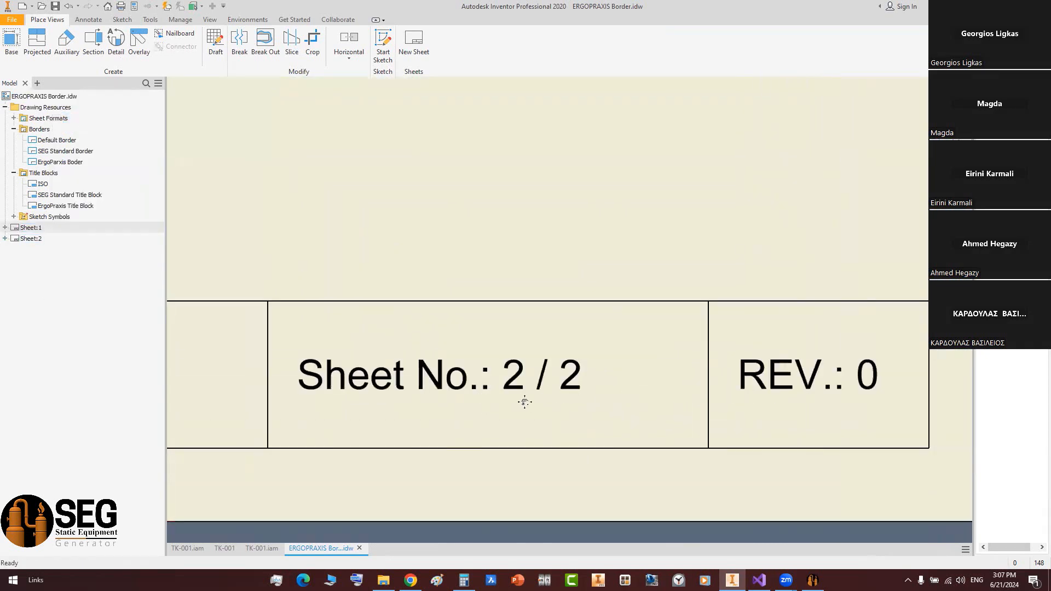
double_click(29, 228)
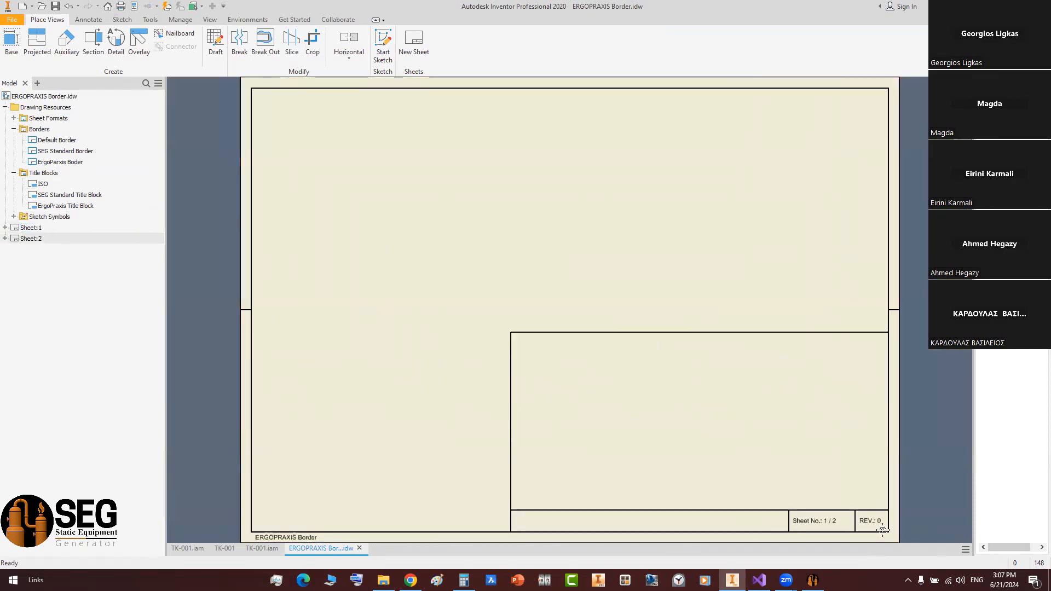
scroll(629, 373, up, 5)
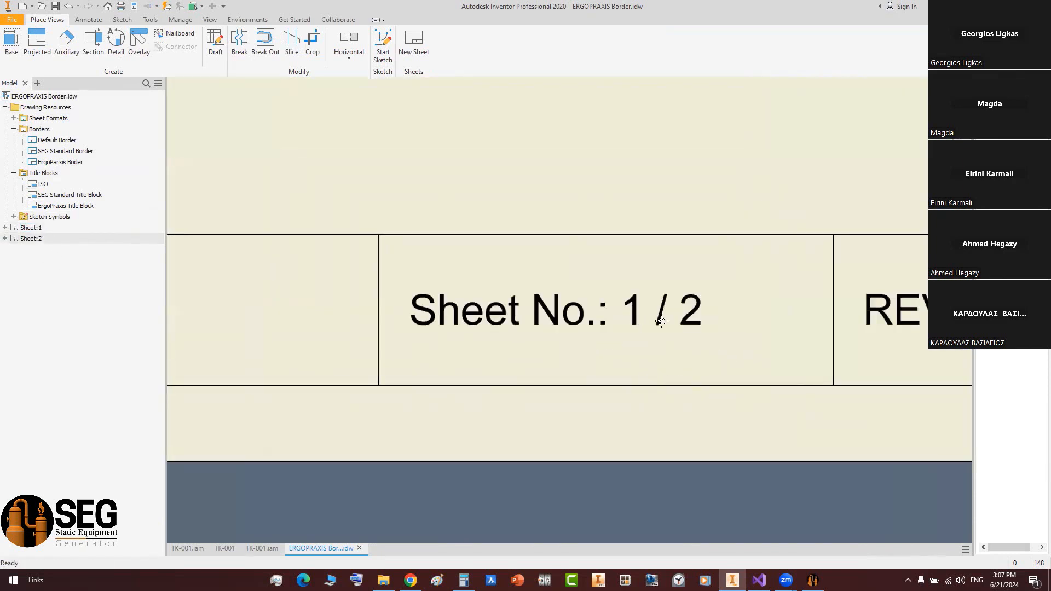
scroll(638, 321, down, 3)
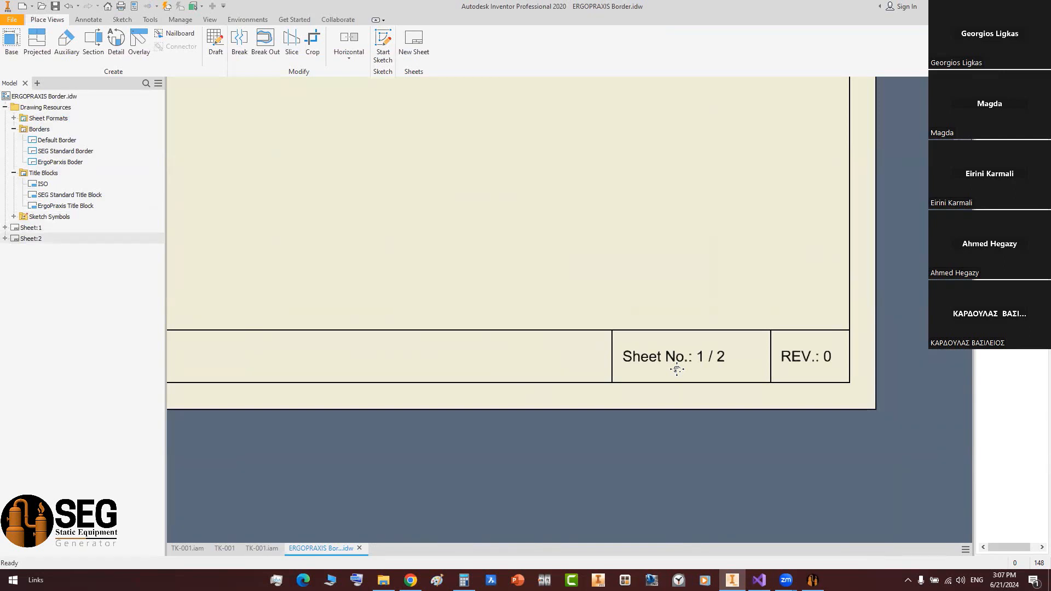
middle_click(655, 198)
middle_click(655, 199)
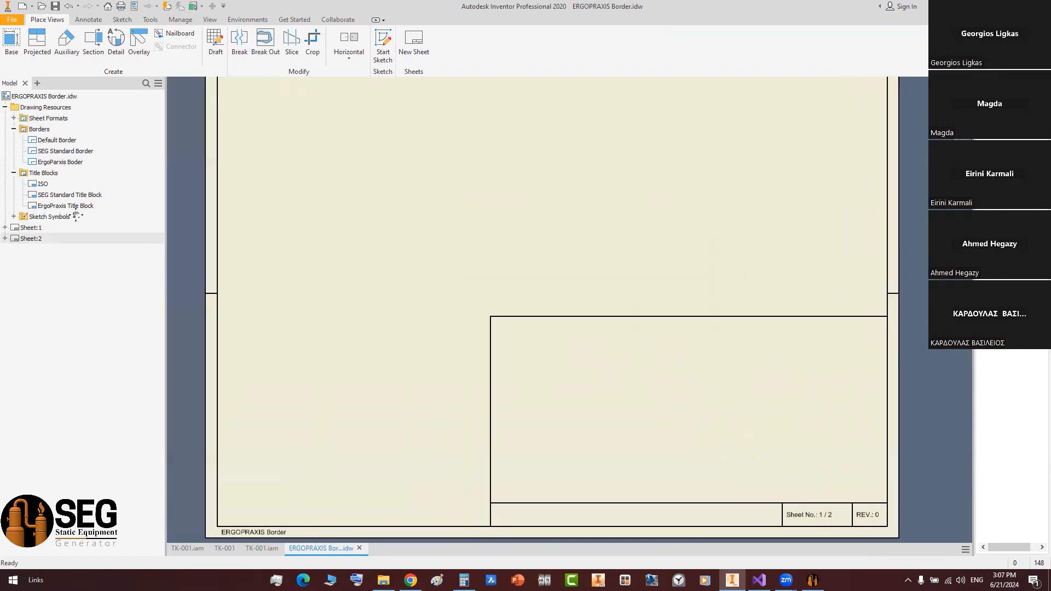
- Delete Sheet:2 from the drawing and check the Sheet No. text on the remaining sheet
right_click(34, 238)
click(55, 277)
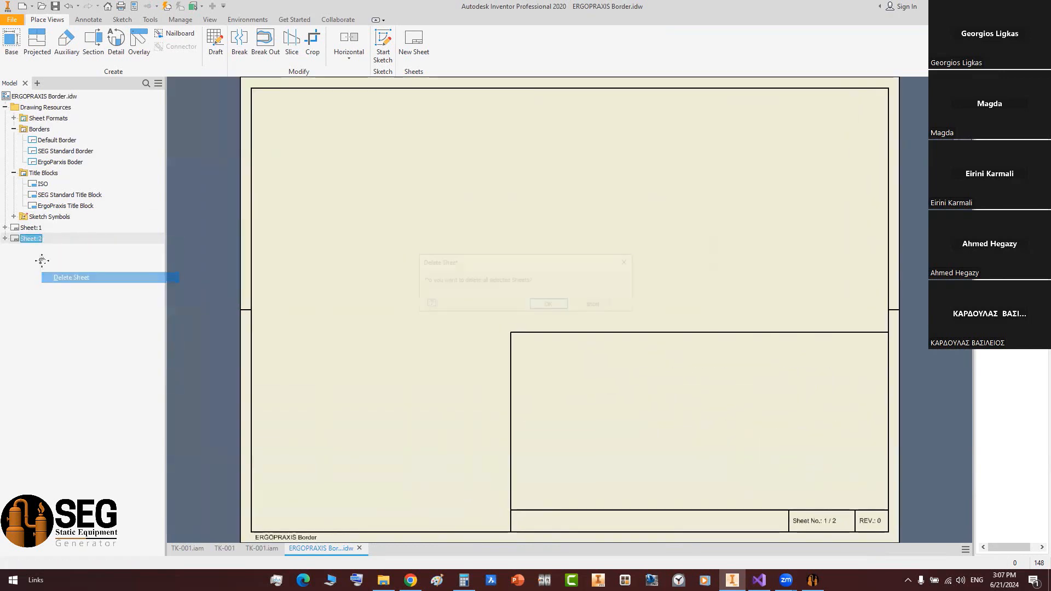
click(549, 304)
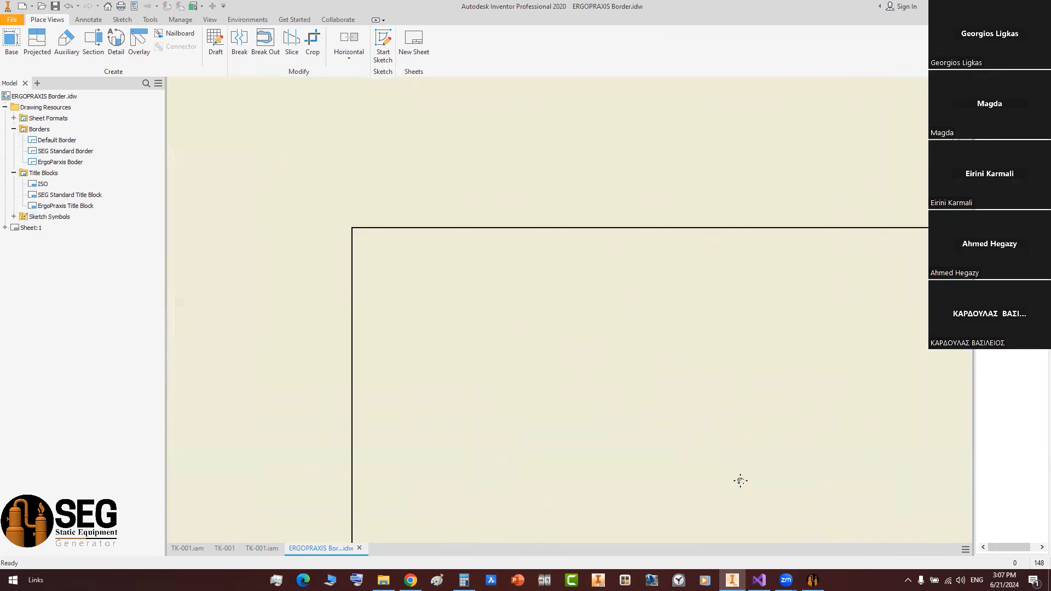
mouse_move(740, 480)
middle_down()
mouse_move(560, 339)
mouse_move(763, 460)
middle_up()
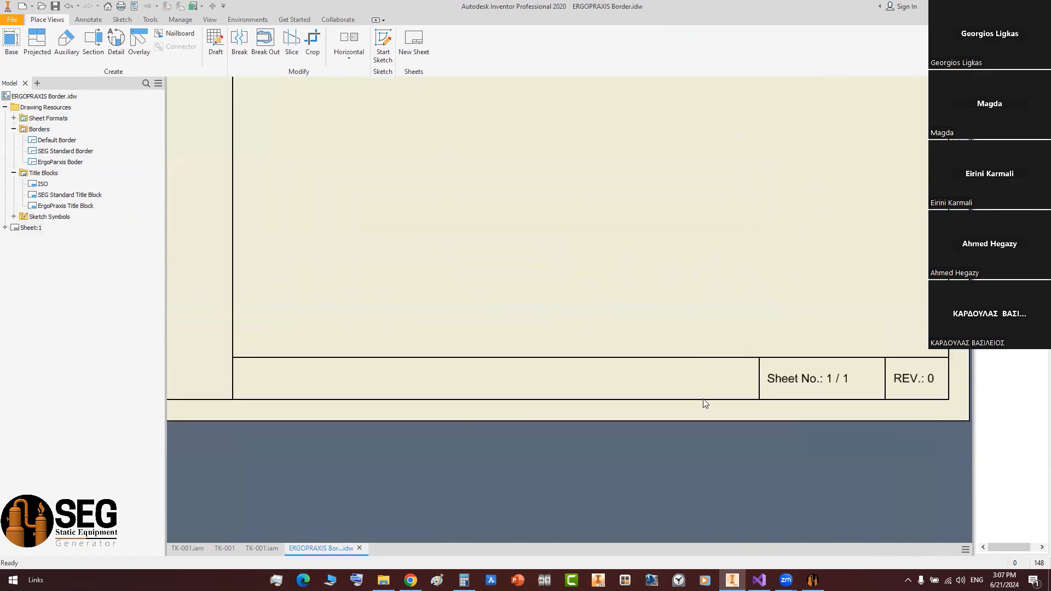
- Edit the ErgoPraxis Title Block definition and start a middle-justified text "Drawing No.:" at the bottom row's left end
right_click(62, 205)
click(82, 257)
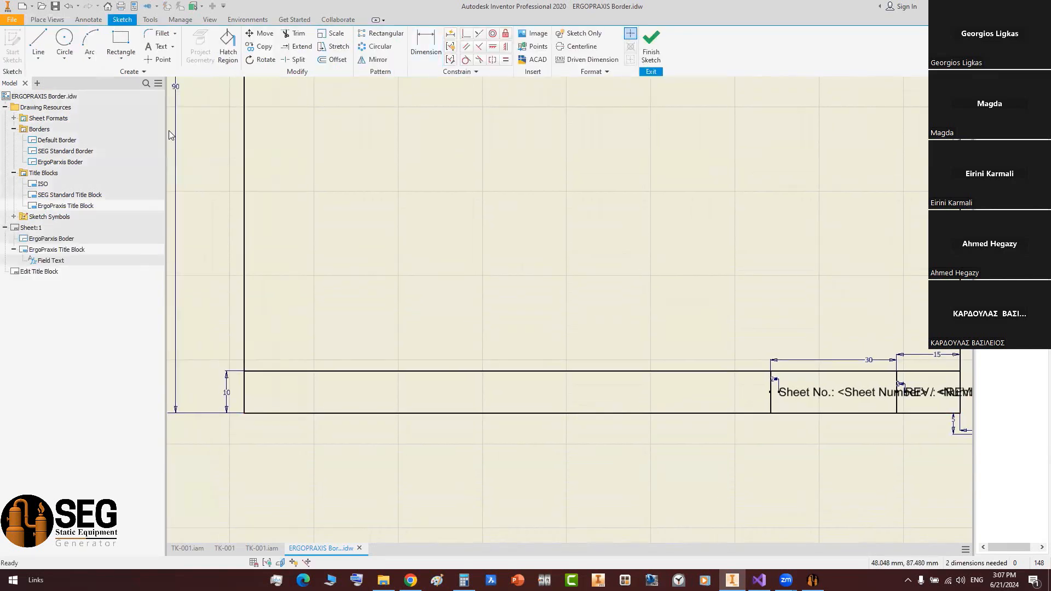
click(160, 46)
scroll(255, 390, up, 2)
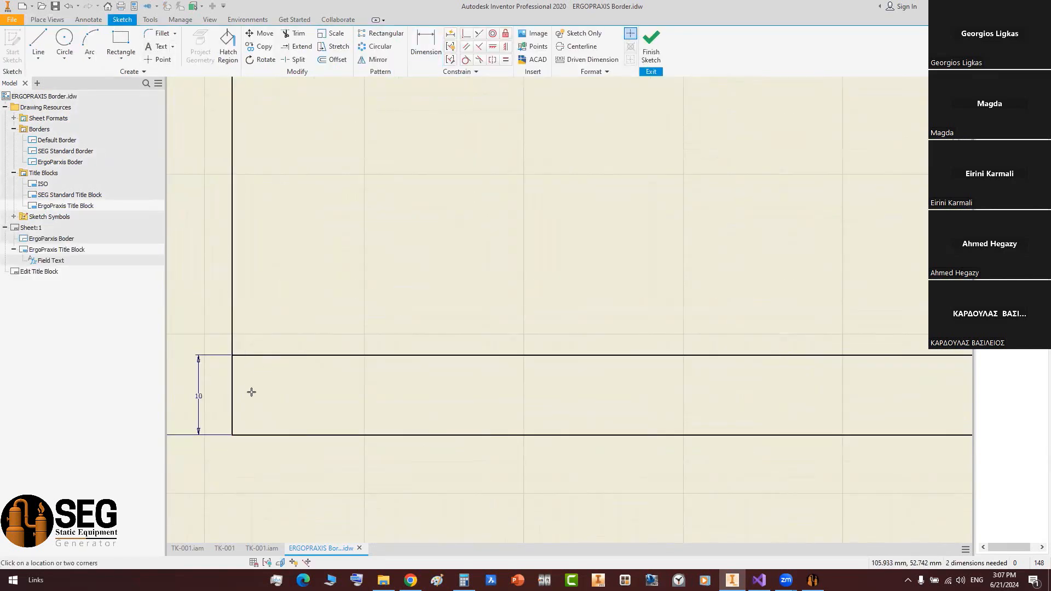
click(263, 392)
click(363, 124)
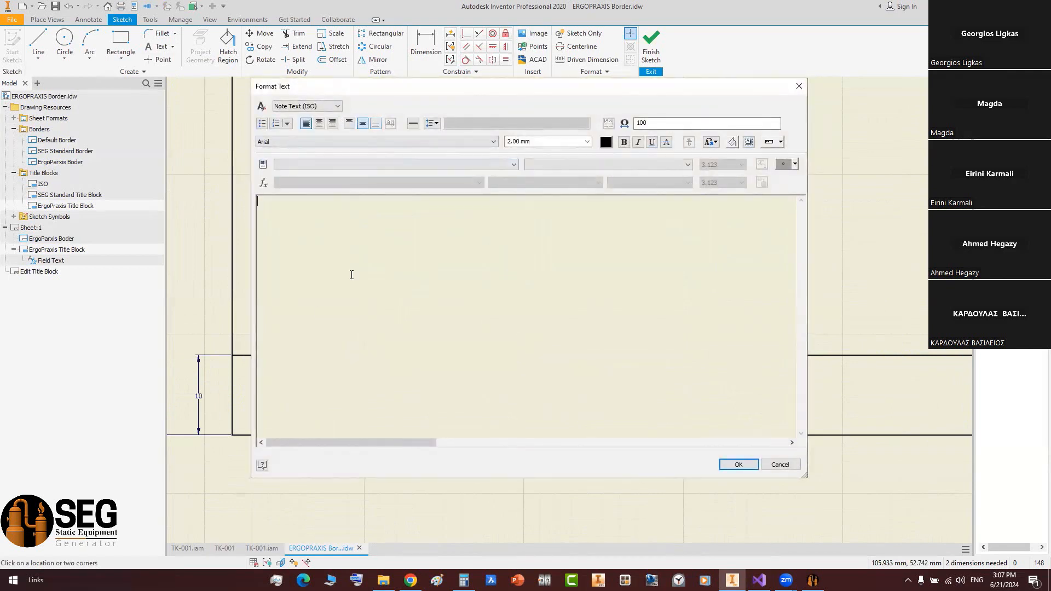
text(Drwa)
key(BackSpace)
key(BackSpace)
key(BackSpace)
text(rawing No.)
- Link the Drawing No. text to the DRAWING NO. property from Custom Properties - Drawing and place the text
click(306, 164)
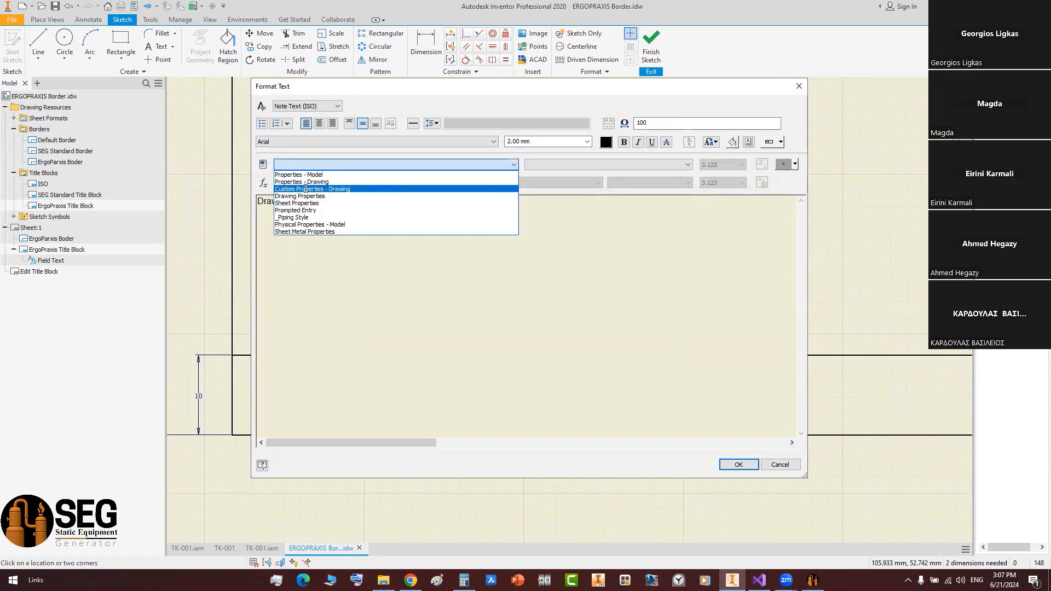
click(305, 189)
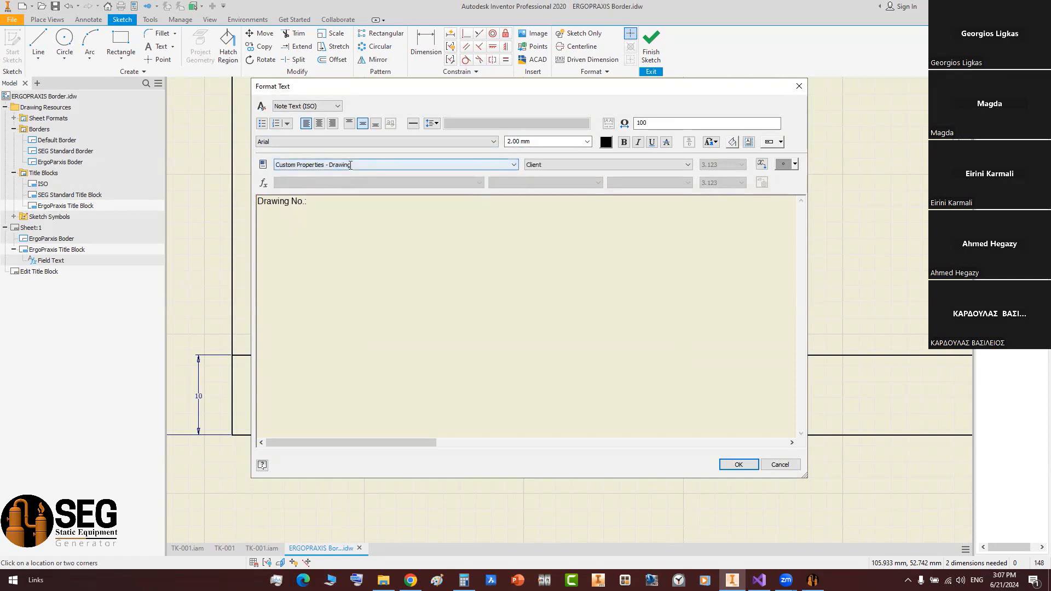
click(644, 164)
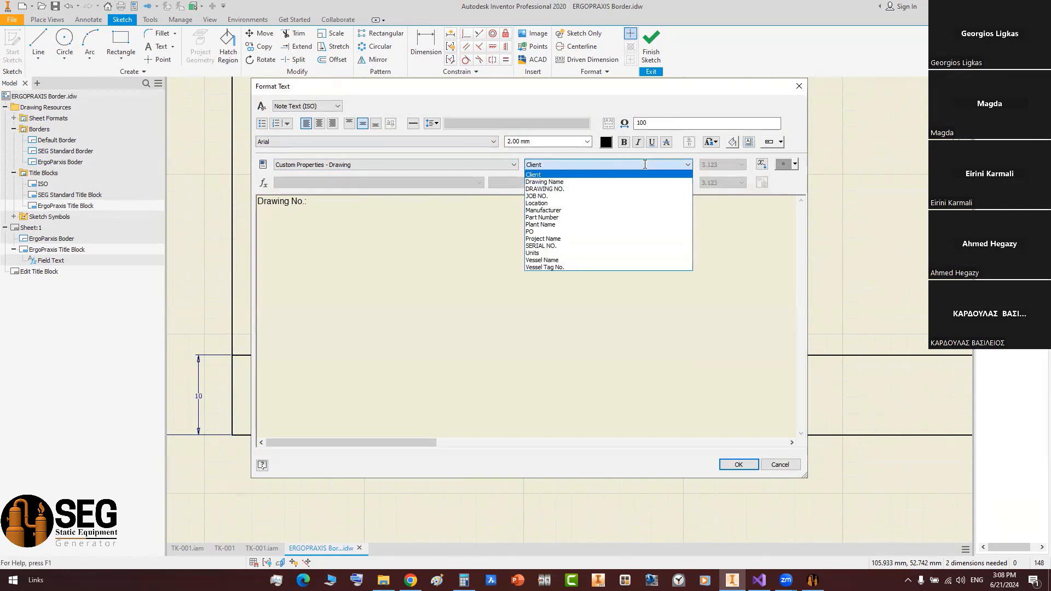
click(551, 189)
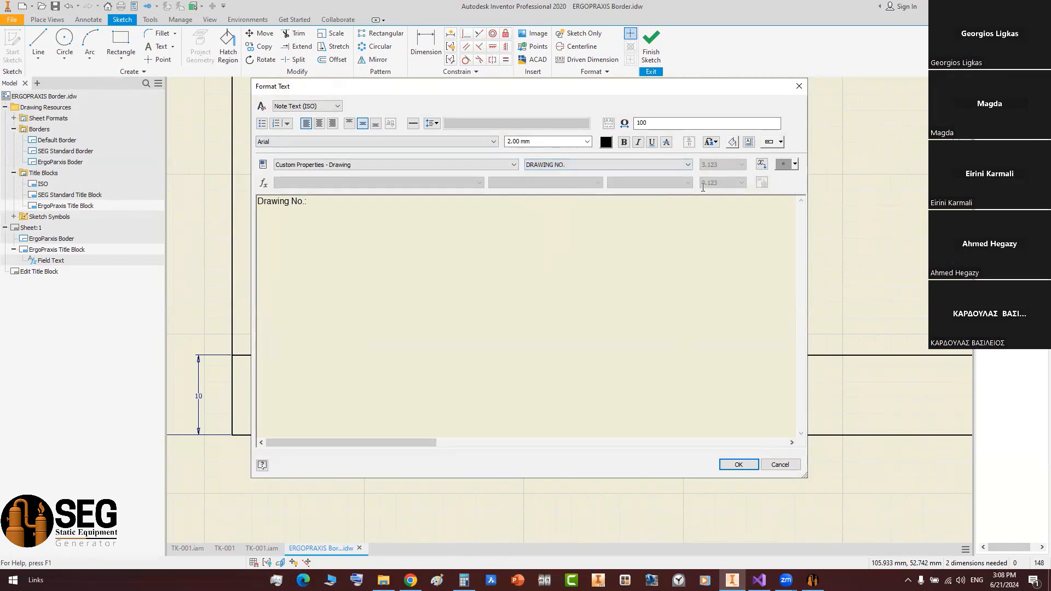
click(761, 165)
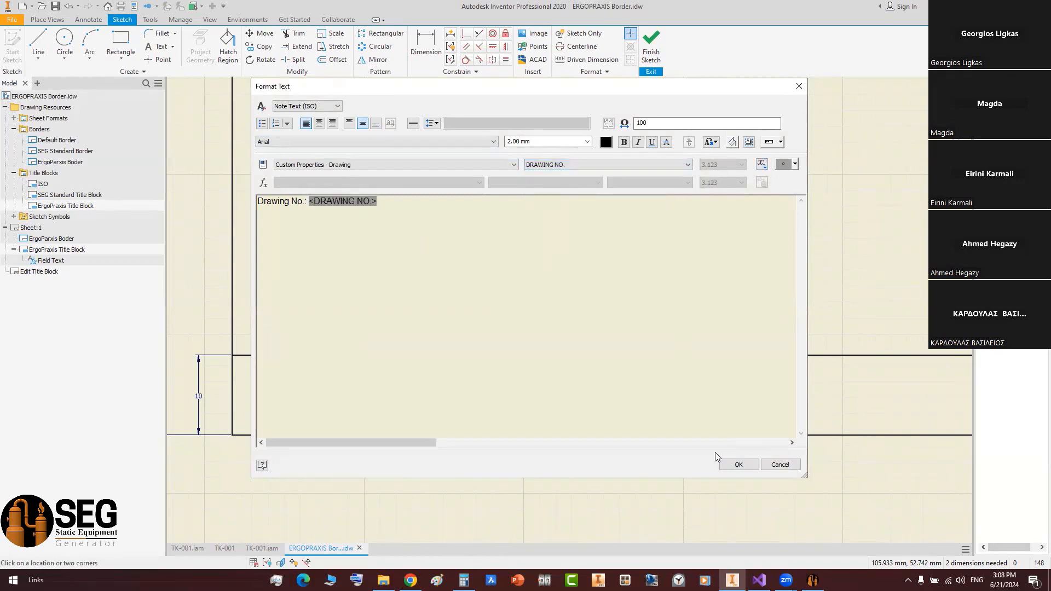
click(739, 464)
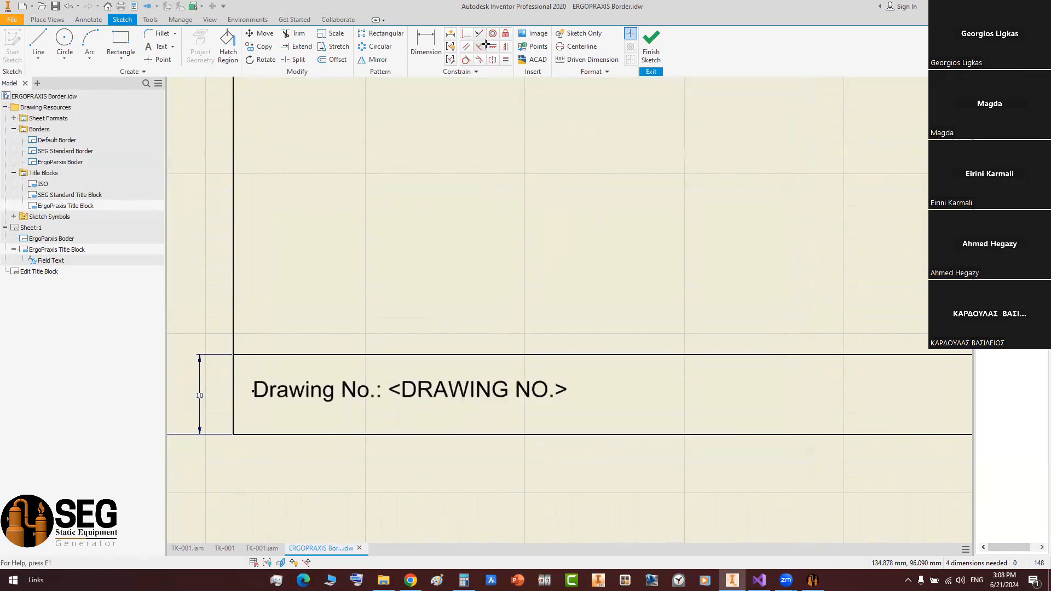
- Dimension the Drawing No. text 2 mm from the title block's left edge
click(426, 43)
click(253, 391)
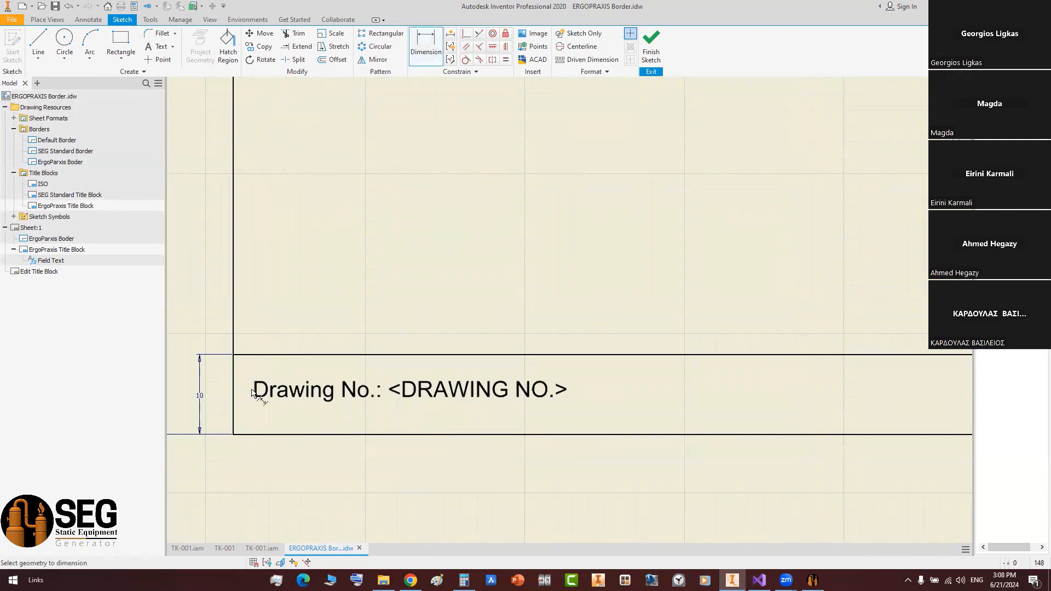
click(234, 402)
click(245, 419)
text(2)
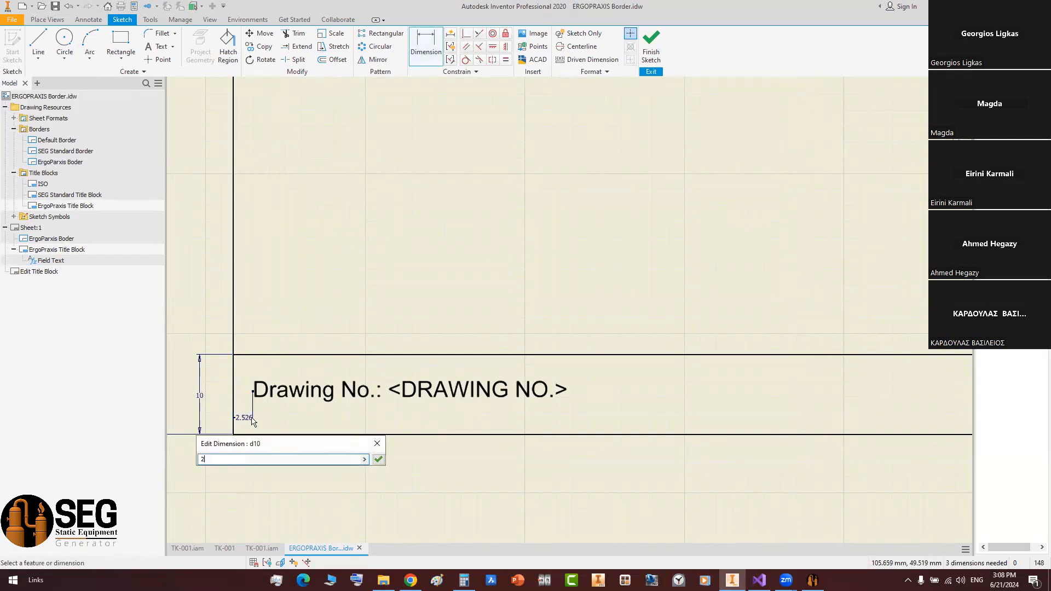
key(Return)
- Align the Drawing No. text horizontally with the midpoint of the Sheet No. cell's left edge
click(492, 47)
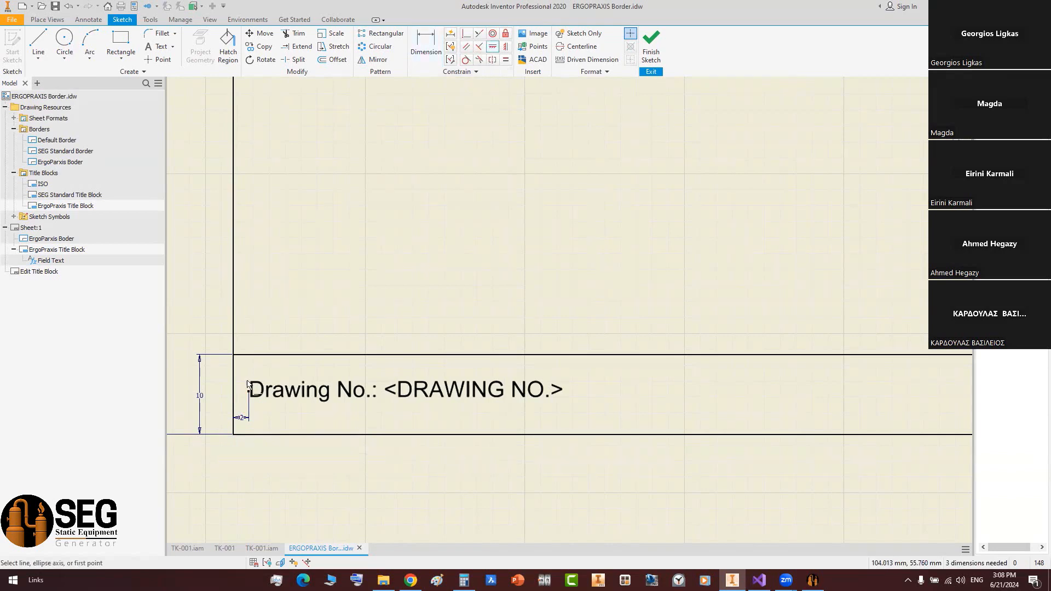
click(249, 391)
scroll(722, 406, down, 4)
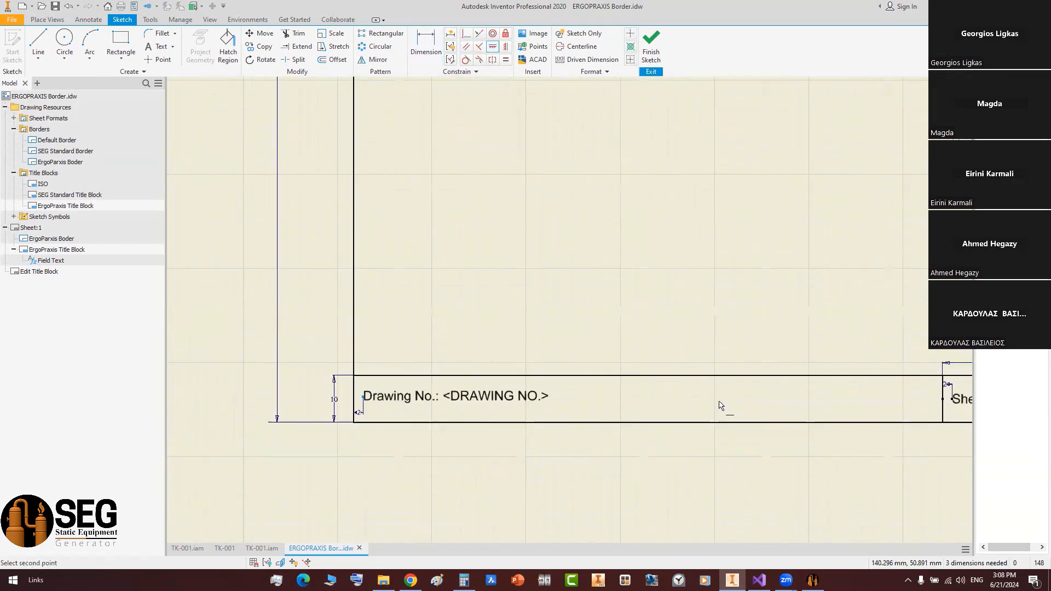
click(774, 400)
right_click(535, 320)
click(566, 327)
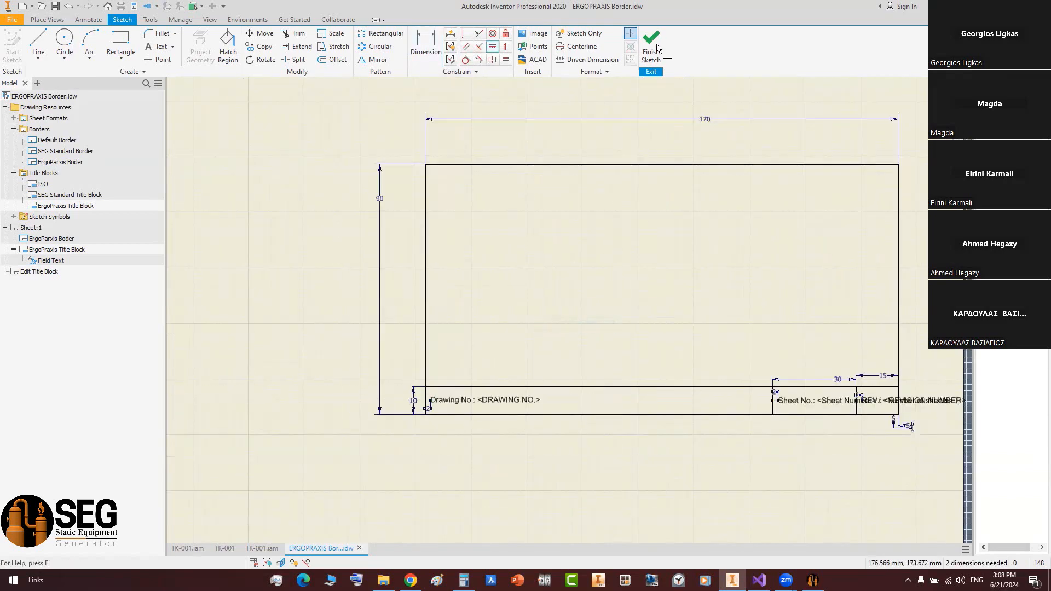
- Finish the sketch, save the title block edits, and check the Drawing No. text on the sheet
click(651, 47)
click(460, 303)
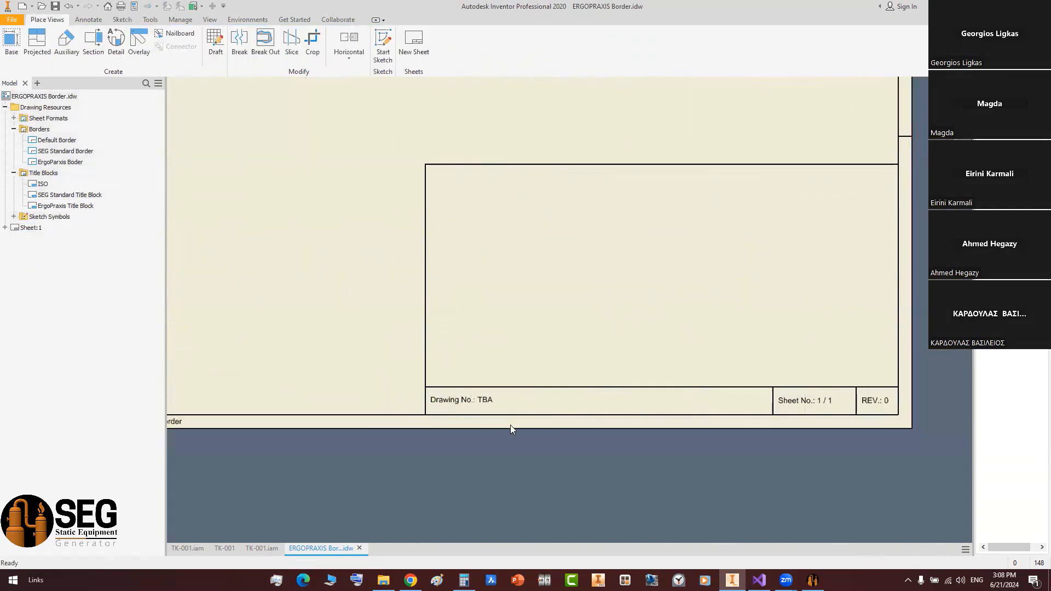
scroll(533, 498, up, 4)
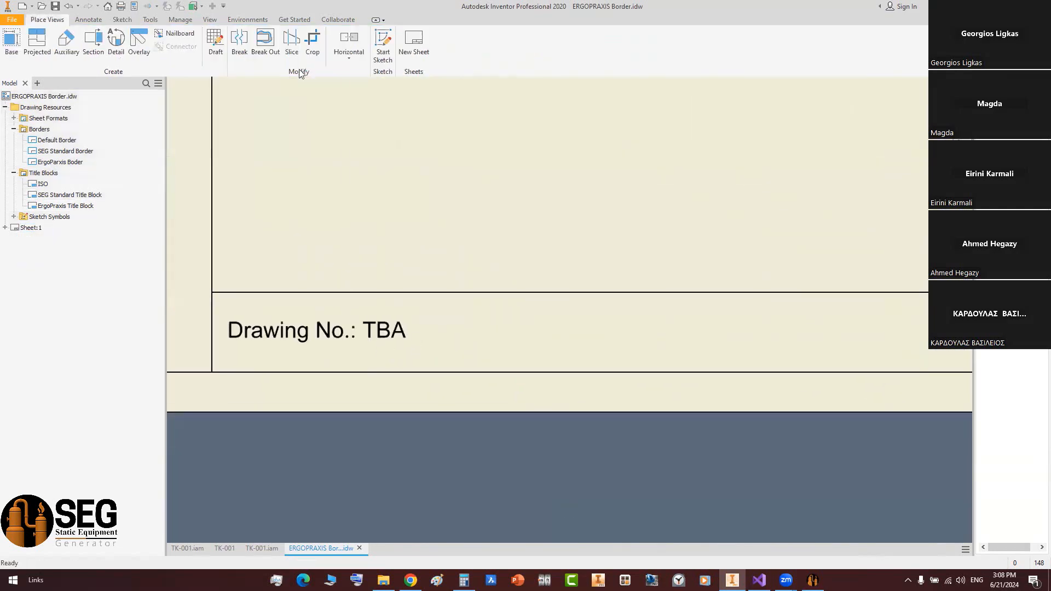
- Set the custom iProperty DRAWING NO. to SEG-DWG-001, apply it, and check the Drawing No. text in the title block
click(134, 6)
click(220, 121)
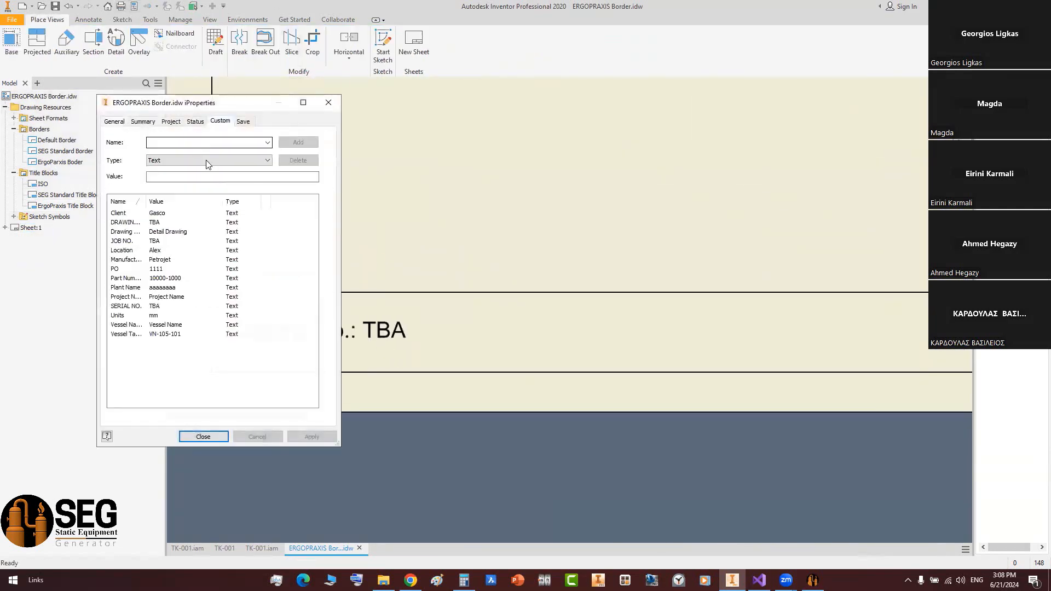
double_click(149, 200)
click(131, 222)
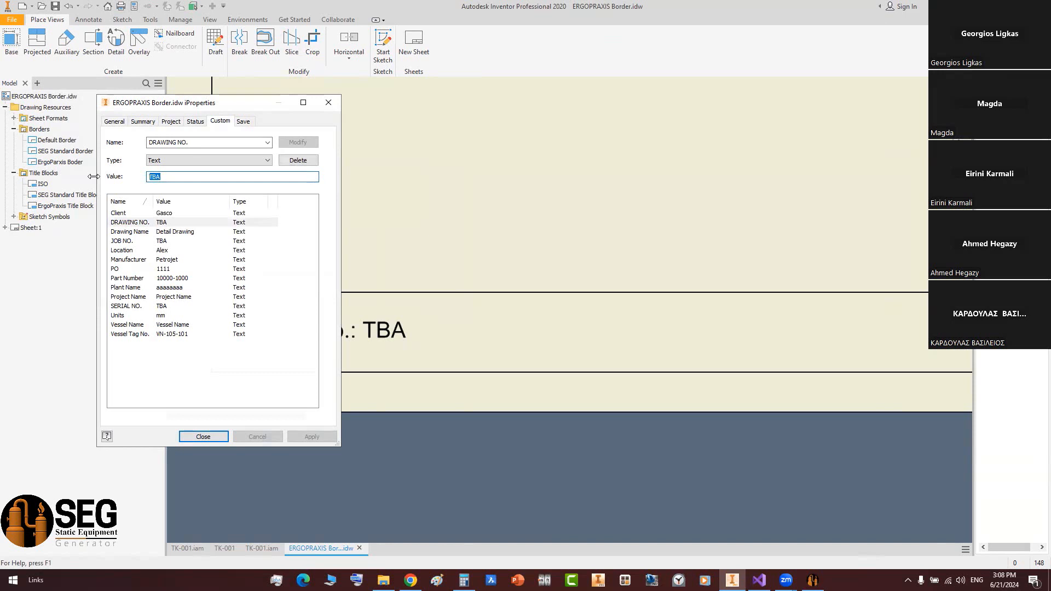
text(SEG-DWG-001)
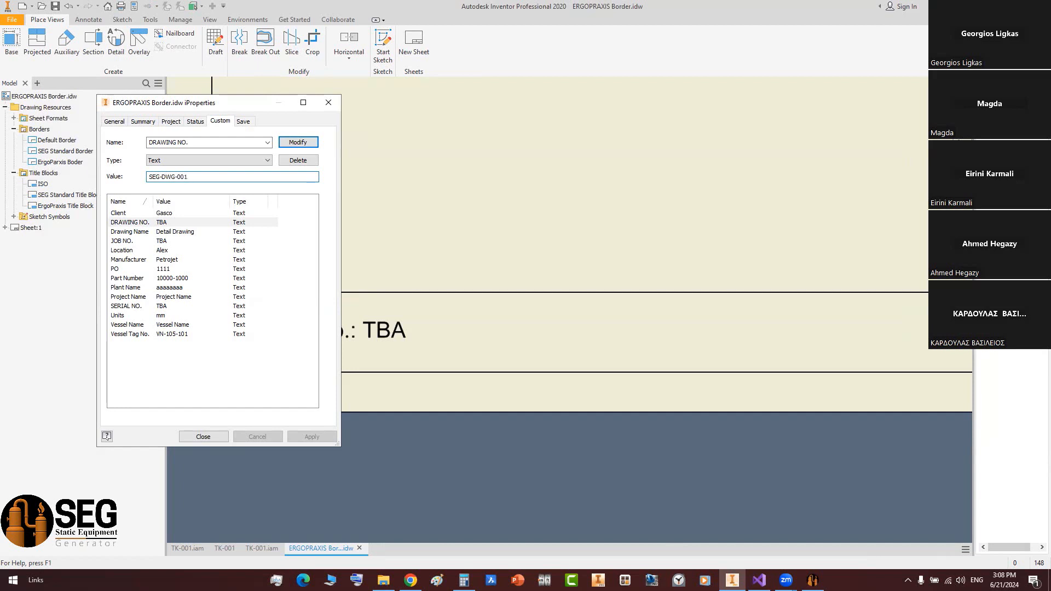
click(301, 142)
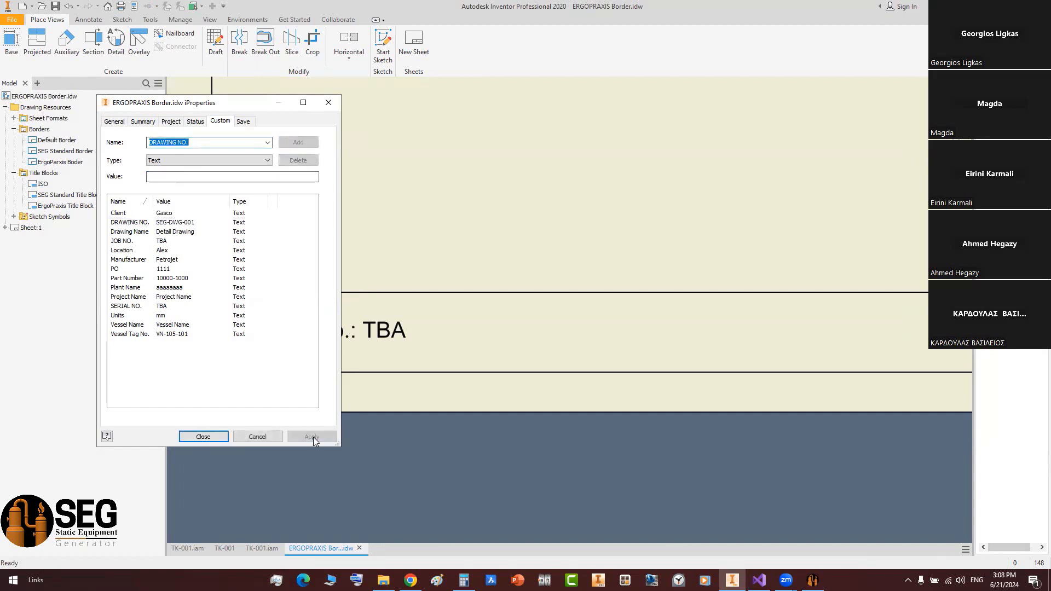
click(312, 437)
click(214, 437)
scroll(385, 339, down, 3)
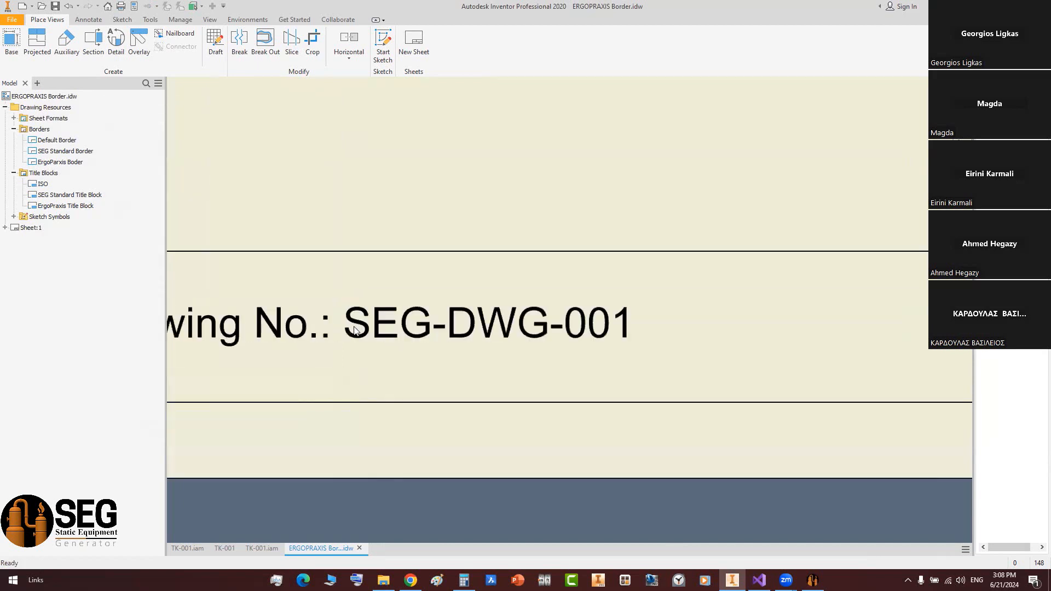
scroll(404, 331, up, 5)
mouse_move(406, 335)
middle_down()
mouse_move(477, 374)
mouse_move(447, 385)
middle_up()
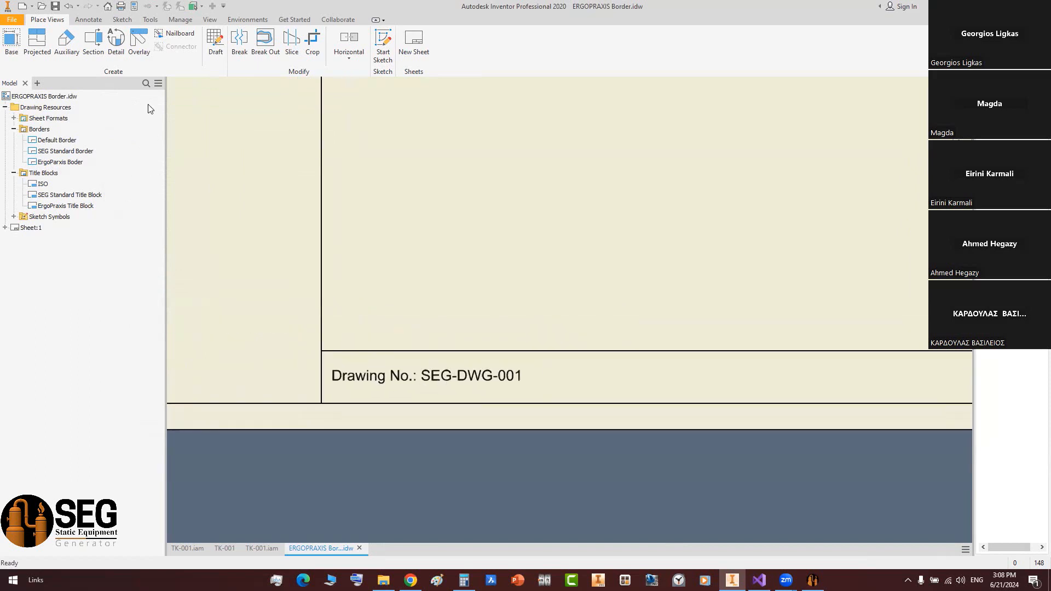
- Set the custom iProperty DRAWING NO. back to TBA and close the properties
click(134, 6)
click(220, 121)
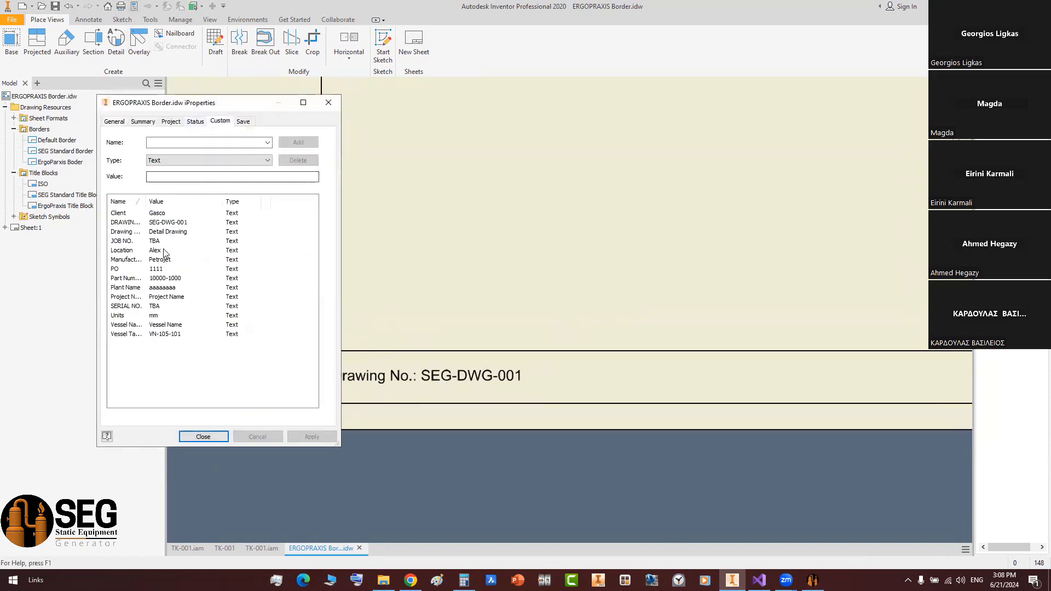
click(165, 222)
drag(199, 178, 114, 187)
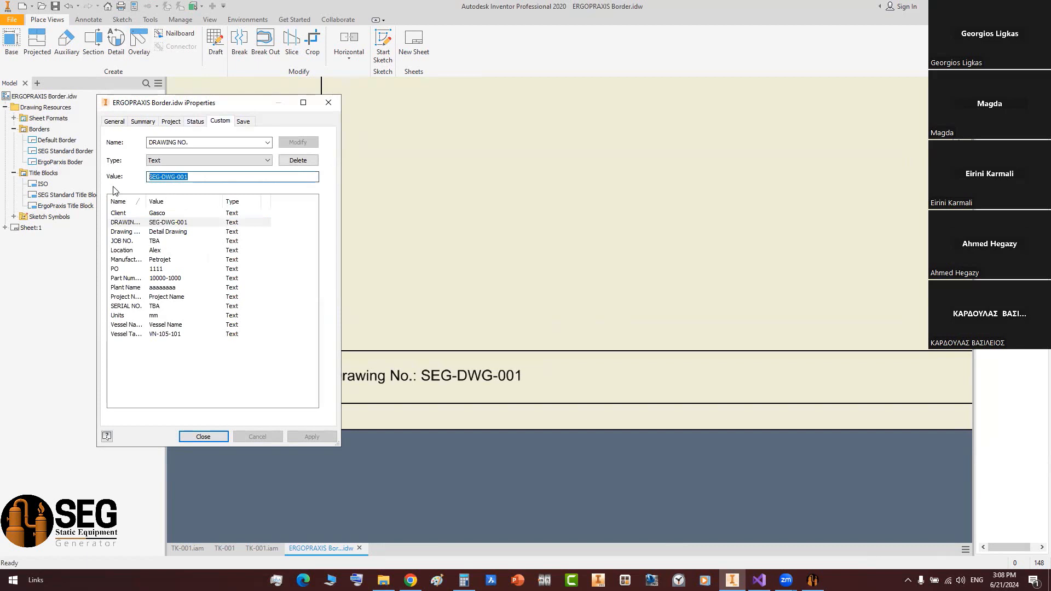
text(TBA)
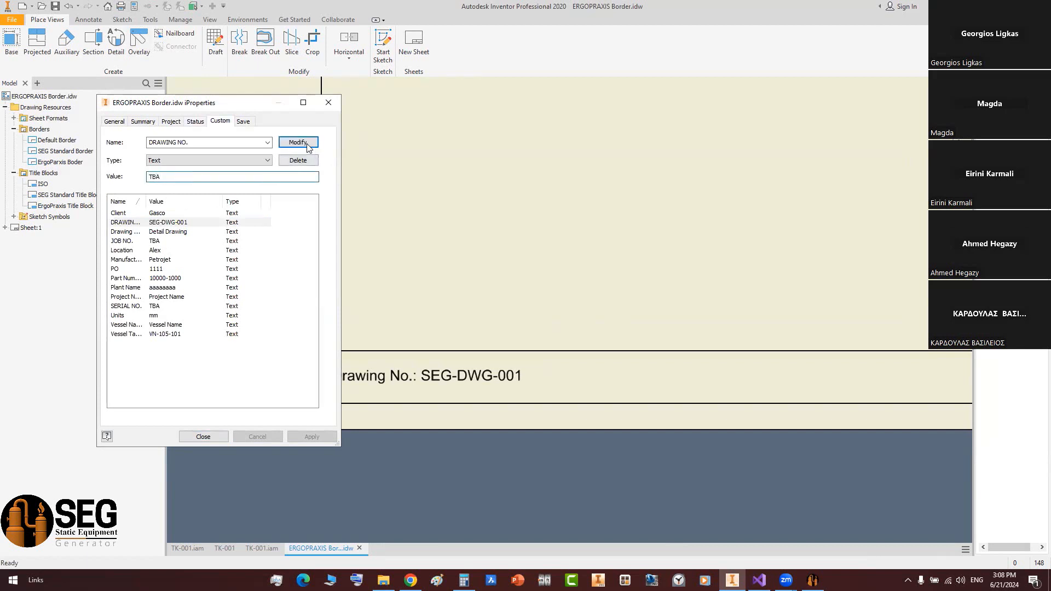
click(298, 142)
click(203, 436)
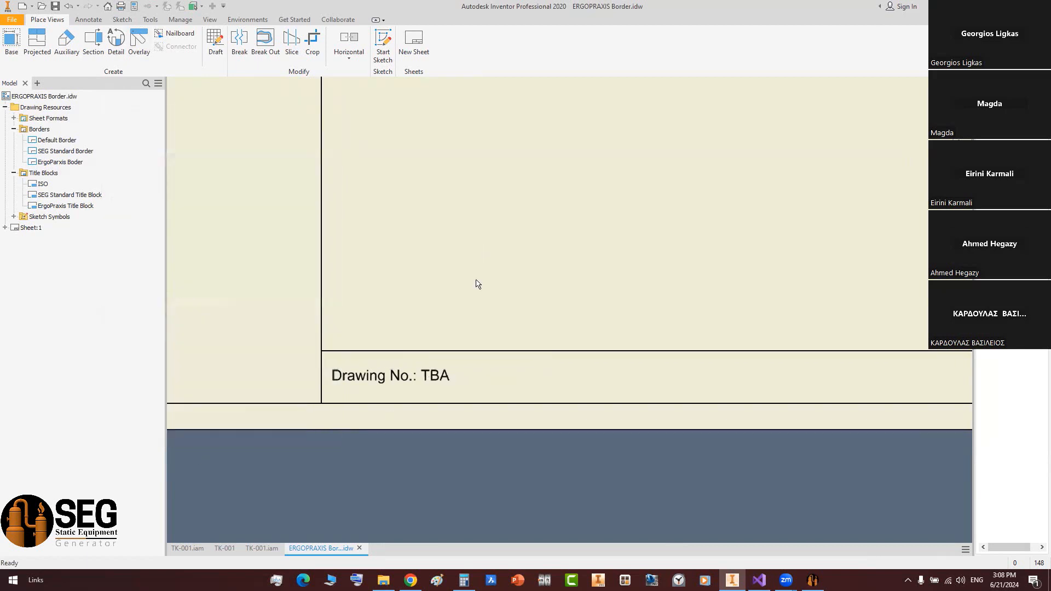
- Edit ErgoPraxis Title Block and sketch a horizontal line across its full width about 36 mm below the top edge
middle_click(387, 351)
middle_click(387, 351)
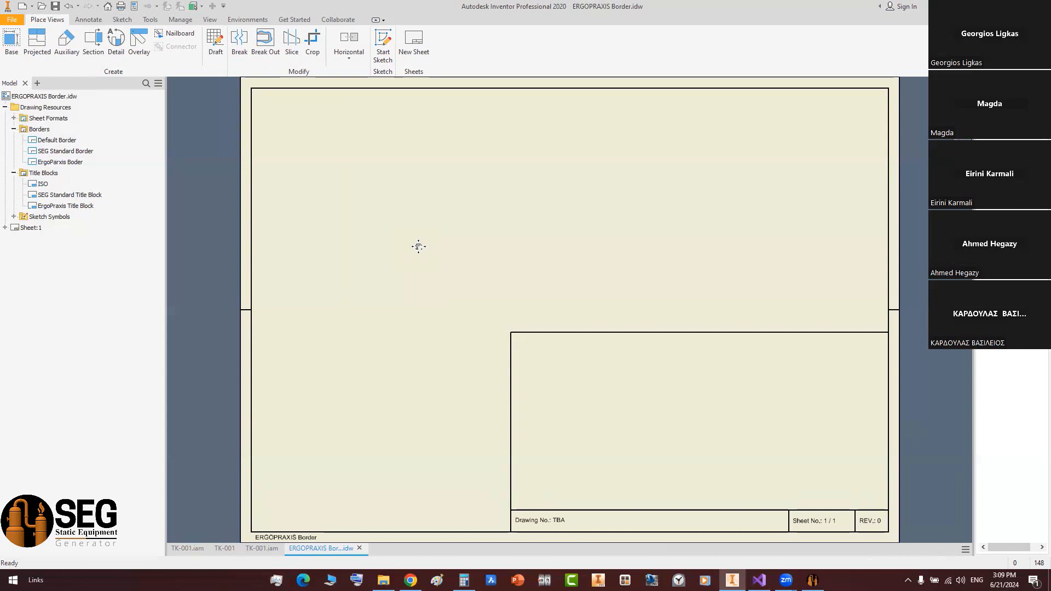
right_click(93, 206)
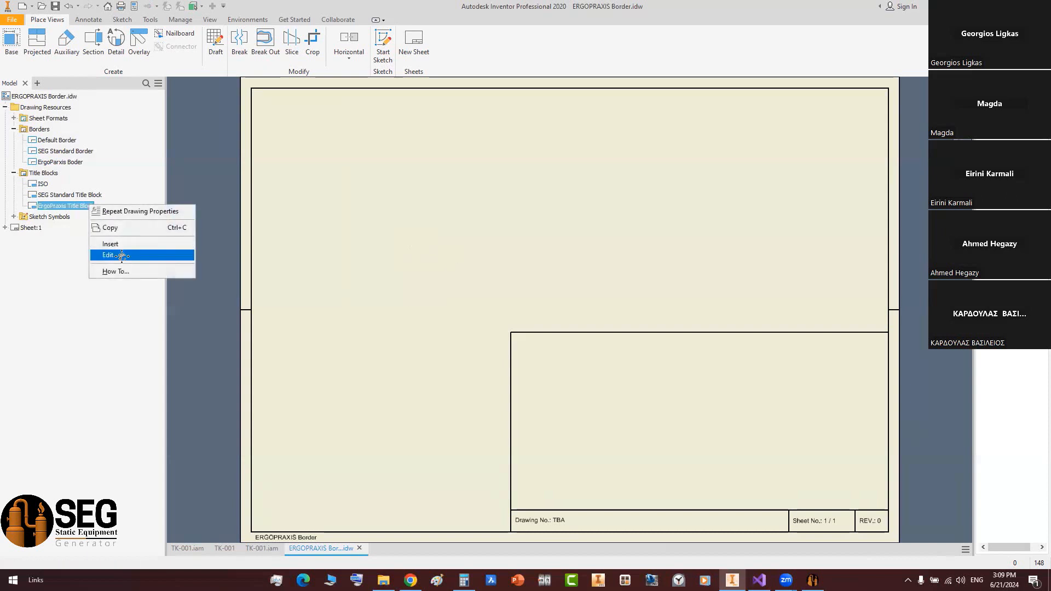
click(122, 255)
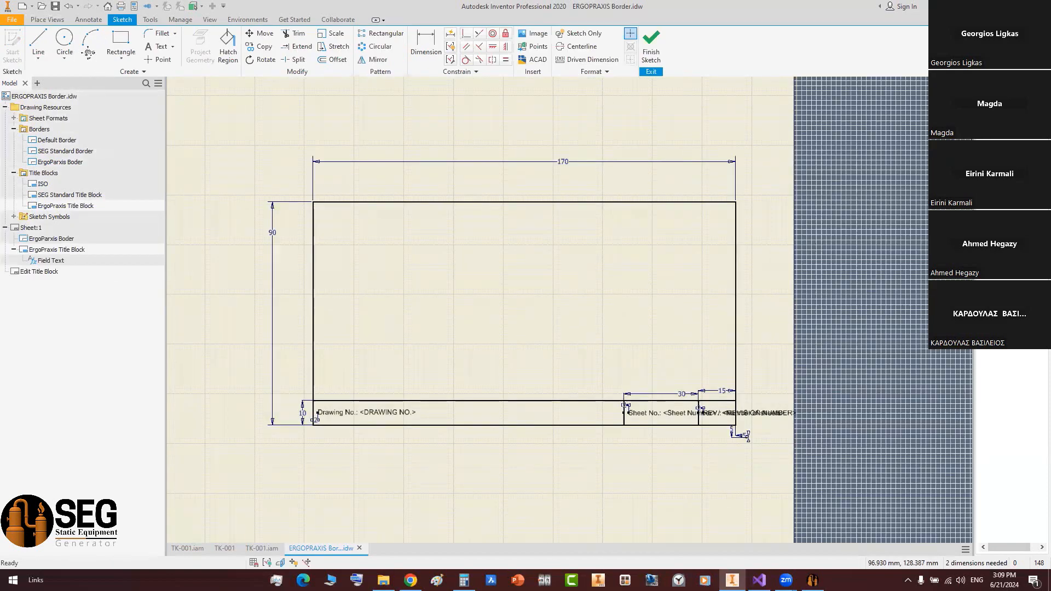
click(38, 43)
click(313, 292)
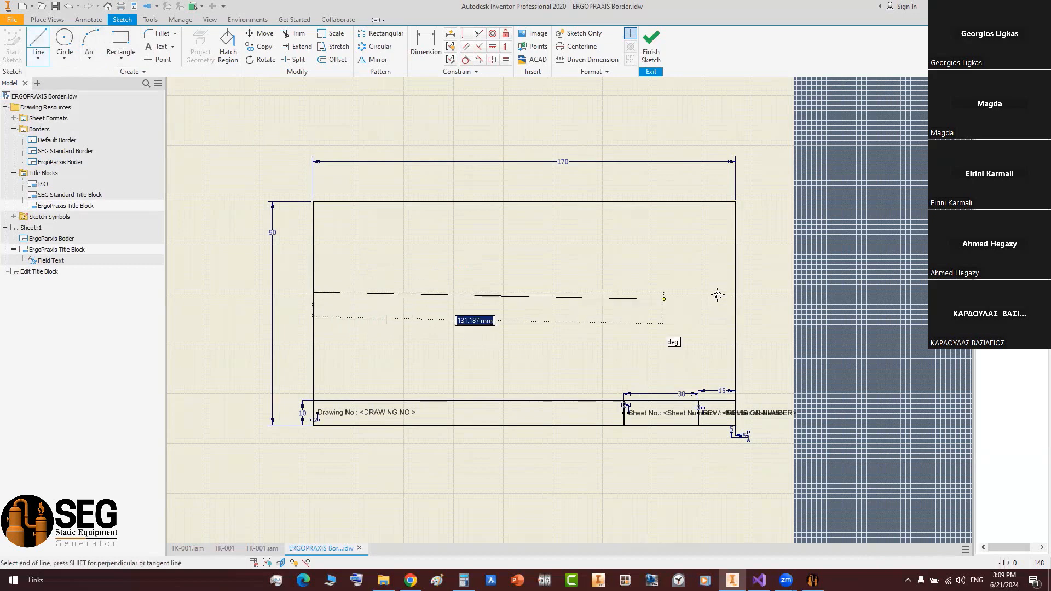
click(736, 292)
right_click(665, 249)
click(690, 251)
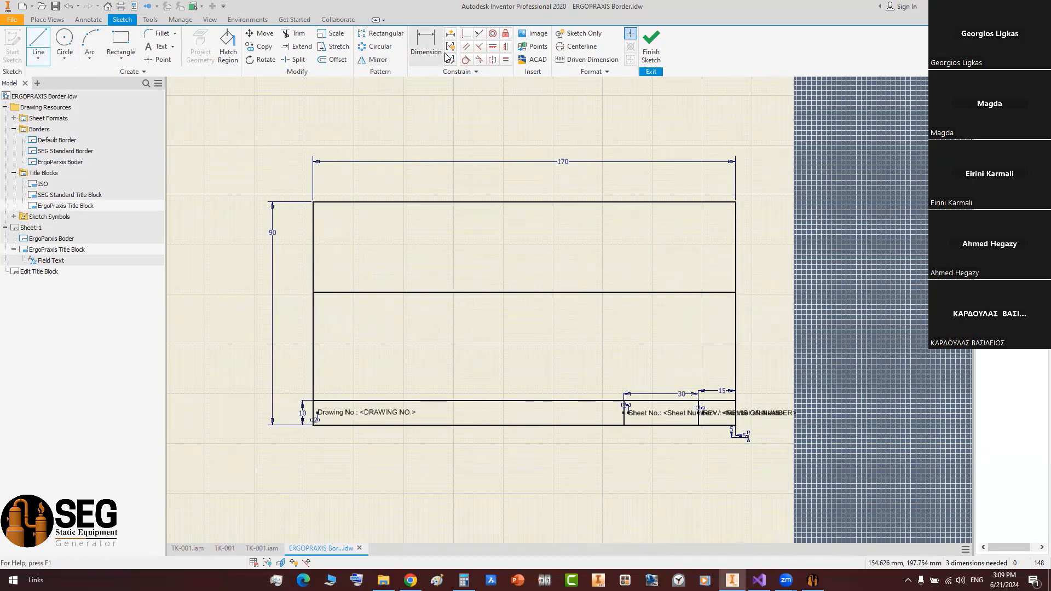
- Insert the image ERGOPRAXIS.jpg from the Company logos folder in SEG Files into the title block's upper row
click(534, 33)
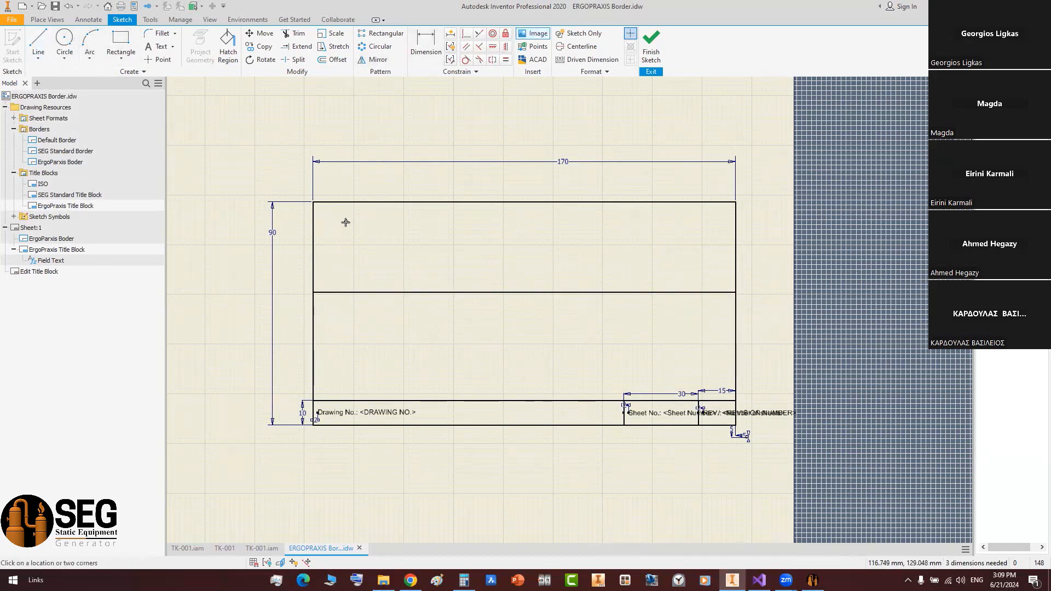
click(526, 268)
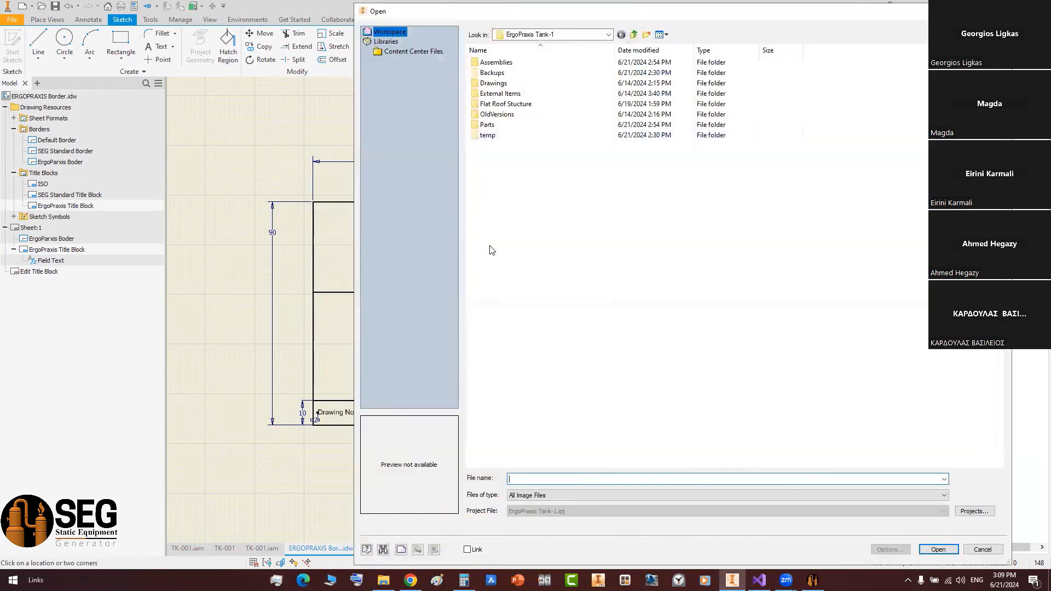
click(607, 34)
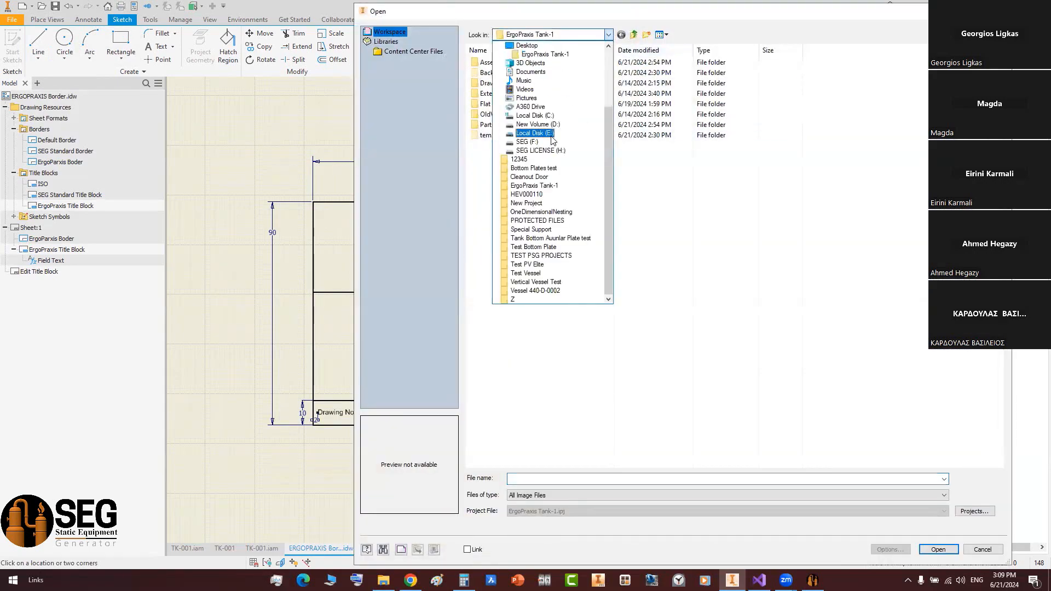
click(552, 136)
double_click(550, 116)
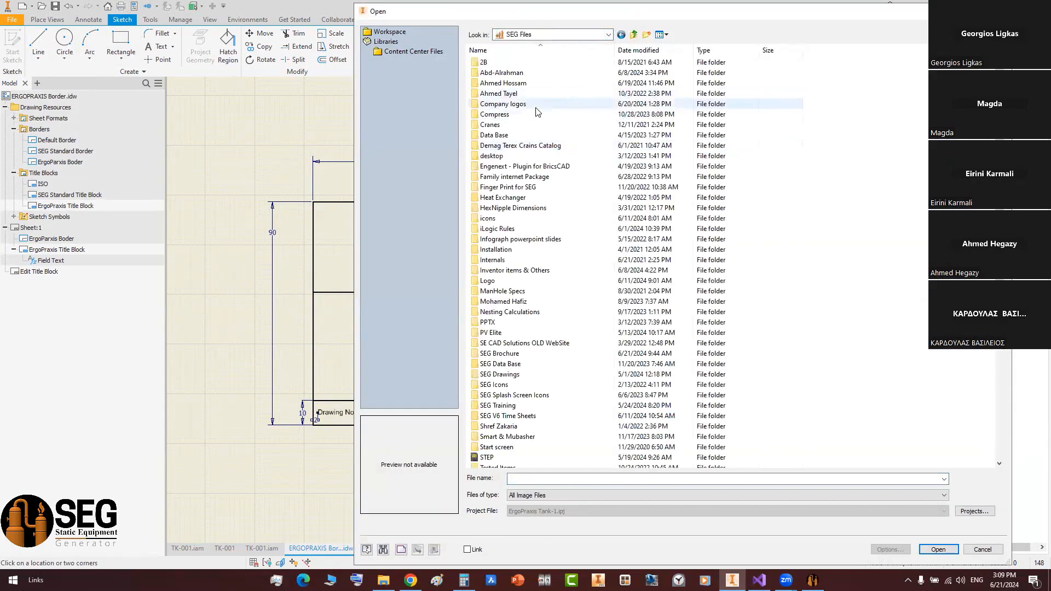
click(514, 107)
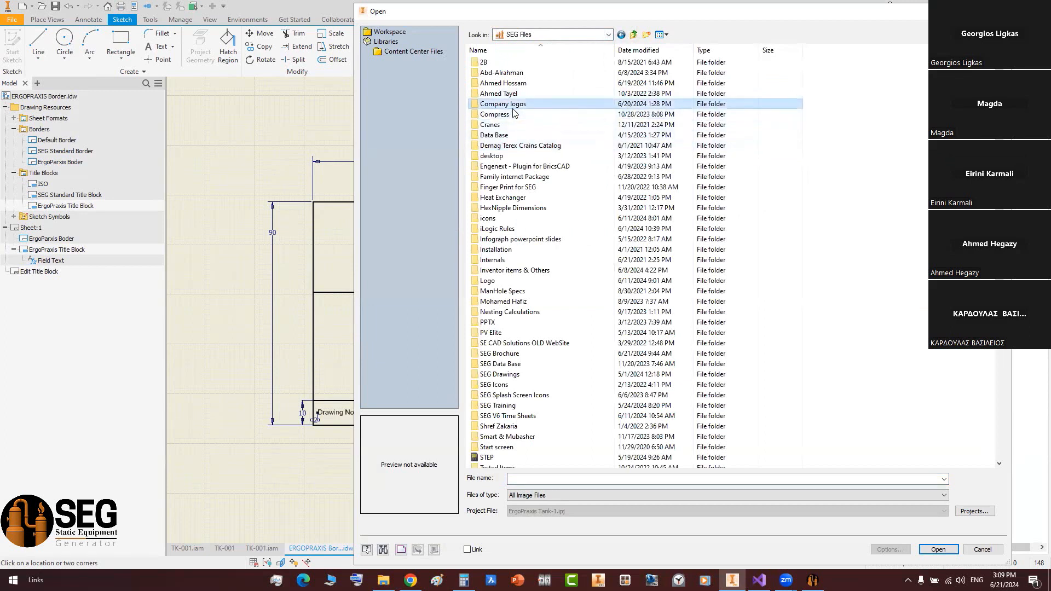
double_click(515, 113)
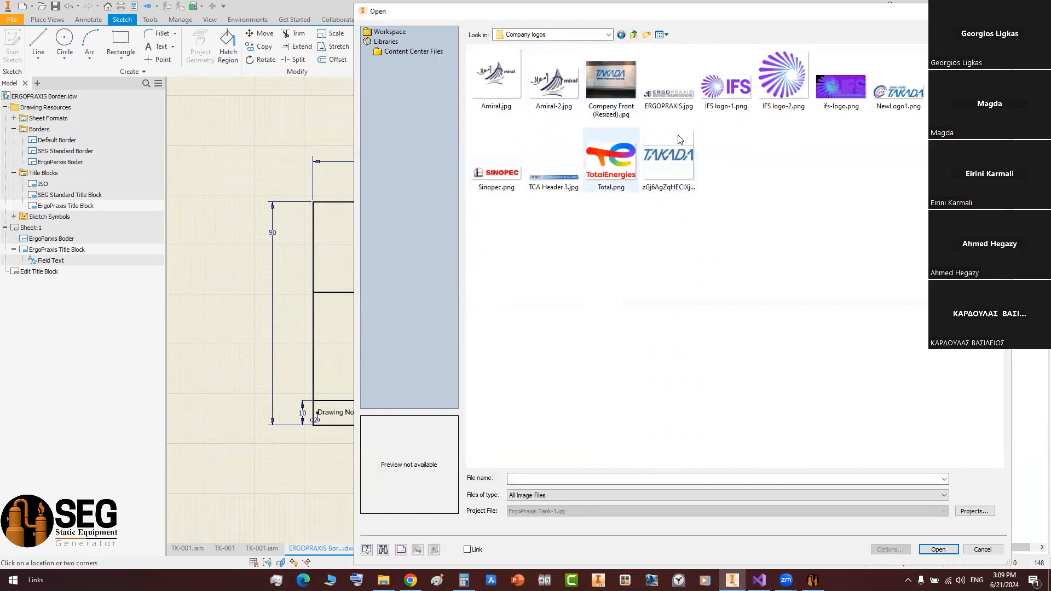
click(668, 82)
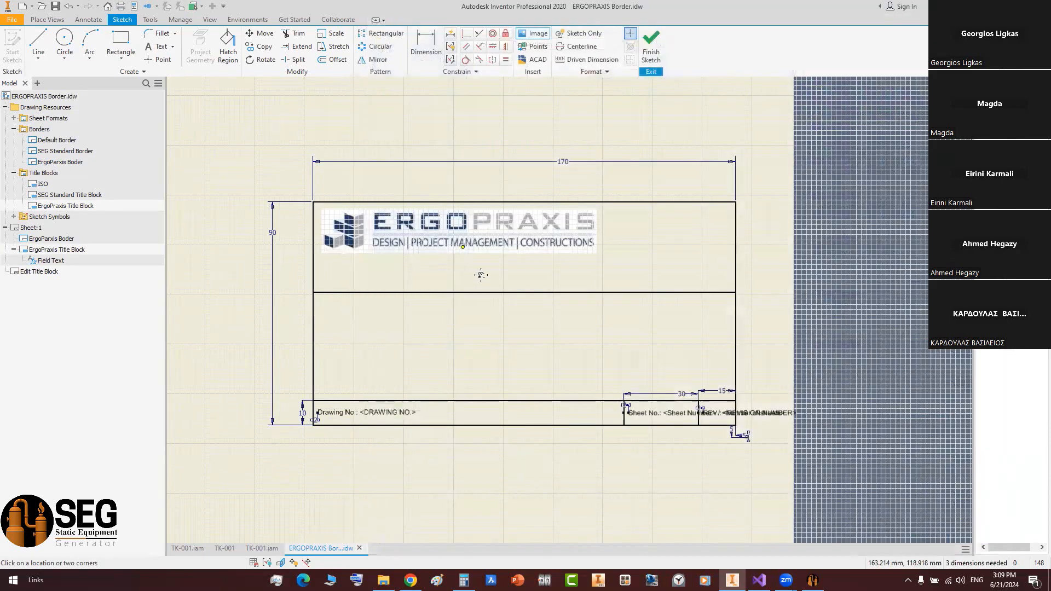
- Enlarge the ERGOPRAXIS logo from its lower-right corner until it nearly spans the title block's width
scroll(482, 275, up, 3)
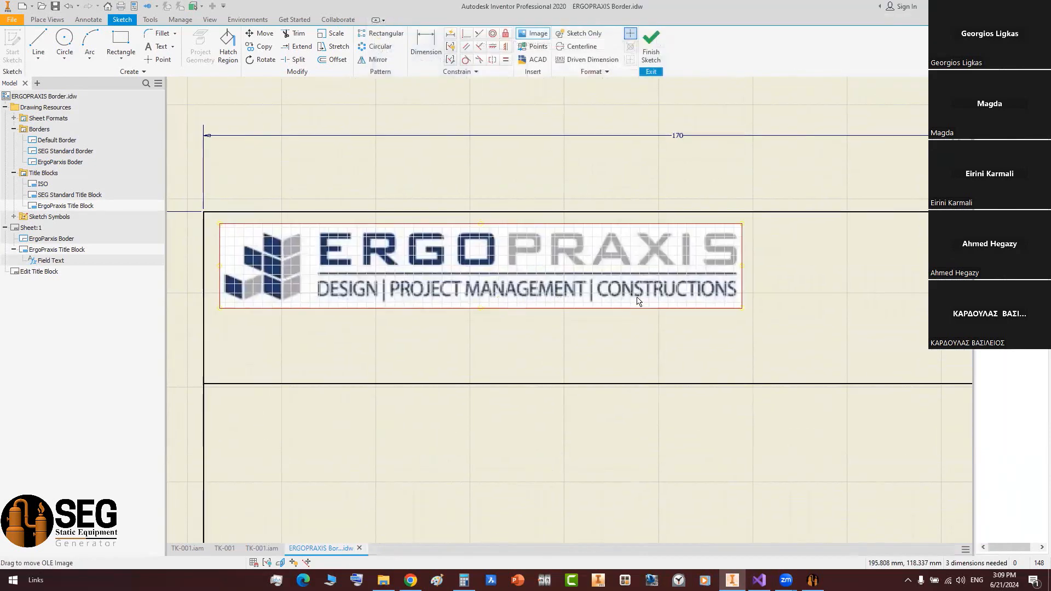
scroll(638, 301, down, 3)
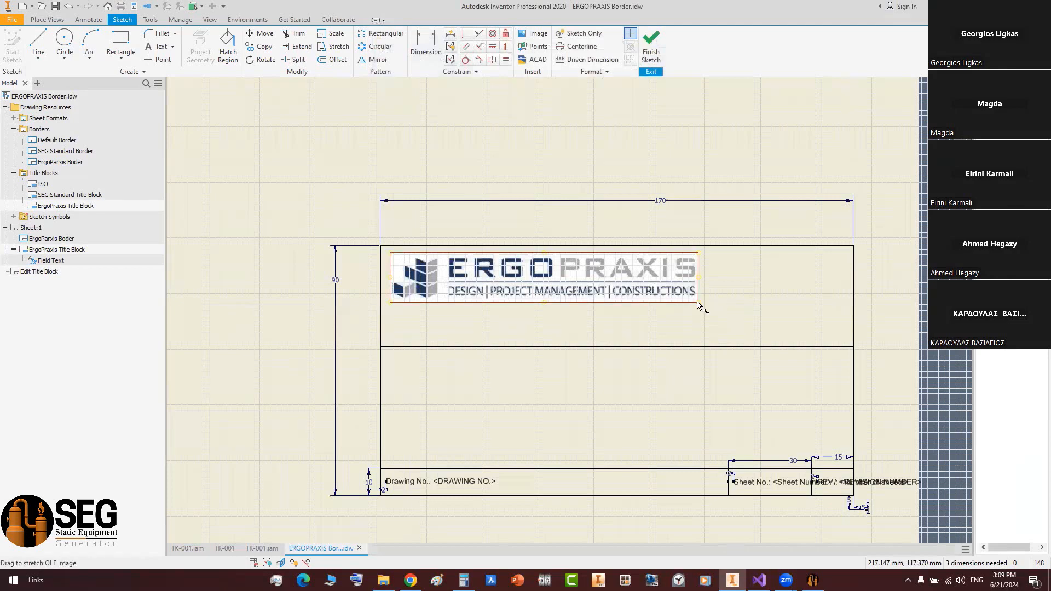
mouse_move(699, 307)
mouse_down()
mouse_move(746, 323)
mouse_move(722, 300)
mouse_move(695, 302)
mouse_up()
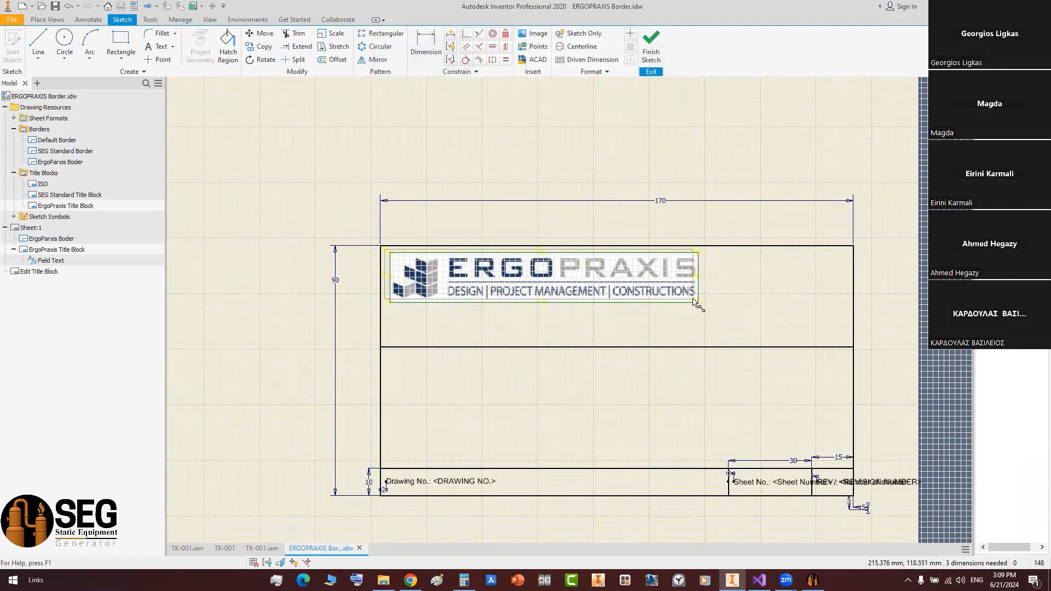
scroll(692, 298, up, 3)
mouse_move(696, 299)
middle_down()
mouse_move(457, 306)
mouse_move(447, 297)
middle_up()
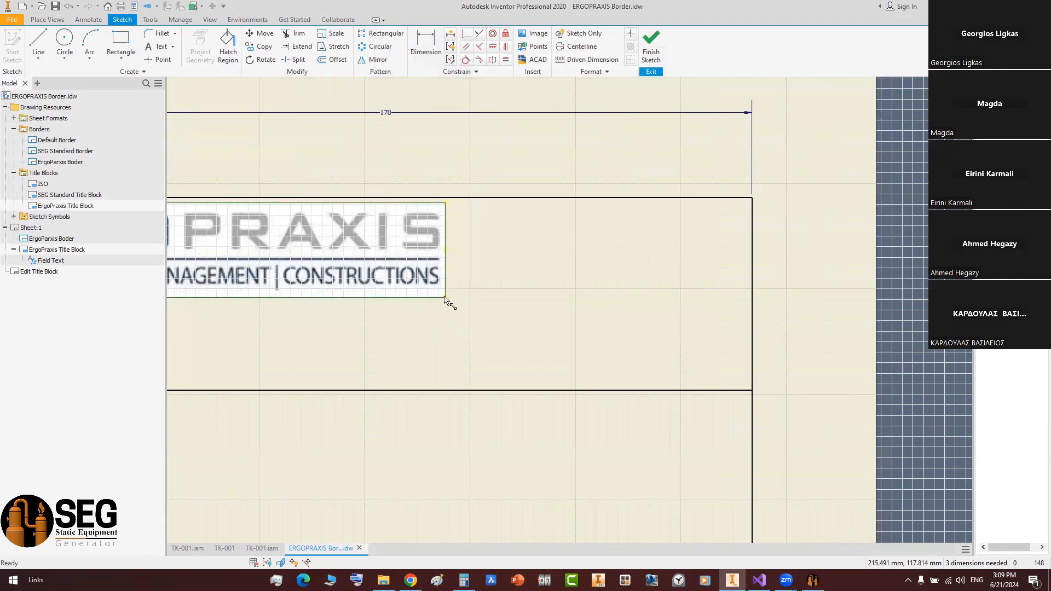
drag(453, 300, 748, 345)
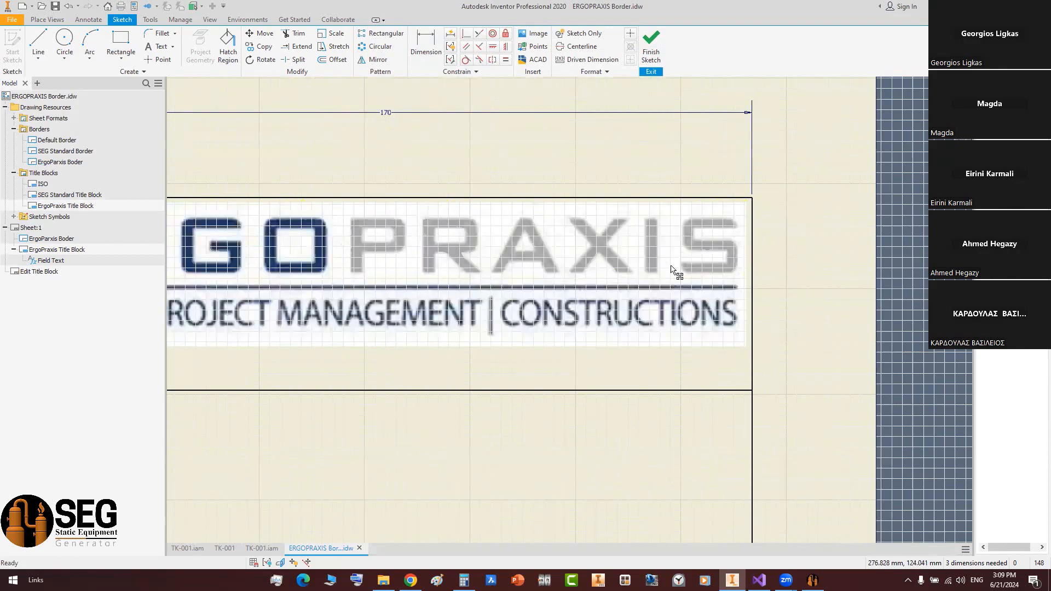
- Dimension the line under the logo 32 mm from the title block's top edge
scroll(675, 265, down, 3)
scroll(430, 323, up, 5)
key(d)
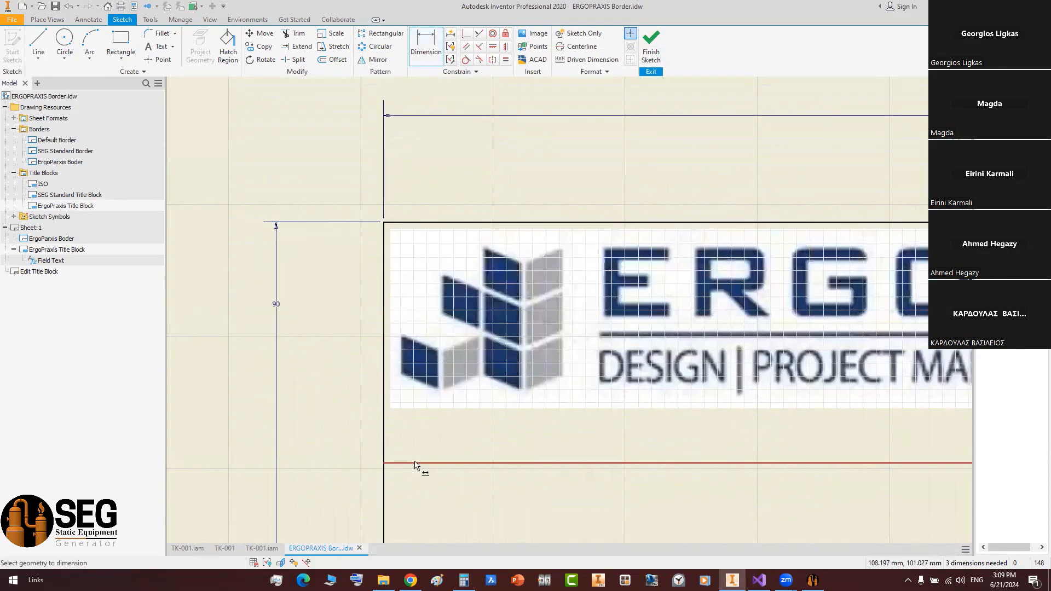
click(542, 463)
click(435, 223)
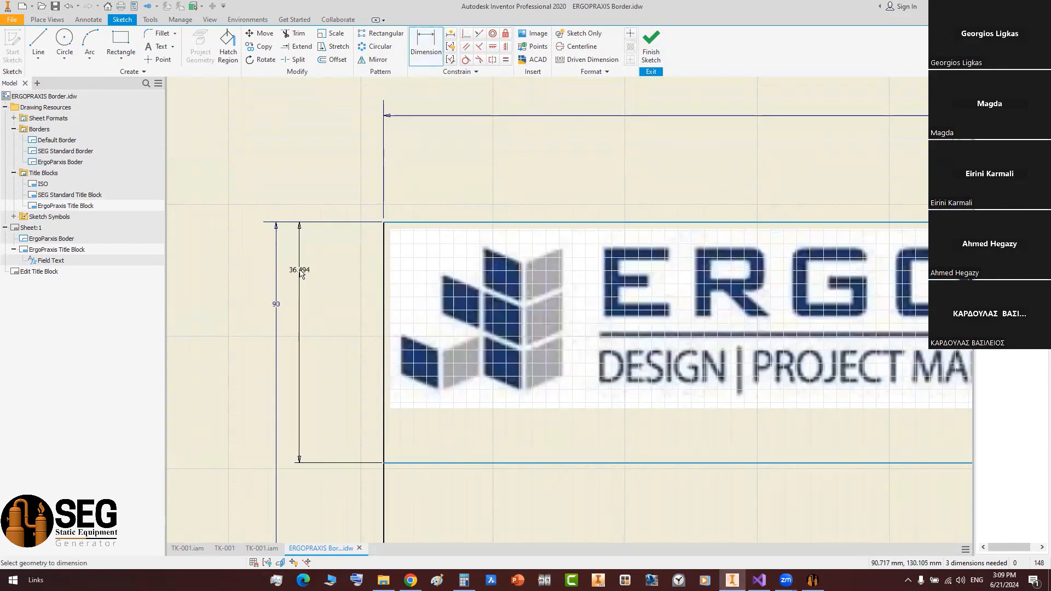
click(331, 273)
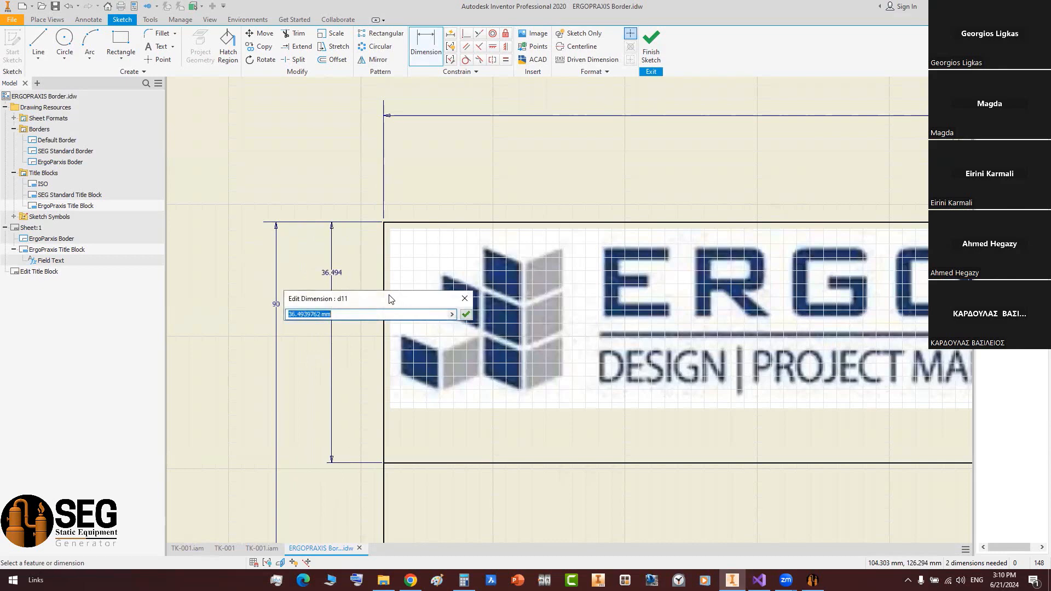
text(32)
key(Return)
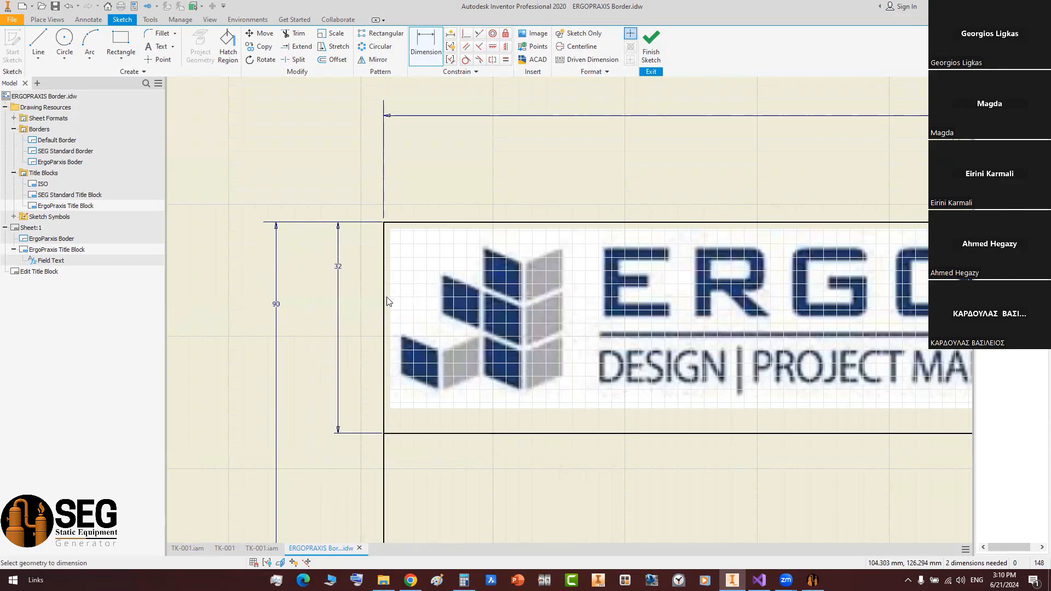
- Try logo row heights of 26 mm and 30 mm by editing the dimension between the top edge and the dividing line
double_click(343, 267)
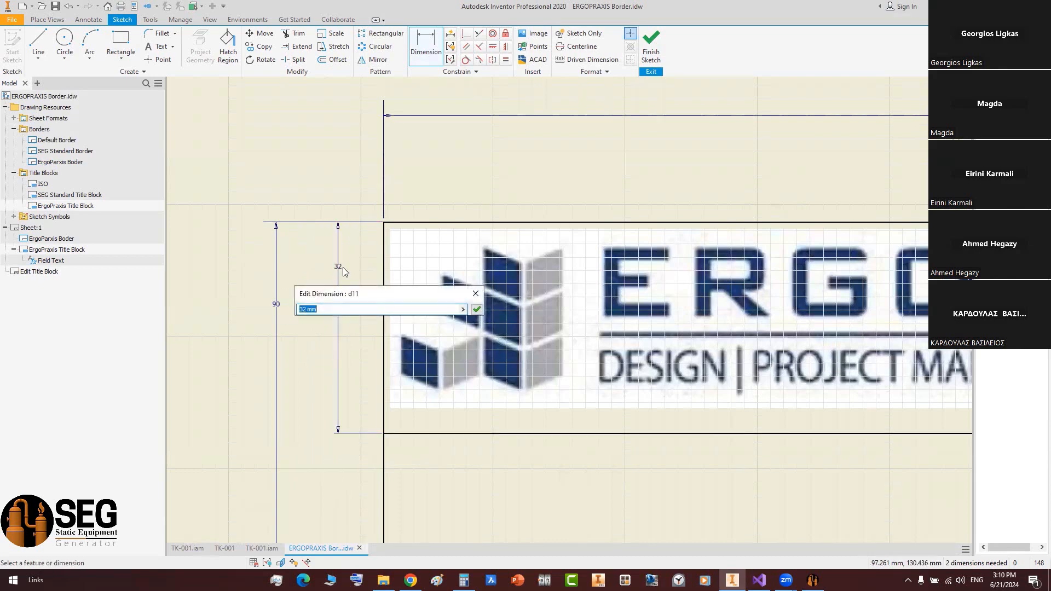
text(8)
text(6)
key(Return)
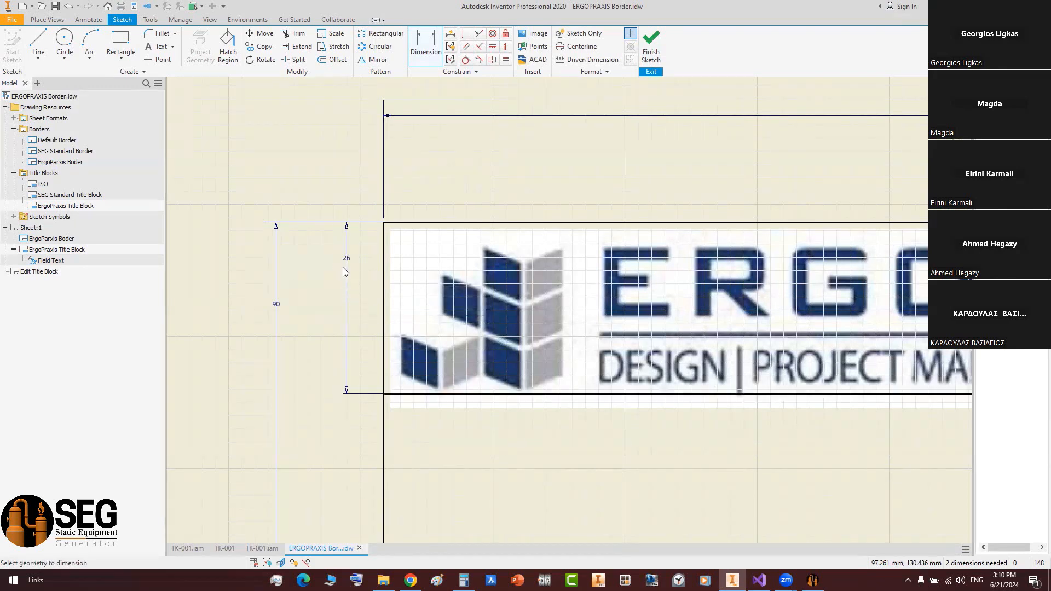
double_click(348, 259)
text(30)
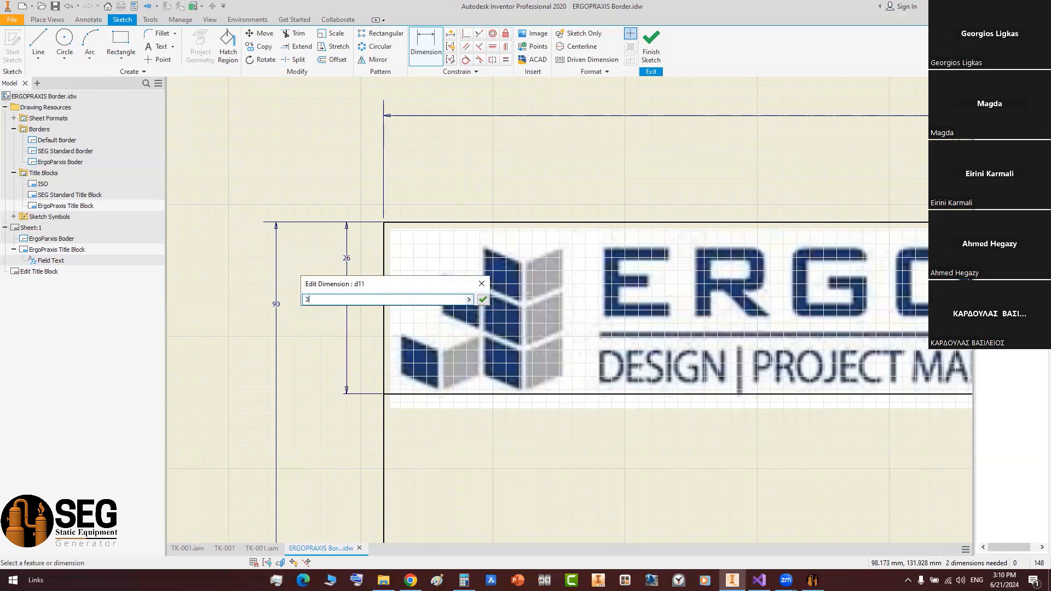
key(Return)
- Set the logo row's height to 28 mm by editing the dimension between the title block's top edge and the dividing line
double_click(341, 267)
text(28)
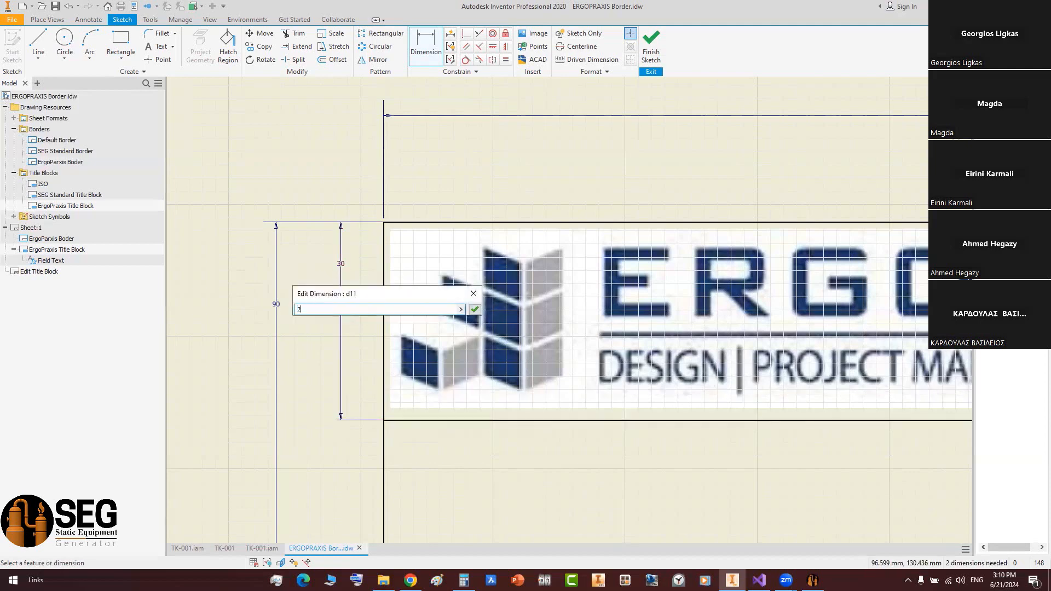
key(Return)
middle_drag(619, 267, 611, 262)
scroll(442, 270, down, 3)
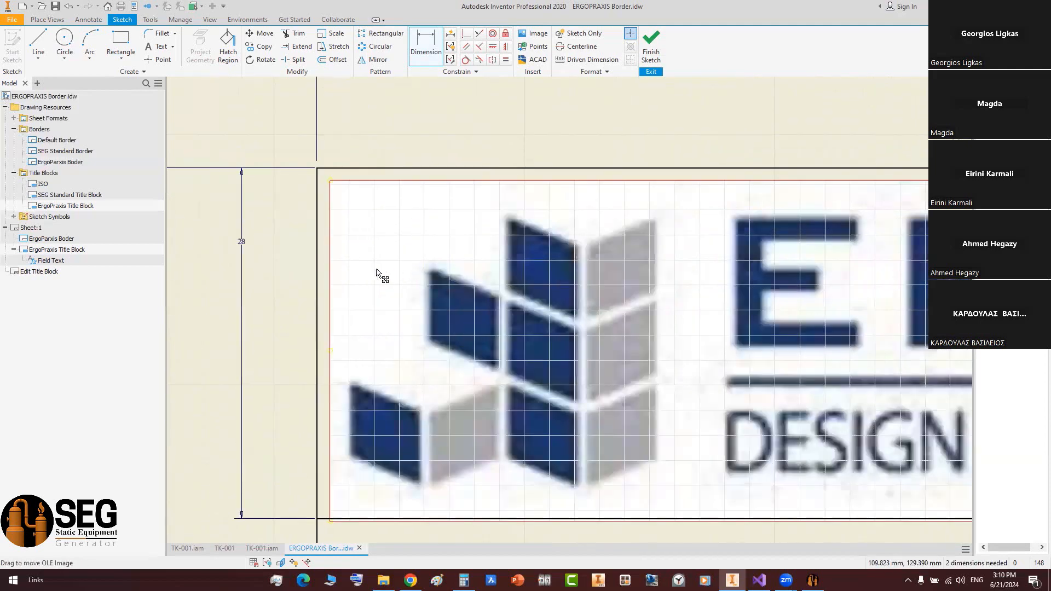
key(Escape)
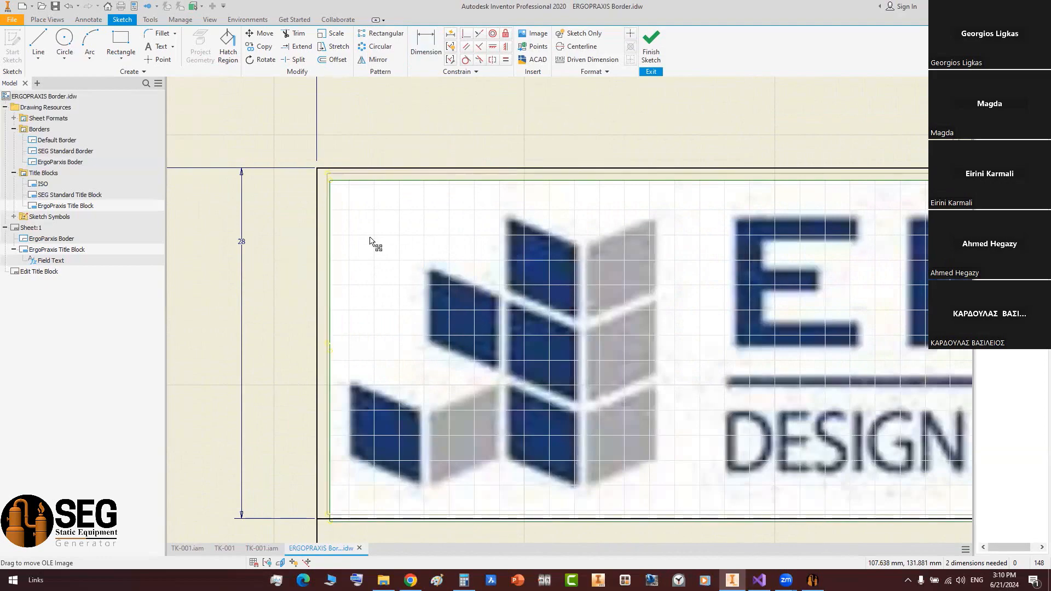
- Sketch a horizontal line across the title block's full 170 mm width, about 15.7 mm below the line under the logo
scroll(416, 230, up, 3)
scroll(656, 246, up, 5)
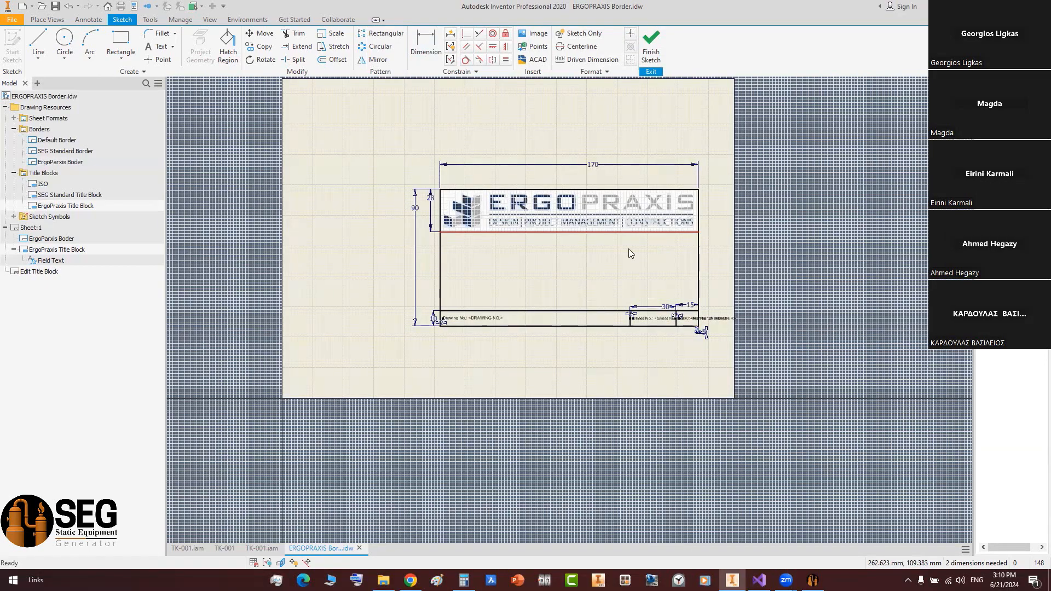
scroll(613, 242, down, 5)
middle_drag(613, 242, 708, 299)
scroll(645, 330, up, 3)
middle_drag(645, 330, 663, 331)
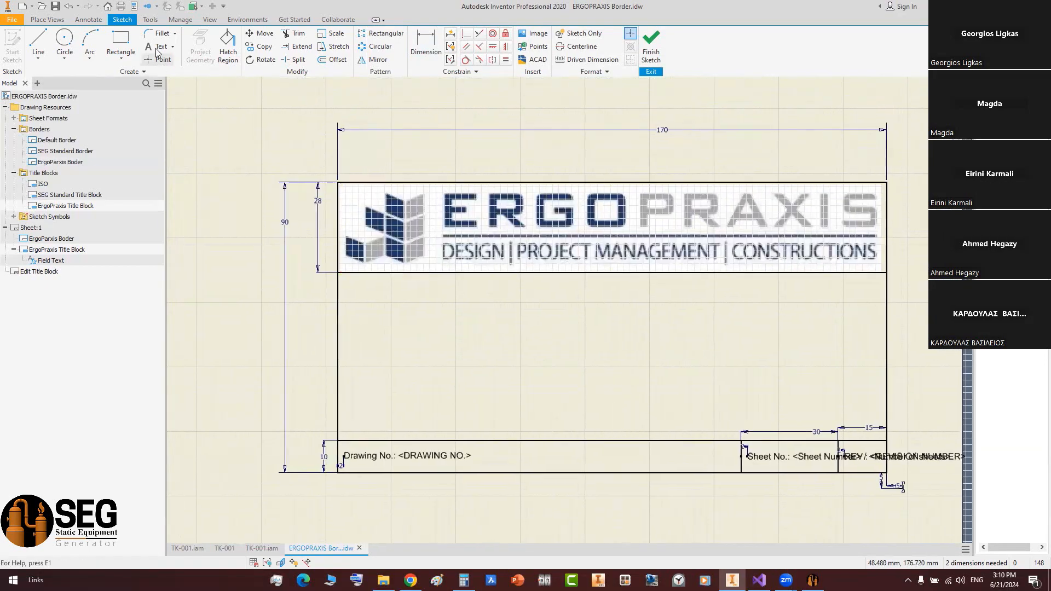
click(38, 44)
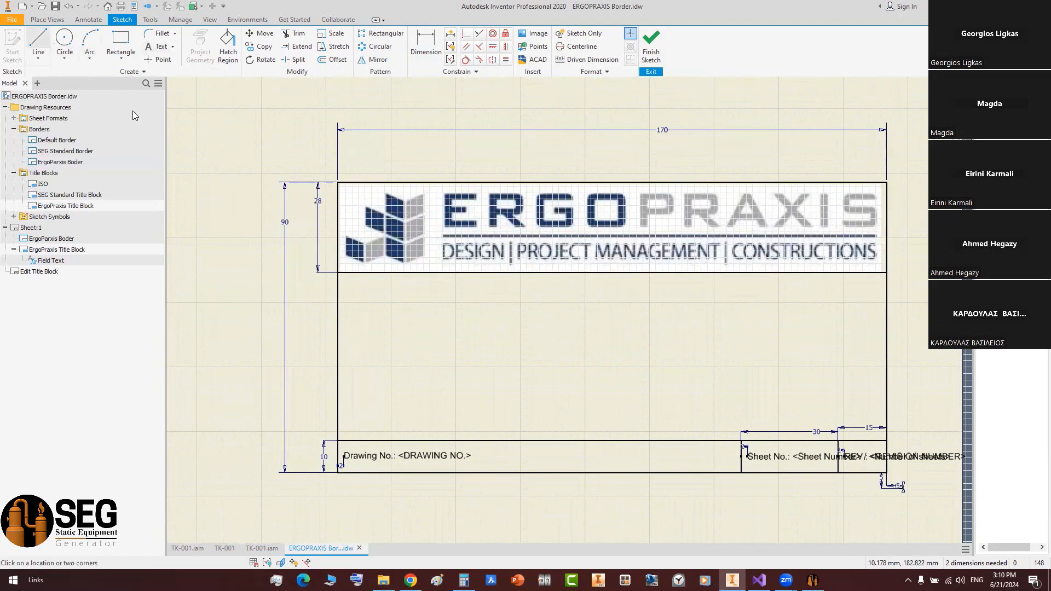
click(338, 339)
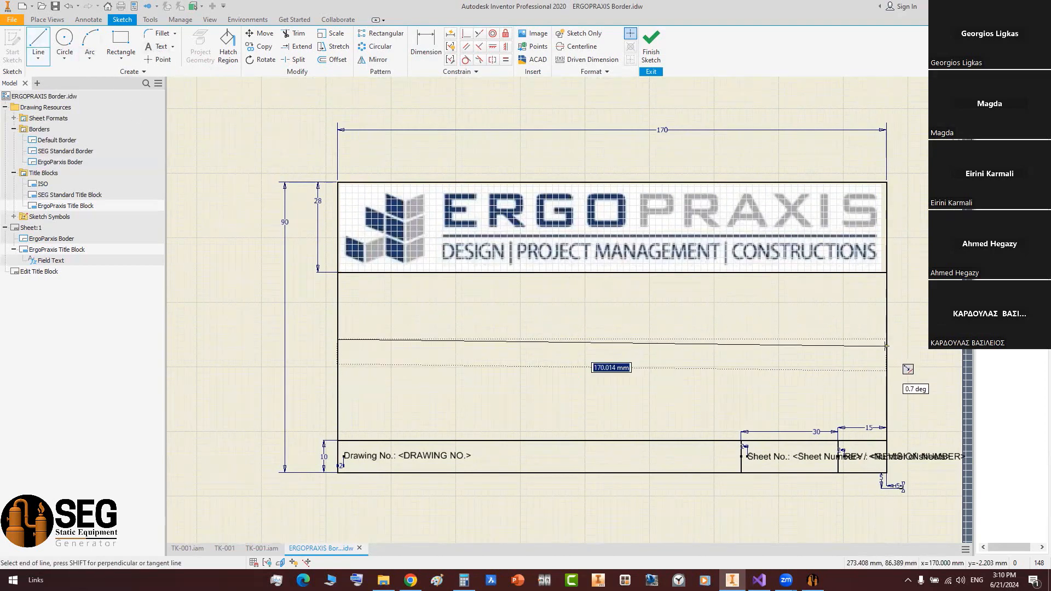
key(Escape)
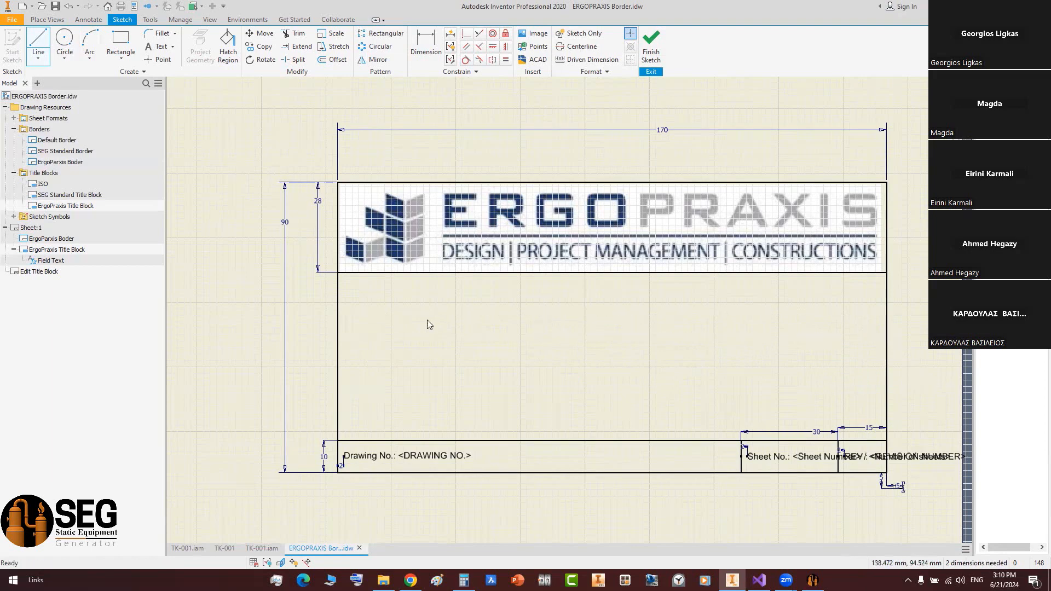
click(337, 323)
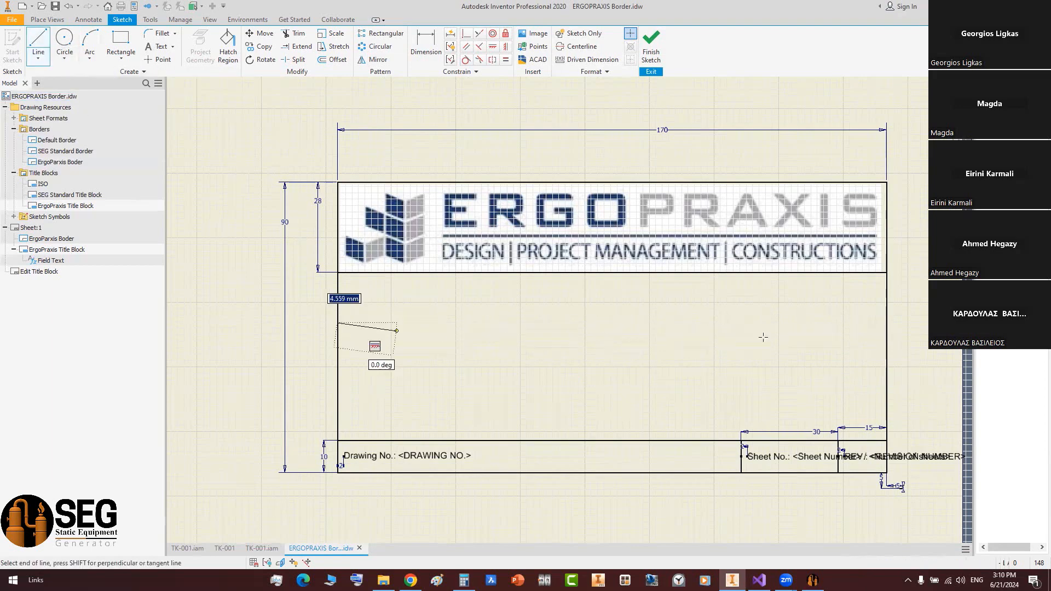
click(887, 323)
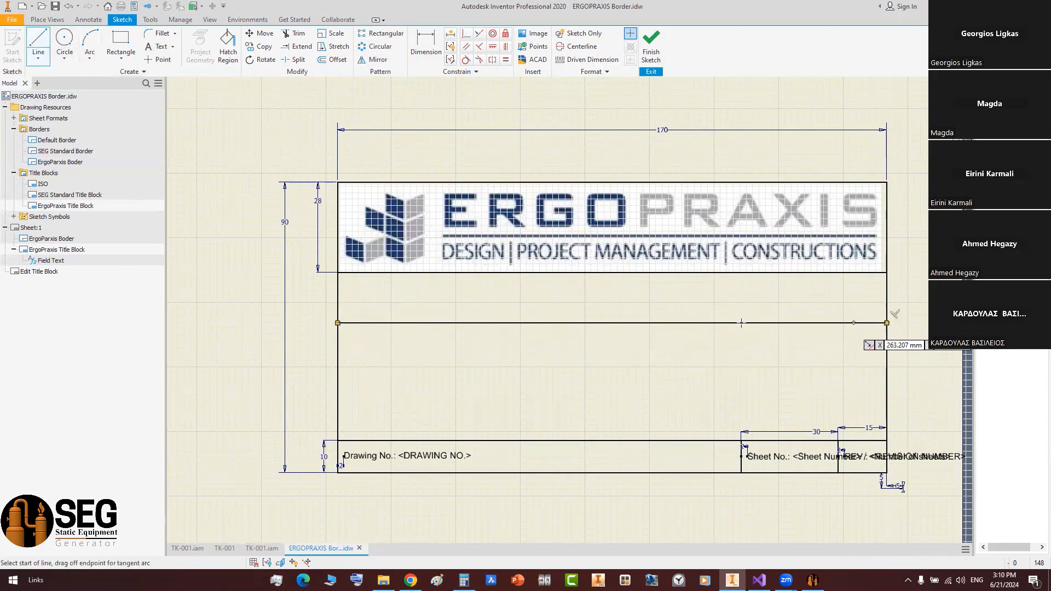
key(Escape)
- Dimension the new horizontal line 20 mm below the line under the logo
middle_drag(593, 331, 595, 353)
key(d)
click(406, 345)
click(366, 296)
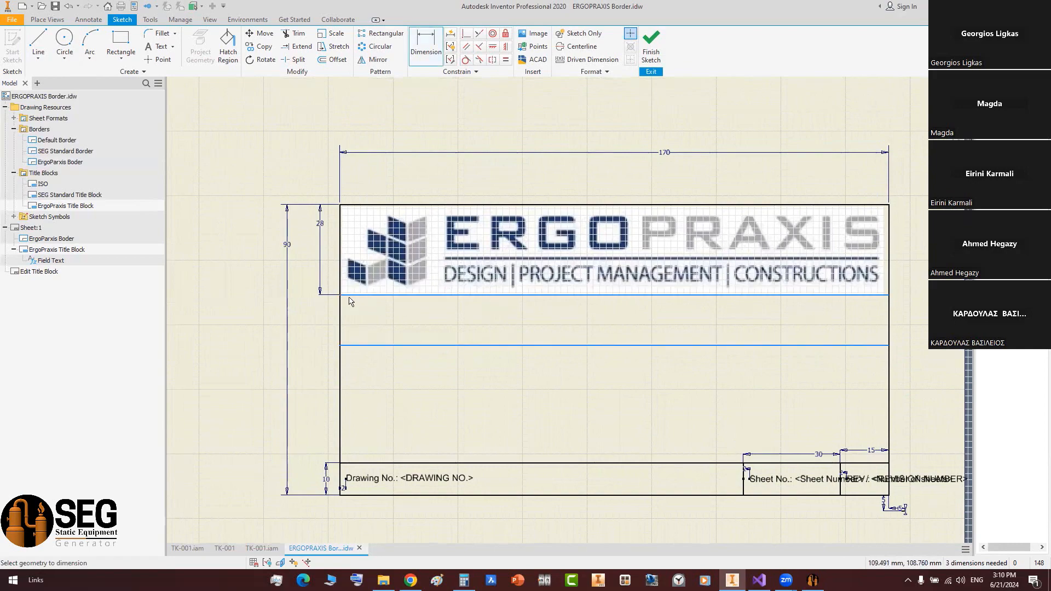
click(325, 311)
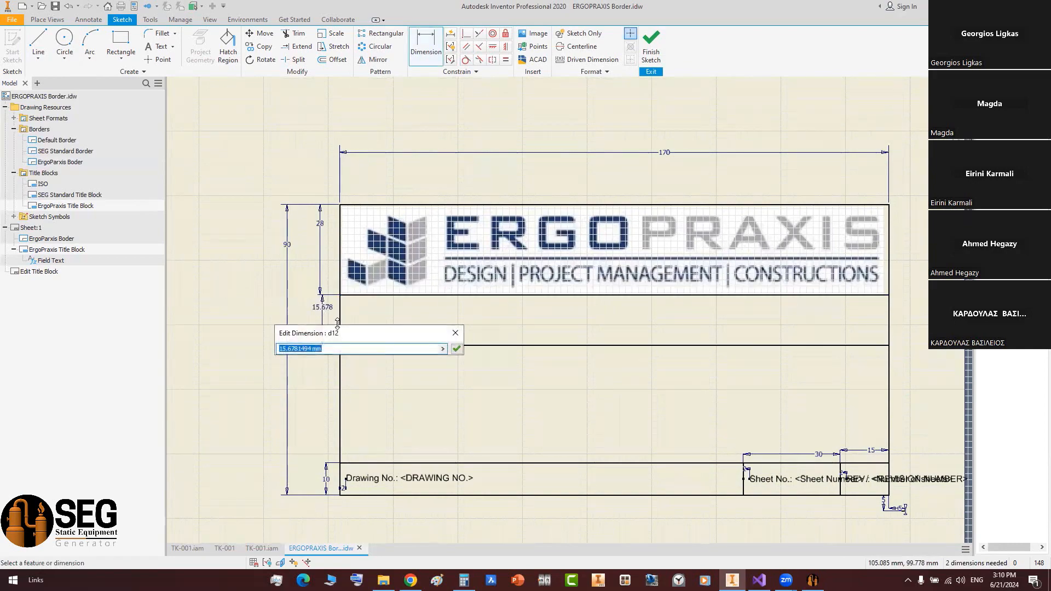
text(15)
key(Return)
scroll(613, 322, up, 3)
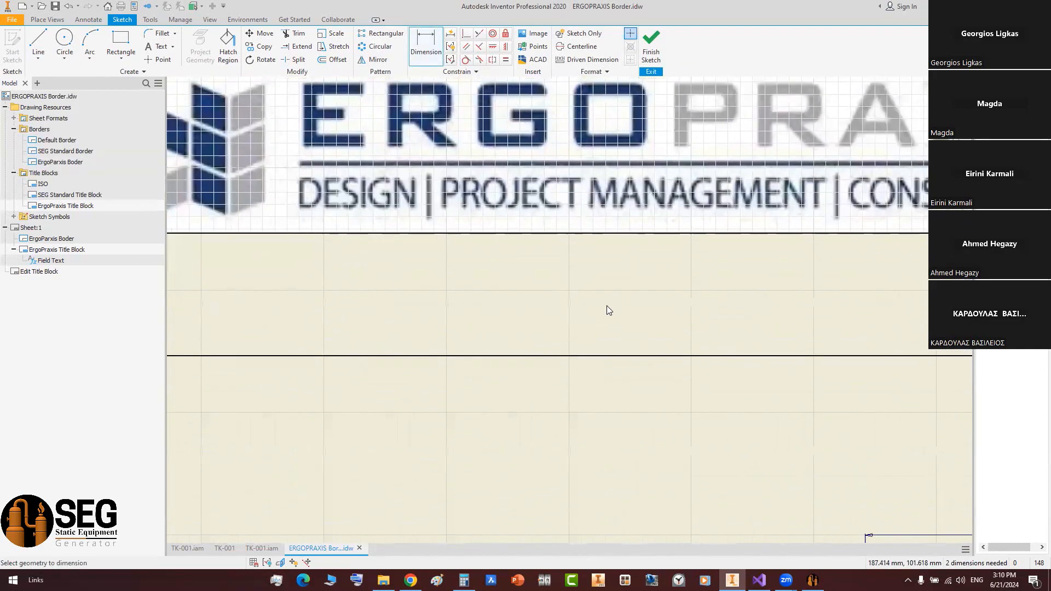
scroll(607, 311, down, 3)
- Start a text in the middle of the 20 mm row and insert the custom drawing property Vessel Name
click(159, 46)
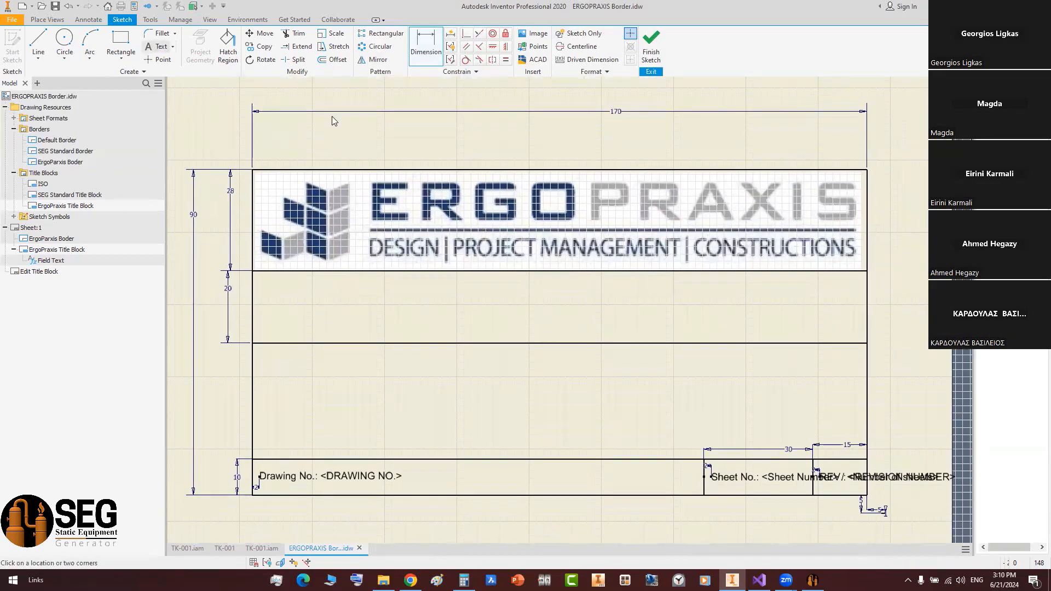
click(633, 305)
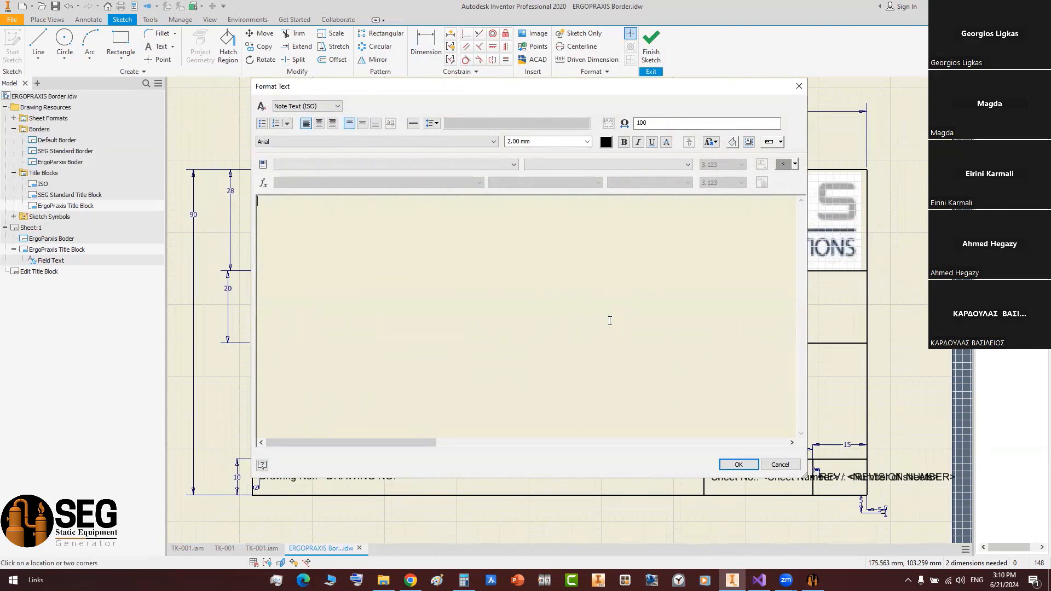
click(482, 164)
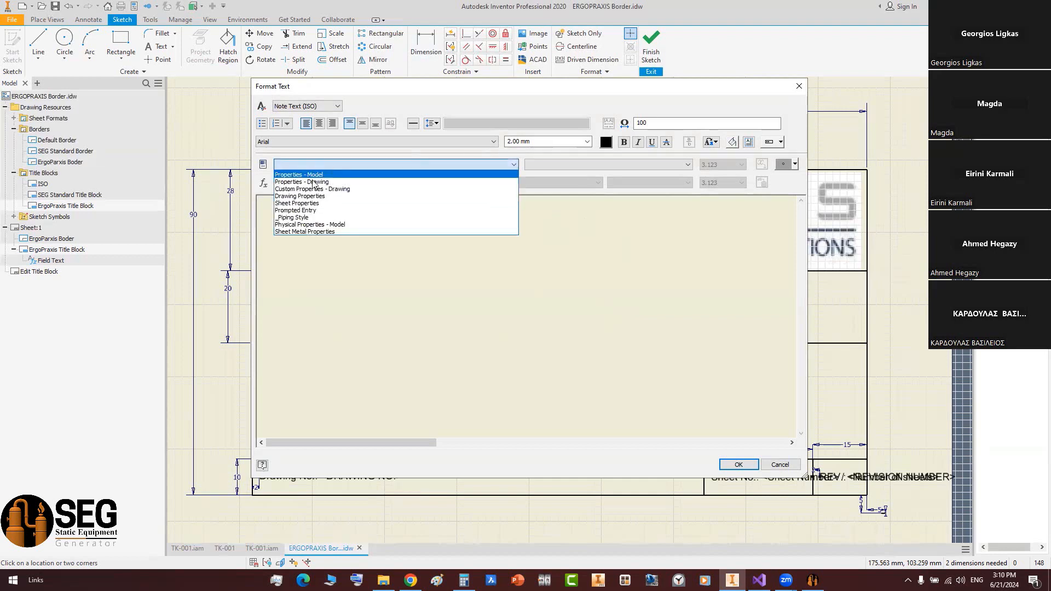
click(339, 181)
click(611, 166)
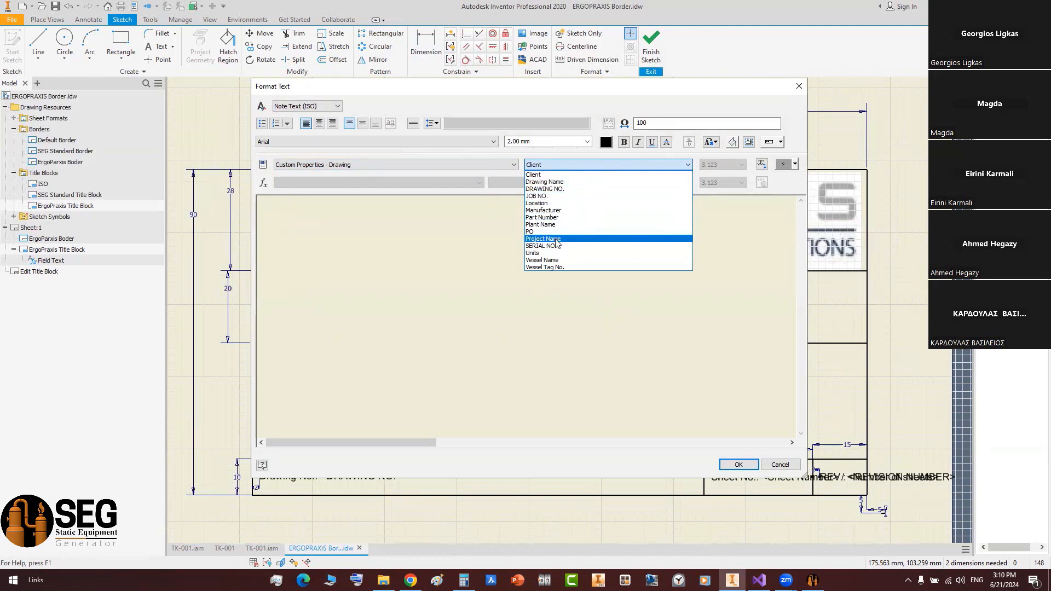
click(554, 260)
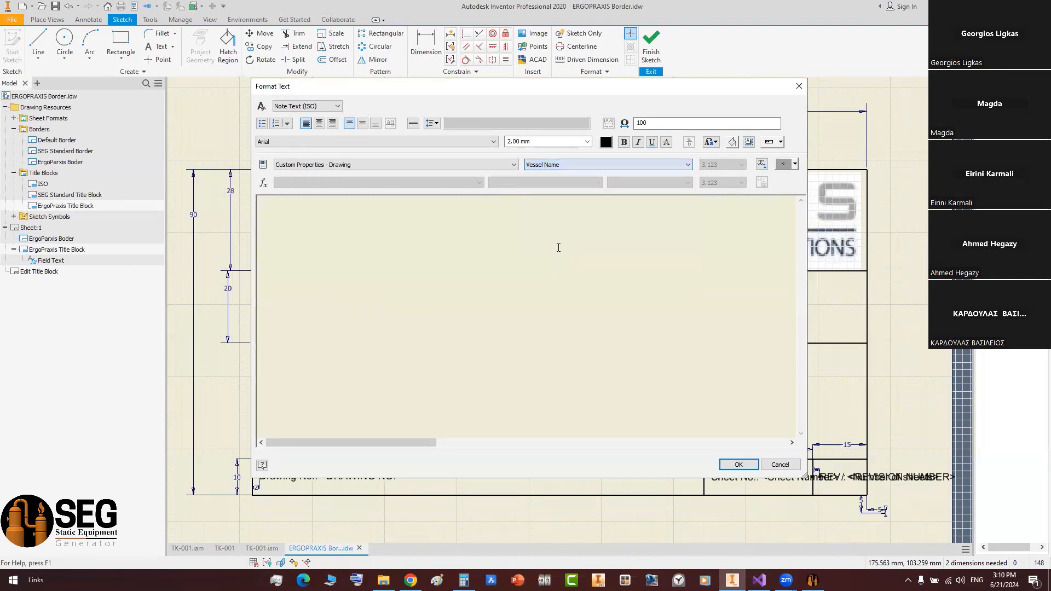
click(762, 164)
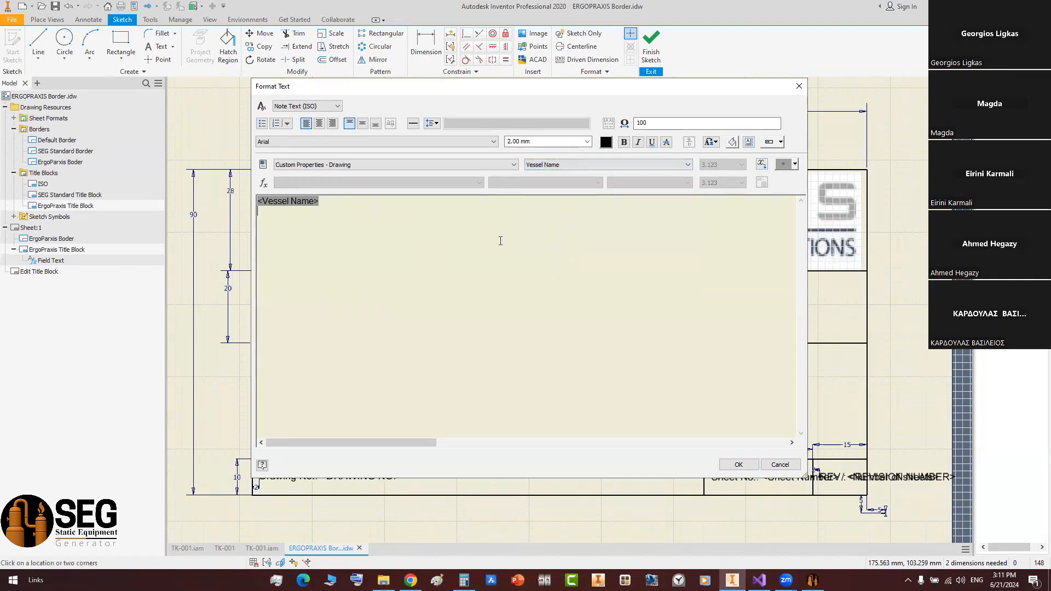
- Add the custom drawing properties Vessel Tag No. and Drawing Name below the Vessel Name field
click(434, 165)
click(433, 165)
click(620, 166)
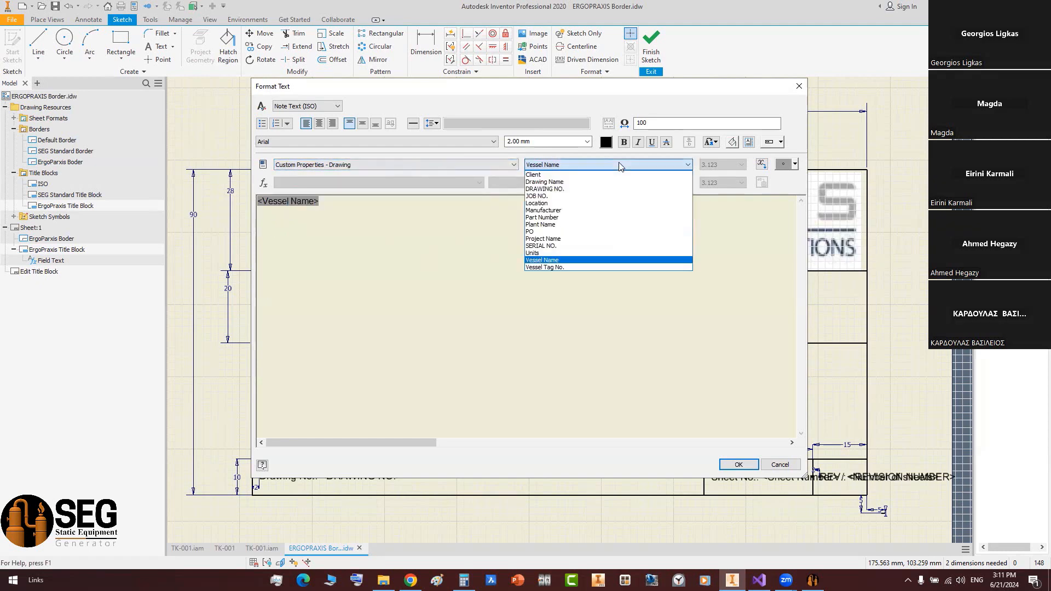
click(575, 267)
click(761, 165)
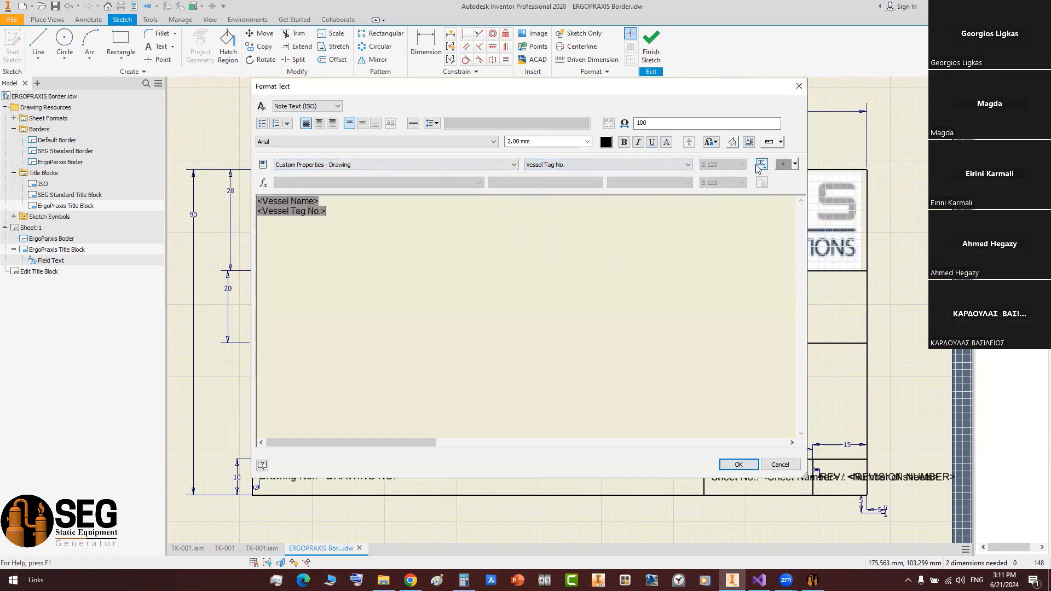
click(575, 165)
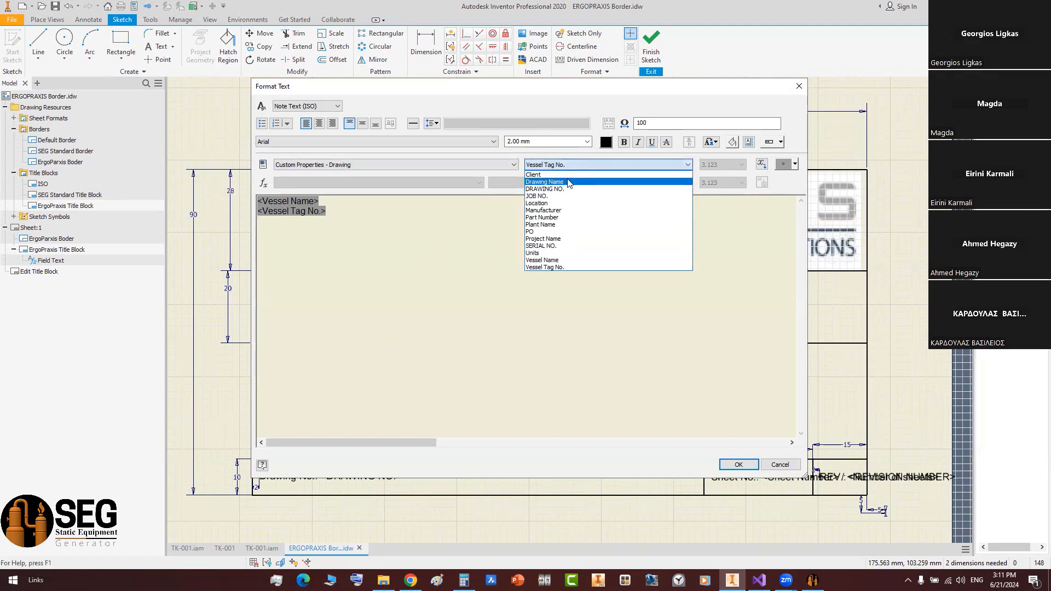
click(569, 182)
click(762, 164)
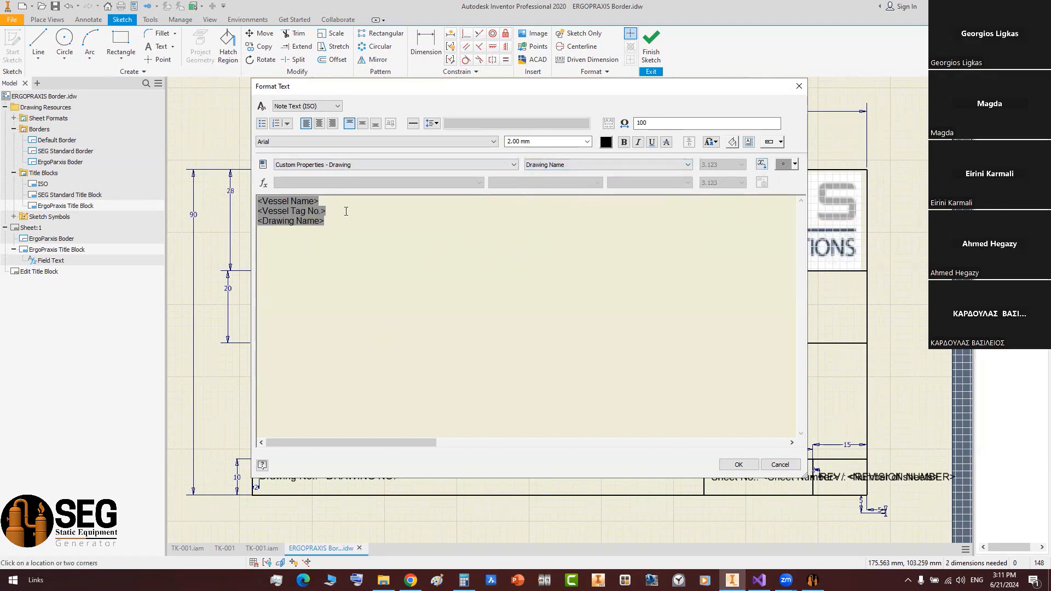
- Centre the three property fields horizontally, set middle vertical justification, and place the text in the row under the logo
key(shift+Up)
key(shift+Home)
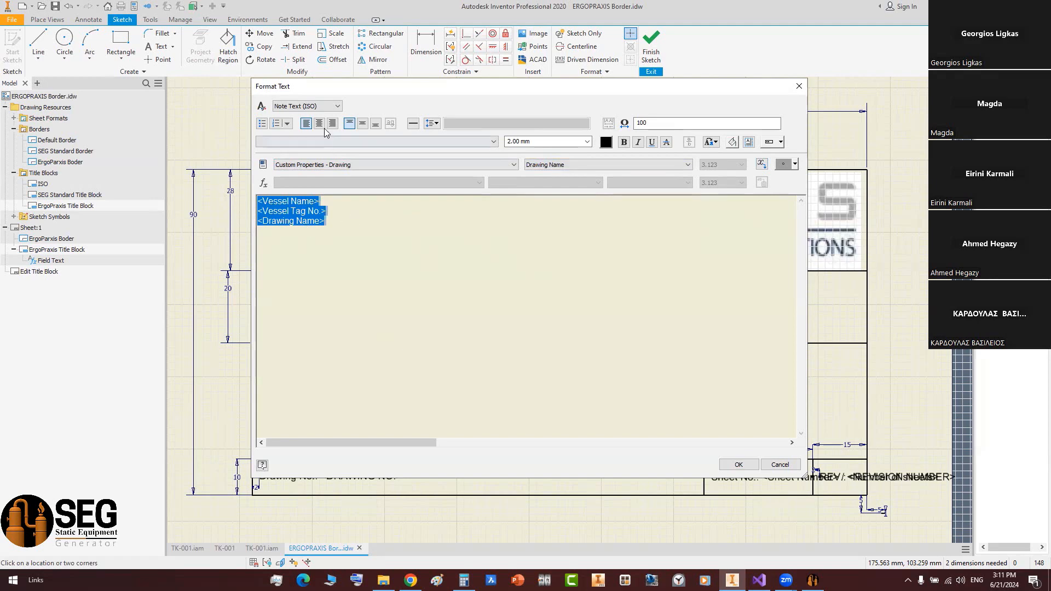
click(319, 124)
click(362, 123)
click(723, 465)
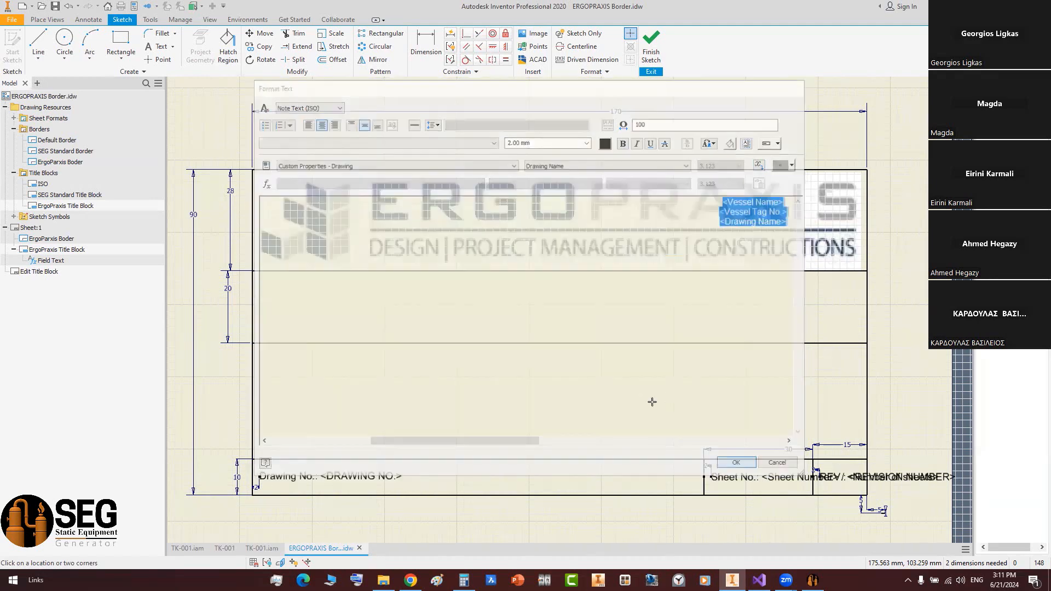
scroll(574, 316, up, 3)
middle_drag(550, 310, 475, 324)
scroll(474, 324, down, 3)
key(Escape)
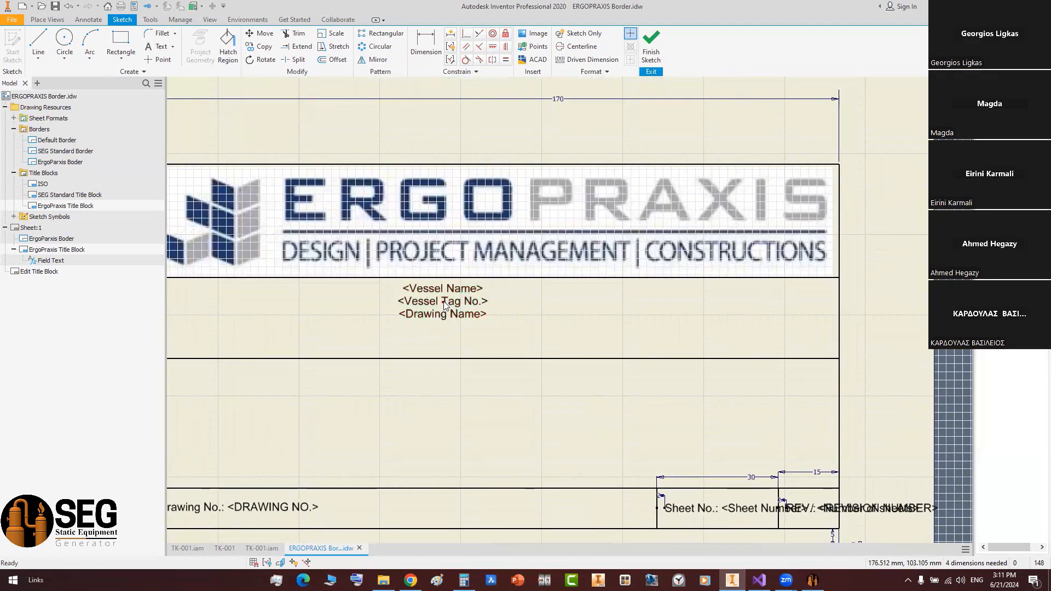
- Shift the three-line property text within its row and set the height of all its lines to 3 mm
drag(444, 301, 473, 311)
middle_drag(498, 300, 542, 315)
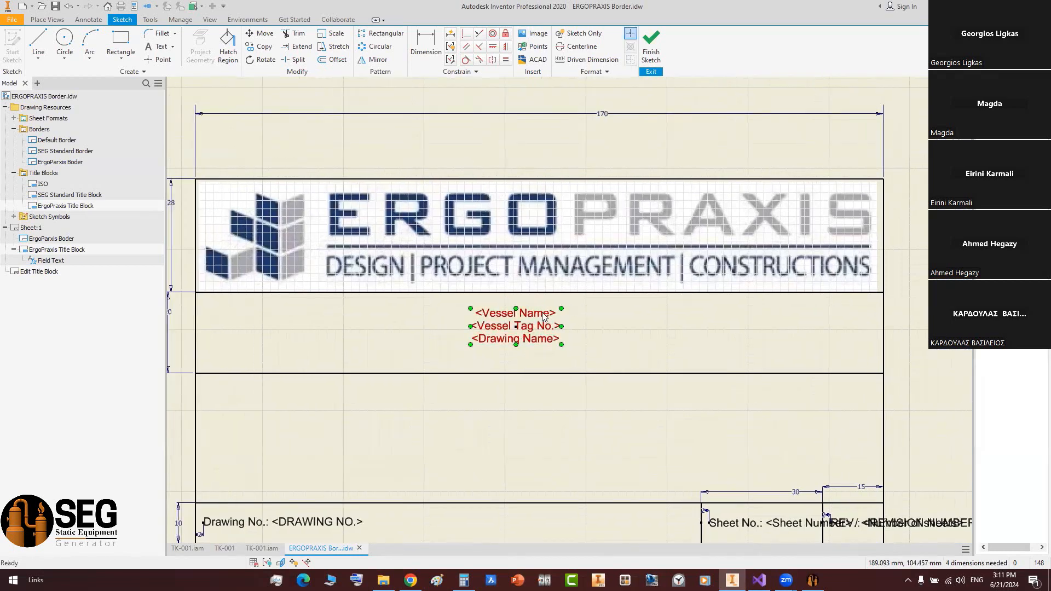
double_click(505, 324)
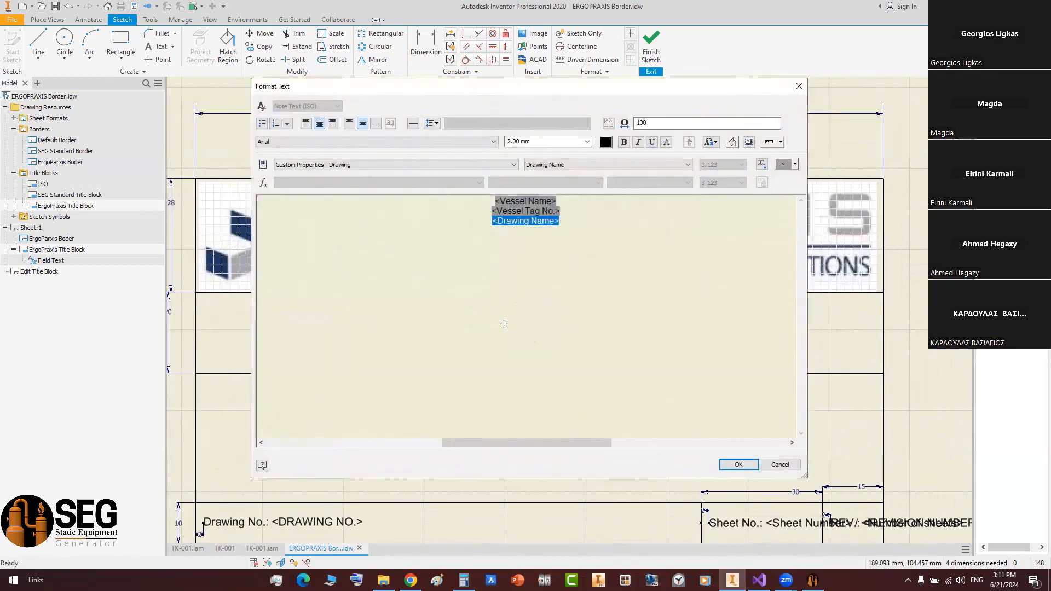
click(541, 142)
text(3)
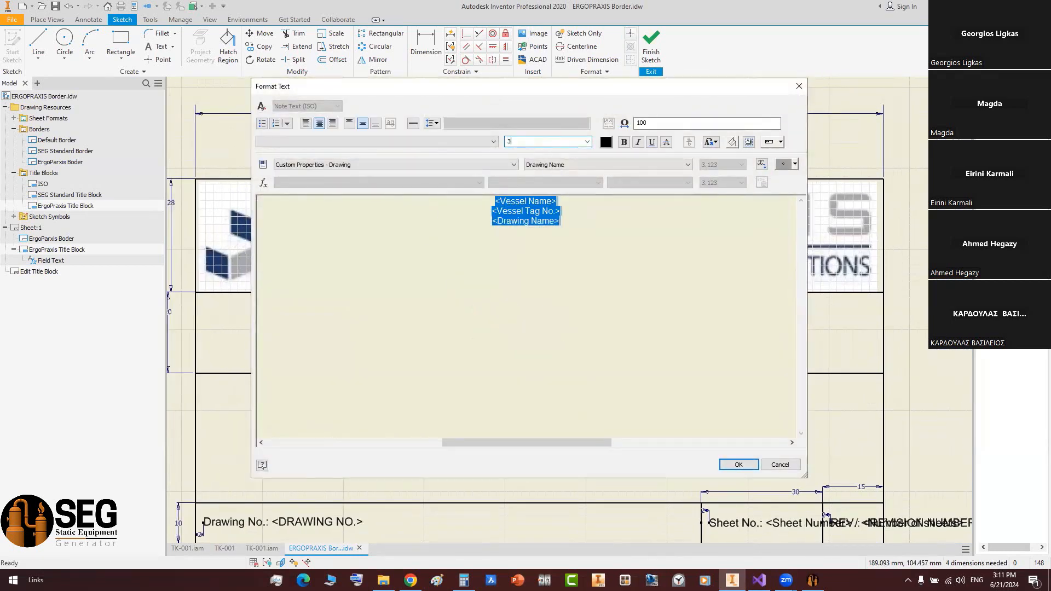
key(Return)
- Constrain the property text's centre point vertically in line with the midpoint of the line below it
scroll(542, 333, up, 6)
middle_drag(545, 329, 573, 318)
scroll(557, 315, down, 5)
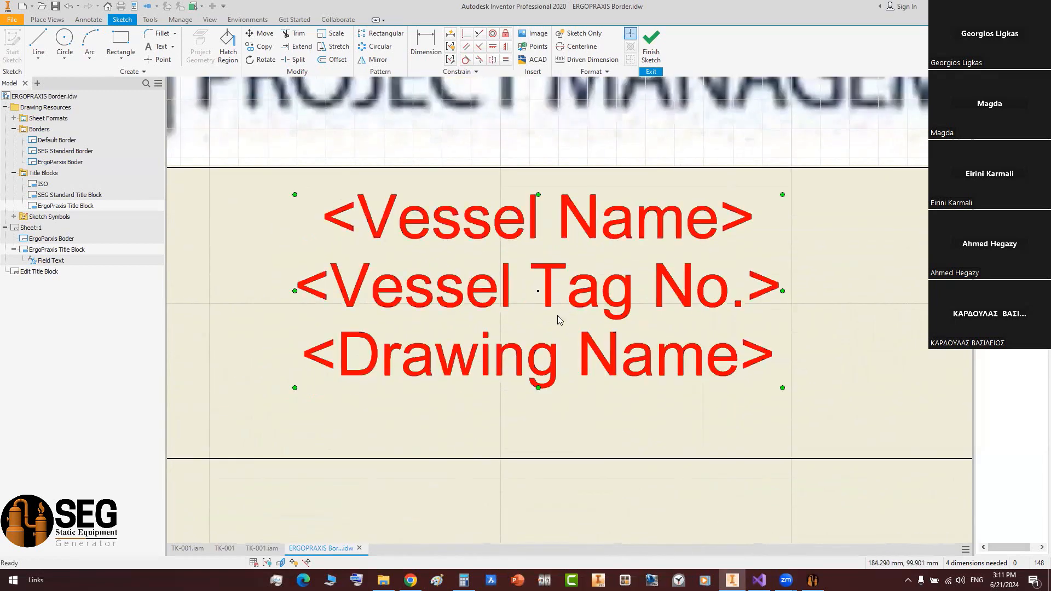
click(505, 48)
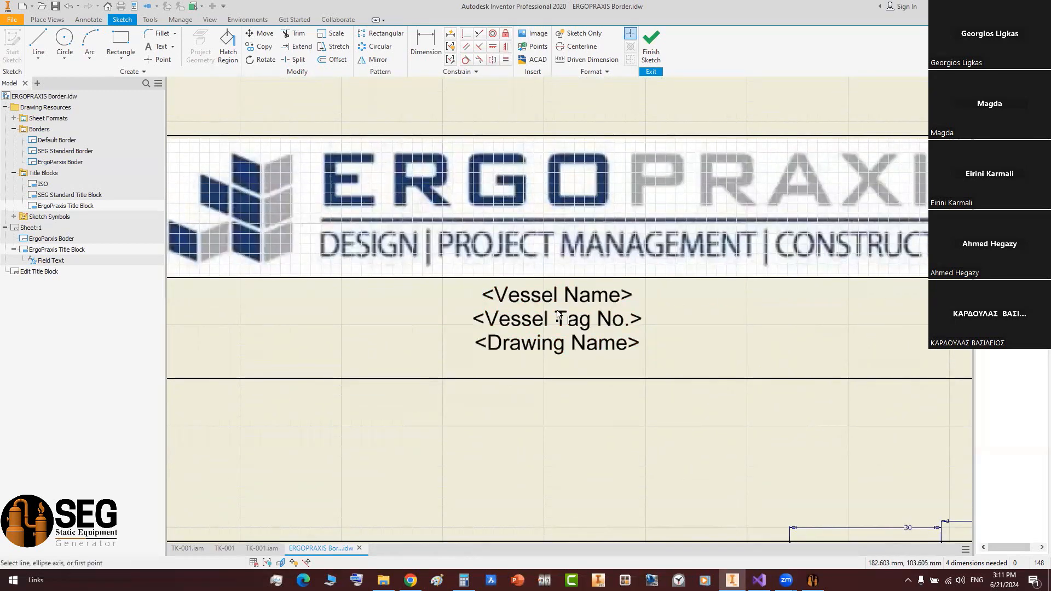
click(557, 321)
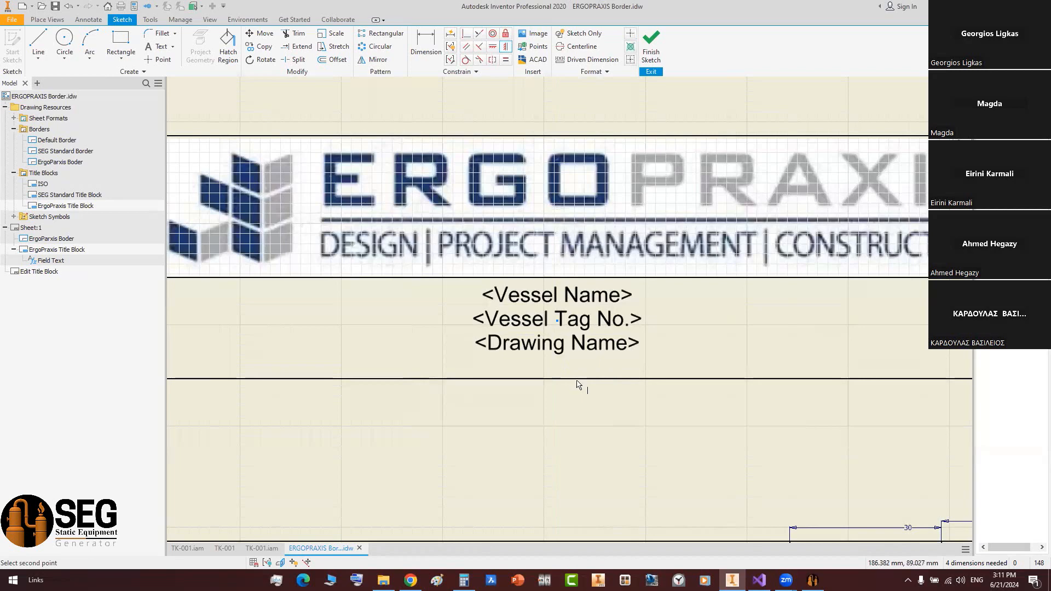
scroll(575, 381, down, 2)
click(585, 378)
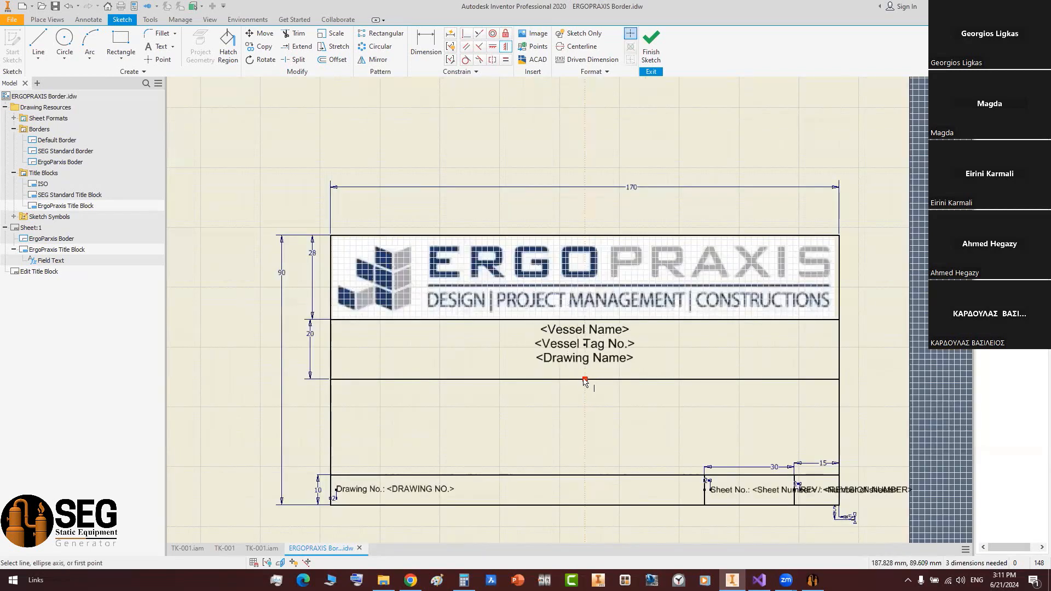
- Dimension the property text's centre point from the line under the logo to half the text row's height, linked to that row dimension
middle_drag(585, 378, 592, 391)
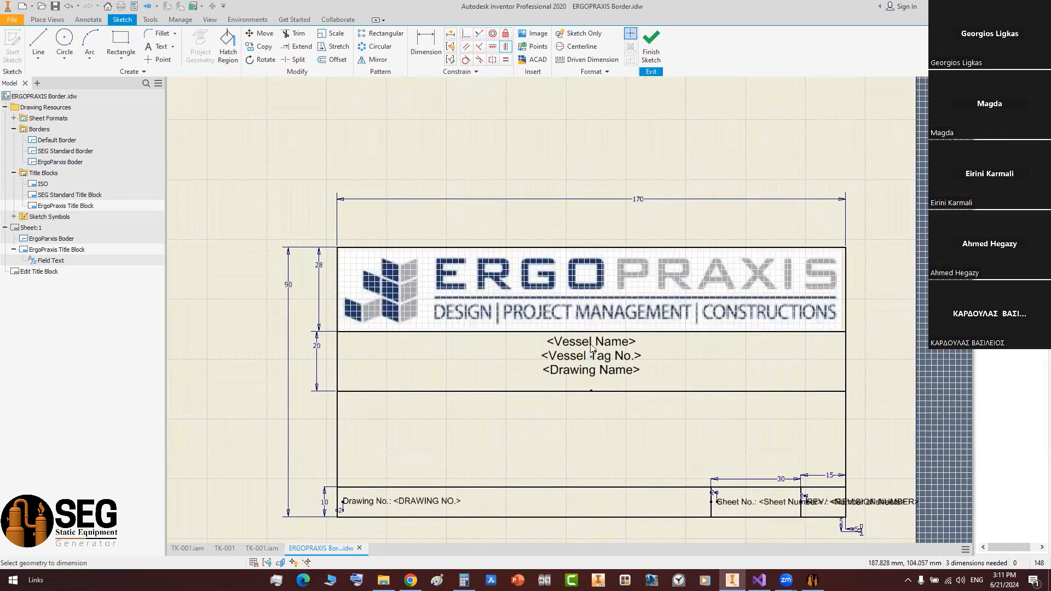
click(593, 332)
click(481, 347)
click(318, 348)
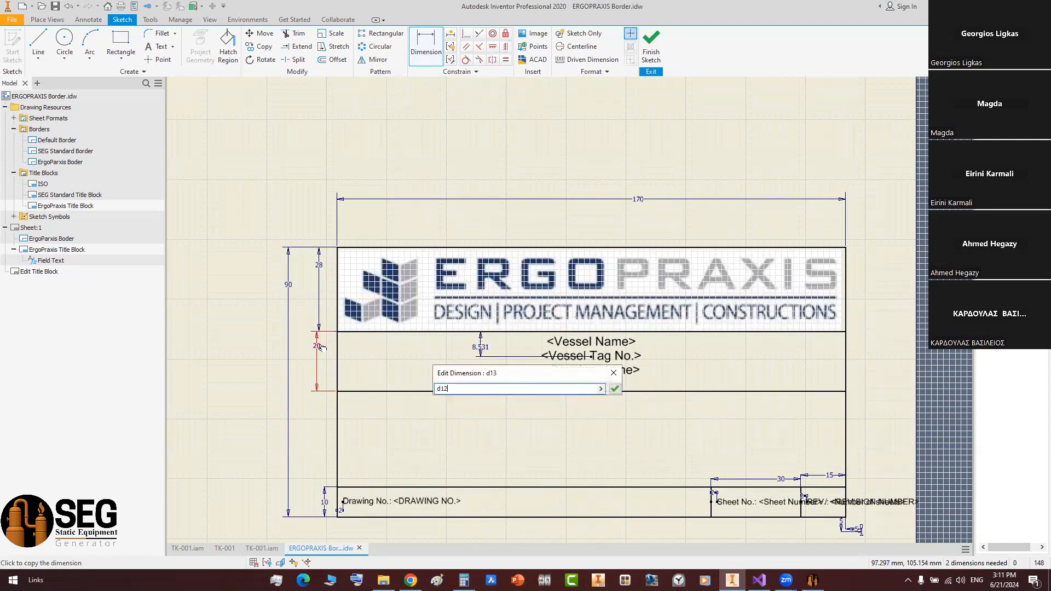
text(/2)
key(Return)
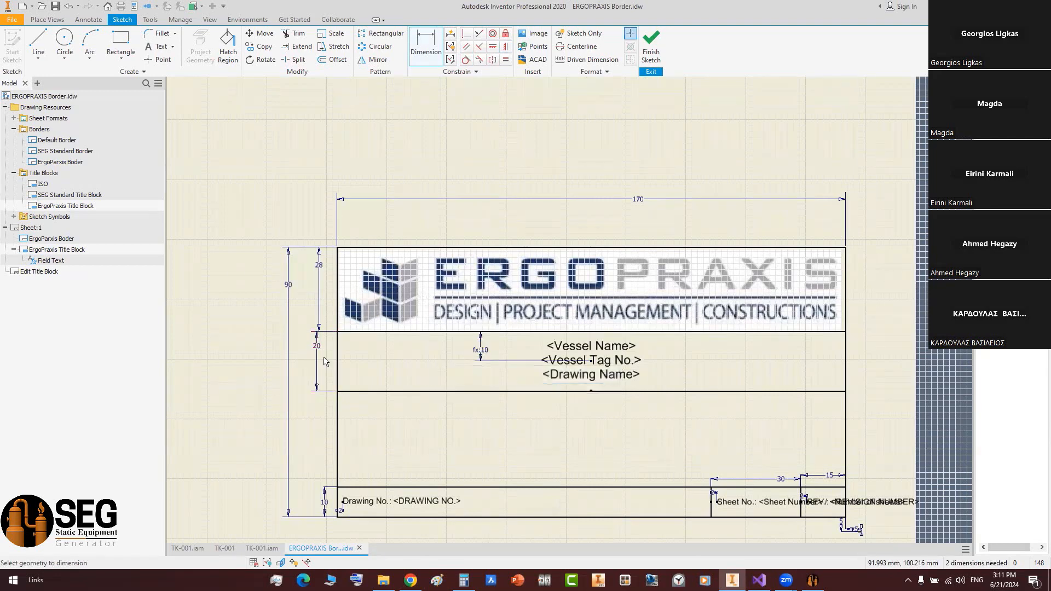
scroll(500, 373, up, 3)
middle_drag(492, 350, 380, 351)
right_click(701, 307)
click(711, 314)
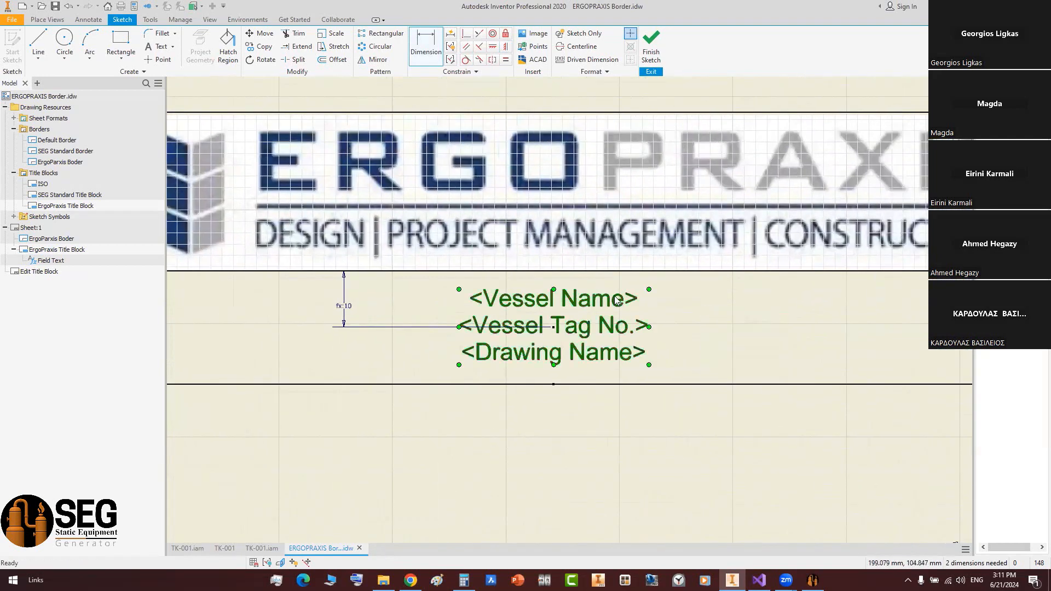
- Set the line spacing of the three property lines to 1.5 lines
double_click(465, 272)
key(ctrl+a)
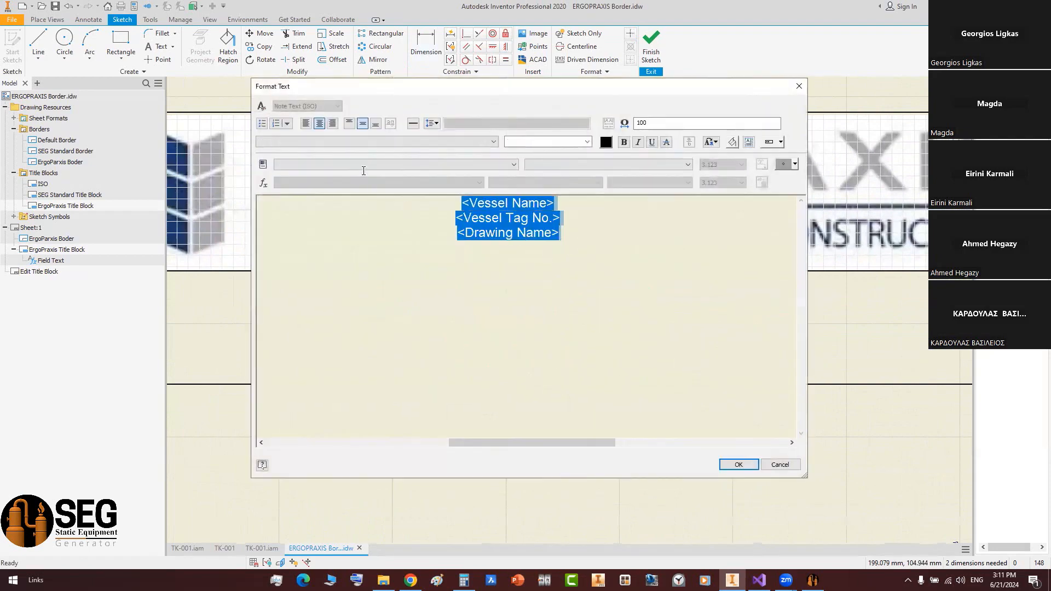
click(434, 124)
click(465, 160)
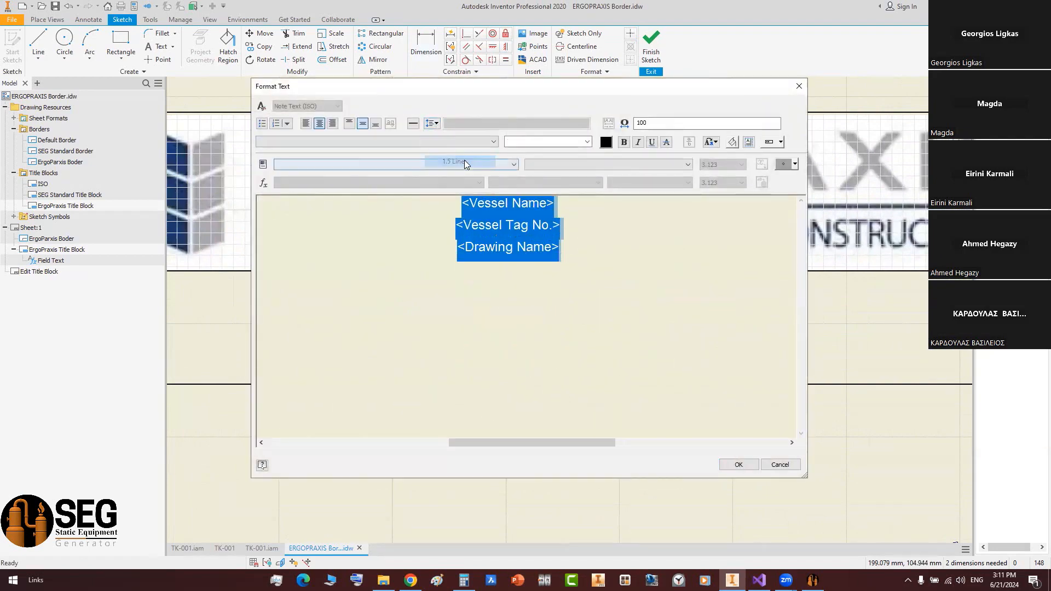
click(725, 464)
- Set the height of the row containing the property text to 24 mm
scroll(371, 335, down, 5)
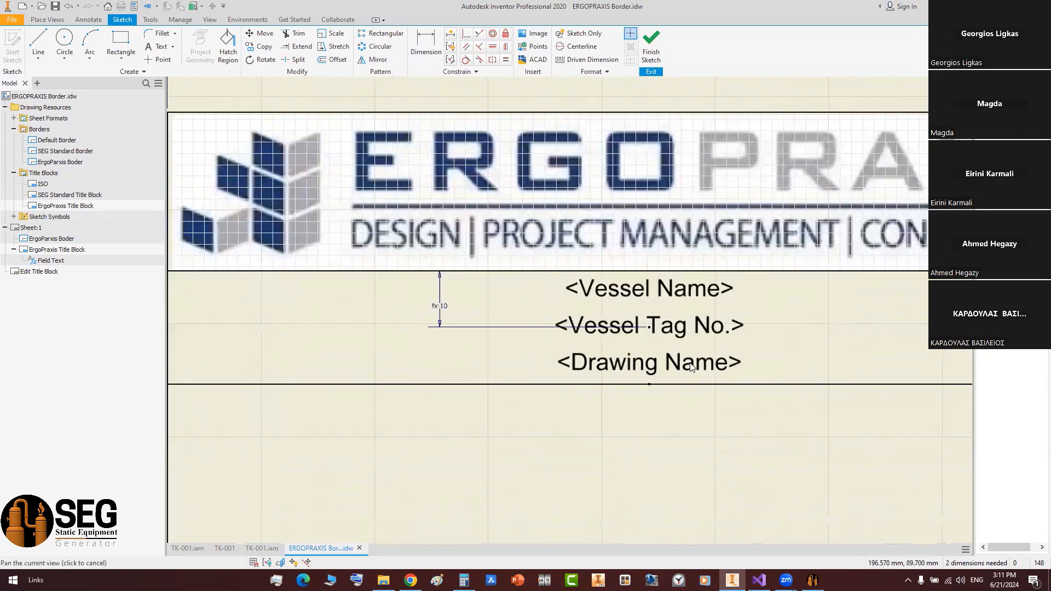
double_click(370, 336)
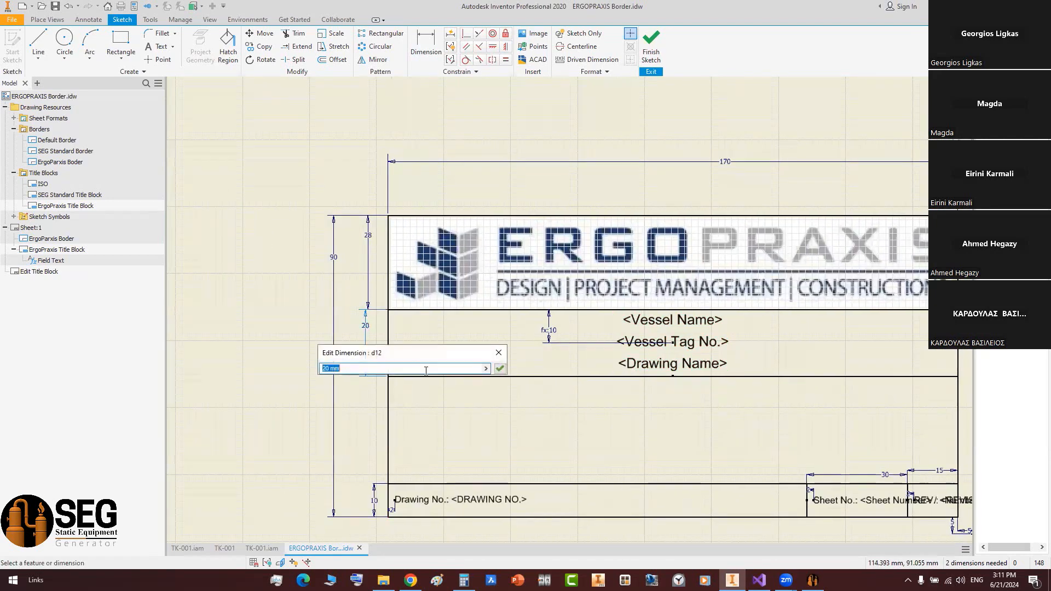
text(24)
key(Return)
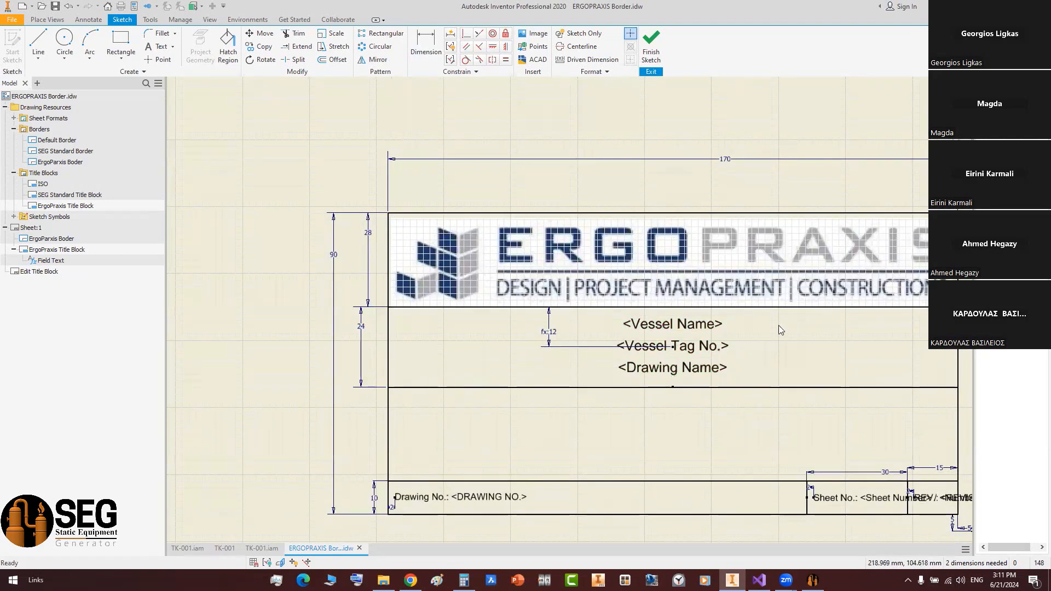
- Finish the title block sketch, save the edits, and check the title block on the sheet
scroll(432, 237, up, 3)
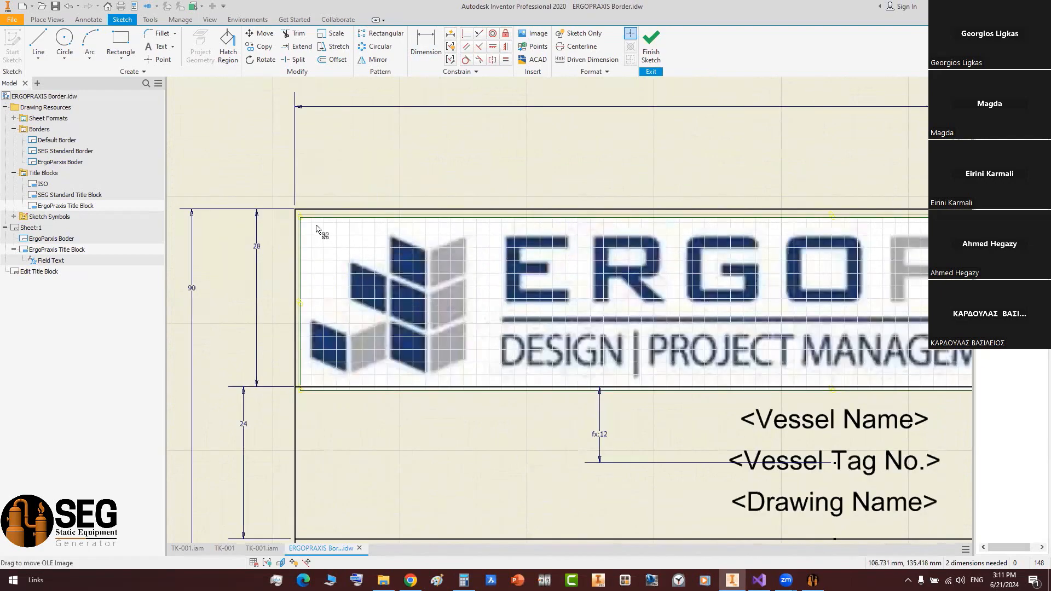
click(650, 46)
click(459, 302)
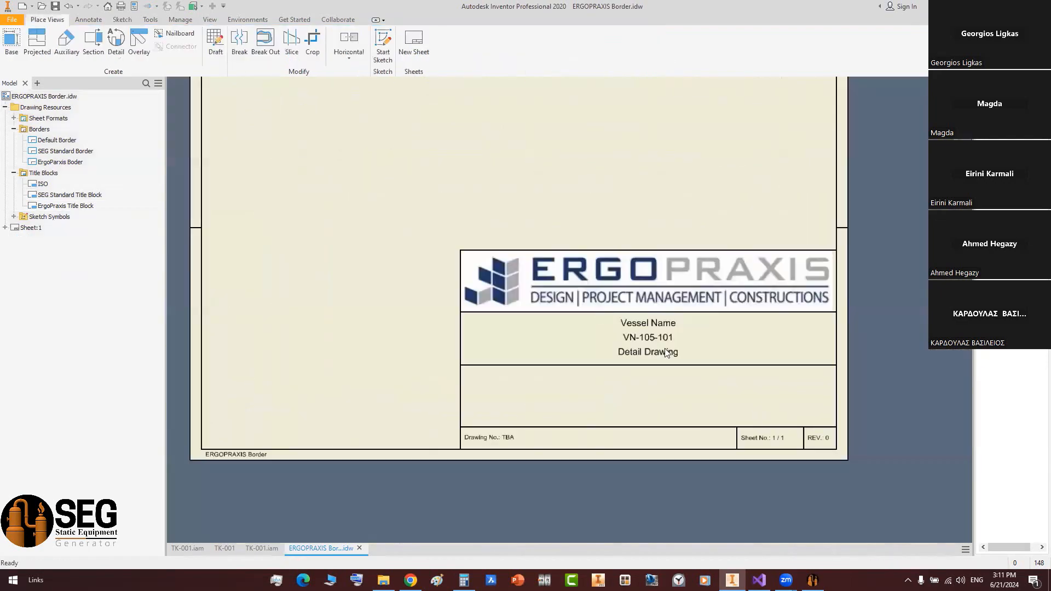
scroll(604, 320, up, 5)
scroll(610, 261, down, 5)
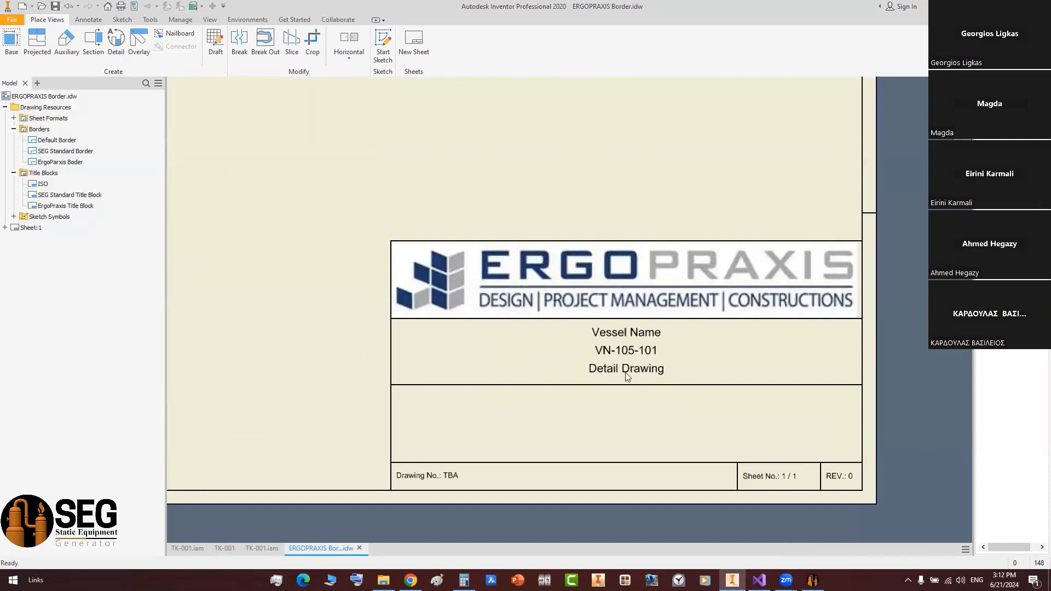
middle_click(646, 373)
middle_click(646, 373)
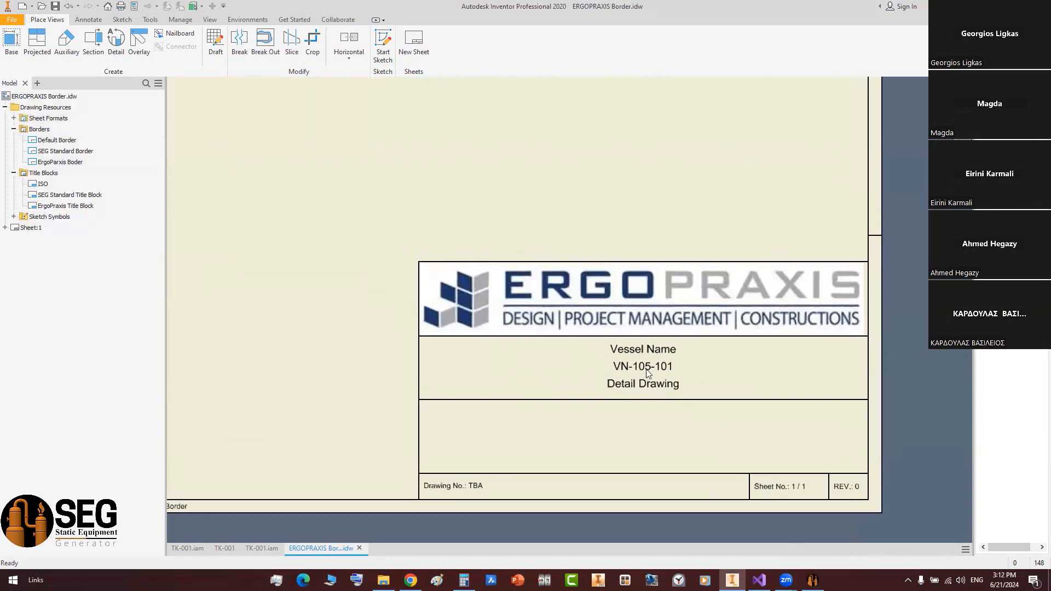
- Change the drawing's custom Vessel Name property to Storage Vessel and inspect the linked text in the title block
click(135, 7)
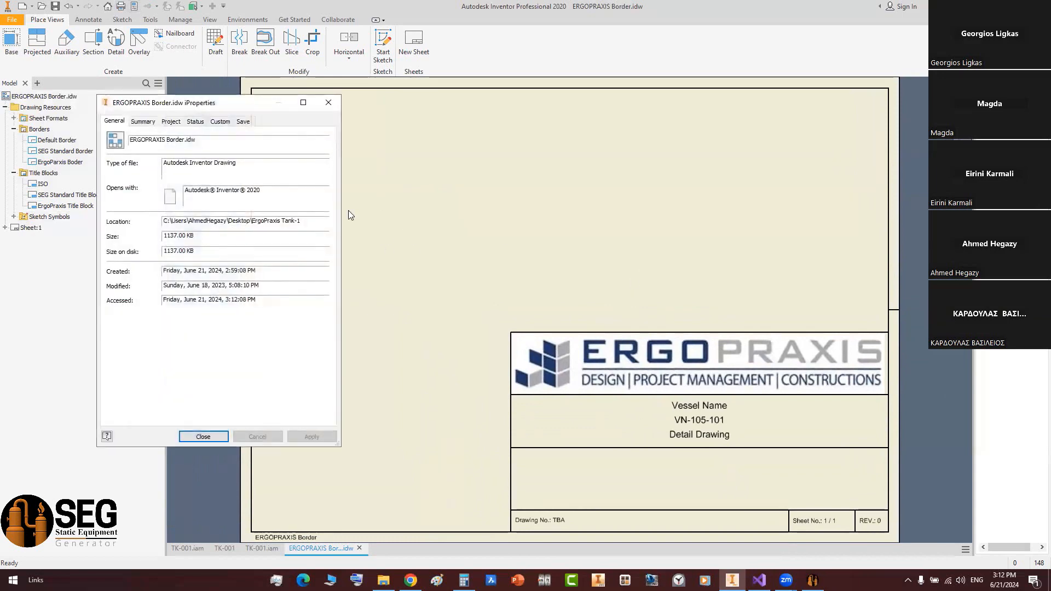
click(220, 121)
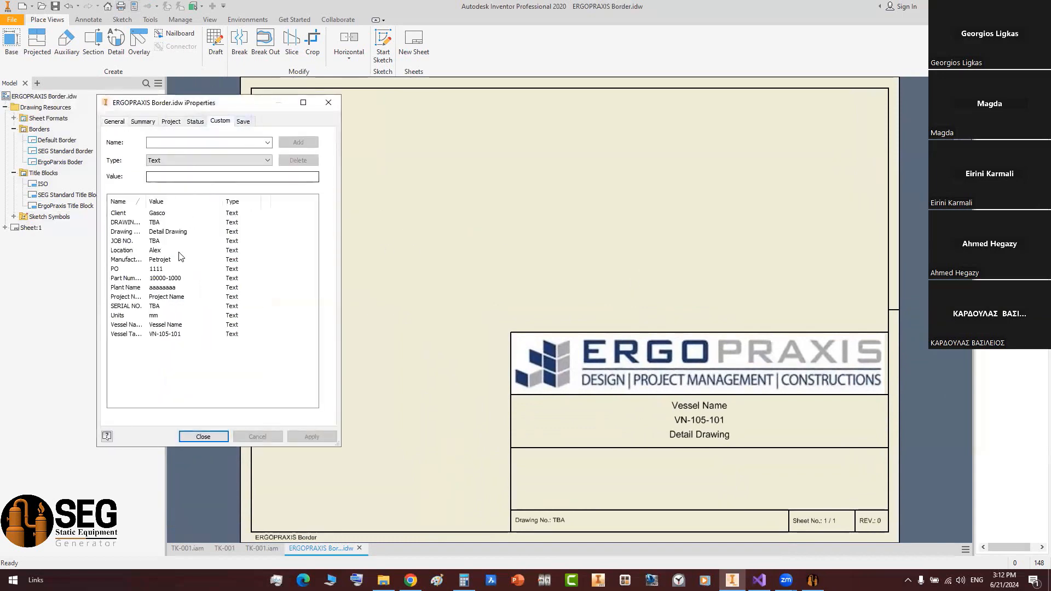
double_click(143, 205)
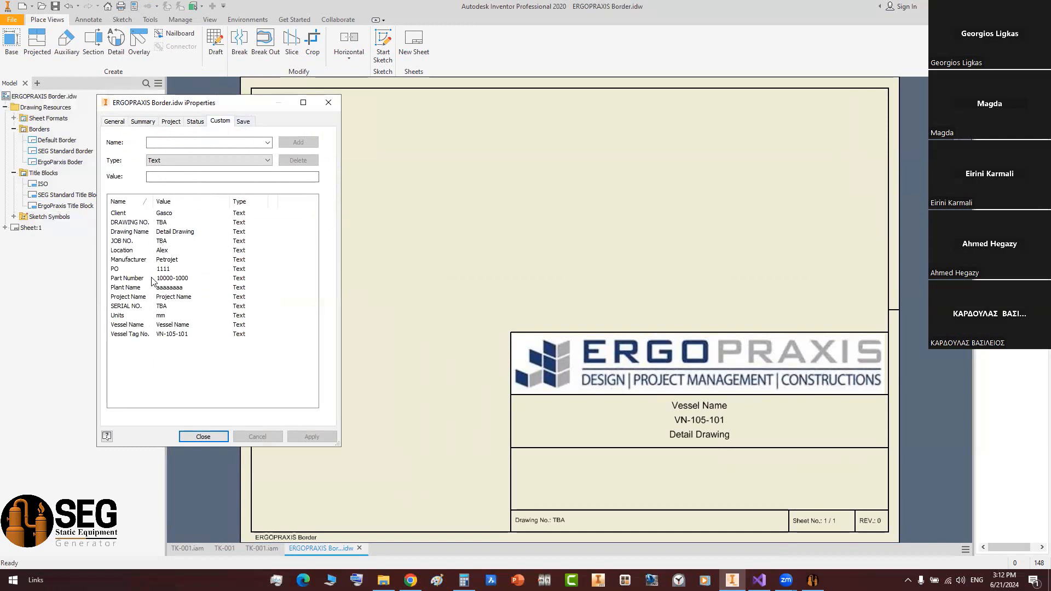
click(136, 327)
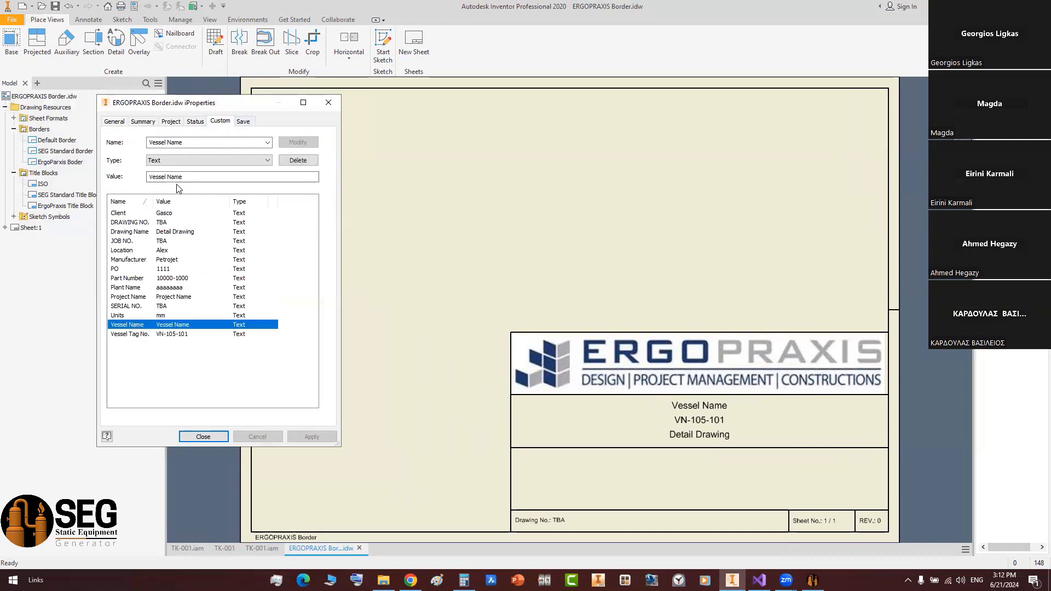
drag(187, 178, 96, 173)
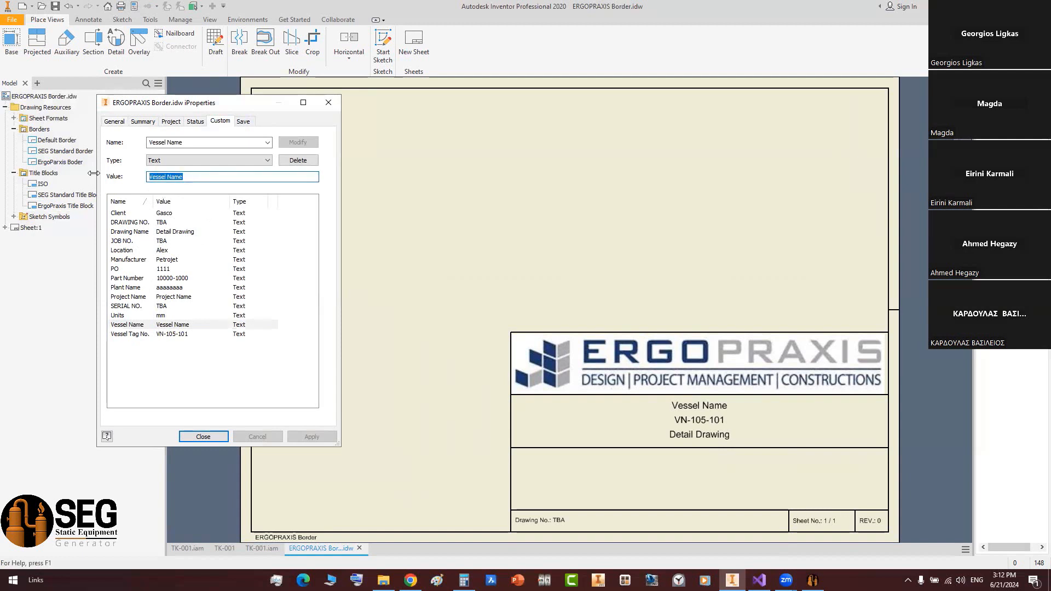
text(Storage)
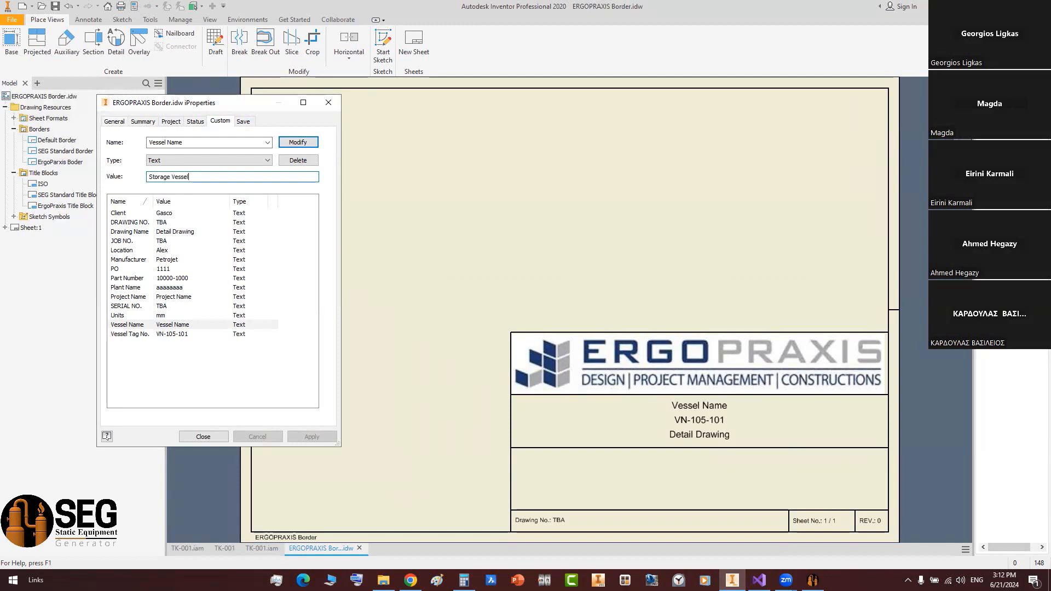
click(298, 142)
key(ctrl+c)
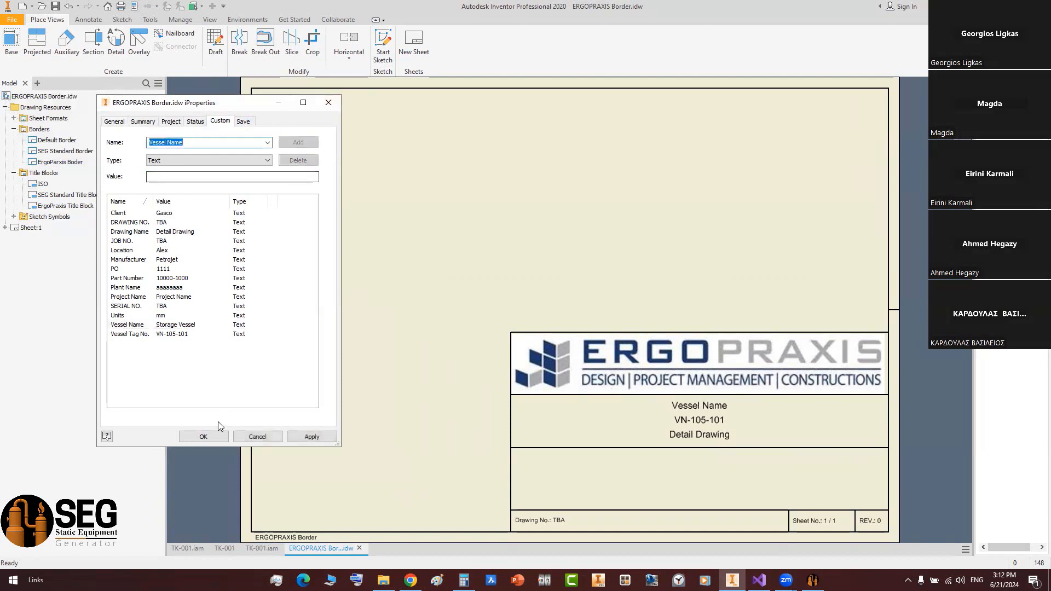
click(203, 436)
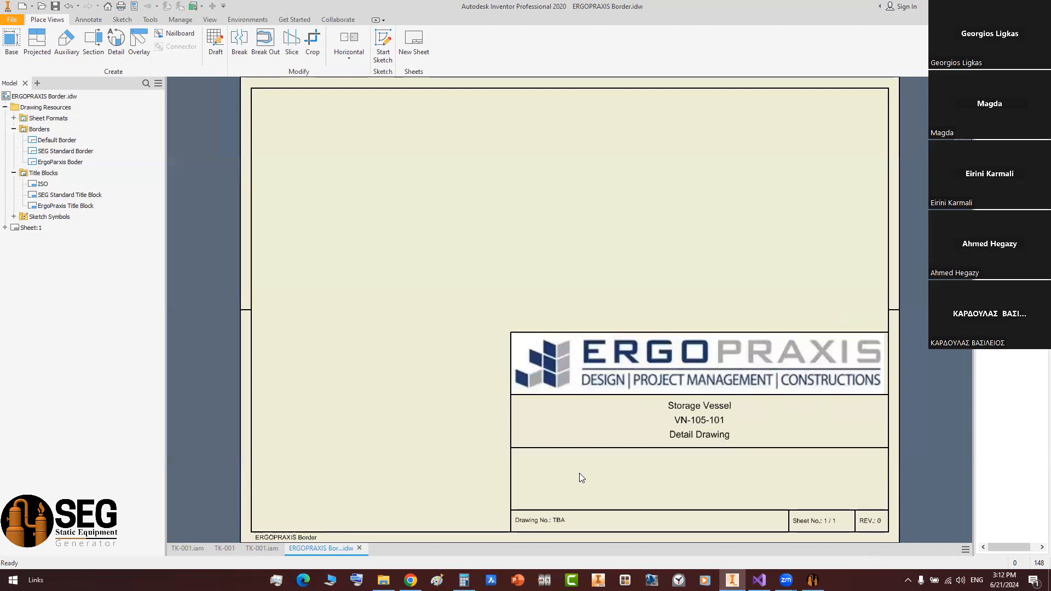
scroll(728, 416, down, 5)
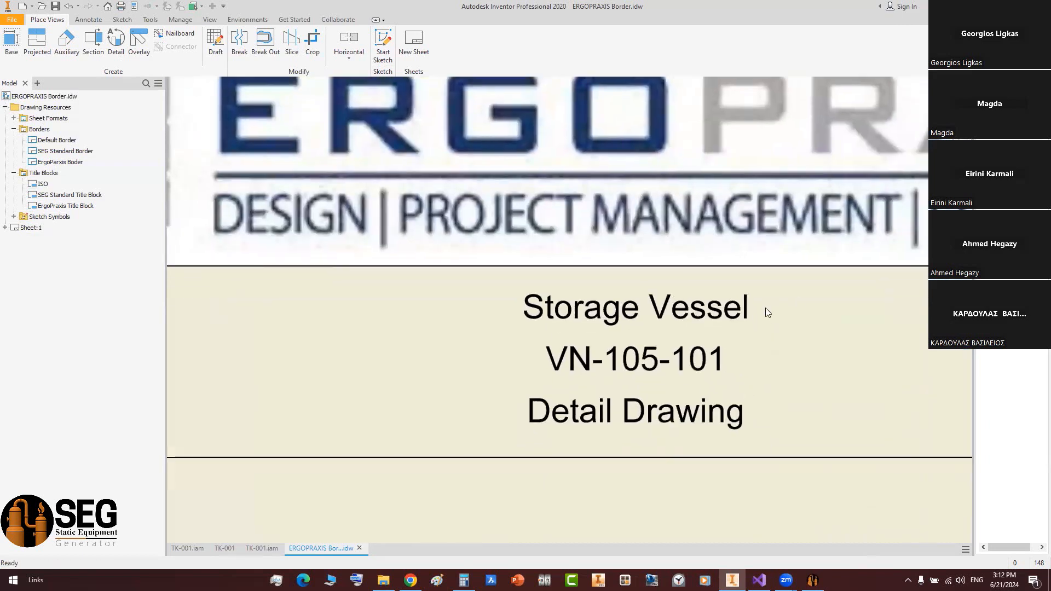
scroll(750, 315, up, 3)
scroll(679, 309, down, 1)
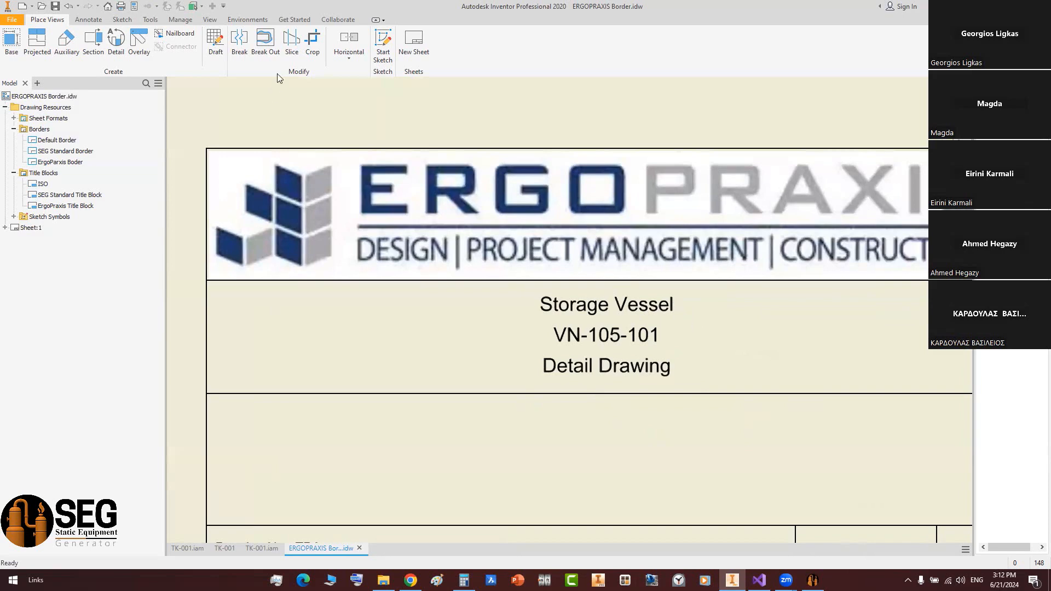
- Reset the custom Vessel Name property's value to Vessel Name and inspect the title block on the sheet
click(133, 6)
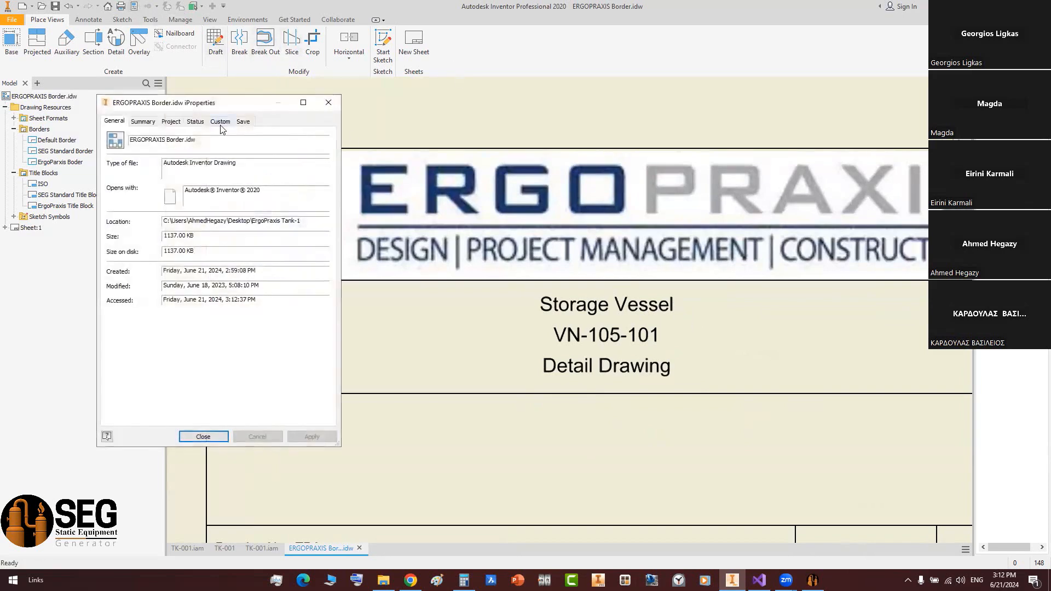
click(220, 121)
click(153, 325)
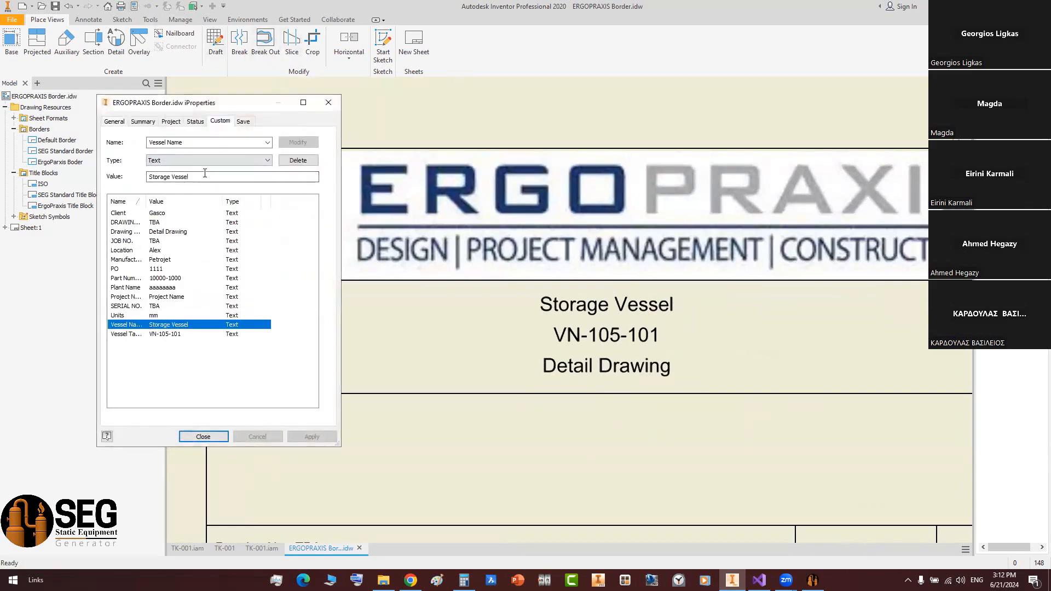
drag(204, 174, 114, 177)
key(ctrl+v)
click(288, 144)
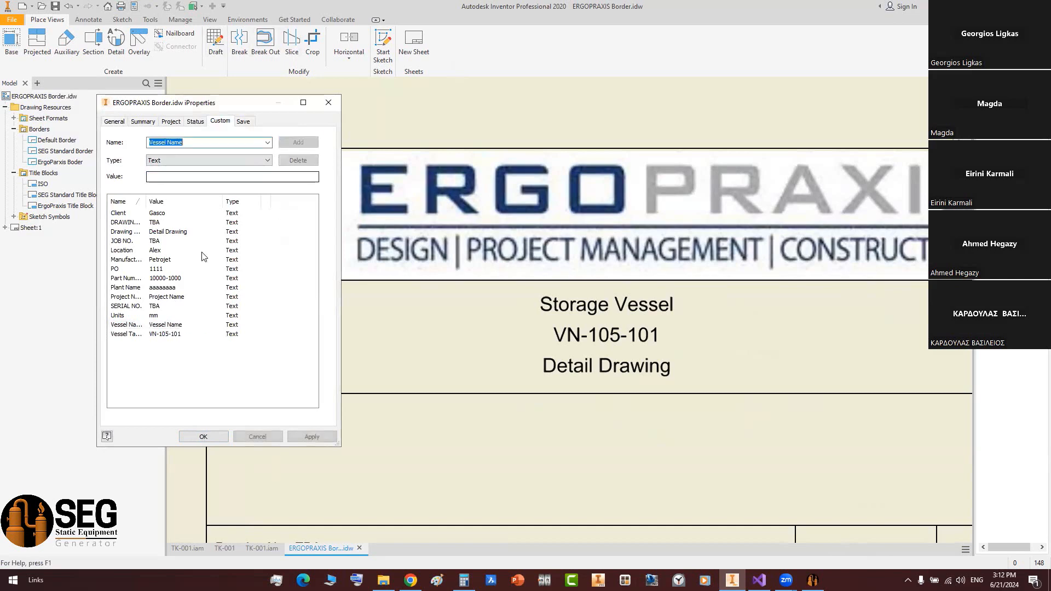
click(203, 437)
scroll(528, 392, up, 2)
scroll(664, 292, down, 2)
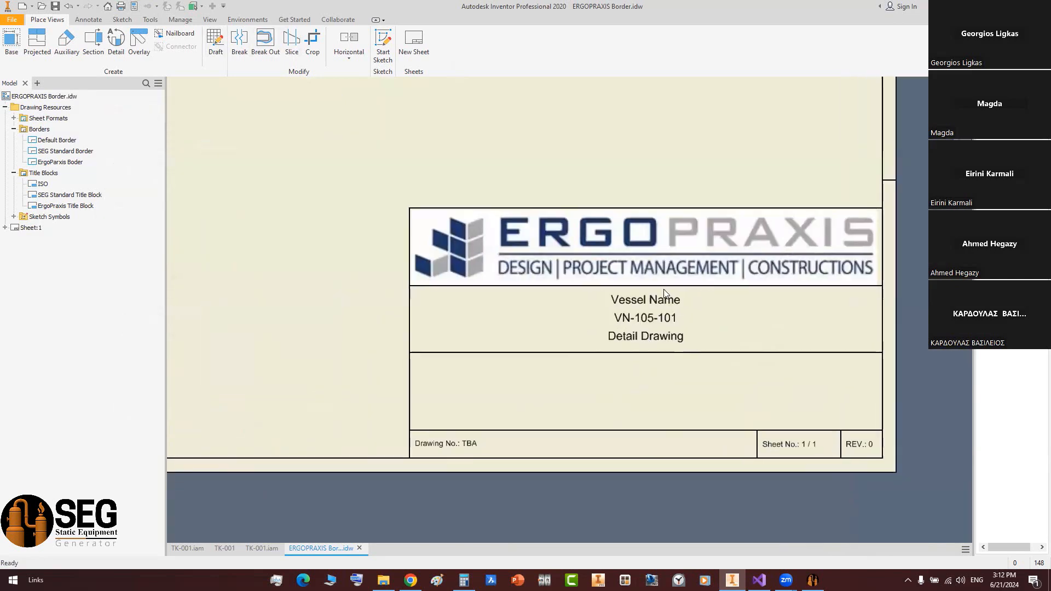
scroll(664, 295, down, 3)
scroll(621, 369, up, 3)
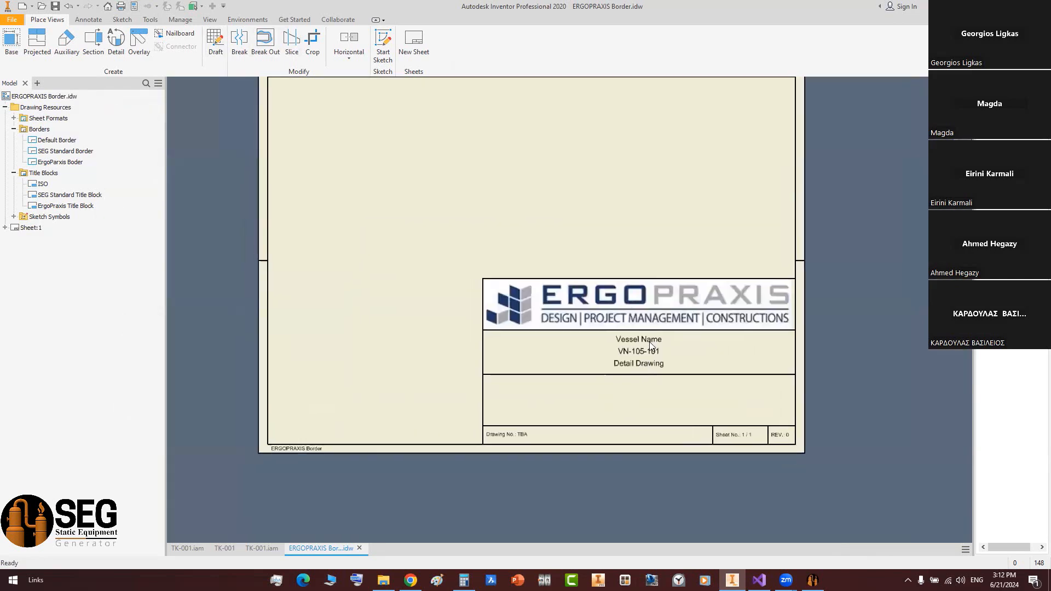
scroll(642, 380, down, 2)
scroll(641, 380, up, 2)
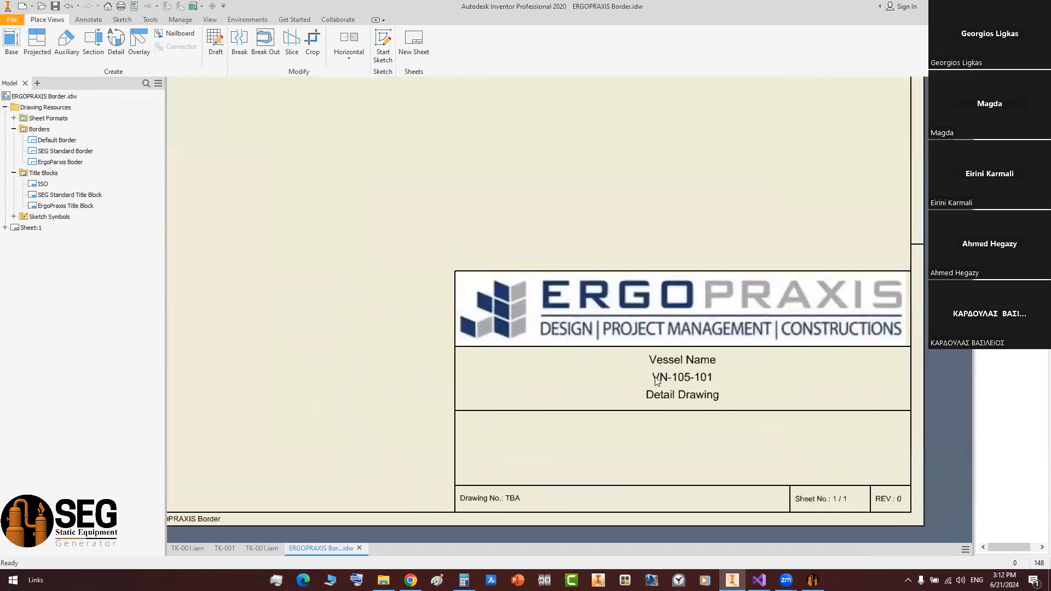
- Reopen the ErgoPraxis Title Block definition for editing and draw a full-width horizontal line about 8 mm below the property text row
click(41, 206)
right_click(46, 206)
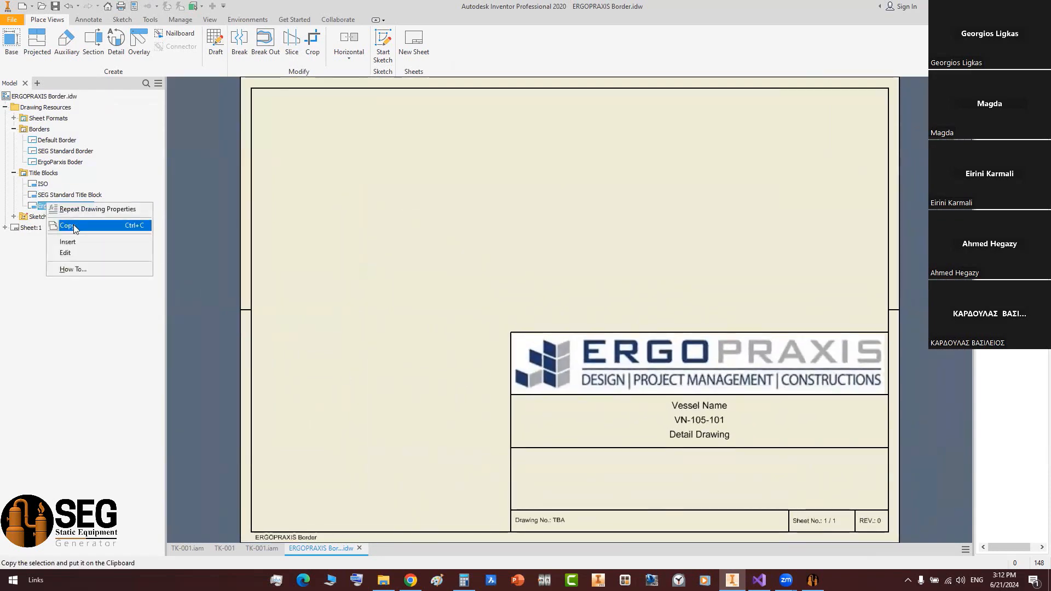
click(65, 252)
scroll(580, 484, down, 3)
middle_drag(296, 270, 117, 169)
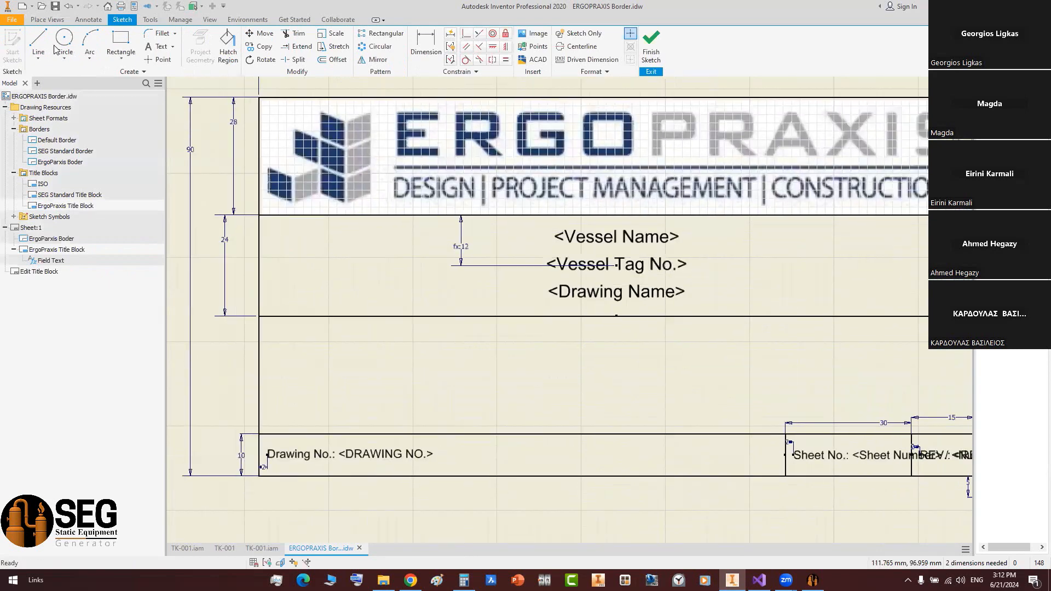
click(39, 42)
click(259, 348)
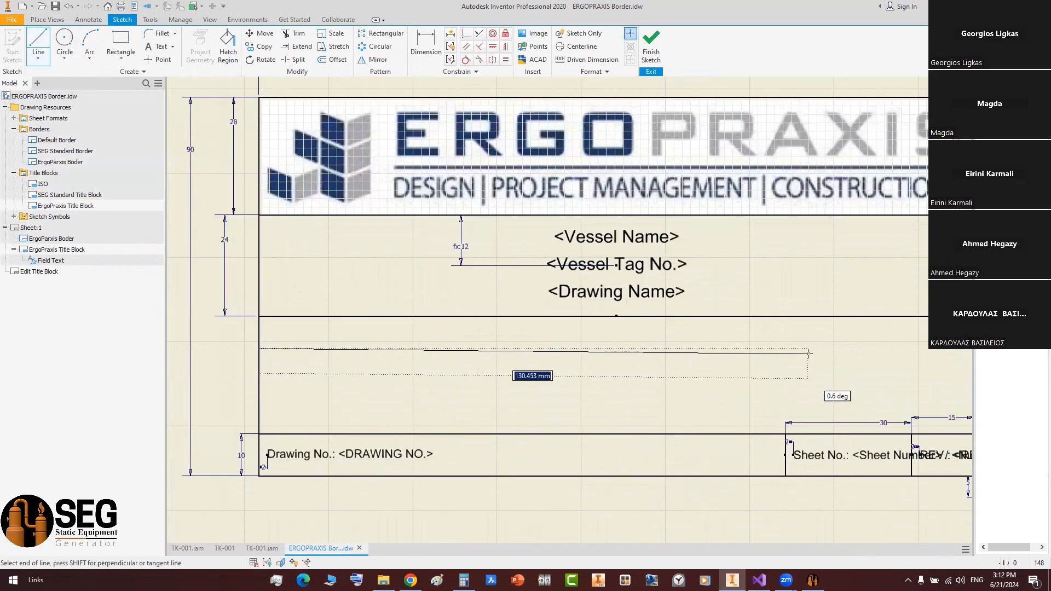
click(884, 348)
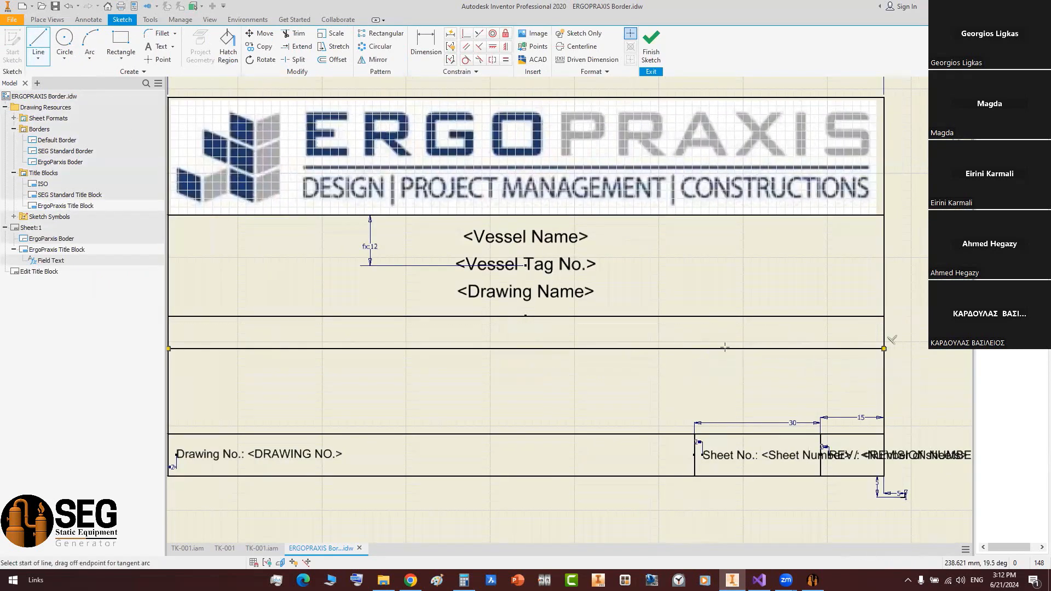
- Dimension the new line 10 mm below the bottom line of the property text row
middle_drag(215, 354, 376, 382)
key(d)
click(348, 377)
click(355, 345)
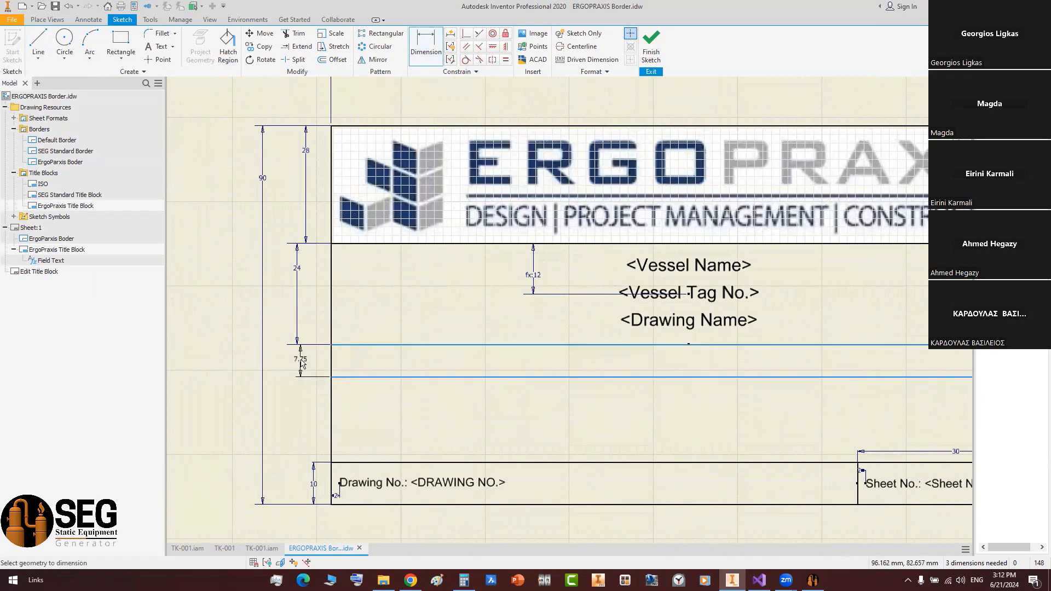
click(298, 359)
text(10)
key(Return)
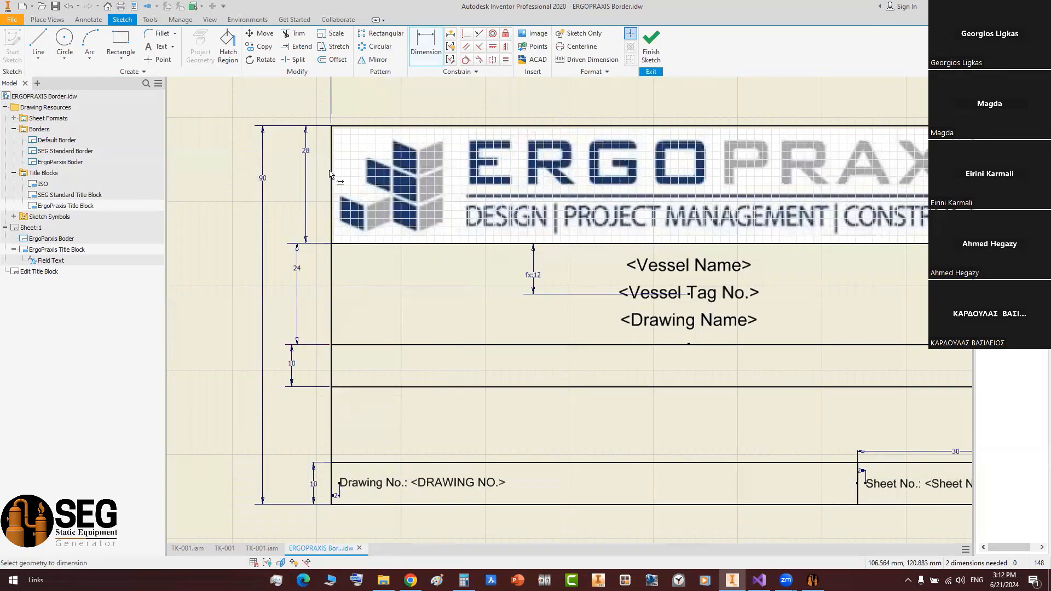
- Add a text box in the new 10 mm row and insert the drawing's custom Project Name property
click(158, 46)
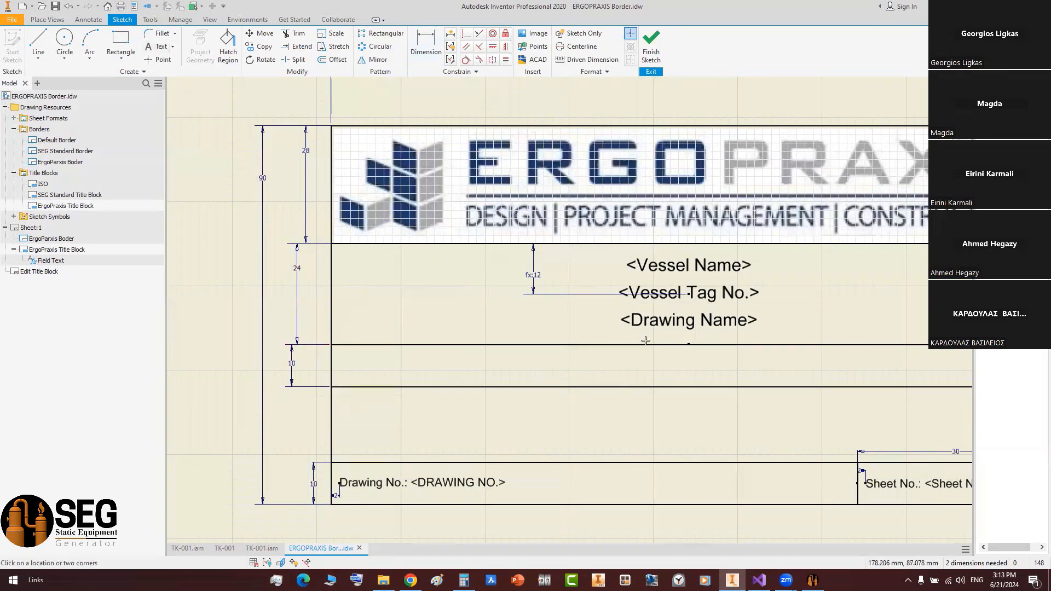
click(664, 371)
click(416, 164)
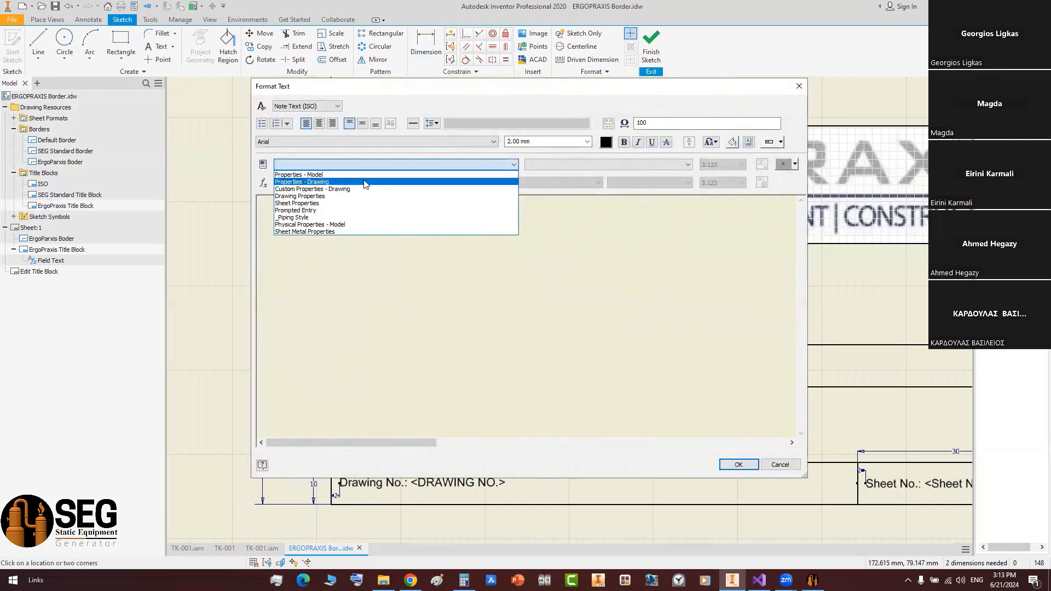
click(485, 196)
click(610, 164)
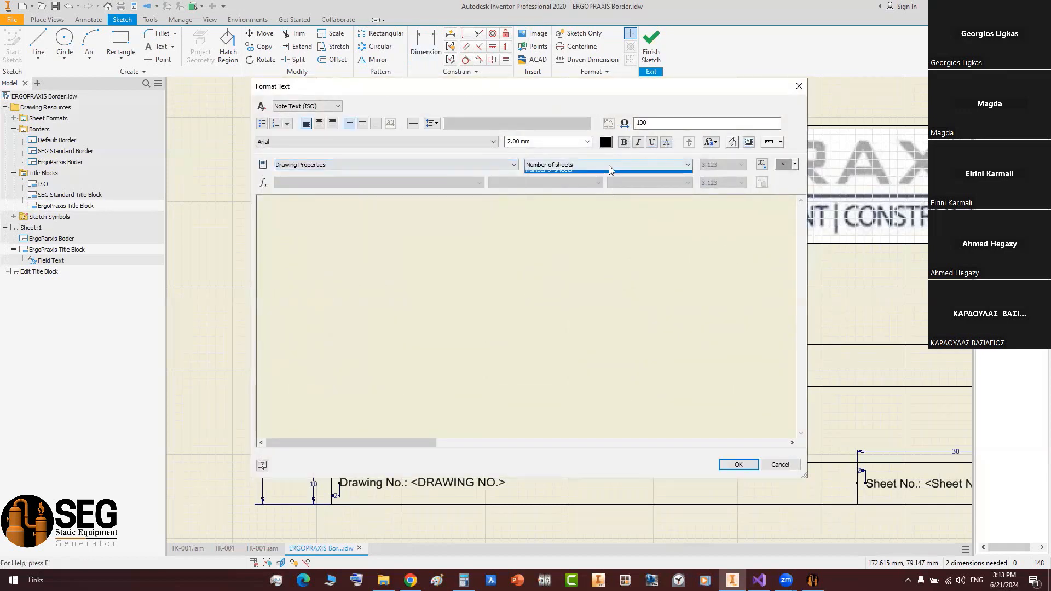
click(349, 163)
click(345, 163)
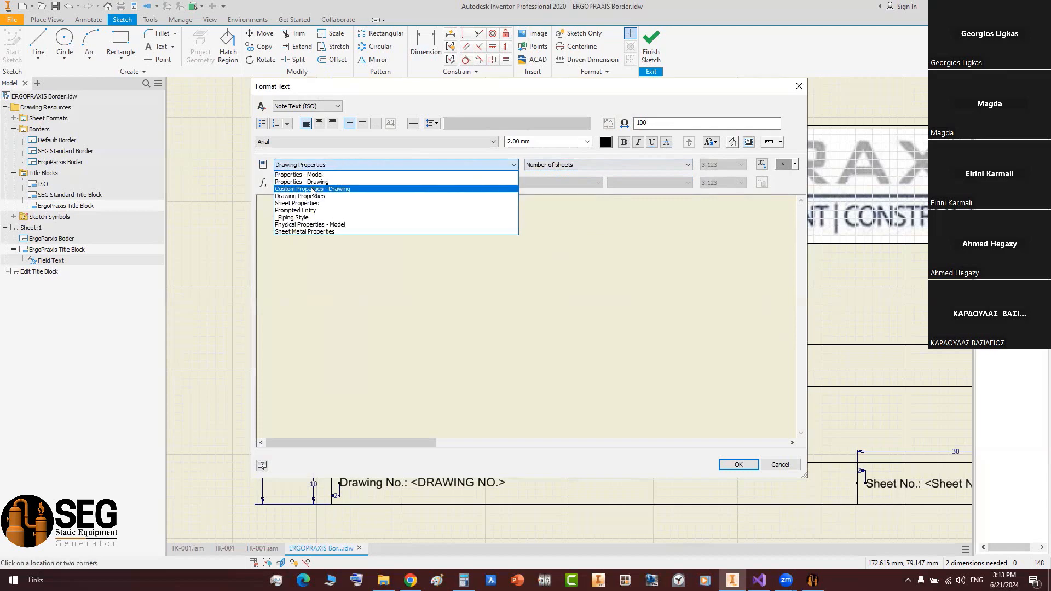
click(312, 189)
click(602, 166)
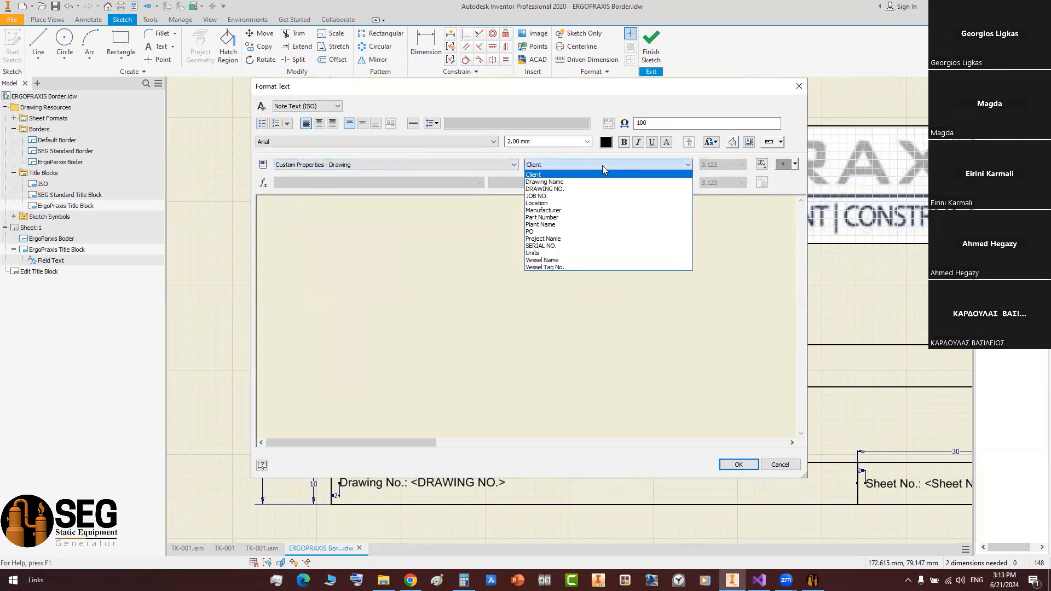
click(564, 240)
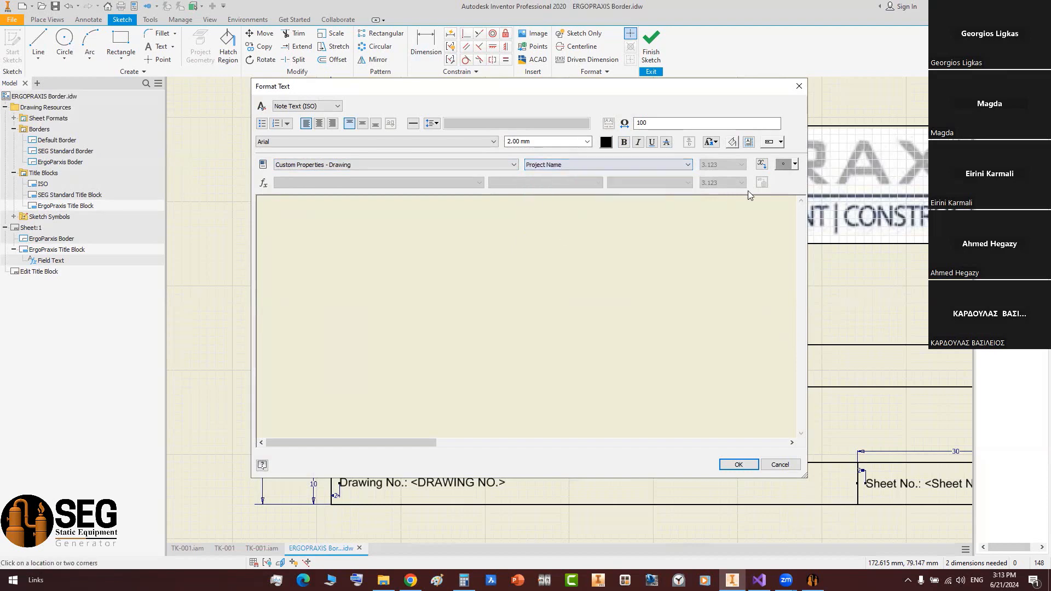
click(761, 164)
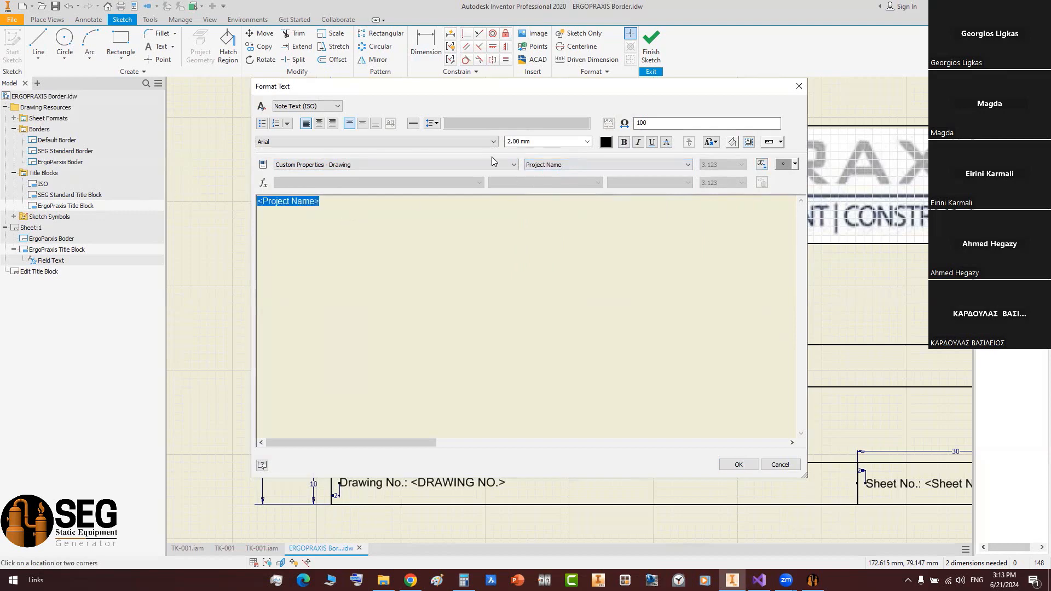
- Format the Project Name text at 3.50 mm height with centred horizontal and middle vertical alignment, and place it
click(542, 143)
text(3.)
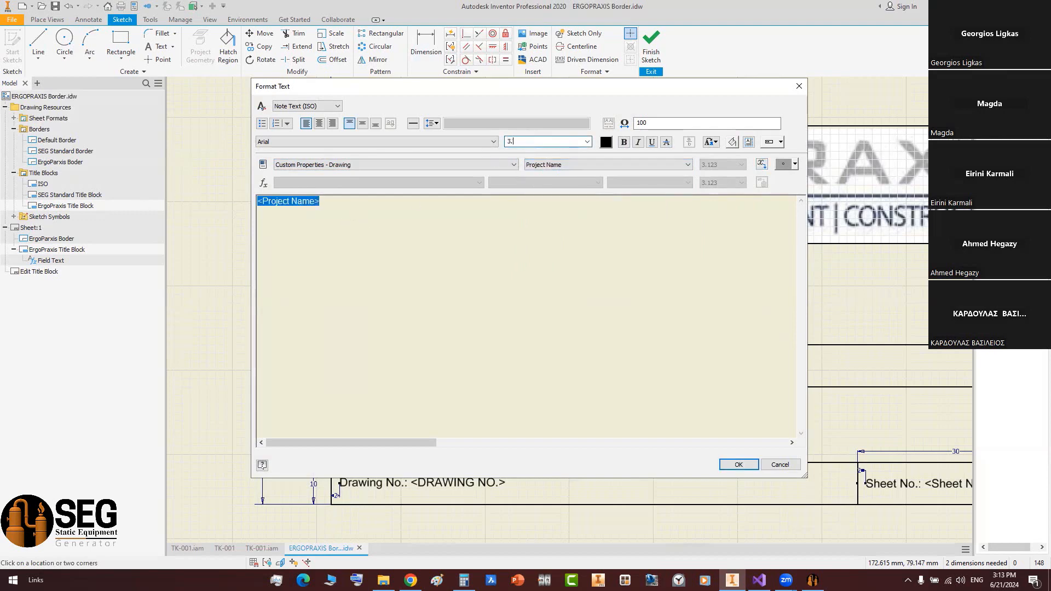
text(5)
click(362, 124)
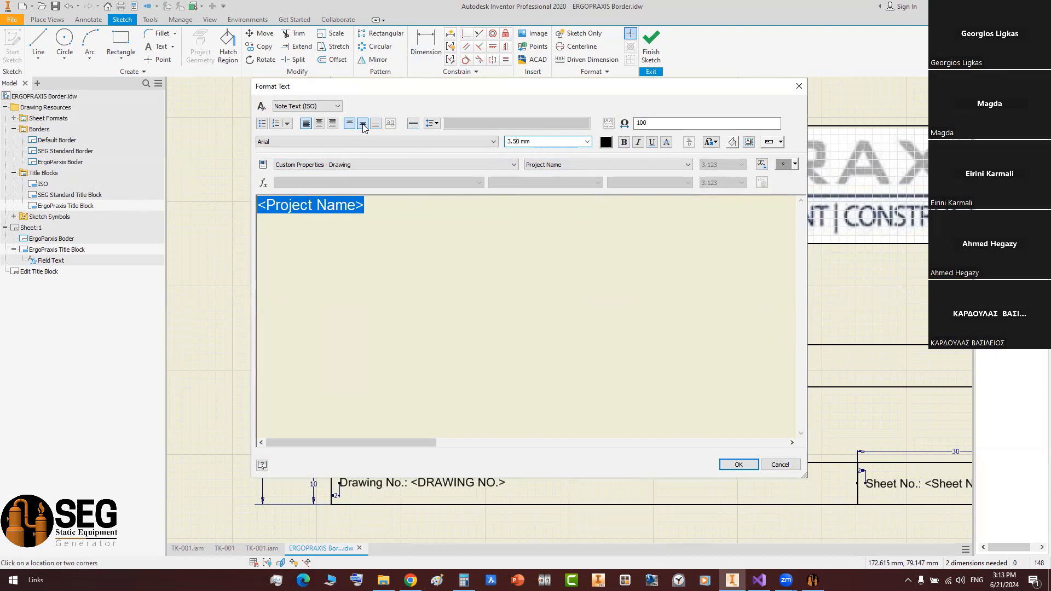
click(319, 123)
click(738, 465)
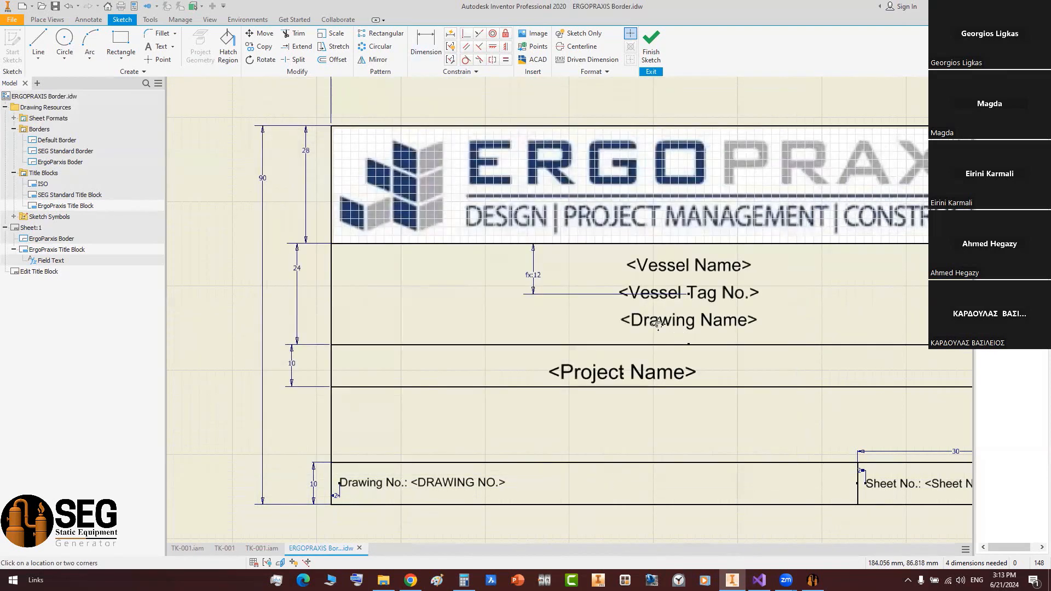
- Constrain the Project Name text's anchor point vertically in line with the midpoint of the row's lower line
click(504, 47)
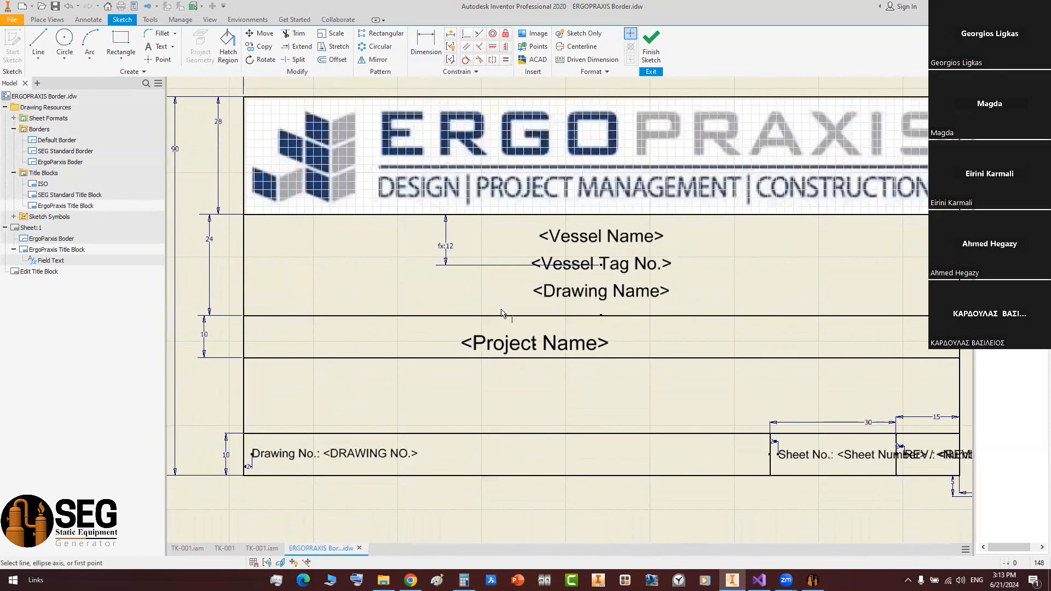
click(535, 344)
click(601, 358)
key(Escape)
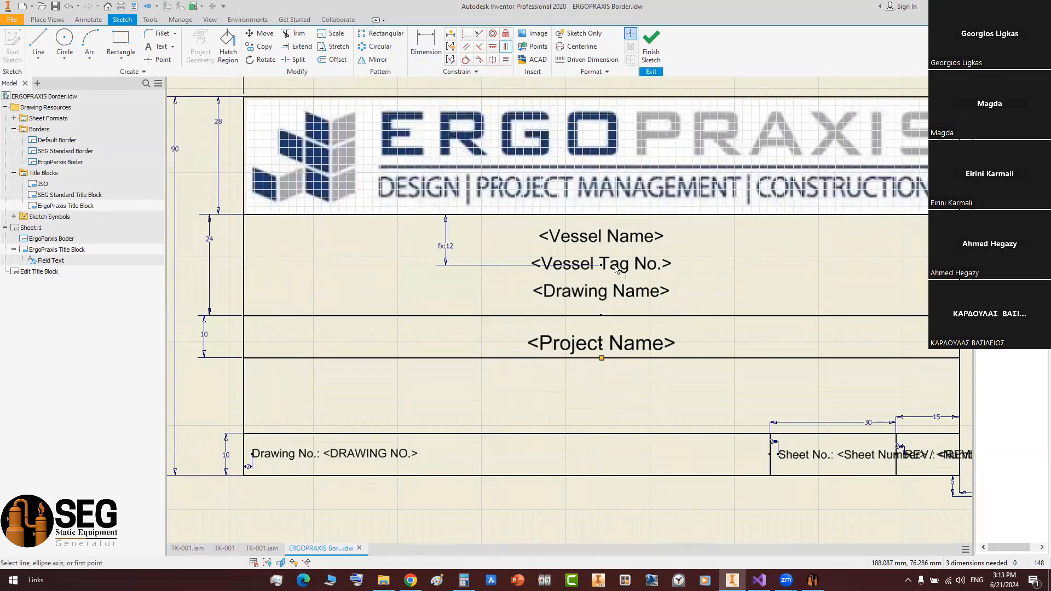
- Dimension the Project Name text from the row's upper line at half the 10 mm row height, and save the title block edits
click(416, 49)
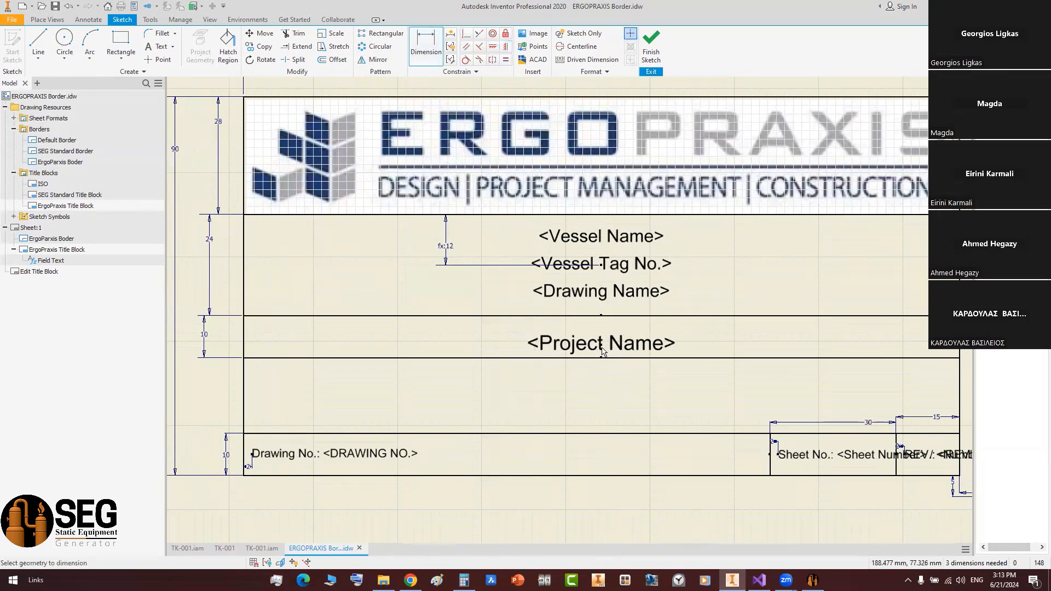
click(577, 316)
click(495, 333)
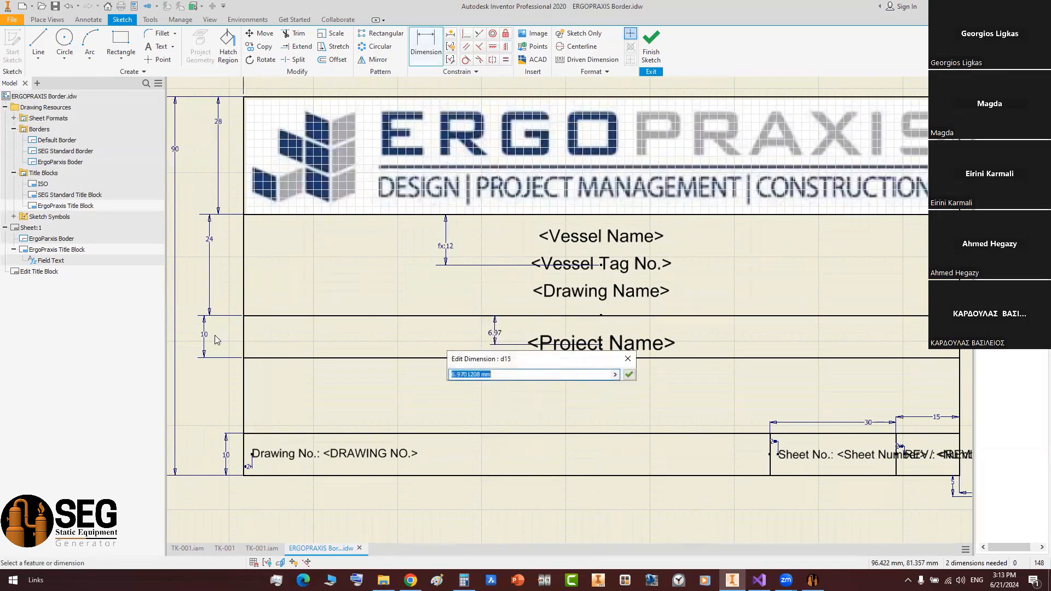
click(205, 334)
key(Return)
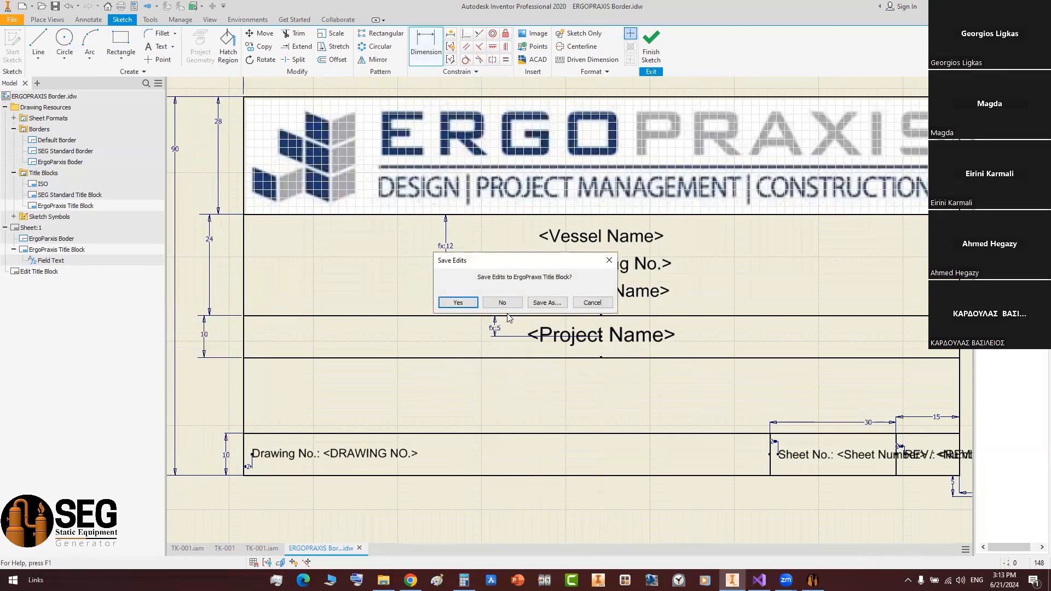
click(464, 308)
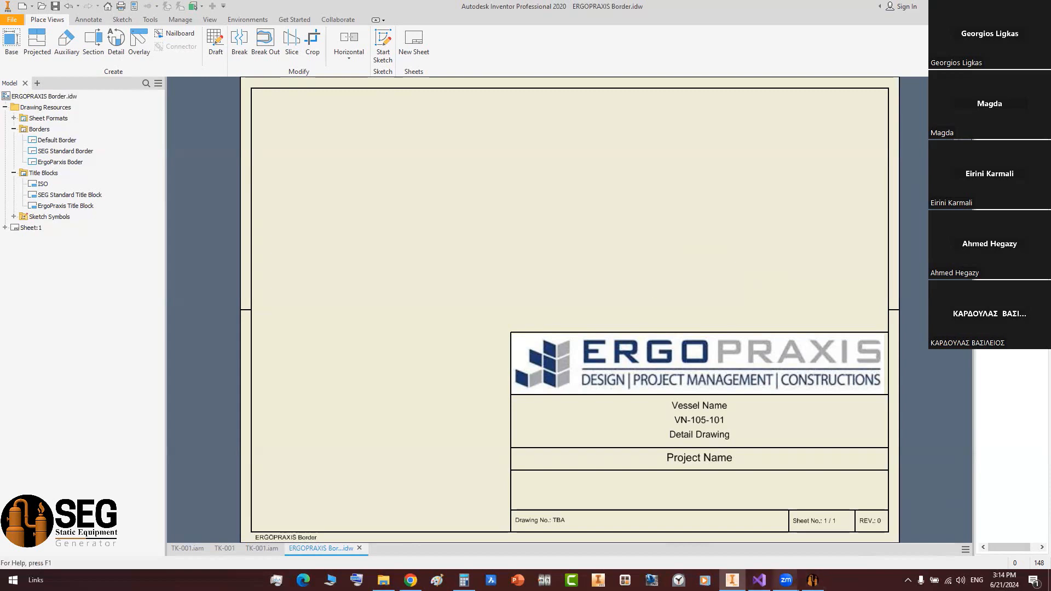
- Switch to Static Equipment Generator and load ERGOPRAXIS Border.idw as a custom template drawing named ERGOPRAXIS Border
click(812, 579)
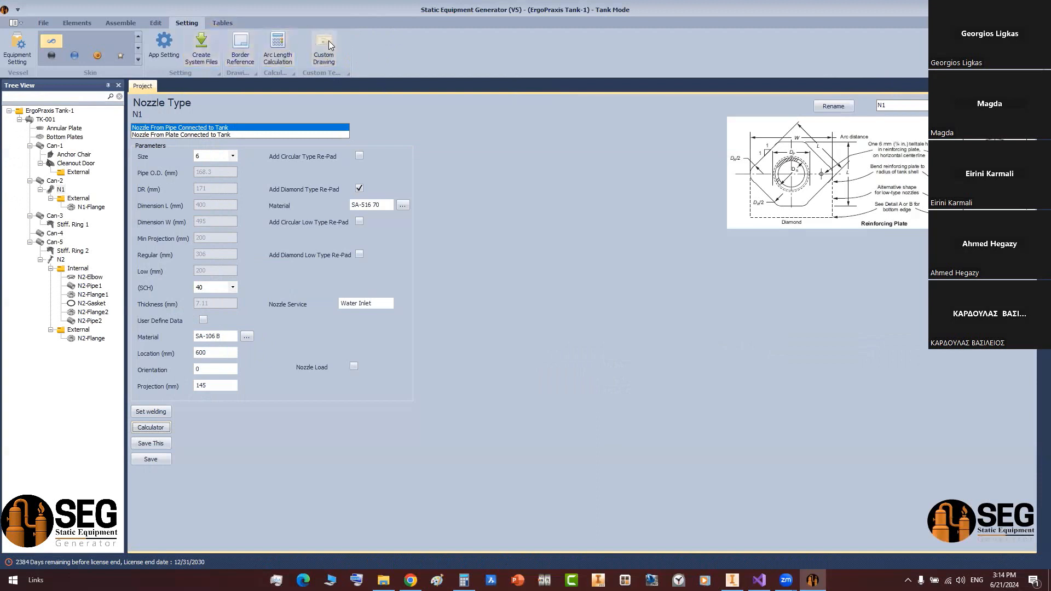
click(322, 44)
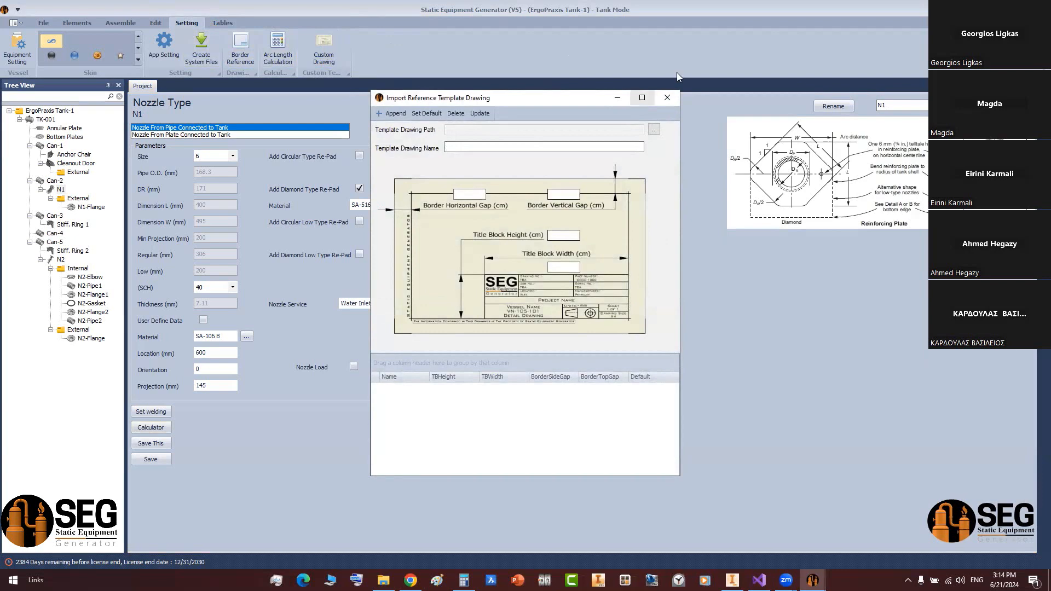
click(656, 131)
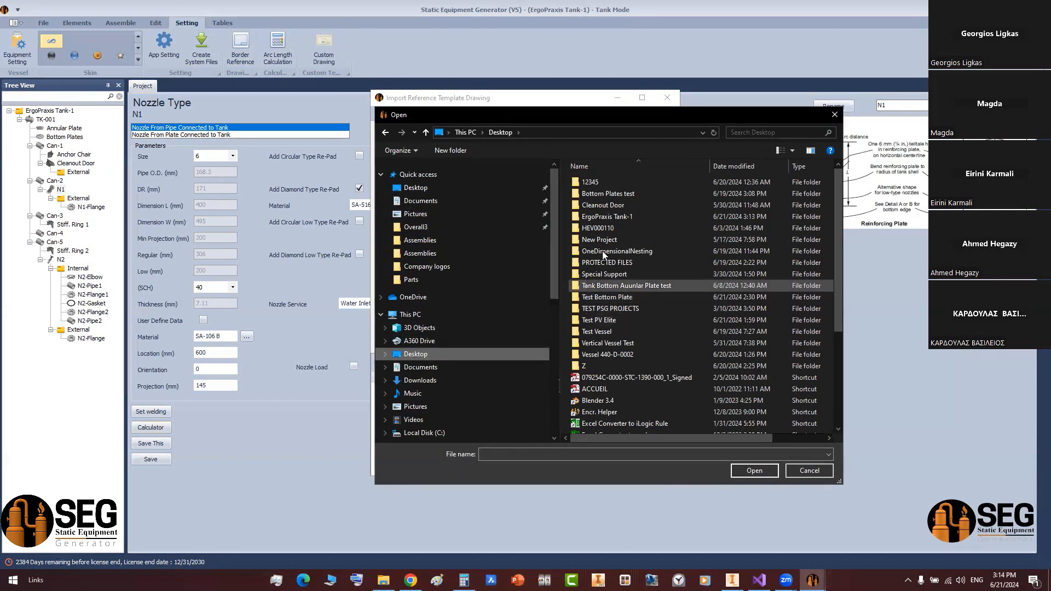
double_click(602, 216)
click(597, 275)
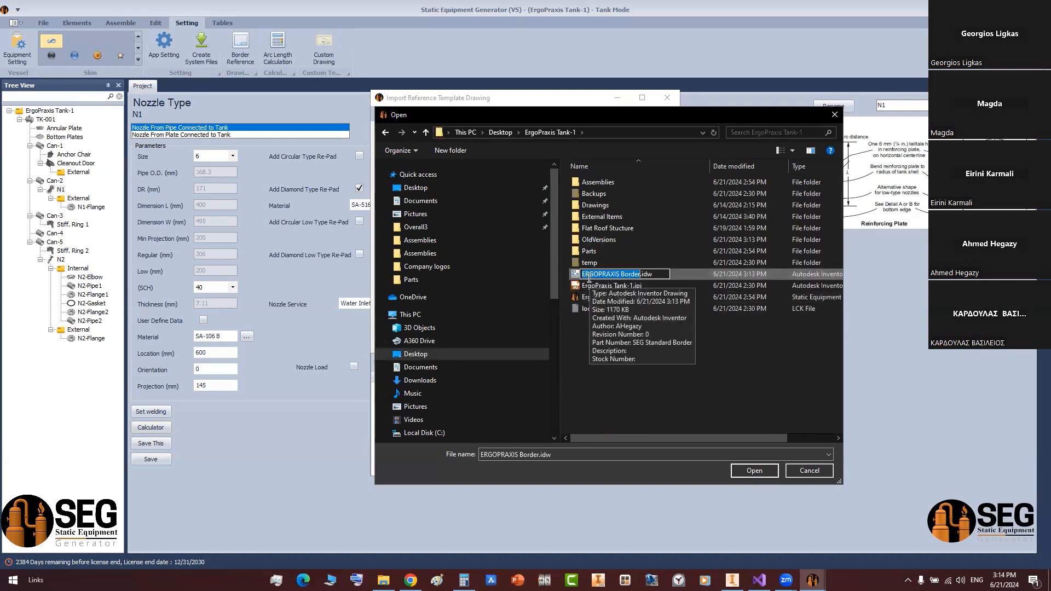
double_click(615, 275)
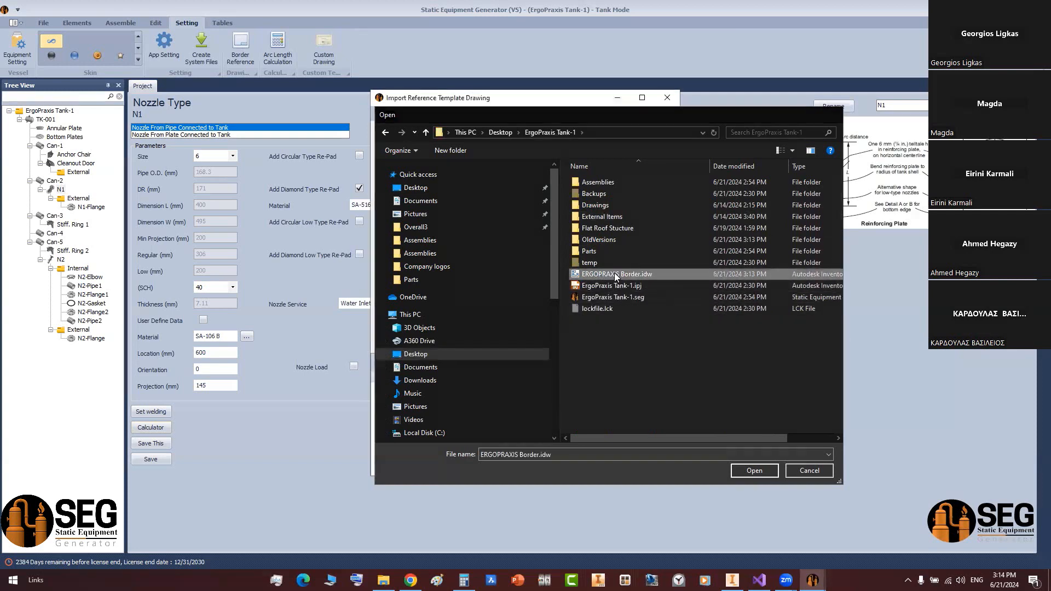
click(460, 148)
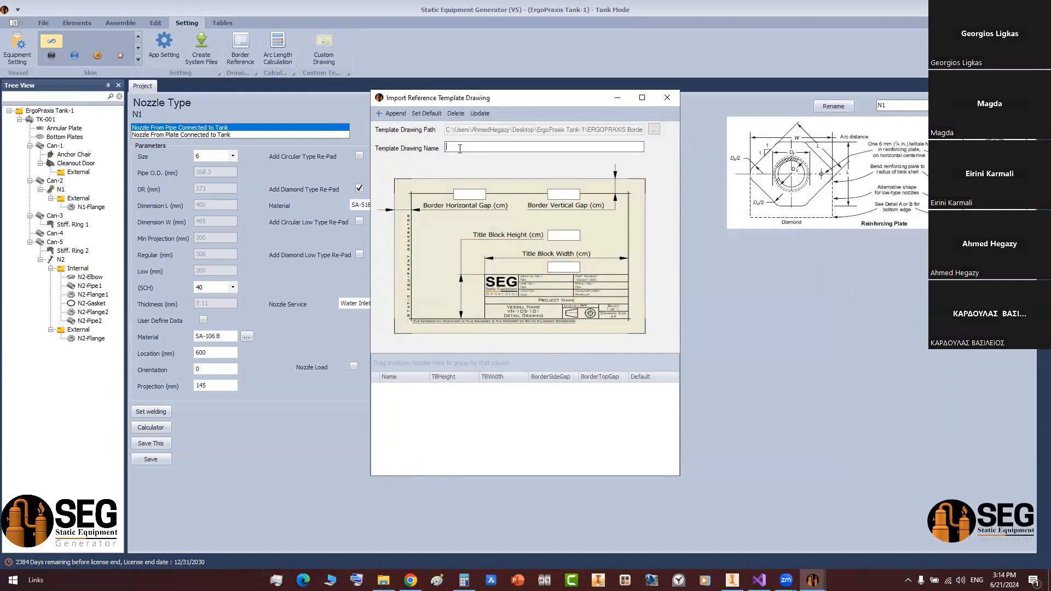
text(ERGOPRAXIS Border)
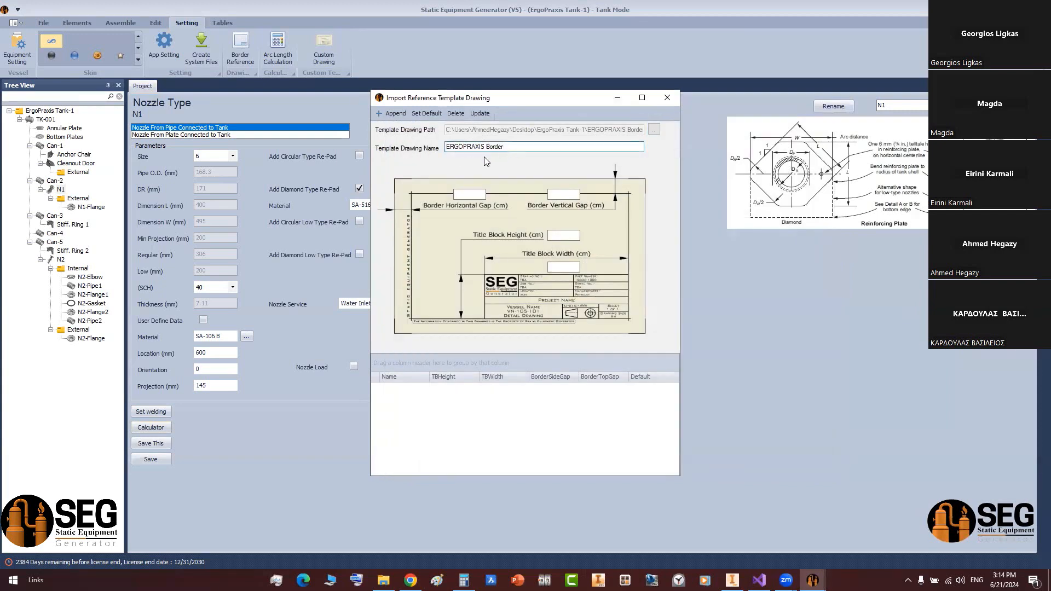
- Switch to Inventor, open the ErgoParxis Boder definition for editing and check the dimension of its upper margin
click(469, 196)
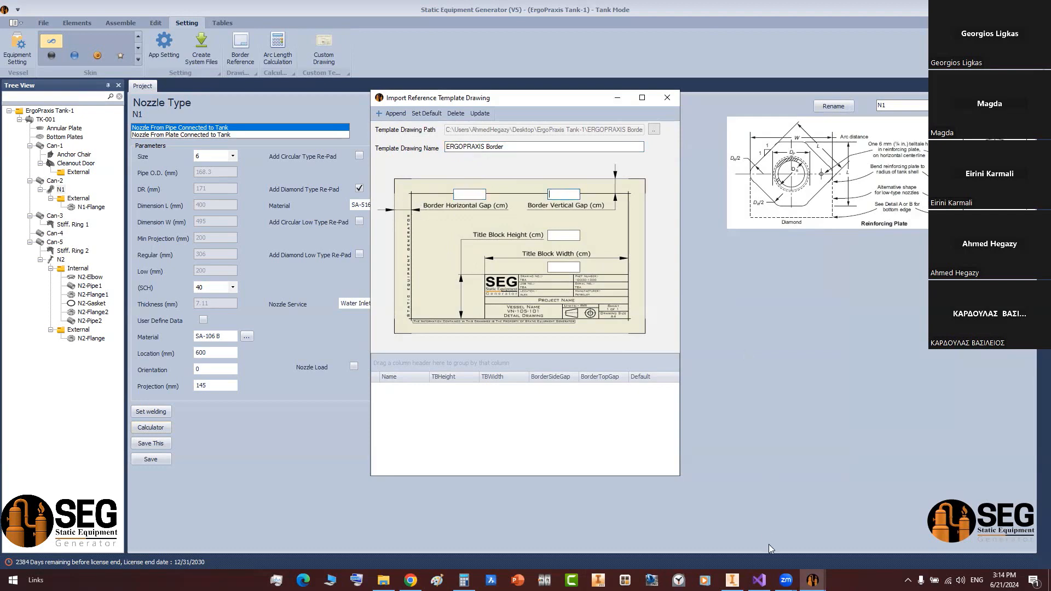
click(732, 579)
right_click(53, 162)
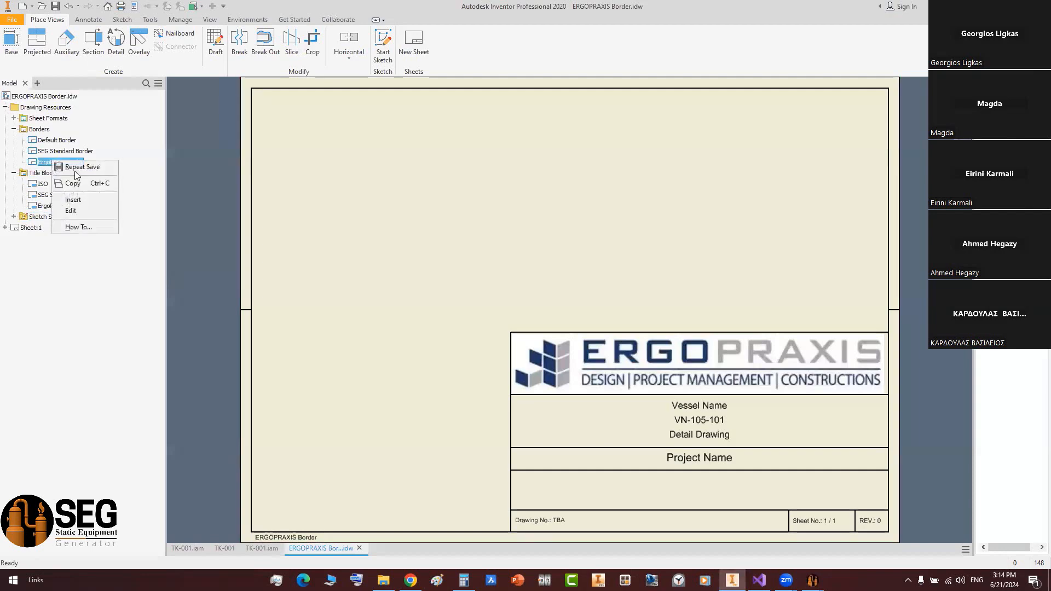
click(72, 212)
scroll(455, 202, up, 5)
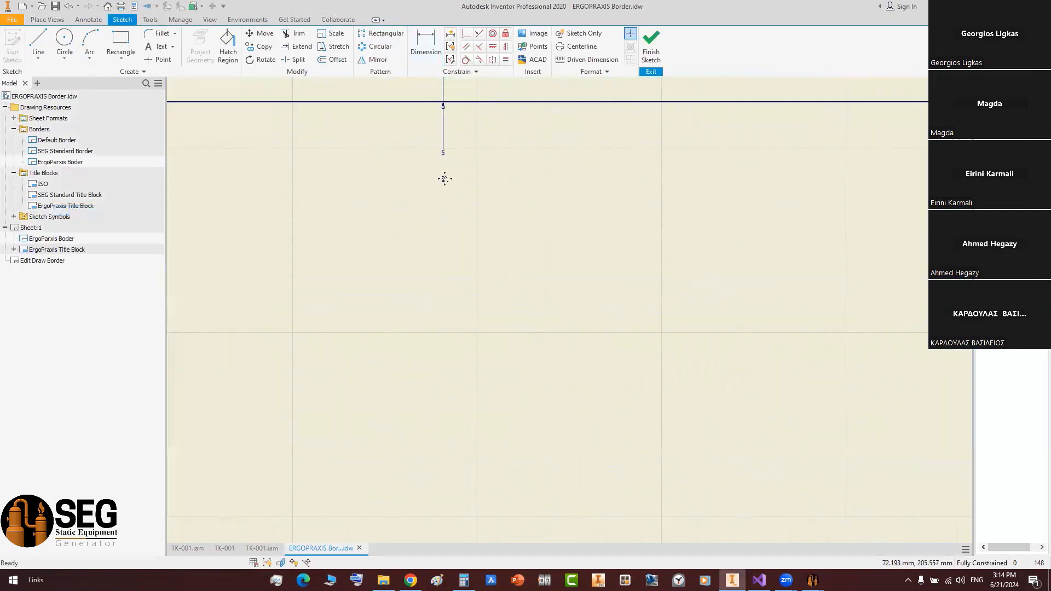
double_click(449, 217)
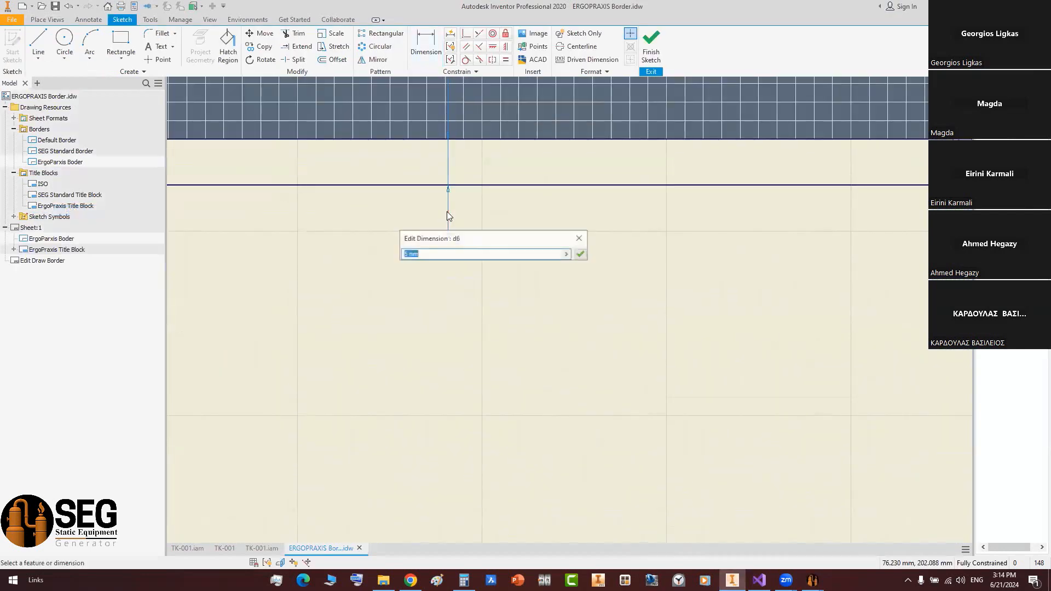
key(Return)
- Check the dimension of the border's side margin and close the border definition, saving its edits
scroll(481, 241, down, 5)
scroll(360, 300, up, 3)
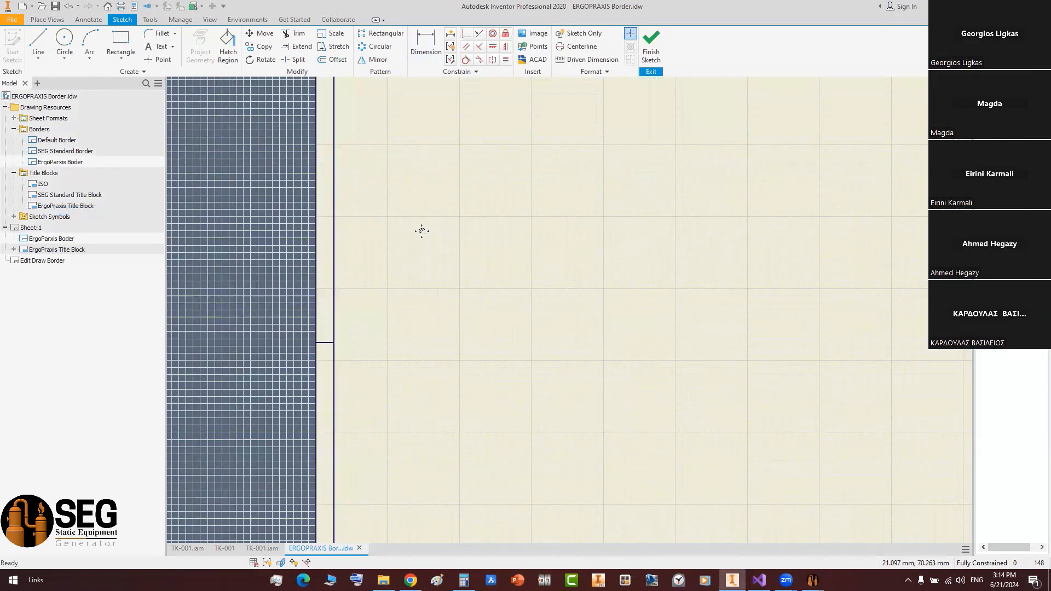
double_click(398, 300)
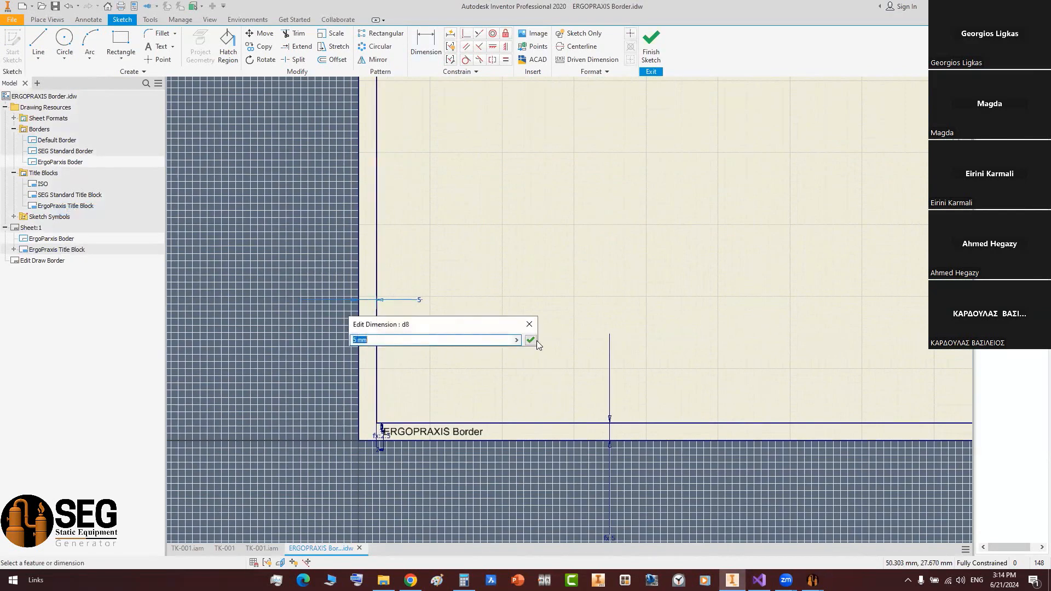
click(532, 340)
right_click(589, 171)
click(605, 195)
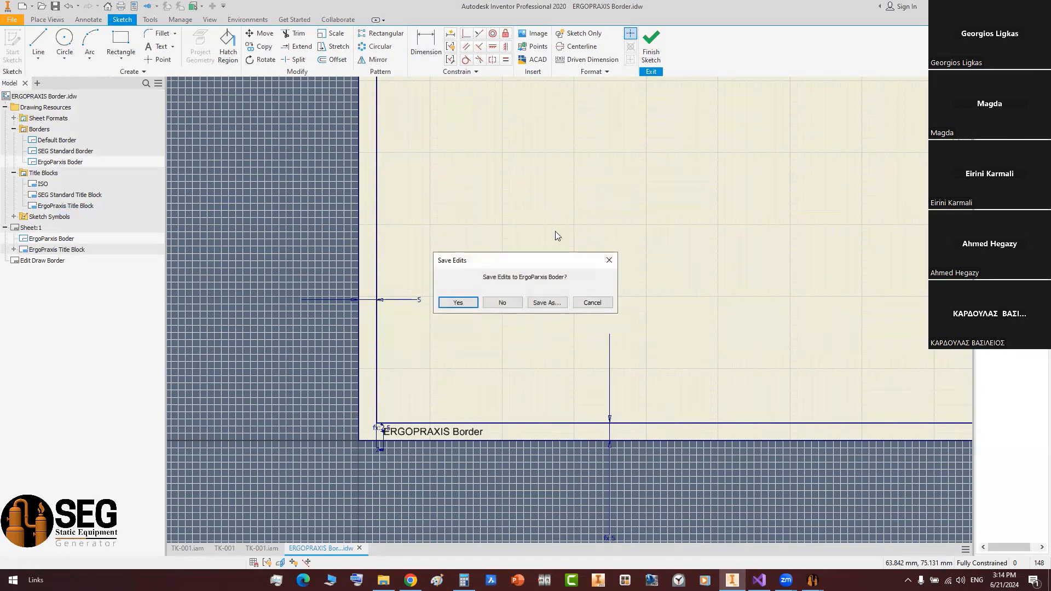
click(458, 304)
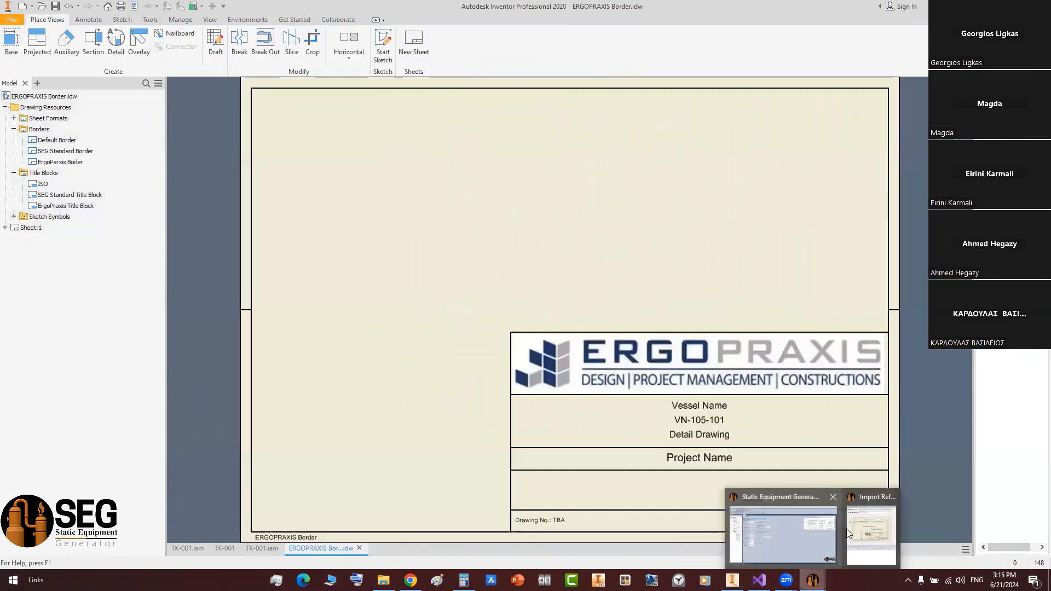
- Switch to the template import window in Static Equipment Generator, set the border vertical gap to 0.5 cm and fill in the horizontal gap
click(847, 529)
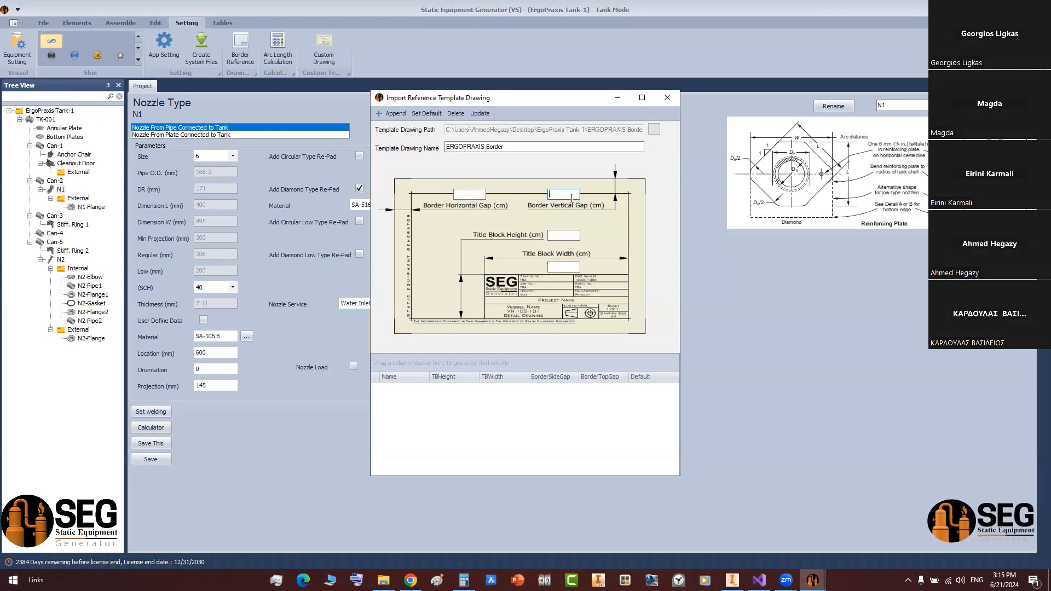
text(0.5)
click(478, 197)
text(0.)
drag(472, 196, 398, 195)
click(564, 267)
click(564, 235)
- Switch to Inventor, open the ErgoPraxis Title Block definition for editing and check its overall width and height dimensions
click(732, 580)
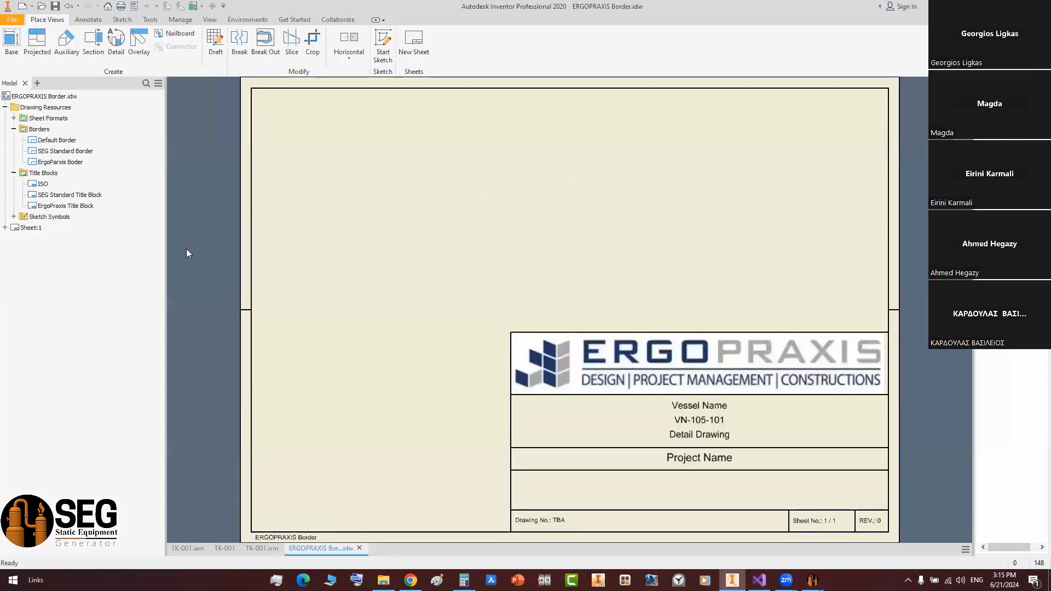
right_click(84, 210)
click(100, 258)
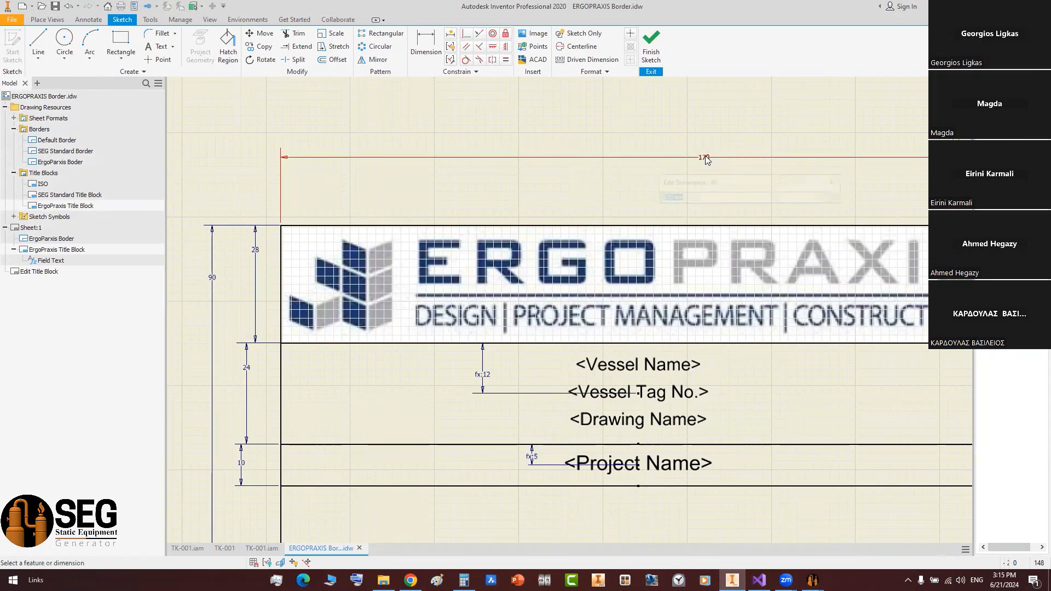
double_click(705, 157)
key(Escape)
middle_drag(213, 279, 314, 222)
double_click(313, 220)
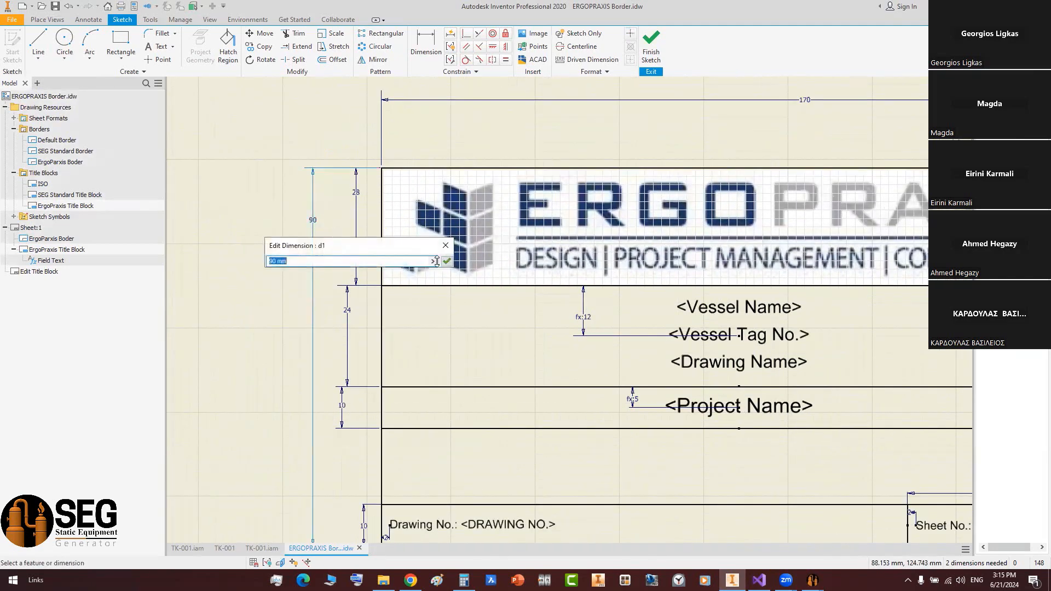
key(Escape)
scroll(306, 257, down, 2)
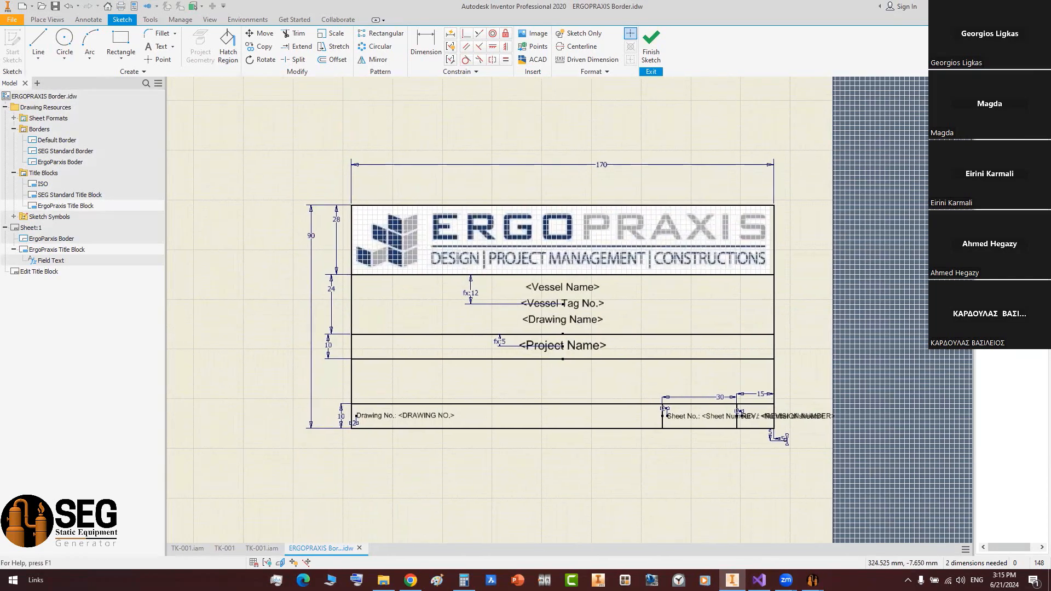
- Switch to the template import window in Static Equipment Generator and set the title block height to 9 cm and width to 17 cm
mouse_move(812, 580)
click(836, 512)
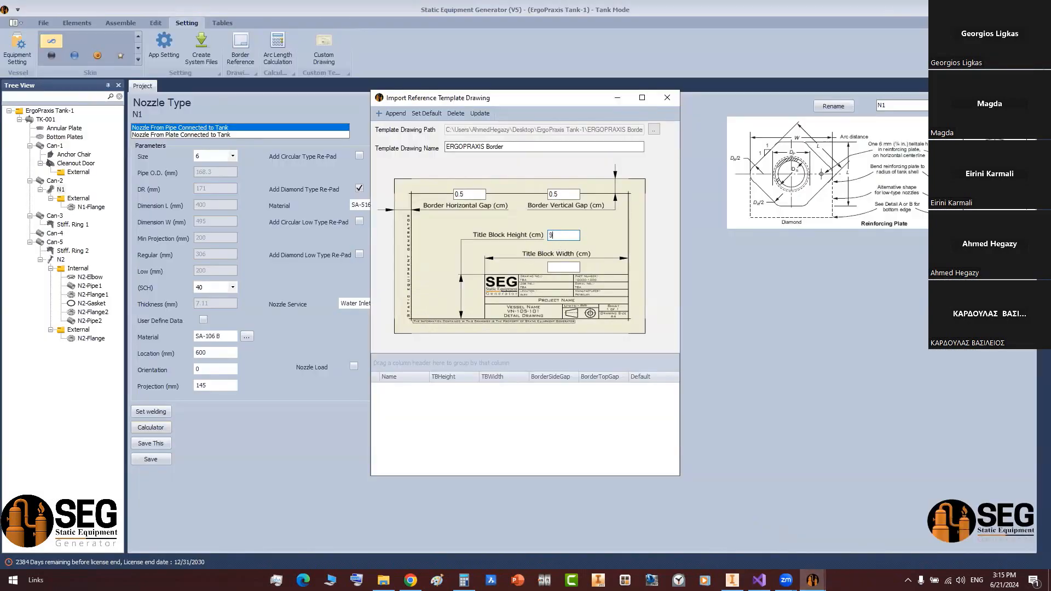
click(569, 267)
text(17)
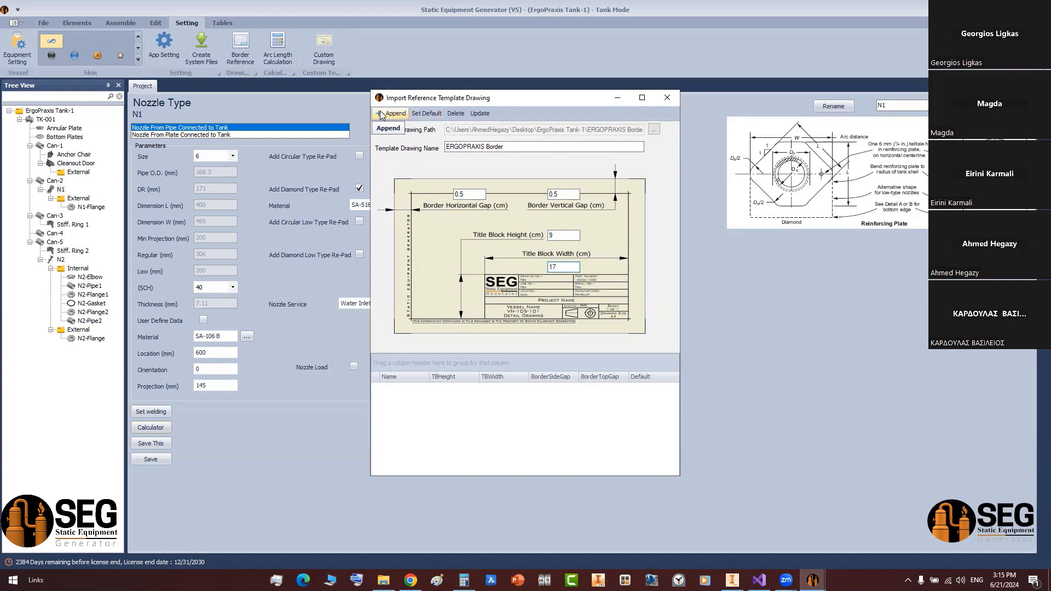
- Review the template's file path, name, border gaps and title block height in the import window
click(654, 130)
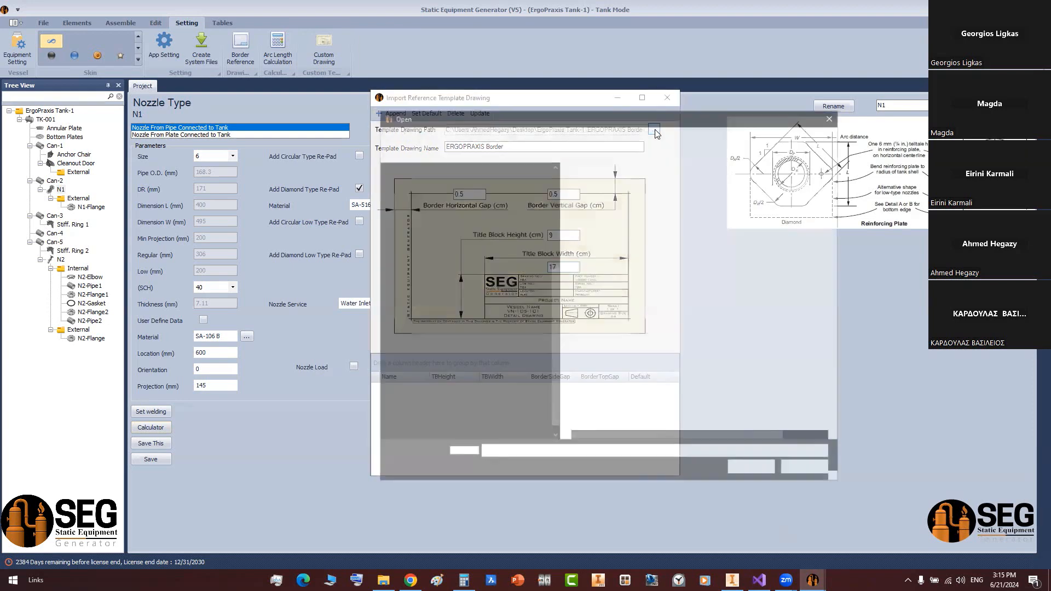
click(832, 115)
drag(549, 147, 418, 149)
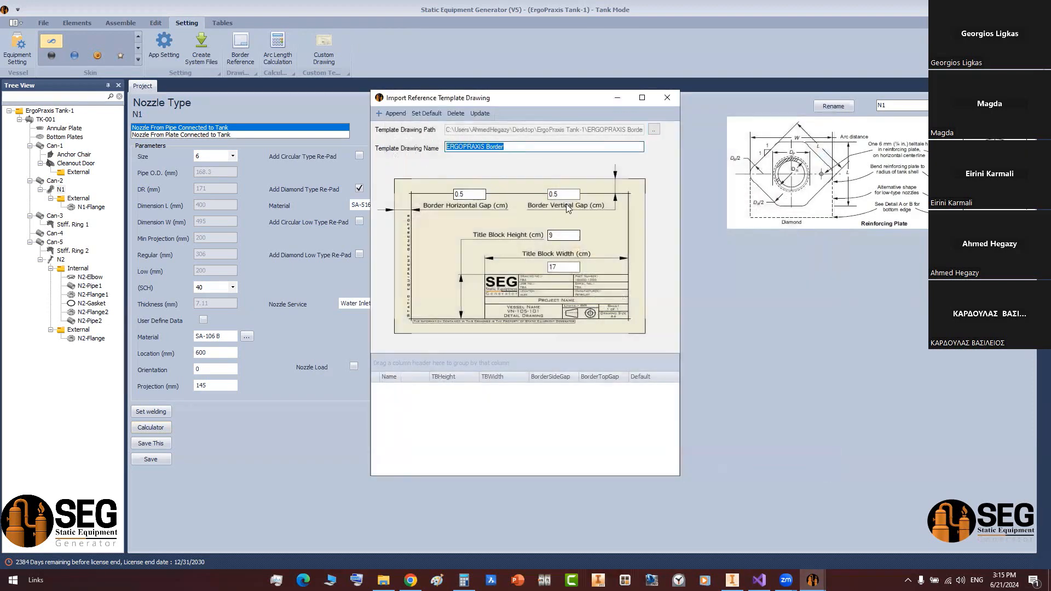
key(Tab)
key(Tab)
key(Tab)
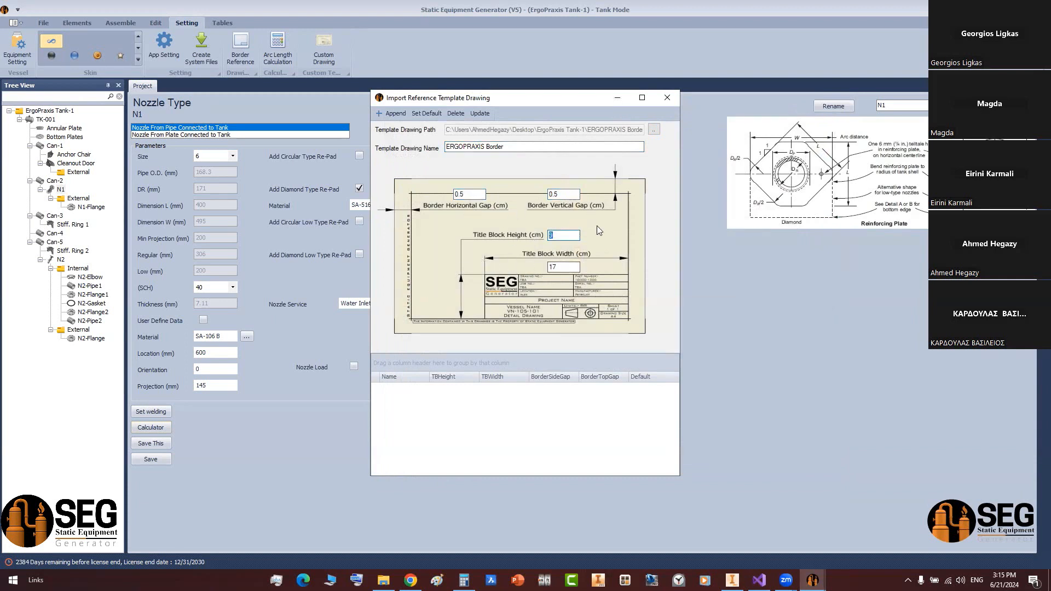
- Append the ERGOPRAXIS Border template to the list, update it as the default template and close the import window
click(389, 119)
click(427, 385)
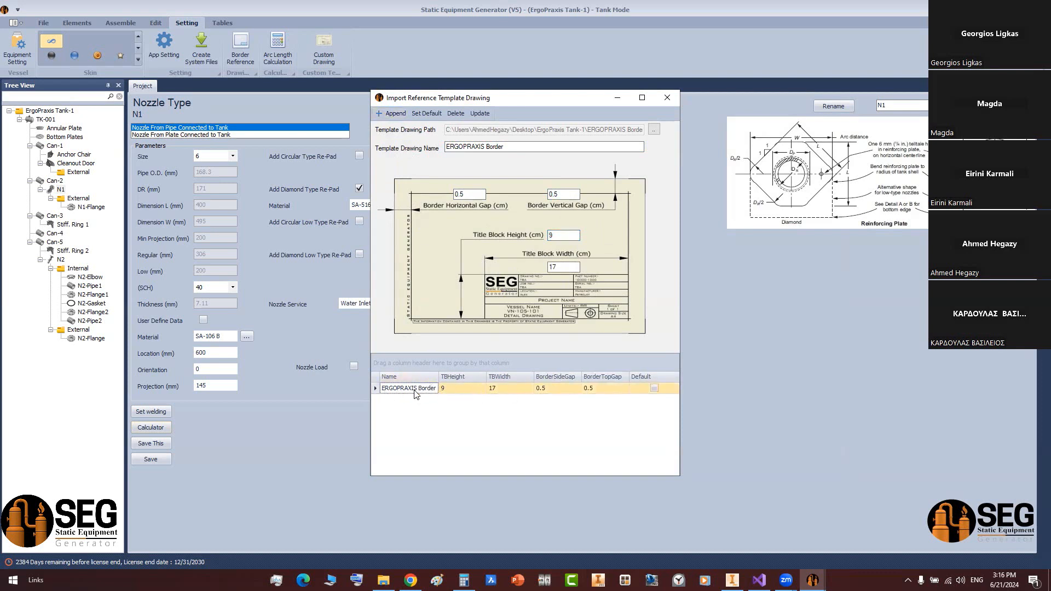
click(427, 114)
click(480, 114)
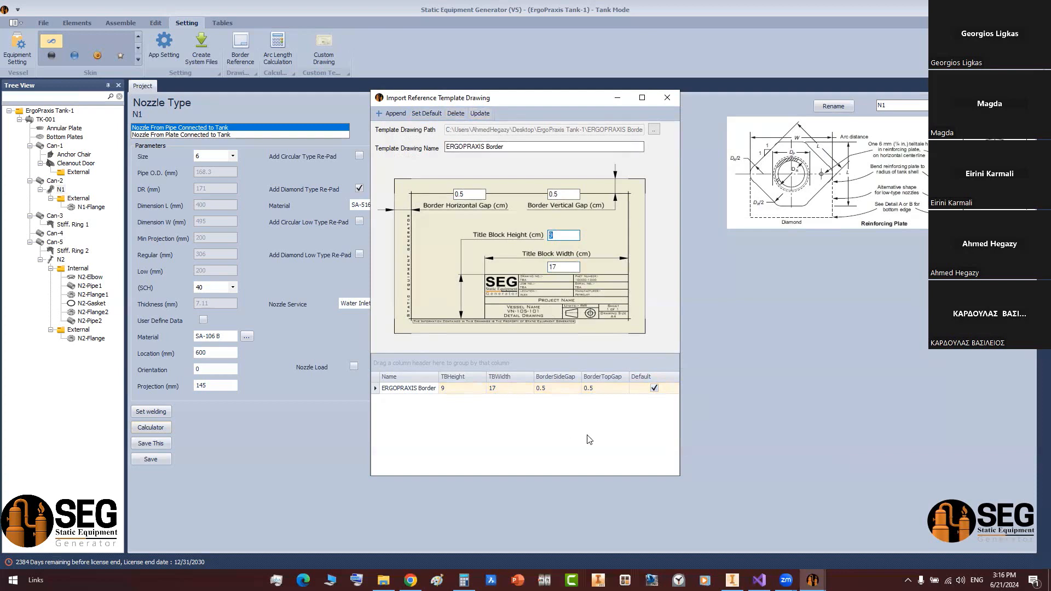
click(669, 98)
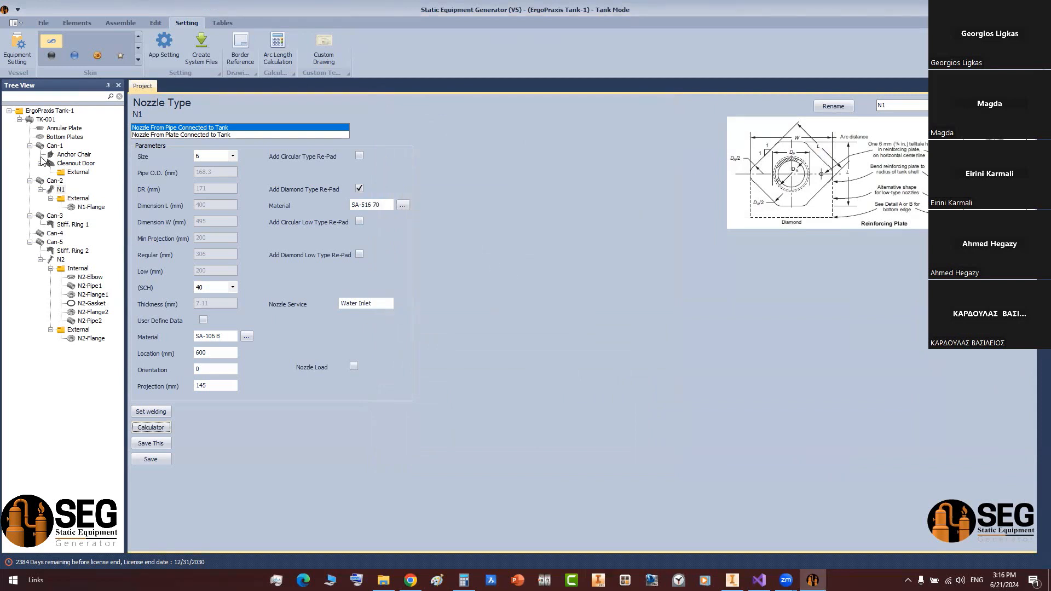
- Start creating a drawing for tank TK-001 and set its sheet size to A1
click(46, 119)
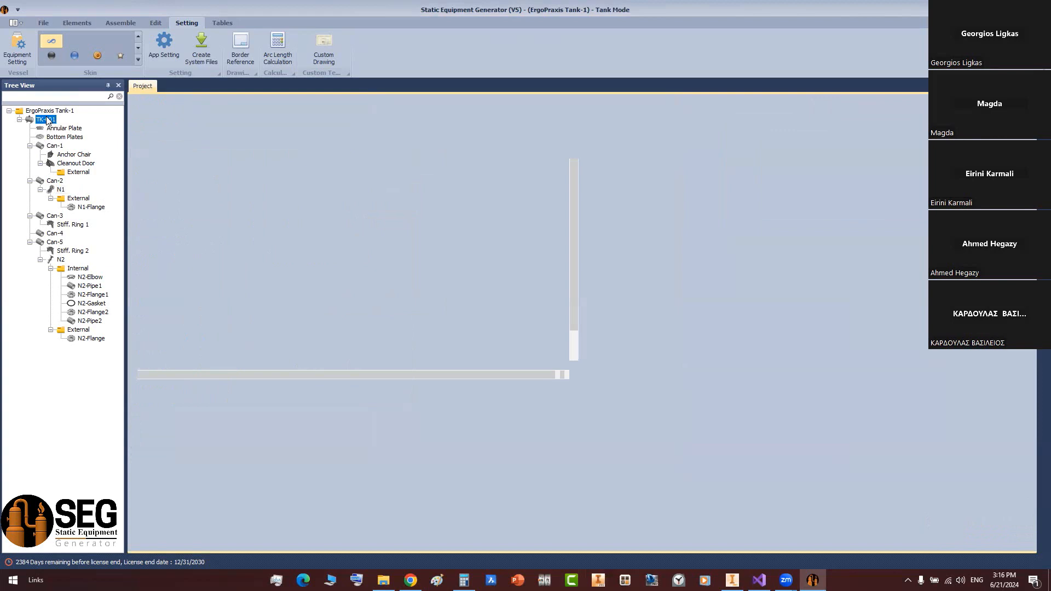
right_click(47, 120)
mouse_move(140, 143)
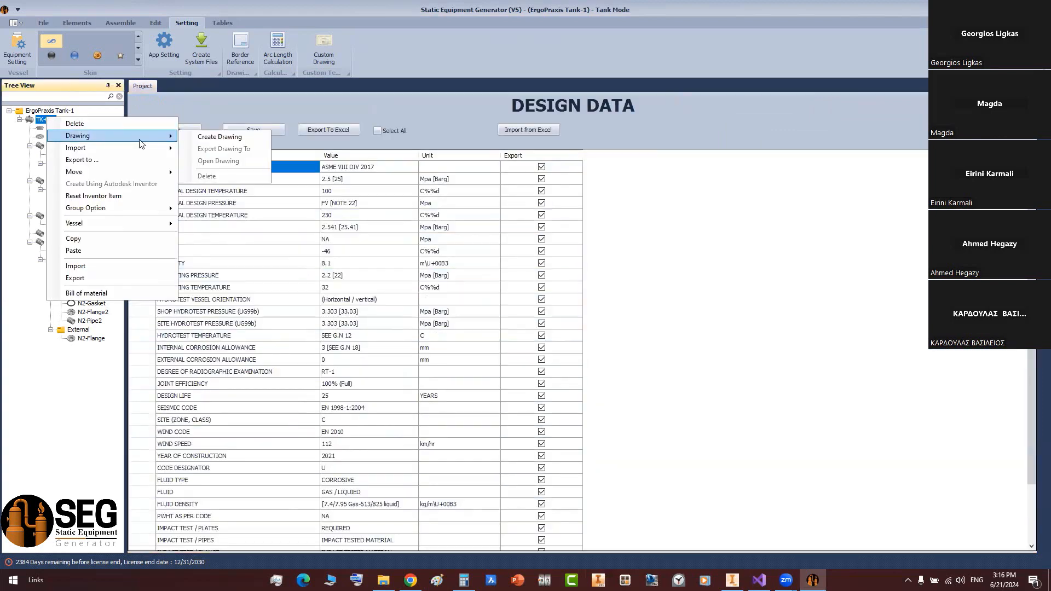
click(258, 138)
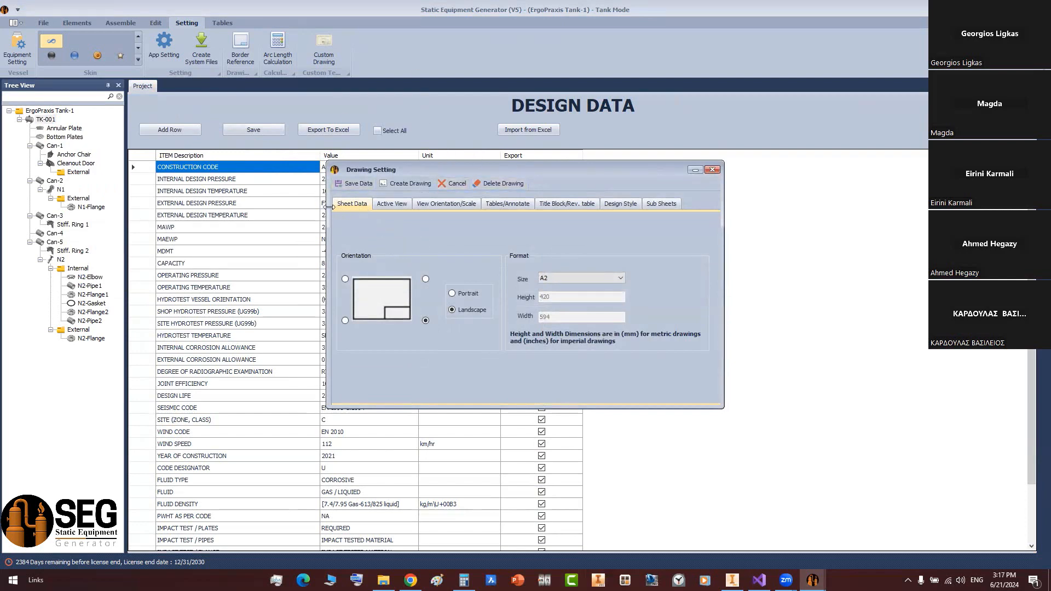
click(603, 278)
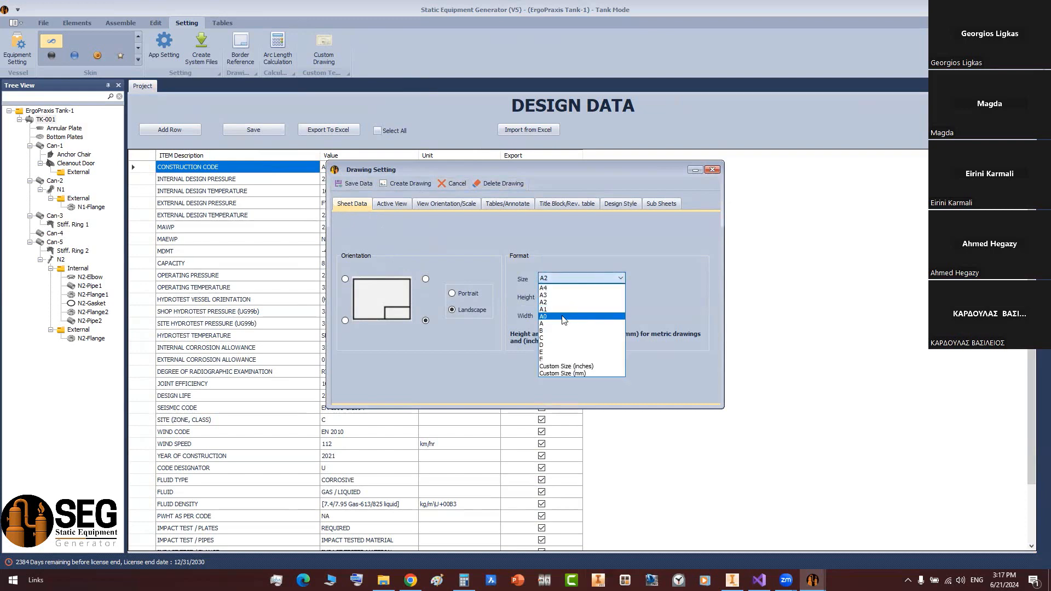
click(555, 309)
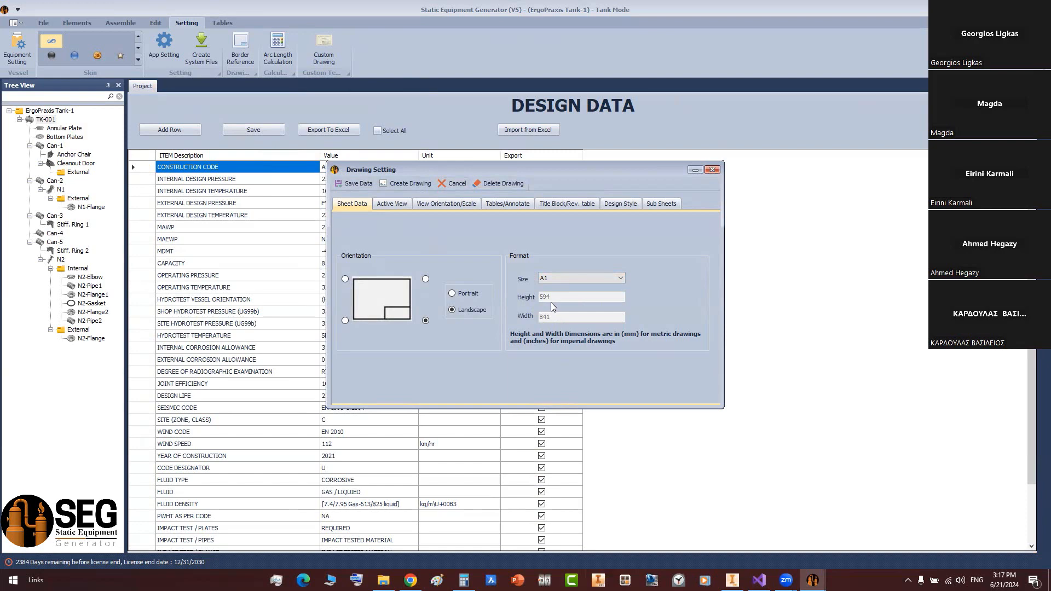
- Try portrait orientation and the other title block corners, restore landscape with the lower-right corner, and show the active view settings
click(452, 293)
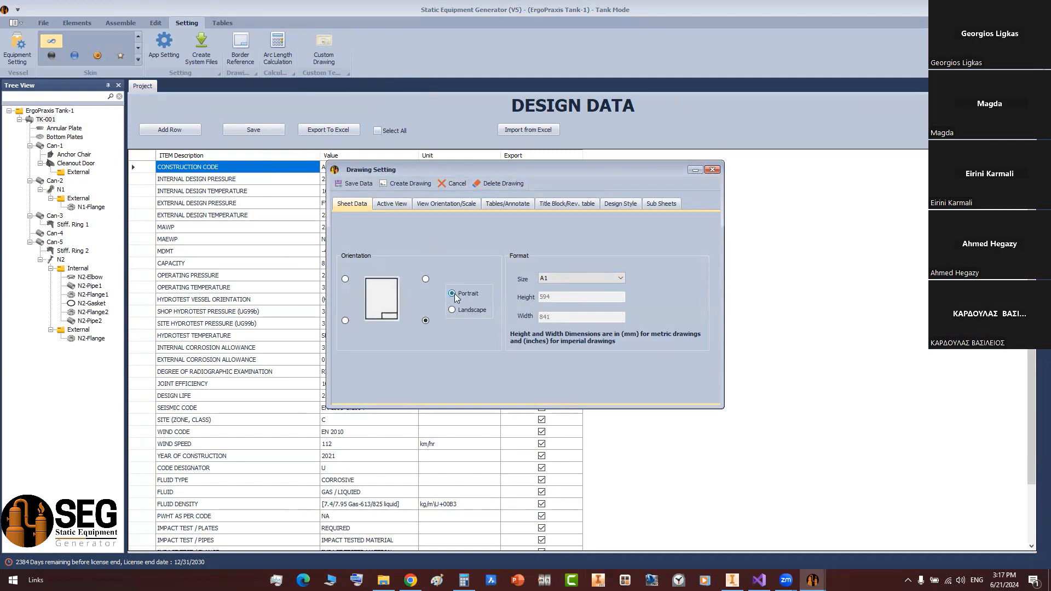
click(452, 309)
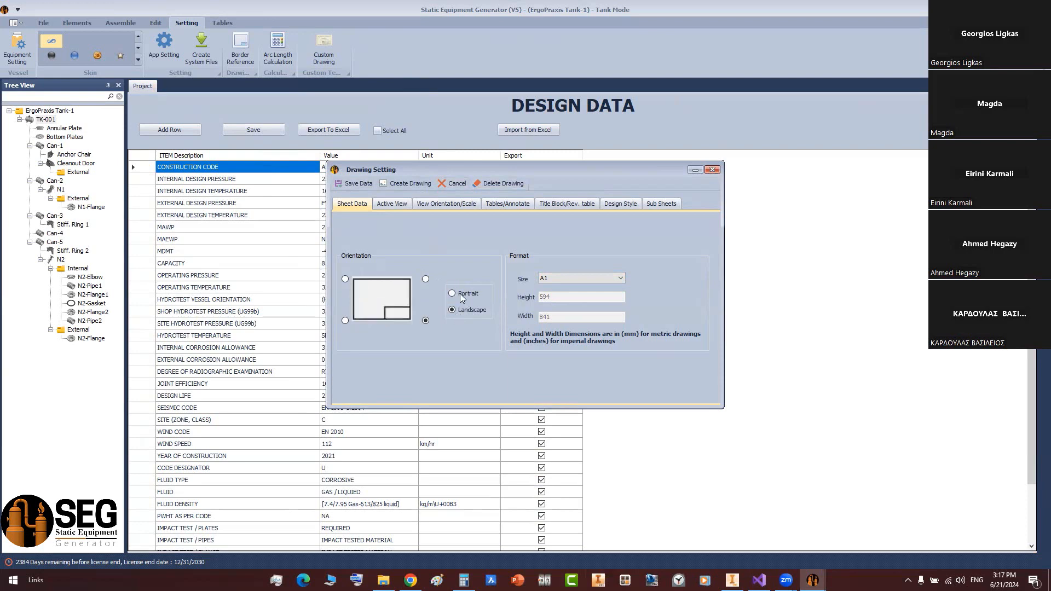
click(460, 294)
click(459, 307)
click(345, 320)
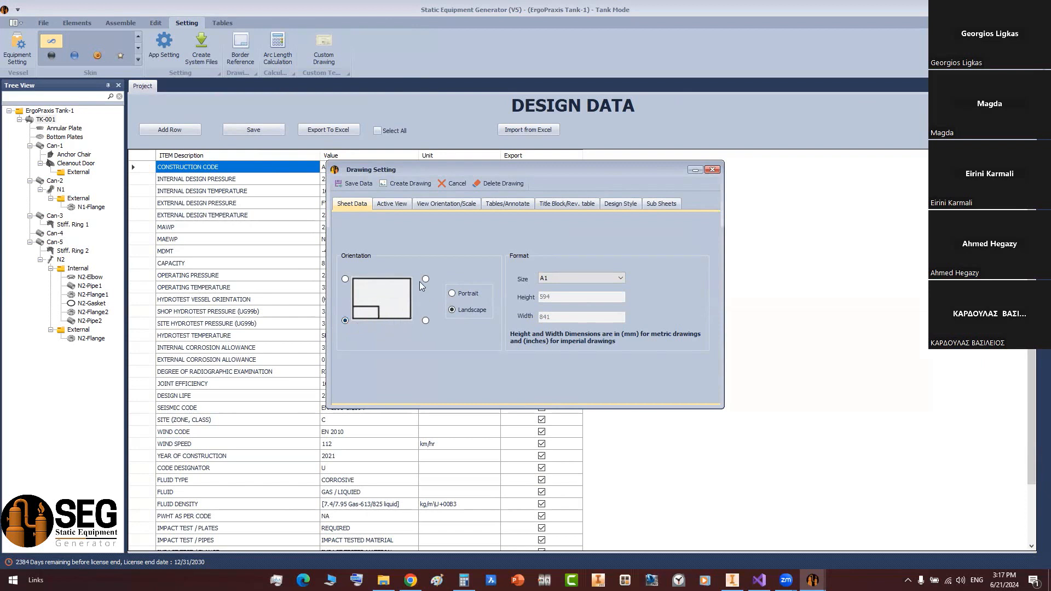
click(426, 321)
click(426, 279)
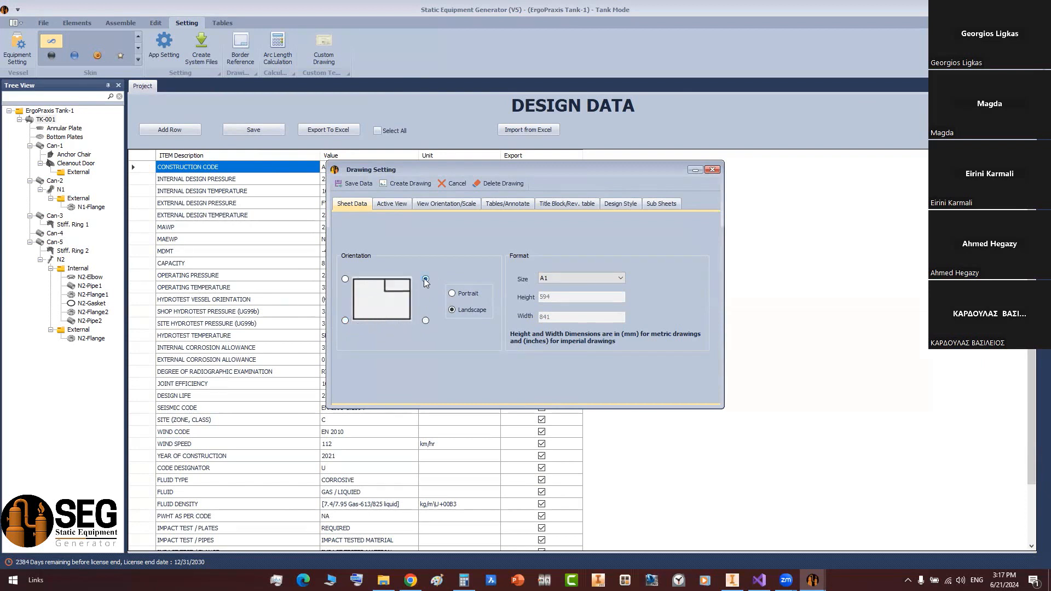
click(345, 280)
click(425, 321)
click(384, 203)
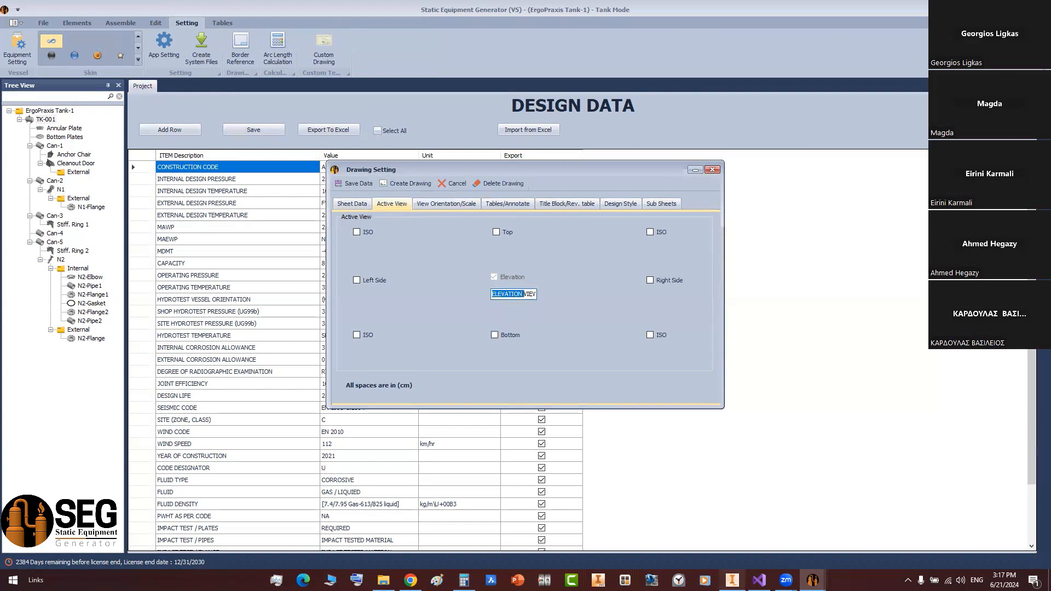
- Switch to Inventor, finish the title block definition saving its edits, and save and close ERGOPRAXIS Border.idw
click(732, 580)
click(650, 47)
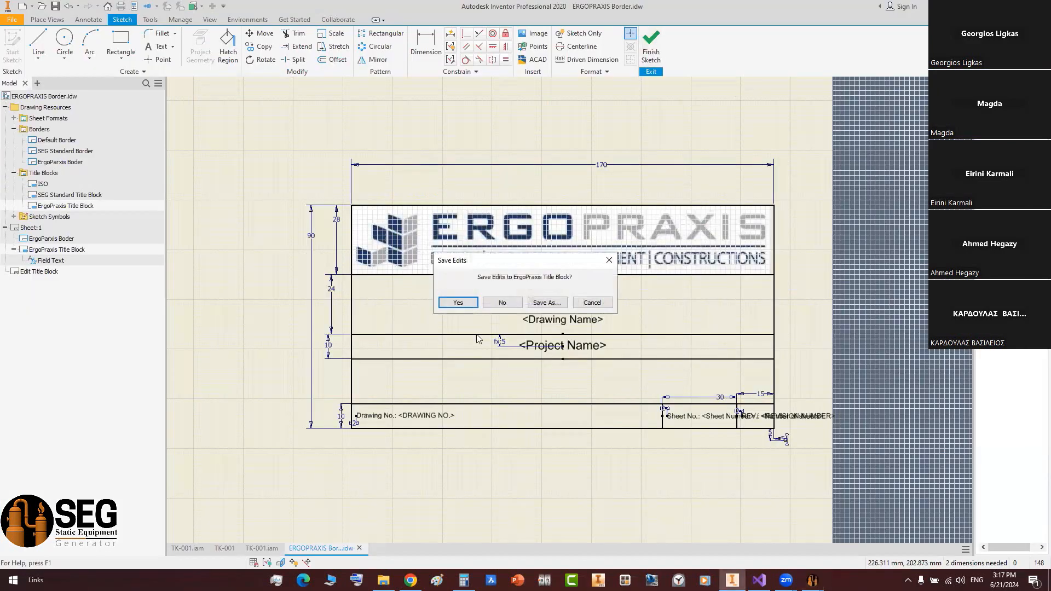
click(458, 303)
middle_click(205, 151)
middle_click(205, 150)
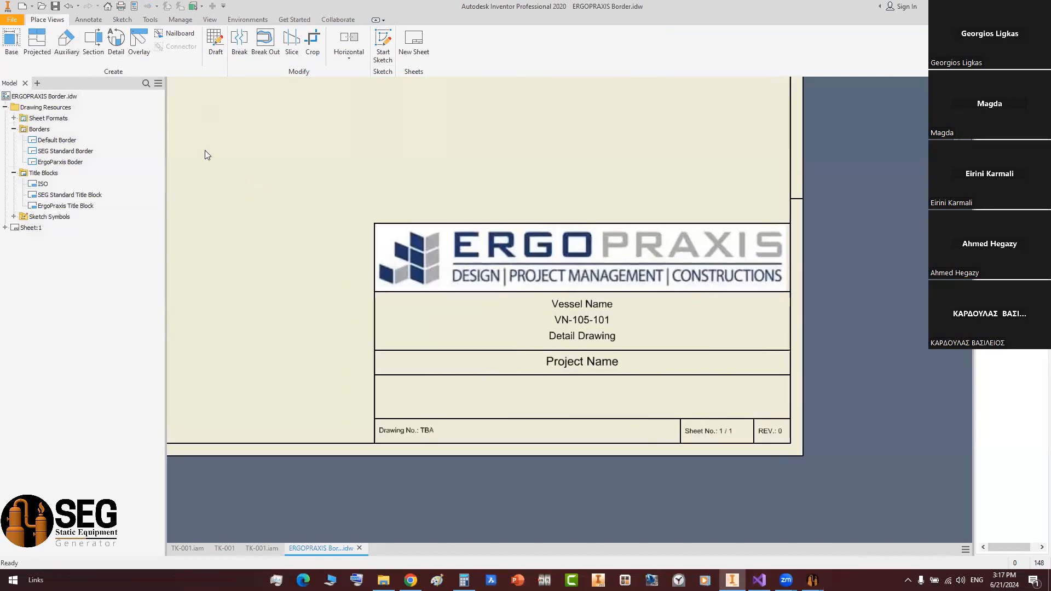
click(55, 7)
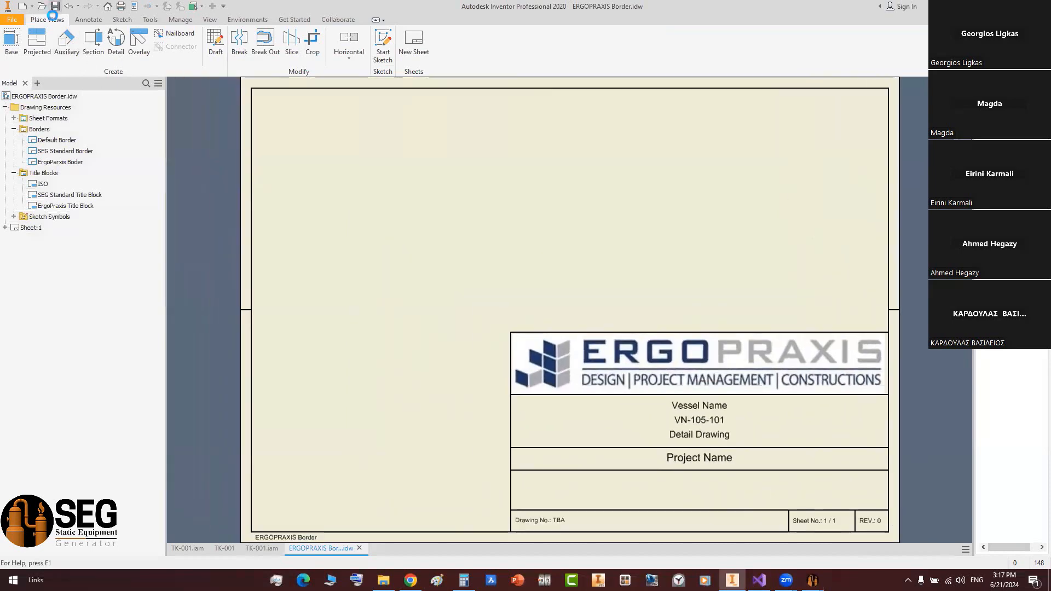
click(359, 548)
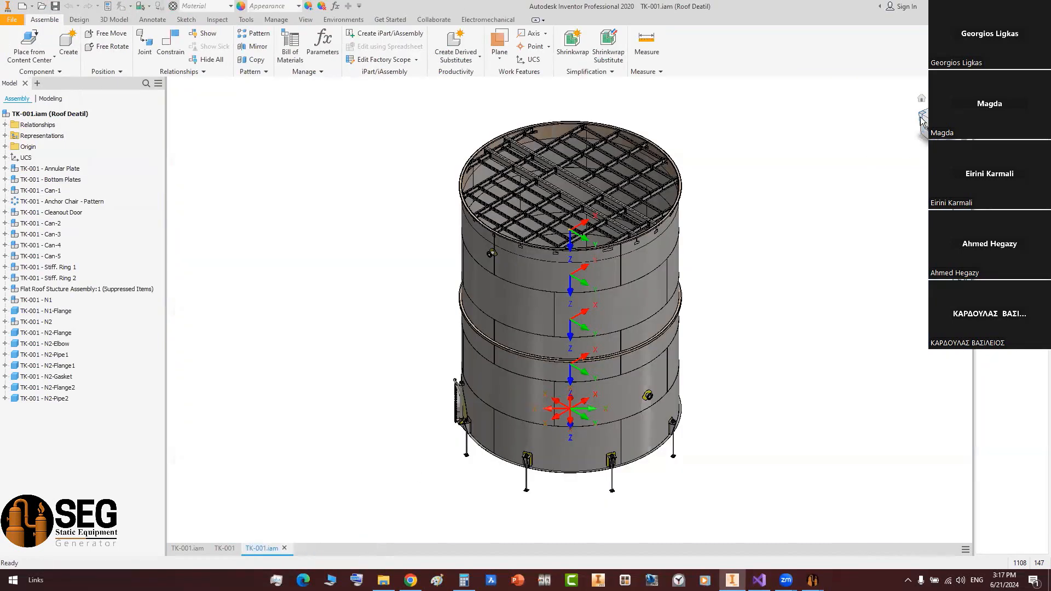
- Examine the whole tank in a straight elevation view, then close the Roof Deatil representation of TK-001.iam
click(922, 135)
click(925, 134)
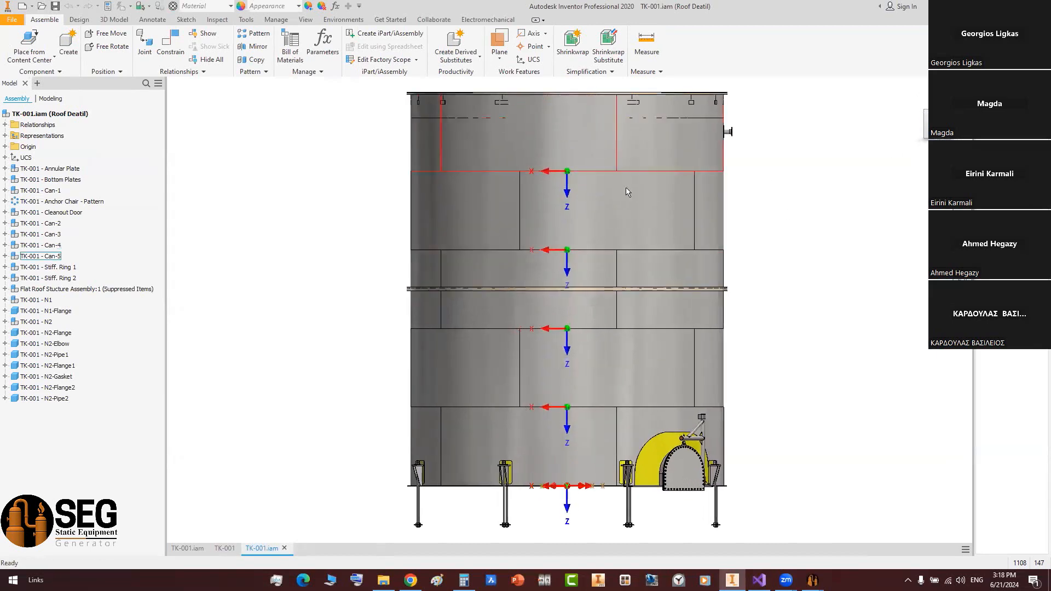
drag(339, 536, 810, 82)
click(224, 153)
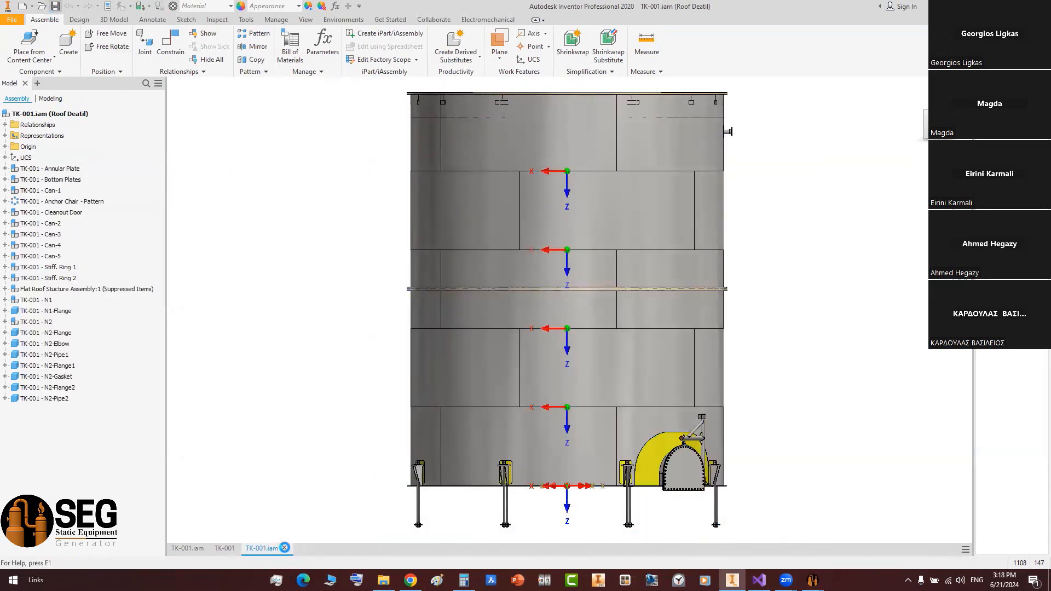
click(284, 547)
click(241, 548)
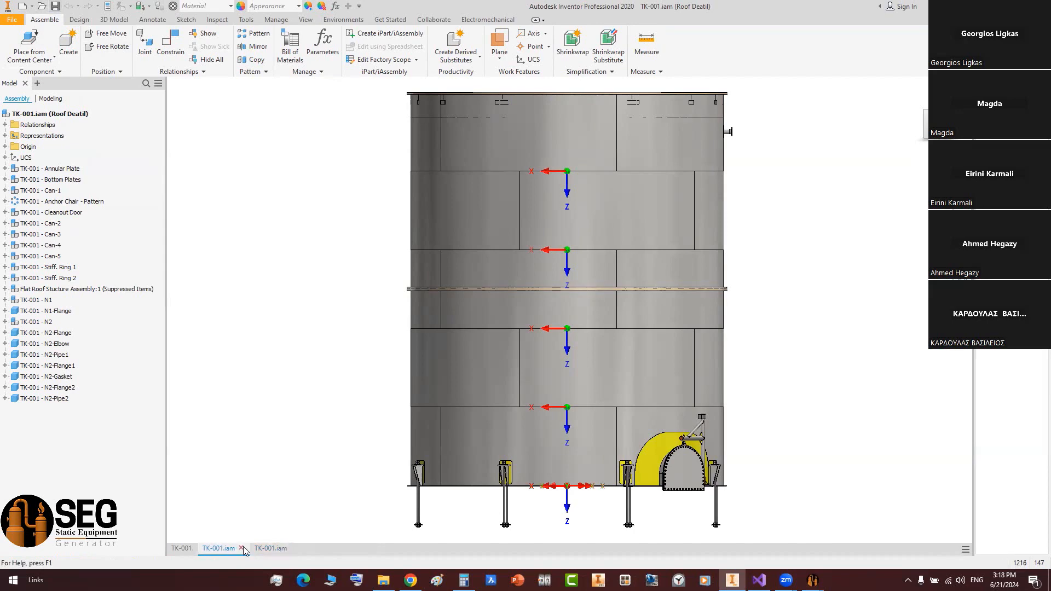
- Switch to the drawing settings in Static Equipment Generator, check the elevation view's title and show the view orientation and scale settings
mouse_move(812, 580)
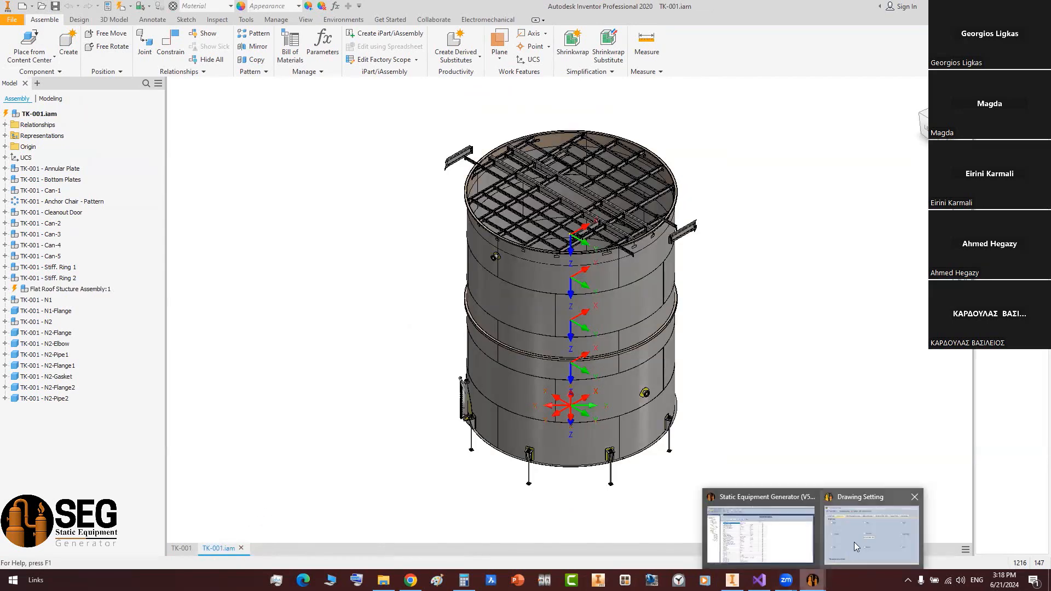
click(787, 527)
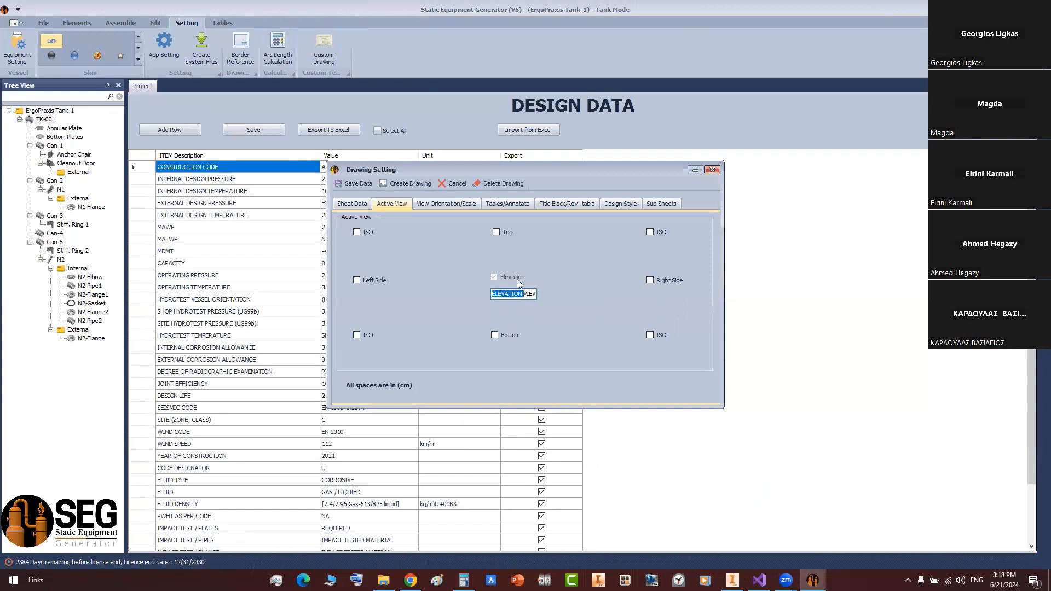
double_click(503, 298)
drag(509, 296, 538, 296)
click(444, 204)
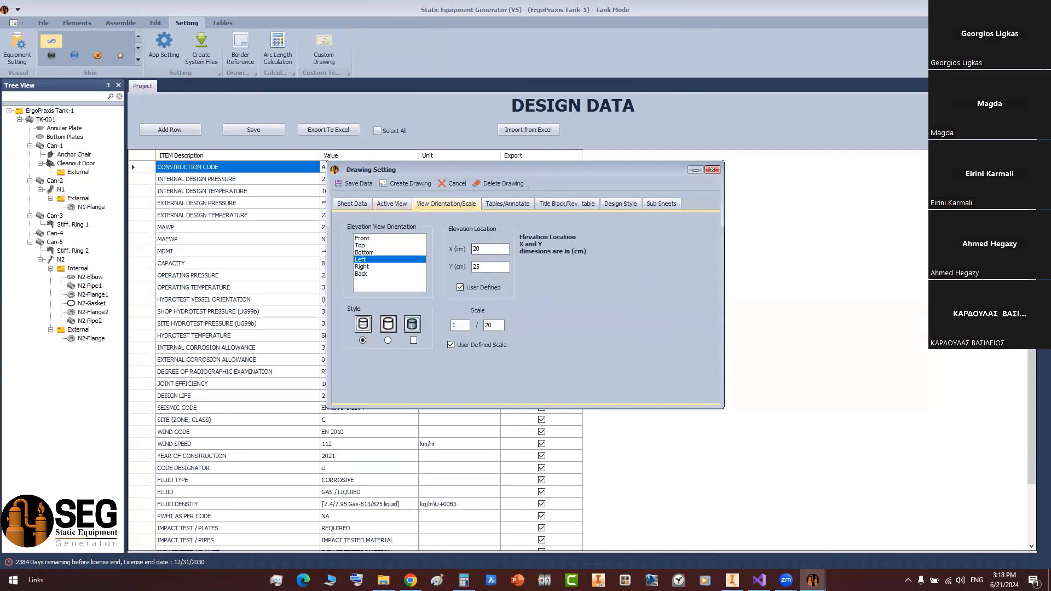
- Look at the tank assembly in Inventor, then return to the drawing's active view settings and select the elevation view's title text
click(732, 580)
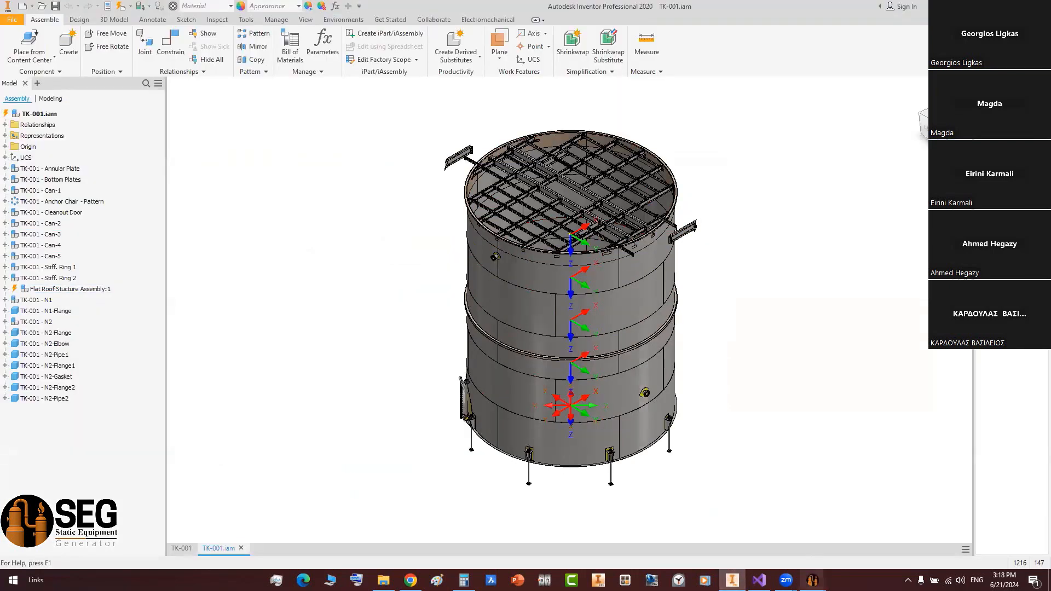
mouse_move(812, 580)
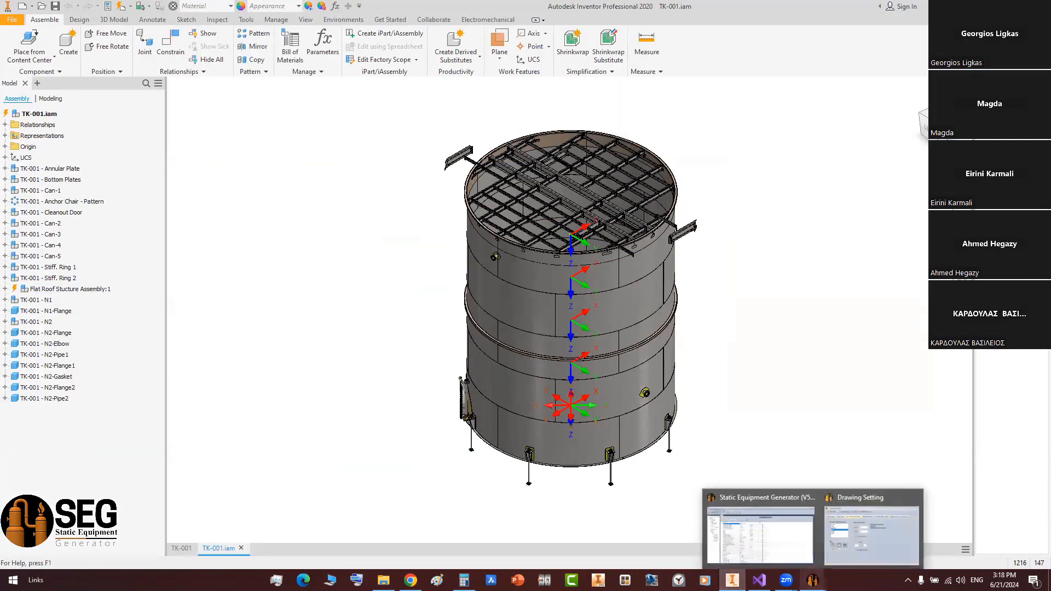
click(866, 540)
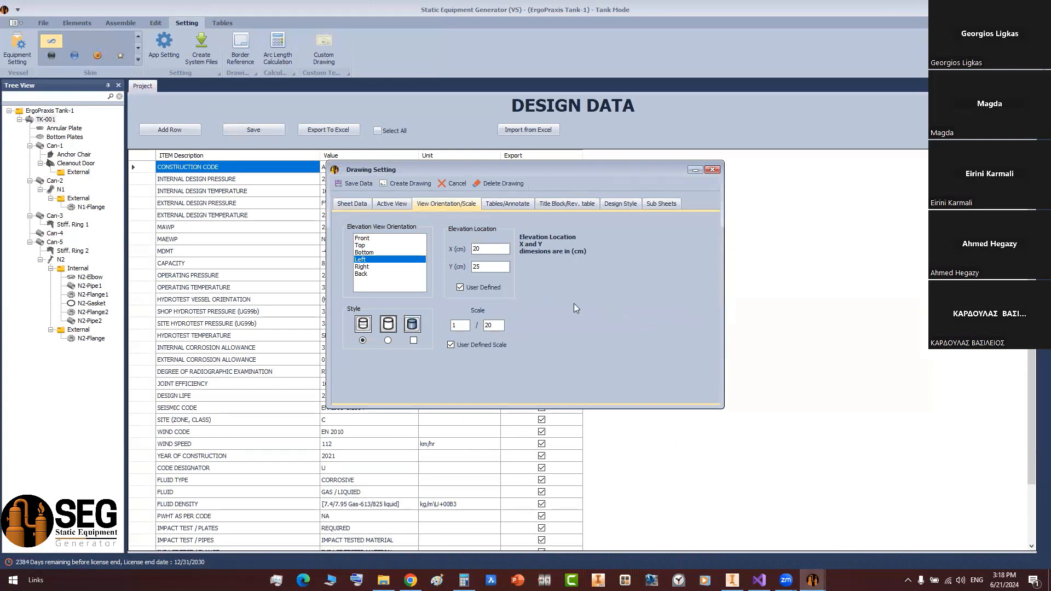
click(382, 206)
double_click(521, 295)
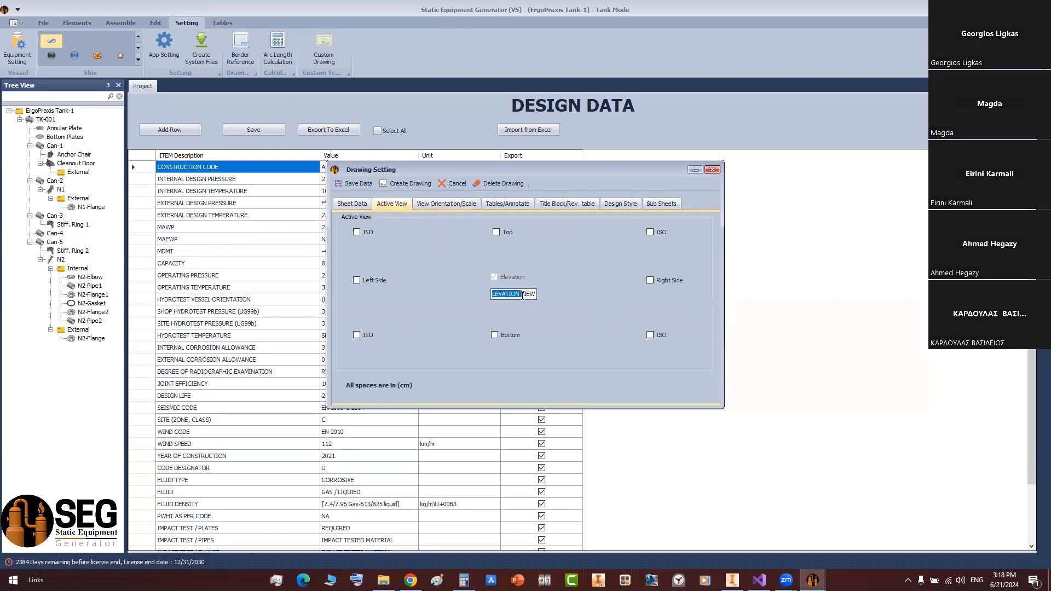
- Open the elevation view orientation settings, and in Autodesk Inventor examine the TK-001 tank from the side and from above
click(509, 294)
click(446, 205)
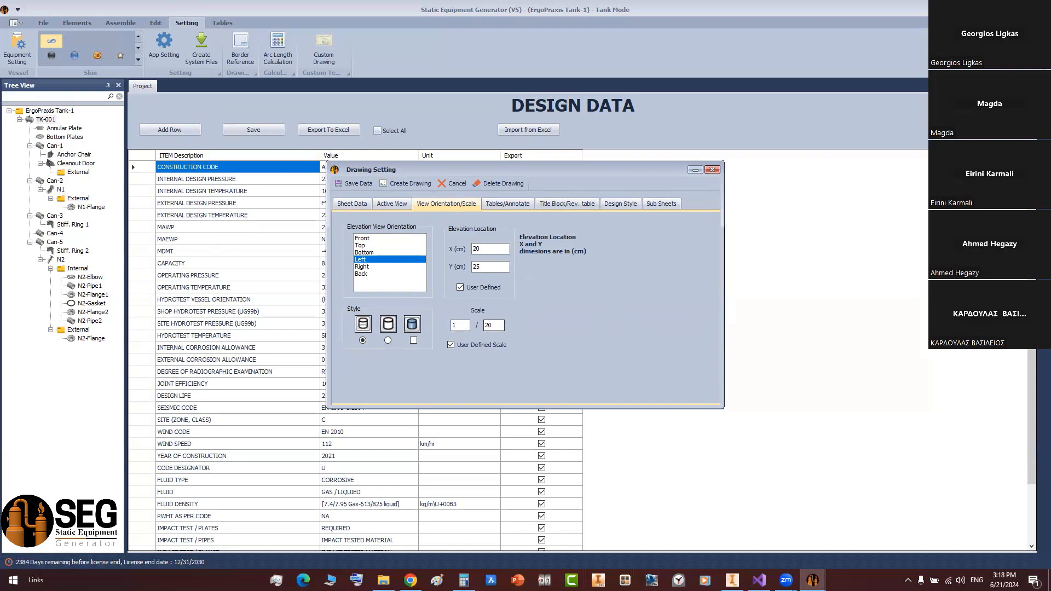
click(732, 580)
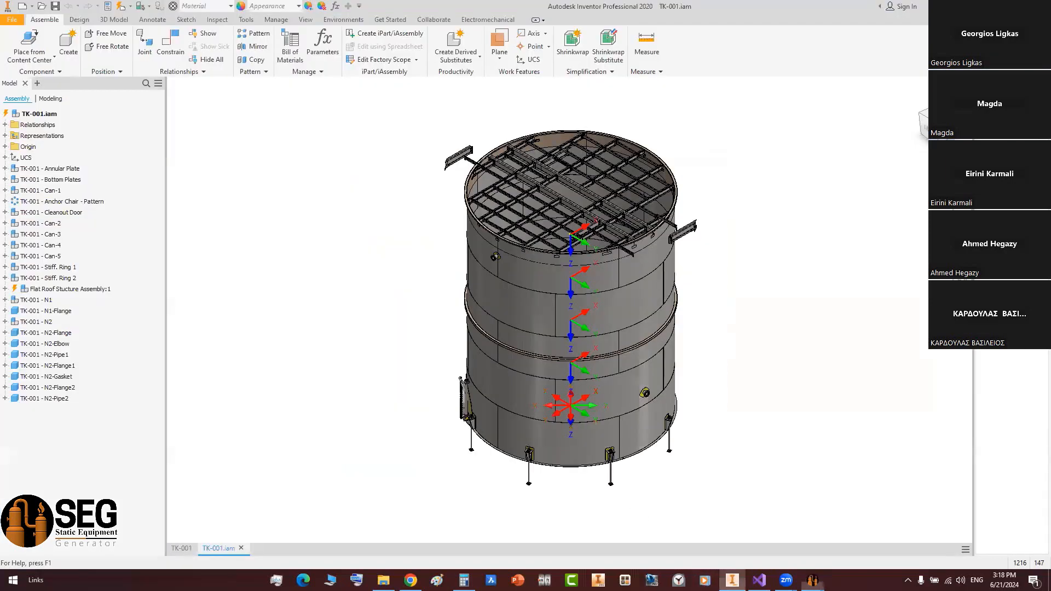
click(922, 114)
click(930, 126)
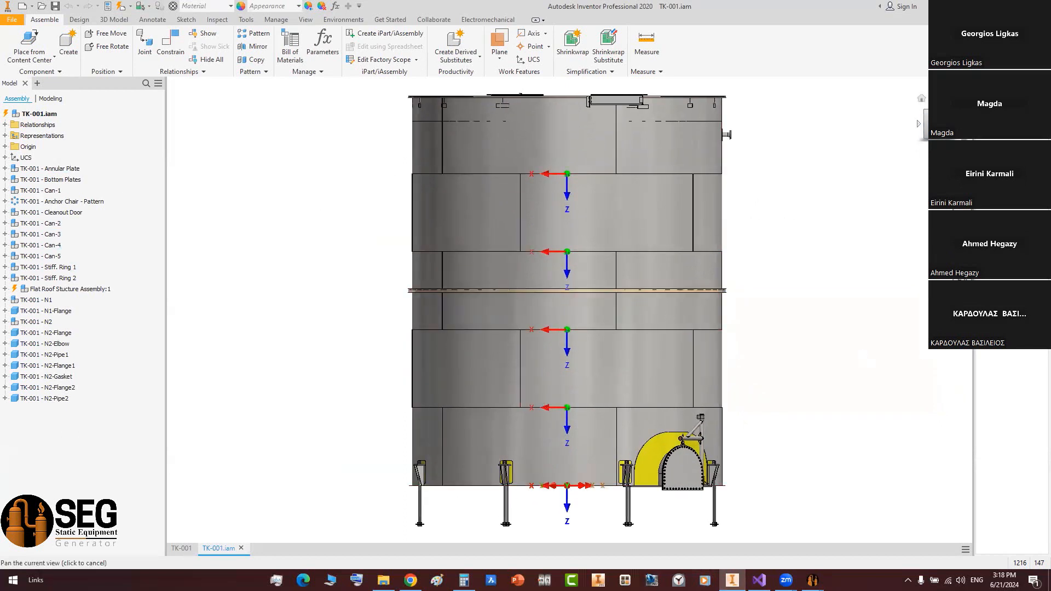
scroll(783, 140, down, 4)
drag(787, 119, 336, 510)
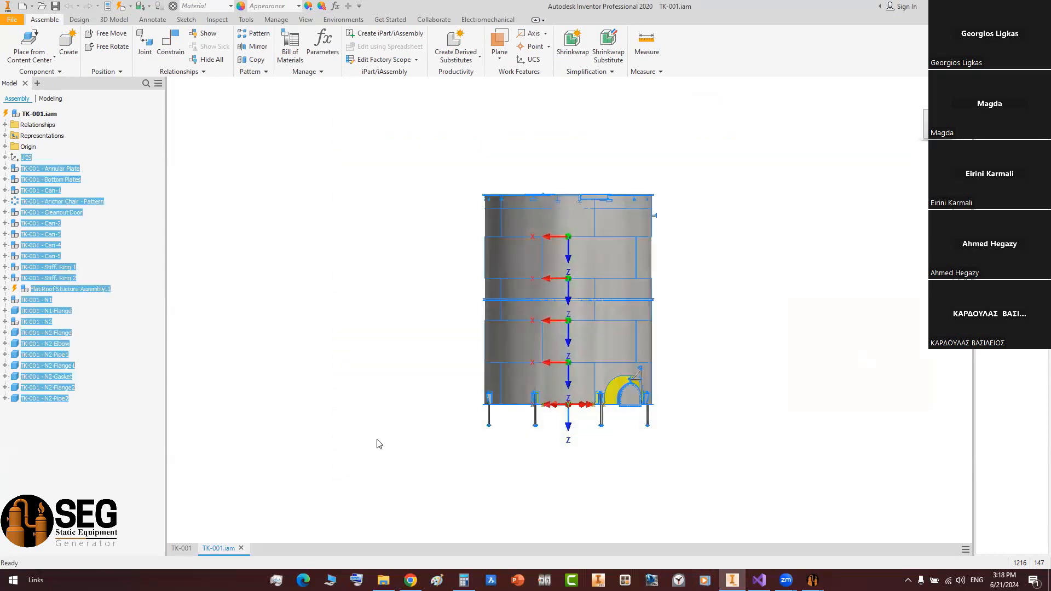
click(939, 103)
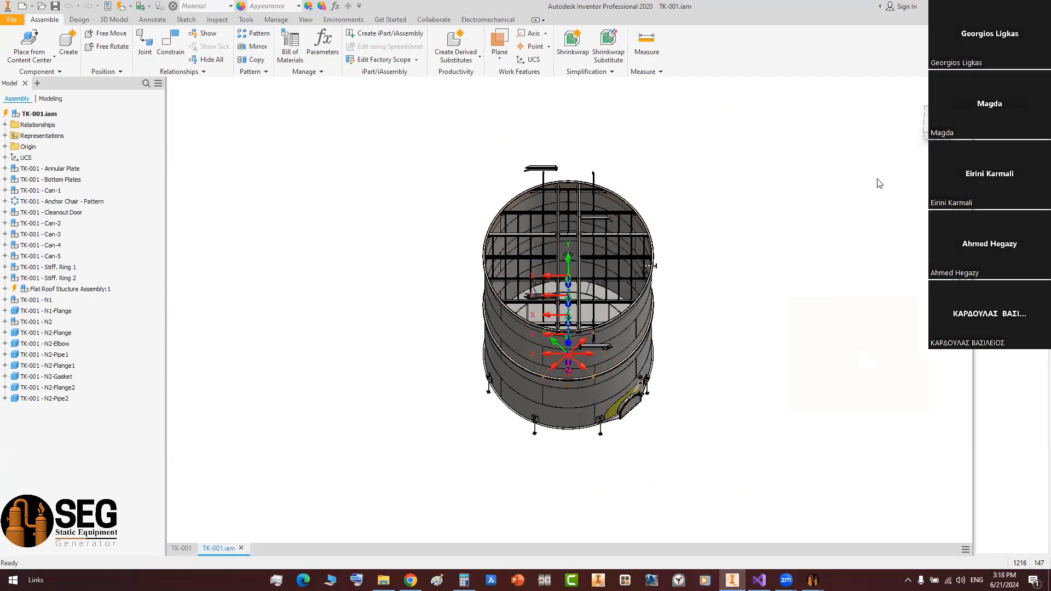
click(956, 101)
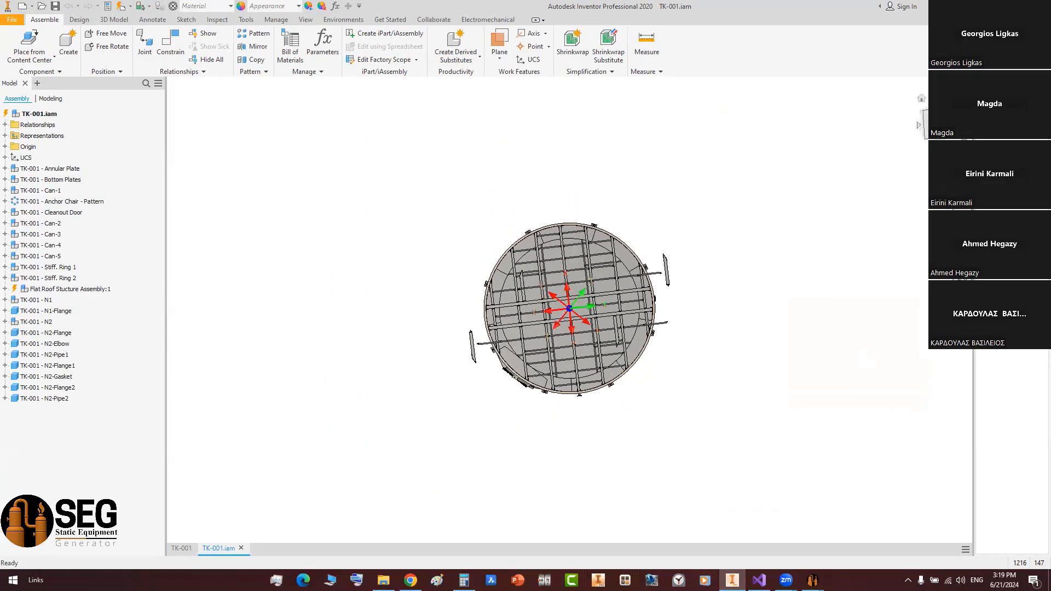
click(957, 101)
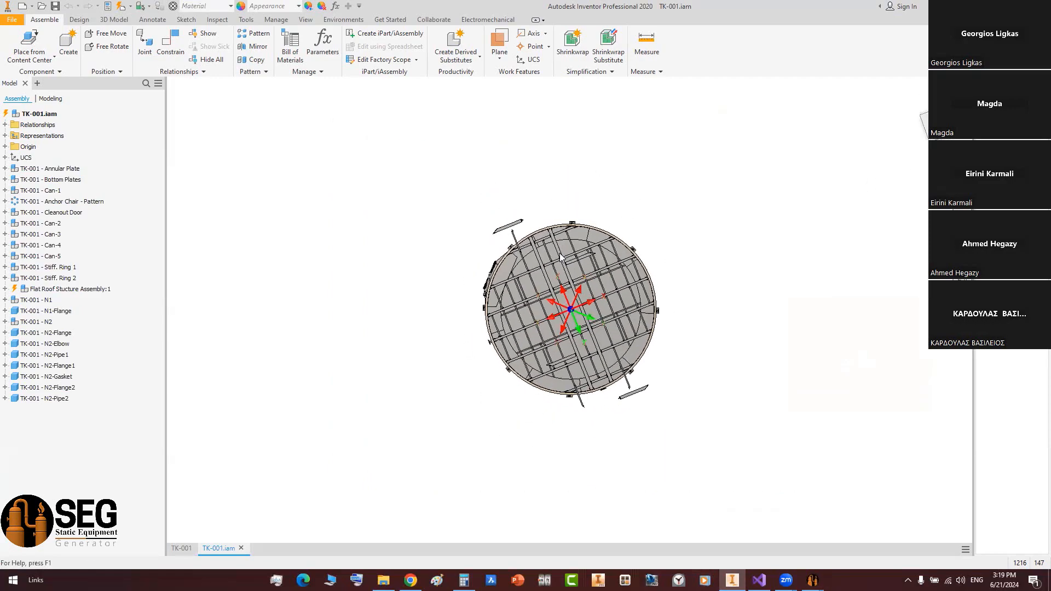
middle_click(669, 215)
middle_click(669, 215)
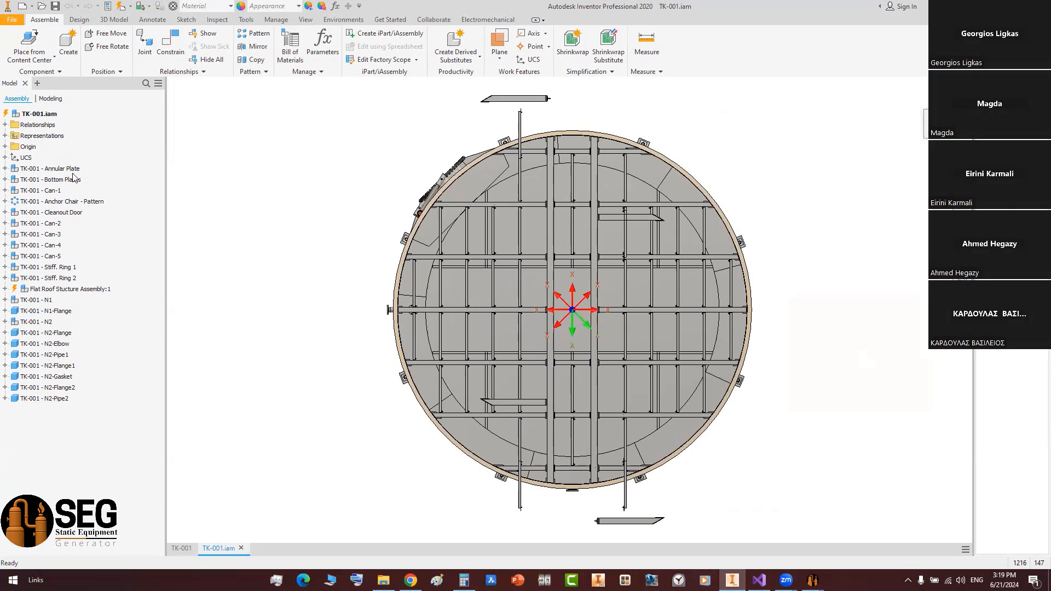
- Activate the Roof Deatil level of detail in the TK-001 assembly and save the assembly
click(5, 136)
click(13, 169)
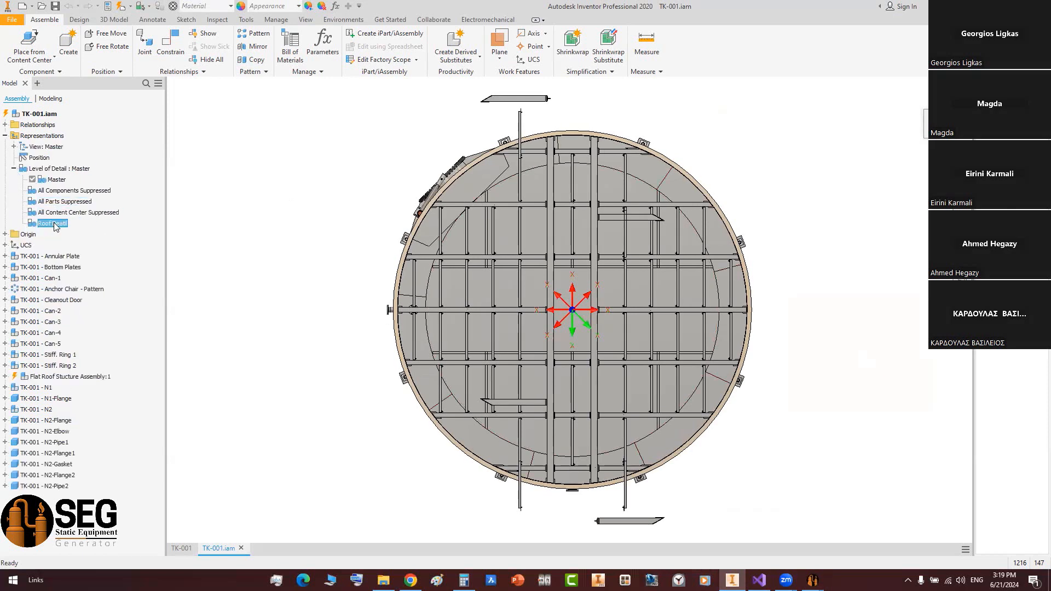
double_click(55, 224)
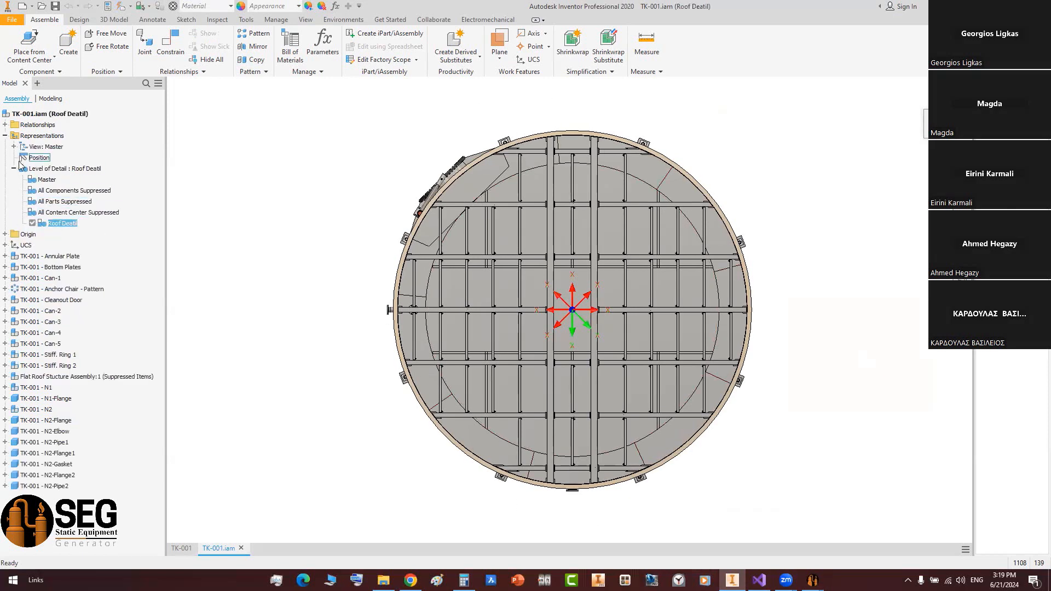
click(5, 136)
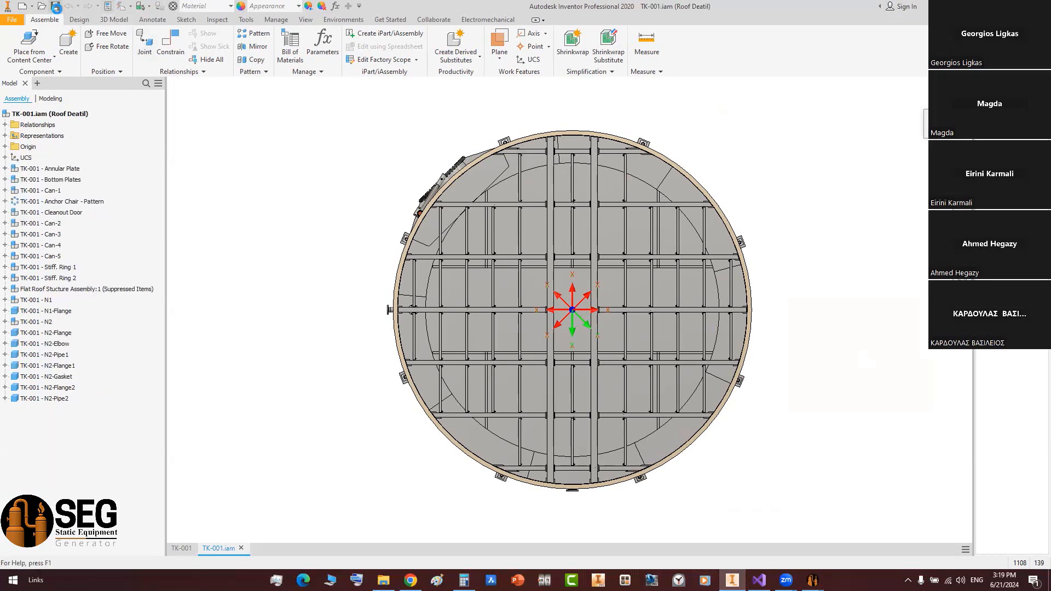
click(56, 7)
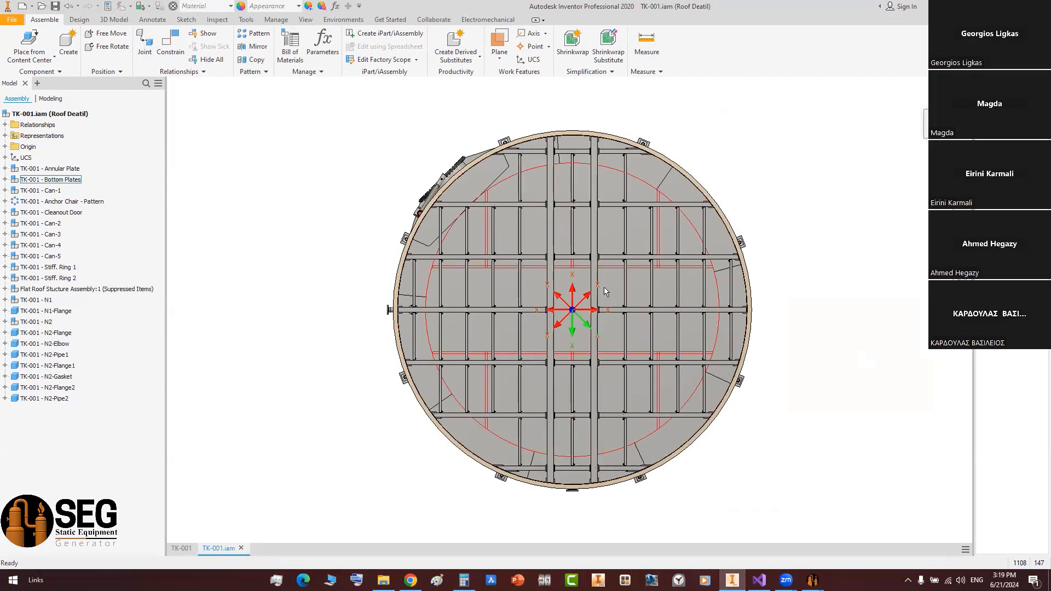
- Switch to Static Equipment Generator and set the elevation view orientation to Back
mouse_move(813, 579)
click(854, 547)
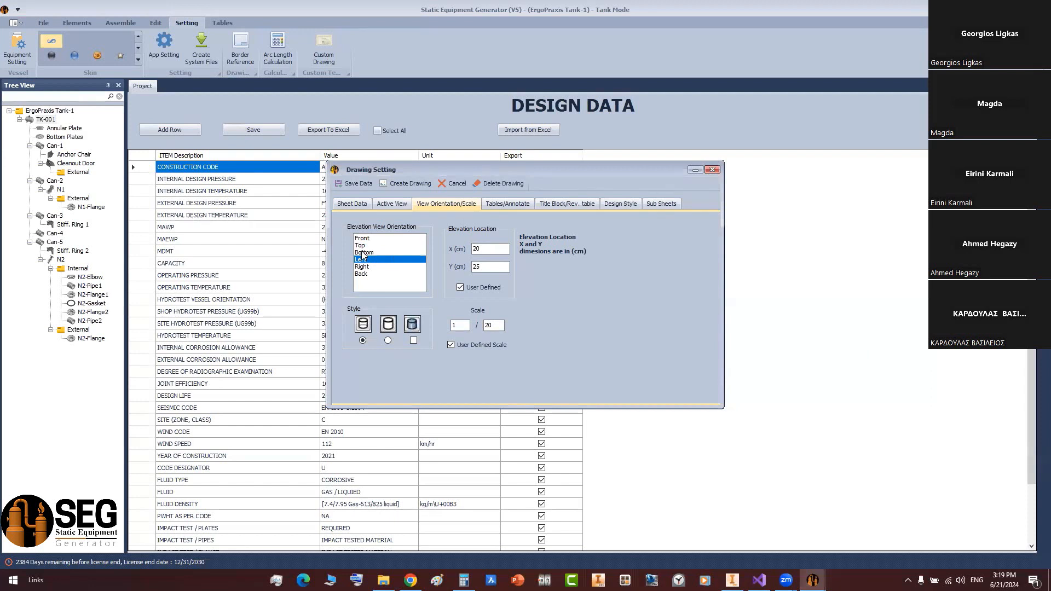
click(364, 273)
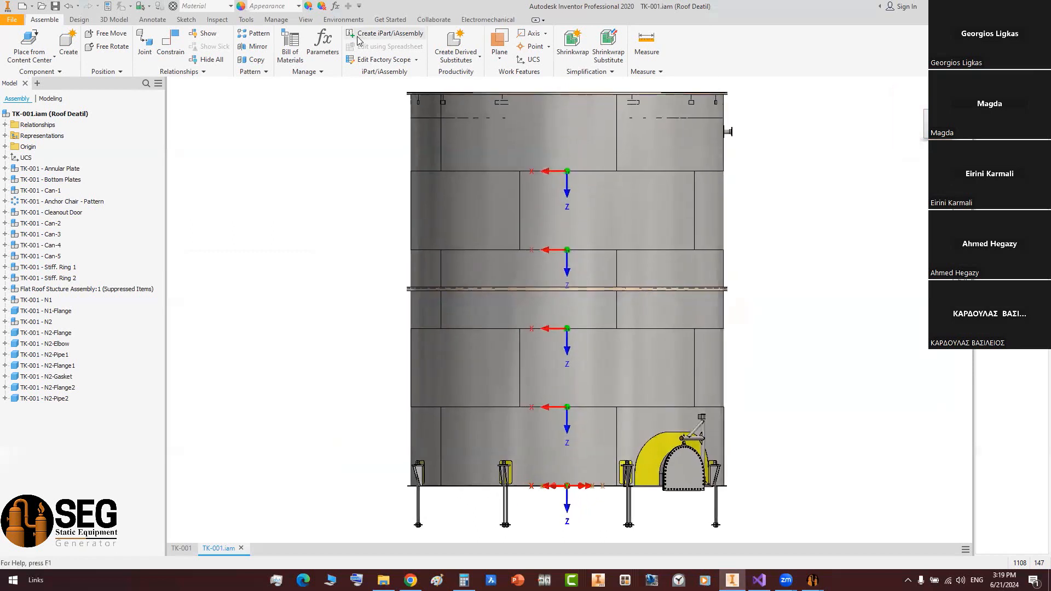
- In Autodesk Inventor, turn off the visibility of all work features in the tank assembly
click(305, 19)
click(16, 64)
click(20, 73)
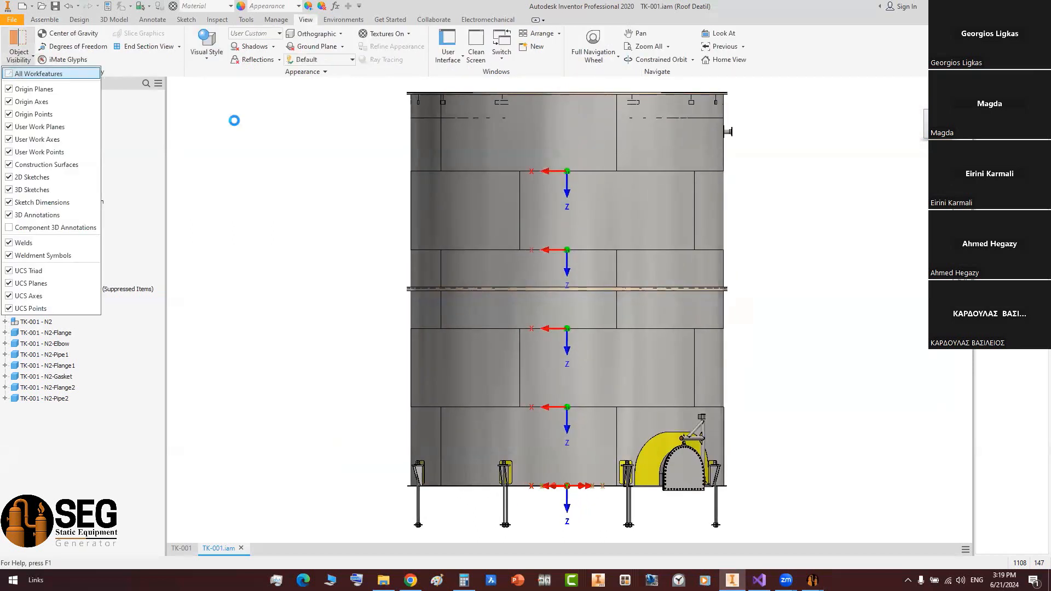
- Back in Static Equipment Generator, set the elevation location to X 30 cm and Y 30 cm, and the scale to 1/40
click(812, 580)
click(878, 545)
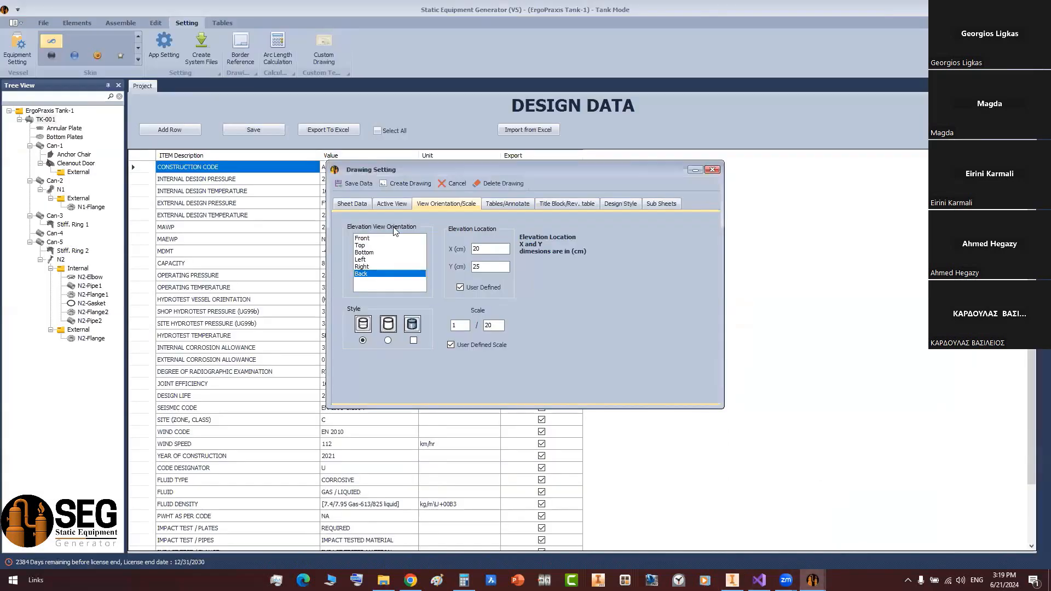
double_click(490, 248)
text(30)
double_click(495, 267)
text(3)
double_click(492, 325)
text(40)
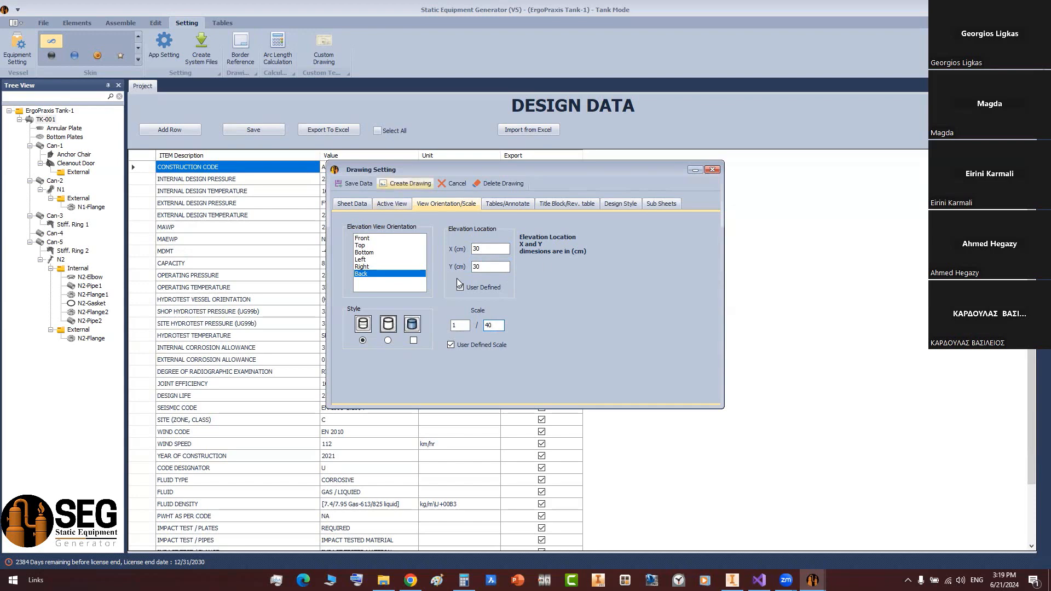
- Include the Bill Of Material, Design Data and Nozzle Table in the drawing's tables
click(499, 204)
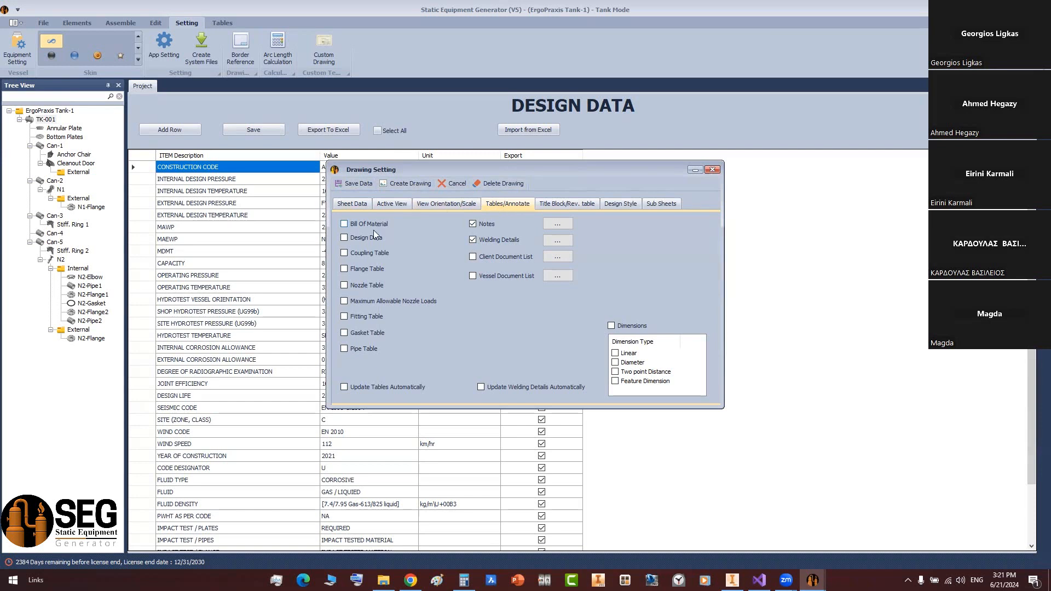
click(351, 223)
click(359, 237)
- Open the drawing notes and show the full text of note 6 on butt-welded joints
click(556, 224)
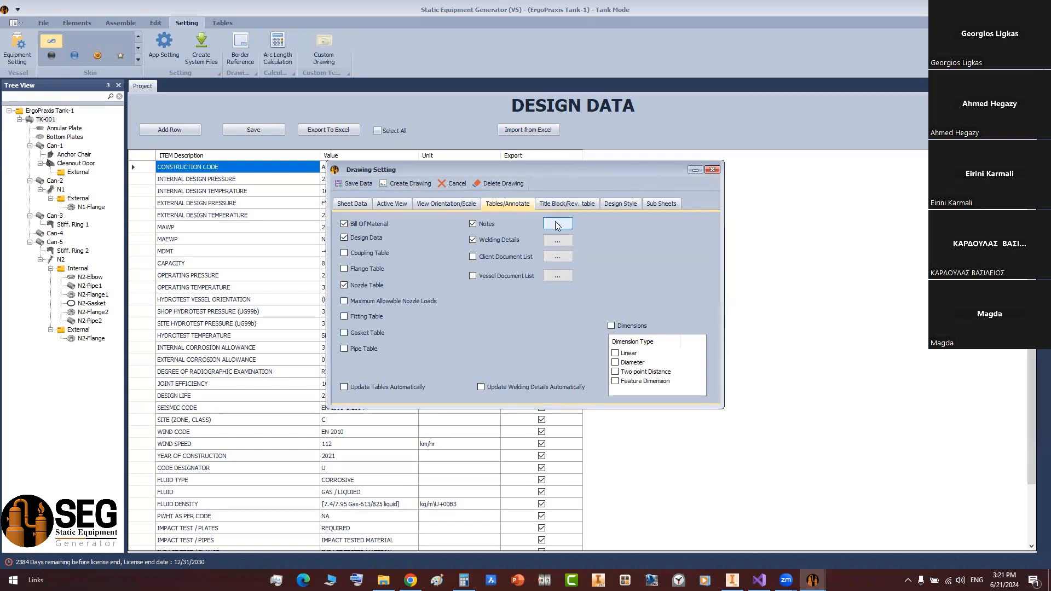
click(641, 183)
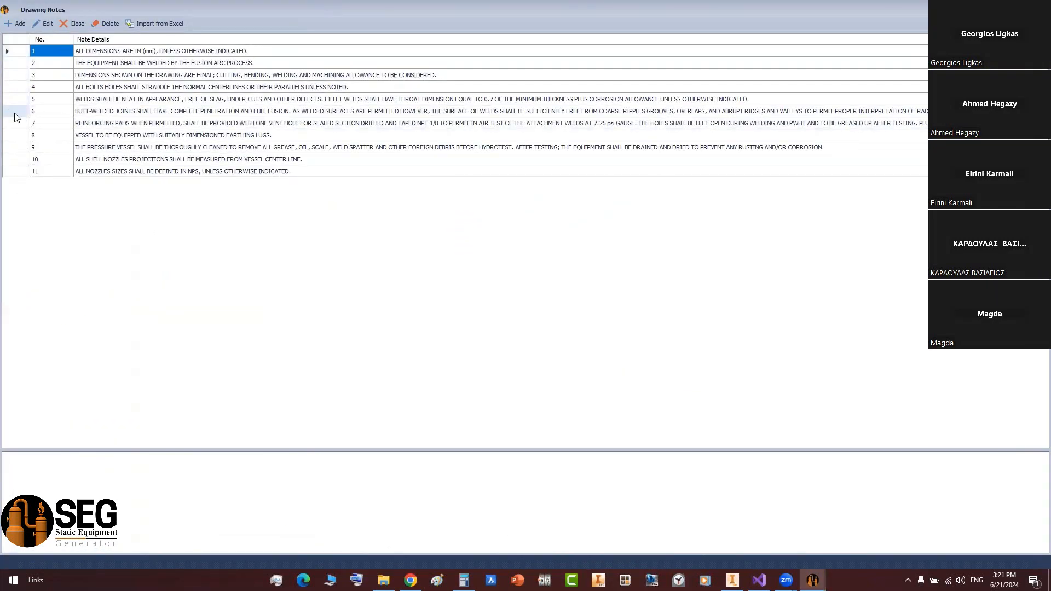
click(6, 111)
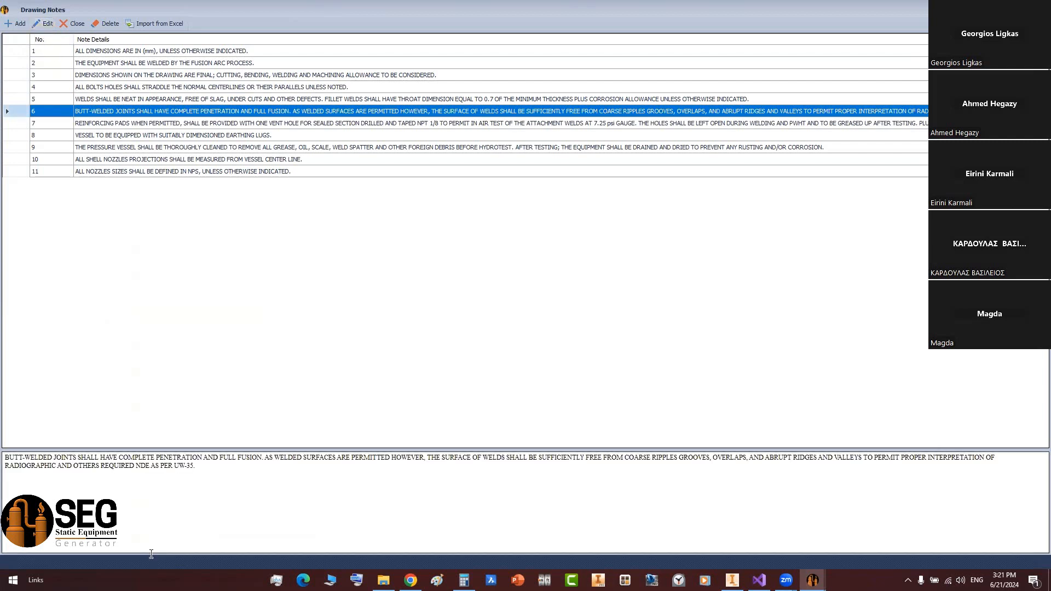
drag(198, 465, 6, 440)
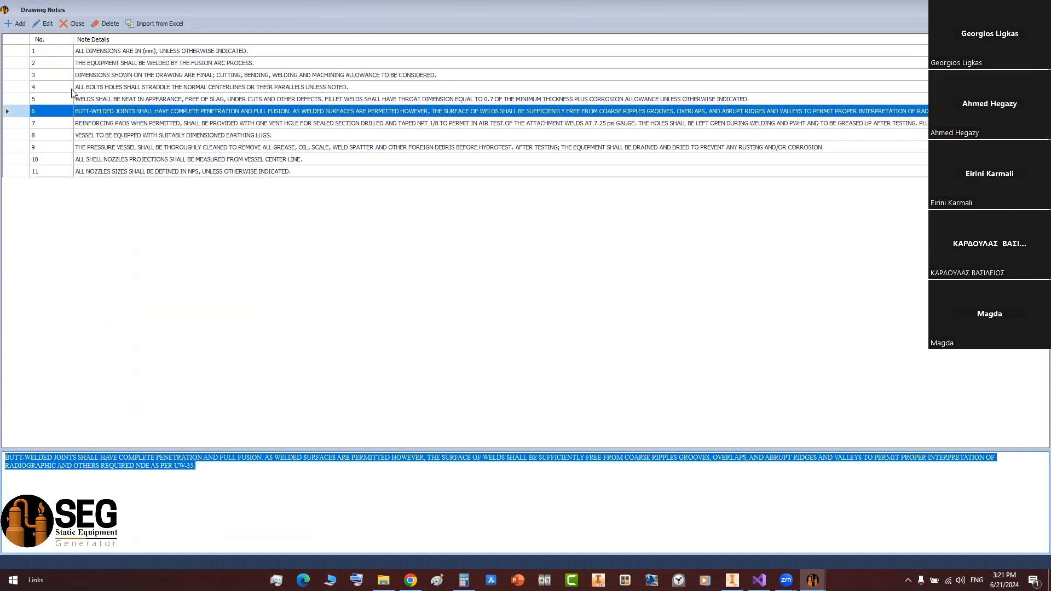
click(38, 23)
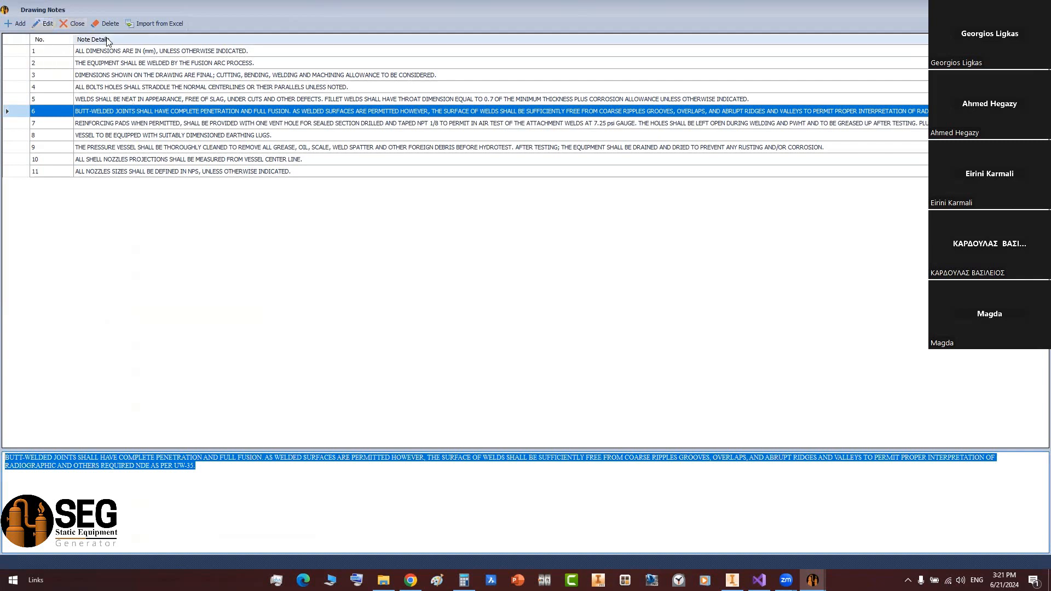
- Add a trial drawing note reading "fut4dftg uyg 78f8fr"
click(20, 24)
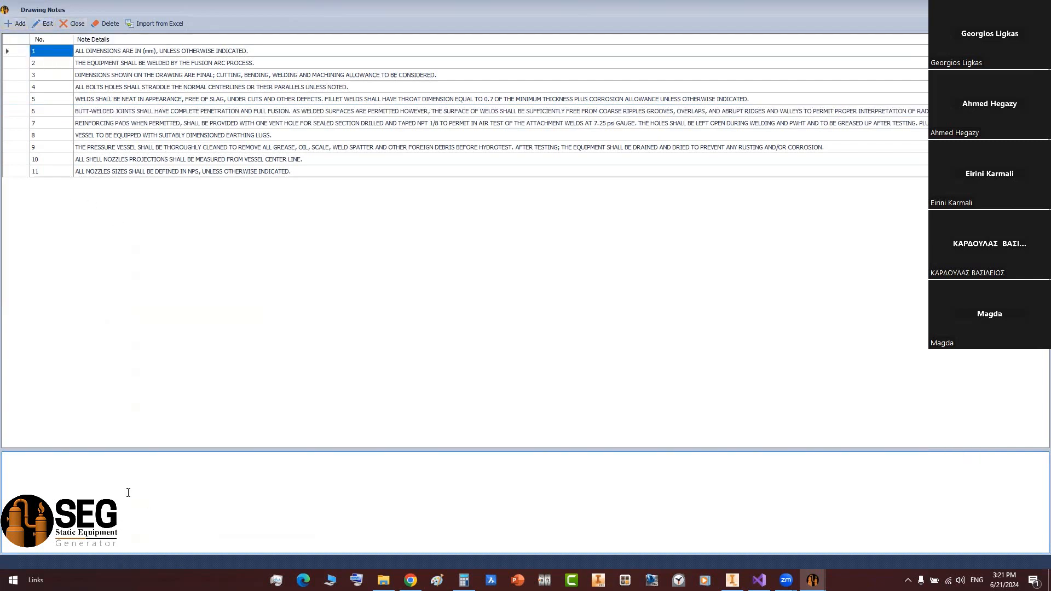
text(fut4dftg uyg 78f8fr)
click(17, 24)
- Delete the trial note from the end of the drawing notes list
click(107, 186)
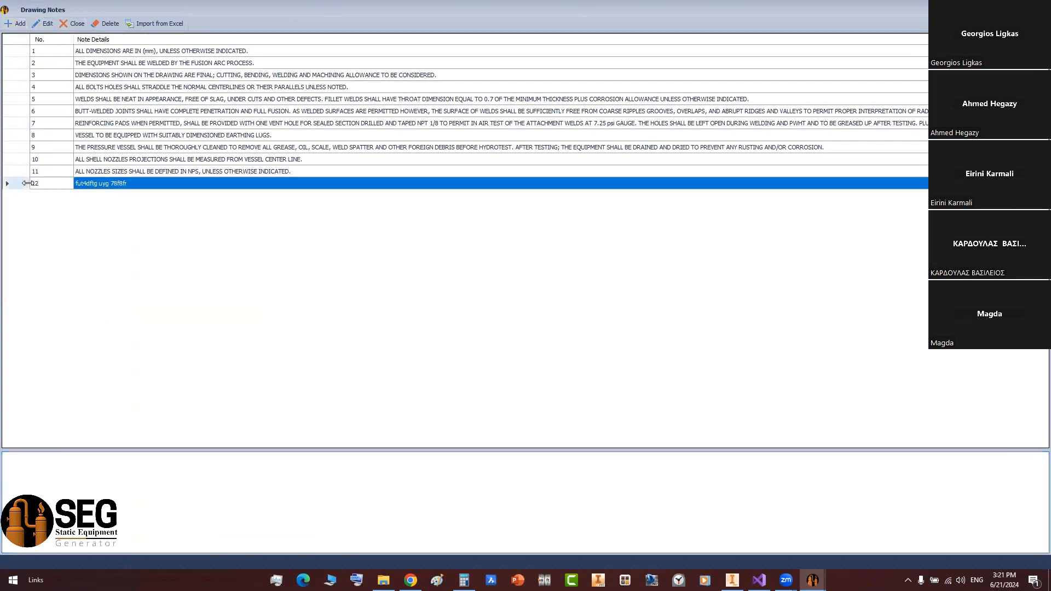
click(111, 25)
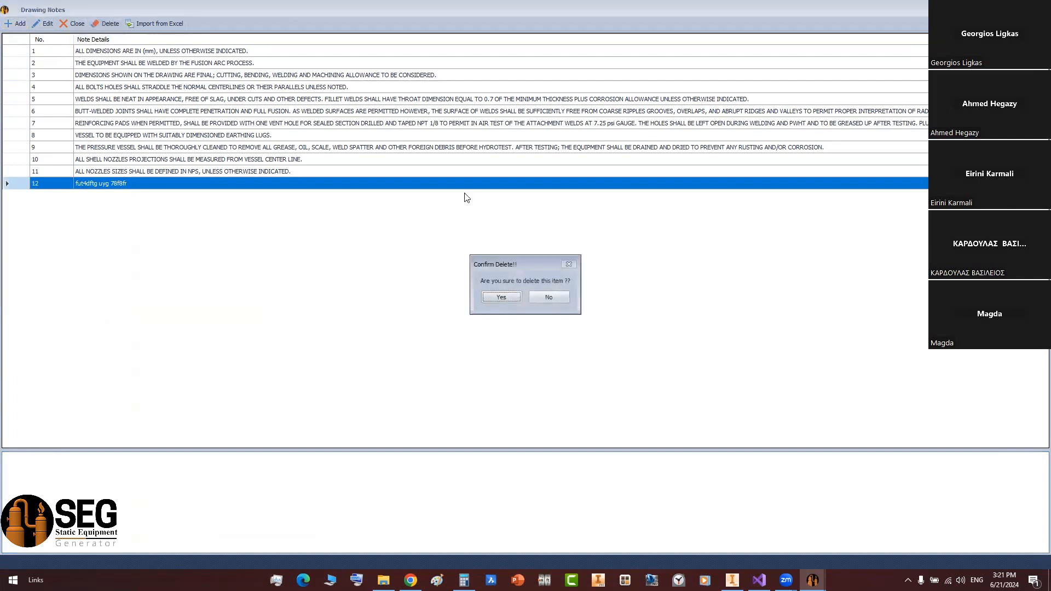
key(Return)
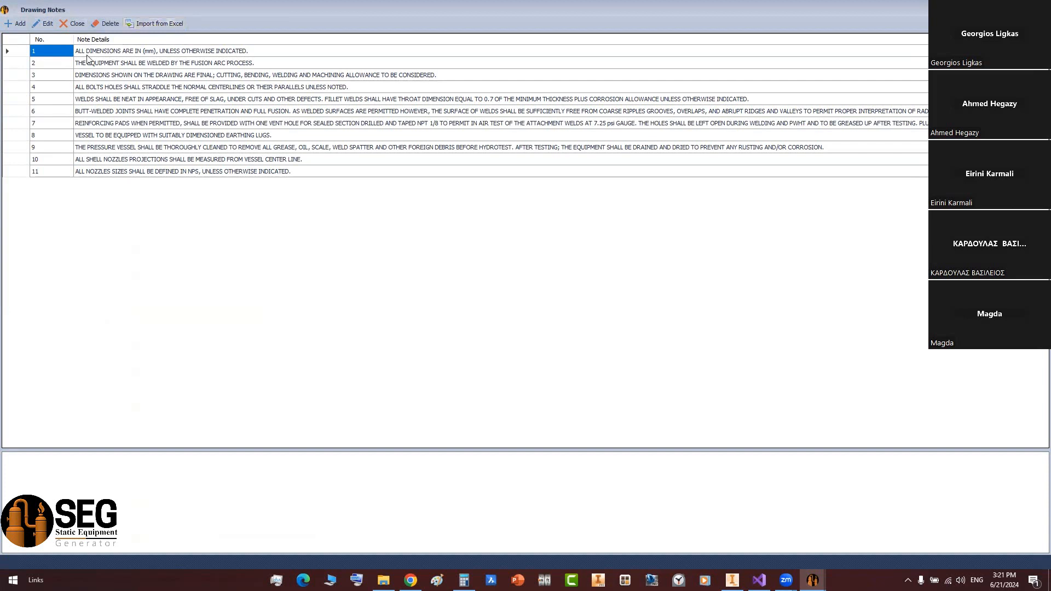
- Finish reviewing the notes, open the welding details and examine the available shell, flange and nozzle weld types
drag(84, 54, 92, 174)
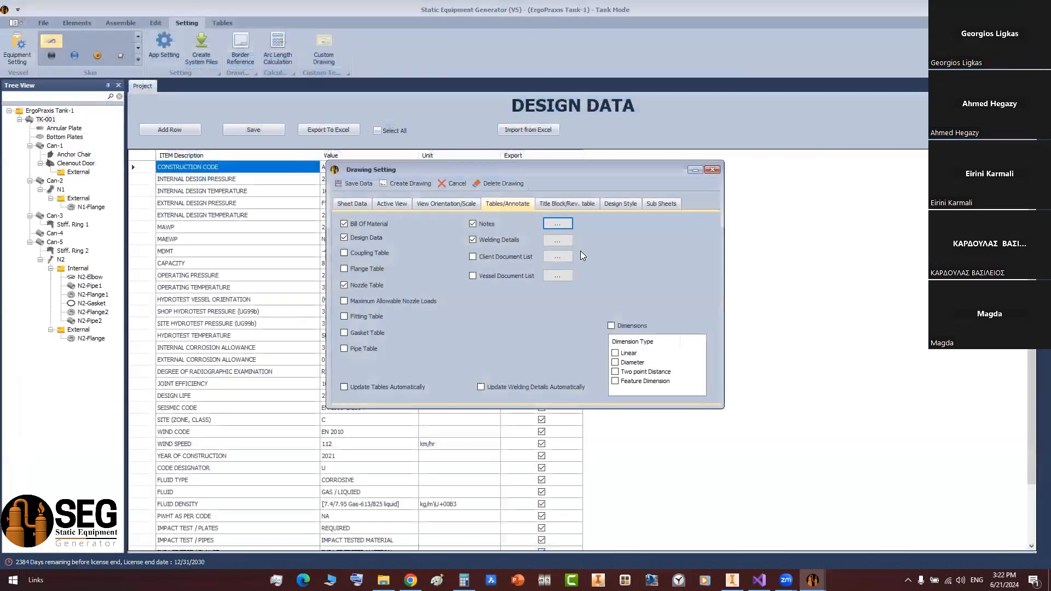
click(562, 239)
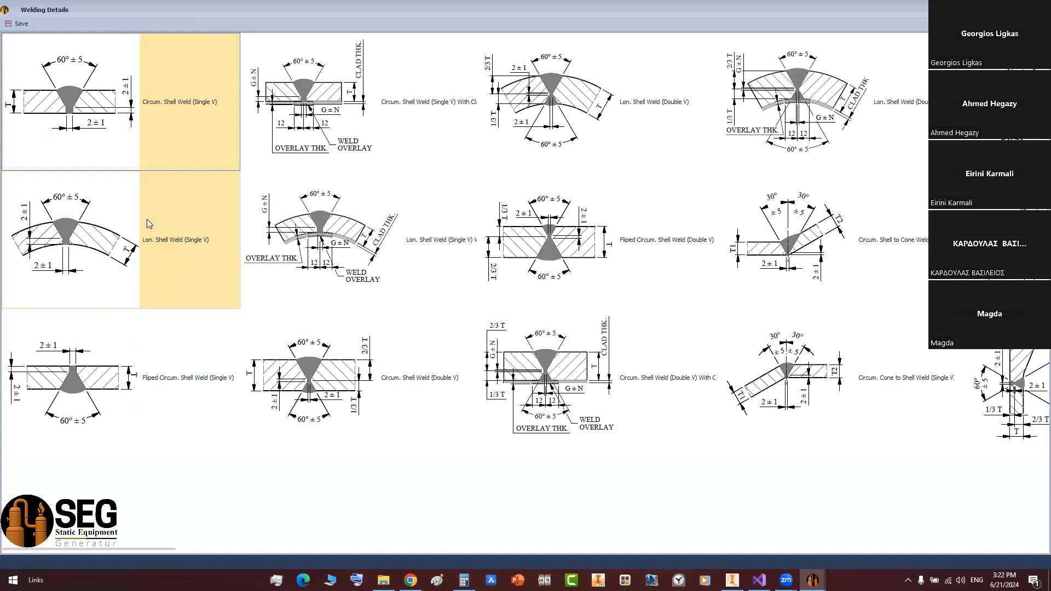
scroll(147, 219, down, 1)
scroll(147, 219, up, 1)
scroll(426, 300, down, 1)
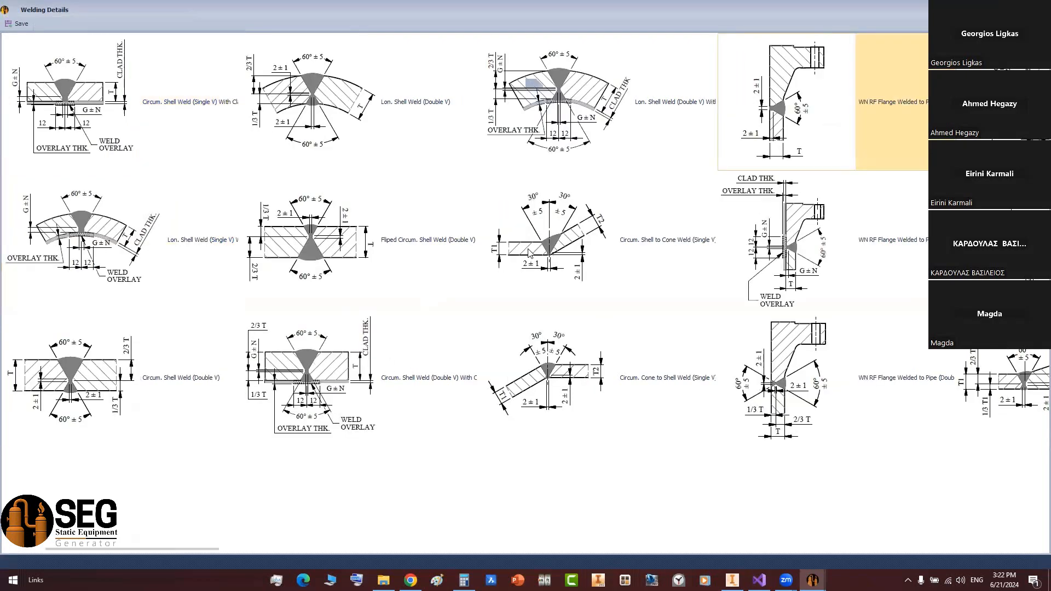
scroll(199, 267, down, 2)
scroll(200, 264, up, 1)
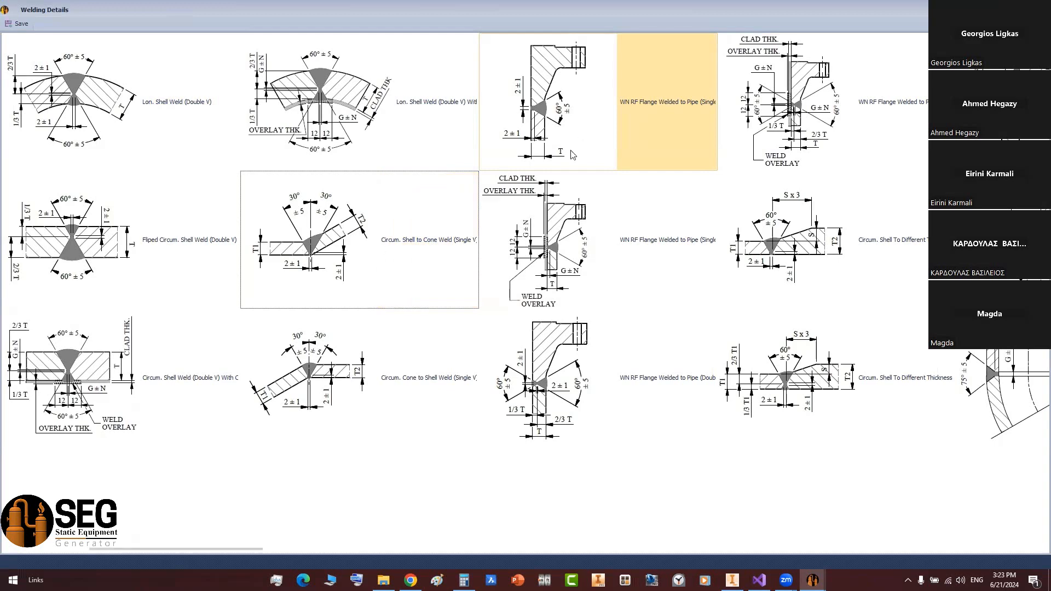
scroll(575, 121, down, 1)
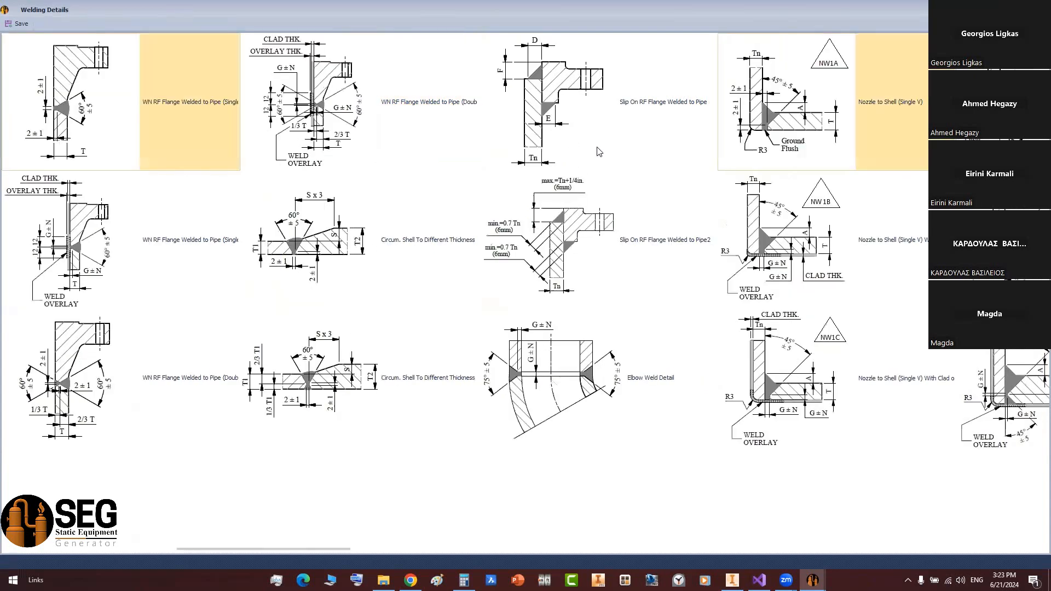
scroll(572, 144, right, 3)
scroll(529, 131, right, 1)
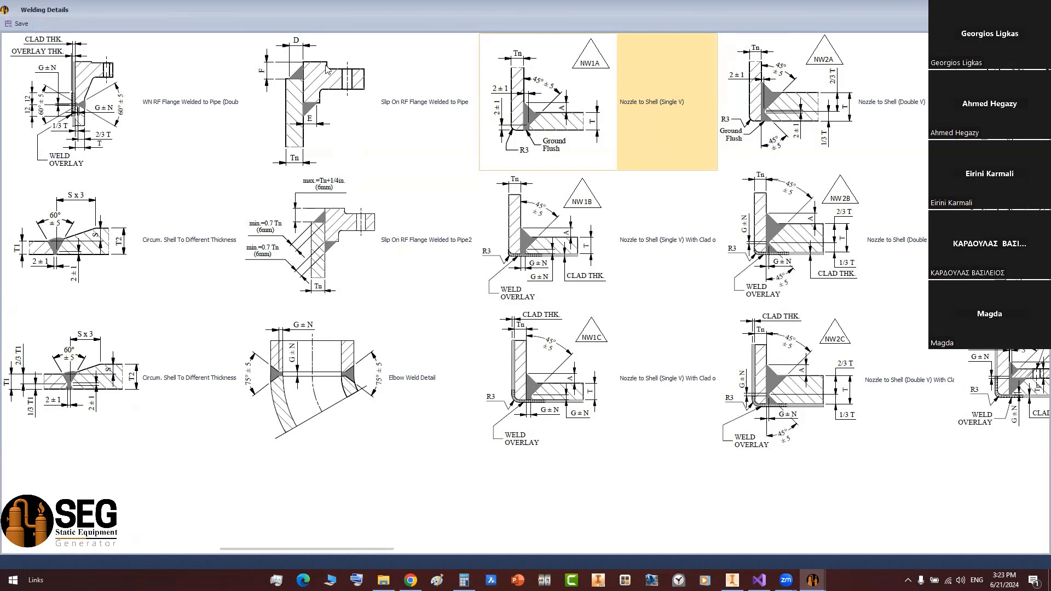
- Select the Slip On RF Flange Welded to Pipe and Pipe2 weld details, and deselect both again
click(324, 105)
click(344, 241)
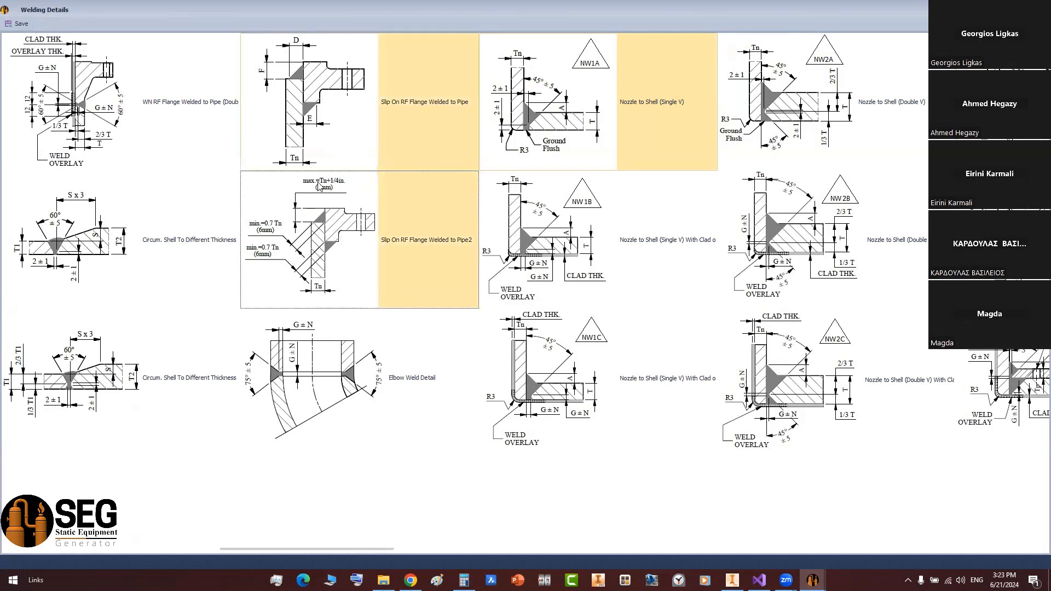
click(353, 248)
click(343, 119)
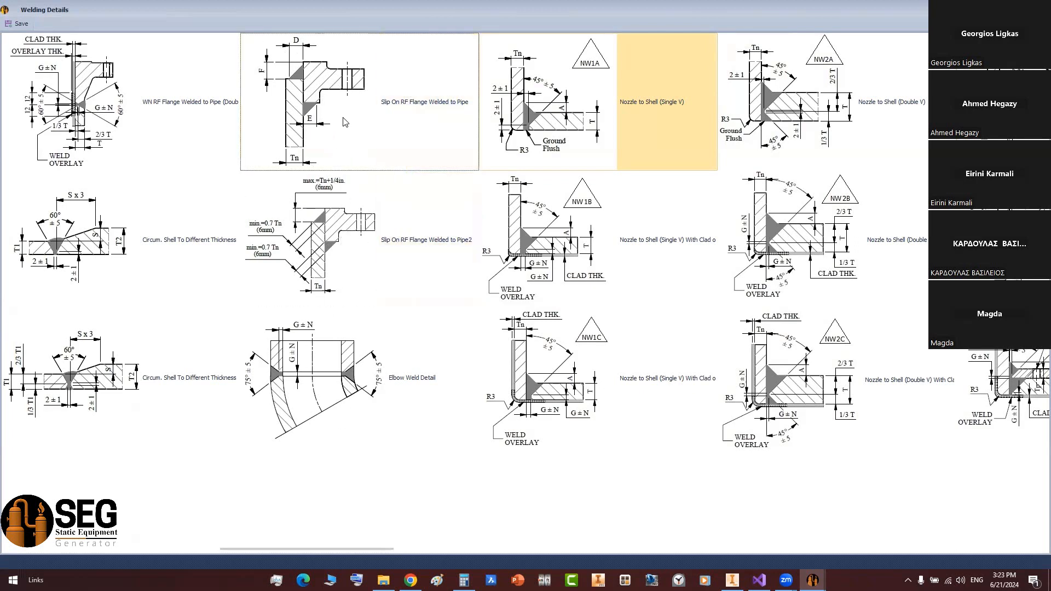
- Select the Slip On RF Flange Welded to Pipe2 and Elbow Weld Detail, and deselect the Nozzle to Shell (Single V) detail NW1A
click(326, 260)
click(349, 401)
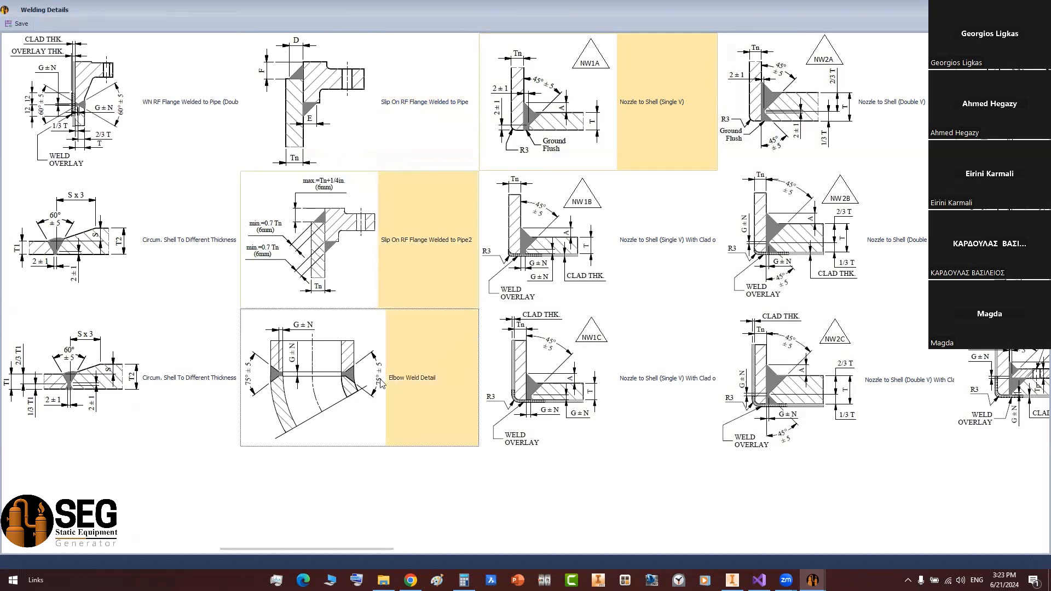
click(582, 105)
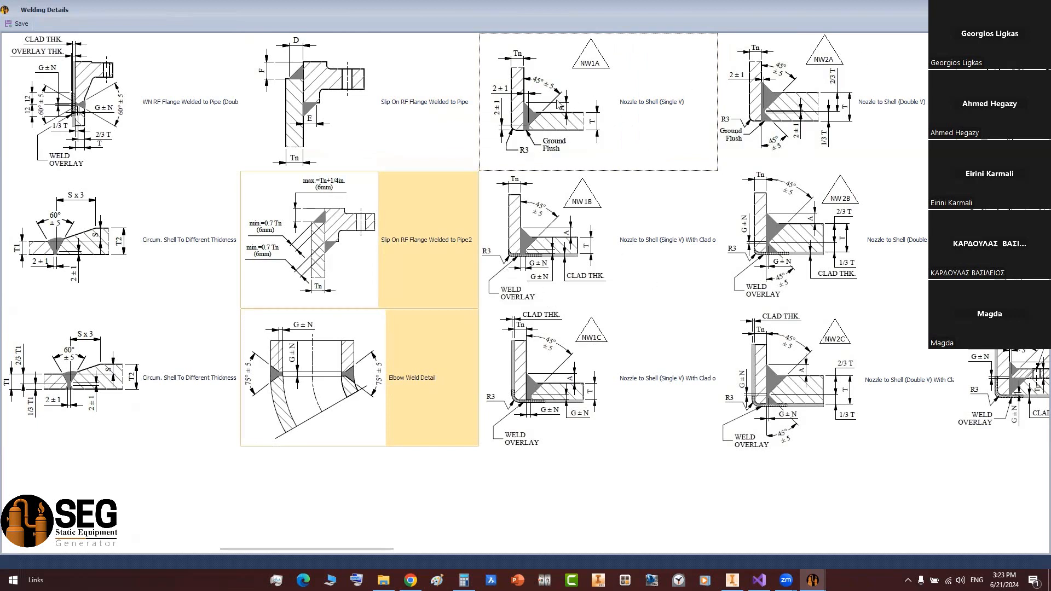
- Select the padded nozzle weld detail NW3A and the internal projection nozzle weld detail NW7A
scroll(581, 369, right, 2)
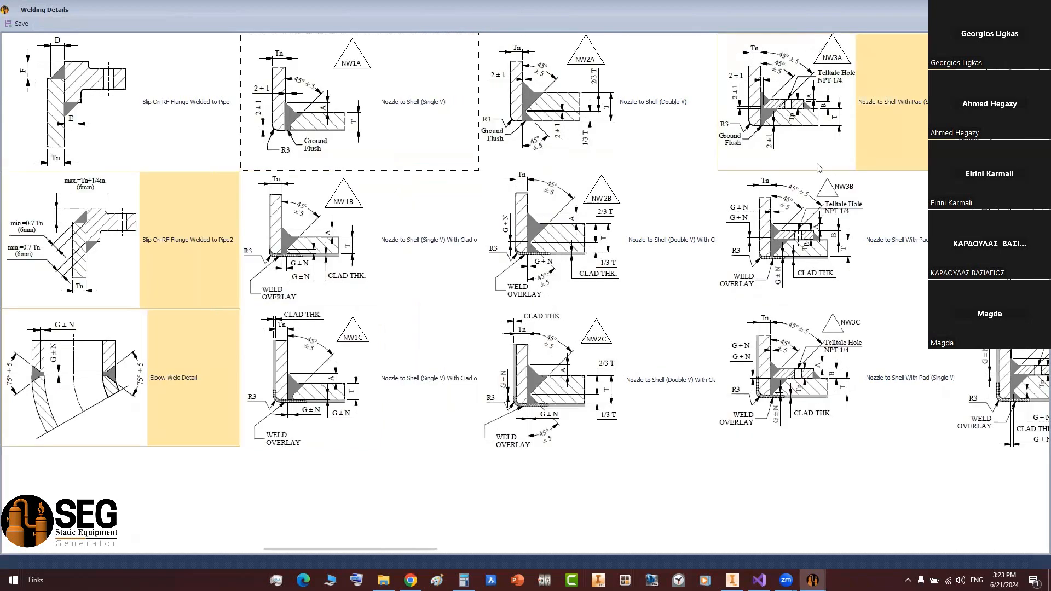
click(791, 89)
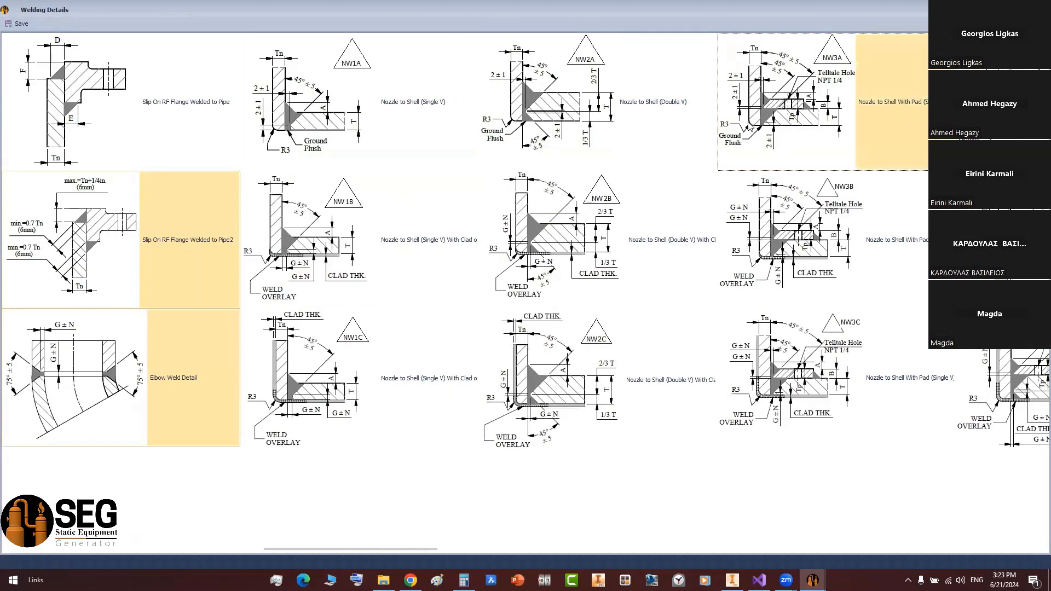
scroll(756, 125, right, 4)
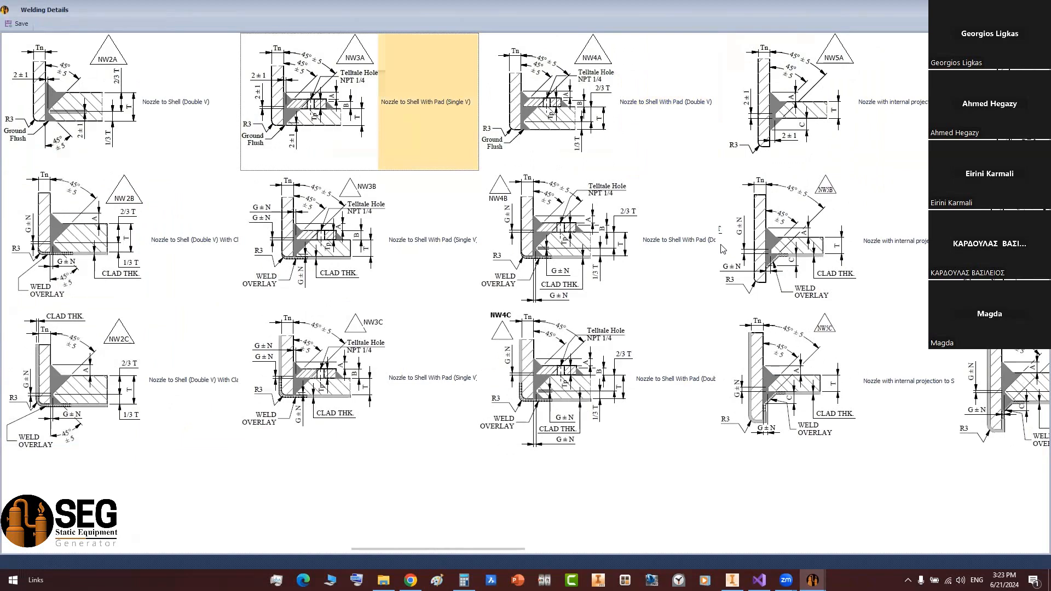
scroll(722, 249, right, 4)
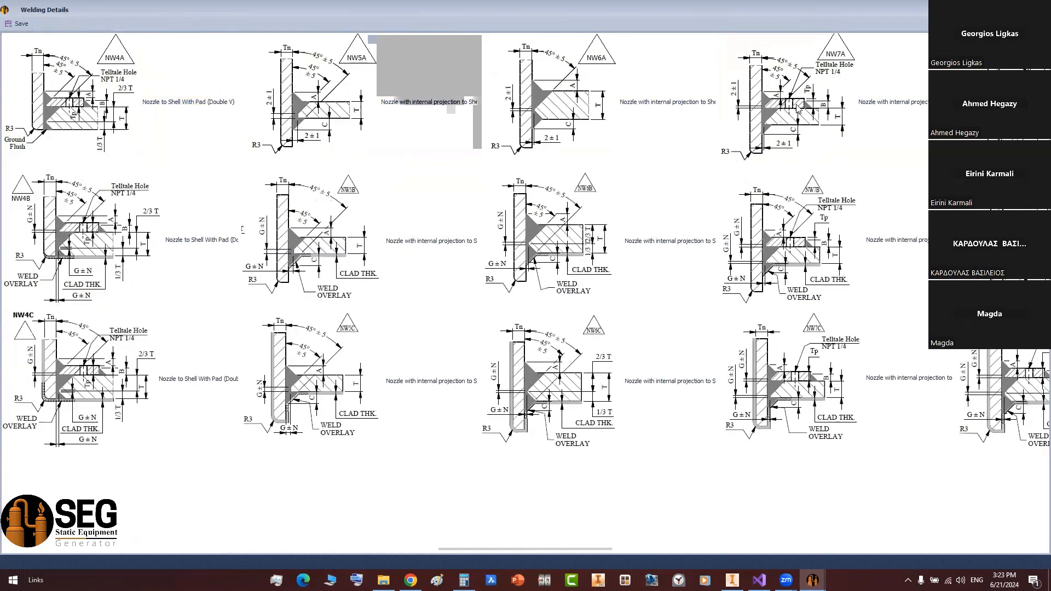
click(799, 108)
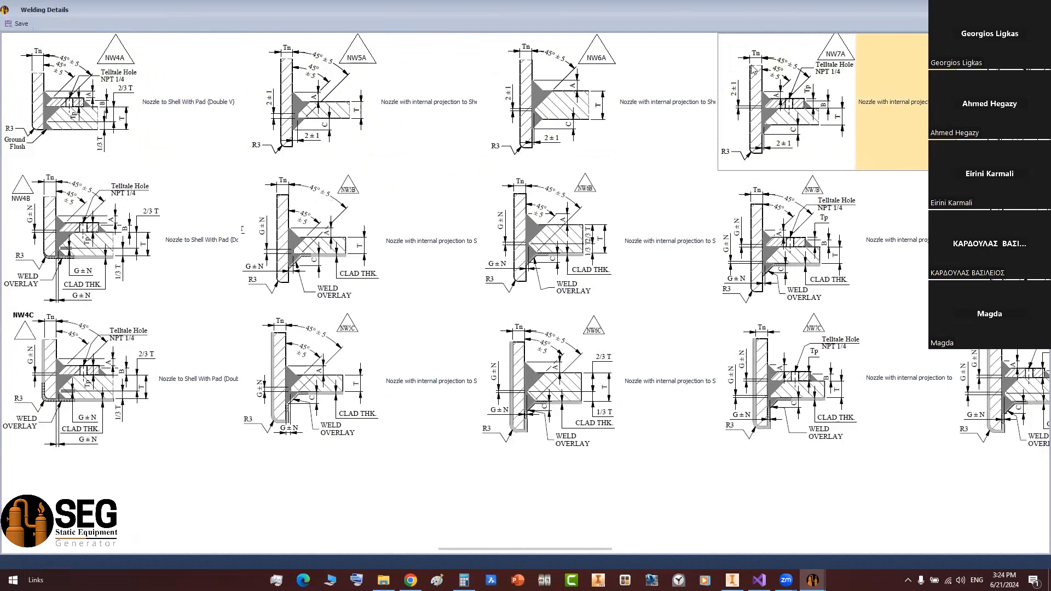
- Select the Re-Pad to Shell (Fillet Weld) and Reb to Bad (Fillet Weld) details
scroll(793, 149, right, 4)
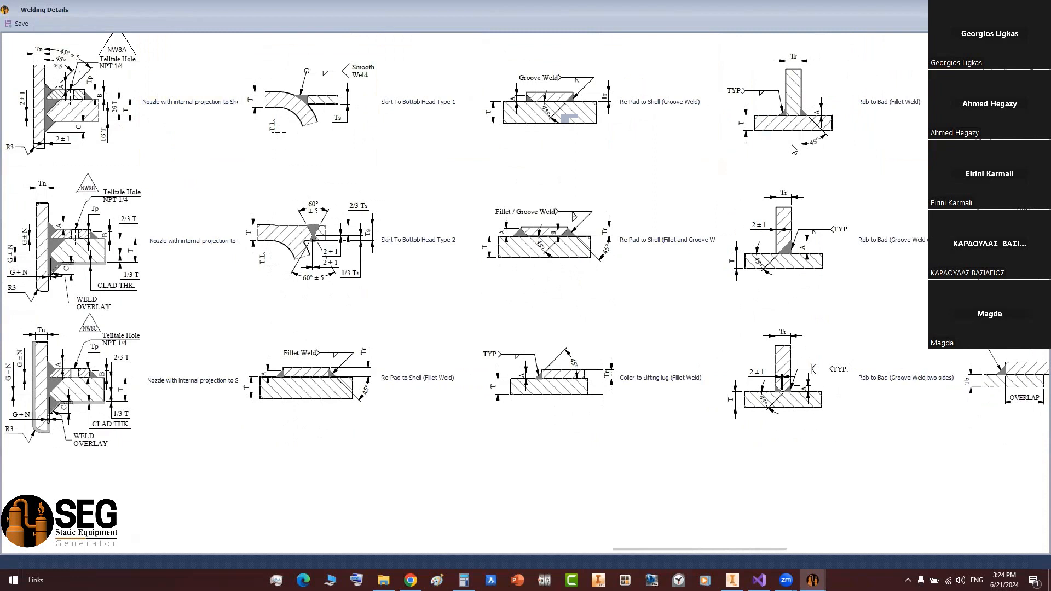
click(326, 365)
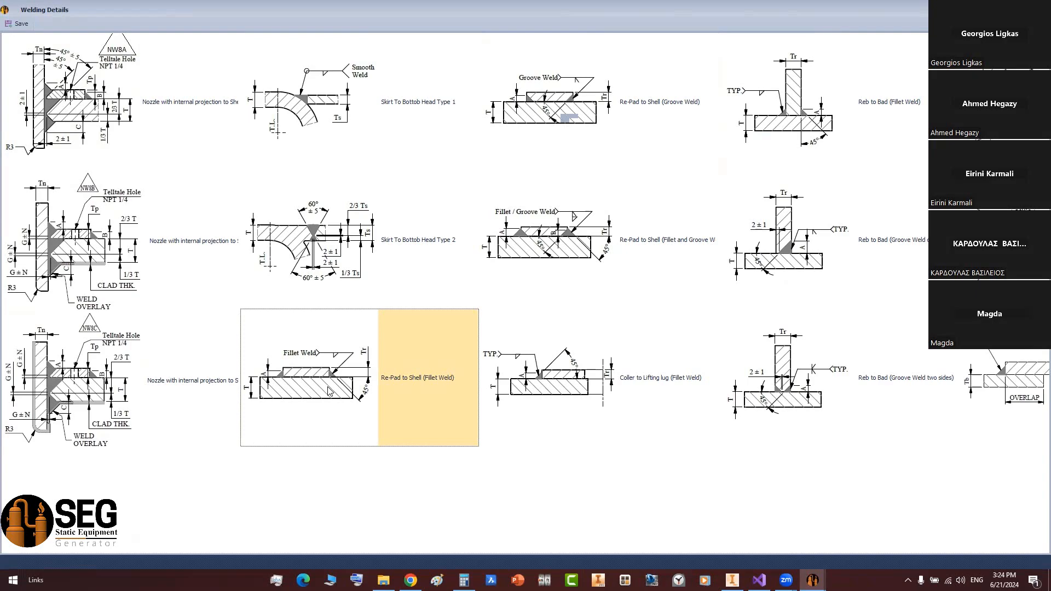
scroll(347, 328, right, 3)
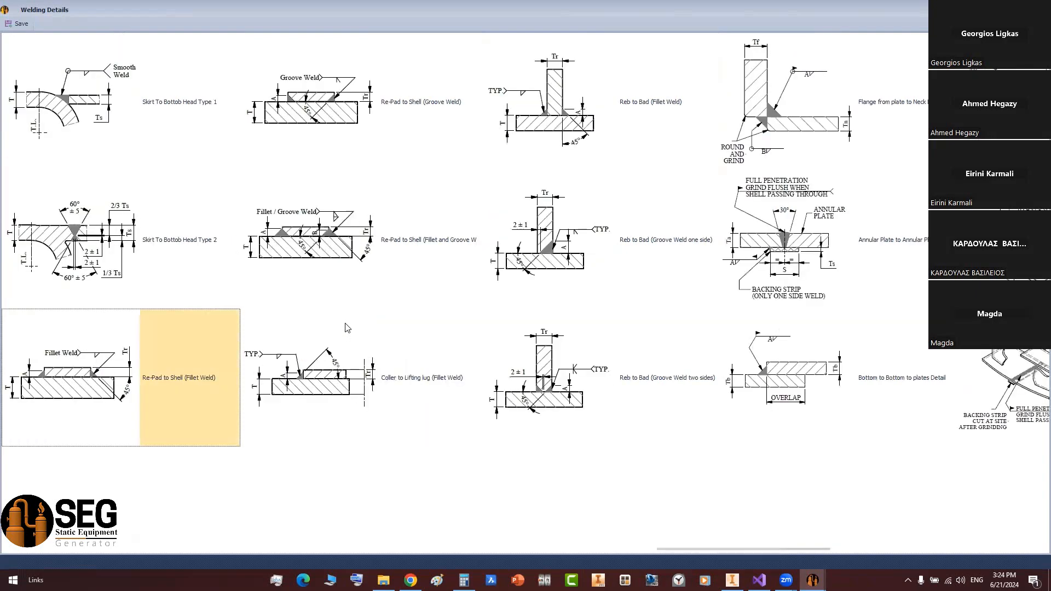
click(556, 115)
- Try selecting the Annular Plate to Annular Plate and Bottom to Bottom plates weld details, and deselect them again
scroll(594, 176, right, 2)
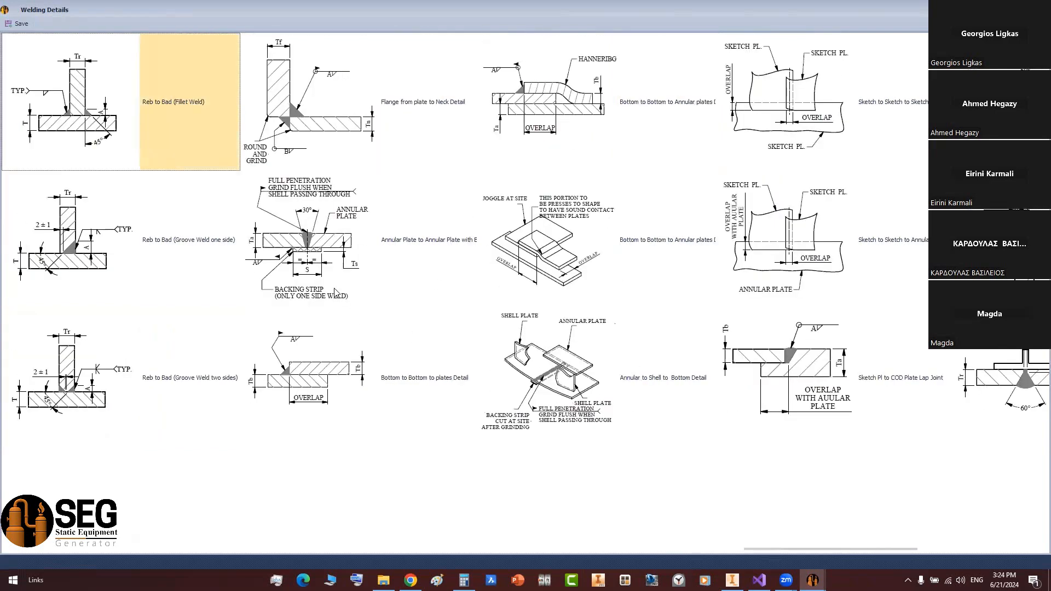
click(312, 250)
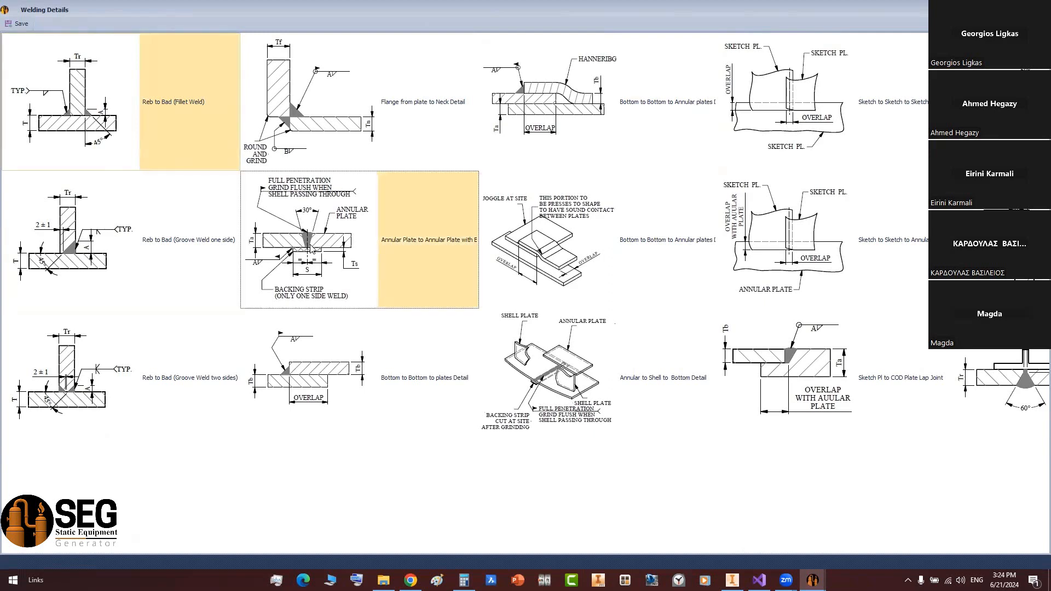
click(311, 377)
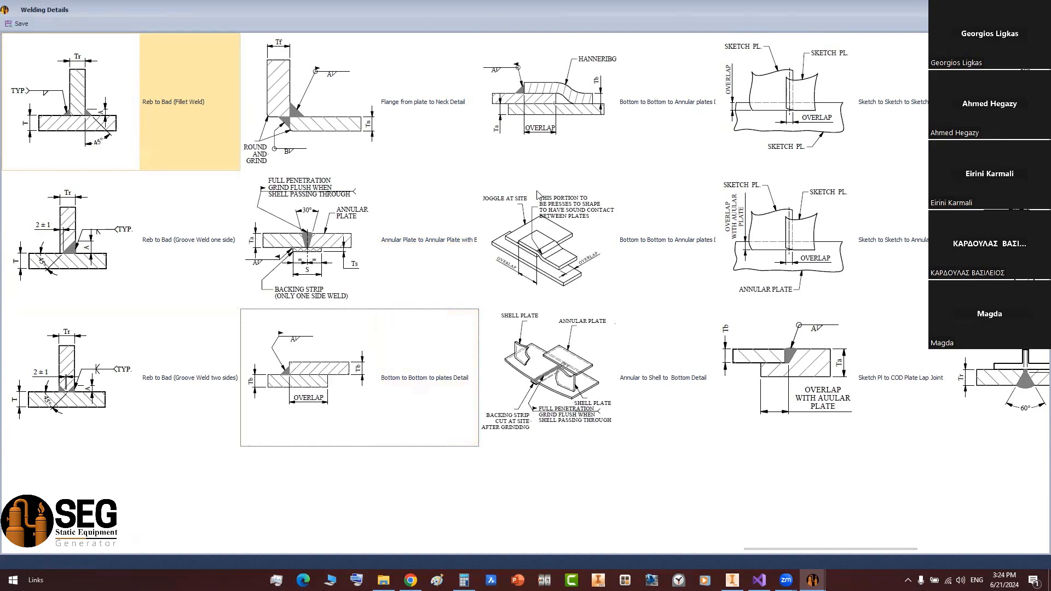
- Select the Sketch Pl to COD Plate Lap Joint detail, check the remaining weld types and save the welding details
scroll(537, 136, right, 1)
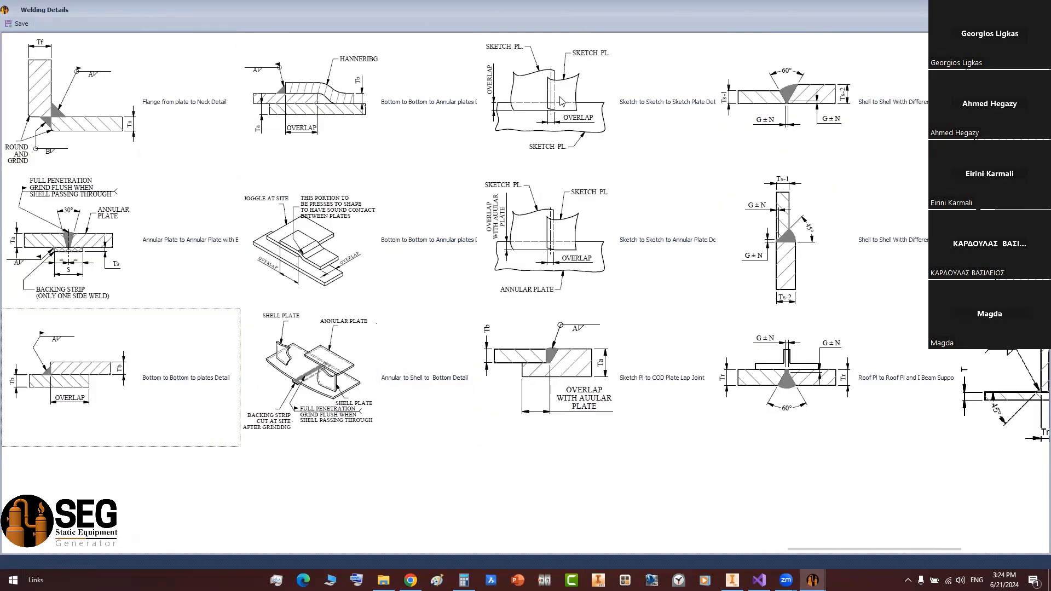
scroll(579, 329, right, 1)
click(317, 352)
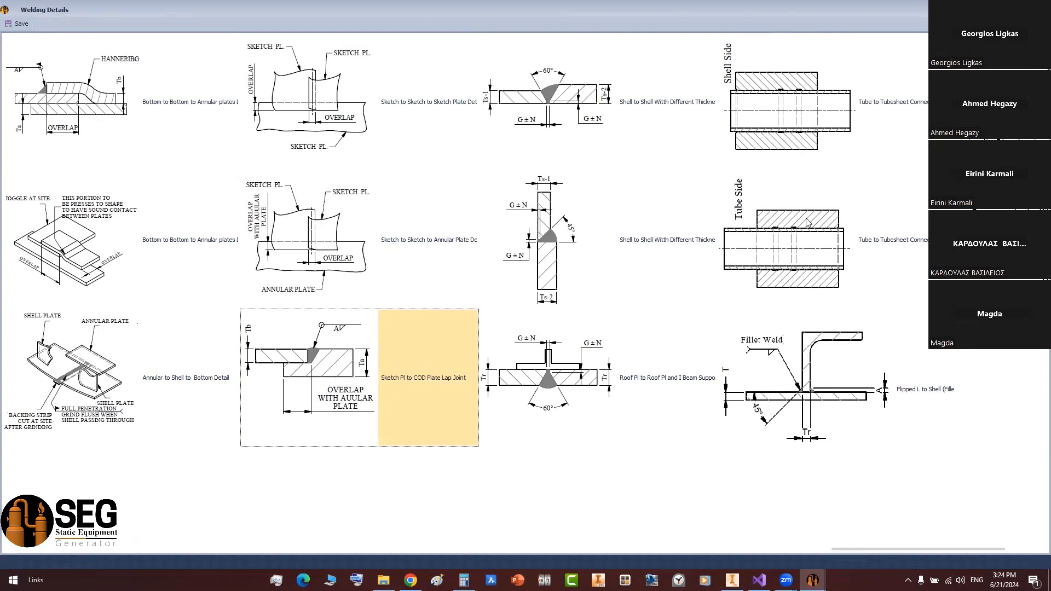
scroll(806, 222, right, 1)
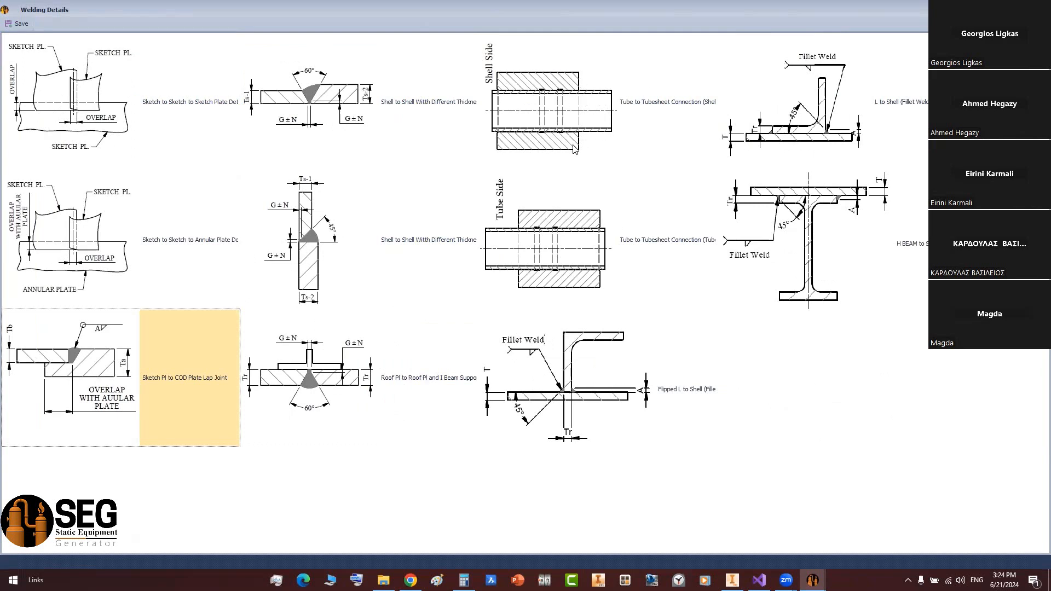
scroll(574, 149, left, 6)
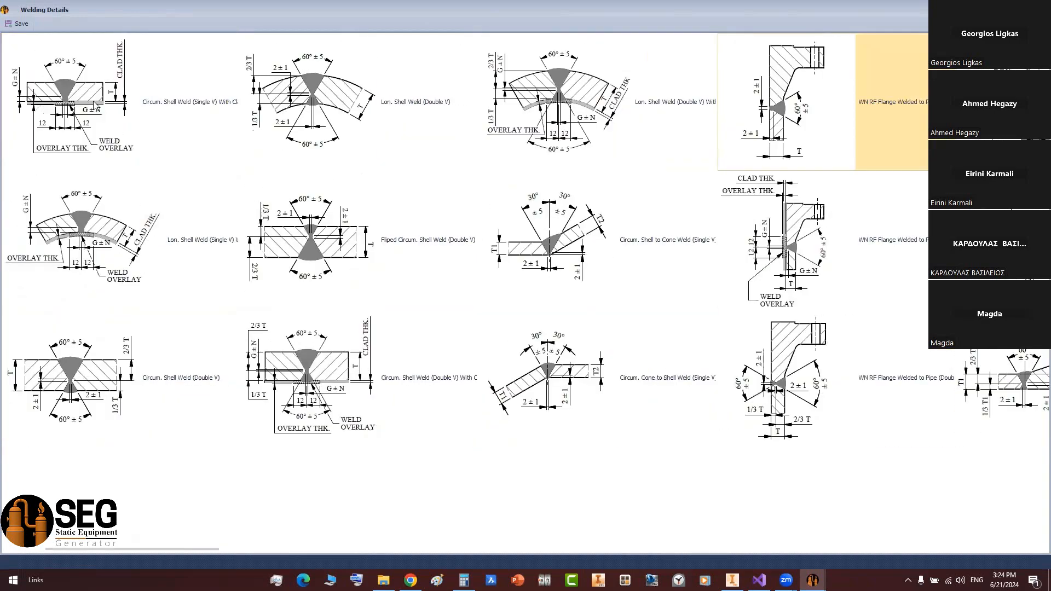
click(14, 24)
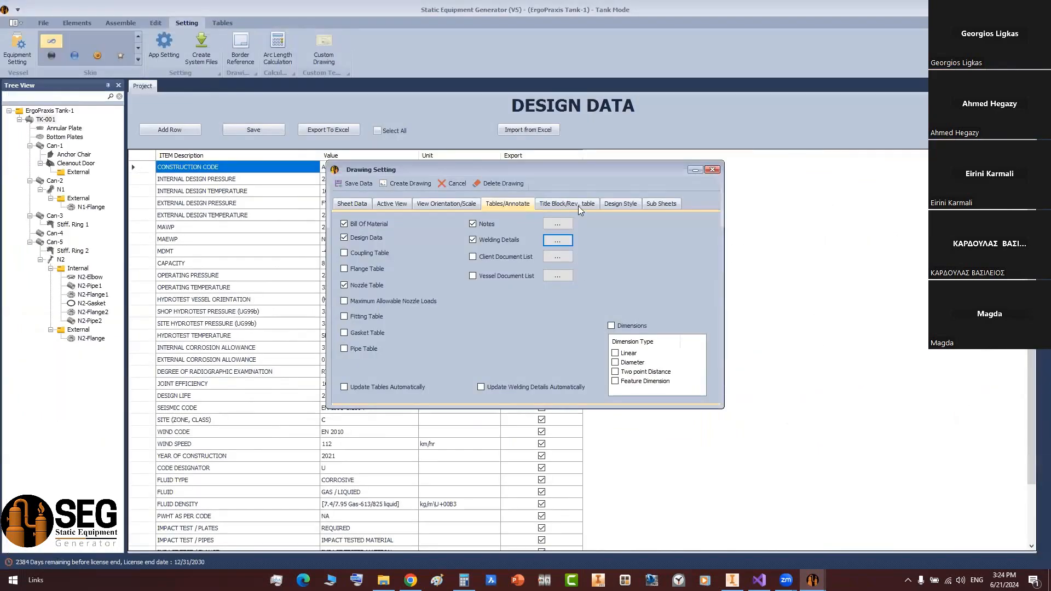
- In the title block settings, set the drawing name to General Arrangement and the drawing number to ErgoPraxis-GA-SEG-001
click(578, 206)
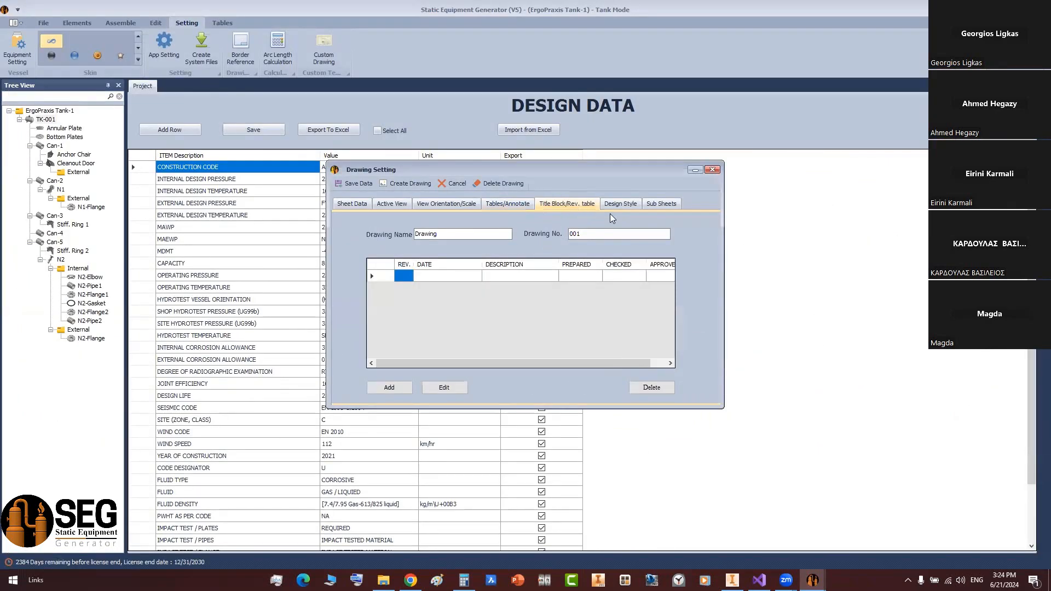
drag(441, 234, 401, 233)
text(General Arrangement)
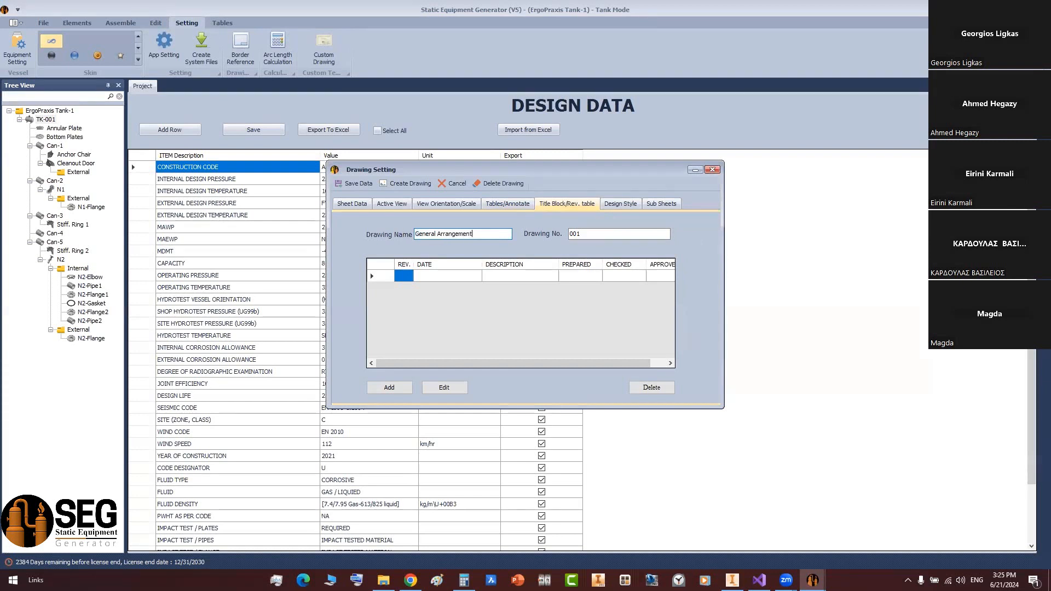
drag(583, 234, 541, 227)
text(ErgoPraxis-GA-SEG-)
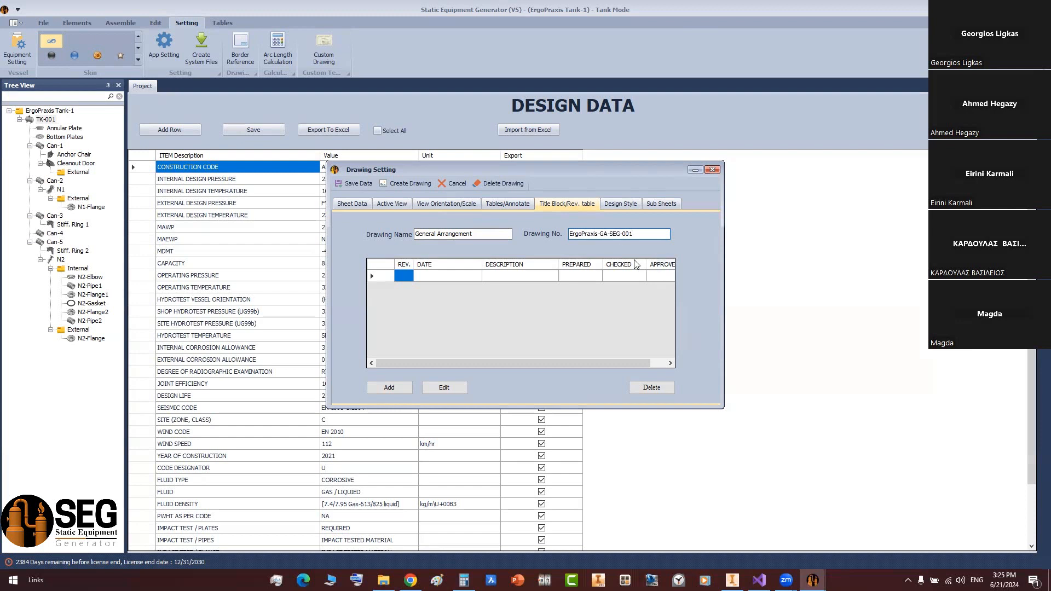
- Fill the first revision row with revision 0, date 6/21/2024, description "Issued Fir Review", prepared A, checked S and approved E, and save it
click(381, 277)
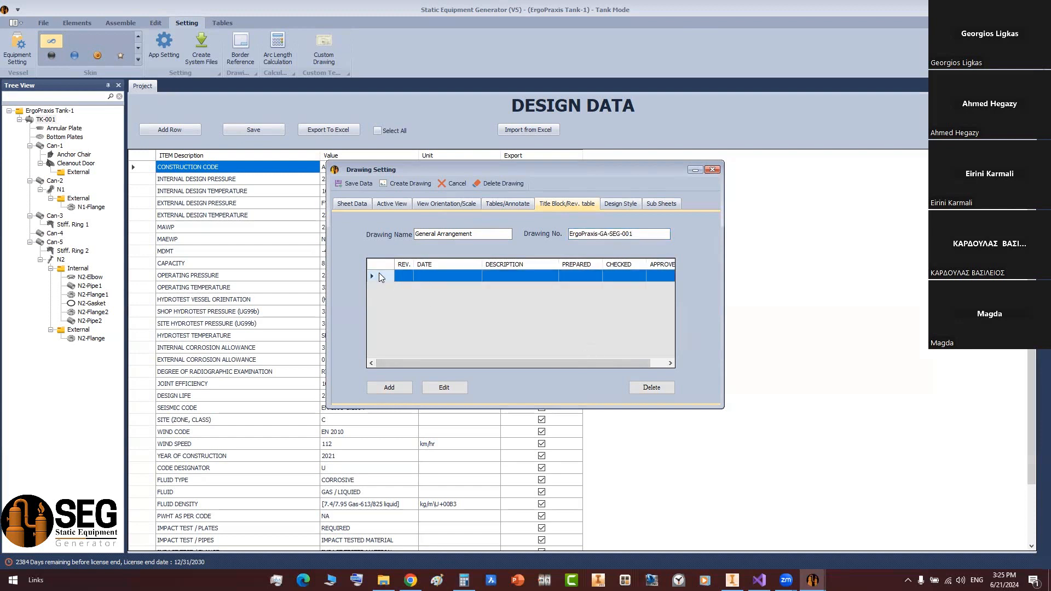
click(444, 387)
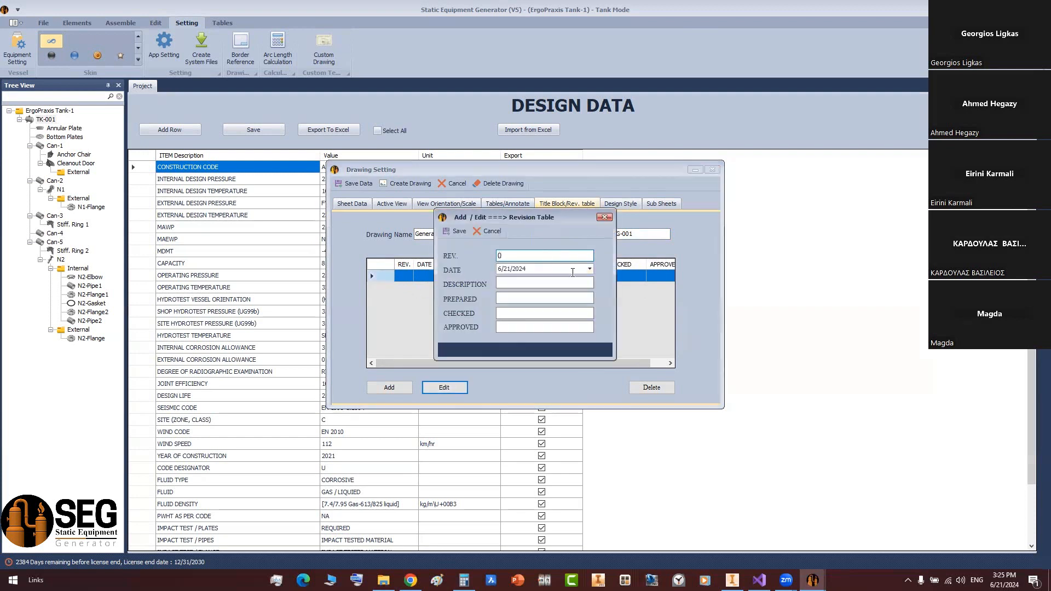
click(533, 284)
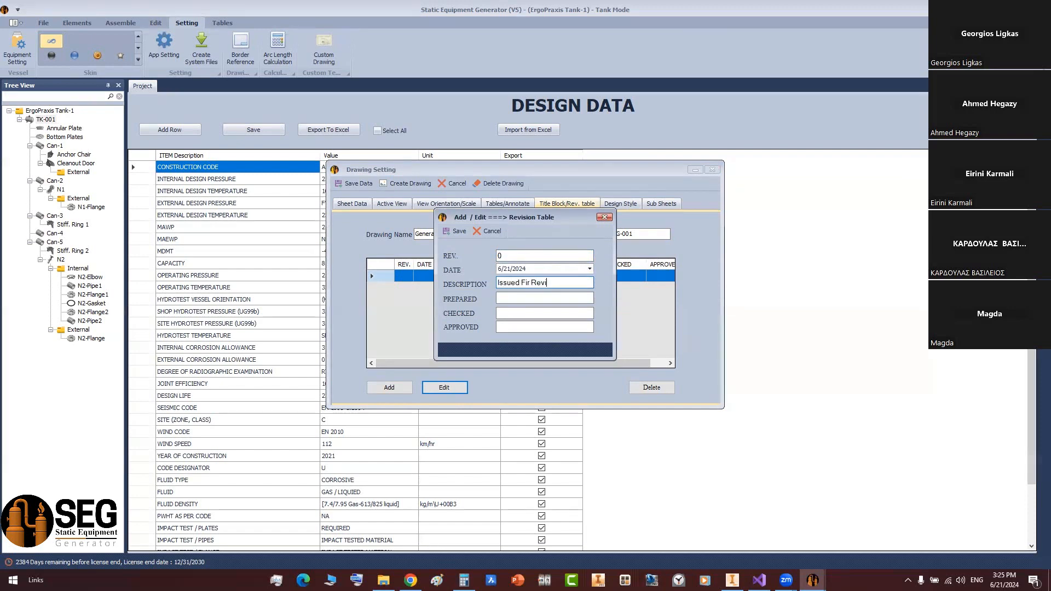
key(Tab)
text(A)
key(Tab)
text(S)
click(511, 325)
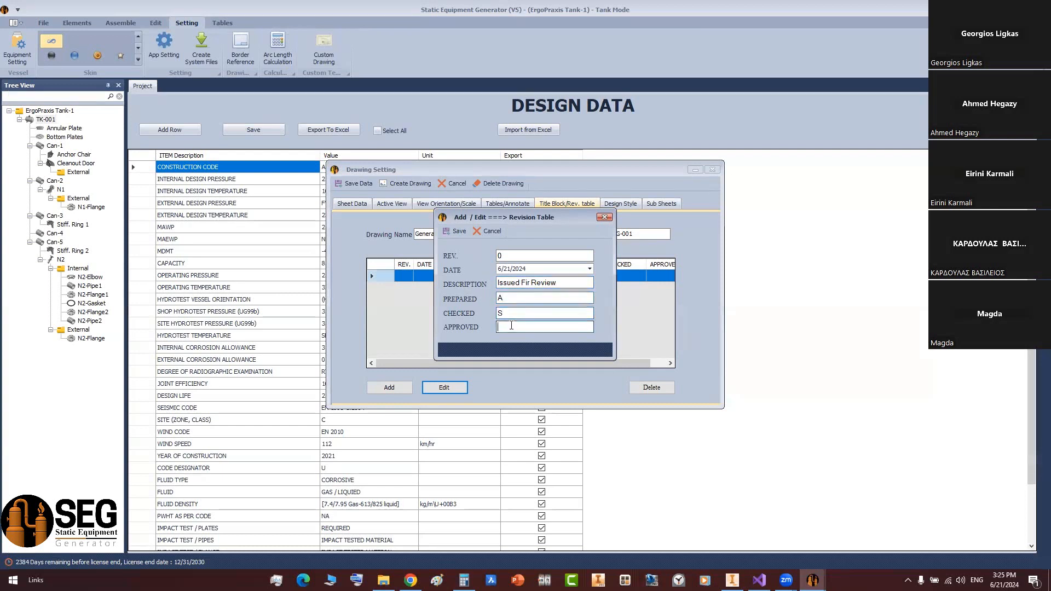
click(458, 231)
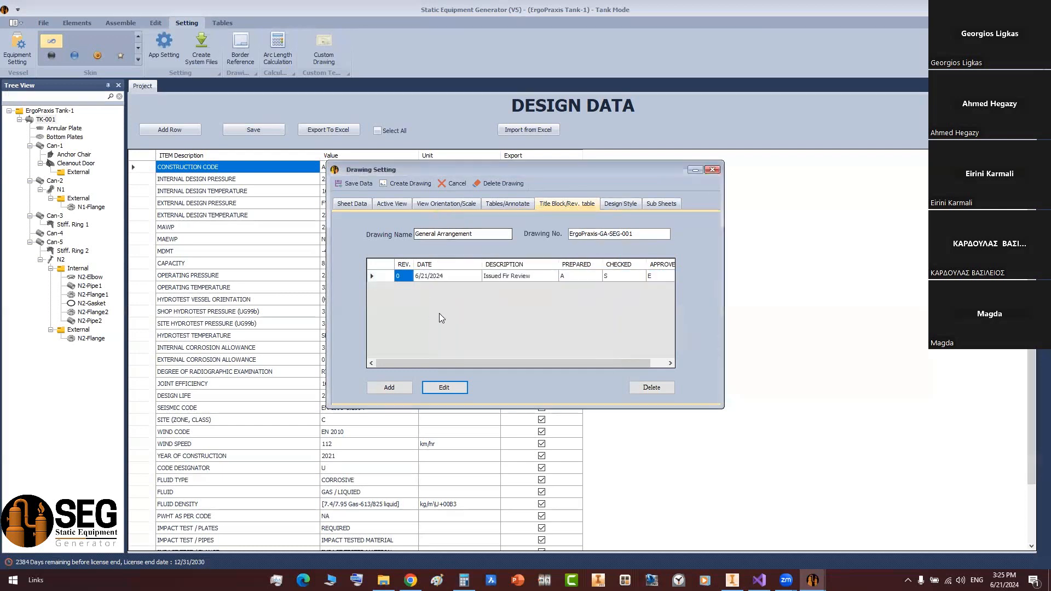
- Add three blank rows to the revision table below revision 0
click(395, 393)
click(452, 230)
click(390, 385)
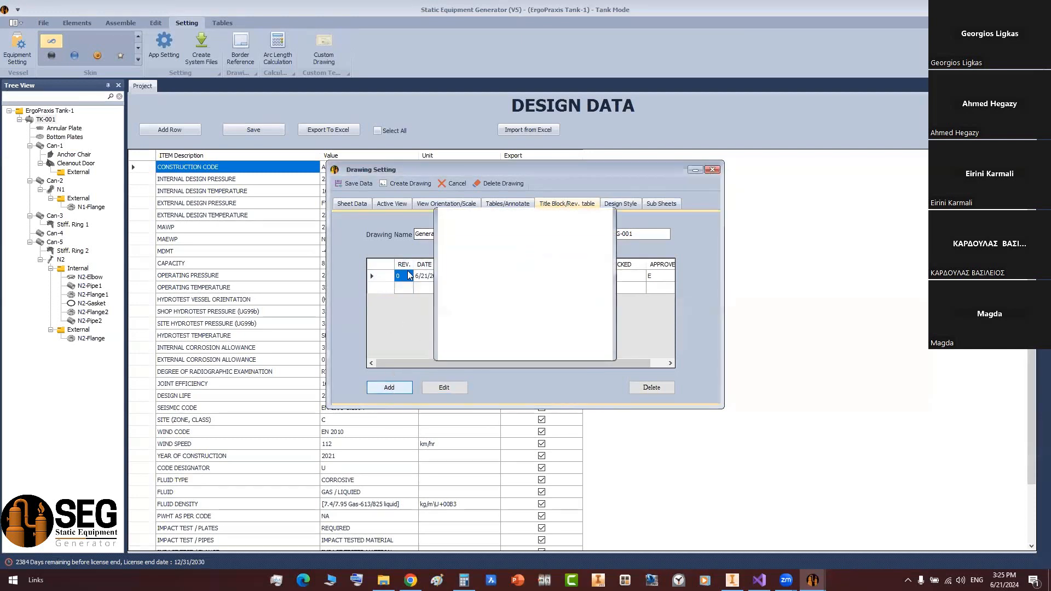
click(458, 230)
click(391, 388)
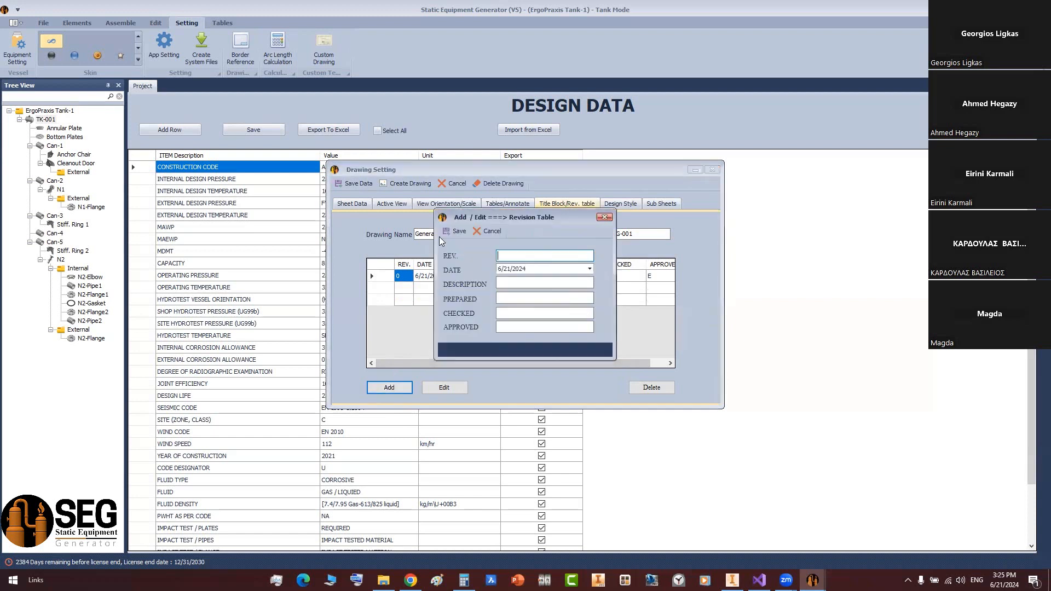
click(439, 237)
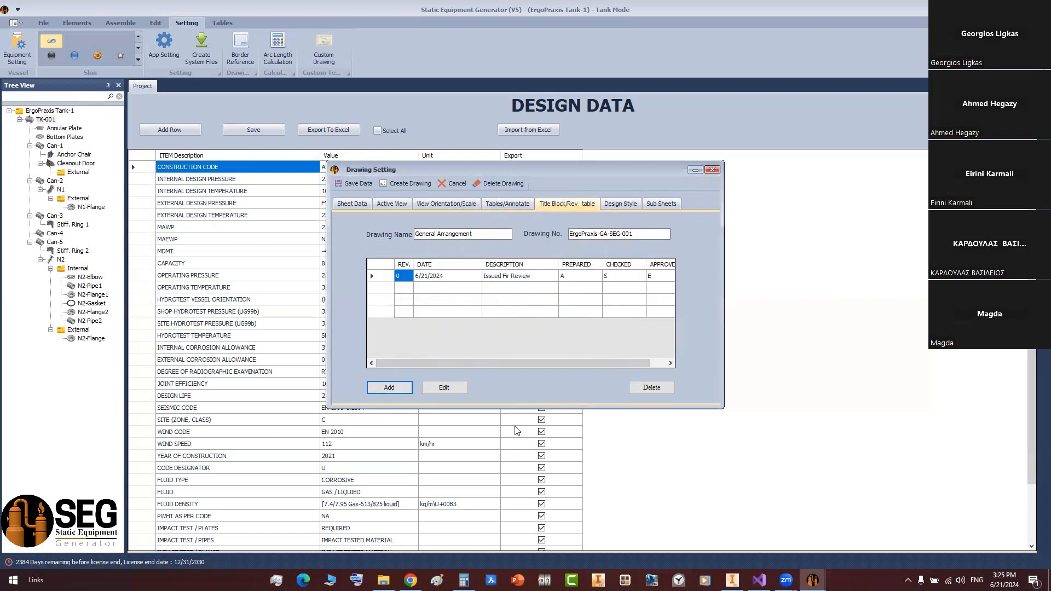
- In the design style settings, keep Design1 as the design type, choose Design1 for the Bill Of Material table and save the table styles
click(618, 203)
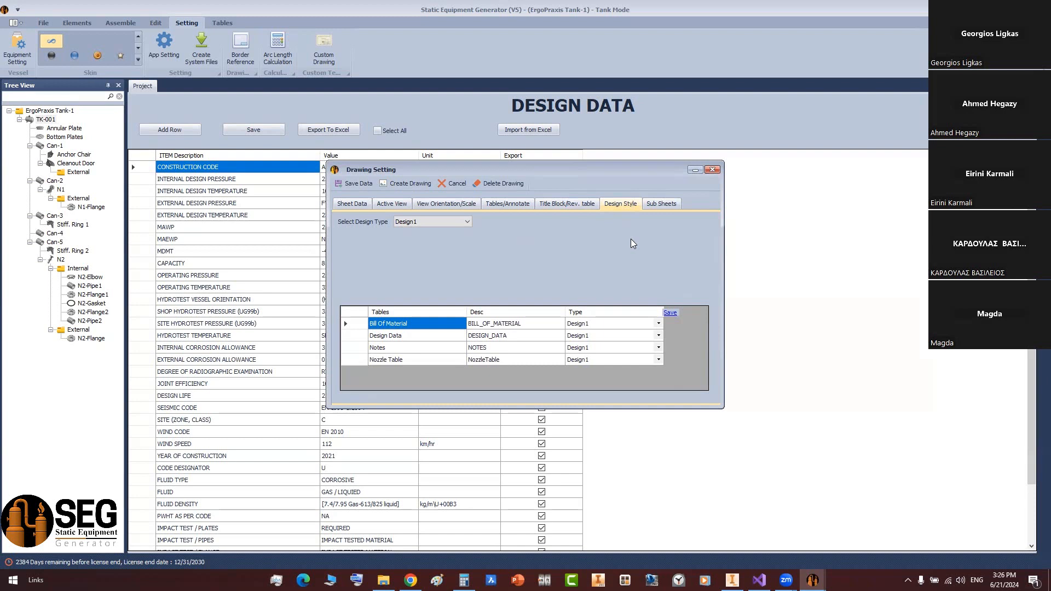
click(468, 221)
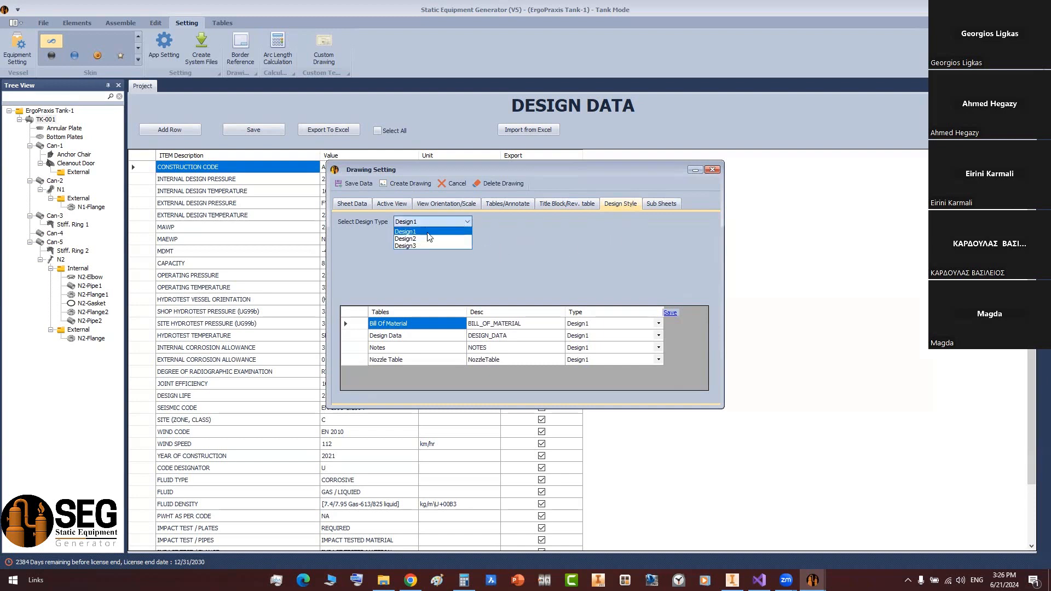
click(417, 252)
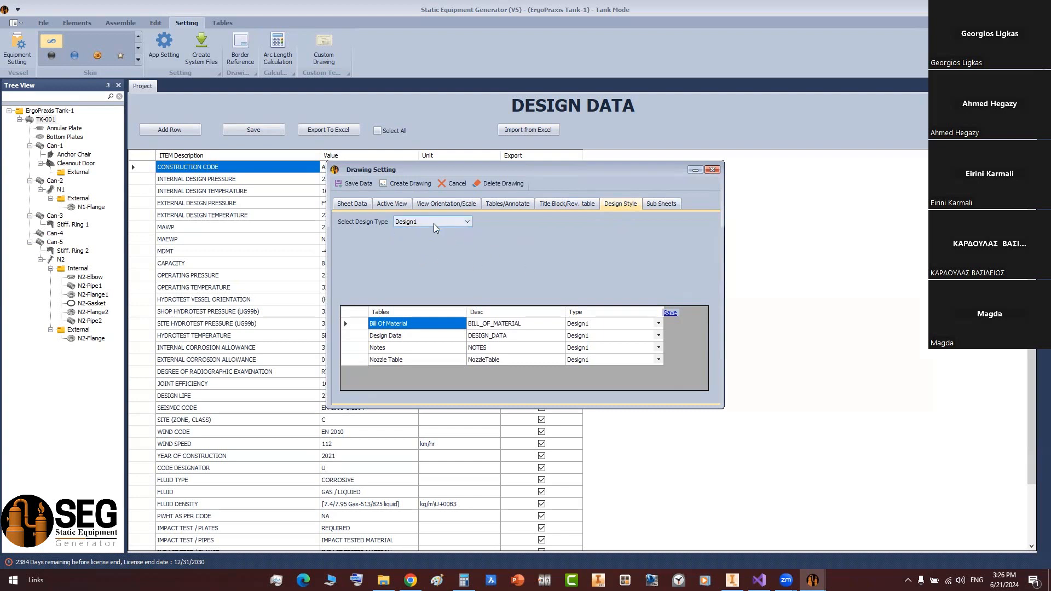
click(657, 326)
click(660, 323)
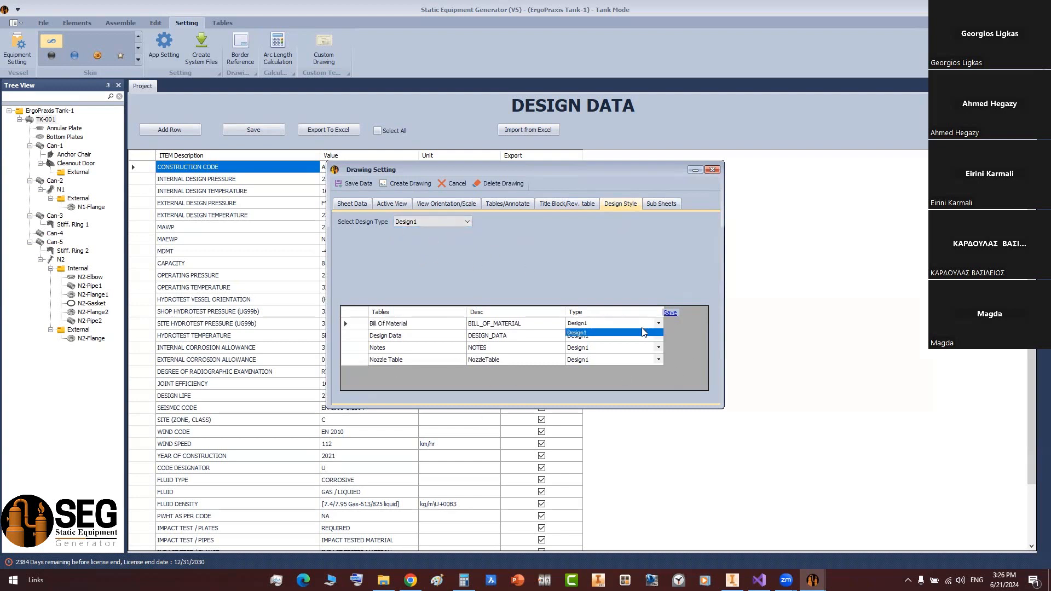
click(612, 332)
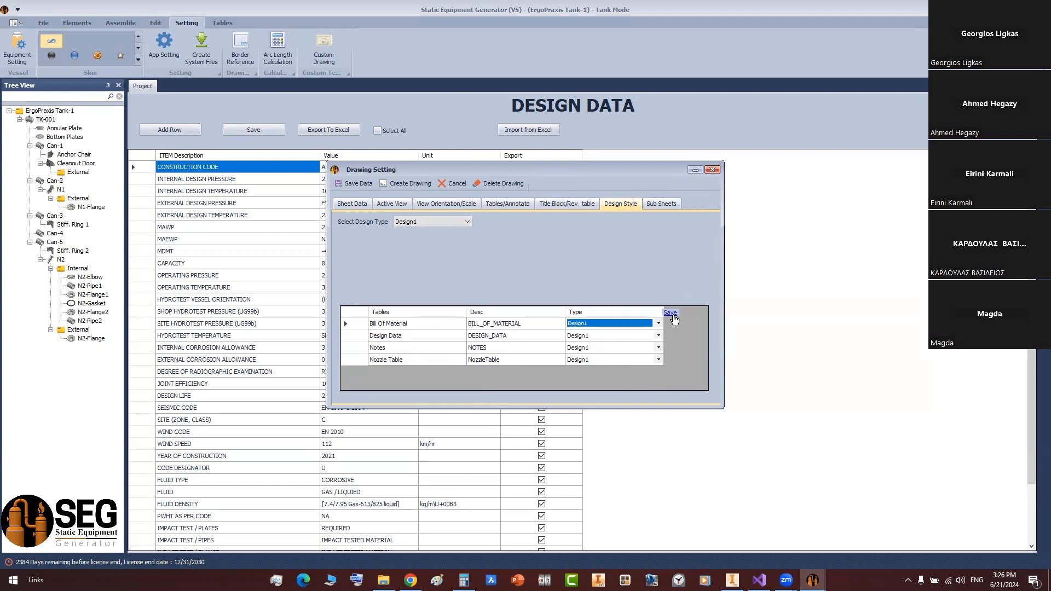
click(671, 315)
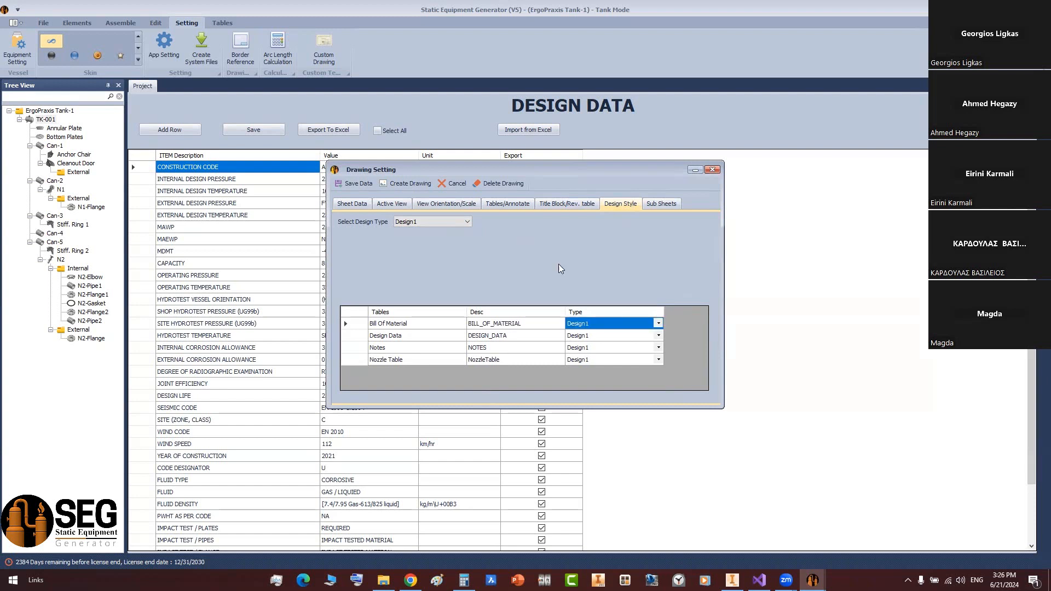
- Create the TK-001 drawing from the configured drawing settings and dismiss the error message
click(396, 185)
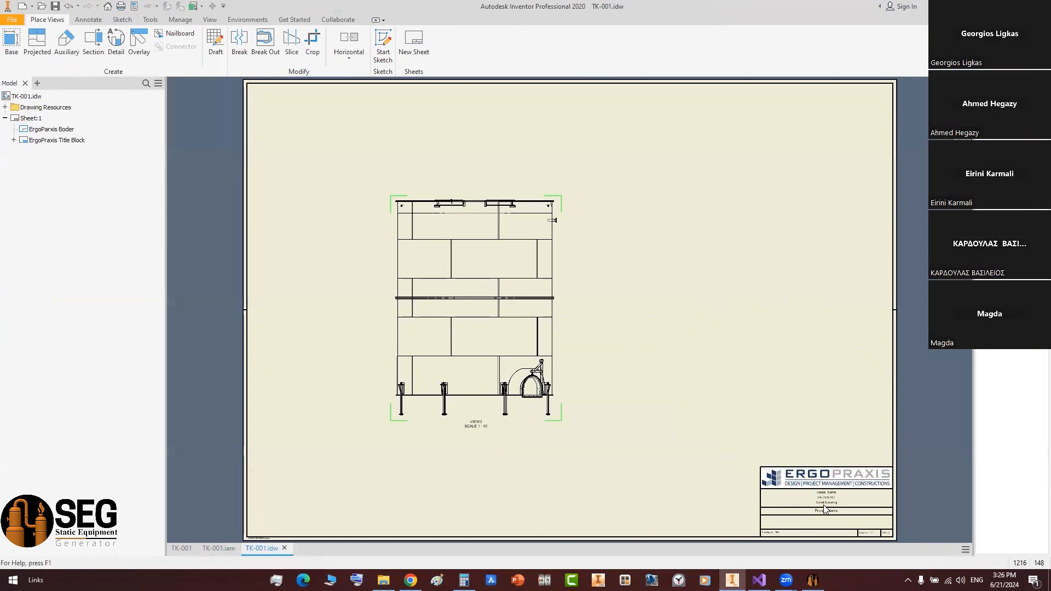
scroll(810, 491, down, 5)
scroll(739, 425, up, 6)
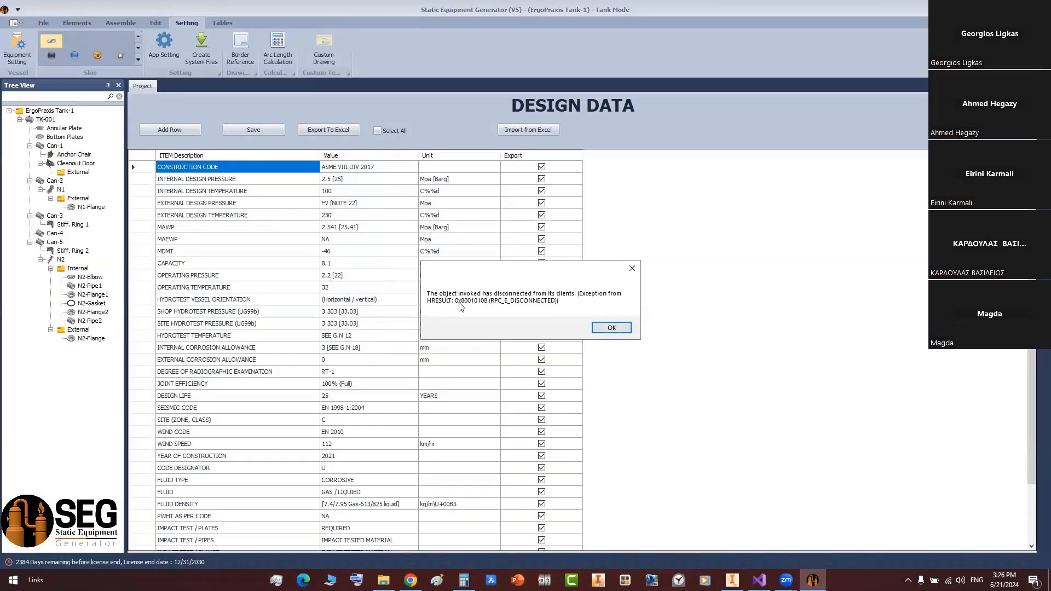
click(611, 328)
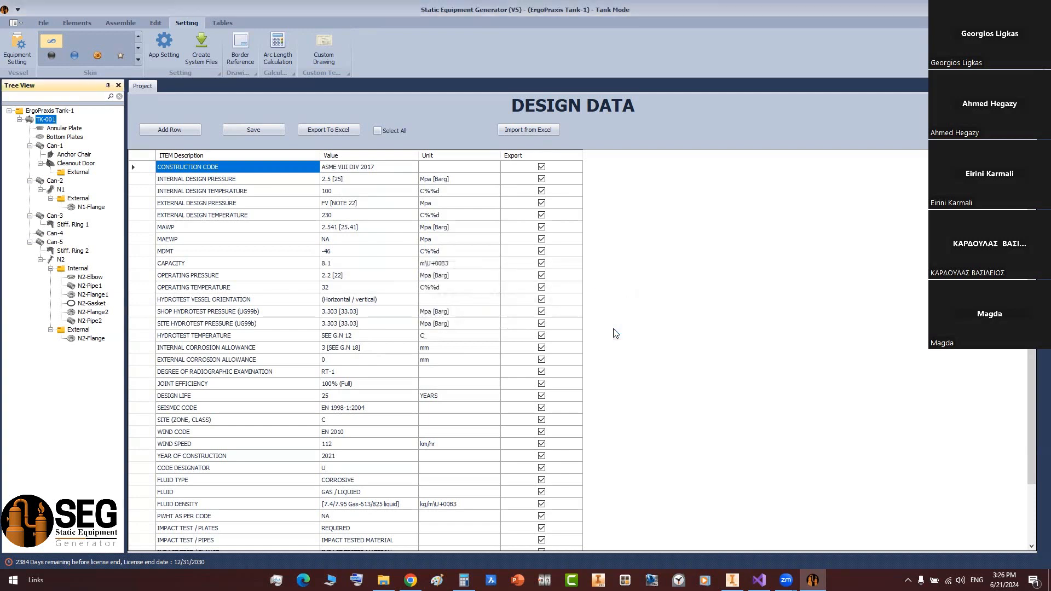
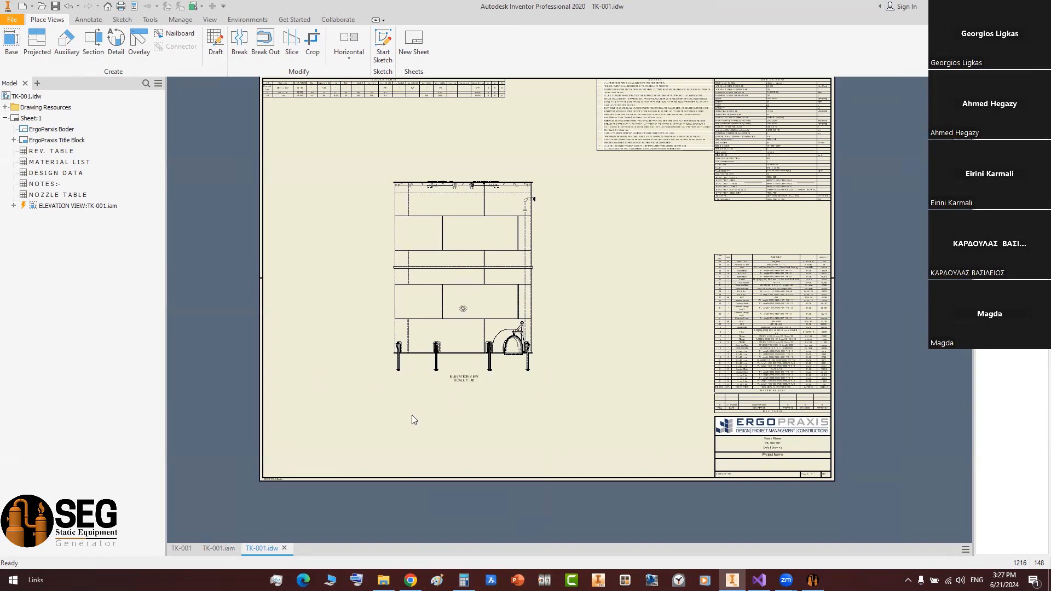
scroll(344, 428, down, 2)
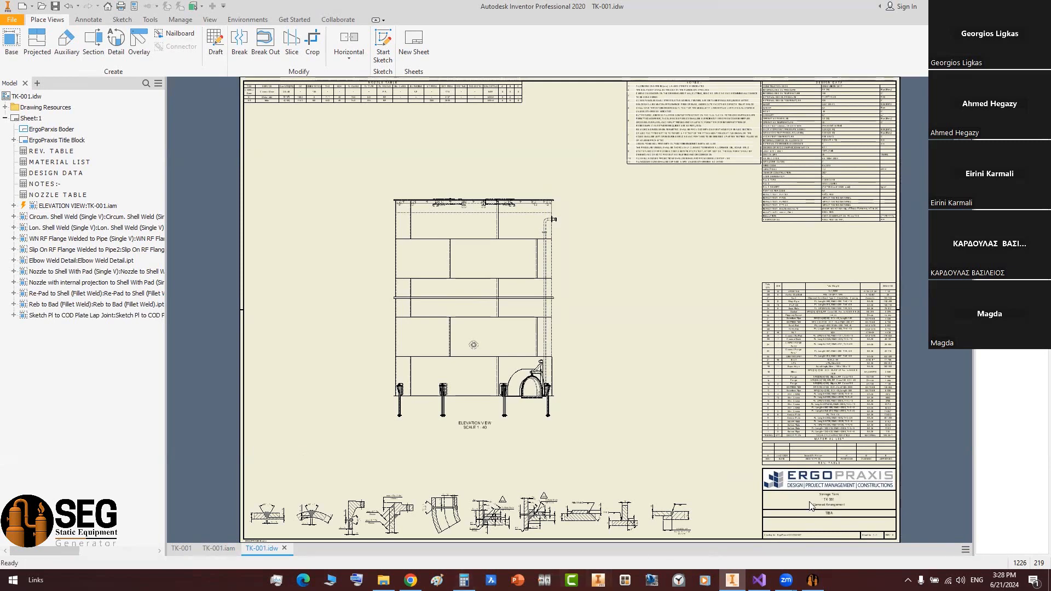
- Examine the equipment name, tag and drawing title in the title block of the TK-001 drawing
scroll(491, 346, up, 10)
scroll(515, 320, up, 2)
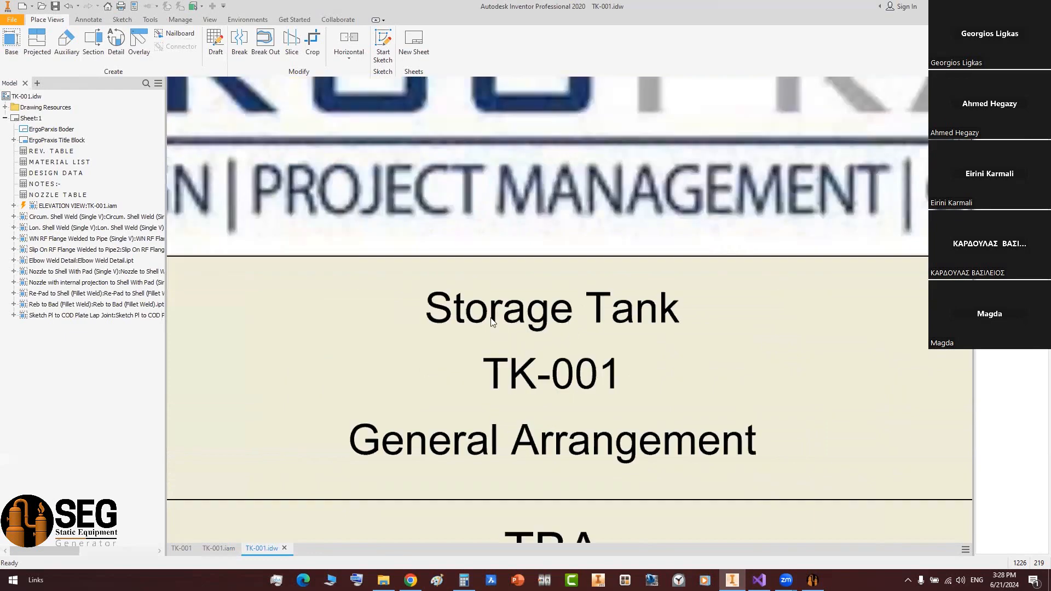
scroll(539, 306, up, 2)
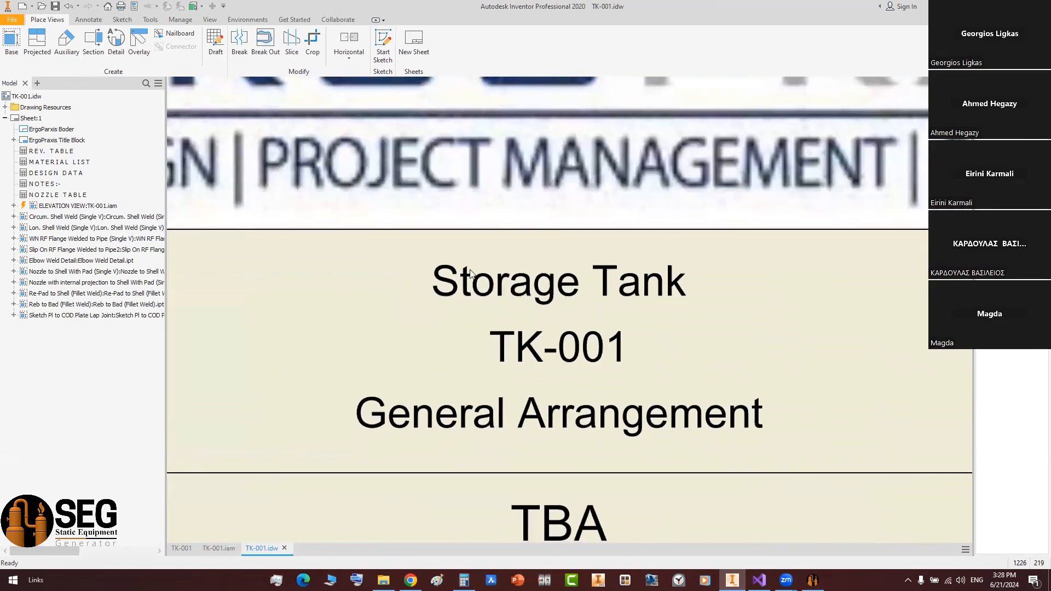
scroll(543, 354, up, 3)
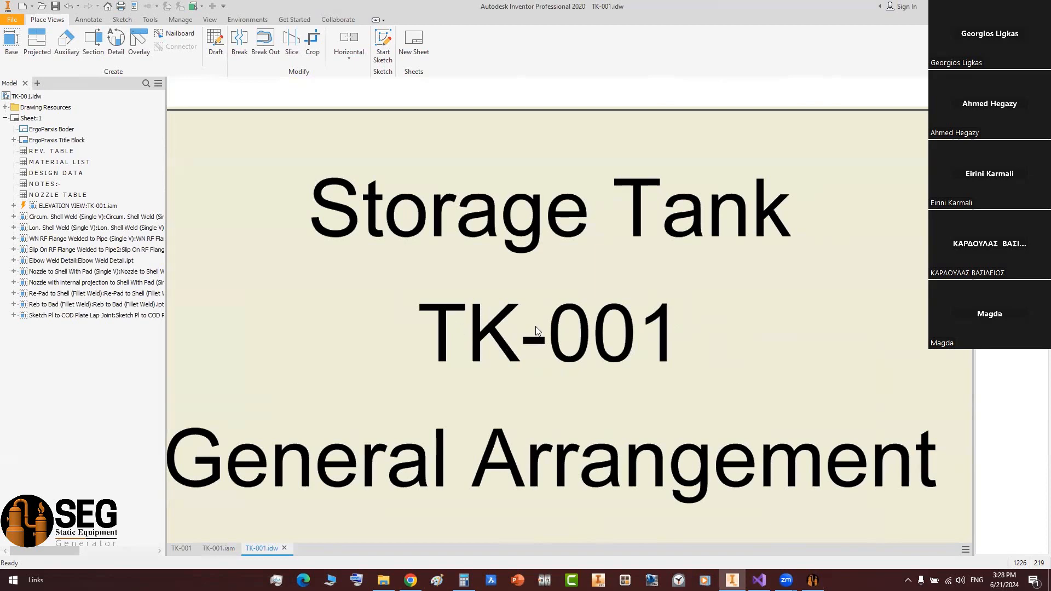
scroll(542, 329, down, 3)
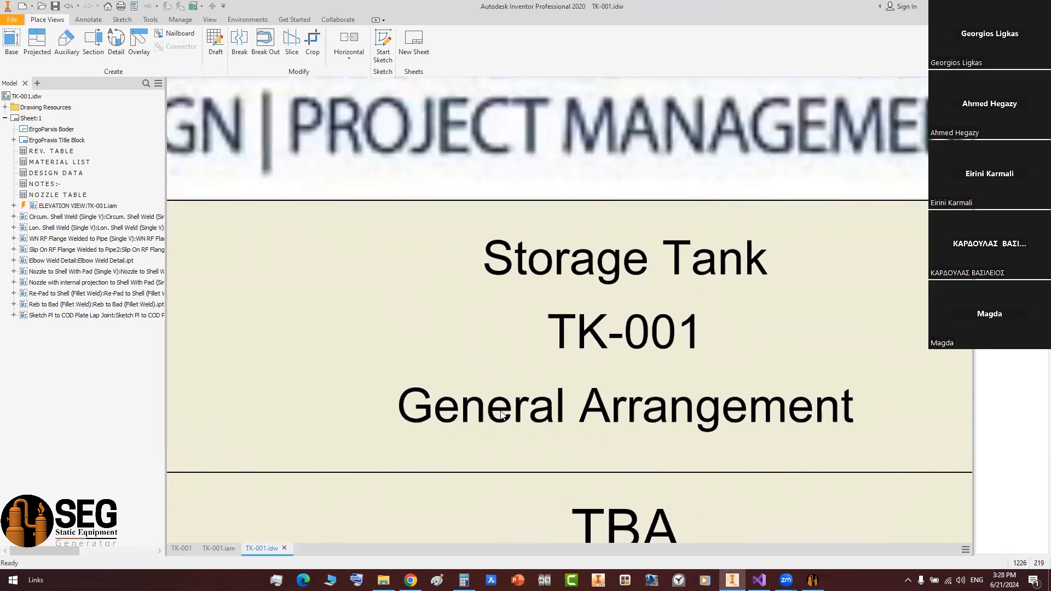
scroll(501, 415, down, 4)
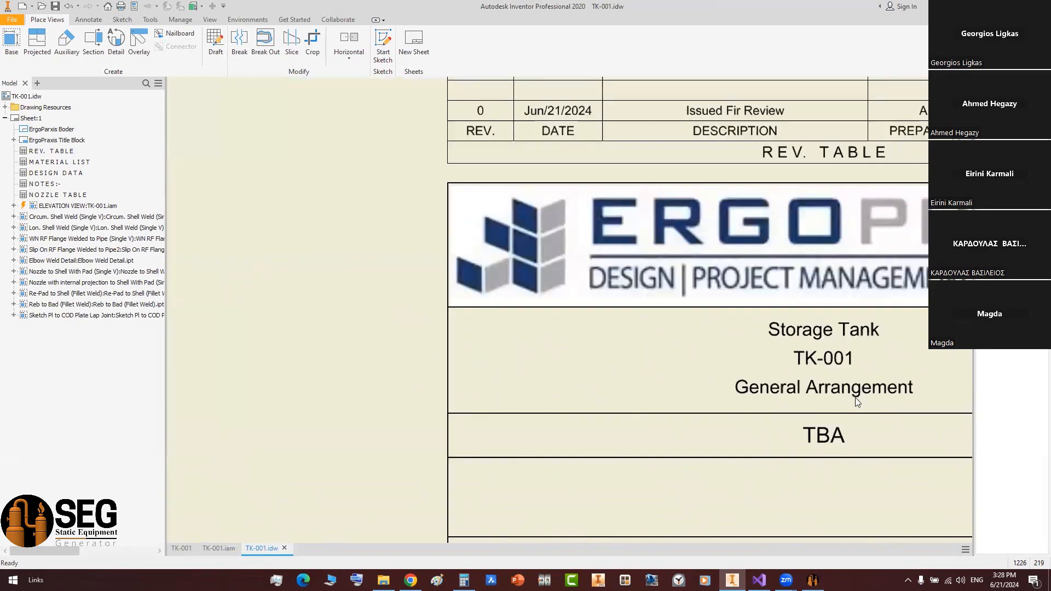
mouse_move(830, 442)
middle_down()
mouse_move(486, 365)
mouse_move(633, 340)
middle_up()
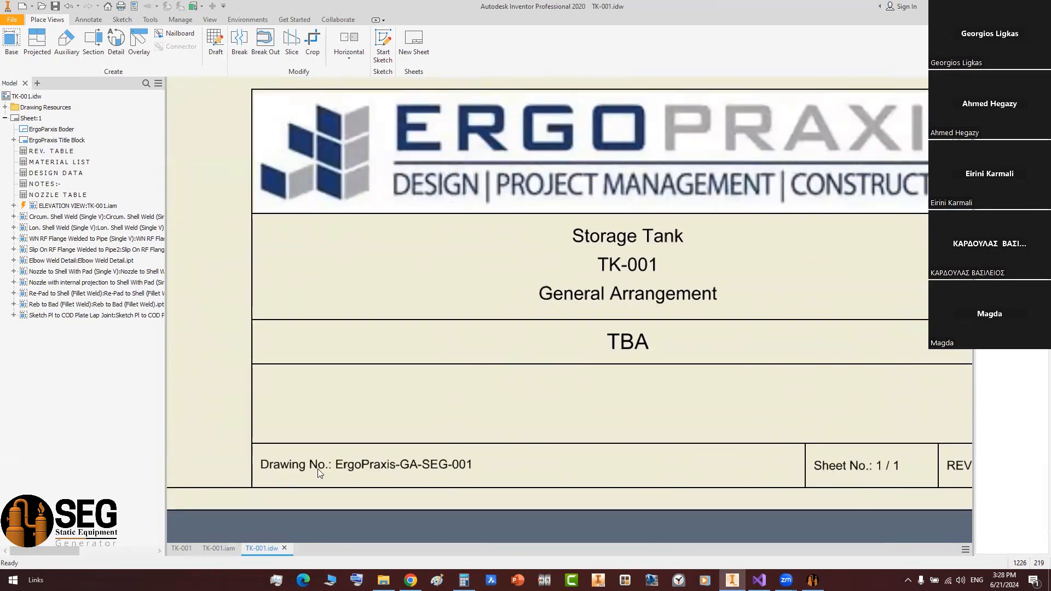
- Check the drawing number, sheet number and revision fields along the lower edge of the title block
scroll(348, 478, up, 5)
mouse_move(387, 446)
middle_down()
mouse_move(460, 449)
mouse_move(690, 421)
mouse_move(392, 423)
middle_up()
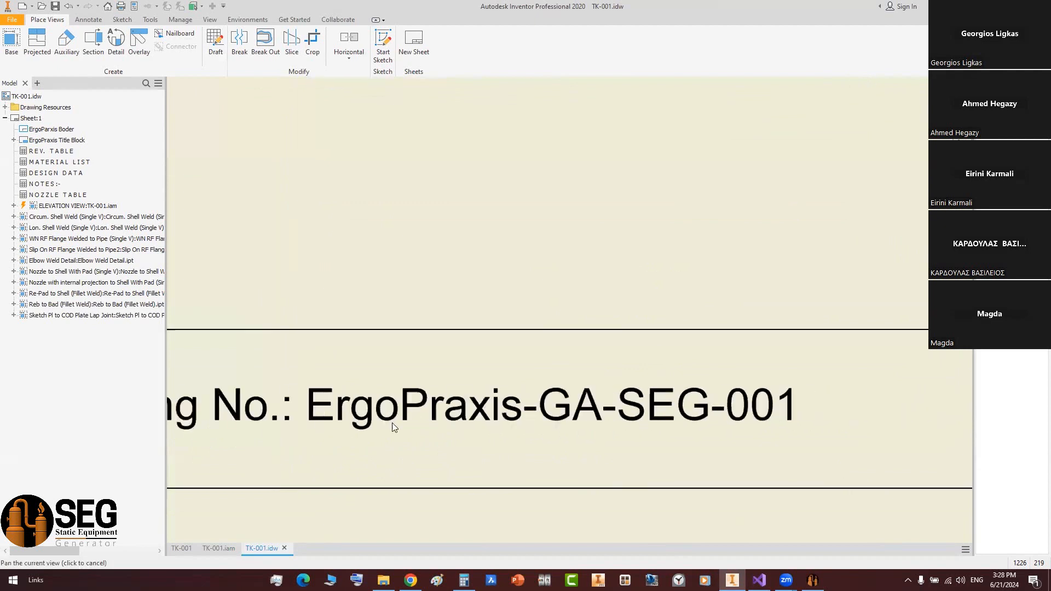
scroll(553, 423, down, 2)
scroll(584, 423, down, 2)
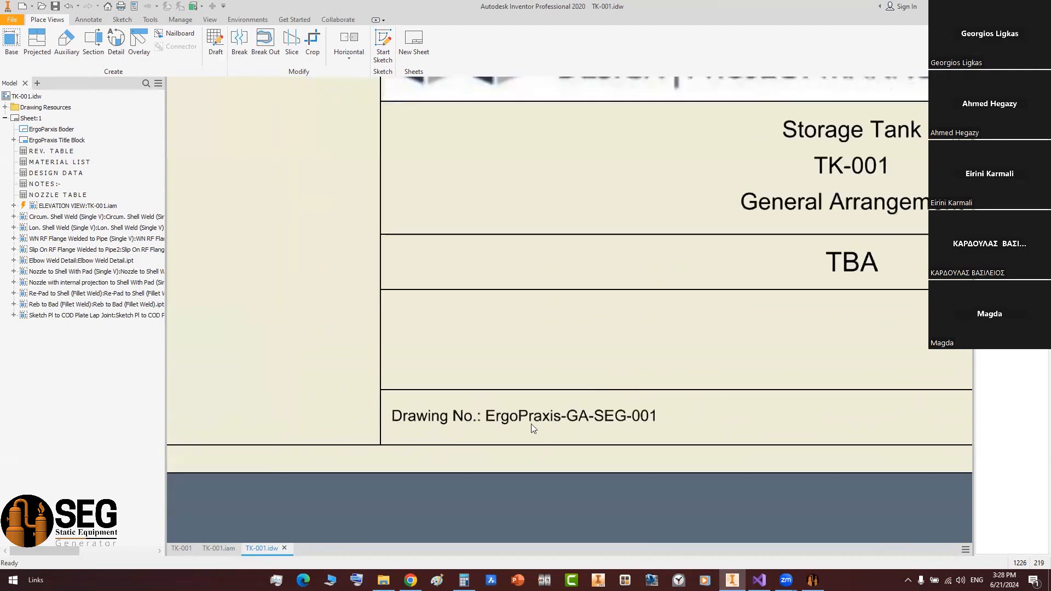
scroll(531, 424, up, 5)
middle_drag(405, 434, 409, 414)
scroll(410, 411, down, 4)
middle_drag(688, 410, 417, 416)
scroll(418, 421, down, 4)
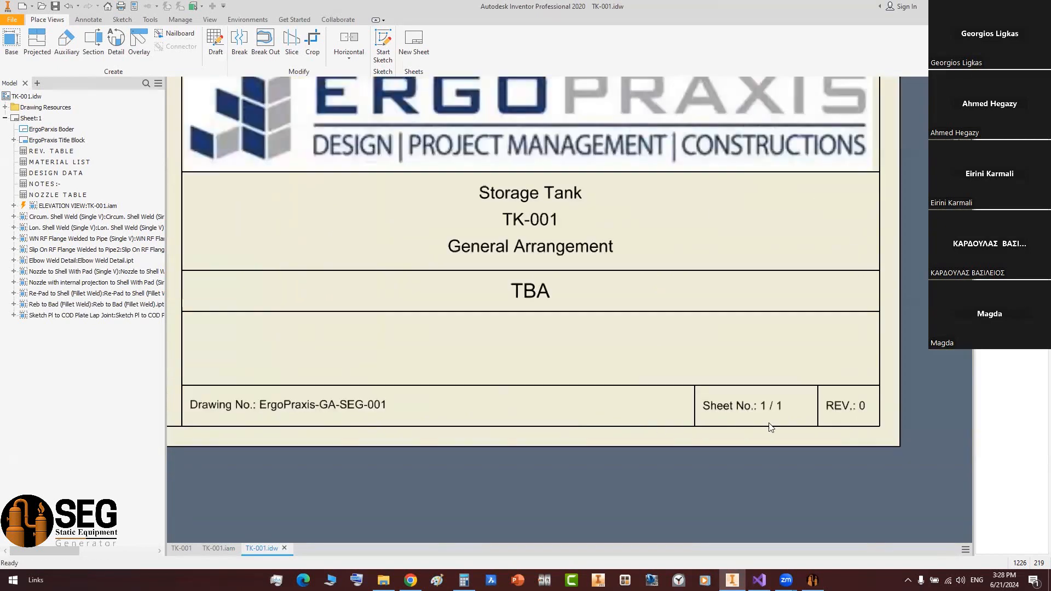
scroll(686, 382, up, 4)
scroll(687, 382, down, 4)
scroll(755, 382, up, 4)
scroll(756, 381, down, 5)
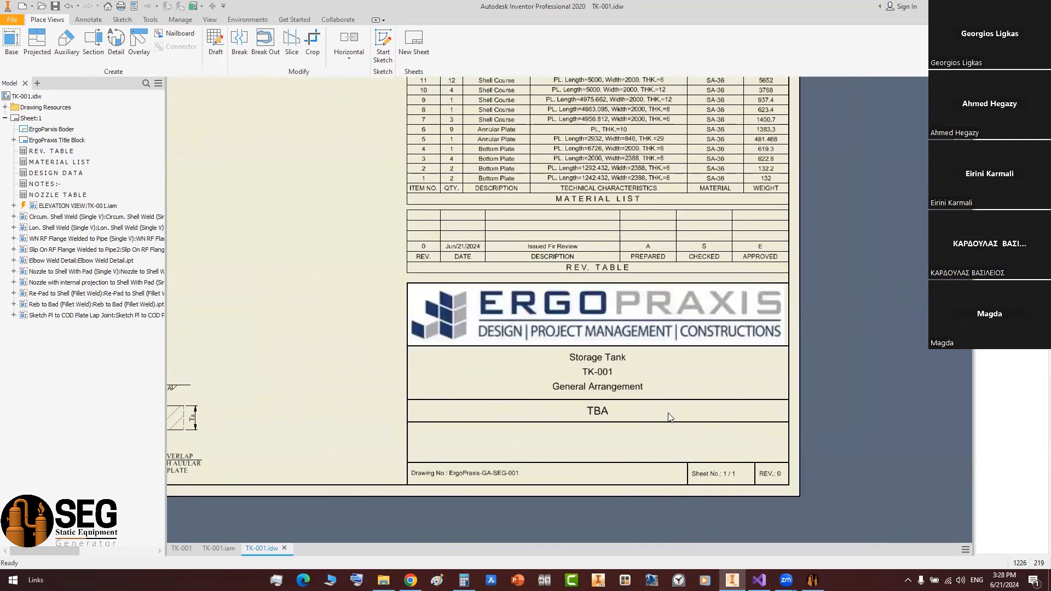
- Switch to Static Equipment Generator, set the ErgoPraxis Tank-1 project name to "New Cairo- Alexandria Area" and save the project data
scroll(602, 417, up, 5)
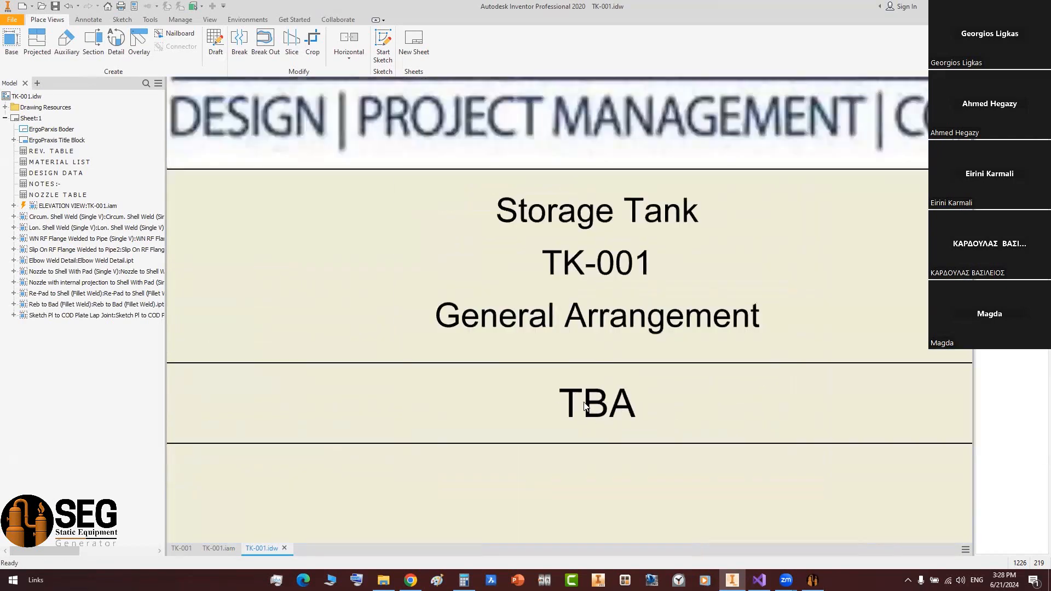
click(812, 580)
click(32, 111)
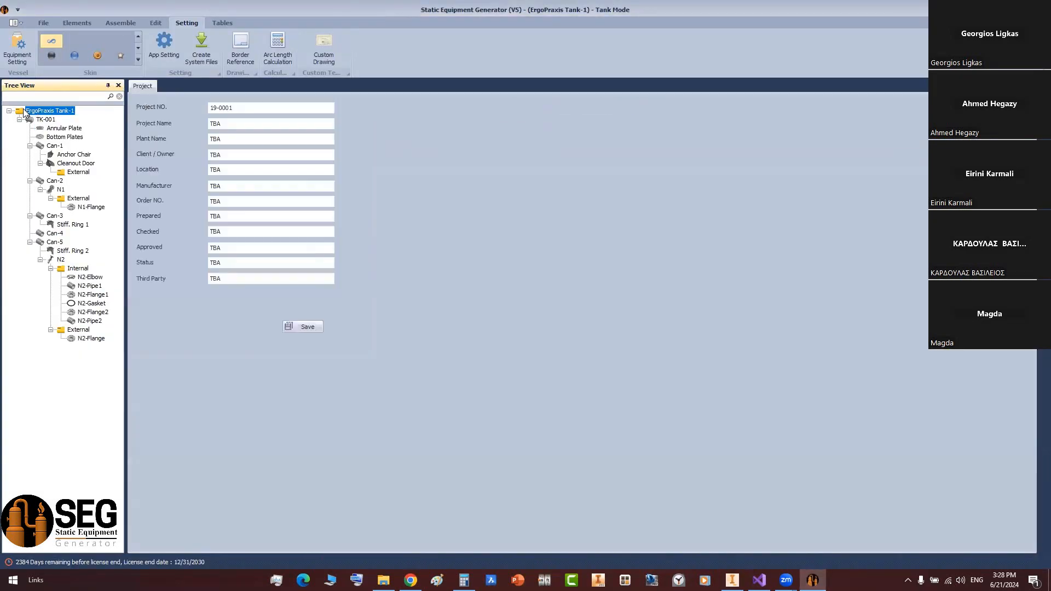
drag(239, 123, 207, 126)
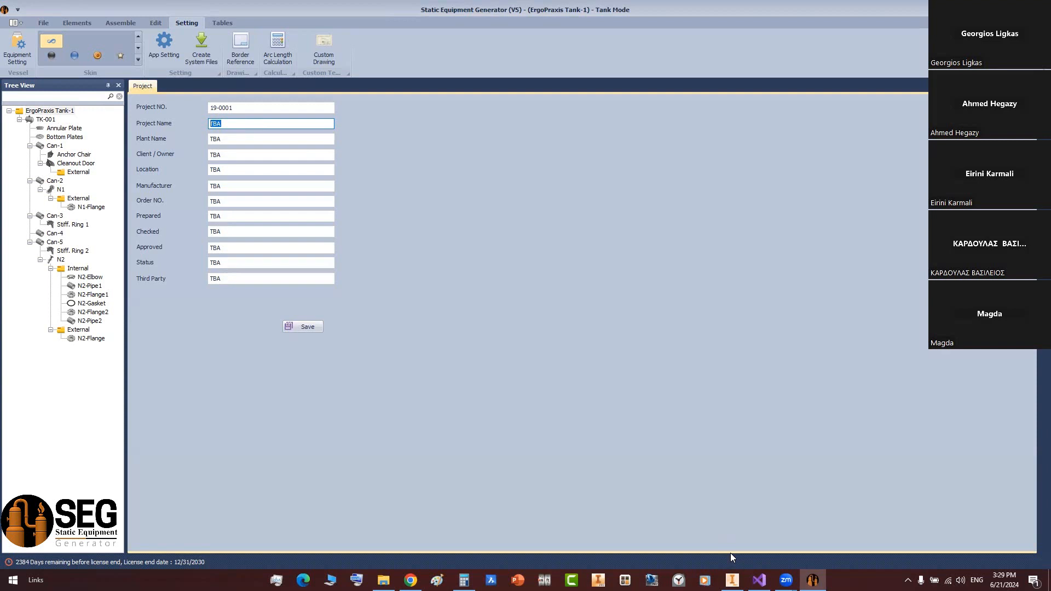
text(New Cairo- Alexandria Area)
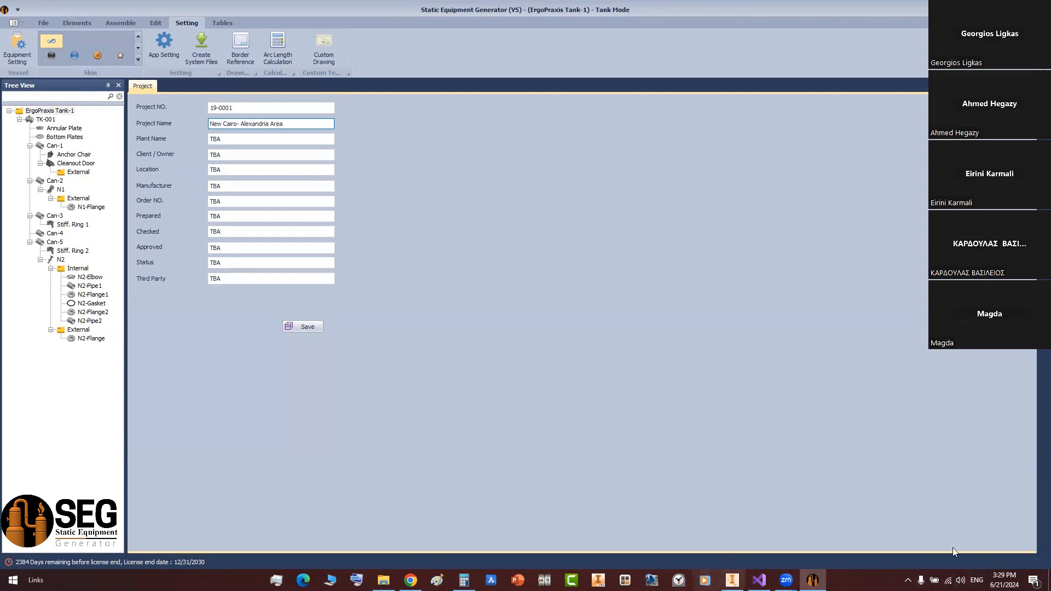
click(300, 326)
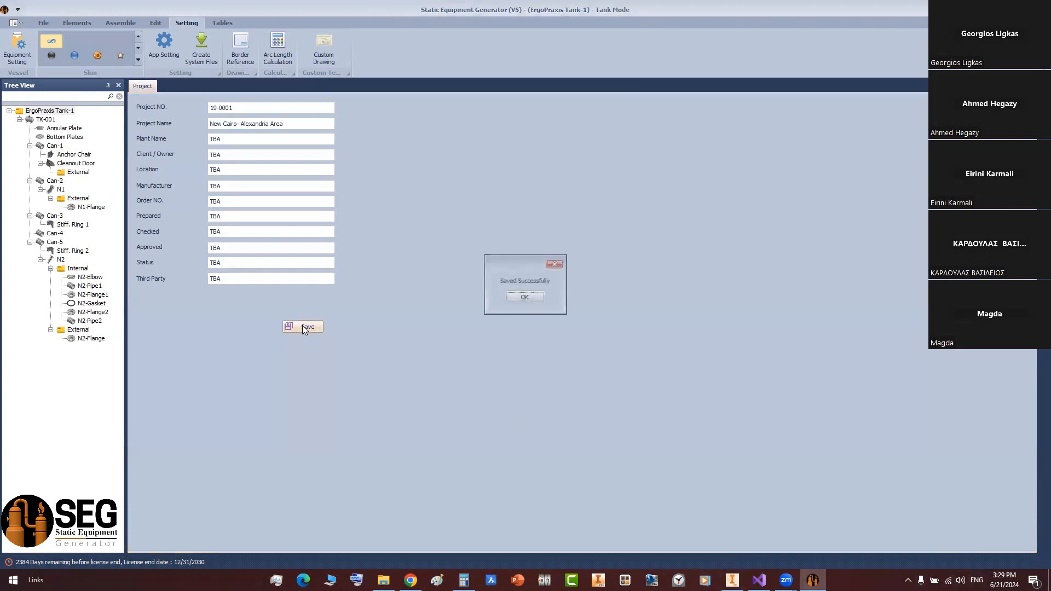
click(522, 296)
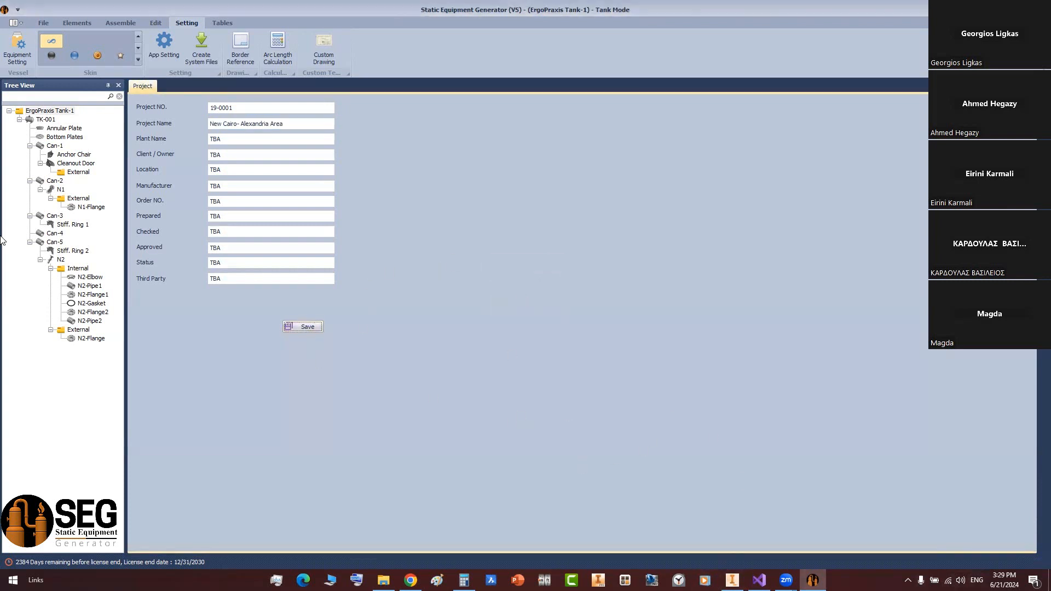
- Check the existing title block in Inventor, and recreate the TK-001 drawing from Static Equipment Generator with the A1 landscape sheet
click(51, 120)
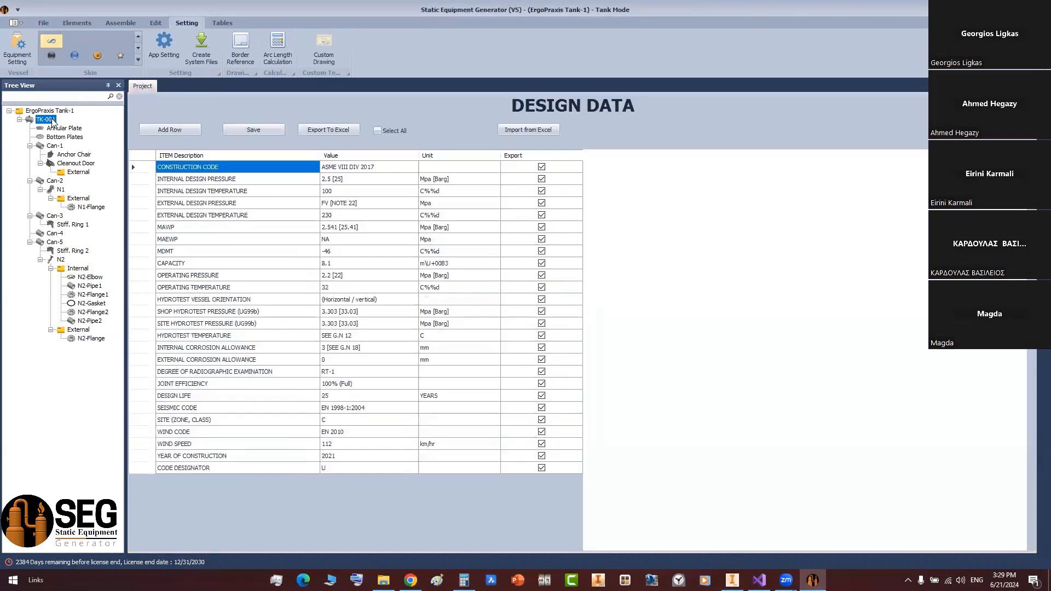
click(732, 580)
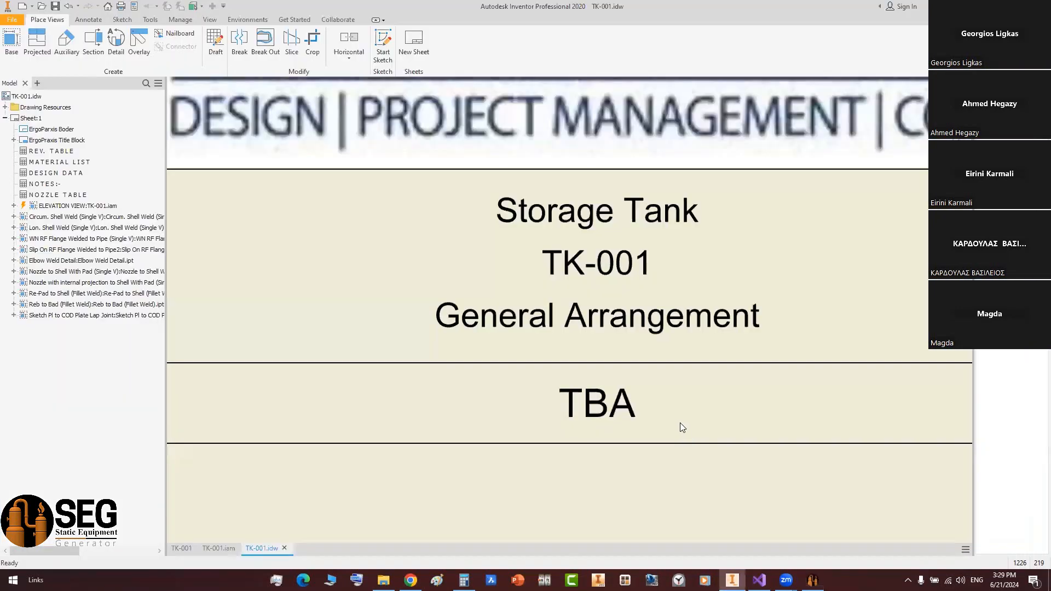
scroll(679, 422, up, 5)
scroll(655, 364, down, 5)
scroll(654, 364, up, 2)
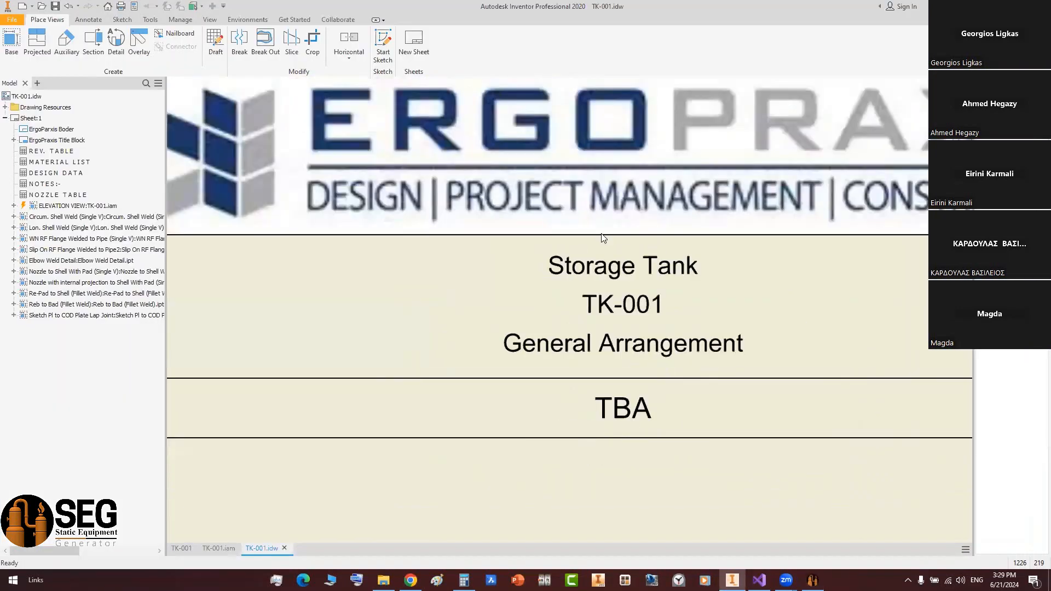
scroll(624, 268, up, 2)
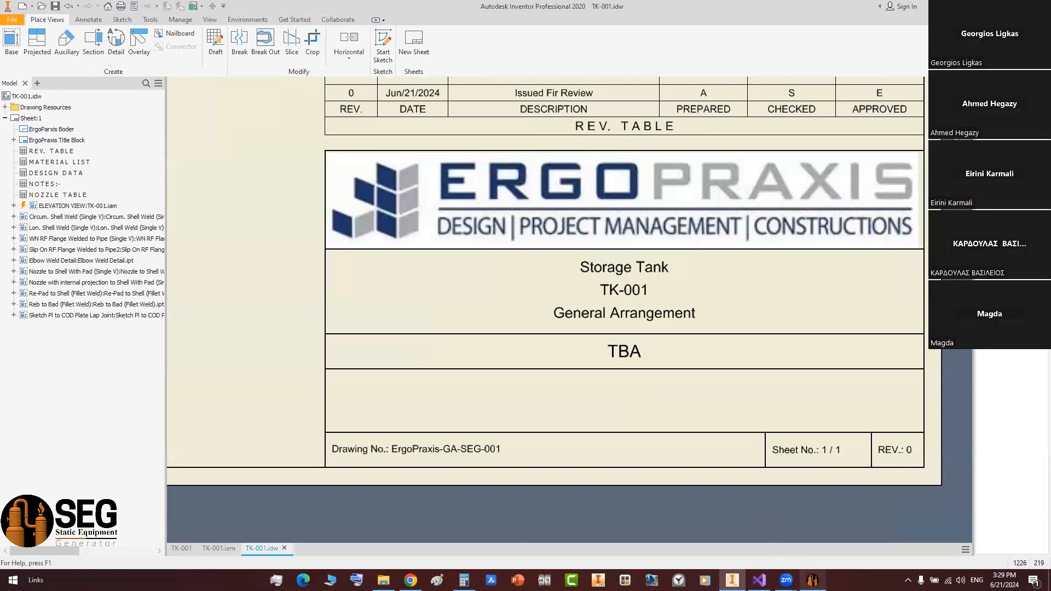
click(806, 579)
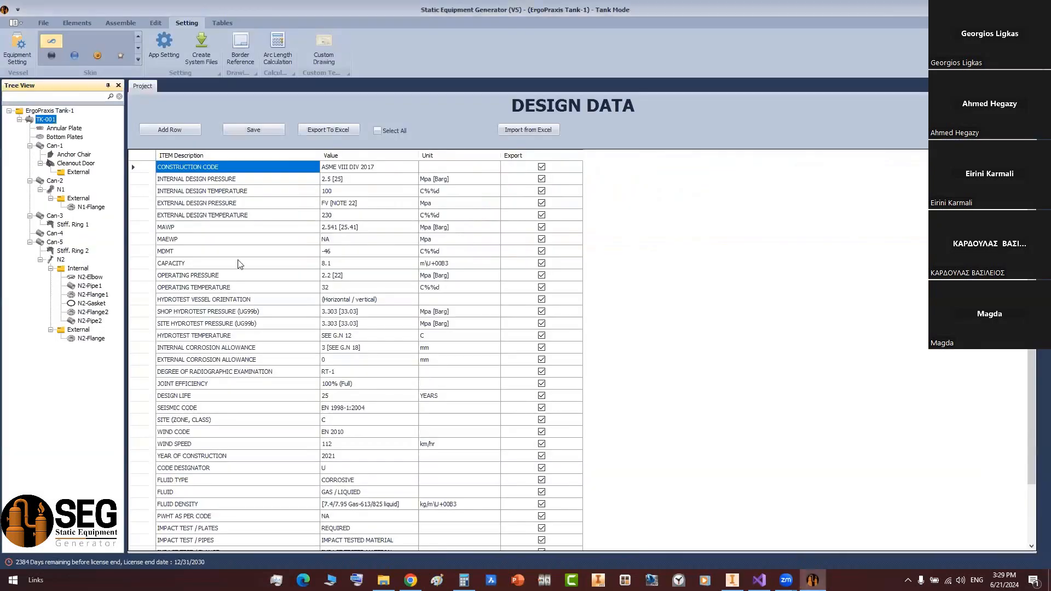
right_click(42, 122)
mouse_move(105, 139)
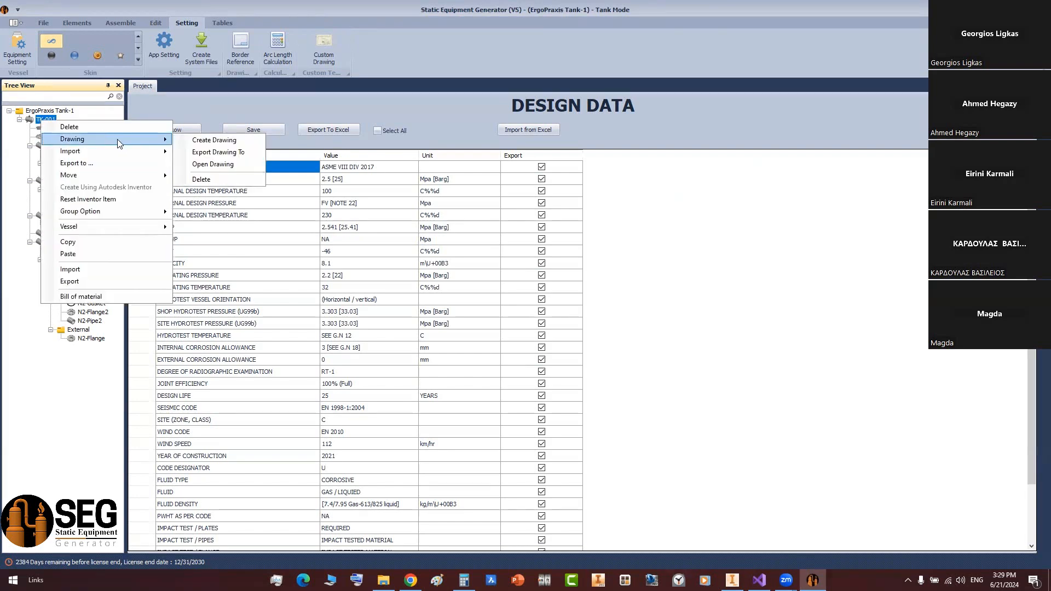
click(206, 141)
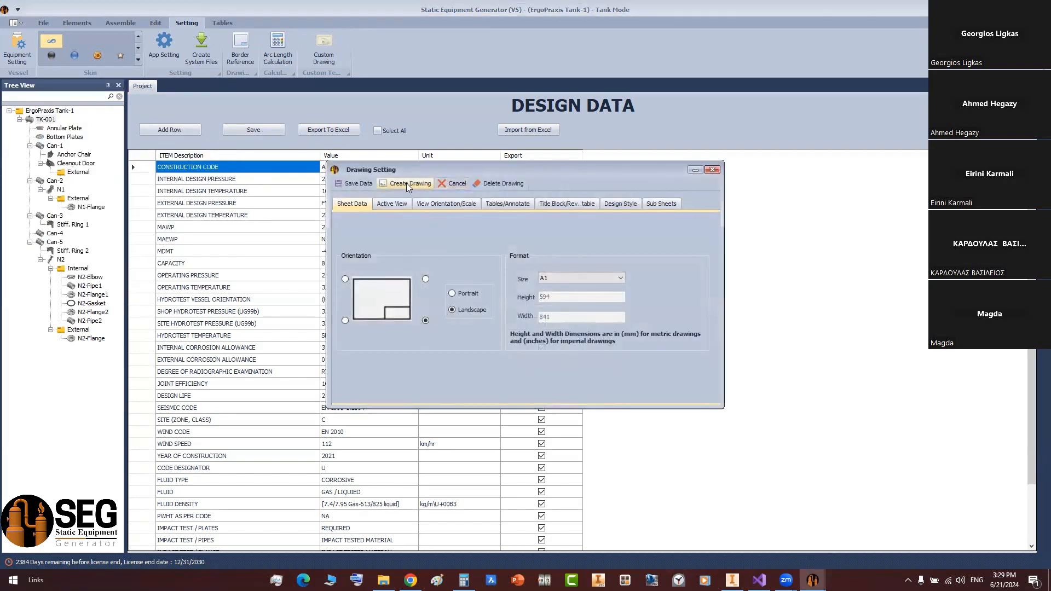
click(407, 183)
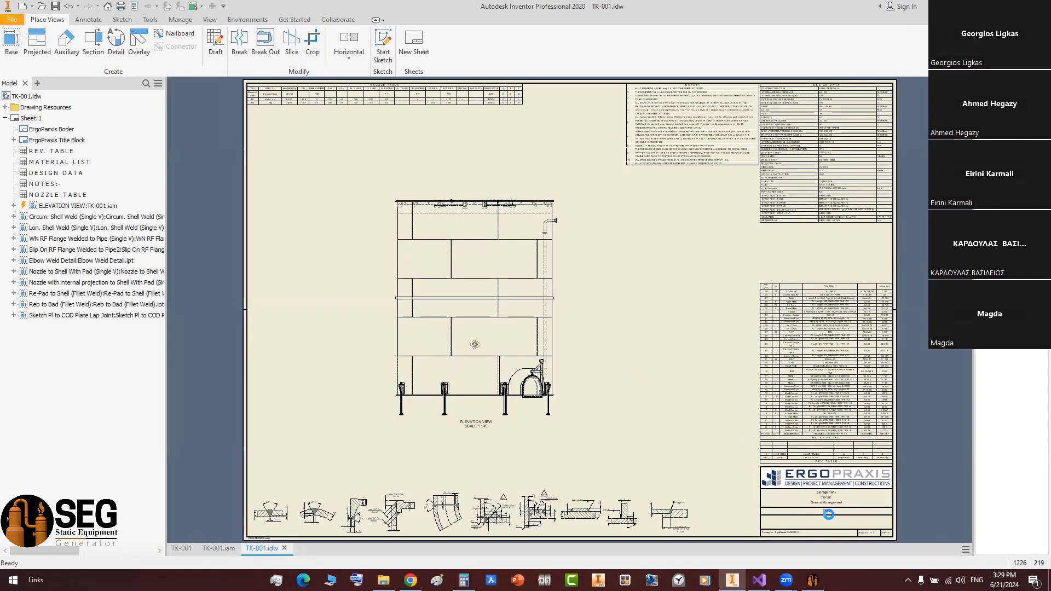
- Check the project name in the regenerated drawing's title block and return to the full sheet
scroll(830, 519, up, 5)
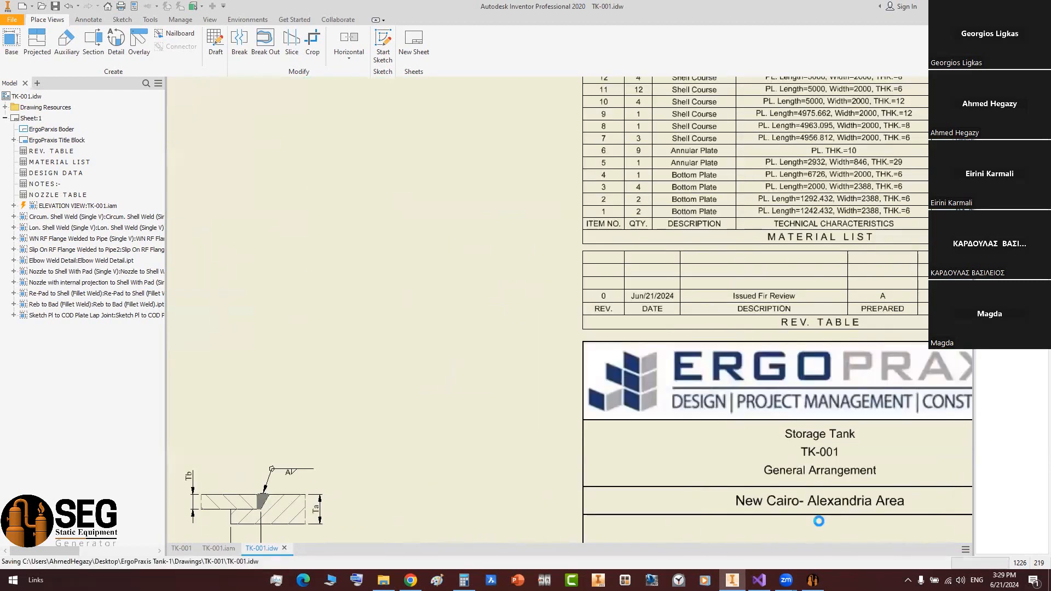
middle_drag(689, 416, 390, 214)
scroll(499, 332, up, 5)
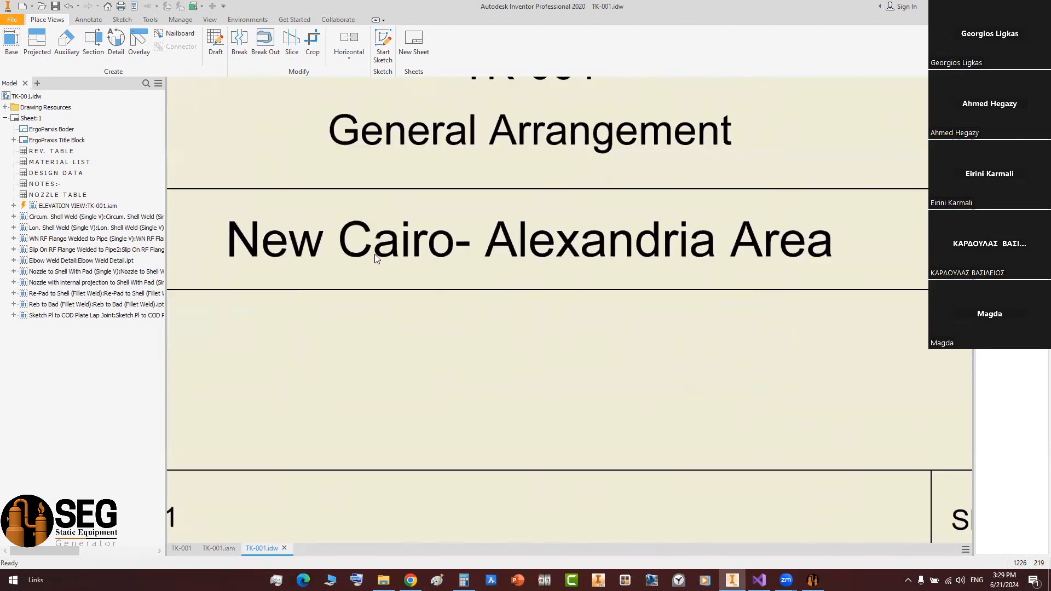
scroll(373, 255, down, 2)
middle_drag(403, 275, 469, 313)
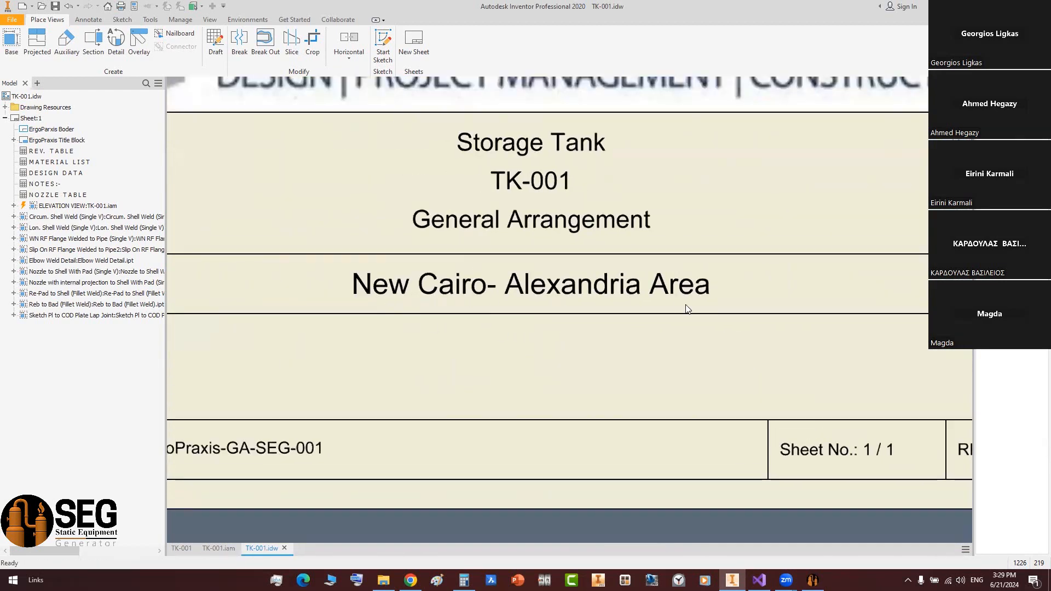
middle_click(734, 336)
middle_click(734, 336)
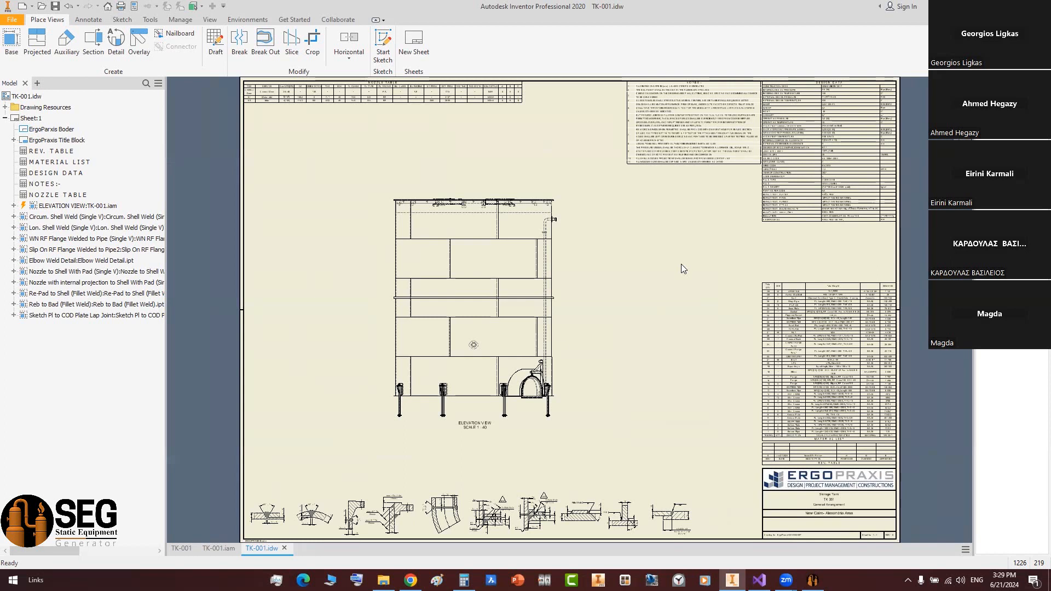
- Inspect the tank's elevation view and the material list on the regenerated sheet
scroll(470, 395, up, 3)
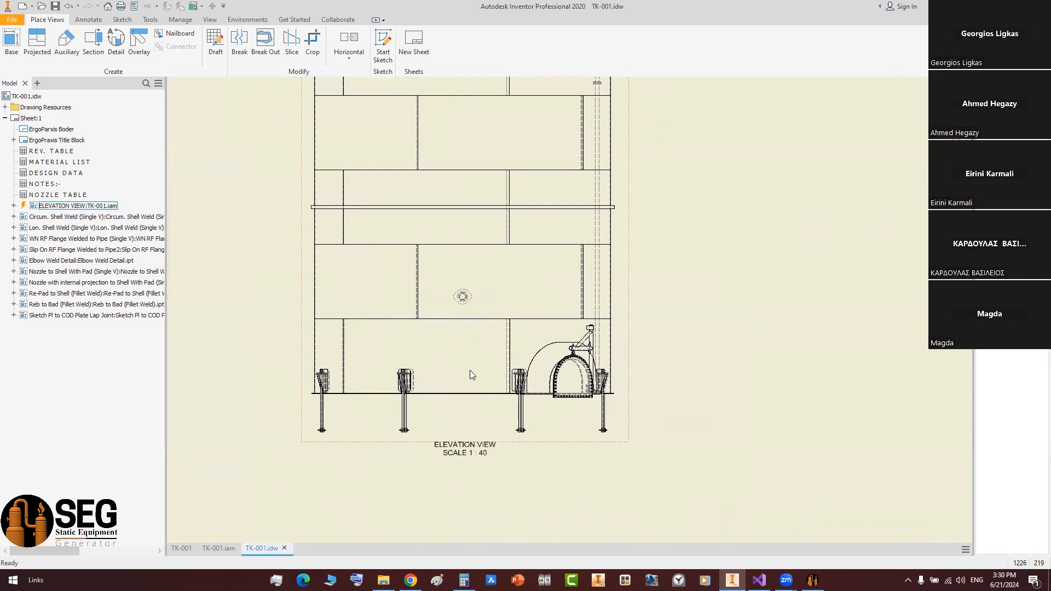
scroll(469, 370, down, 5)
scroll(666, 333, up, 5)
scroll(483, 314, down, 1)
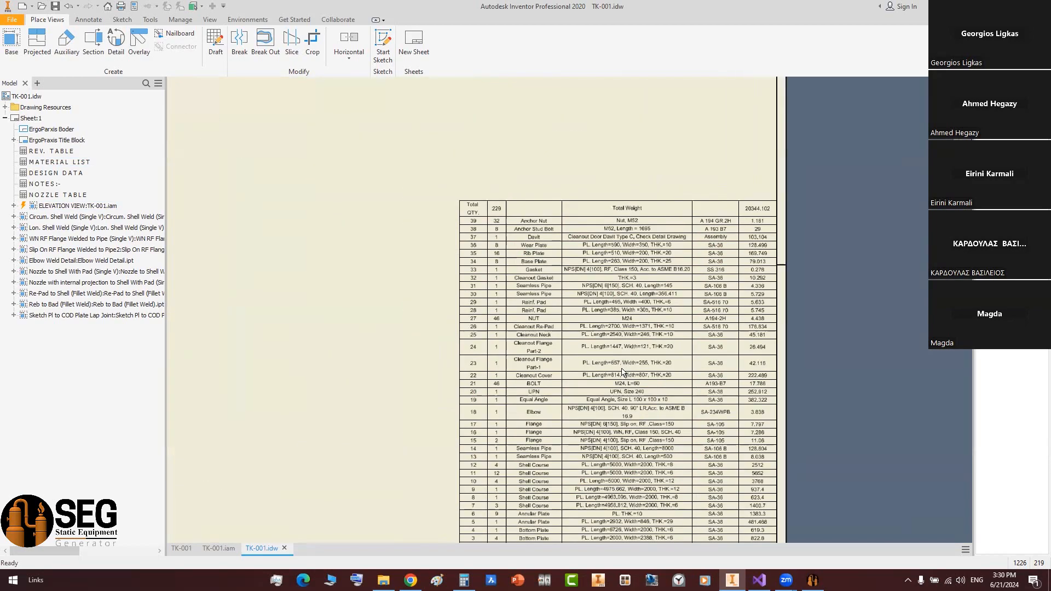
- Inspect the material list and the nozzle table on the regenerated TK-001 sheet
scroll(588, 365, up, 3)
scroll(573, 362, down, 4)
scroll(620, 401, down, 5)
scroll(469, 377, up, 8)
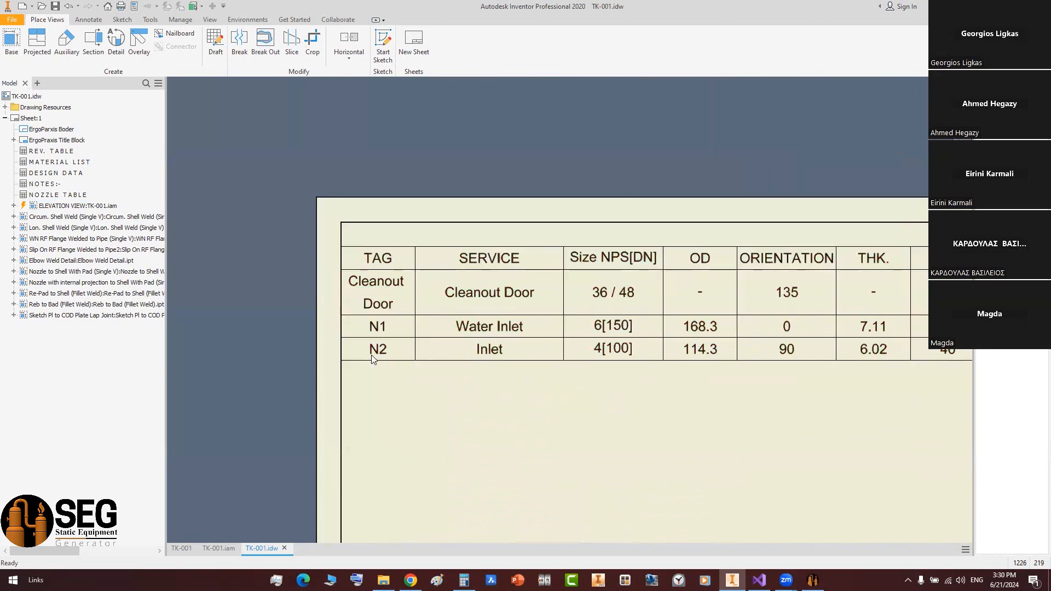
scroll(796, 511, down, 3)
scroll(807, 482, down, 4)
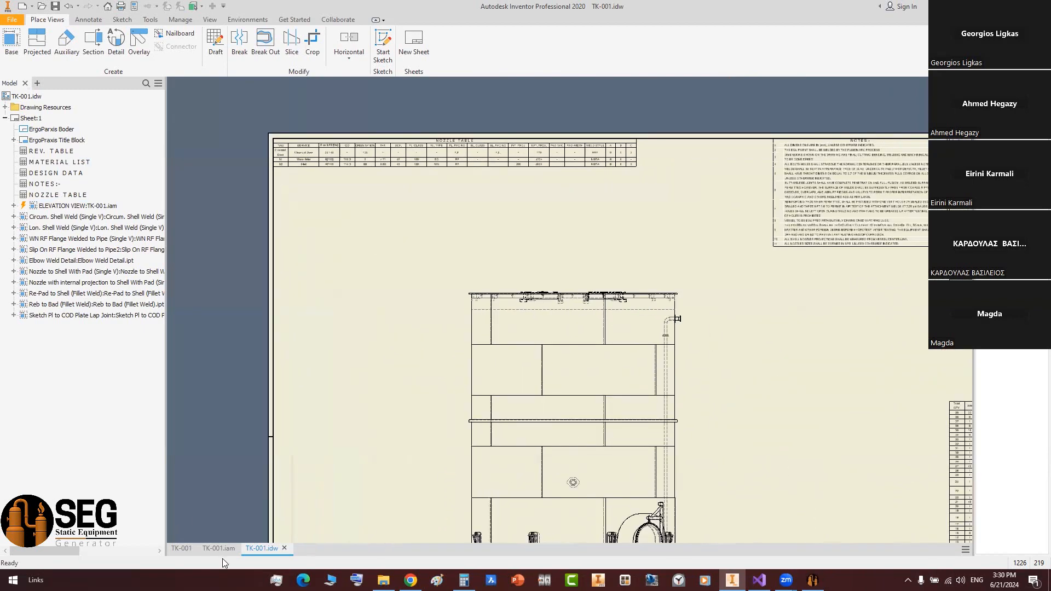
- Switch to Static Equipment Generator and add a Shell Nozzle API 650 named M1 to Can-1
click(812, 579)
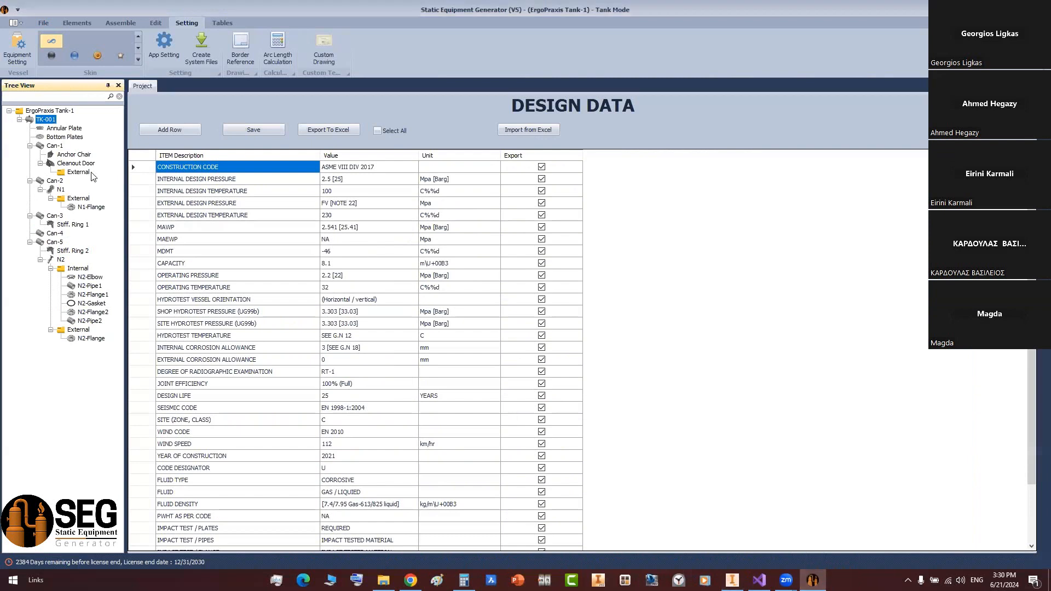
click(55, 145)
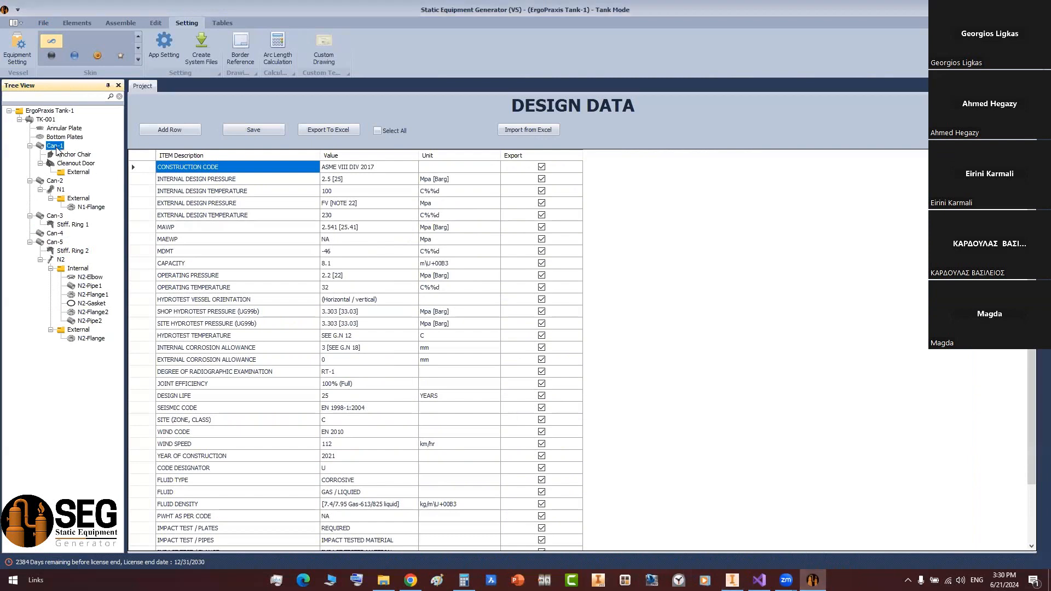
click(70, 24)
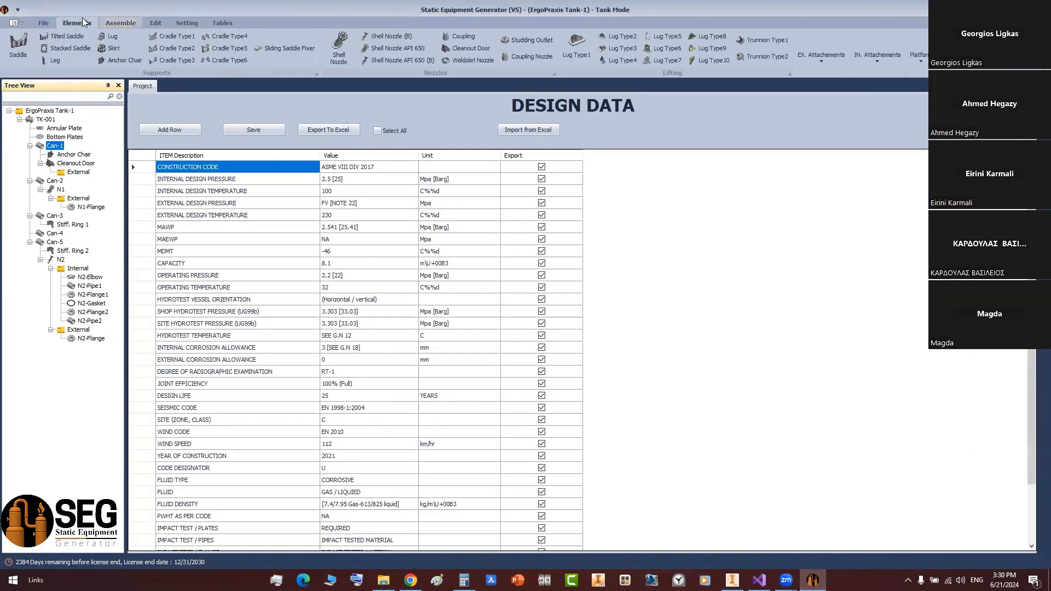
click(396, 49)
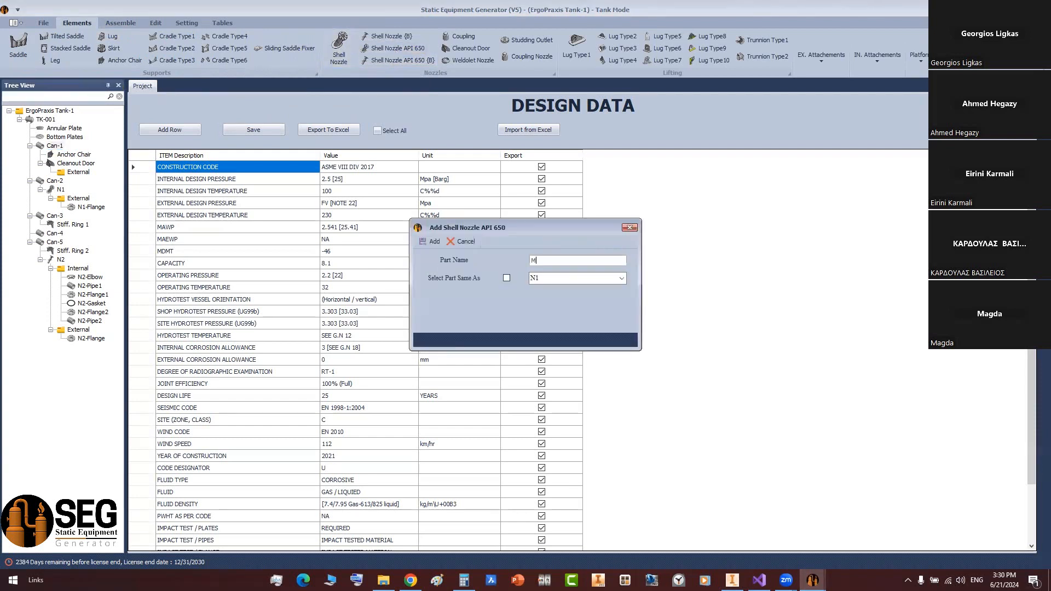
key(Return)
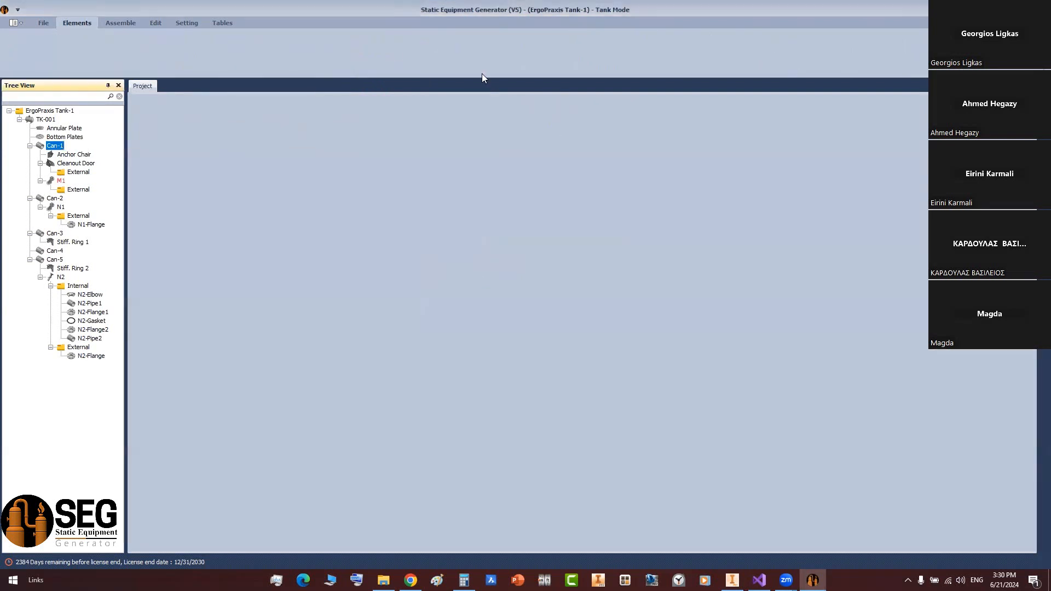
- Open nozzle M1's settings, use the Nozzle From Pipe Connected to Tank type and set the size to 24
click(61, 181)
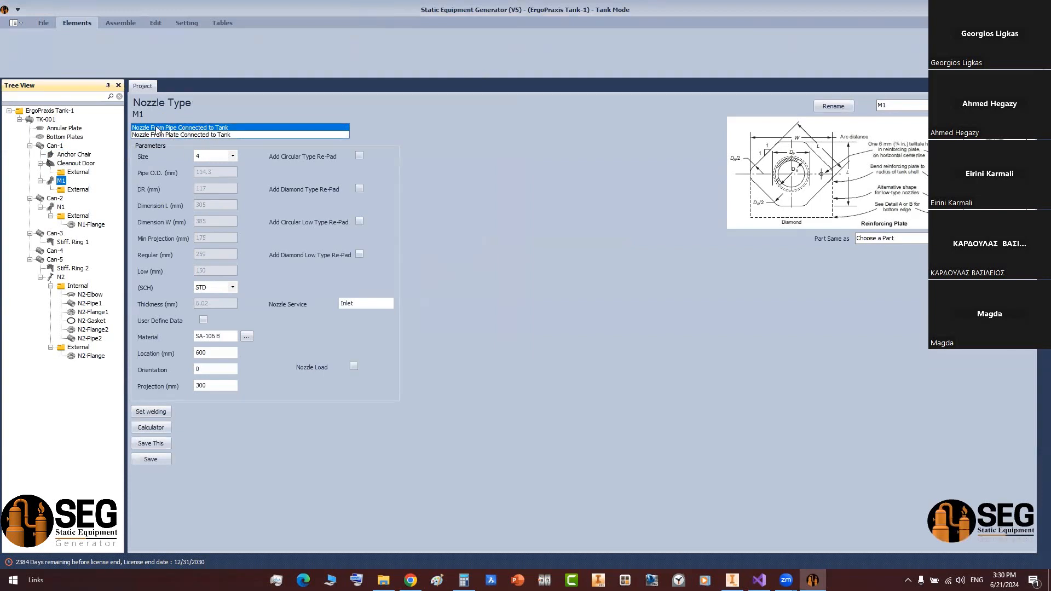
click(176, 135)
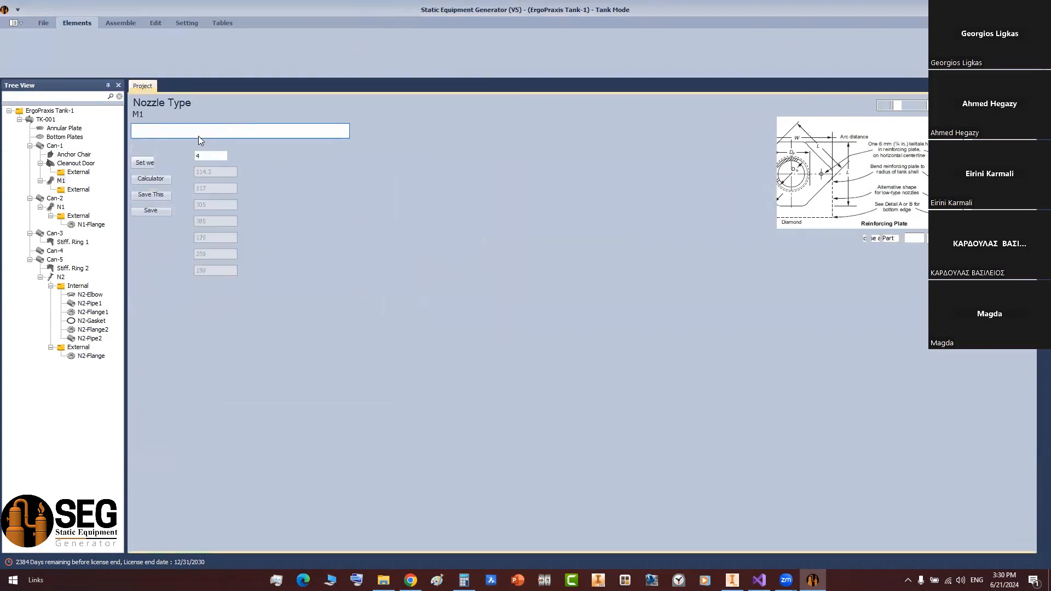
click(191, 131)
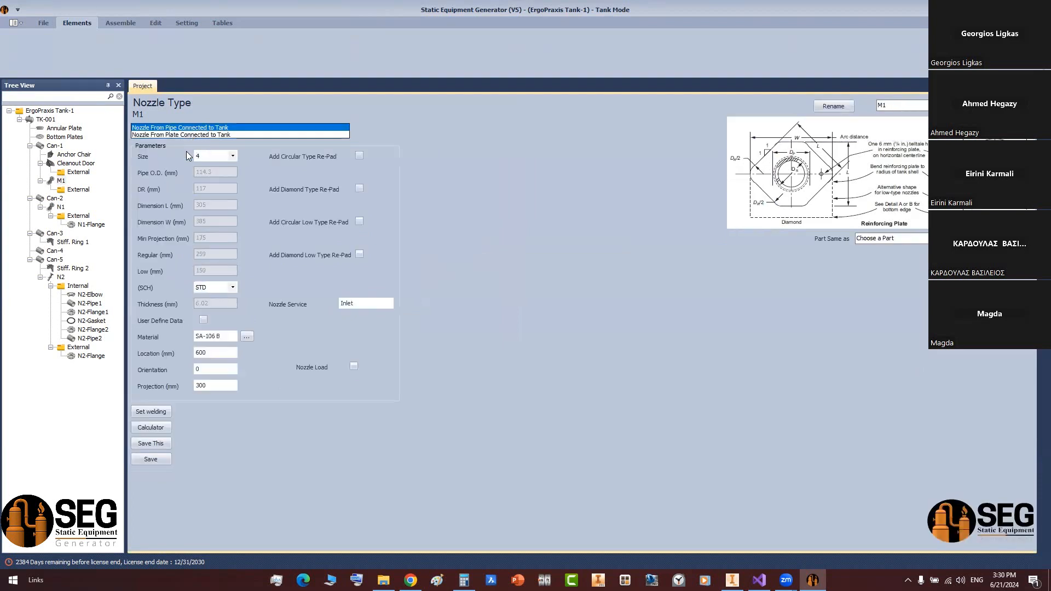
click(233, 156)
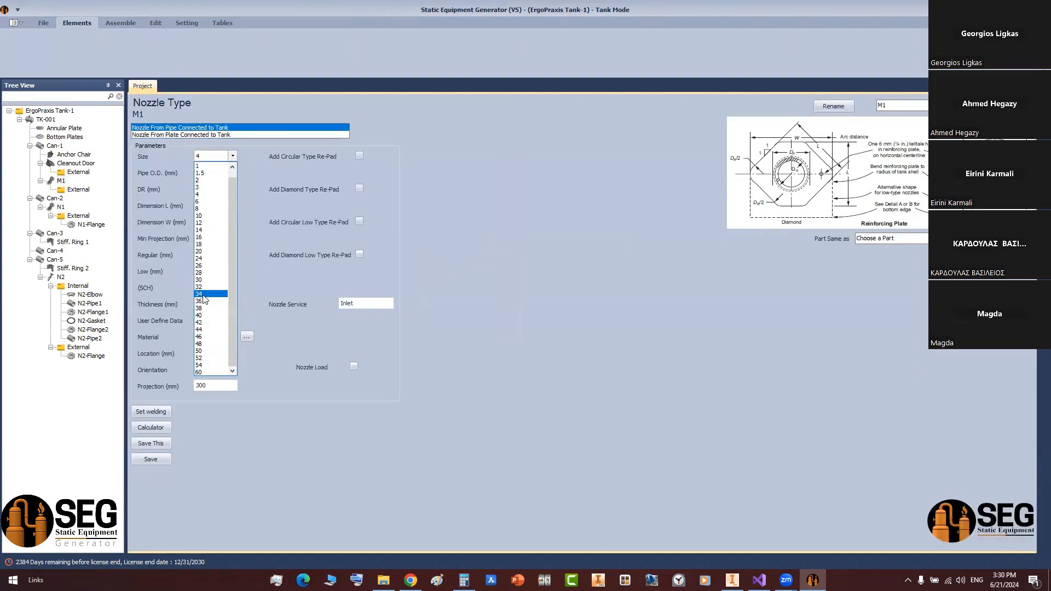
click(201, 257)
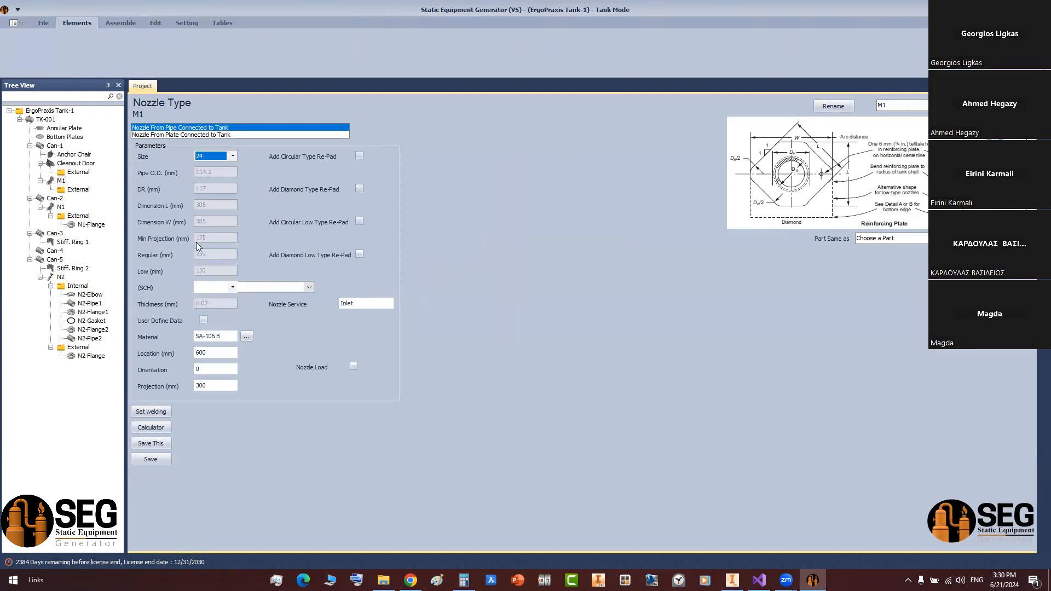
- Try schedules 80, 40 and 30 for nozzle M1, and set its schedule to 20
click(225, 287)
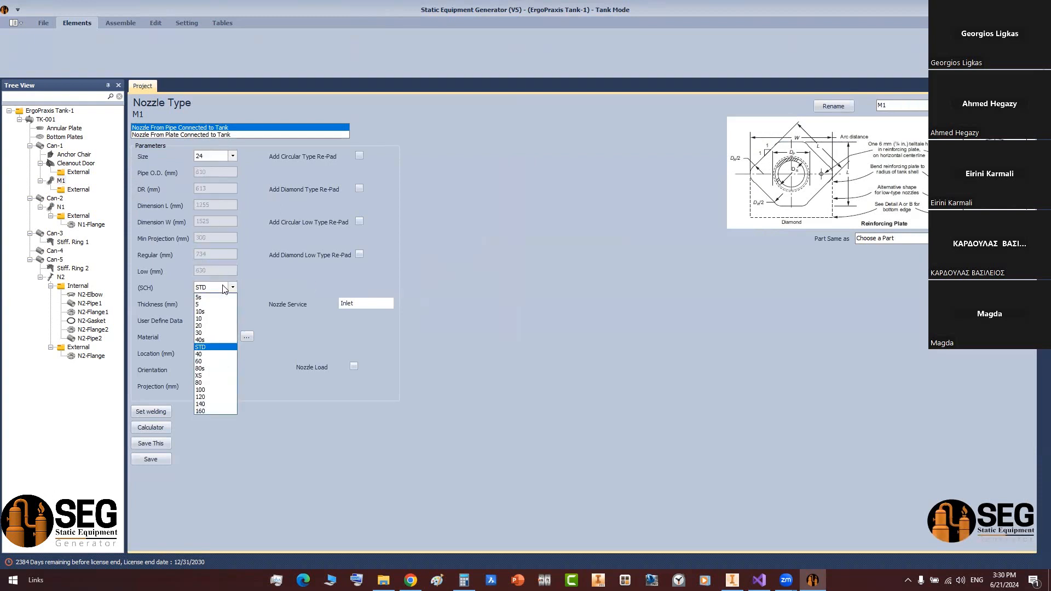
click(211, 383)
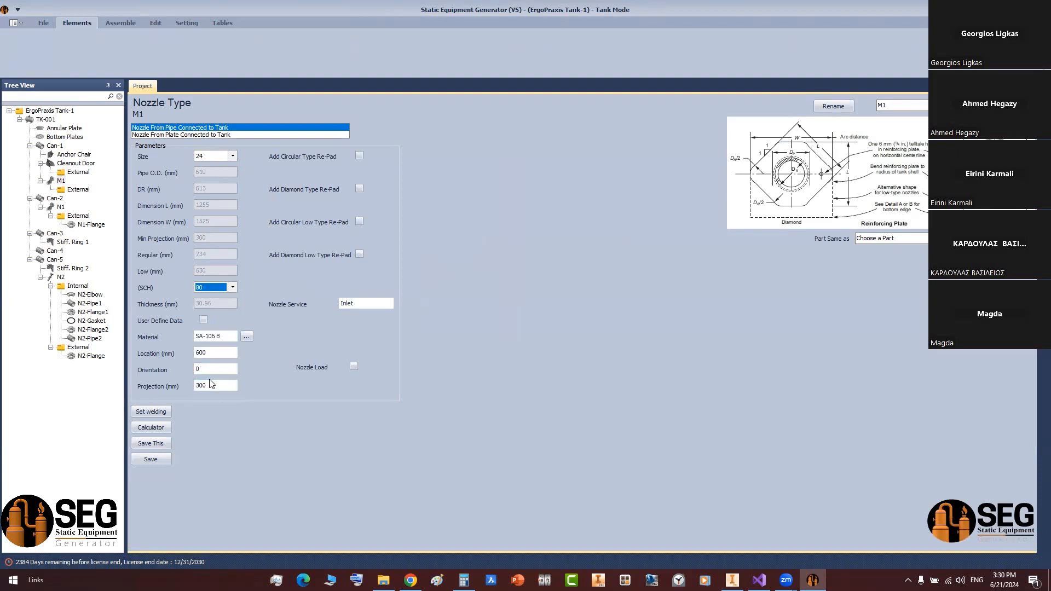
click(216, 286)
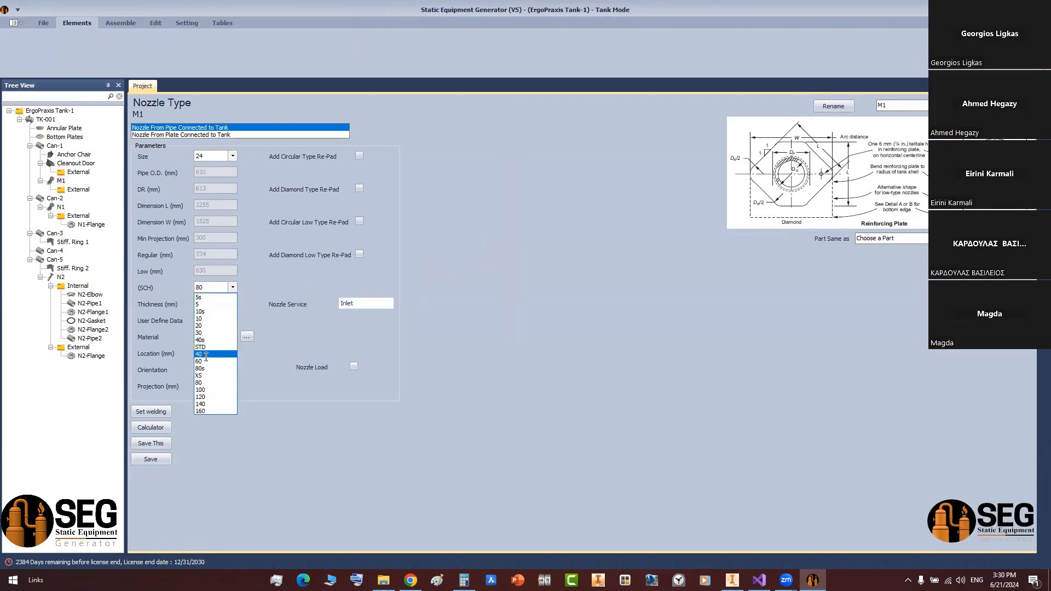
click(206, 354)
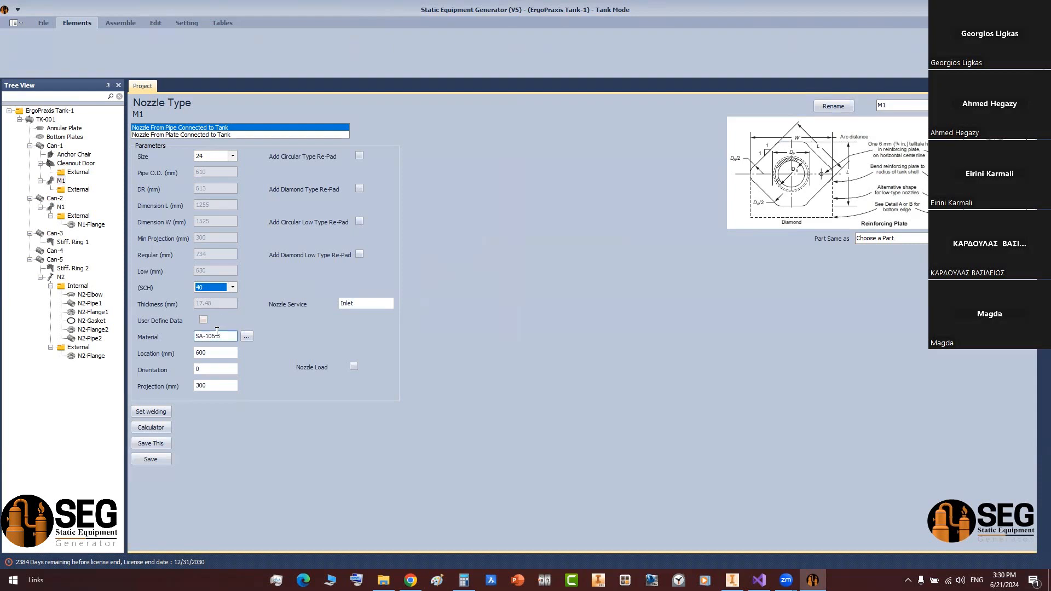
click(216, 287)
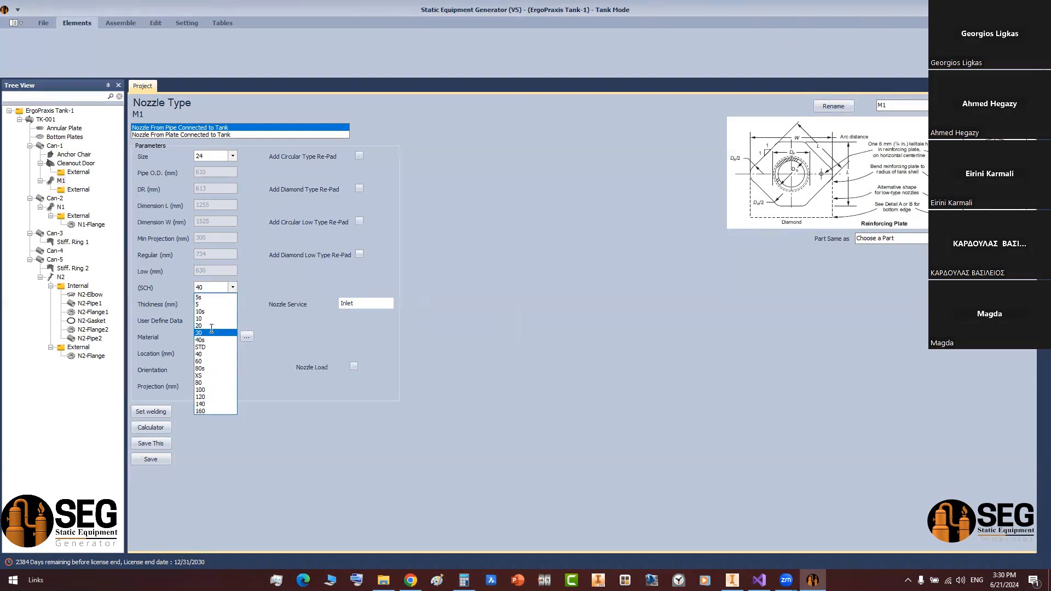
click(212, 325)
click(223, 288)
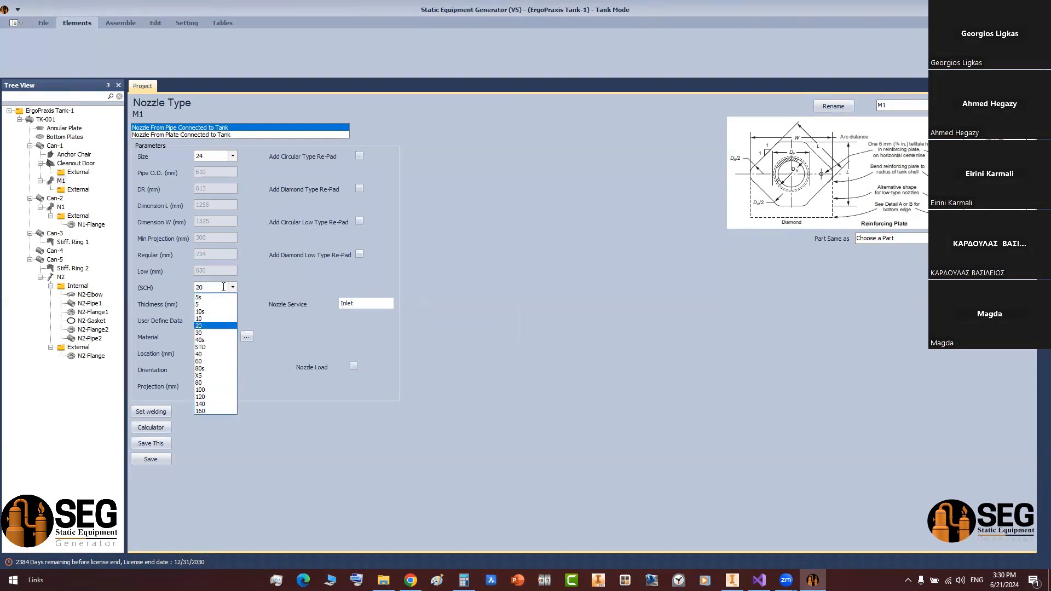
click(226, 329)
click(220, 288)
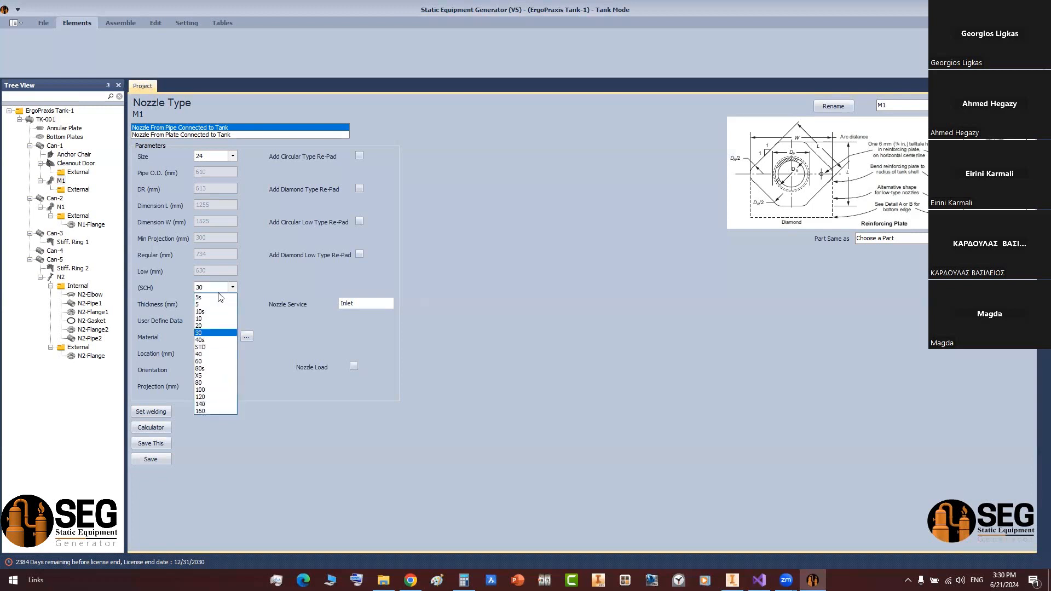
click(219, 323)
- Set M1's nozzle service to ManWay and add a diamond type re-pad in SA-516 70, 10 mm thick
key(Tab)
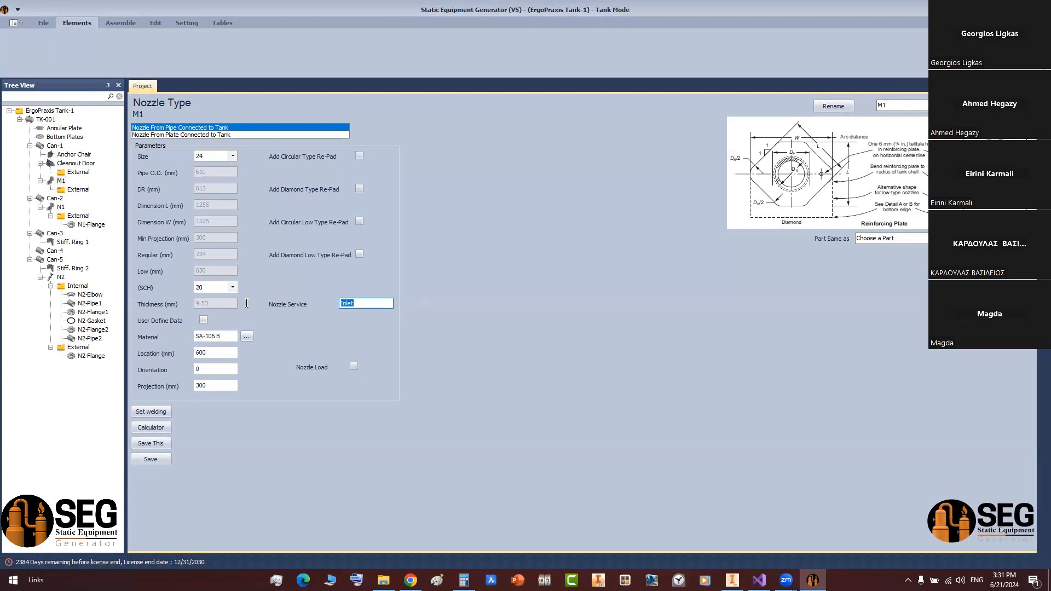
text(ManWay)
click(359, 189)
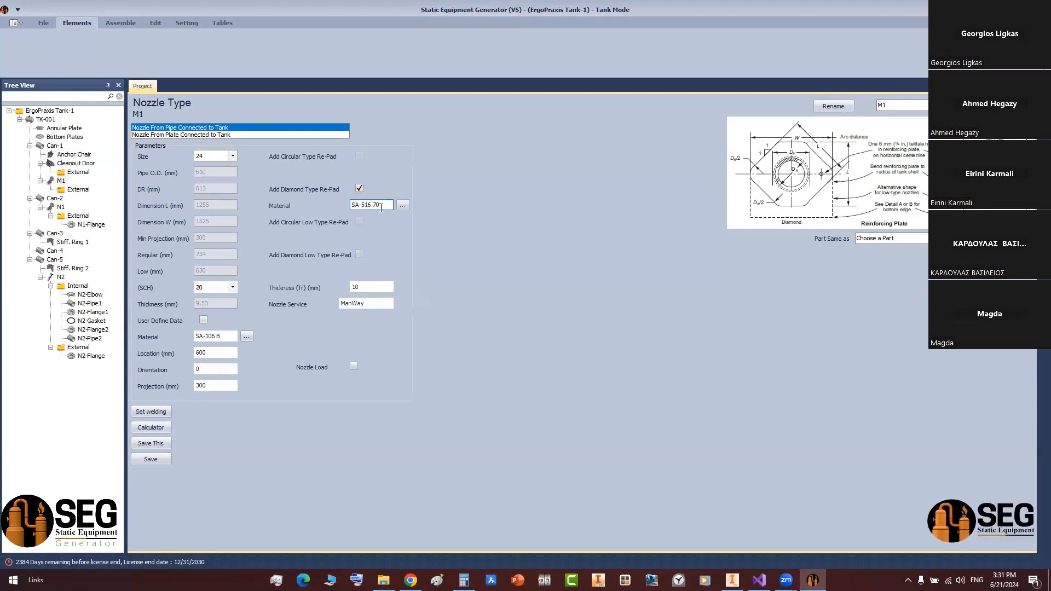
click(381, 290)
- Switch to Inventor and measure the height of the lowest shell course in the elevation view, without placing a dimension
click(224, 353)
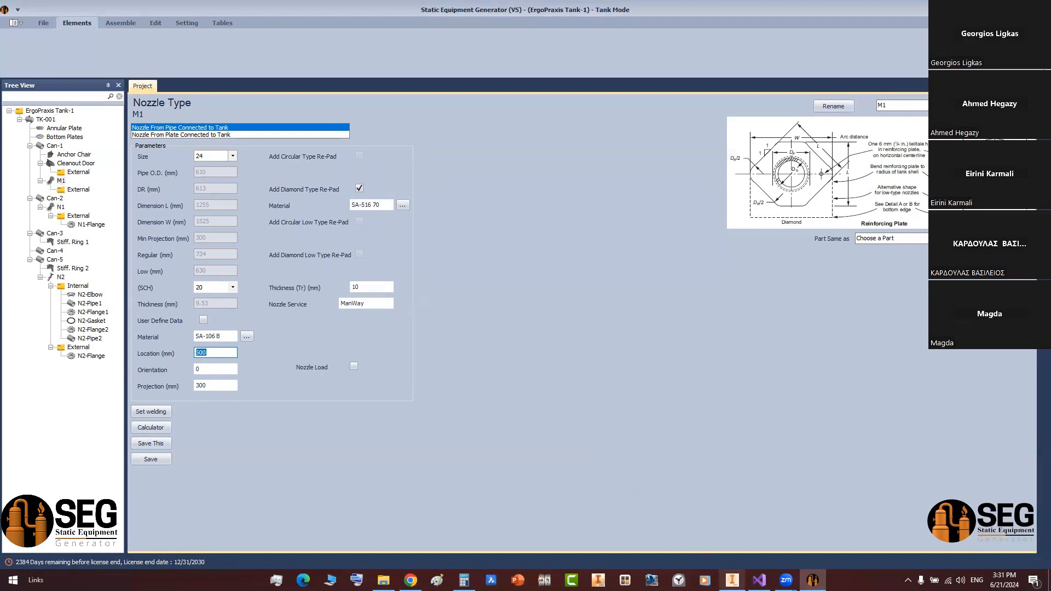
click(733, 579)
scroll(422, 356, up, 5)
key(d)
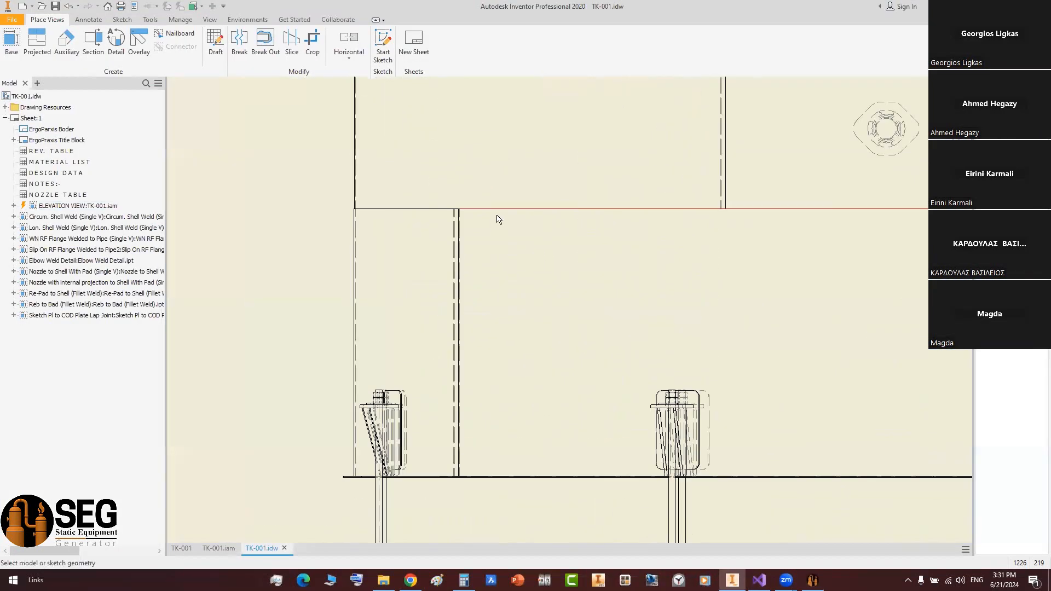
click(495, 210)
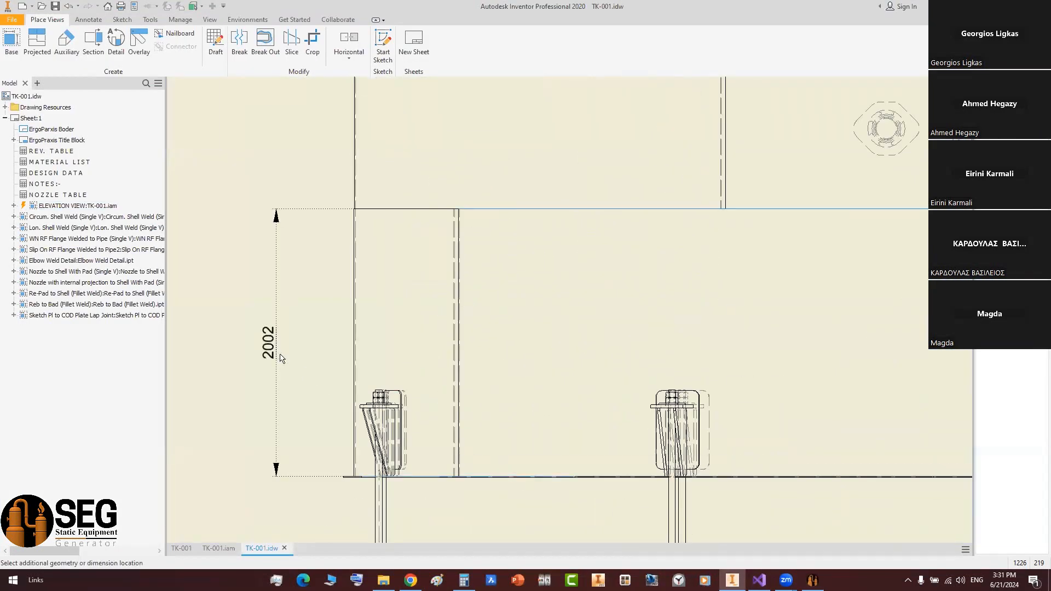
key(Escape)
- Switch back to Static Equipment Generator, set M1's location to 7000 mm and replace the diamond re-pad with the diamond low type
click(812, 579)
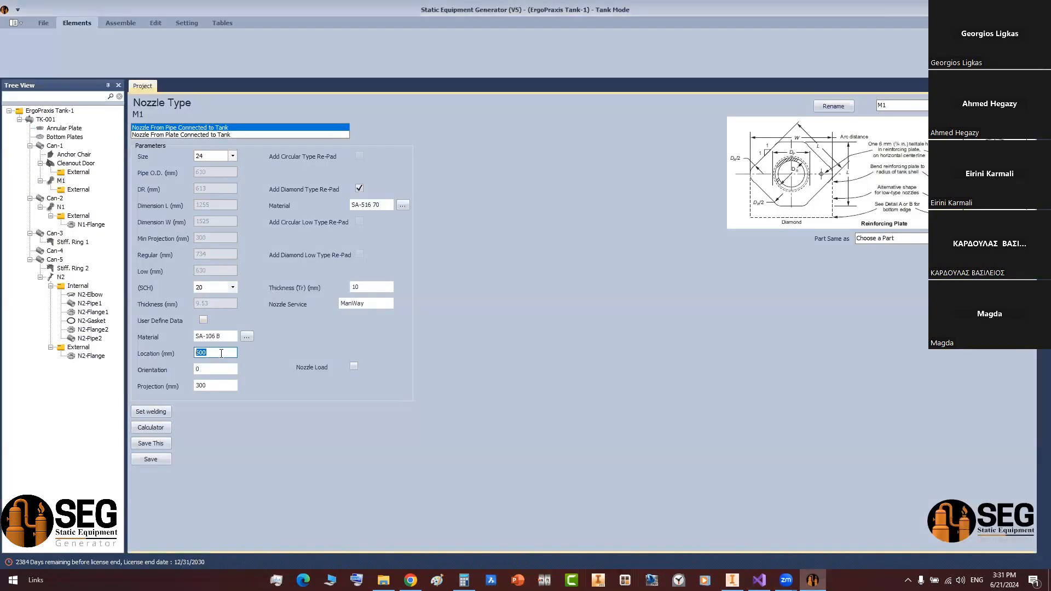
text(1)
drag(214, 351, 172, 351)
text(7000)
click(359, 188)
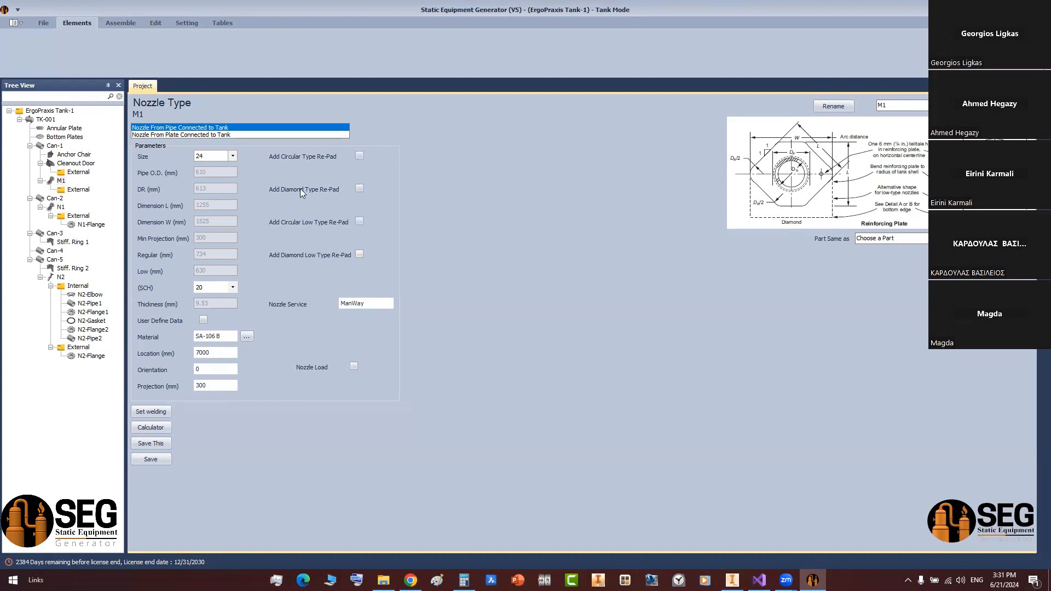
click(359, 254)
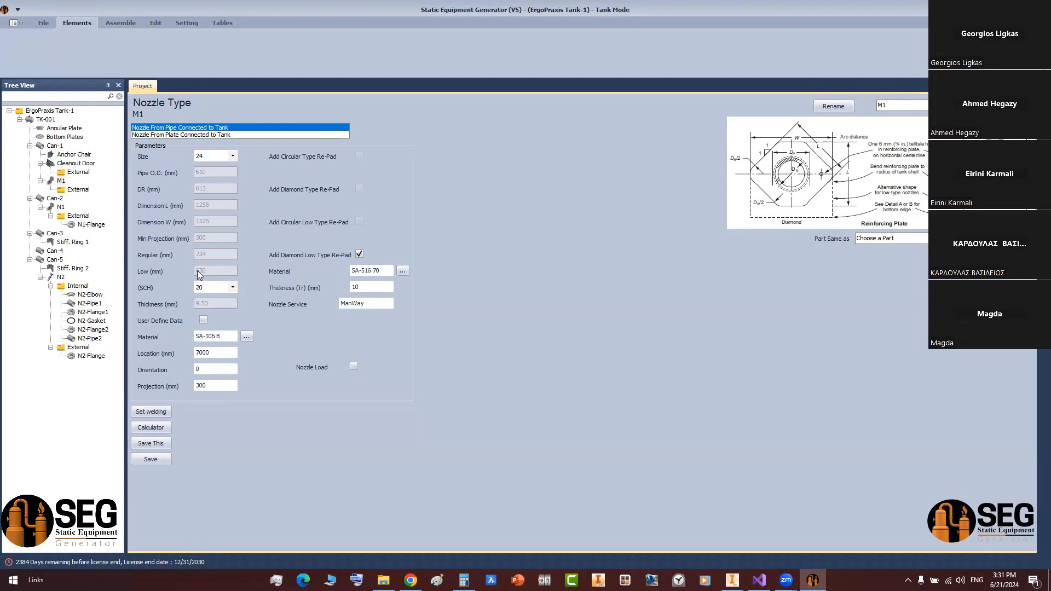
- Switch to Paint, paste the screenshot of M1's nozzle settings and enlarge its parameters area to 200%
click(437, 580)
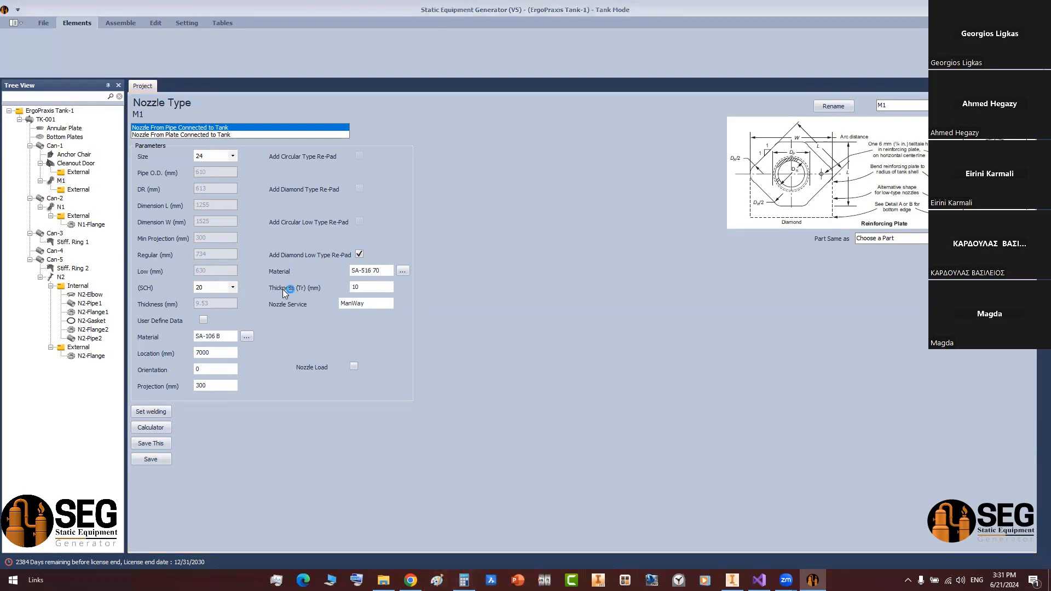
key(ctrl+v)
ctrl+scroll(219, 394, up, 2)
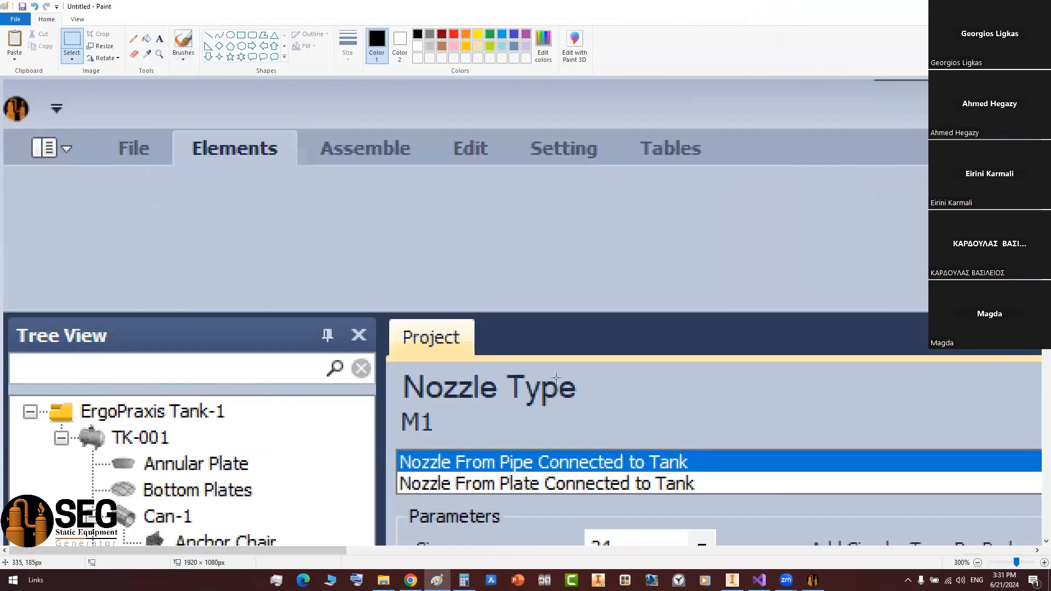
scroll(565, 365, down, 3)
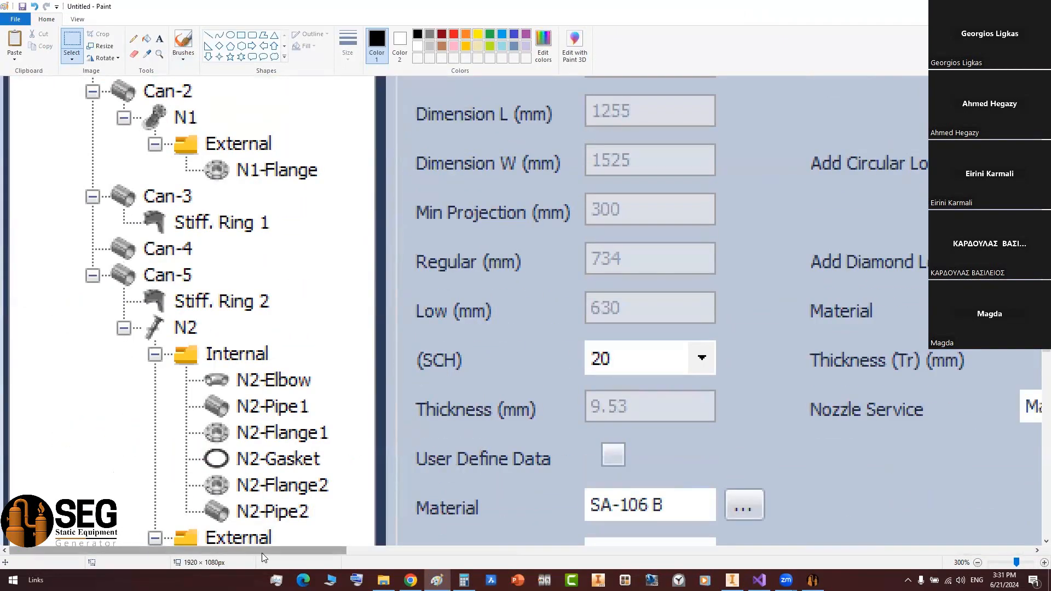
drag(262, 550, 348, 550)
scroll(329, 473, up, 4)
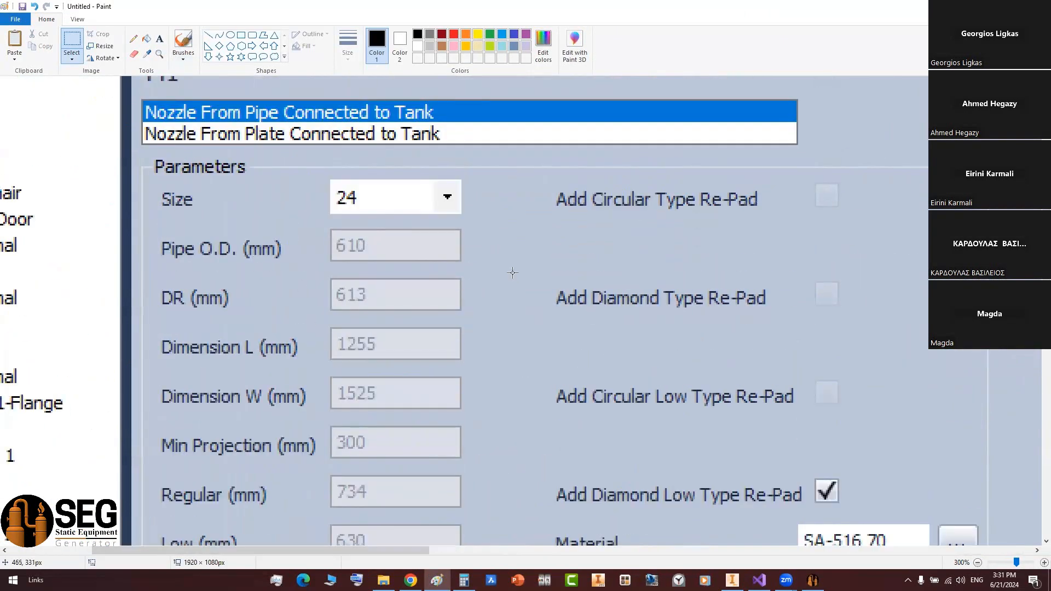
ctrl+scroll(302, 158, down, 1)
- Outline the Low (mm) and Location (mm) rows of the screenshot with thicker red rounded rectangles
click(252, 35)
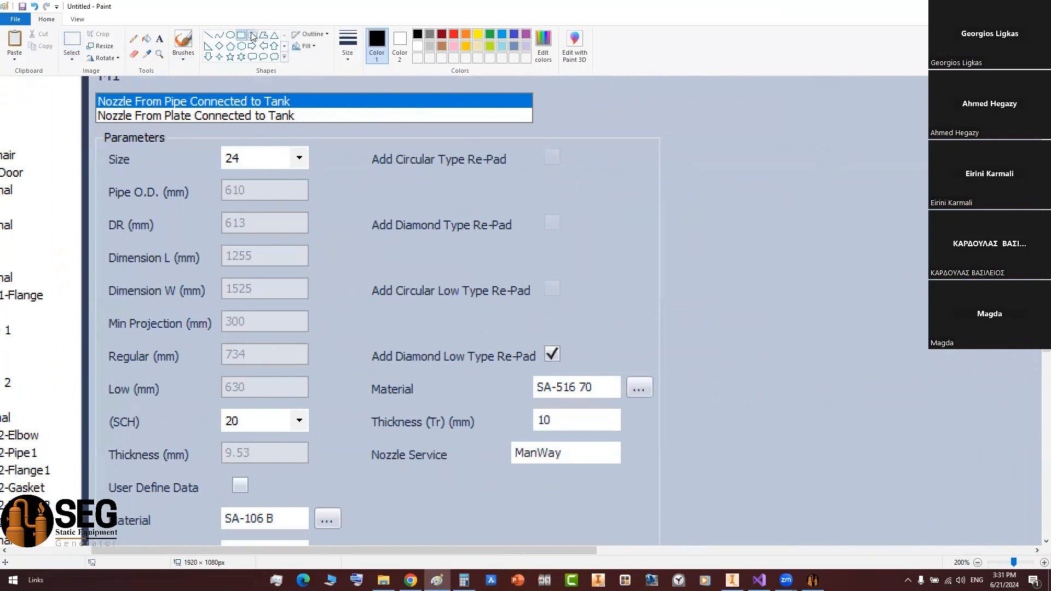
click(344, 55)
click(353, 96)
click(454, 34)
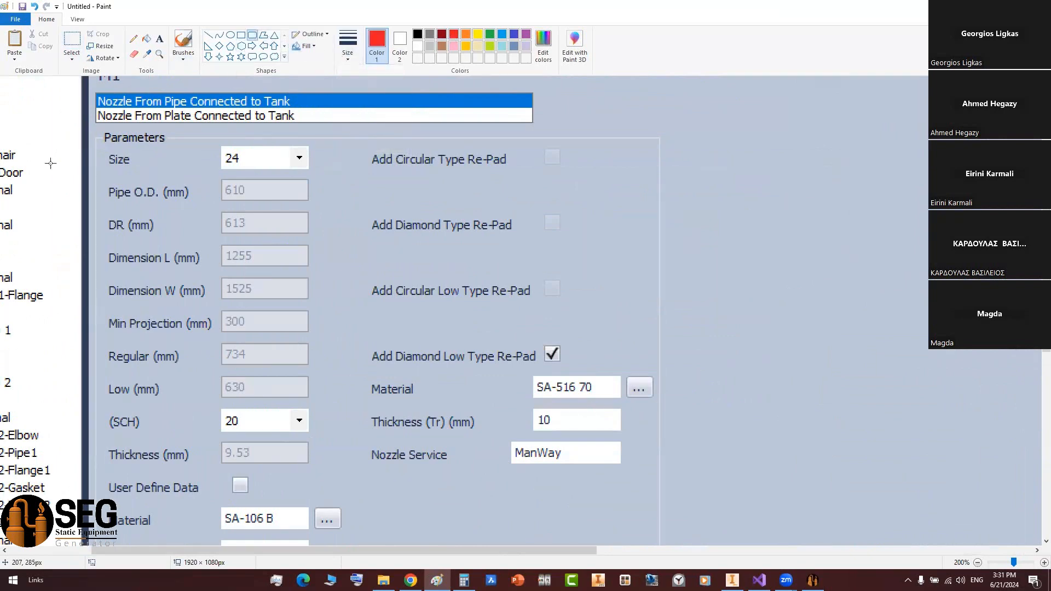
mouse_move(105, 165)
mouse_down()
mouse_move(328, 441)
mouse_move(329, 405)
mouse_up()
key(ctrl+z)
mouse_move(101, 371)
mouse_down()
mouse_move(117, 388)
mouse_move(322, 409)
mouse_move(314, 405)
mouse_up()
scroll(314, 405, down, 3)
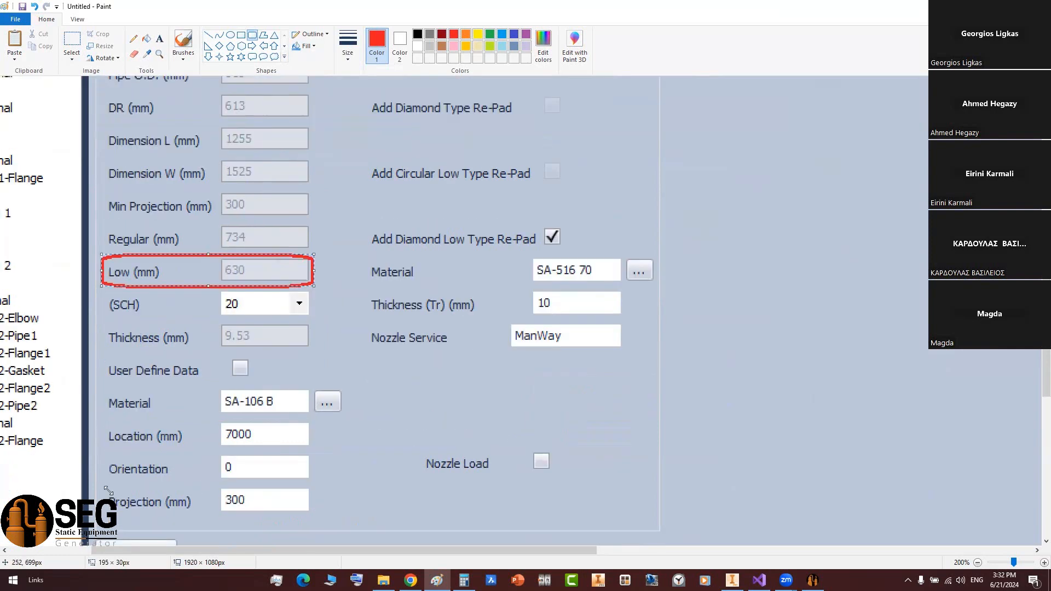
drag(102, 417, 320, 450)
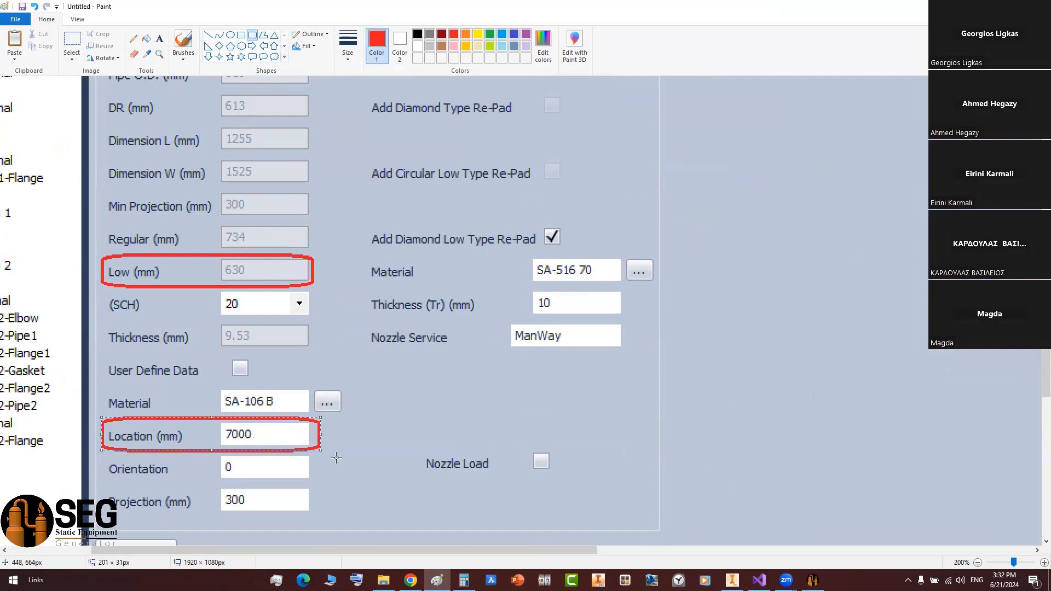
- Switch back to Static Equipment Generator, set M1's location to 700 mm, orientation to 270 and projection to 150 mm, and save the nozzle
click(813, 580)
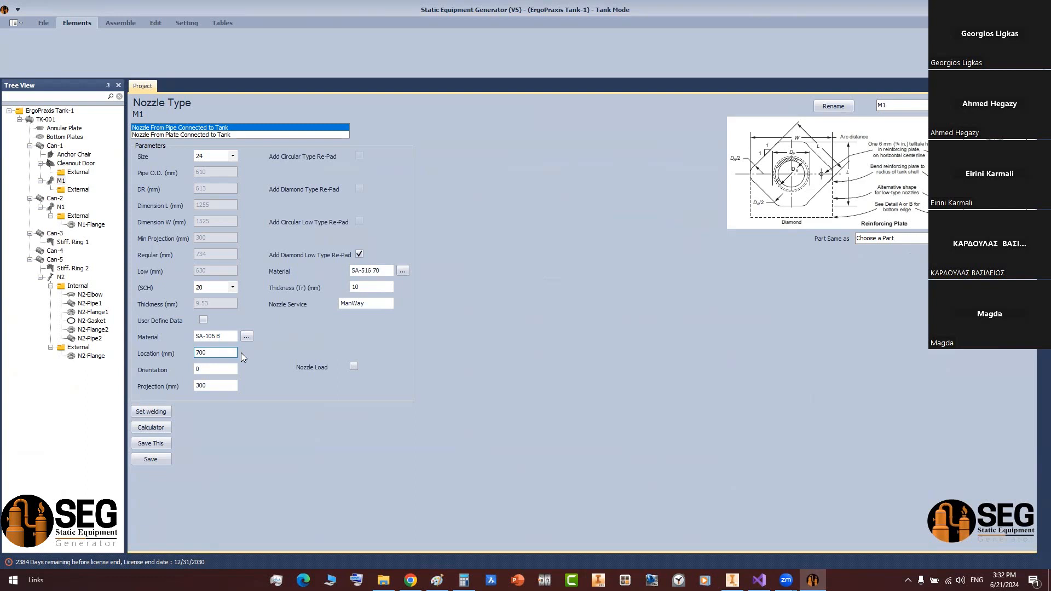
click(216, 387)
key(shift+Tab)
text(27)
click(161, 460)
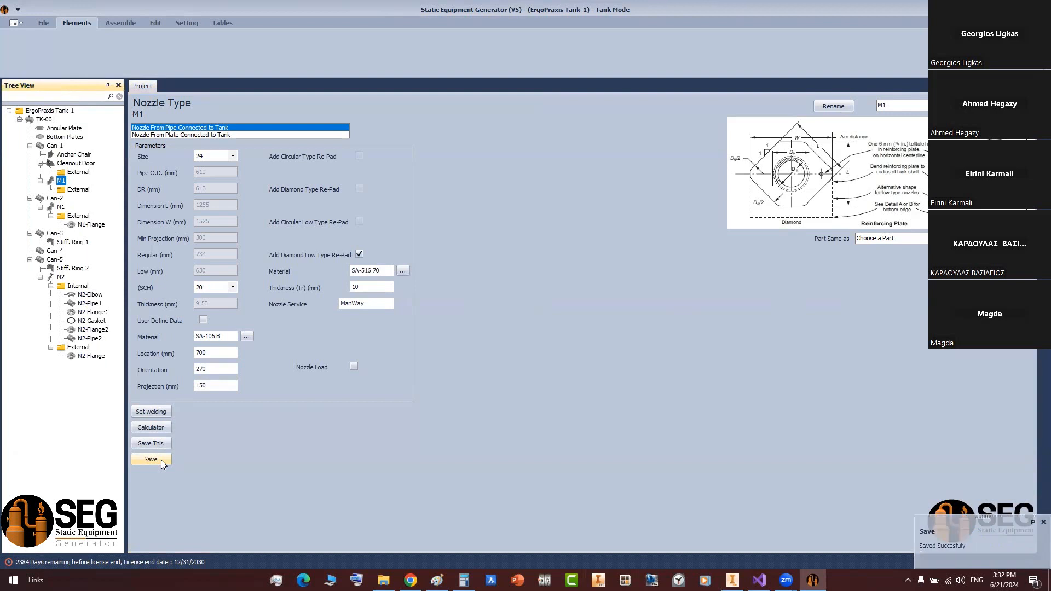
- Assemble nozzle M1 into the tank model in Inventor and inspect its pipe and low-type re-pad on the lowest shell course
click(120, 24)
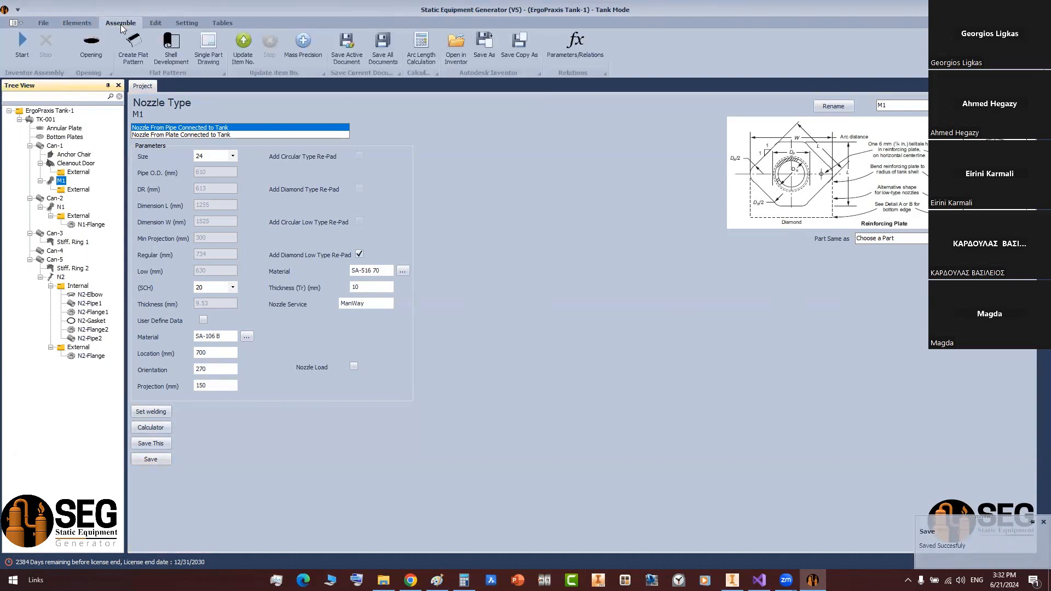
click(22, 46)
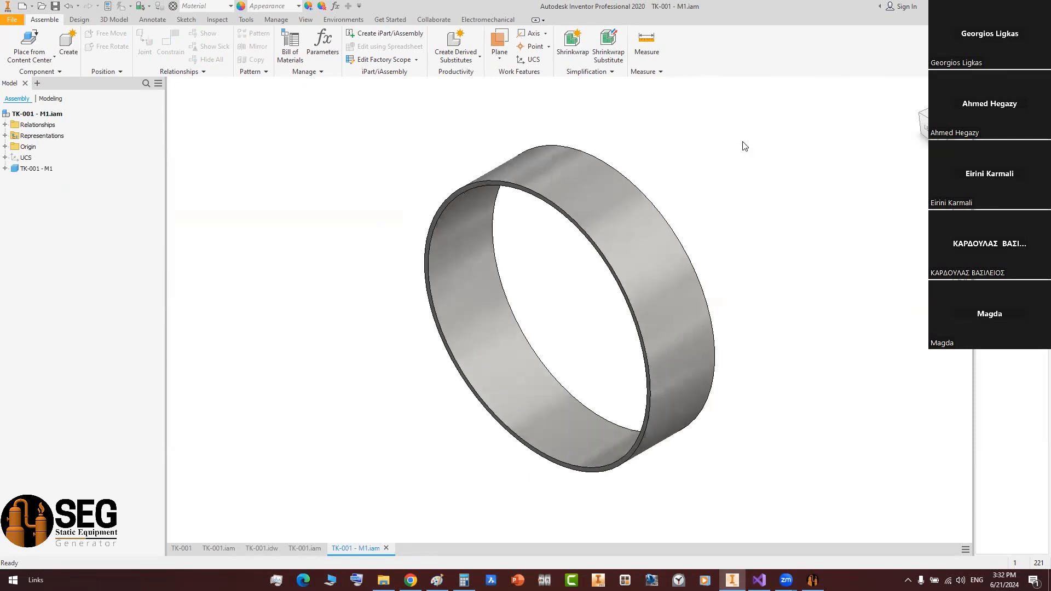
scroll(745, 146, down, 5)
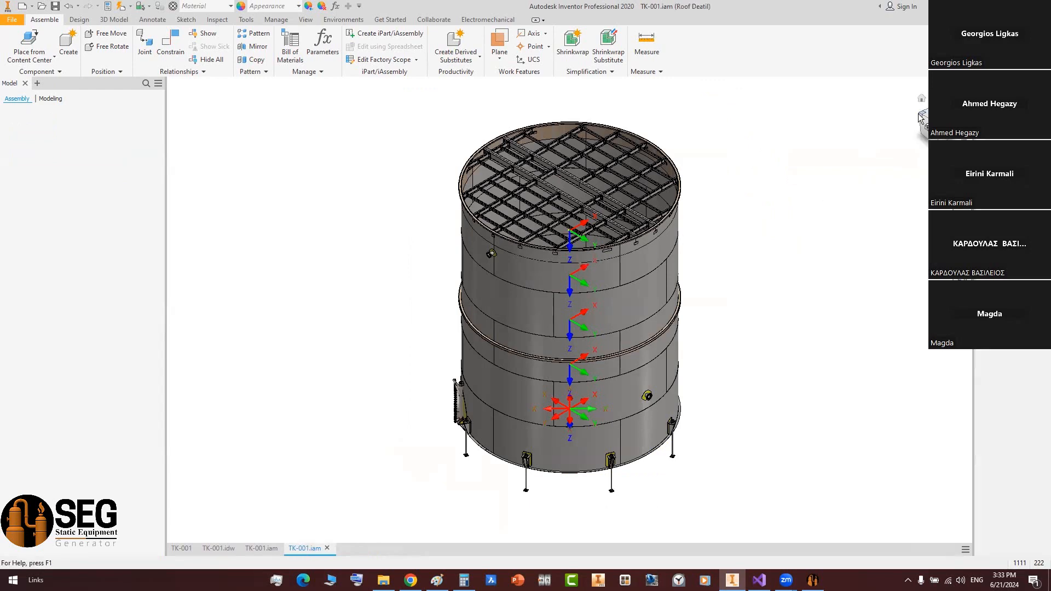
click(919, 114)
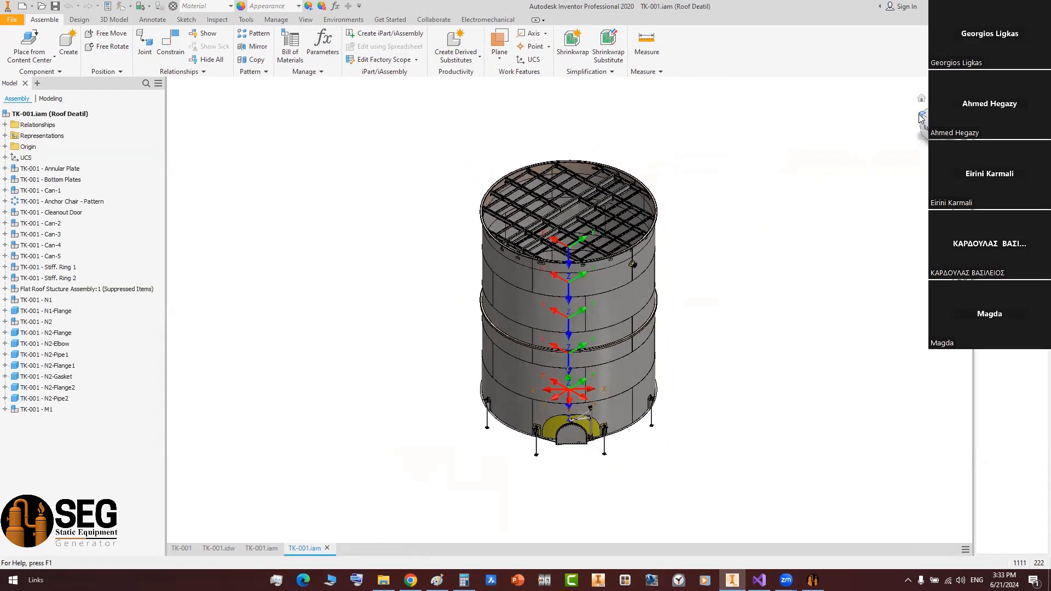
scroll(524, 405, down, 6)
scroll(525, 404, down, 3)
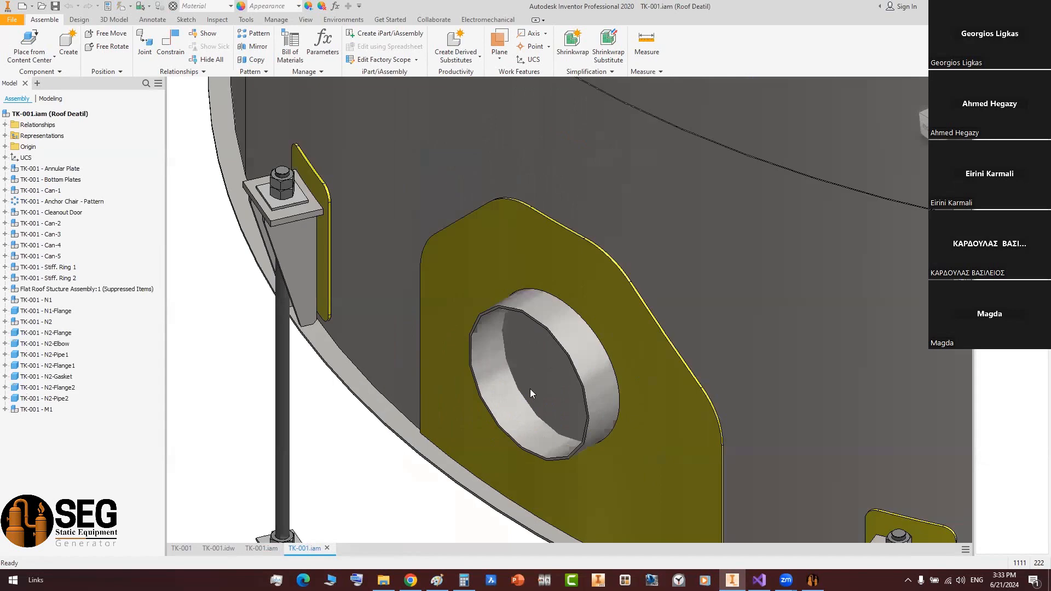
middle_drag(529, 388, 450, 336)
scroll(451, 337, up, 4)
middle_drag(434, 410, 407, 489)
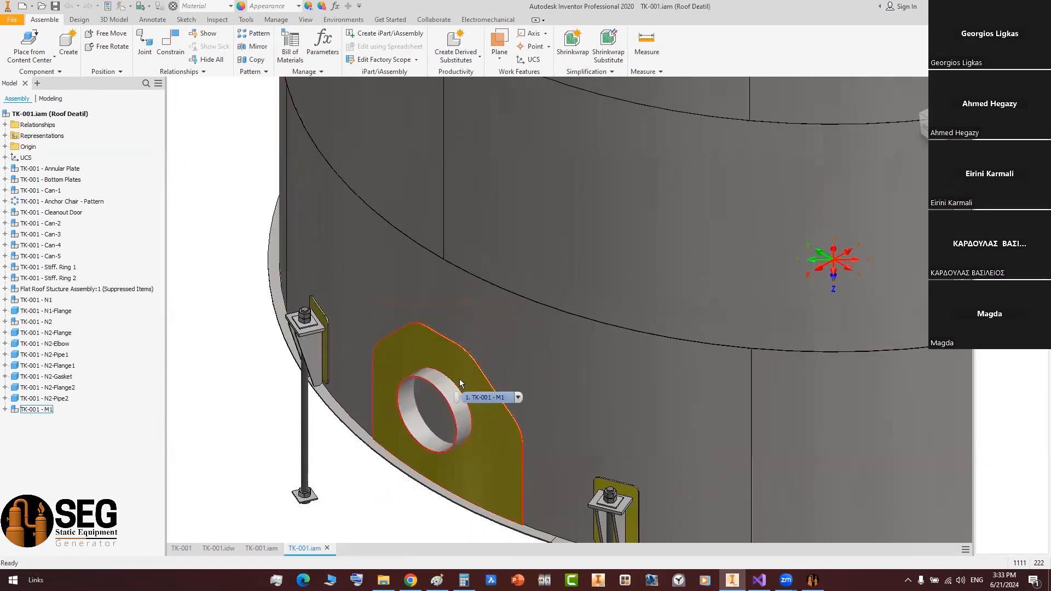
- Return to Static Equipment Generator and add a flange named M1-Flange to M1's external parts
click(812, 580)
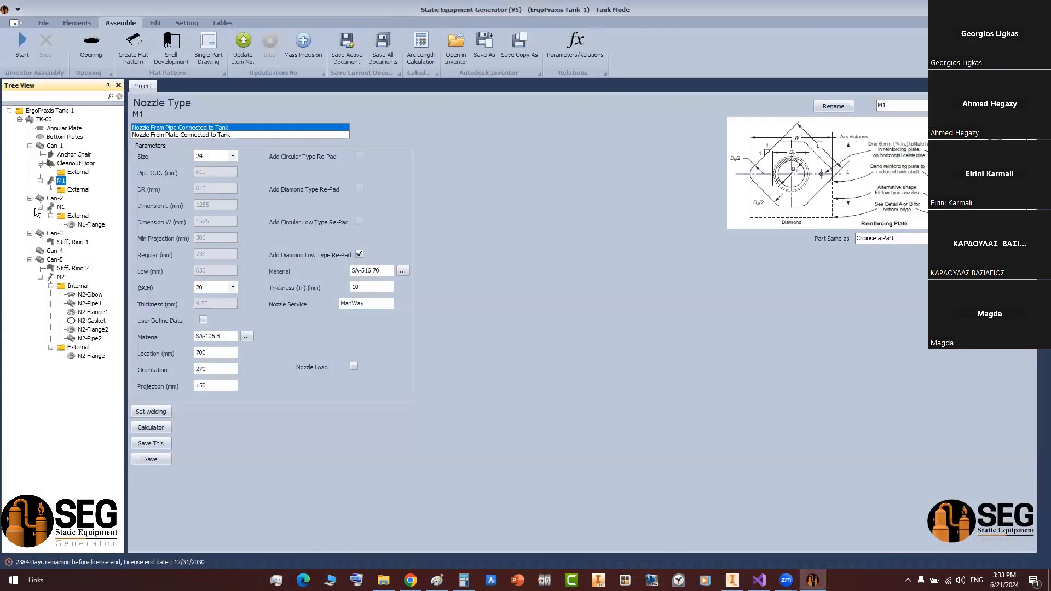
click(72, 192)
click(77, 23)
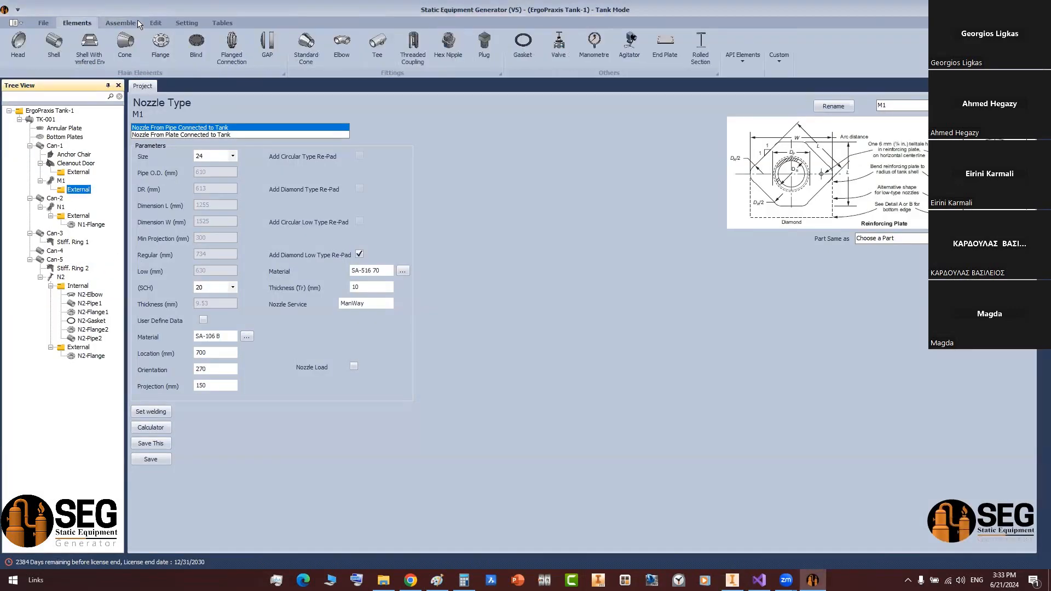
click(173, 62)
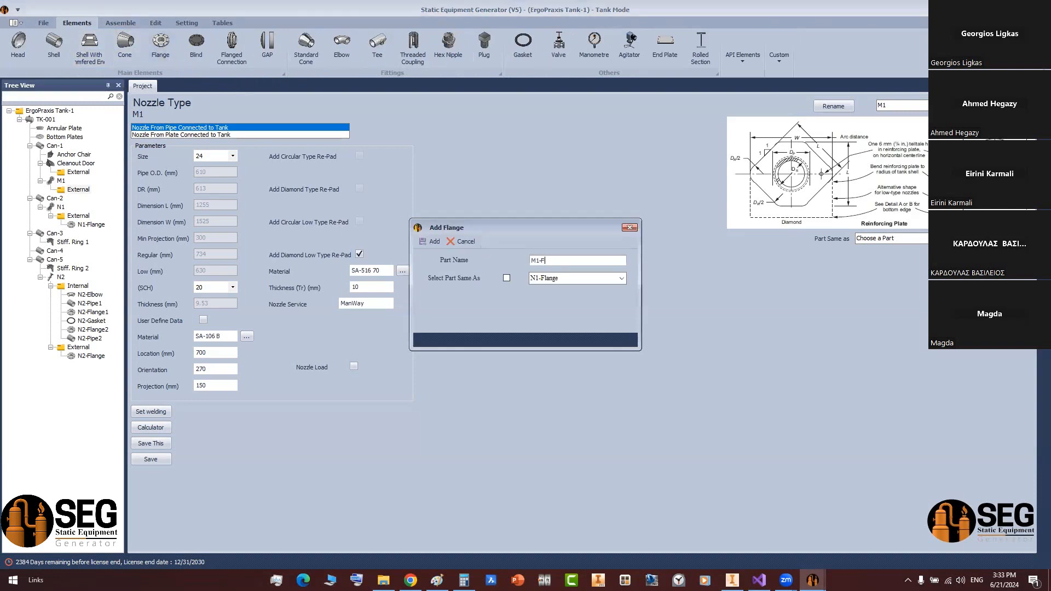
text(M1-Flange)
key(Return)
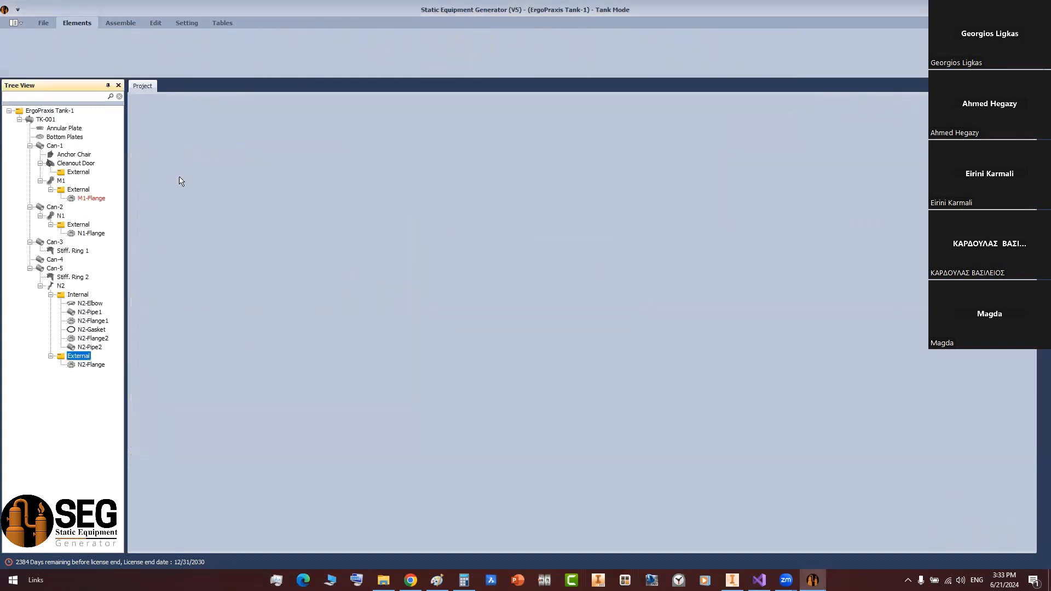
- Define M1-Flange as WN-RF ASME B16.5 with size 24 and pipe schedule 20, and save it
click(82, 199)
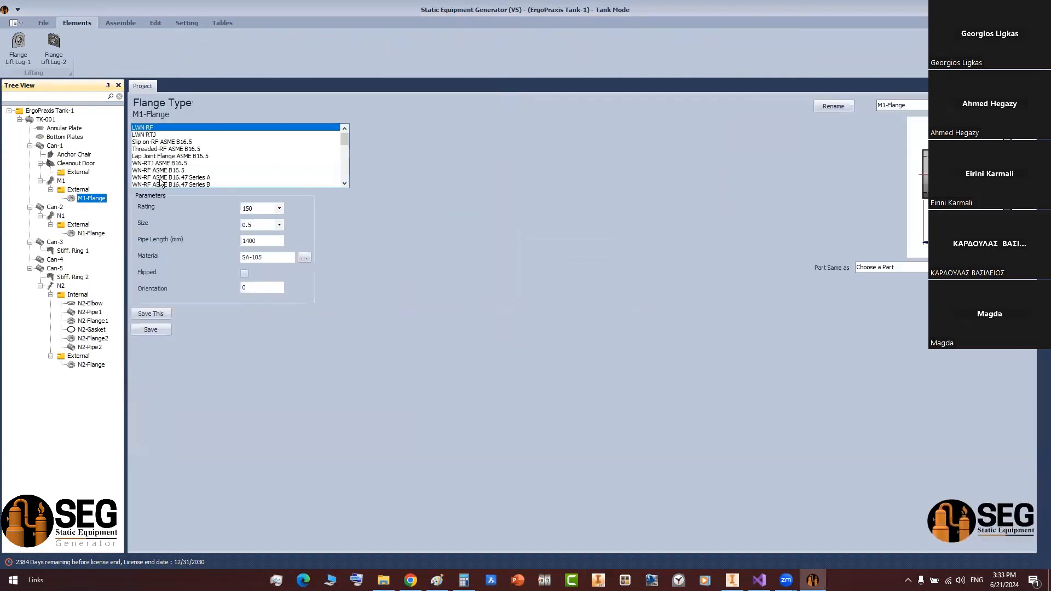
click(180, 170)
click(278, 225)
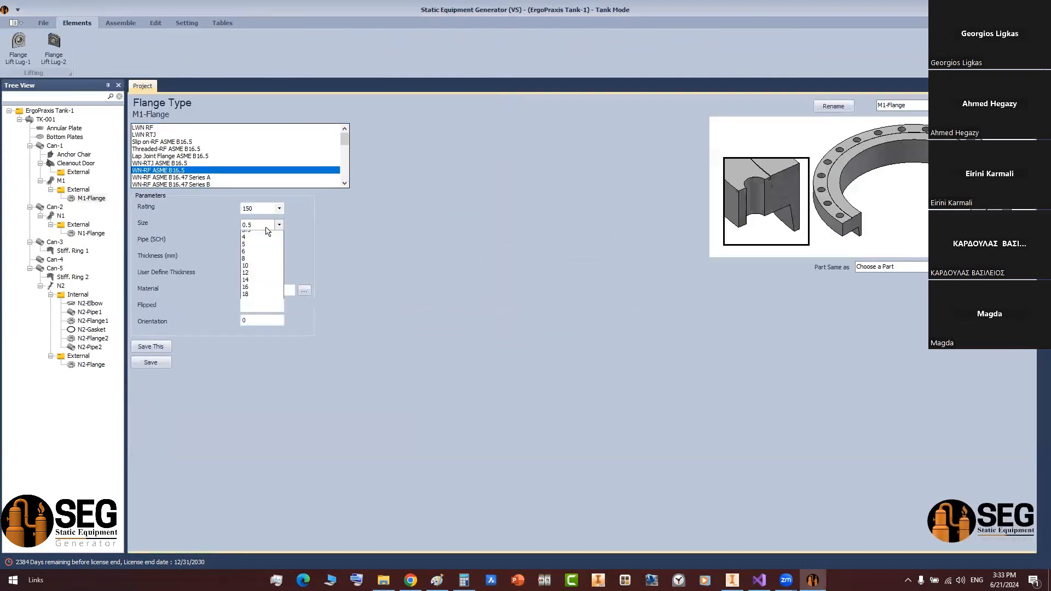
click(252, 371)
click(278, 241)
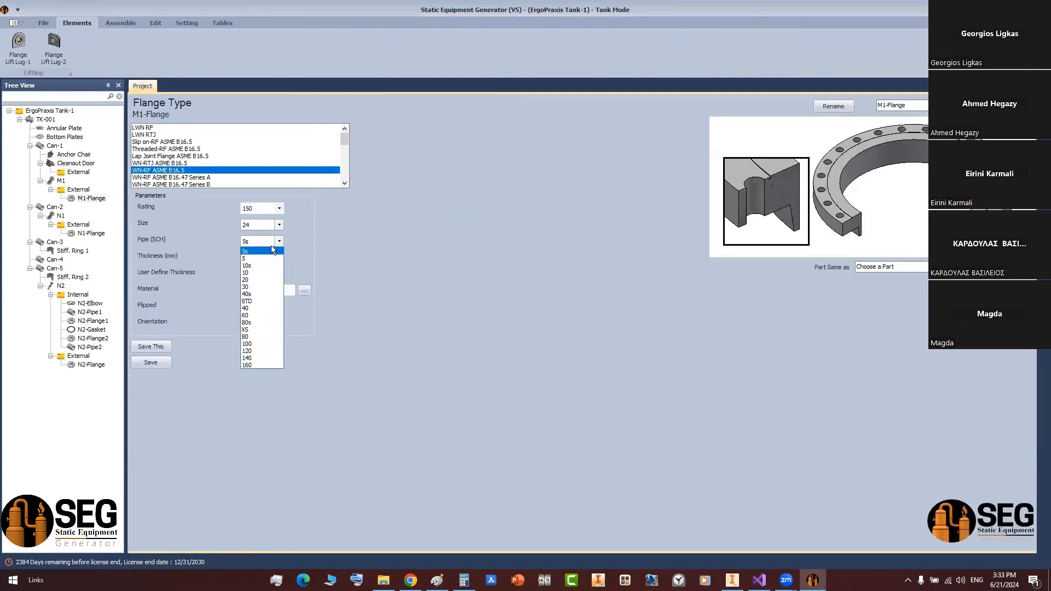
click(257, 279)
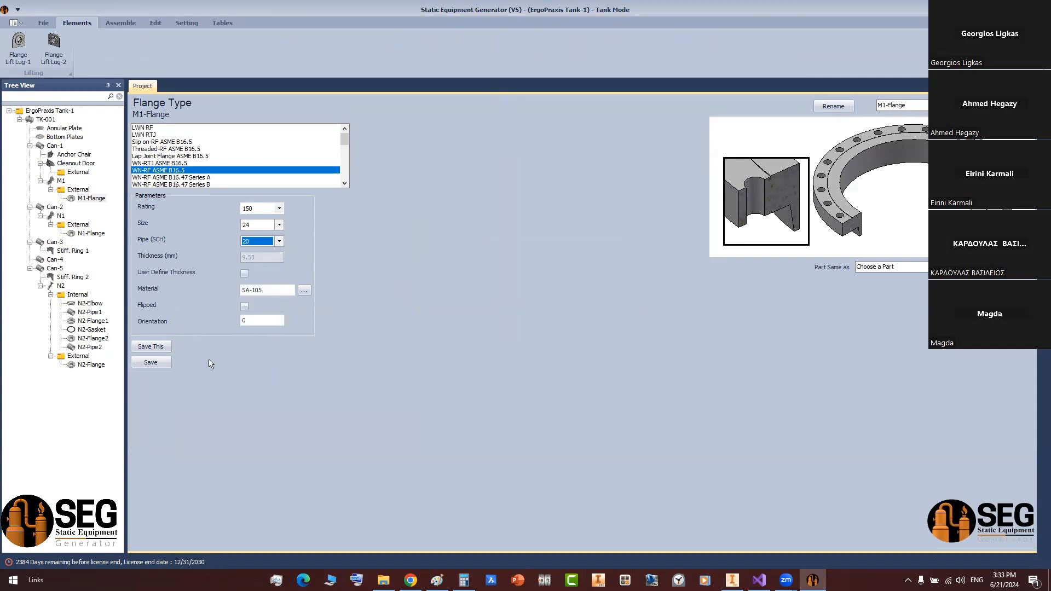
click(157, 361)
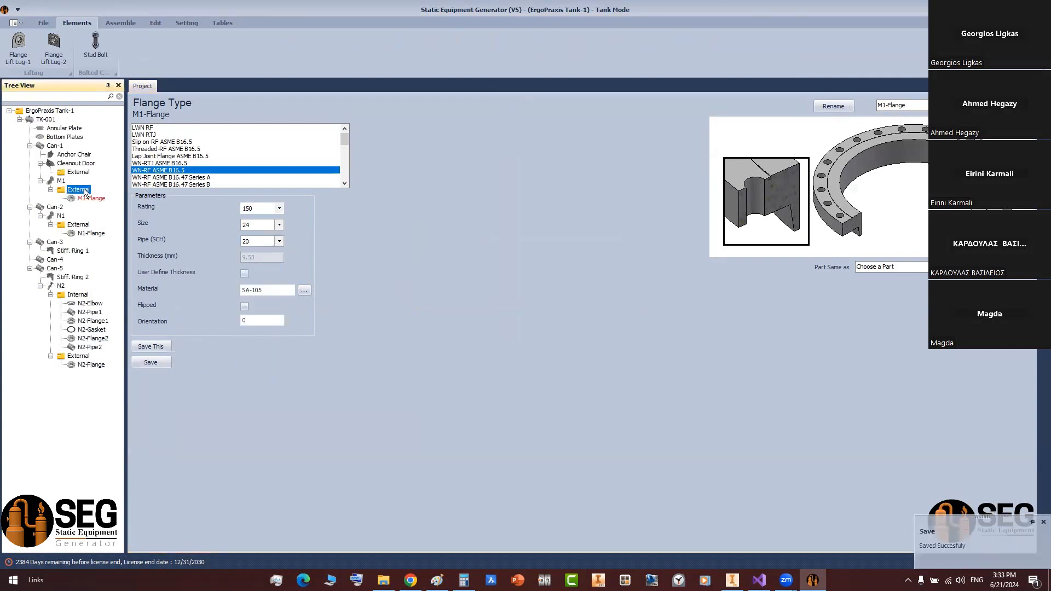
- Add M1-Gasket to M1's external parts, define it as an RF gasket for ASME B16.5 flanges in size 24, and save it
click(522, 44)
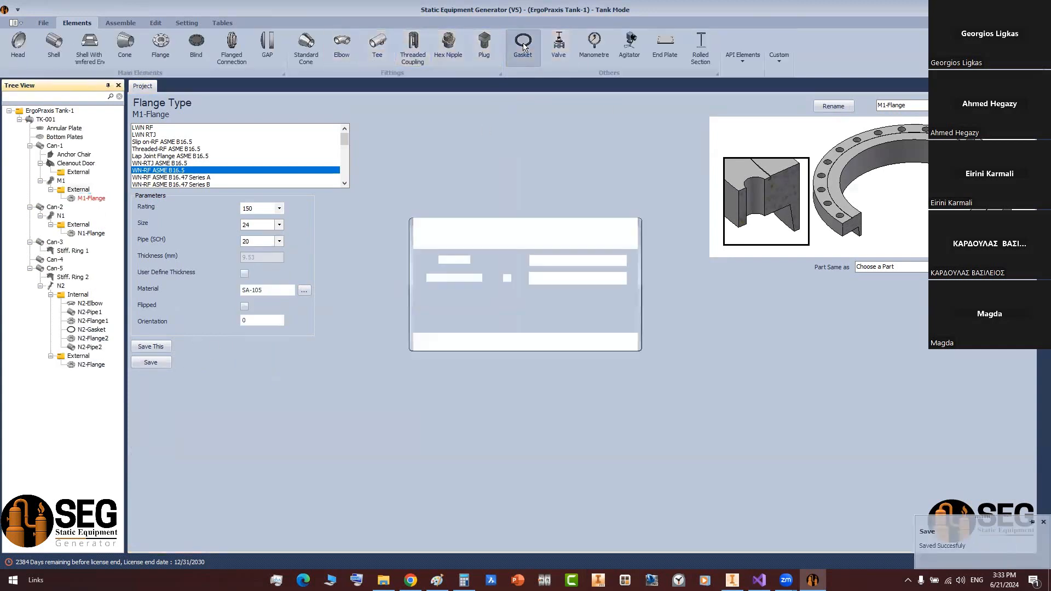
text(M1-Gasket)
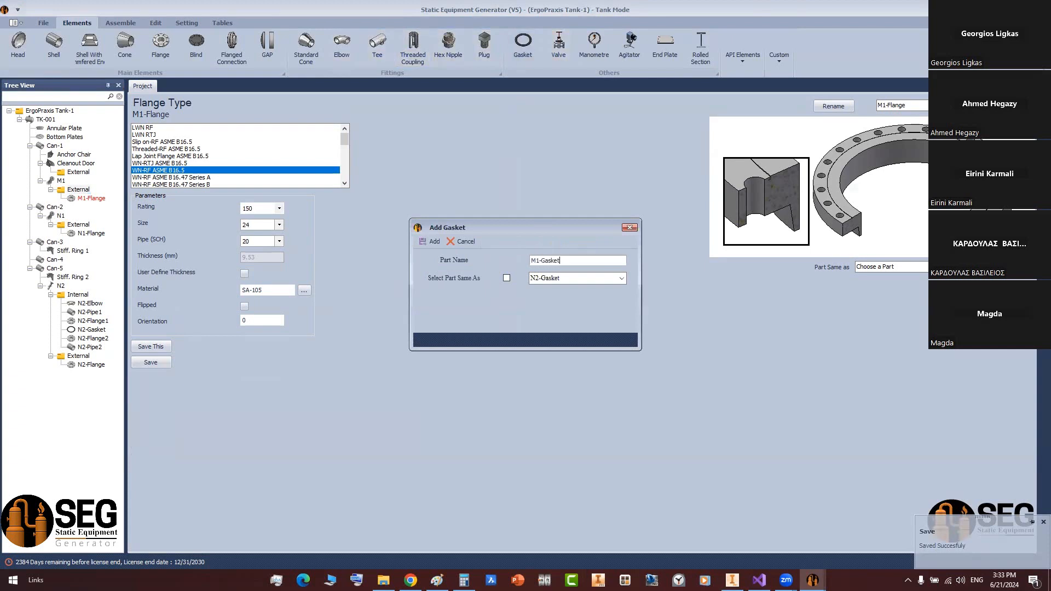
key(Return)
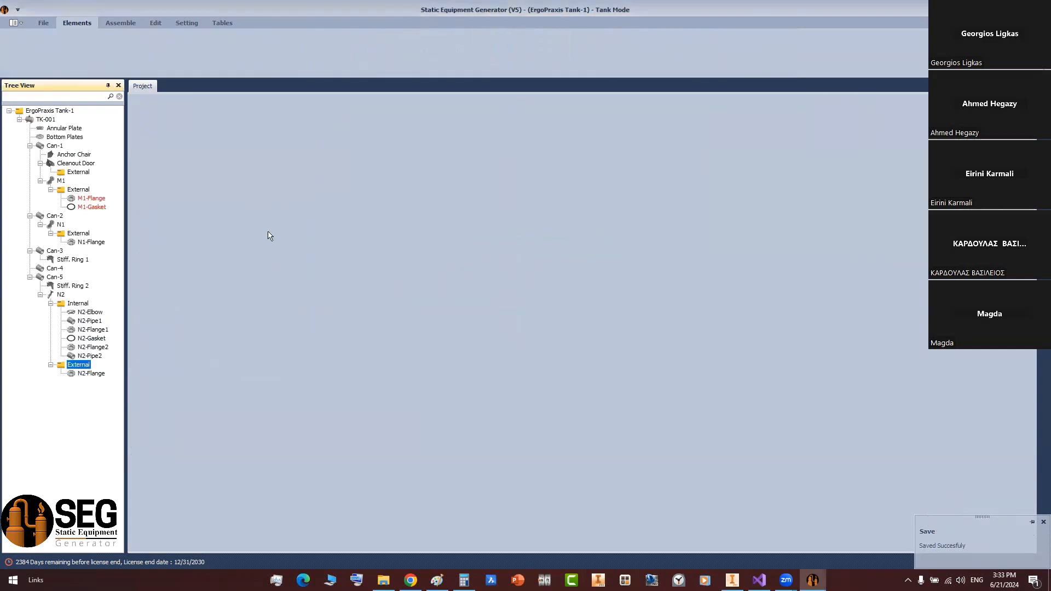
click(87, 208)
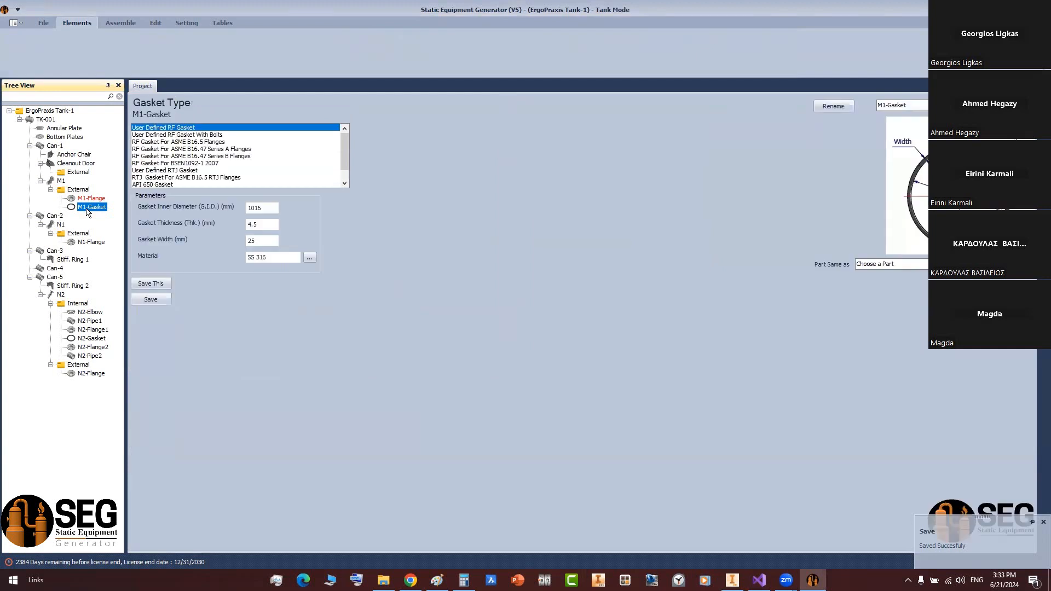
click(213, 142)
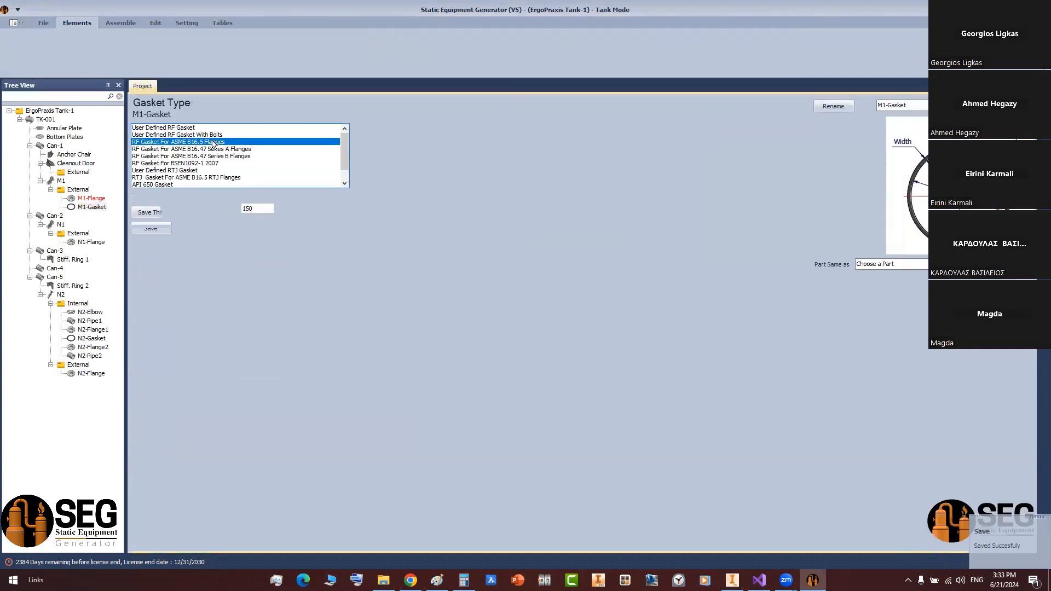
click(278, 224)
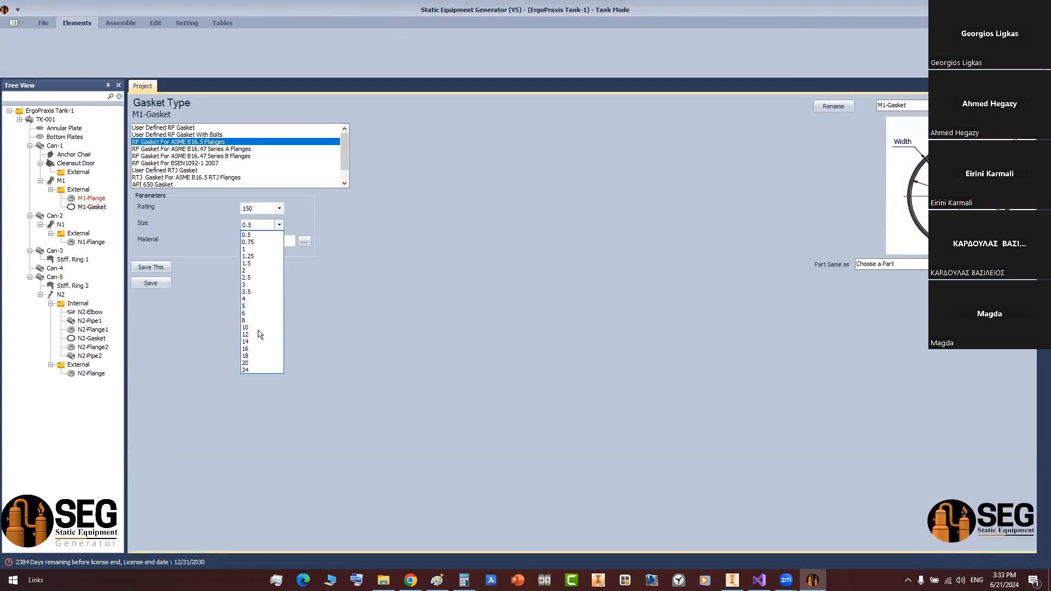
click(258, 363)
click(164, 289)
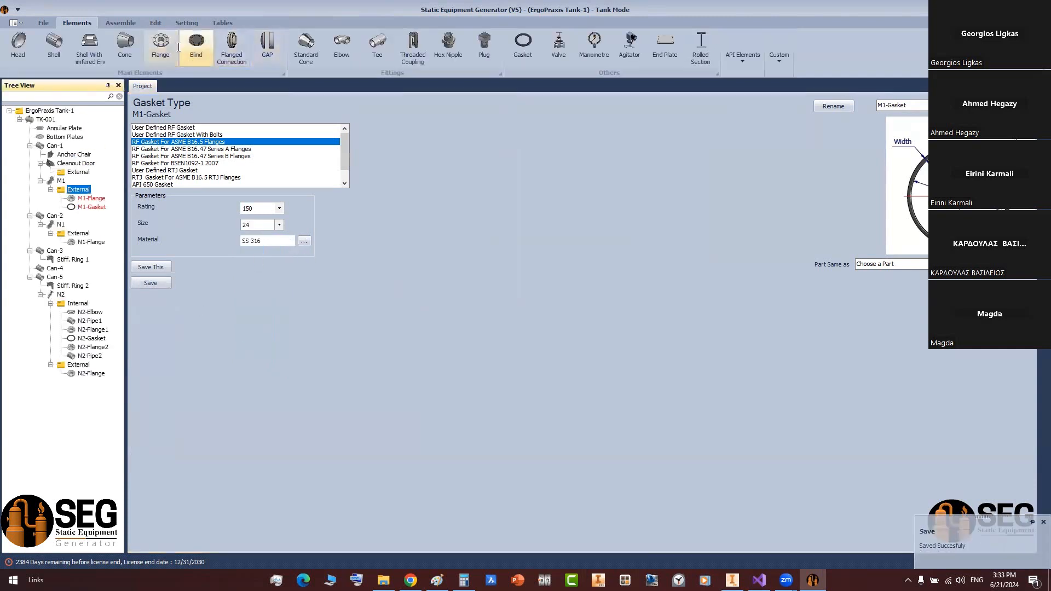
- Add M1-Blind to M1's external parts, define it as a flipped RF Blind ASME B16.5 in size 24, and save it
click(203, 37)
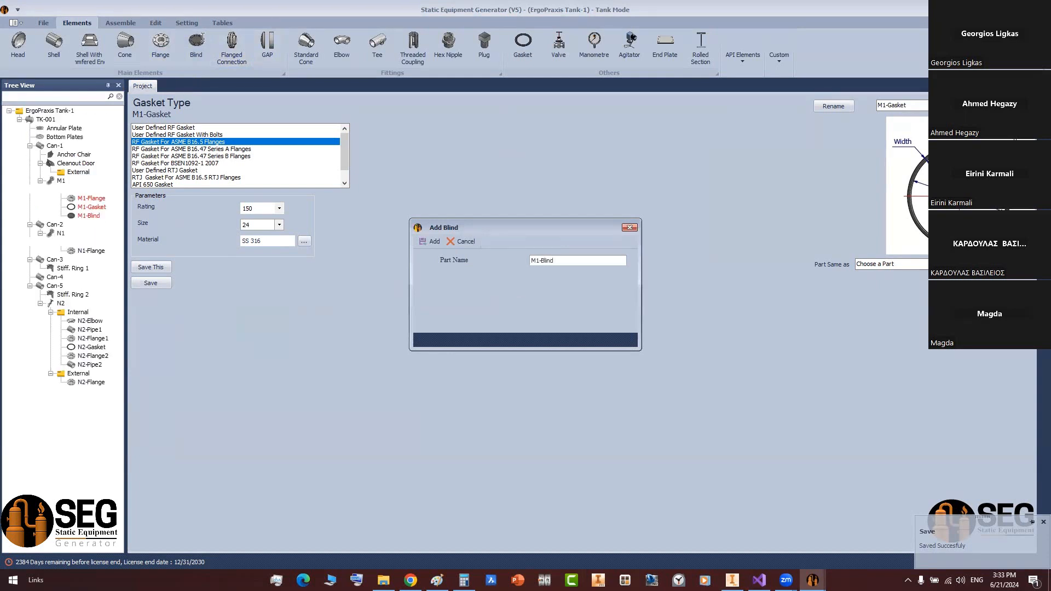
key(Return)
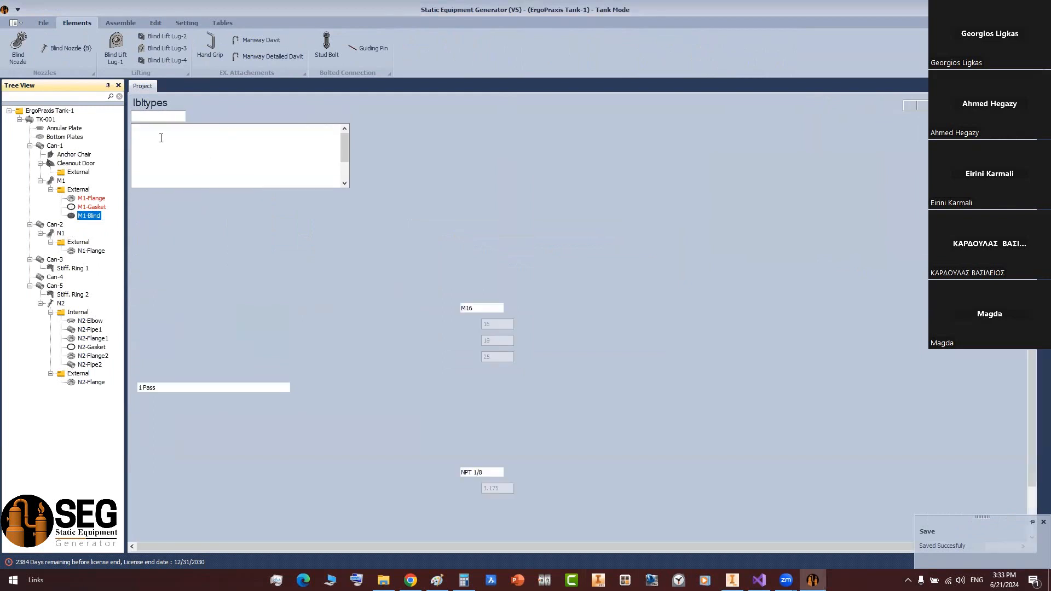
scroll(192, 165, down, 1)
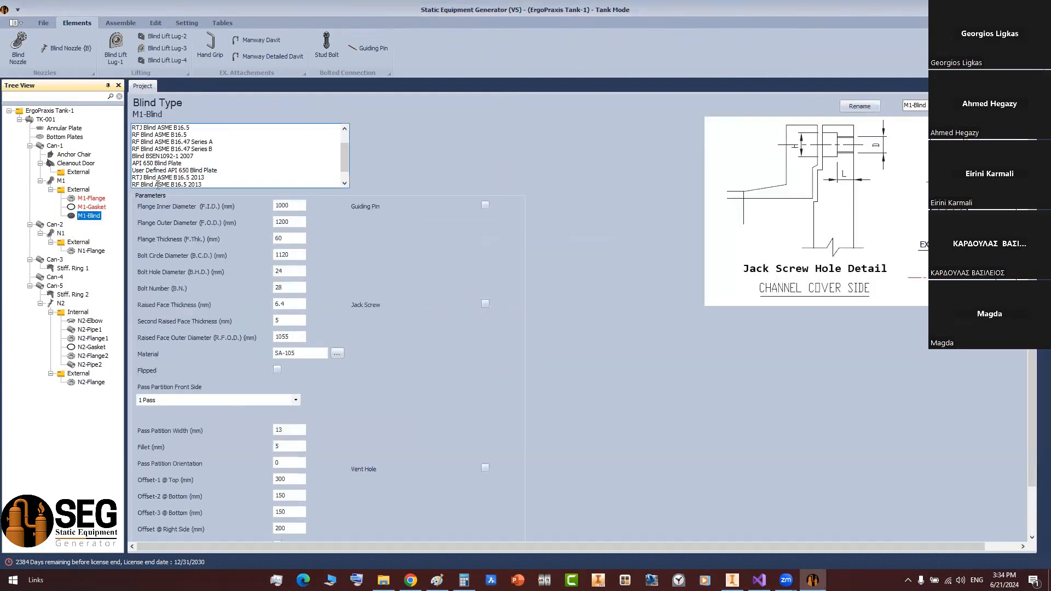
click(196, 163)
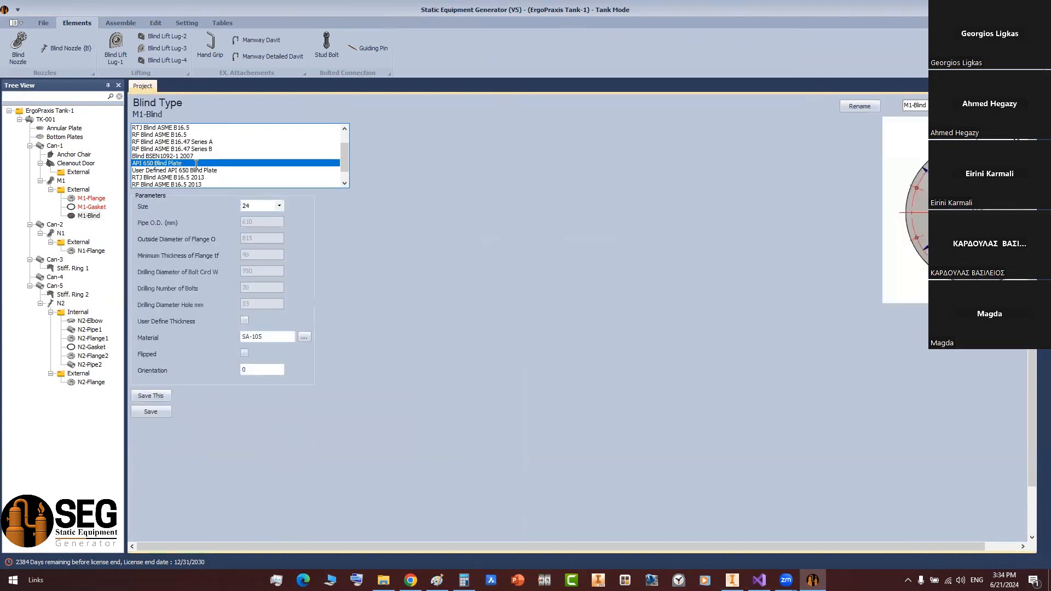
scroll(173, 173, up, 1)
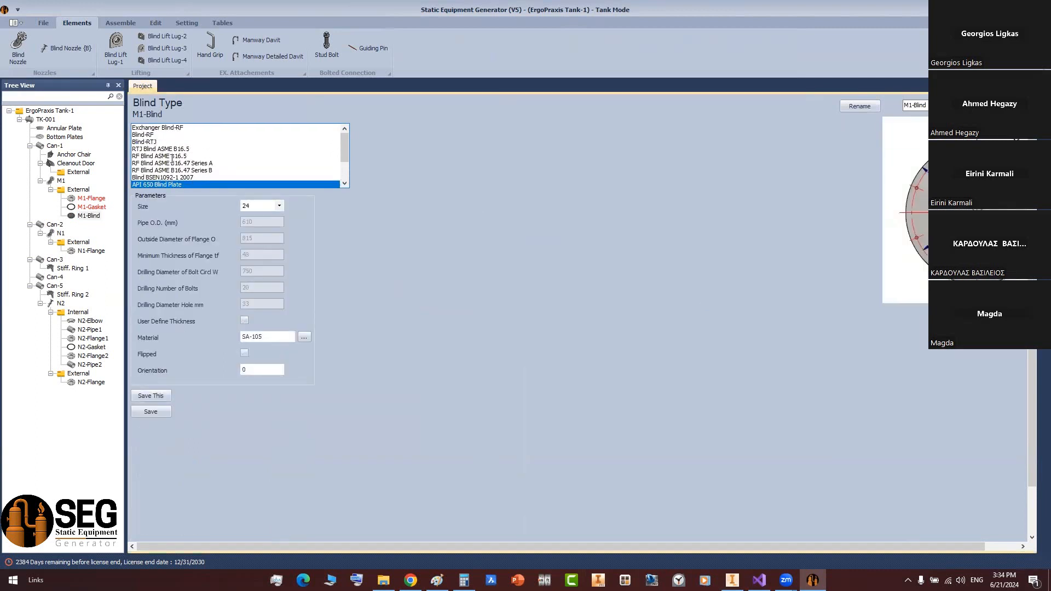
click(171, 157)
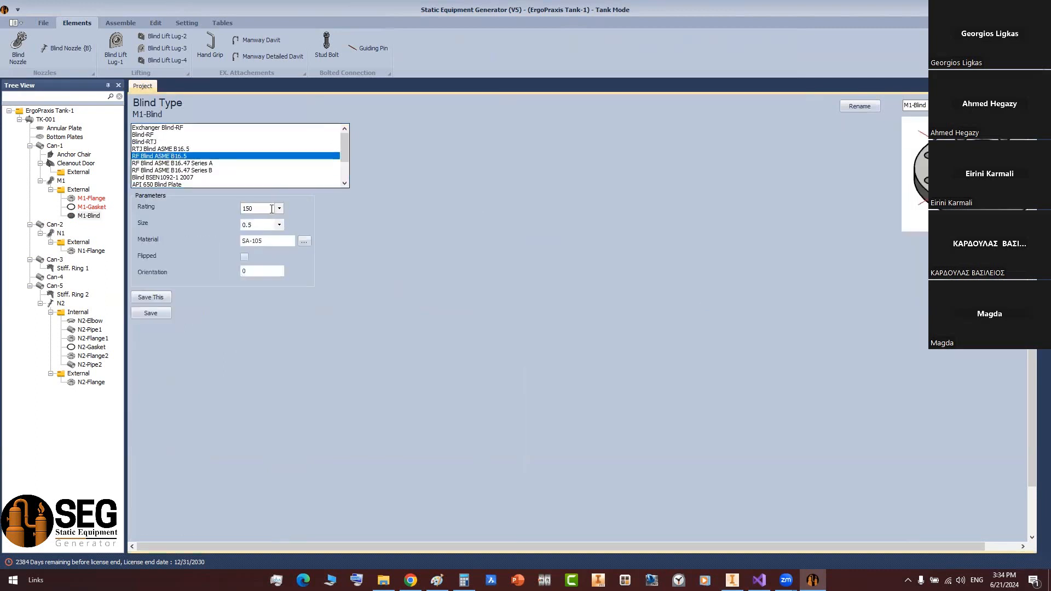
click(269, 226)
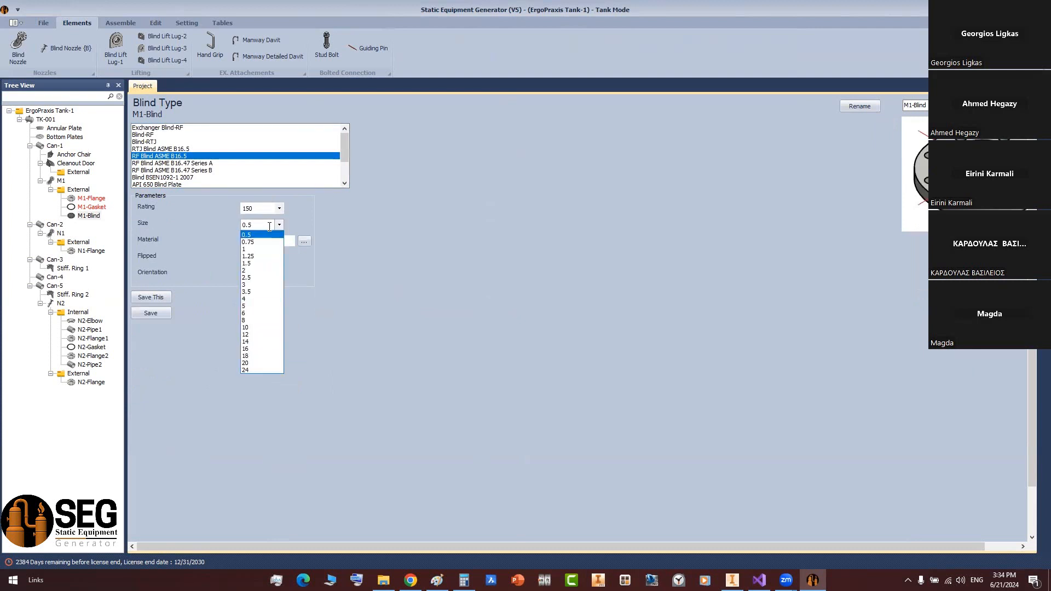
click(252, 370)
click(244, 257)
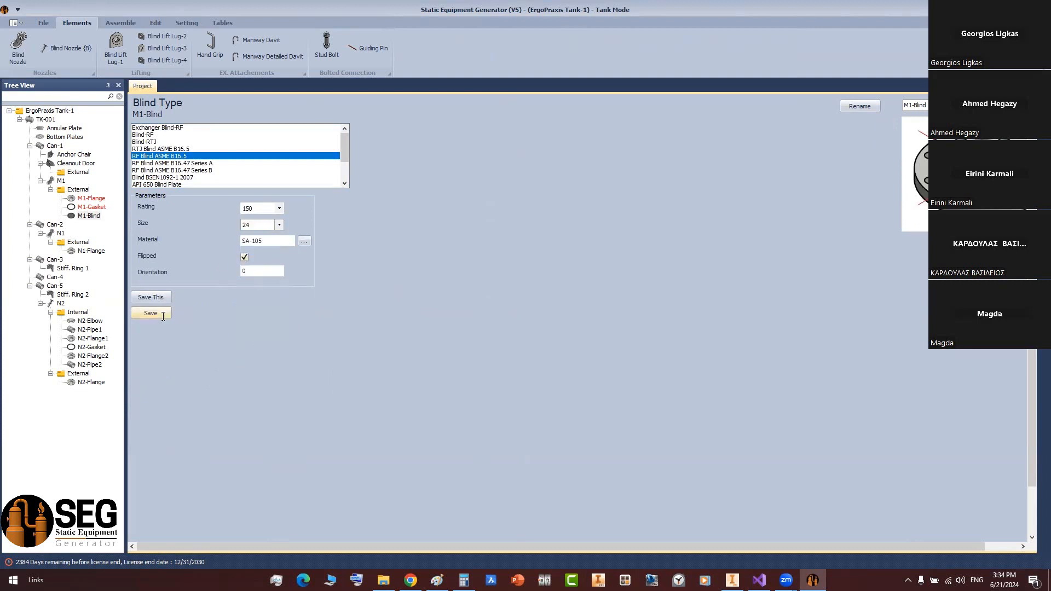
click(162, 315)
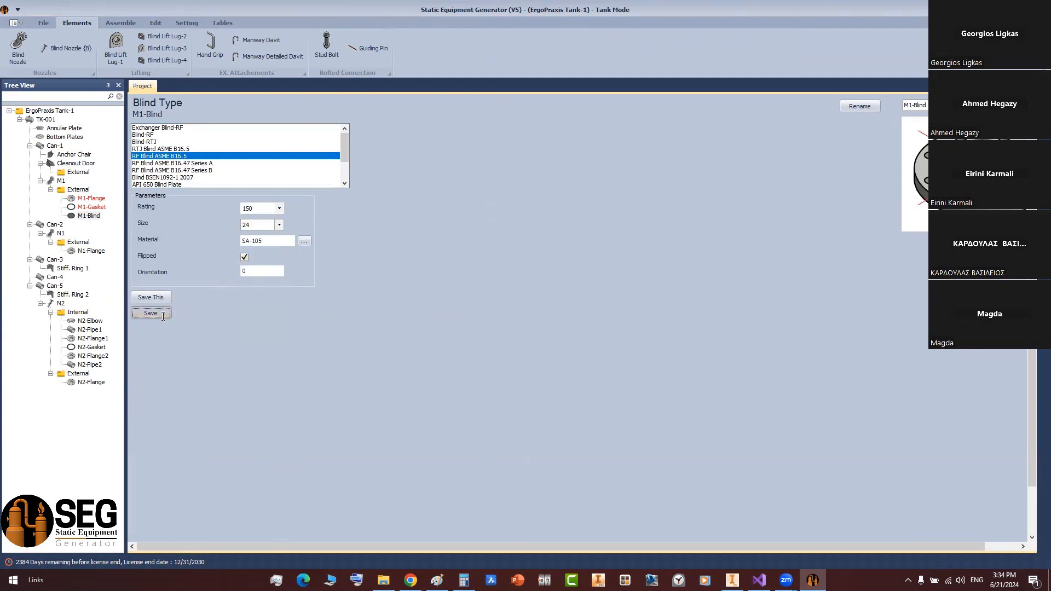
- Add a stud bolt part named M1-Stud Bolt to the M1-Blind element
click(330, 43)
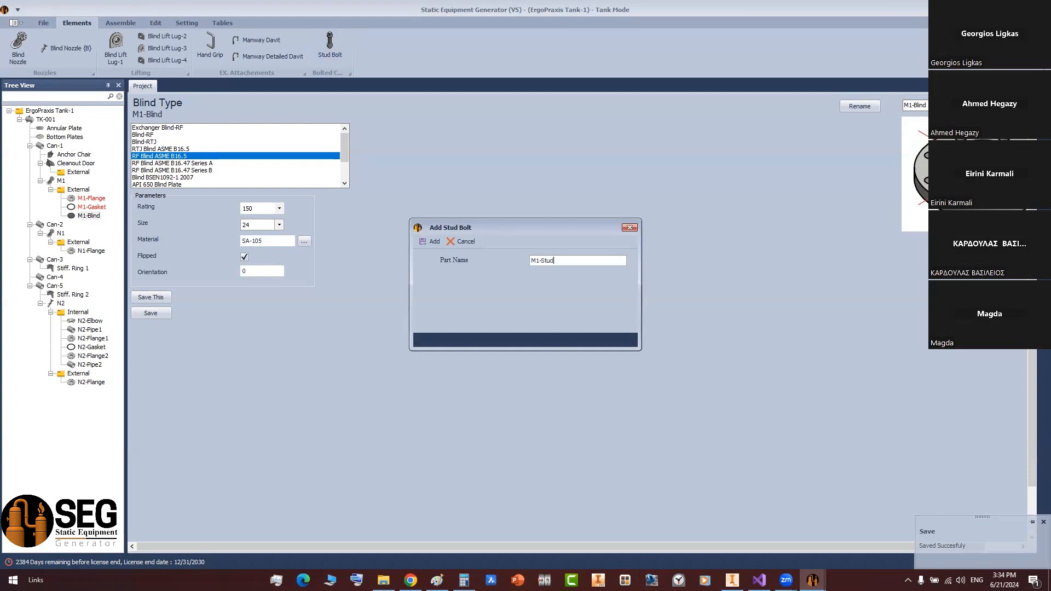
text(M1-Stud Bolt)
key(Return)
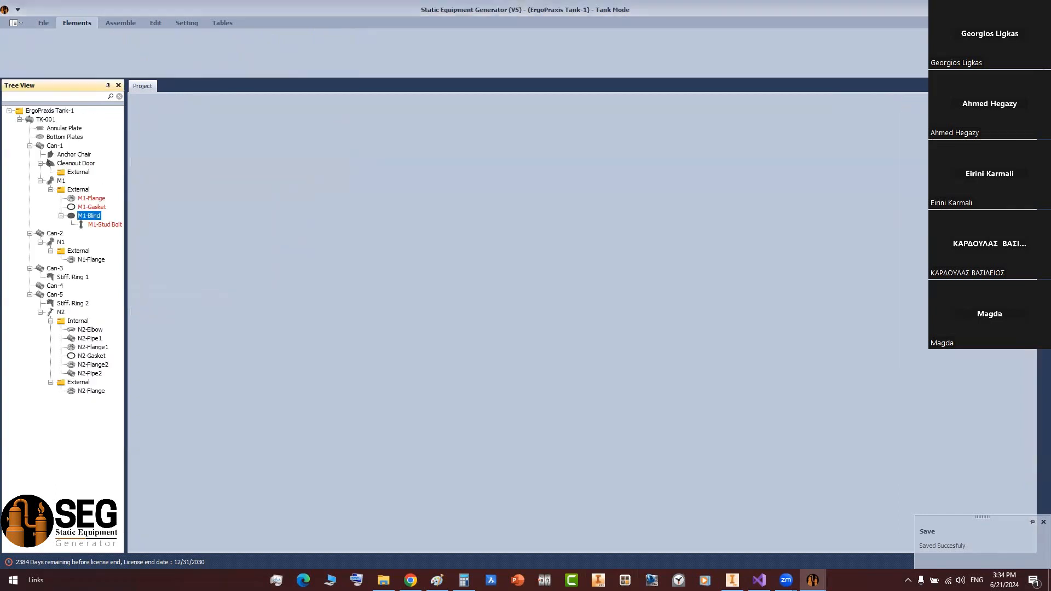
- Define M1-Stud Bolt as UNC Nut type with size 1 1/4 and 175 mm stud length, enter its nut spacing, and save it
click(99, 223)
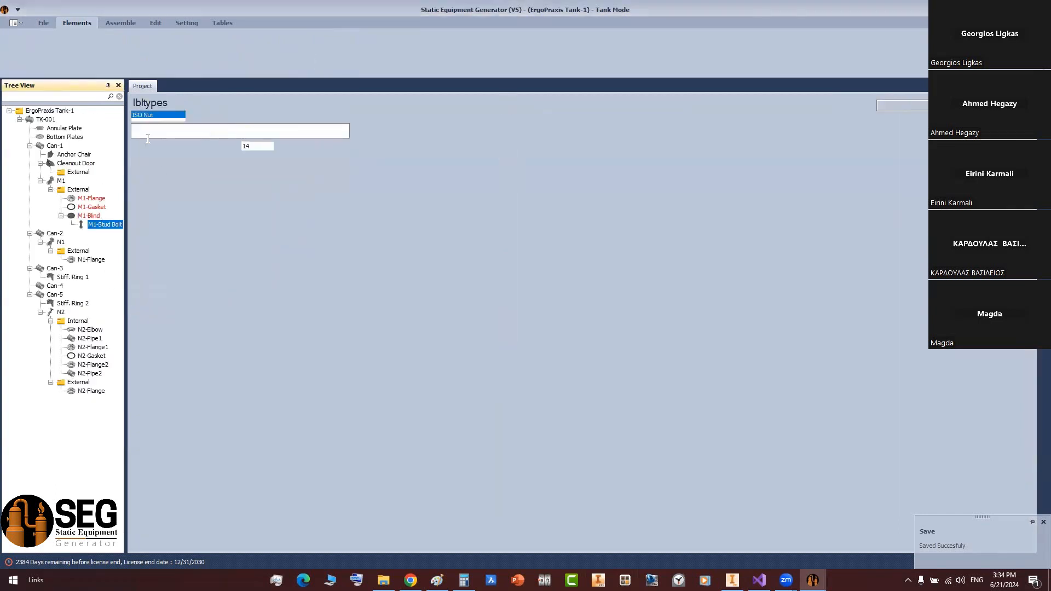
click(150, 136)
click(261, 158)
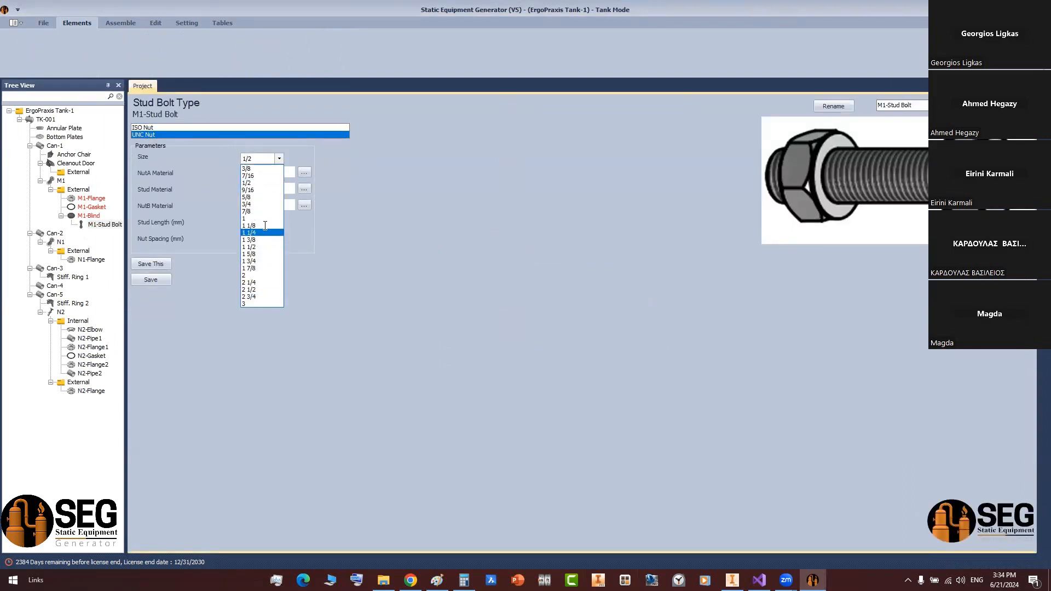
click(258, 232)
double_click(262, 221)
text(175)
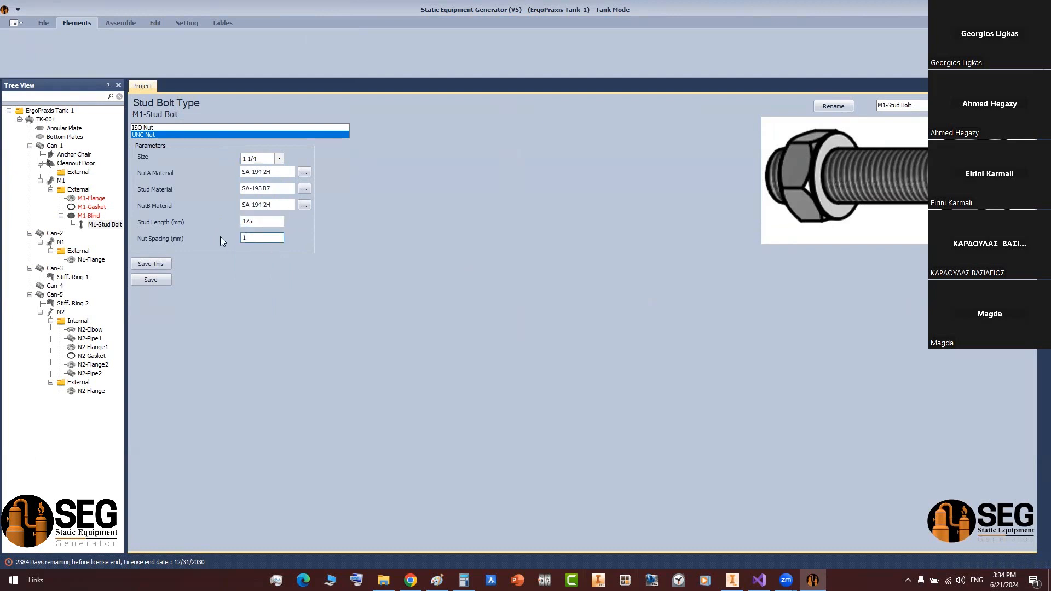
text(.7)
click(145, 281)
- Run the Inventor assembly for the new M1 parts and switch to Inventor to see the manway on the tank
click(90, 215)
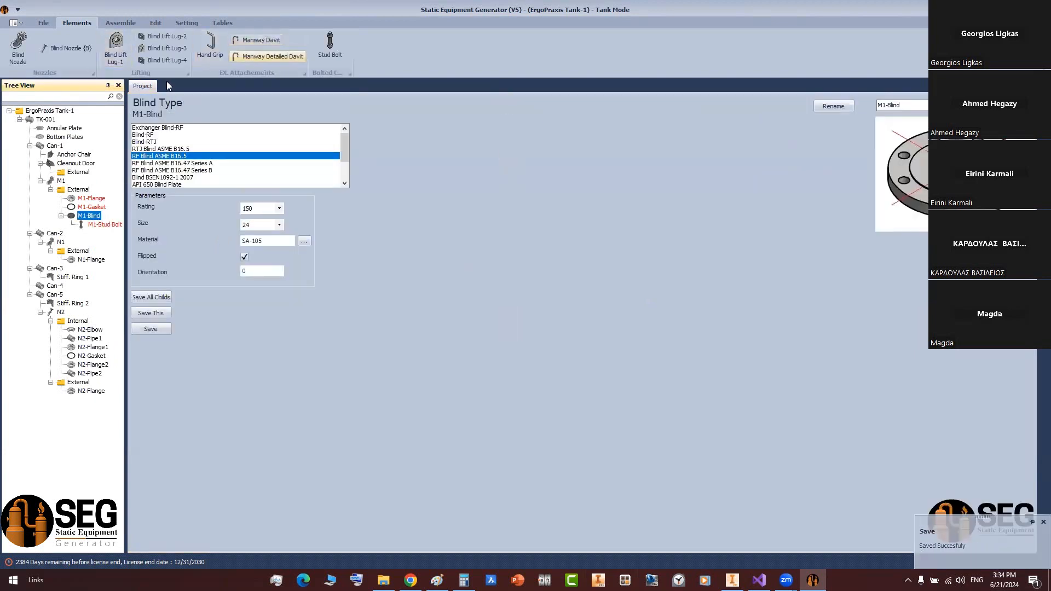
click(121, 23)
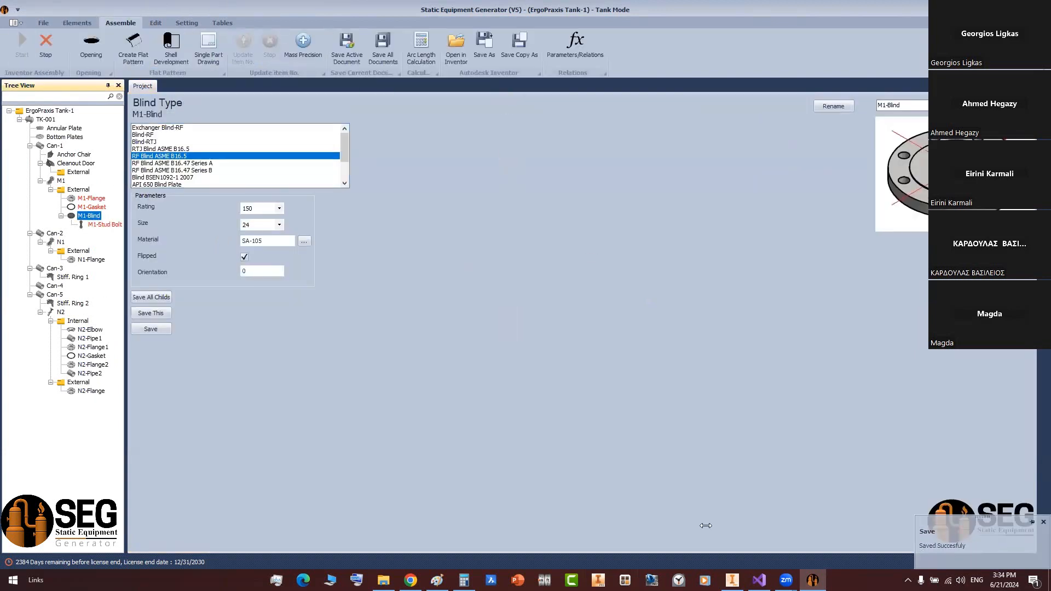
click(733, 580)
key(F6)
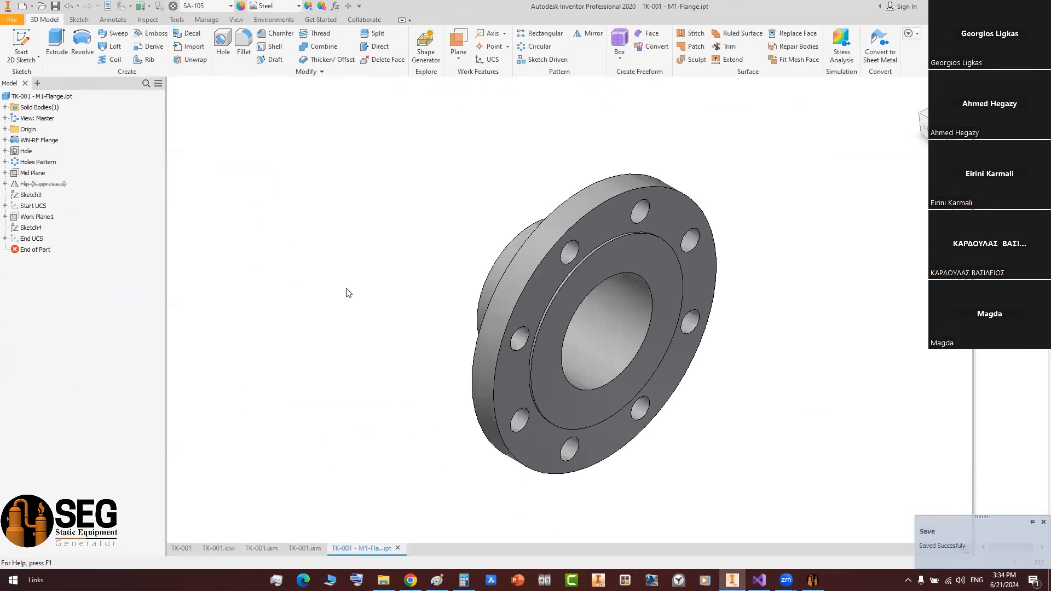
scroll(348, 293, up, 5)
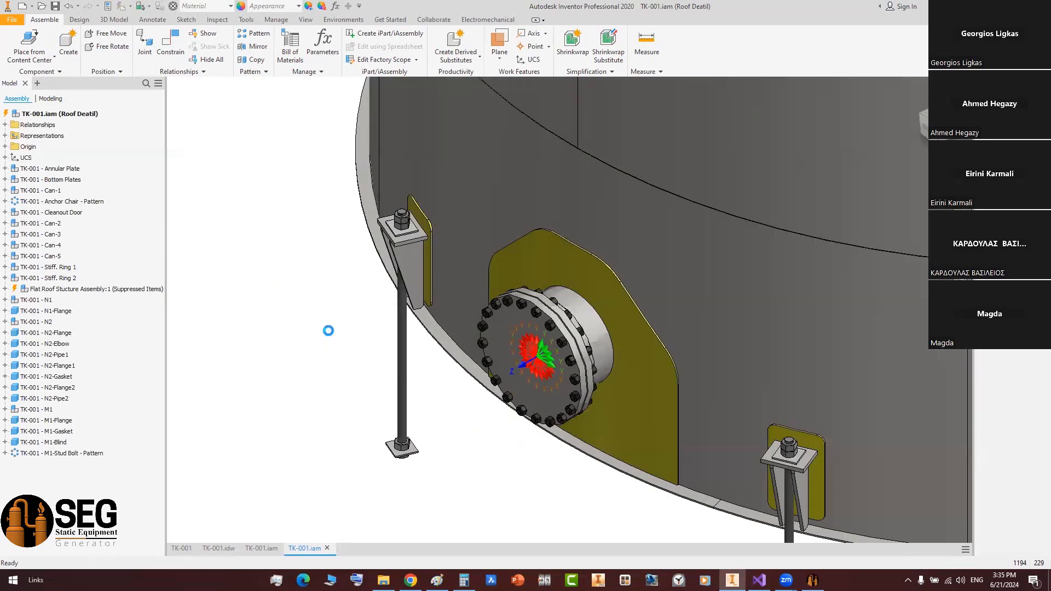
- Hide the UCS triads and examine the assembled manway M1 with its blind, stud bolts and re-pad on the tank shell
click(305, 20)
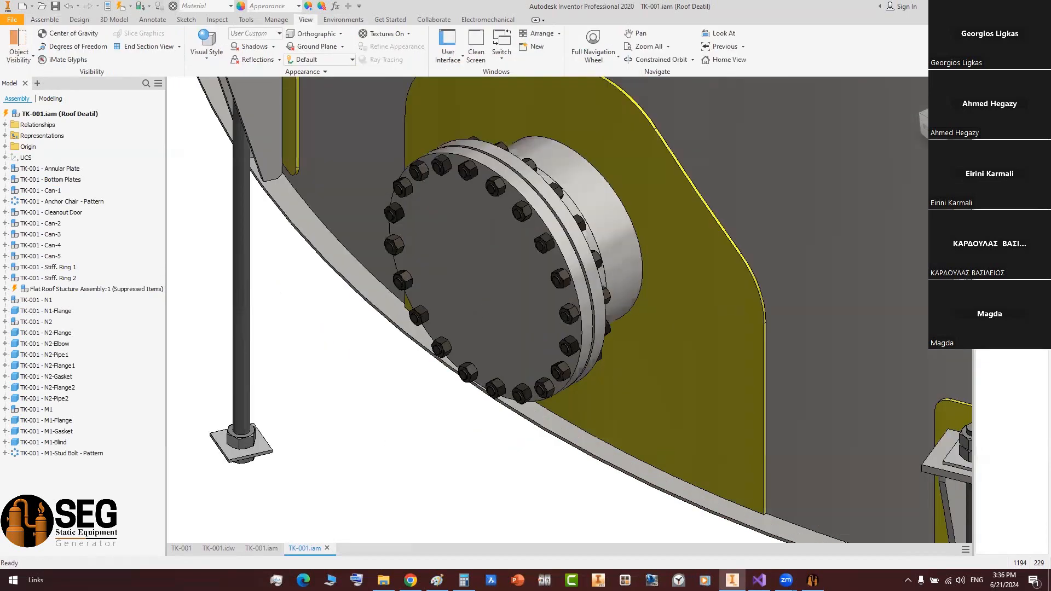
scroll(508, 308, down, 3)
scroll(602, 290, down, 1)
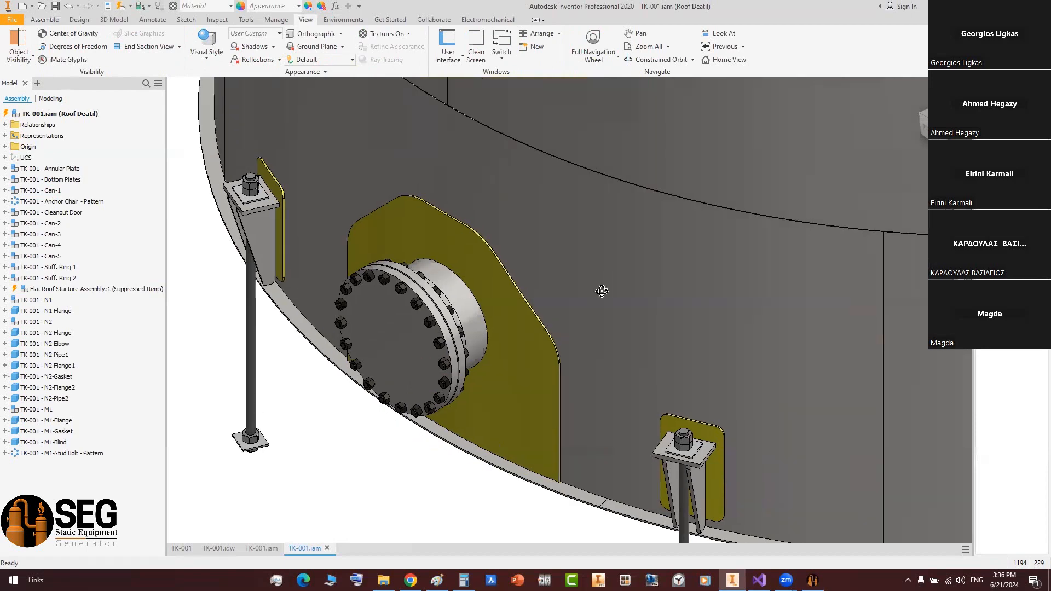
scroll(514, 352, up, 5)
scroll(572, 316, down, 6)
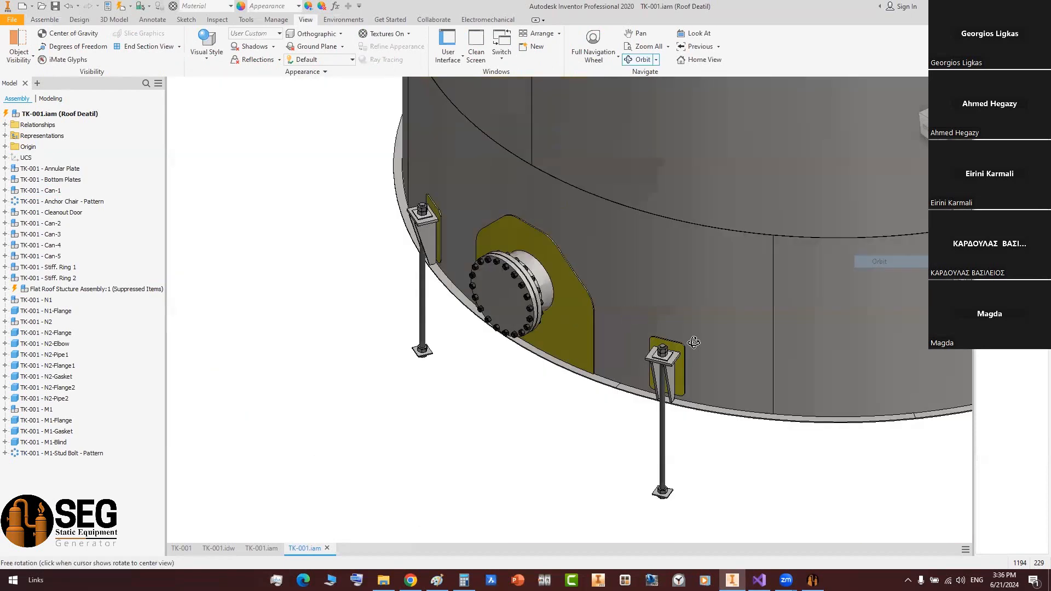
shift+middle_drag(642, 369, 552, 323)
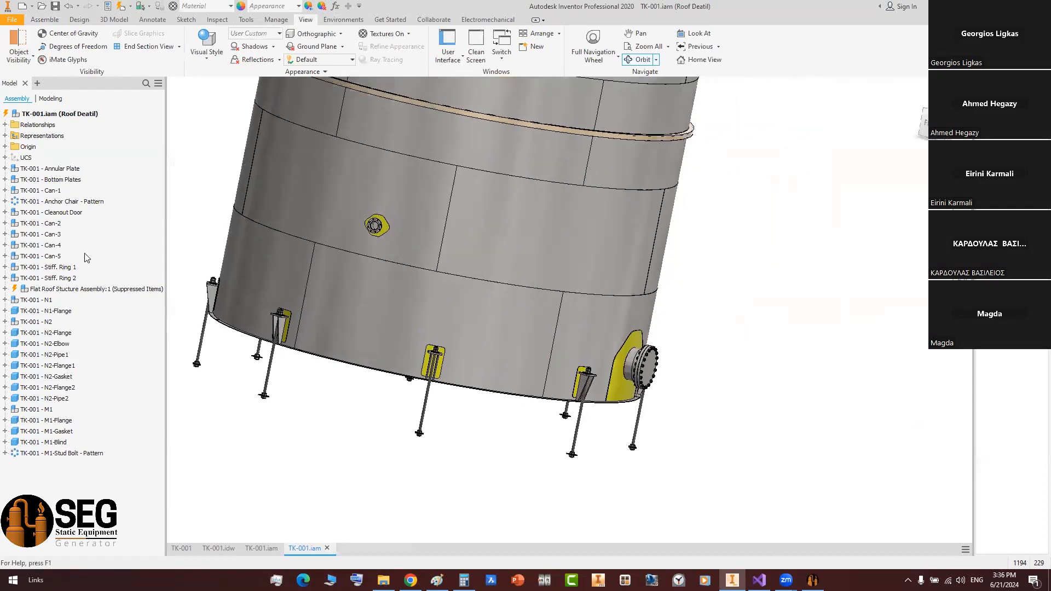
- Switch back to Static Equipment Generator and add a Manway Detailed Davit named M1-Davit to the M1-Blind element
key(alt+Tab)
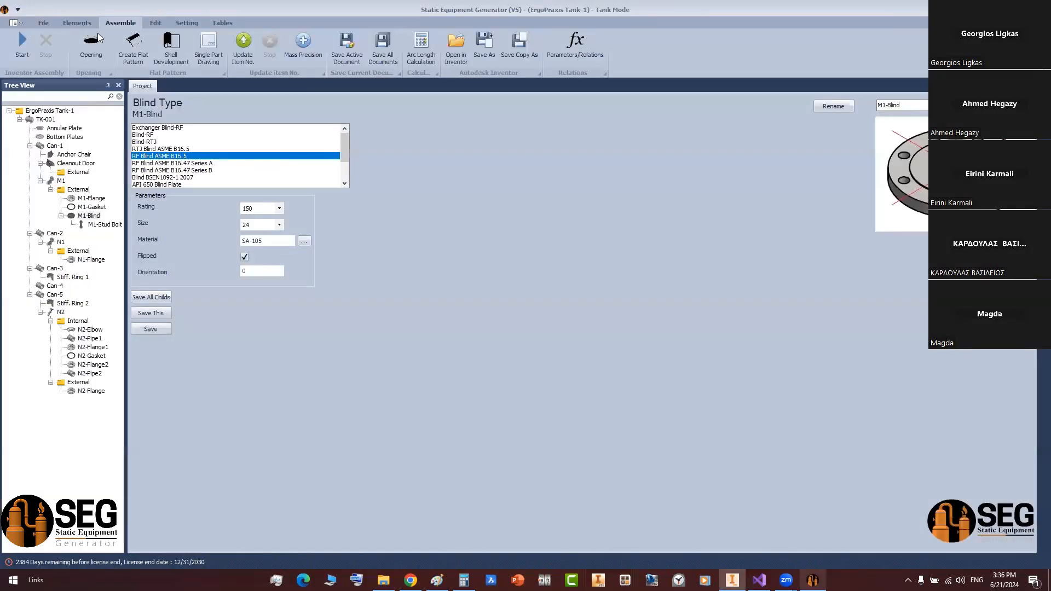
click(97, 217)
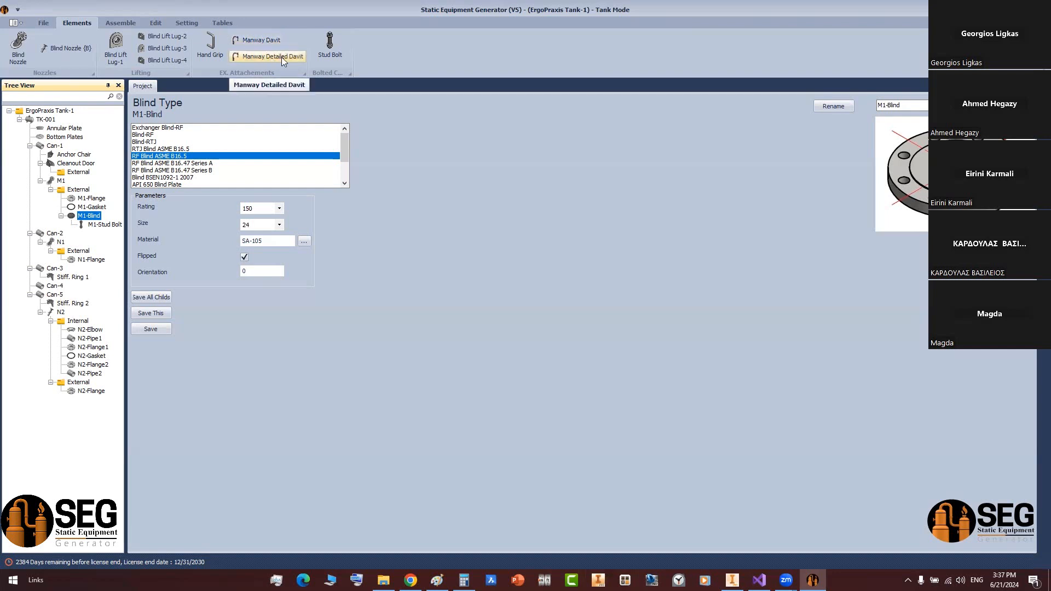
click(282, 57)
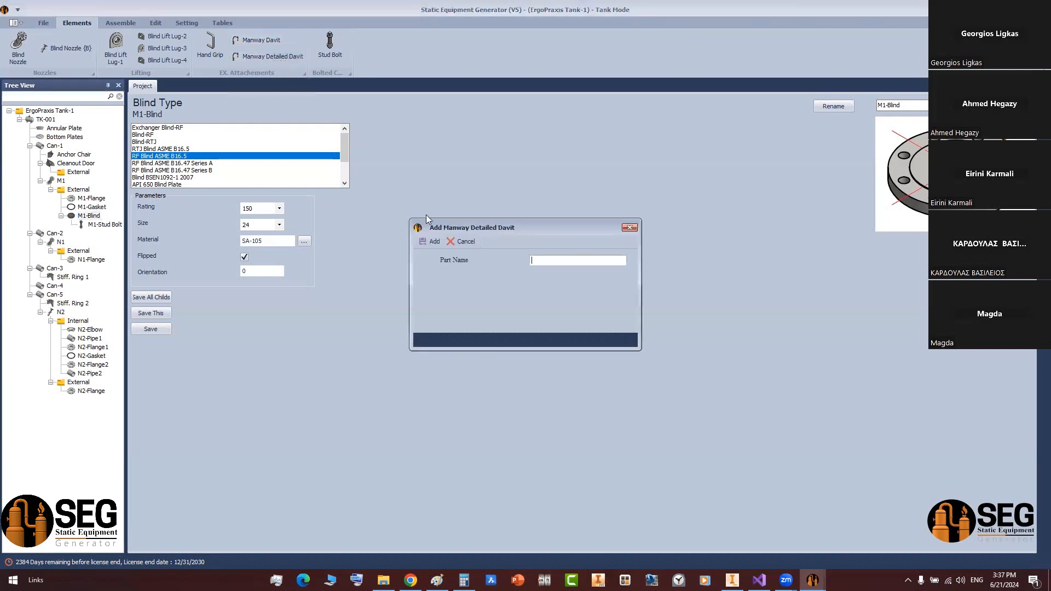
text(M1-Davit)
key(Return)
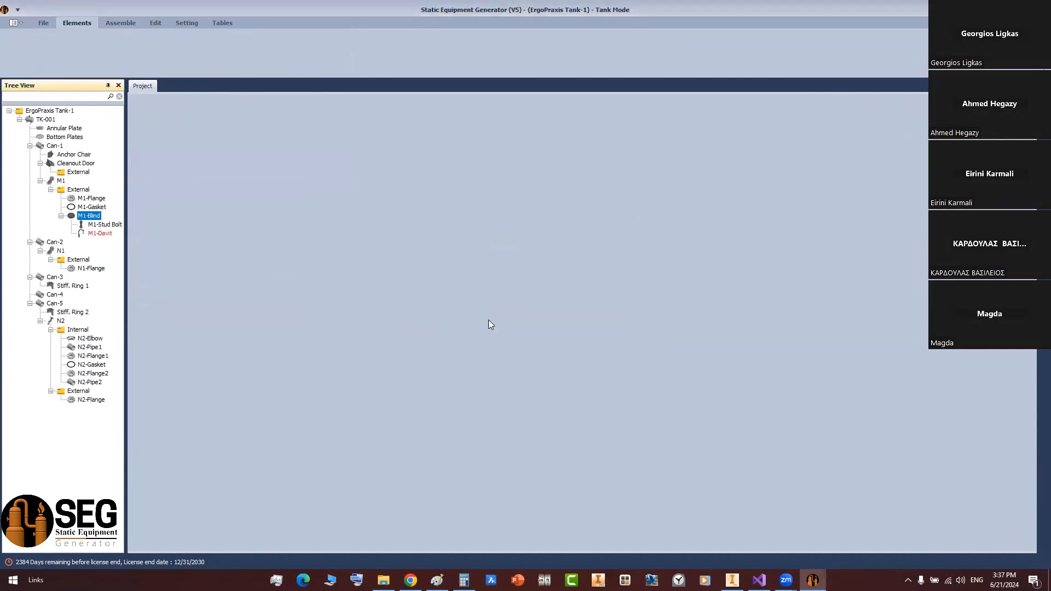
- Review the drawings and parameters of Horizontal Davit Type D, Horizontal Davit Type E and Vertical Davit Type A for M1-Davit
click(101, 234)
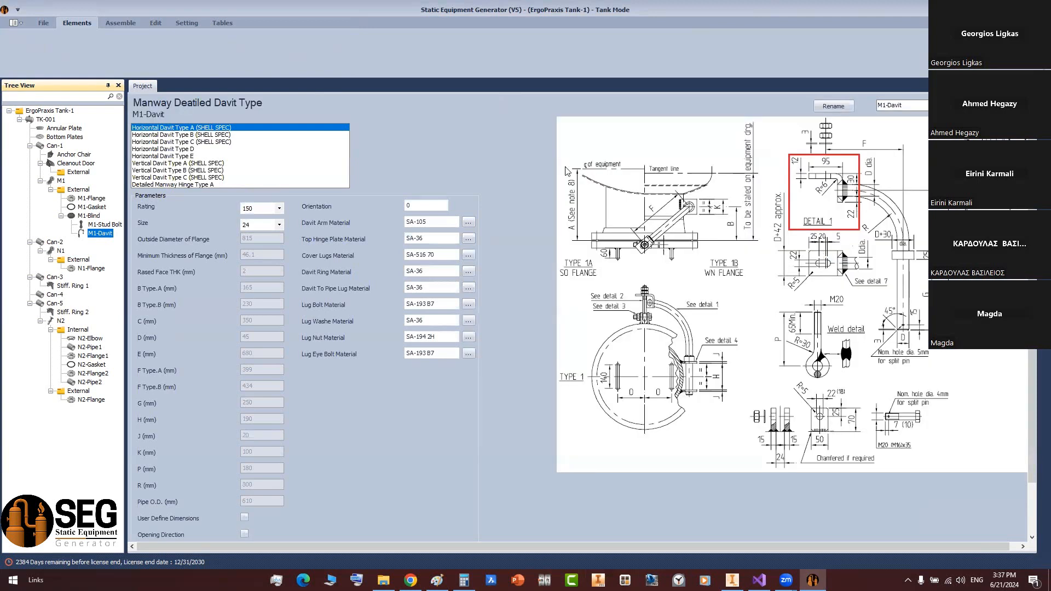
click(200, 149)
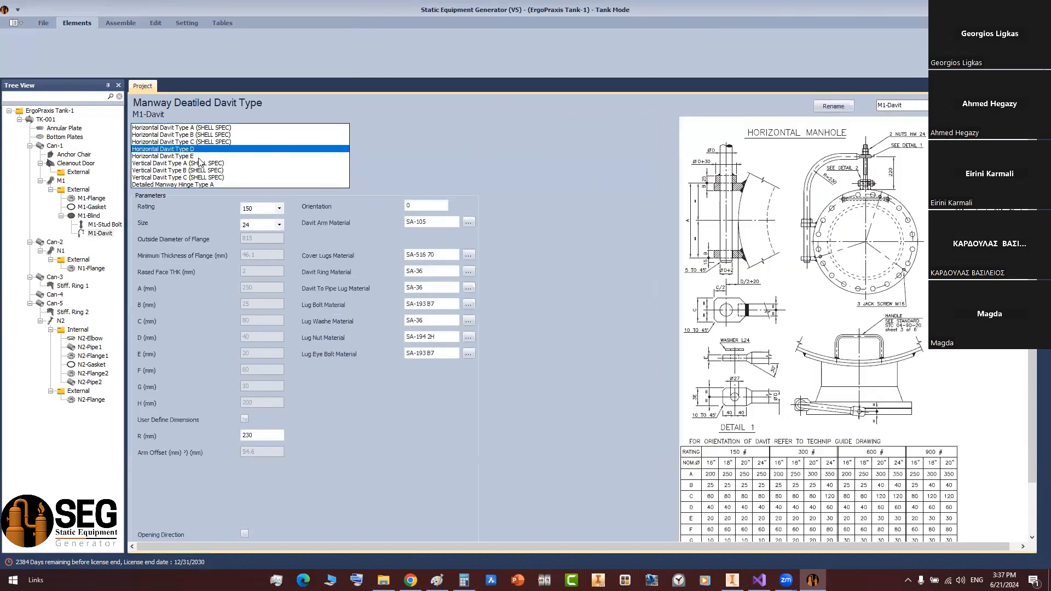
scroll(927, 358, down, 1)
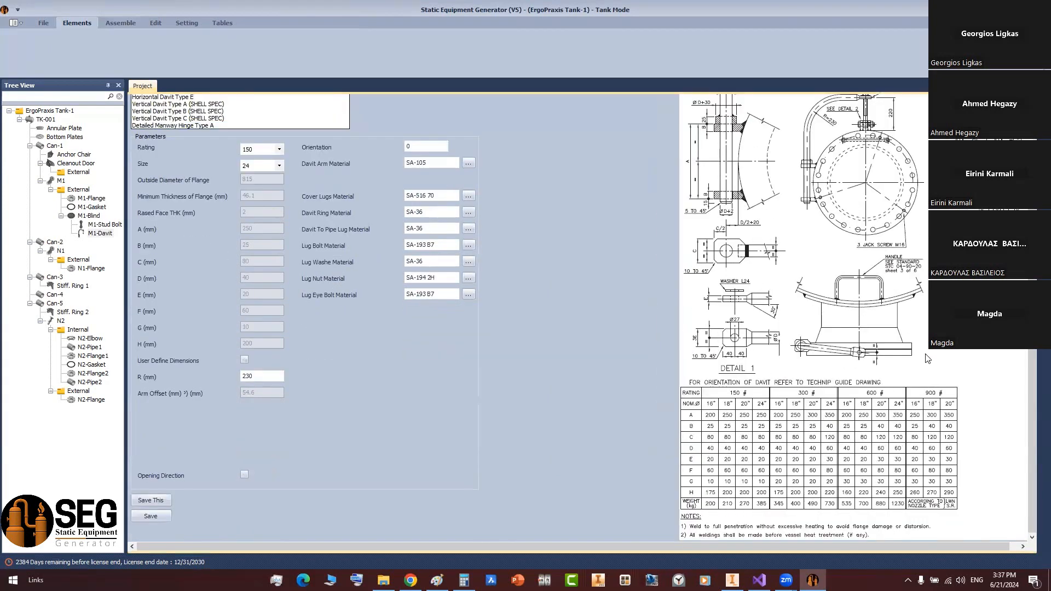
scroll(925, 354, up, 1)
click(204, 162)
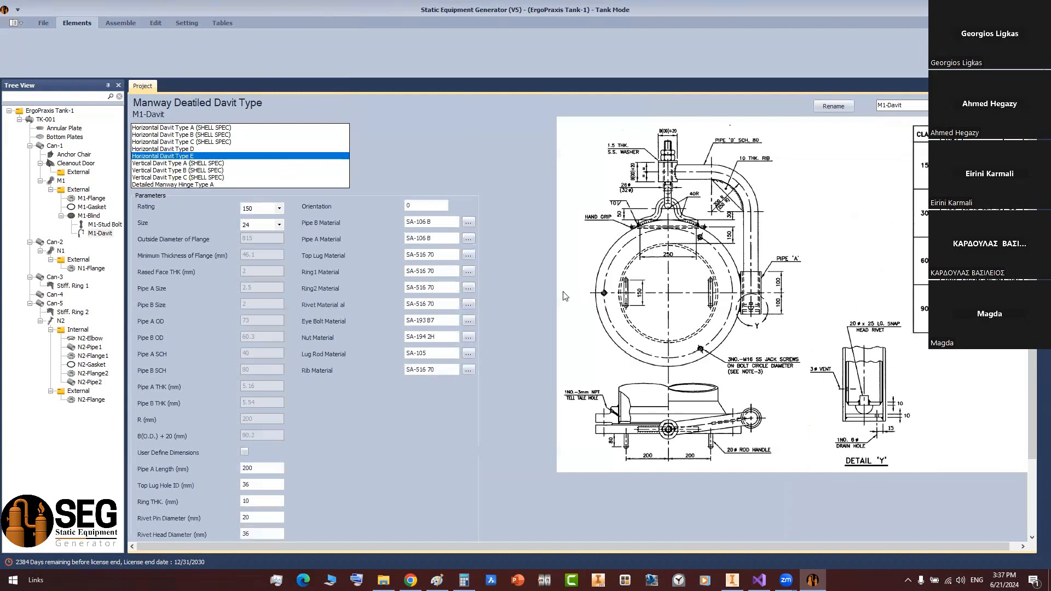
key(Down)
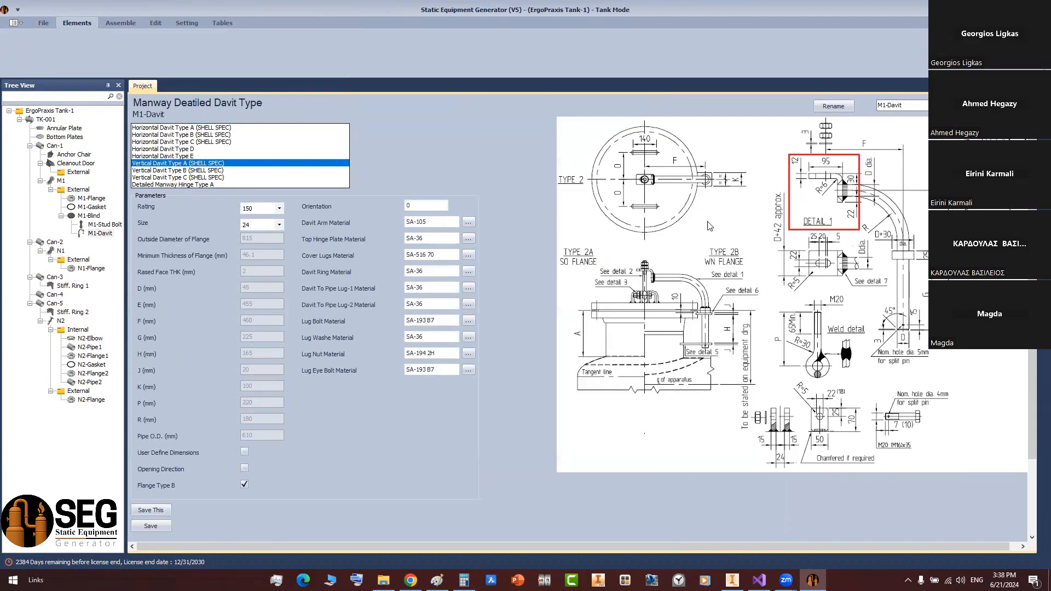
- Set M1-Davit to Detailed Manway Hinge Type A with rating 150 and size 24
click(173, 185)
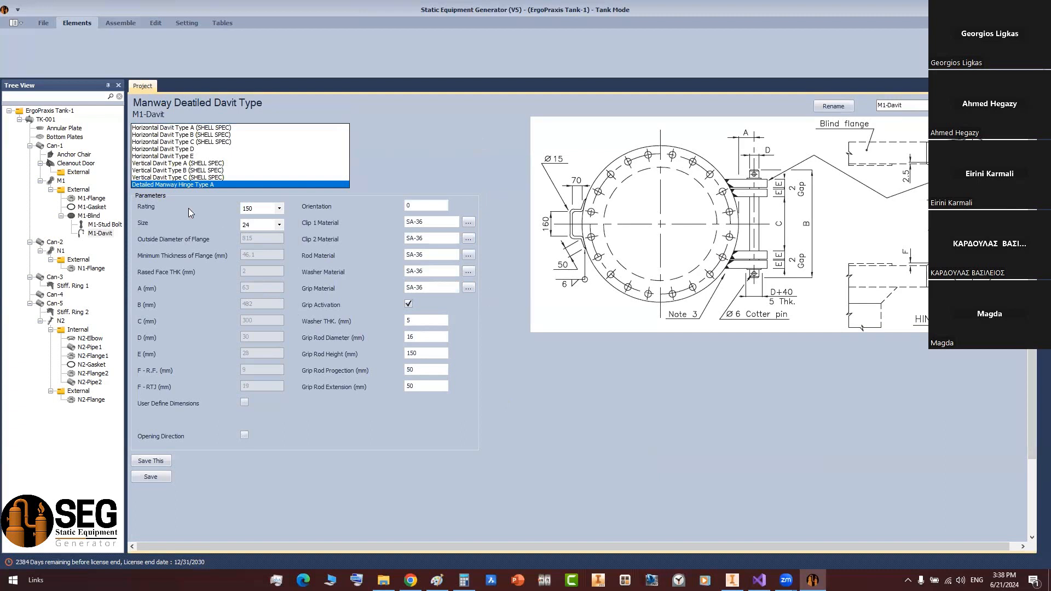
click(267, 208)
click(267, 209)
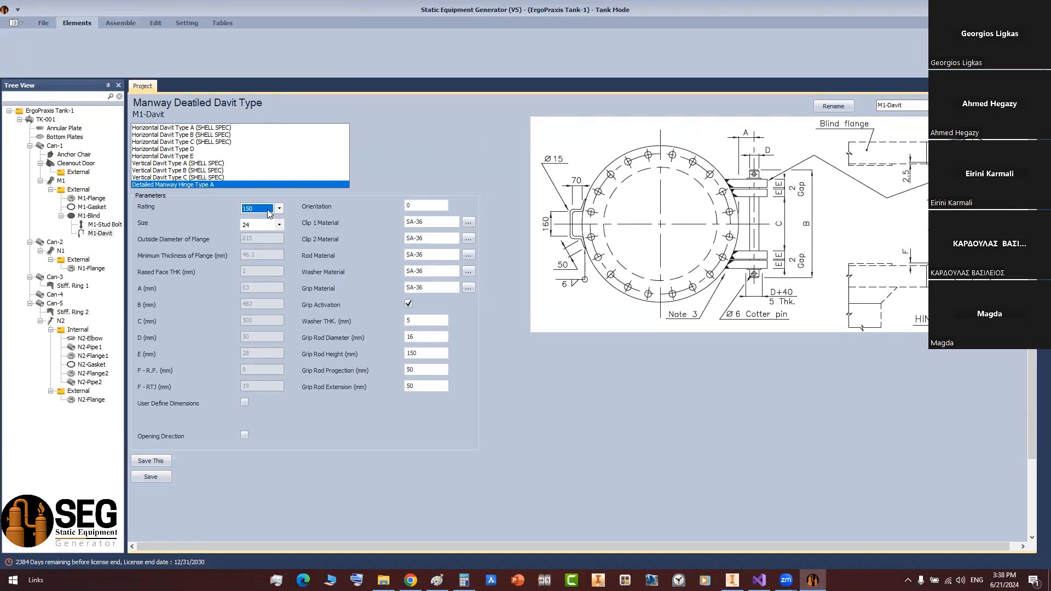
click(278, 225)
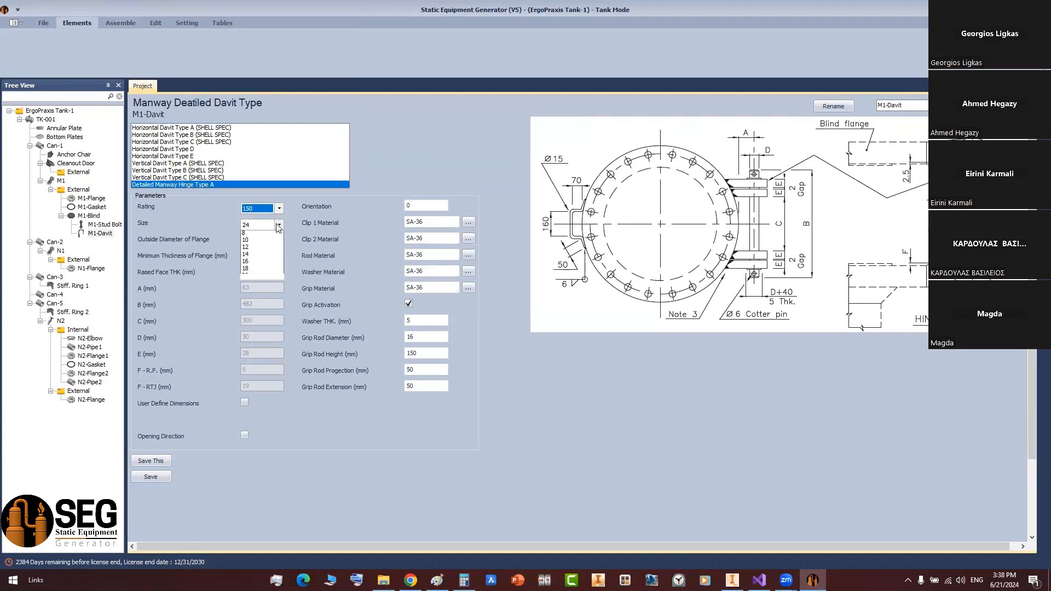
click(247, 226)
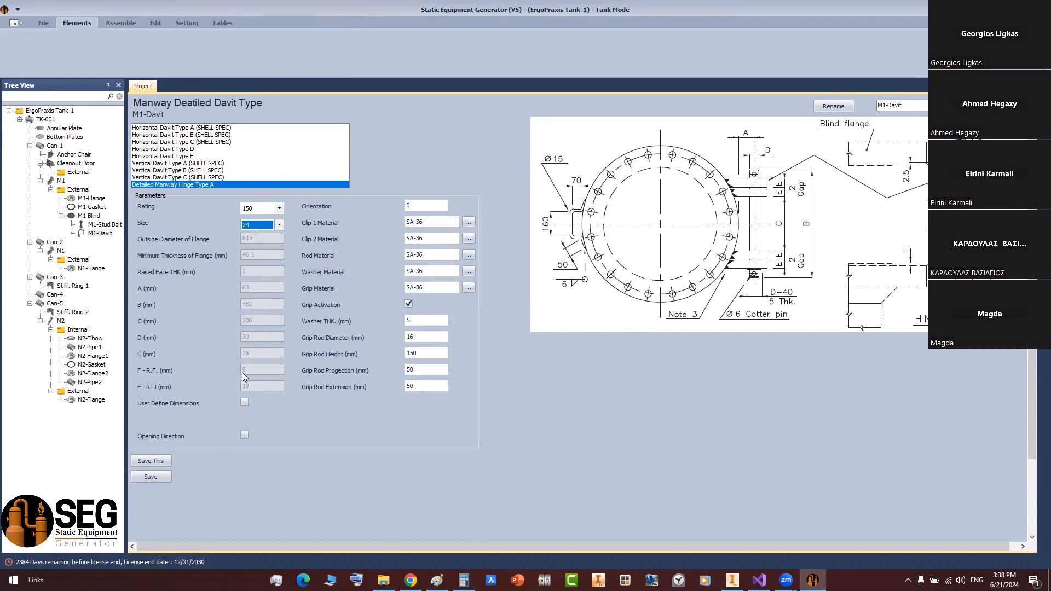
- Try user-defined dimensions for the manway hinge, check the editable dimension fields, and turn the option off again
click(244, 403)
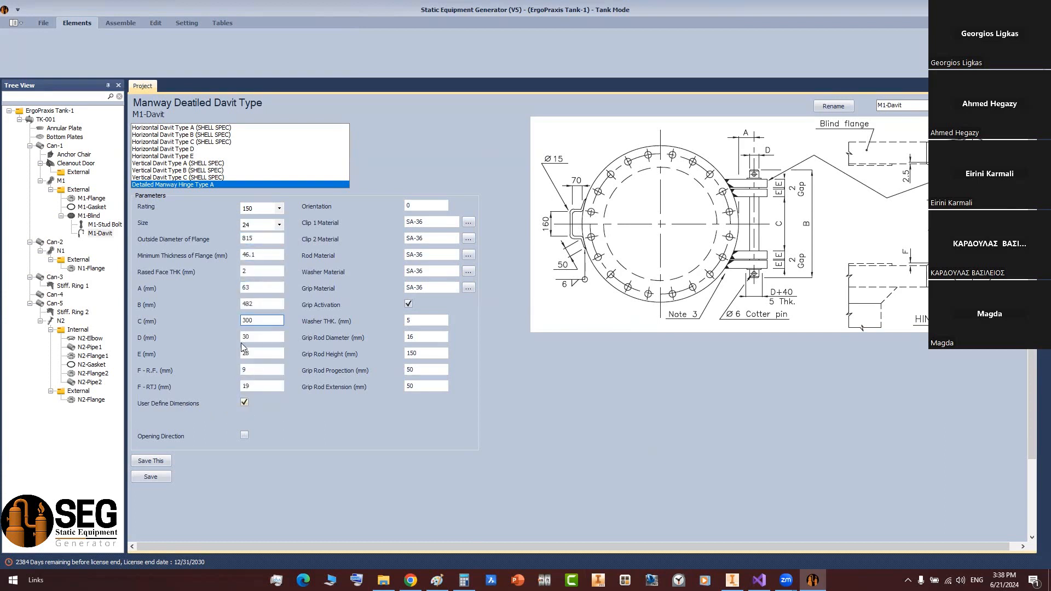
click(241, 389)
click(256, 290)
drag(256, 289, 214, 290)
click(252, 308)
click(244, 402)
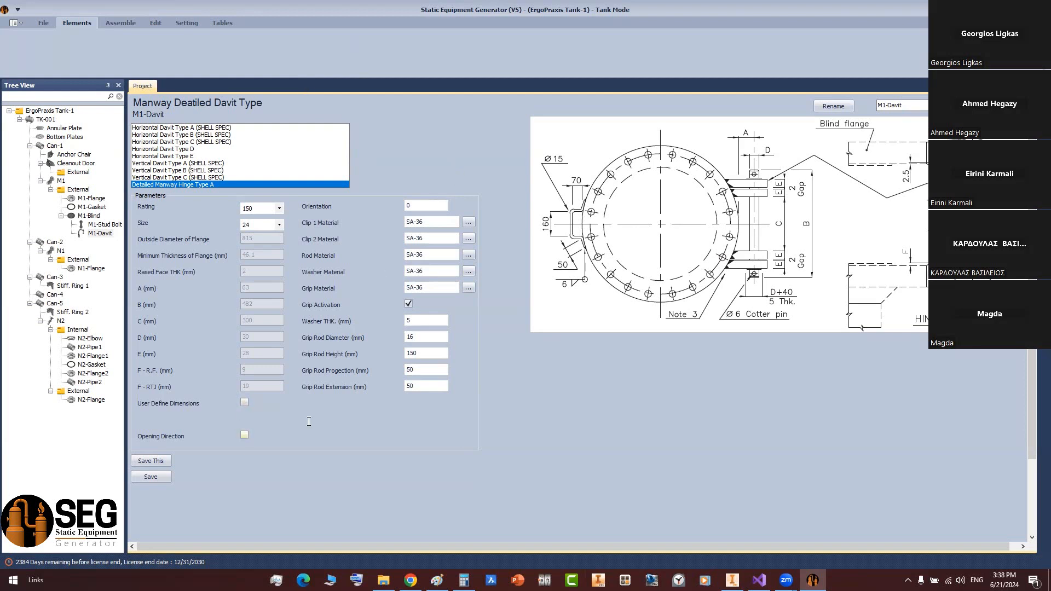
- Save the M1-Davit hinge, check its grip rod parameters, run the Inventor assembly and switch to Inventor
click(156, 476)
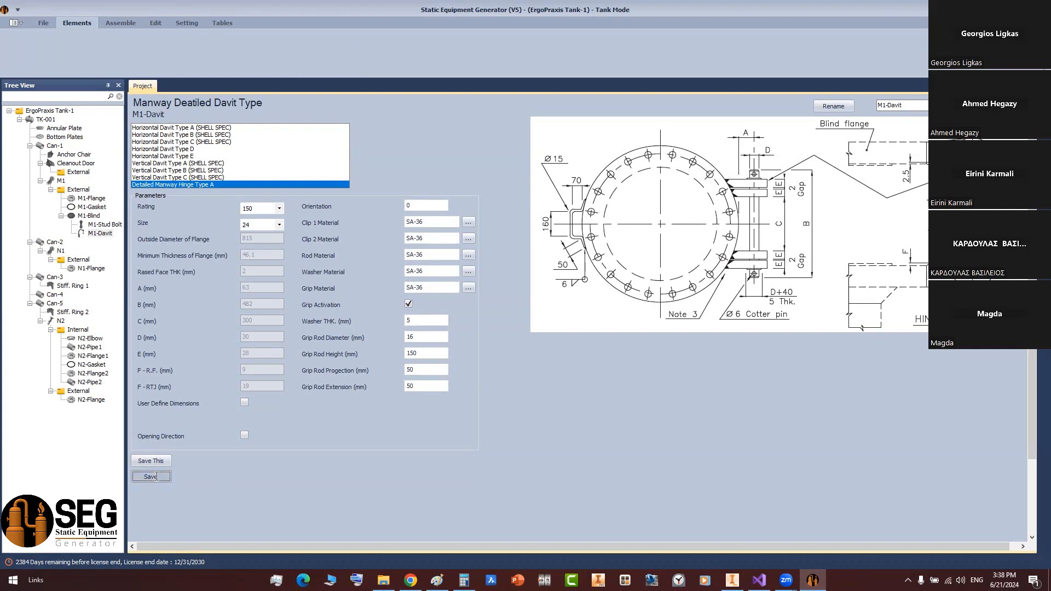
double_click(425, 337)
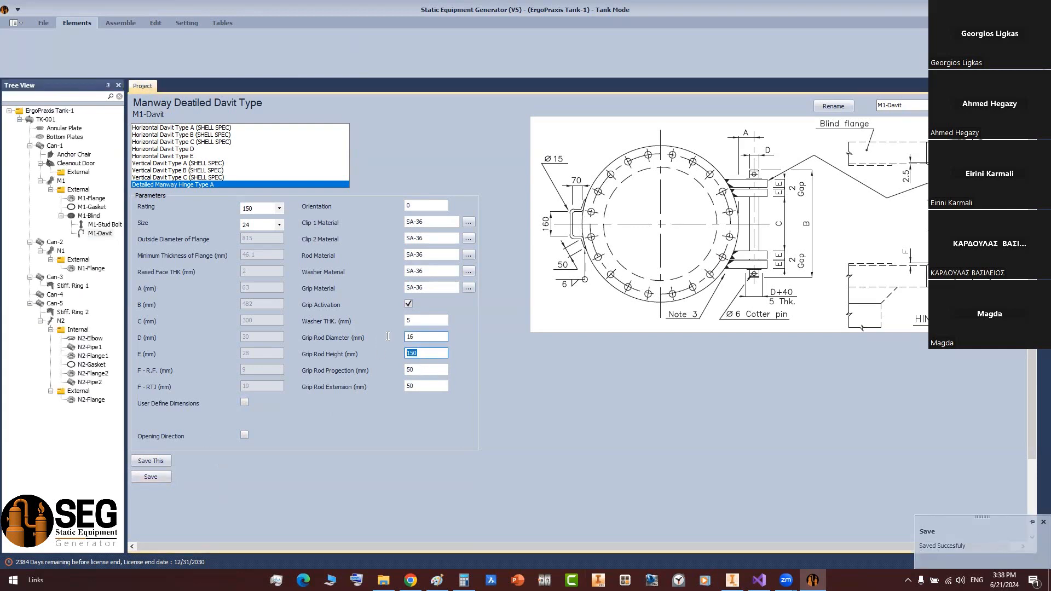
key(Tab)
key(Tab)
click(117, 23)
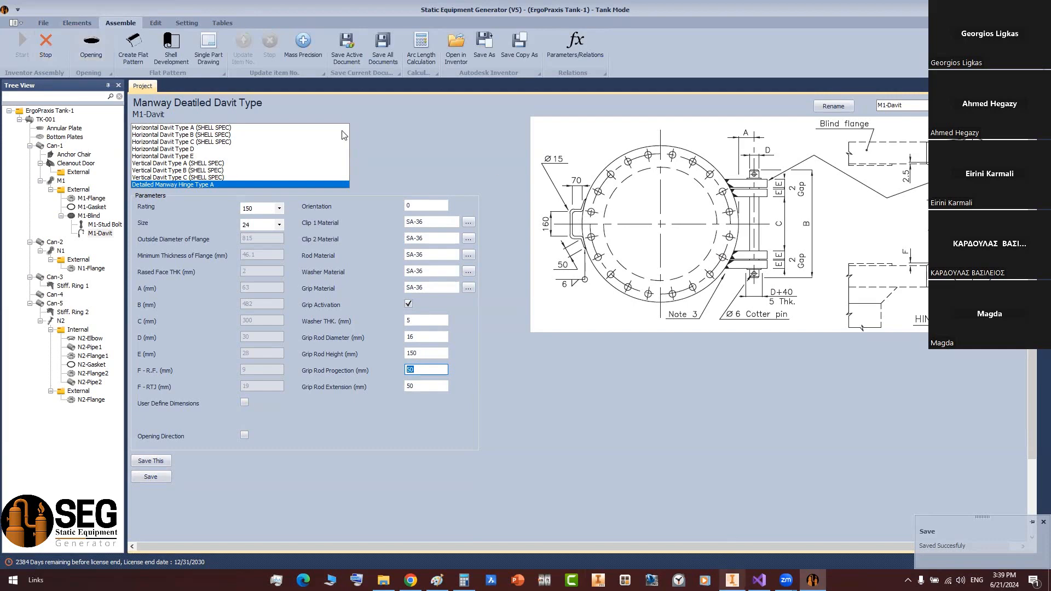
key(alt+Tab)
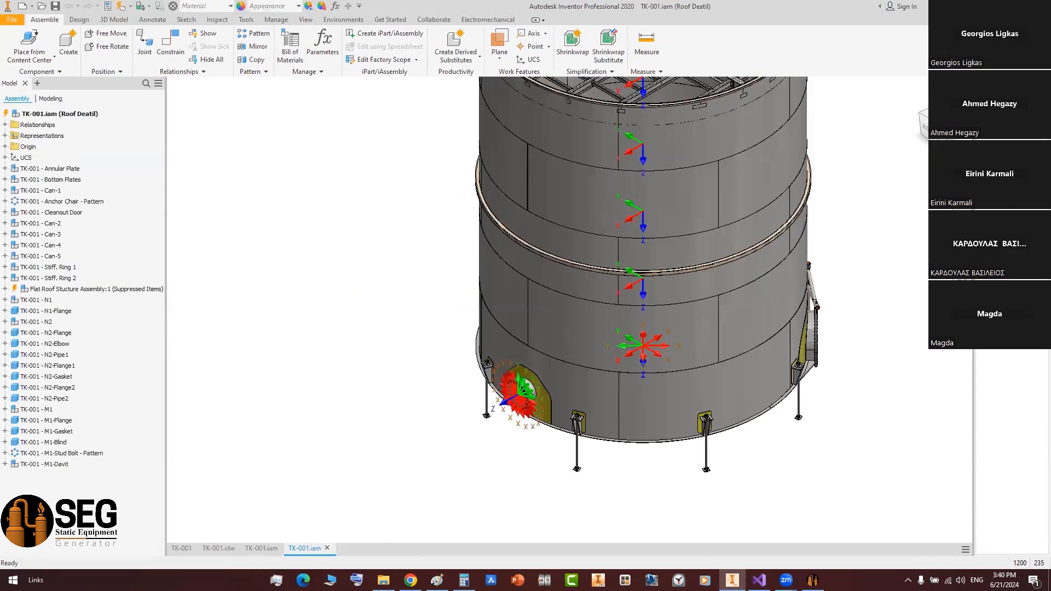
- Examine the assembled hinge and hand grip on manway M1 up close and from both sides
scroll(519, 417, up, 8)
shift+middle_drag(650, 252, 638, 200)
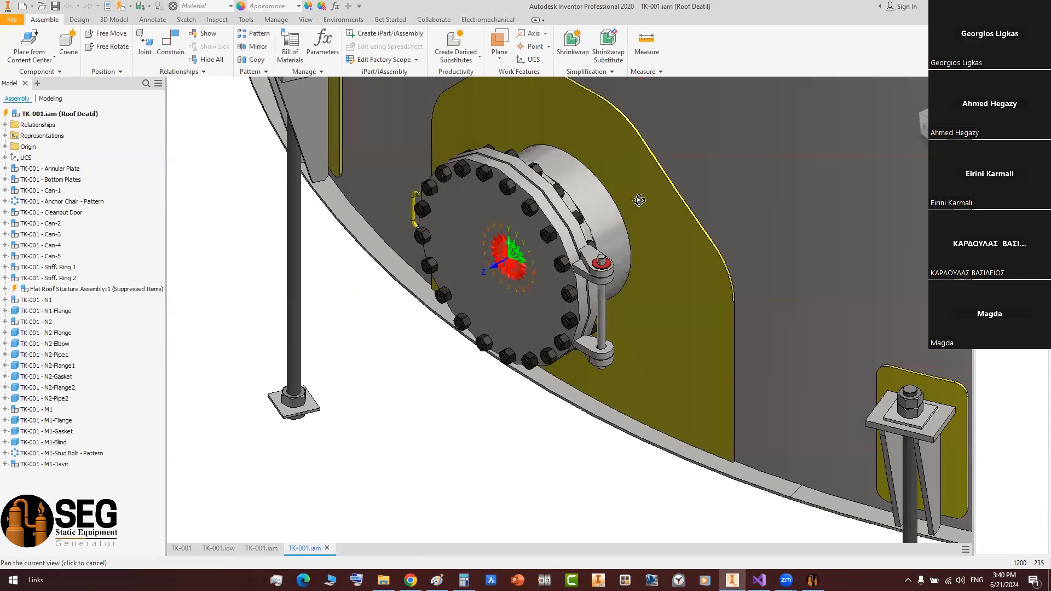
scroll(640, 205, up, 2)
scroll(679, 241, up, 3)
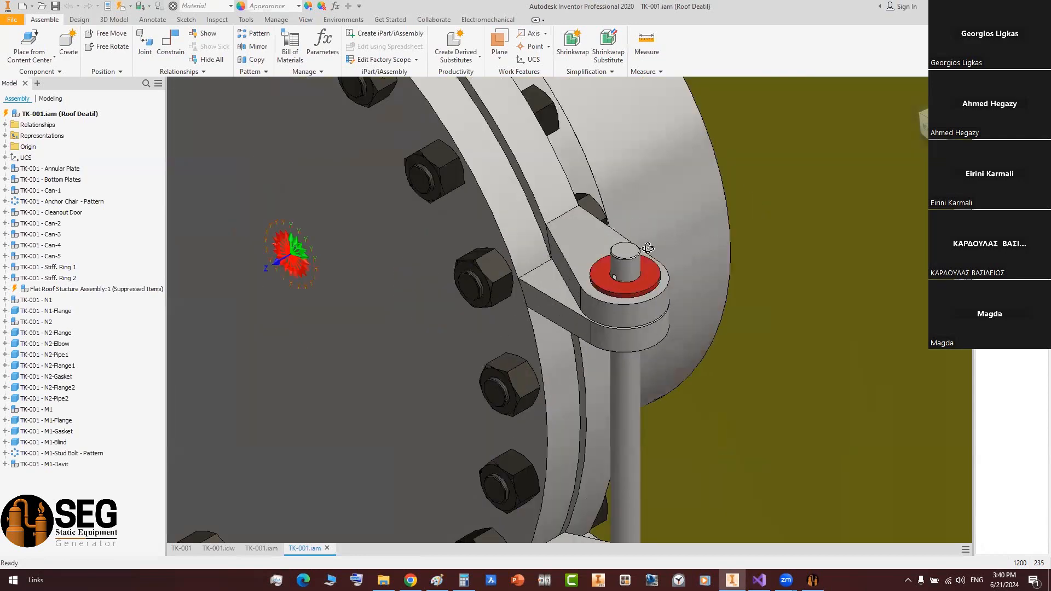
scroll(665, 233, down, 5)
shift+middle_drag(665, 233, 106, 46)
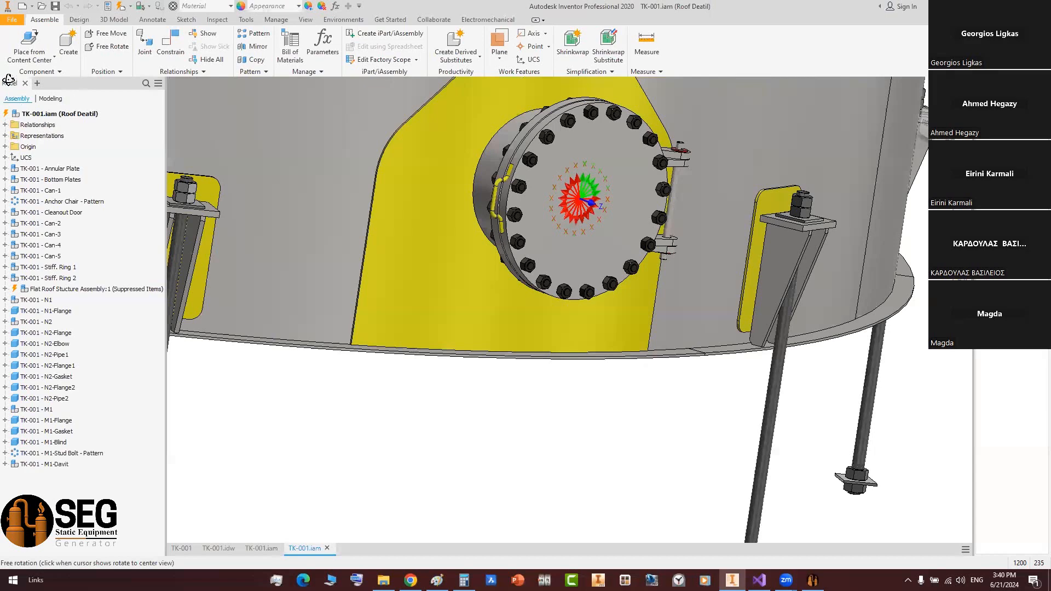
- Switch to the TK-001.idw drawing and examine the manway in the elevation view and the entries of the nozzle table
key(alt+Tab)
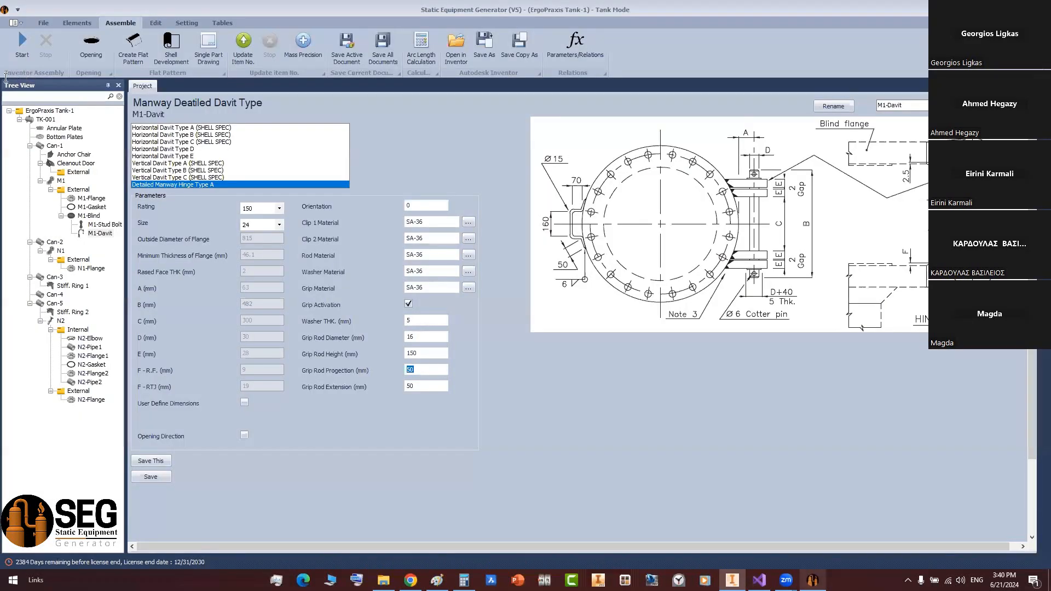
click(222, 23)
click(93, 48)
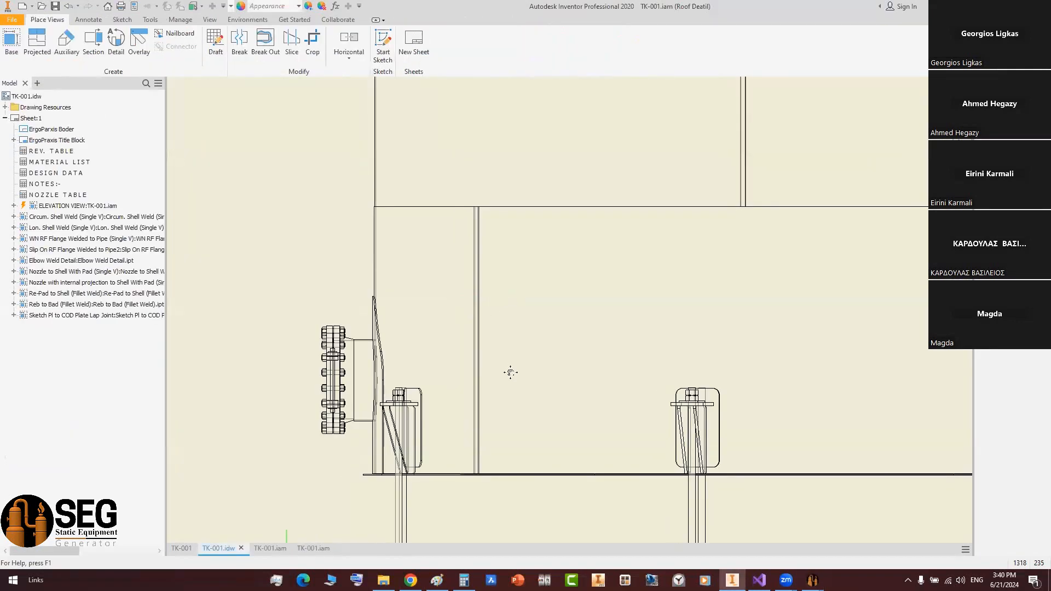
scroll(502, 387, down, 5)
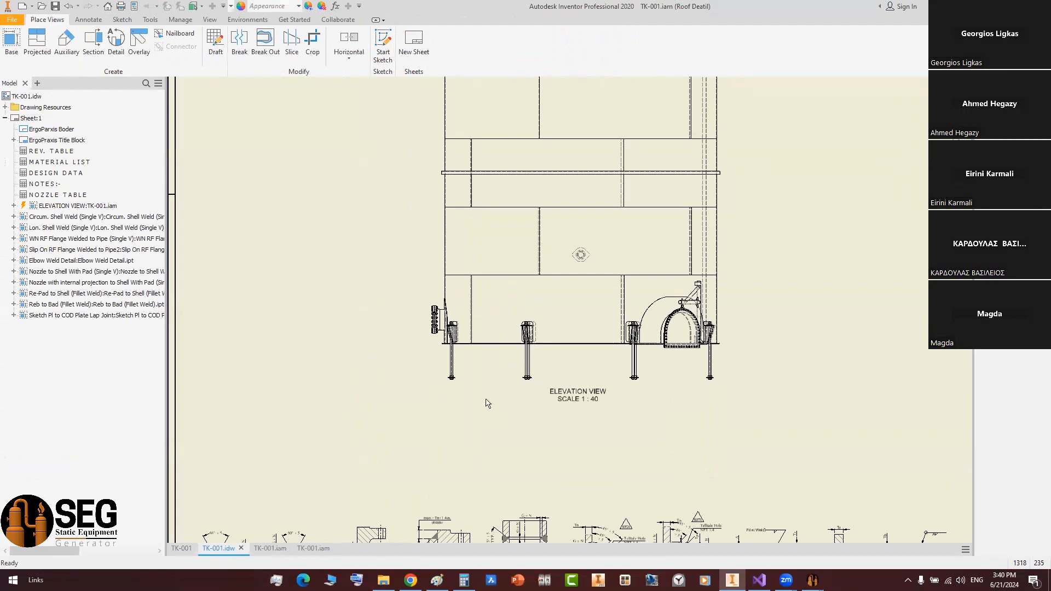
scroll(556, 421, down, 5)
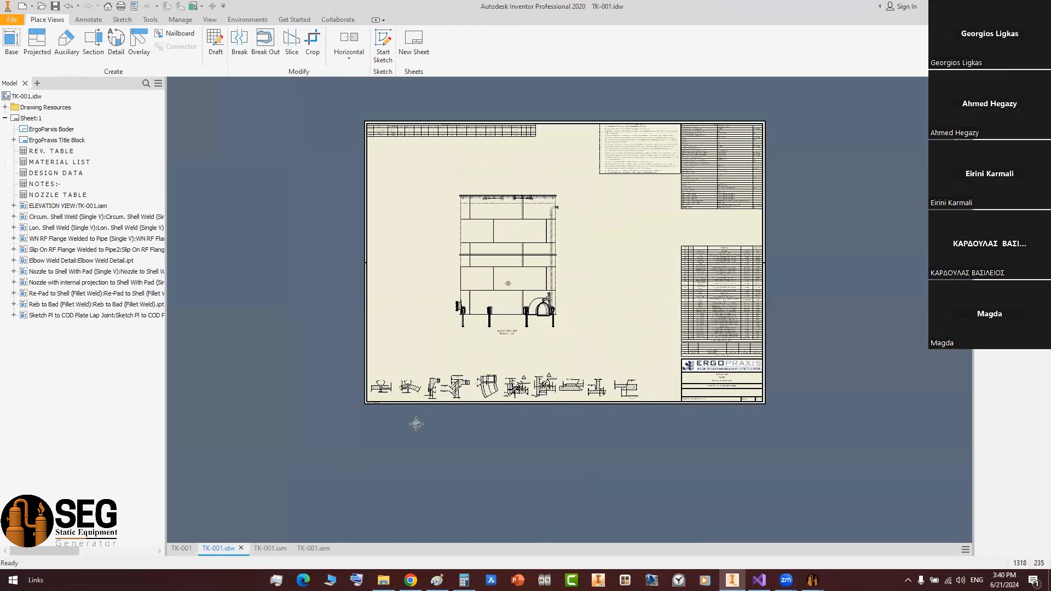
scroll(298, 335, up, 5)
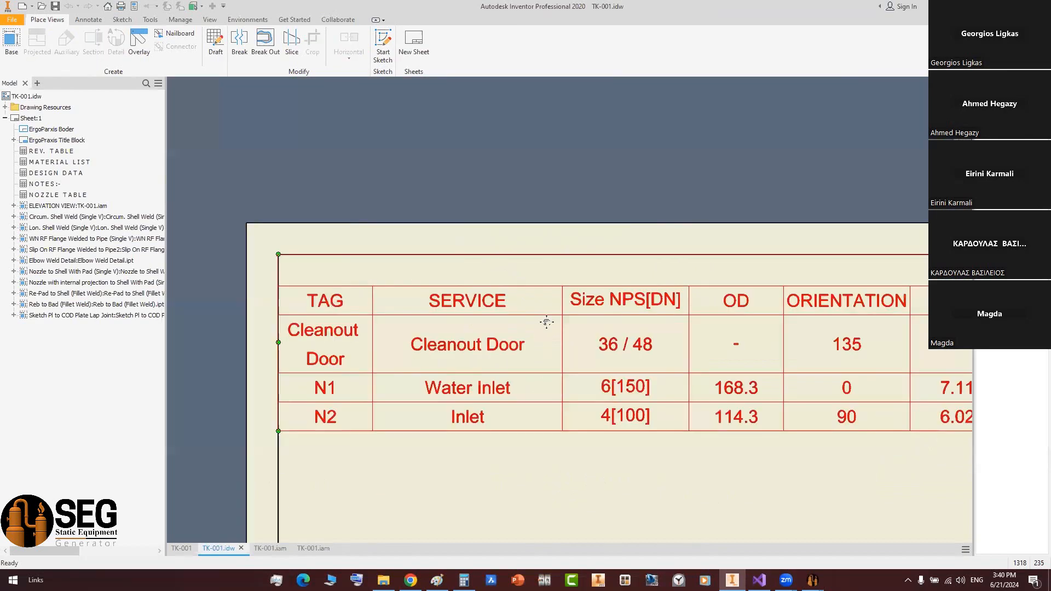
scroll(323, 430, up, 3)
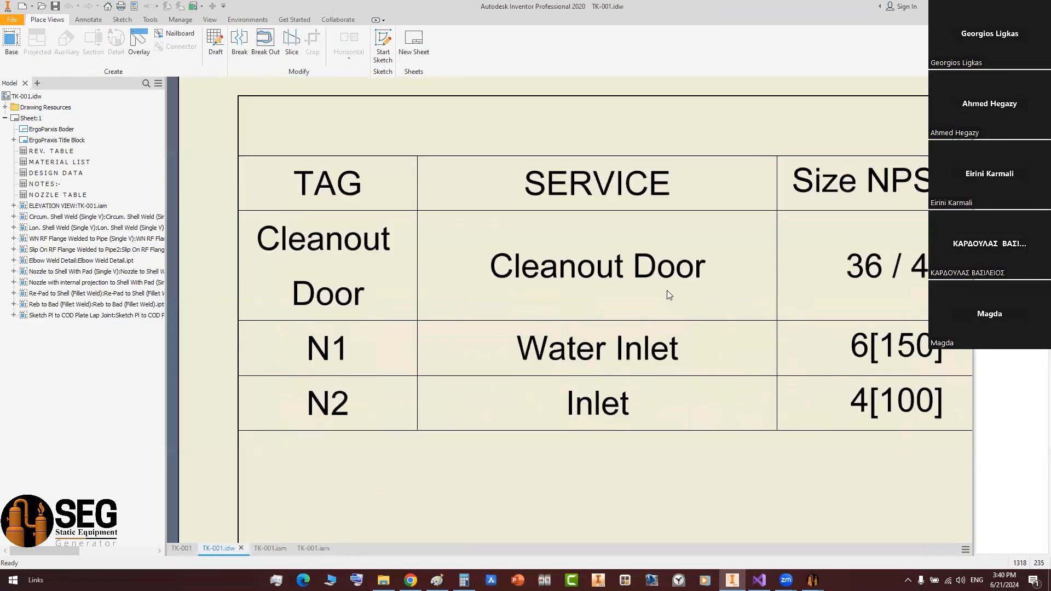
scroll(384, 301, down, 5)
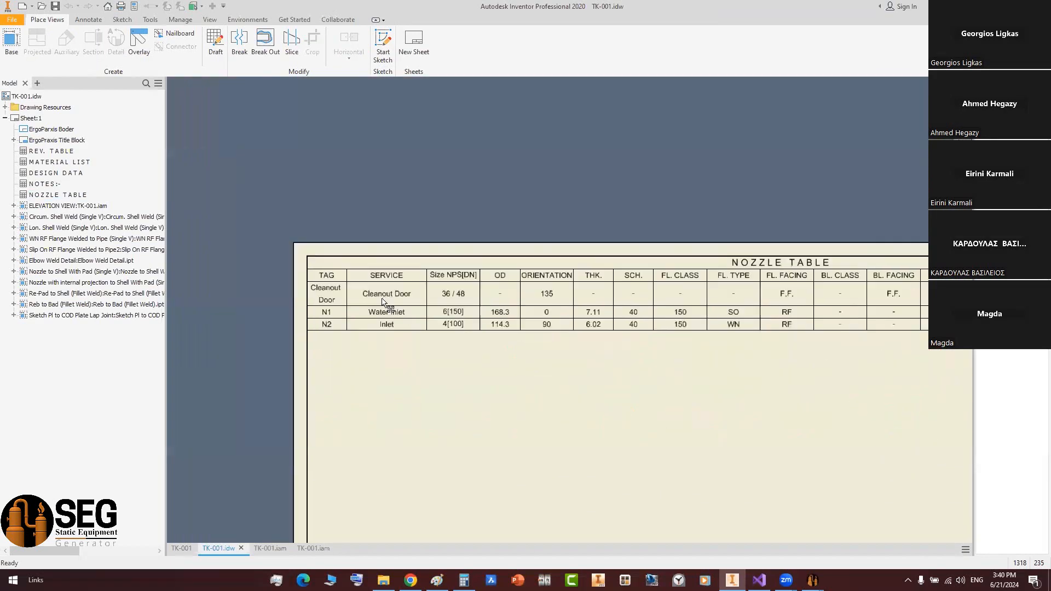
scroll(383, 303, down, 3)
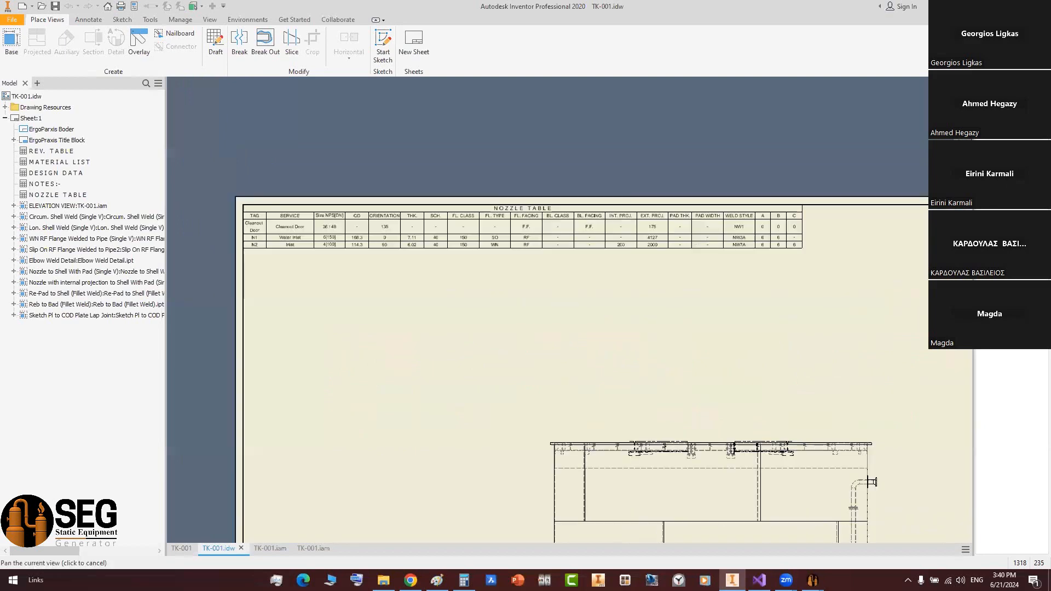
drag(886, 540, 871, 525)
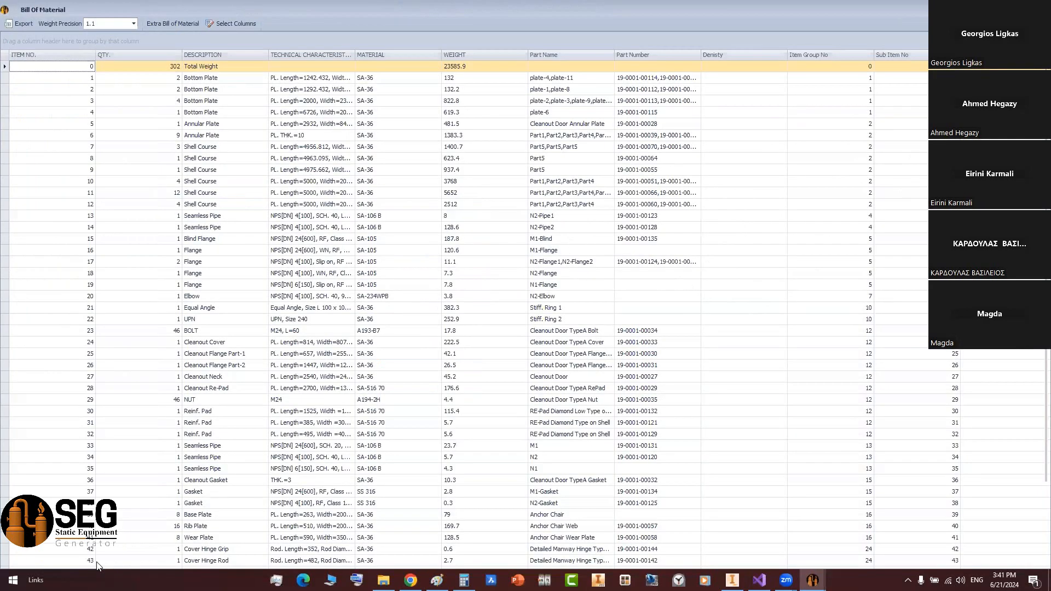
- Review the tank's bill of materials down to the last item, including the manway hinge parts, and close it
scroll(97, 564, down, 3)
click(96, 562)
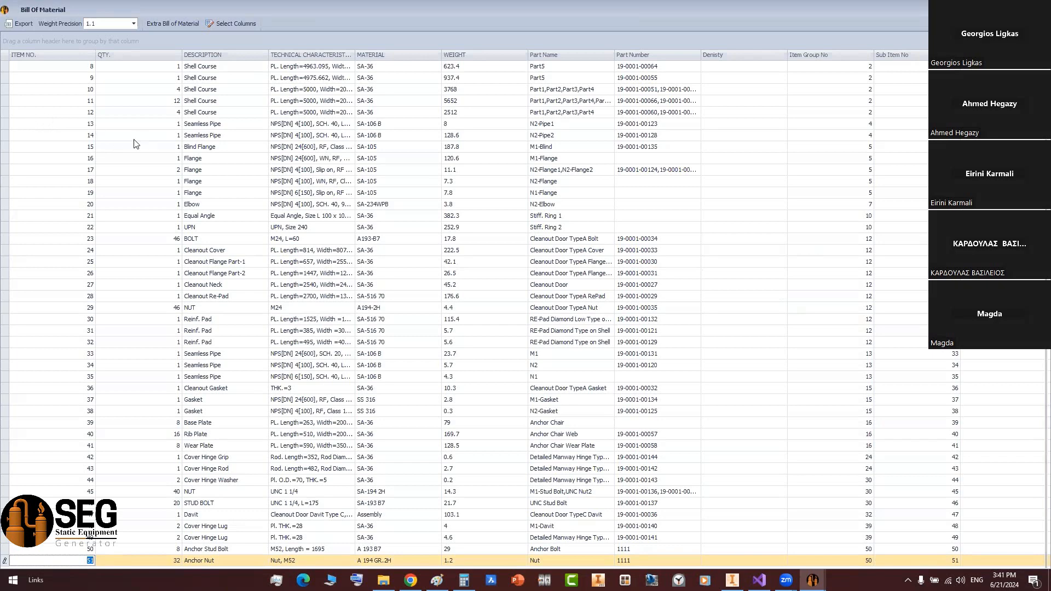
key(alt+F4)
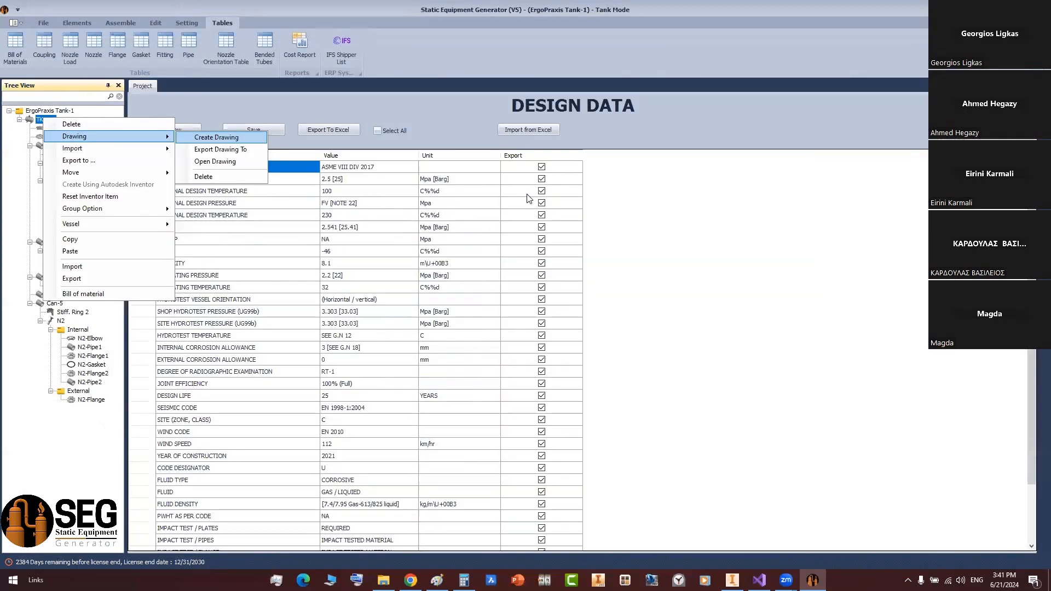
- Exclude the notes and design data from the TK-001 drawing's table settings and create the drawing
click(529, 199)
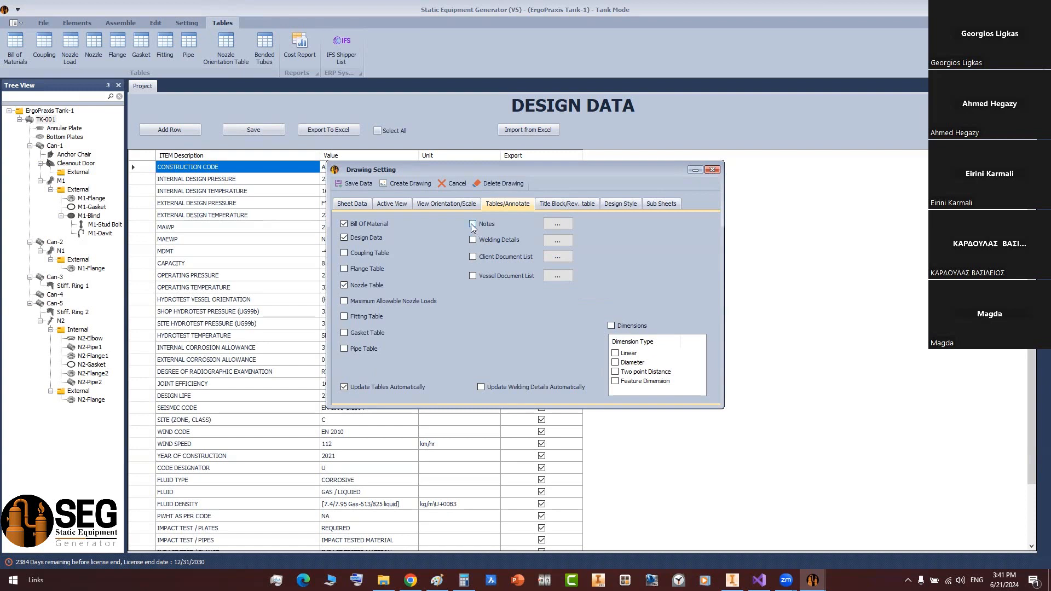
click(366, 239)
click(404, 181)
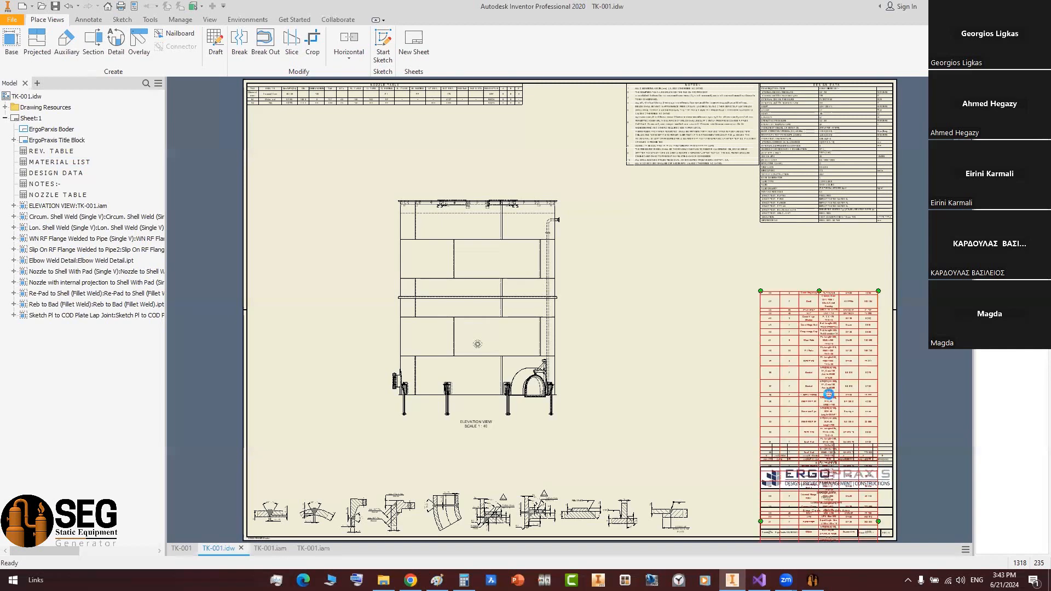
- Move the material list off the title block so it sits directly above the revision table
click(829, 395)
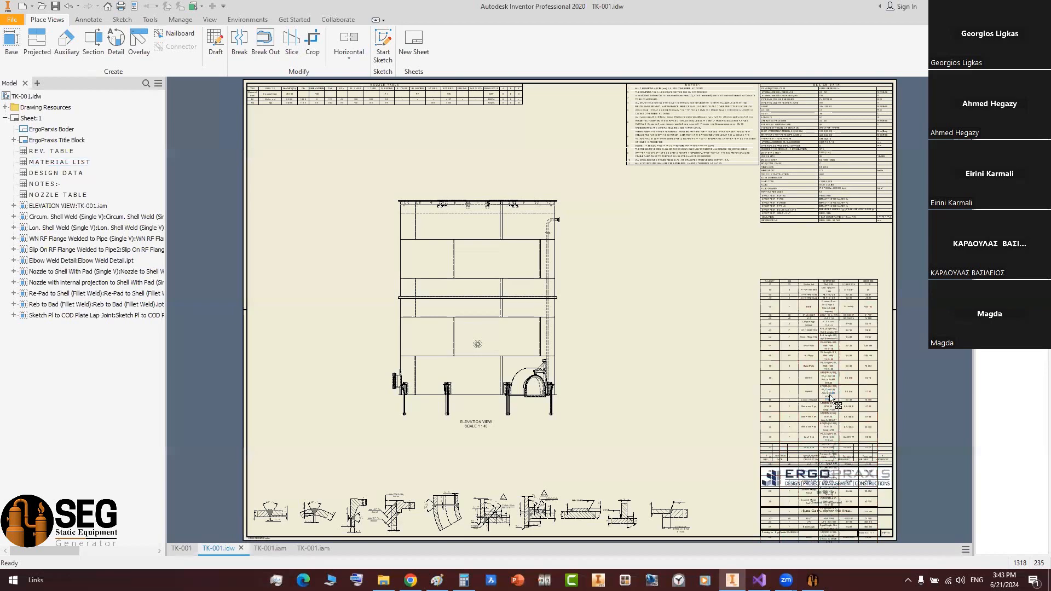
click(829, 395)
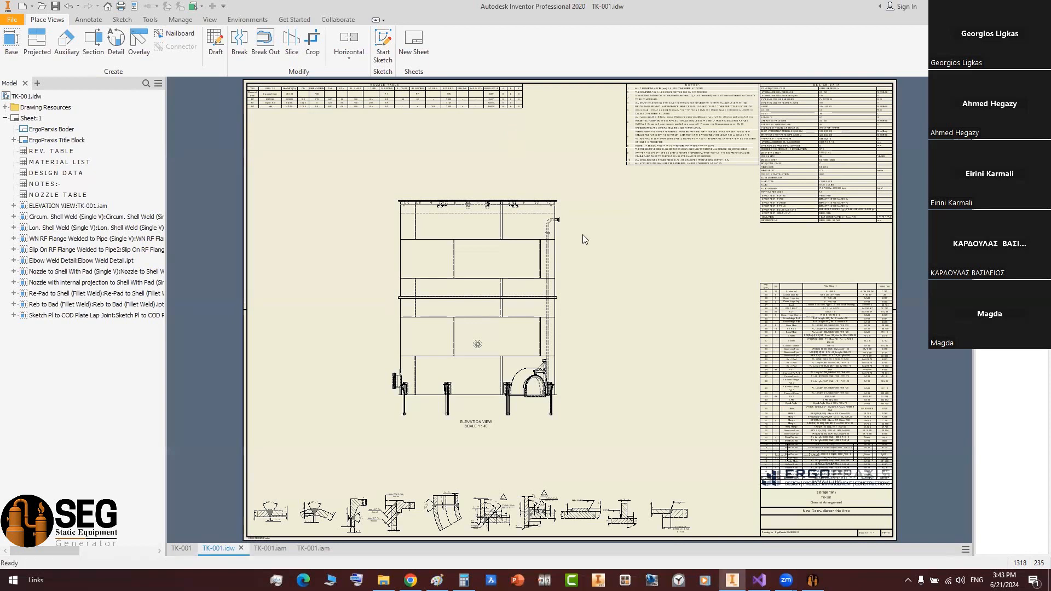
click(763, 368)
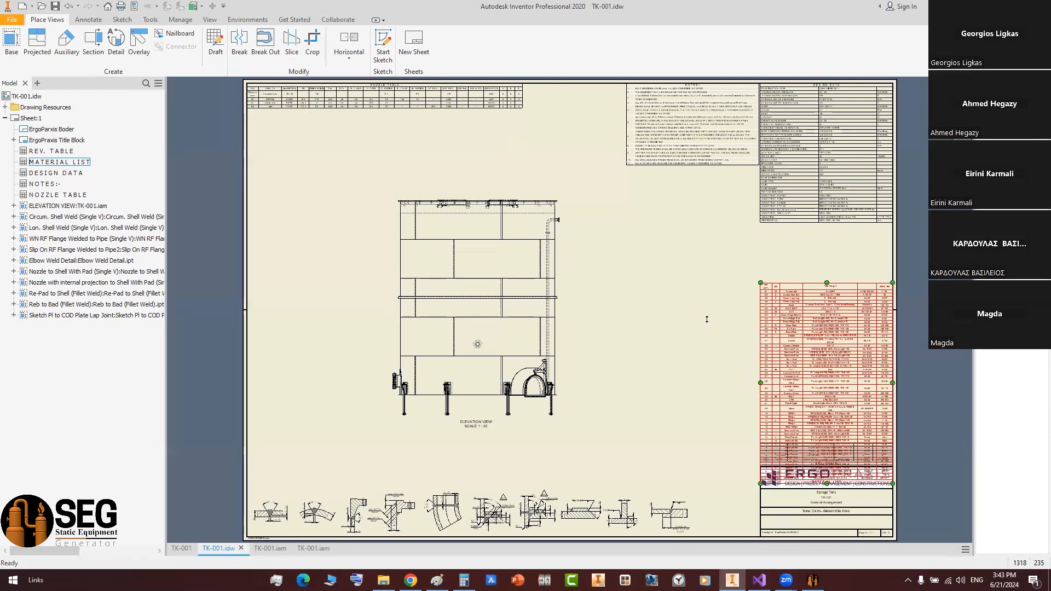
click(737, 343)
middle_drag(867, 362, 724, 226)
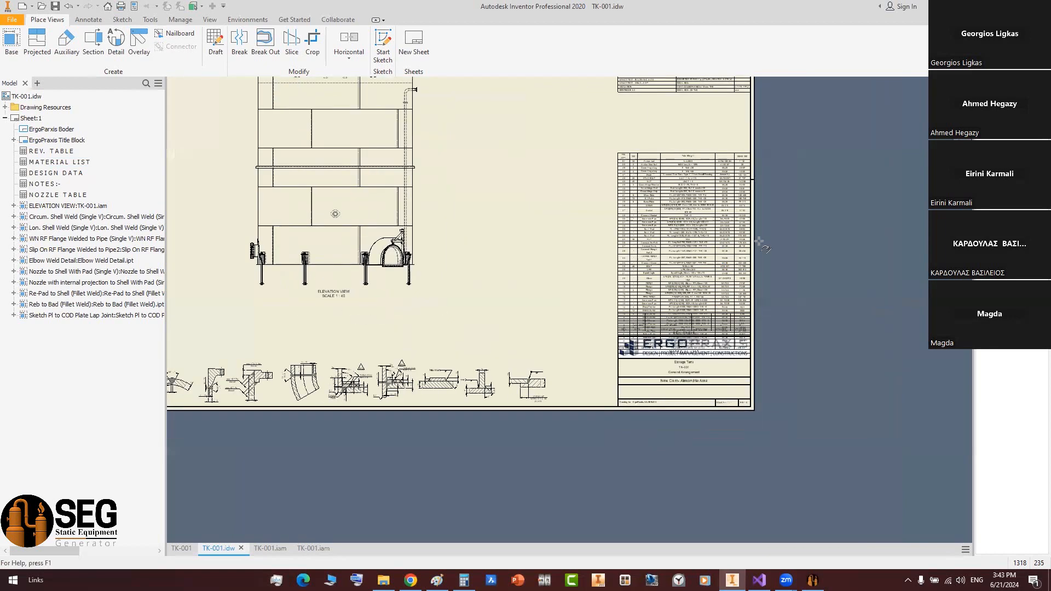
click(757, 178)
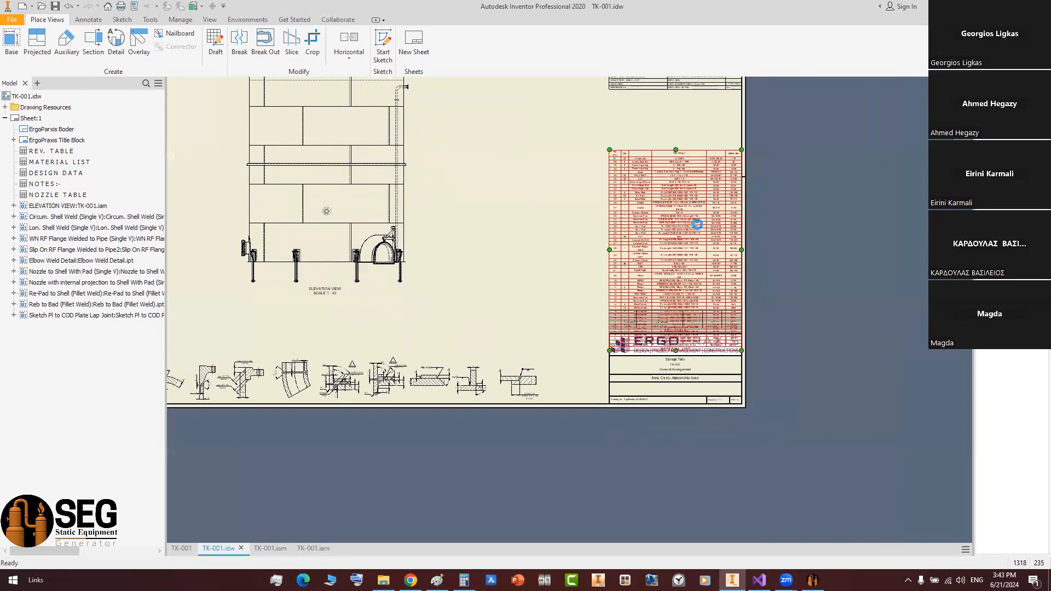
scroll(773, 277, down, 4)
scroll(754, 278, down, 3)
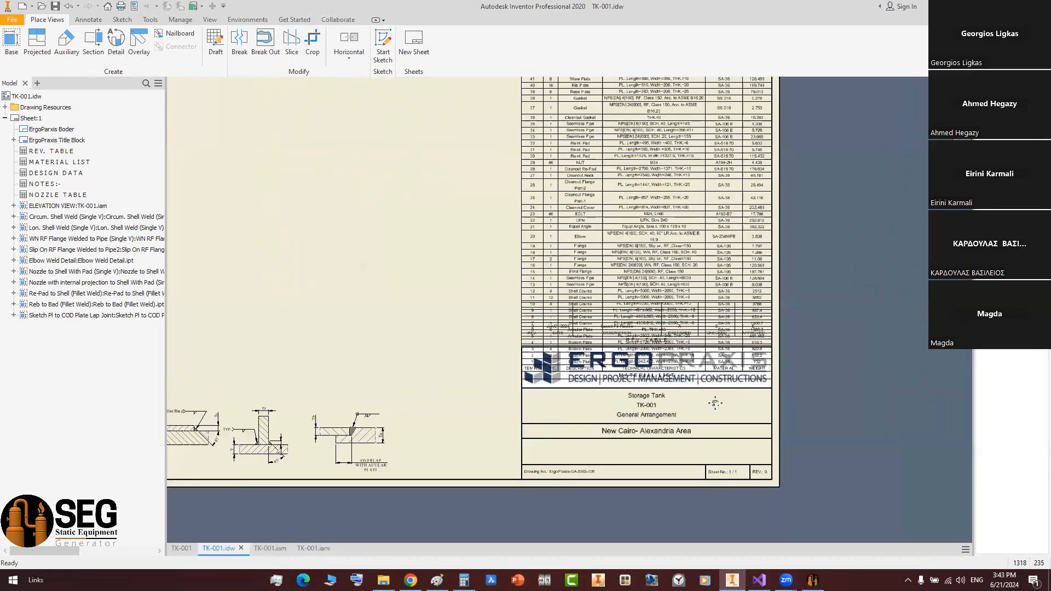
drag(707, 447, 591, 241)
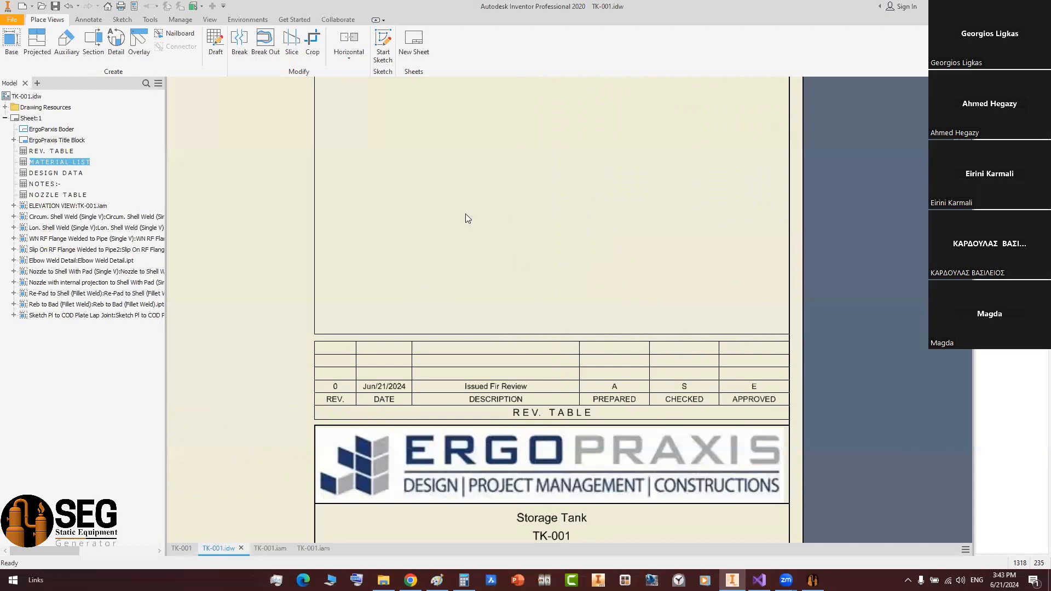
- Check the manway M1 row in the updated nozzle table
scroll(326, 243, up, 5)
scroll(290, 253, down, 5)
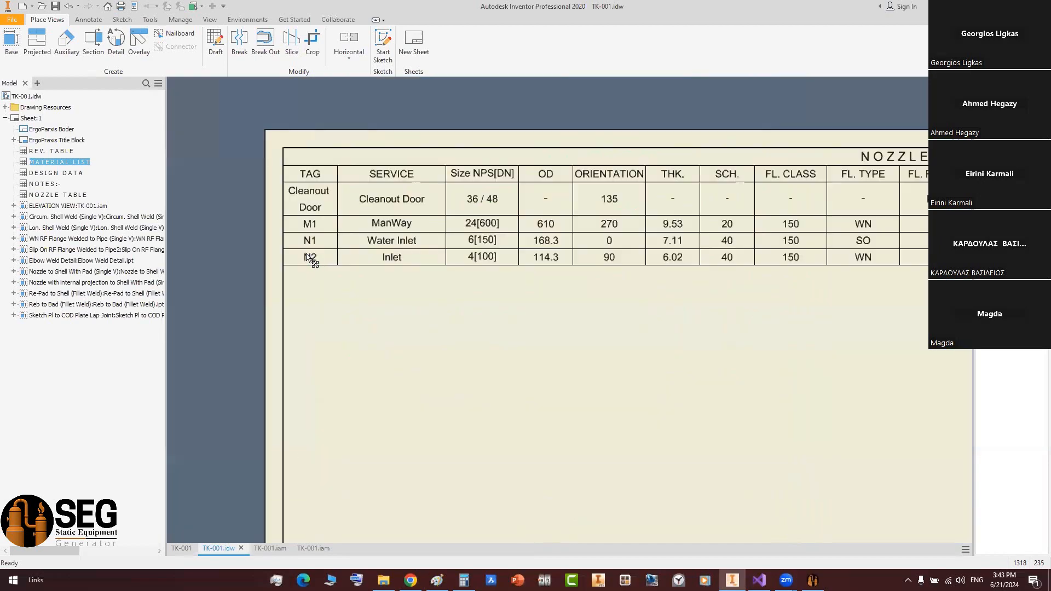
scroll(312, 257, down, 3)
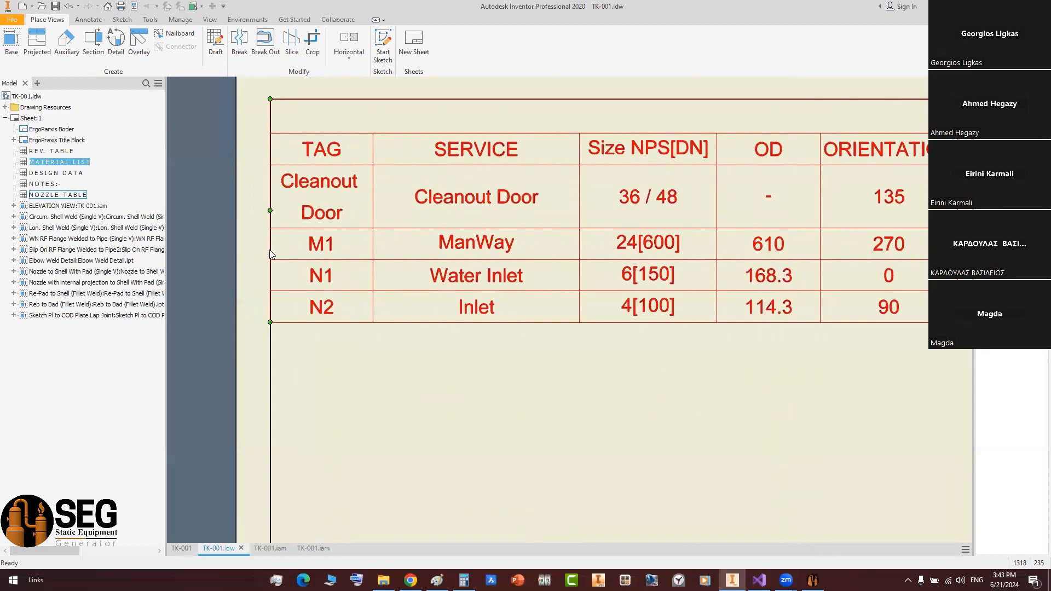
scroll(323, 243, down, 3)
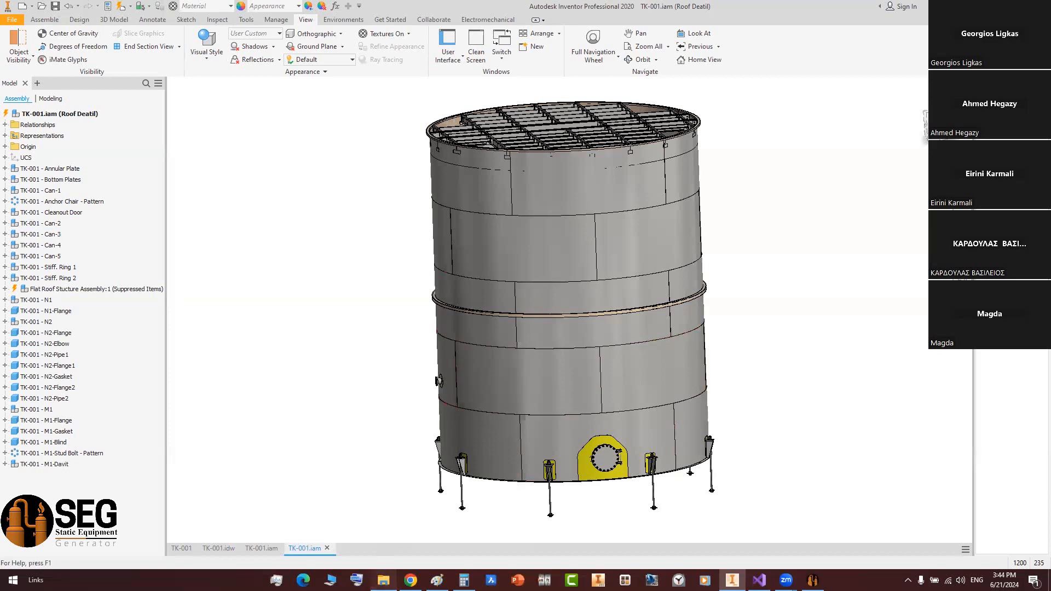
- Switch to the Part-1.pptx presentation in PowerPoint and present the Orientation slide full screen with the laser pointer
key(alt+Tab)
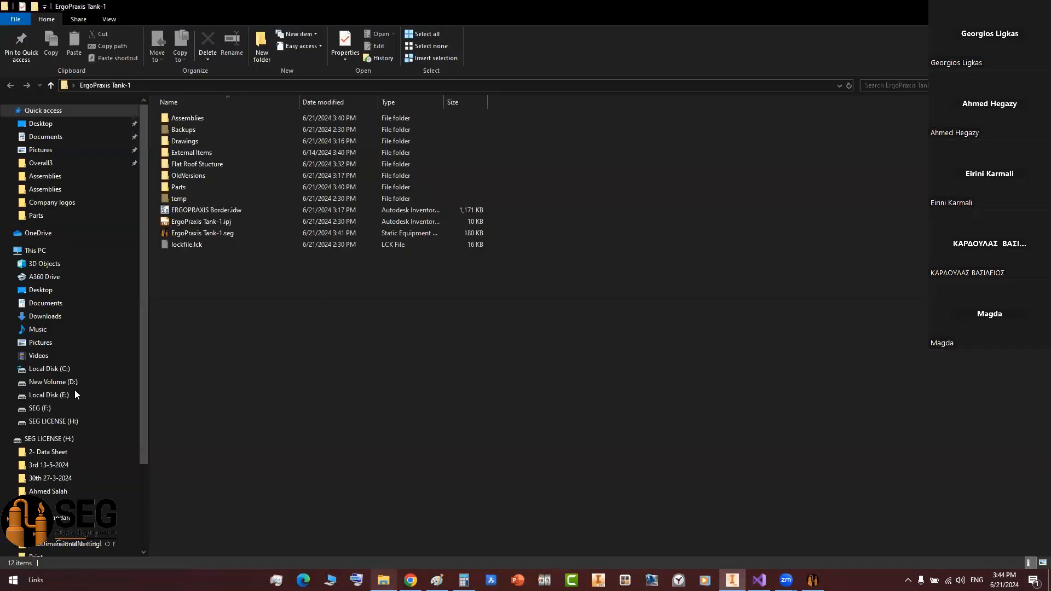
click(75, 391)
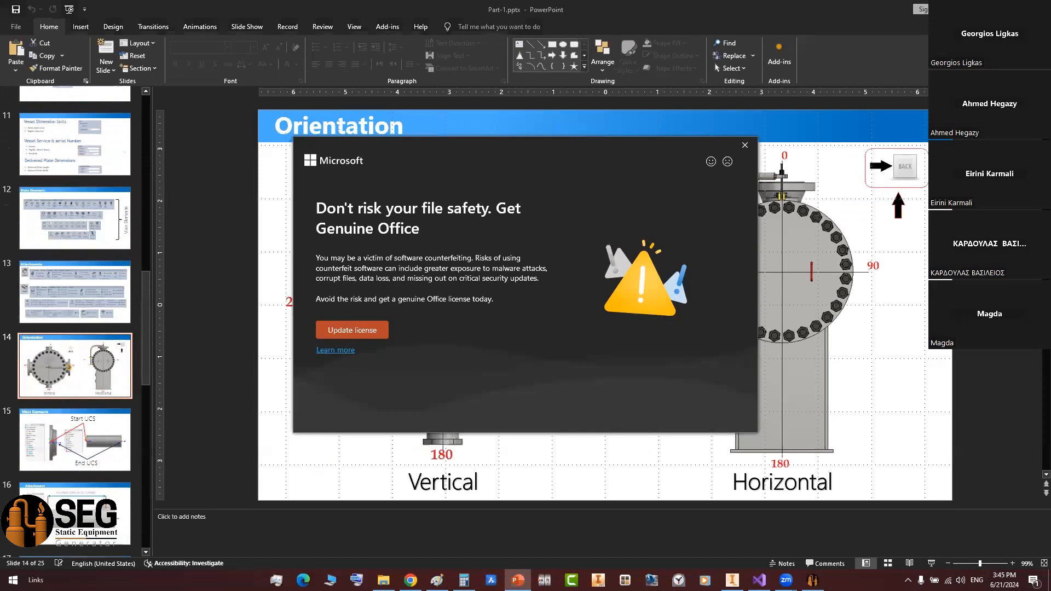
click(744, 146)
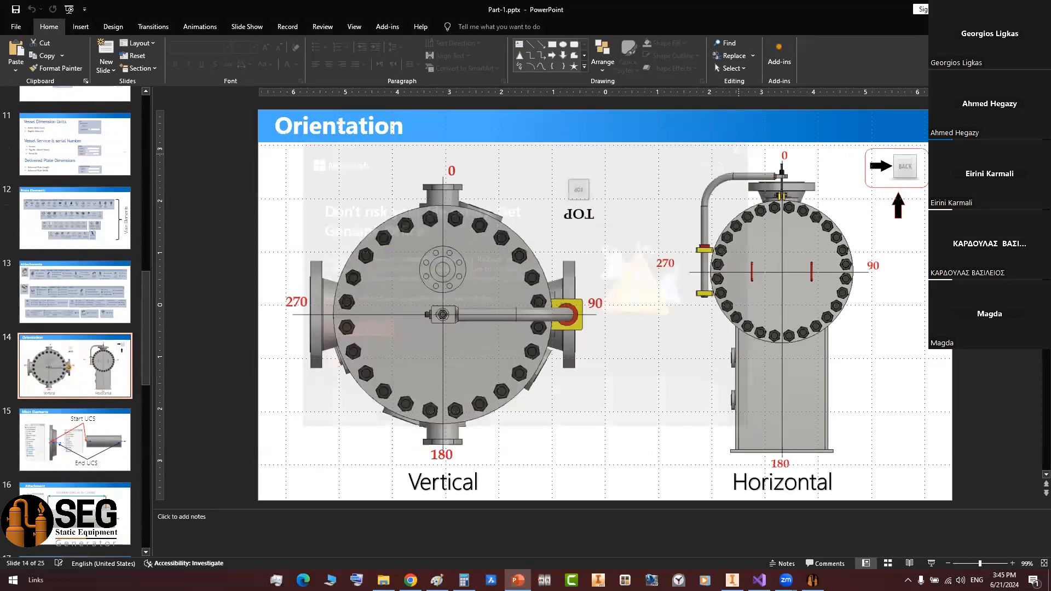
key(shift+F5)
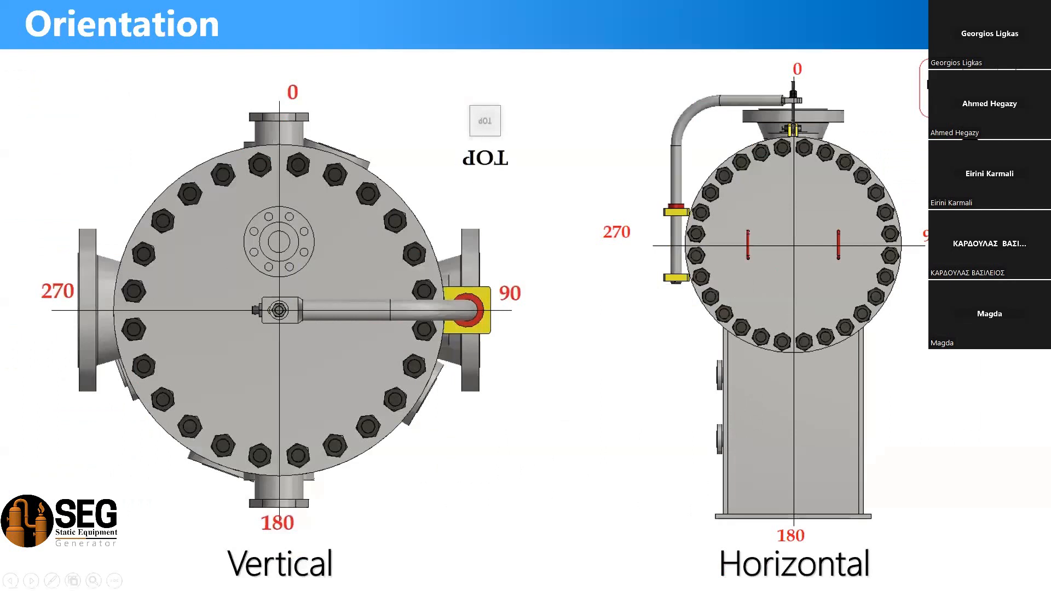
click(52, 580)
click(33, 474)
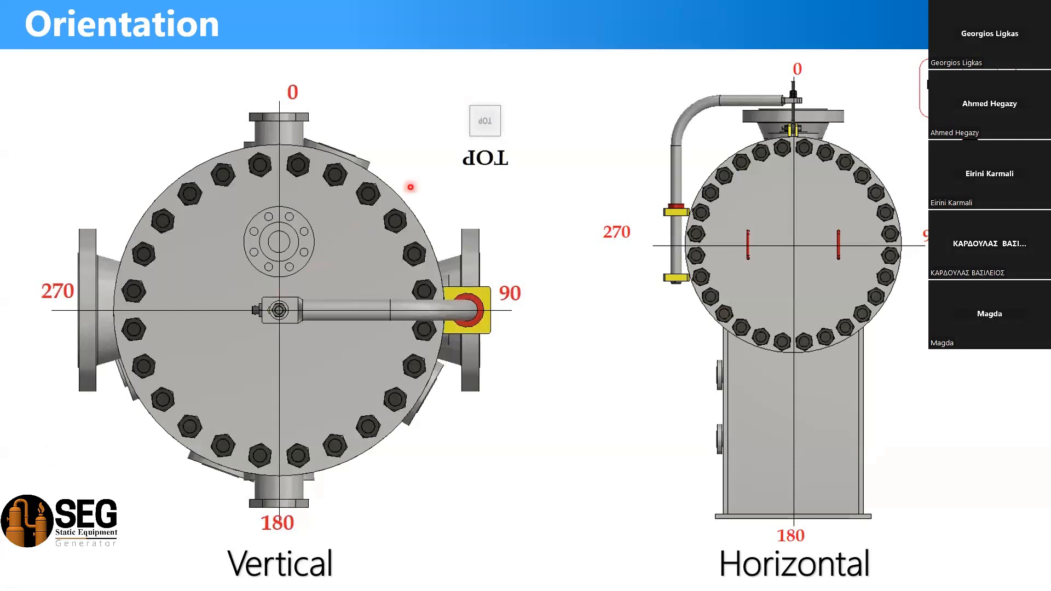
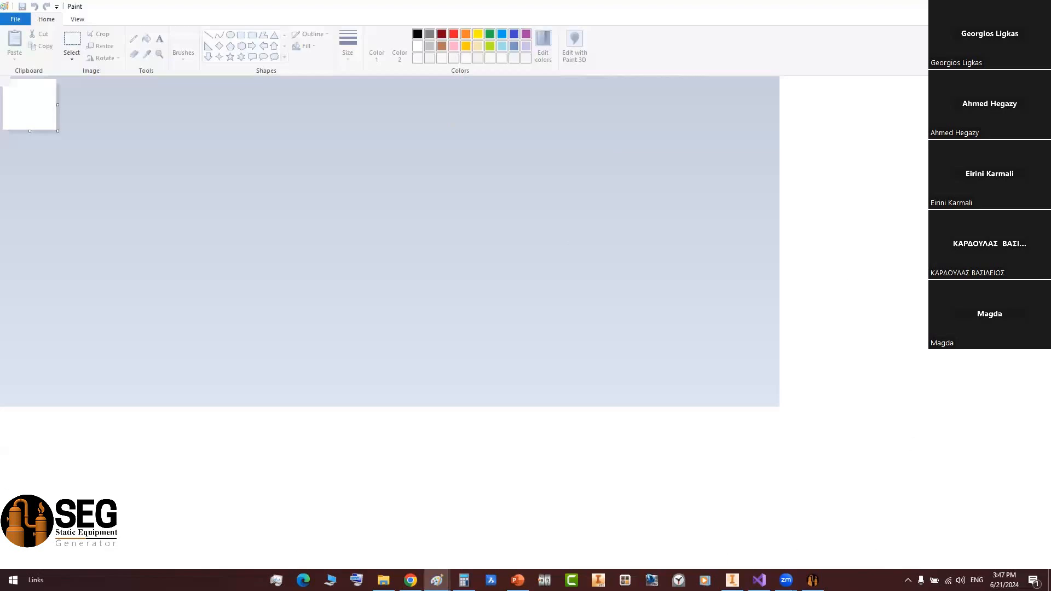
- Paste the captured top view of the tank into Paint and label the view cube 0 above and 90 on its right side
key(ctrl+v)
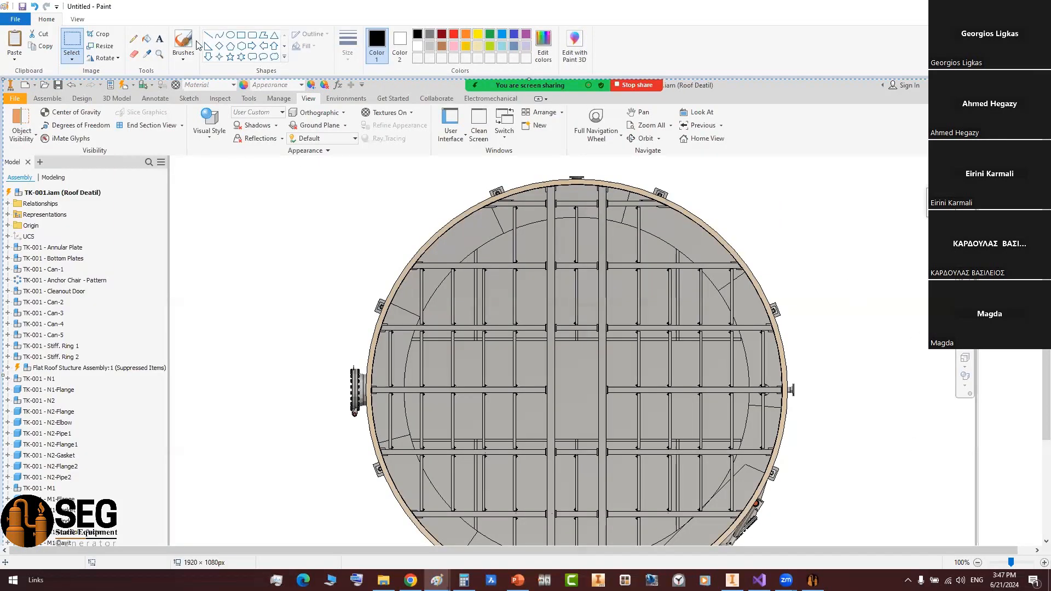
ctrl+scroll(872, 251, up, 2)
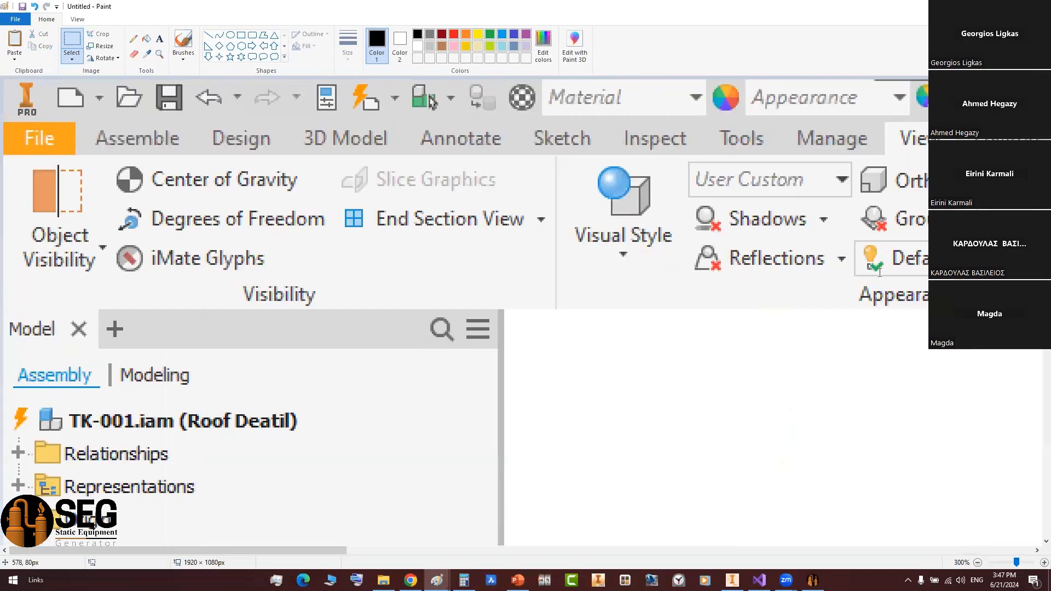
click(875, 252)
text(0)
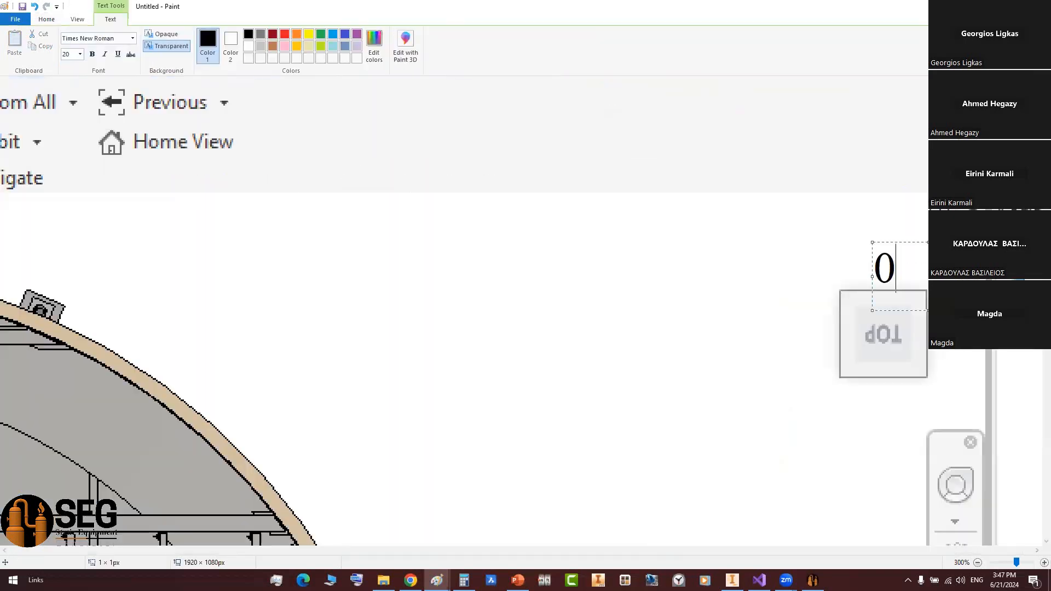
text(90)
- Add the orientation labels 270 on the left of the view cube and 180 below it
click(722, 343)
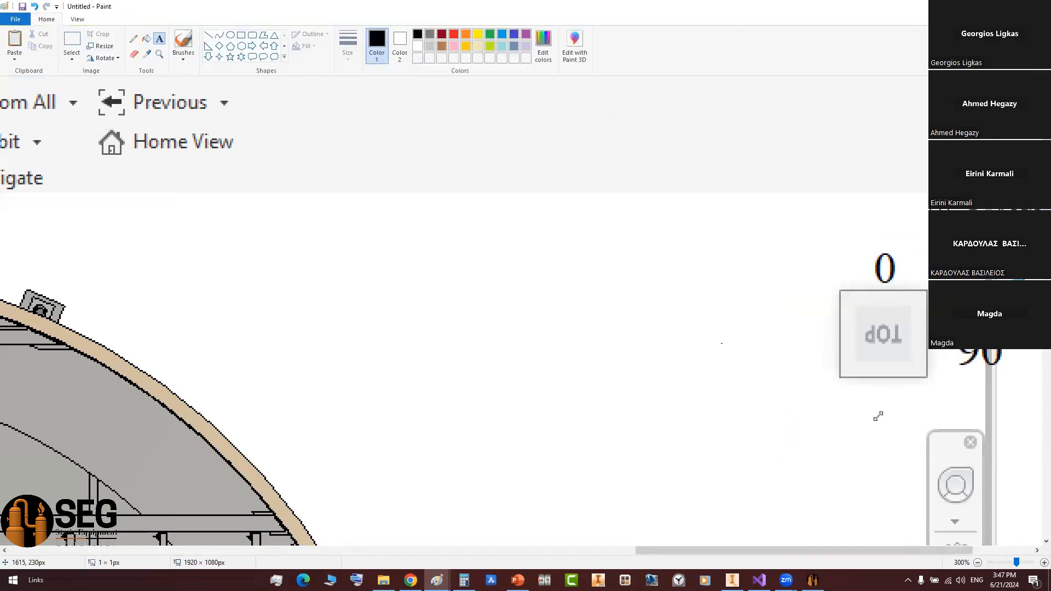
text(270)
click(781, 425)
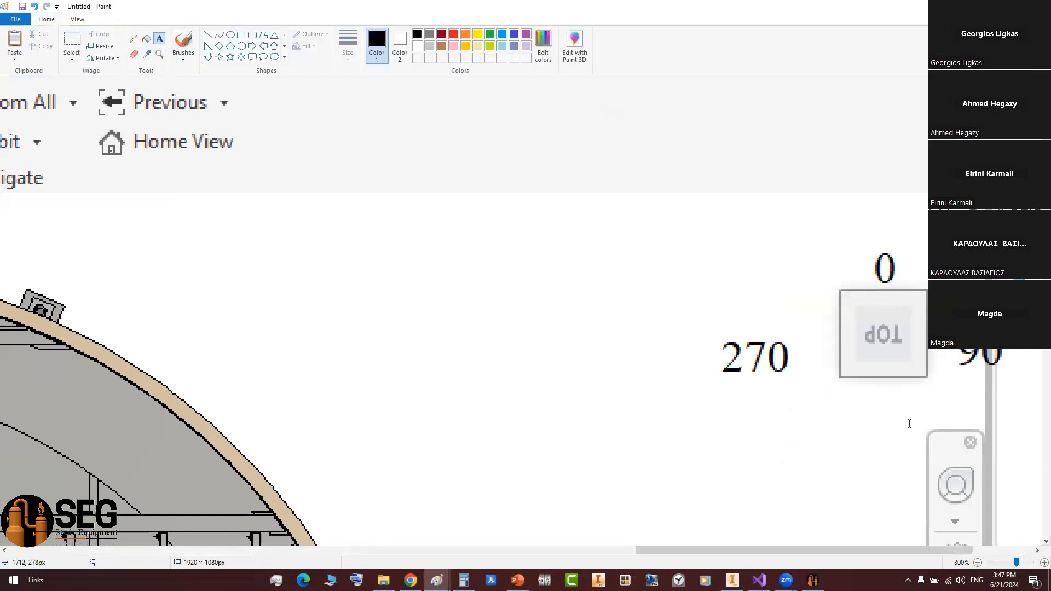
click(880, 411)
text(180)
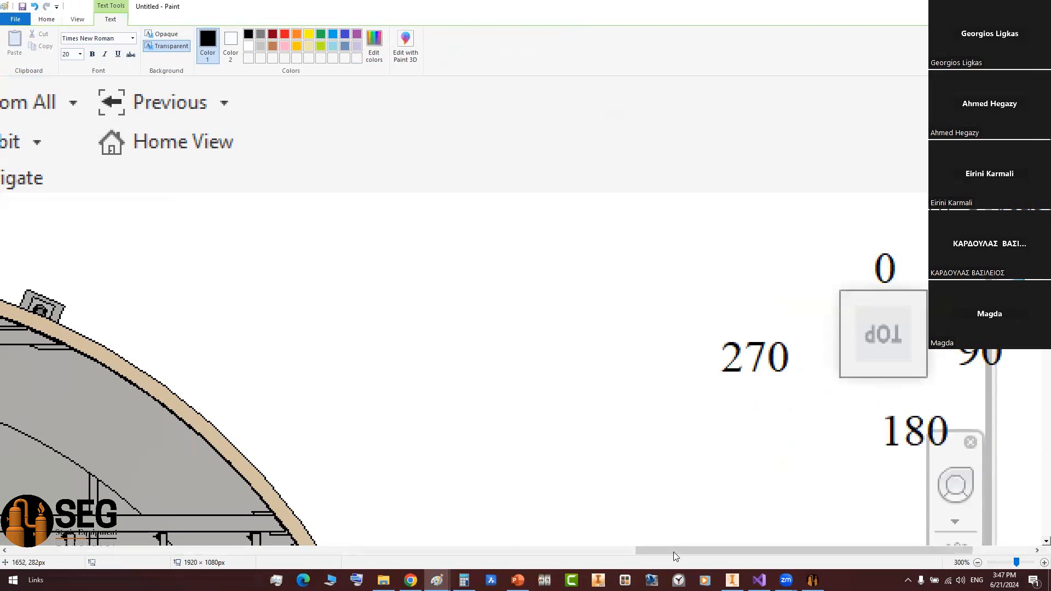
- Add the orientation label 0 above the nozzle at the top of the tank plan
click(672, 551)
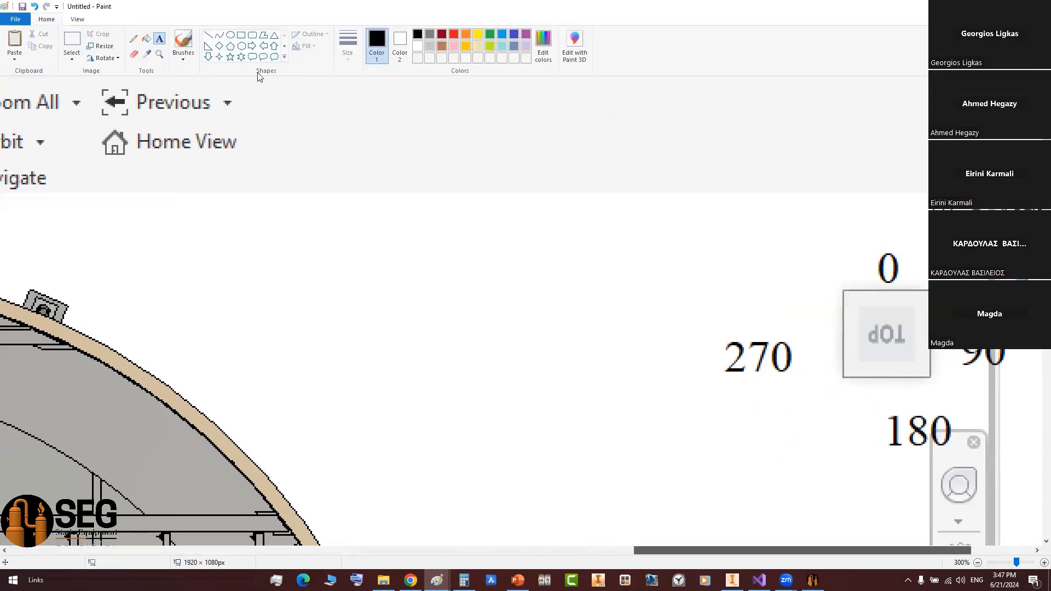
scroll(542, 246, left, 5)
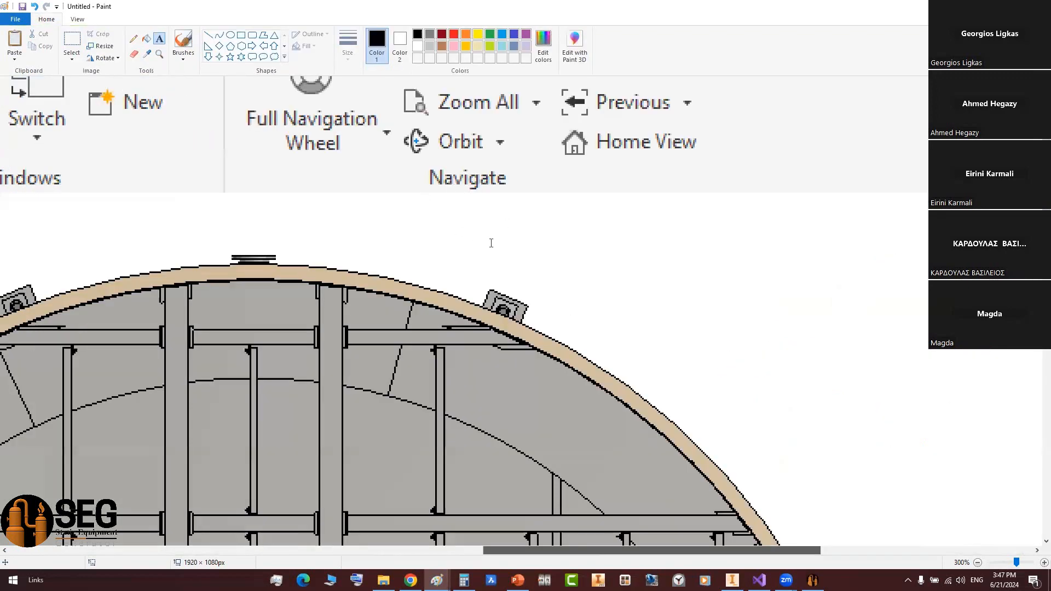
scroll(491, 246, left, 3)
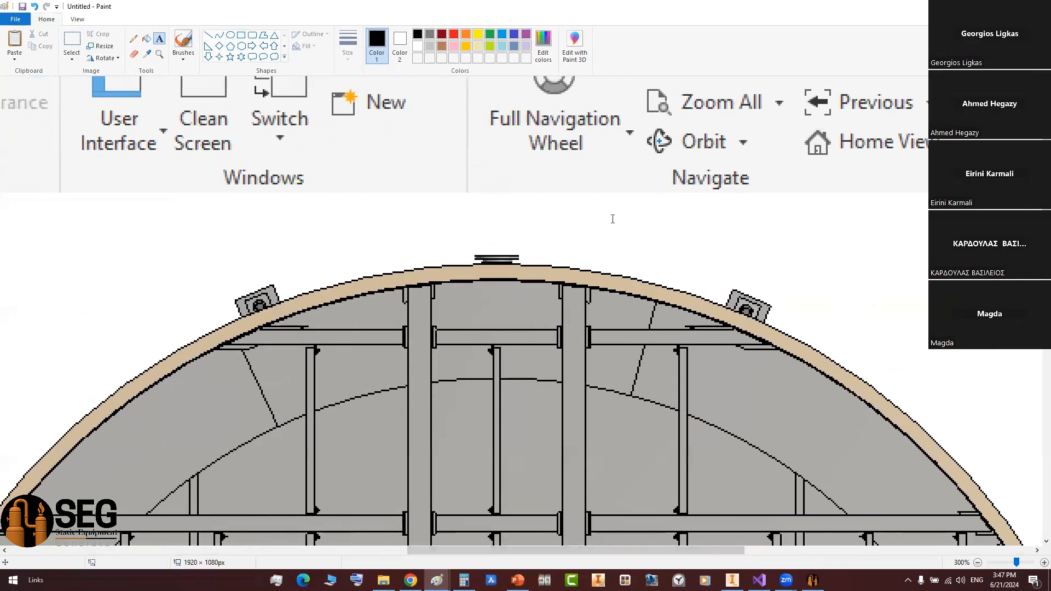
click(474, 220)
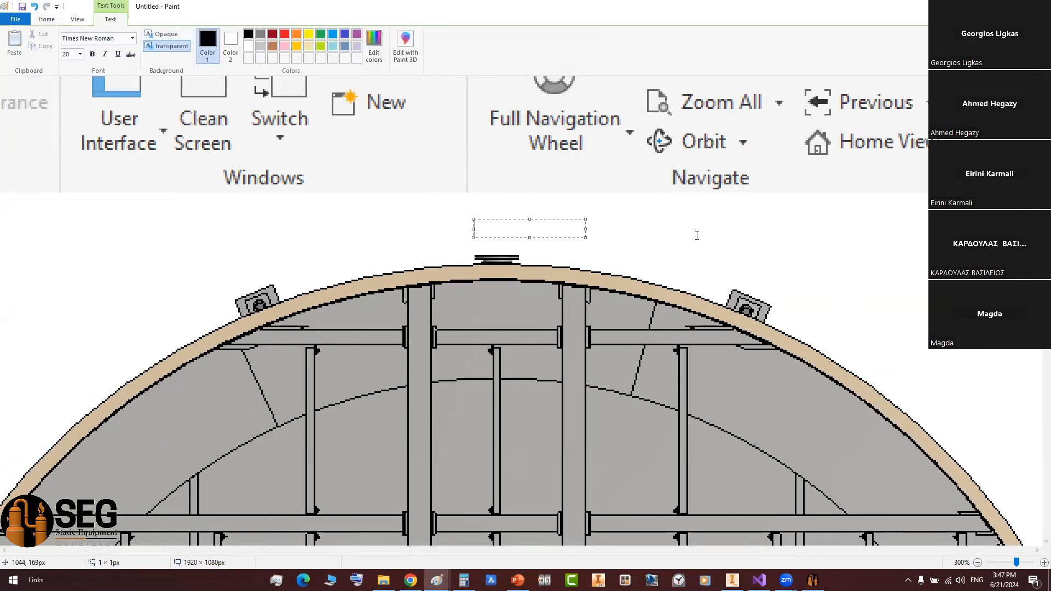
text(0)
- Add the orientation labels 135 beside the lower-right manway and 180 below the tank plan
ctrl+scroll(786, 423, down, 1)
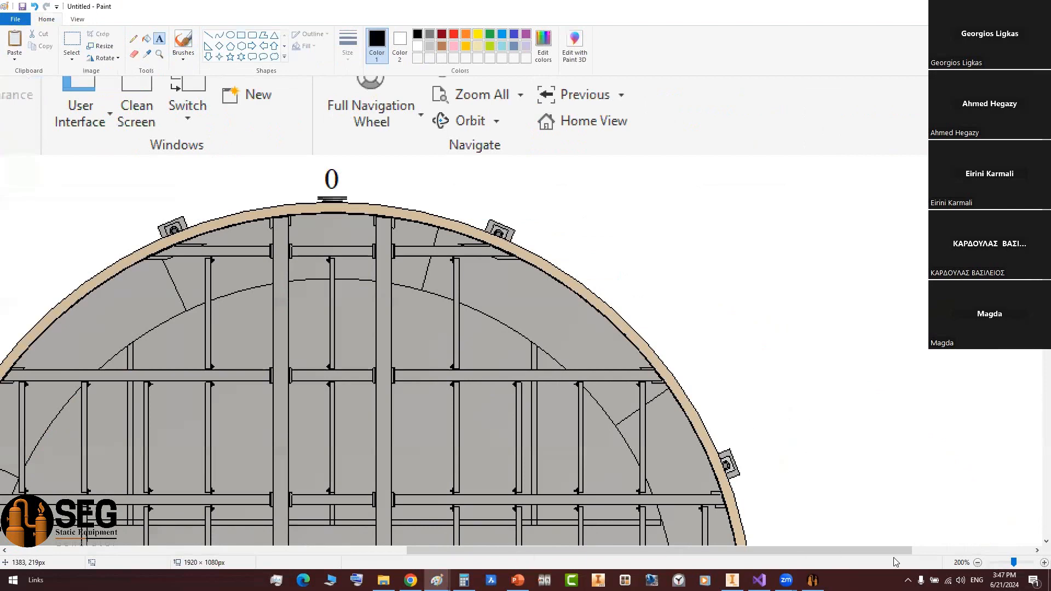
ctrl+scroll(645, 327, down, 1)
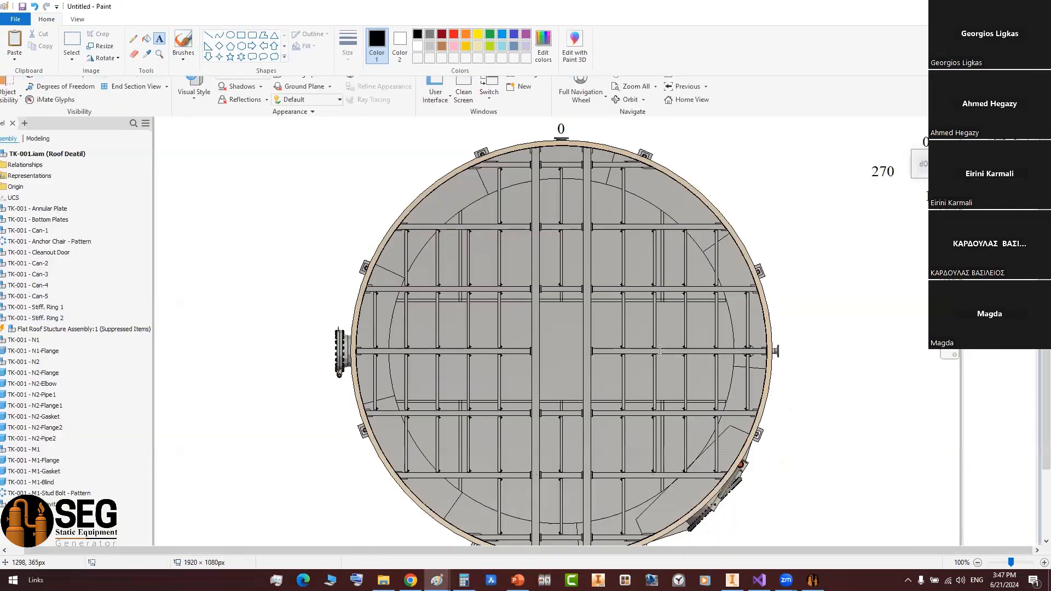
ctrl+scroll(667, 353, up, 1)
drag(465, 550, 546, 550)
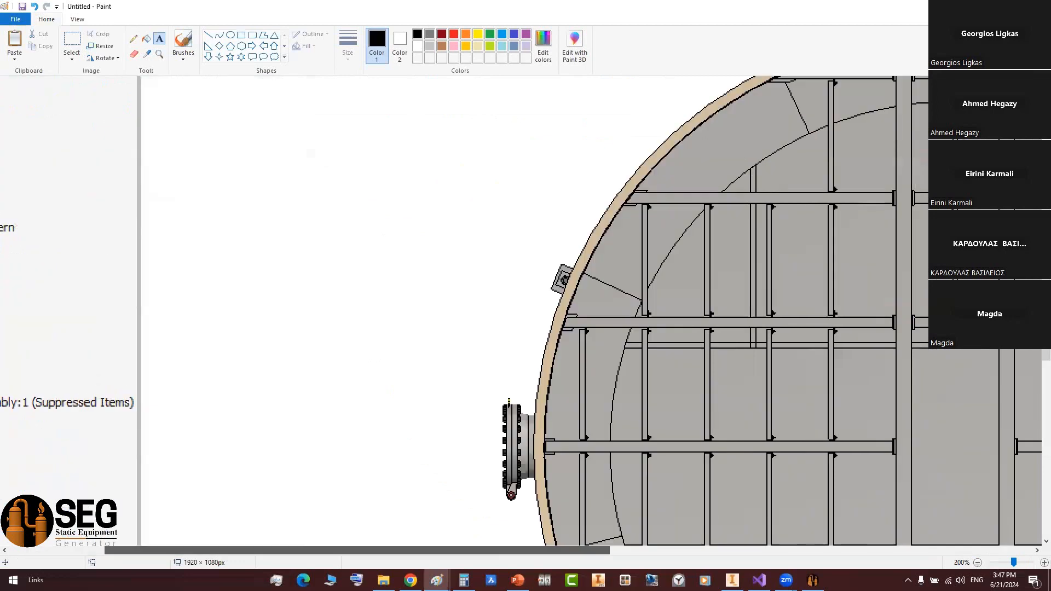
drag(385, 551, 476, 551)
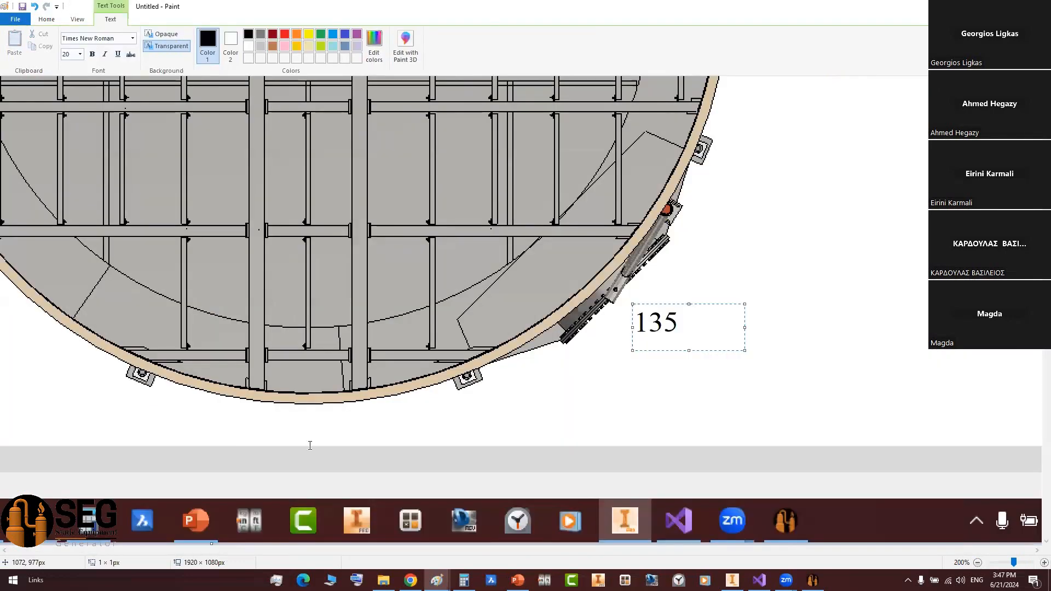
click(331, 449)
click(291, 432)
text(180)
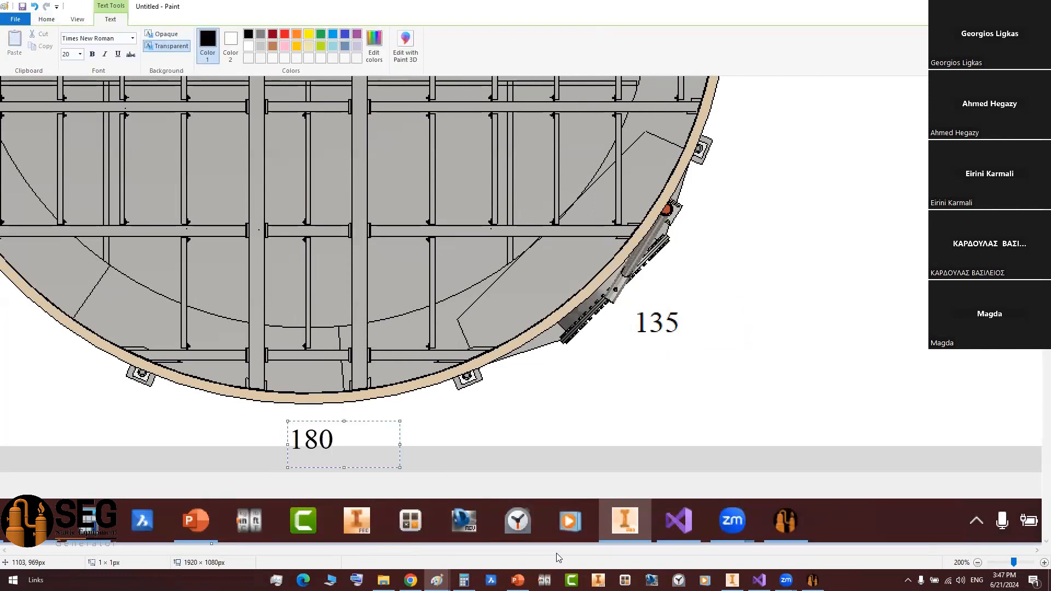
click(403, 556)
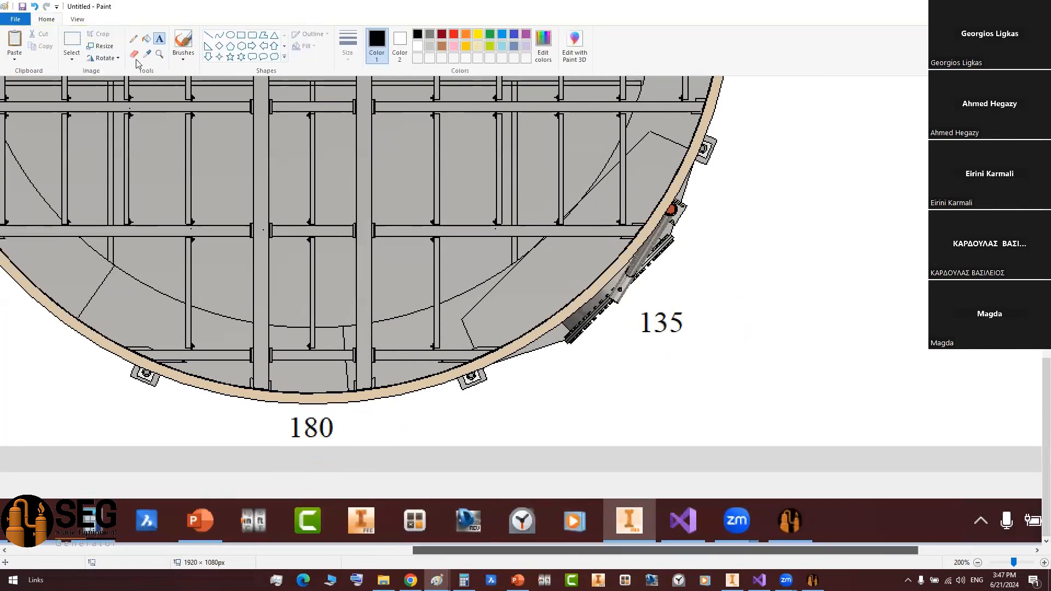
- Add the orientation label 270 beside the manway on the left side of the tank plan
shift+scroll(110, 214, left, 5)
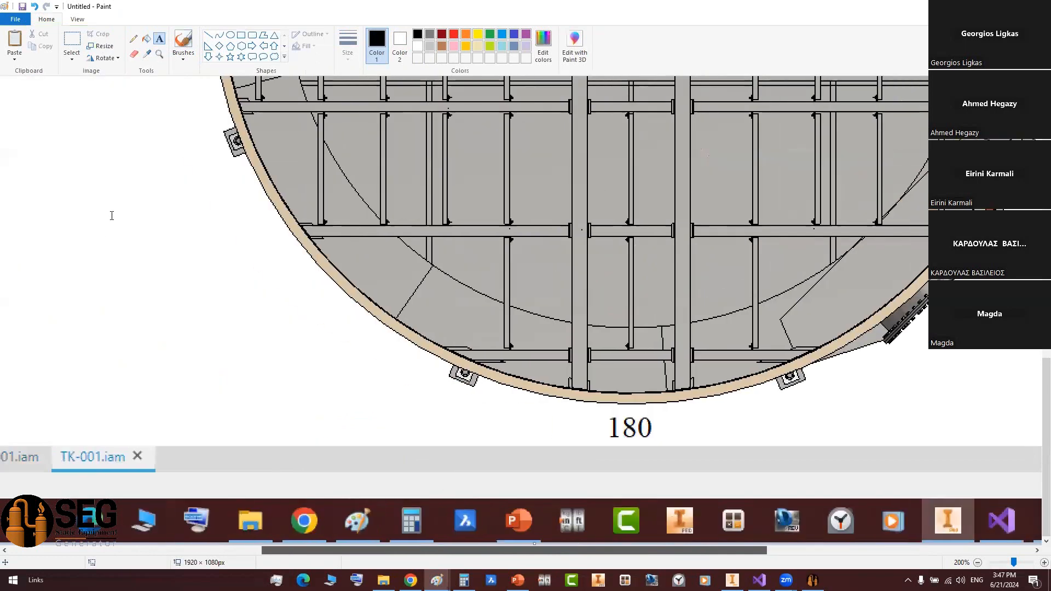
scroll(111, 215, up, 5)
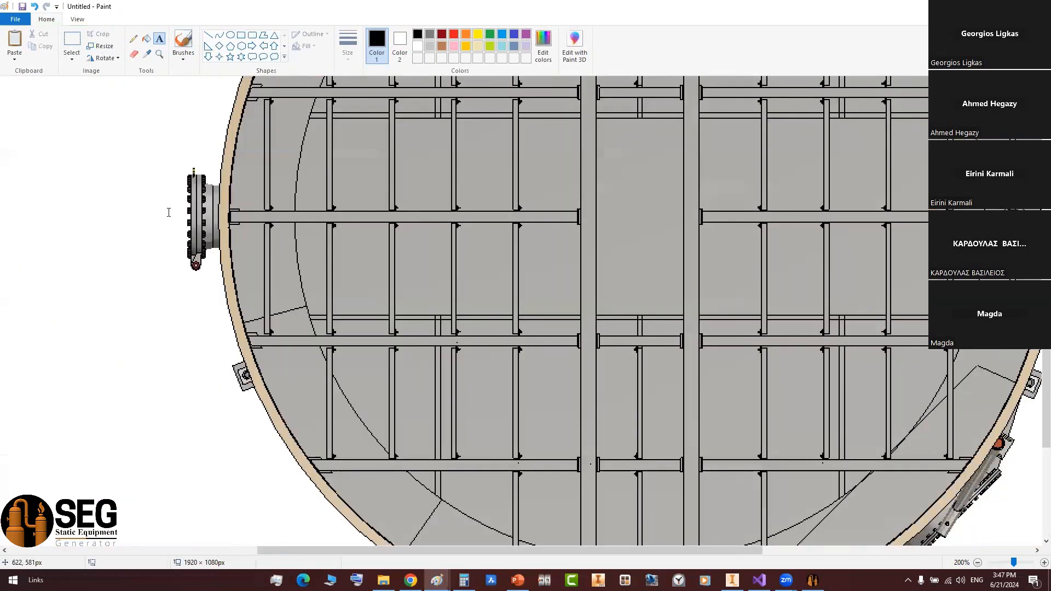
click(106, 210)
text(270)
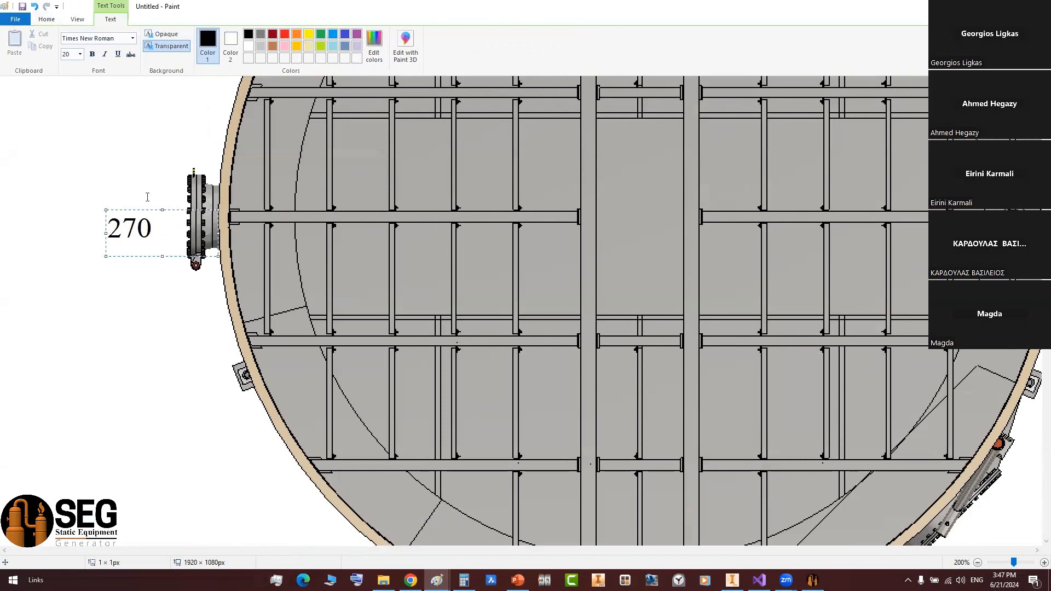
click(321, 227)
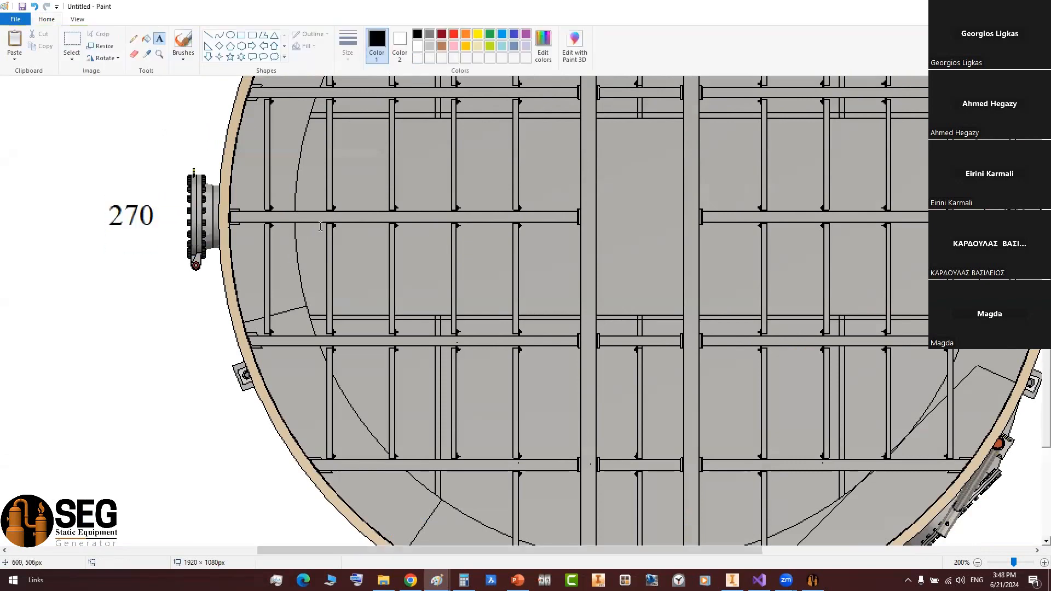
ctrl+scroll(320, 226, down, 1)
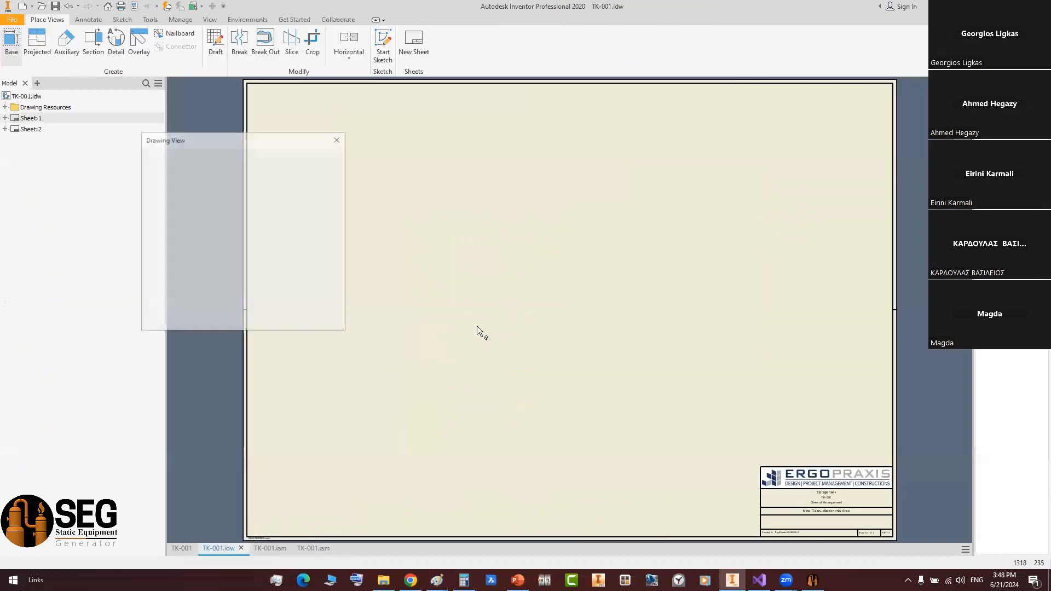
- Switch to the TK-001.idw drawing in Inventor and create a top base view labelled "TOP VIEW for TANK" at scale 1/20
click(480, 323)
scroll(497, 318, up, 3)
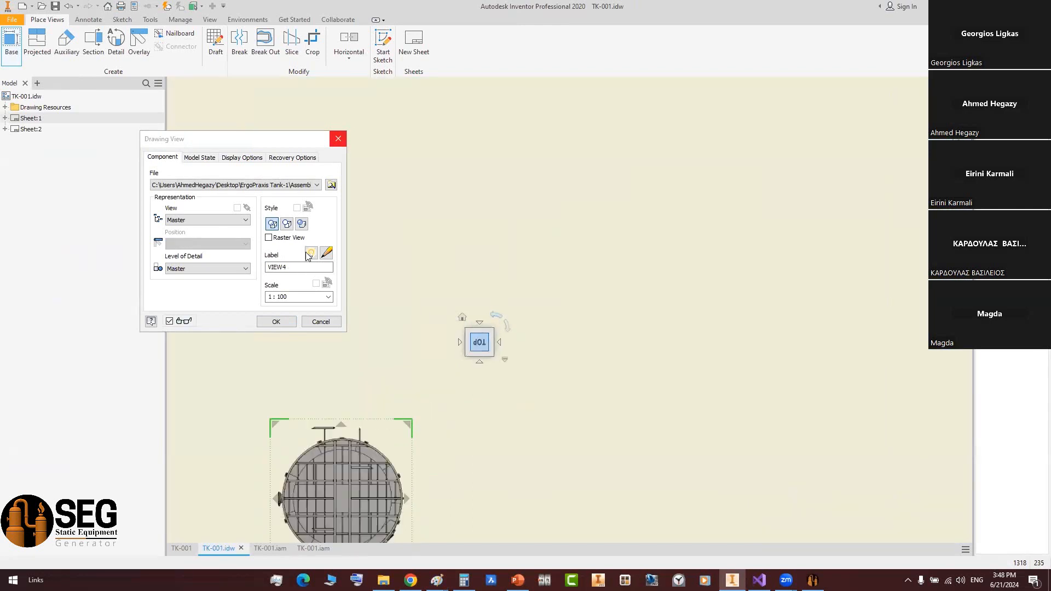
drag(273, 267, 303, 288)
text(TOP)
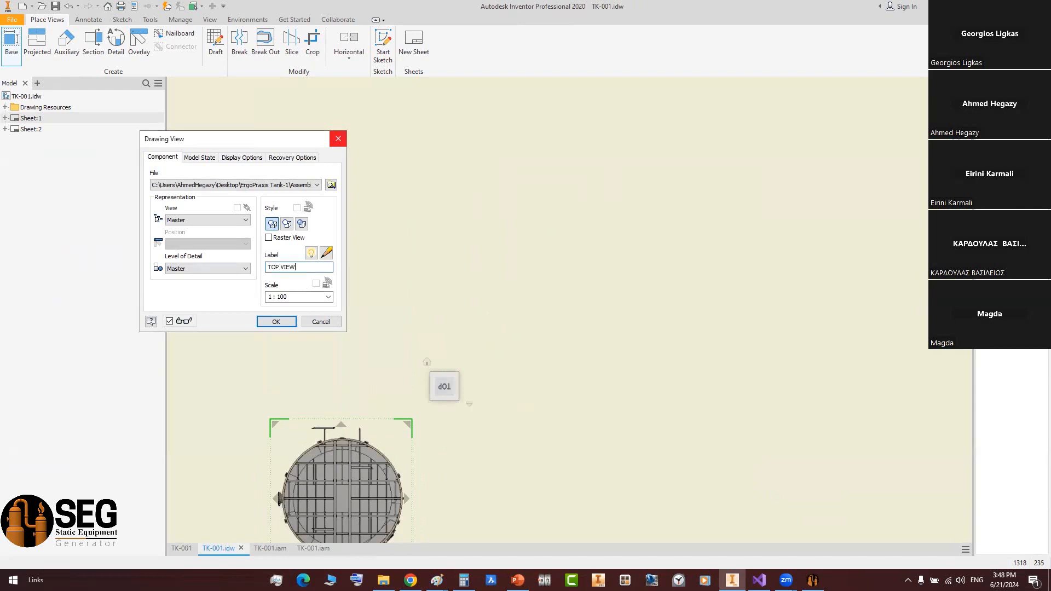
text( VIEW for TANK)
key(Tab)
text(1/20)
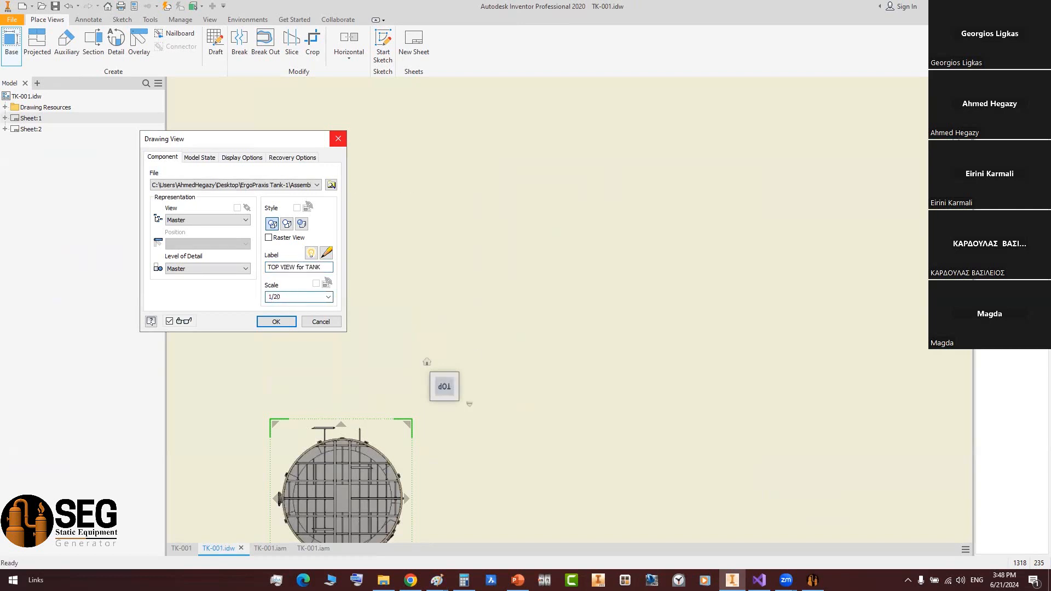
key(Return)
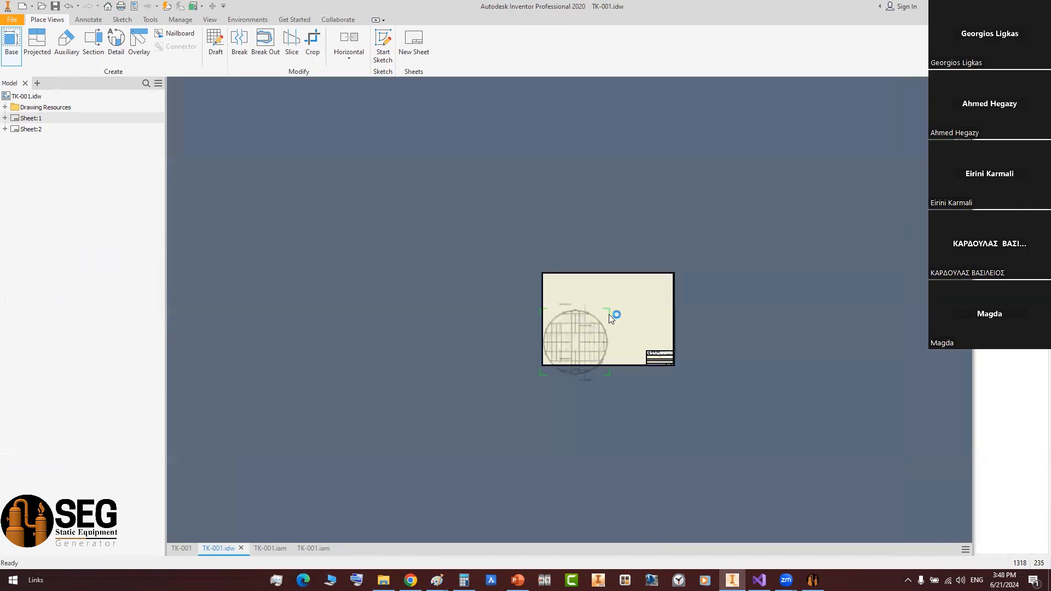
- Move the tank's top view to the middle of the sheet and set its level of detail to Roof Deatil
scroll(611, 318, down, 3)
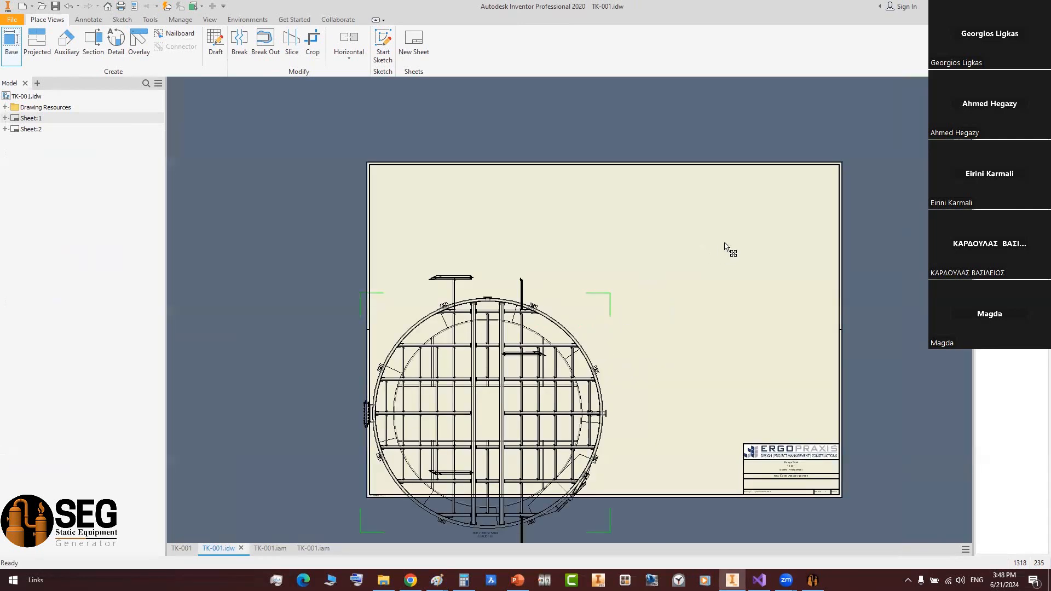
drag(693, 259, 704, 239)
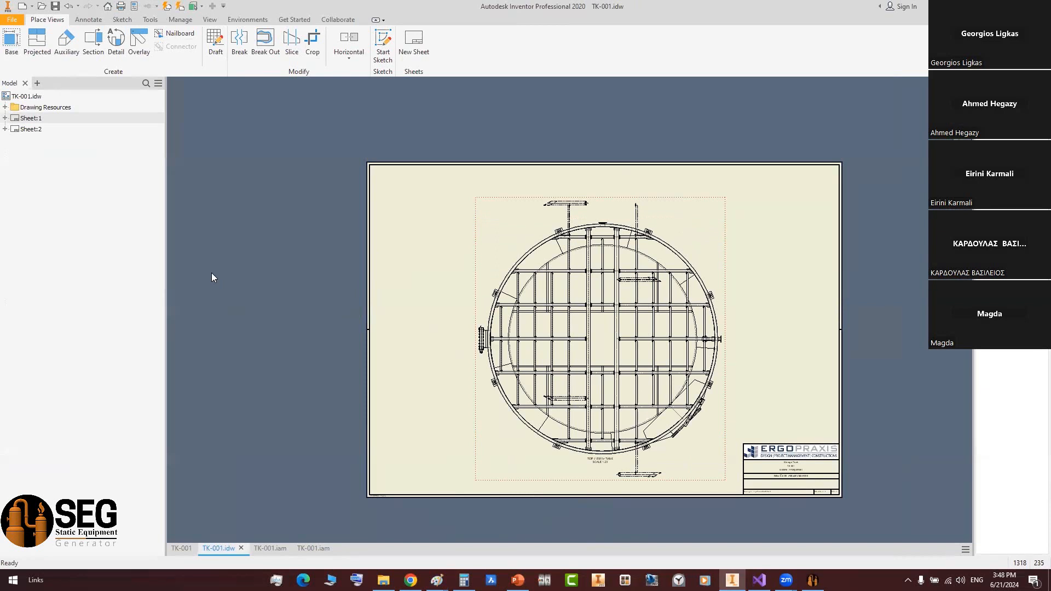
click(189, 269)
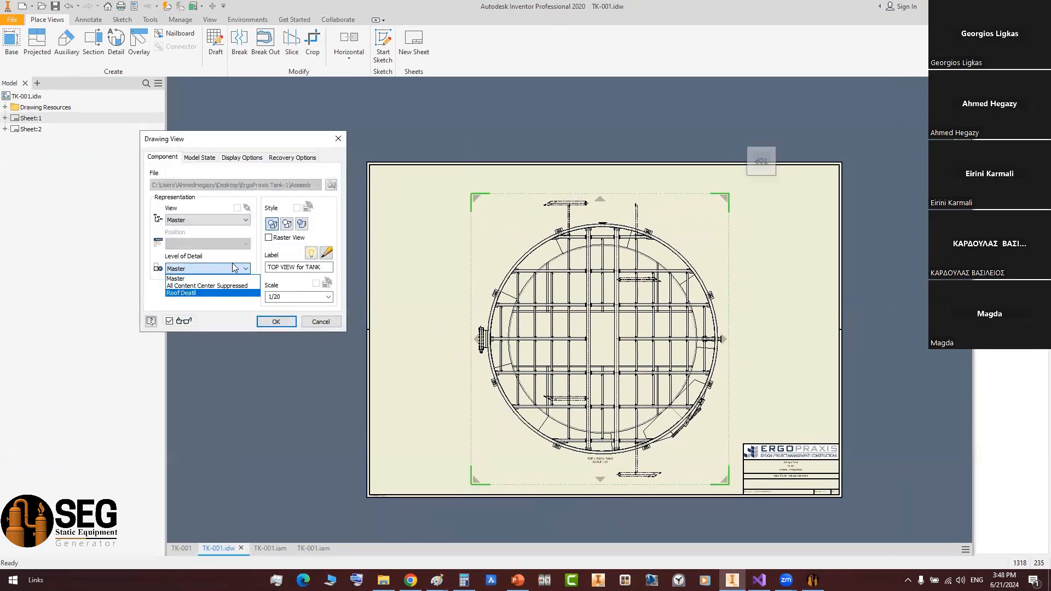
click(181, 293)
click(274, 323)
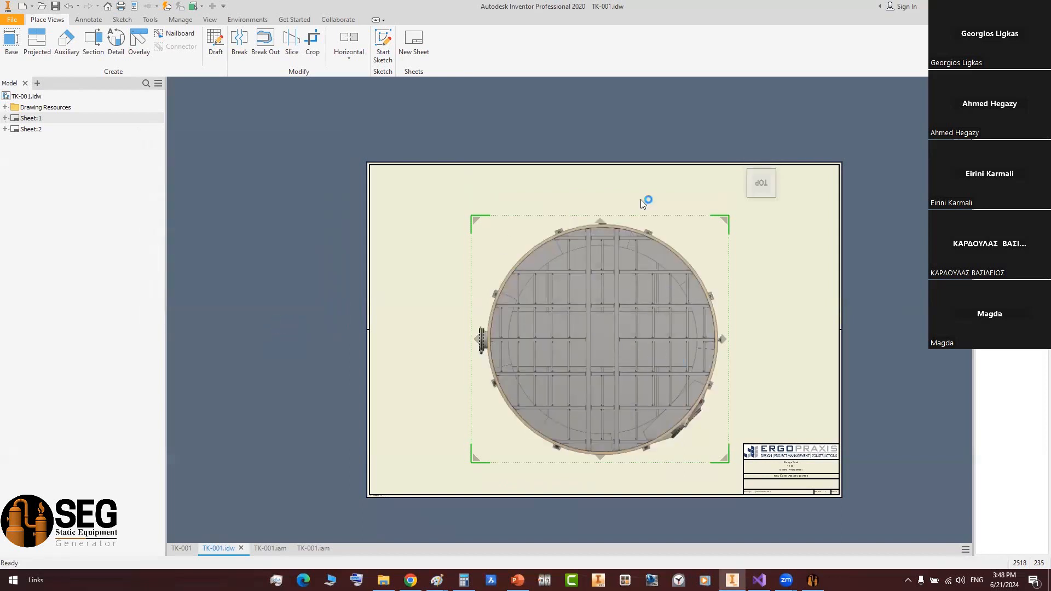
- Add a center mark to the tank's circle in the top view
scroll(668, 366, up, 3)
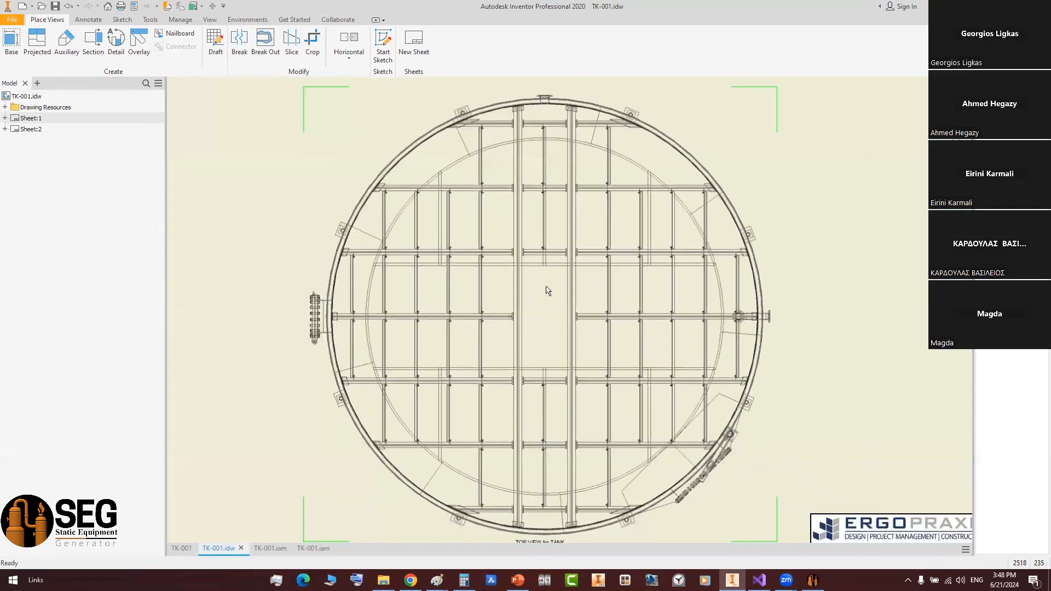
scroll(536, 501, up, 3)
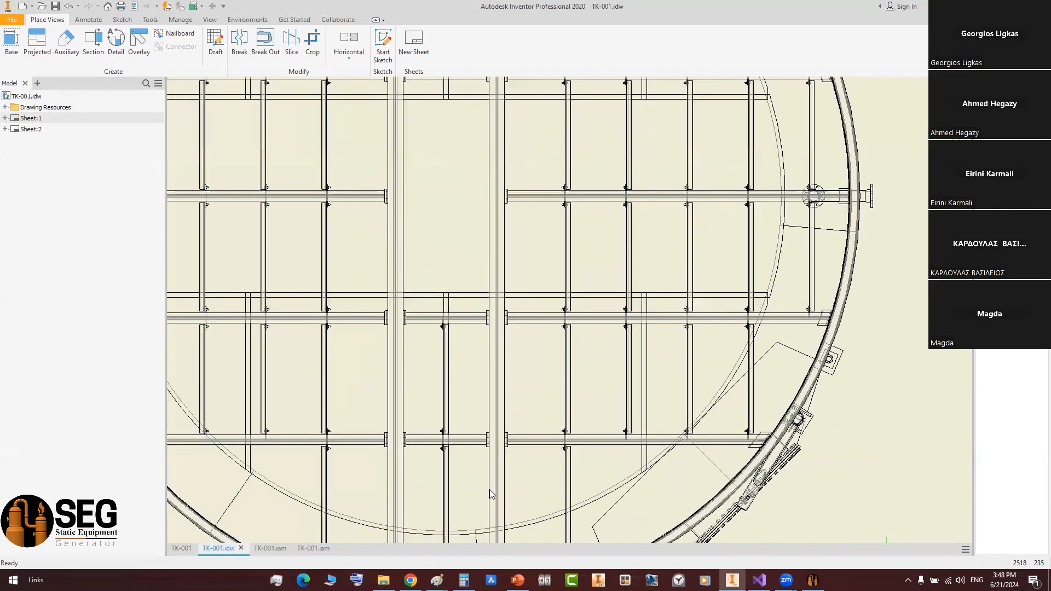
scroll(578, 449, down, 3)
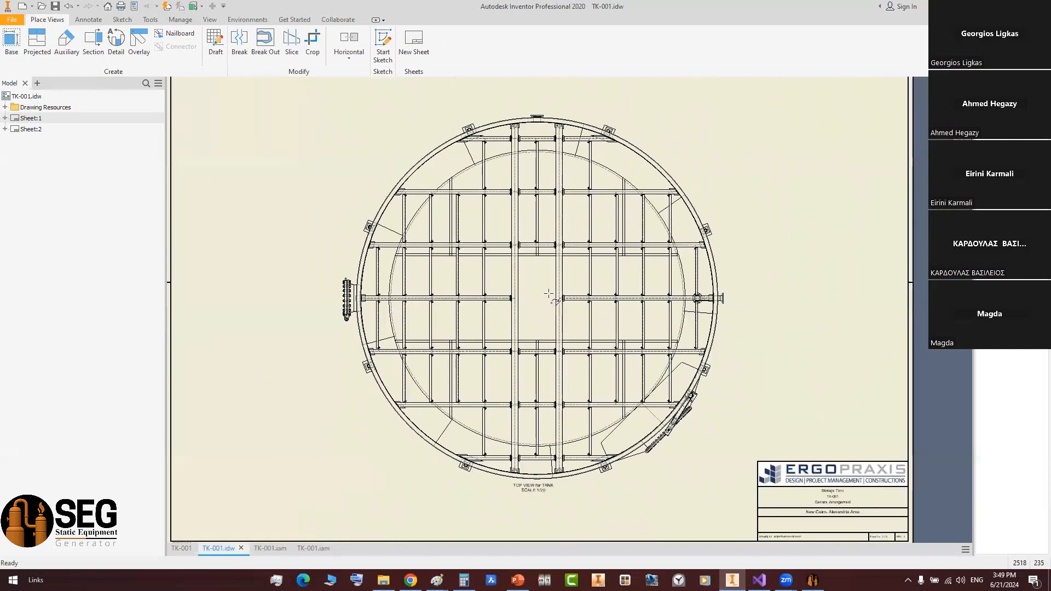
middle_drag(554, 332, 516, 333)
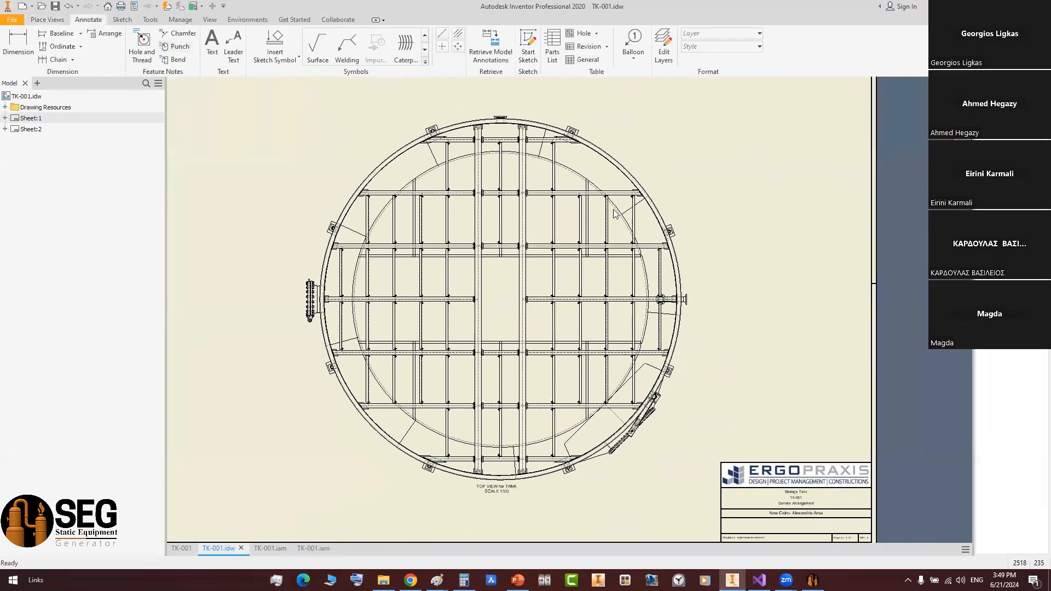
scroll(671, 236, up, 3)
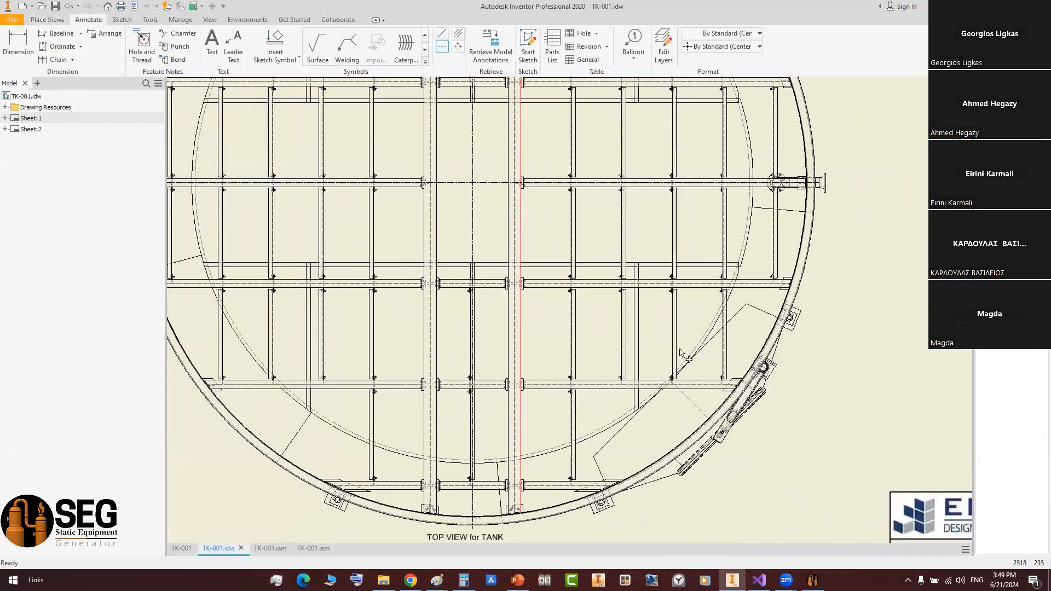
- Balloon the N2 nozzle flange using the Nozzle Tag No. style and place the balloon outside the shell, level with the nozzle axis
scroll(522, 200, up, 2)
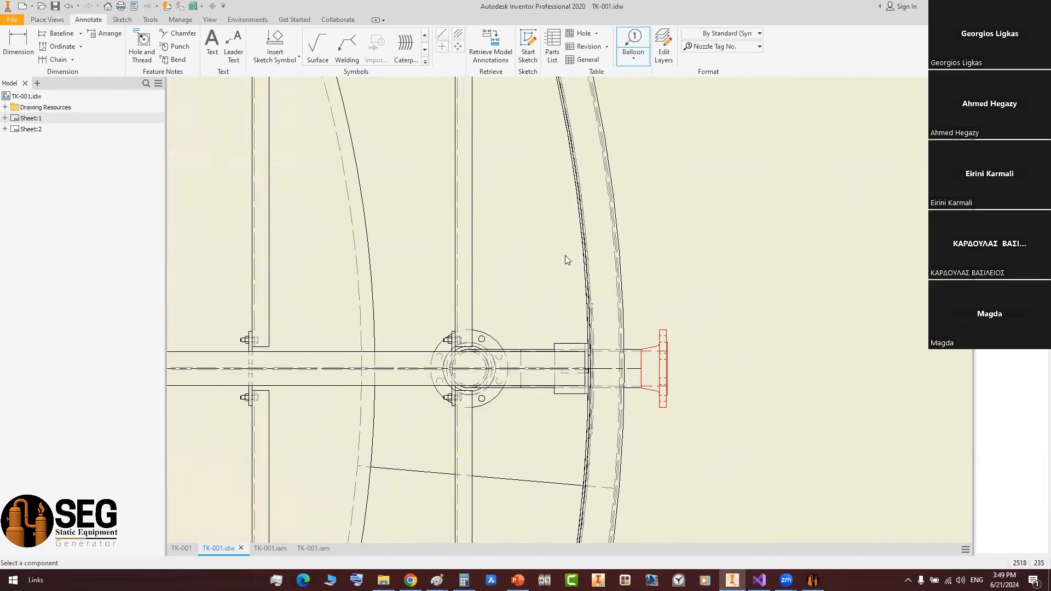
click(659, 350)
click(614, 220)
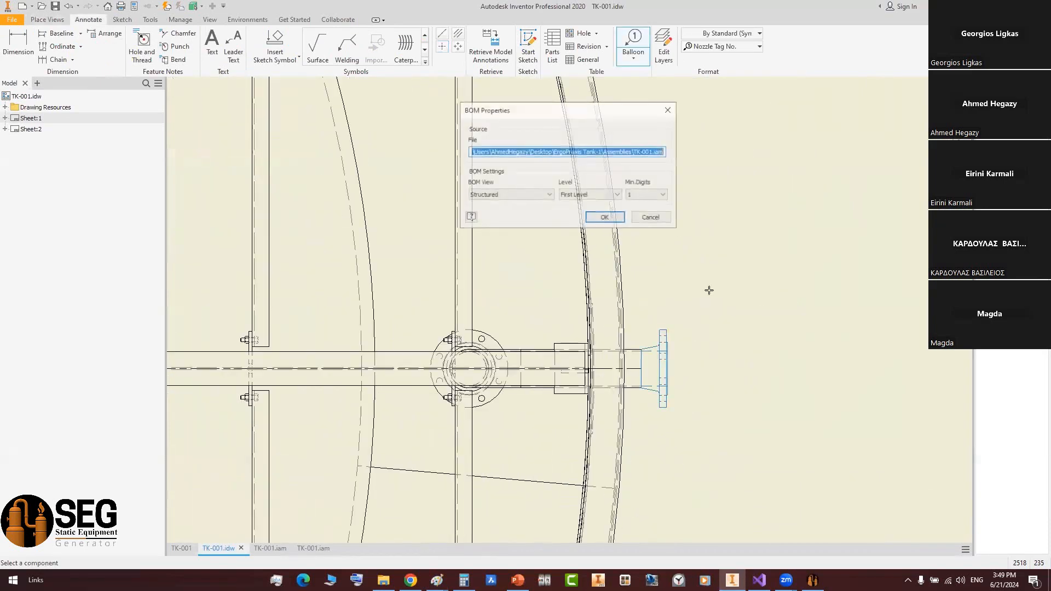
key(Escape)
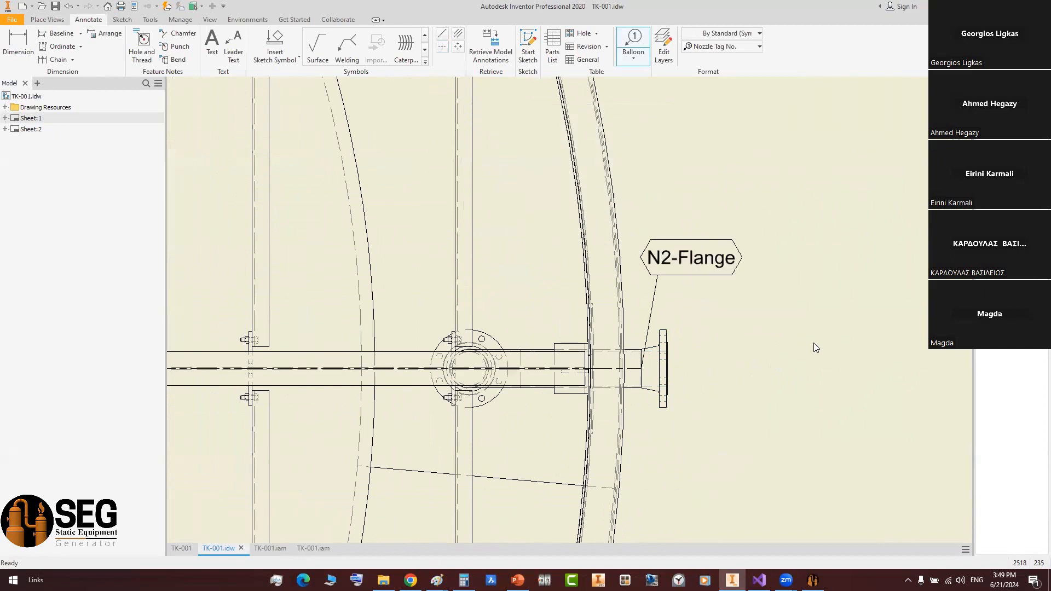
drag(656, 259, 774, 370)
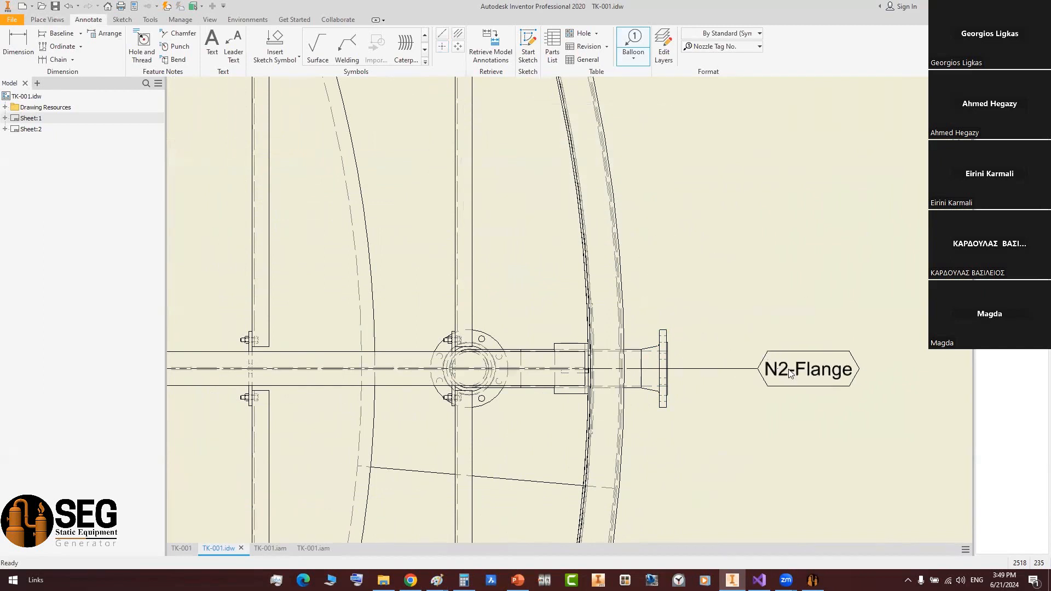
scroll(747, 328, down, 4)
mouse_move(384, 260)
middle_down()
mouse_move(382, 270)
mouse_move(231, 267)
middle_up()
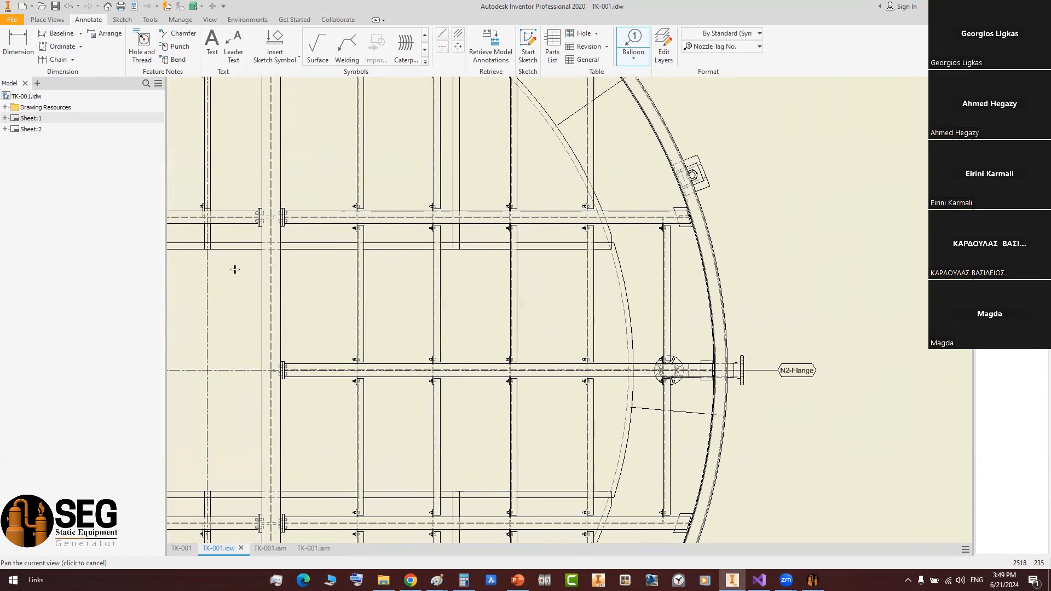
scroll(280, 289, down, 3)
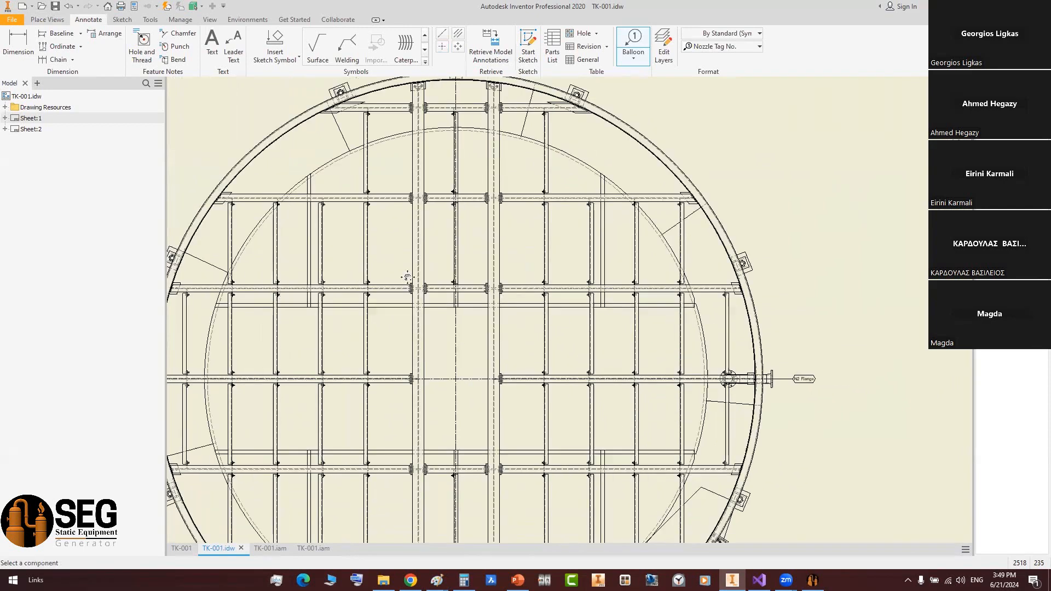
middle_drag(550, 369, 565, 357)
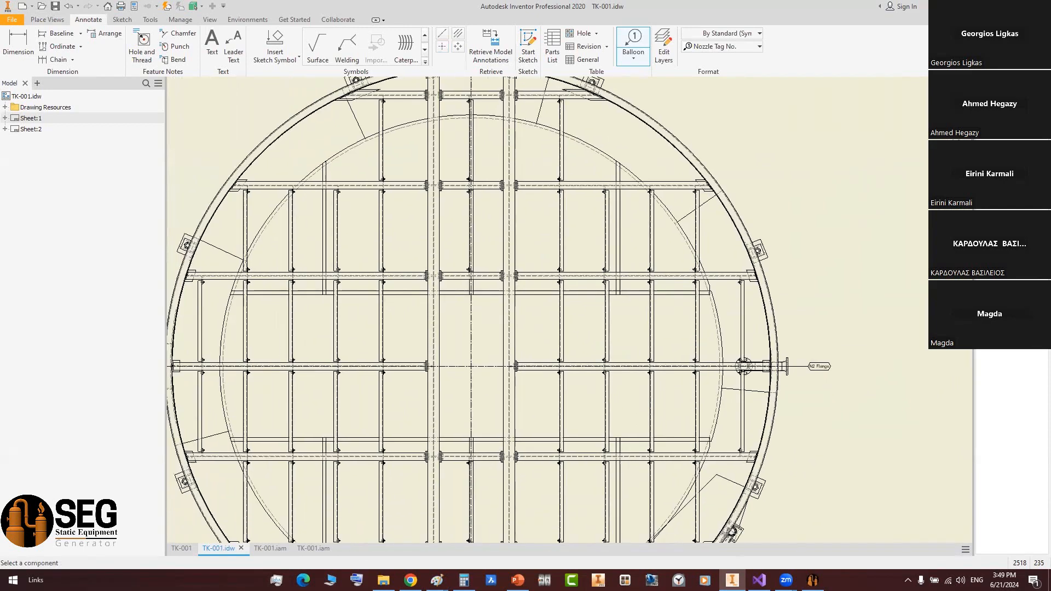
- Finish ballooning, switch to Static Equipment Generator to check nozzle N2's orientation, and compare it with the tagged flange in the Inventor drawing
scroll(597, 186, down, 3)
key(Escape)
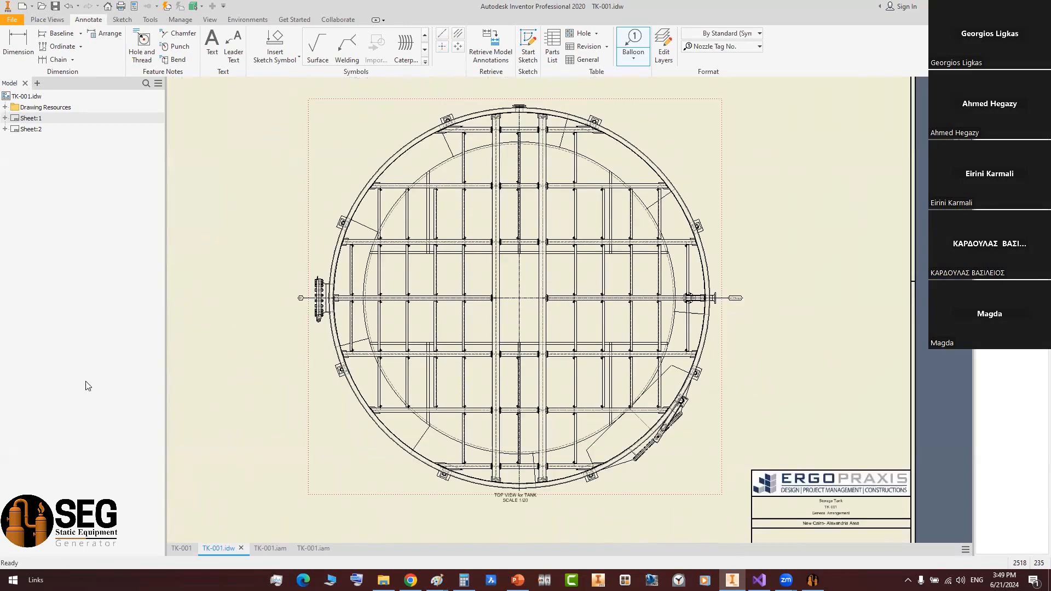
key(alt+Tab)
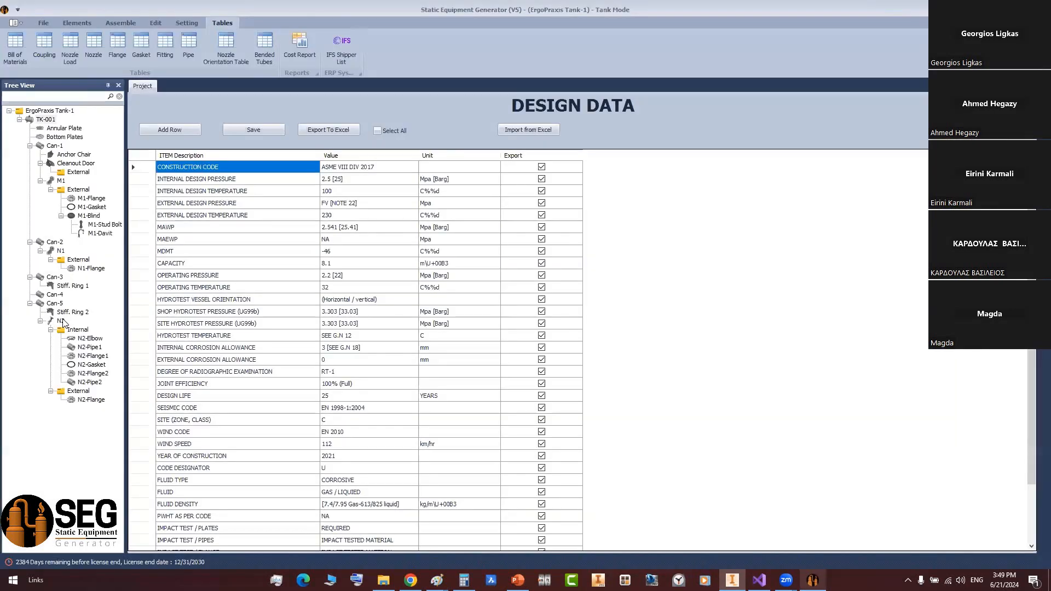
click(61, 322)
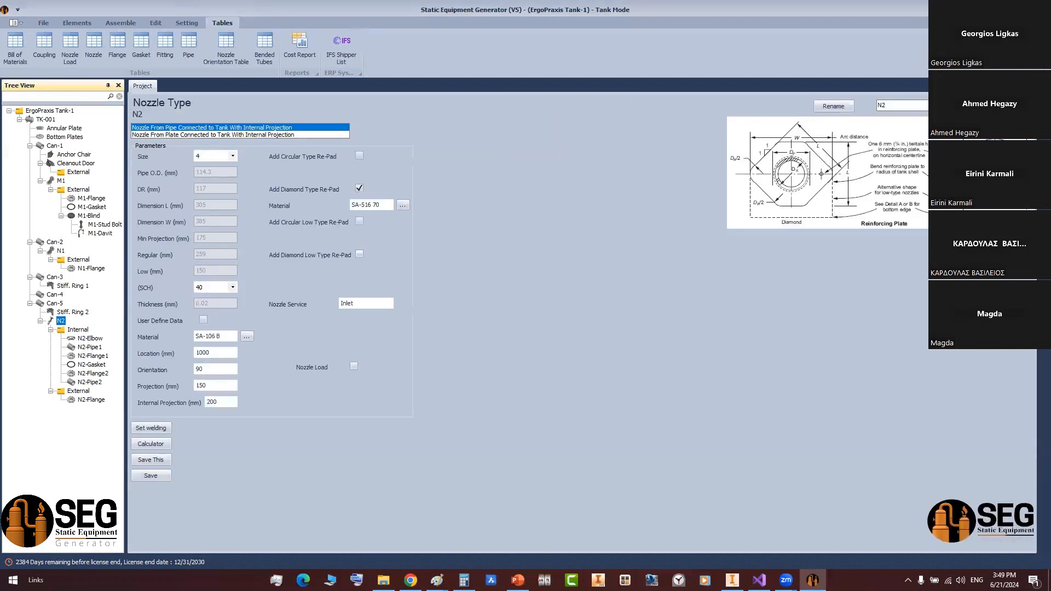
key(Tab)
key(Tab)
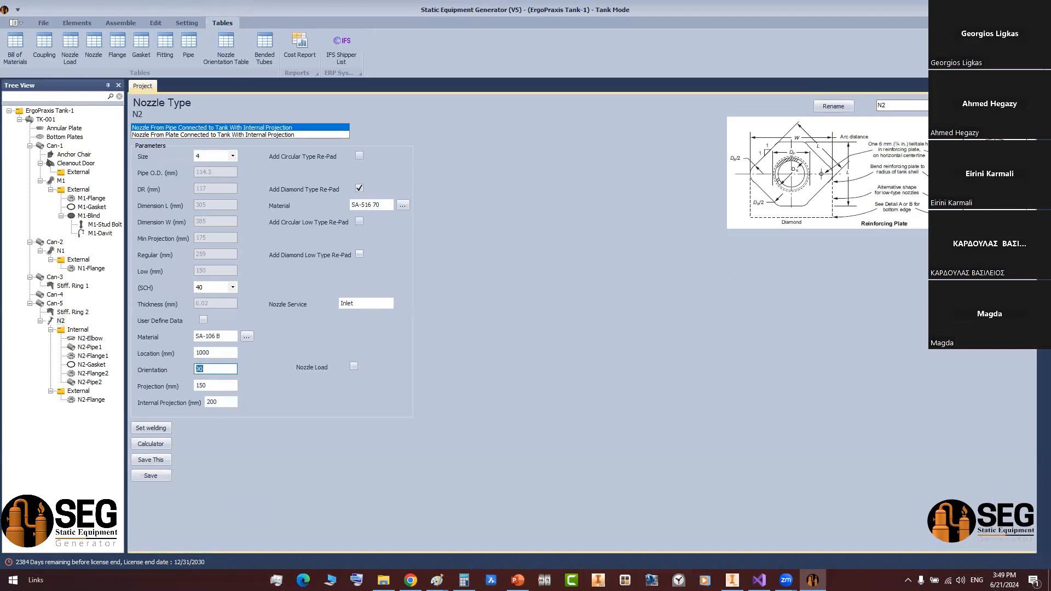
key(alt+Tab)
scroll(769, 271, up, 6)
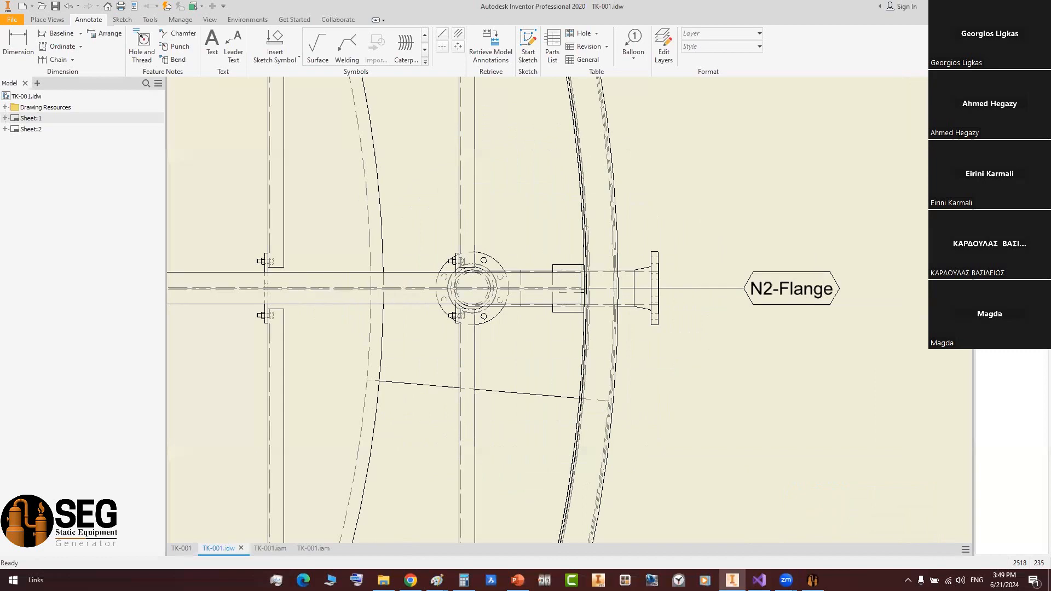
- Switch to Paint and add the text label "90" beside the N2 nozzle on the tank's top-view screenshot
key(alt+Tab)
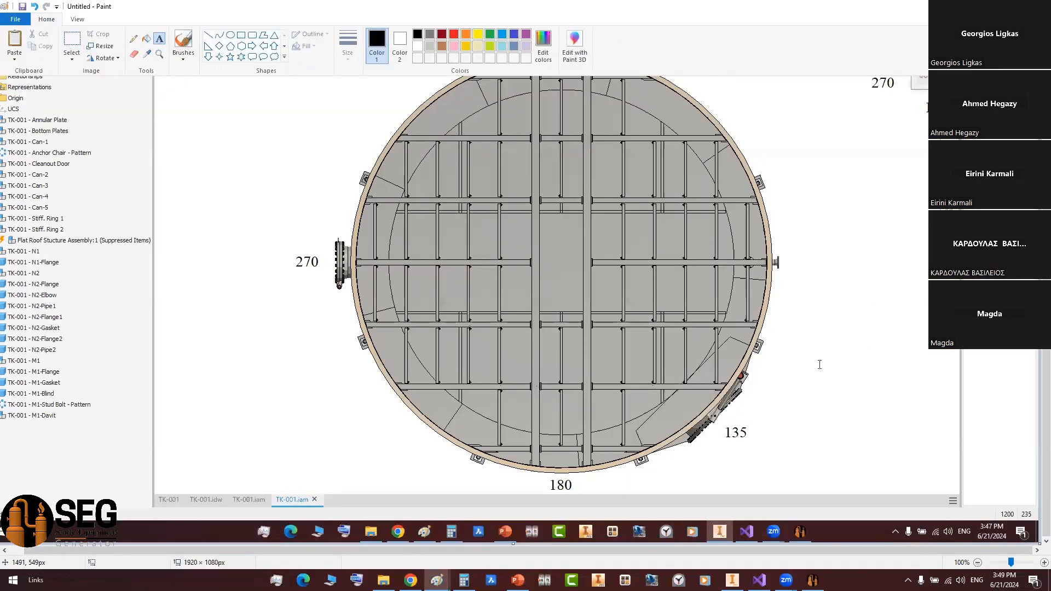
scroll(792, 377, up, 3)
click(790, 368)
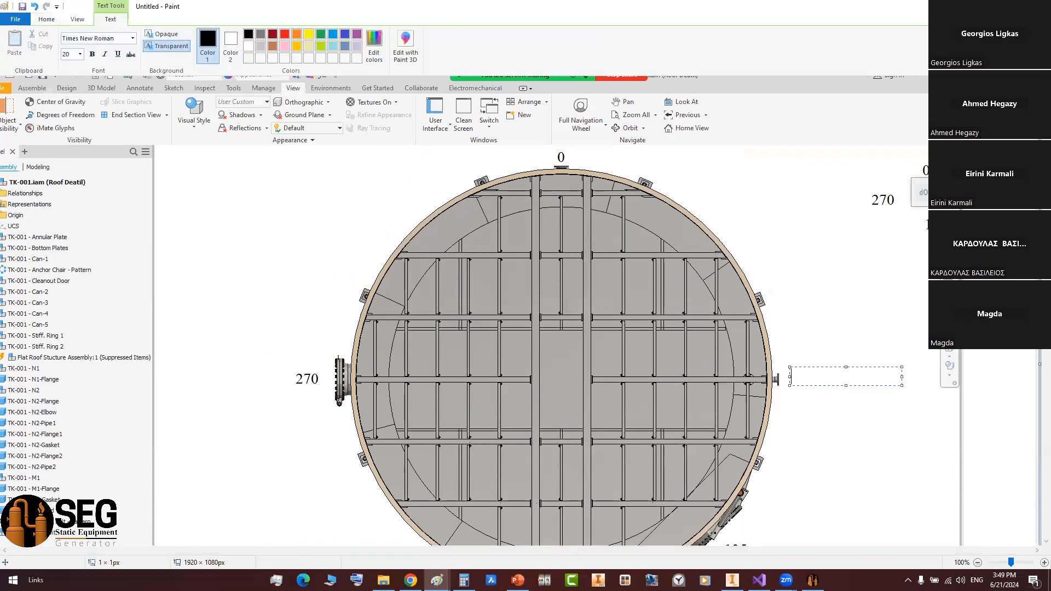
text(90)
click(59, 187)
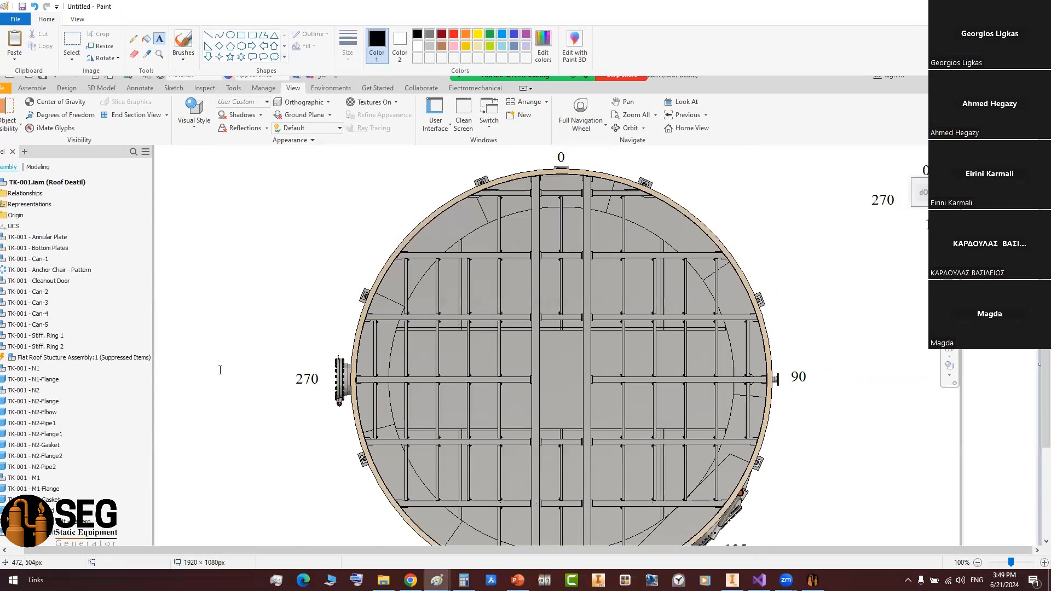
- Compare manway M1's orientation setting in Static Equipment Generator with its position in the Inventor drawing and the Paint screenshot
key(alt+Tab)
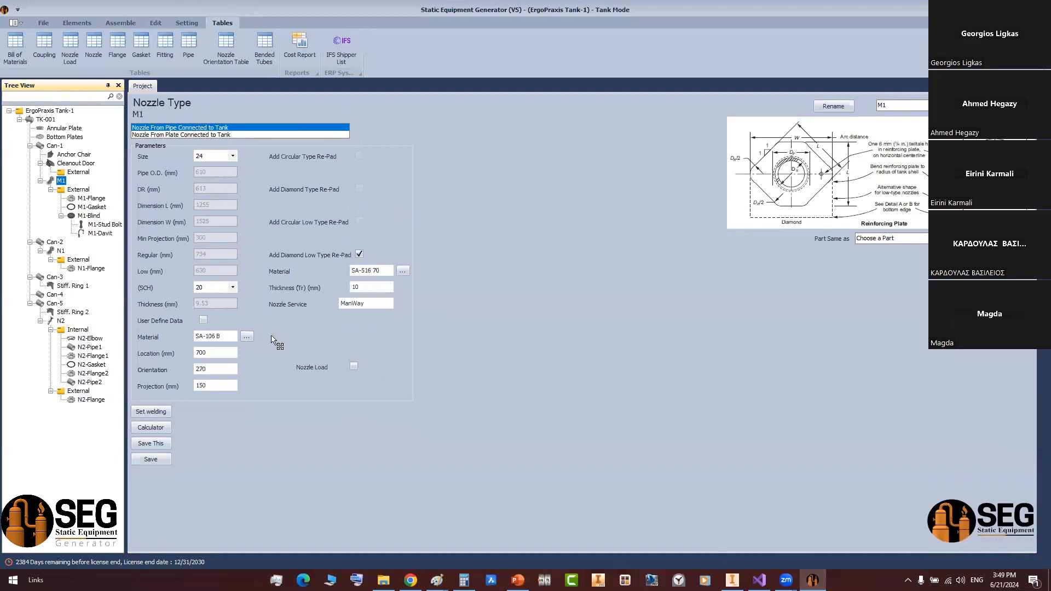
key(alt+Tab)
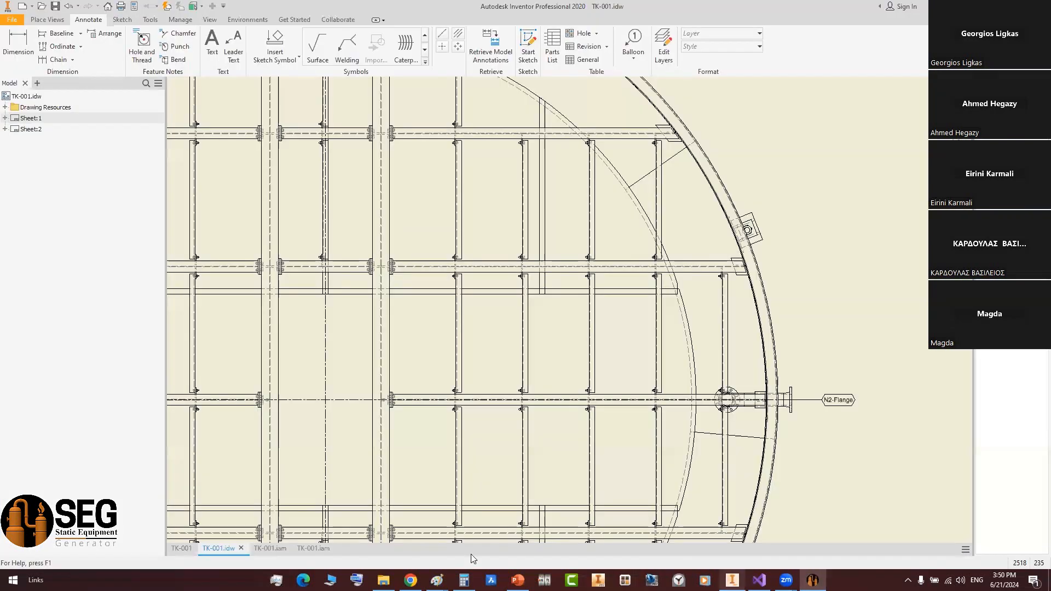
middle_drag(293, 388, 531, 373)
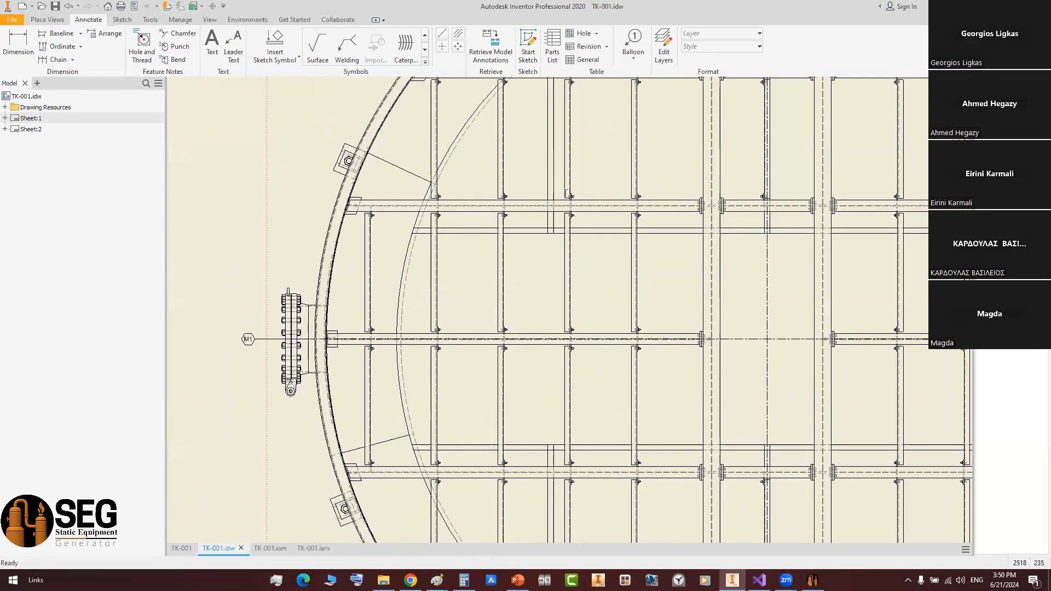
key(alt+Tab)
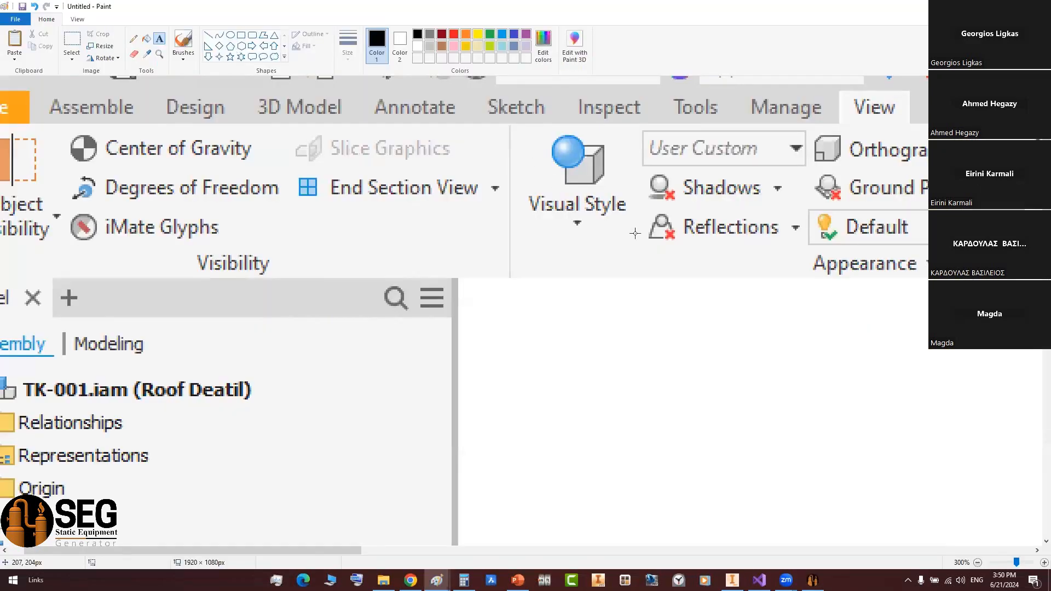
ctrl+scroll(643, 242, down, 2)
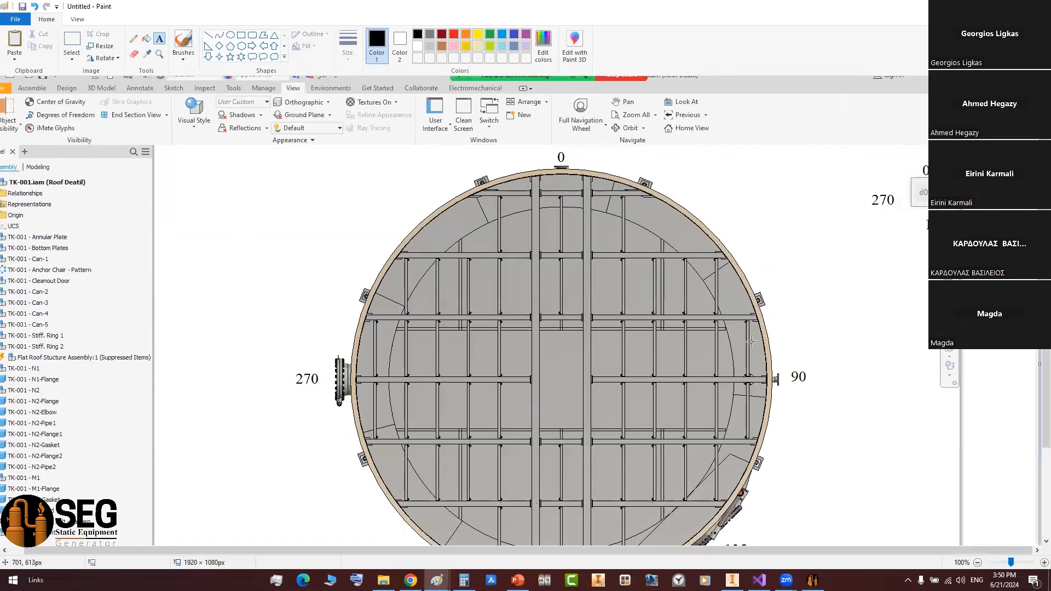
ctrl+scroll(751, 342, up, 1)
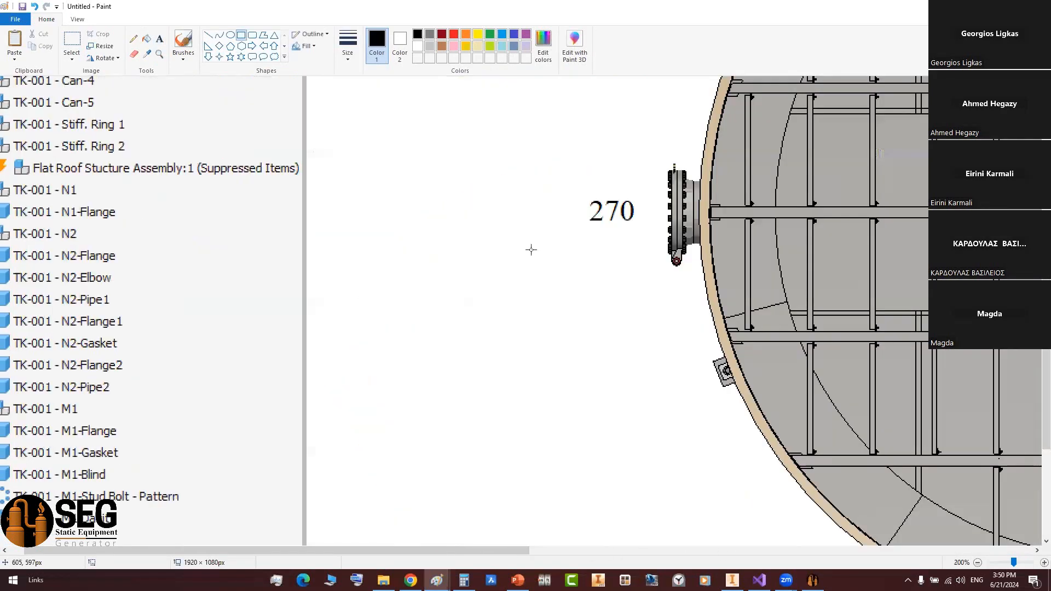
ctrl+scroll(792, 545, down, 1)
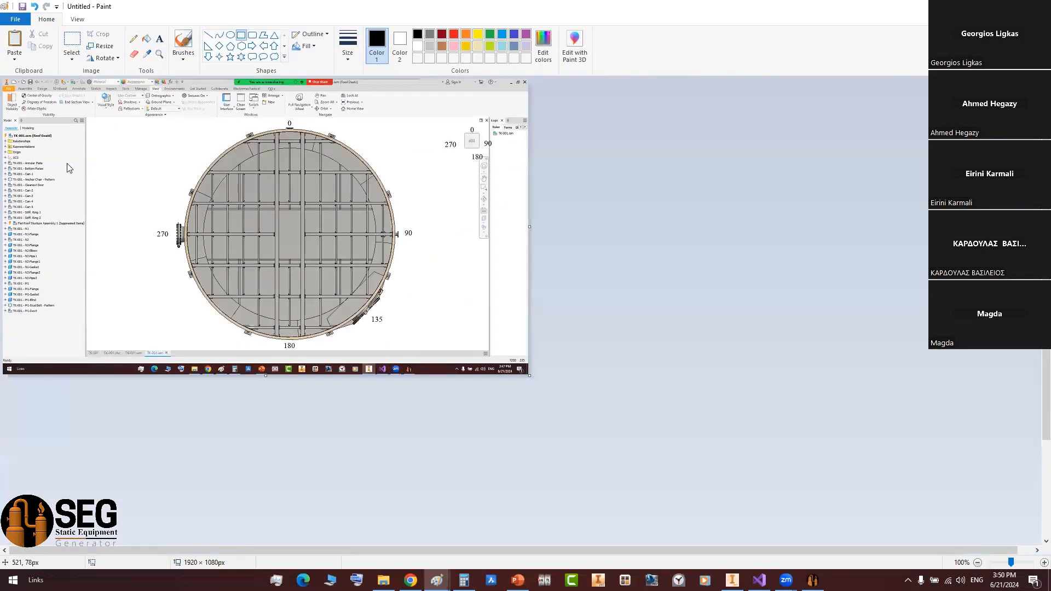
ctrl+scroll(67, 167, up, 1)
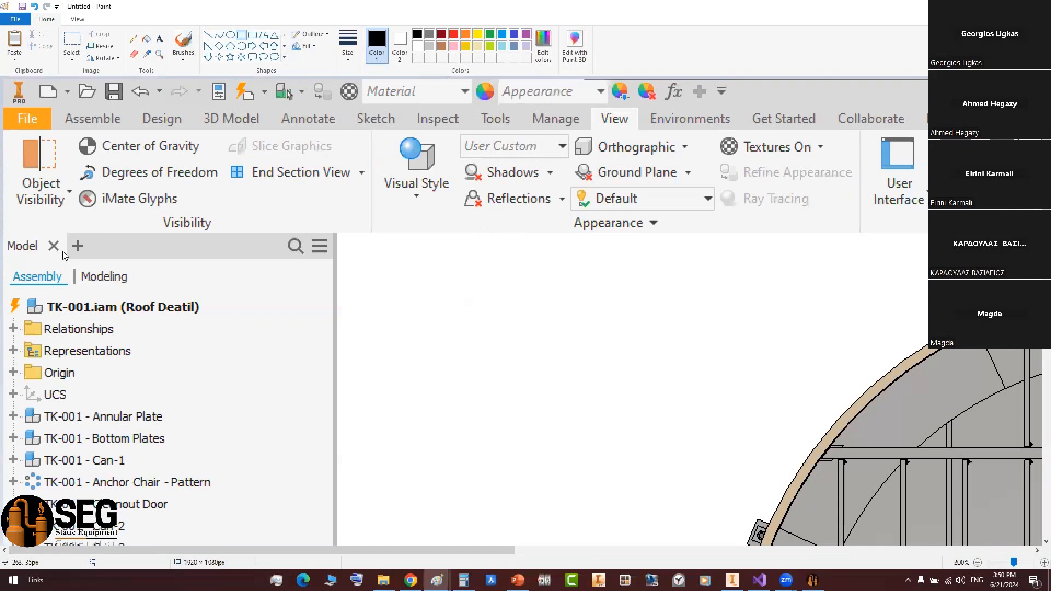
key(alt+Tab)
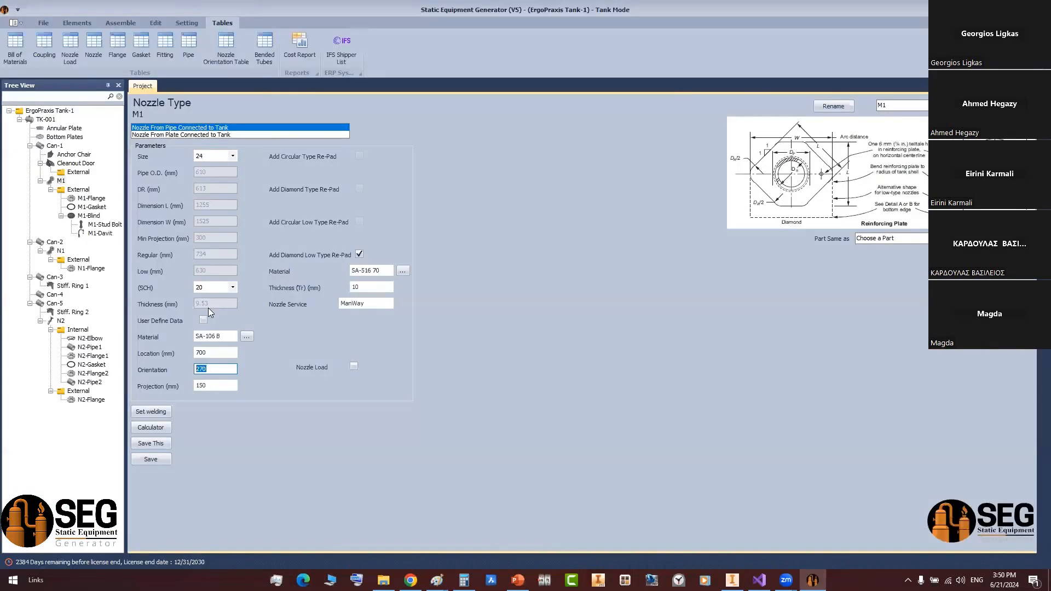
- Check nozzle N1's orientation against the Inventor top view, and look up the Cleanout Door's orientation in Static Equipment Generator
click(207, 369)
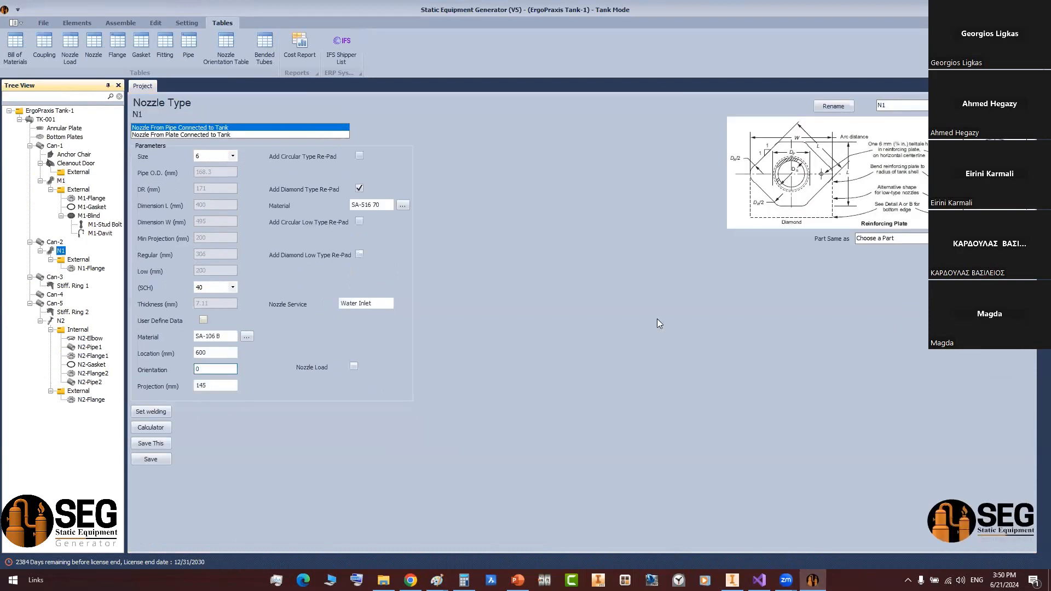
click(495, 399)
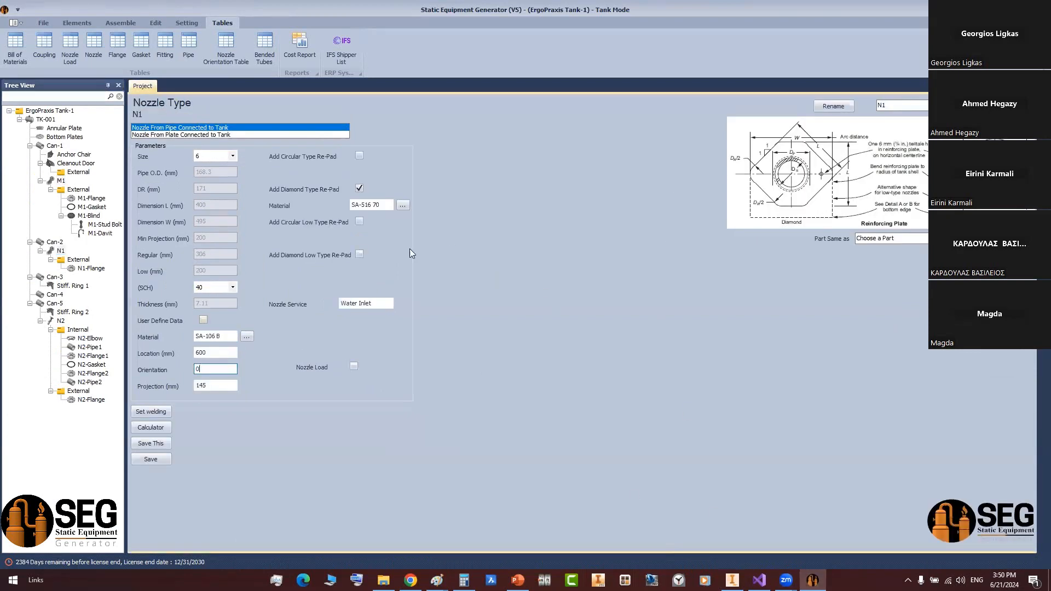
key(alt+Tab)
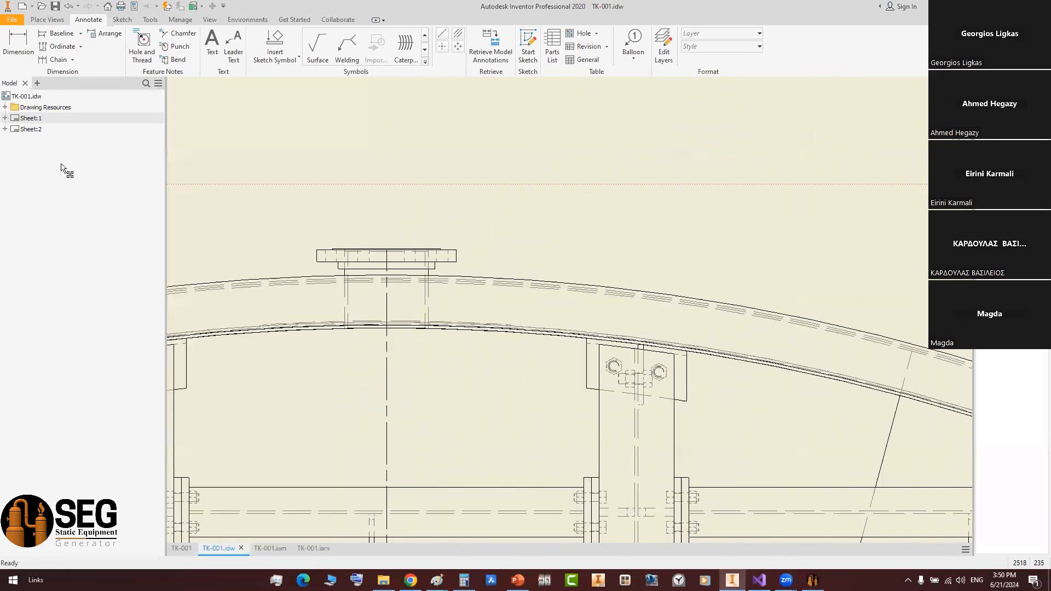
key(alt+Tab)
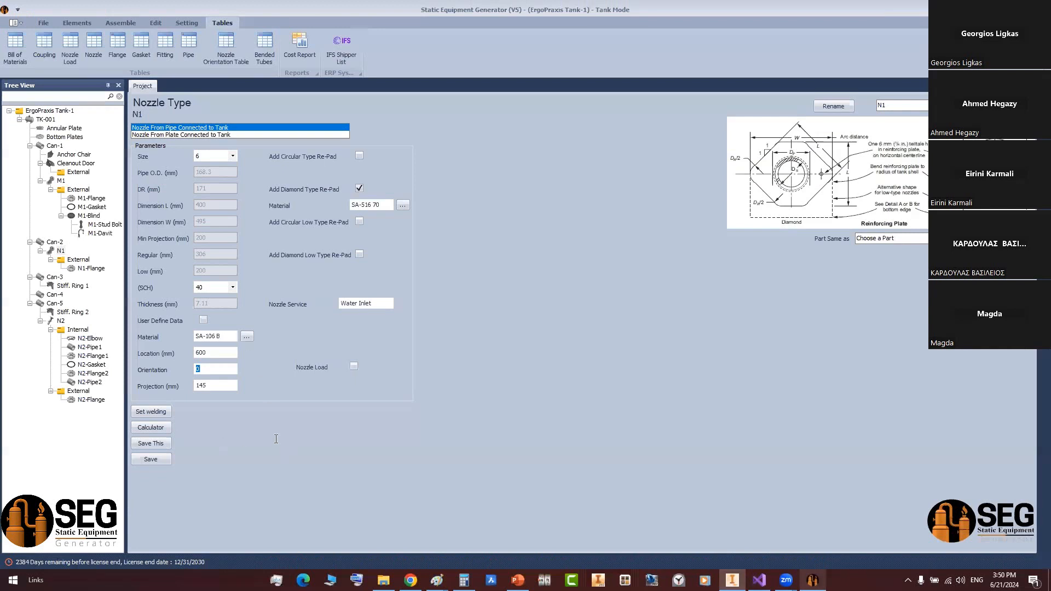
click(260, 423)
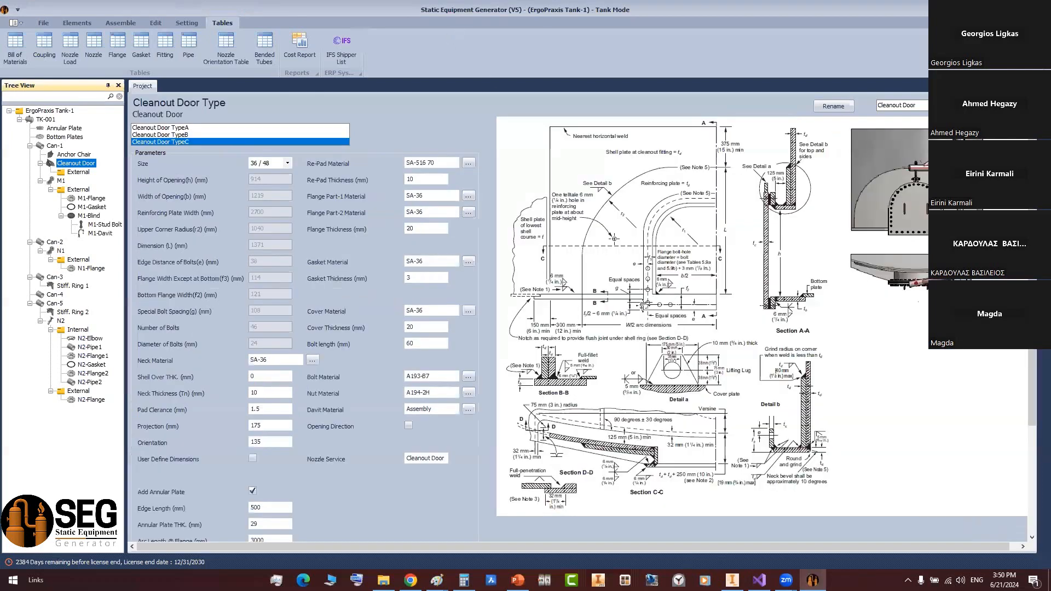
- Switch to Inventor and add an angular dimension from the tank's 0° axis to the cleanout door, placed outside the shell in the top view
key(alt+Tab)
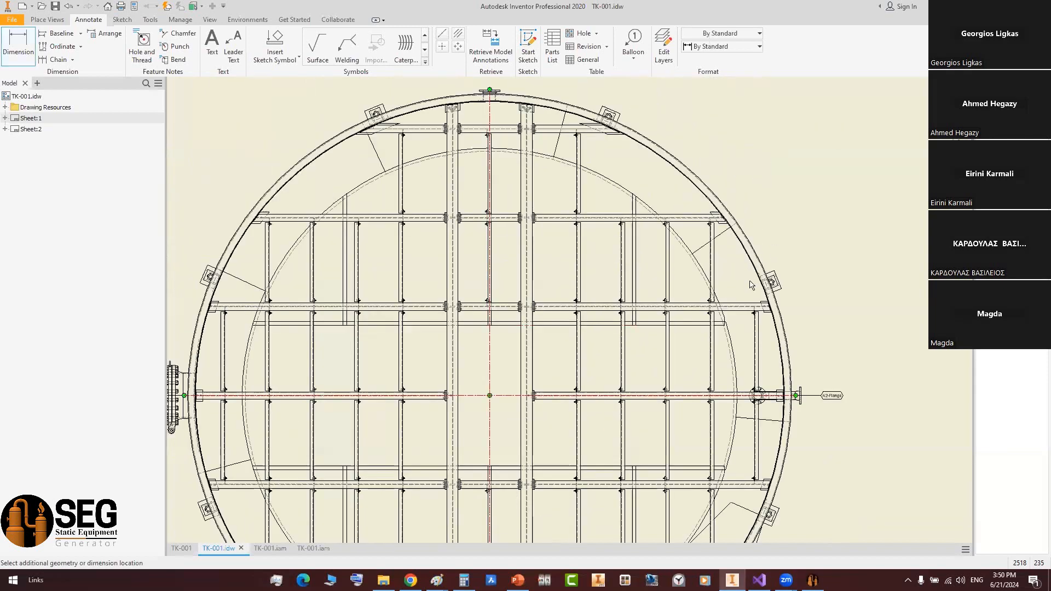
scroll(590, 319, down, 3)
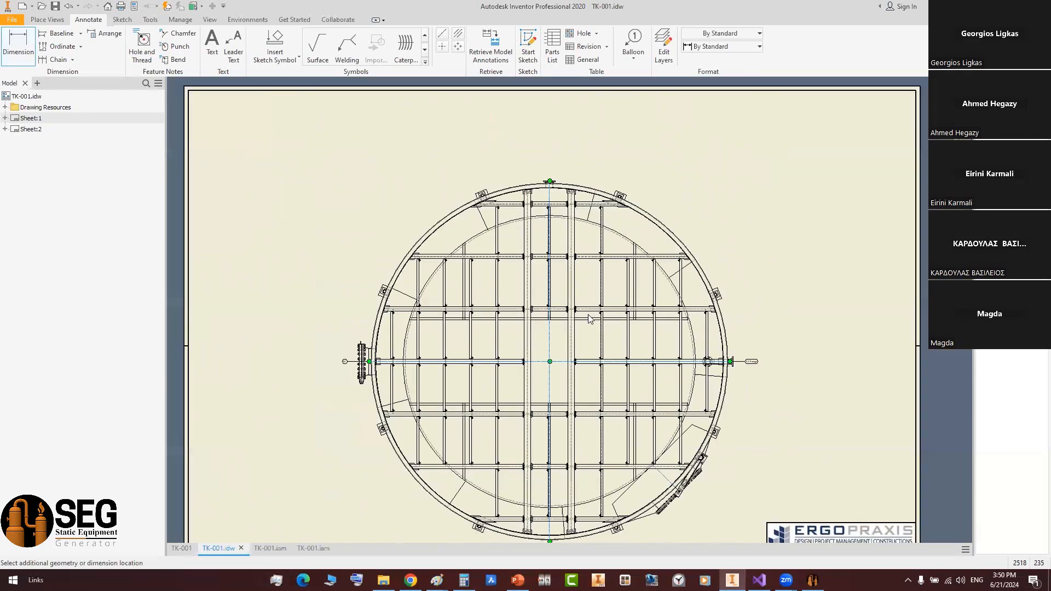
scroll(690, 312, up, 5)
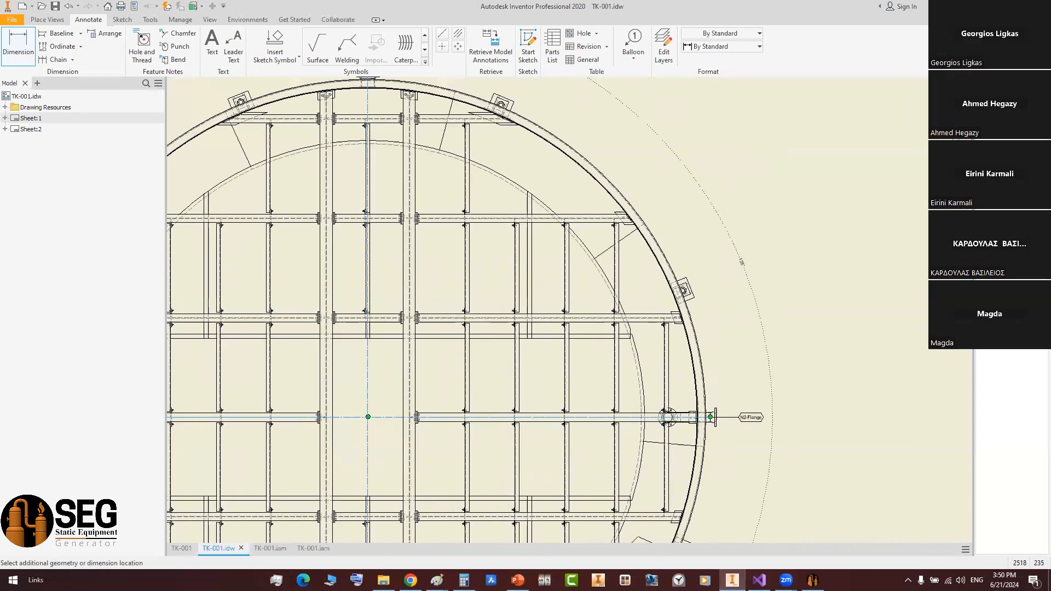
scroll(539, 367, up, 2)
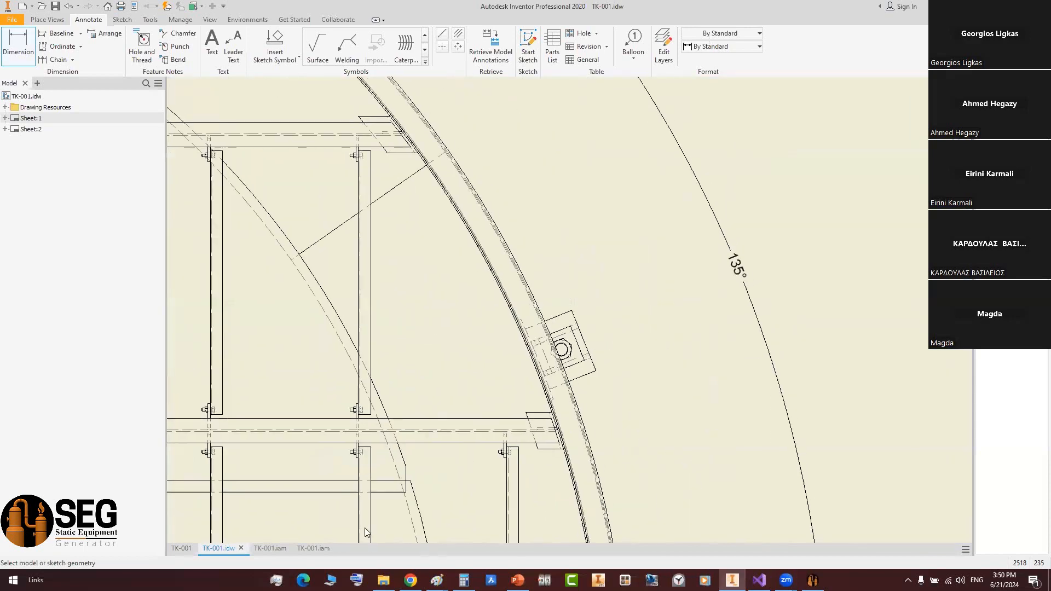
- Review the vertical and horizontal vessel orientation conventions on the PowerPoint Orientation slide and its annotated copy in Paint
key(alt+Tab)
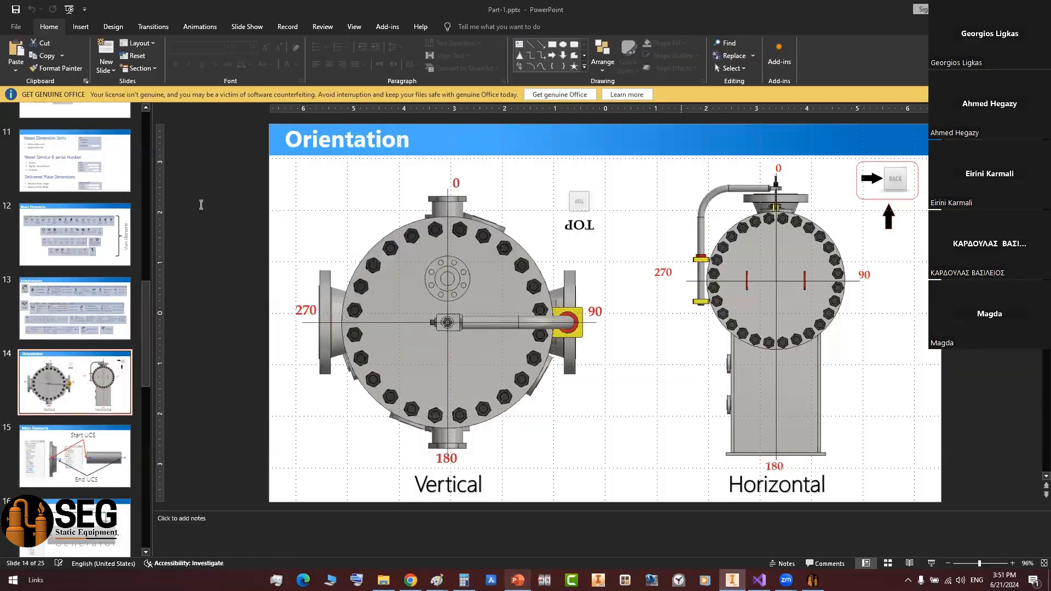
key(alt+Tab)
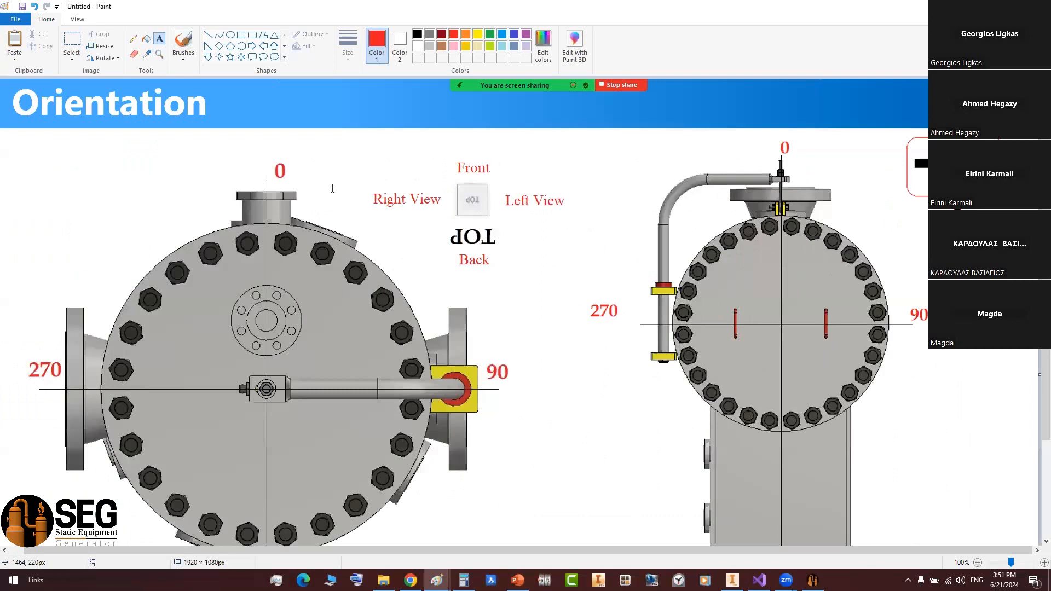
ctrl+scroll(332, 188, down, 1)
ctrl+scroll(227, 214, up, 1)
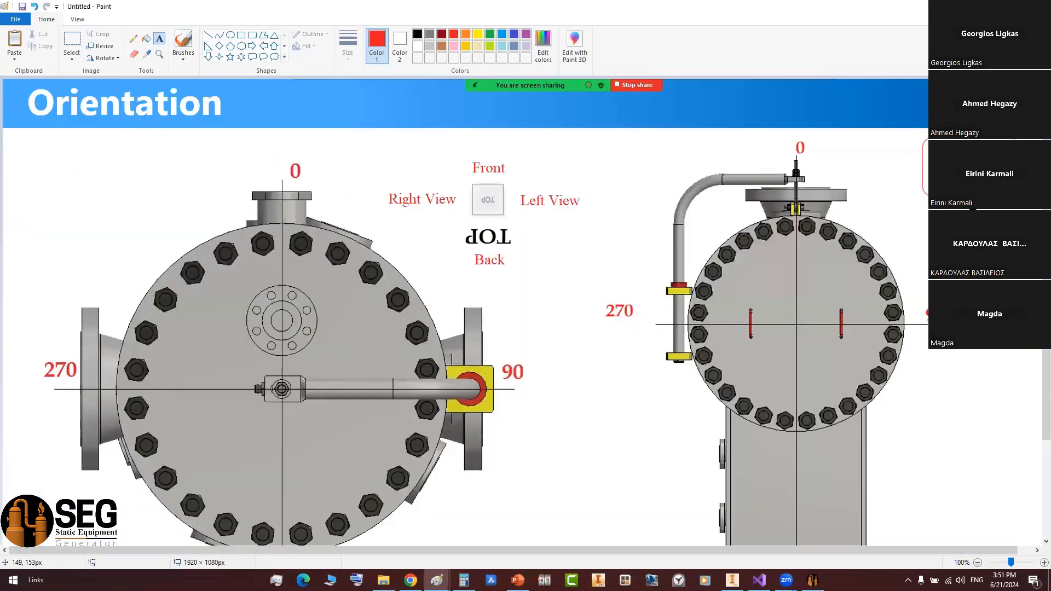
ctrl+scroll(85, 162, up, 1)
scroll(364, 125, down, 4)
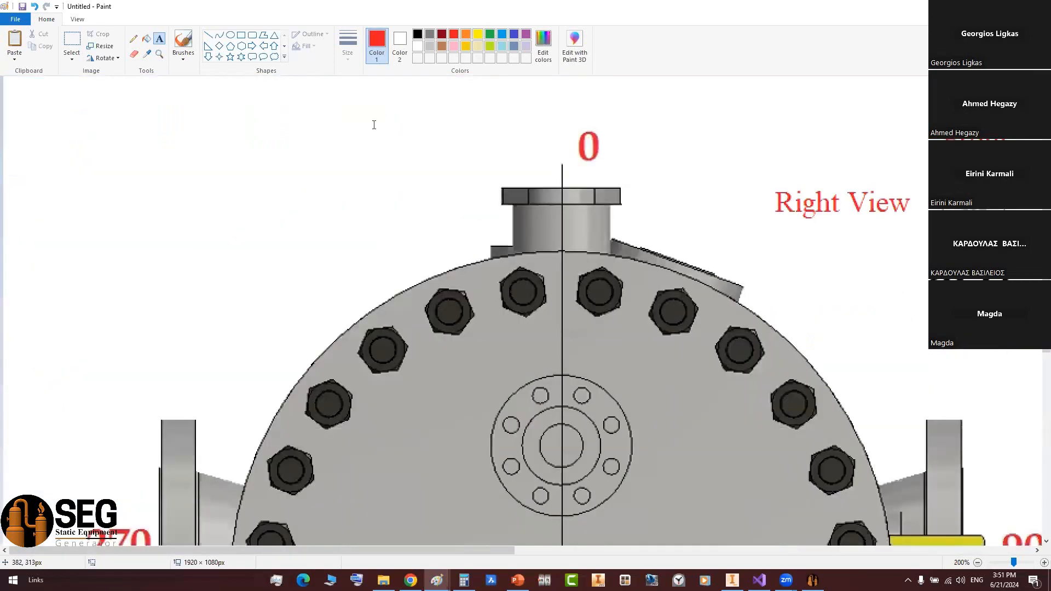
ctrl+scroll(373, 124, down, 1)
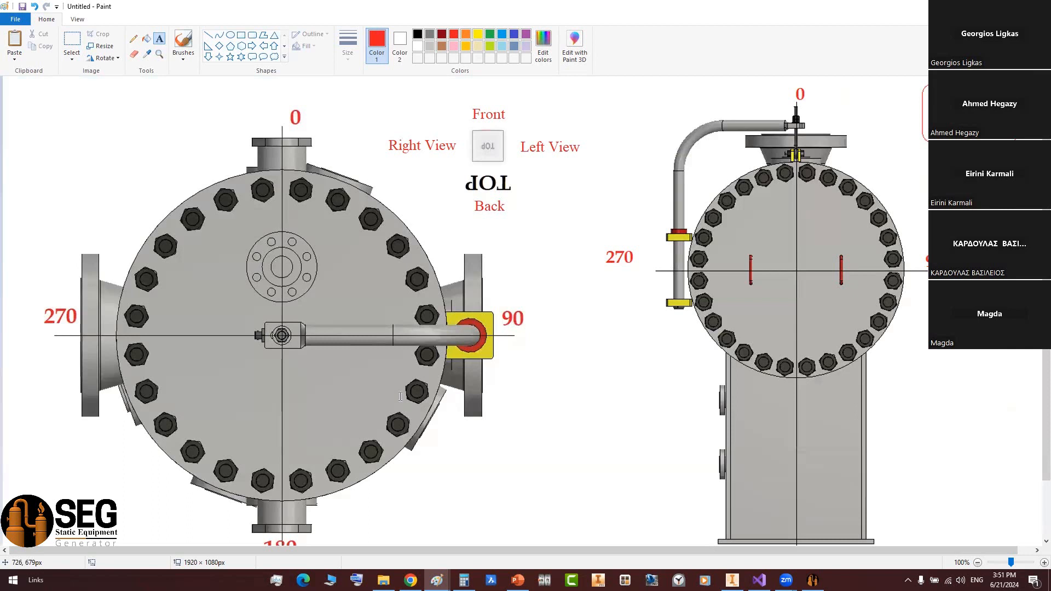
- Return to Inventor and inspect the tank top view's orientation and drawing view settings, closing them without changes
click(732, 580)
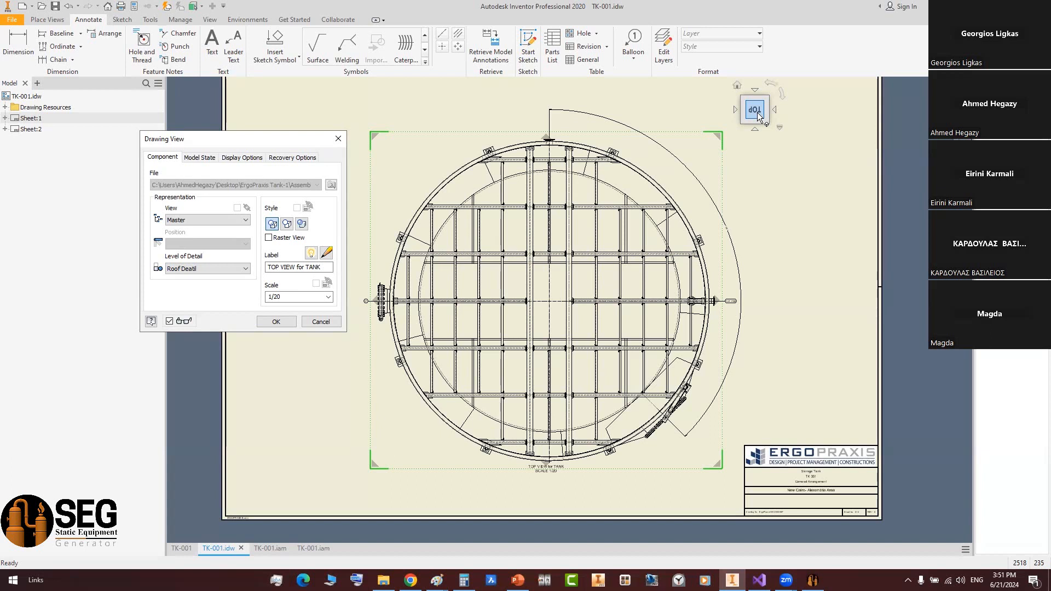
click(318, 323)
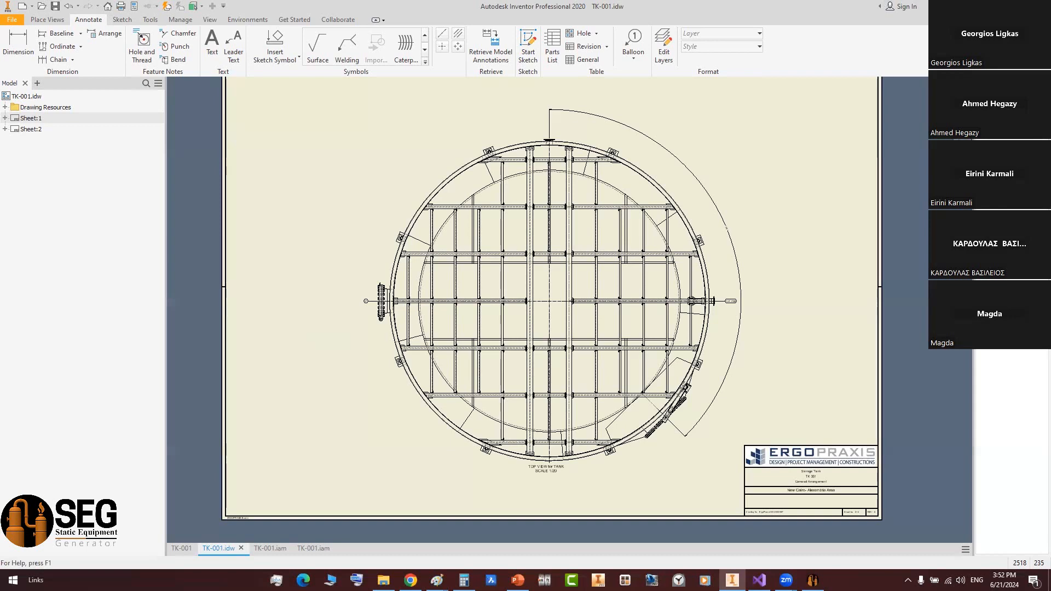
- Open Cleanout Door Drawing.idw in Inventor and examine the elevation and top views on the Davit Detail Type B sheet
click(988, 6)
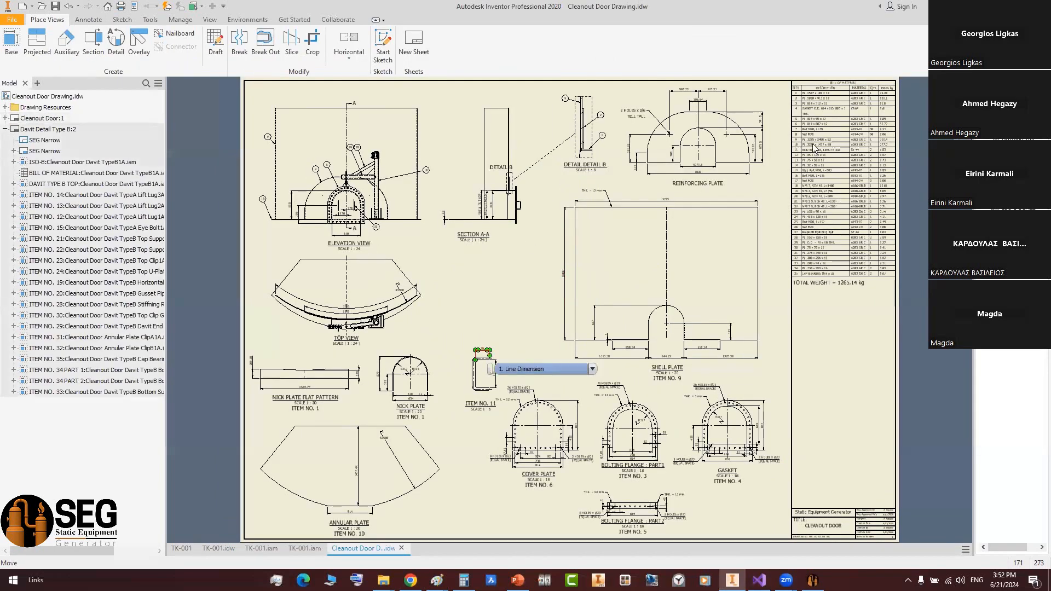
scroll(392, 219, up, 3)
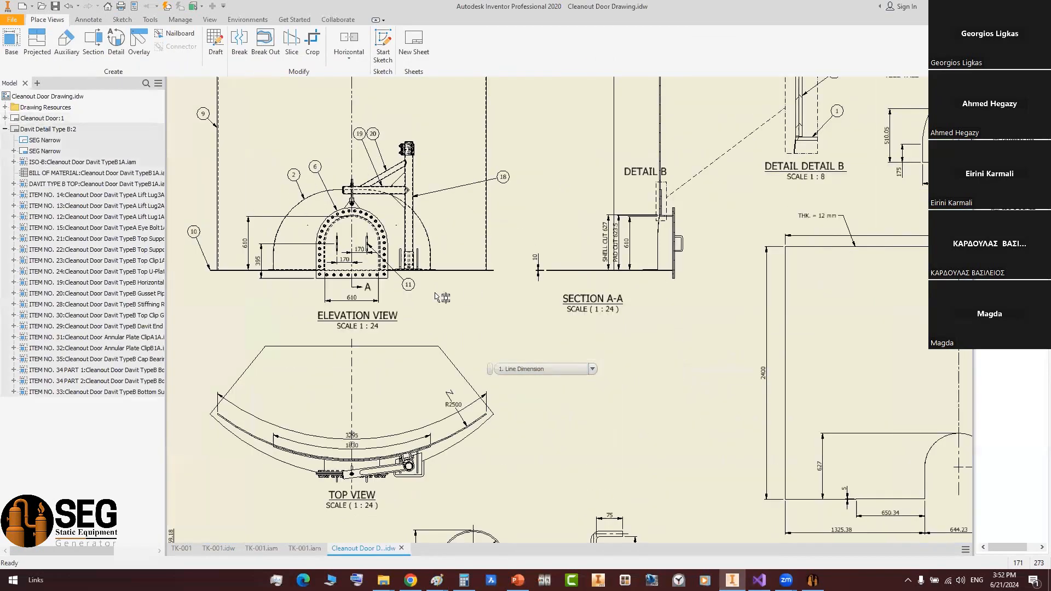
- Examine the cleanout door drawing's elevation, section and plate details, followed by the sheet detailing the davit and its individual items
scroll(398, 302, up, 2)
scroll(397, 302, down, 2)
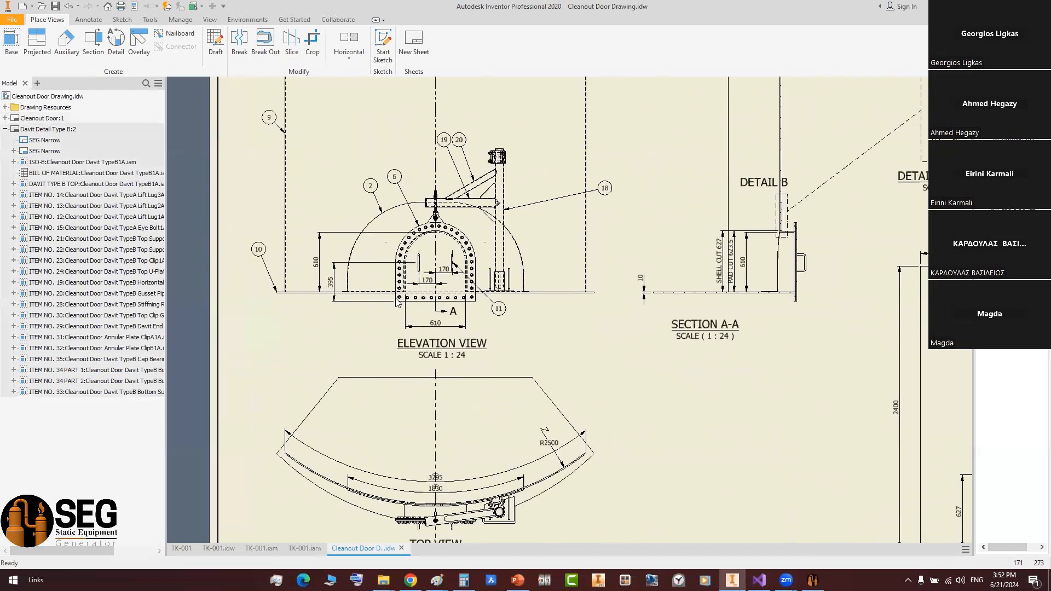
scroll(396, 298, down, 2)
middle_drag(395, 298, 192, 274)
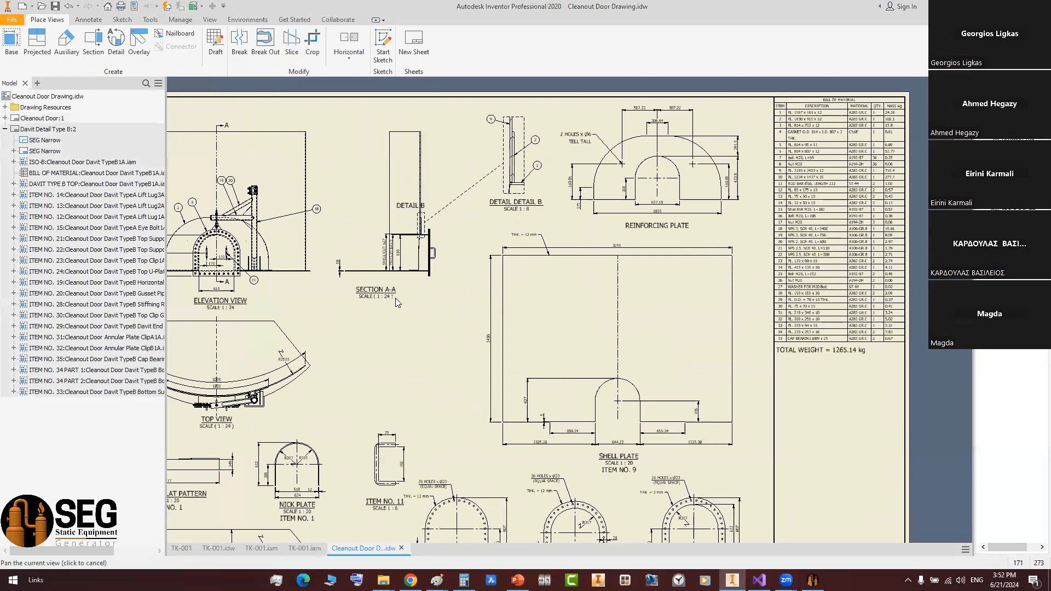
key(Page_Down)
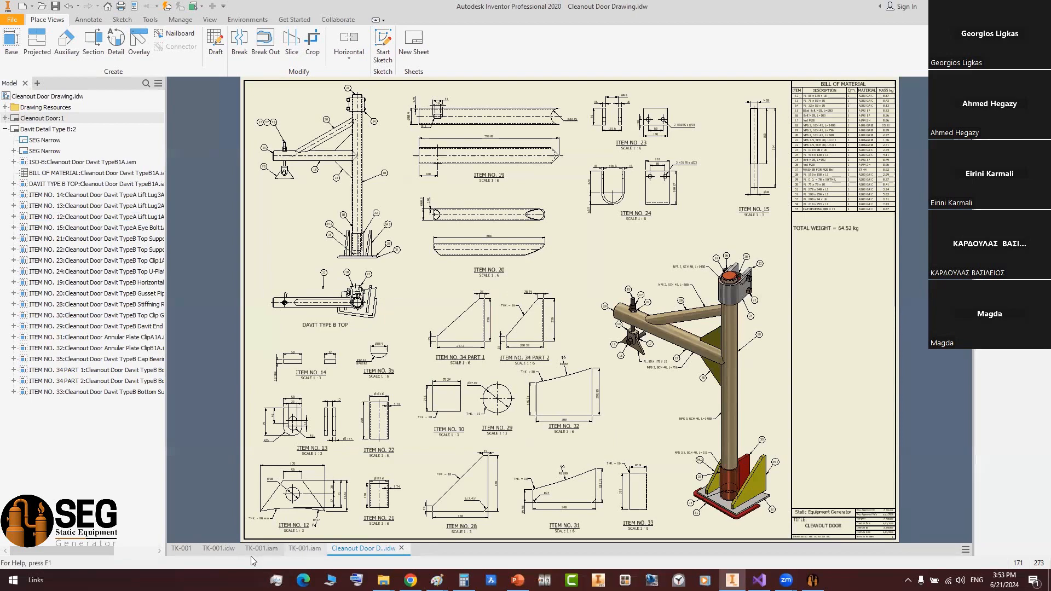
- Look through the open TK-001 assemblies and return to the tank's top-view drawing
key(ctrl+Tab)
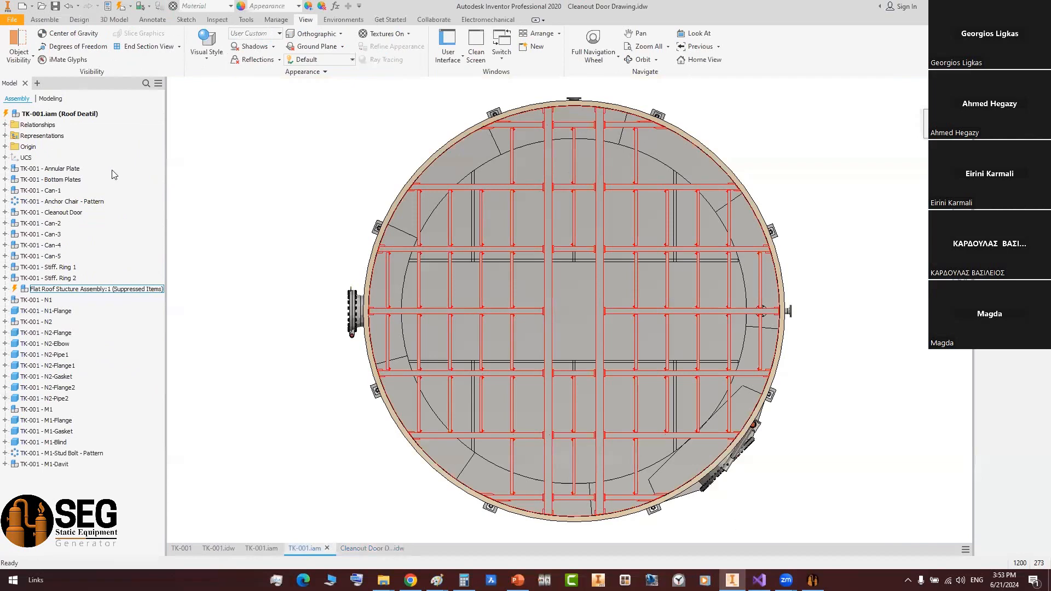
key(ctrl+Tab)
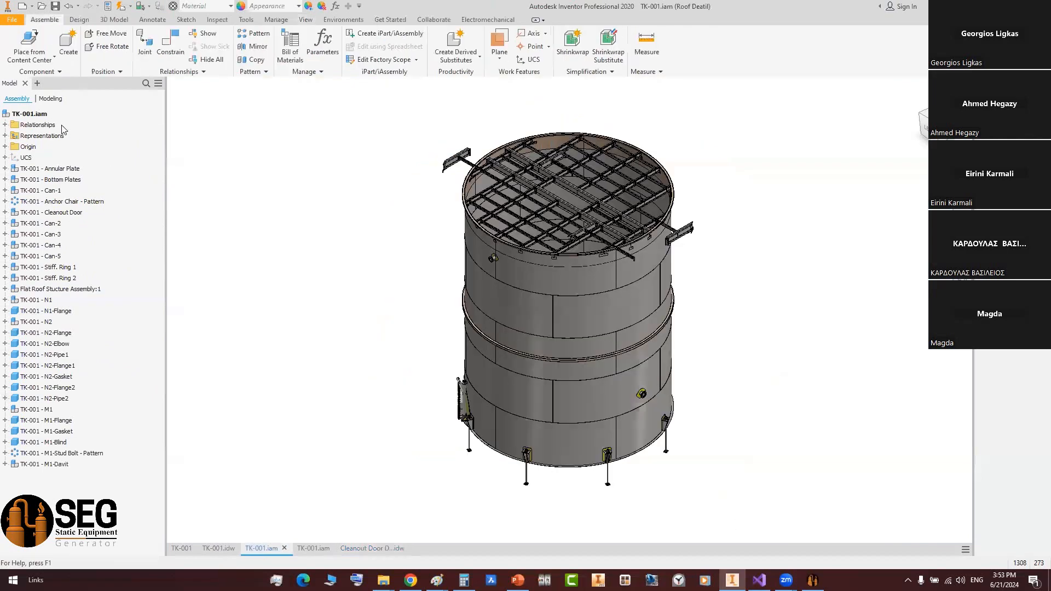
key(ctrl+Tab)
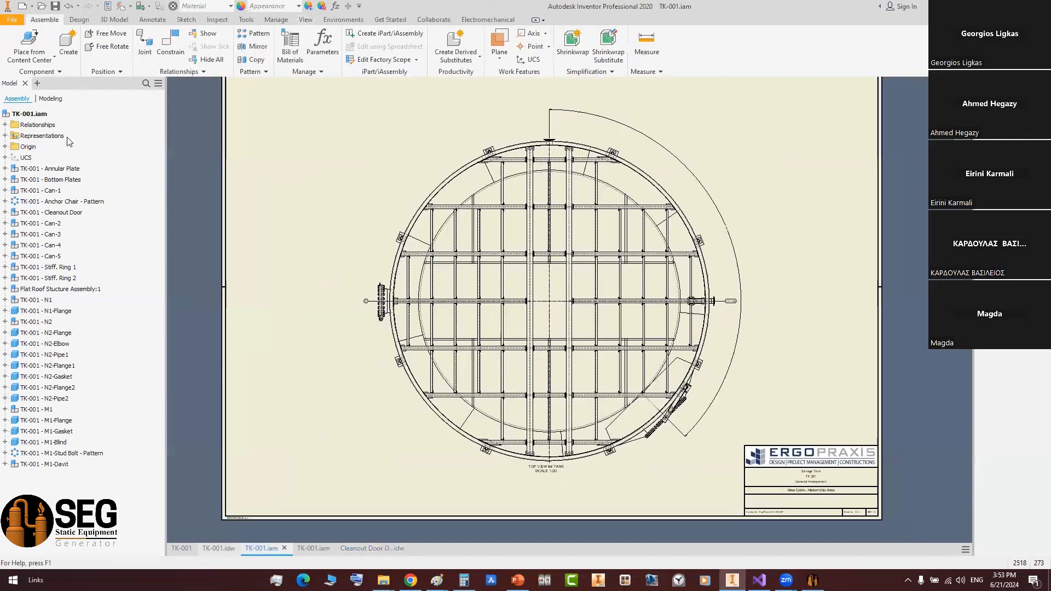
- Switch to Static Equipment Generator and open the drawing settings for the Bottom Plates of TK-001
key(alt+Tab)
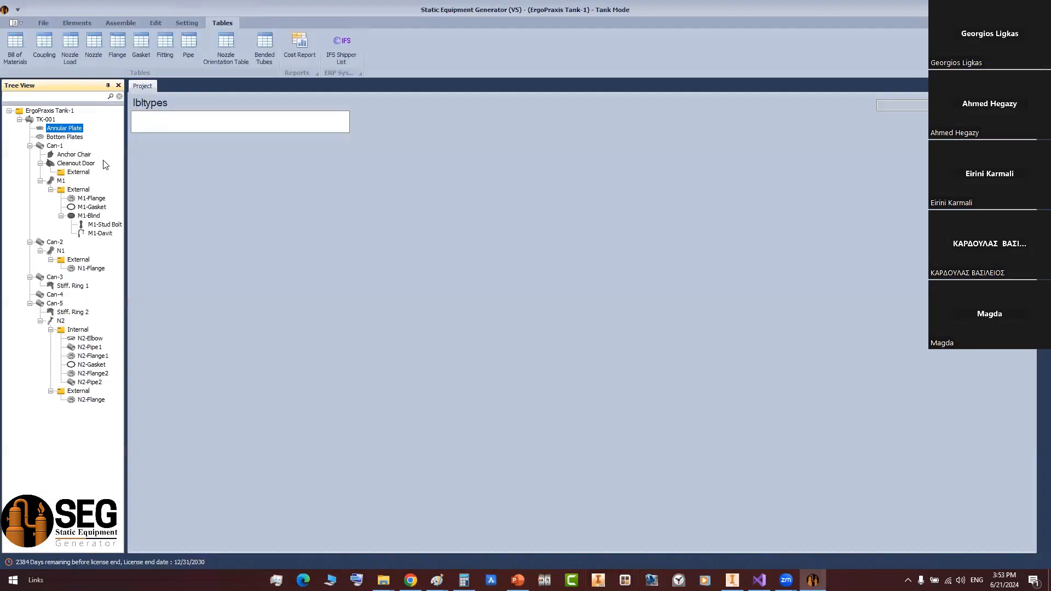
key(Down)
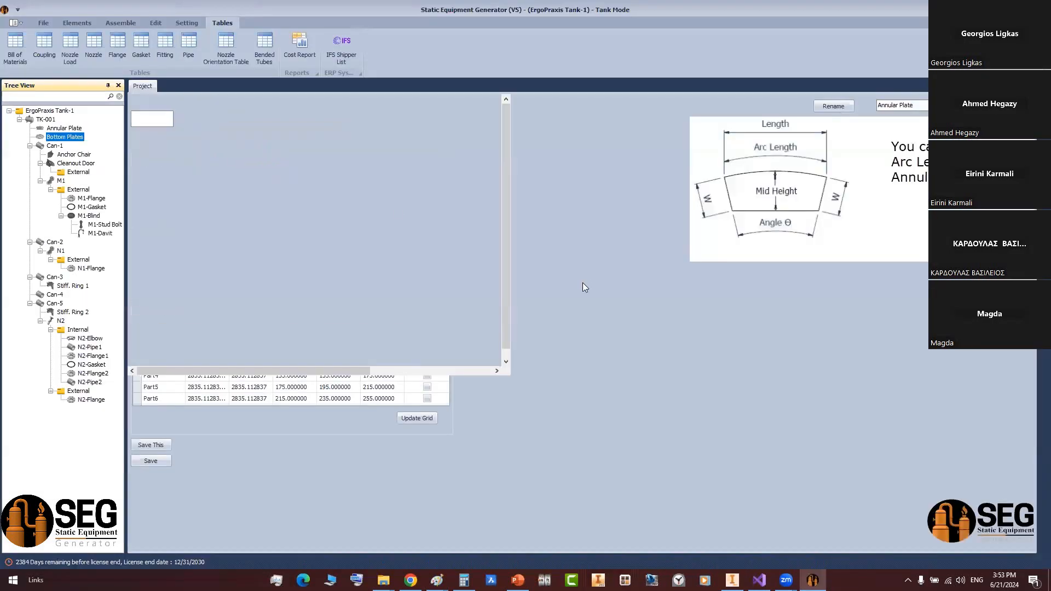
key(shift+F10)
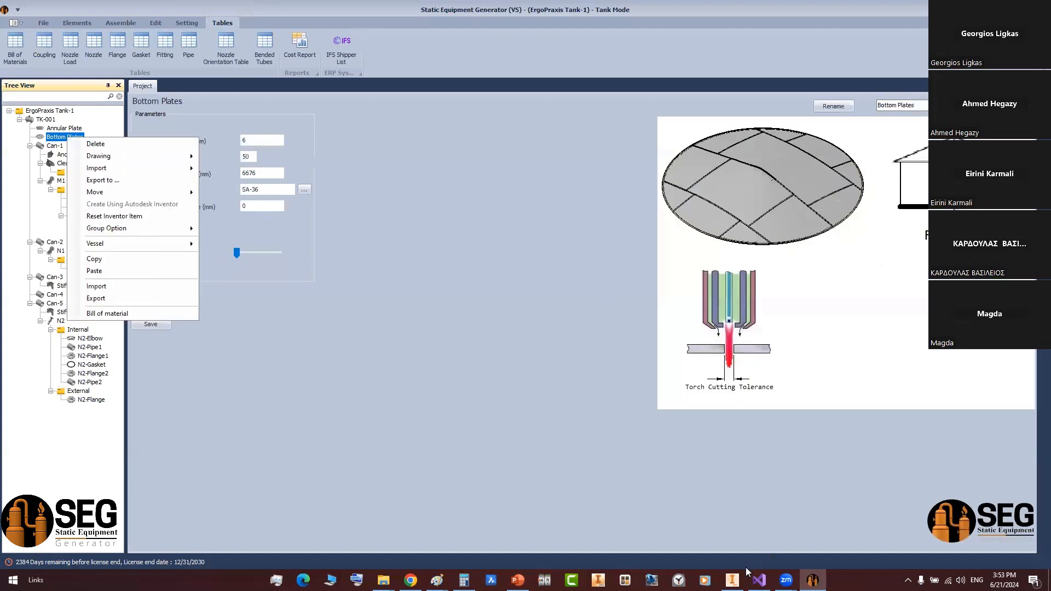
mouse_move(100, 156)
click(239, 157)
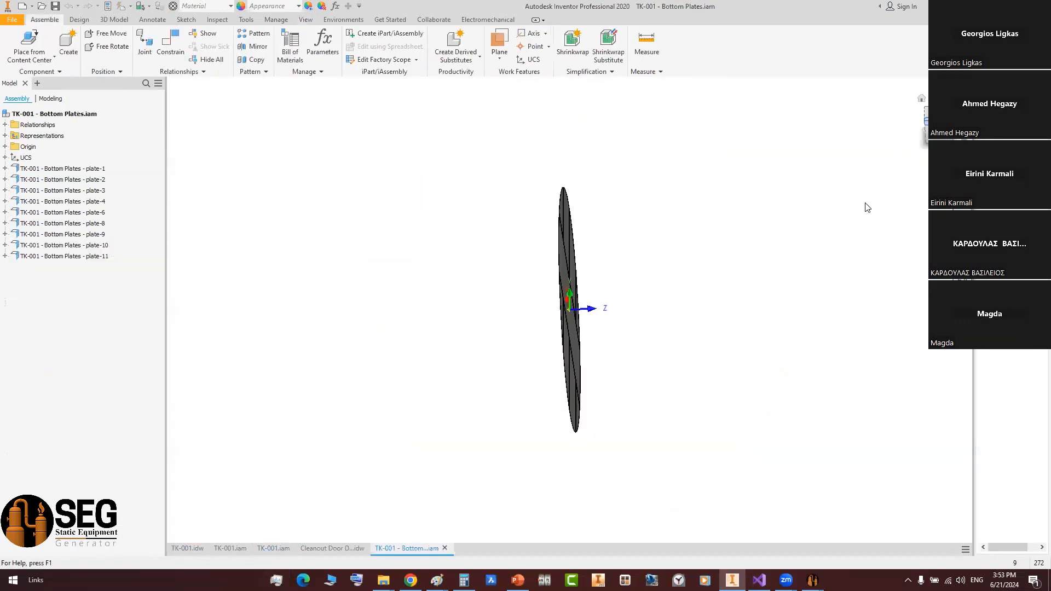
- Inspect the plate layout of the Bottom Plates assembly in Inventor and return to the drawing settings in Static Equipment Generator
drag(801, 121, 302, 358)
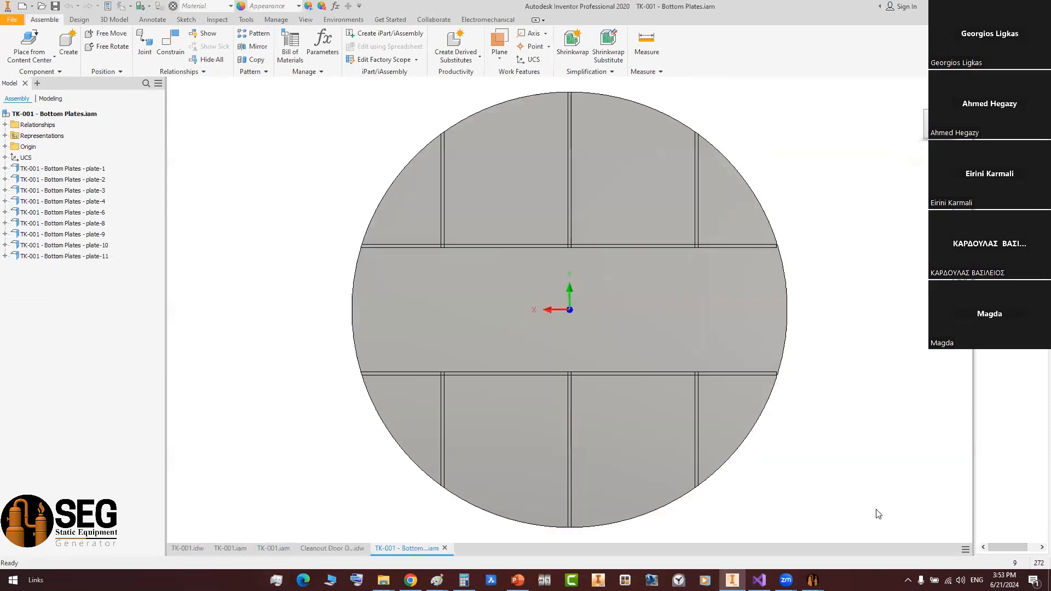
key(ctrl+a)
key(Escape)
key(alt+Tab)
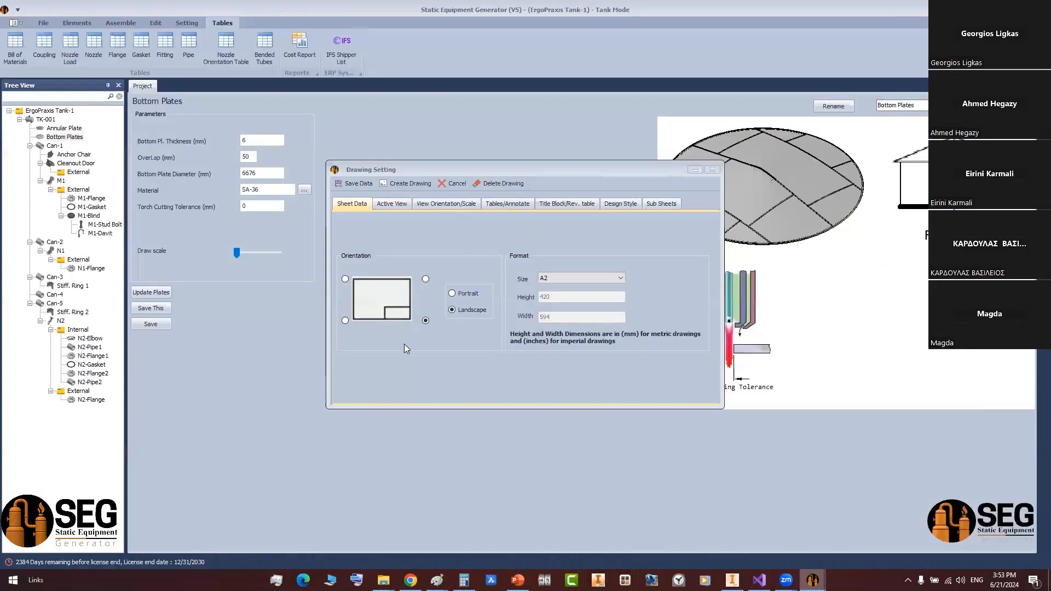
- Review the Bottom Plates drawing's sheet format, view orientation, location and scale settings, checking the orientation against the Inventor assembly
click(361, 279)
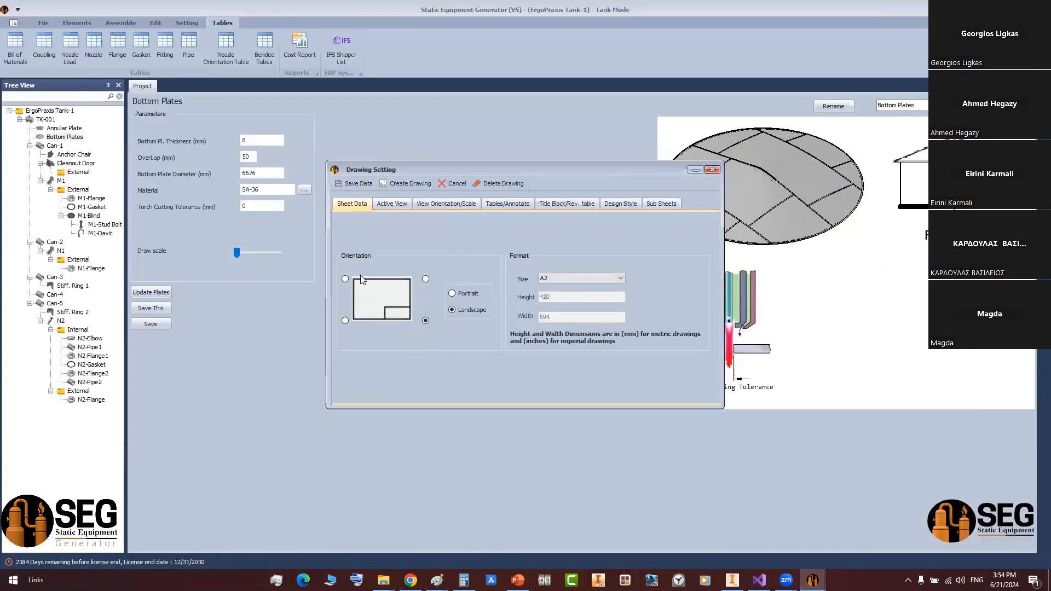
click(446, 203)
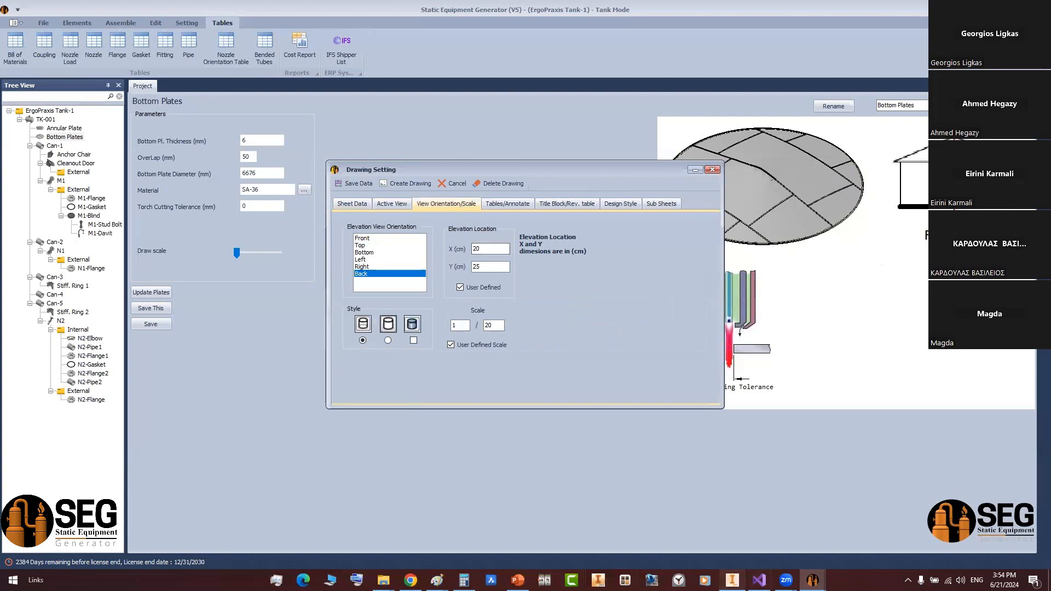
key(alt+Tab)
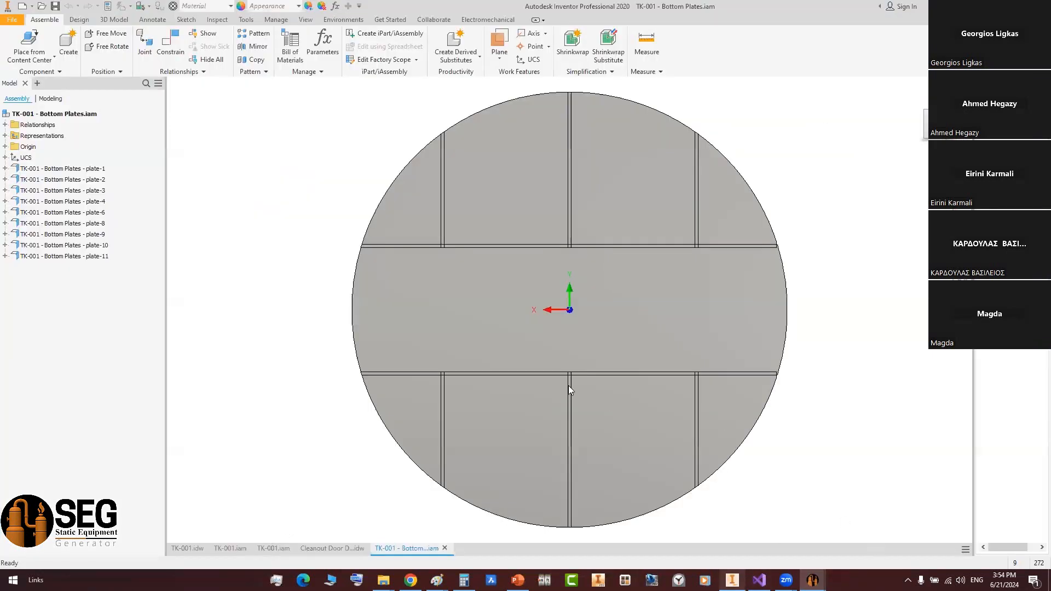
drag(849, 89, 434, 500)
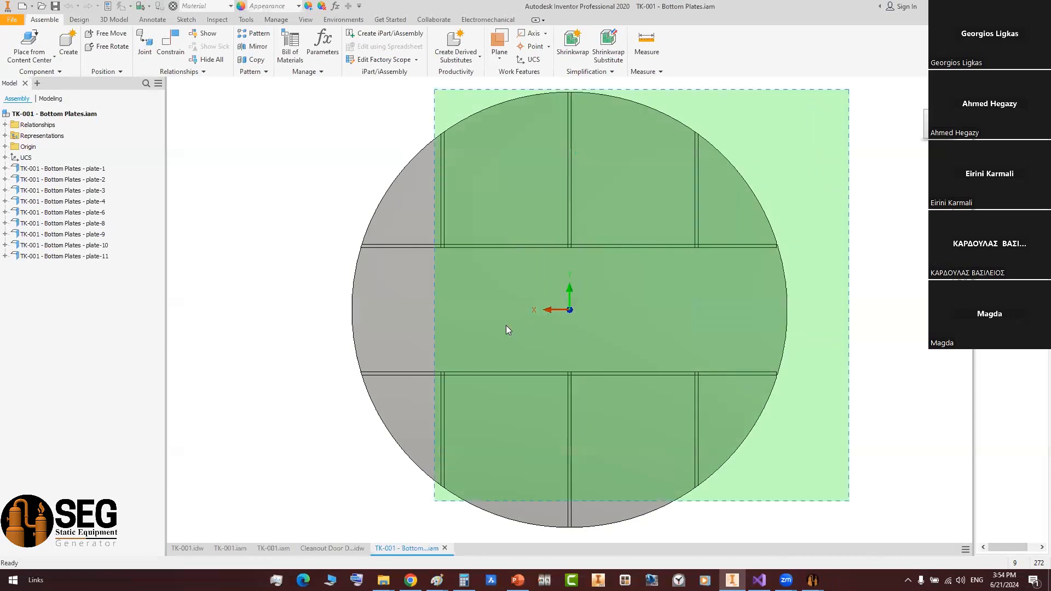
key(alt+Tab)
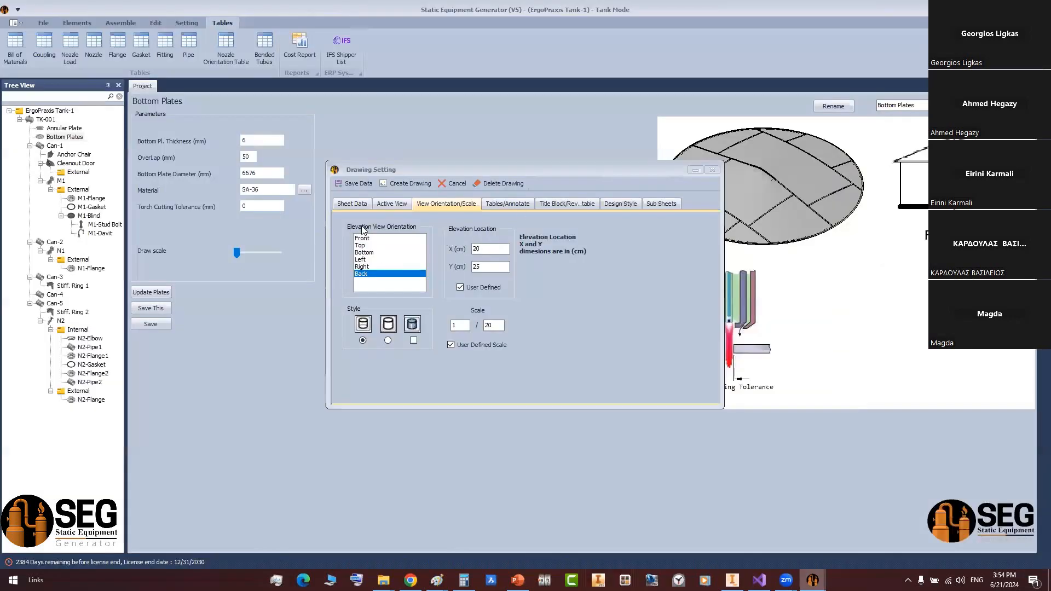
click(461, 236)
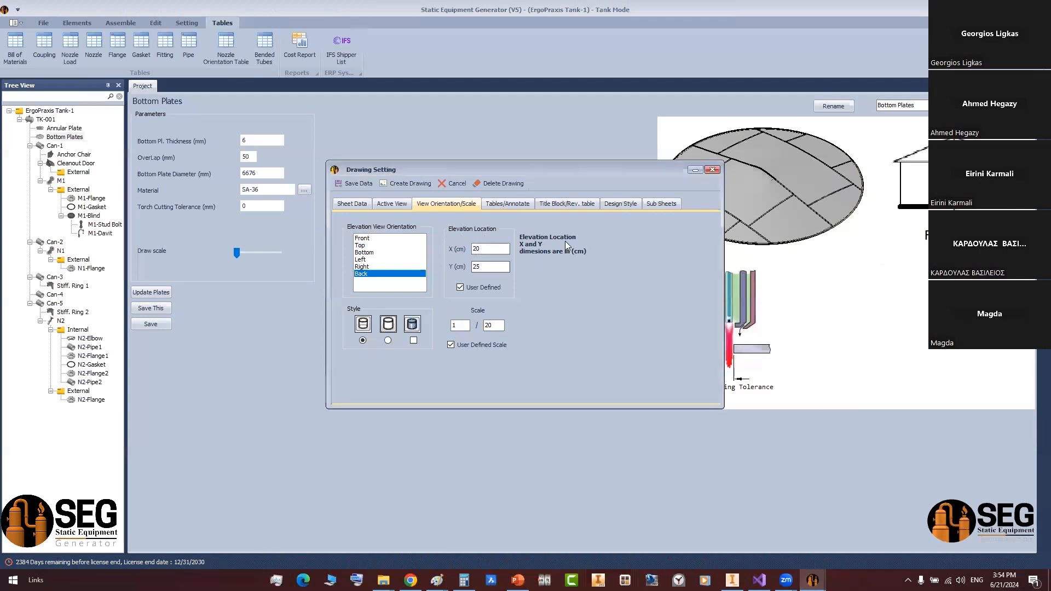
- Browse the welding details library and include the Bottom to Bottom to Annular plates Detail-1 in the drawing
click(508, 203)
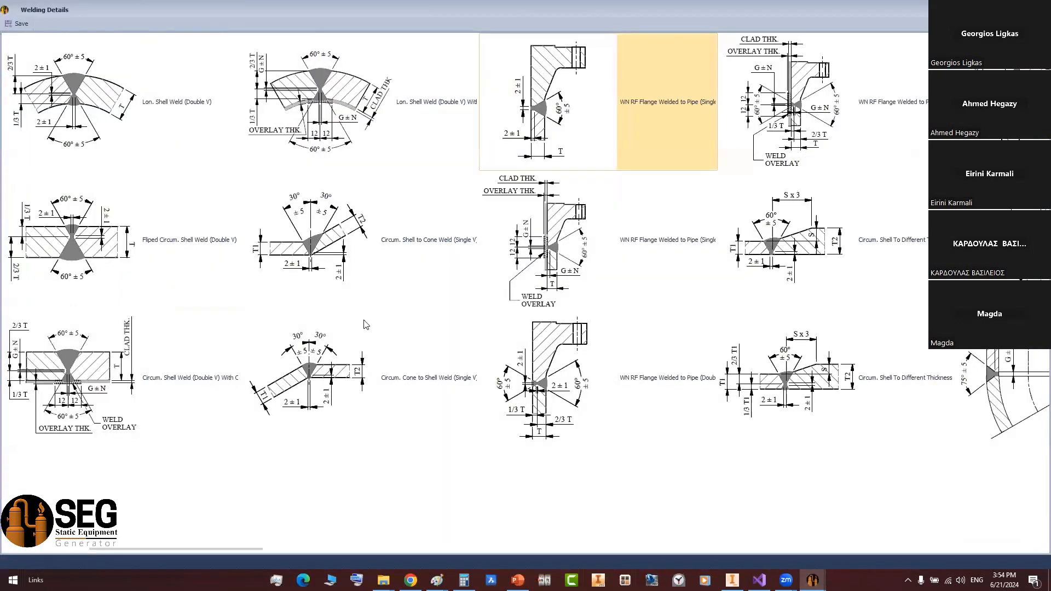
scroll(369, 309, down, 15)
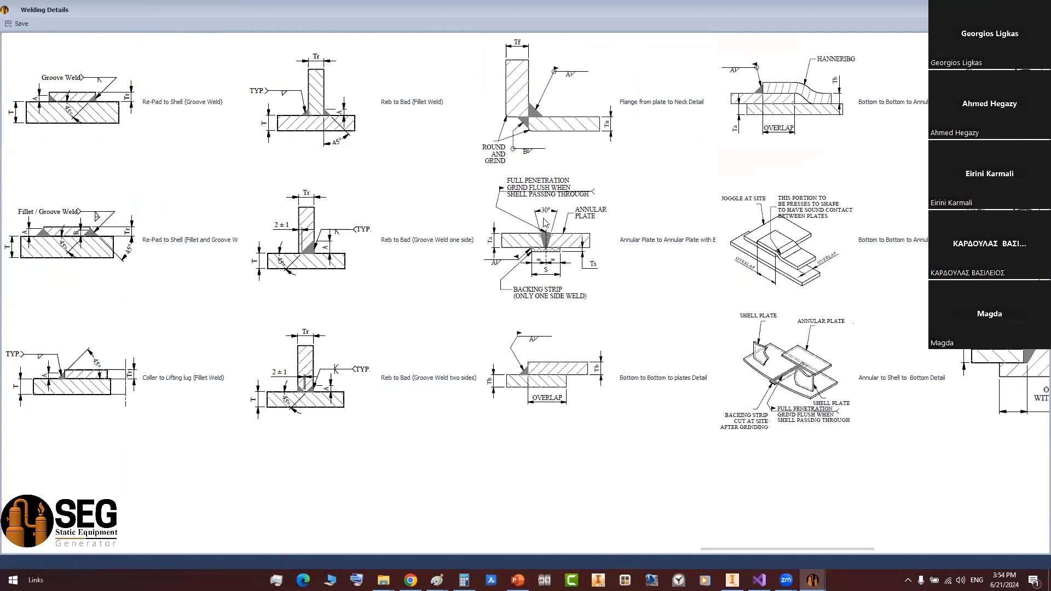
scroll(345, 241, down, 3)
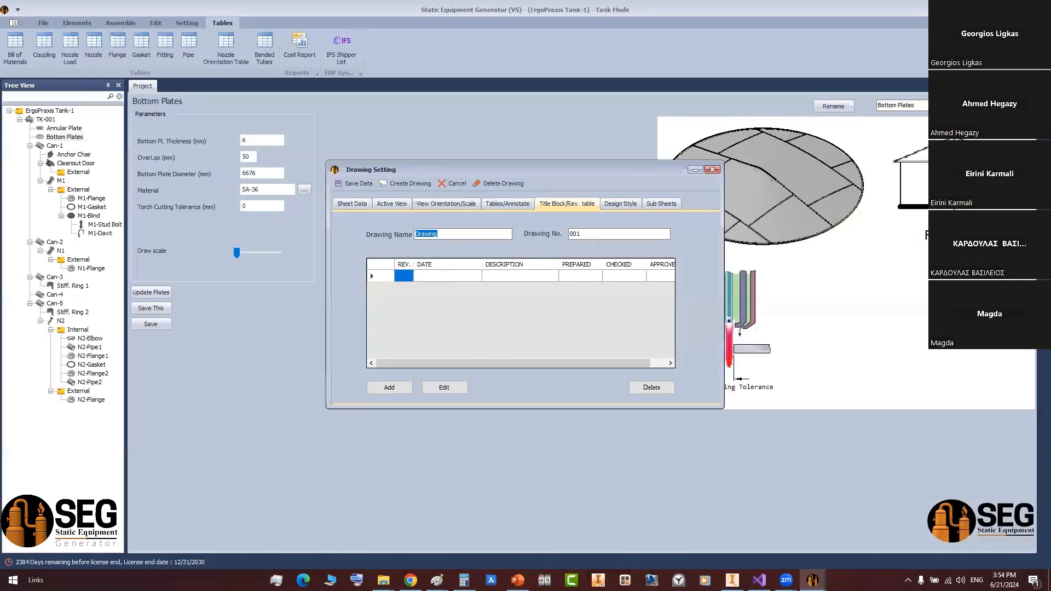
- Name the drawing Bottom Plates Detail and set its drawing number to ErgoPraxis-SEG-DWG-002
text(Bottom Plates Detrail)
key(BackSpace)
key(BackSpace)
key(BackSpace)
key(BackSpace)
key(Tab)
text(Er)
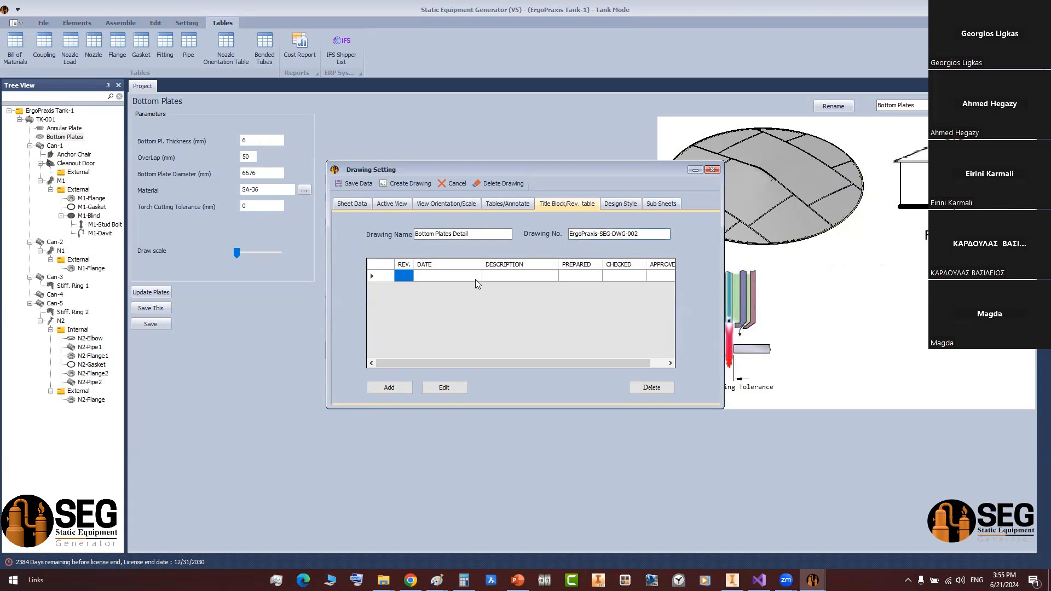
- Record revision 0 dated 6/21/2024 with the description "Issued for review" in the revision table and save a further blank entry
click(400, 277)
click(439, 388)
text(0)
click(516, 283)
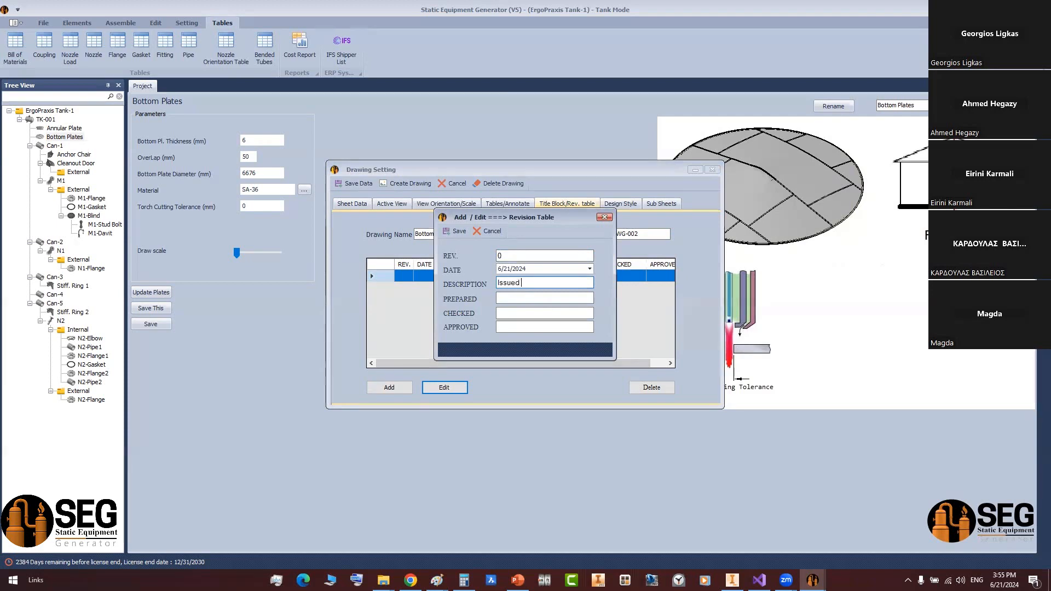
text(Issued for review)
click(456, 231)
click(406, 385)
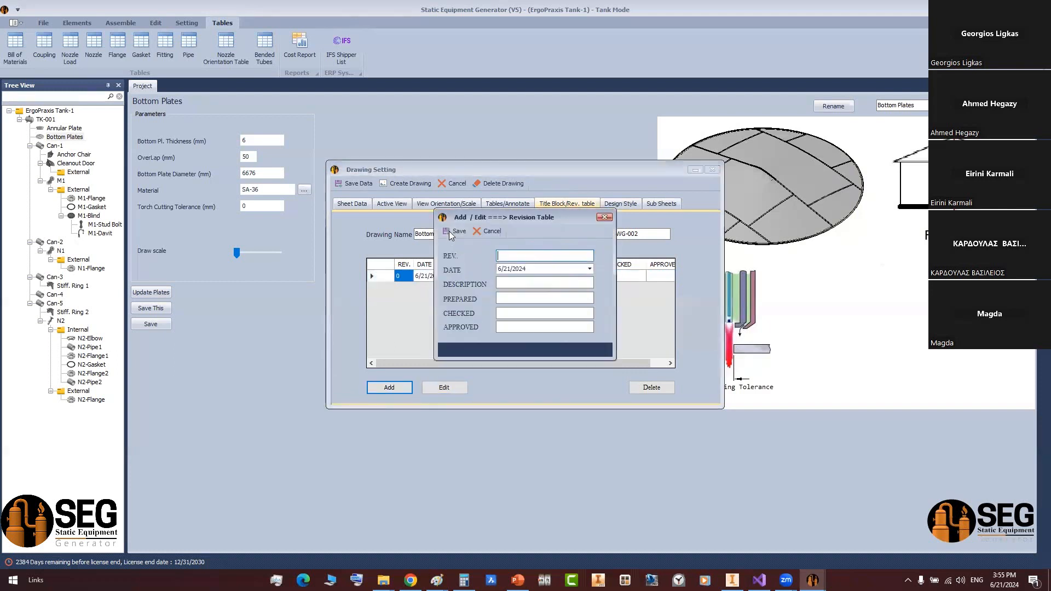
click(454, 231)
- Check the Design1 style for the bill of material and create the Bottom Plates drawing
click(620, 204)
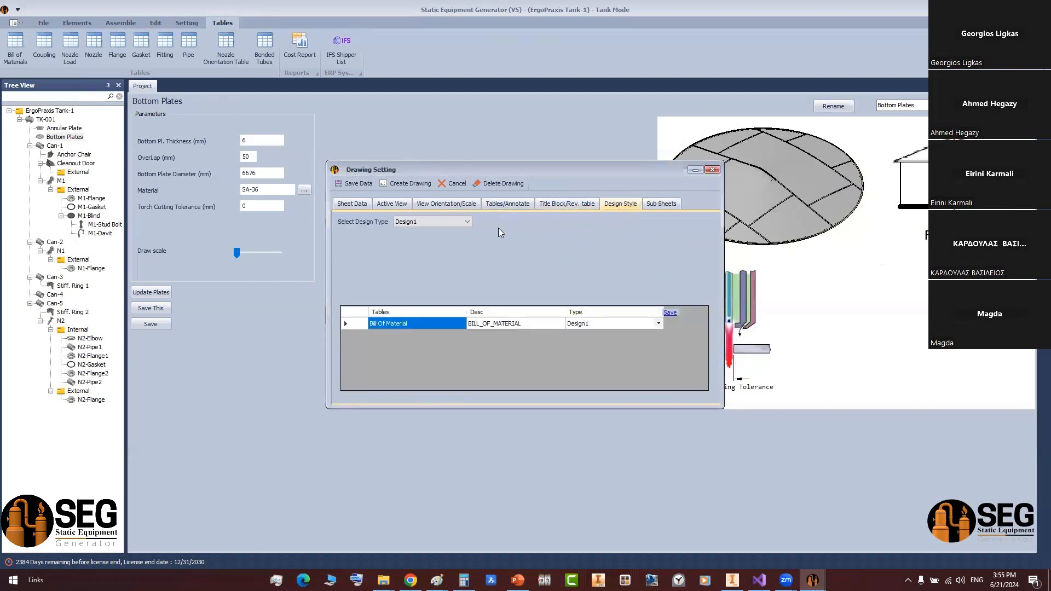
click(406, 183)
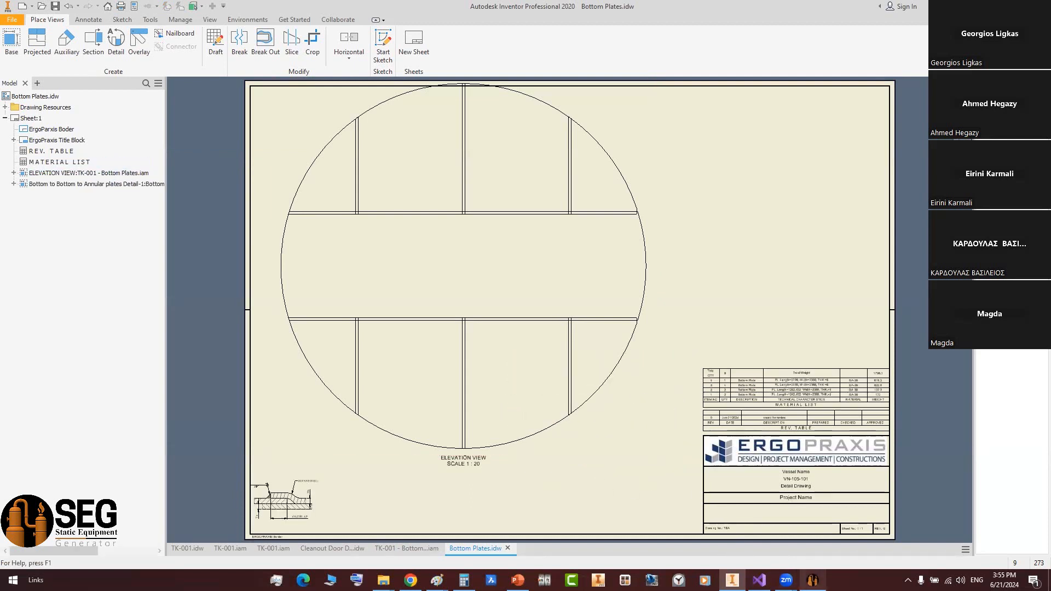
- Recreate the Bottom Plates drawing with the Bottom to Bottom to Annular plates Detail-2 and Annular to Shell to Bottom Detail added
mouse_move(812, 580)
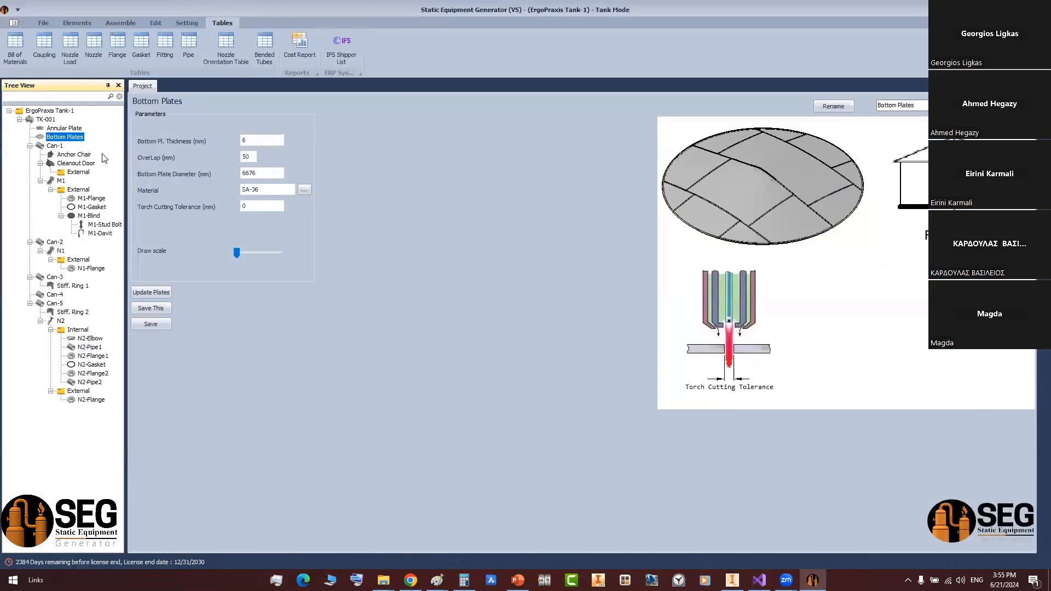
key(Menu)
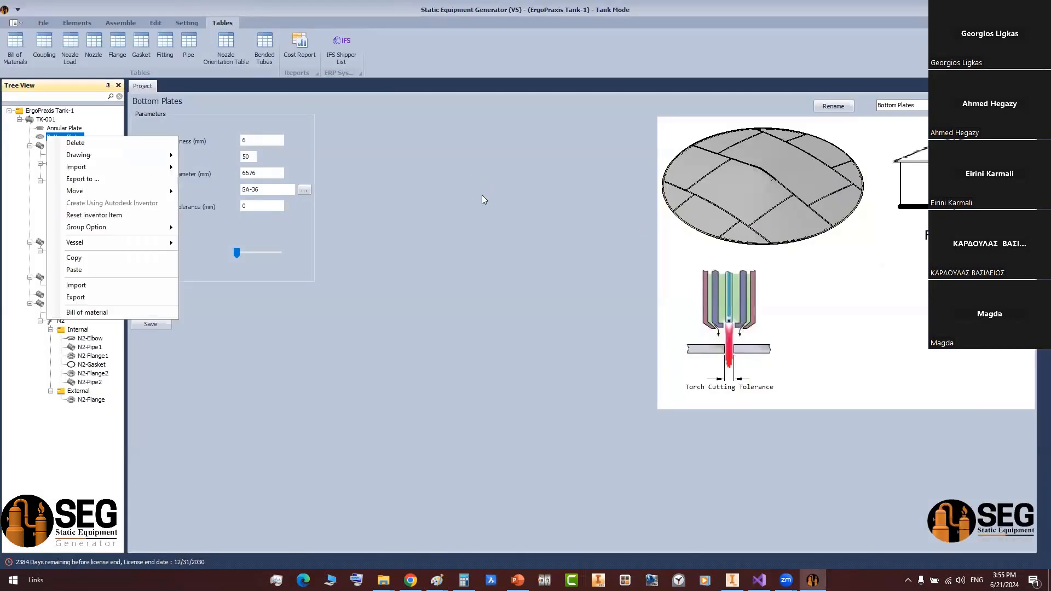
key(Down)
key(Down)
key(Right)
key(Return)
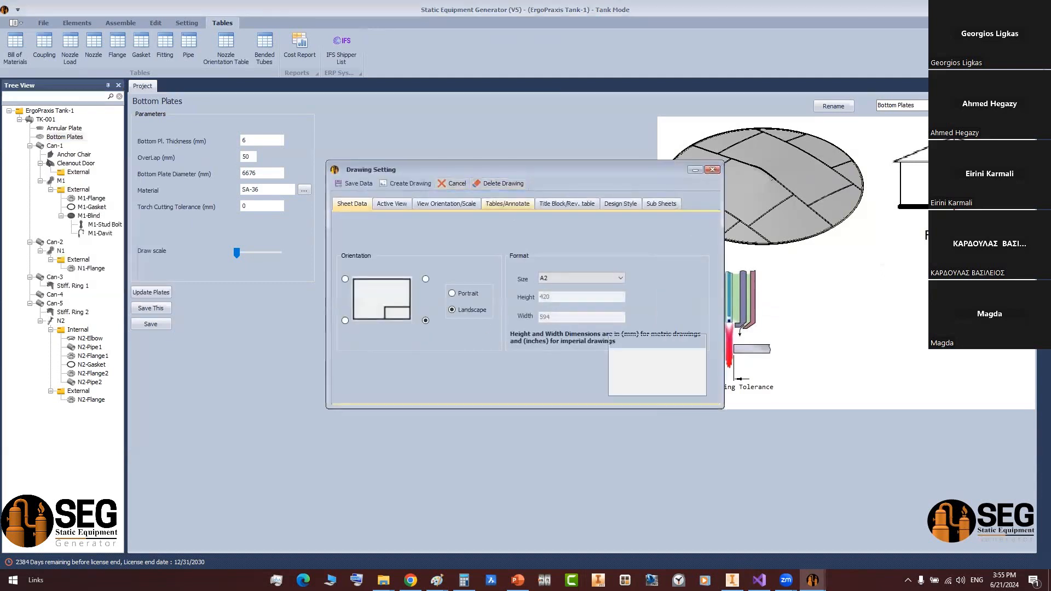
click(516, 208)
click(446, 202)
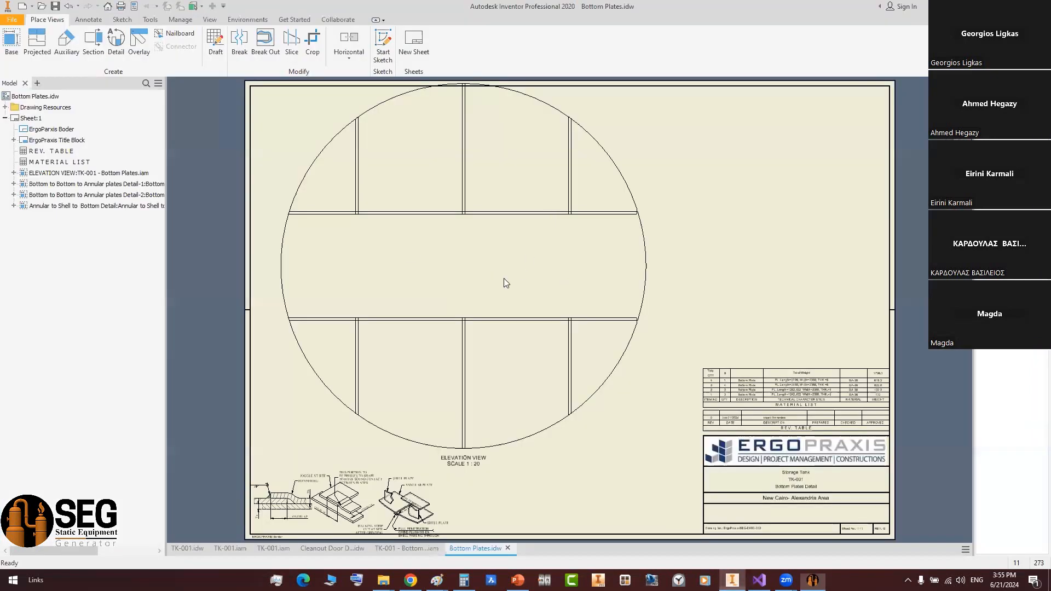
- Scale the elevation view to 1:26 and place a 1:50 base view of bottom plate-6 in the free area beside it
right_click(549, 253)
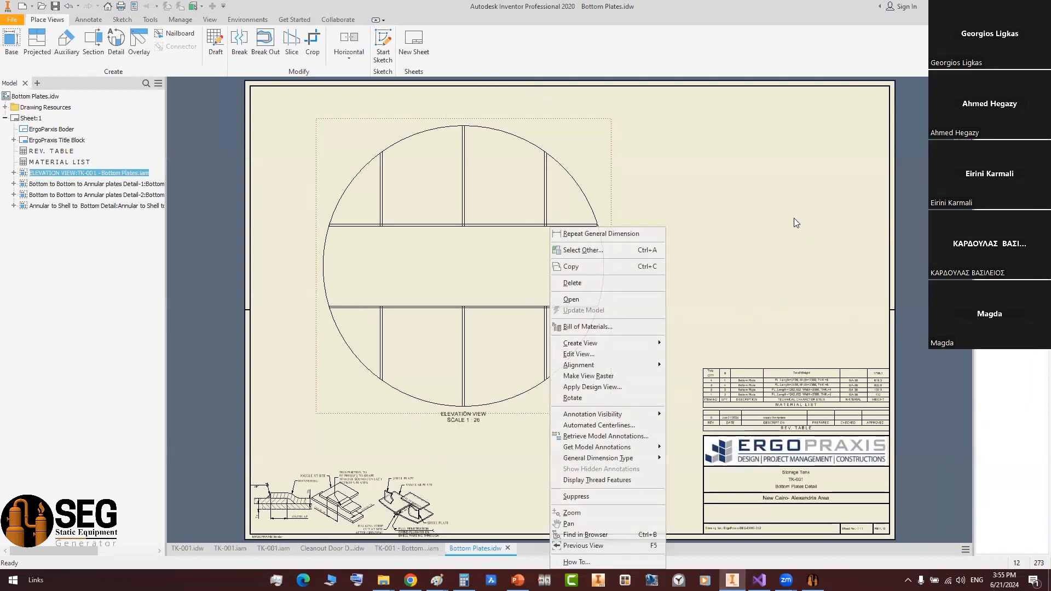
click(572, 299)
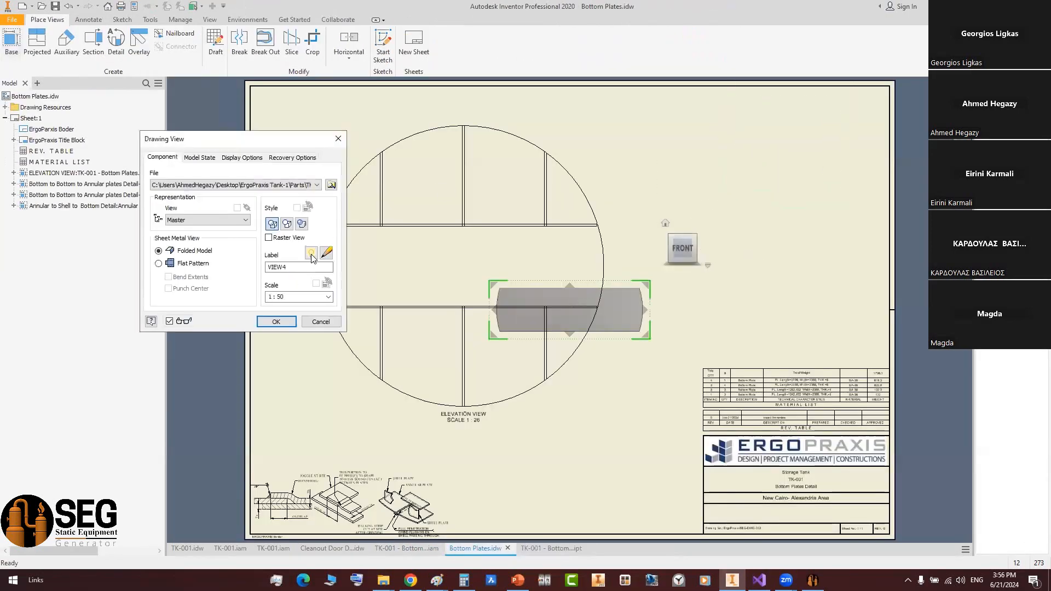
click(277, 321)
- Dimension the overall length and width of the plate-6 view
scroll(814, 141, up, 3)
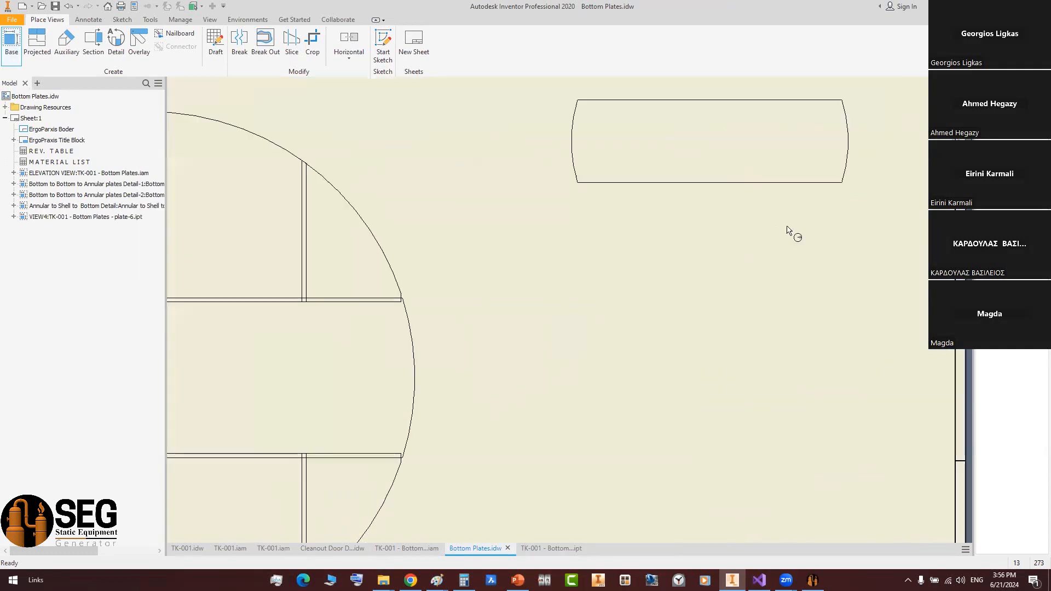
middle_drag(813, 141, 750, 224)
key(d)
click(785, 226)
click(508, 210)
click(539, 154)
click(538, 184)
click(523, 266)
click(493, 229)
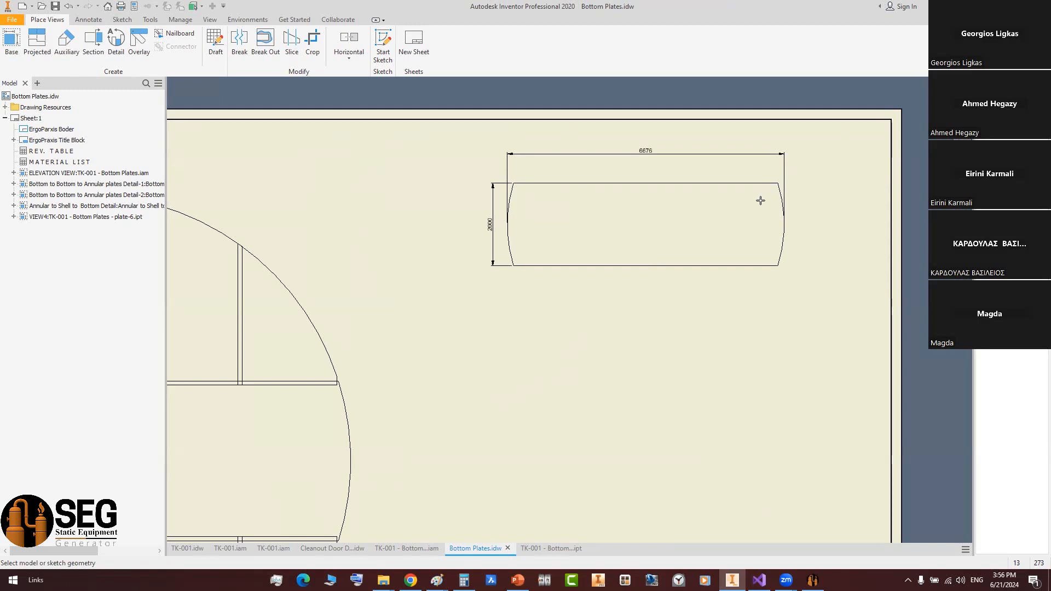
- Add a radius dimension to the curved end of the plate-6 view, with its leader inside the plate
scroll(760, 200, up, 2)
click(767, 215)
scroll(768, 214, down, 3)
click(666, 254)
right_click(787, 184)
click(809, 189)
scroll(733, 194, down, 4)
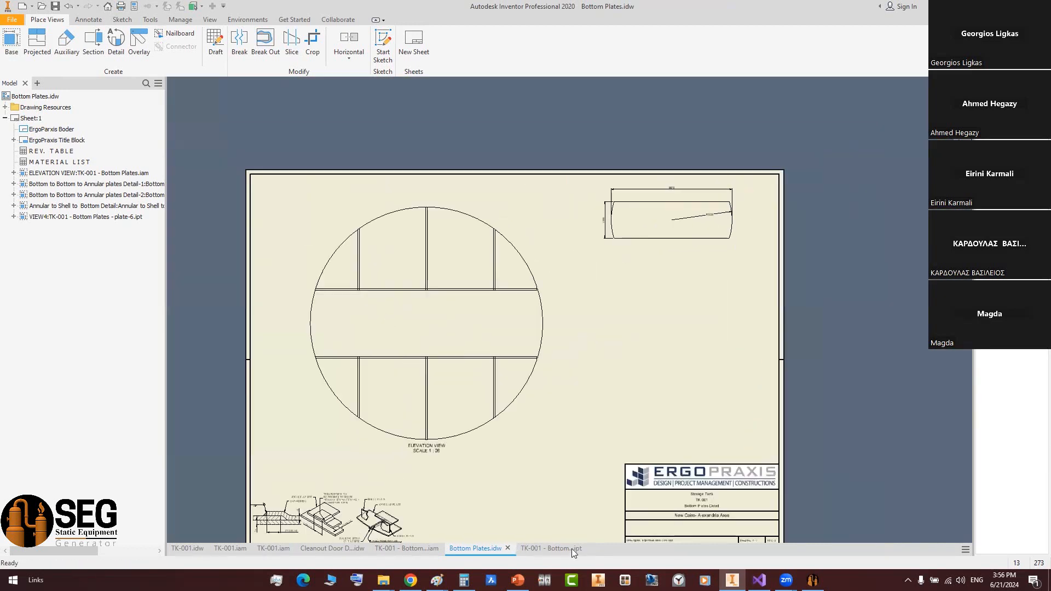
- Close the plate-6 part and place a 1:50 base view of bottom plate-3 below the plate-6 view
middle_drag(571, 548, 579, 547)
middle_drag(639, 369, 657, 358)
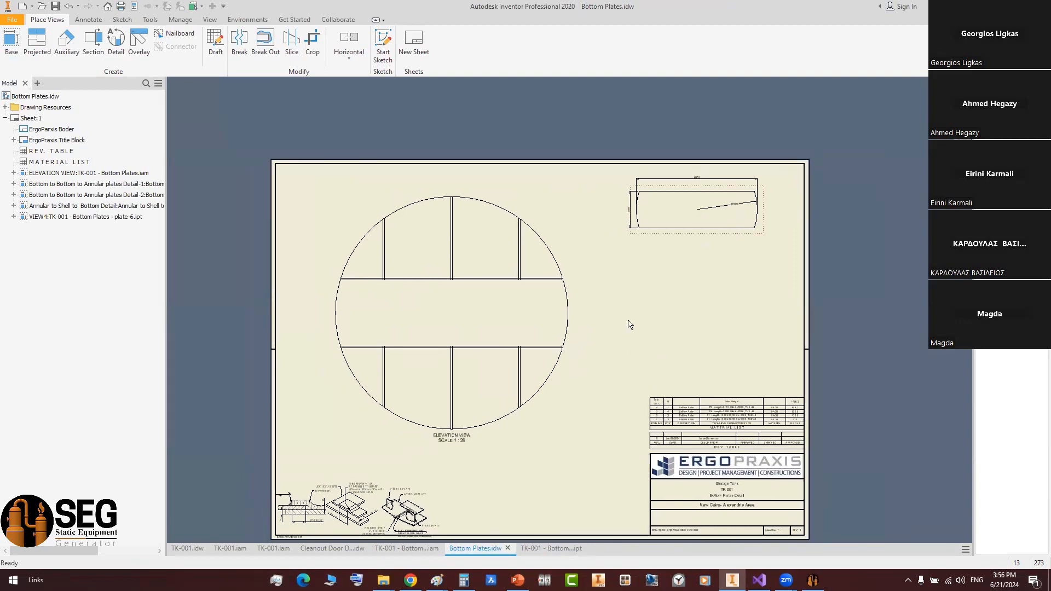
key(ctrl+Tab)
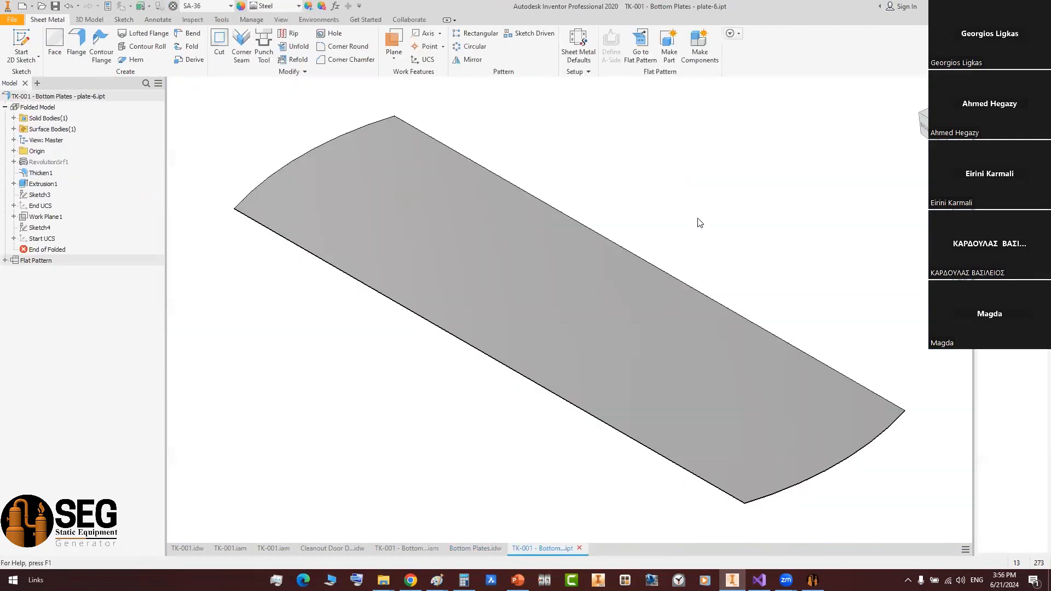
key(ctrl+F4)
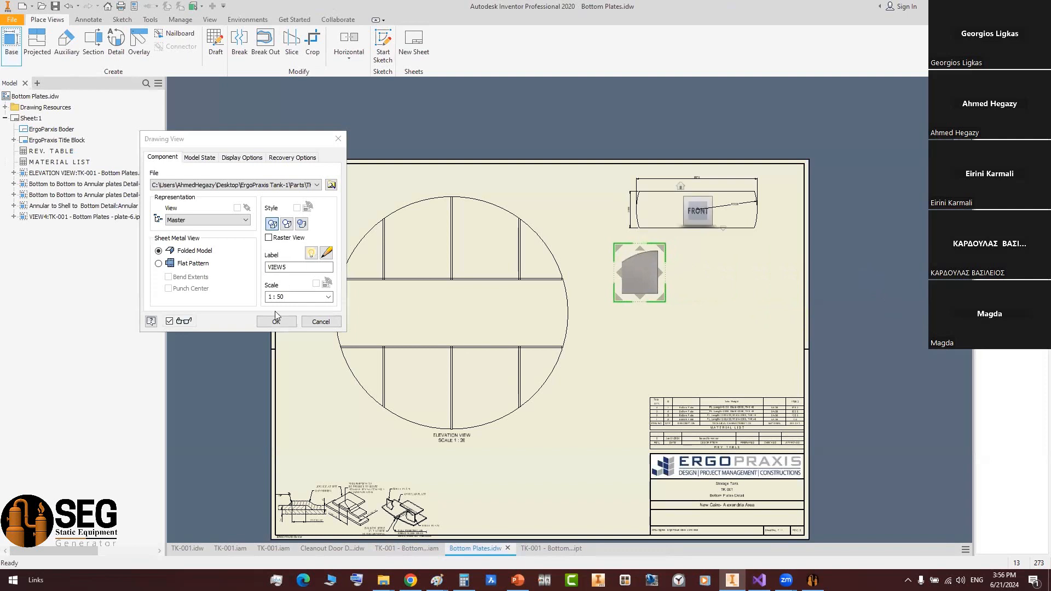
scroll(640, 272, up, 3)
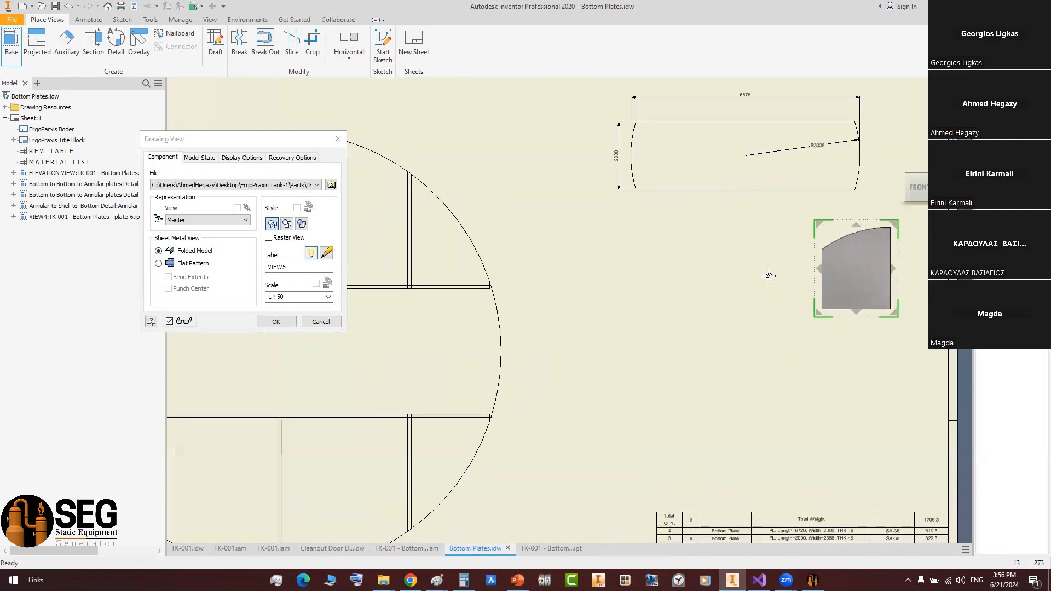
key(Return)
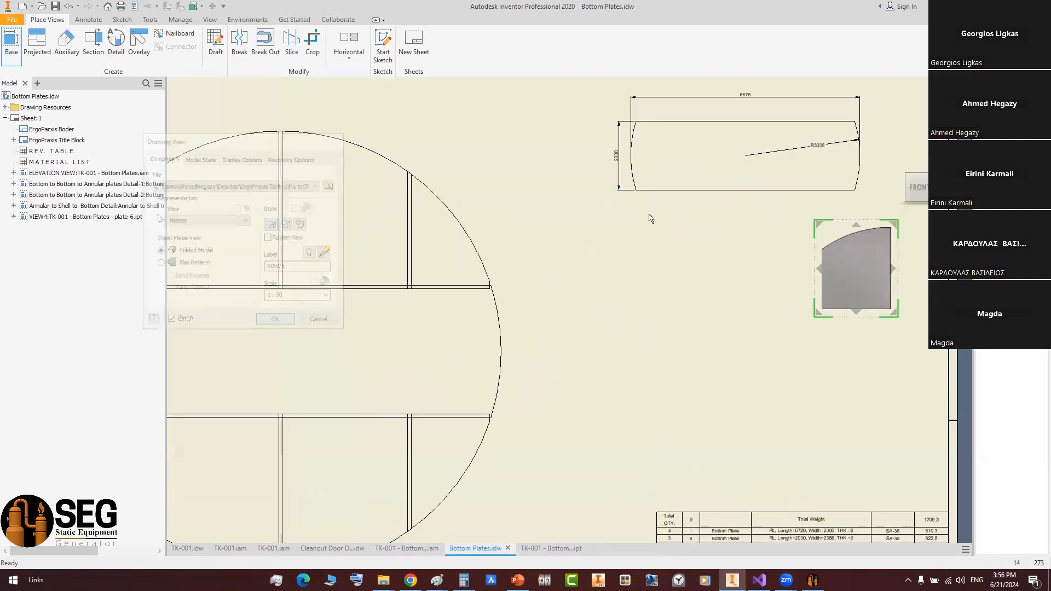
- Dimension the bottom width and both vertical side heights of the plate-3 view
scroll(941, 335, up, 3)
middle_drag(709, 191, 486, 249)
key(d)
click(547, 342)
click(550, 367)
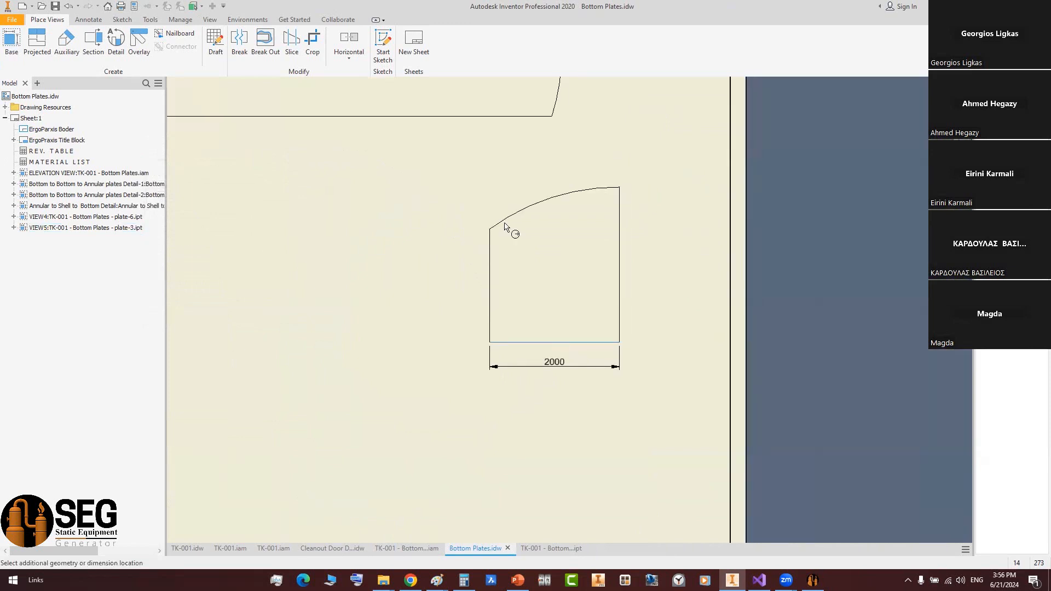
click(619, 265)
click(652, 265)
click(489, 285)
click(466, 284)
- Add a radius dimension to the curved top edge of the plate-3 view, with its text outside the plate
click(506, 220)
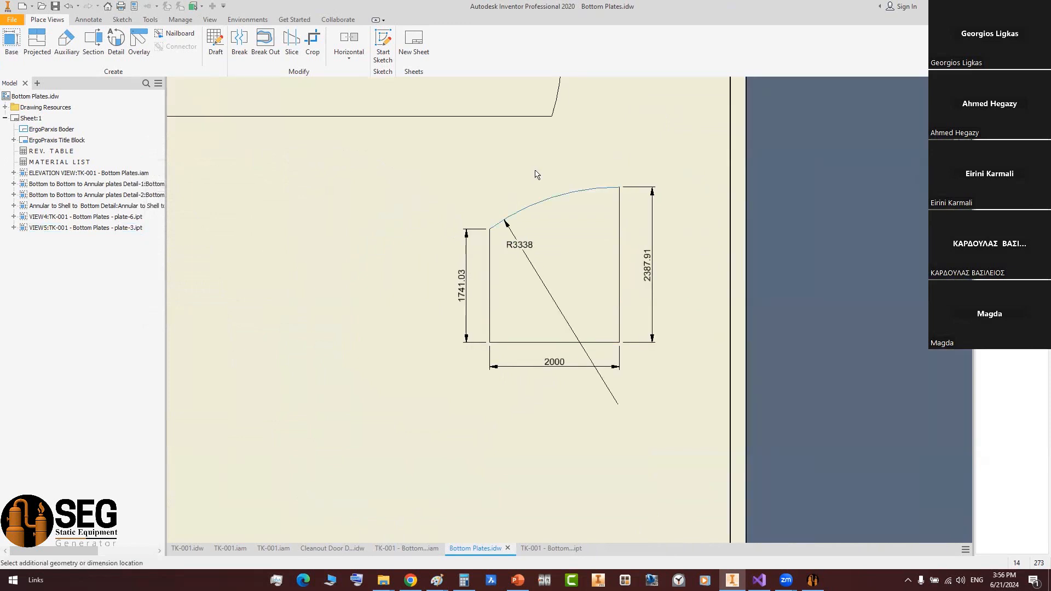
right_click(643, 139)
click(662, 153)
- Spread the three weld detail views apart along the sheet's lower border so their notes do not overlap
scroll(664, 156, down, 3)
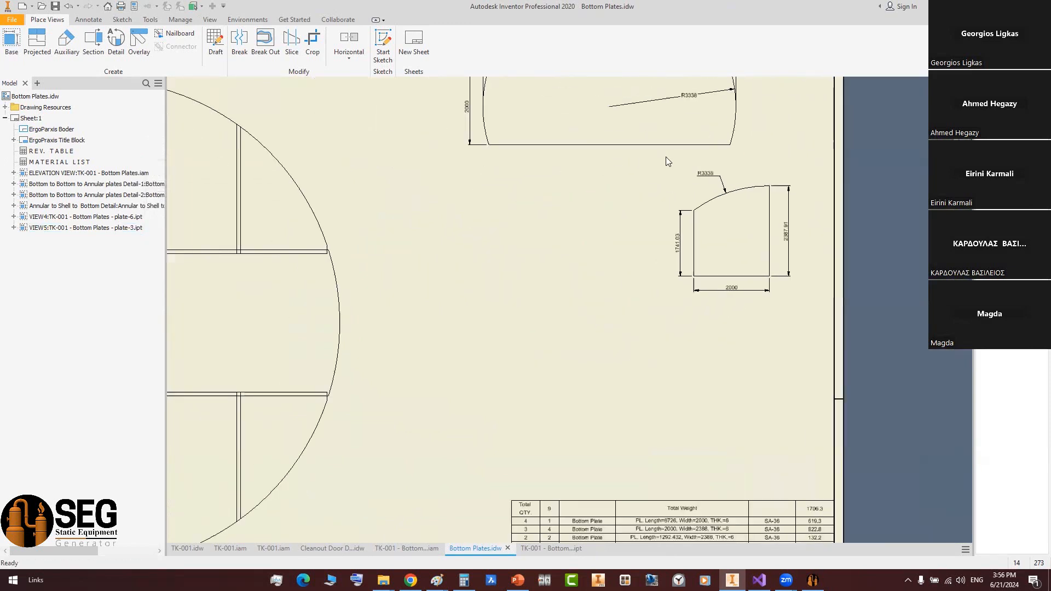
scroll(665, 156, down, 1)
scroll(666, 156, down, 2)
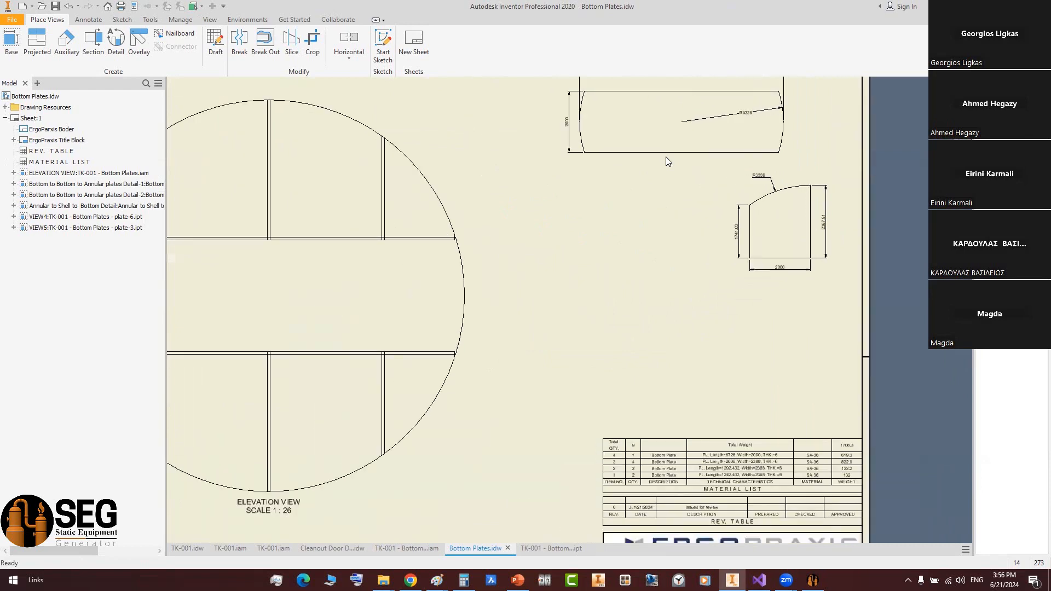
middle_click(491, 327)
middle_click(491, 328)
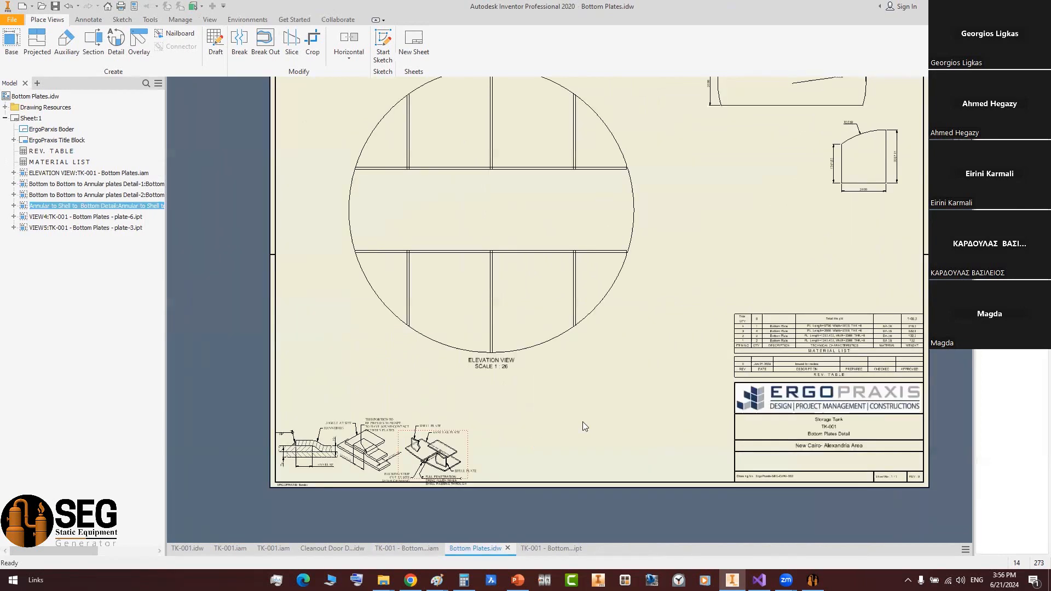
scroll(454, 470, up, 3)
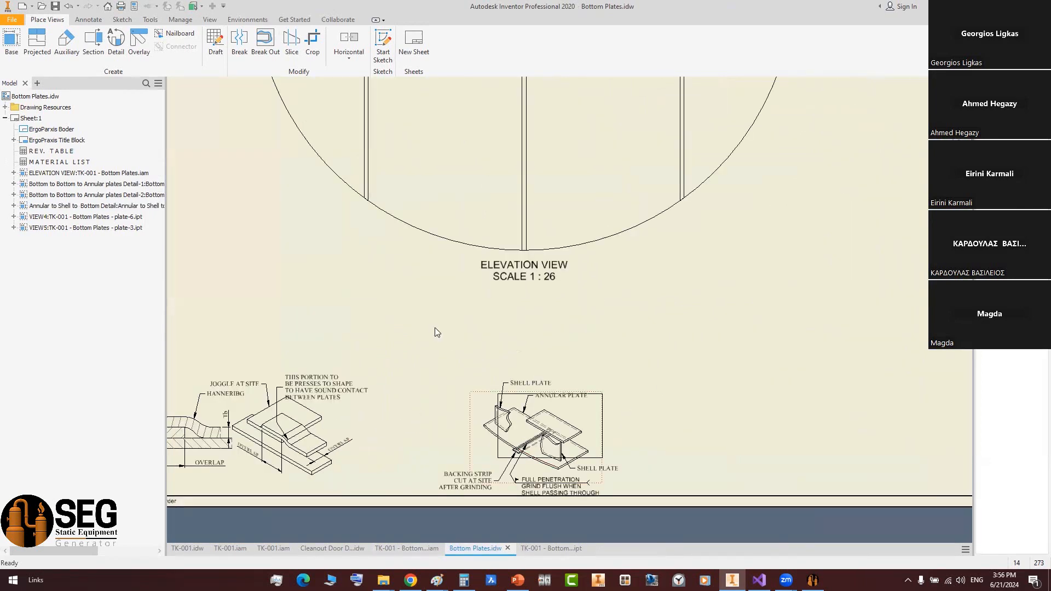
drag(345, 407, 421, 397)
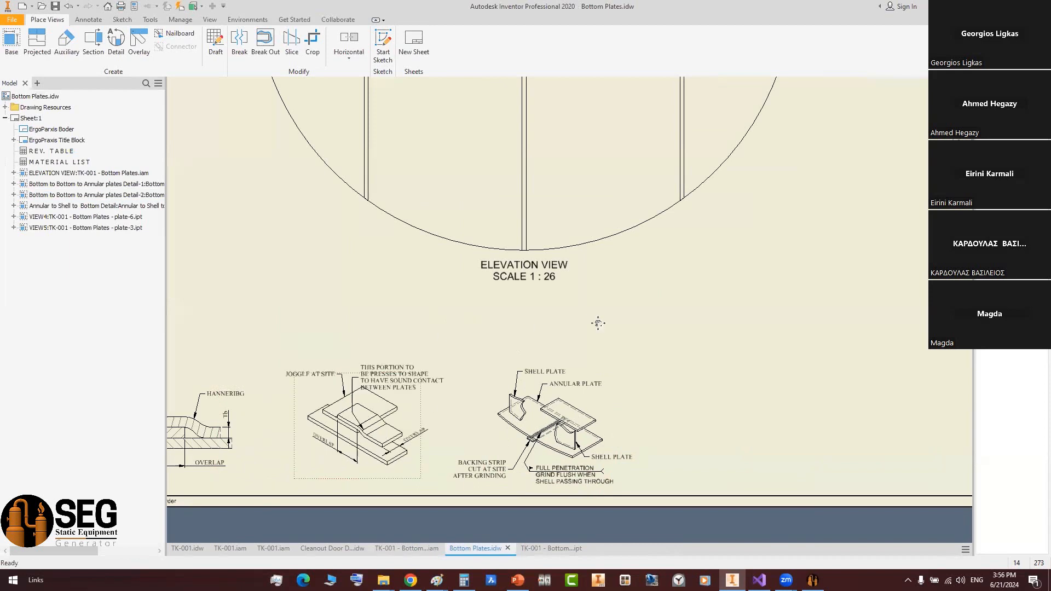
middle_drag(483, 358, 636, 358)
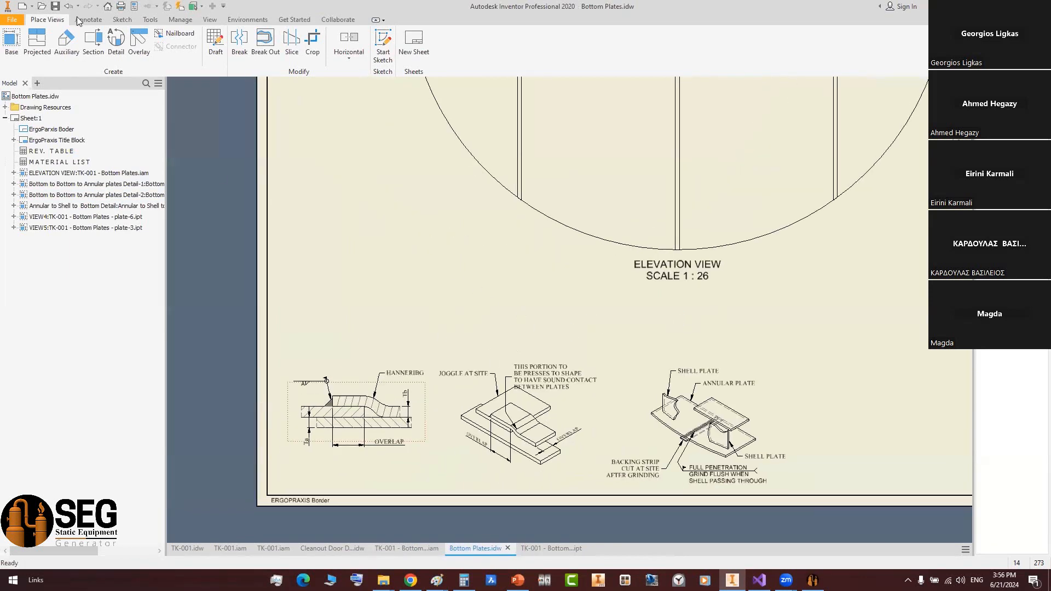
- Add horizontal and vertical centerlines through the elevation view and move its label lower, clear of the circle
scroll(466, 245, down, 2)
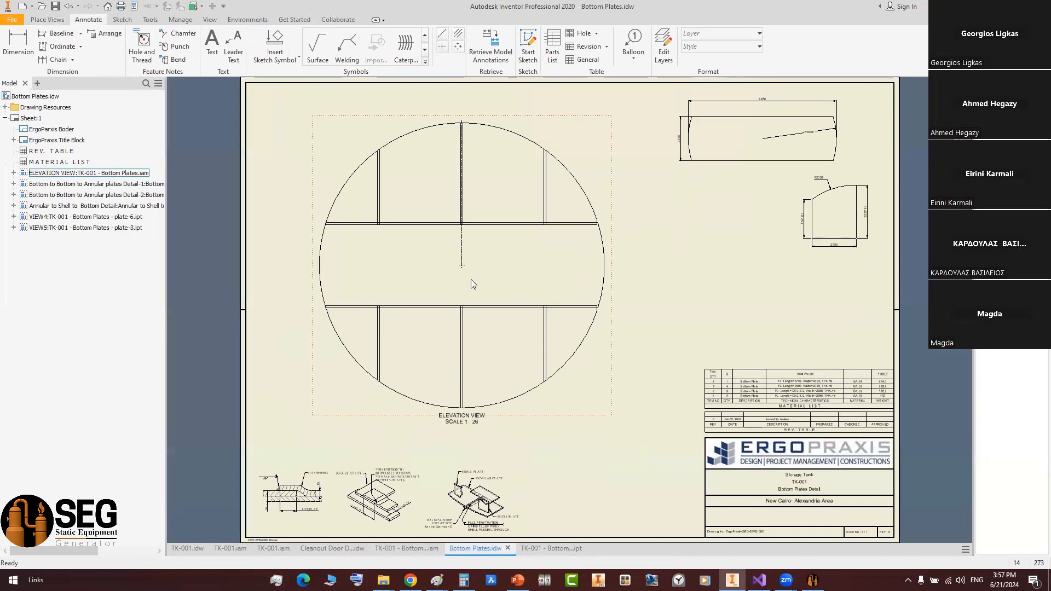
drag(474, 396, 478, 436)
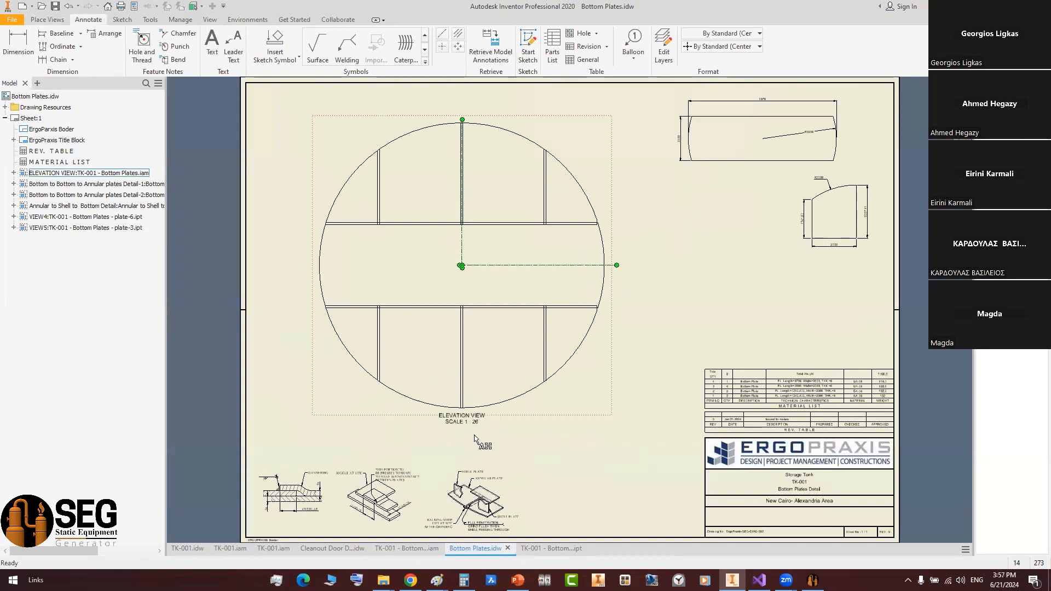
click(363, 212)
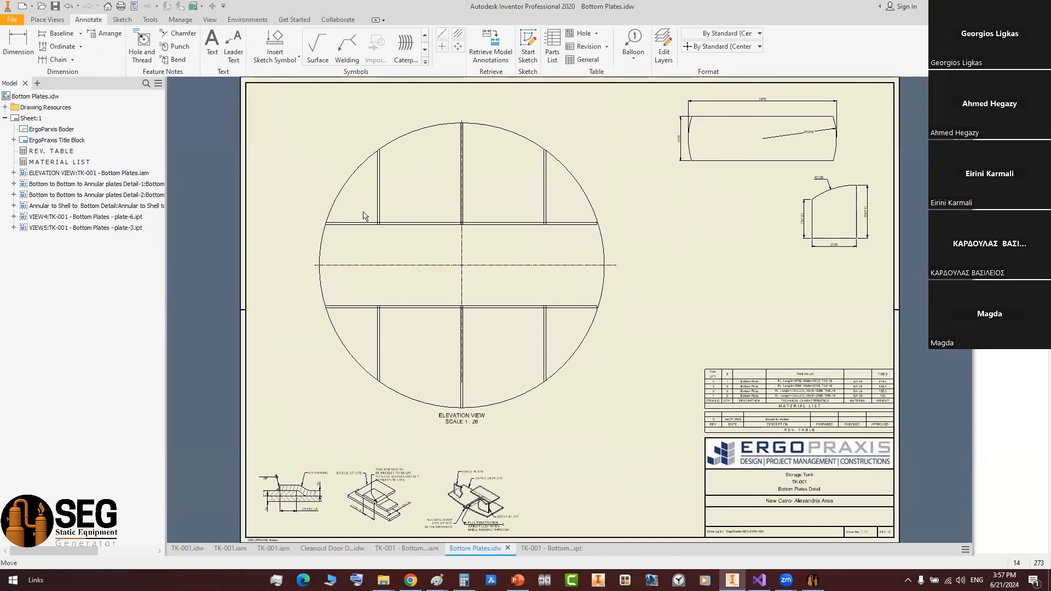
middle_drag(359, 217, 361, 236)
- Add a radius dimension to the bottom's outer circle in the elevation view, with its text inside the middle plate
key(d)
click(351, 197)
scroll(362, 219, up, 3)
click(352, 305)
- Dimension the height of the elevation view's middle plate, placing the dimension outside the circle
click(353, 265)
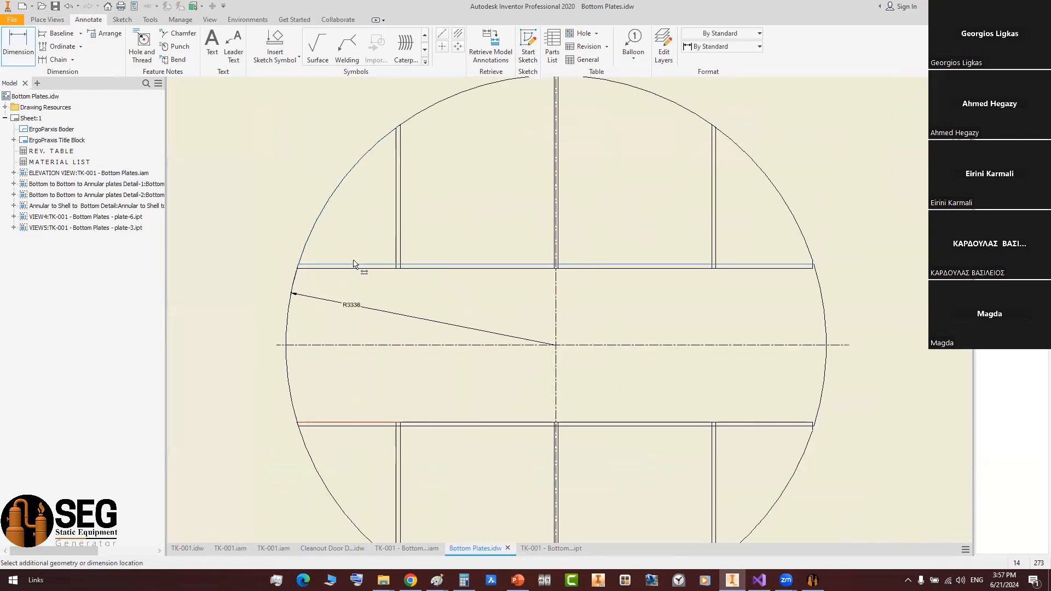
click(324, 424)
click(401, 264)
click(394, 426)
click(235, 346)
- Dimension the lap width between the two lines of the upper horizontal seam in the elevation view
scroll(411, 239, up, 6)
click(476, 343)
click(487, 328)
click(500, 335)
right_click(568, 247)
click(583, 247)
- Pull the lap dimension's text out above the seam and prefix it with "Overlap ="
drag(489, 335, 585, 255)
right_click(585, 255)
click(627, 356)
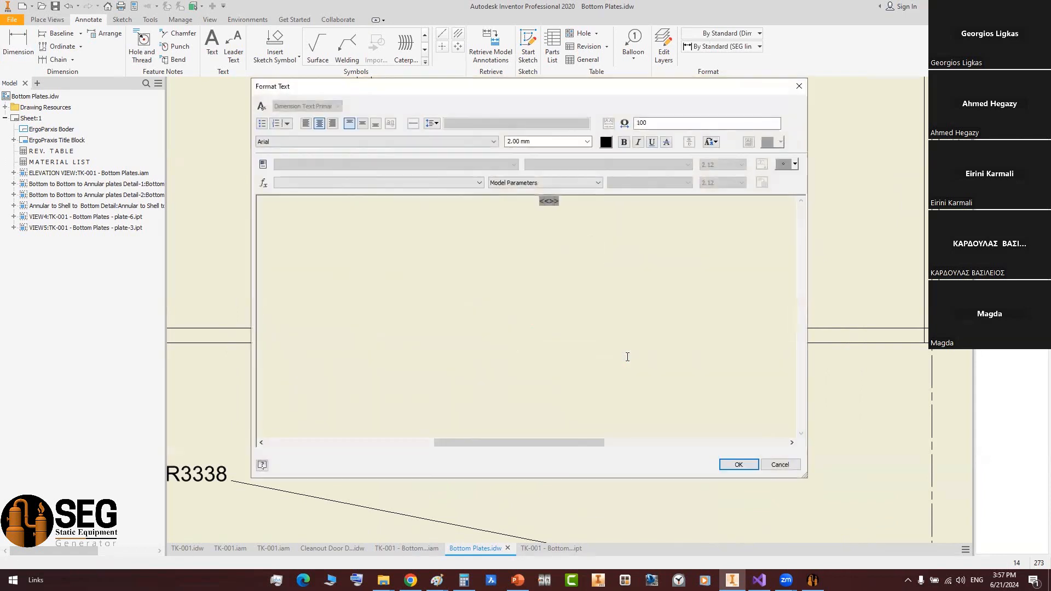
text(Over)
text(lap =)
click(754, 464)
scroll(583, 221, down, 5)
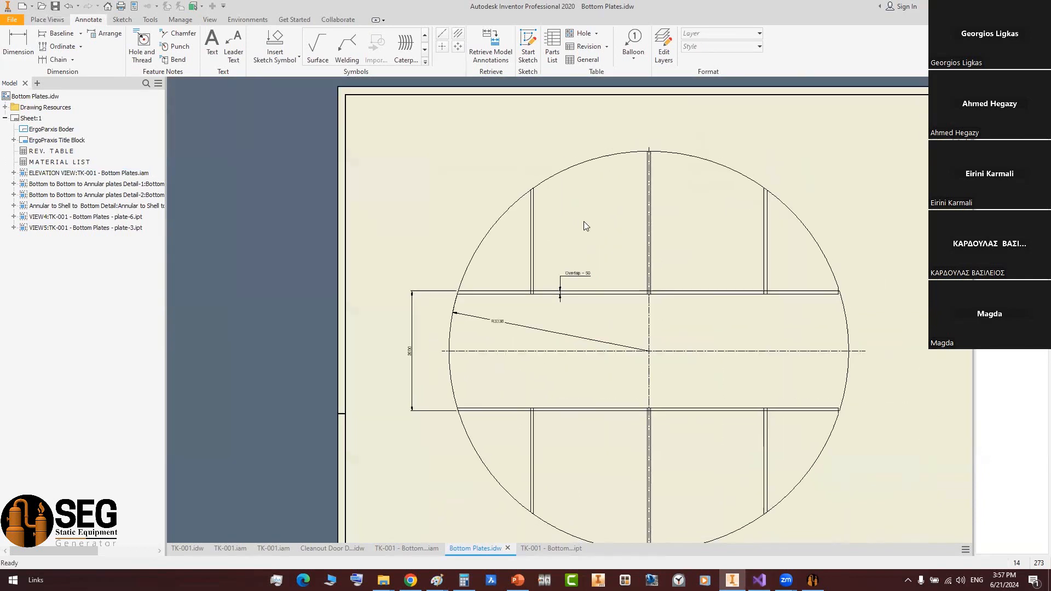
scroll(584, 224, down, 3)
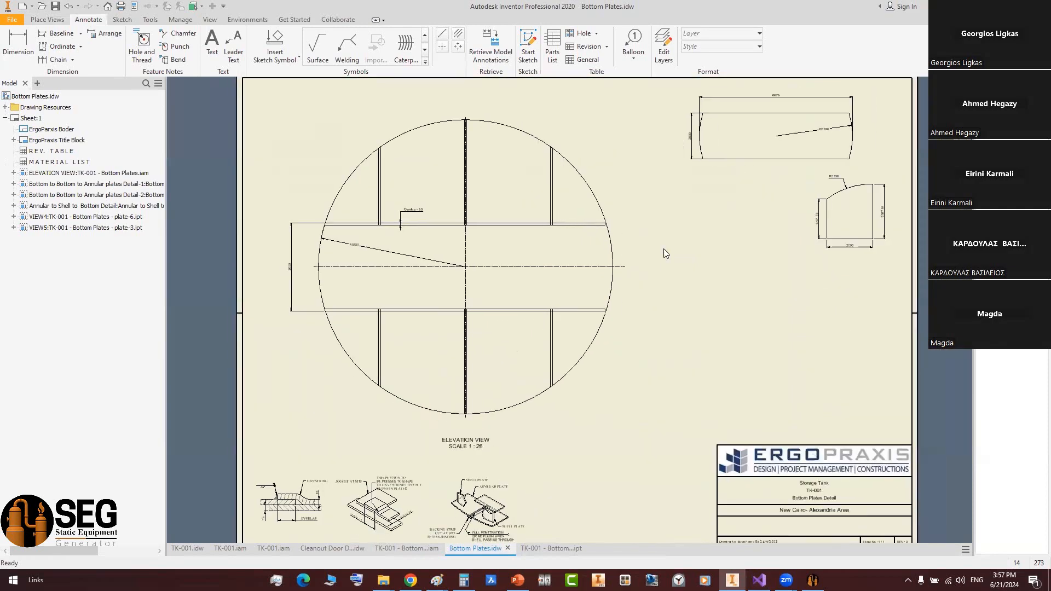
scroll(690, 251, down, 3)
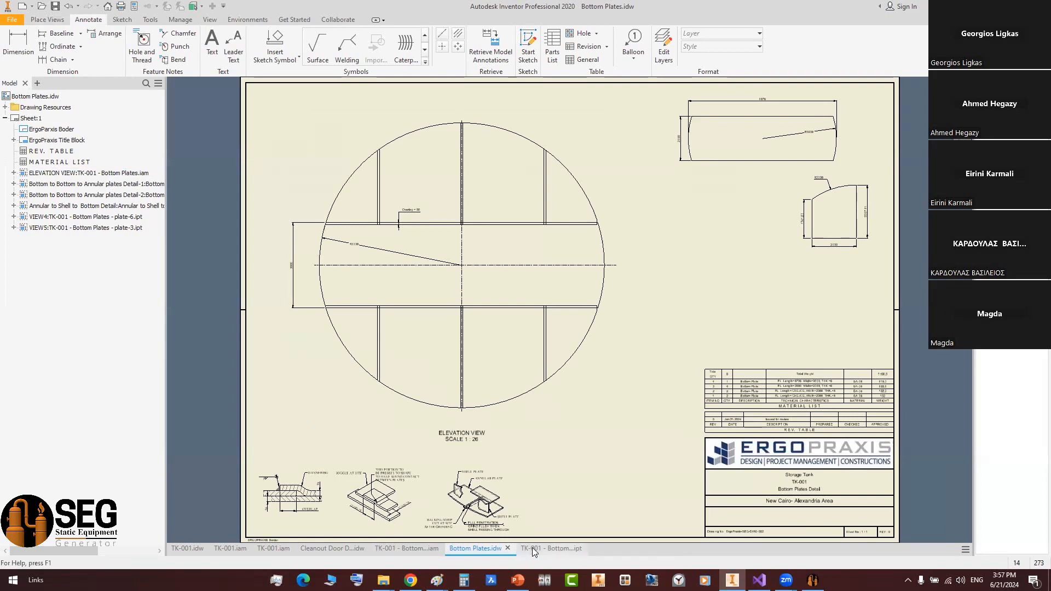
- Close the plate-3 part and the Bottom Plates assembly, returning to the Bottom Plates drawing
click(576, 547)
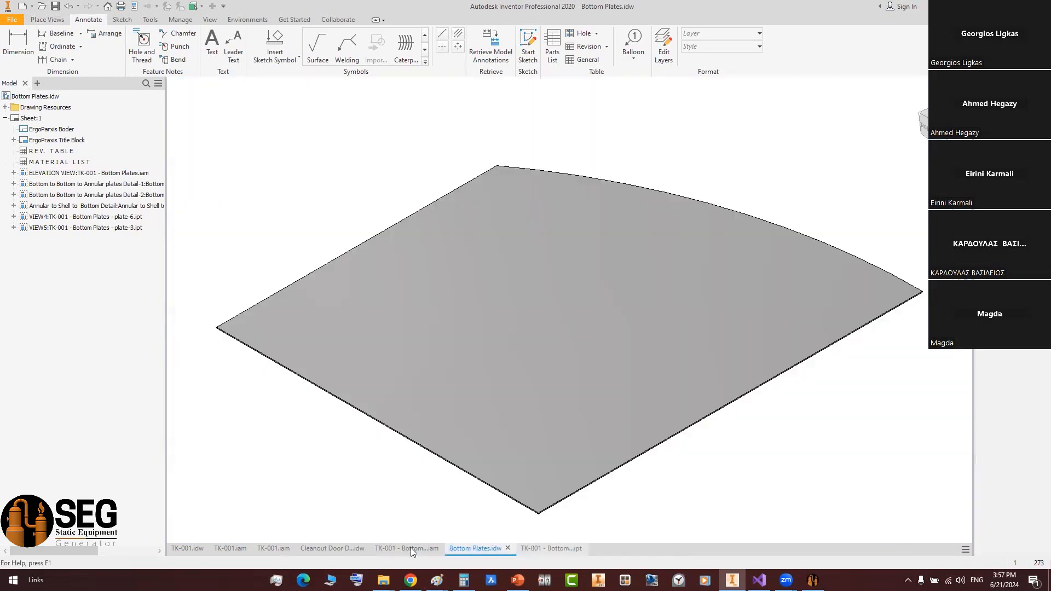
click(450, 546)
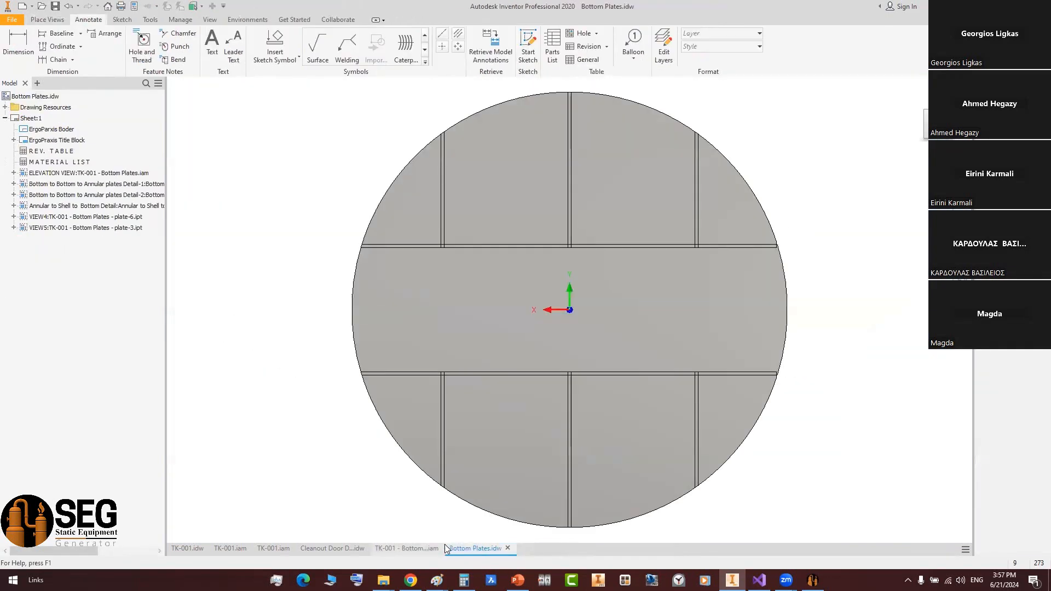
click(445, 544)
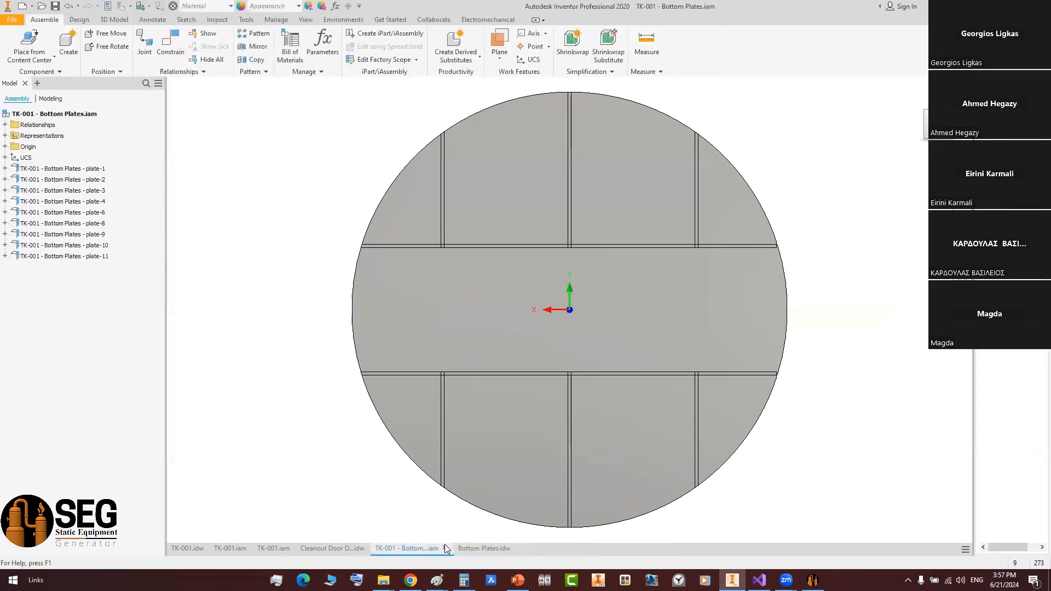
click(444, 544)
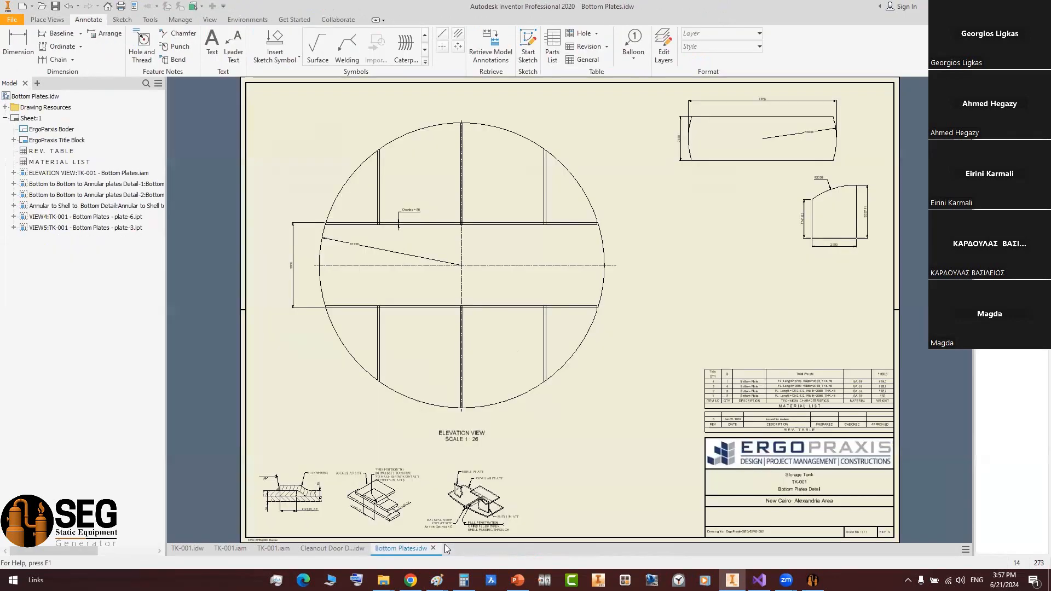